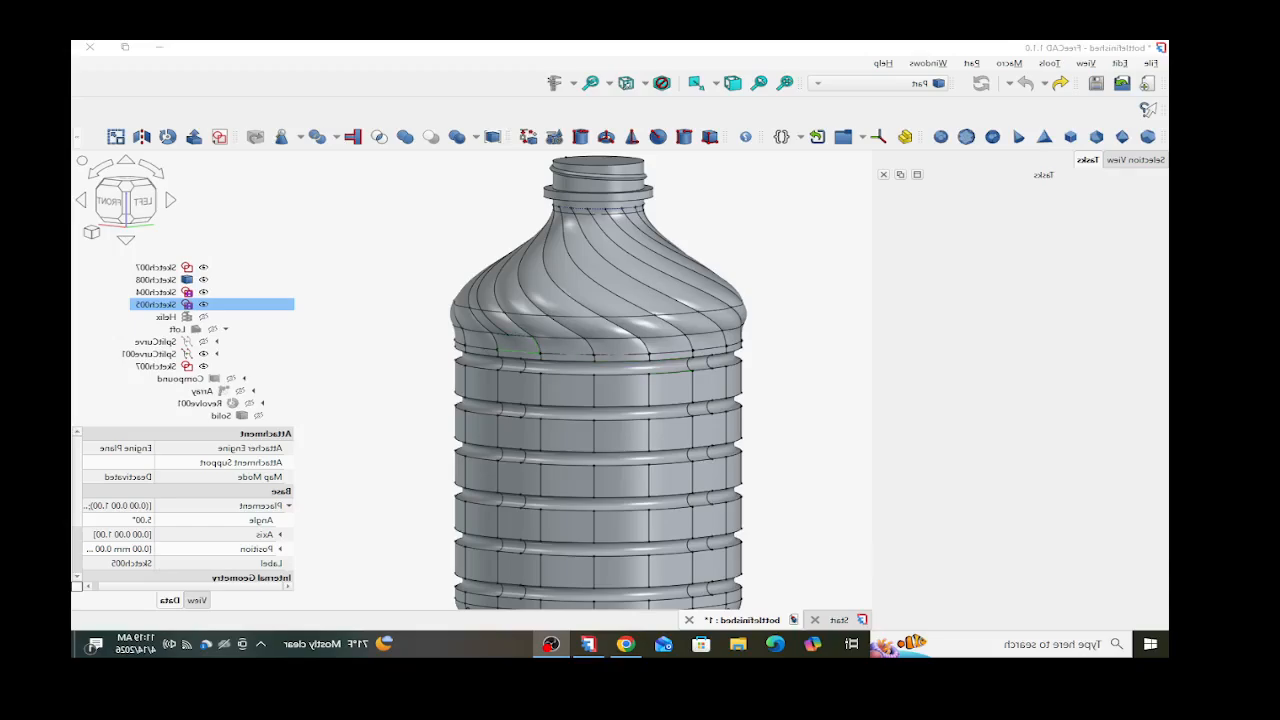
scroll(518, 335, up, 2)
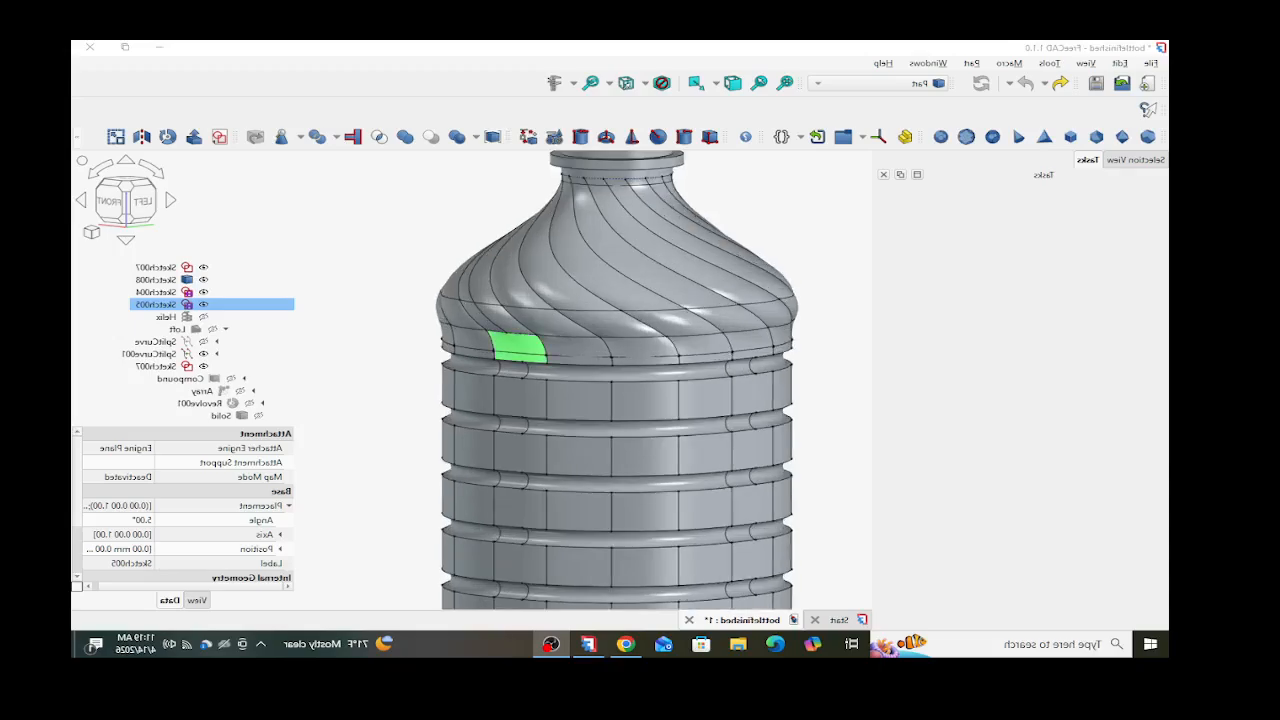
scroll(517, 347, down, 3)
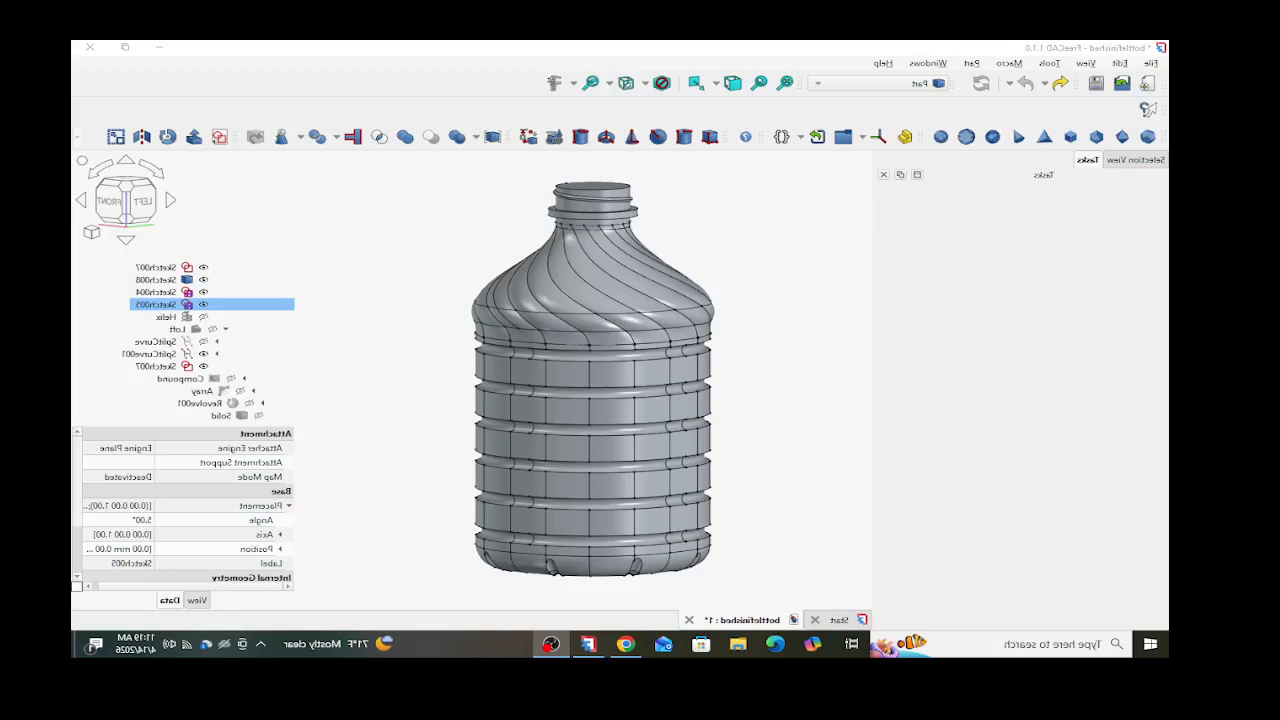
scroll(604, 172, up, 2)
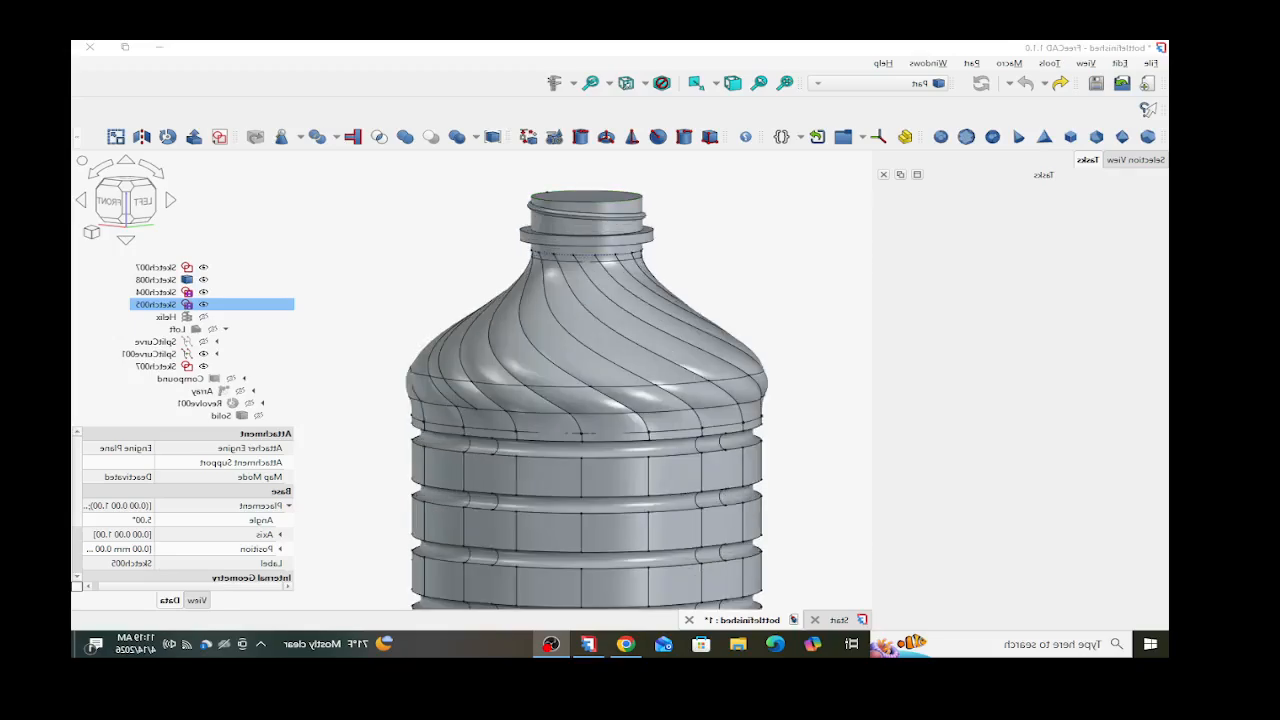
- Create a new empty document and start a sketch on the XY-plane with zero offset
click(838, 619)
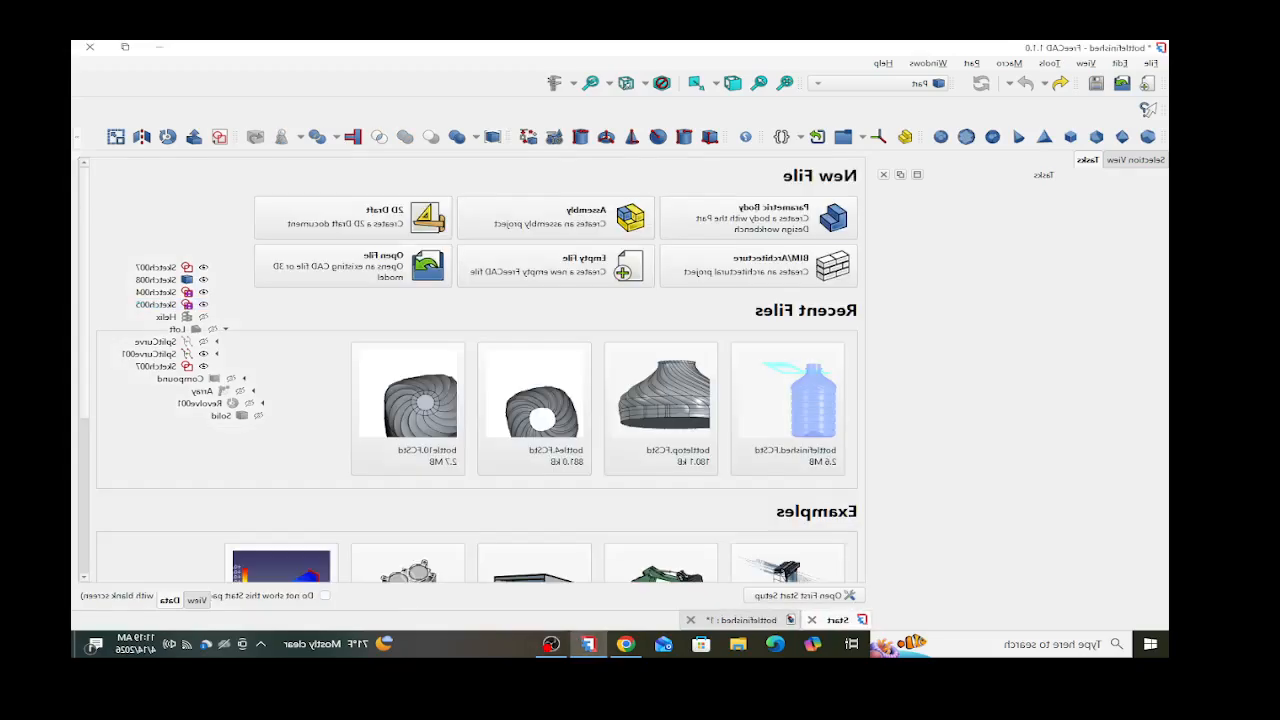
click(590, 265)
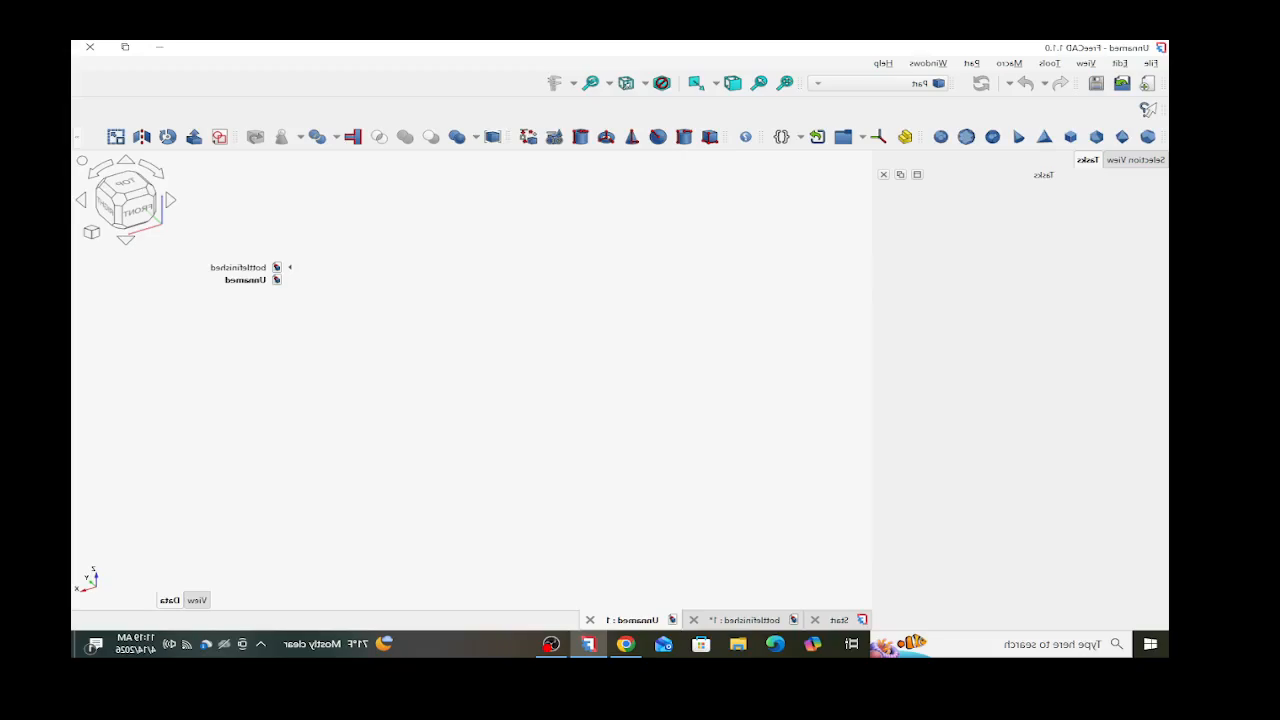
click(219, 137)
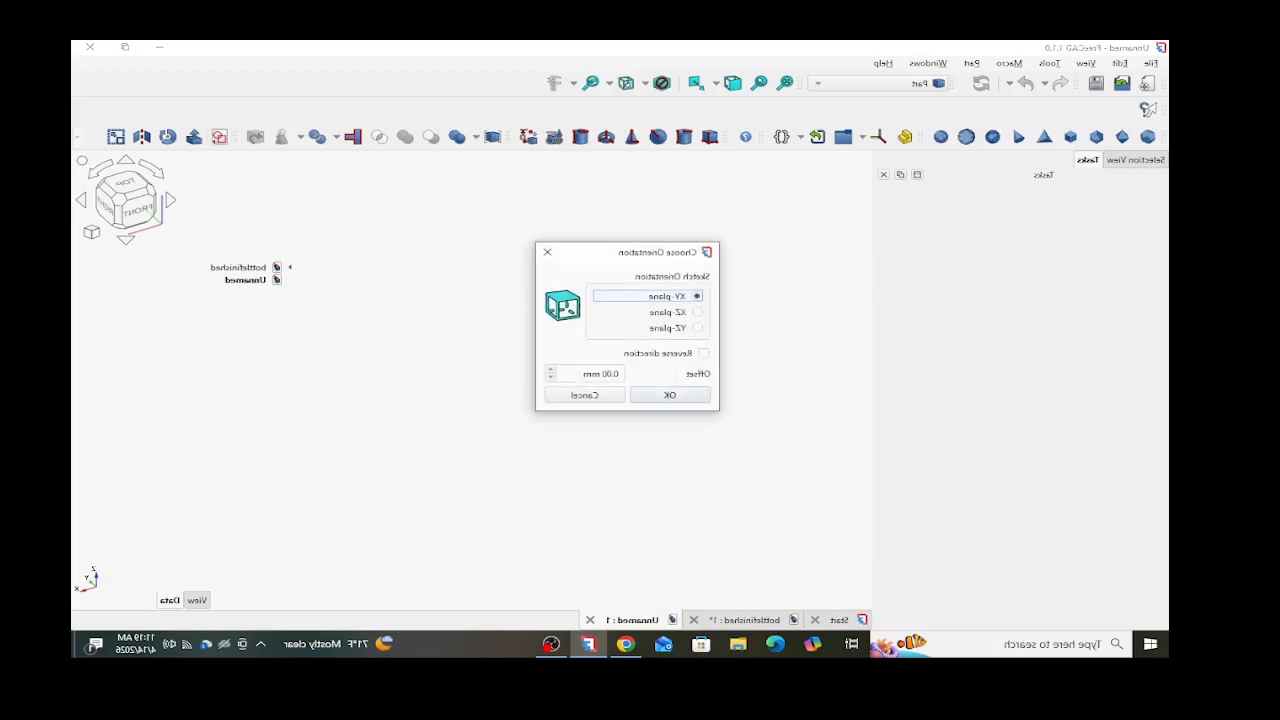
click(670, 395)
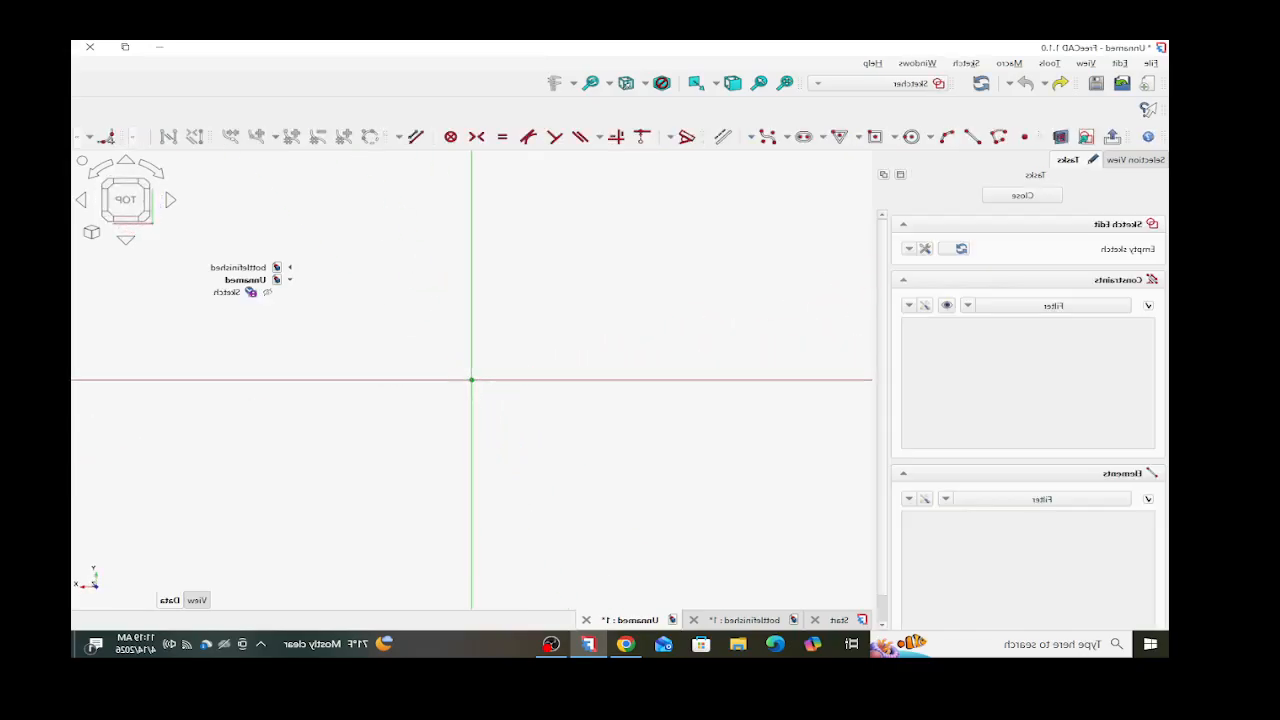
- Draw a rounded rectangle around the origin, about 61 mm high, with large corner arcs that leave only short straight sides
click(862, 137)
click(810, 190)
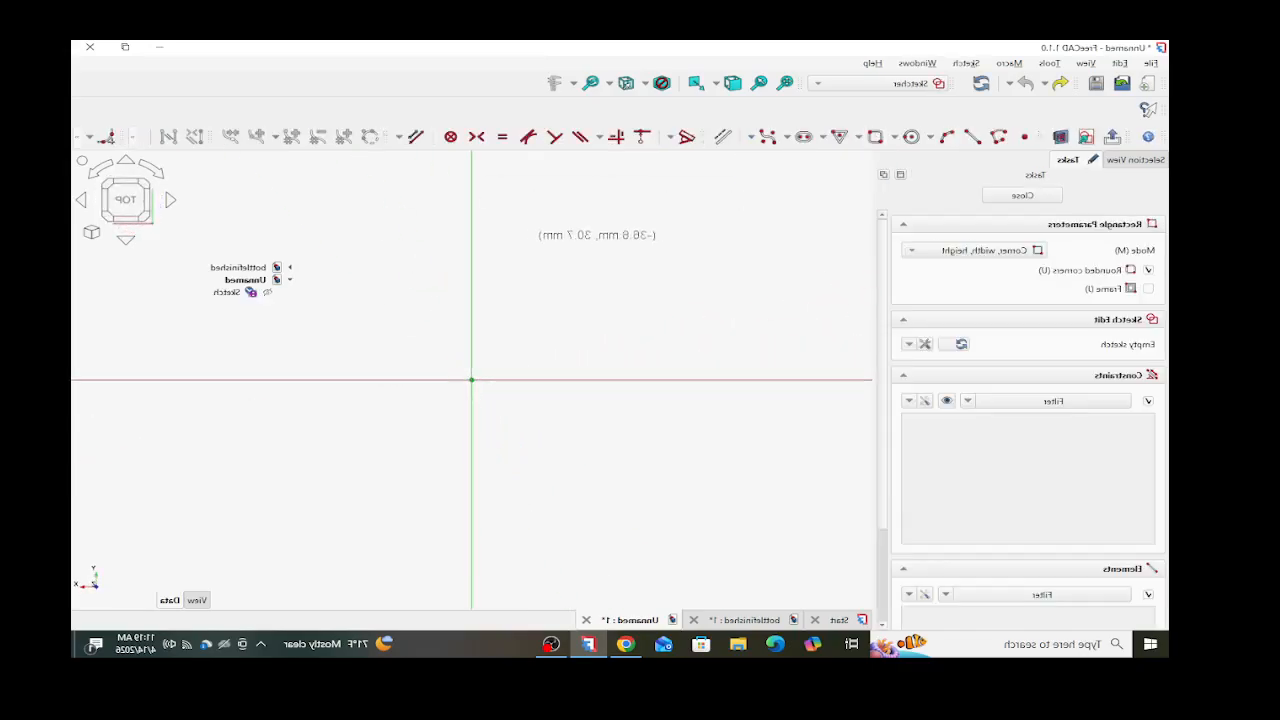
click(643, 237)
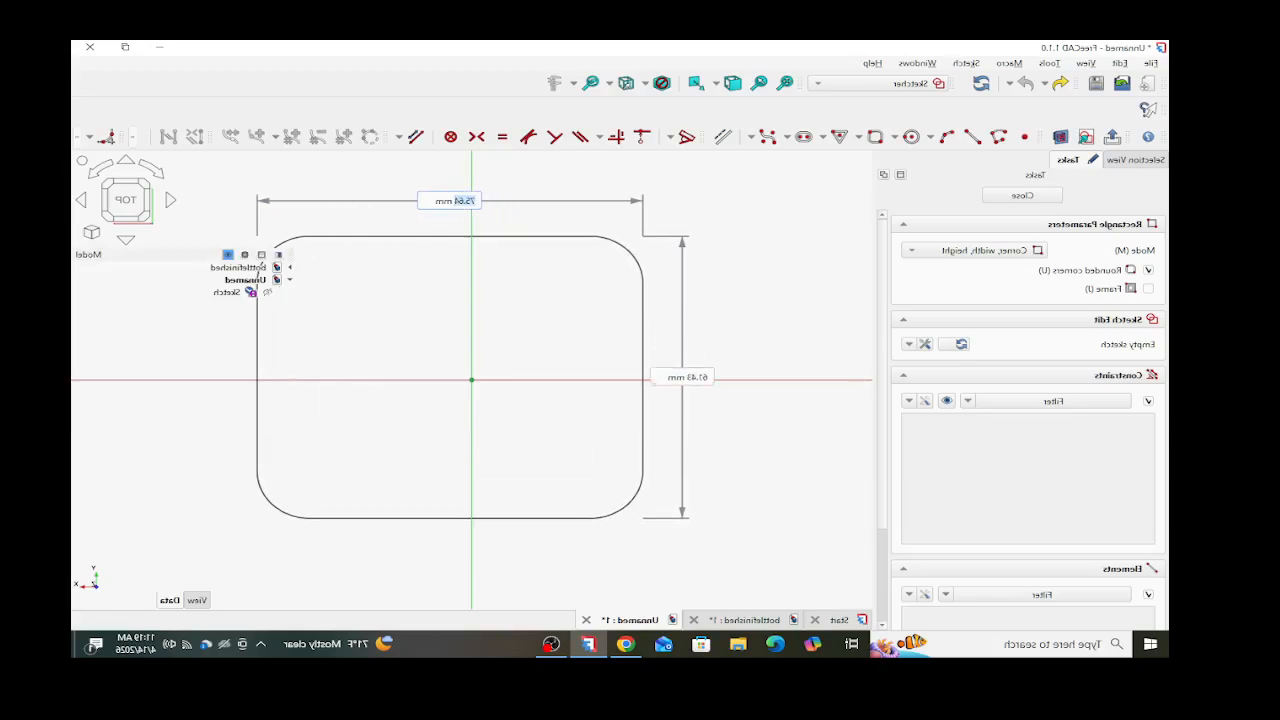
click(257, 518)
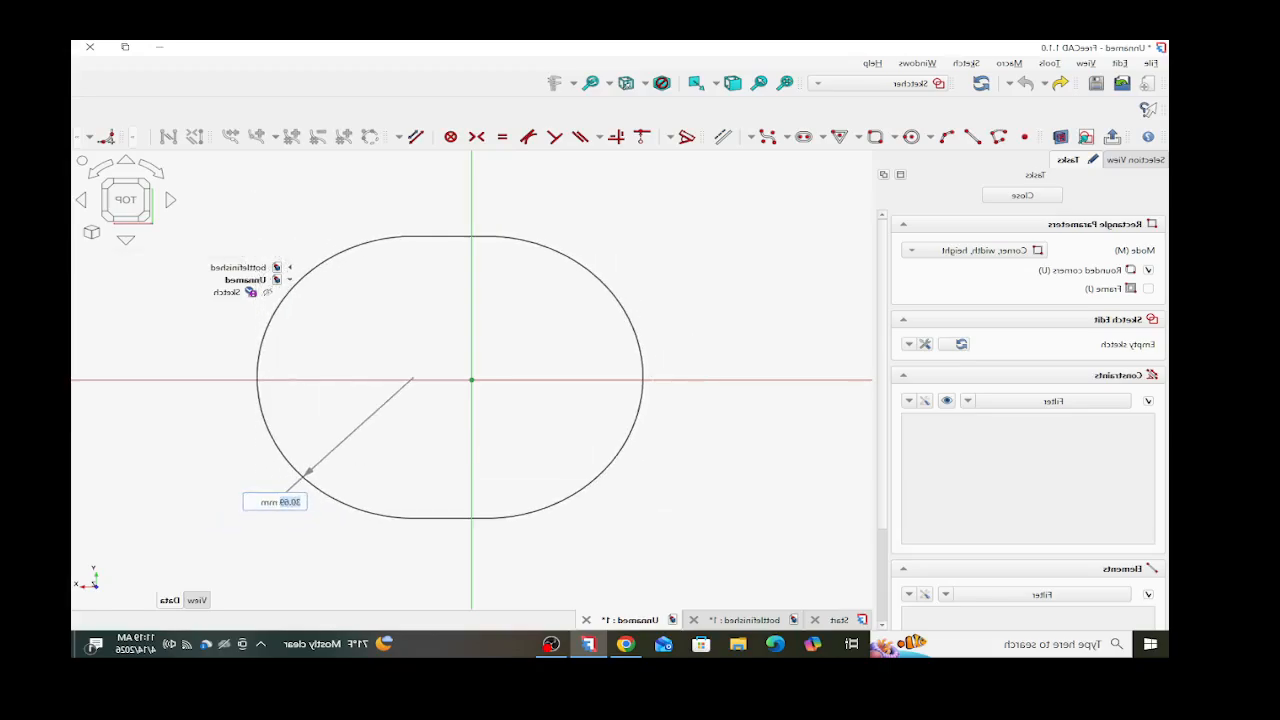
click(310, 468)
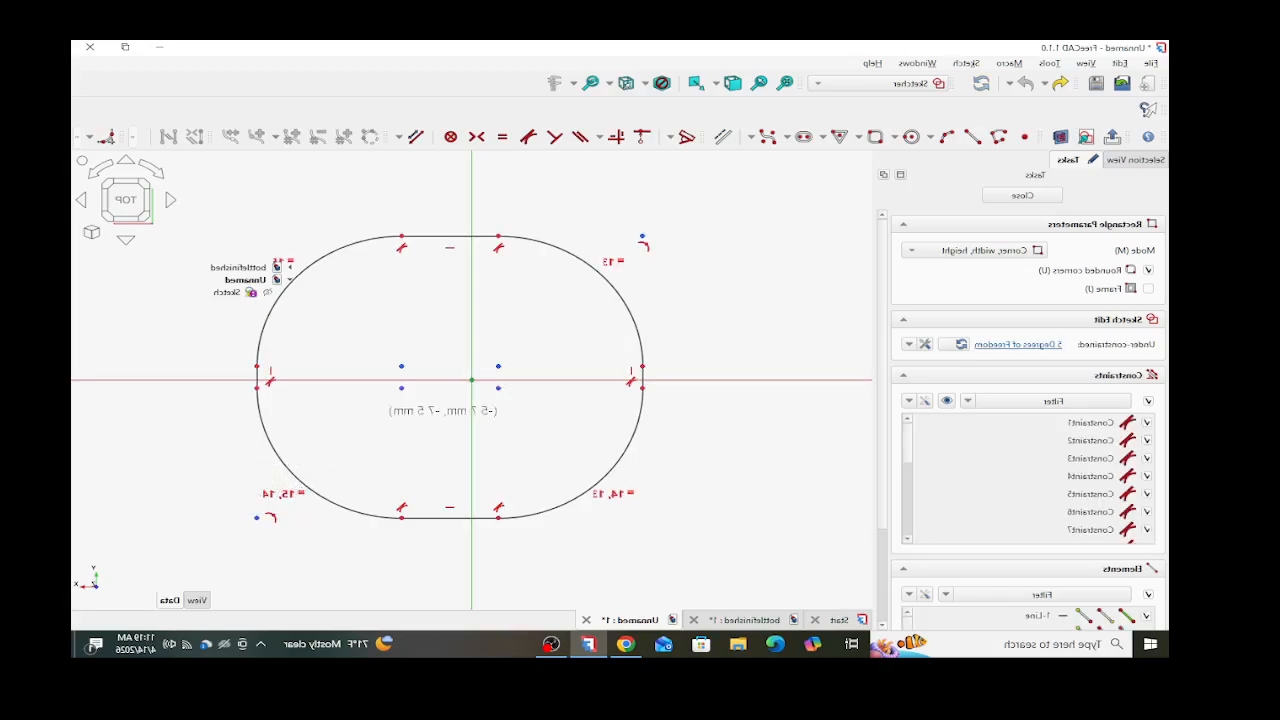
scroll(470, 412, down, 2)
scroll(369, 389, up, 2)
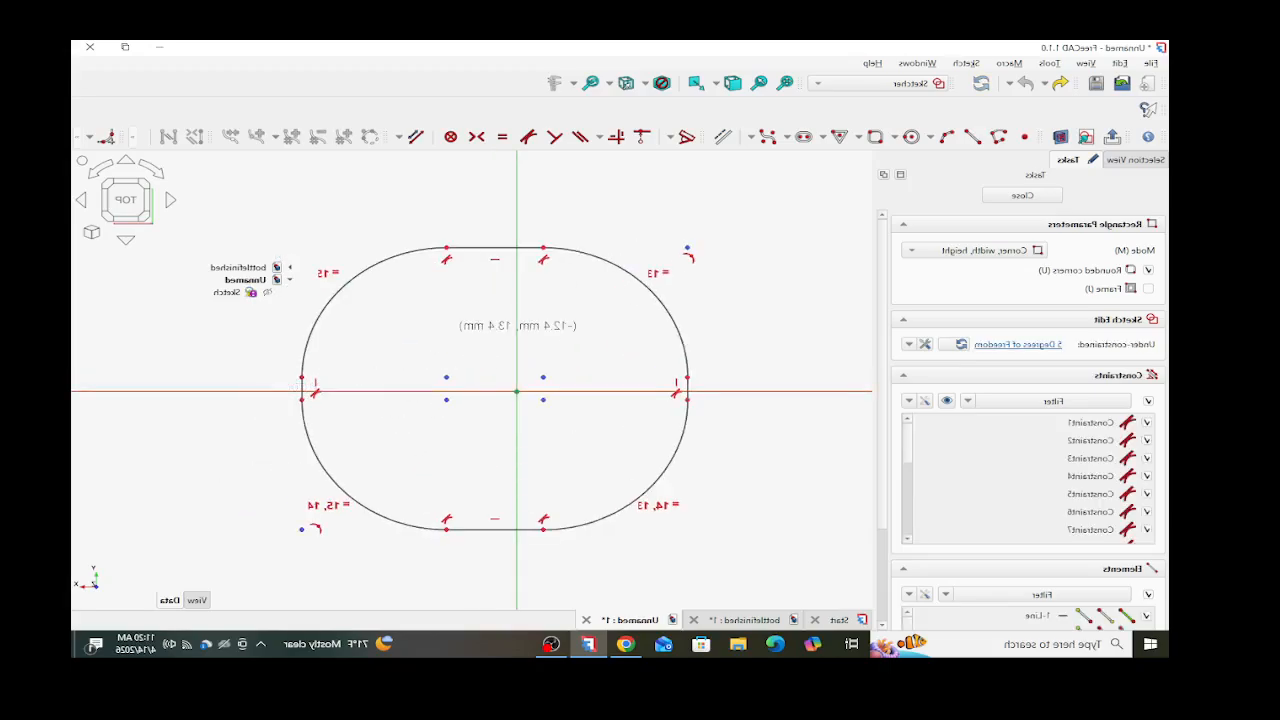
key(Escape)
click(512, 247)
key(Escape)
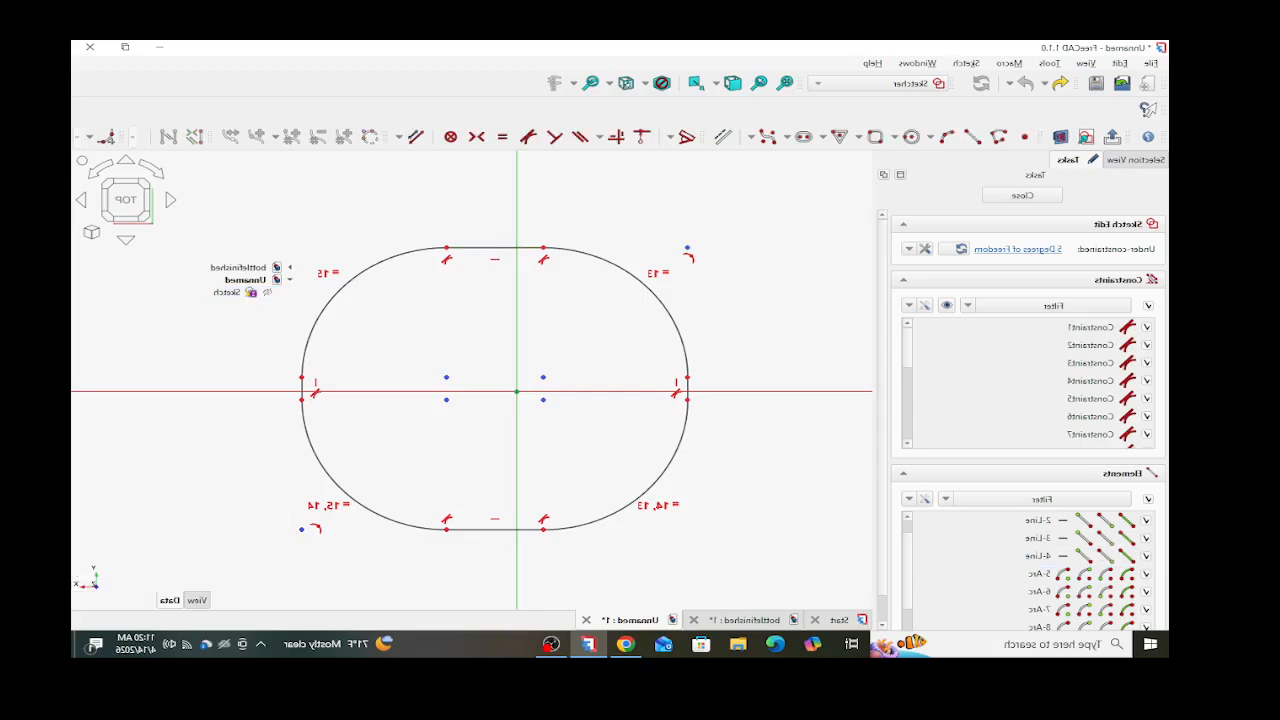
scroll(689, 384, up, 5)
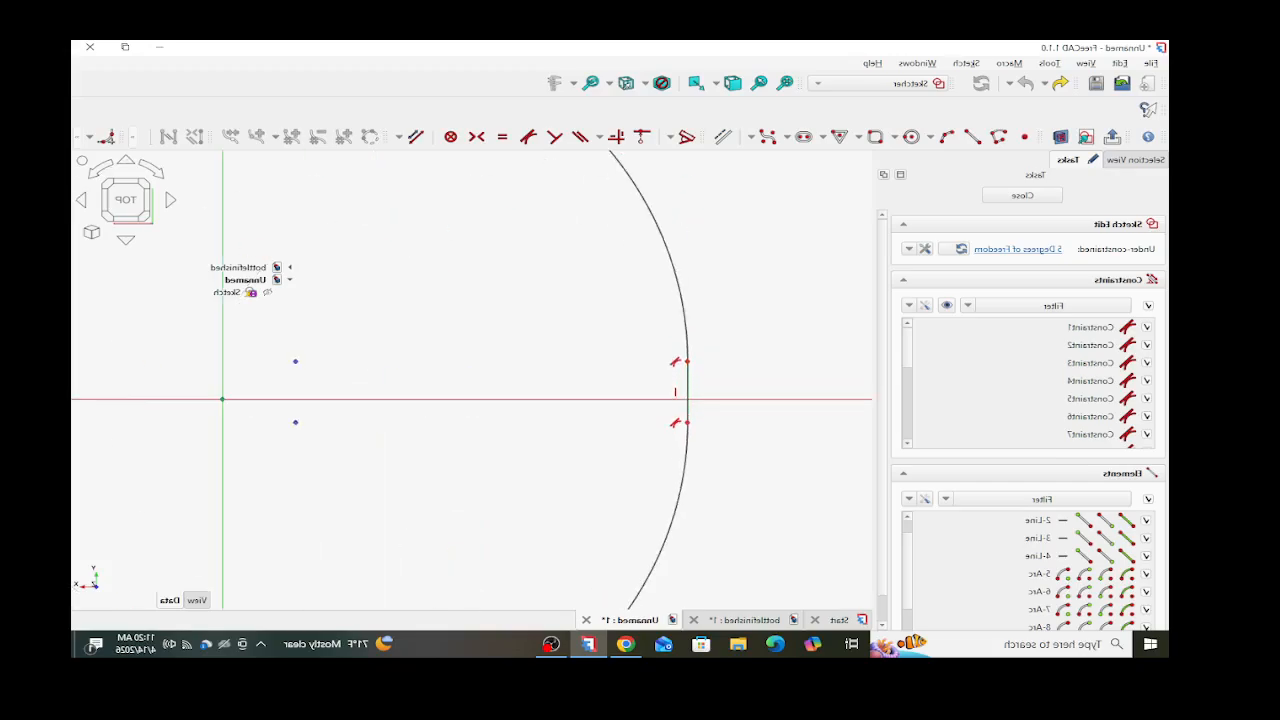
click(687, 389)
click(476, 136)
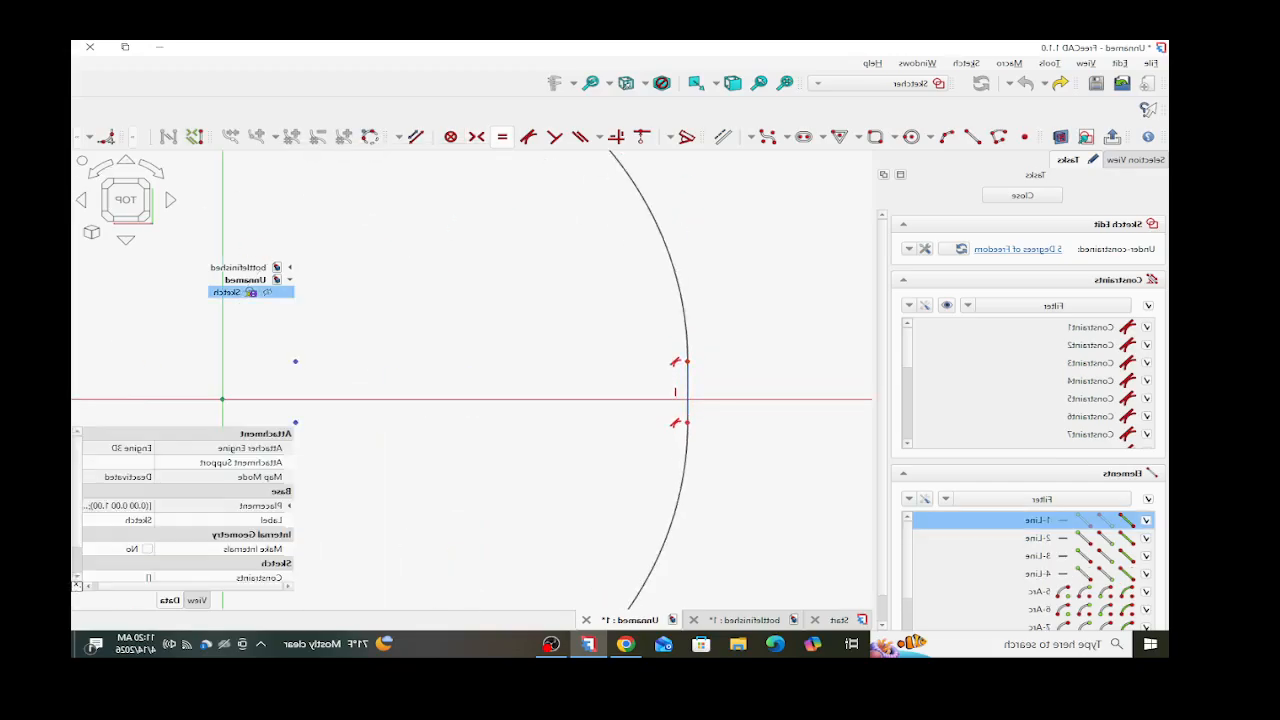
scroll(555, 272, down, 5)
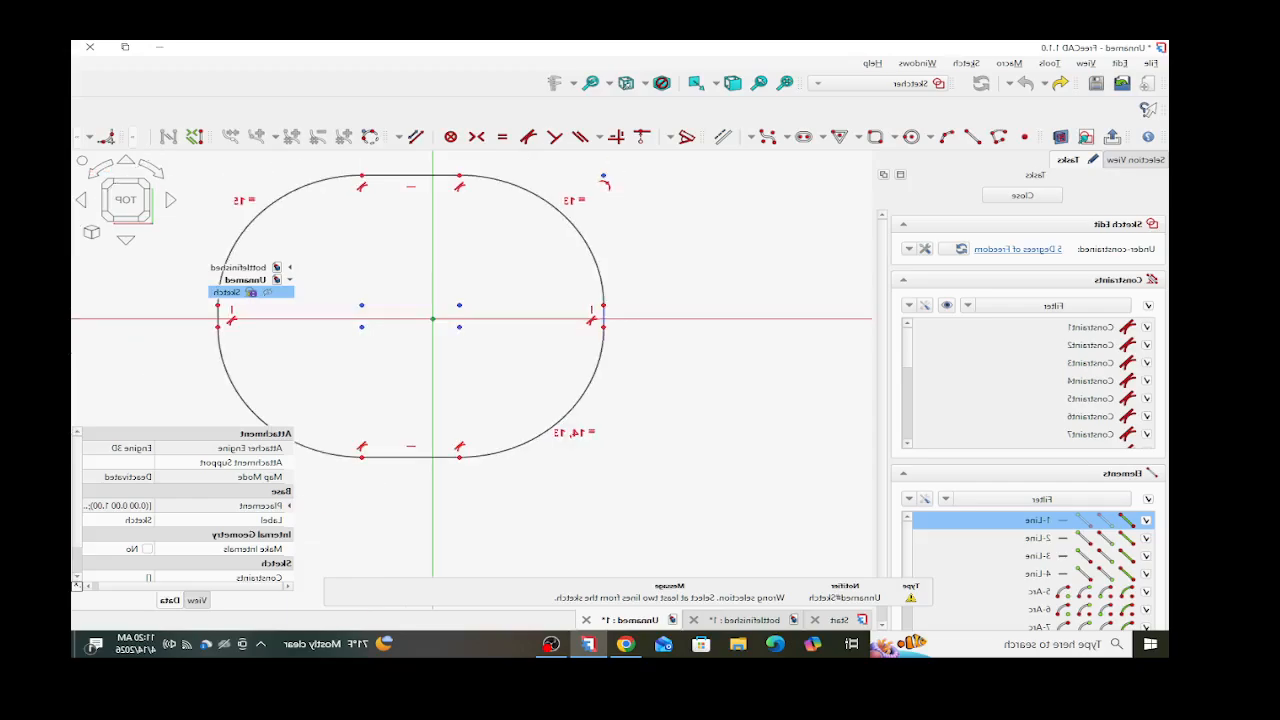
scroll(516, 254, up, 1)
click(404, 157)
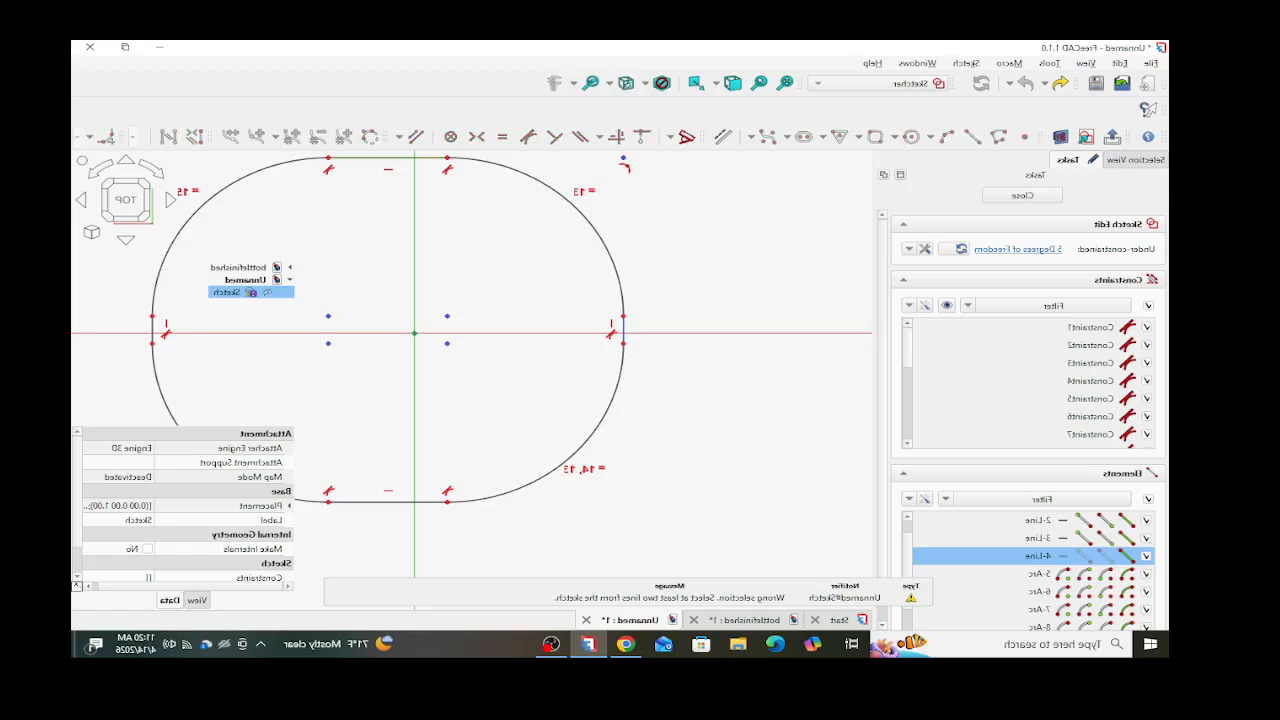
key(Escape)
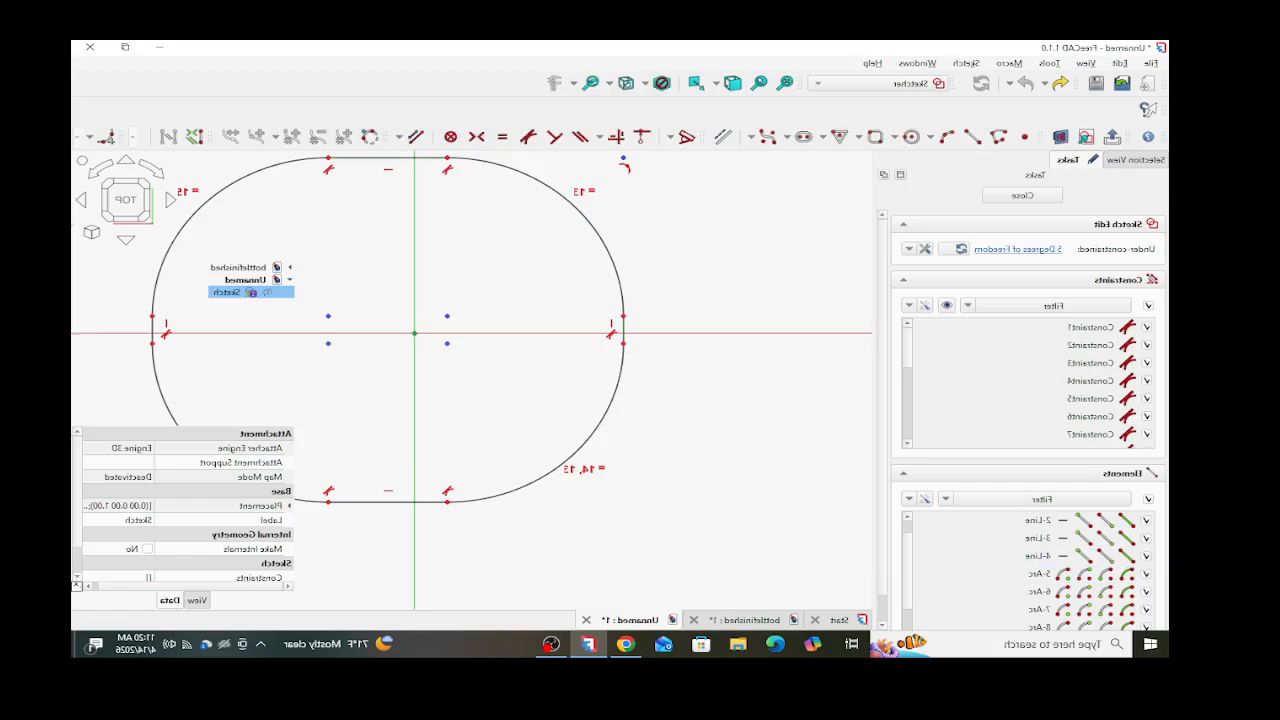
- Constrain one vertical side and the top side of the rounded rectangle to equal length
scroll(623, 327, up, 5)
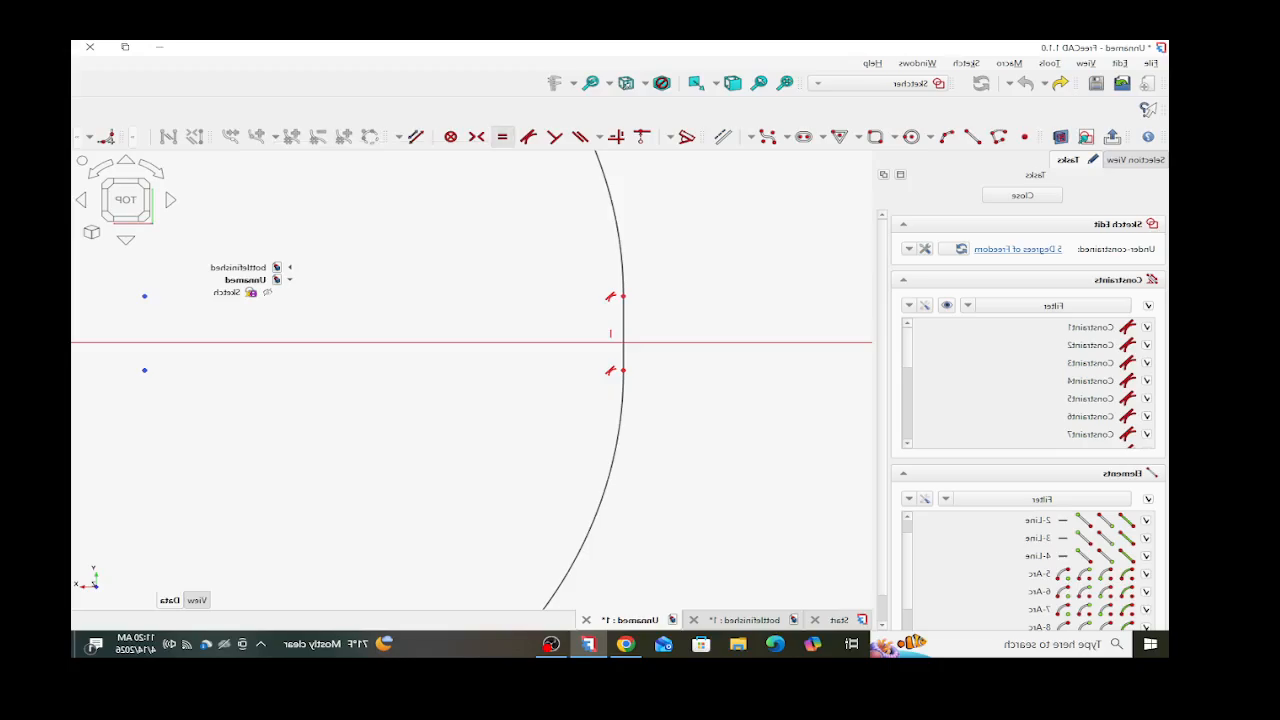
click(502, 137)
click(623, 325)
scroll(623, 323, down, 8)
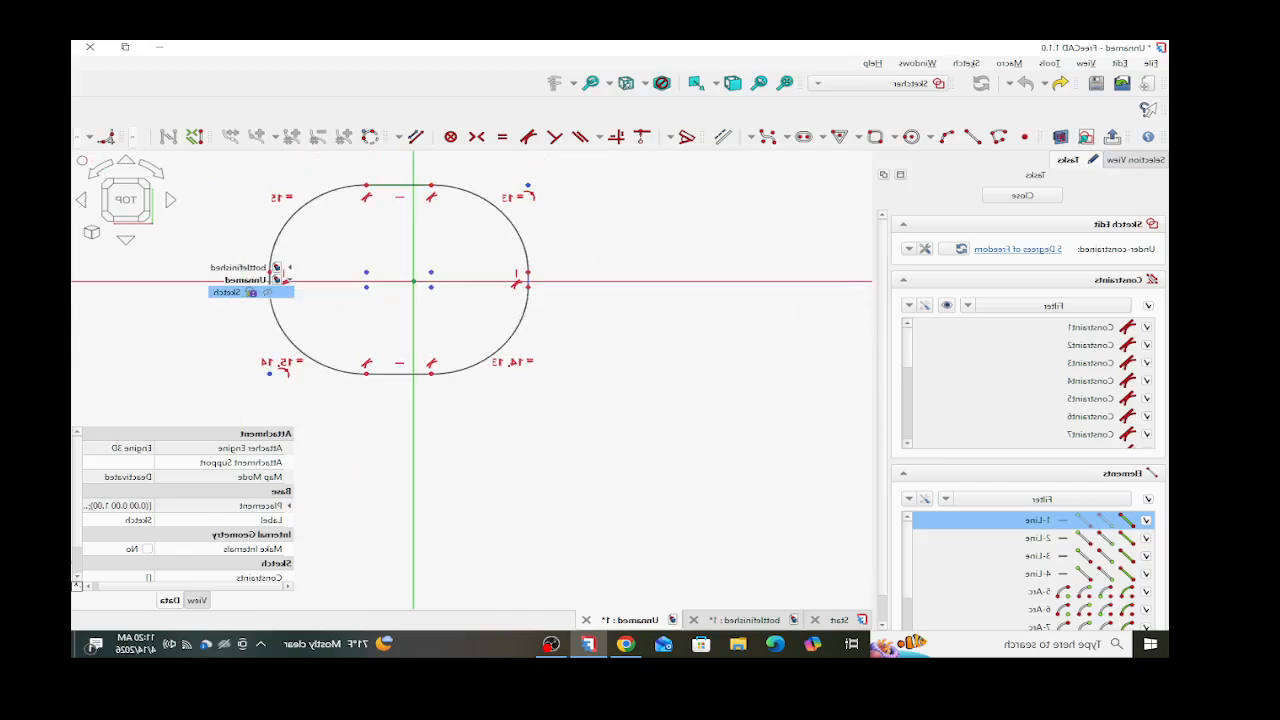
click(398, 185)
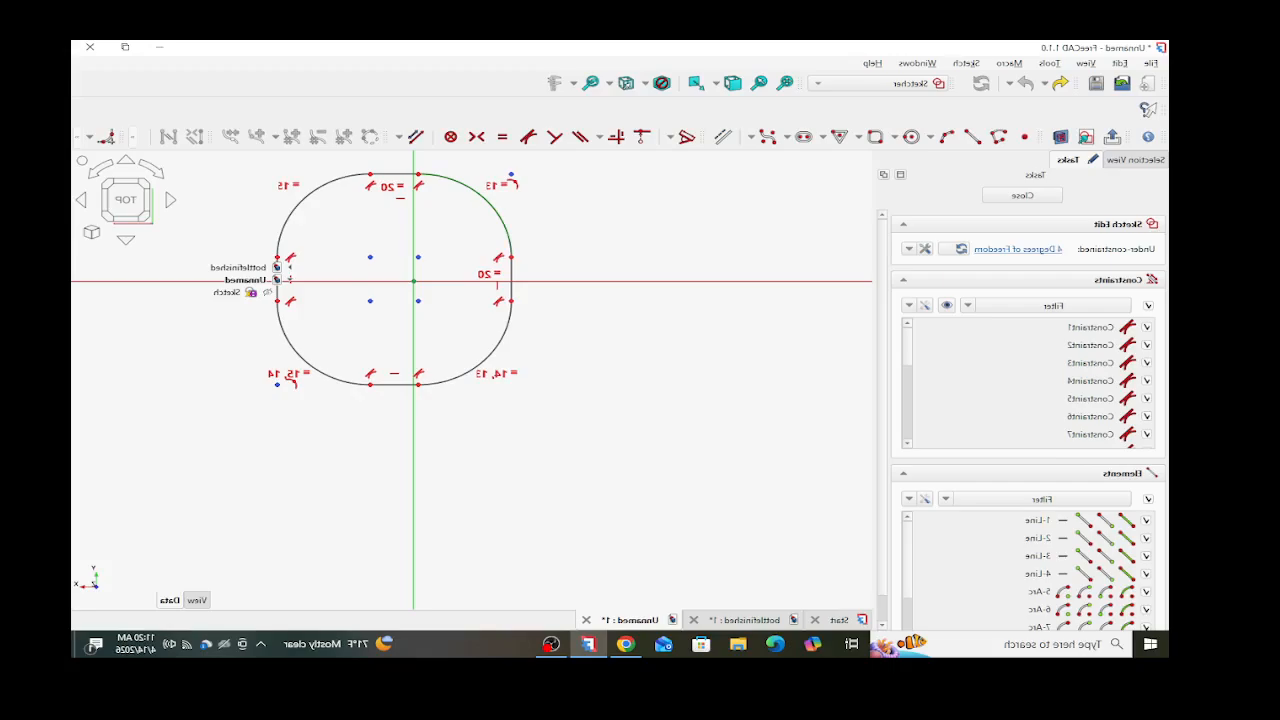
- Dimension an upper corner arc of the rounded rectangle with a radius of 30 mm
click(491, 200)
click(544, 186)
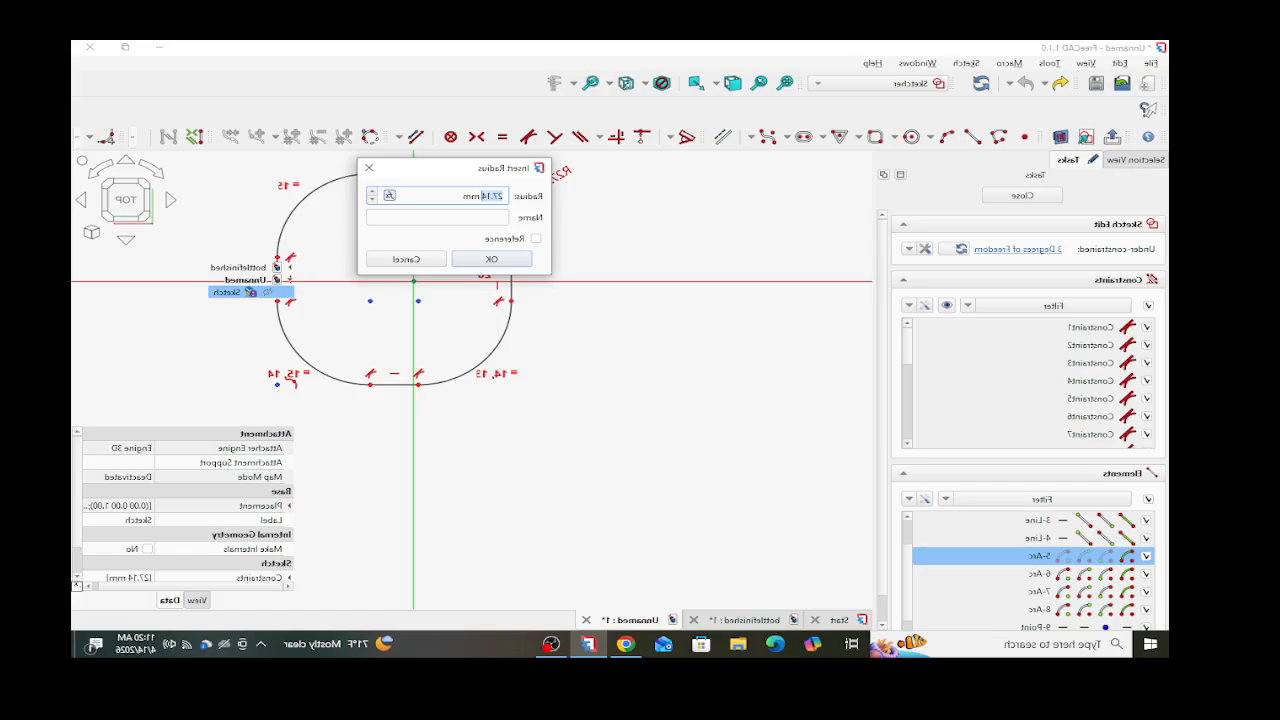
text(30)
key(Return)
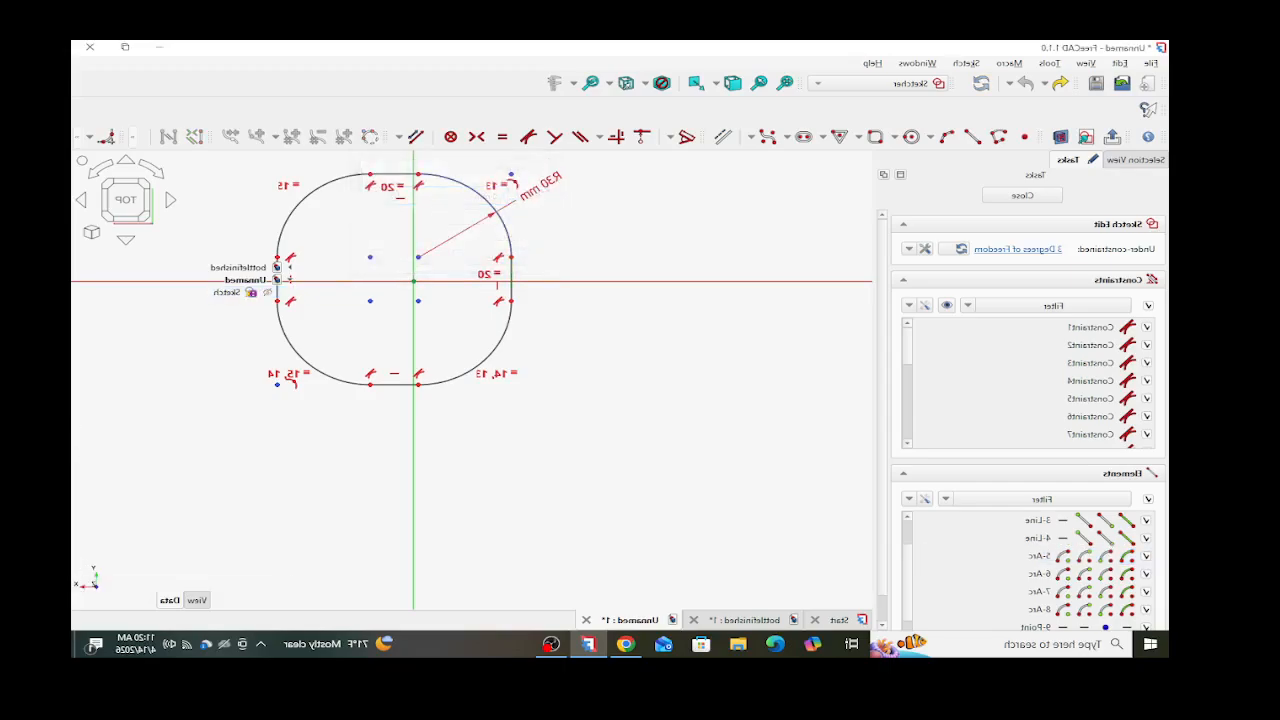
- Dimension the short straight vertical side of the rounded rectangle with a length of 10 mm
click(511, 271)
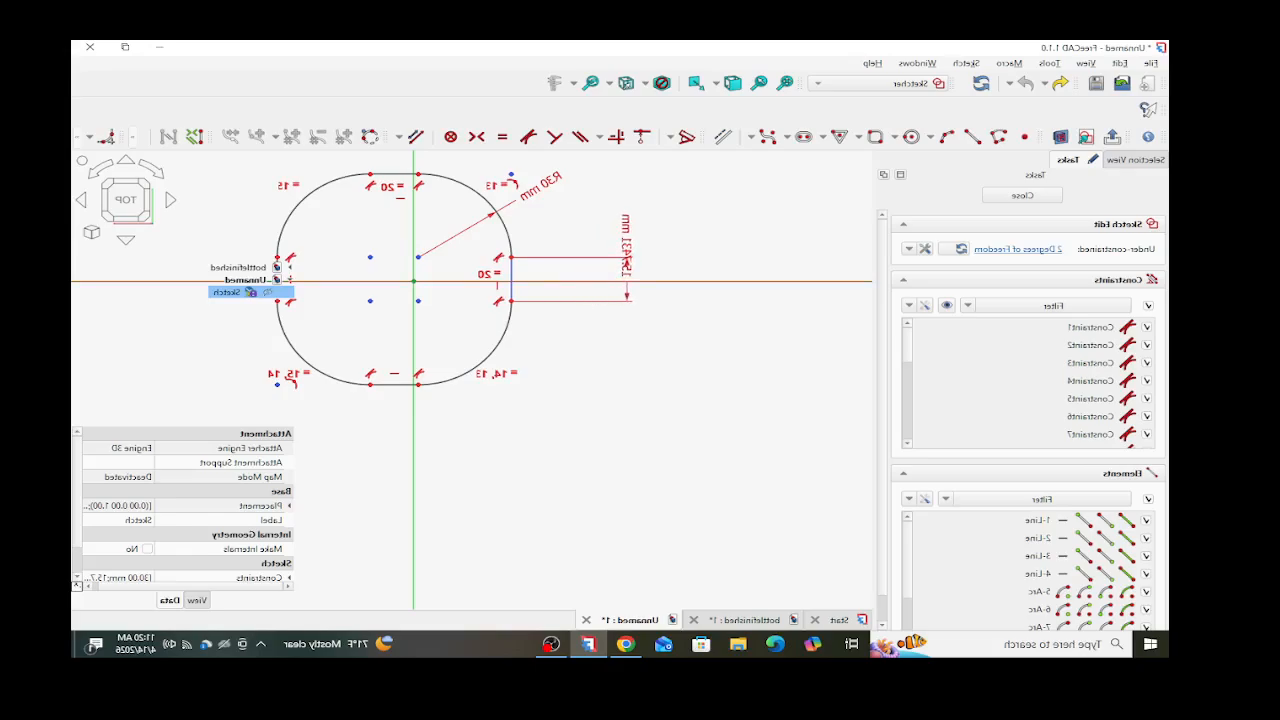
click(627, 262)
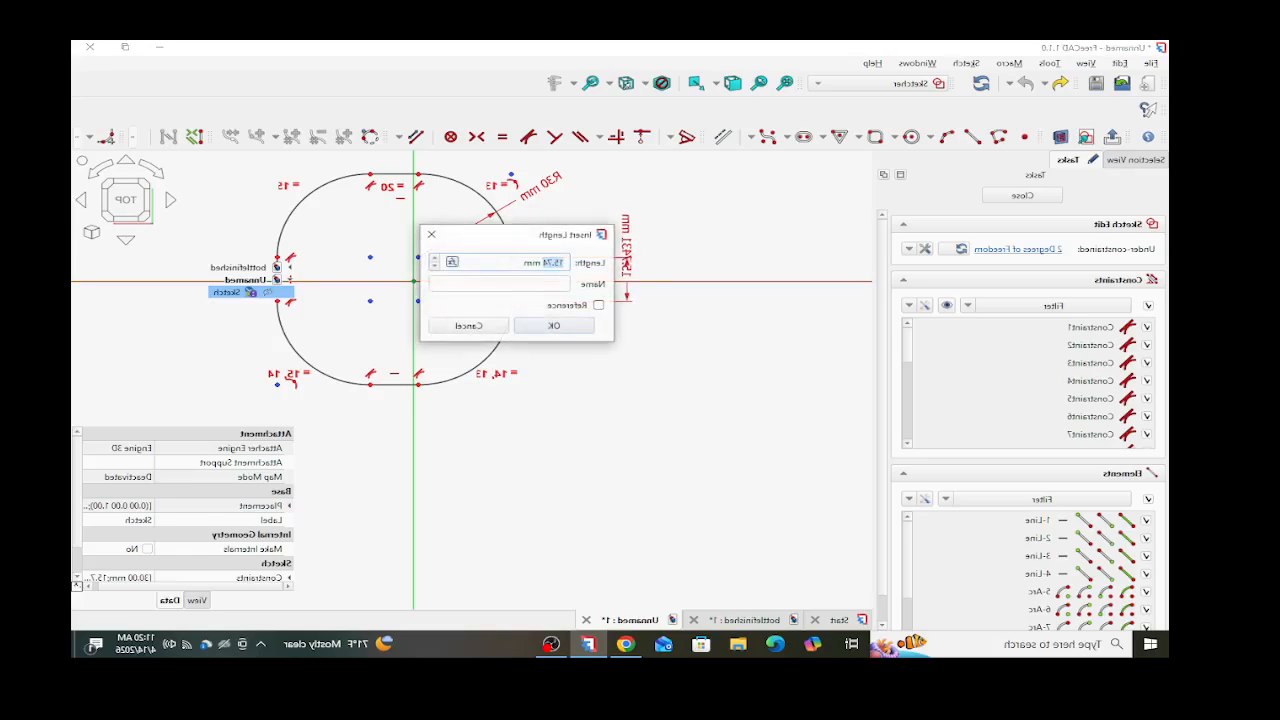
text(10)
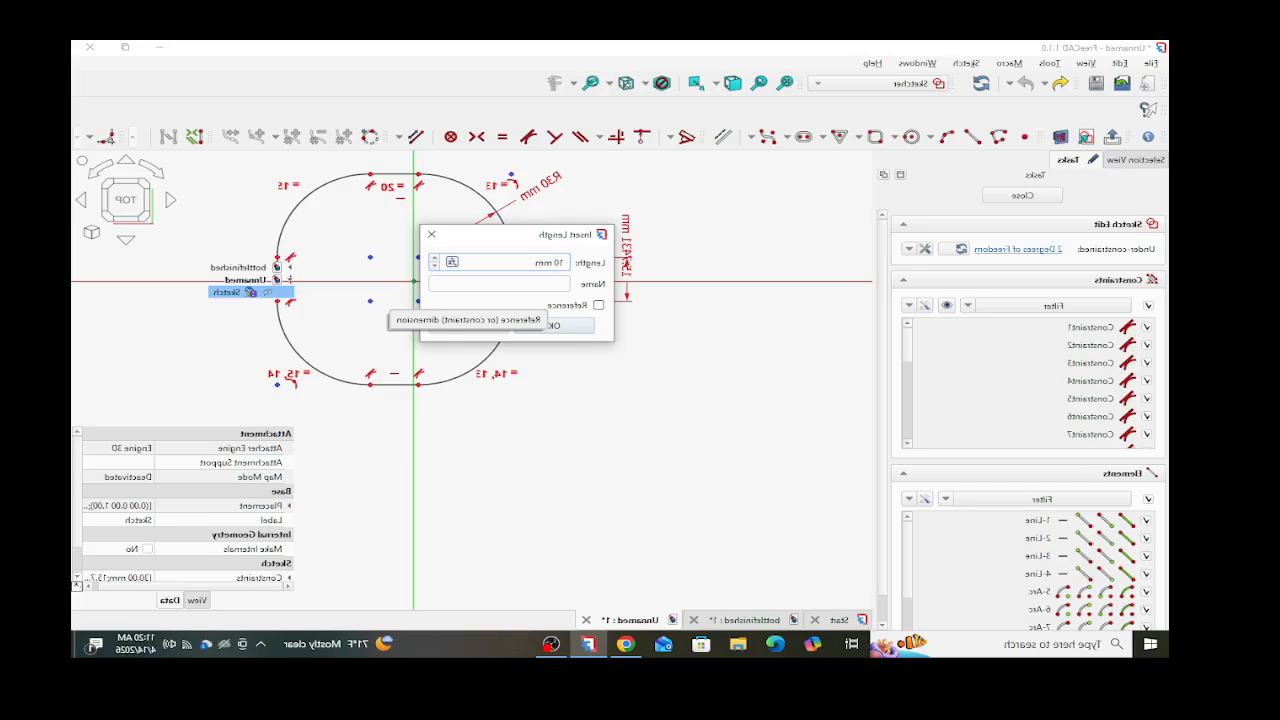
key(Return)
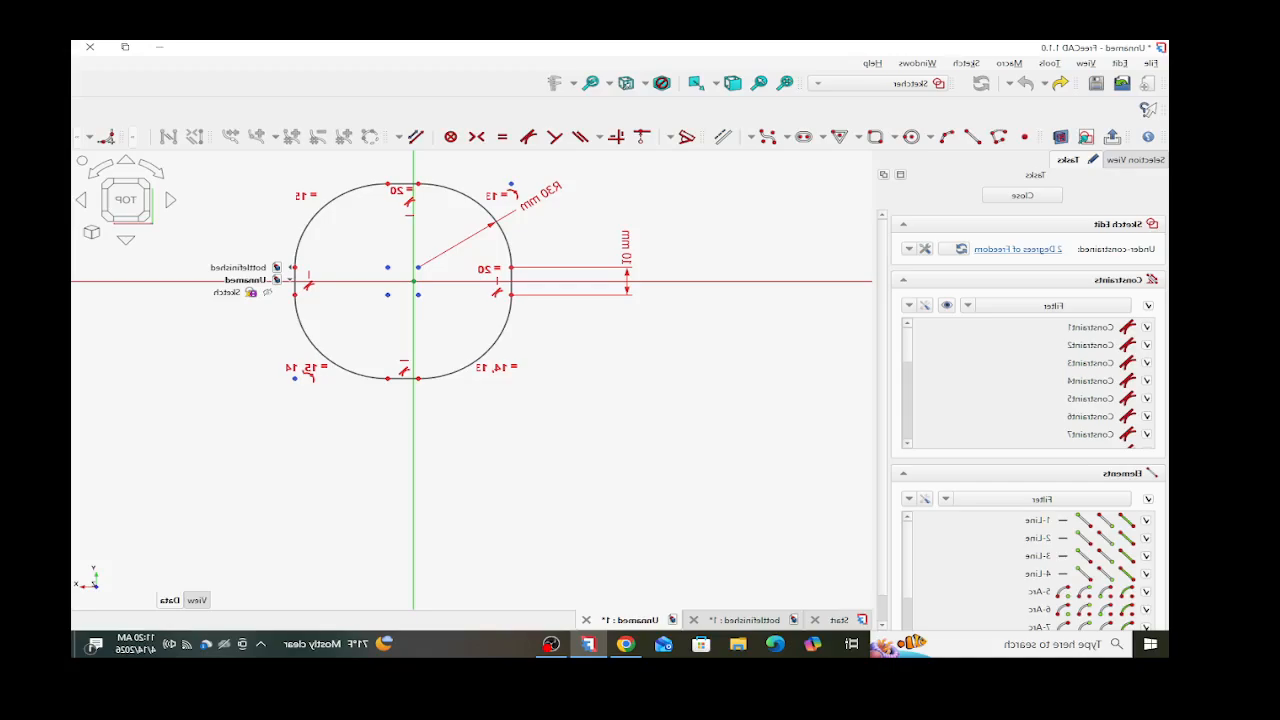
- Shift the profile closer to the origin and try to make two opposite arc centres symmetric about it
drag(388, 267, 401, 269)
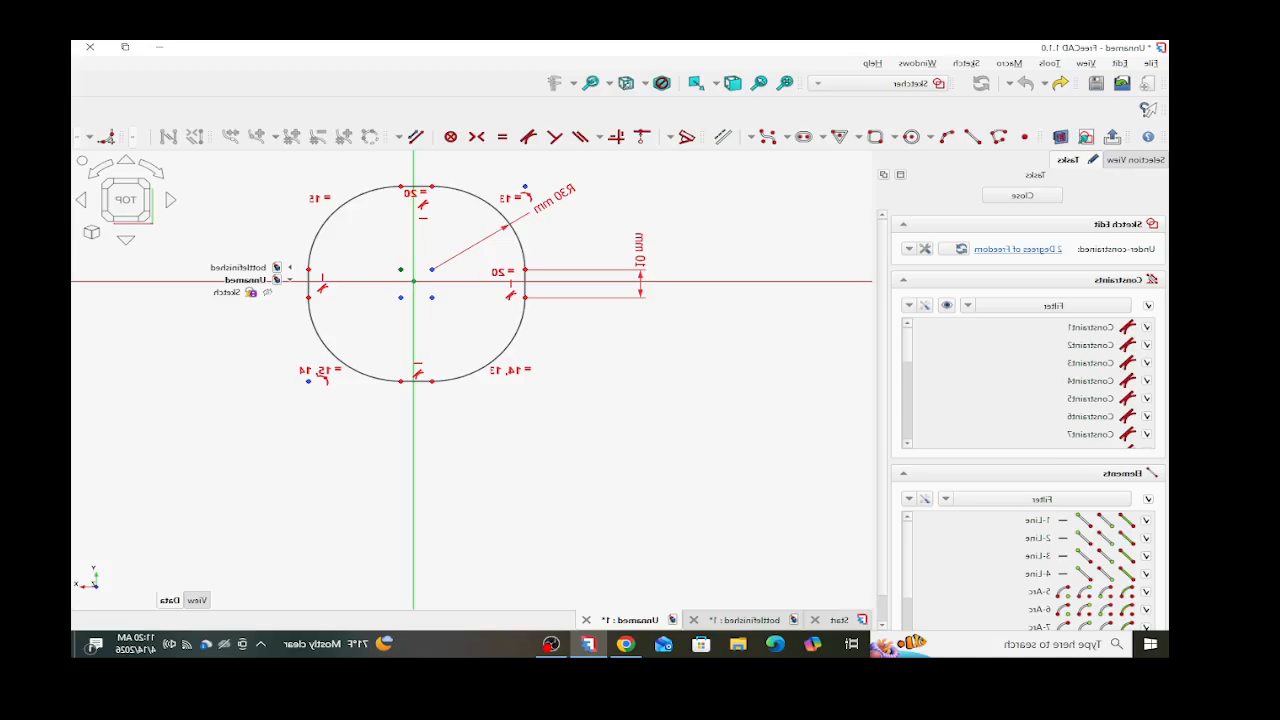
click(432, 297)
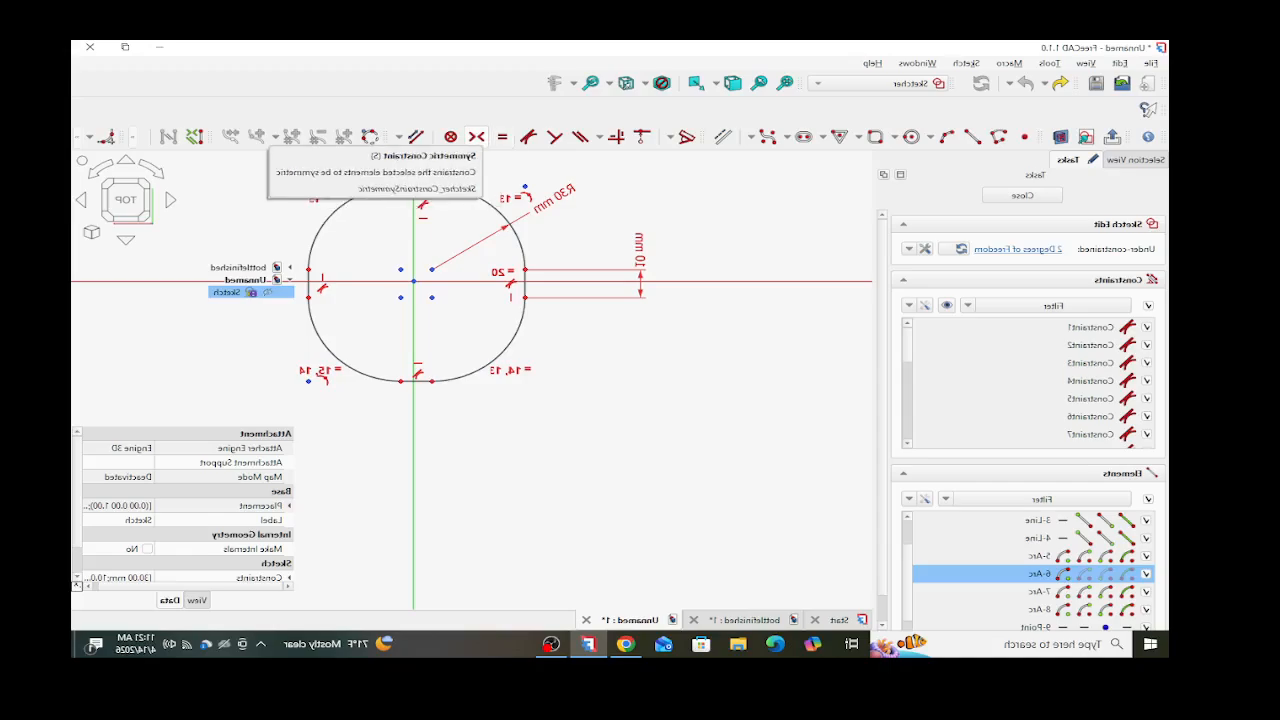
click(477, 137)
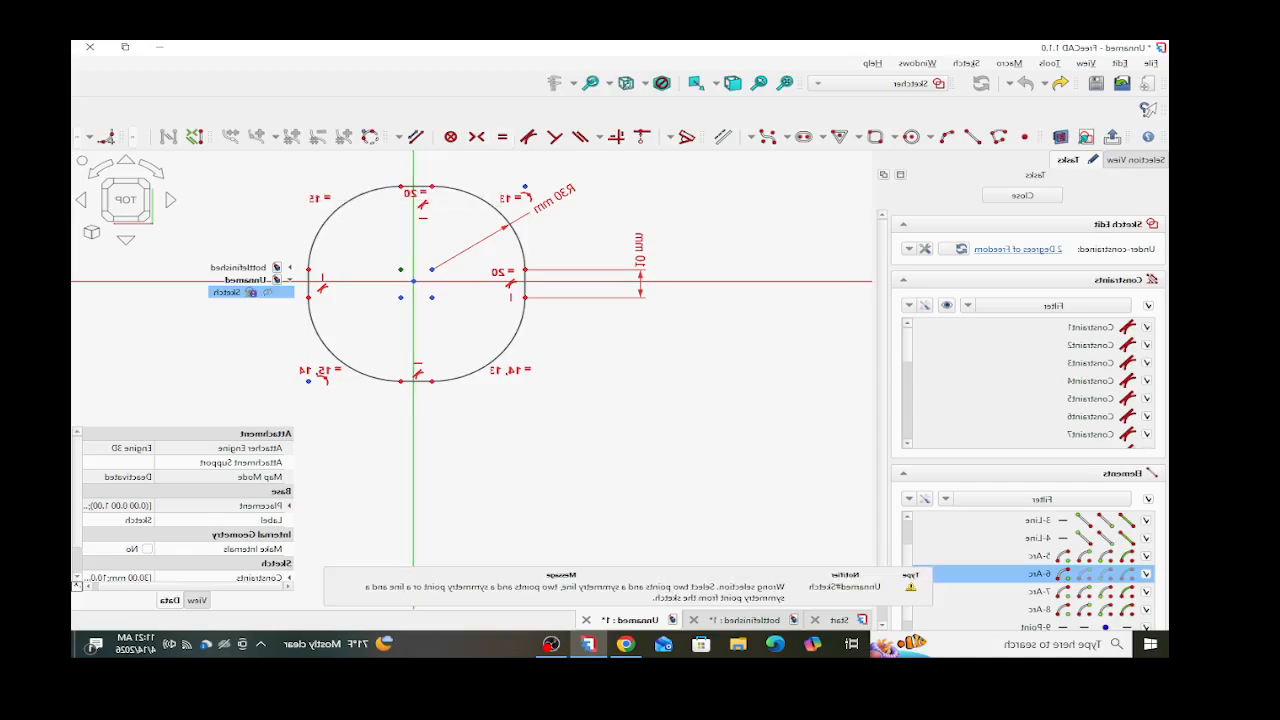
- Constrain two diagonally opposite corner-arc centres to be symmetric about the sketch origin, centring the profile
scroll(400, 269, up, 5)
click(402, 269)
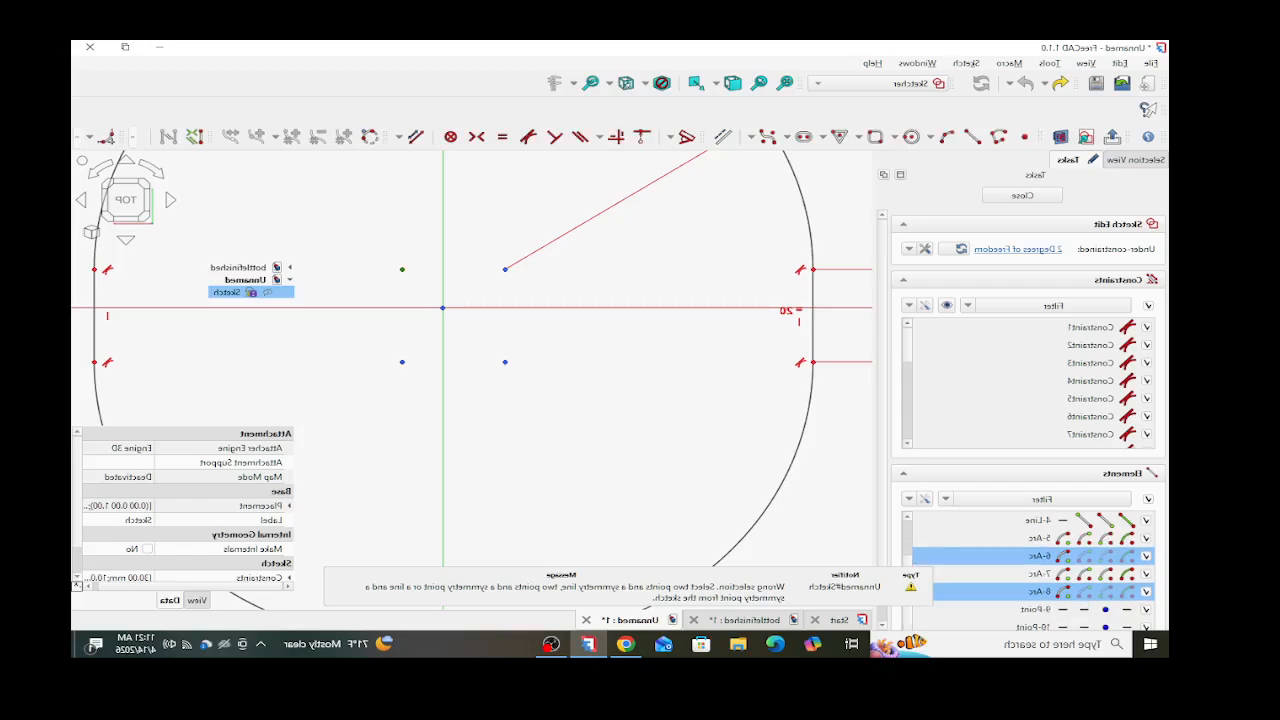
click(505, 362)
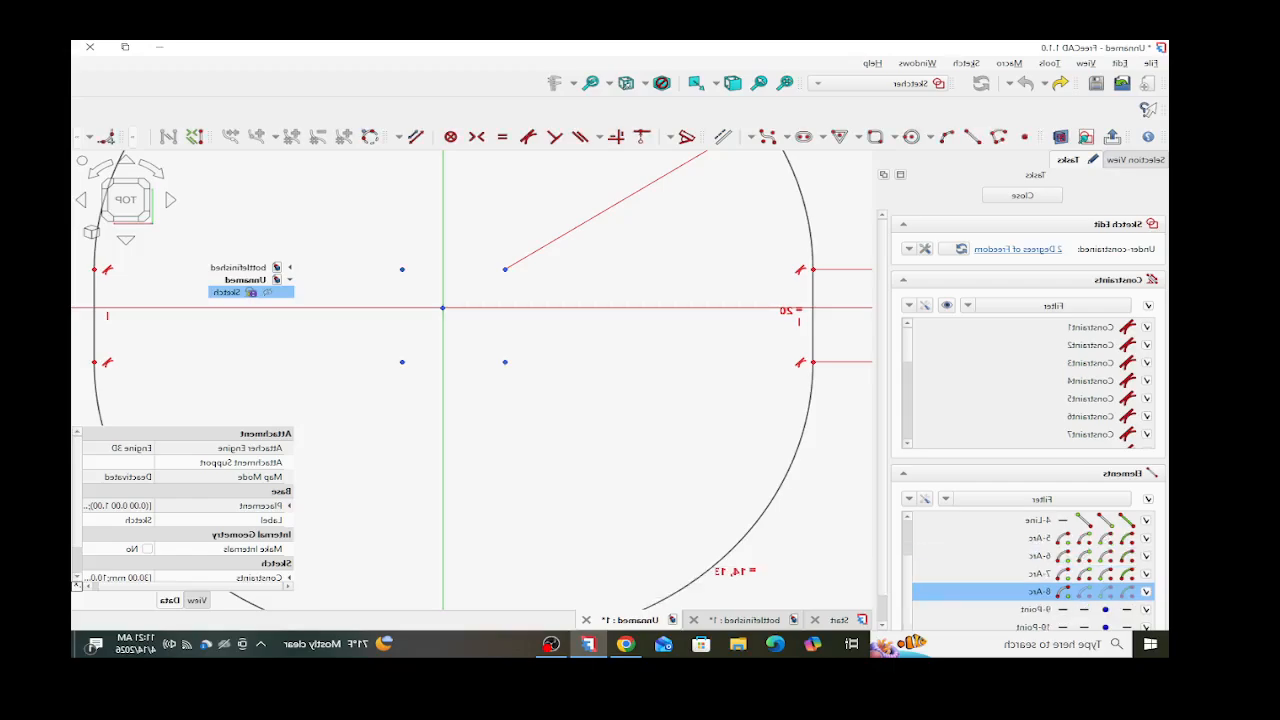
click(443, 308)
click(505, 362)
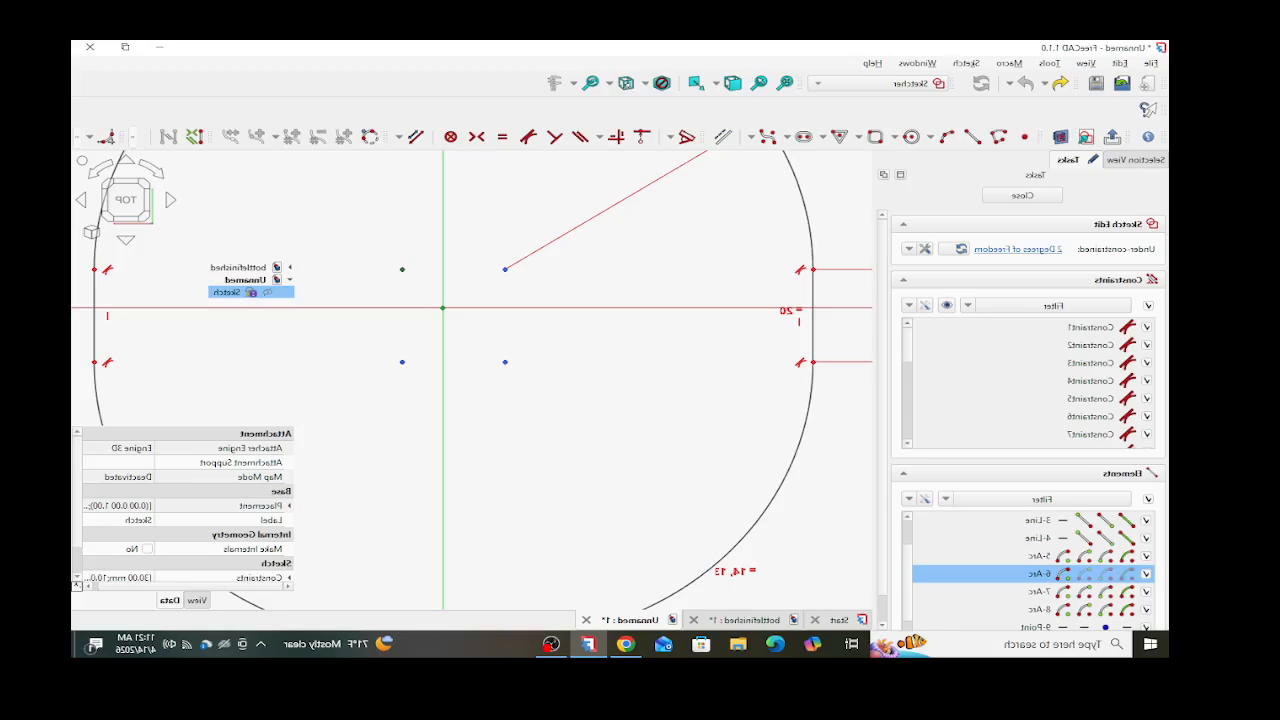
click(402, 269)
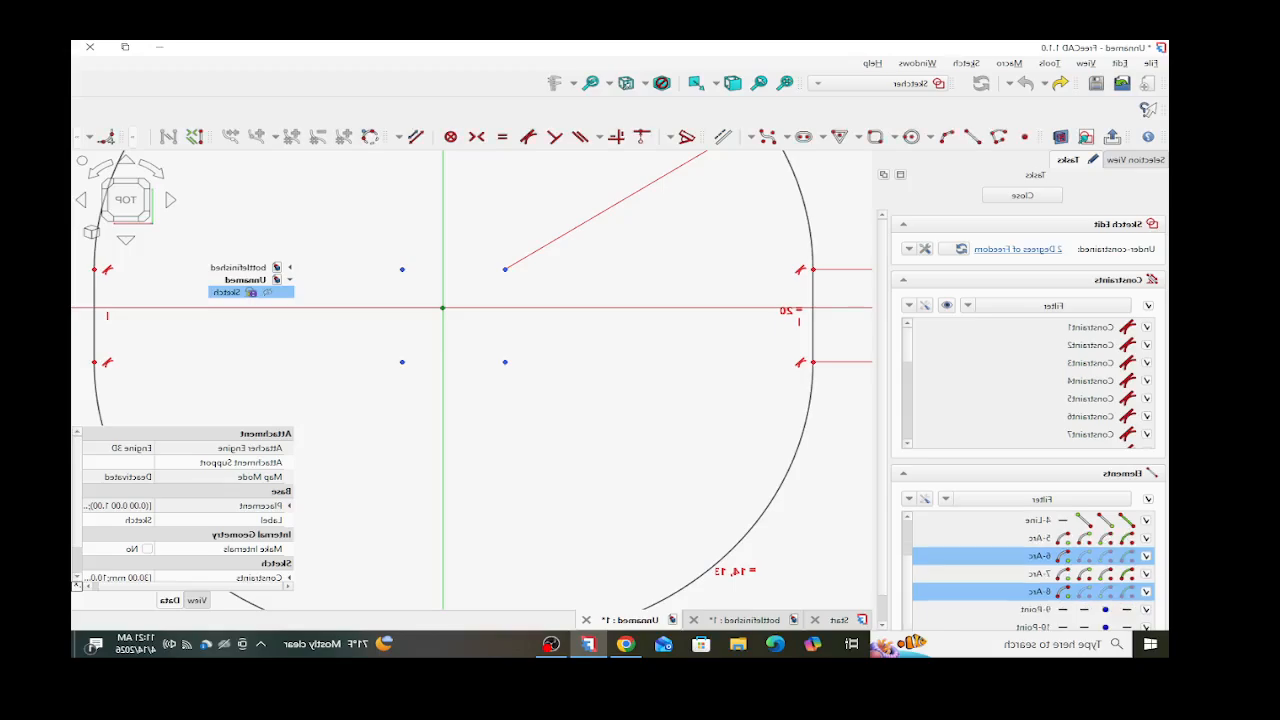
click(477, 137)
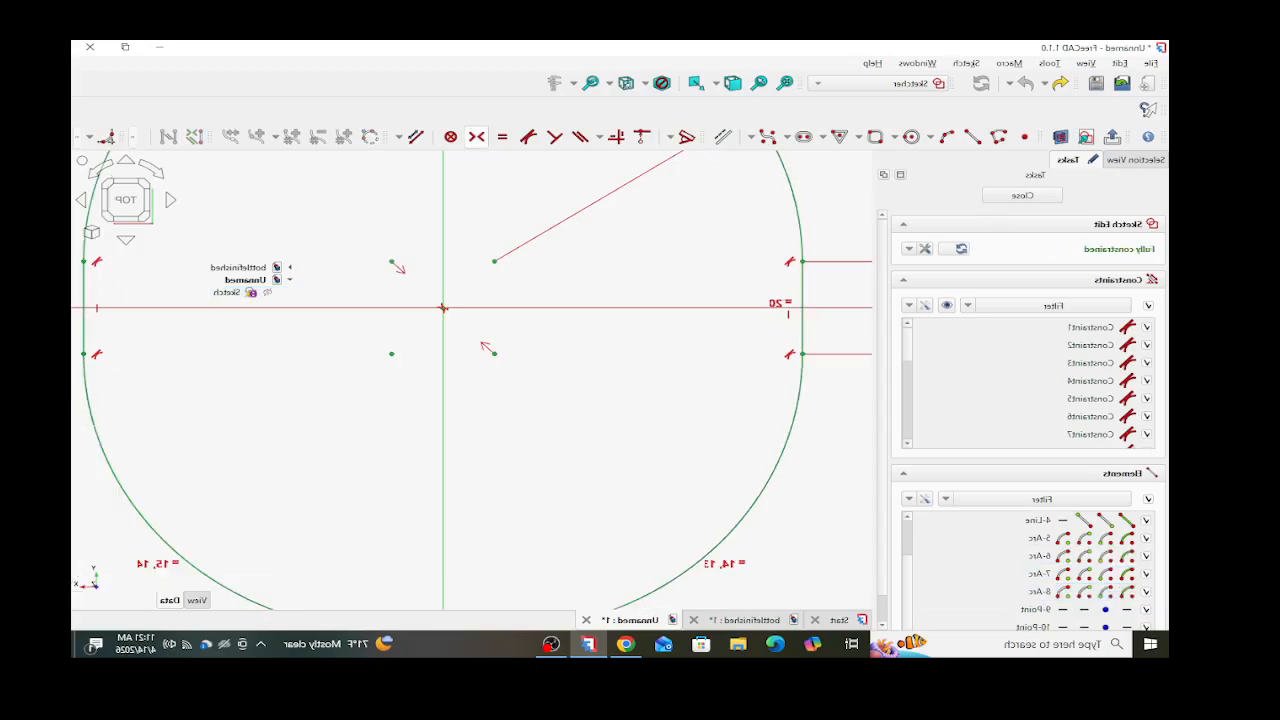
- Finish editing the fully constrained rounded-square profile sketch
scroll(430, 340, down, 5)
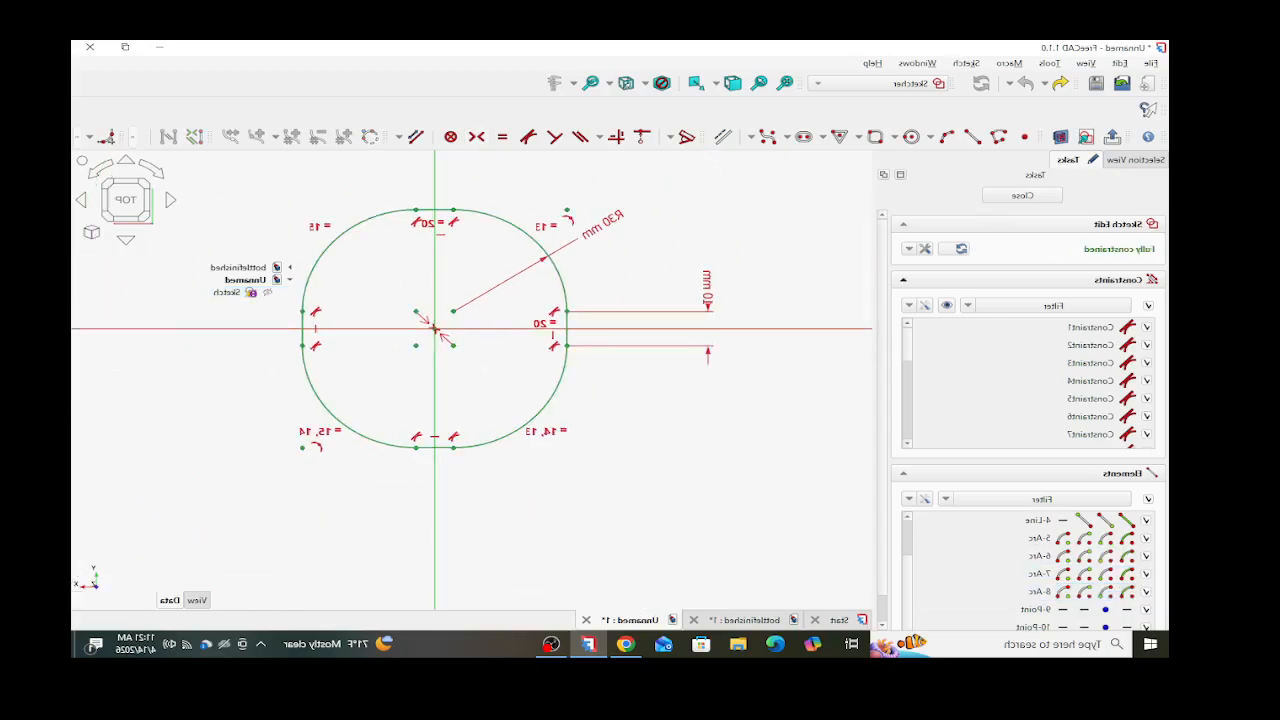
click(1022, 195)
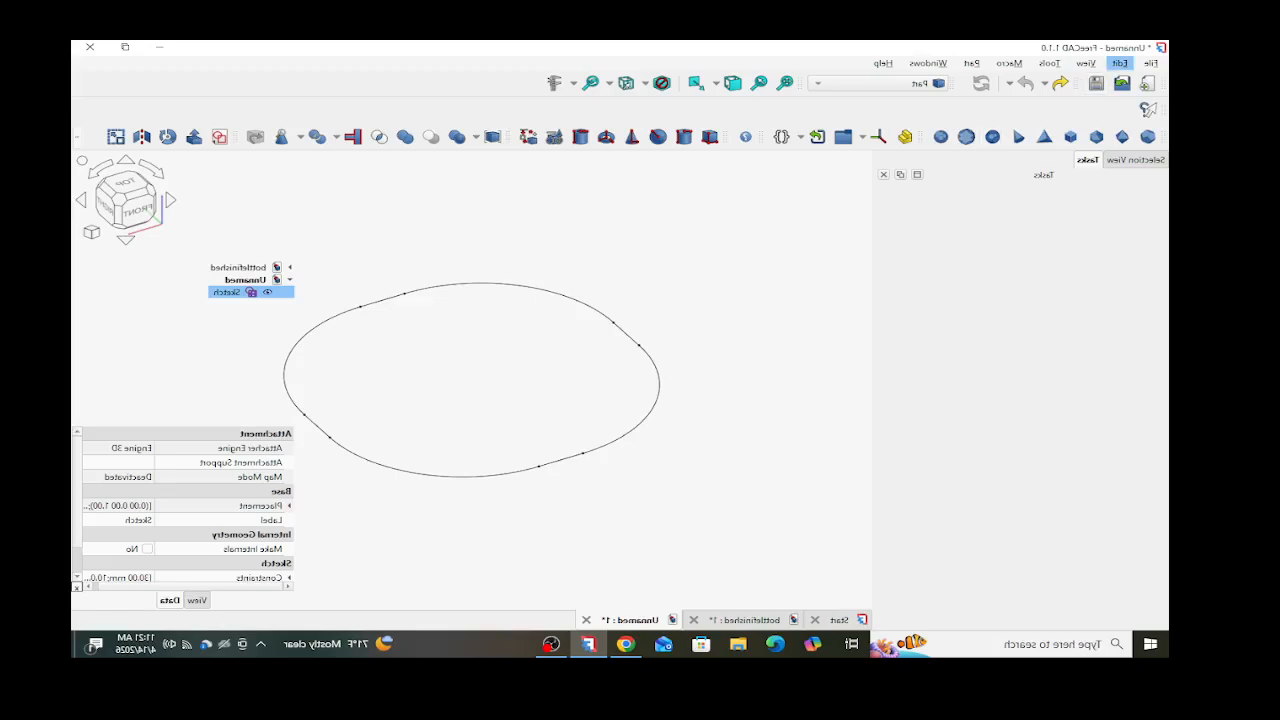
click(1119, 62)
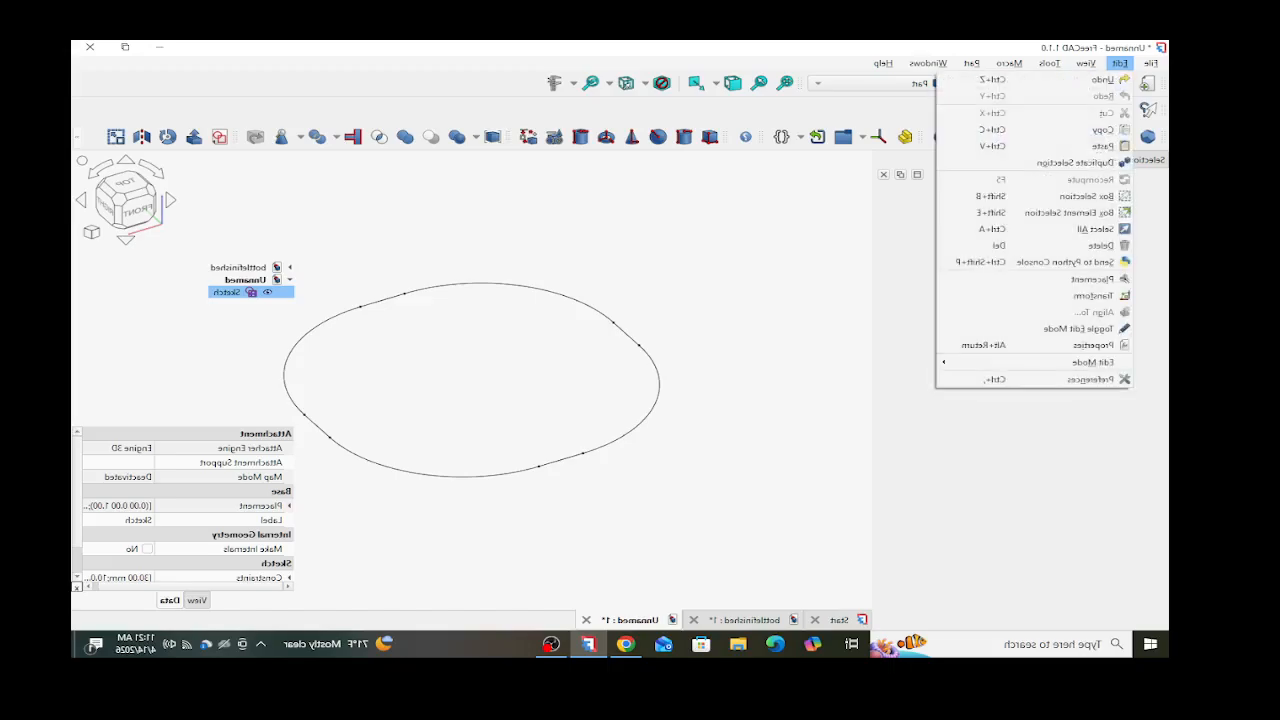
mouse_move(971, 63)
mouse_move(915, 86)
click(800, 86)
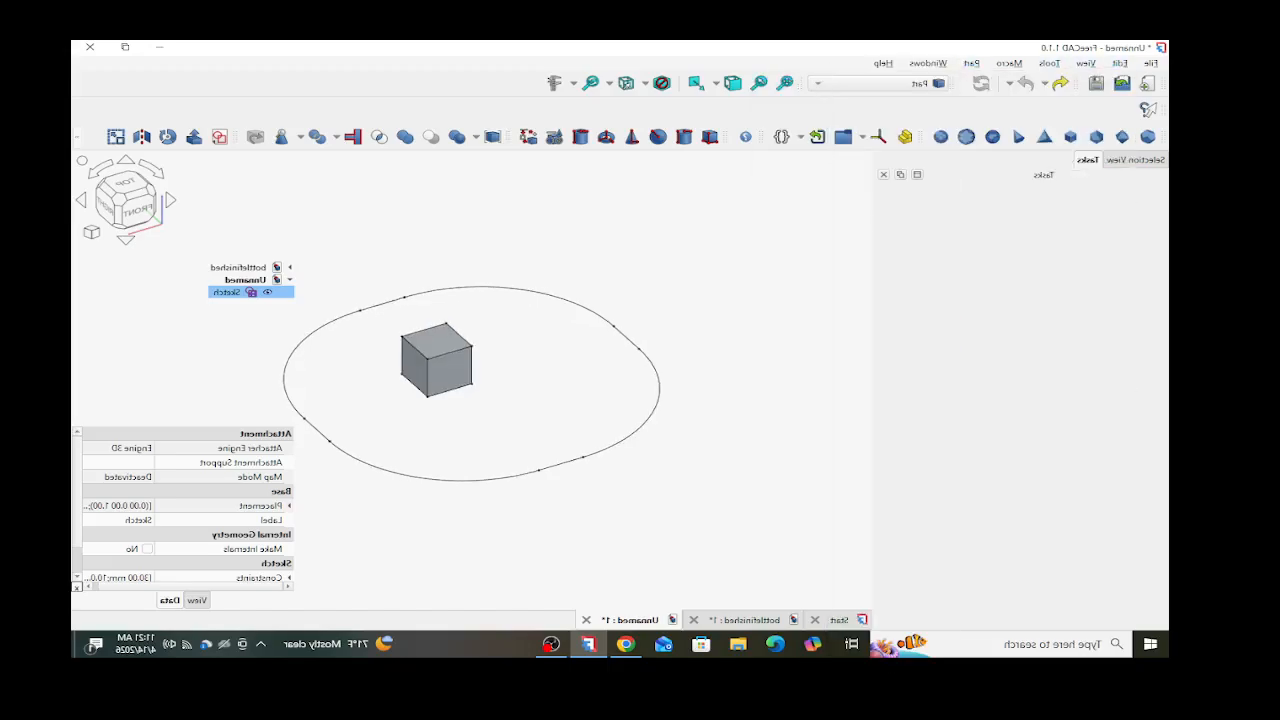
double_click(427, 374)
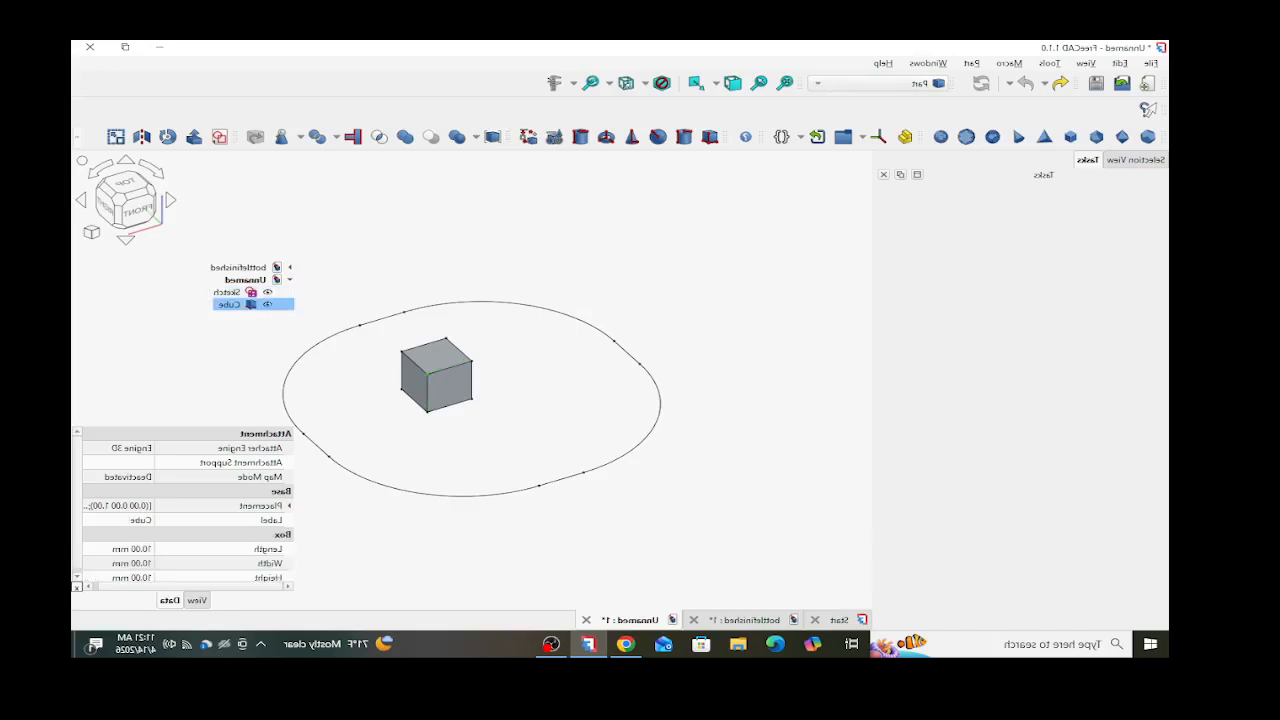
key(Delete)
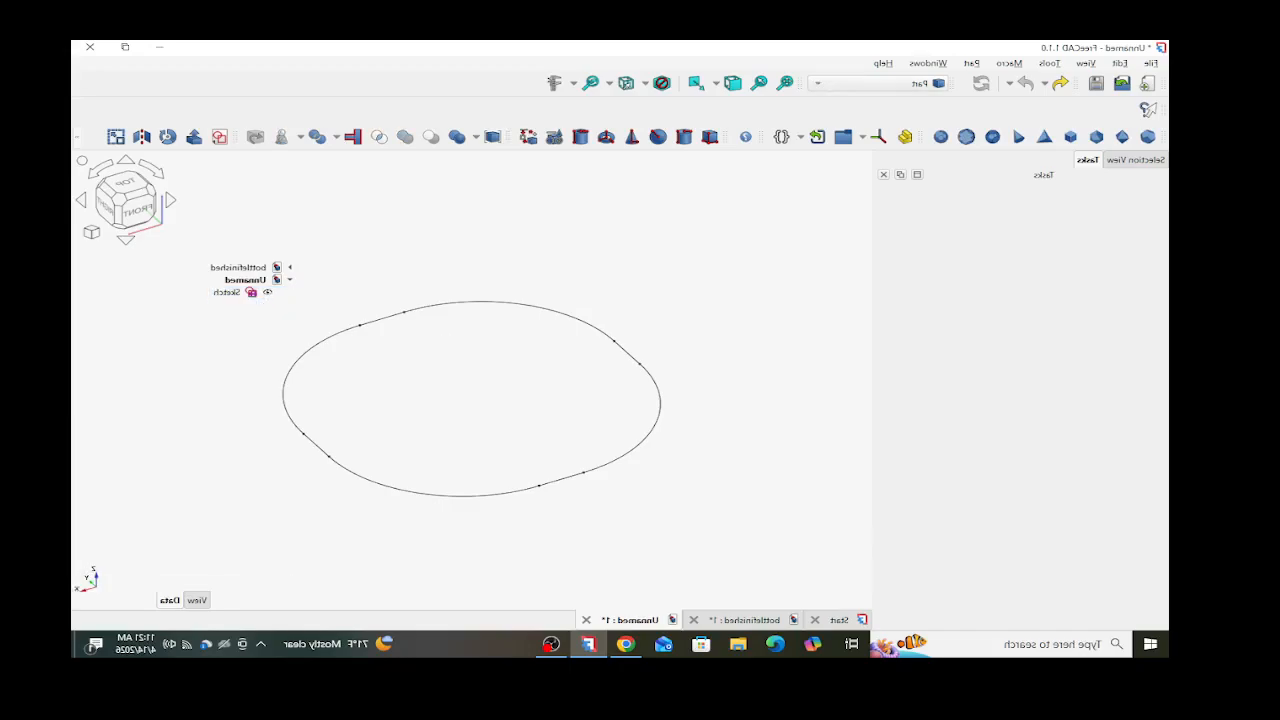
- Create three successive Draft clones, starting from the profile sketch and cloning each new copy, and return to the Part workbench
click(228, 291)
click(880, 83)
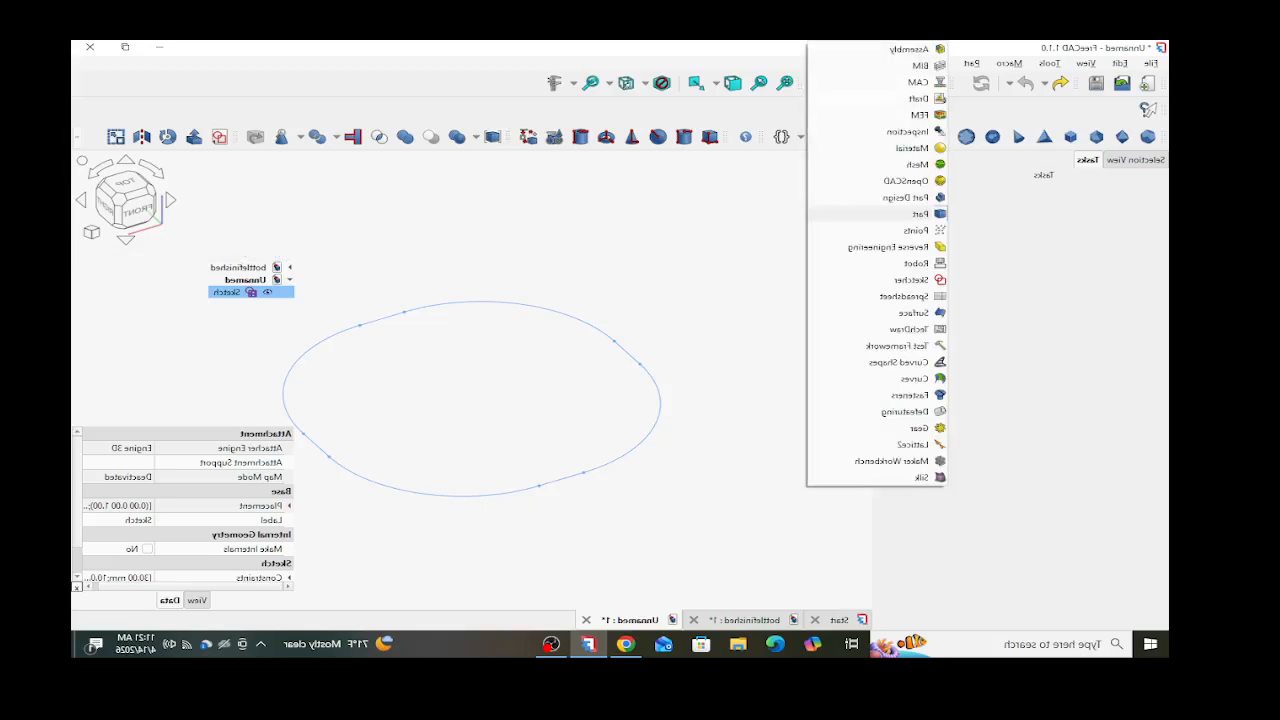
click(918, 98)
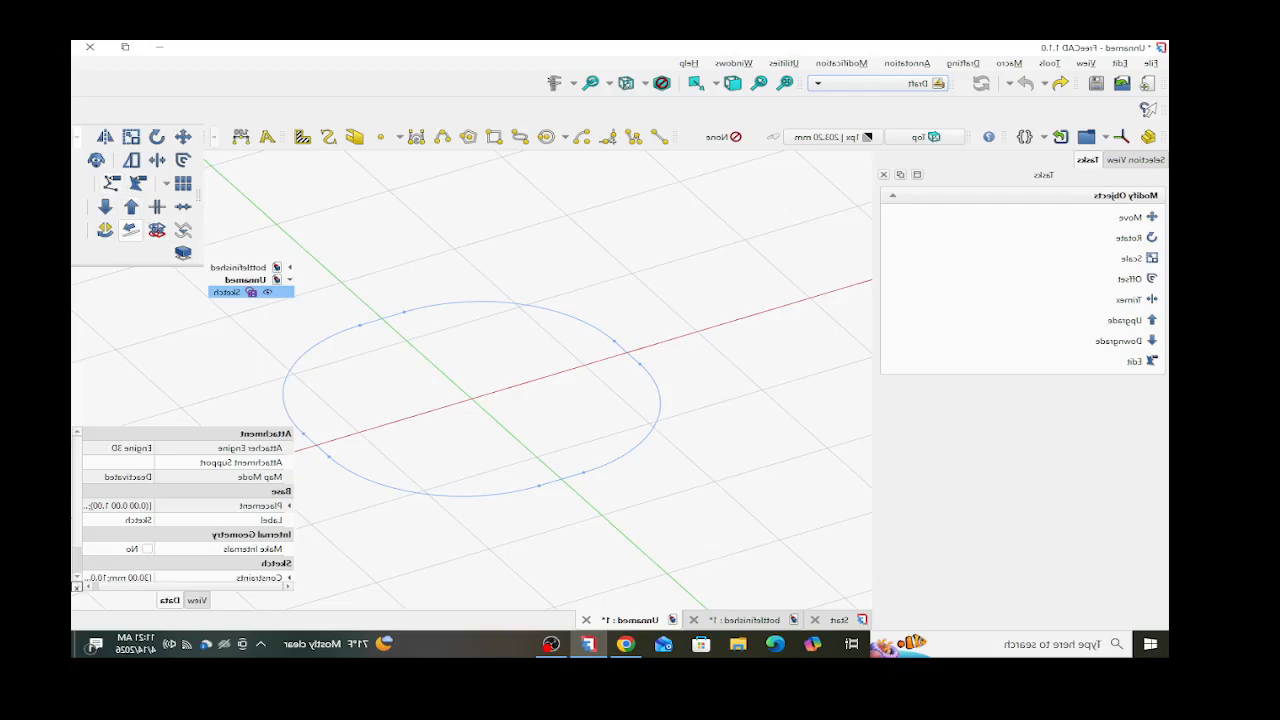
click(96, 160)
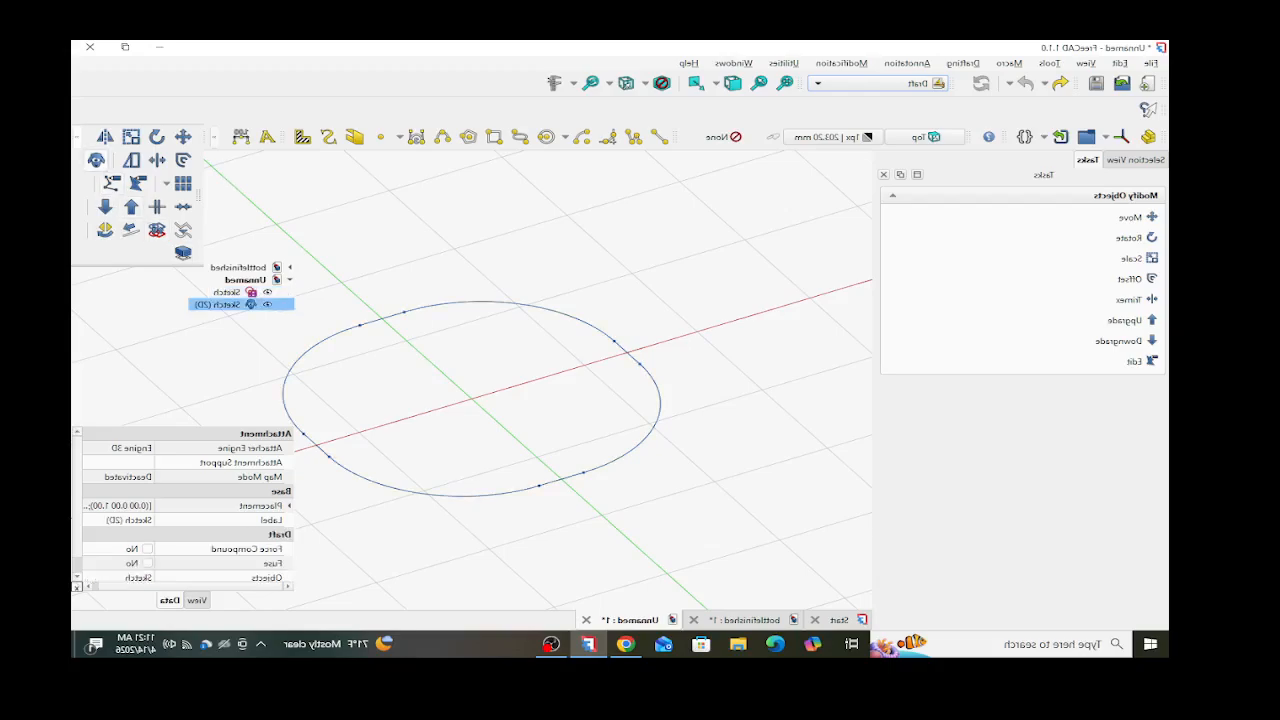
click(96, 160)
click(96, 160)
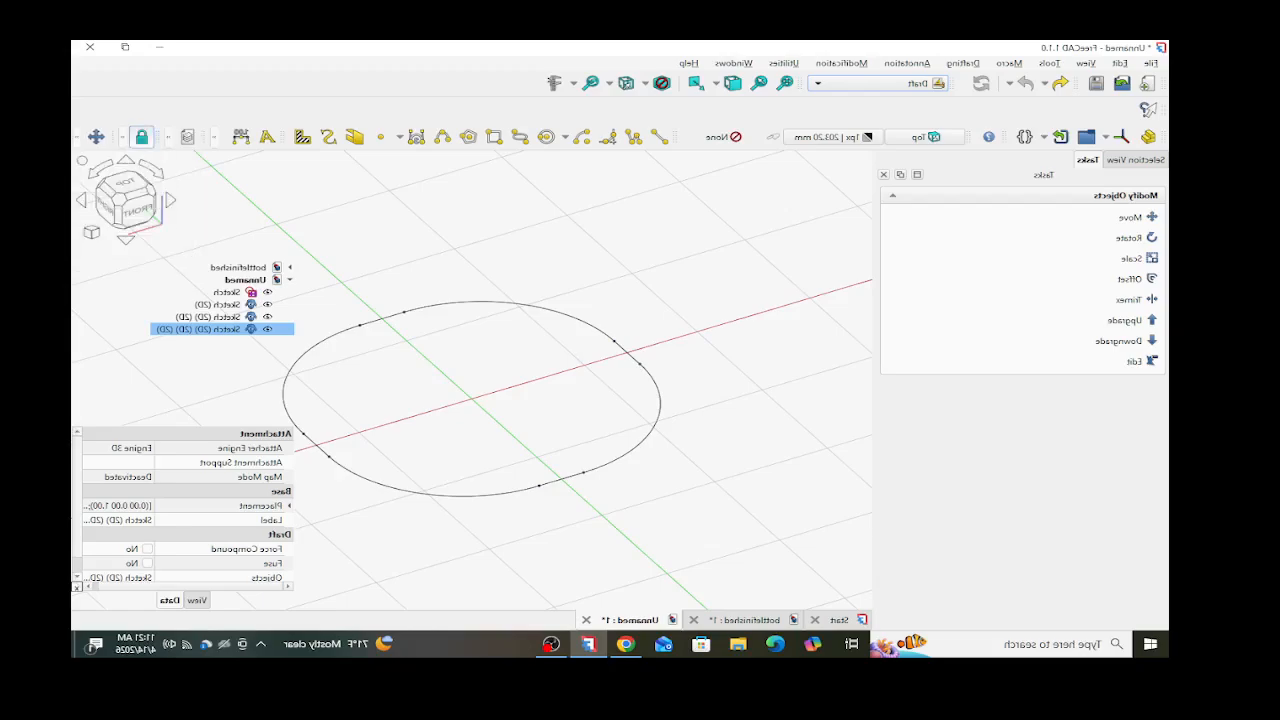
click(878, 83)
click(920, 213)
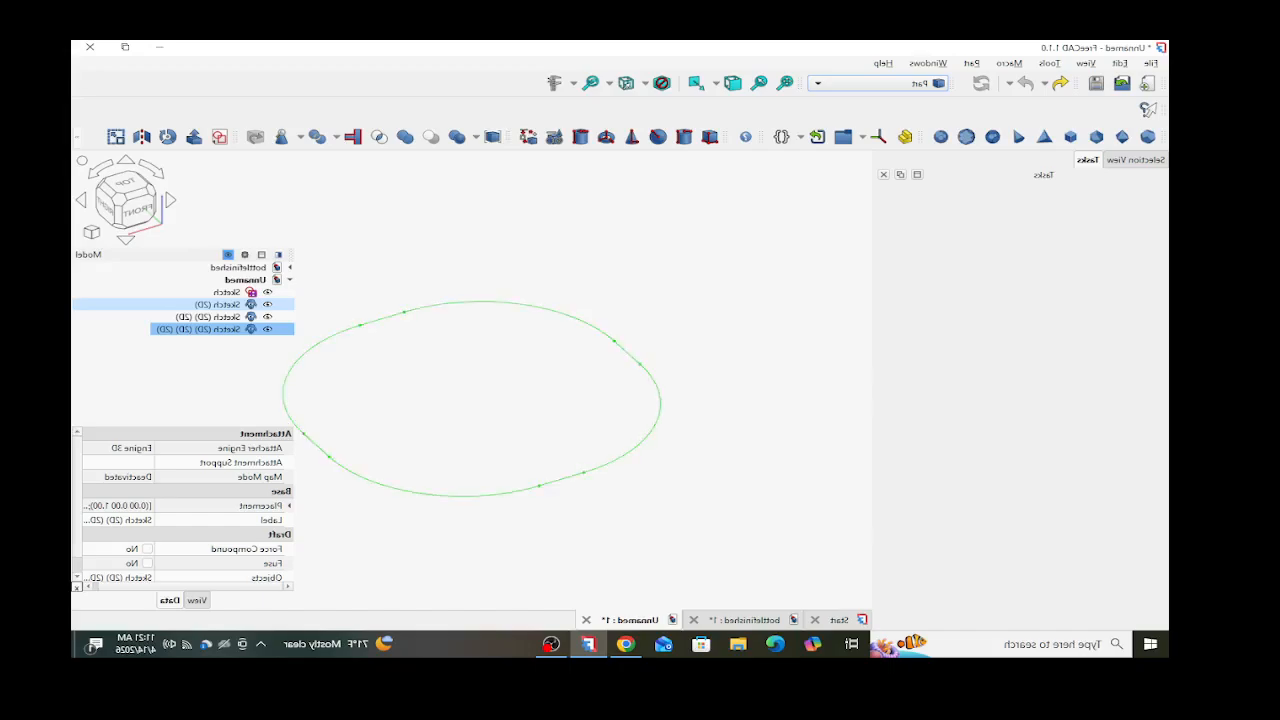
- Examine Sketch007 of the sweep in the bottlefinished reference model and return to the unnamed document
click(744, 620)
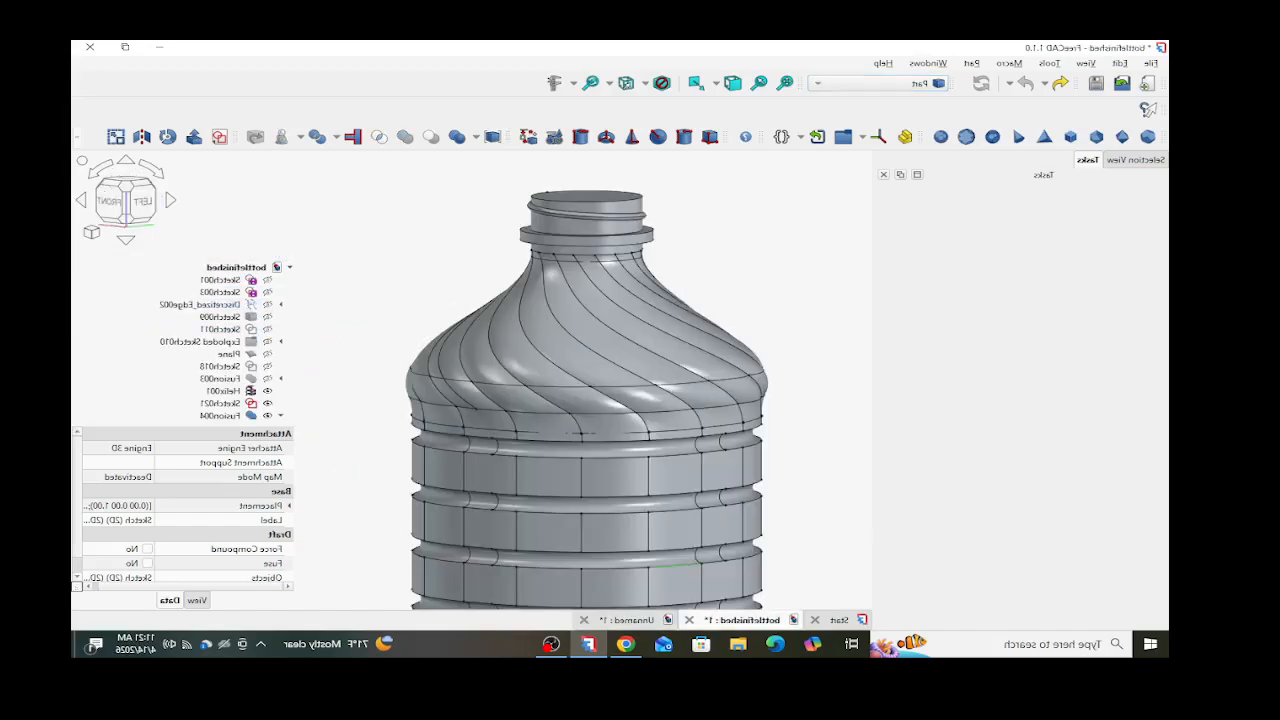
scroll(160, 366, down, 5)
click(157, 354)
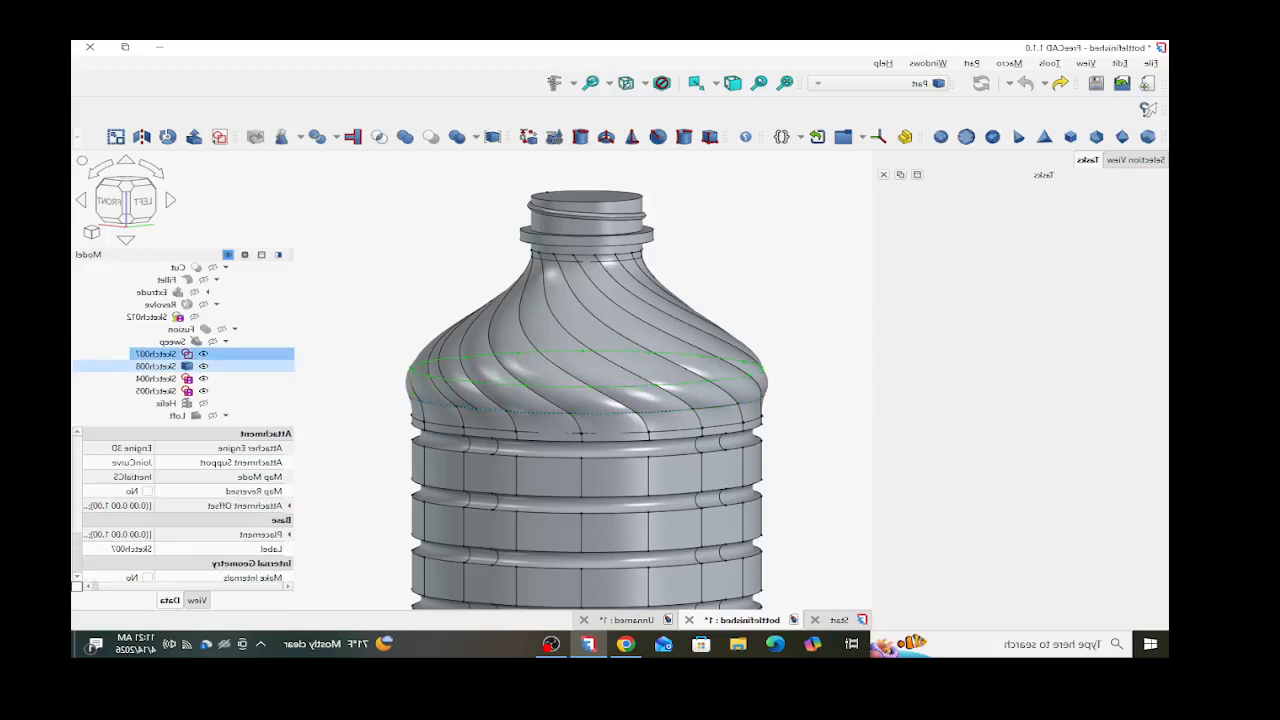
click(629, 620)
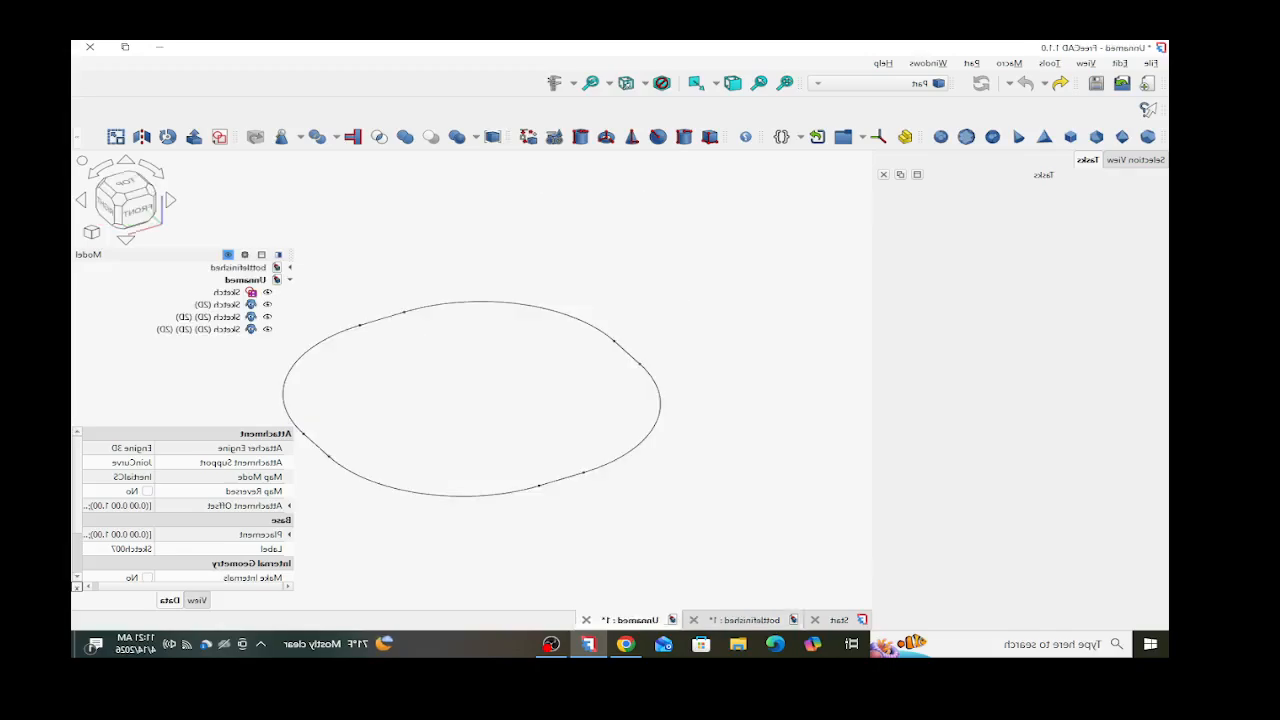
- Raise the first clone, Sketch (2D), above the original profile by setting its placement Z position to 5 mm
click(520, 304)
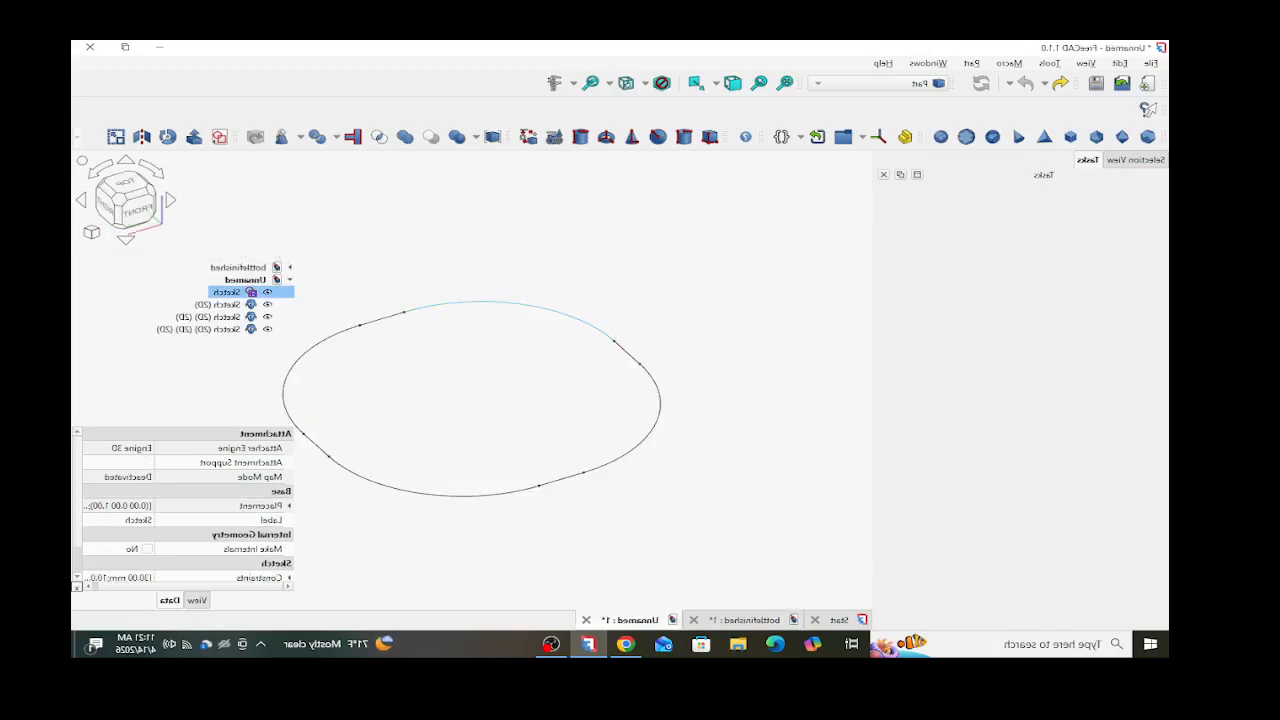
click(218, 304)
scroll(660, 316, down, 2)
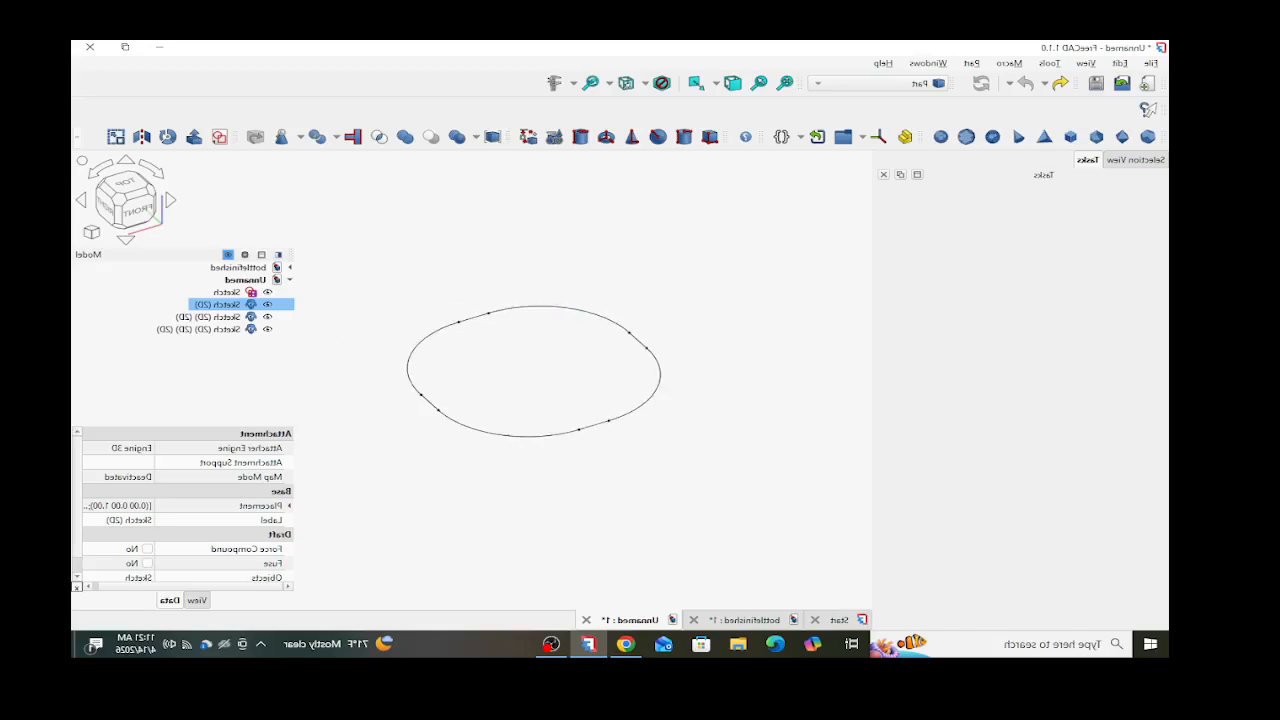
scroll(397, 342, up, 2)
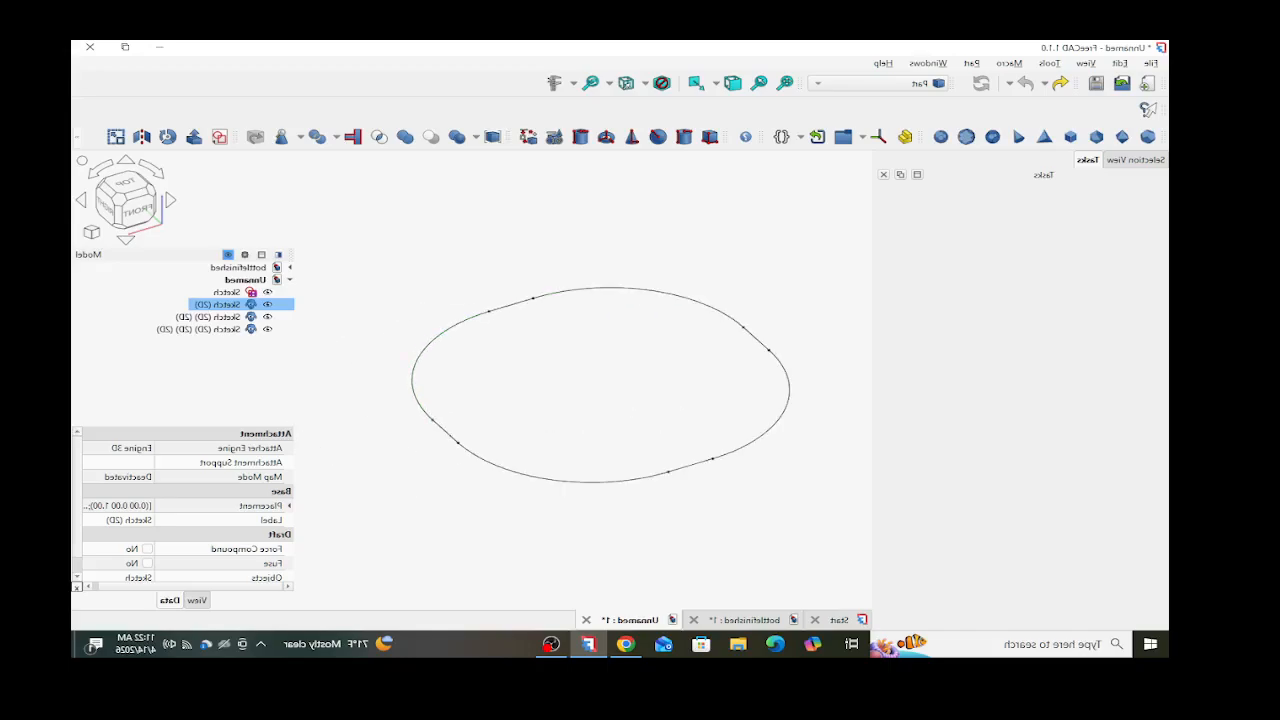
click(290, 506)
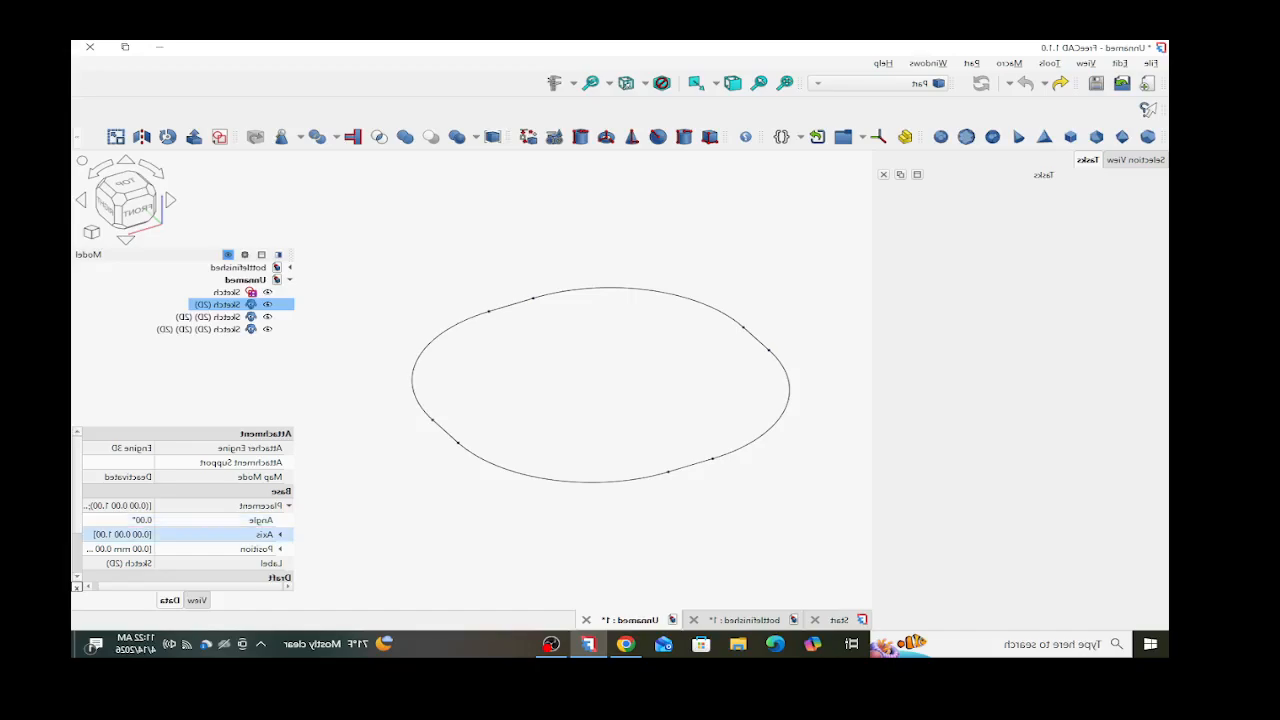
click(280, 549)
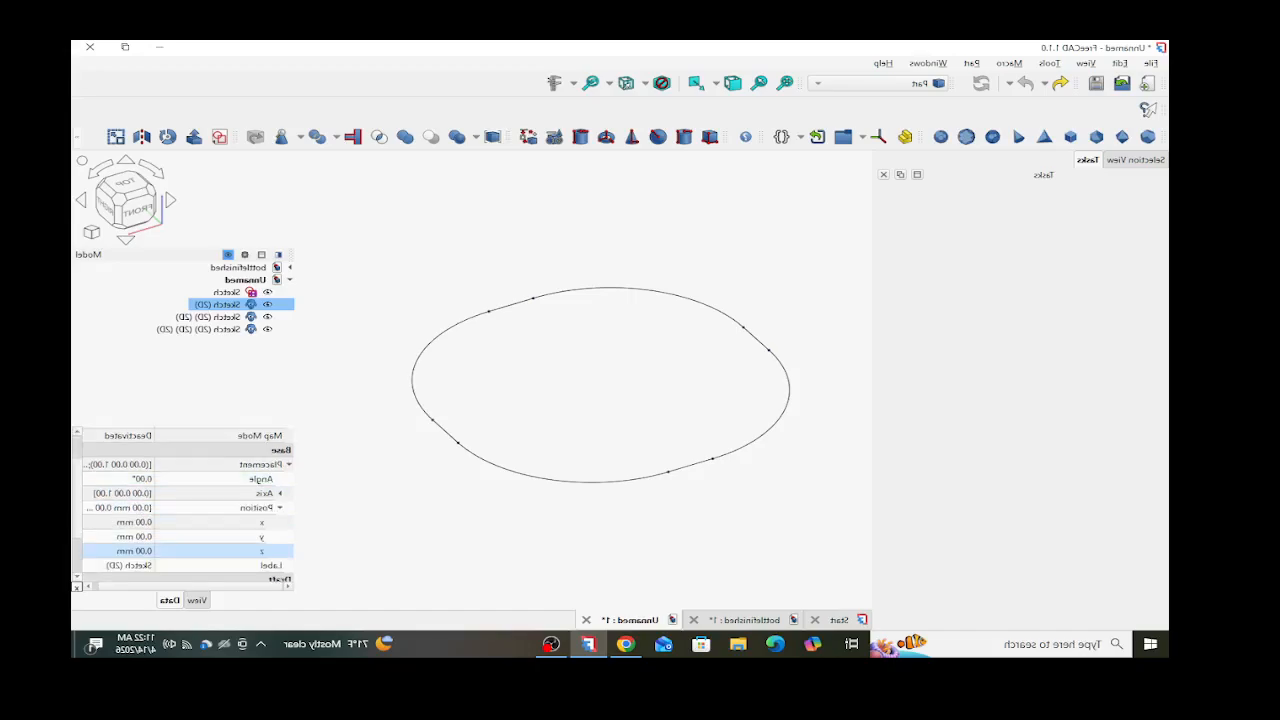
click(122, 551)
scroll(122, 551, up, 6)
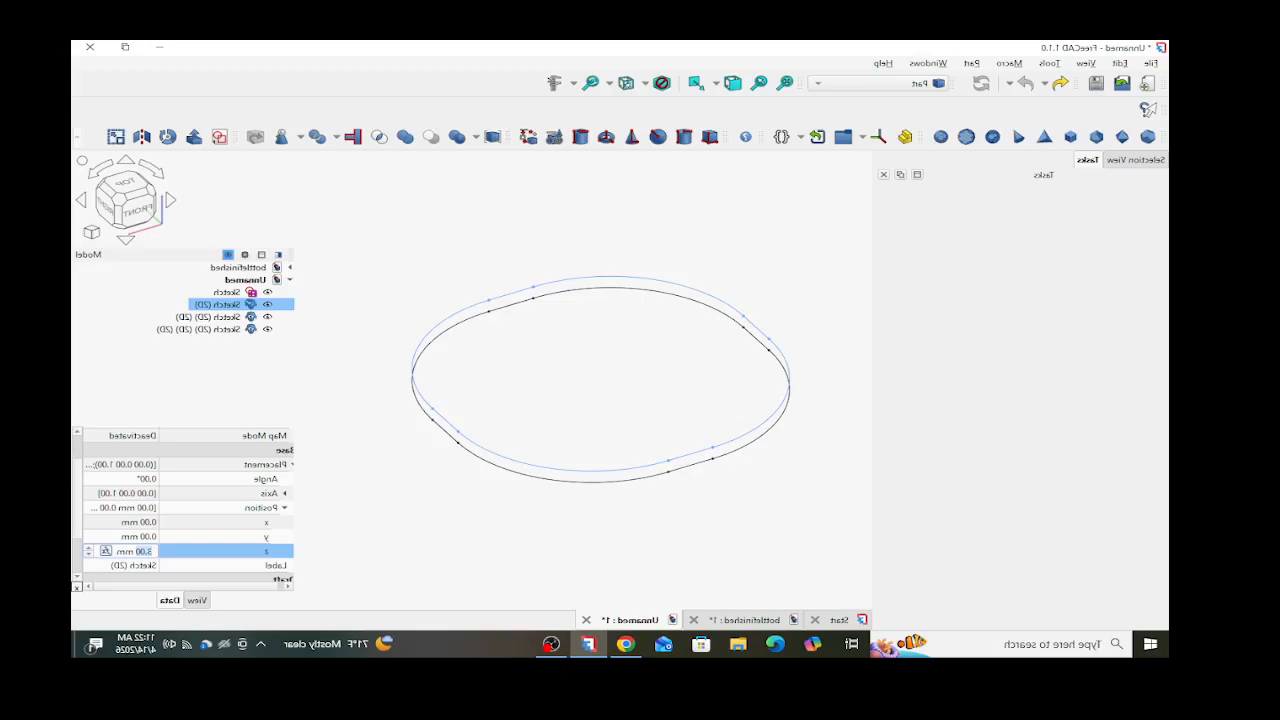
scroll(122, 551, down, 1)
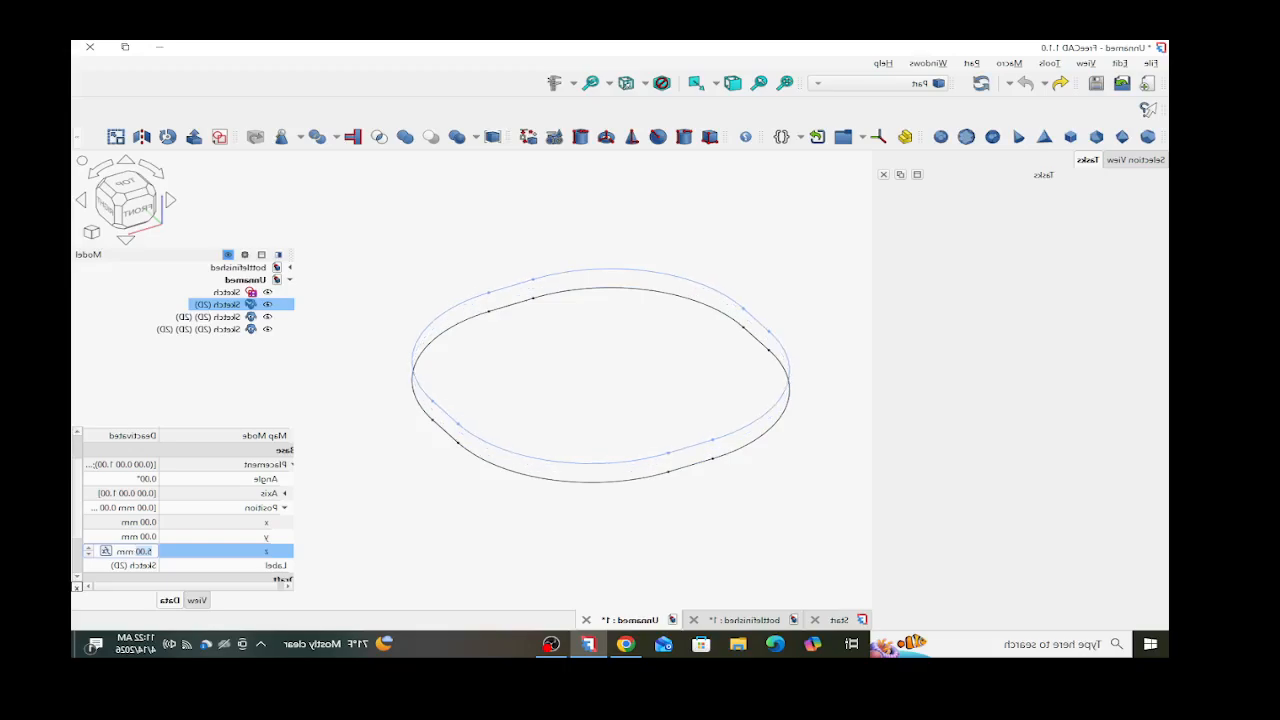
click(568, 400)
middle_drag(568, 400, 568, 363)
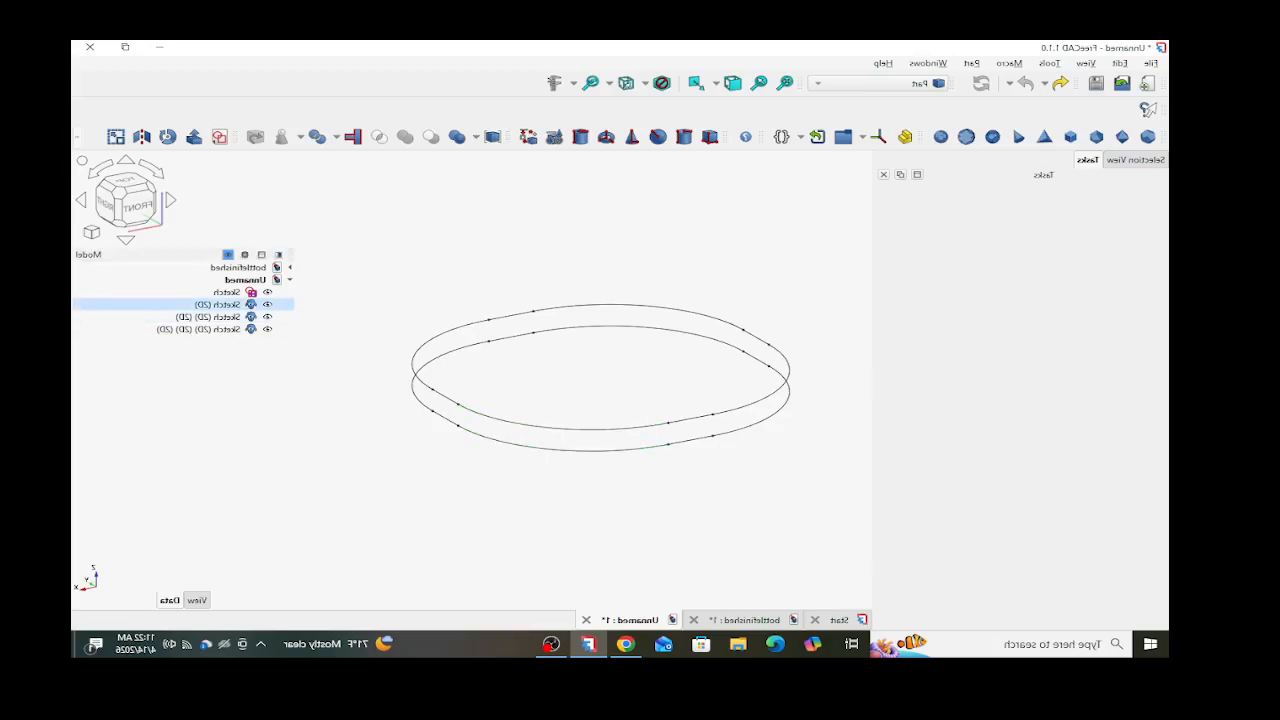
- Set the Z position of the second clone, Sketch (2D) (2D), to 10 mm
click(208, 317)
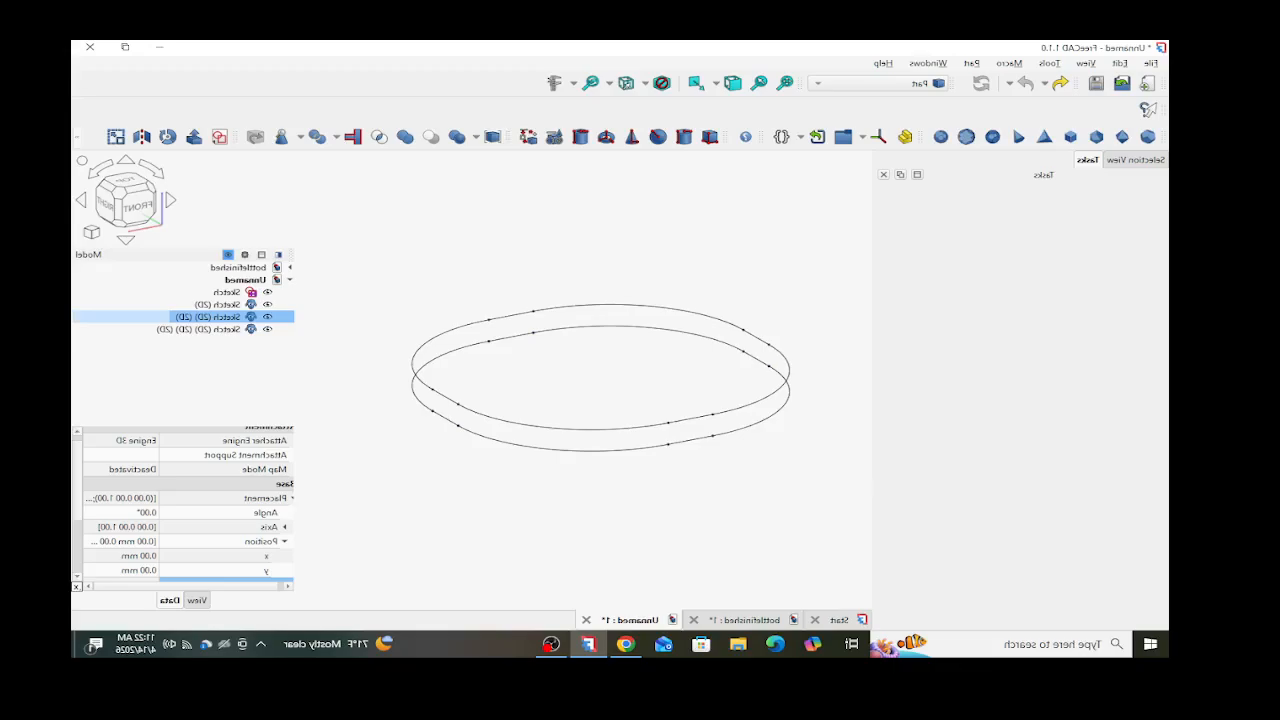
scroll(125, 527, down, 1)
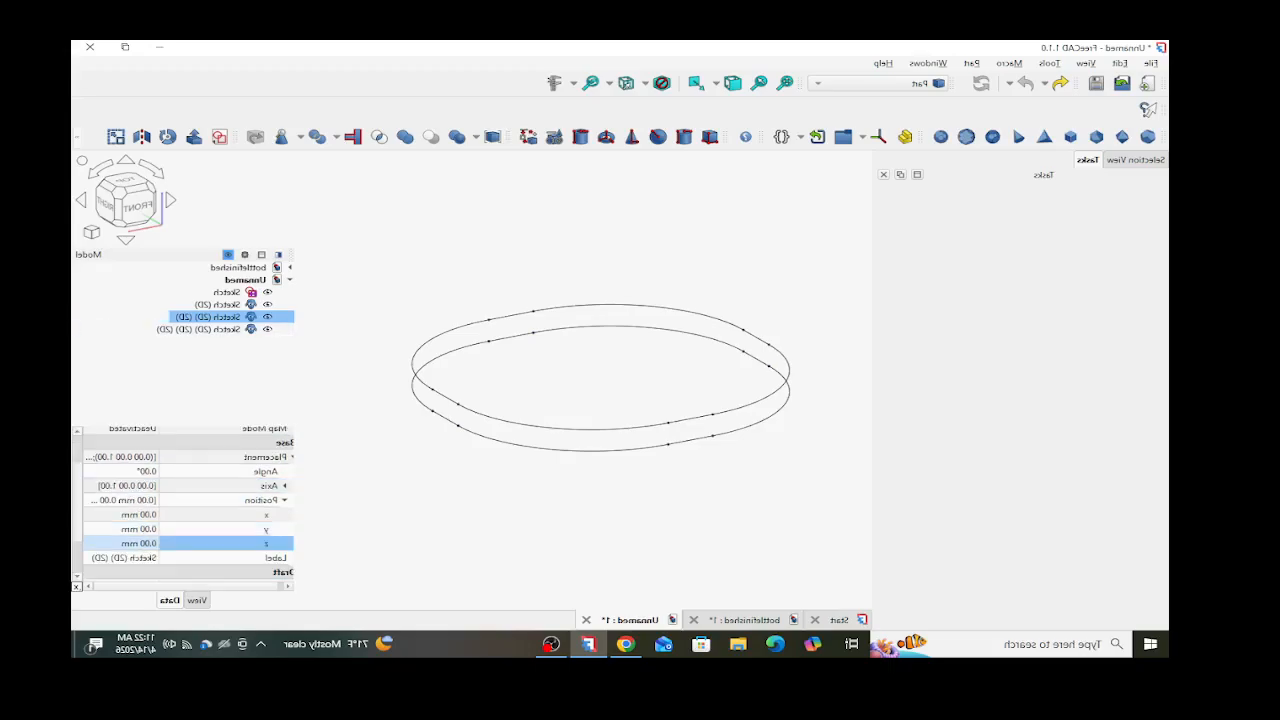
click(130, 543)
scroll(130, 543, up, 4)
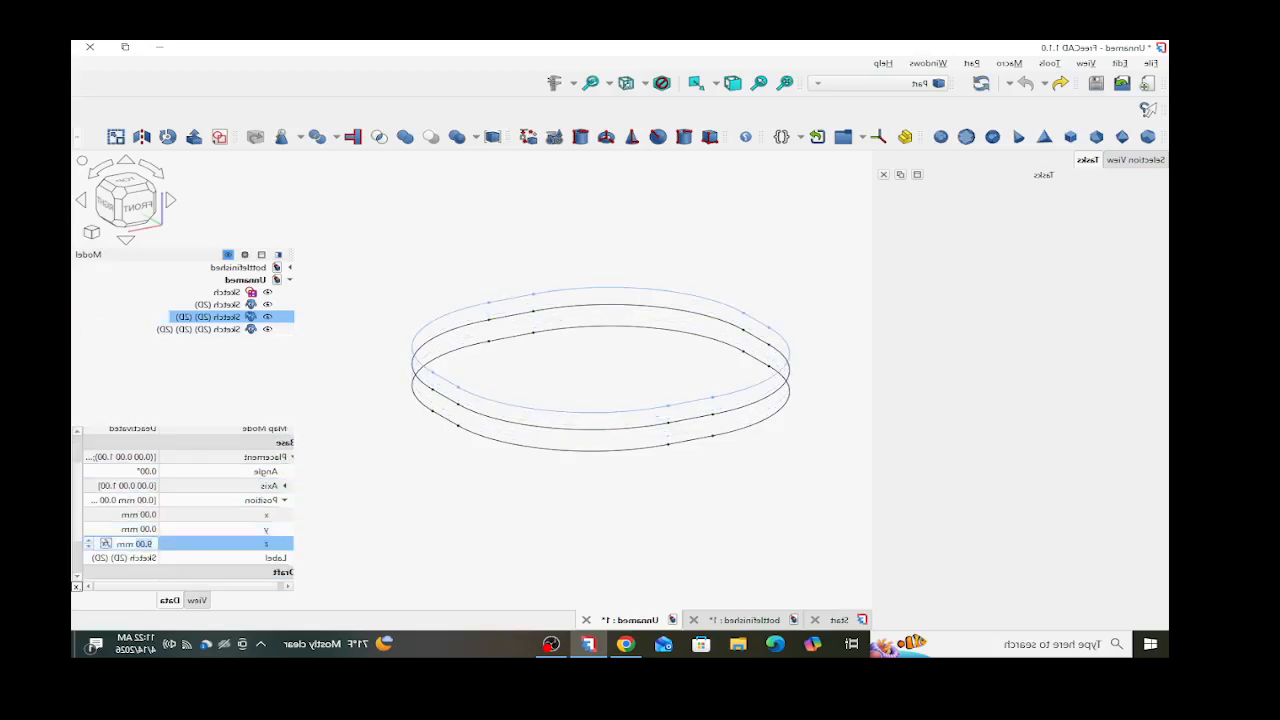
scroll(130, 543, up, 1)
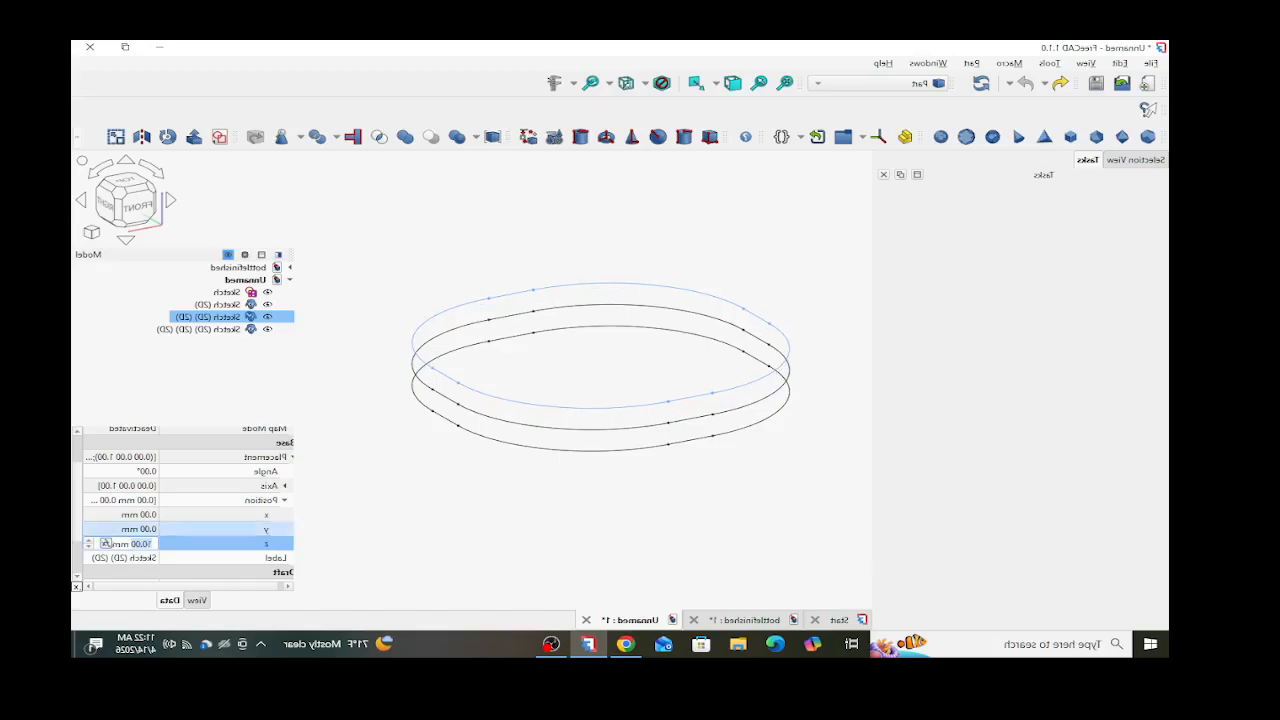
click(150, 388)
- Set the Z position of the third clone, Sketch (2D) (2D) (2D), to 15 mm
click(198, 329)
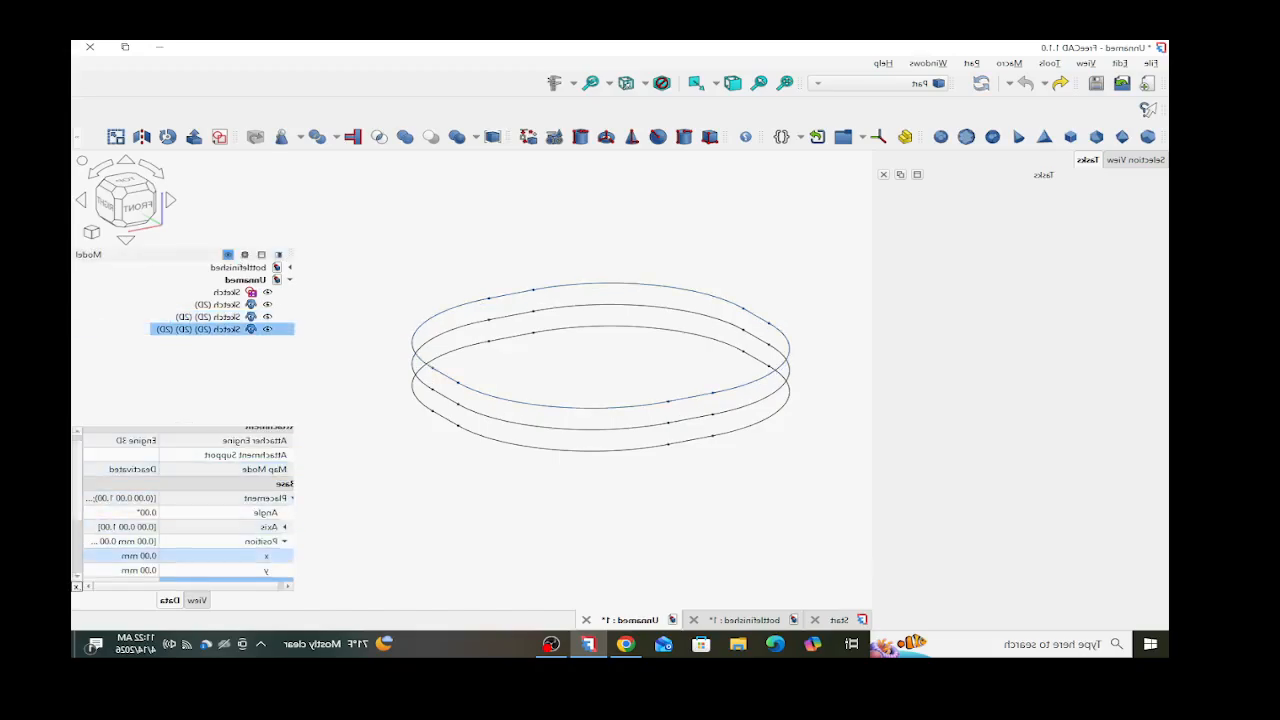
scroll(130, 560, down, 1)
click(106, 543)
scroll(106, 543, up, 13)
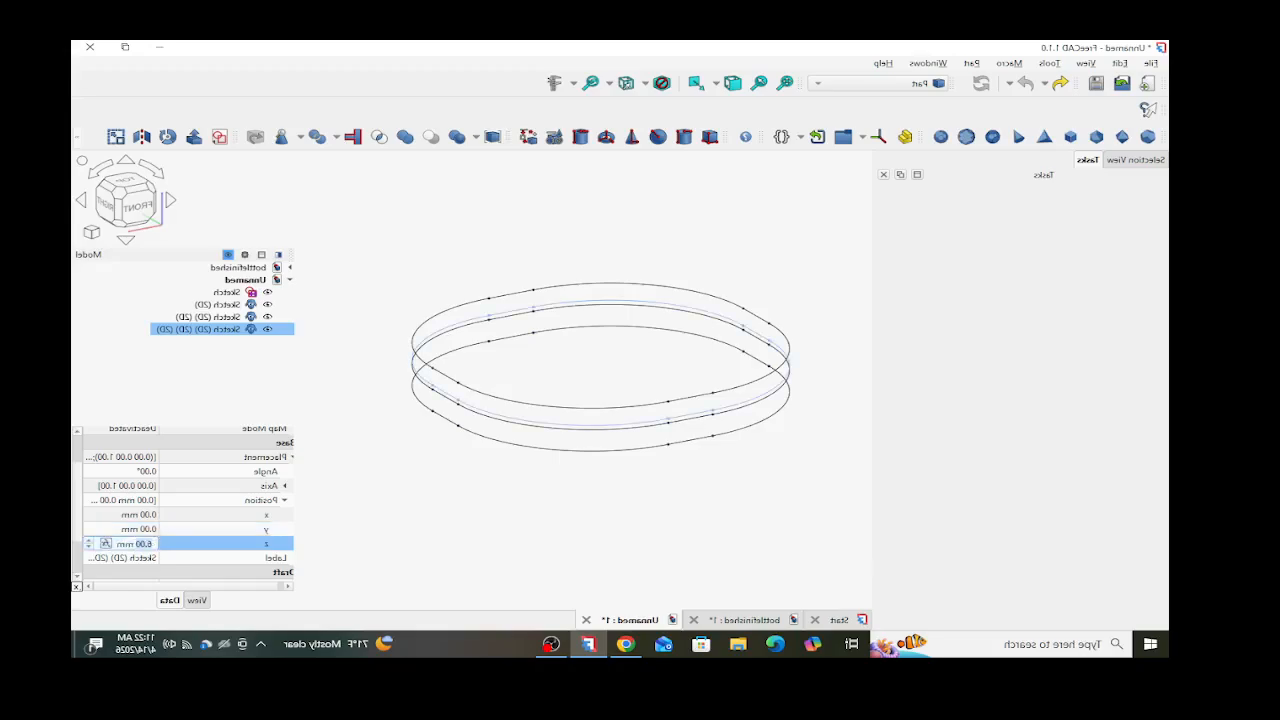
scroll(106, 543, up, 1)
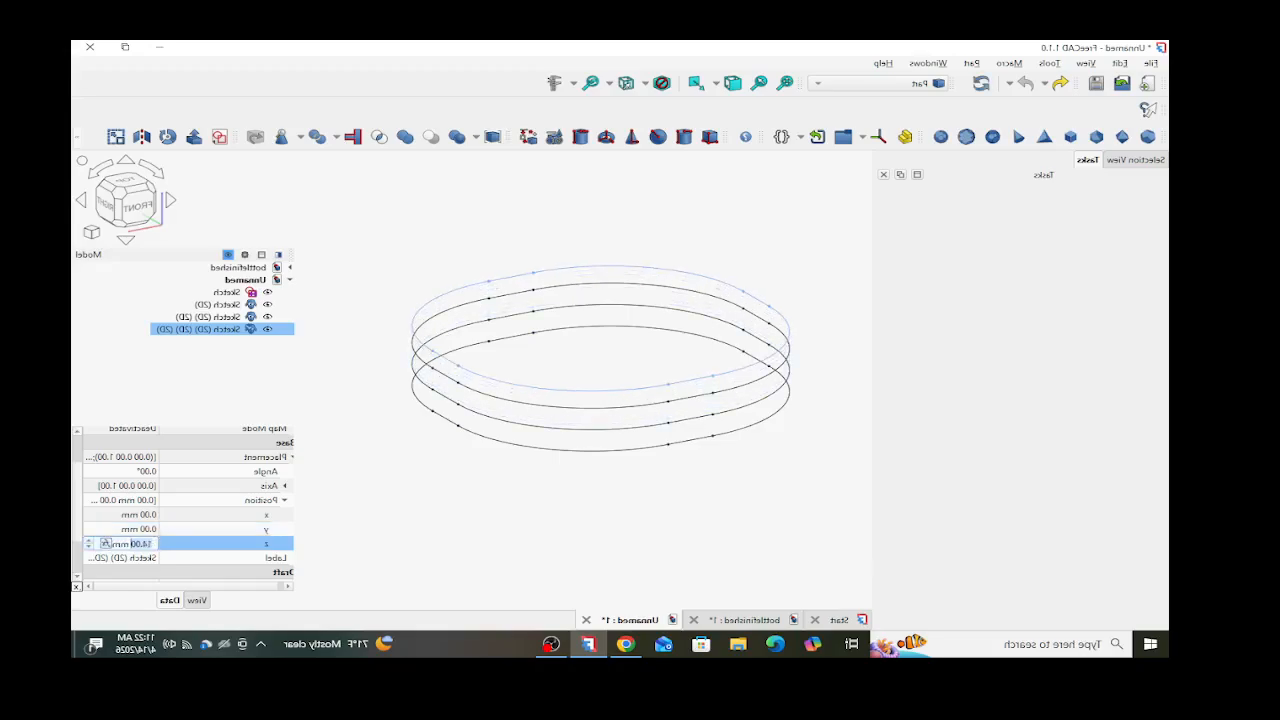
scroll(106, 543, up, 1)
scroll(106, 543, down, 1)
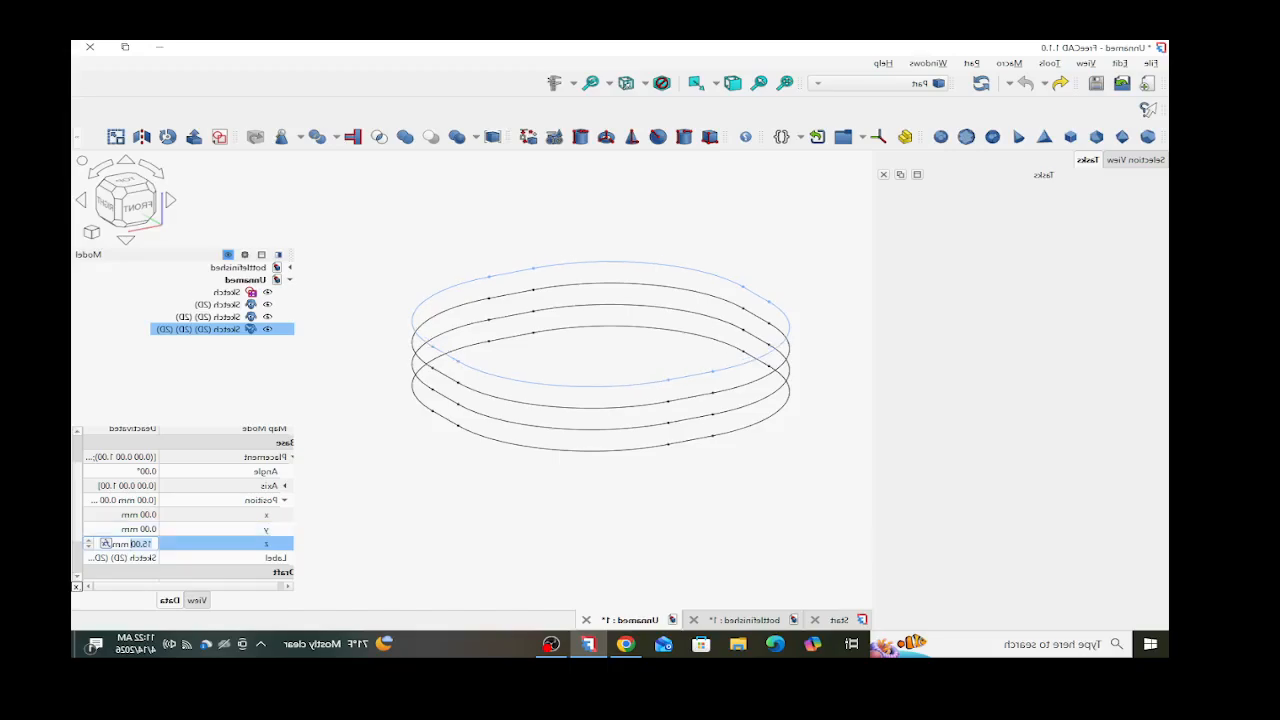
click(430, 505)
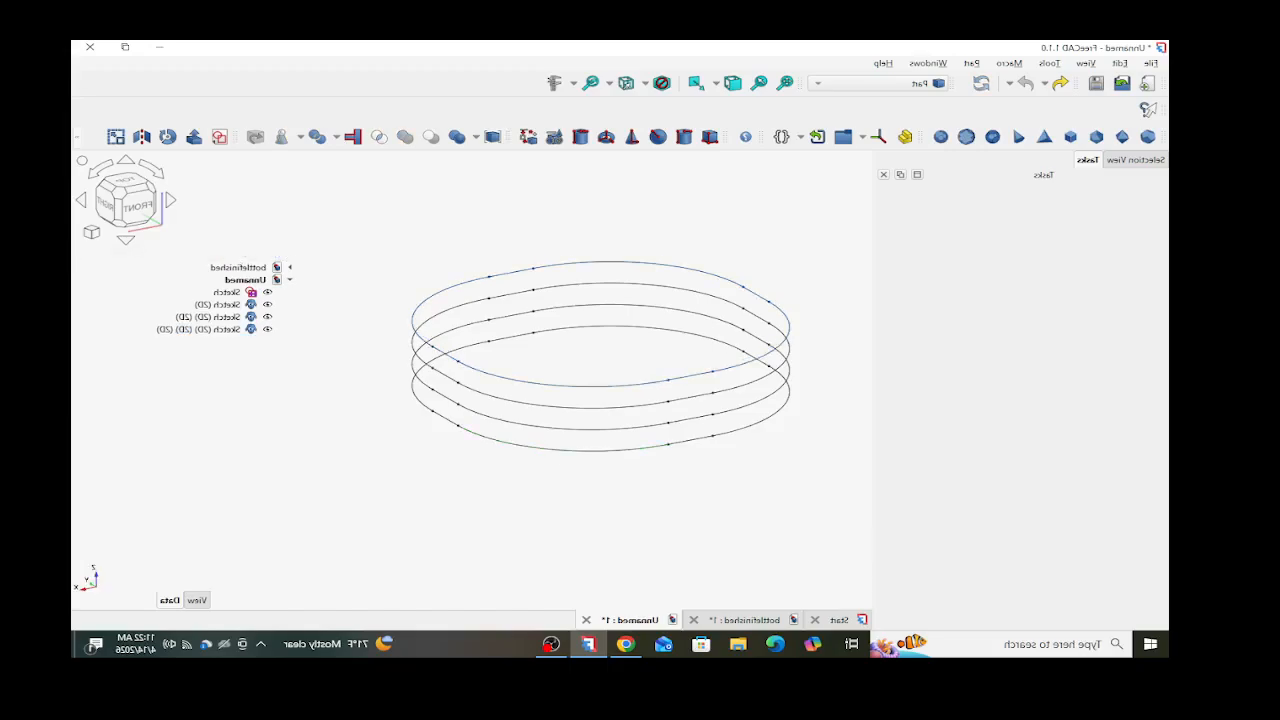
- Select the front corner arc of the lowest profile and switch to the Curves workbench
middle_drag(624, 464, 661, 486)
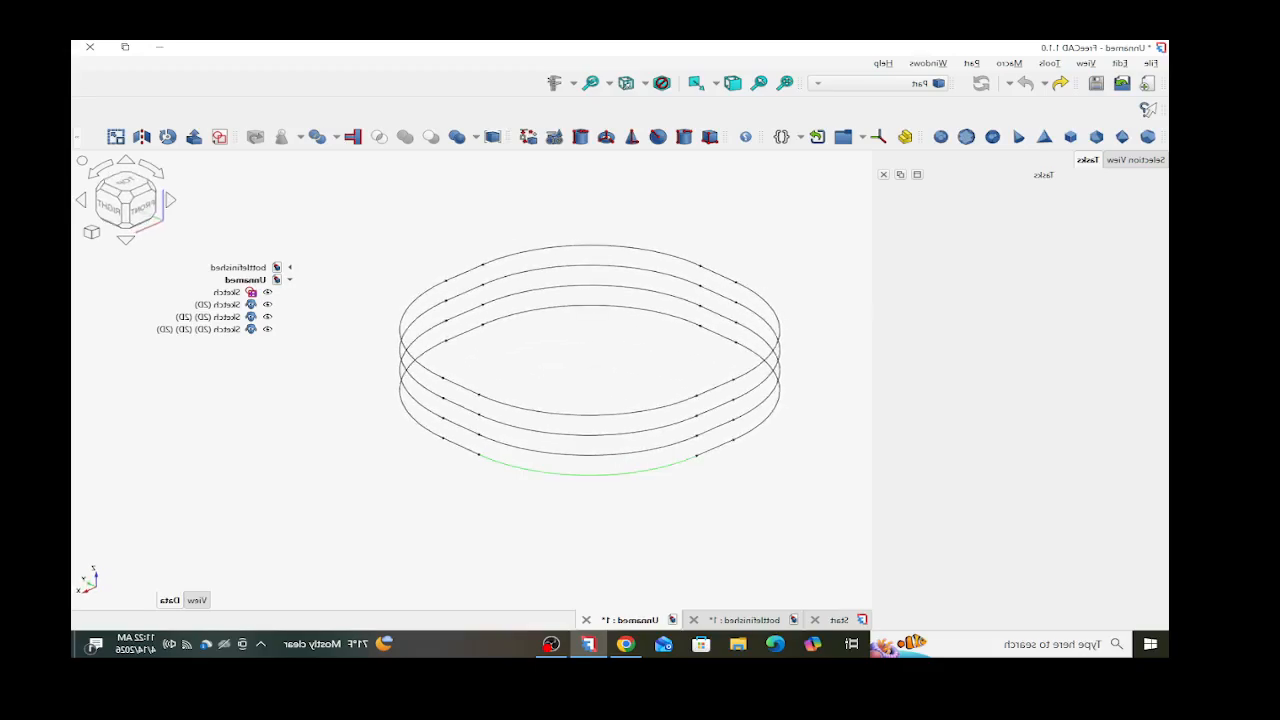
click(590, 474)
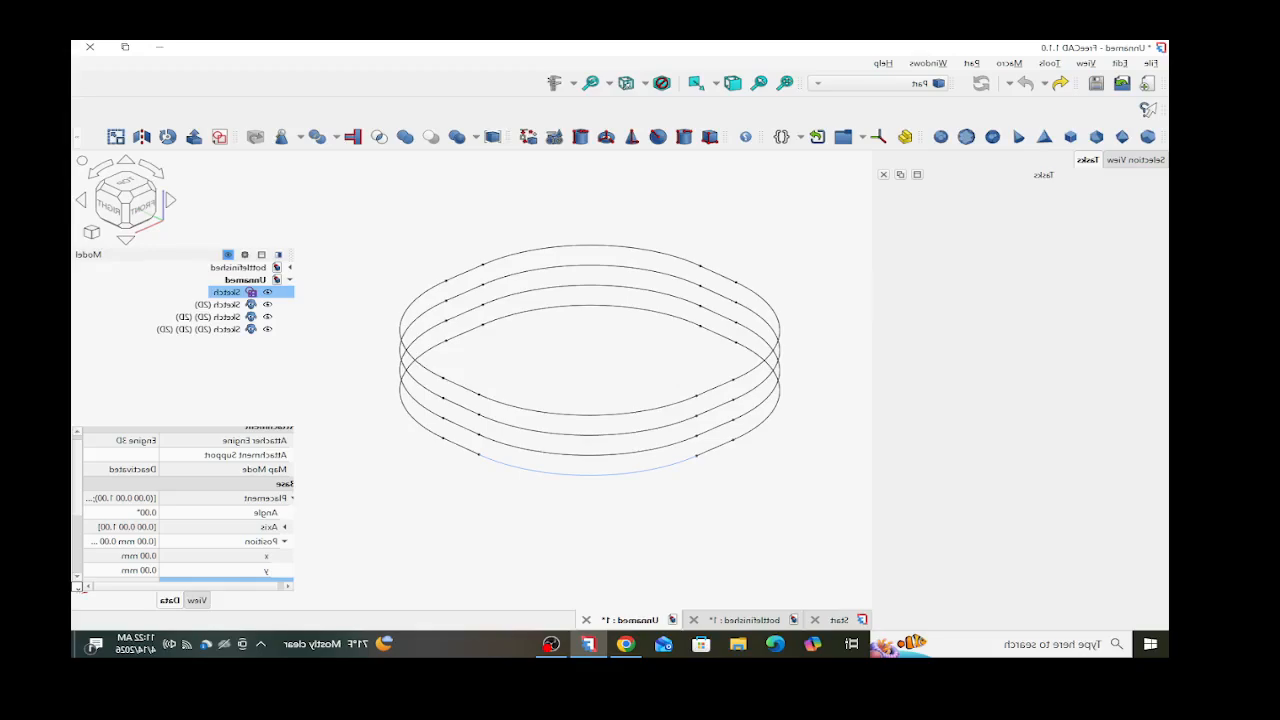
click(880, 83)
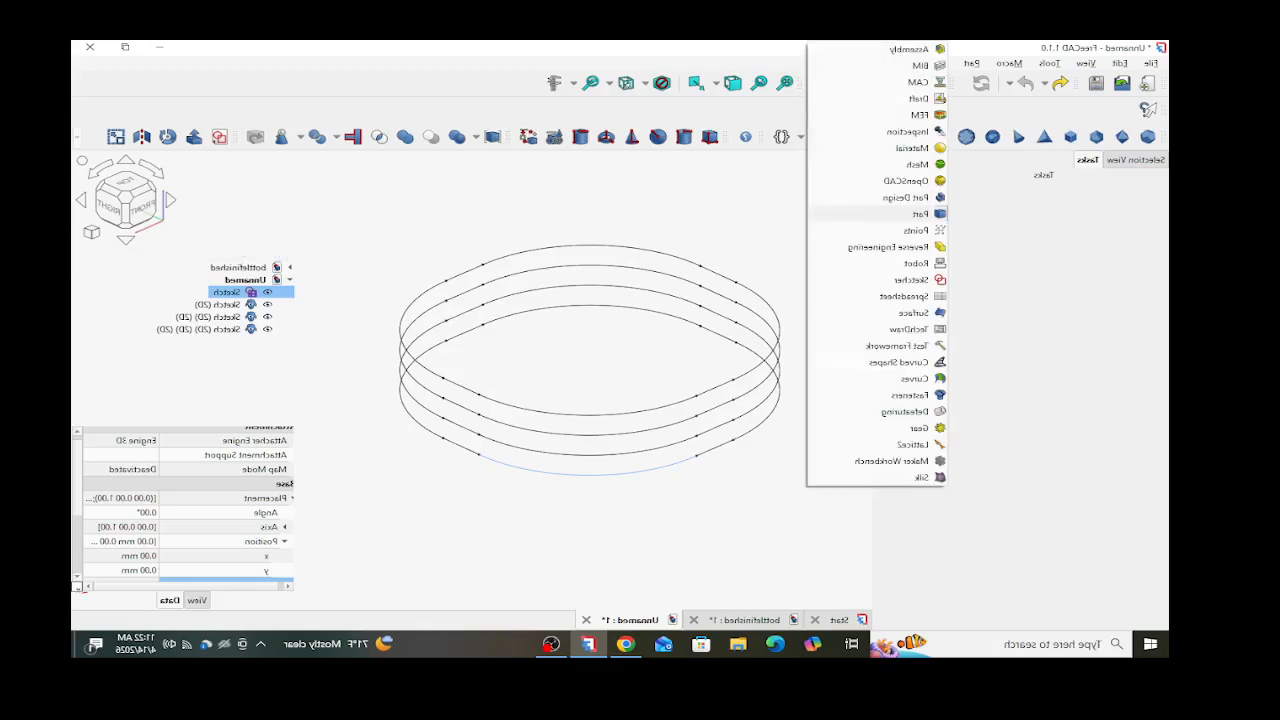
click(914, 378)
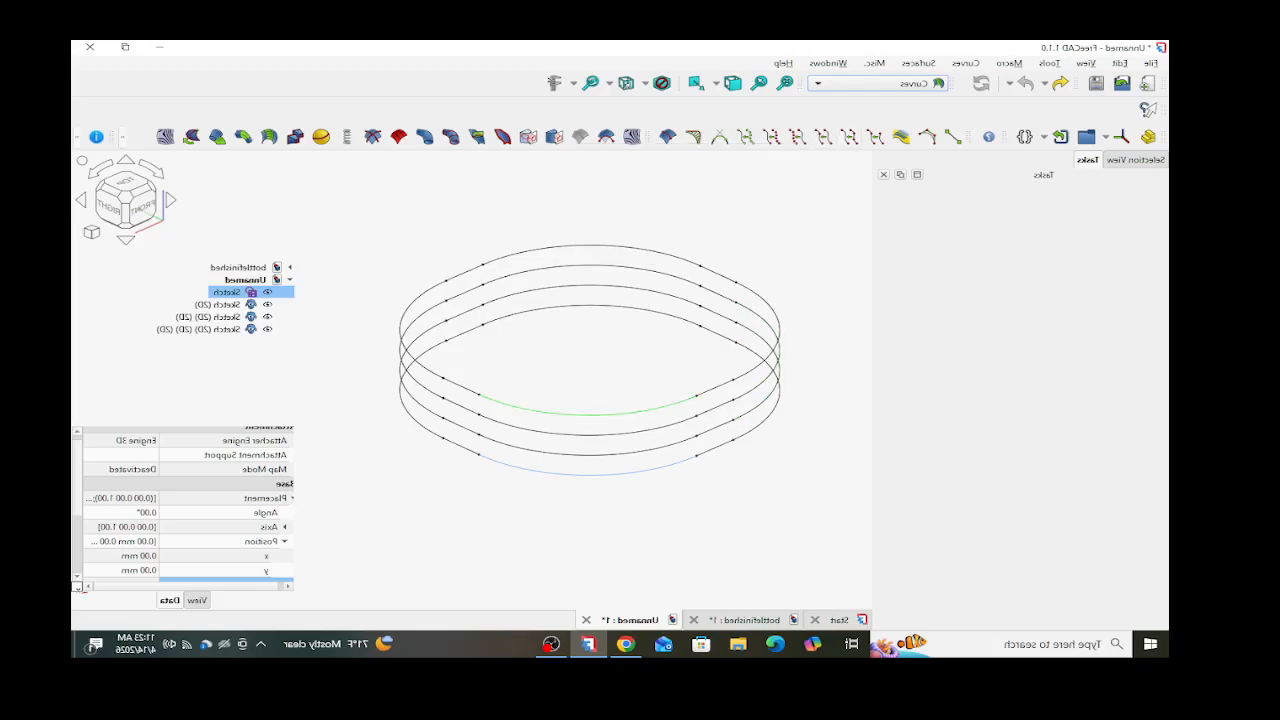
click(590, 413)
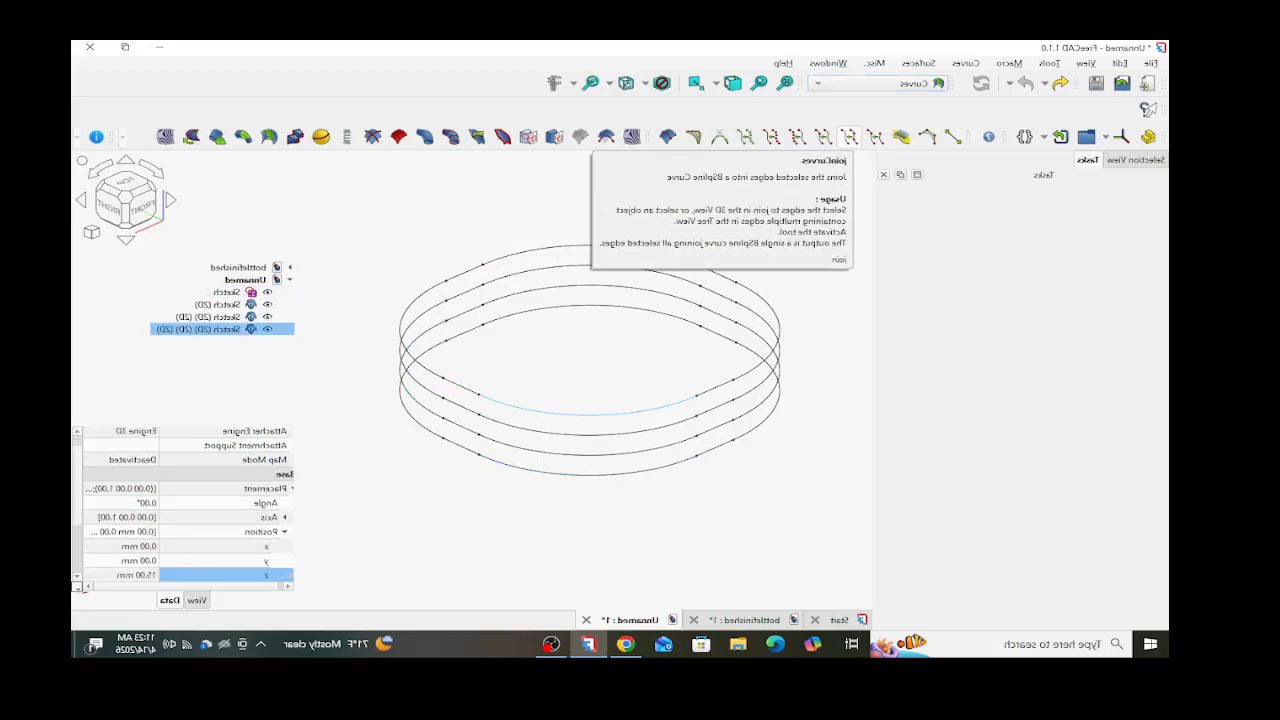
click(849, 136)
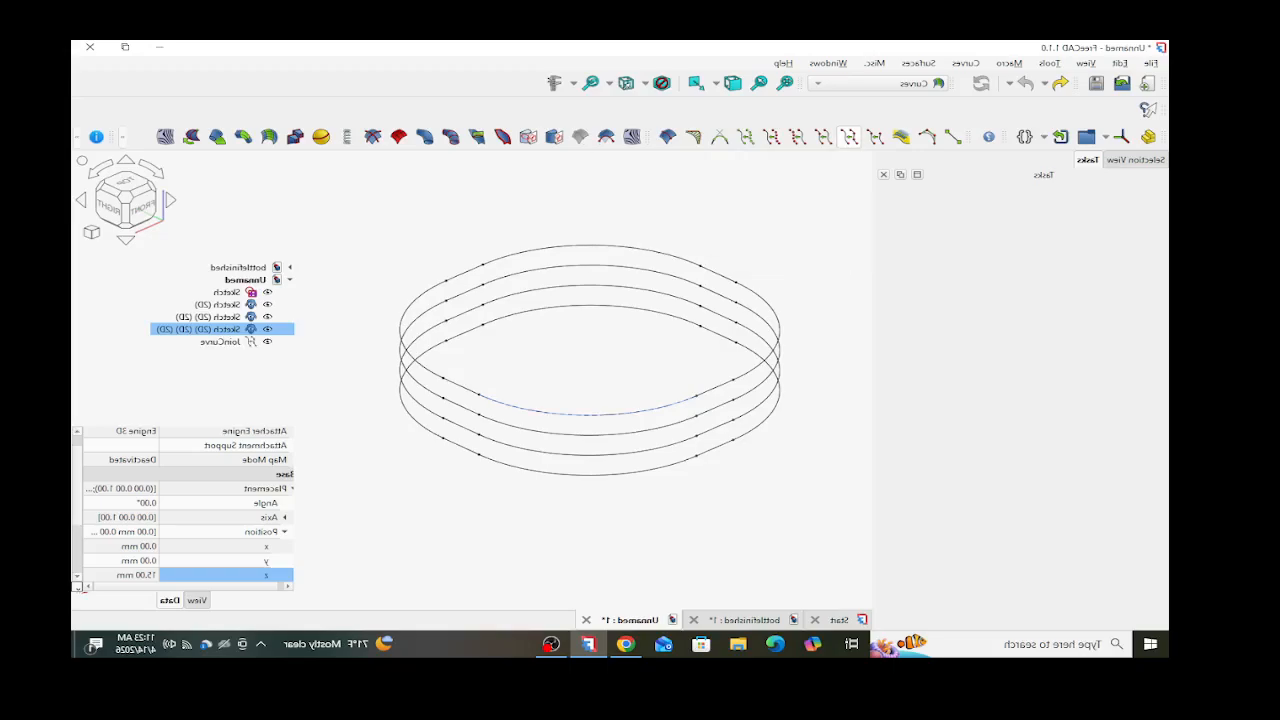
click(222, 341)
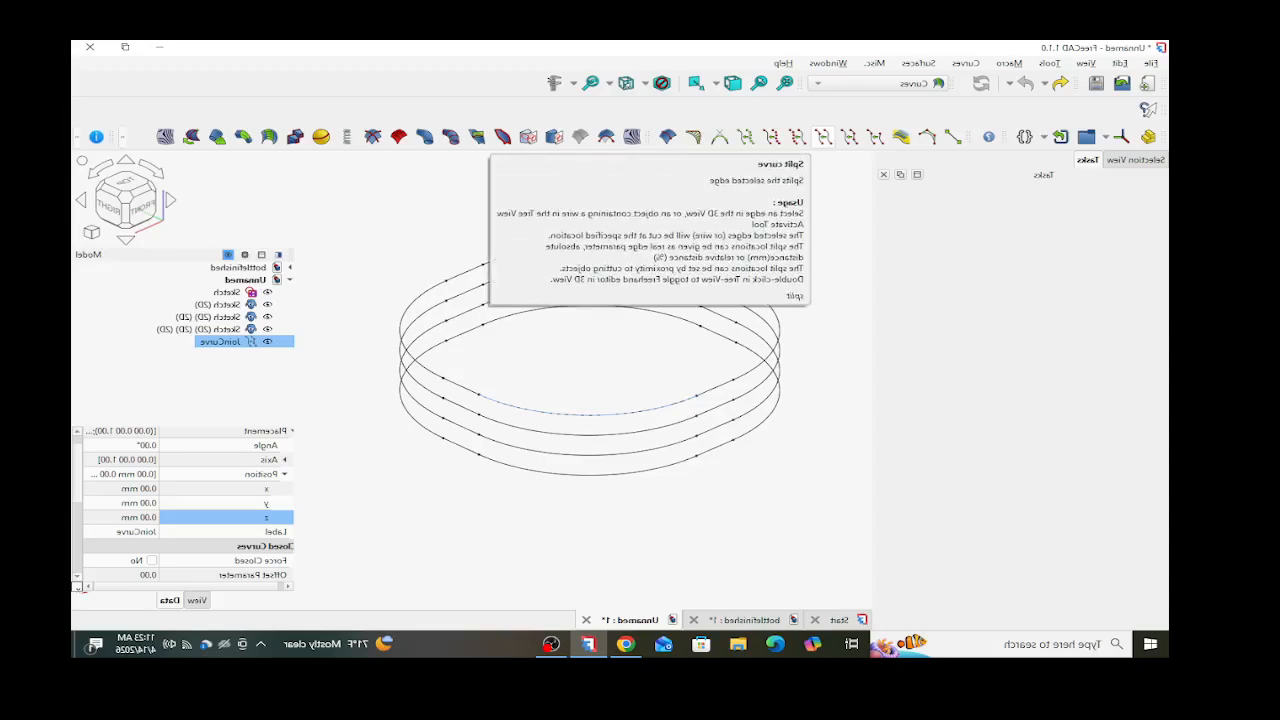
click(797, 136)
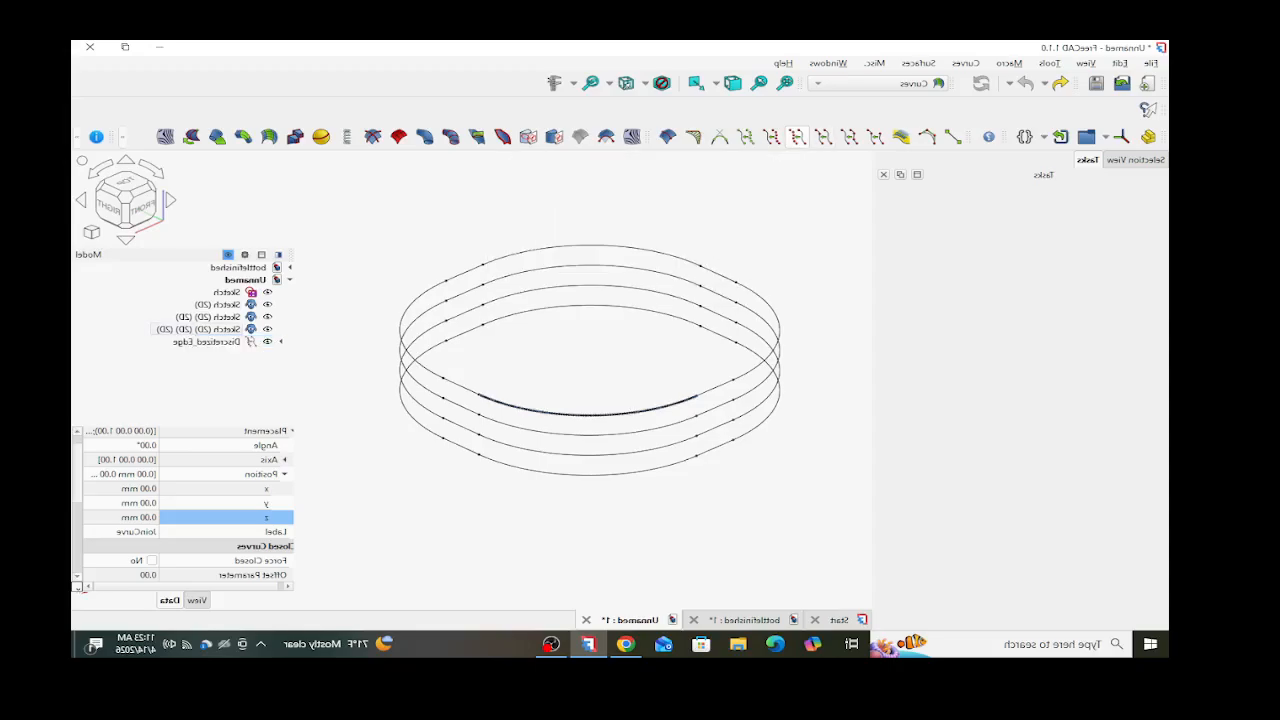
click(212, 341)
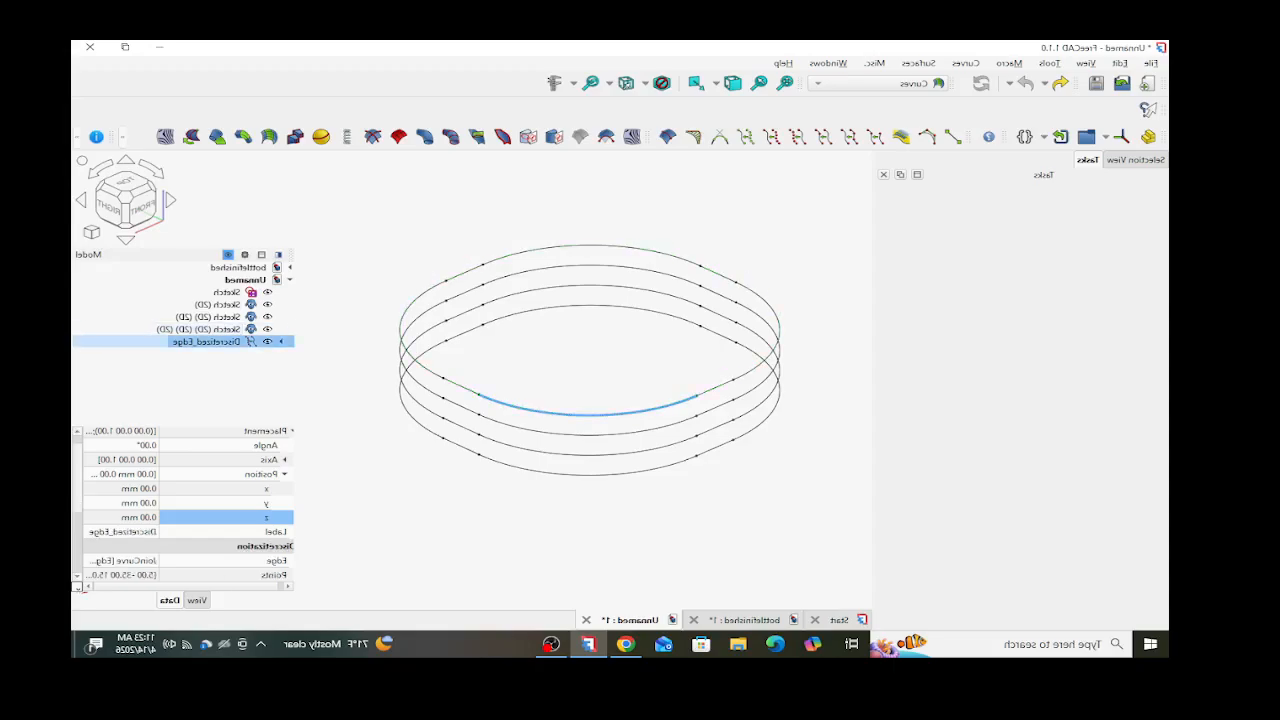
key(Delete)
click(216, 341)
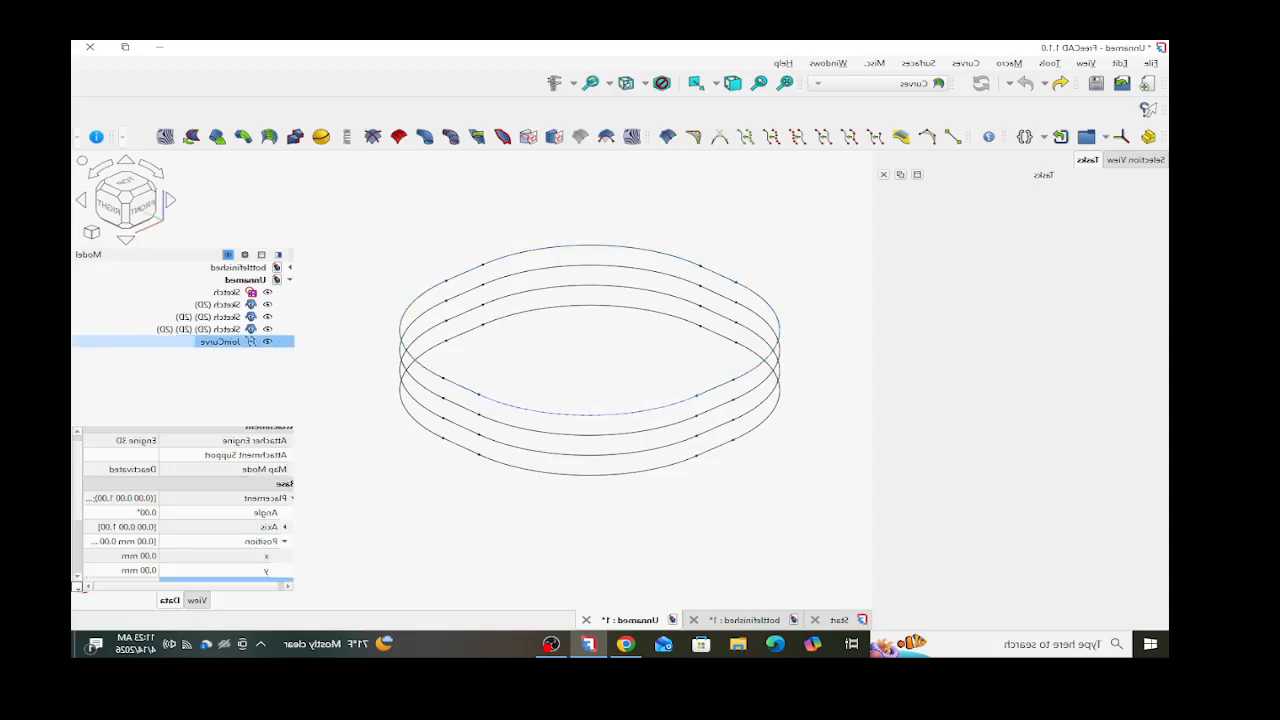
key(Delete)
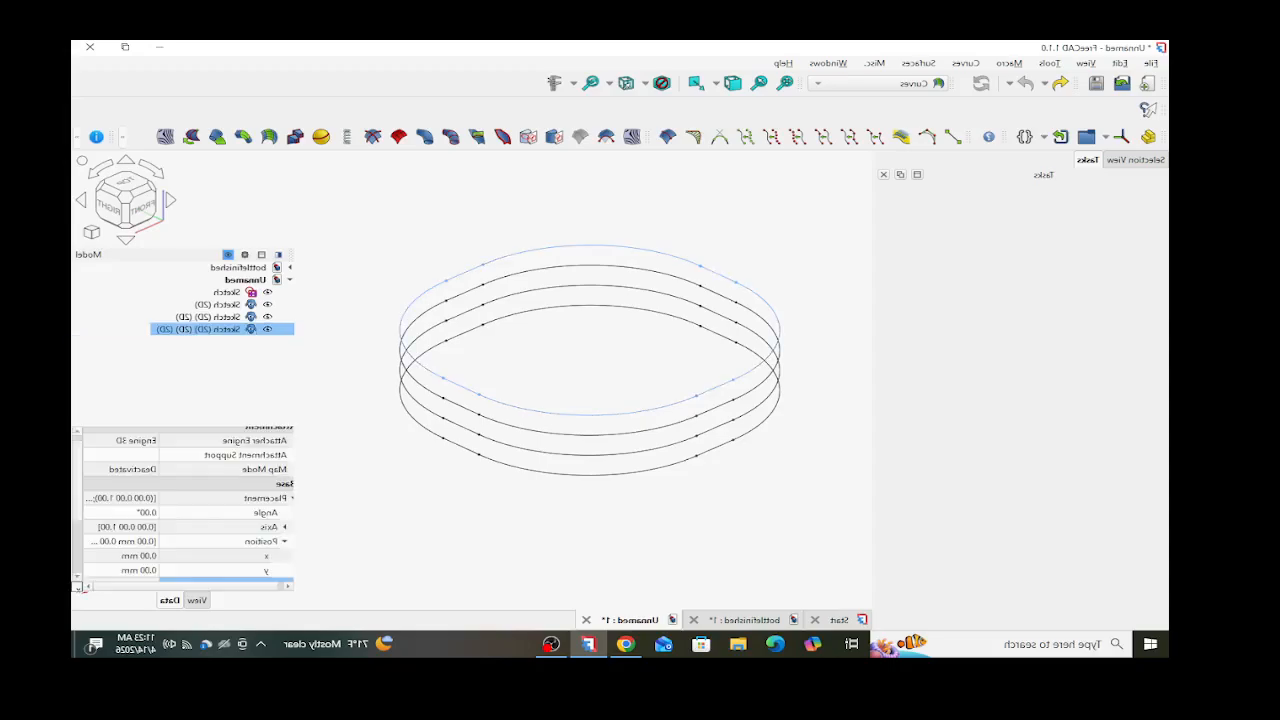
- Join all edges of the top clone, Sketch (2D) (2D) (2D), into a single curve and discretize that curve
click(210, 370)
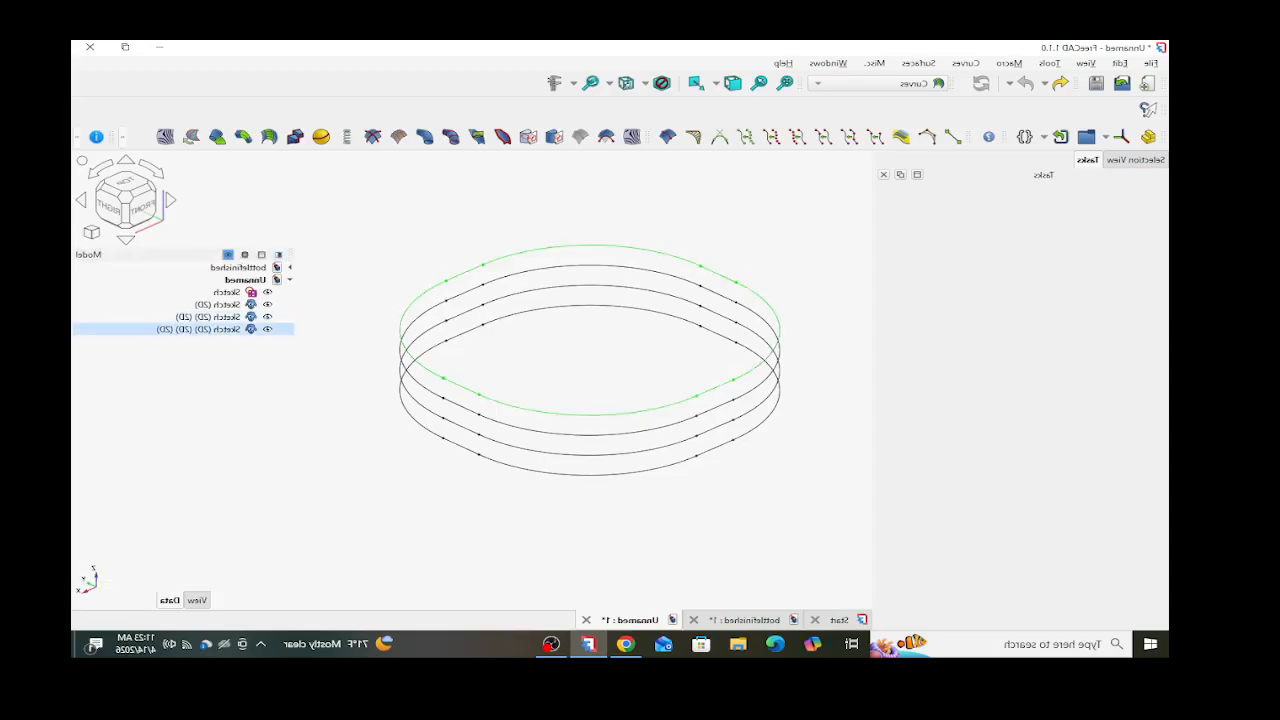
click(210, 329)
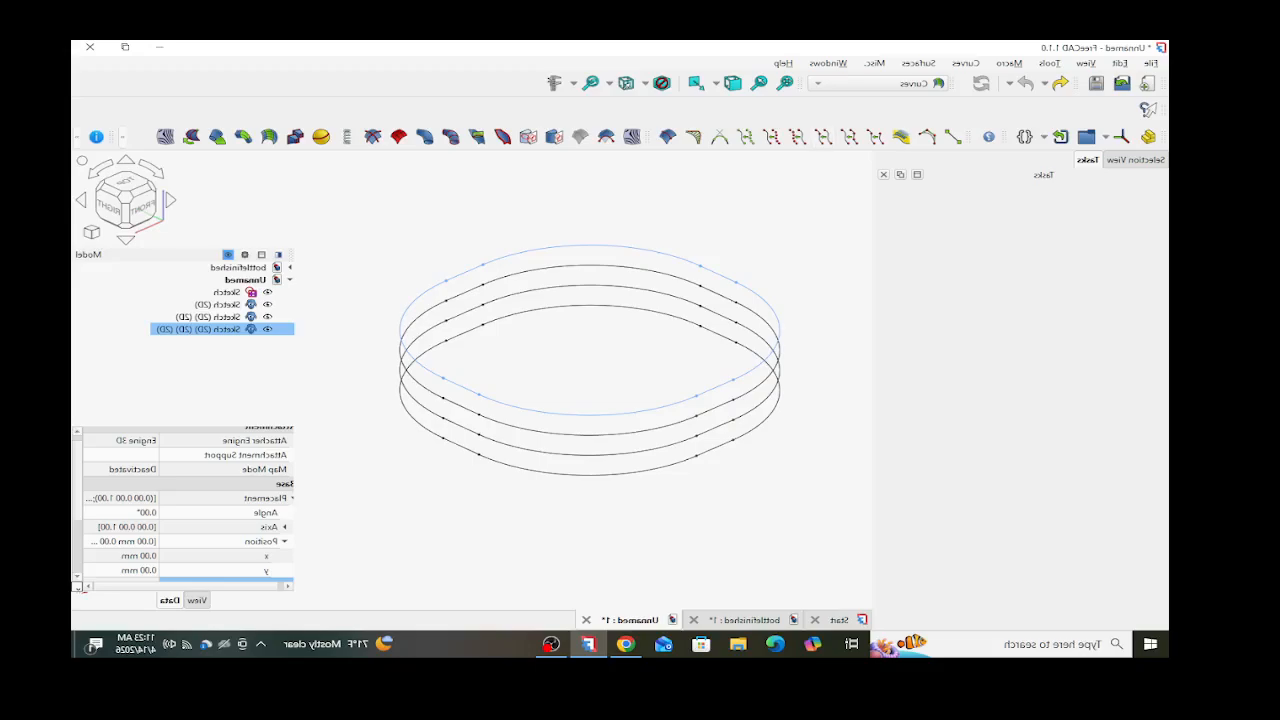
click(848, 137)
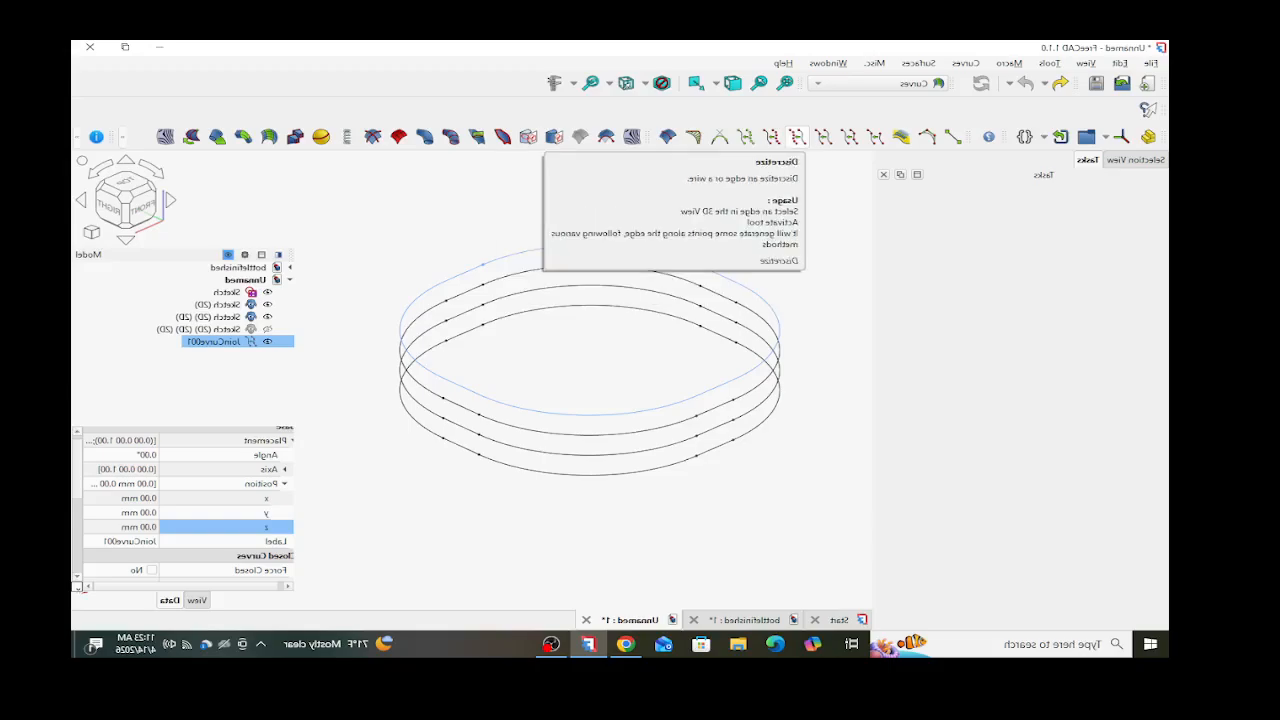
click(797, 137)
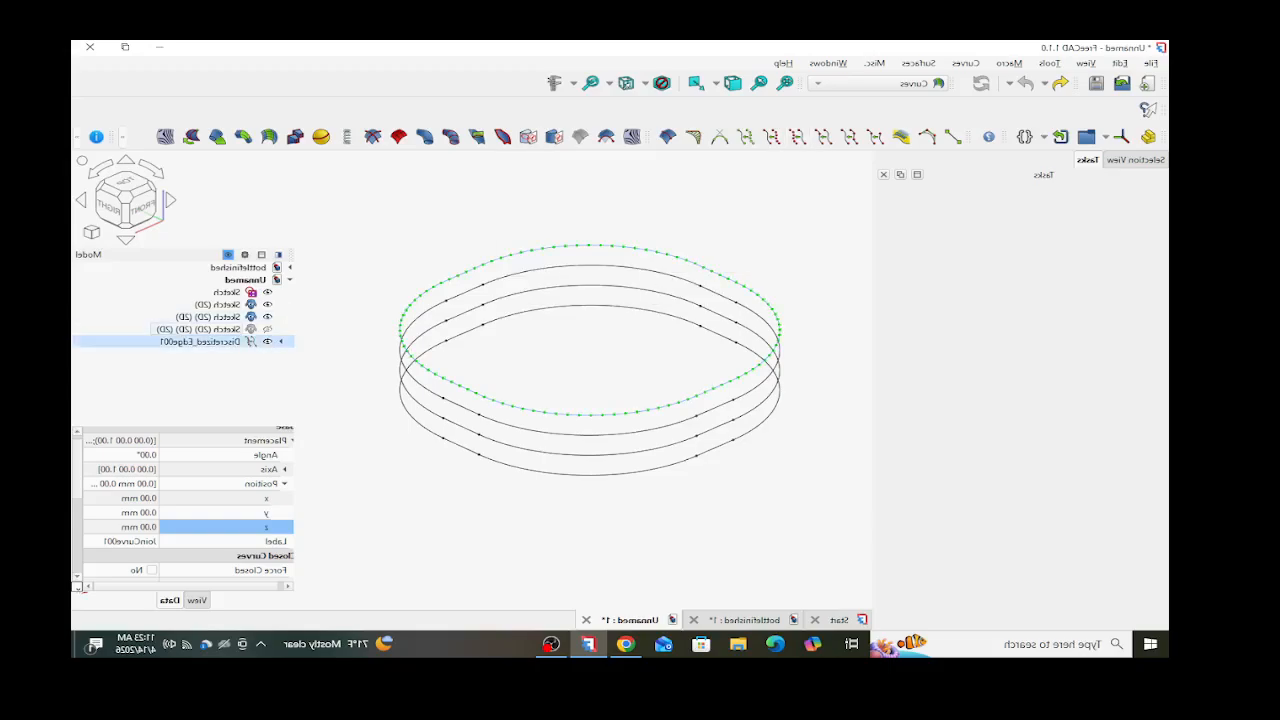
- Set the Number of points on the top discretized curve to 32
scroll(183, 505, down, 3)
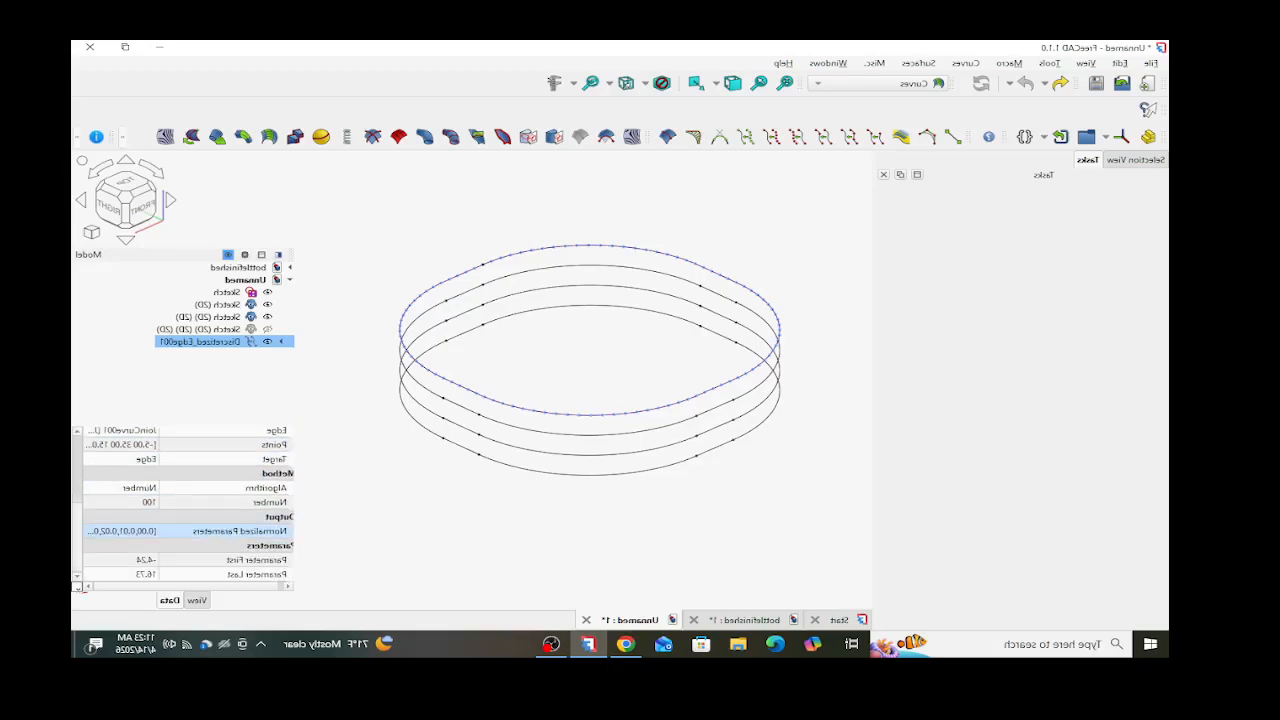
click(146, 502)
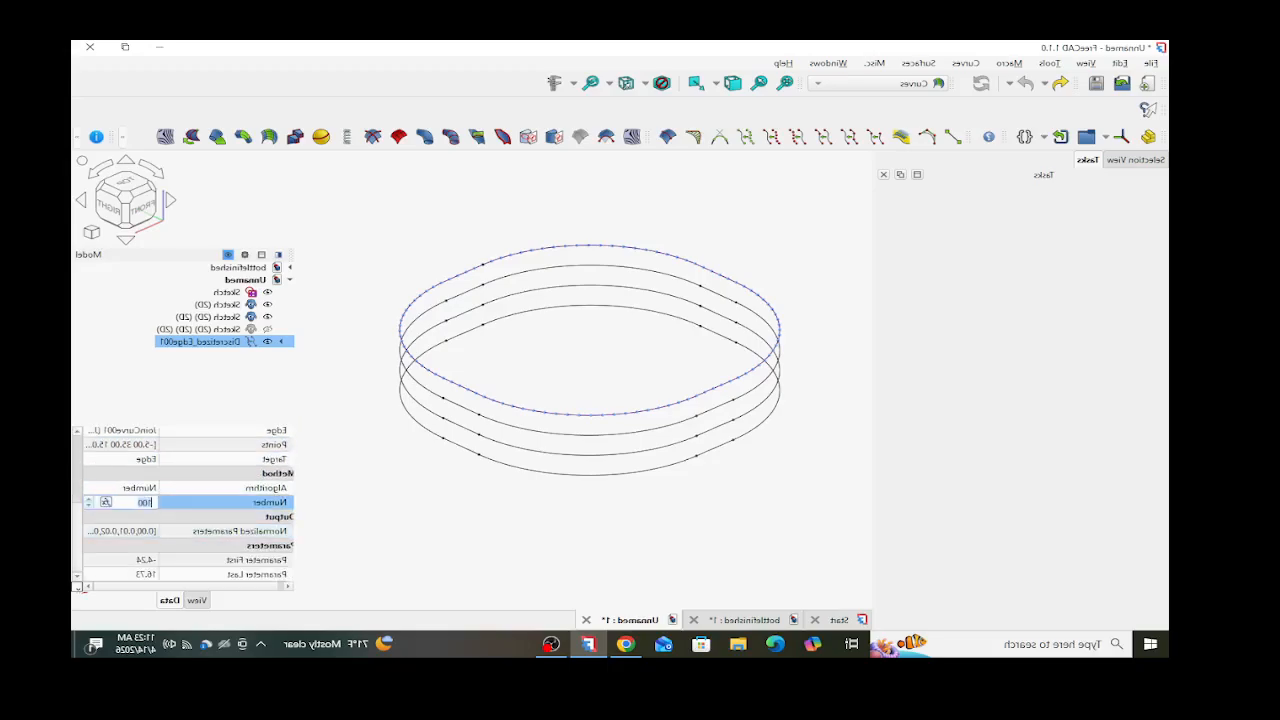
text(22)
click(365, 510)
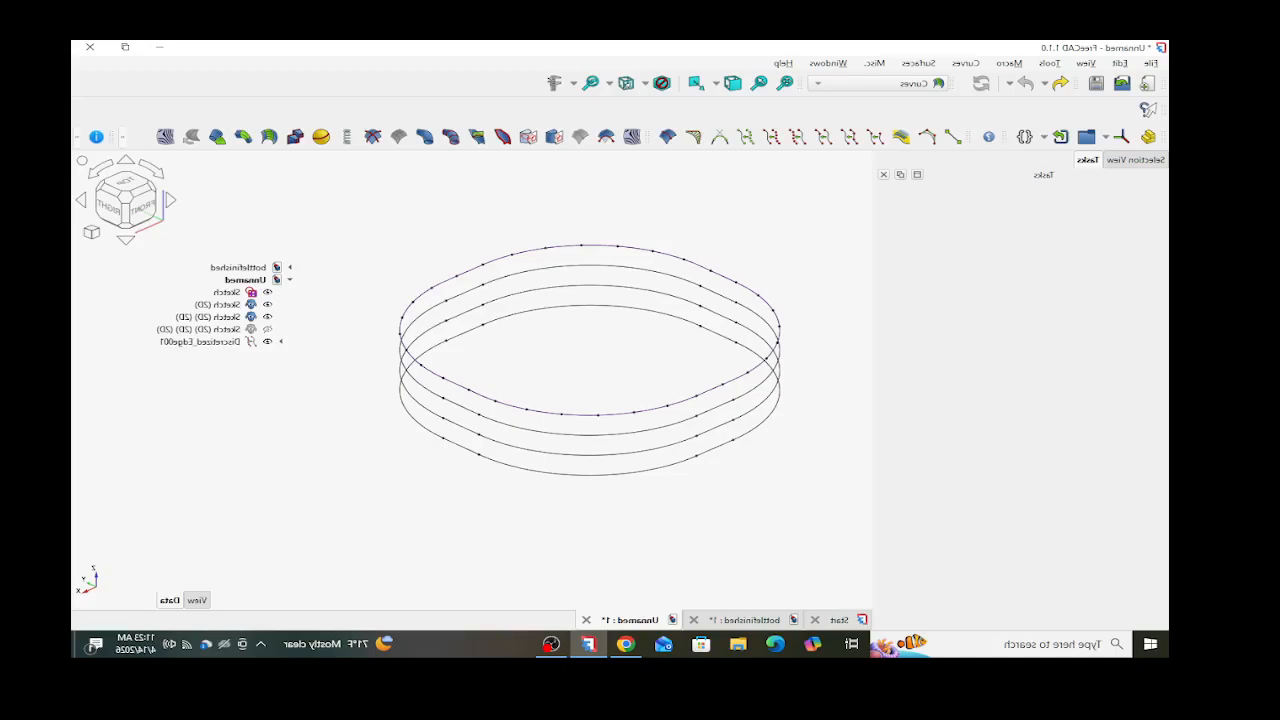
click(590, 434)
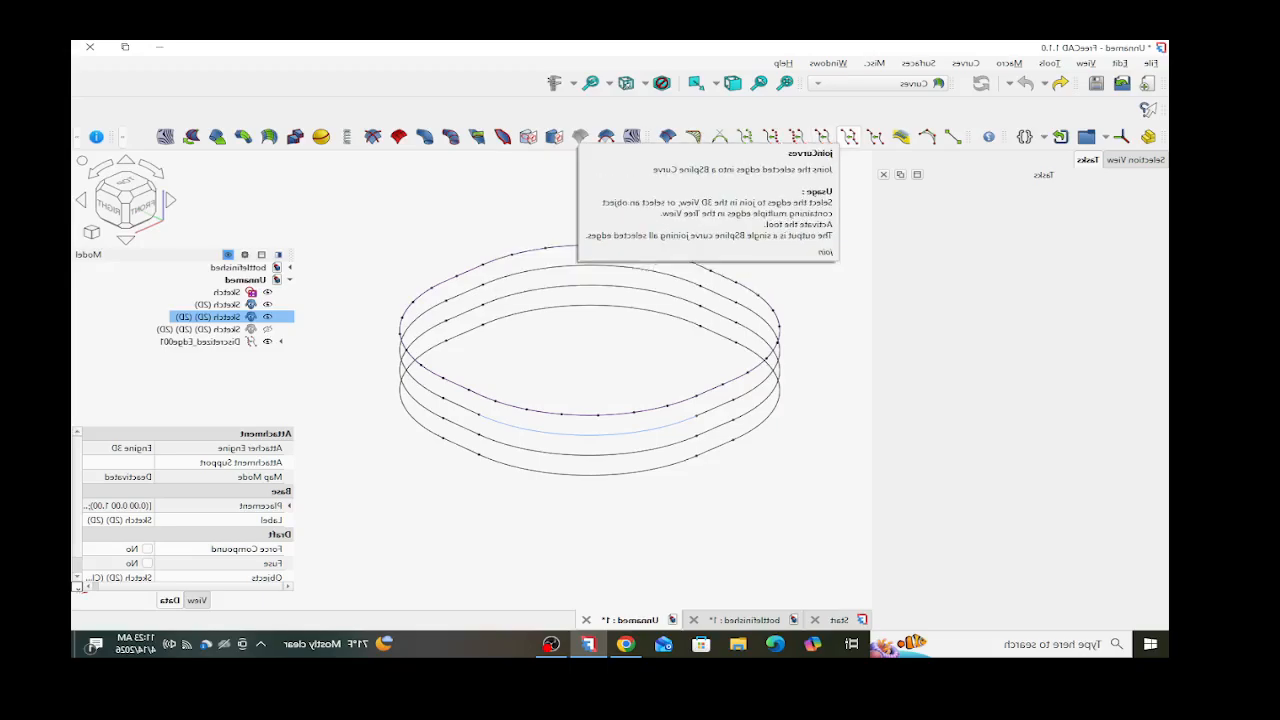
click(823, 136)
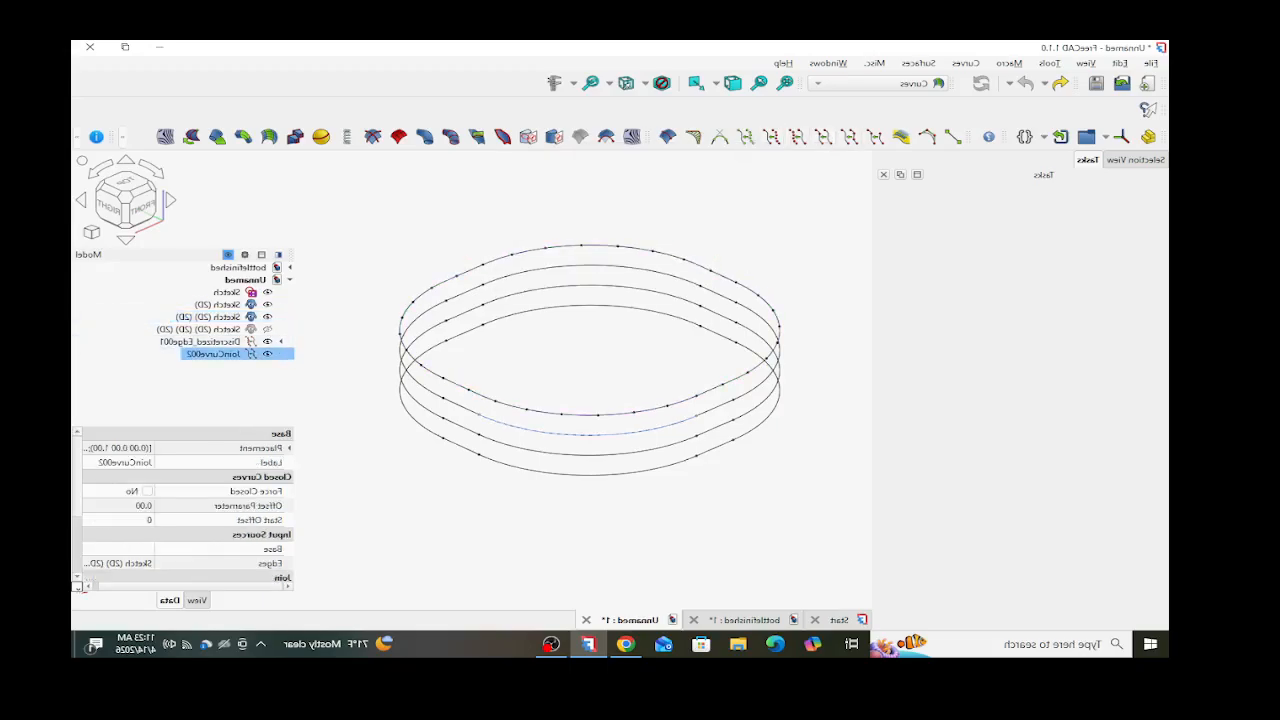
click(797, 137)
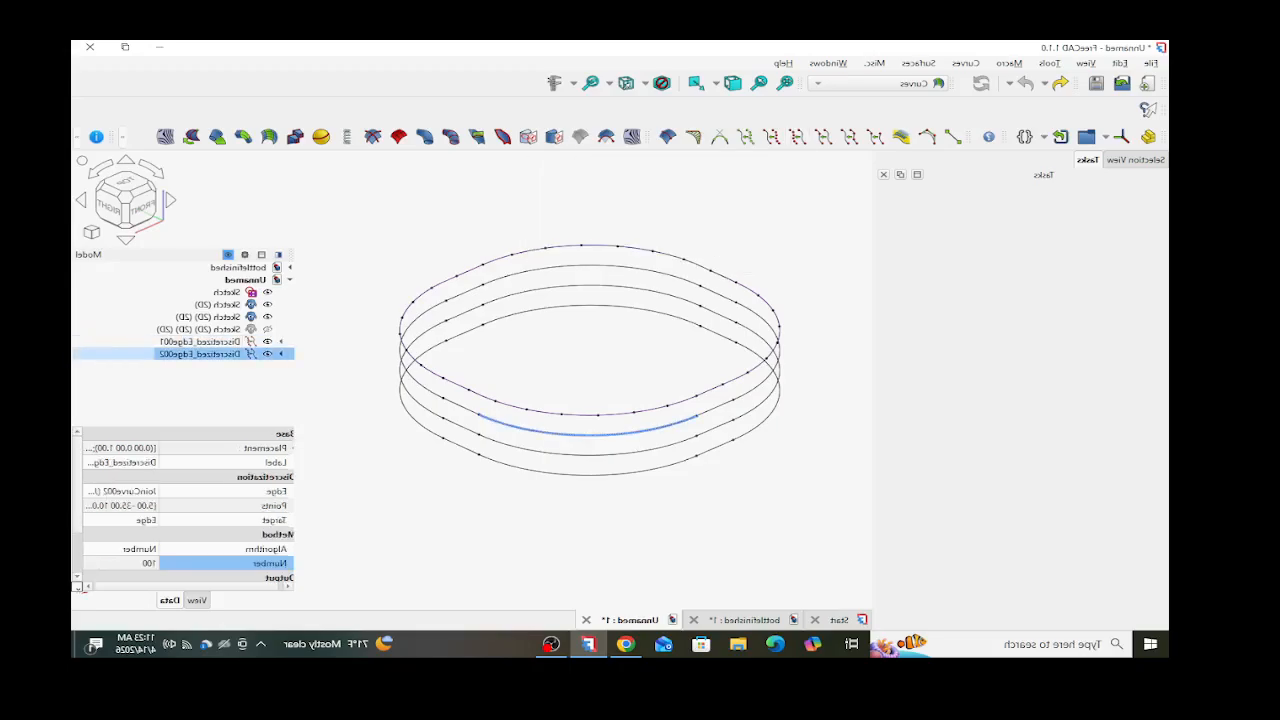
key(Delete)
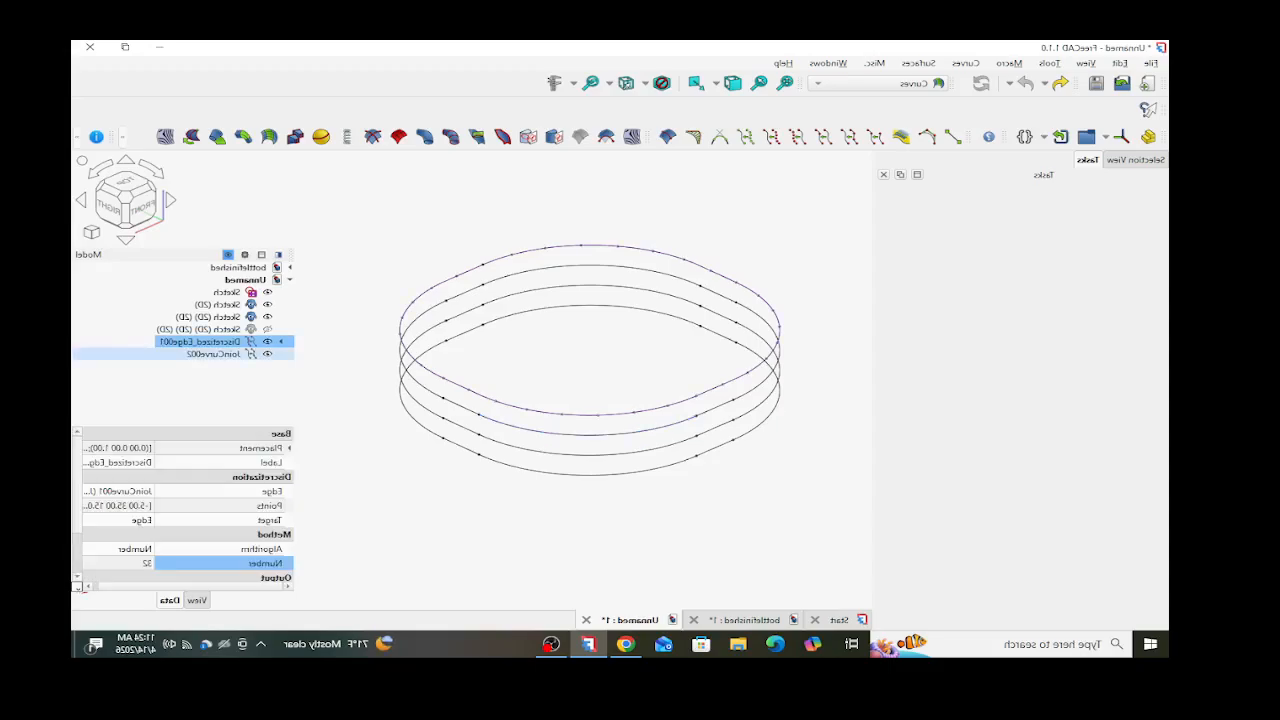
click(214, 354)
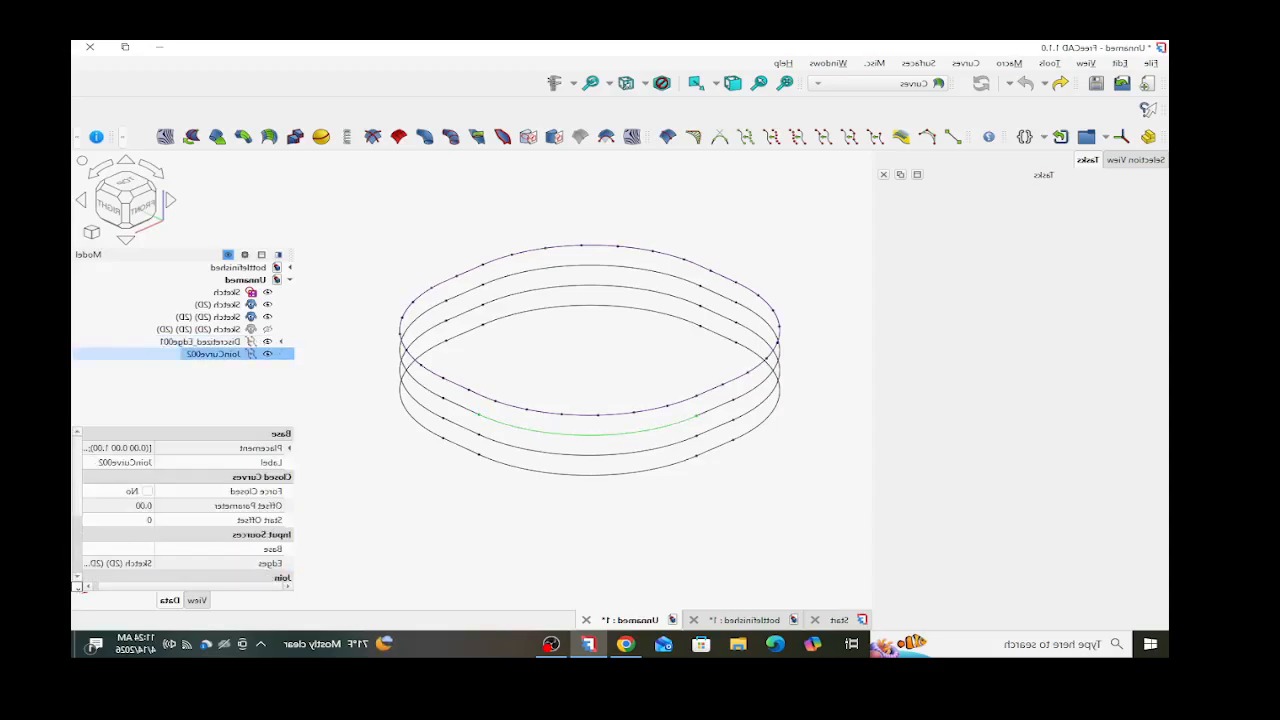
key(Delete)
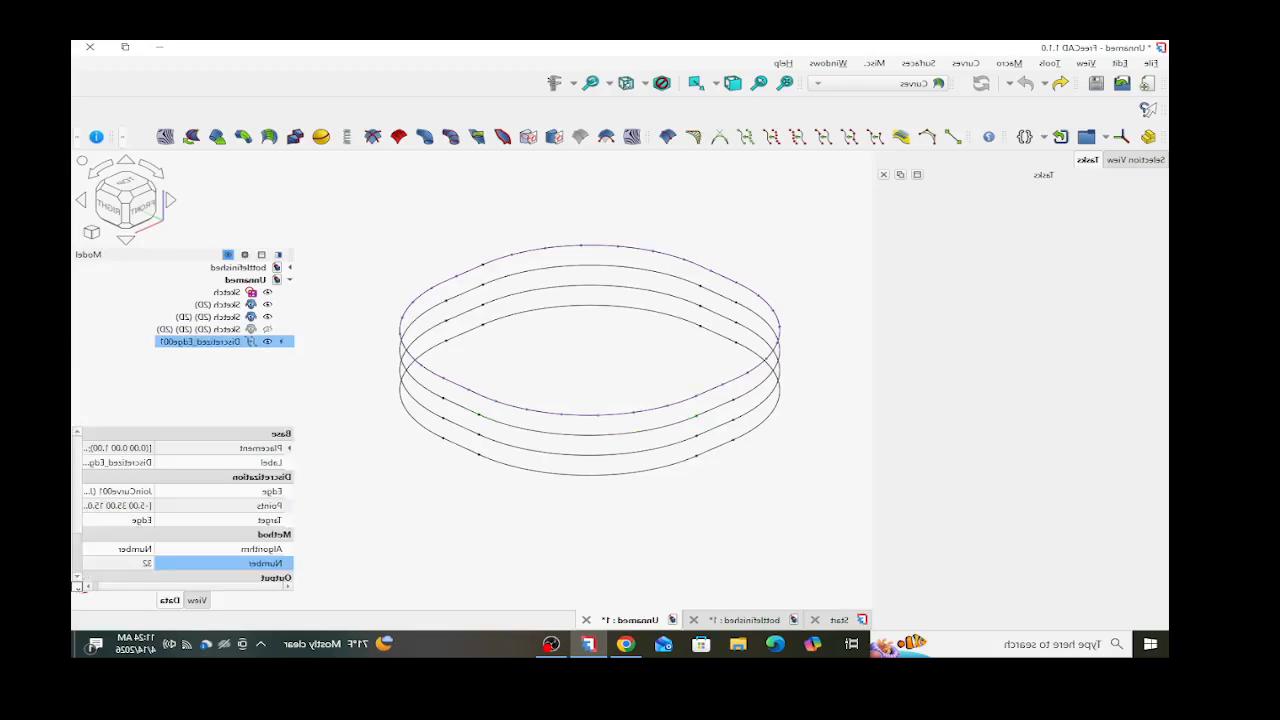
- Join the whole second-highest clone, Sketch (2D) (2D), into one curve and discretize the joined curve
key(Up)
key(Up)
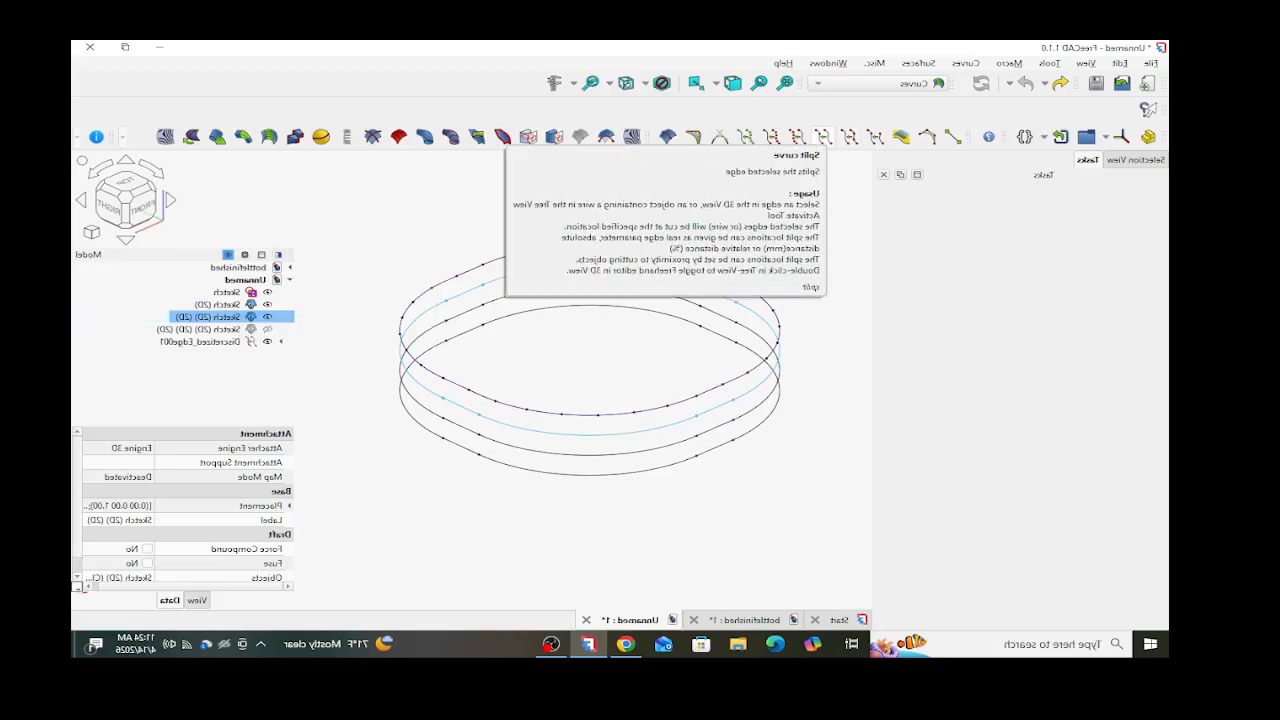
click(849, 136)
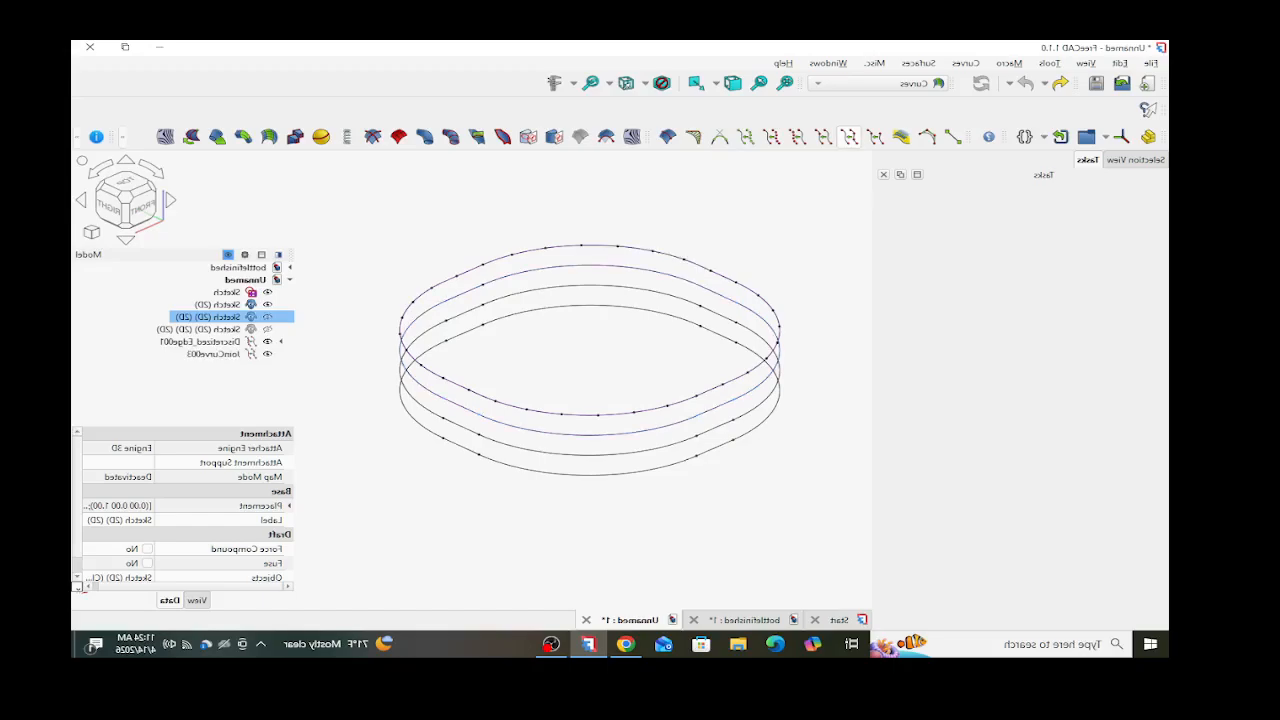
click(214, 354)
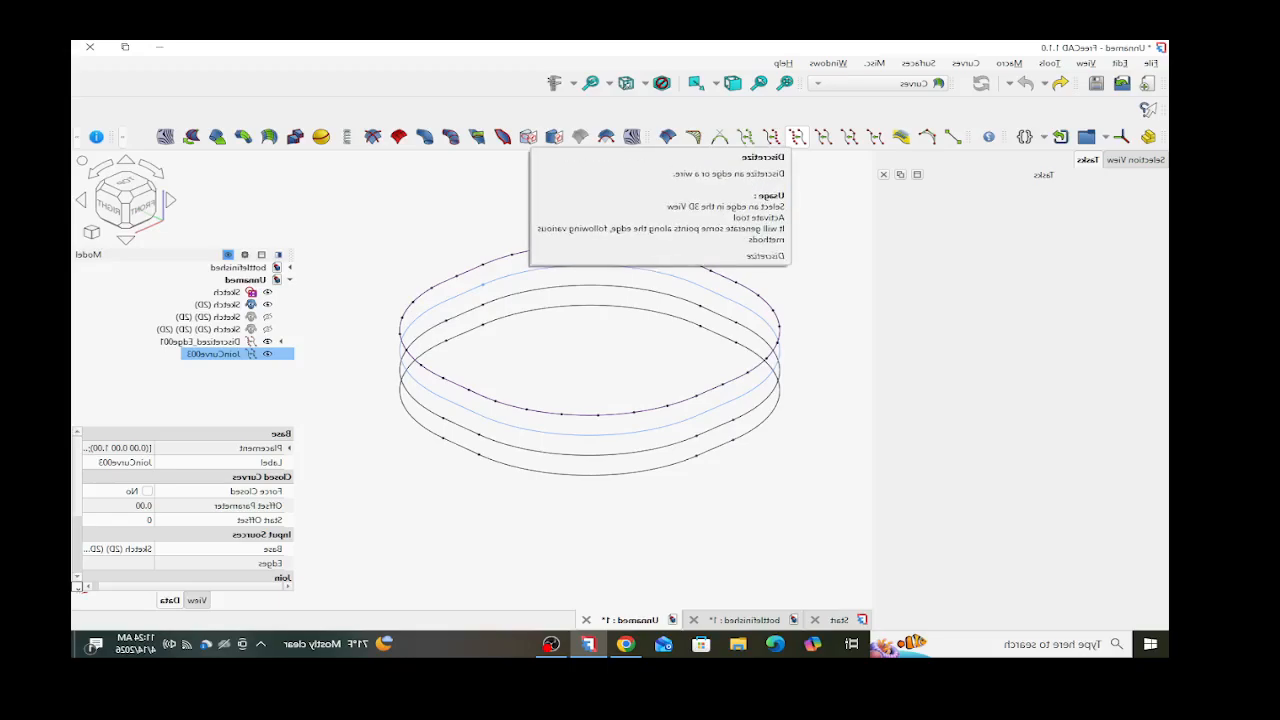
click(797, 136)
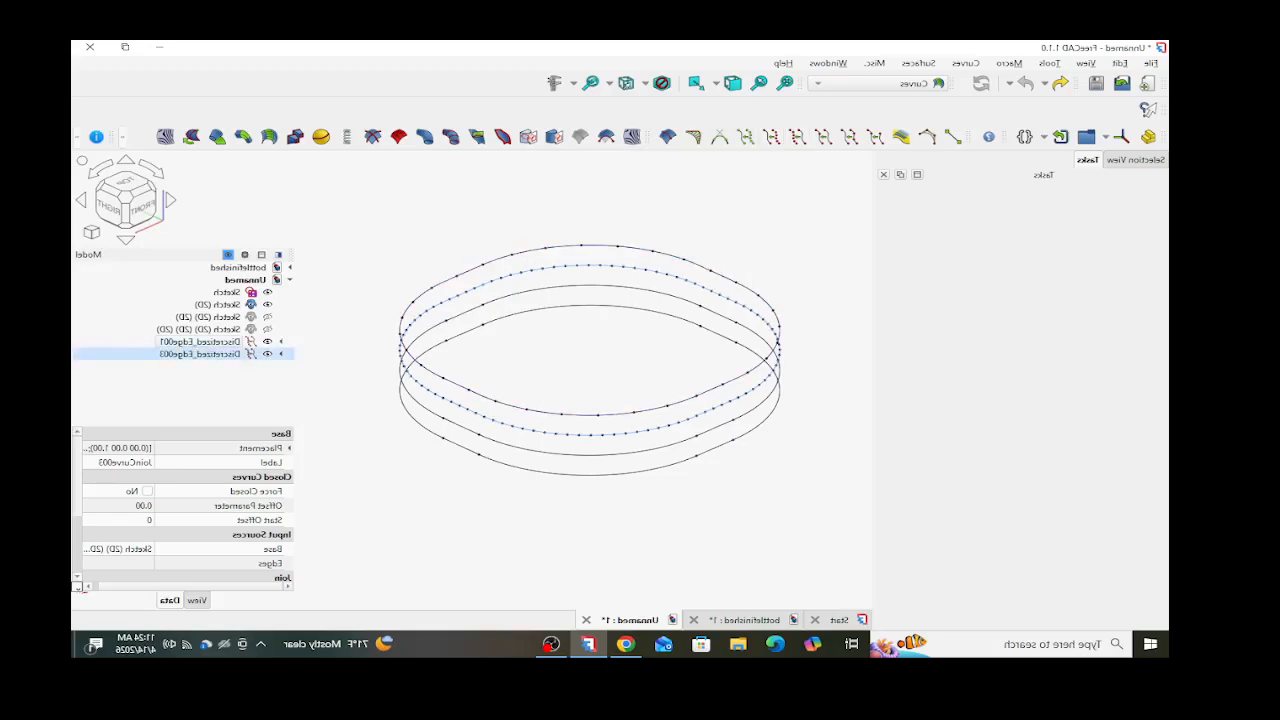
- Set the Number of points on the second-highest discretized curve to 32
click(149, 563)
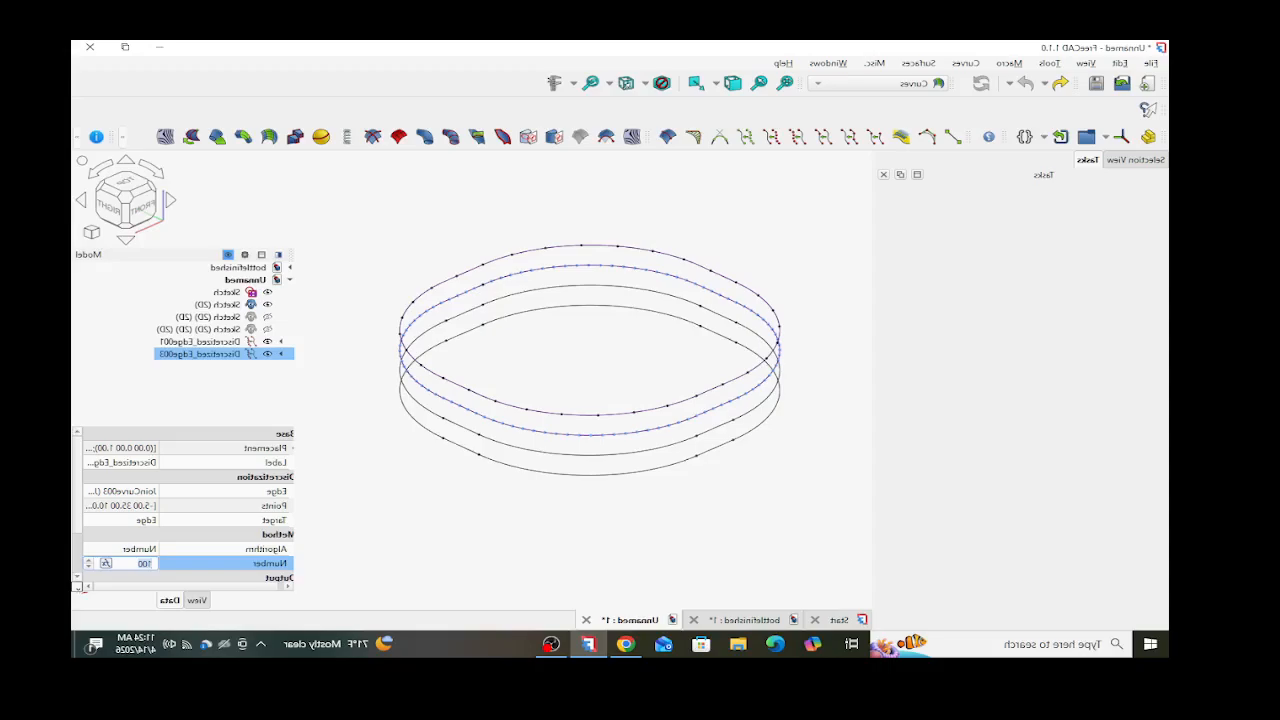
text(32)
click(360, 510)
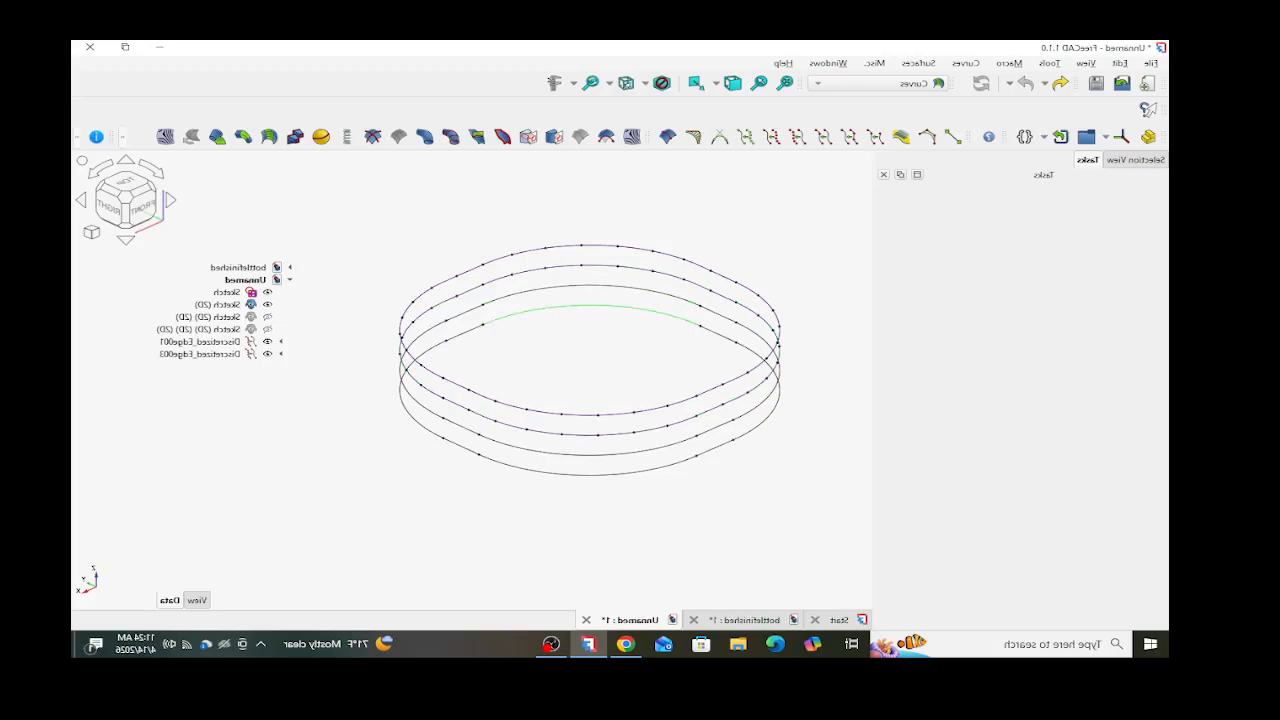
- Switch to the Part workbench and create a new sketch attached to the top joined curve, JoinCurve001, using the Object's XY method
click(398, 136)
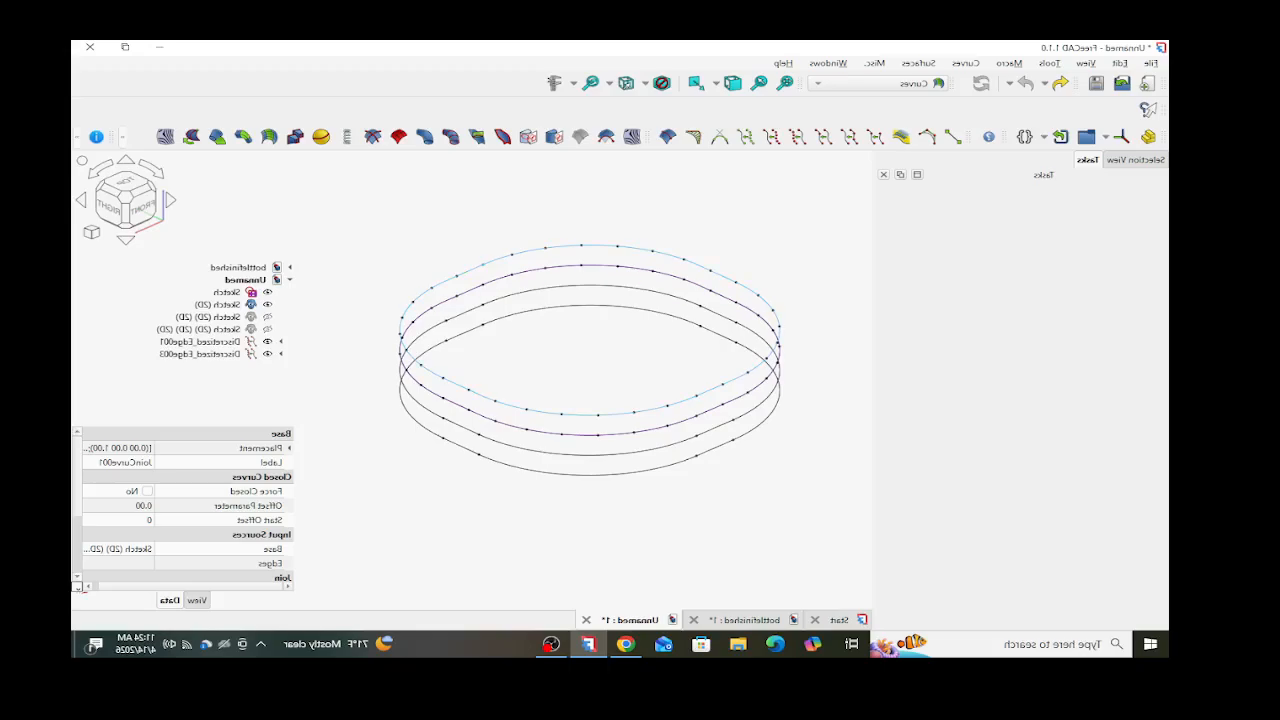
click(880, 83)
click(900, 214)
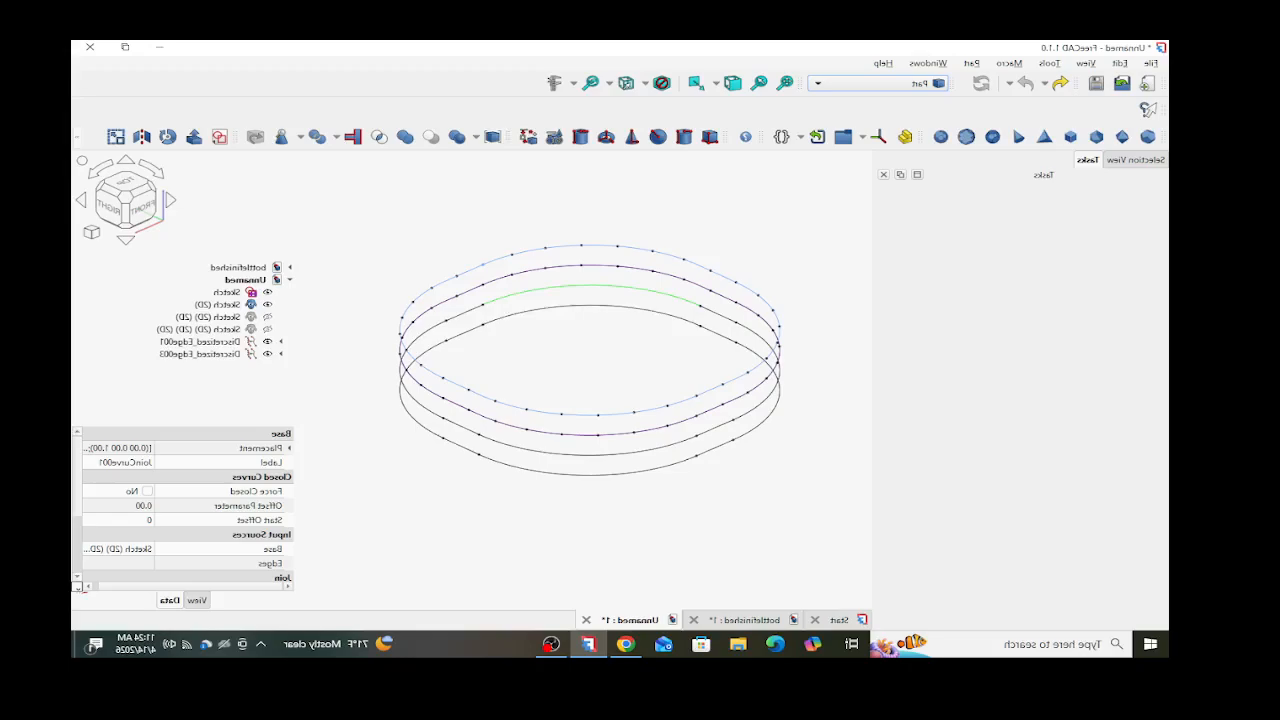
click(592, 358)
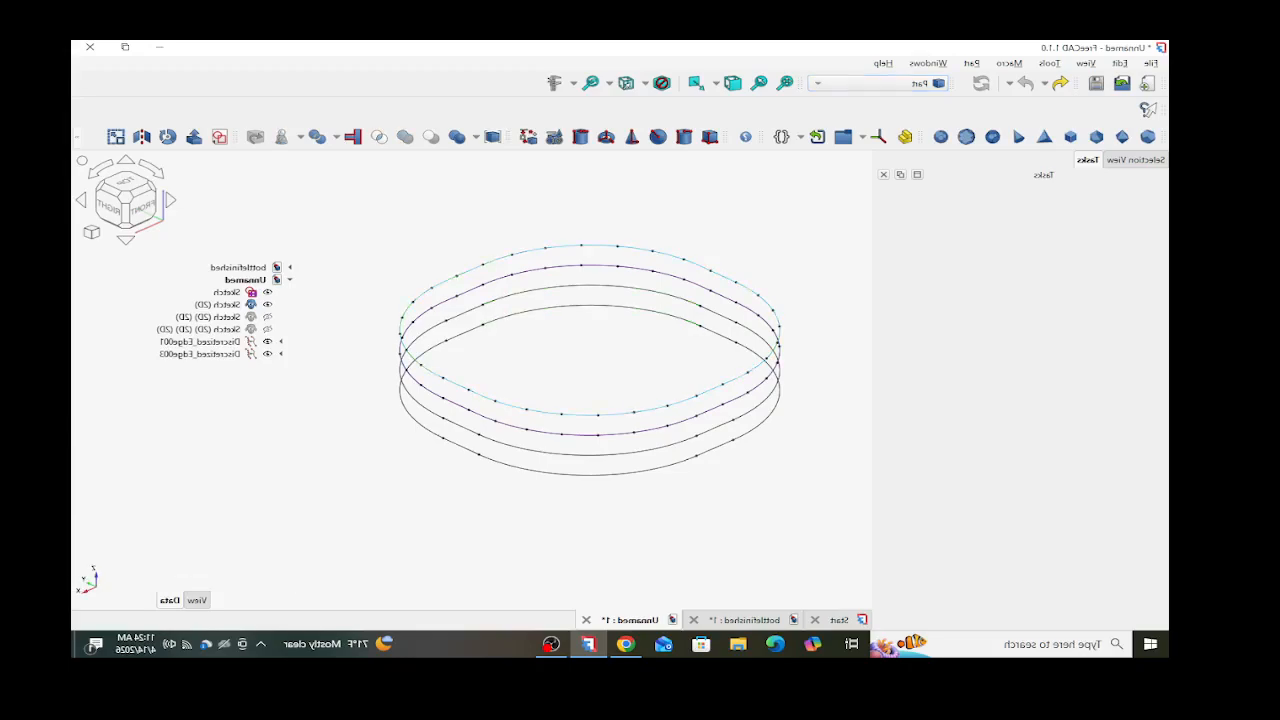
click(597, 415)
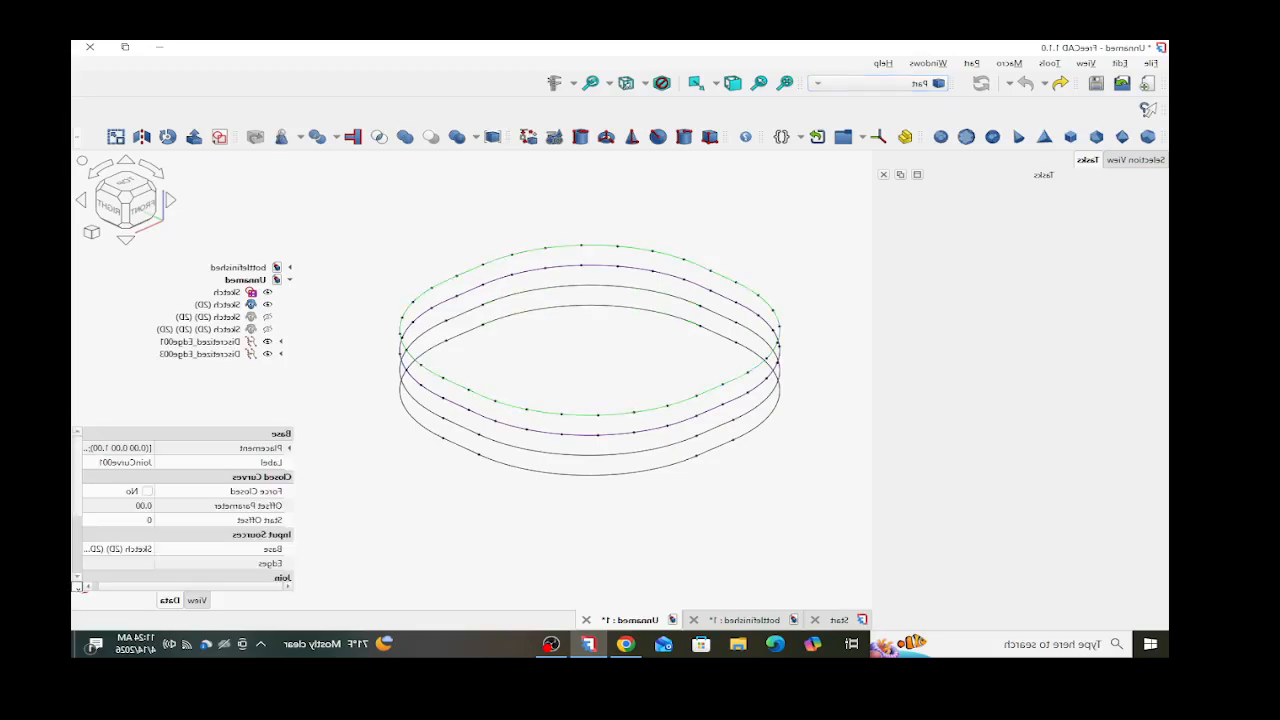
click(220, 137)
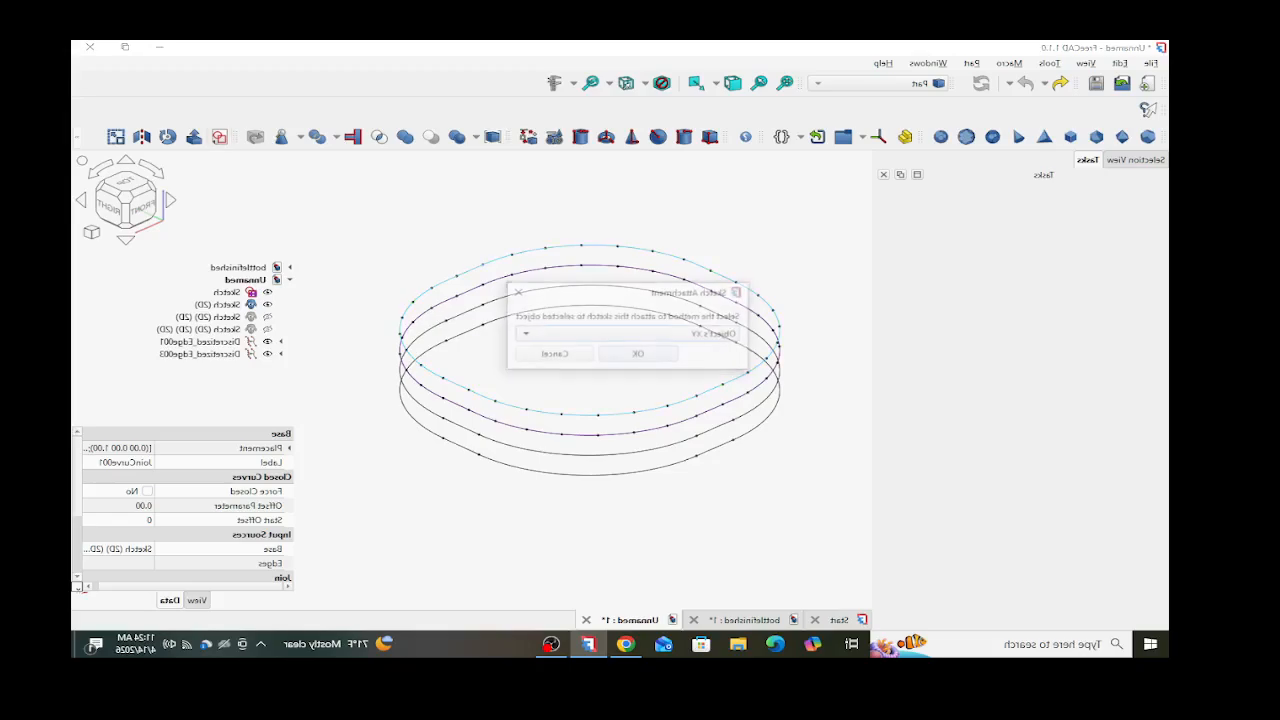
click(638, 354)
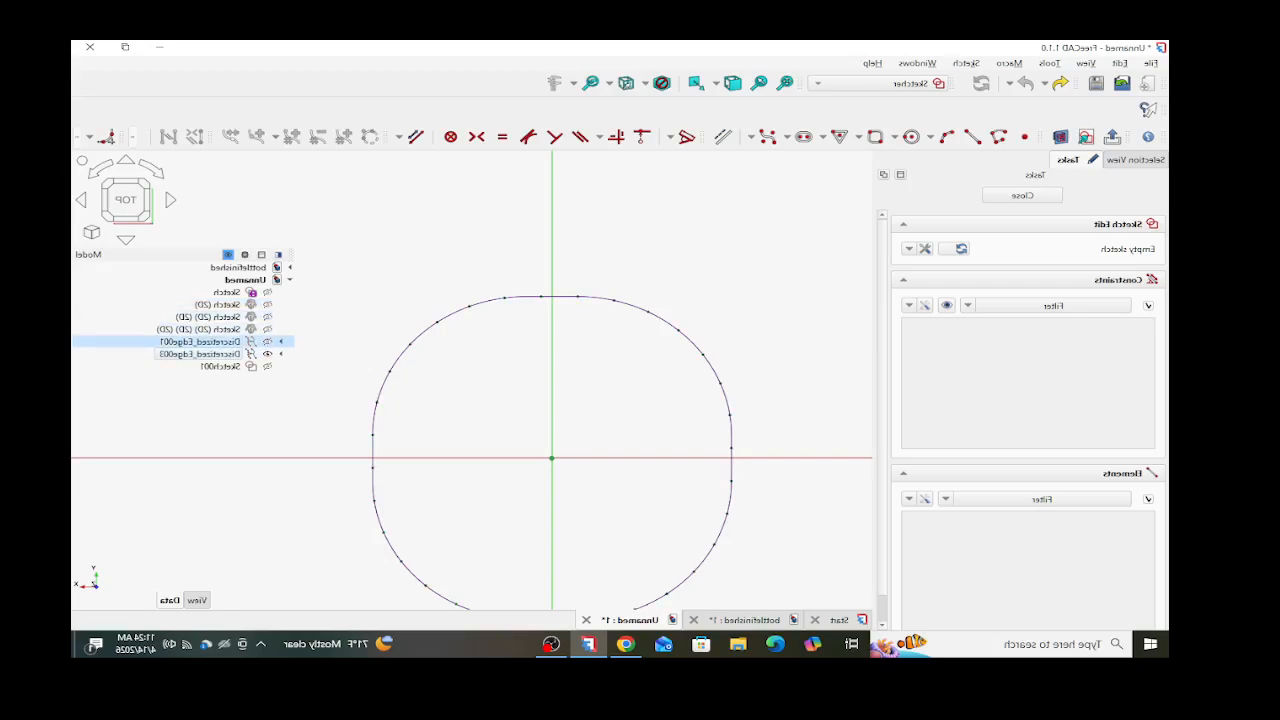
- Expand both discretized edges in the model tree and hide JoinCurve001 under the top one
click(281, 354)
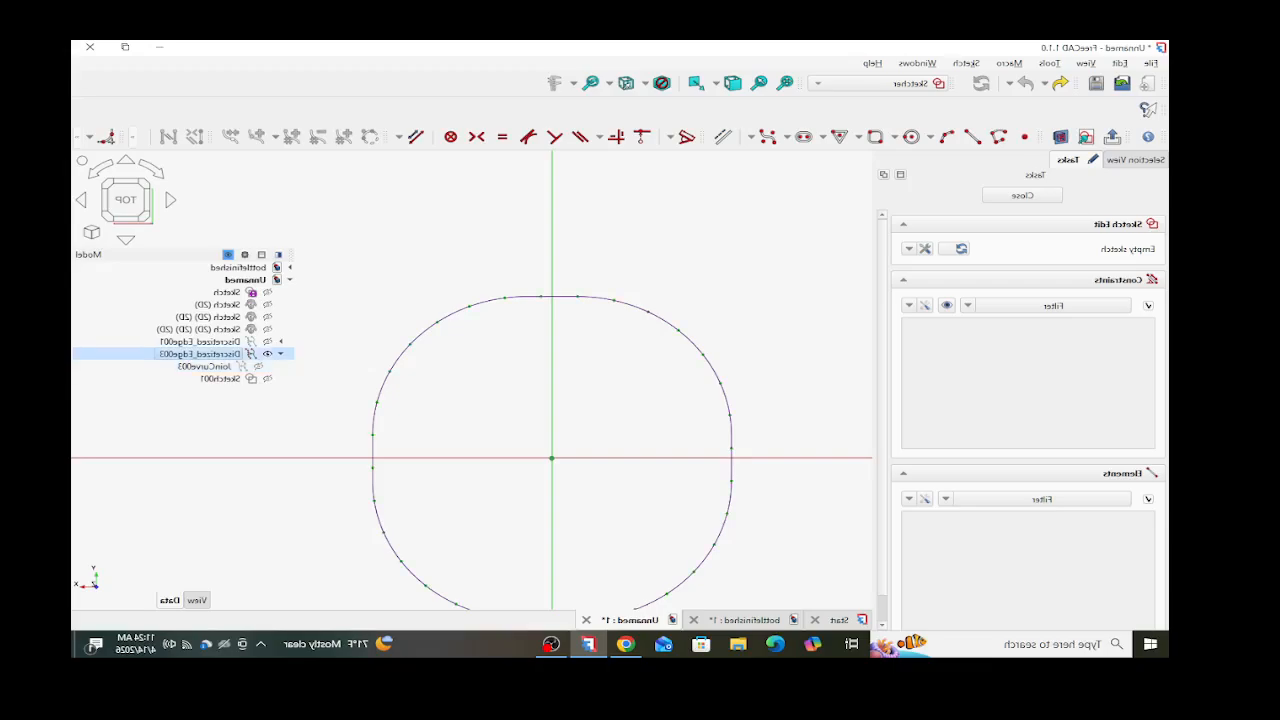
click(281, 342)
click(258, 354)
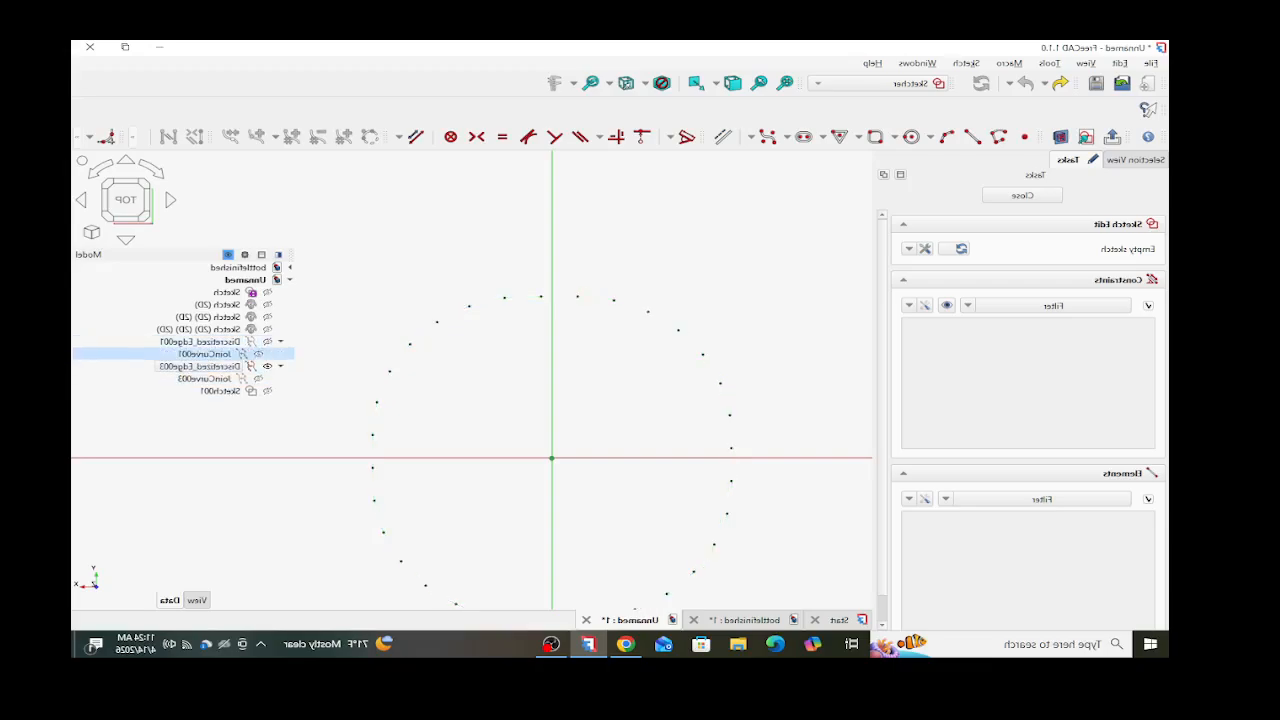
scroll(619, 343, down, 2)
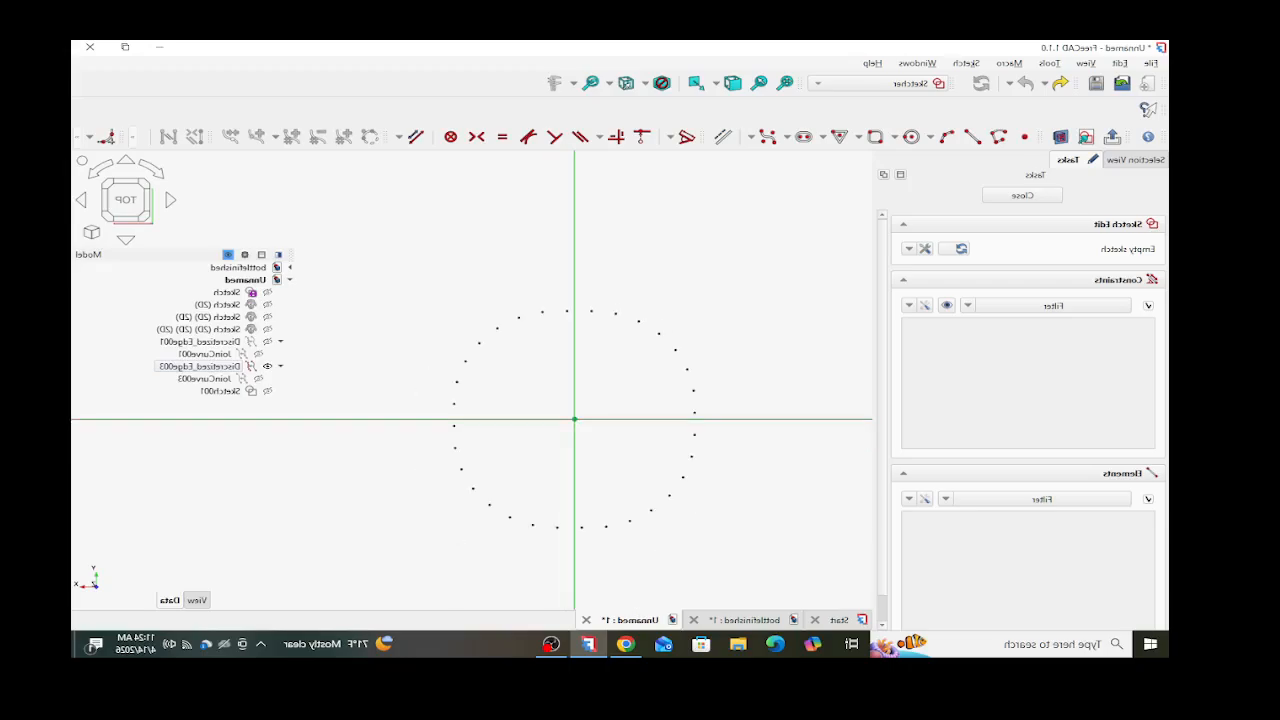
- Project all 32 points of the discretized curve into the sketch as external geometry
scroll(540, 421, up, 1)
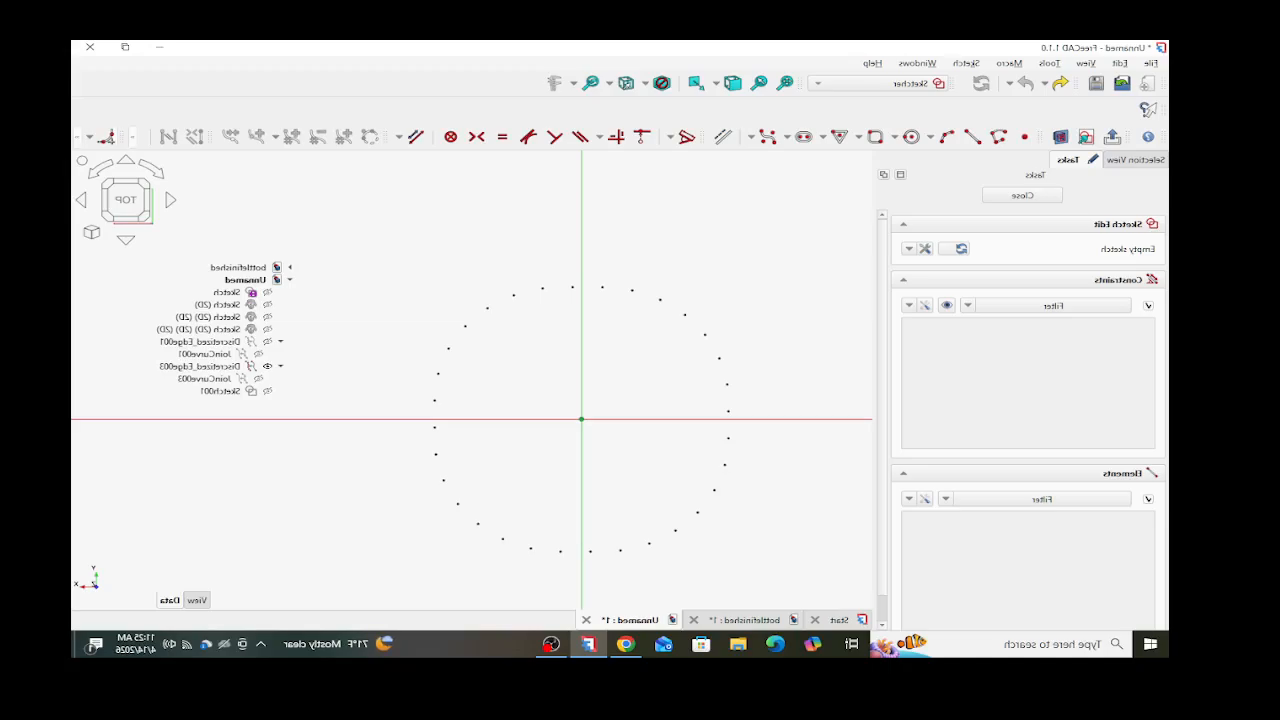
click(108, 137)
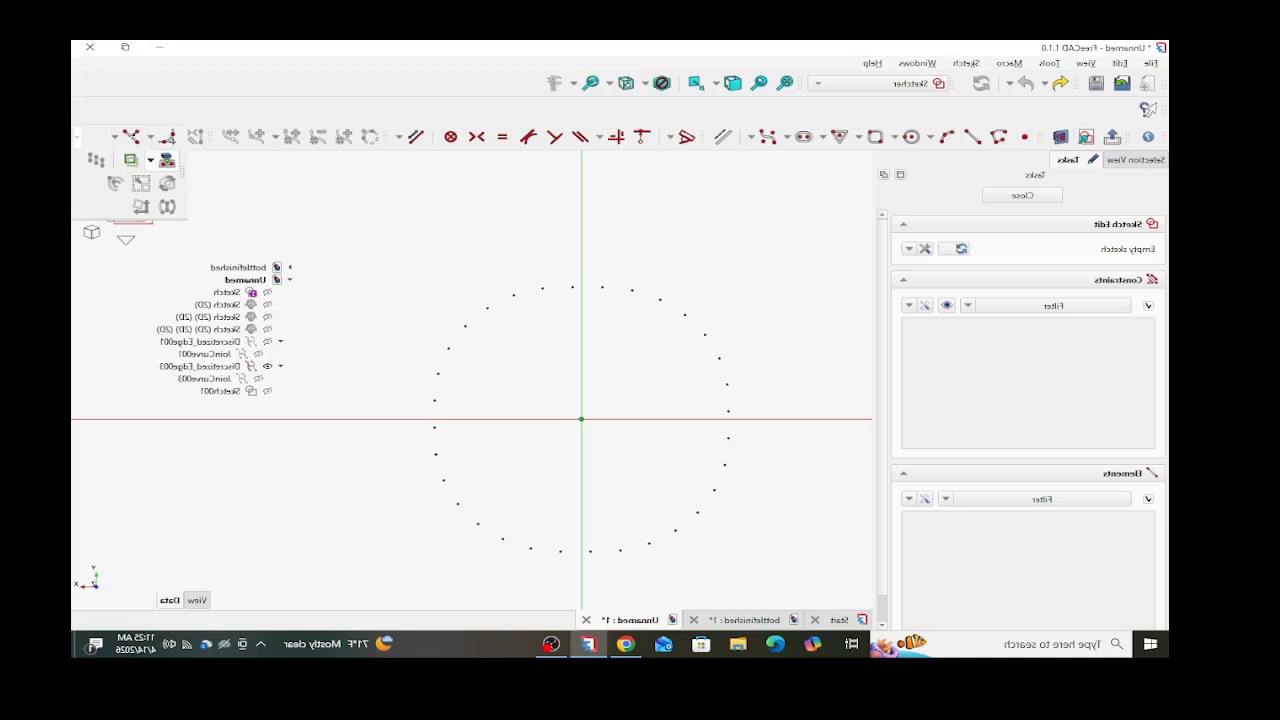
click(163, 160)
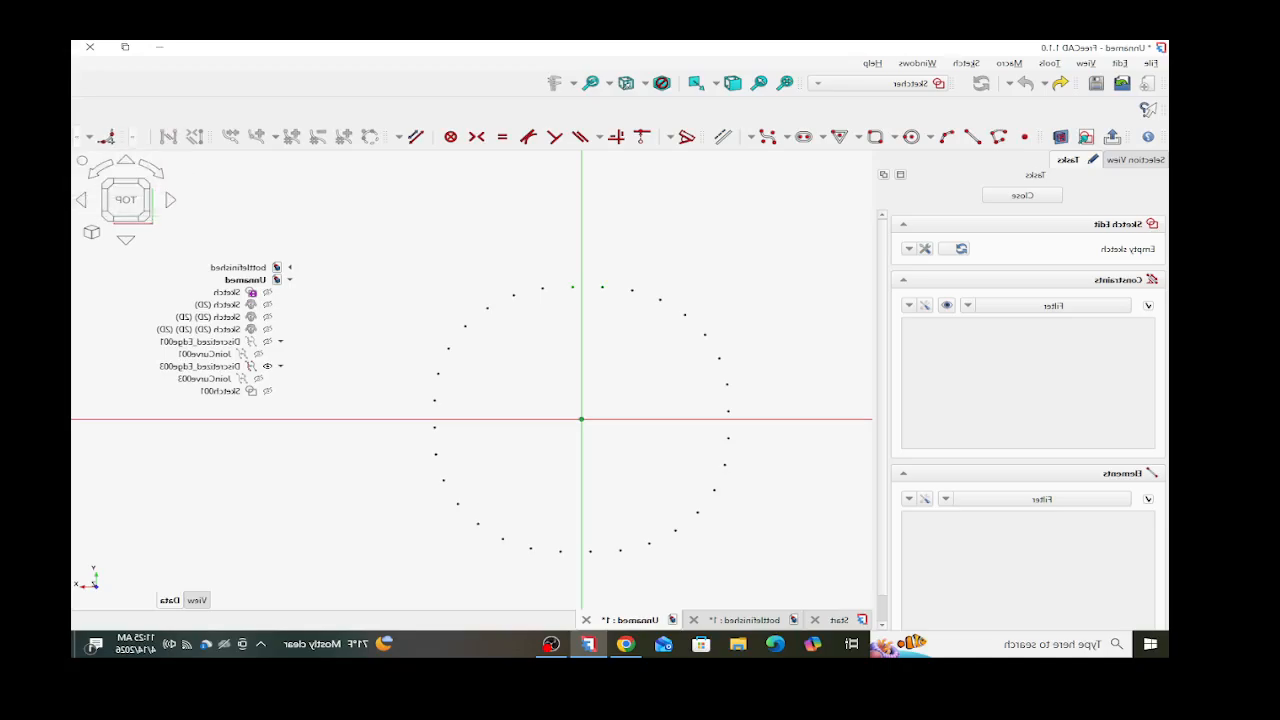
click(572, 287)
click(602, 287)
click(632, 290)
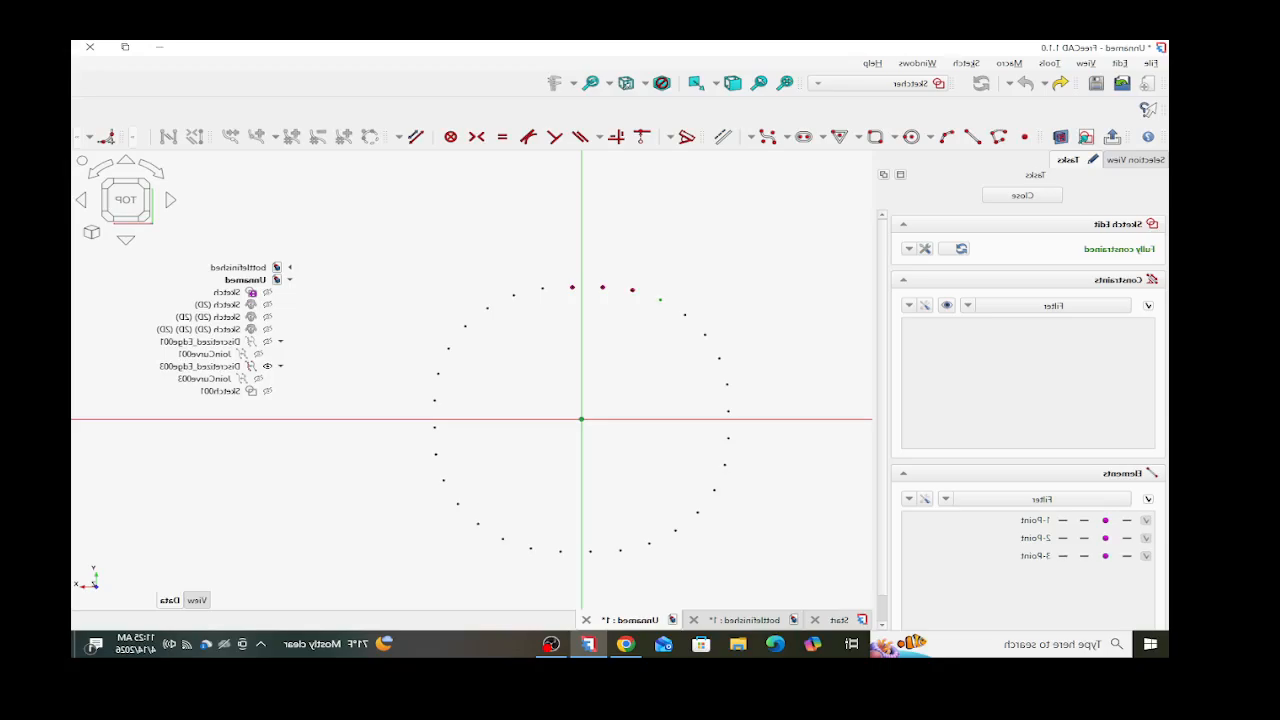
click(660, 299)
click(685, 315)
click(705, 334)
click(719, 358)
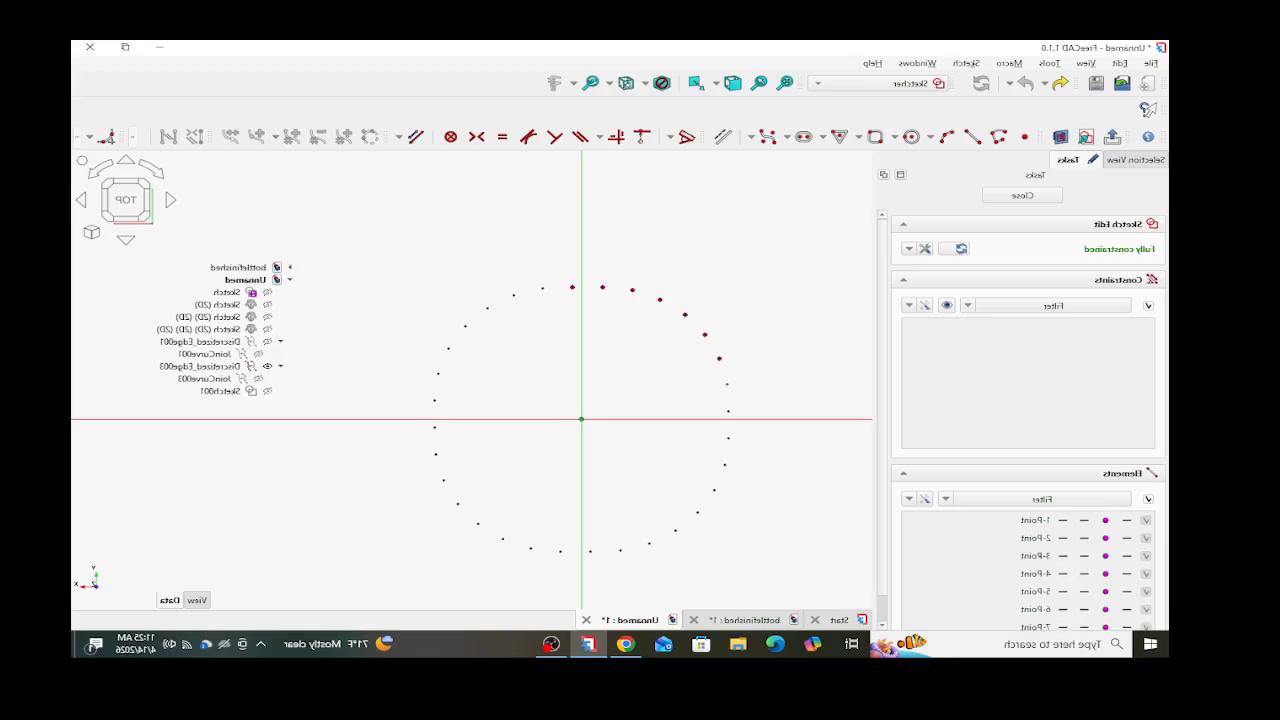
click(727, 384)
click(728, 411)
click(728, 438)
click(724, 465)
click(714, 490)
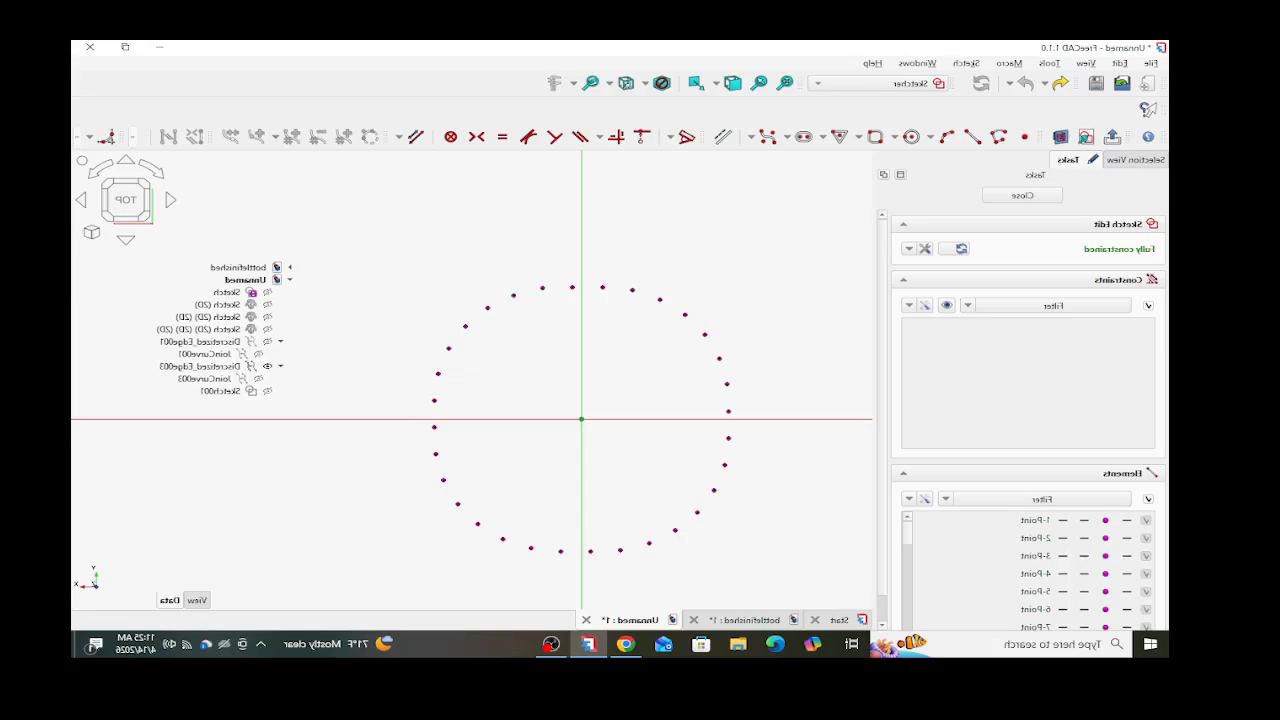
- Using the 3 rim points arc mode, draw the first four connected outward-bulging arcs between every second projected point, starting beside the vertical axis
click(933, 136)
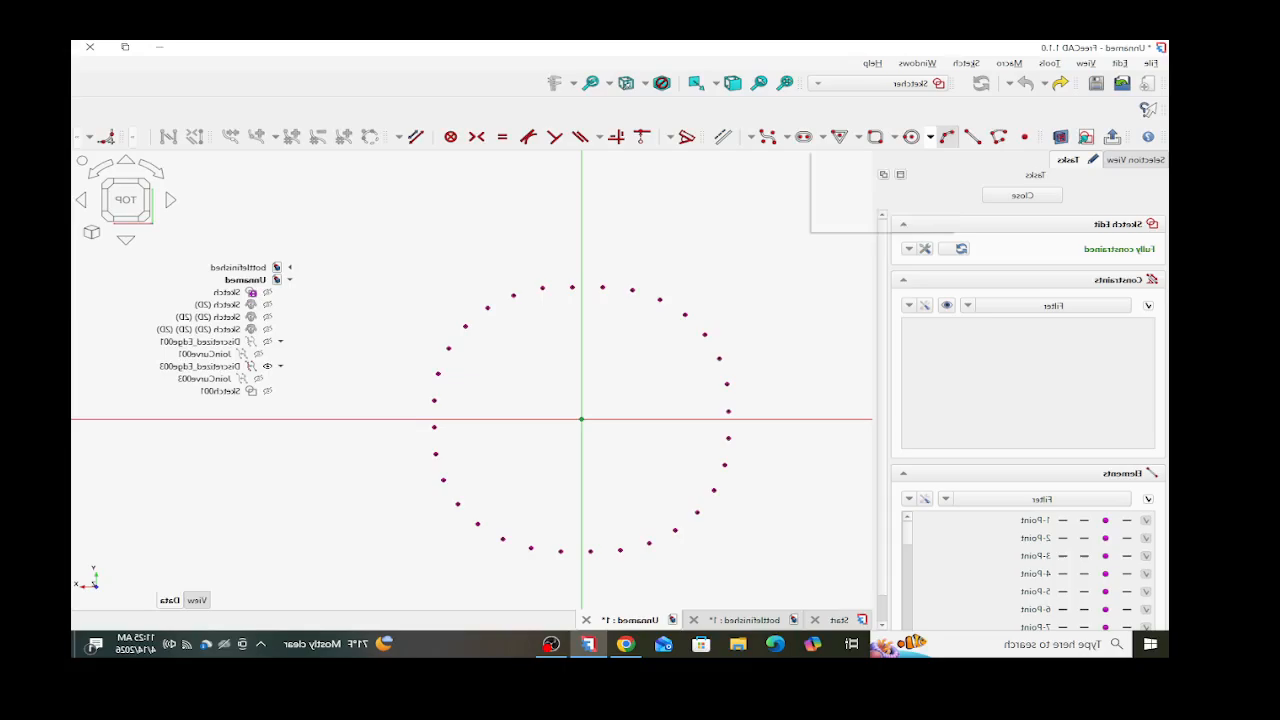
click(880, 174)
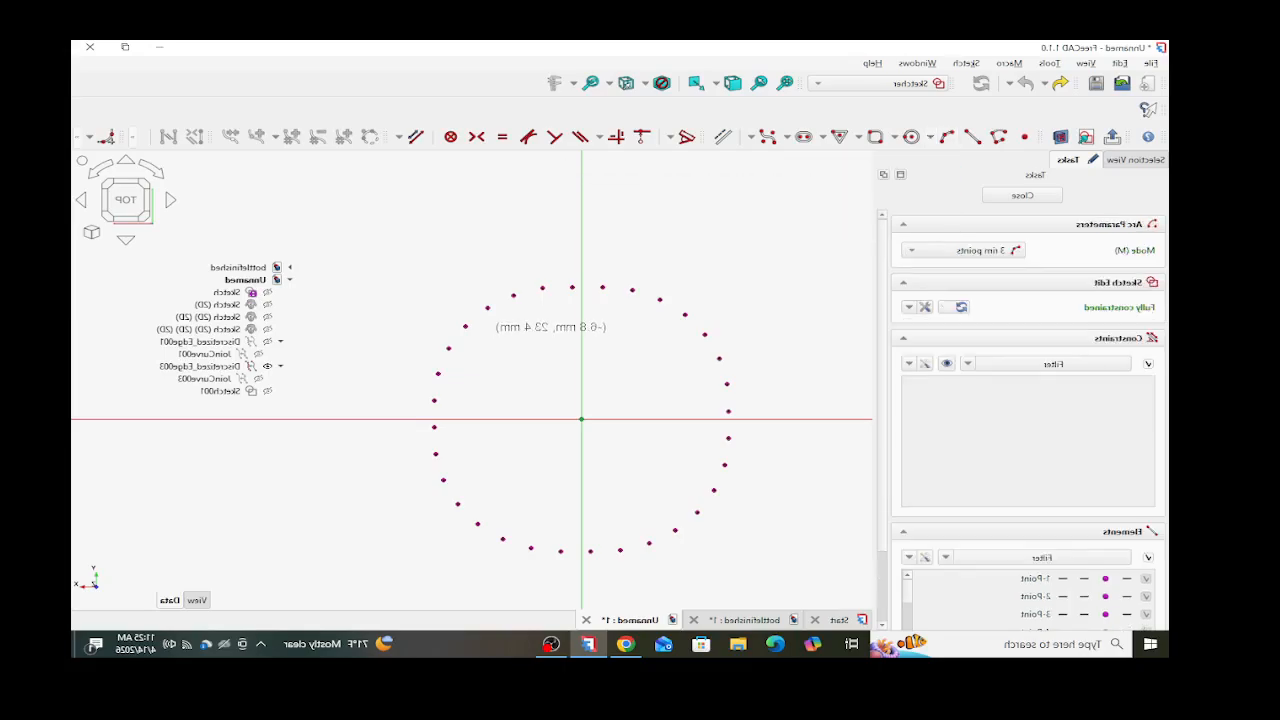
click(602, 287)
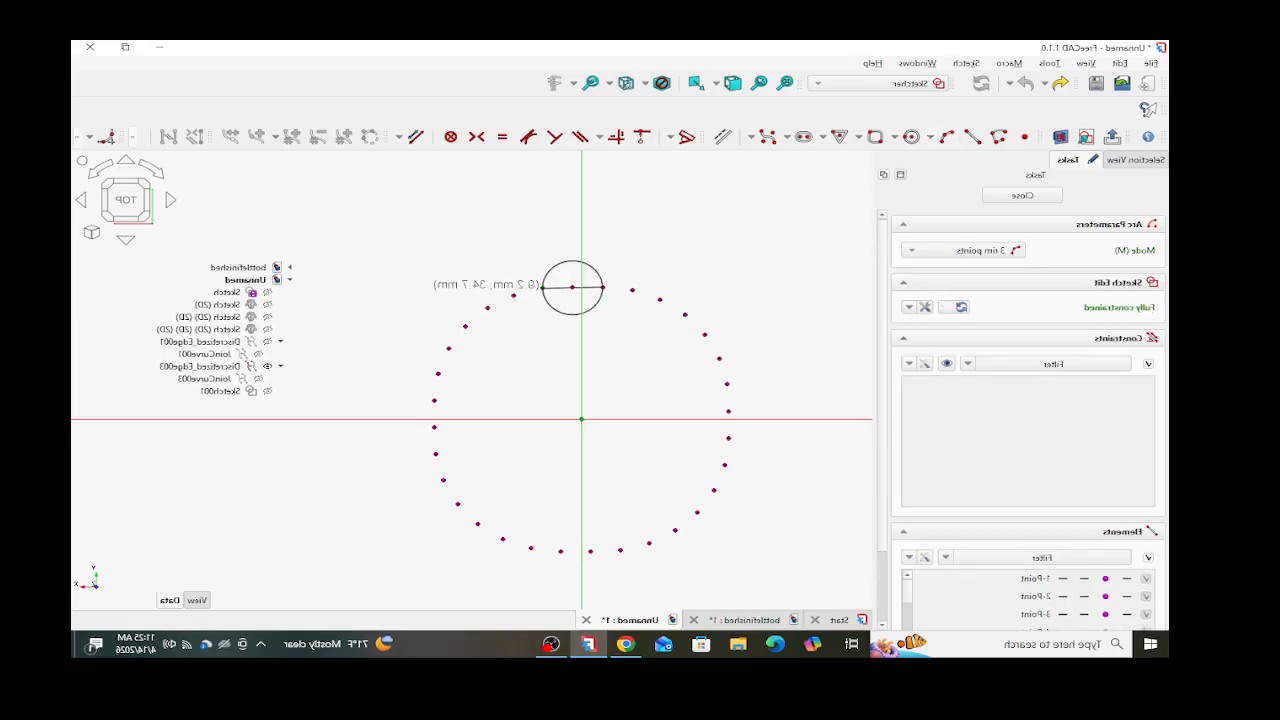
click(542, 288)
click(558, 277)
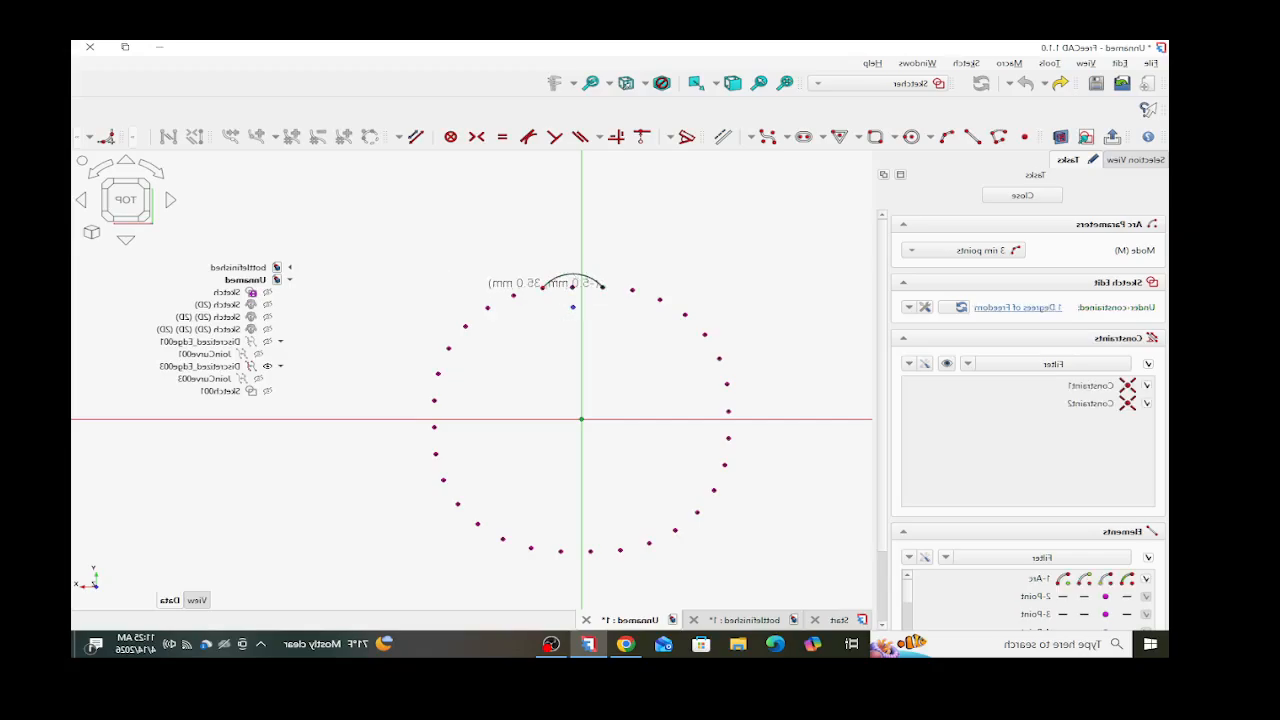
click(602, 287)
click(660, 299)
click(630, 279)
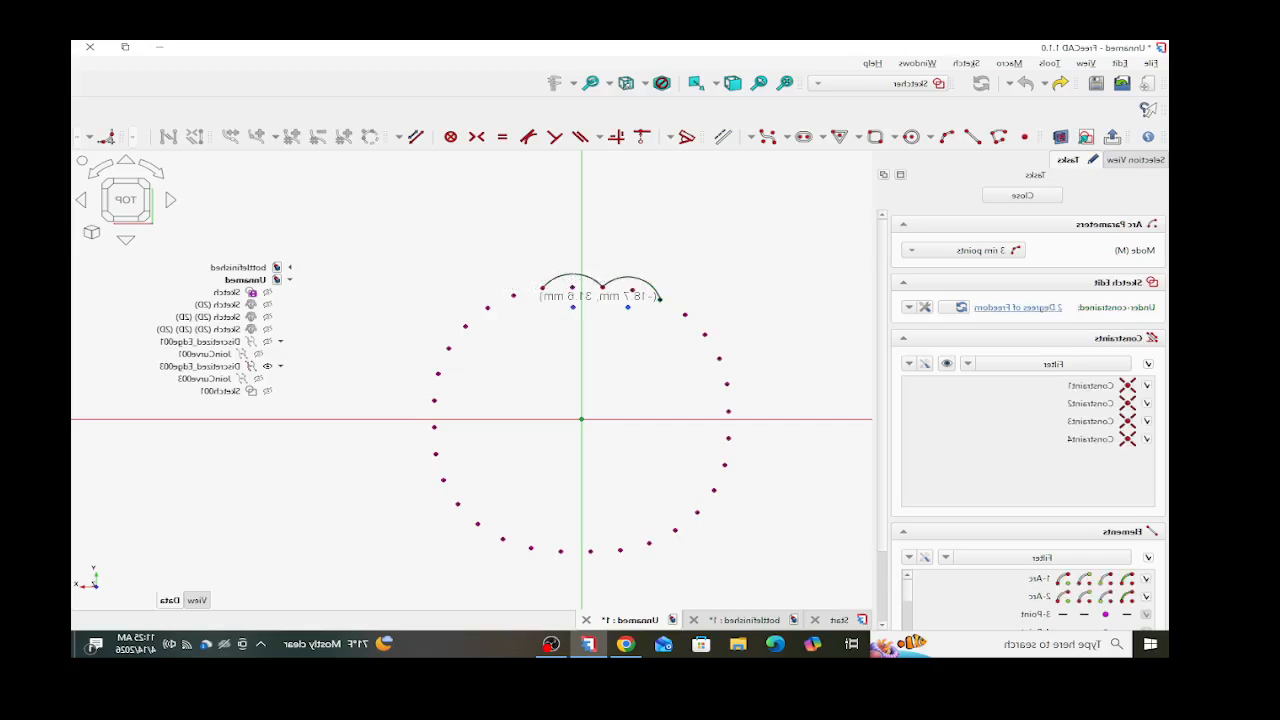
click(660, 299)
click(705, 333)
click(703, 312)
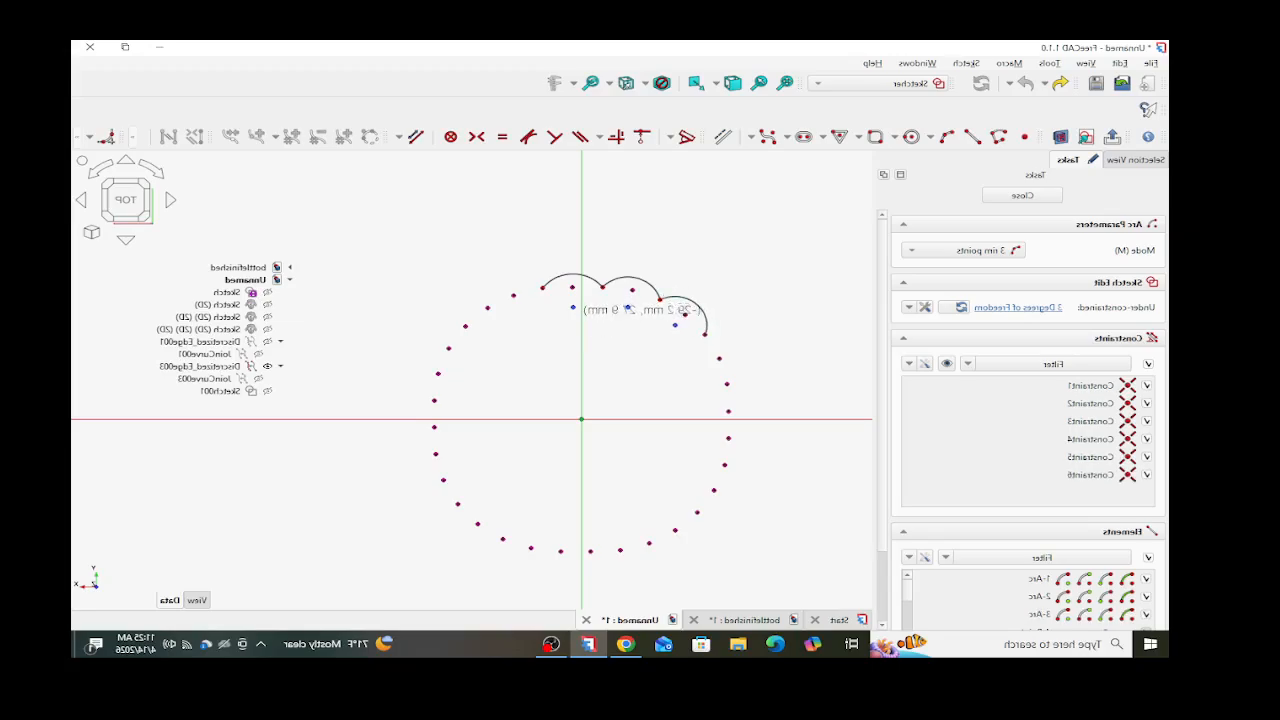
click(705, 333)
click(727, 383)
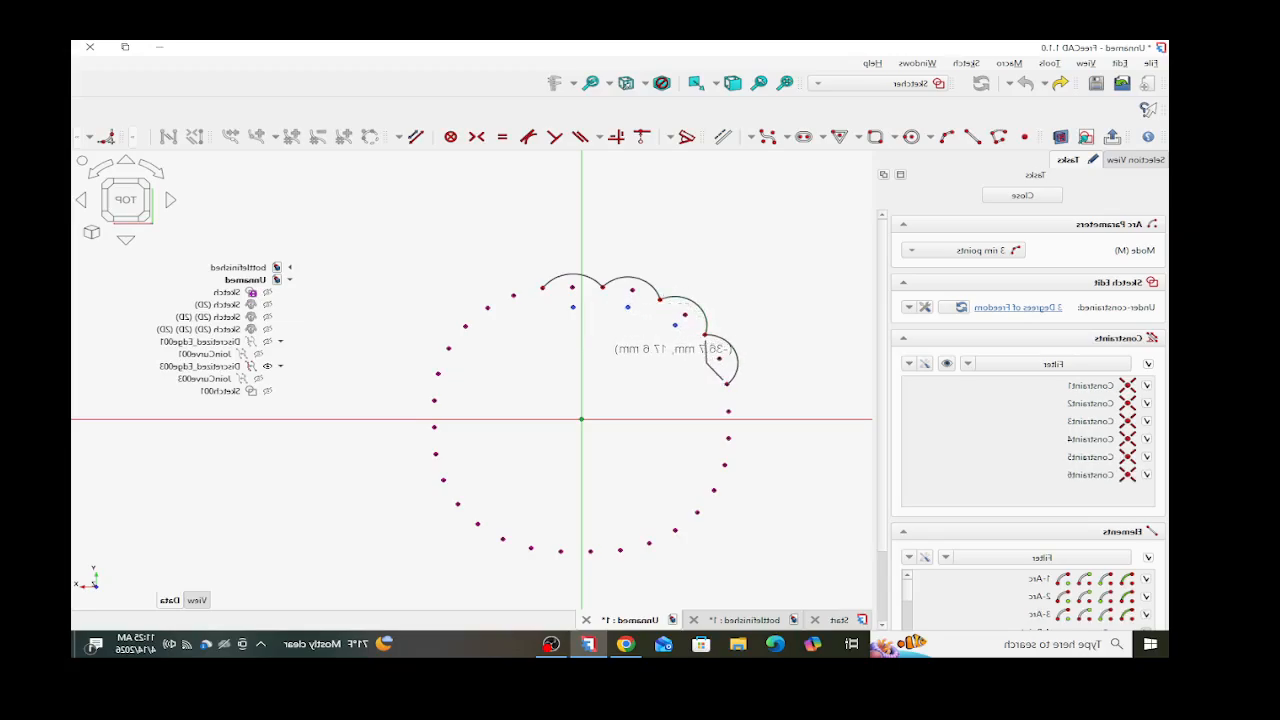
click(737, 356)
- Continue the scalloped ring with arcs five to eight, each starting at the previous arc's end and skipping one projected point
click(727, 383)
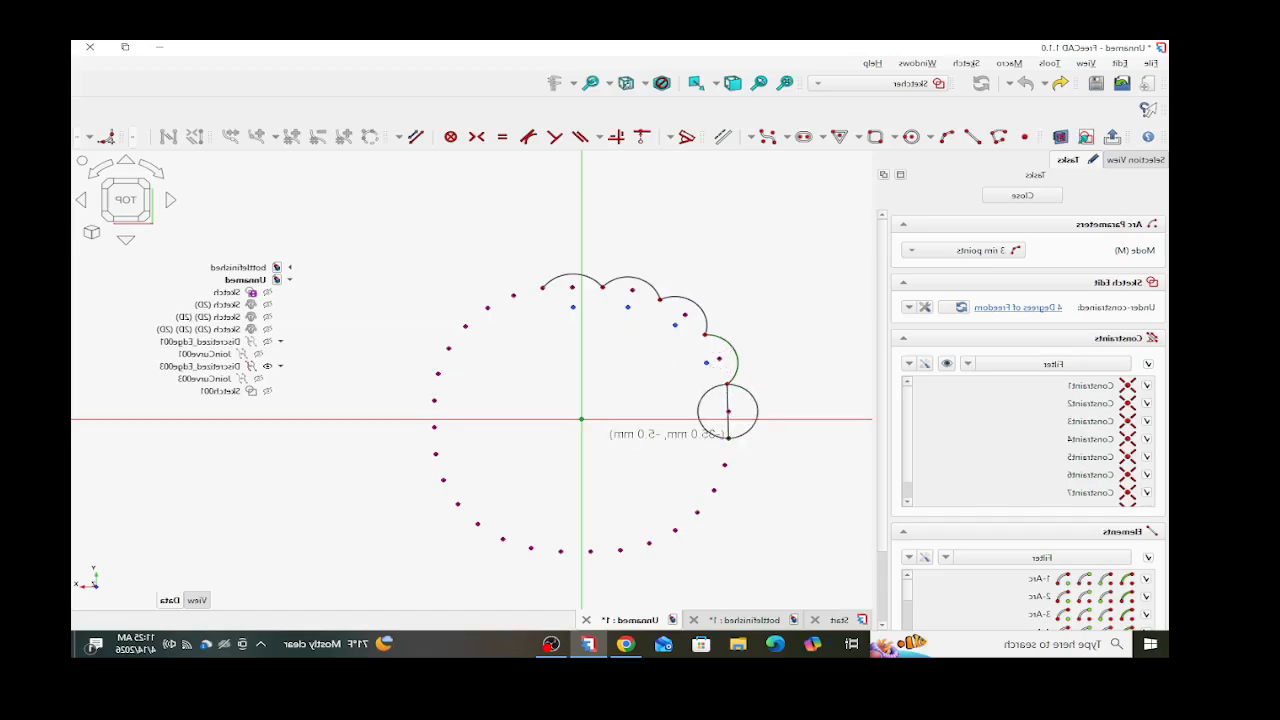
click(728, 437)
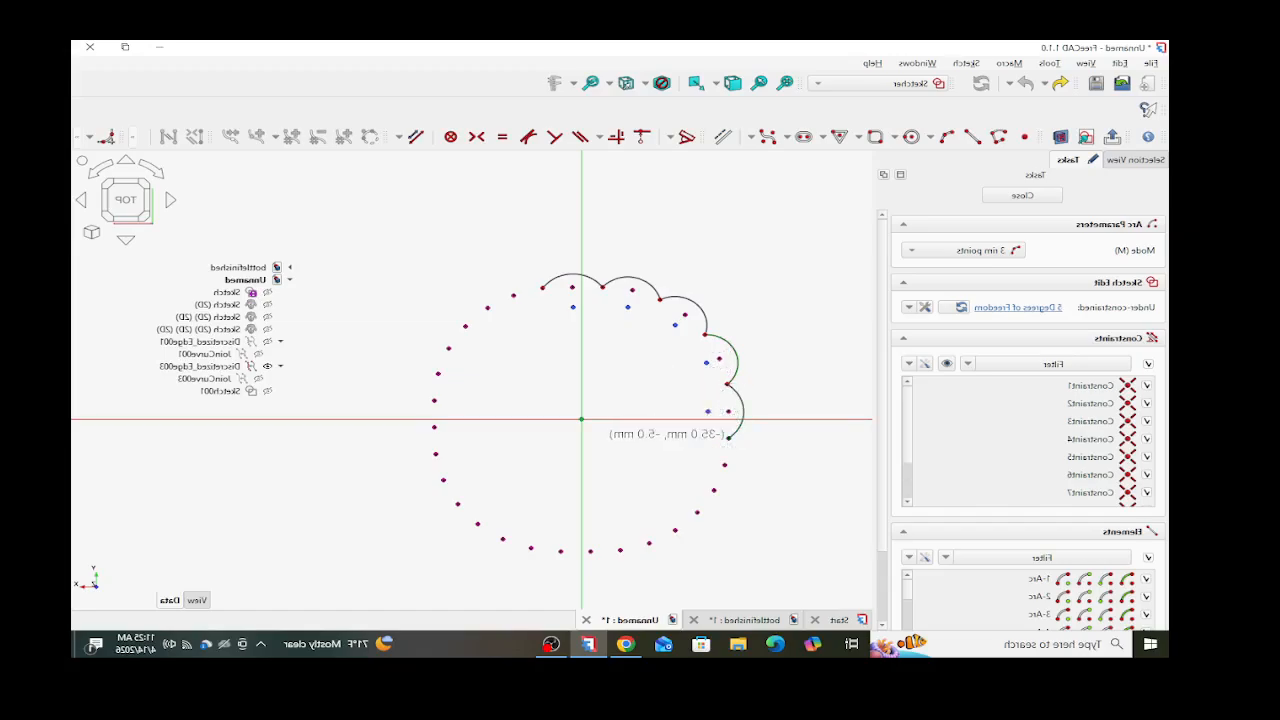
click(728, 437)
click(714, 488)
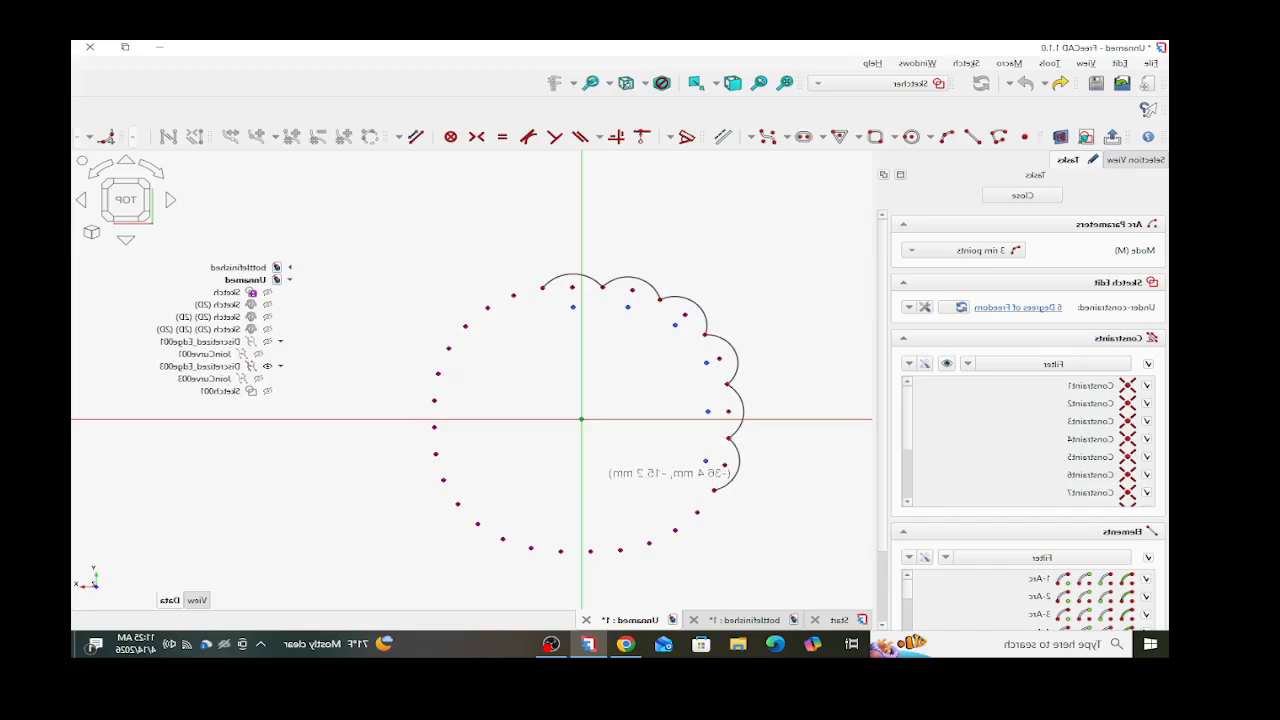
click(714, 488)
click(675, 529)
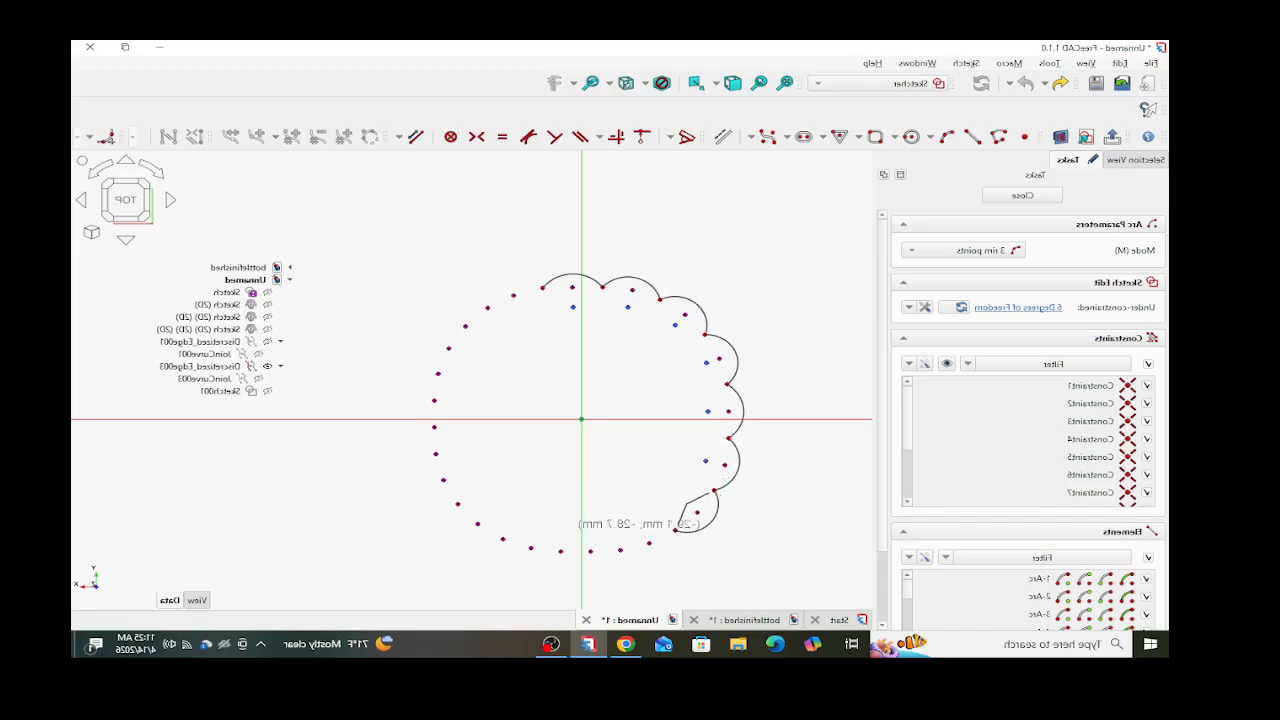
click(675, 530)
click(620, 550)
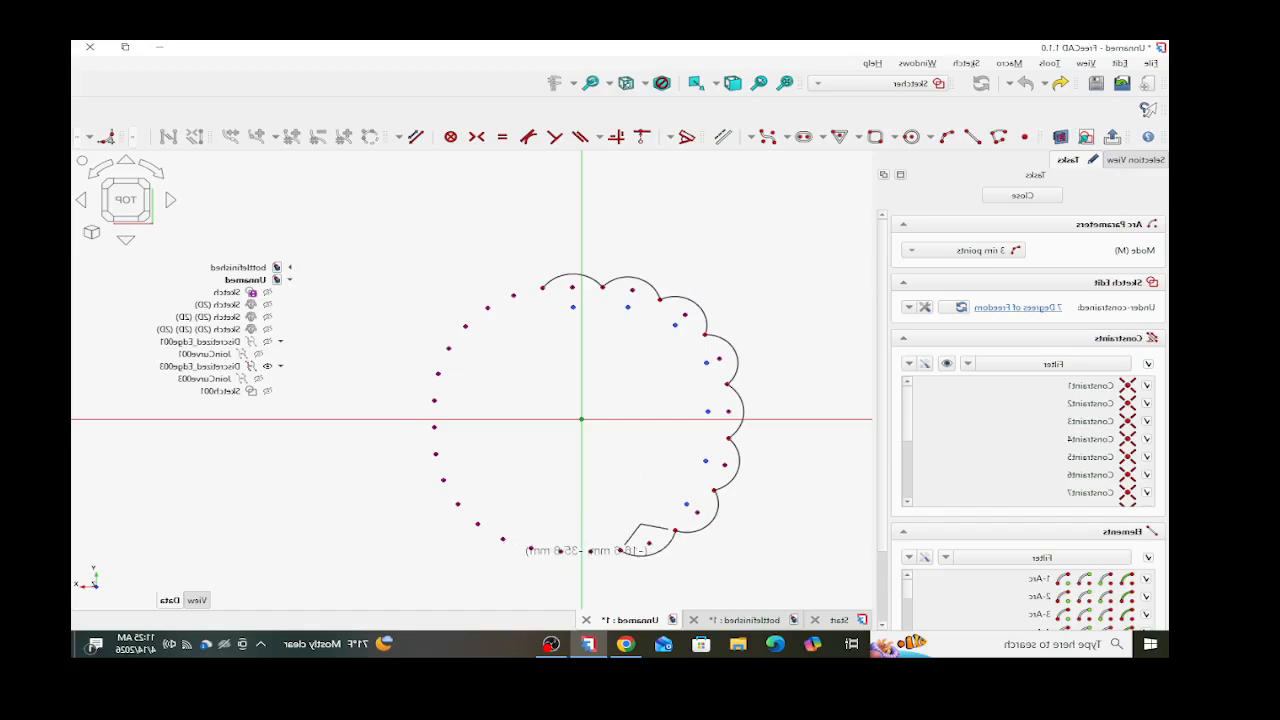
click(621, 549)
- Add arcs nine to twelve along the lower part of the ring, each spanning two point intervals and bulging outward
click(620, 549)
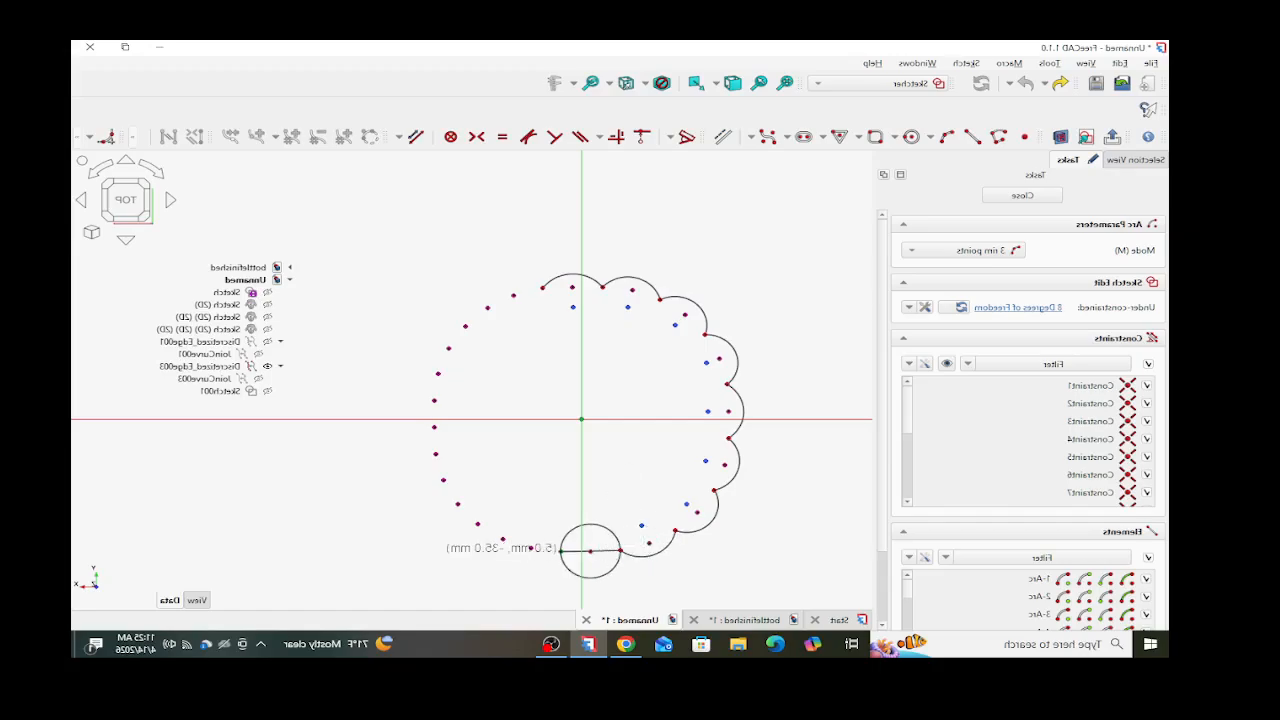
click(561, 550)
click(585, 565)
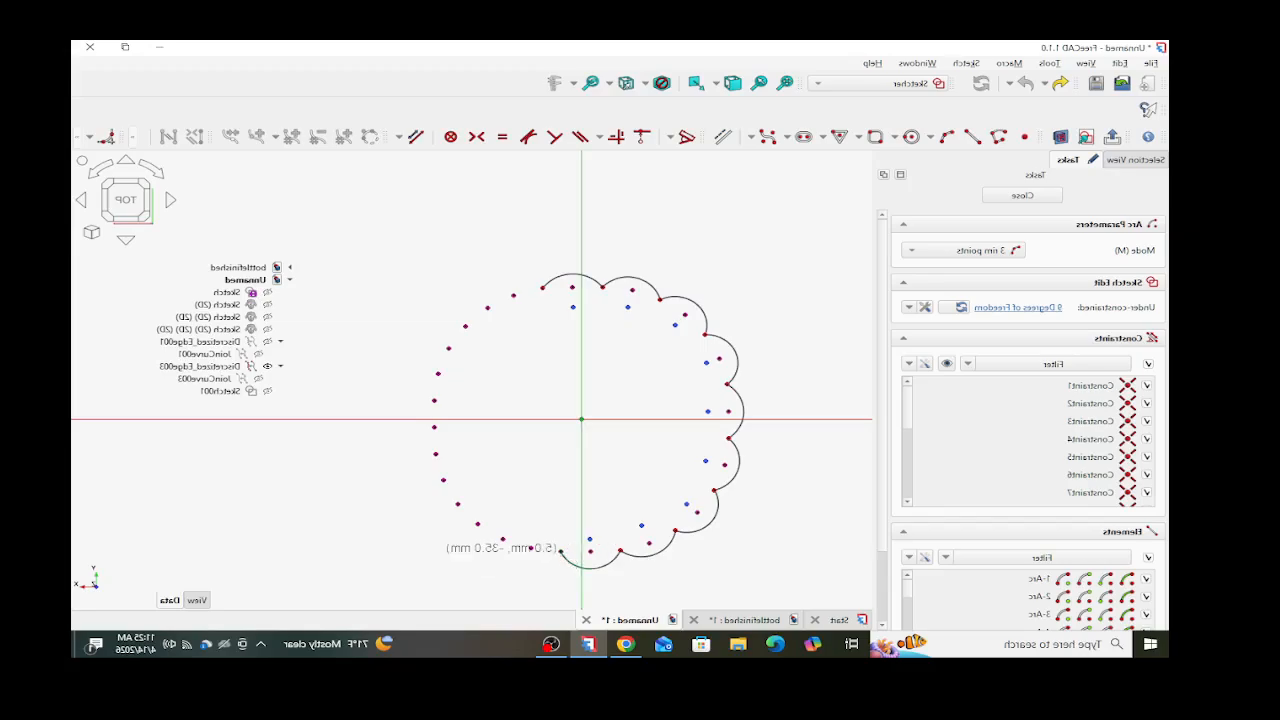
click(561, 550)
click(502, 540)
click(512, 552)
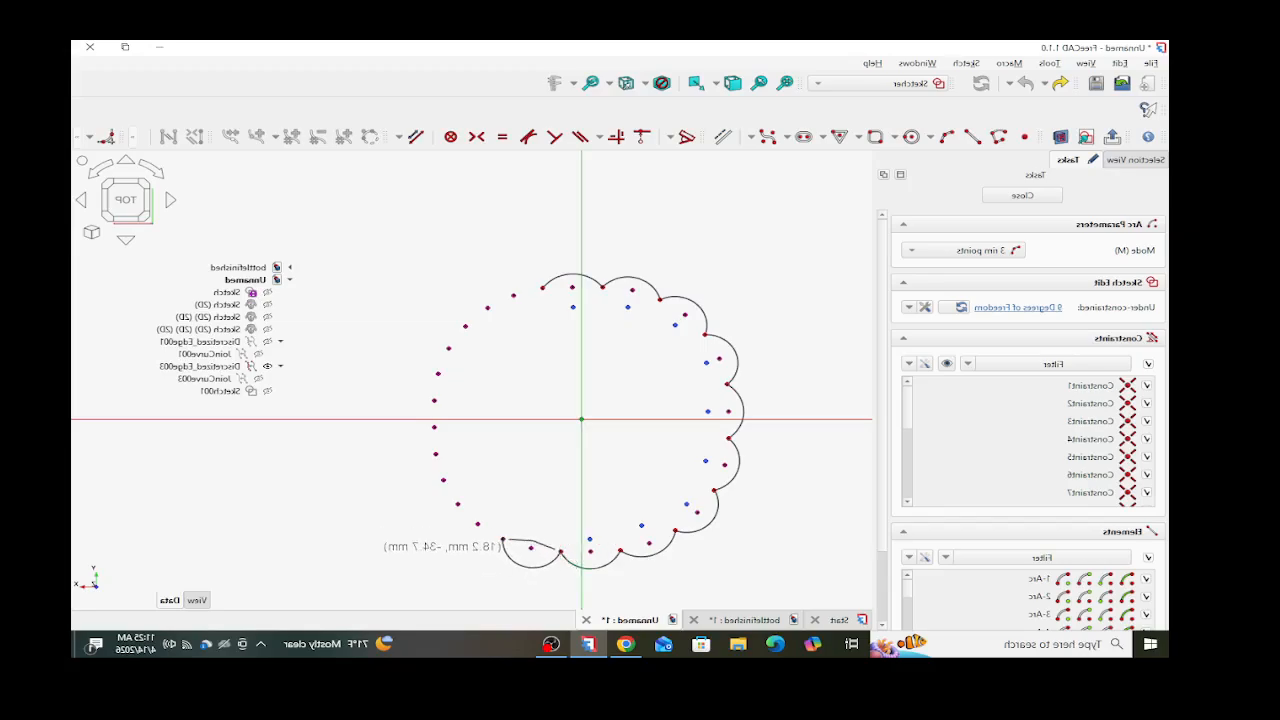
click(502, 540)
click(458, 504)
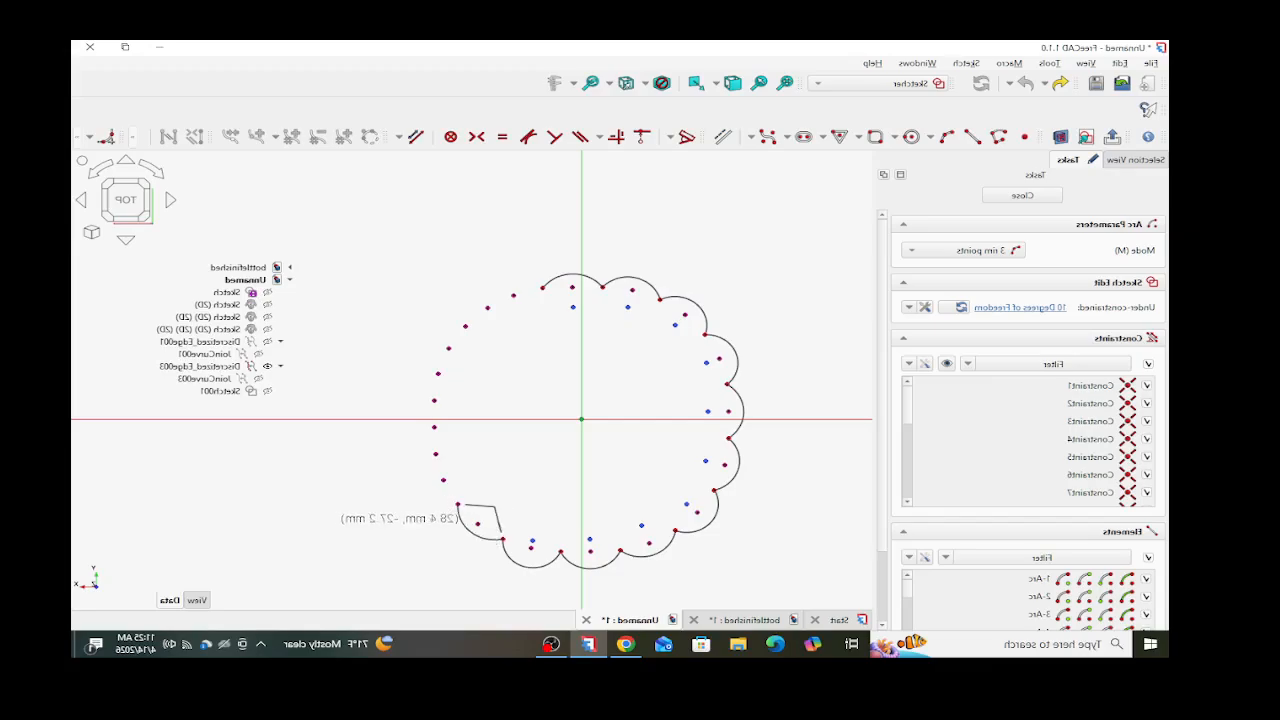
click(461, 525)
click(458, 504)
click(435, 454)
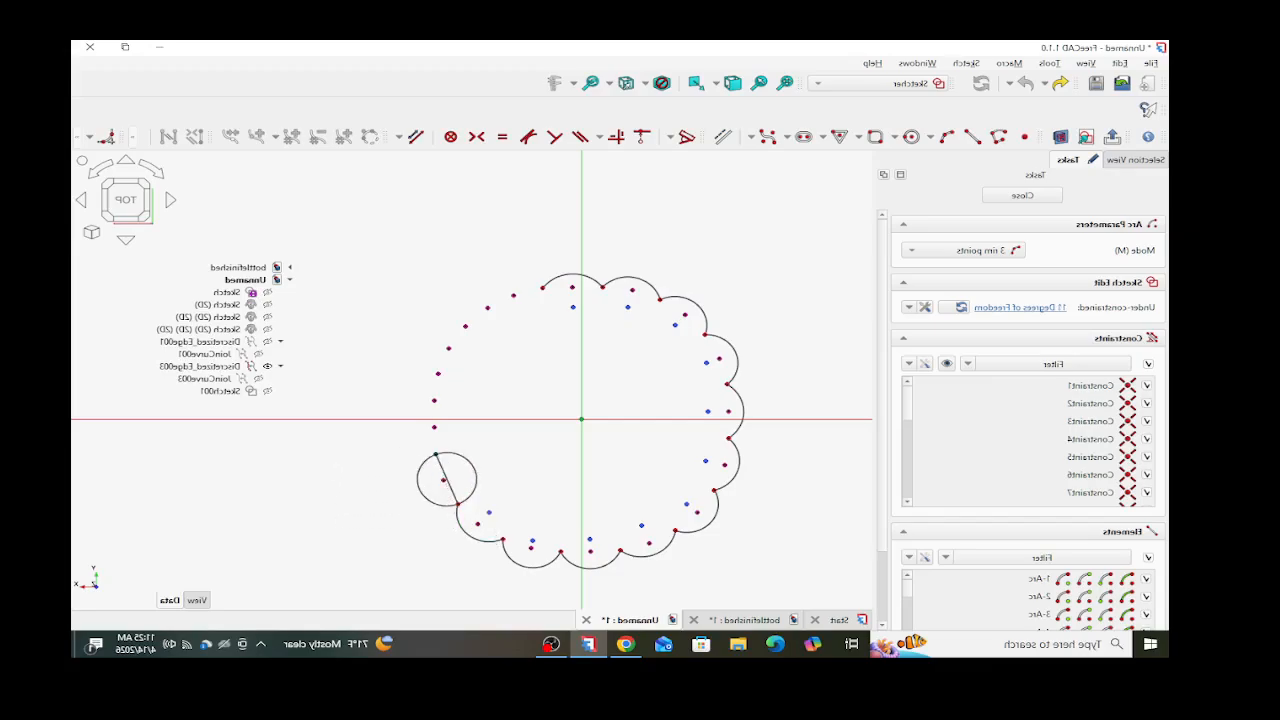
click(443, 480)
- Draw the last four outward arcs to close the 16-arc scalloped ring at the first arc's start, and end the arc command
click(435, 454)
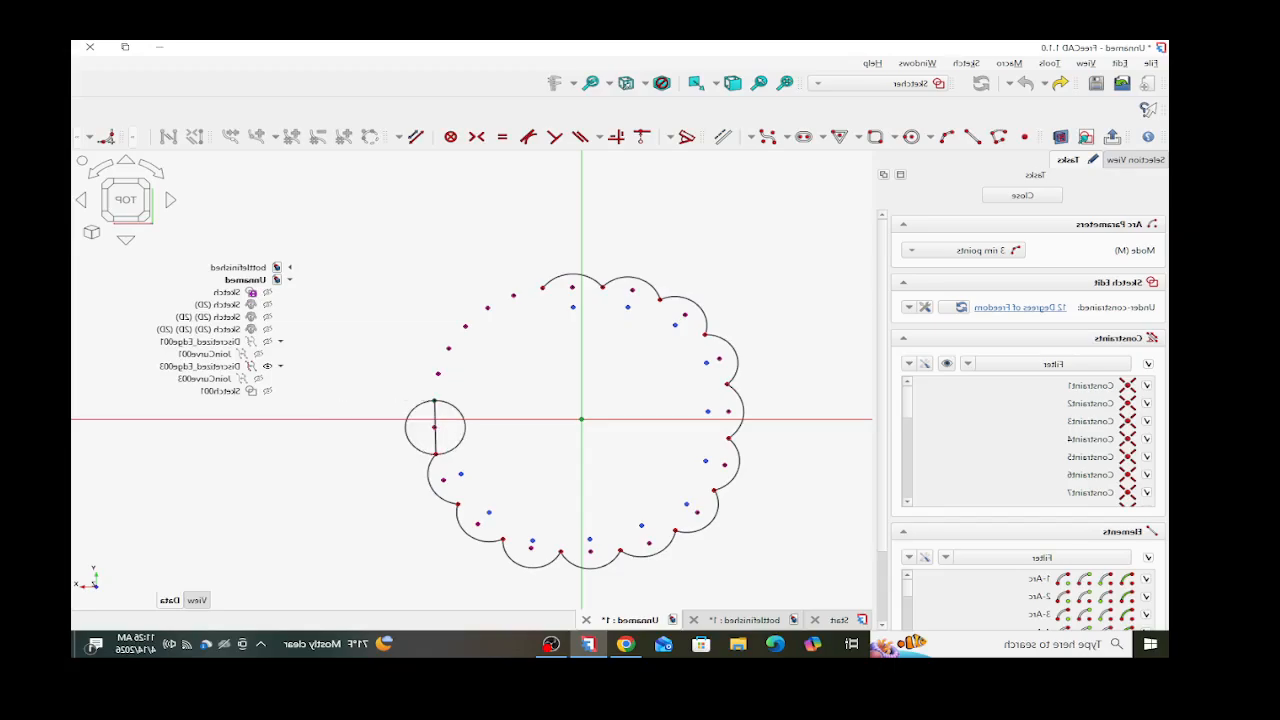
click(434, 399)
click(421, 419)
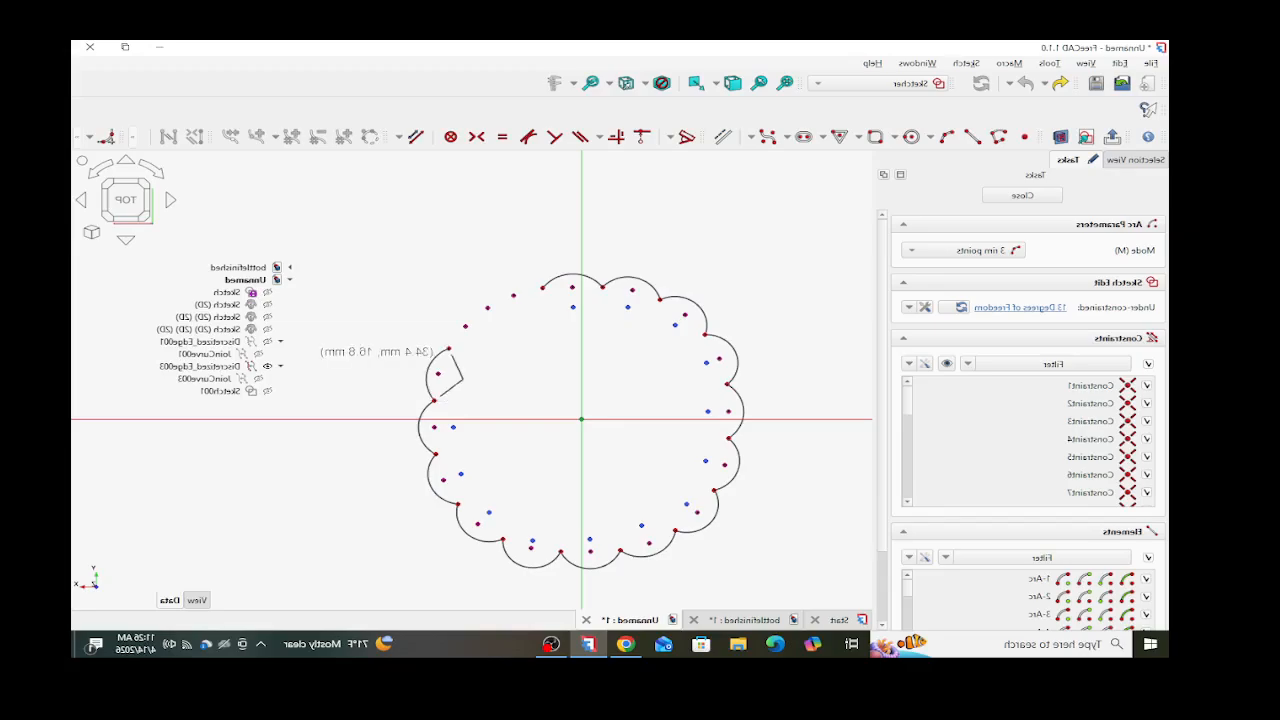
click(449, 347)
click(449, 348)
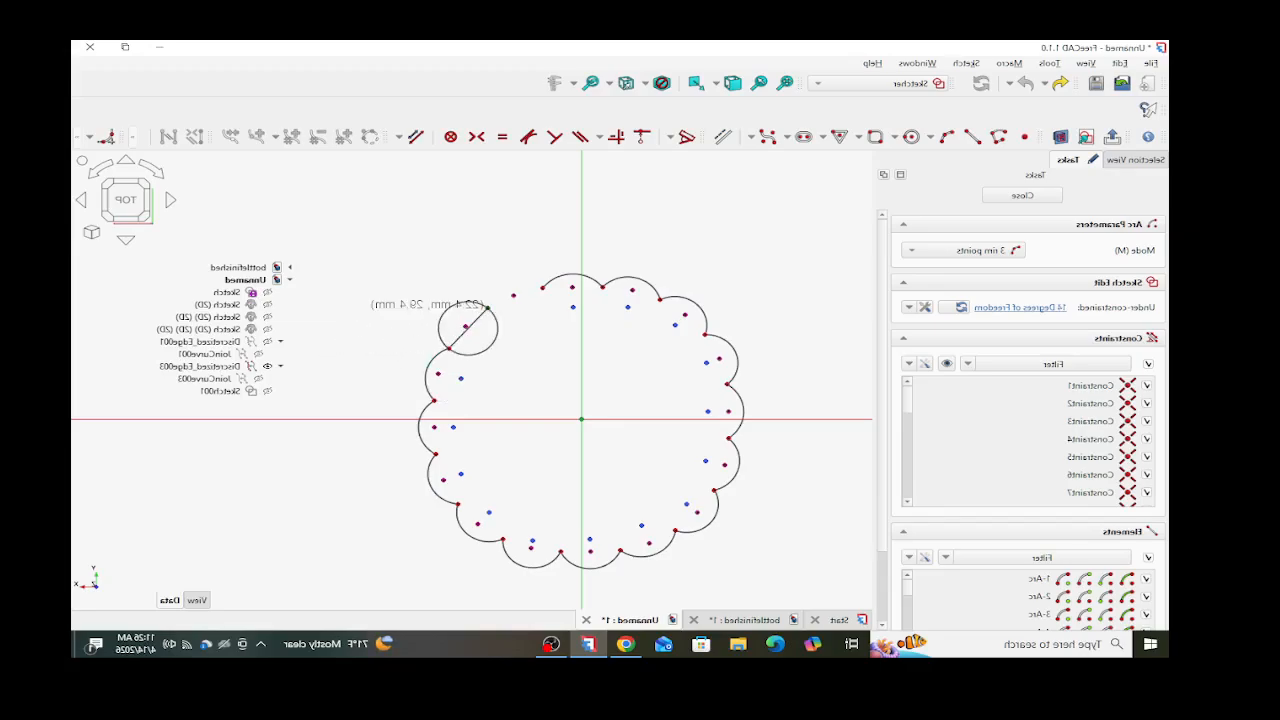
click(488, 307)
click(465, 308)
click(488, 307)
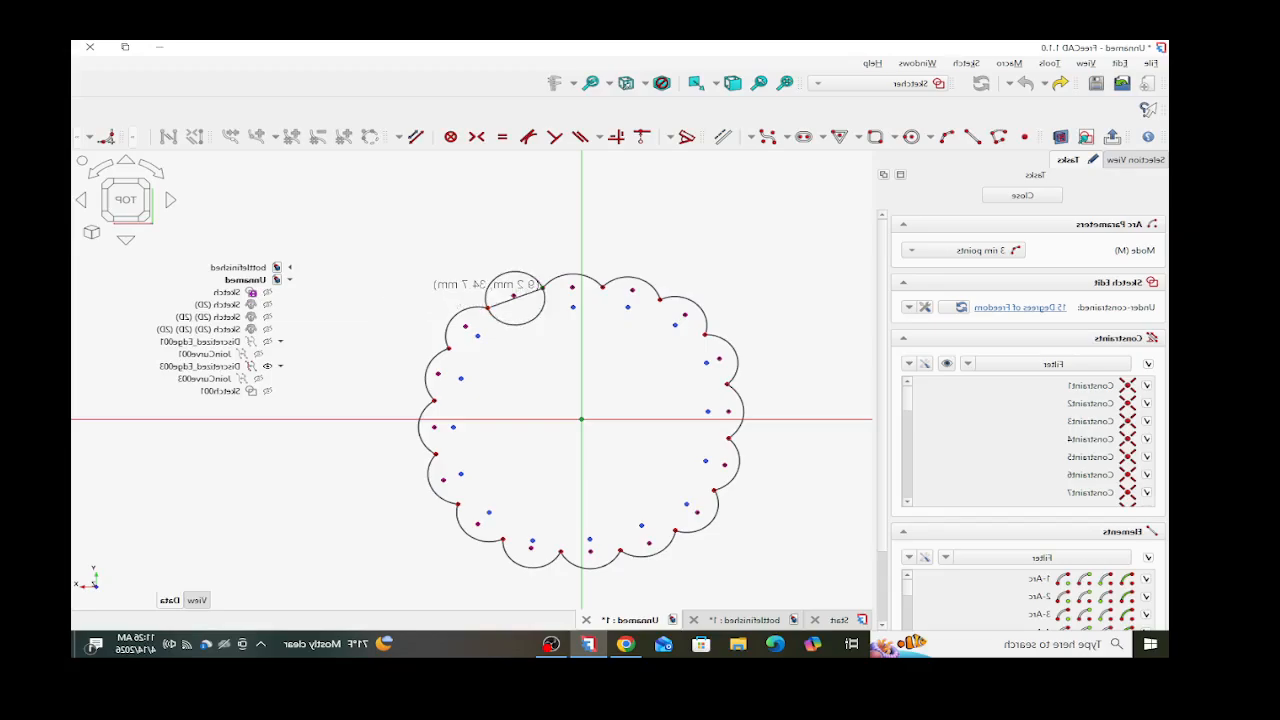
click(543, 288)
click(515, 281)
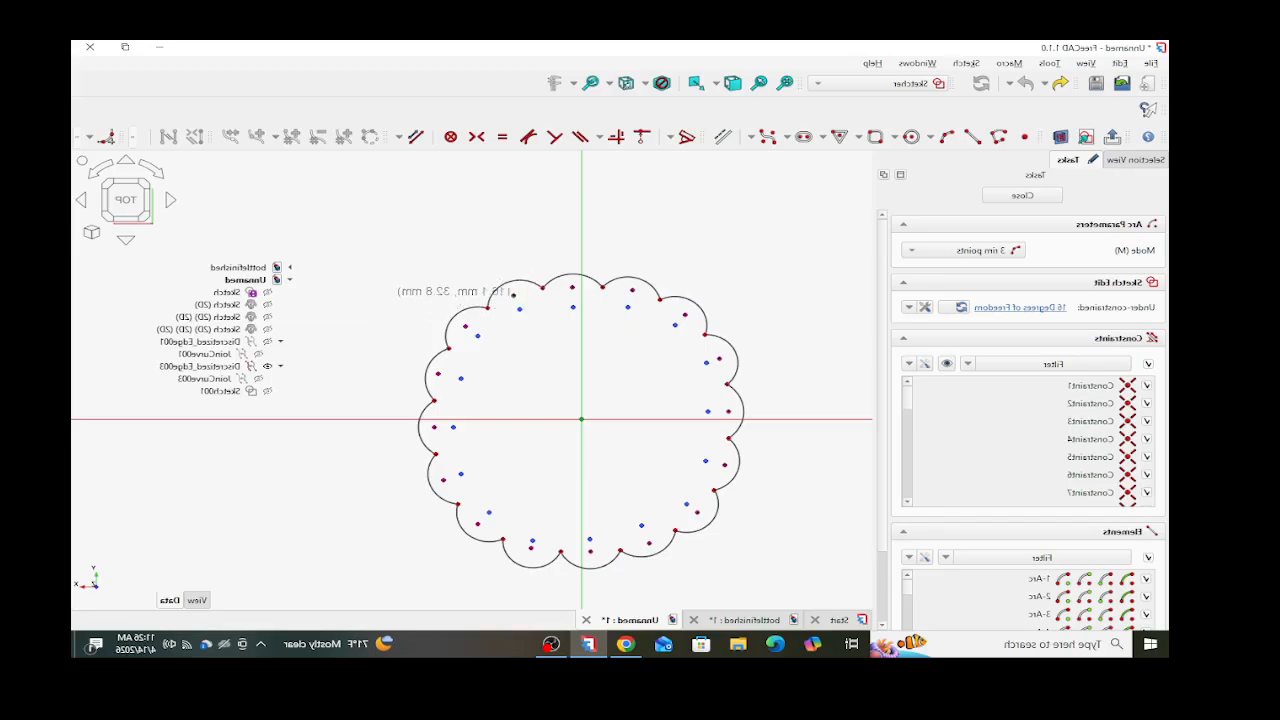
key(Escape)
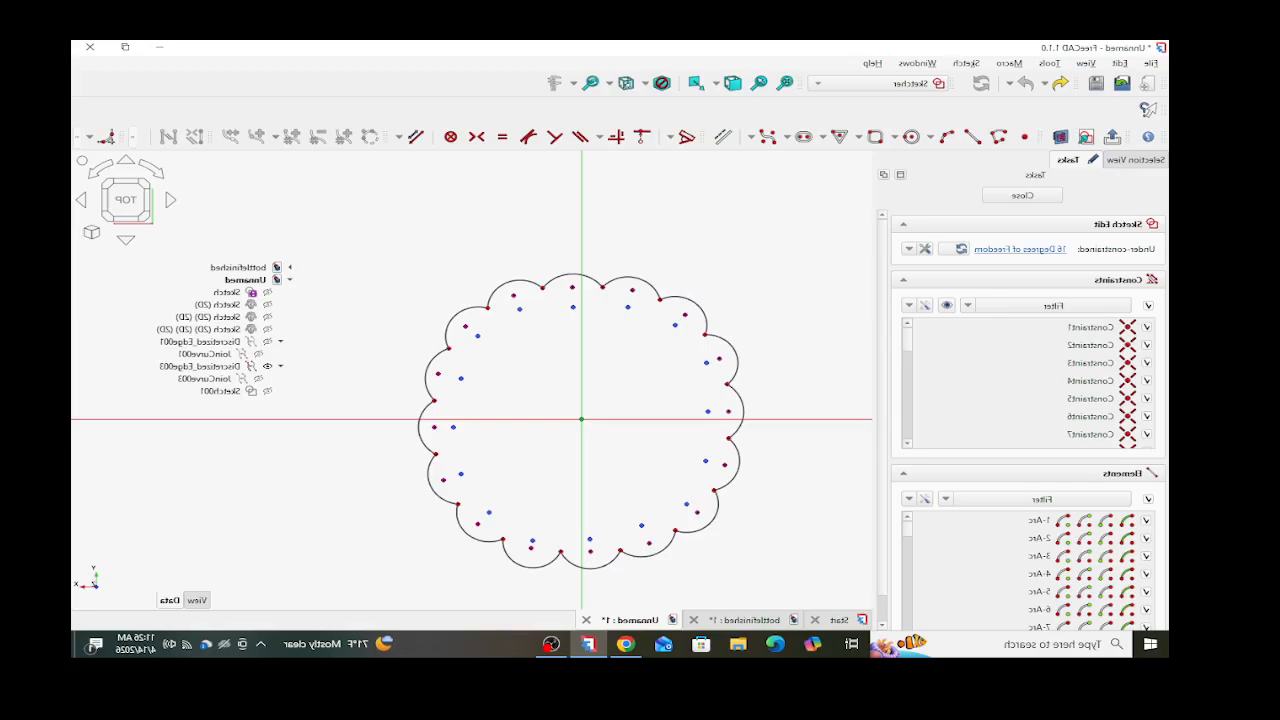
- Constrain the distance between the second arc and the projected point beneath it to 1 mm
click(632, 290)
click(631, 277)
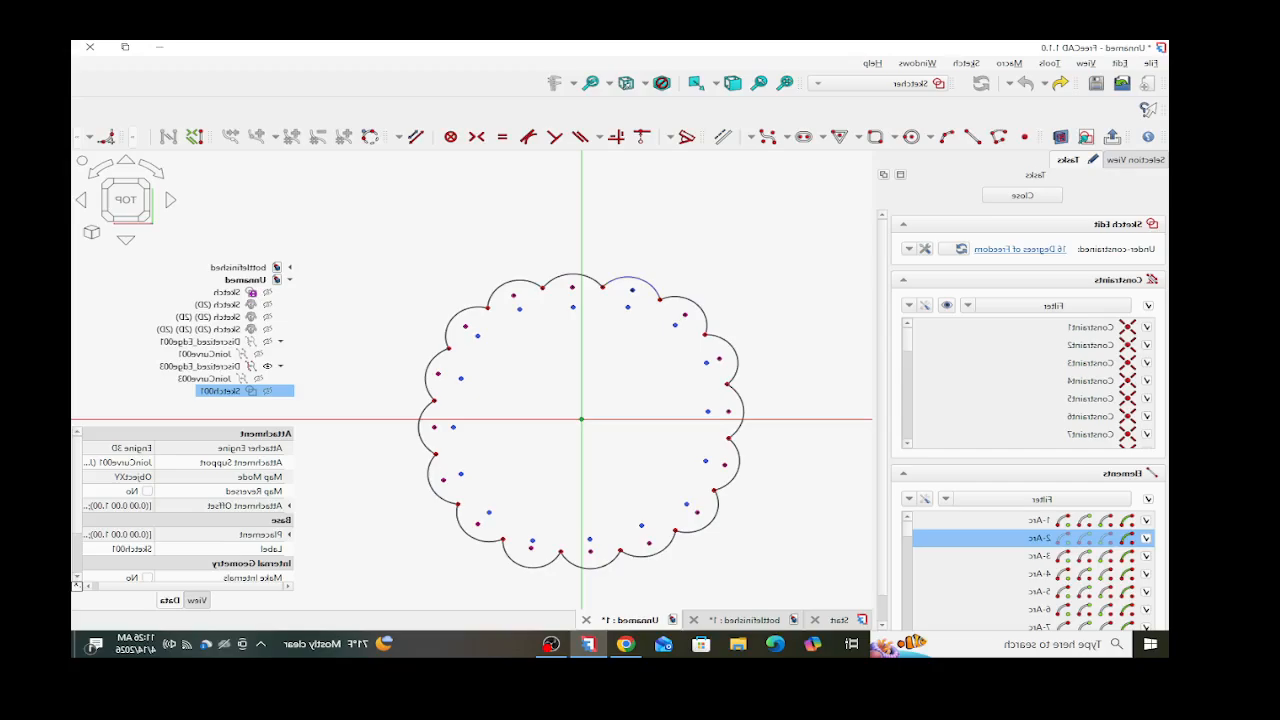
key(d)
click(613, 222)
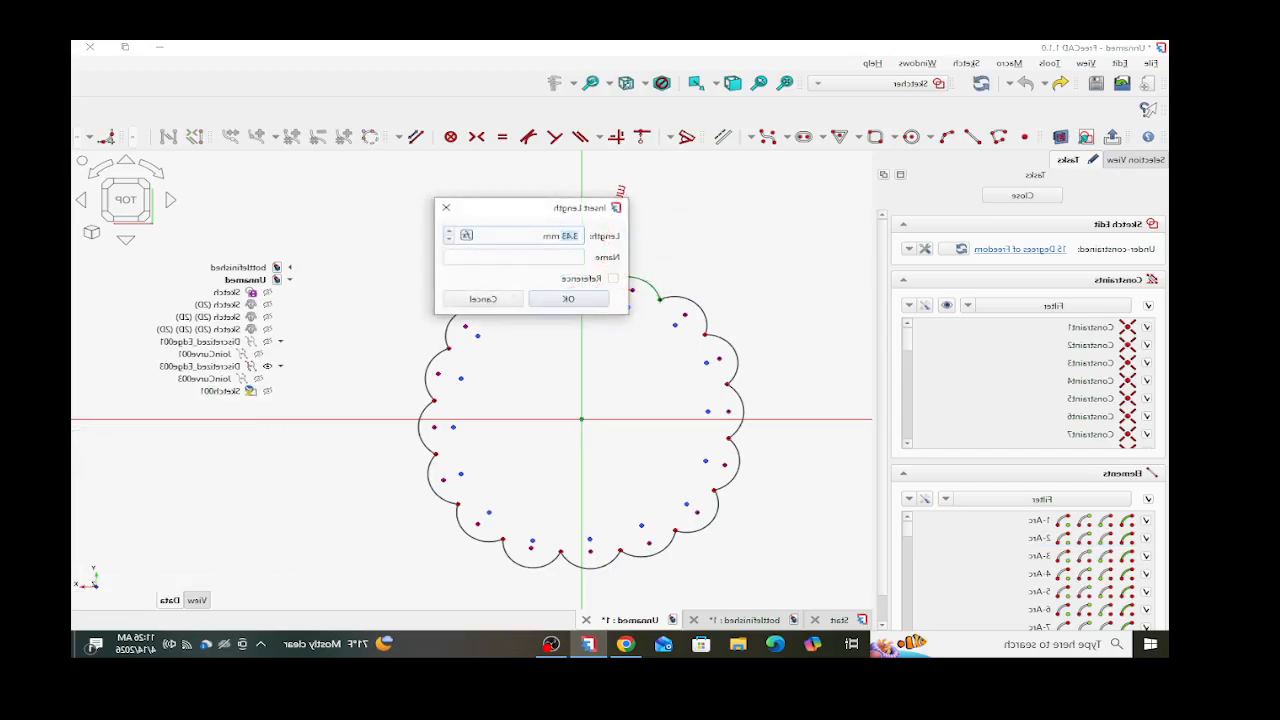
text(1)
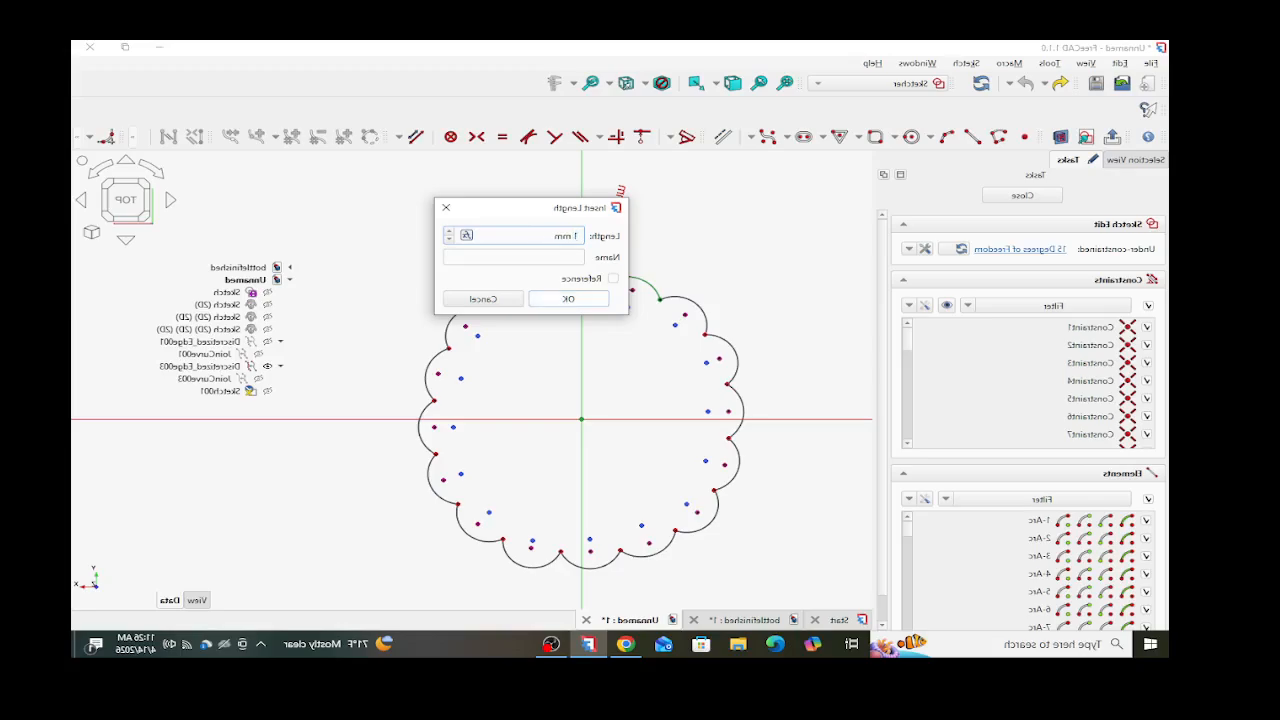
click(568, 298)
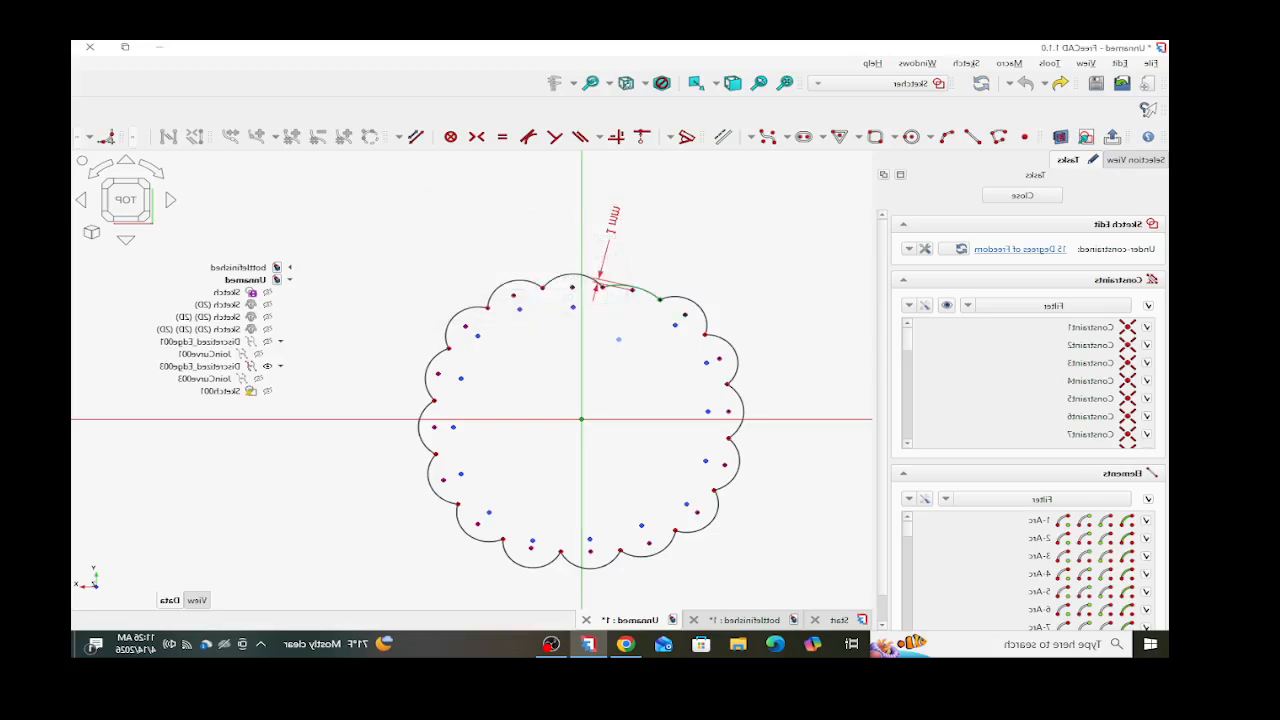
- Constrain the distance between the third arc and its skipped projected point to 1 mm
click(685, 315)
click(696, 303)
click(655, 241)
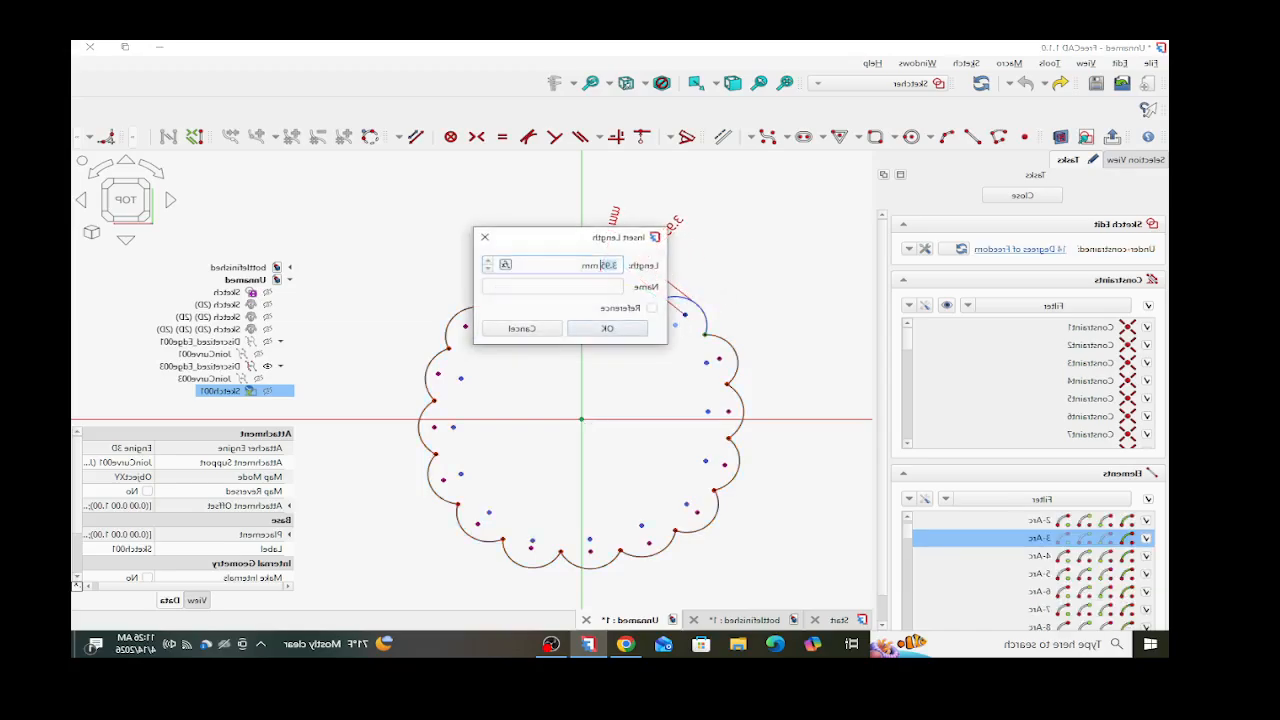
text(1)
click(607, 328)
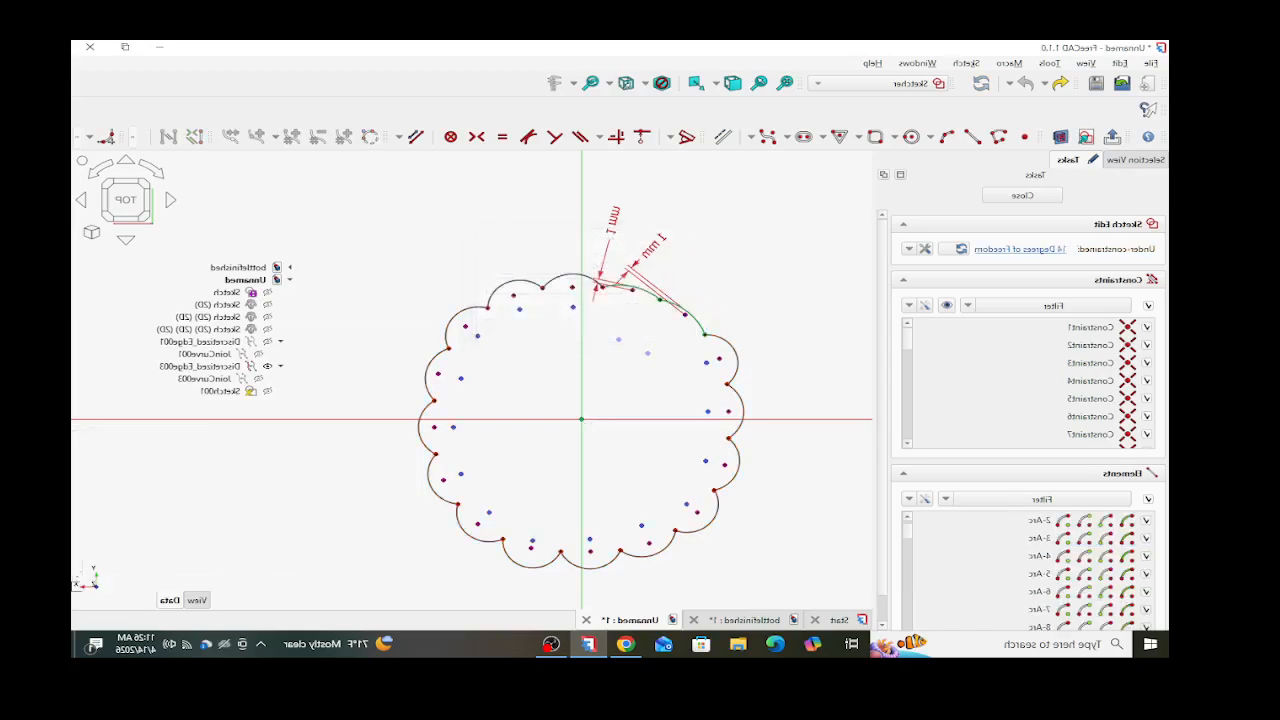
- Constrain the distance between the fourth arc and its skipped projected point to 1 mm
click(719, 358)
click(734, 349)
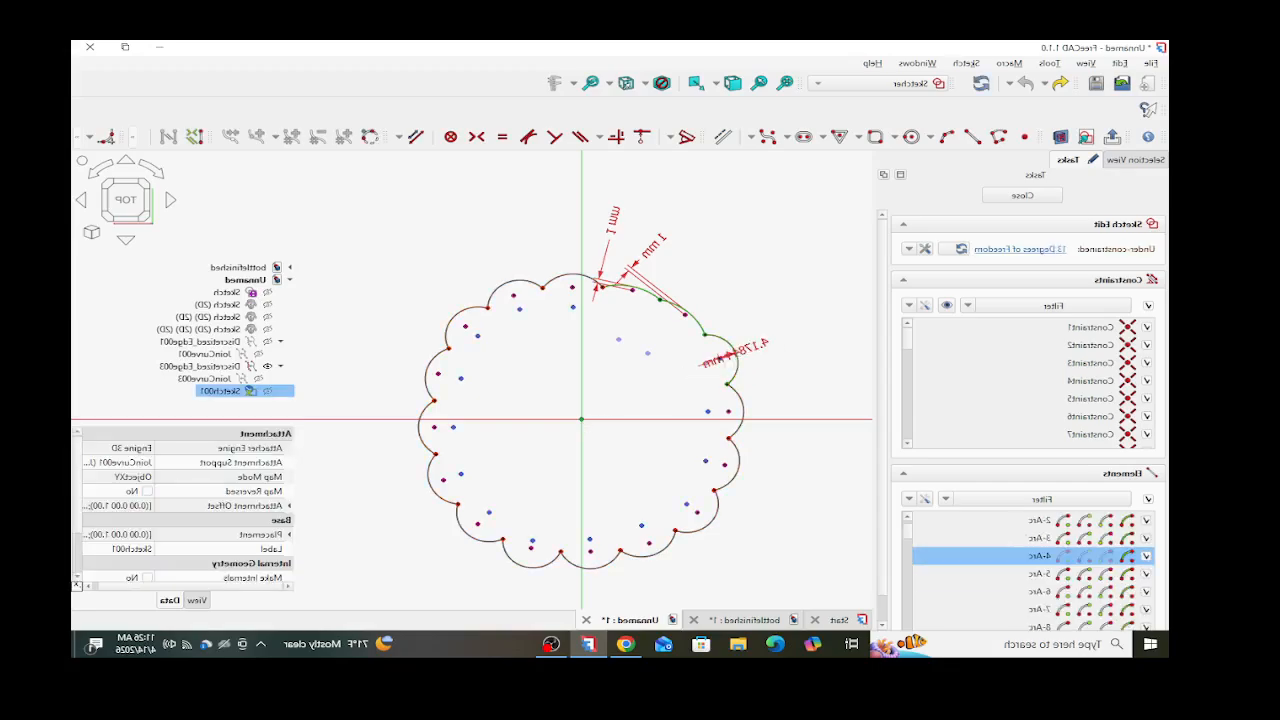
click(715, 280)
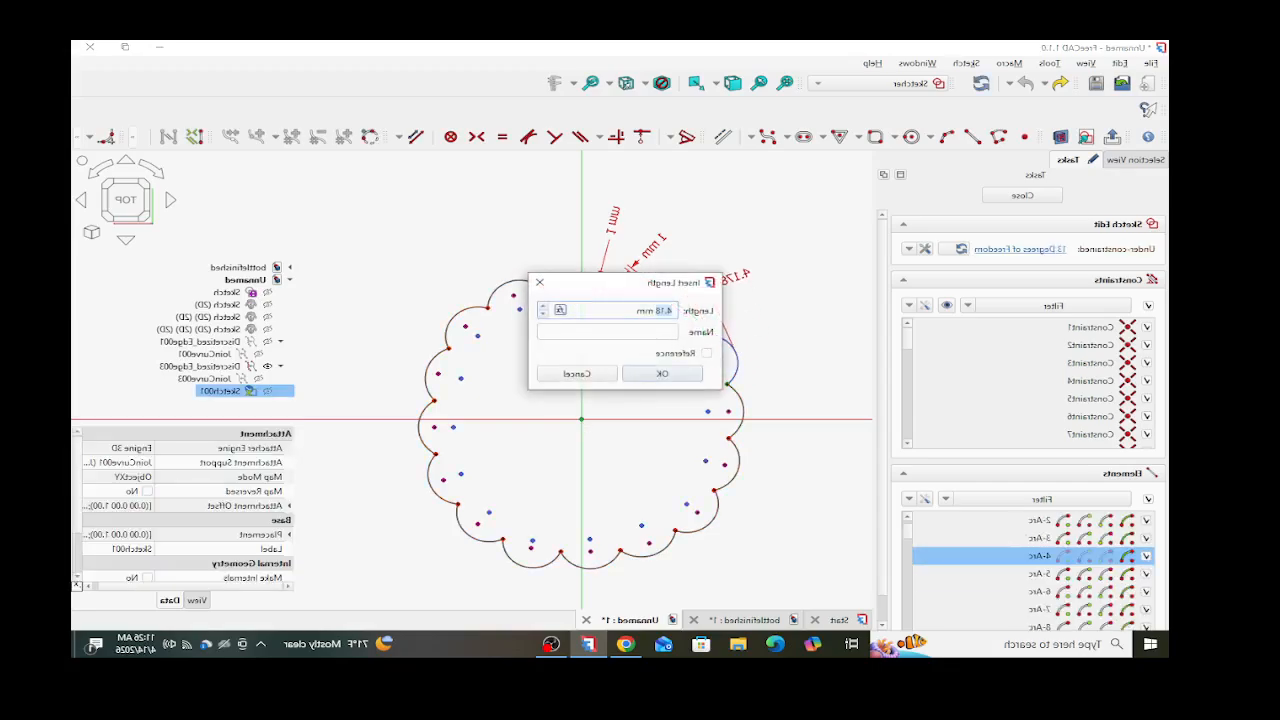
text(1)
click(662, 373)
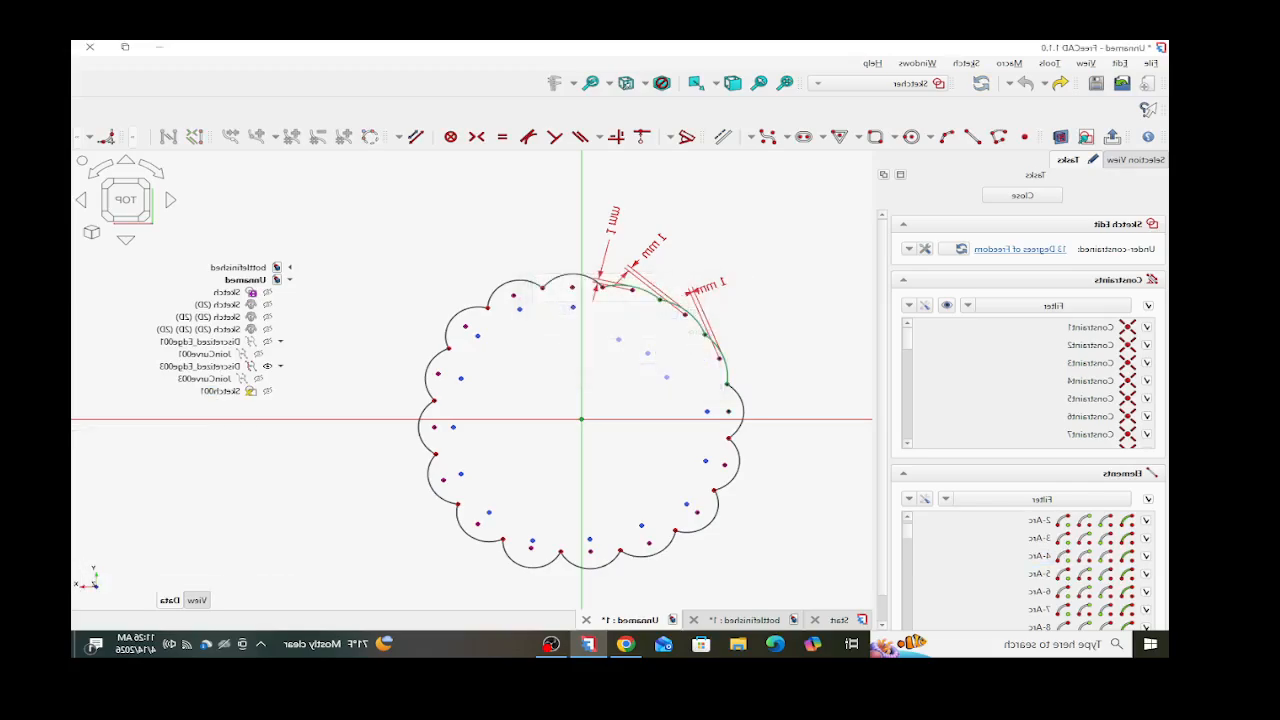
- Constrain the distance between the fifth arc, just above the horizontal axis, and its skipped projected point to 1 mm
click(728, 411)
click(743, 411)
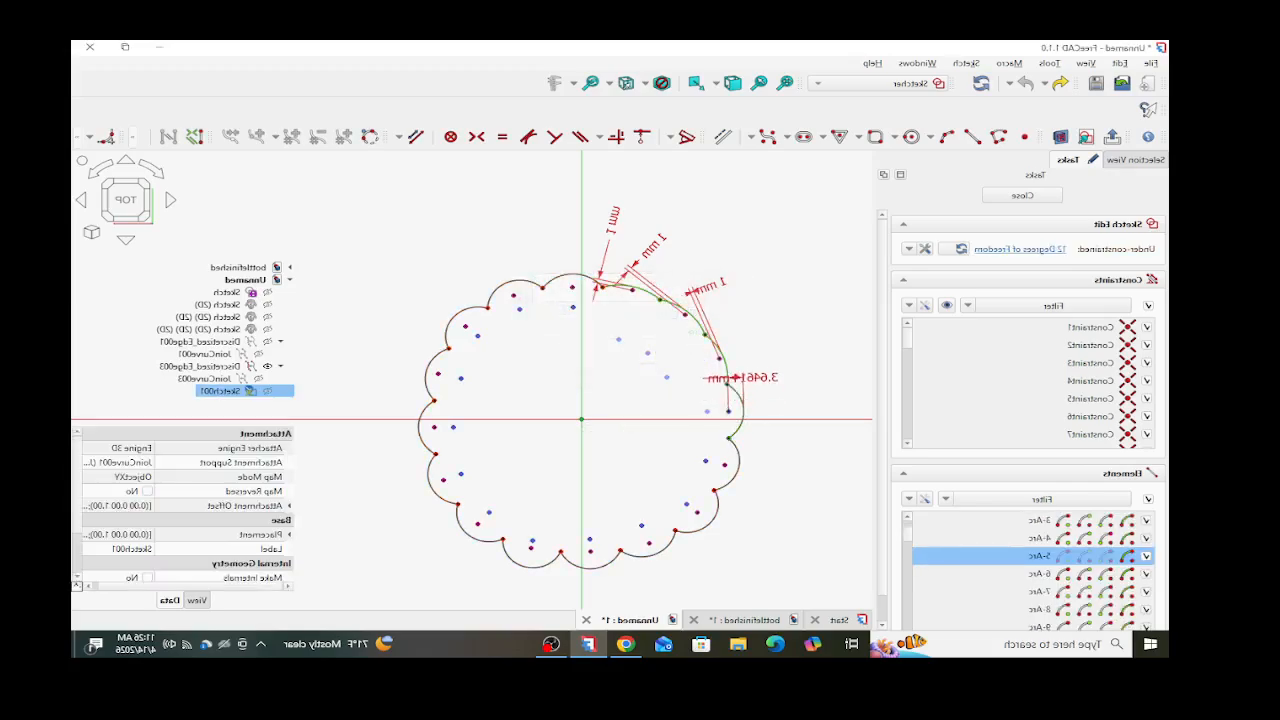
click(757, 350)
text(1)
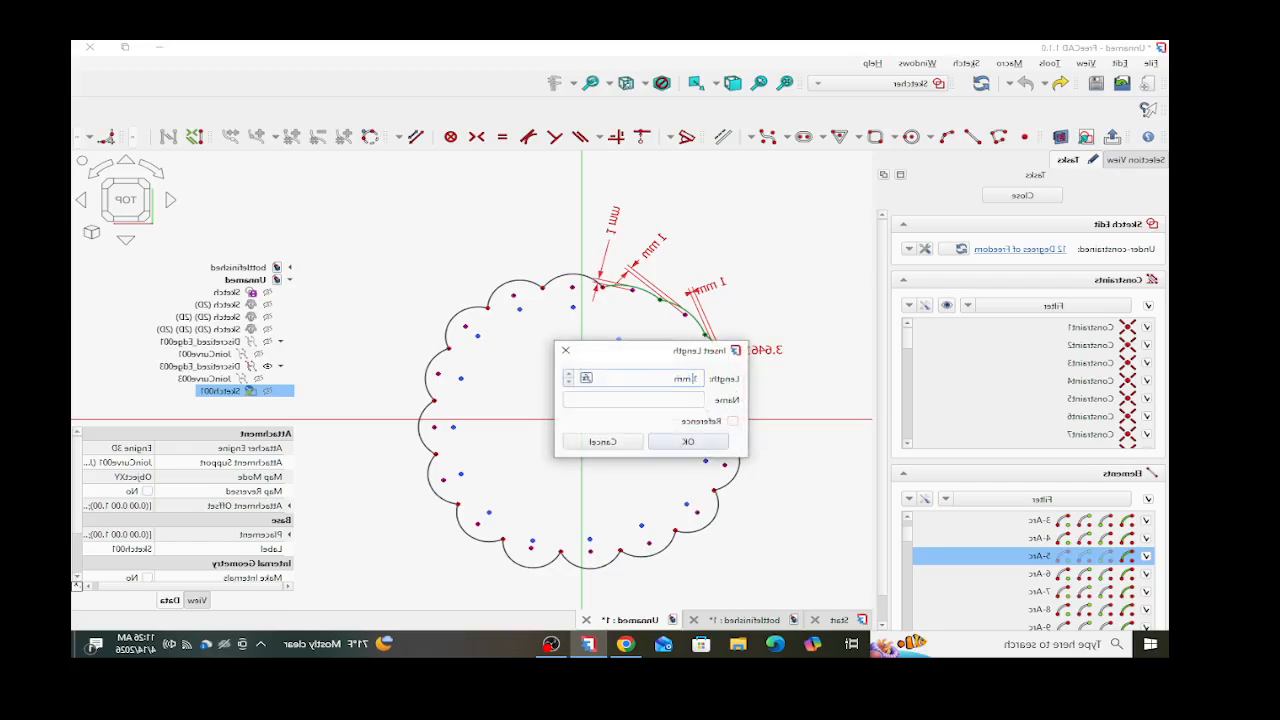
key(Return)
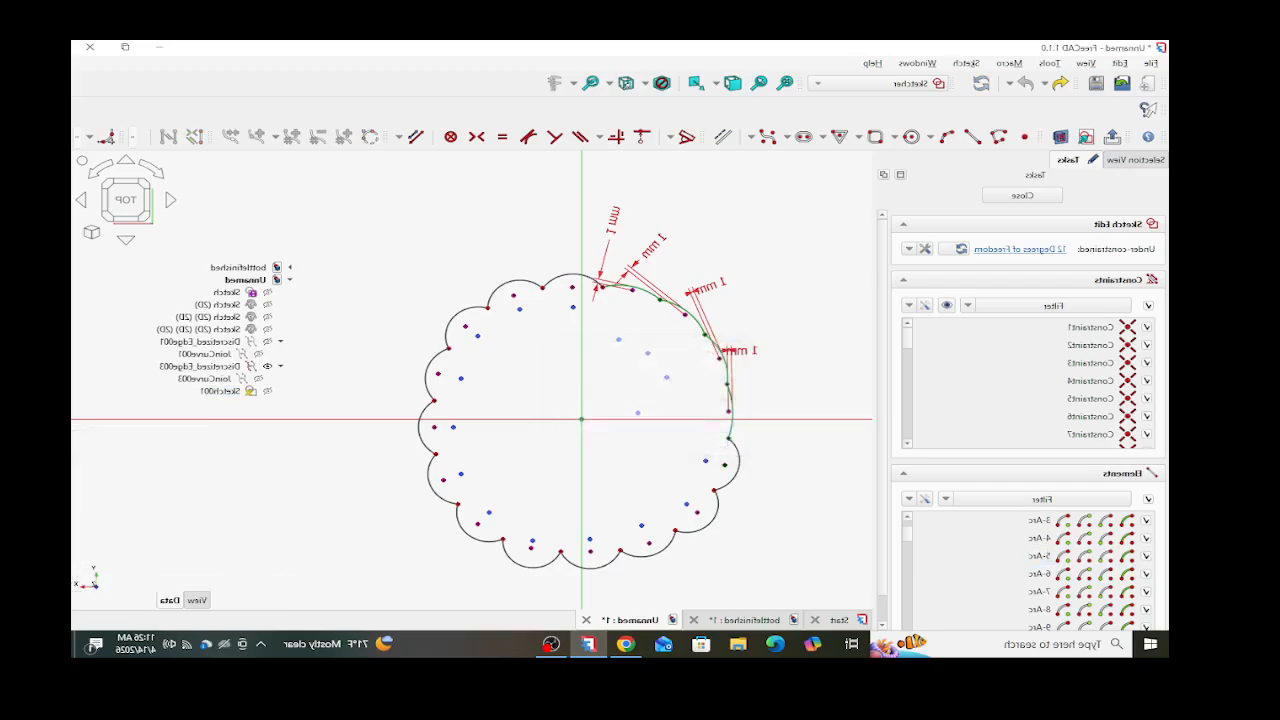
- Constrain the distance between the sixth arc, just below the horizontal axis, and its skipped projected point to 1 mm
click(725, 465)
click(739, 465)
click(771, 378)
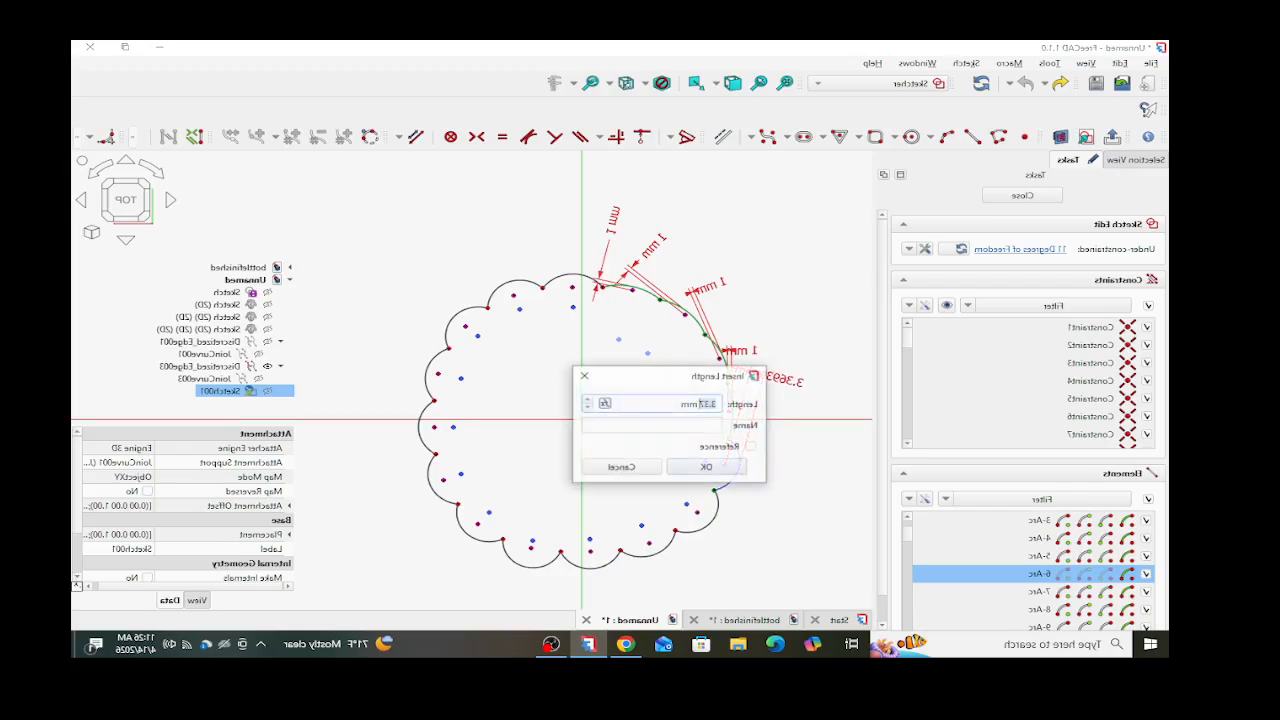
text(1)
key(Return)
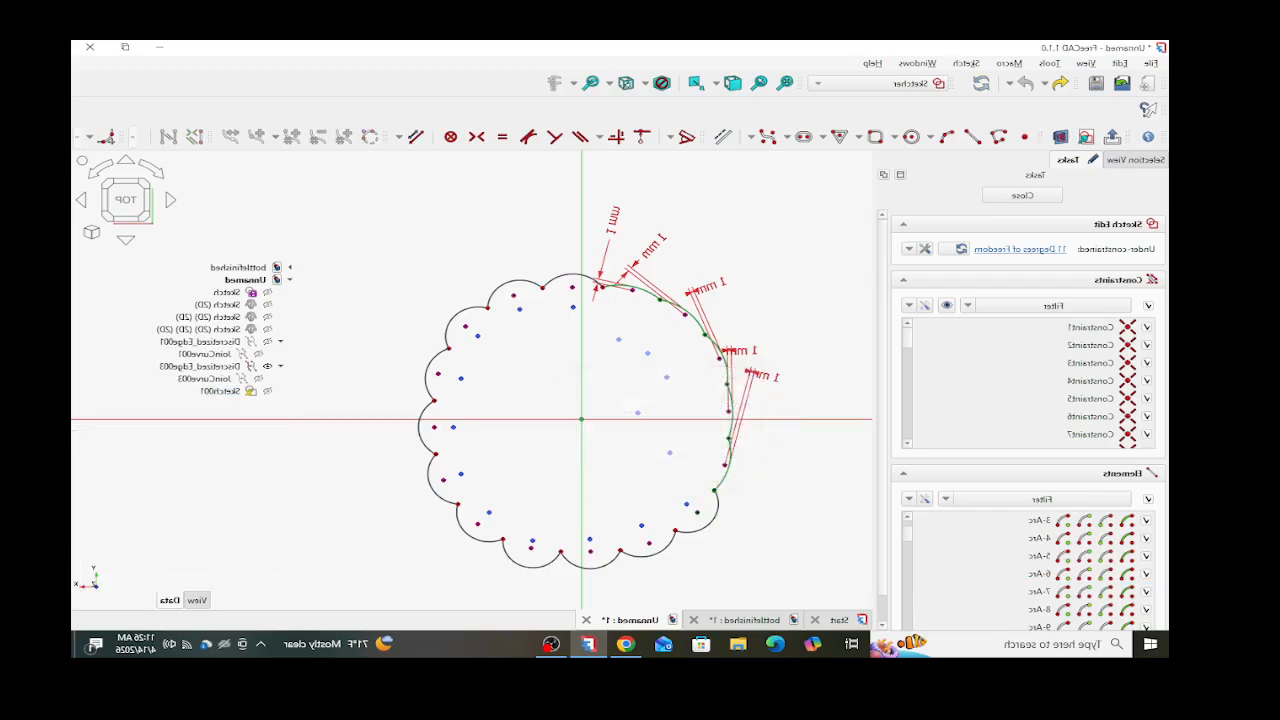
- Constrain the distance between the seventh arc and its skipped projected point to 1 mm
click(697, 512)
click(711, 518)
click(771, 453)
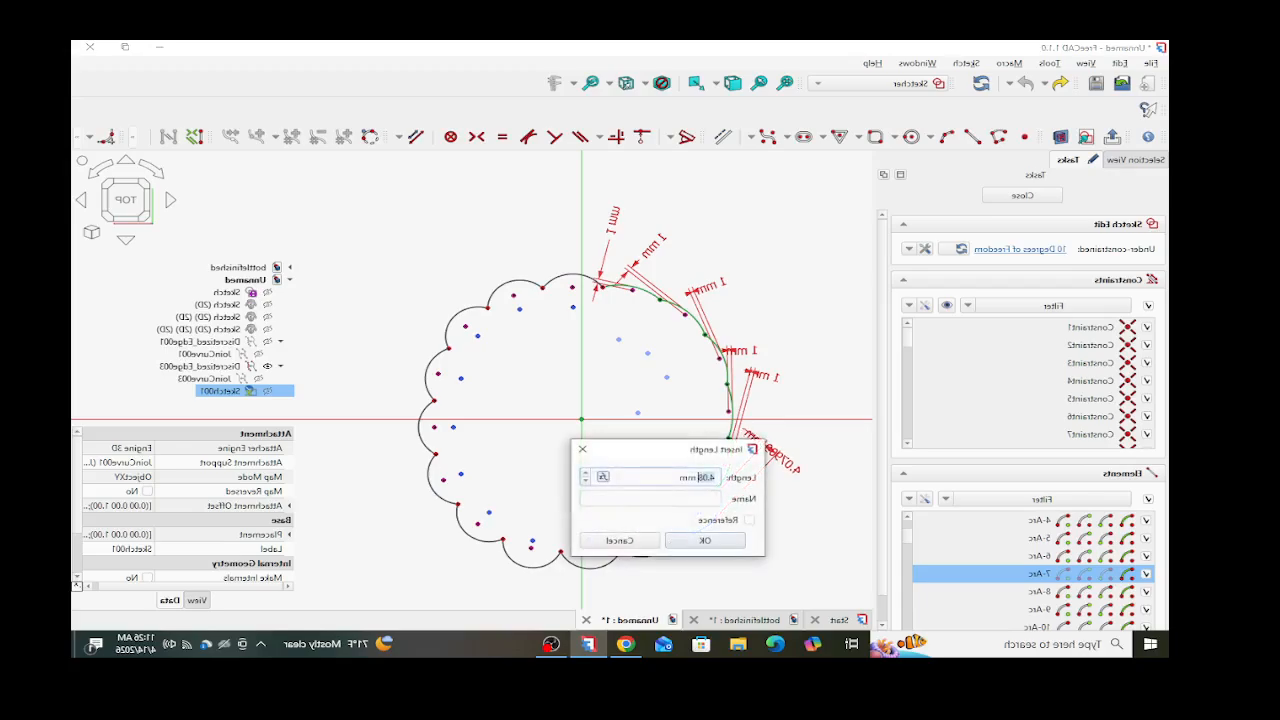
text(1)
click(705, 540)
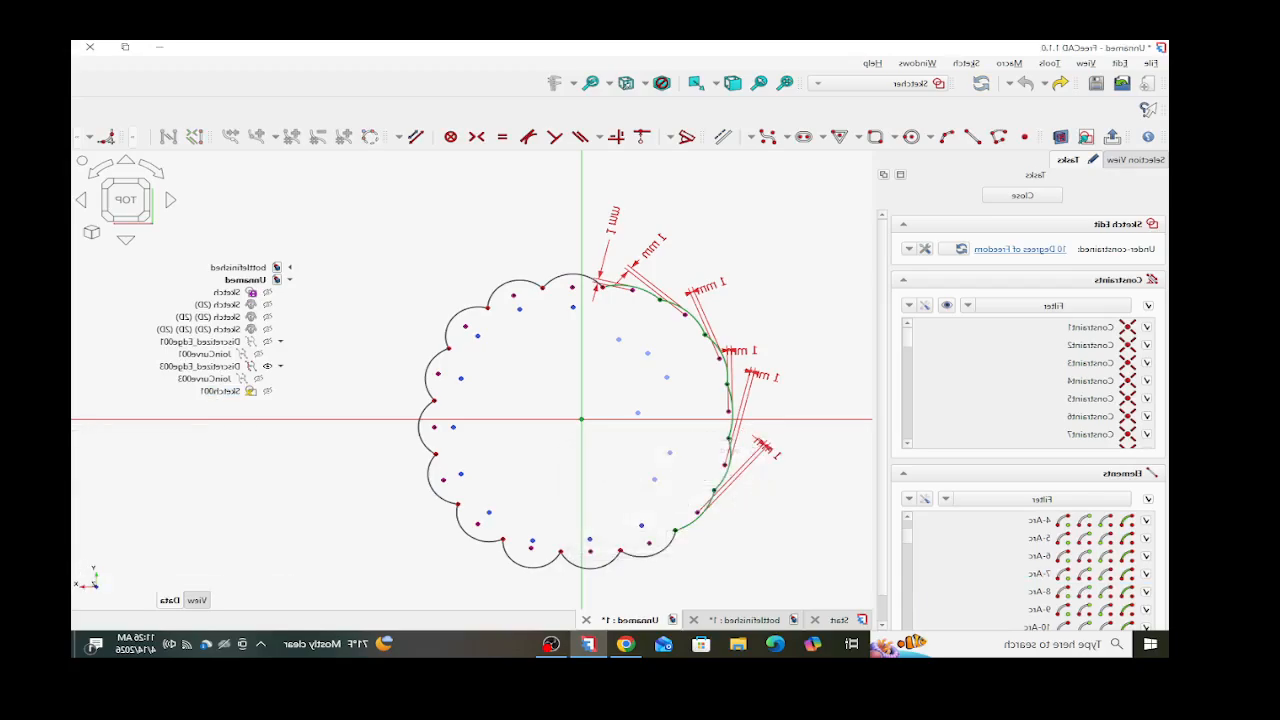
- Constrain the distance between the eighth arc and its skipped projected point to 1 mm
click(649, 543)
click(655, 555)
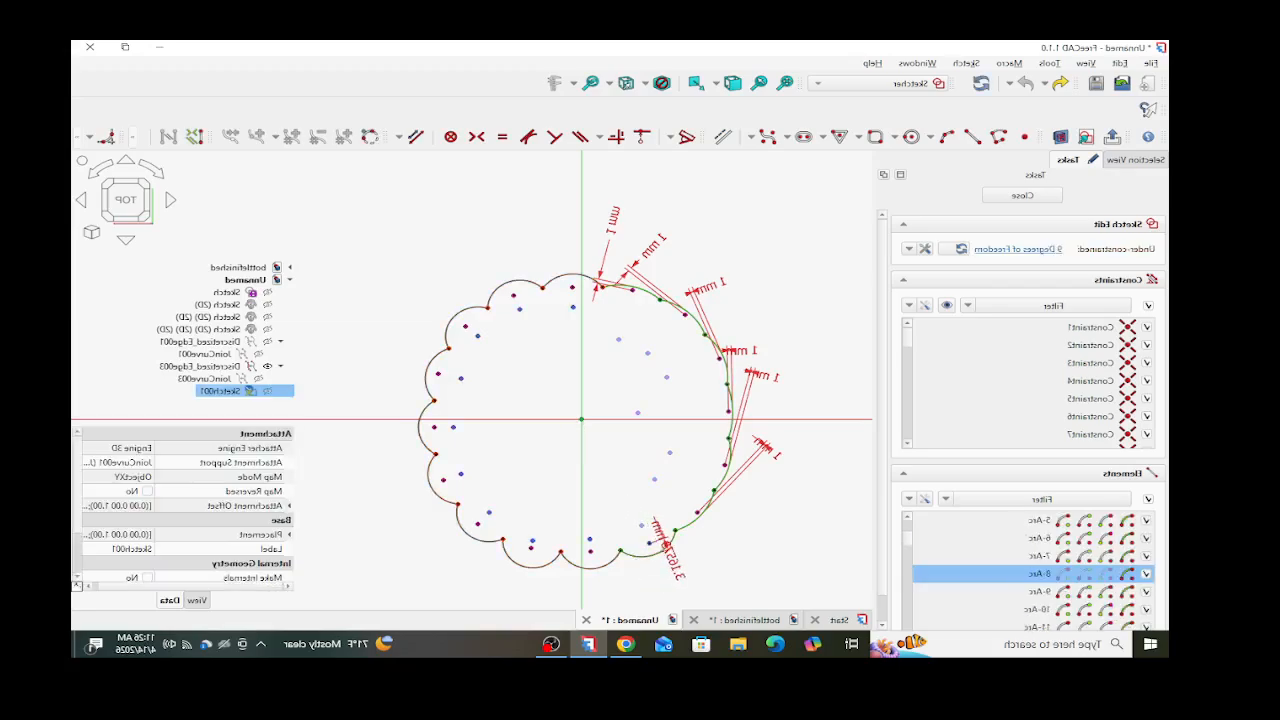
click(755, 514)
text(1)
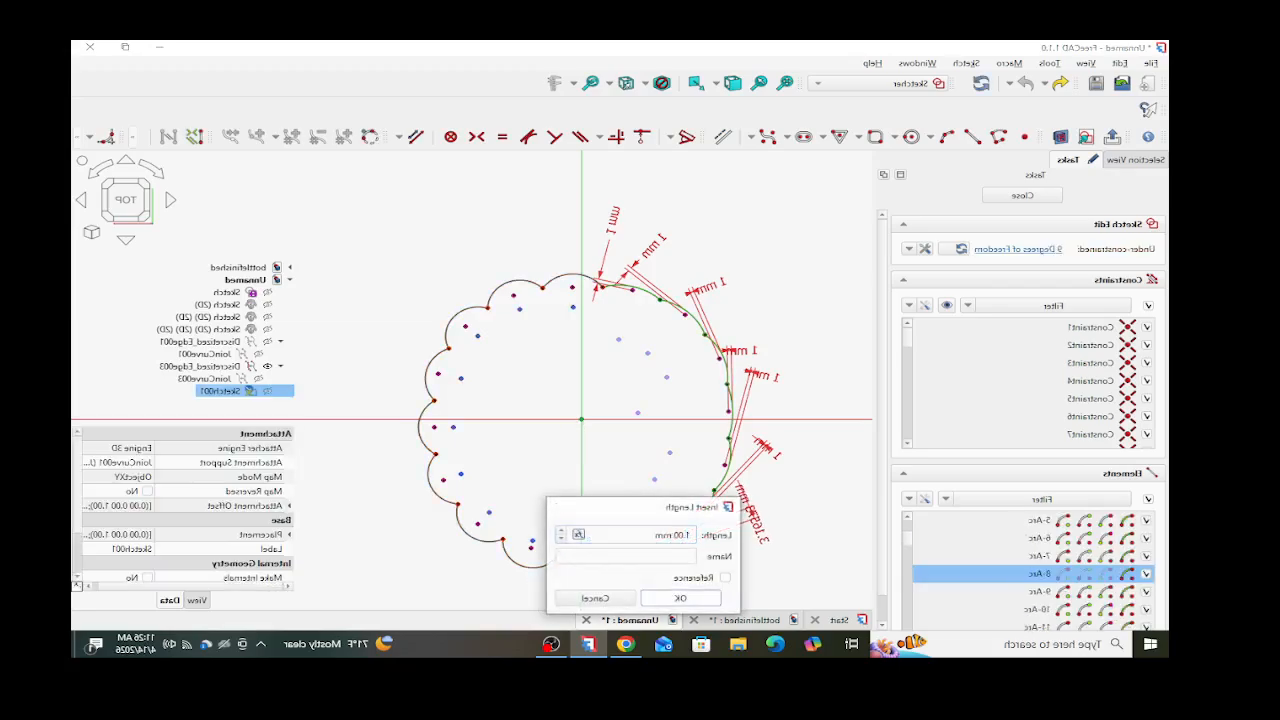
click(680, 597)
- Constrain the distance between the ninth arc, at the bottom of the ring, and its skipped projected point to 1 mm
click(590, 551)
click(604, 566)
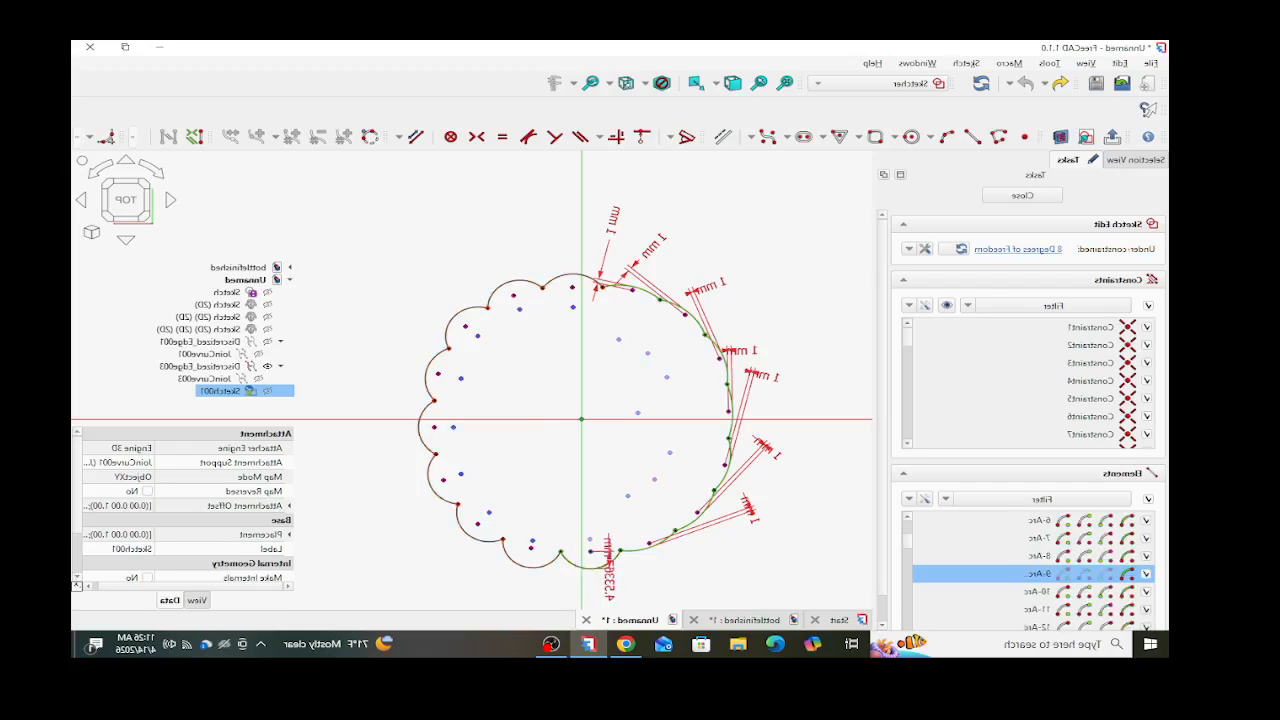
click(710, 560)
text(1)
click(637, 607)
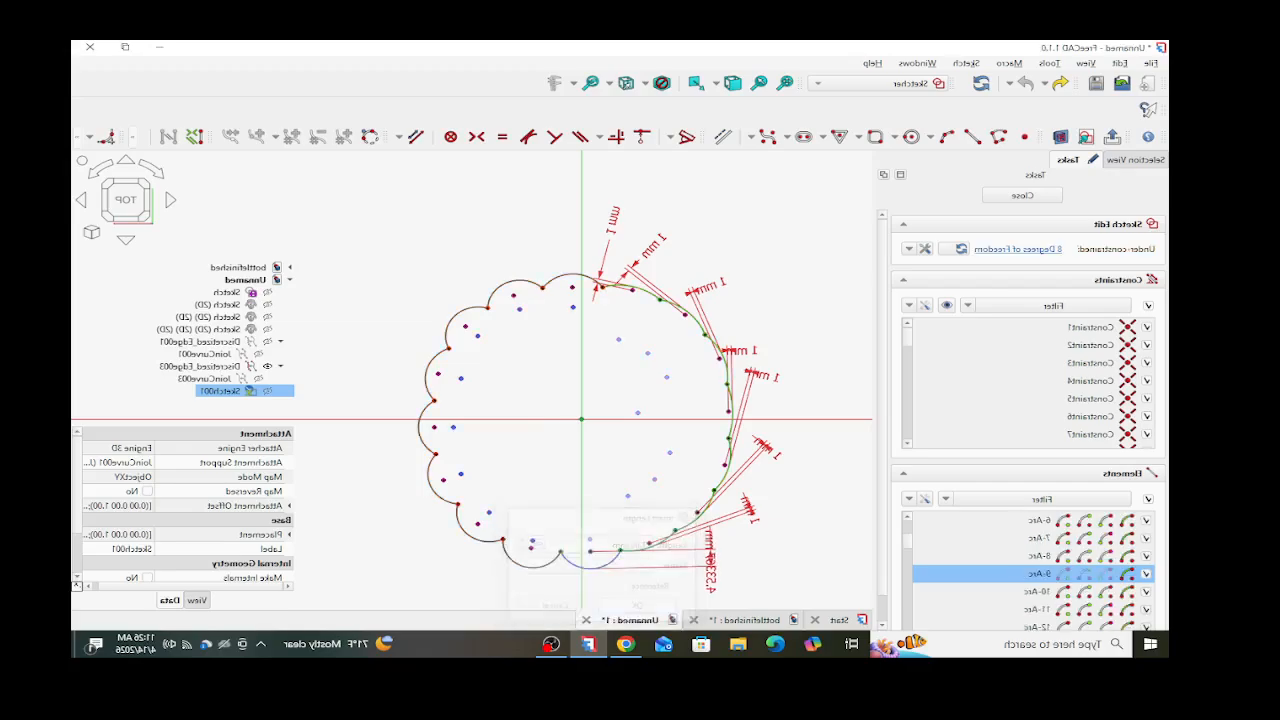
- Constrain the distance between the tenth arc and its skipped projected point to 1 mm
click(531, 548)
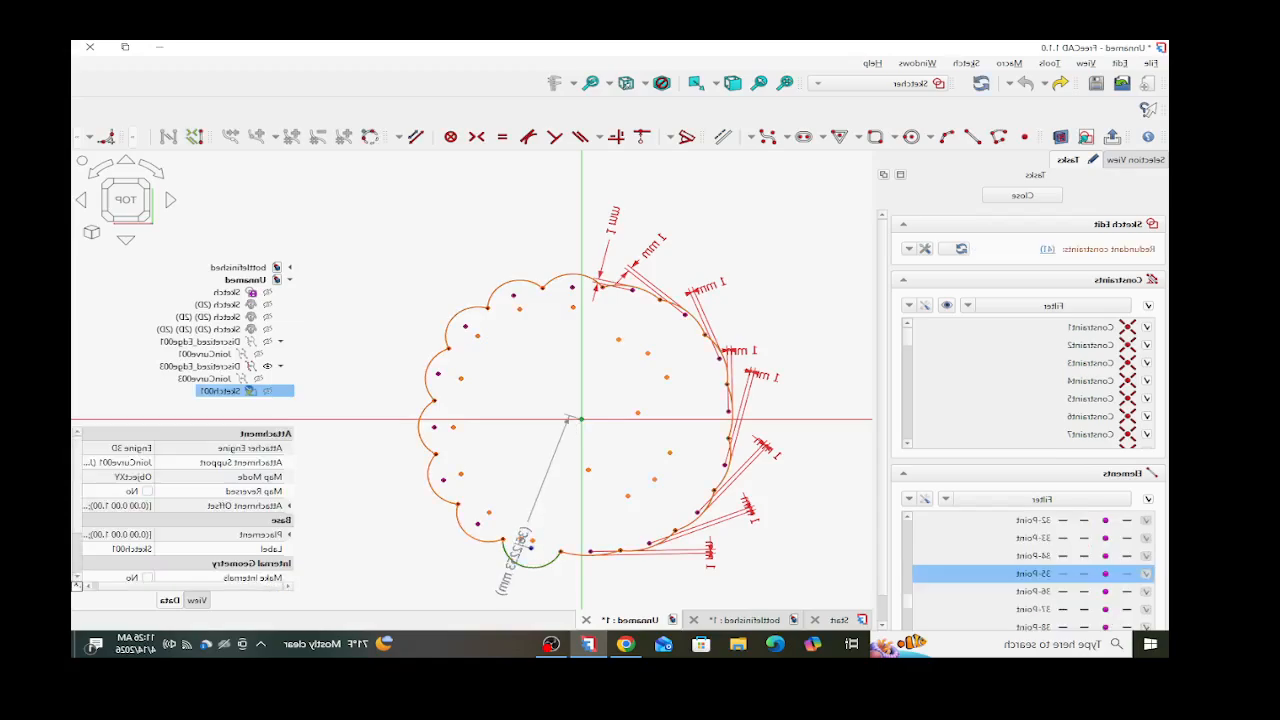
click(546, 564)
click(671, 575)
text(1)
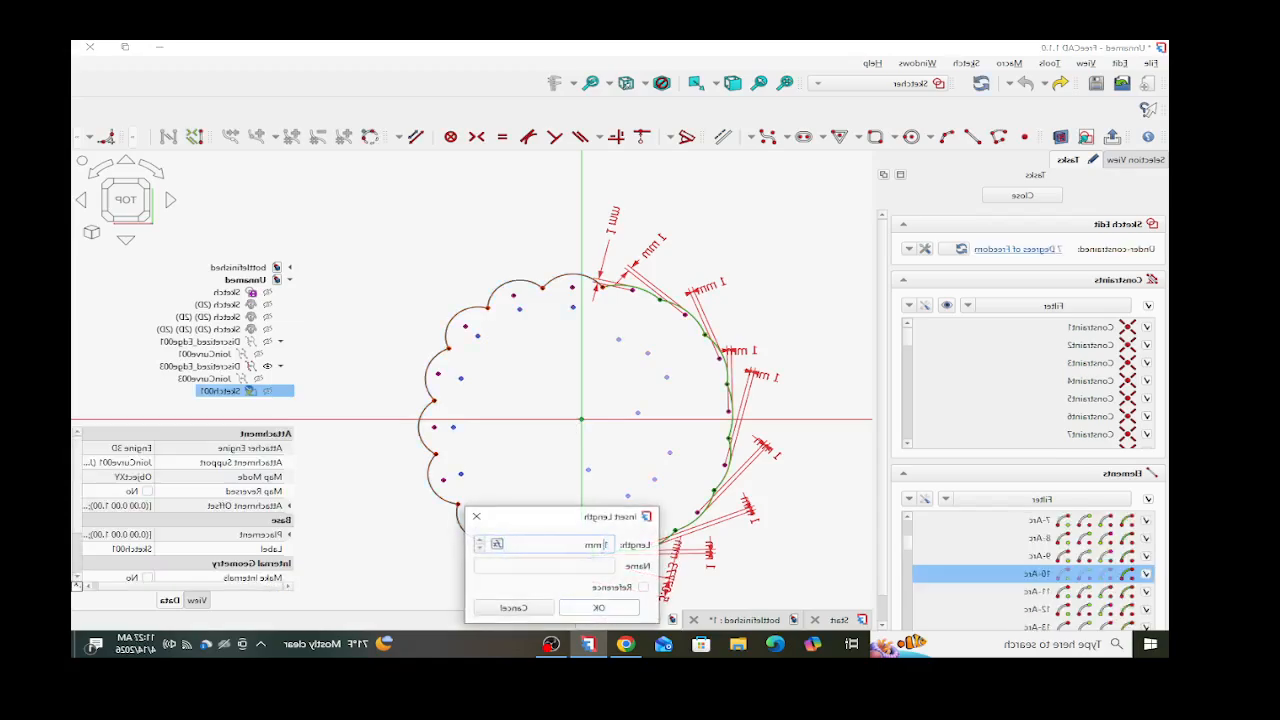
click(598, 607)
- Constrain the distance between the eleventh arc and its skipped projected point to 1 mm
click(478, 524)
click(469, 533)
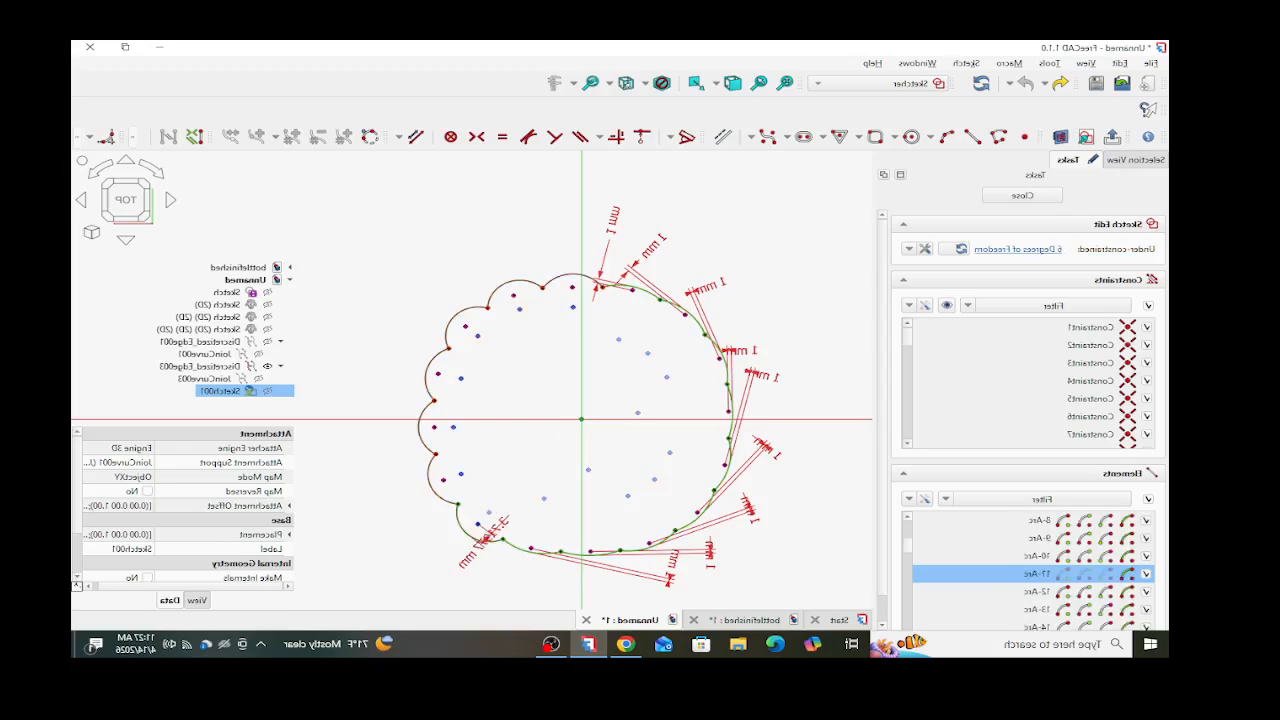
click(563, 580)
text(1)
click(486, 607)
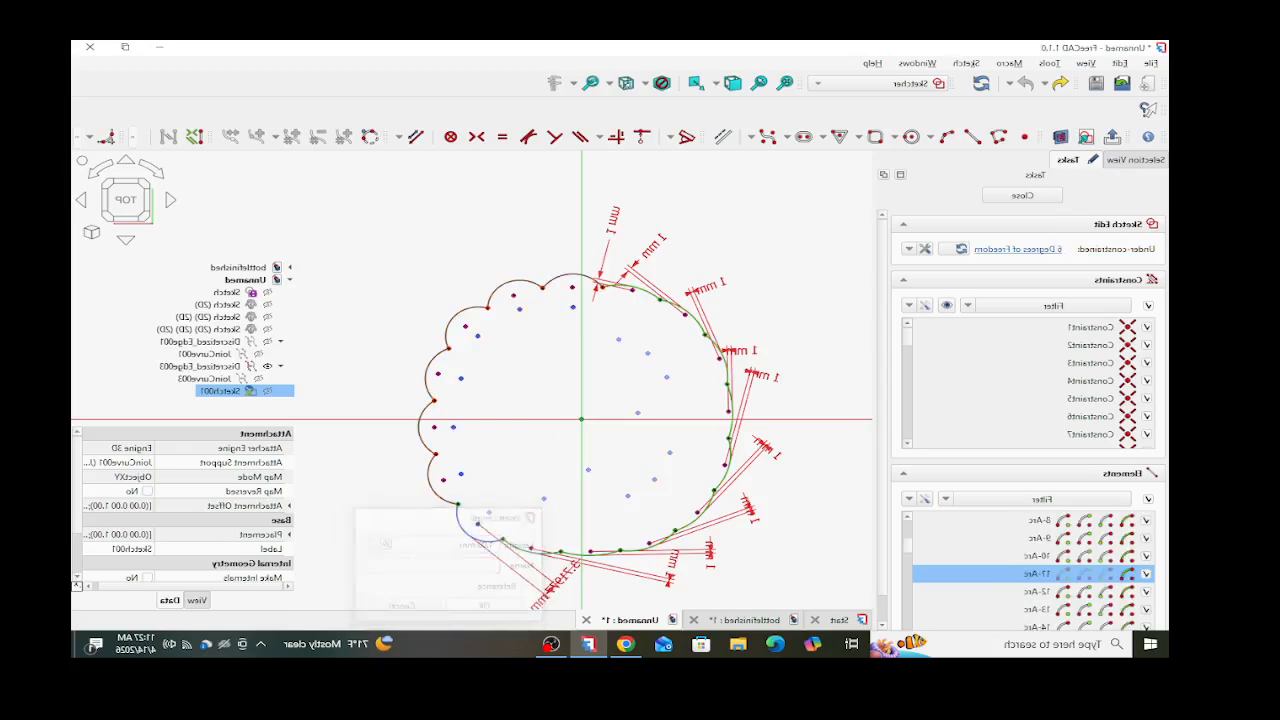
- Add a distance constraint between the twelfth arc and its skipped projected point and set its length to 1 mm
click(443, 480)
click(432, 489)
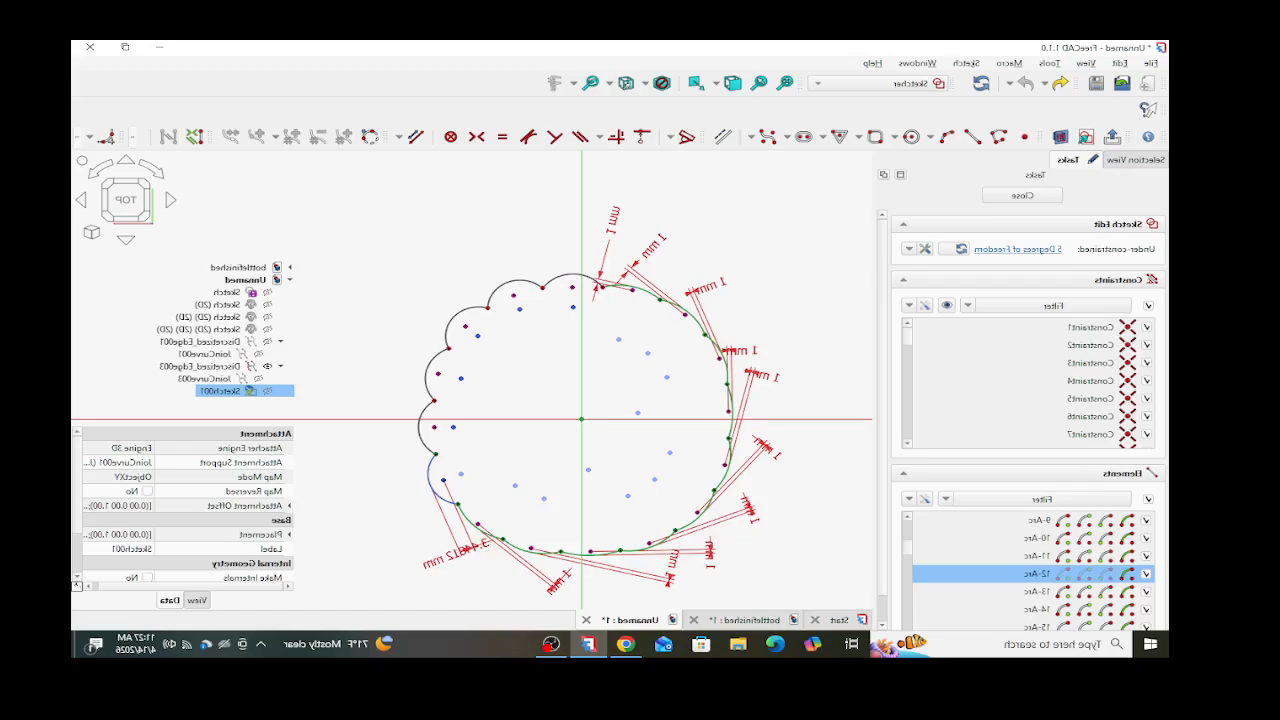
click(468, 561)
text(1)
click(446, 587)
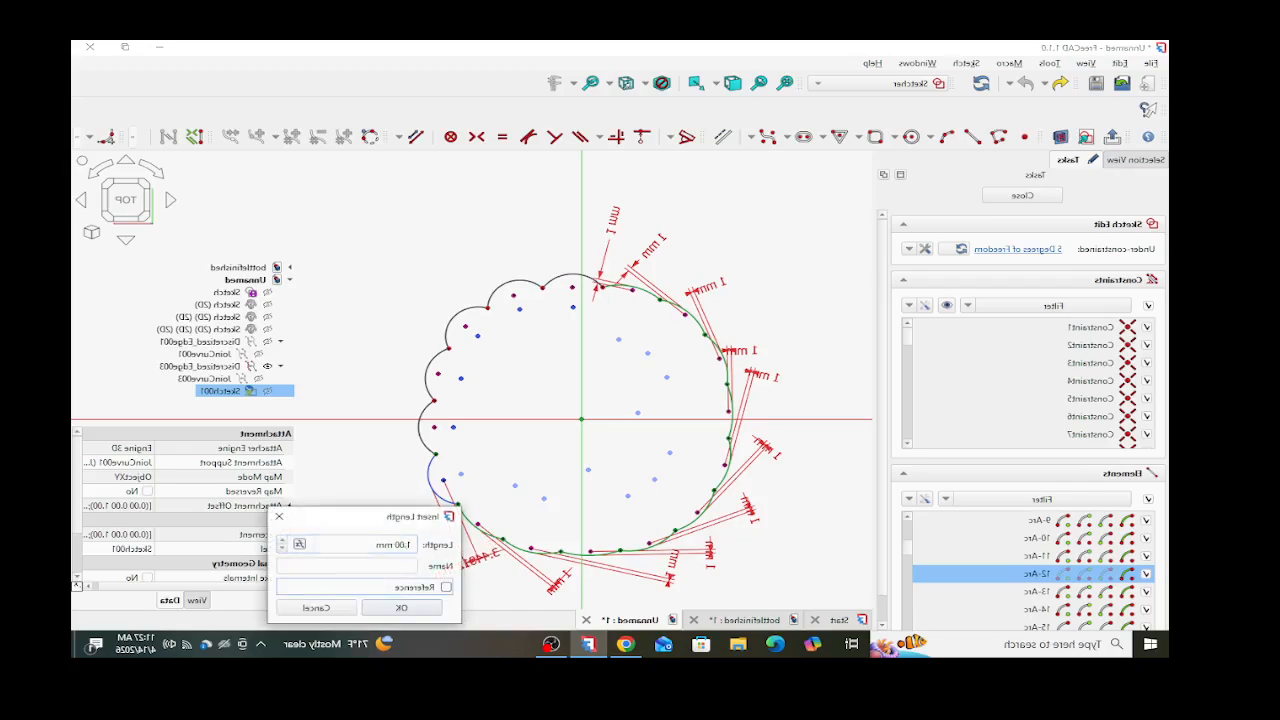
click(446, 587)
click(401, 607)
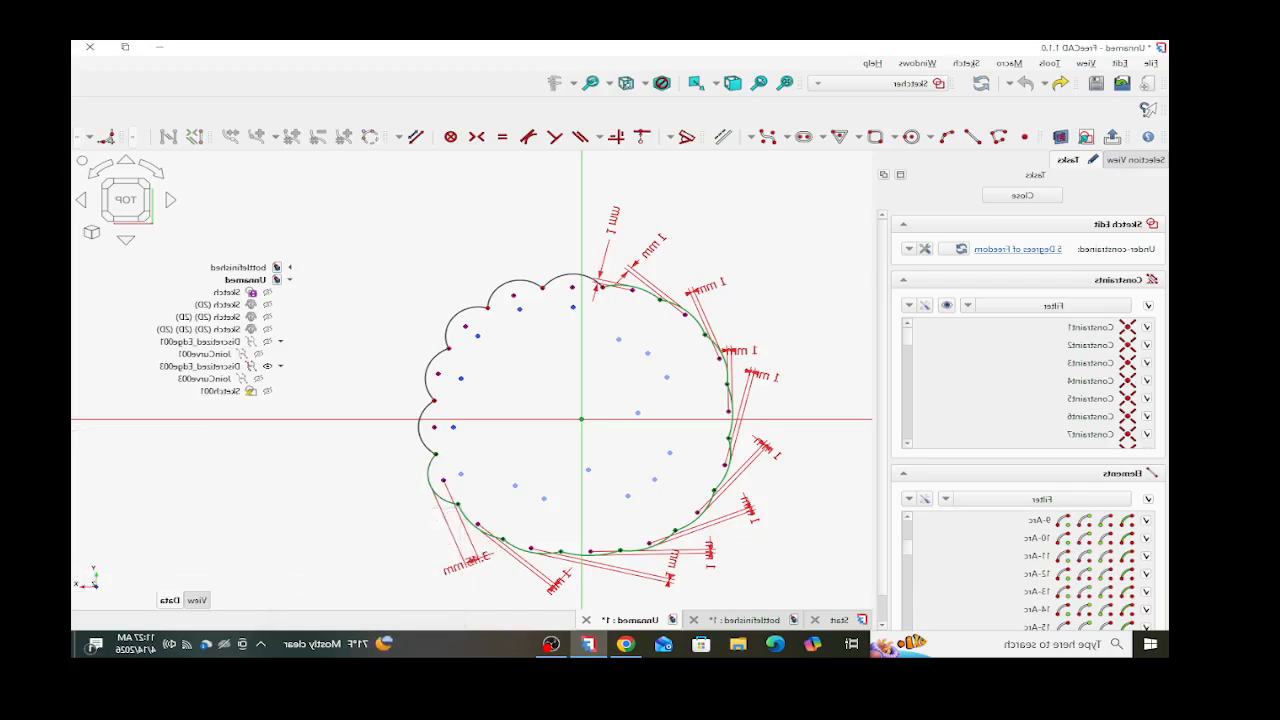
right_click(470, 565)
click(446, 573)
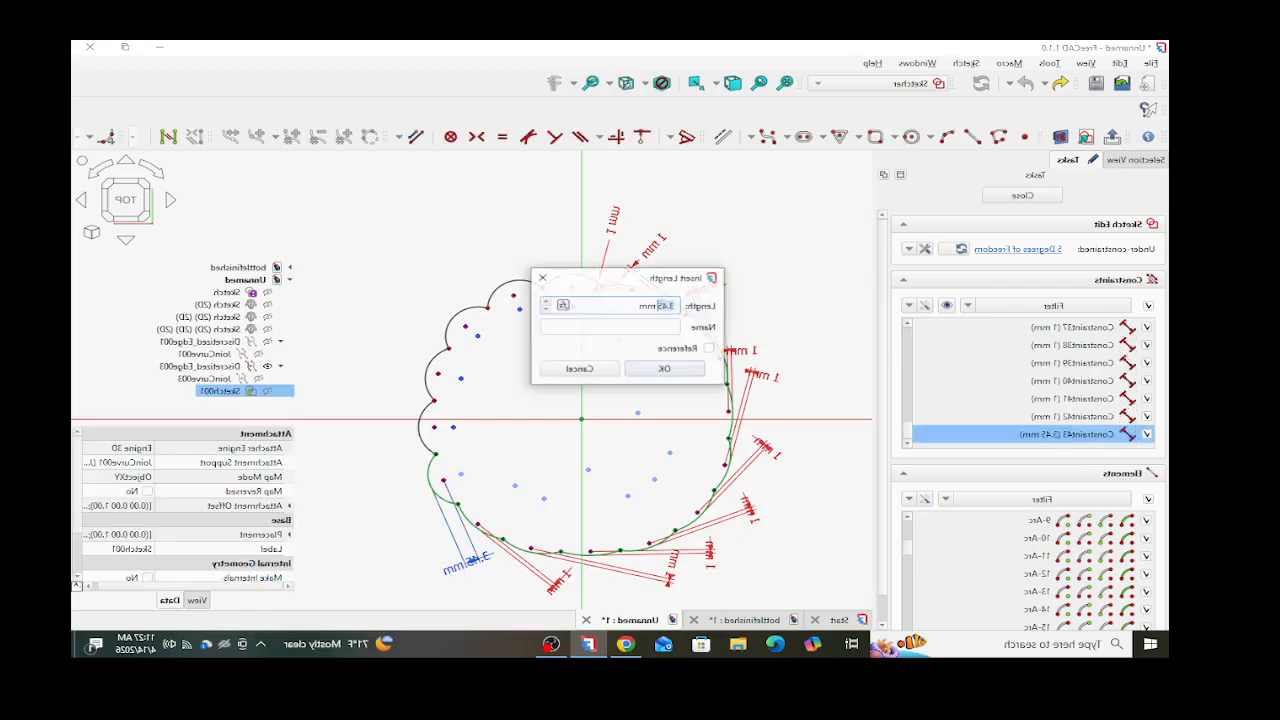
text(1)
key(Return)
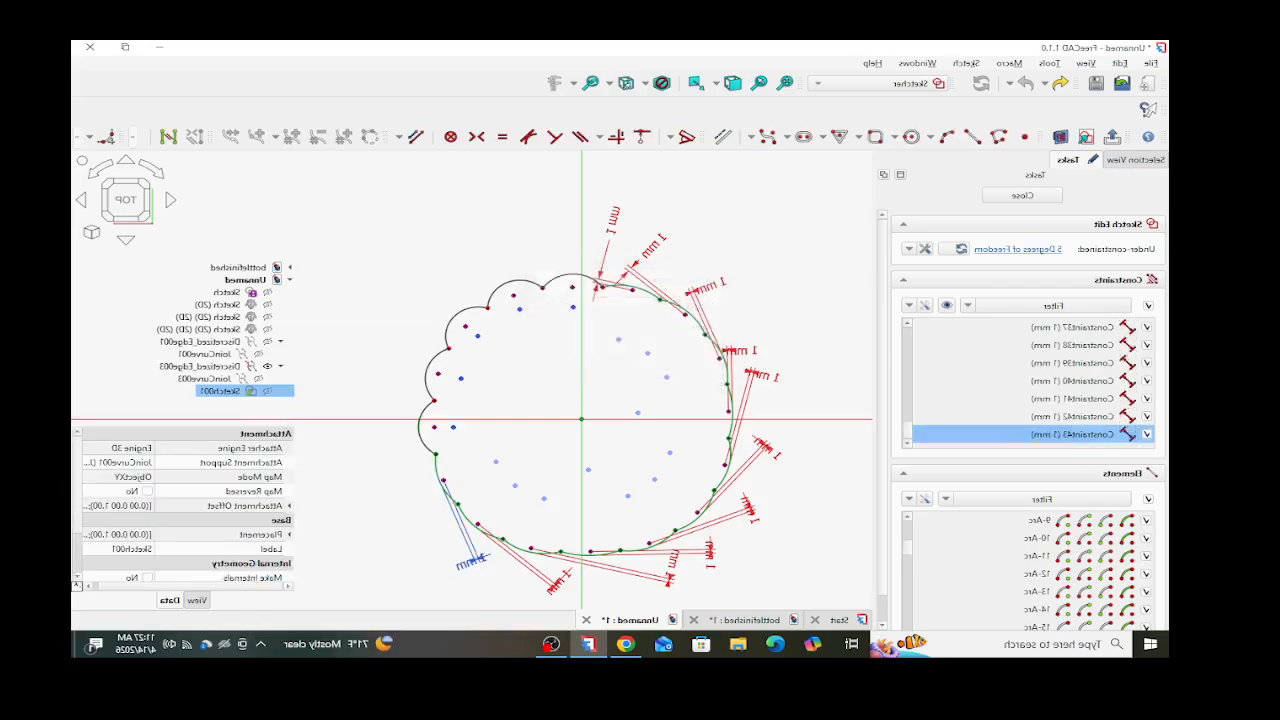
- Constrain the distance between the thirteenth arc, crossing the horizontal axis, and its skipped projected point to 1 mm
click(434, 427)
click(419, 427)
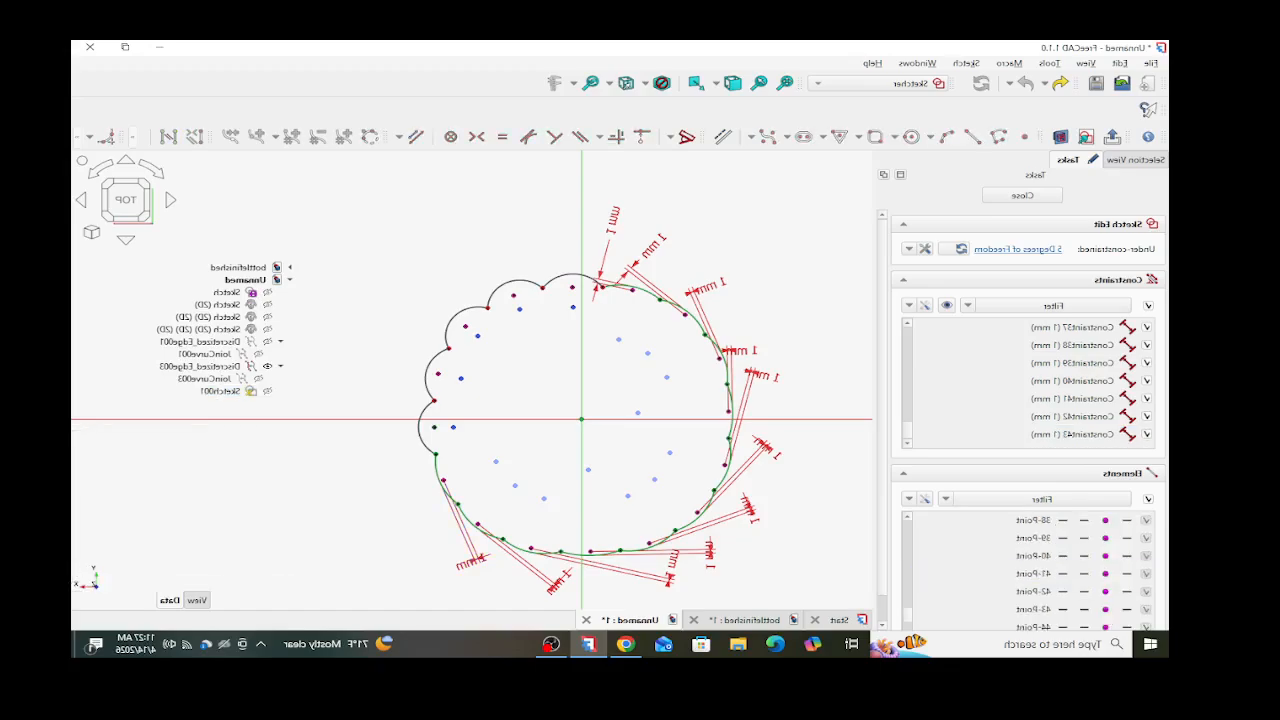
click(434, 427)
click(419, 427)
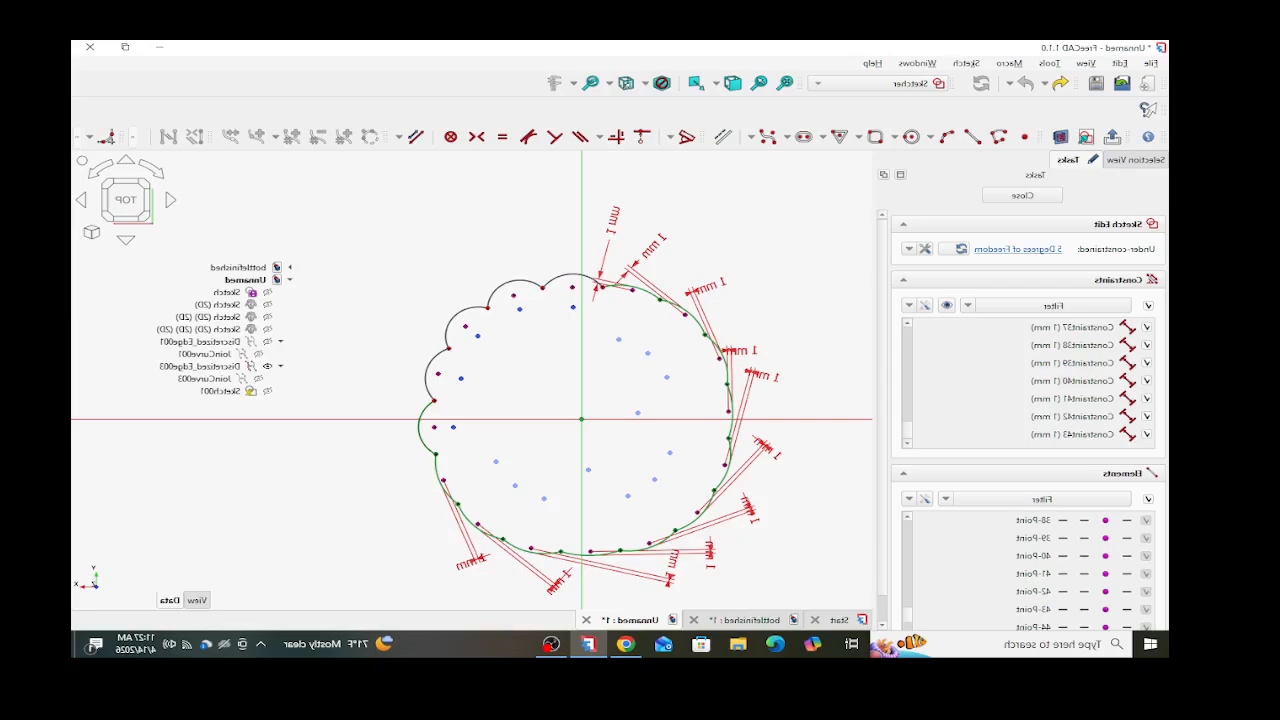
click(419, 427)
click(434, 427)
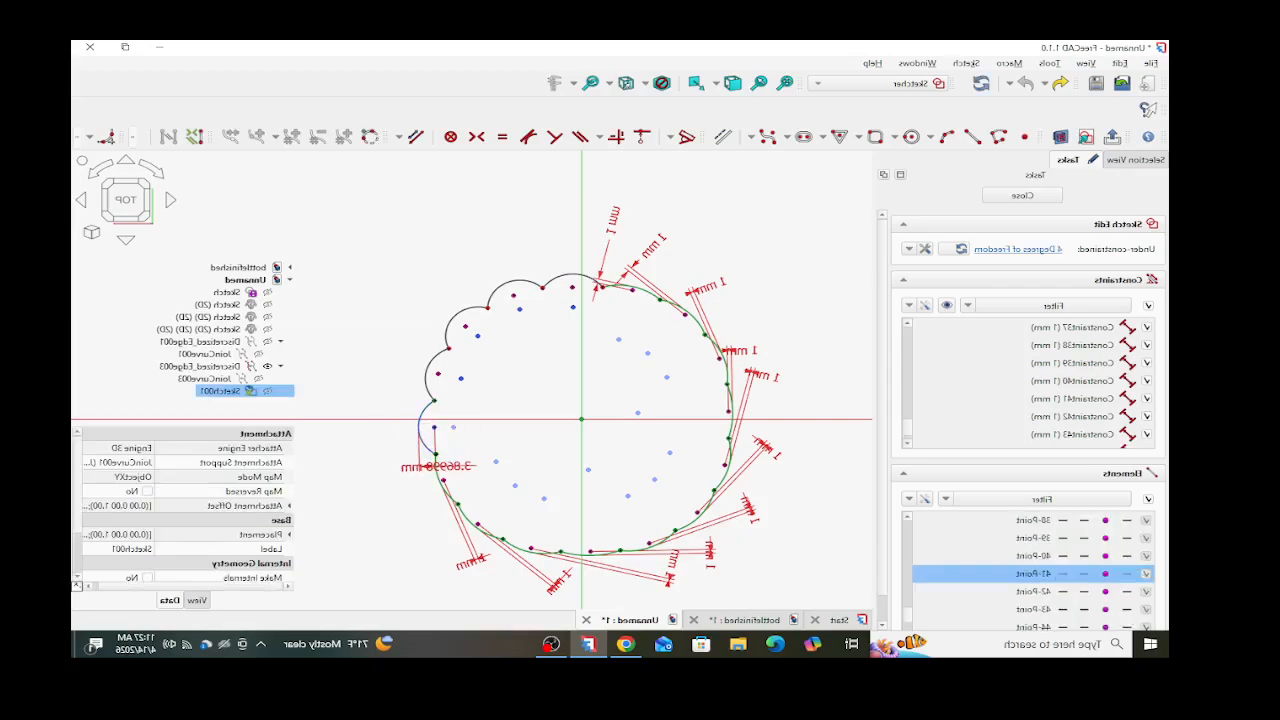
click(430, 514)
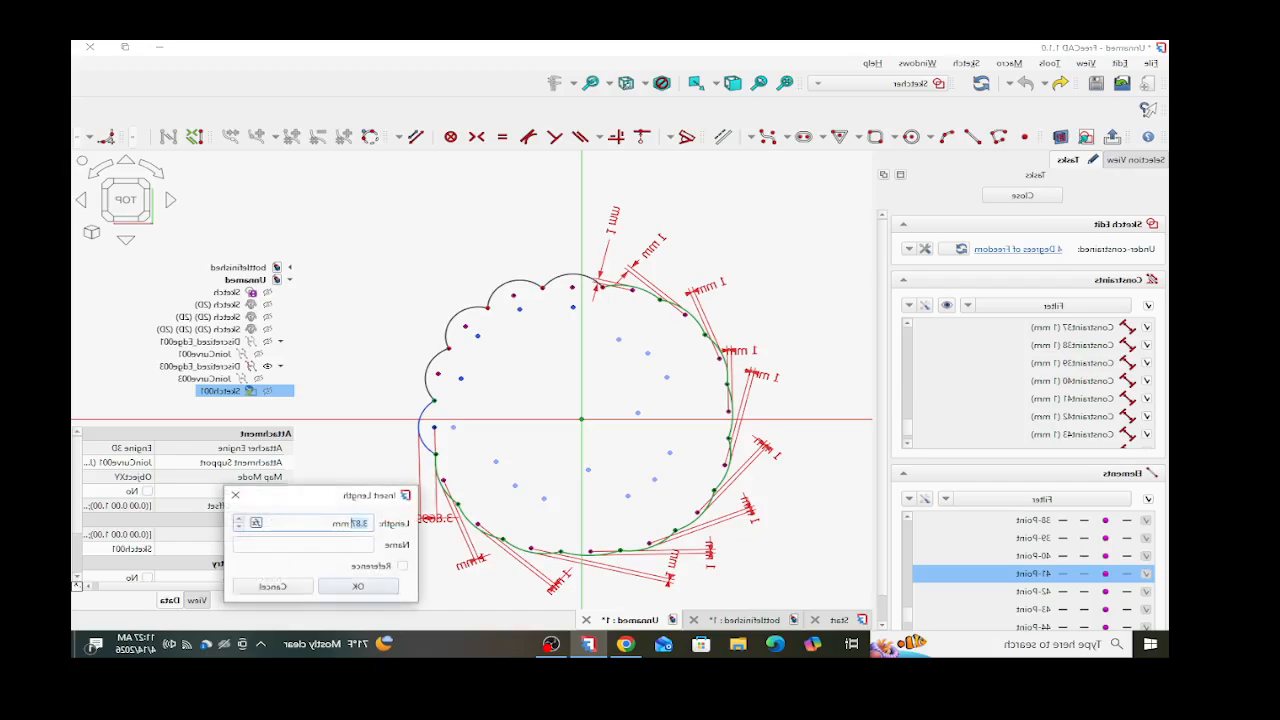
text(1)
key(Return)
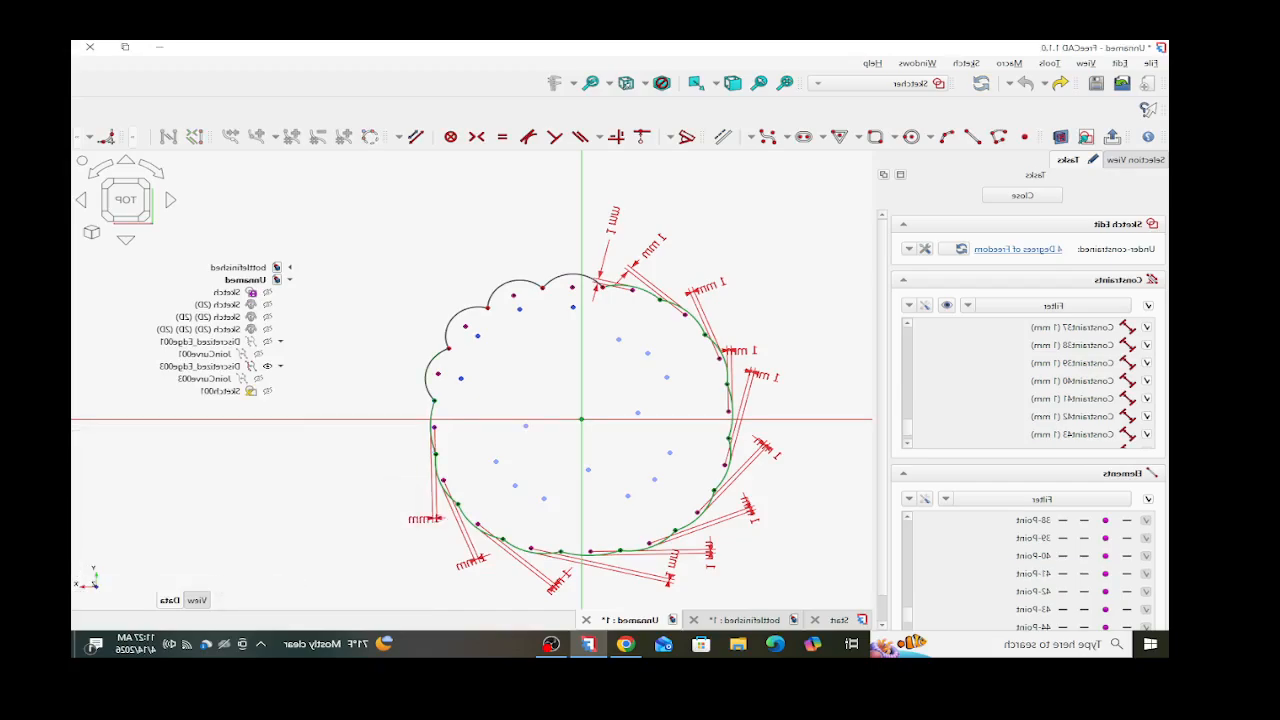
- Constrain the distance between the fourteenth arc and its skipped projected point to 1 mm
click(426, 374)
click(438, 374)
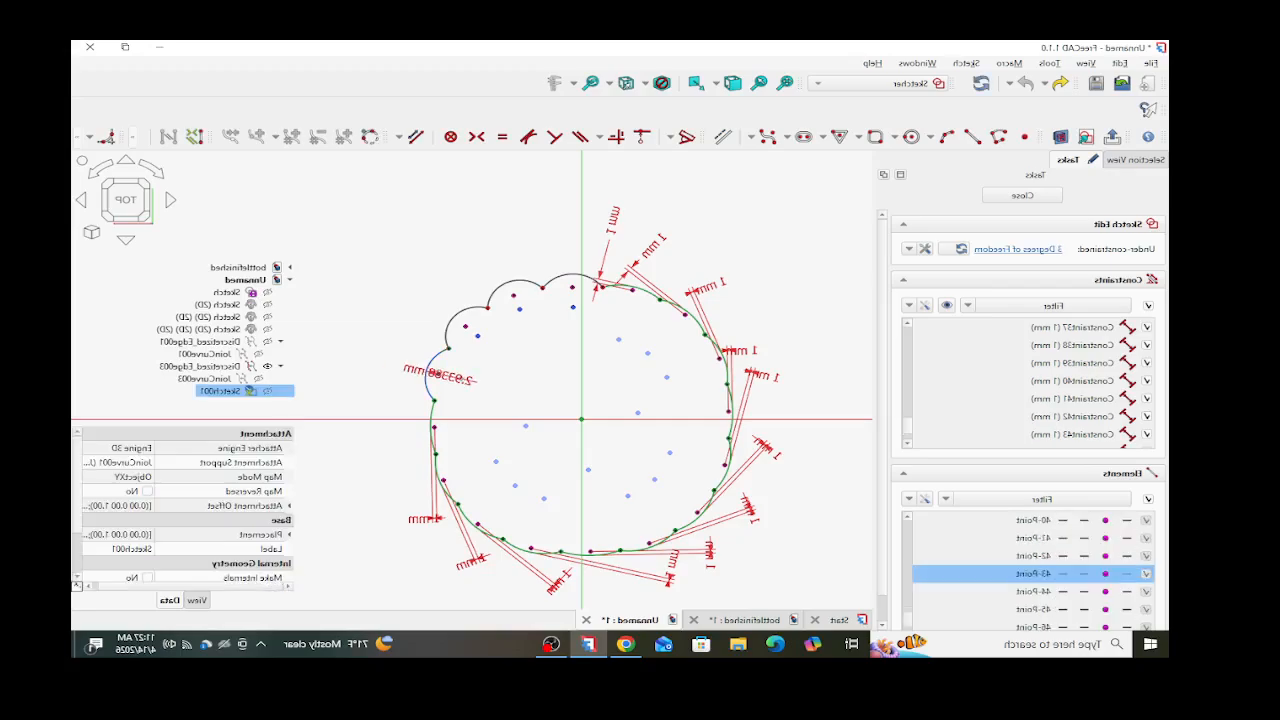
click(400, 459)
text(1)
key(Return)
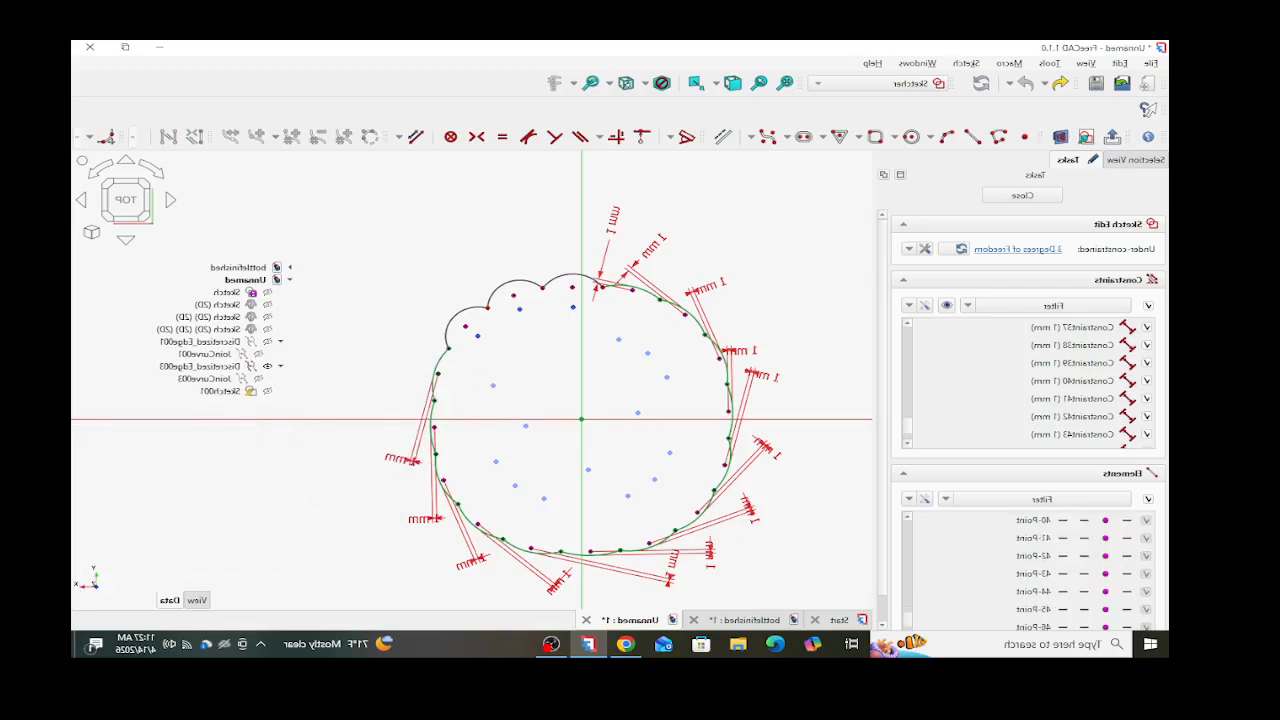
- Constrain the distance between the fifteenth arc and its skipped projected point to 1 mm
click(453, 319)
click(465, 326)
click(403, 371)
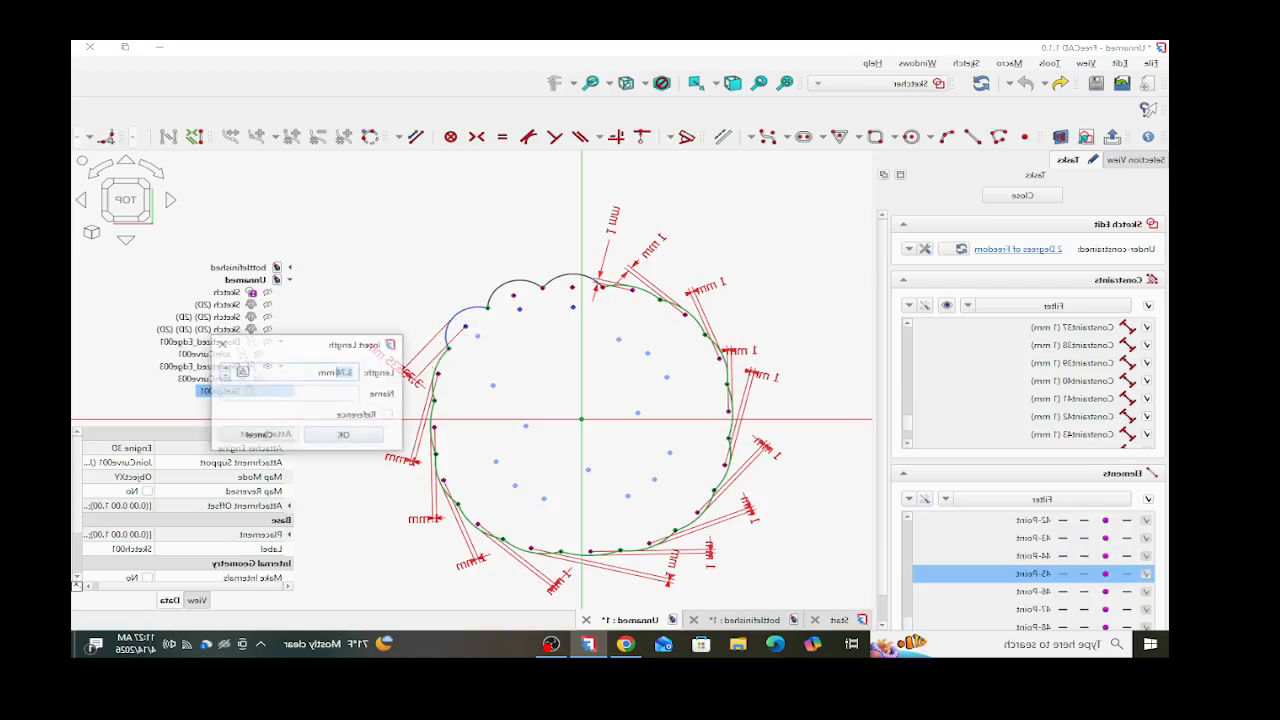
text(1)
key(Return)
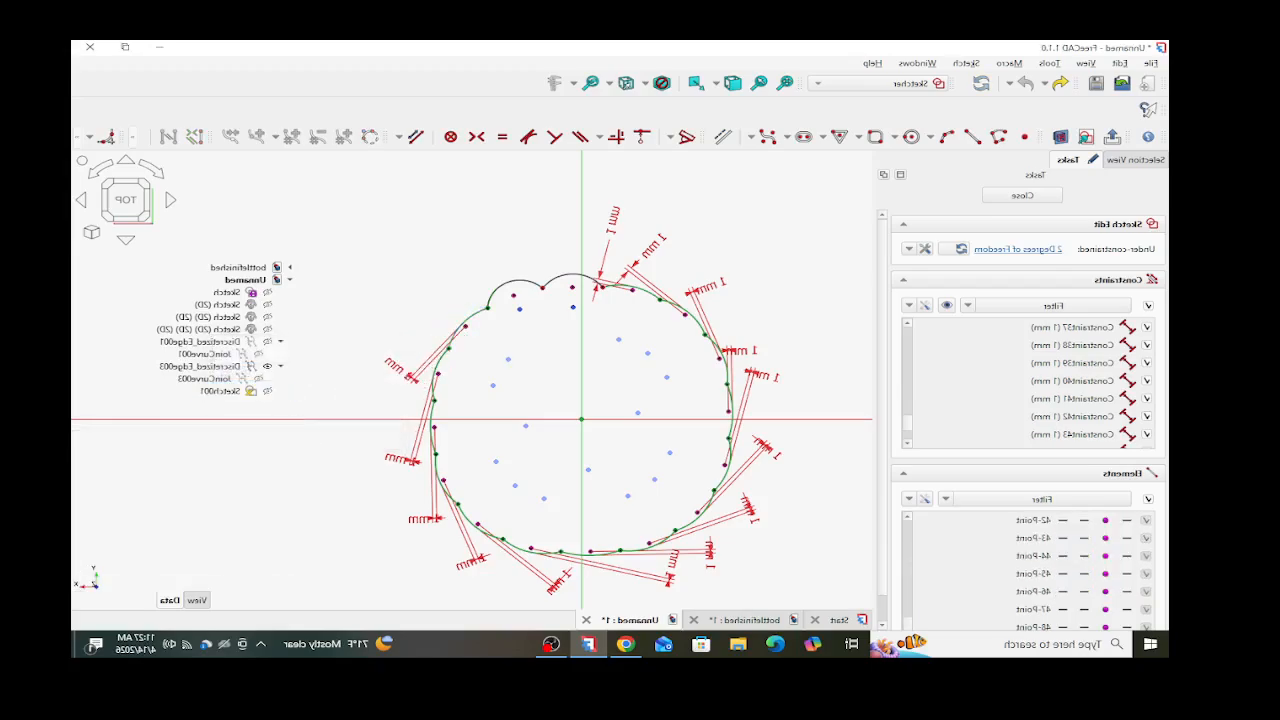
- Constrain the distance between the sixteenth arc and its skipped projected point to 1 mm
click(506, 283)
click(514, 295)
click(412, 288)
text(1)
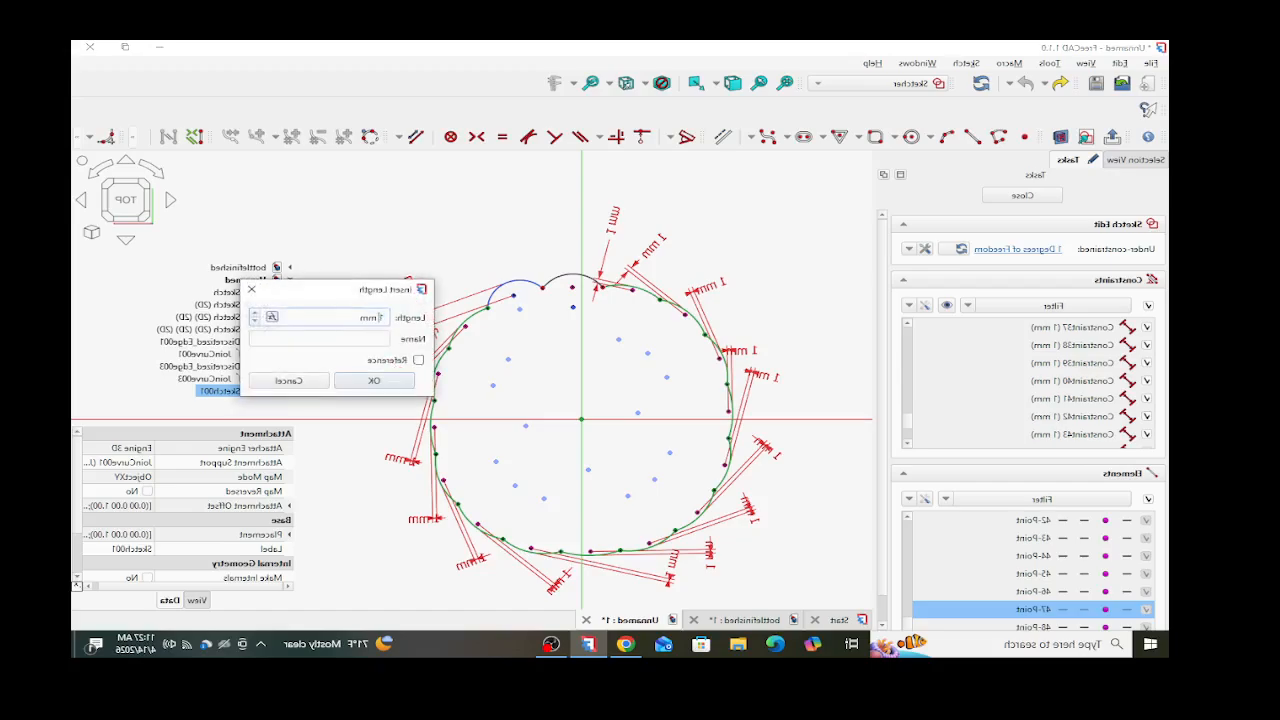
key(Return)
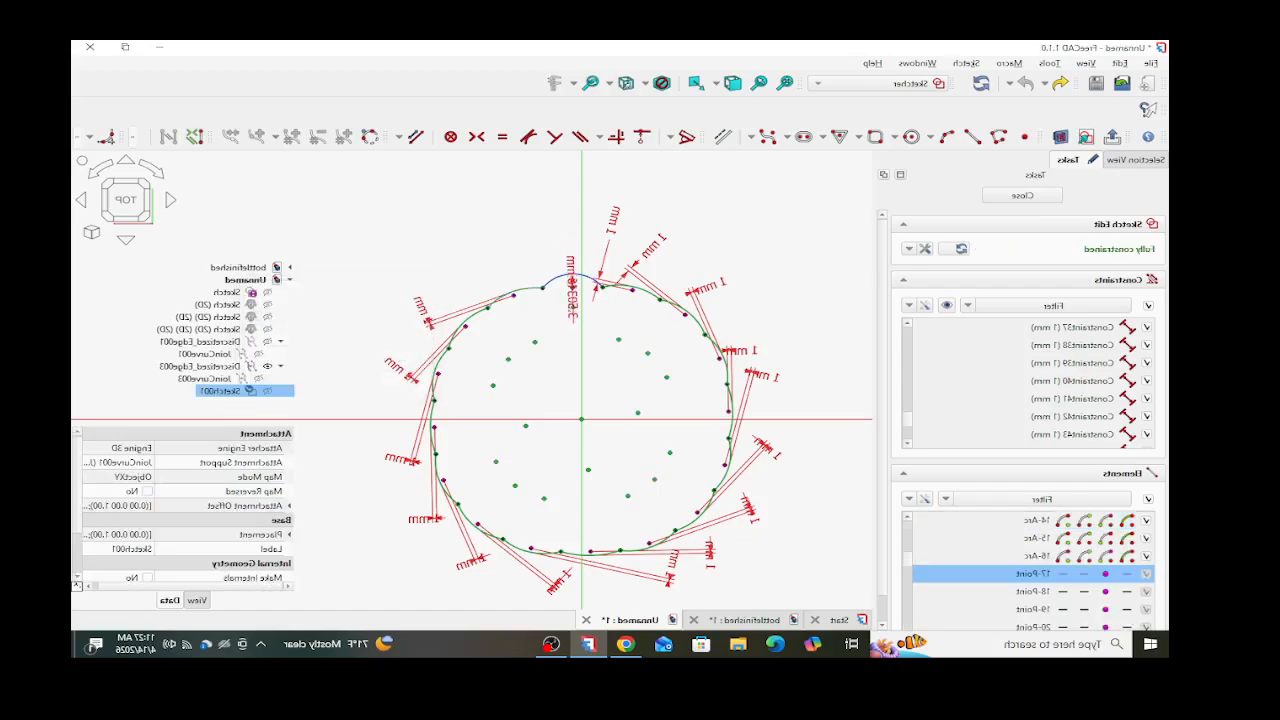
- Constrain the distance between the last arc, crossing the vertical axis, and its skipped projected point to 1 mm, and close the sketch
click(474, 300)
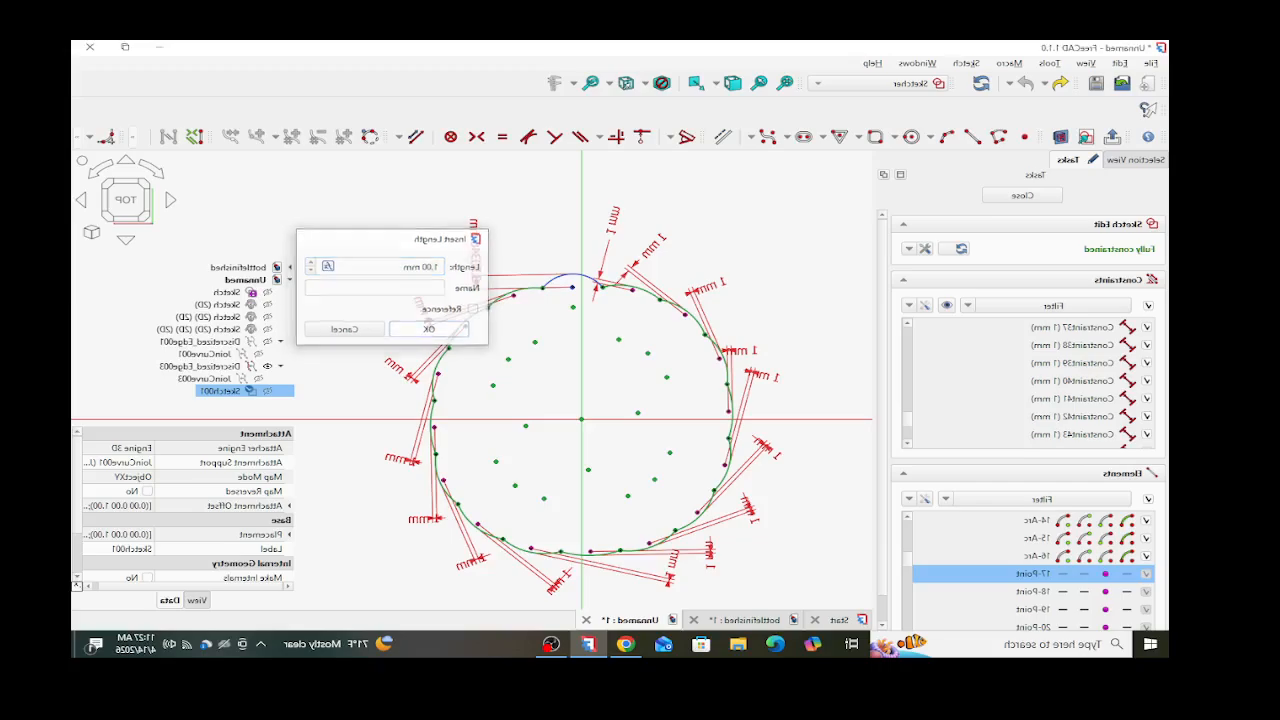
key(Return)
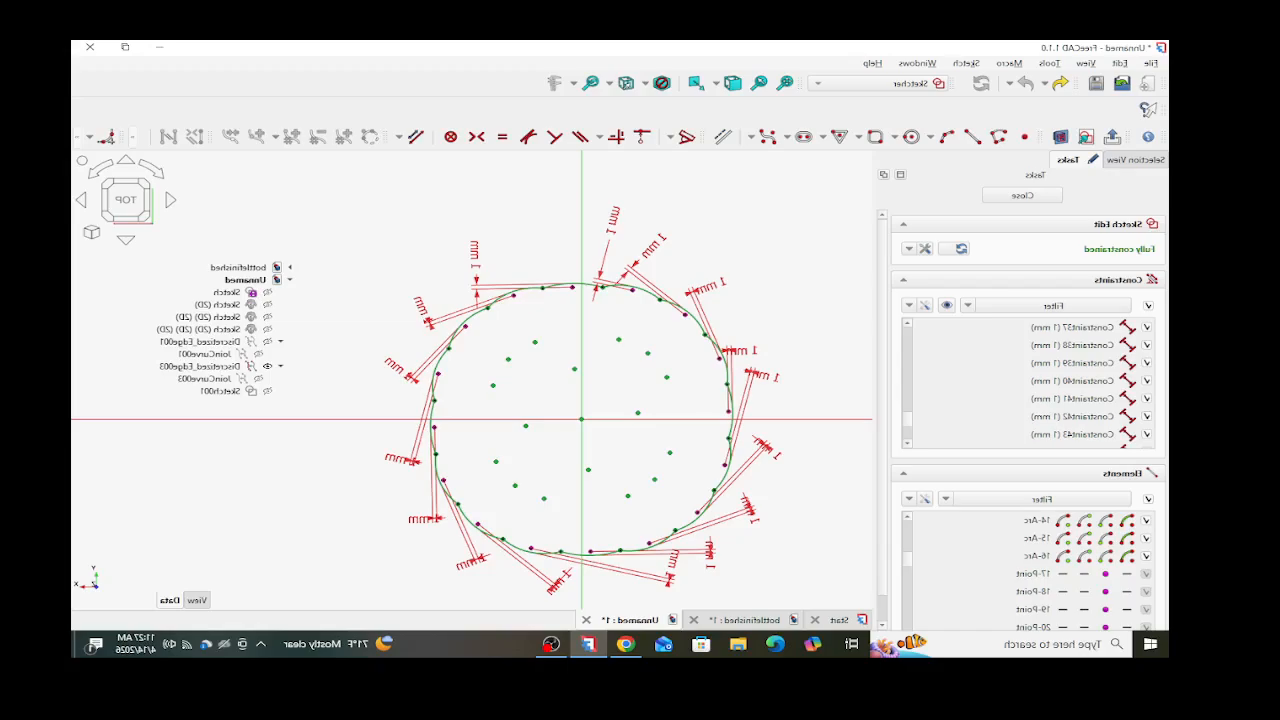
key(1)
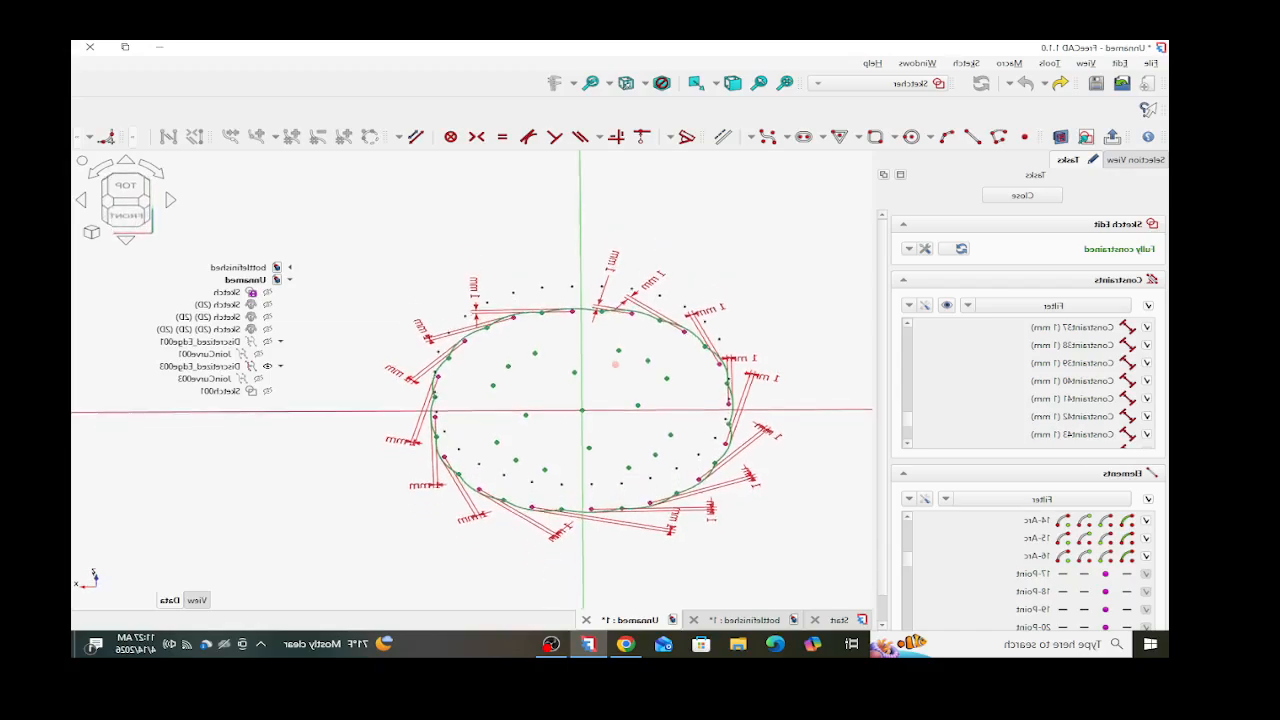
key(2)
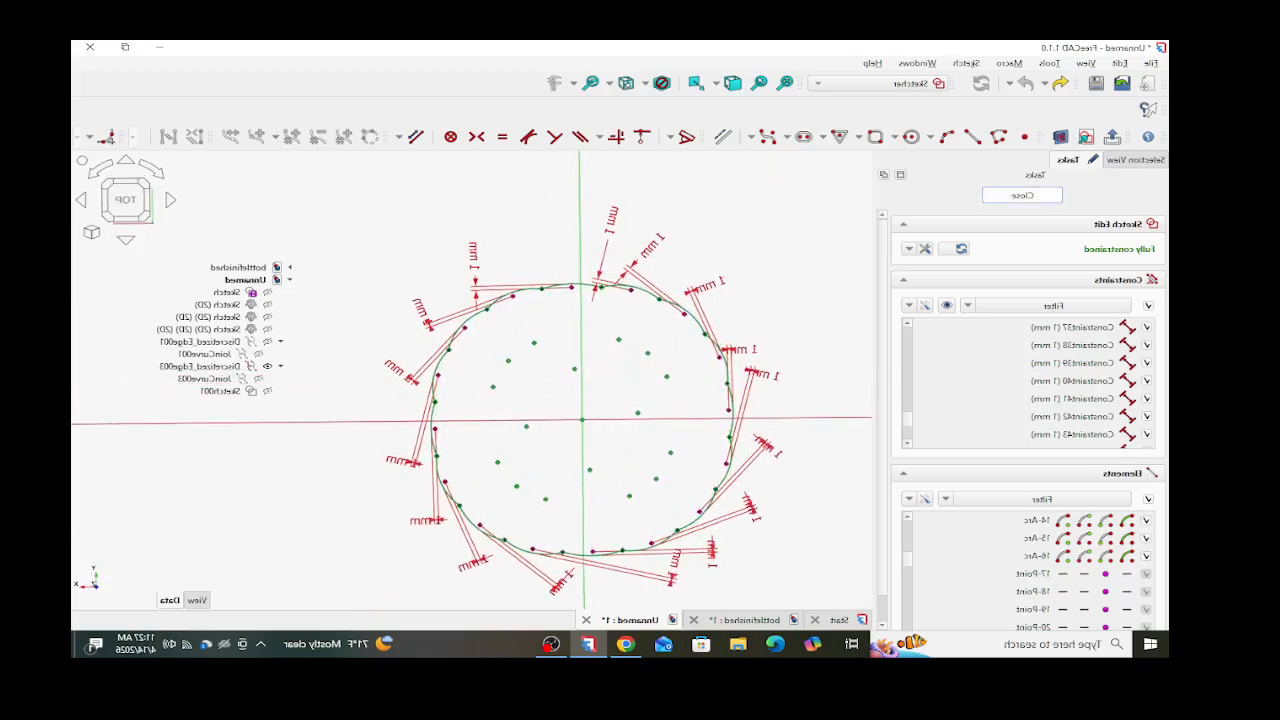
click(1021, 195)
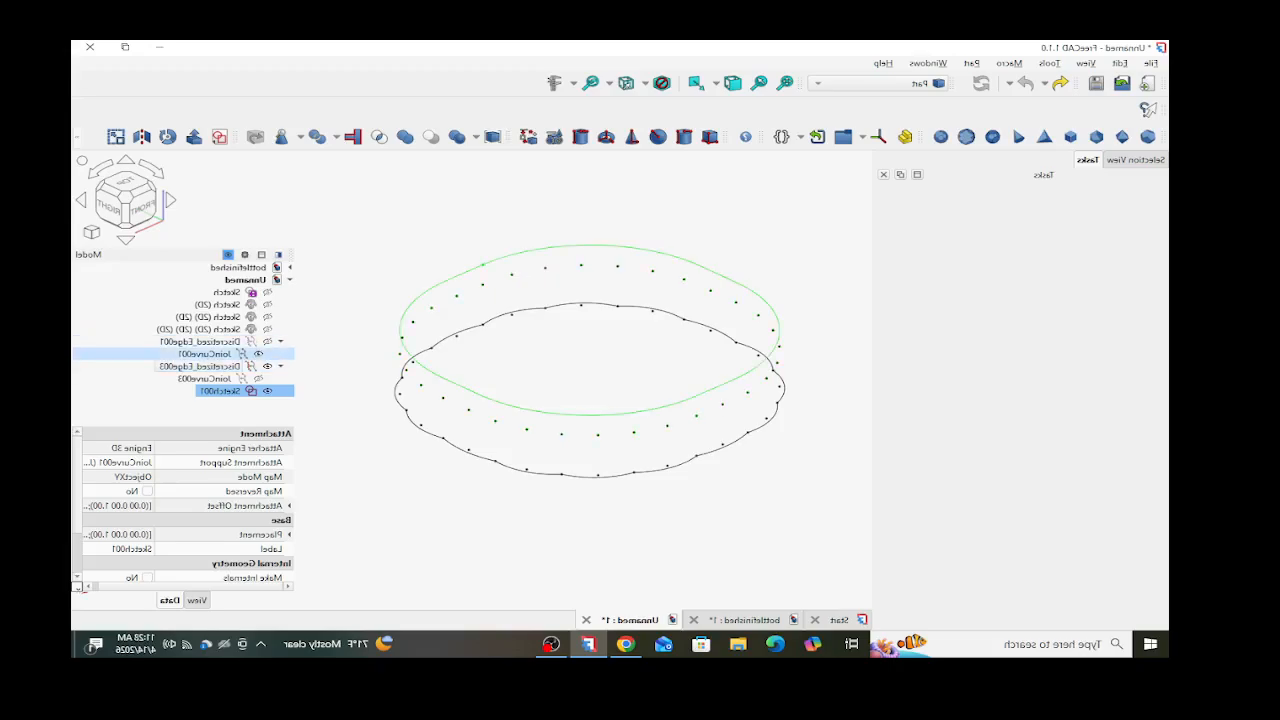
- Show JoinCurve003 together with the scalloped profile Sketch001 to compare their positions
middle_drag(547, 358, 547, 304)
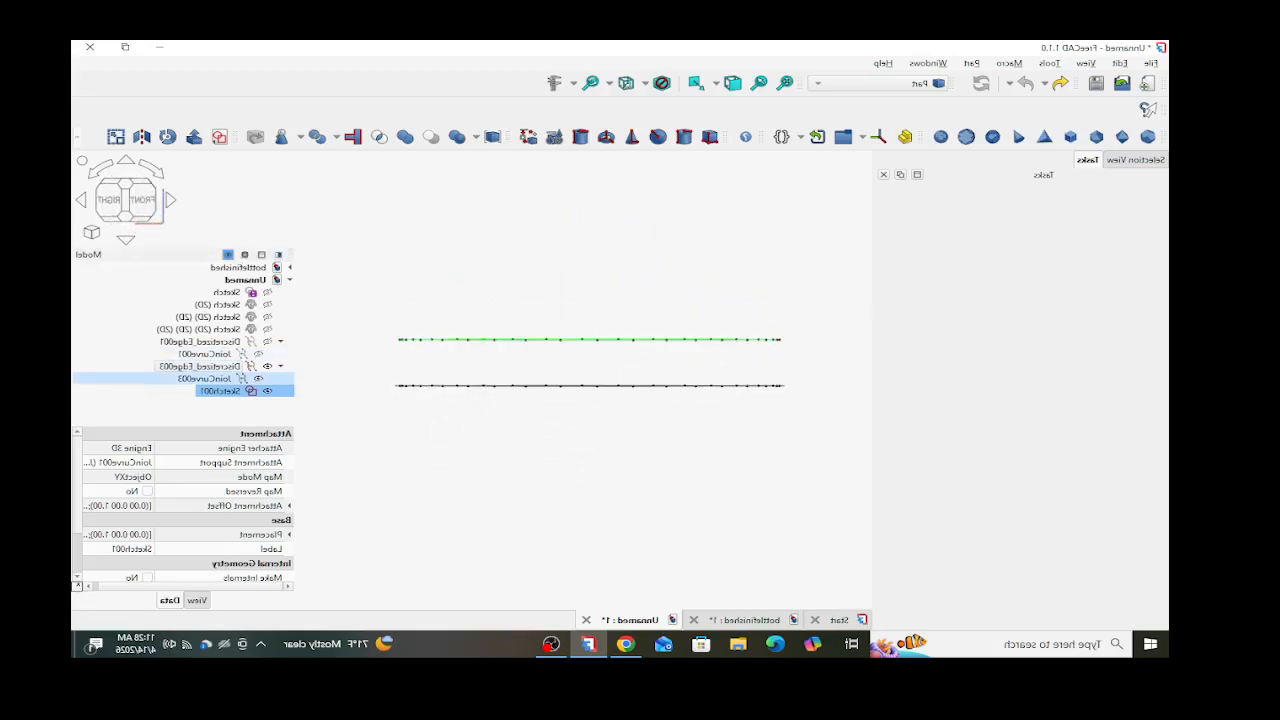
key(space)
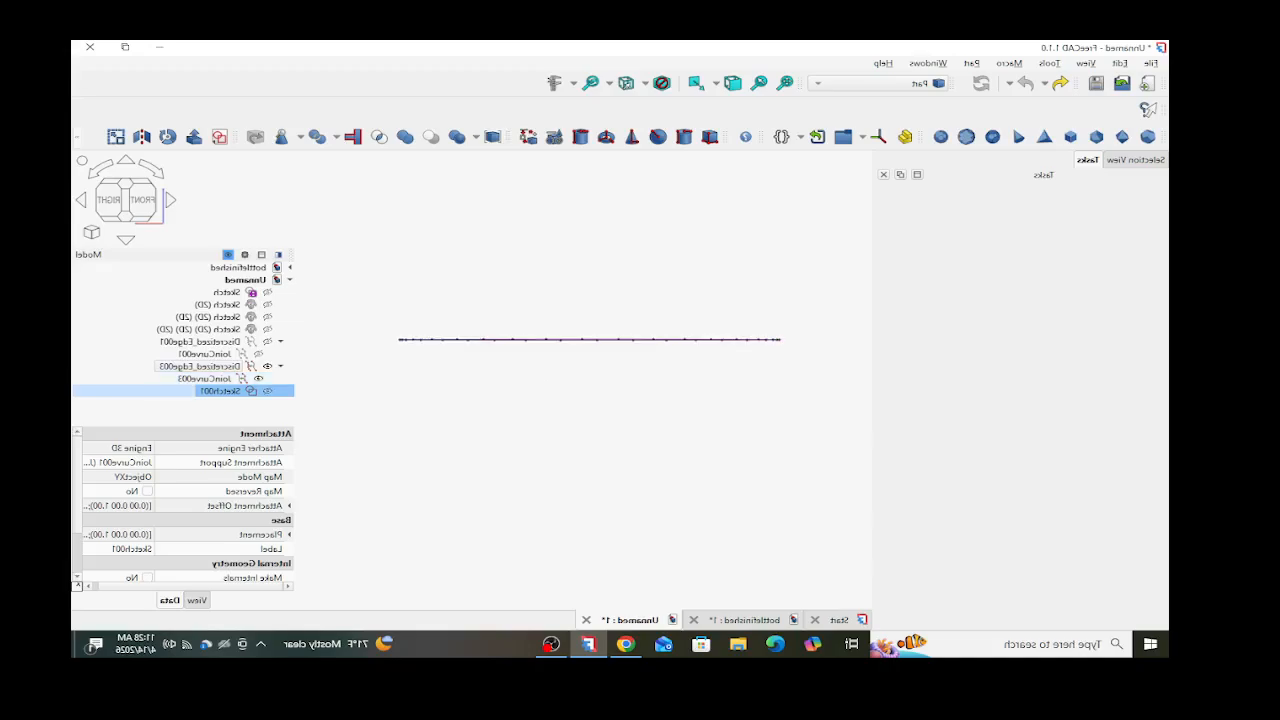
click(205, 379)
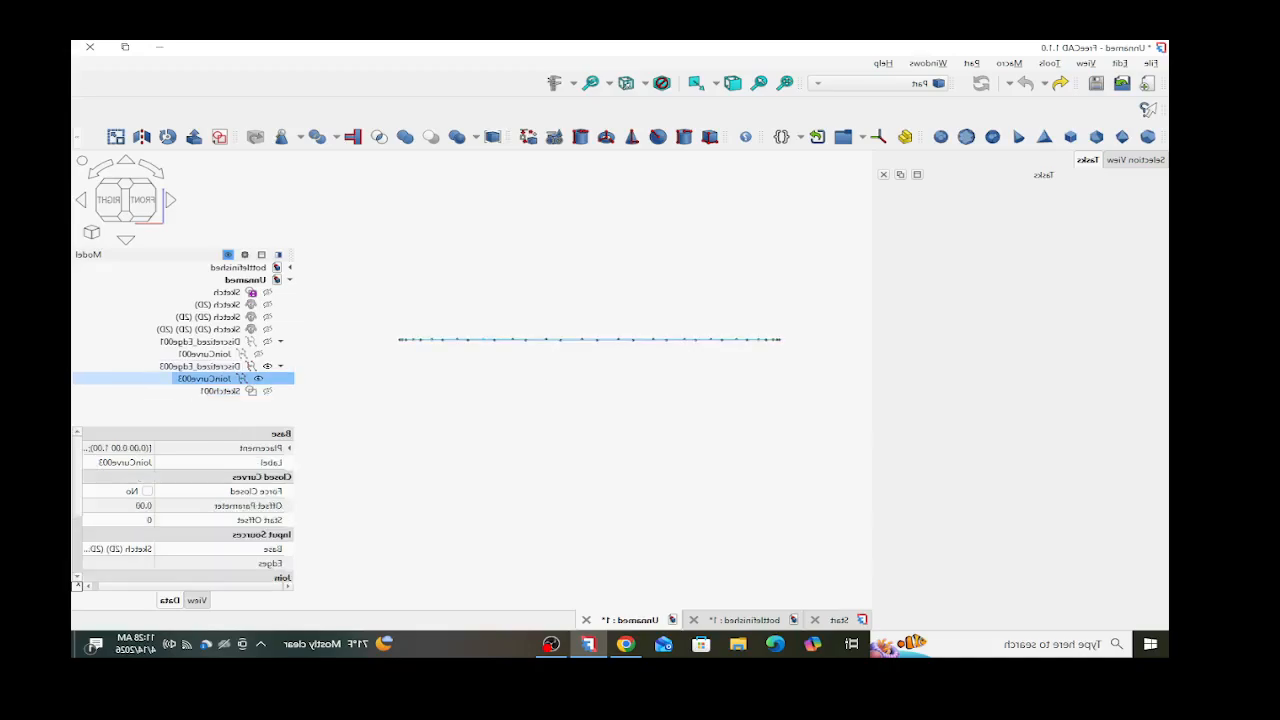
middle_drag(367, 380, 367, 465)
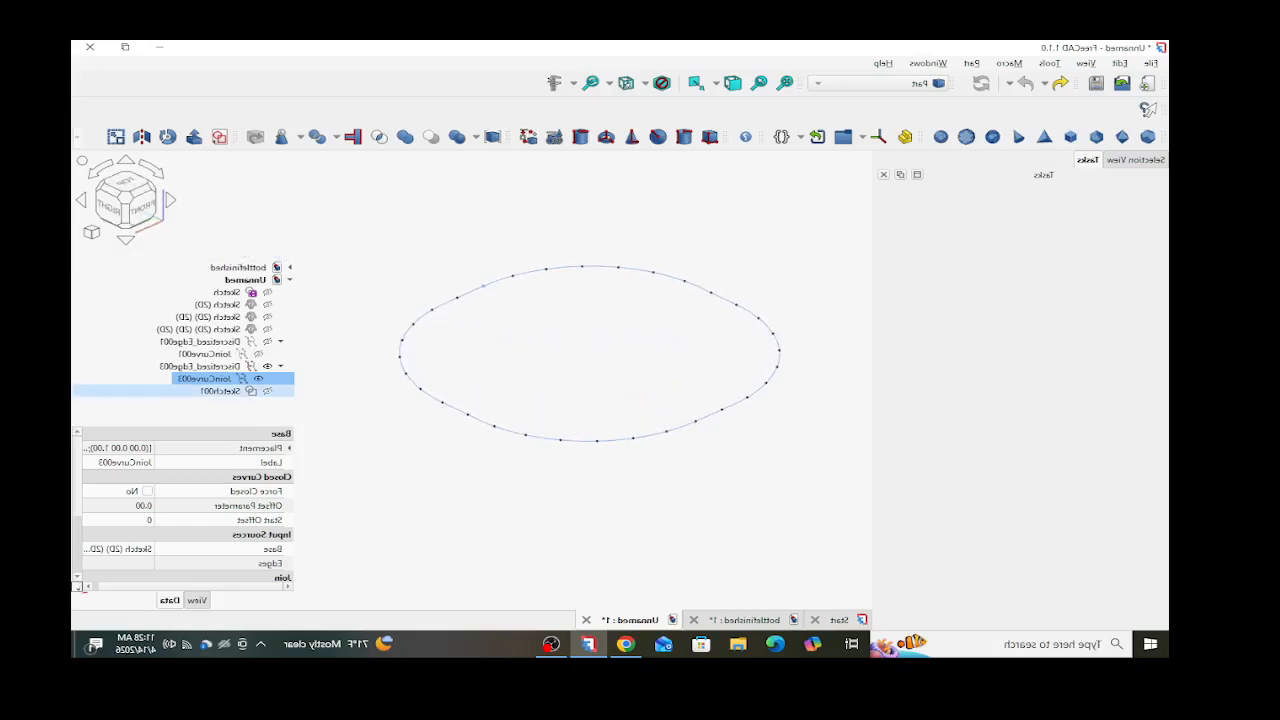
click(220, 391)
key(space)
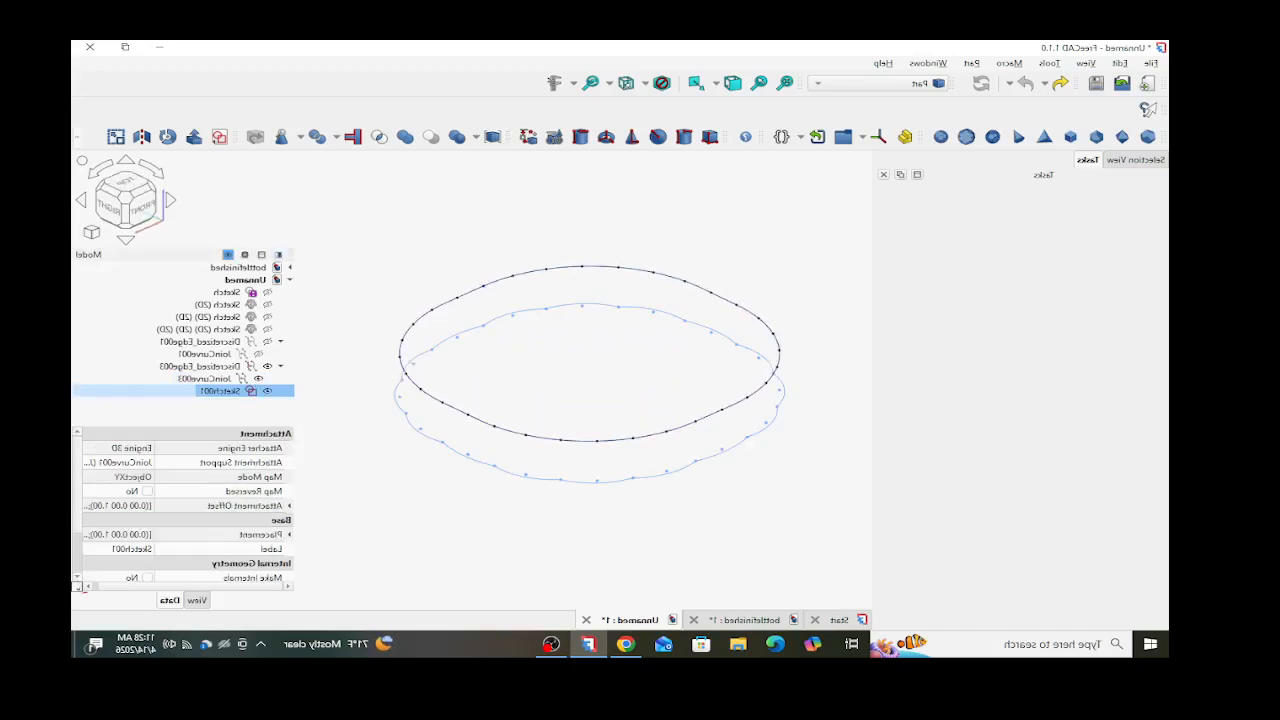
click(412, 458)
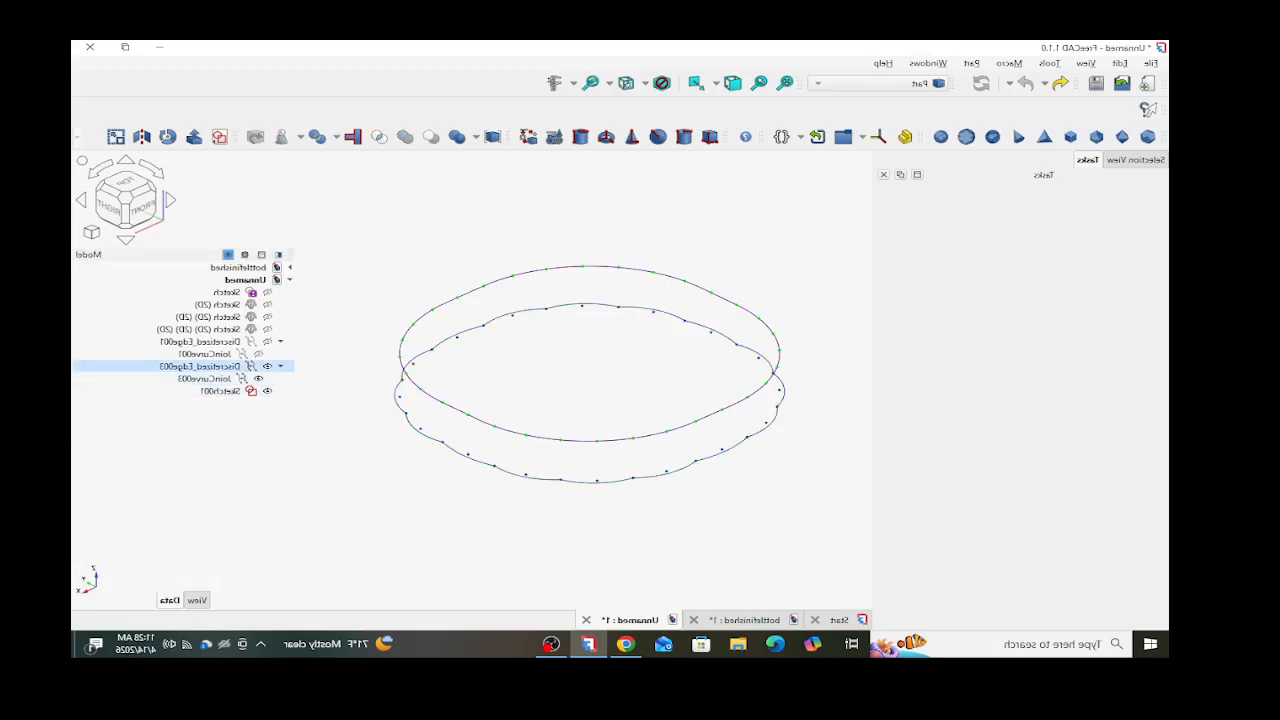
- Show JoinCurve001, Discretized_Edge001 and the three scaled sketch copies alongside the scalloped profile
click(258, 354)
click(267, 342)
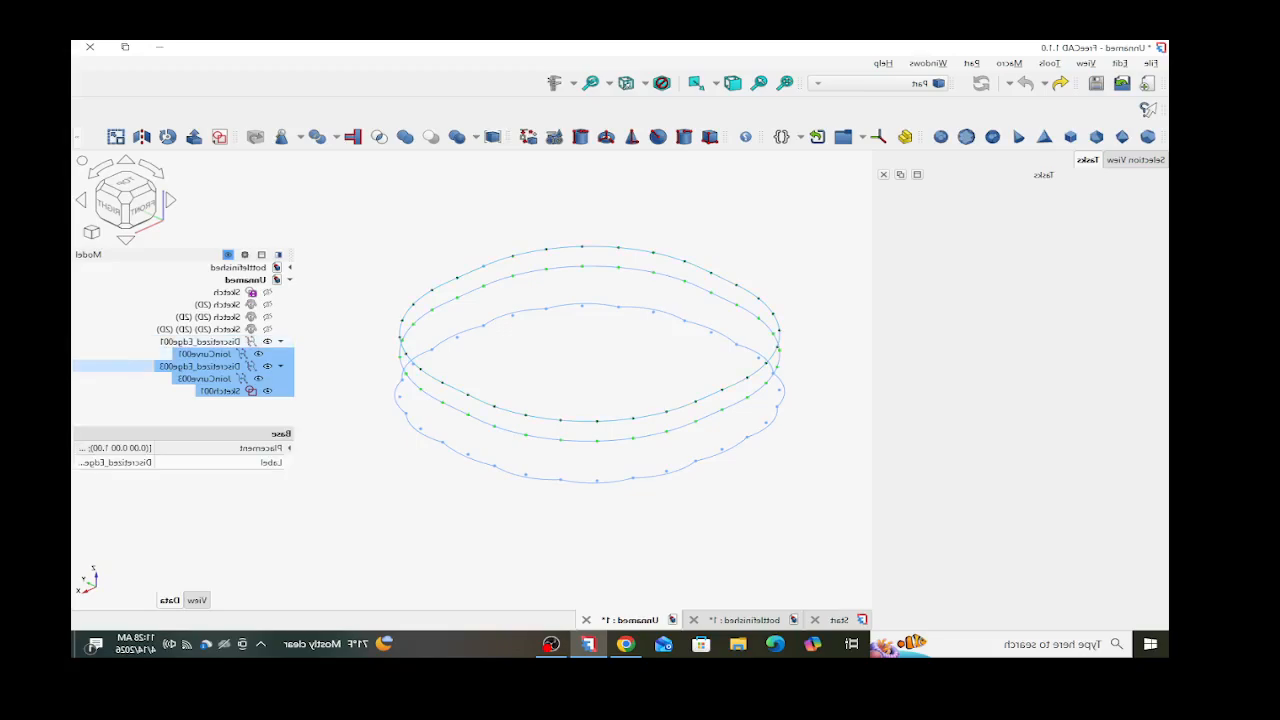
click(368, 338)
mouse_move(400, 357)
middle_down()
mouse_move(400, 288)
mouse_move(400, 346)
middle_up()
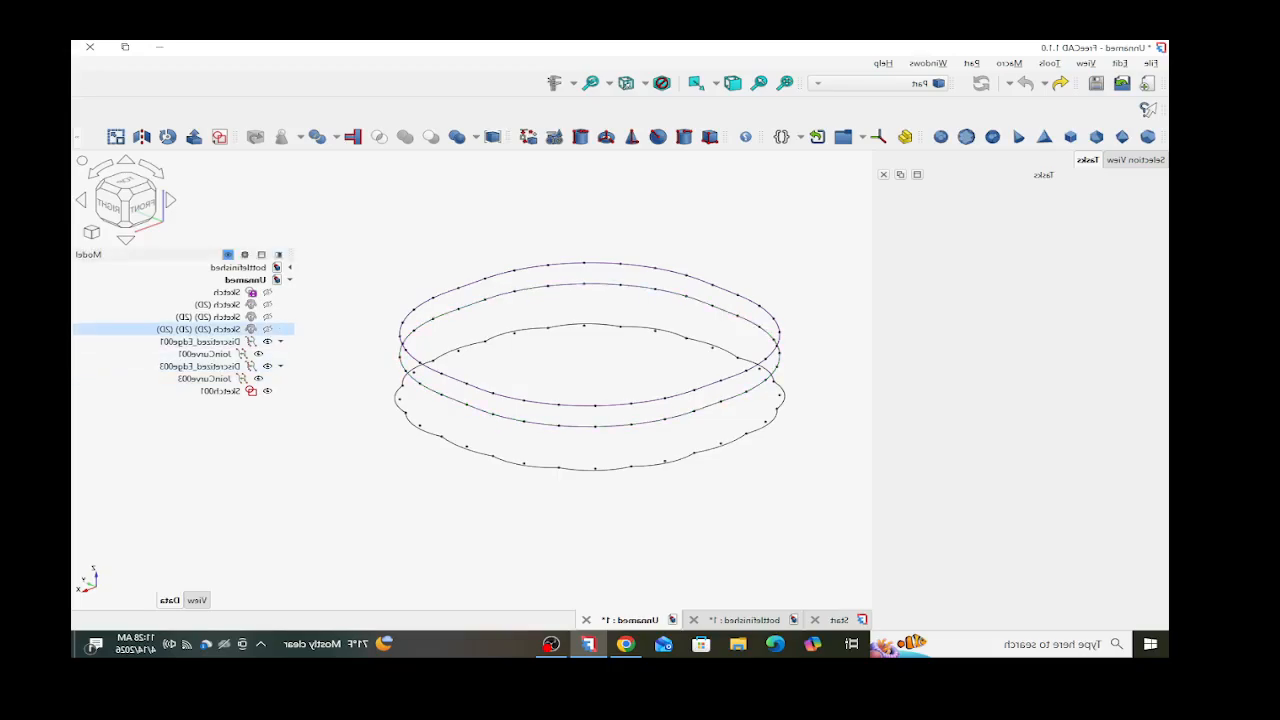
click(267, 329)
click(267, 317)
click(267, 304)
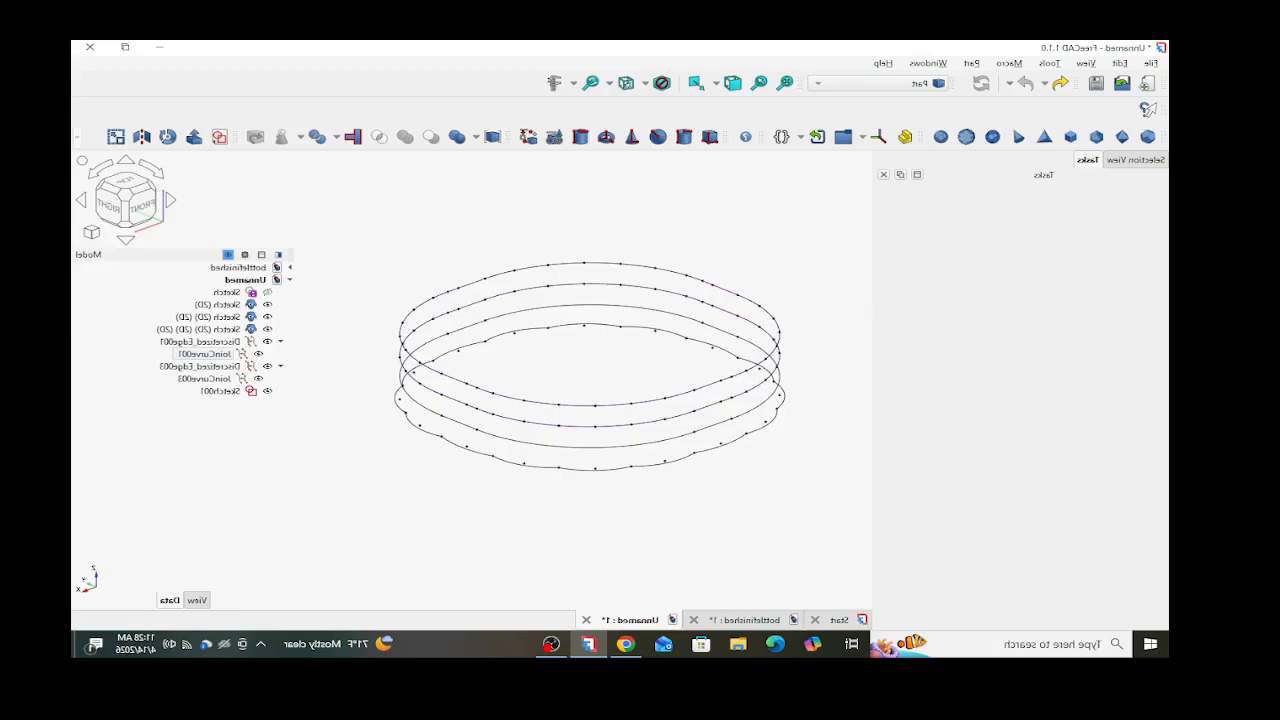
middle_drag(463, 458, 493, 446)
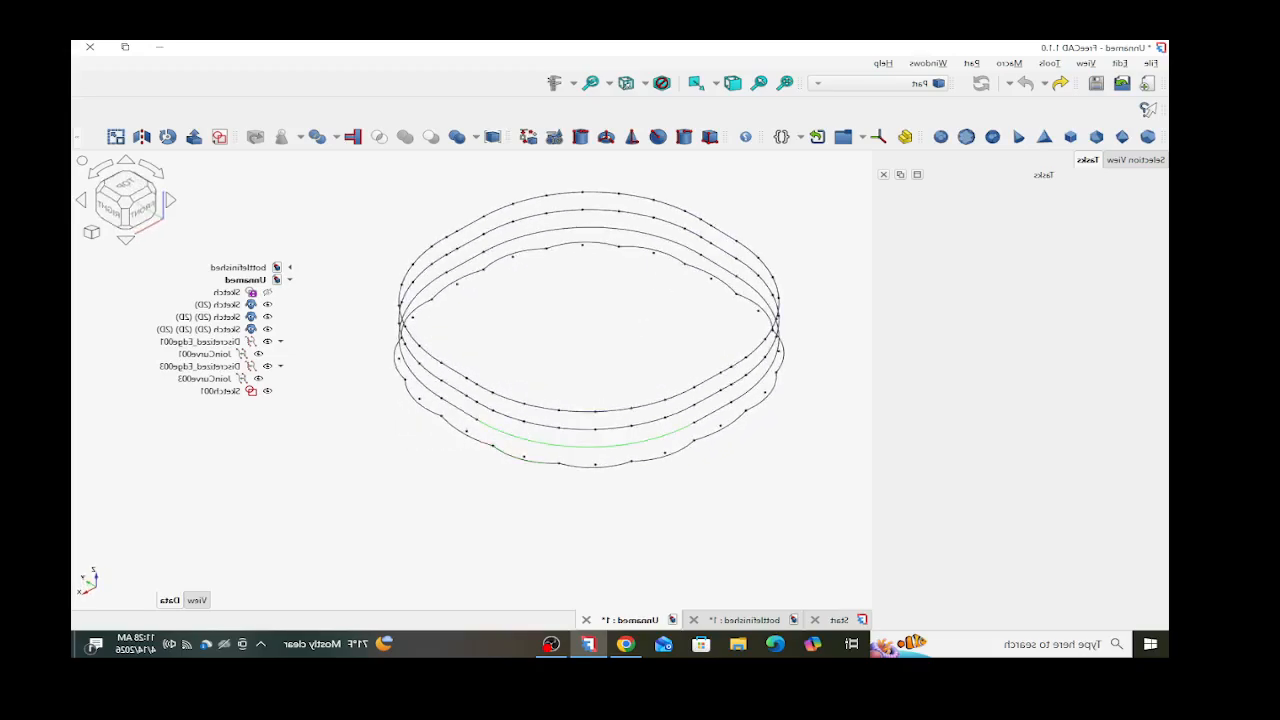
- Examine the scale factors of the copy Sketch (2D) and the Sketch007 arc profile in the bottlefinished document
click(495, 440)
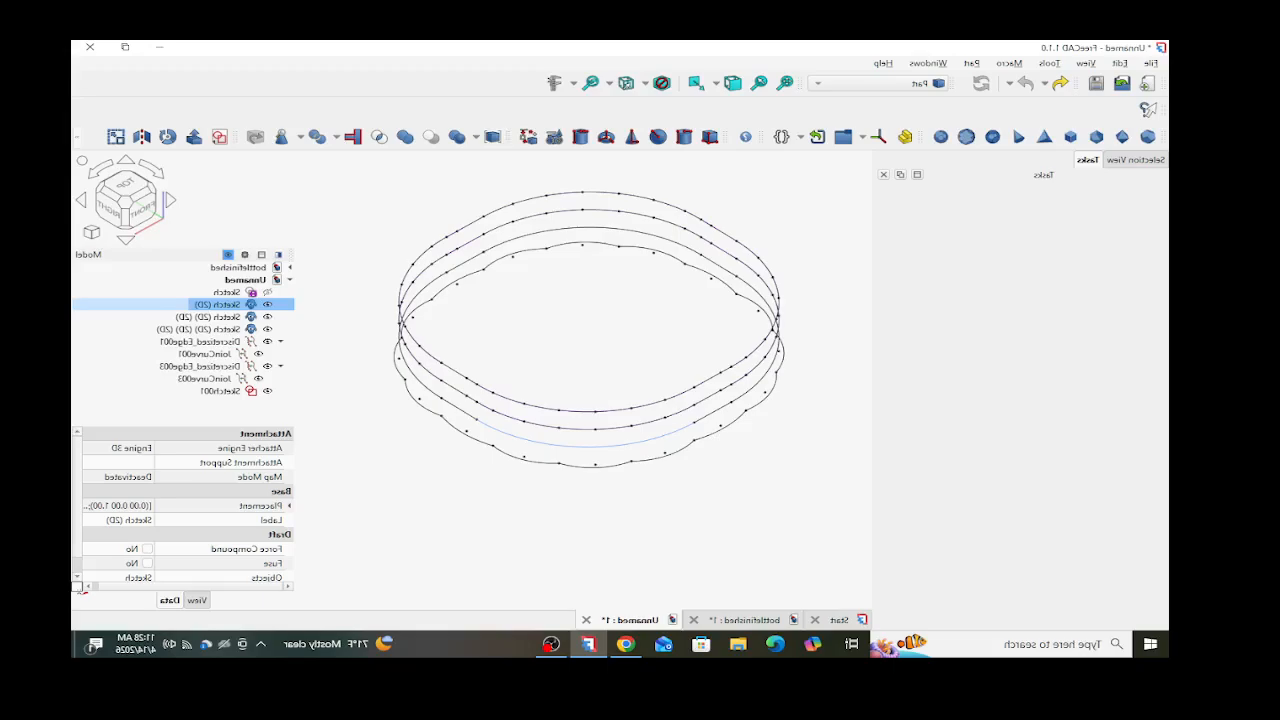
double_click(218, 304)
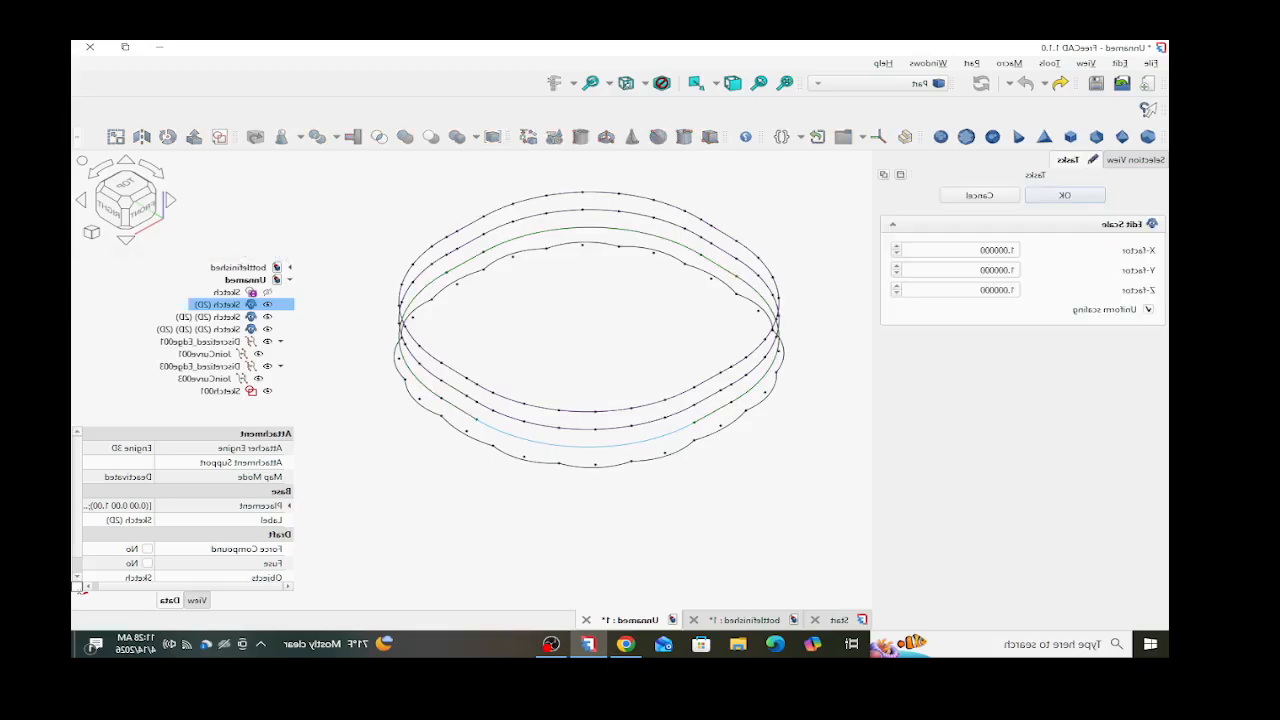
click(745, 620)
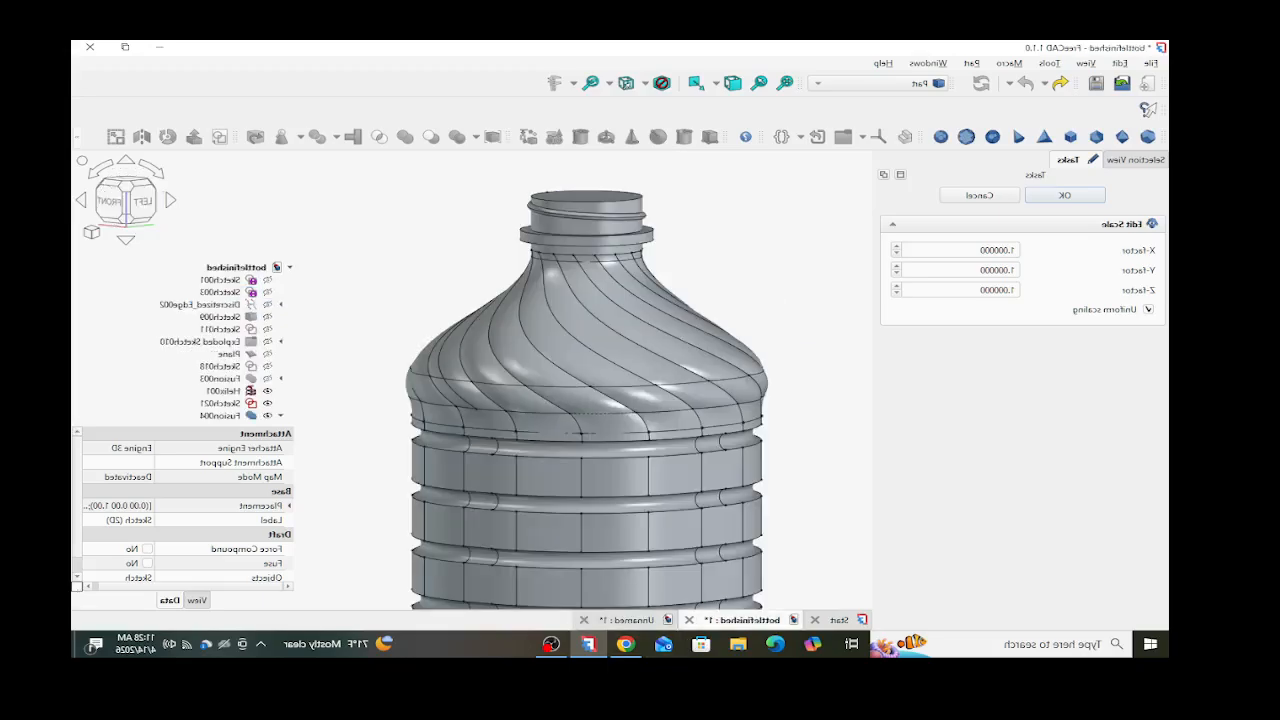
scroll(585, 280, down, 5)
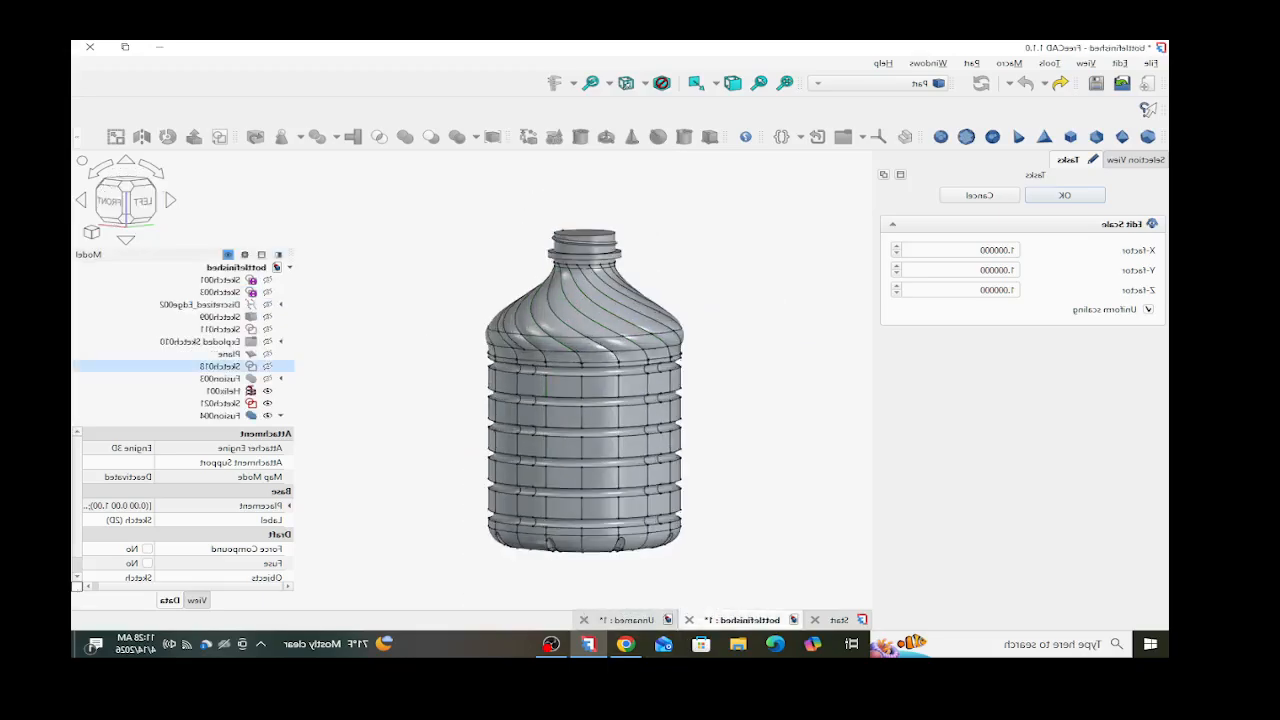
scroll(185, 372, down, 5)
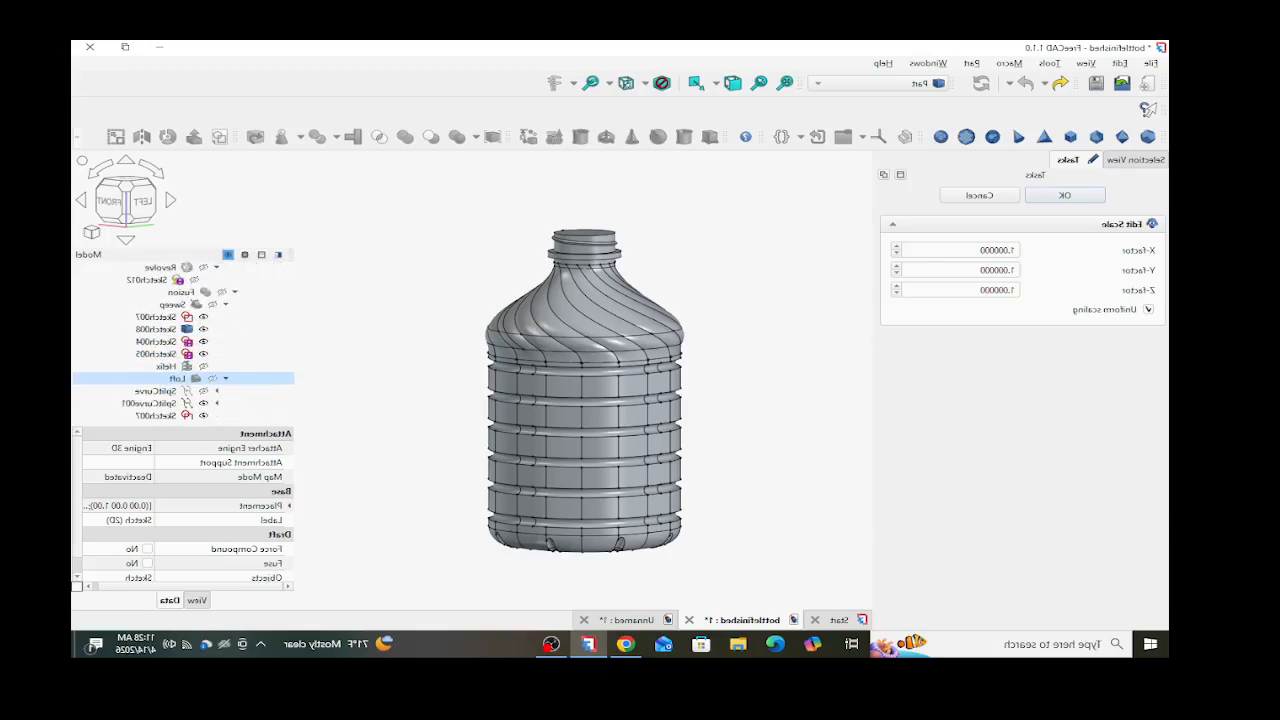
scroll(185, 372, down, 2)
scroll(185, 367, up, 2)
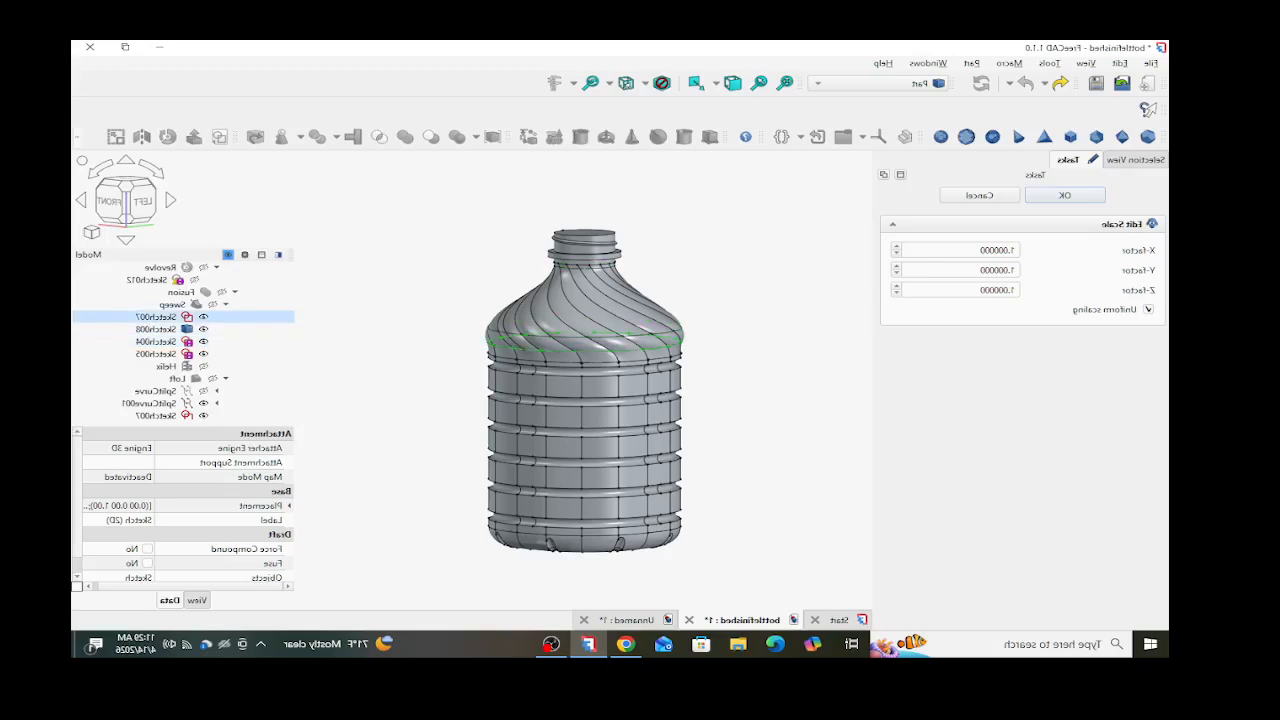
double_click(156, 317)
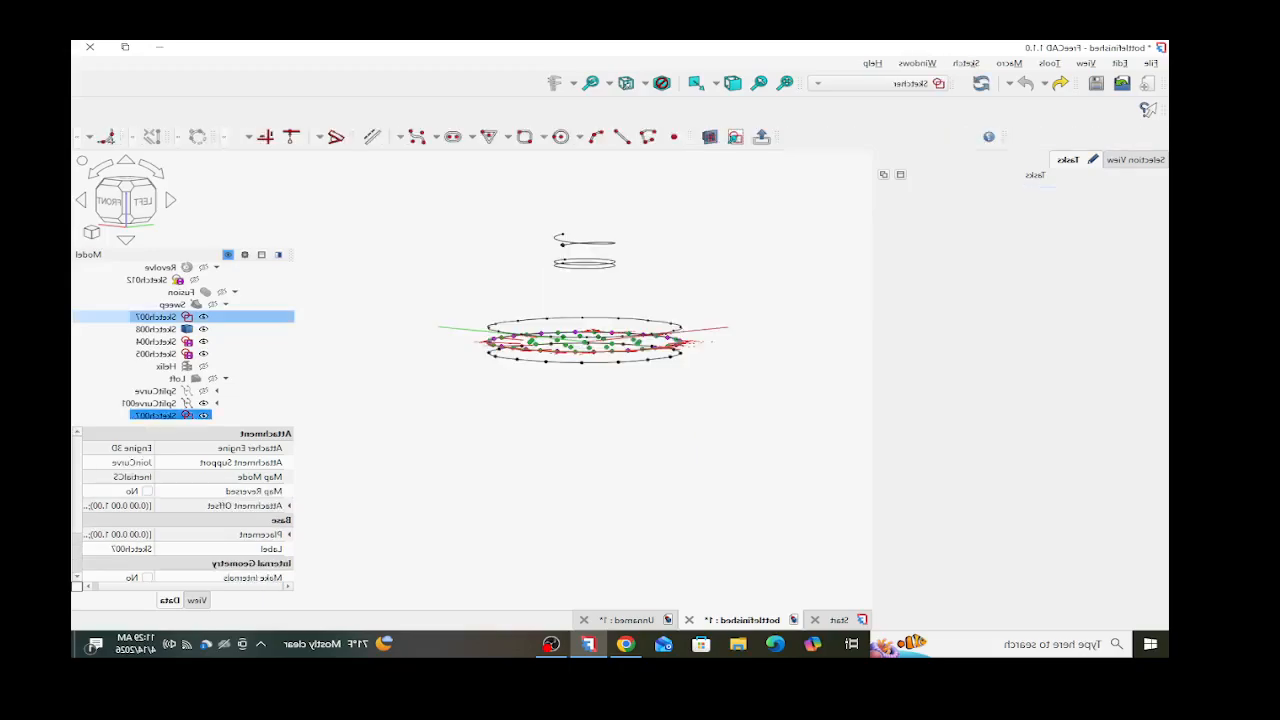
scroll(822, 484, up, 4)
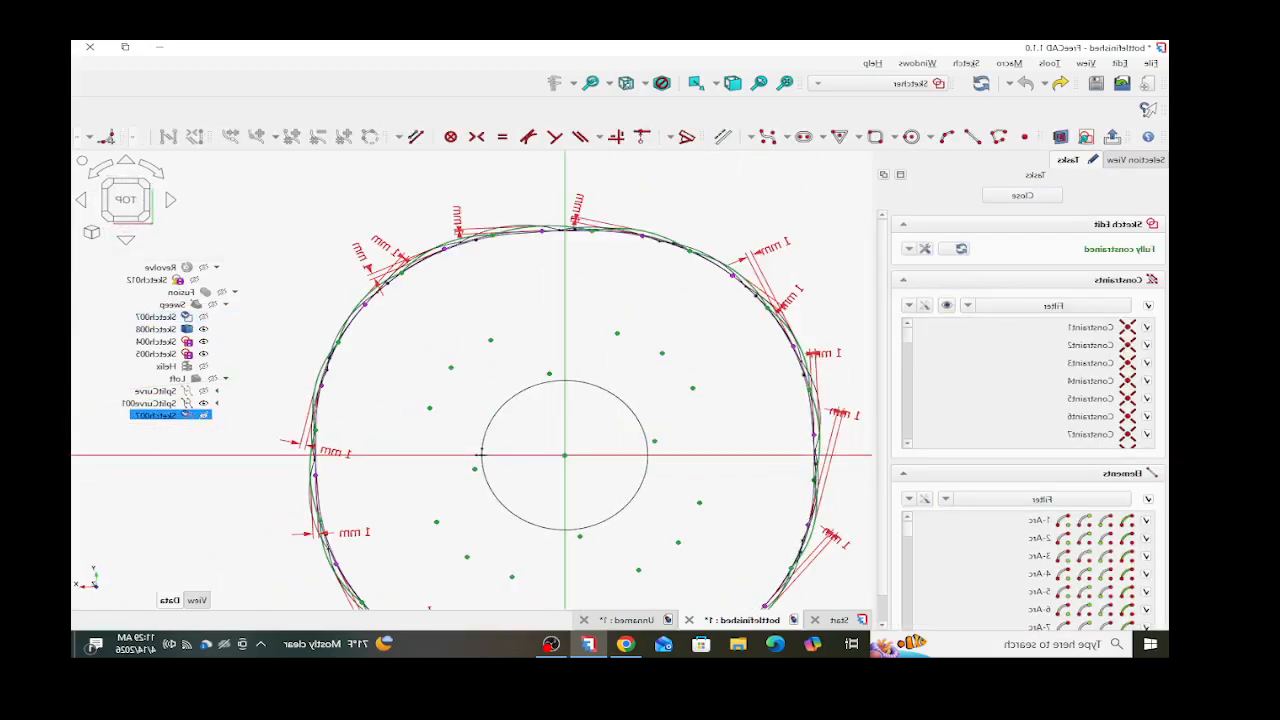
scroll(790, 474, down, 2)
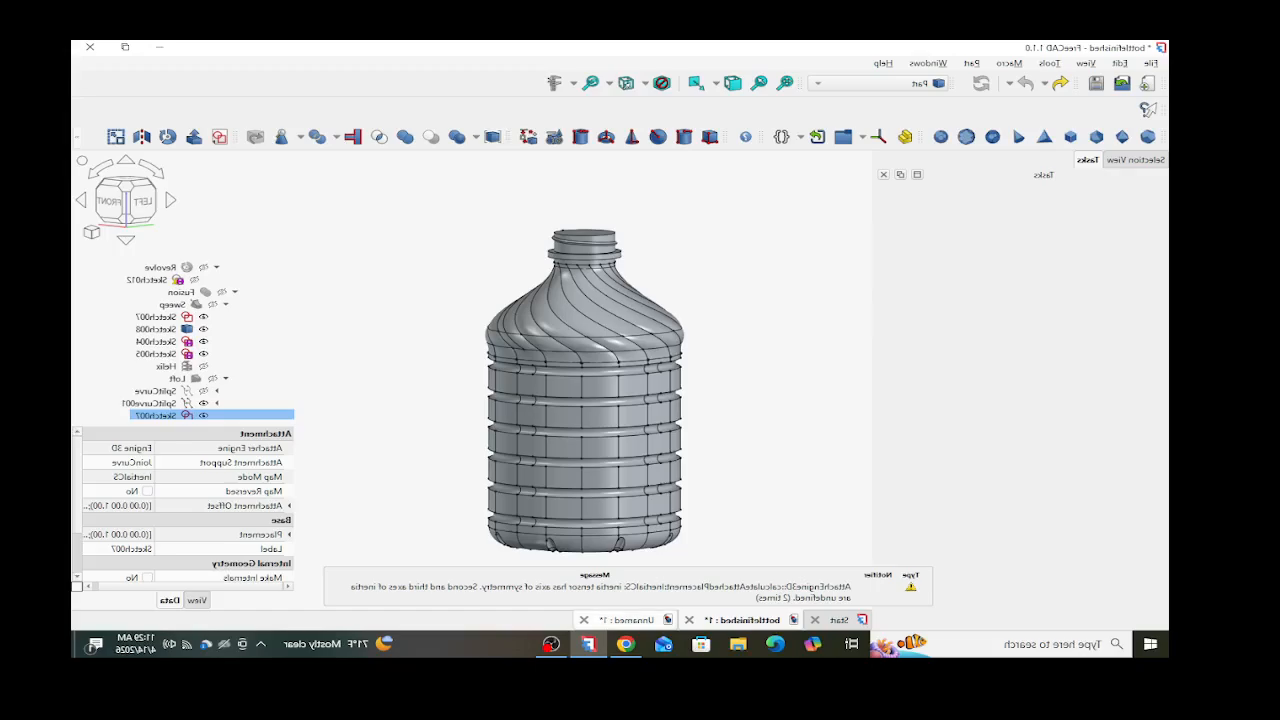
- Create a new sketch on the XY-plane with a 50 mm offset in the Unnamed document
click(629, 620)
click(219, 136)
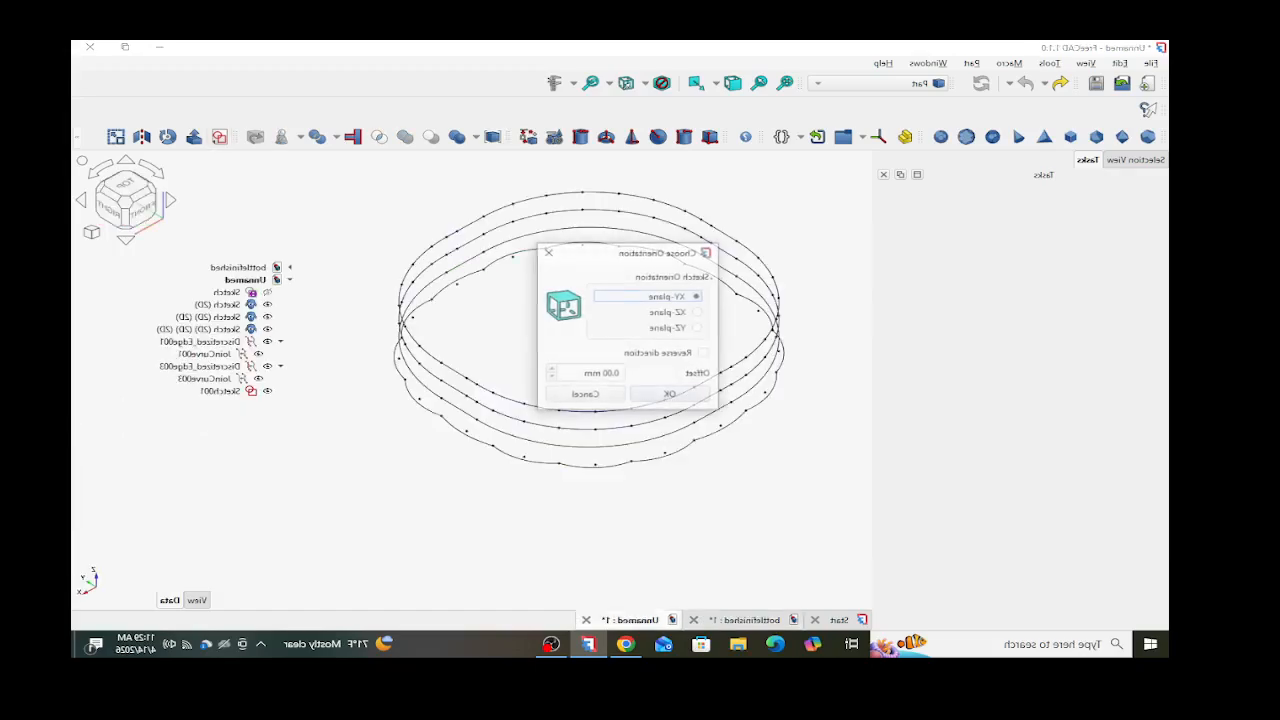
scroll(586, 373, up, 5)
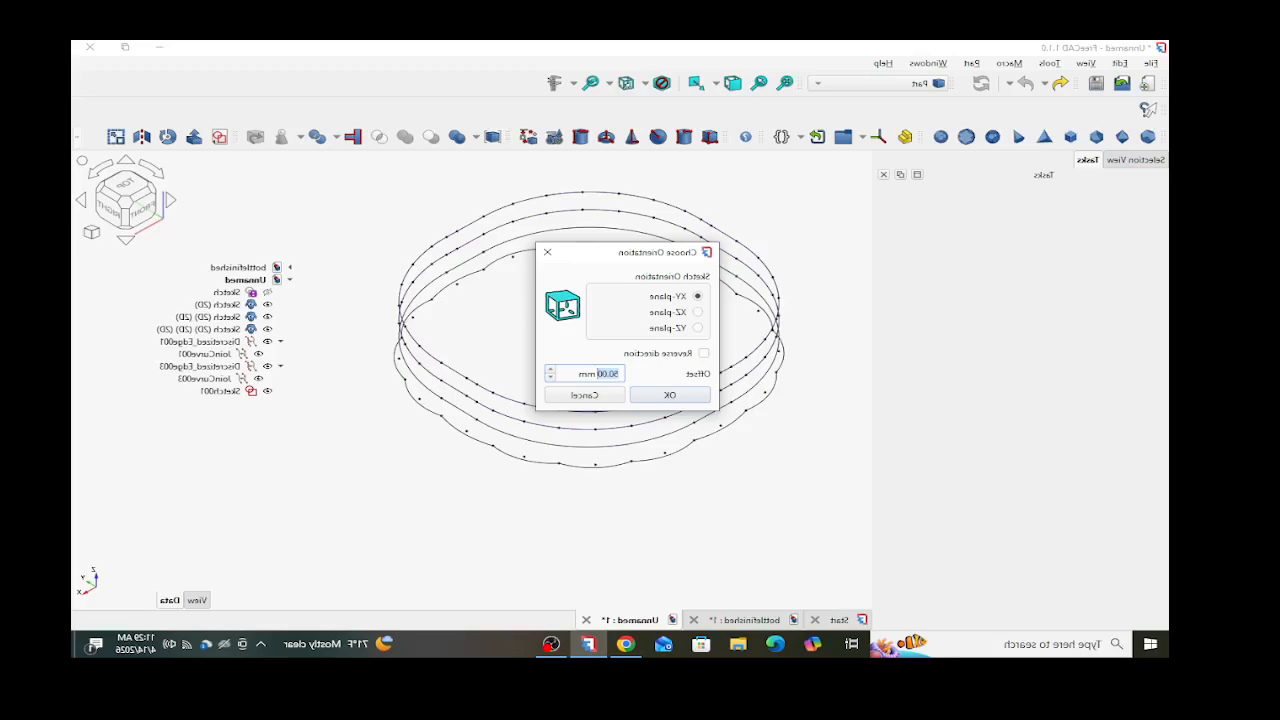
click(670, 395)
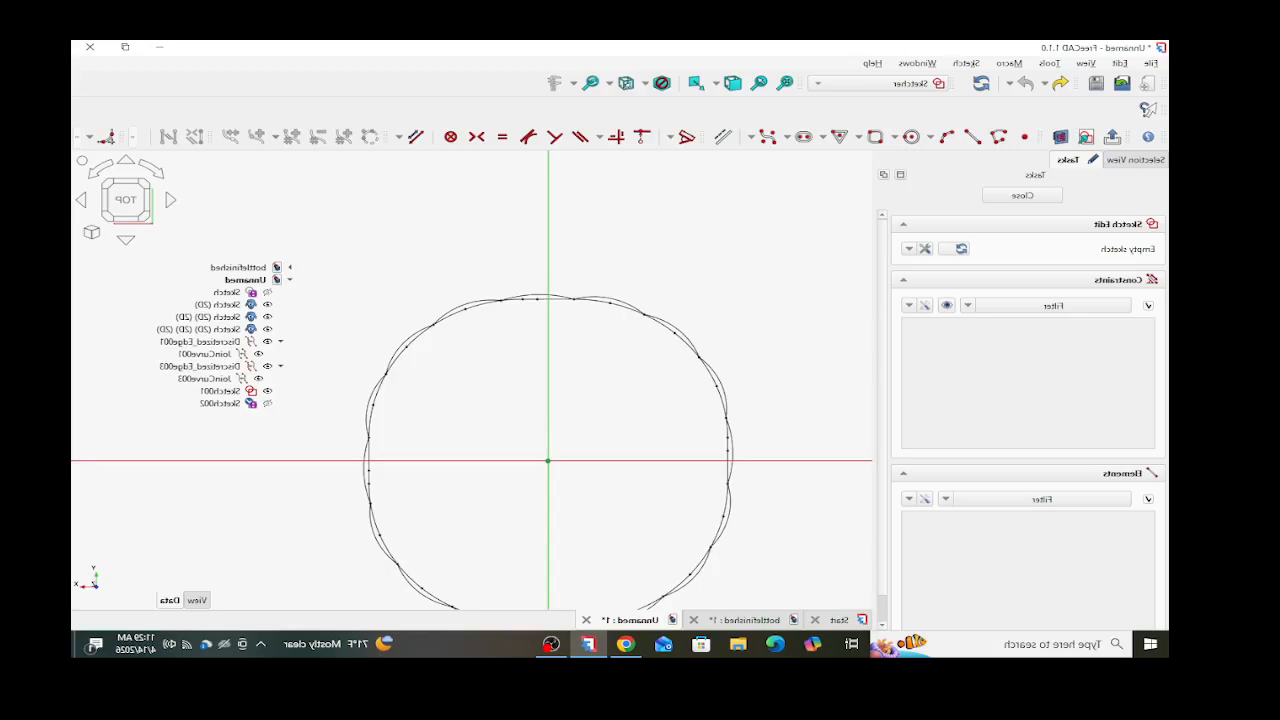
- Draw a circle centred on the origin with a 30 mm diameter and close the sketch
click(911, 136)
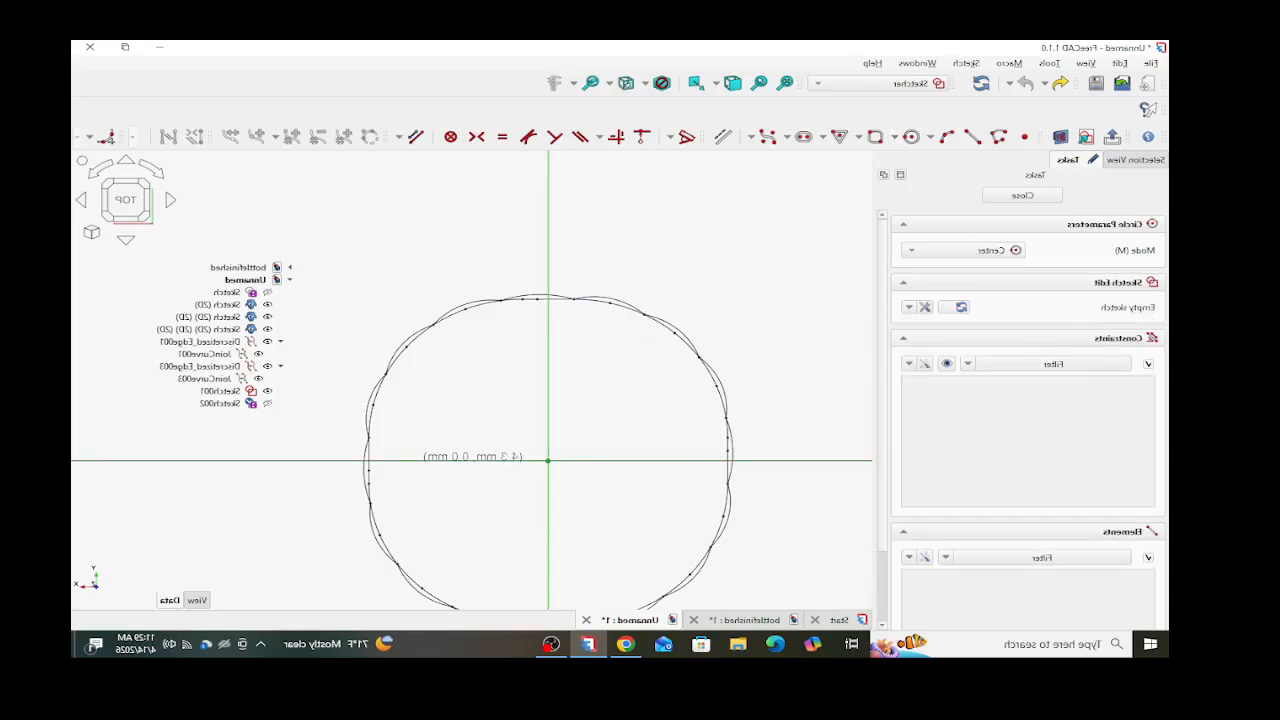
click(547, 461)
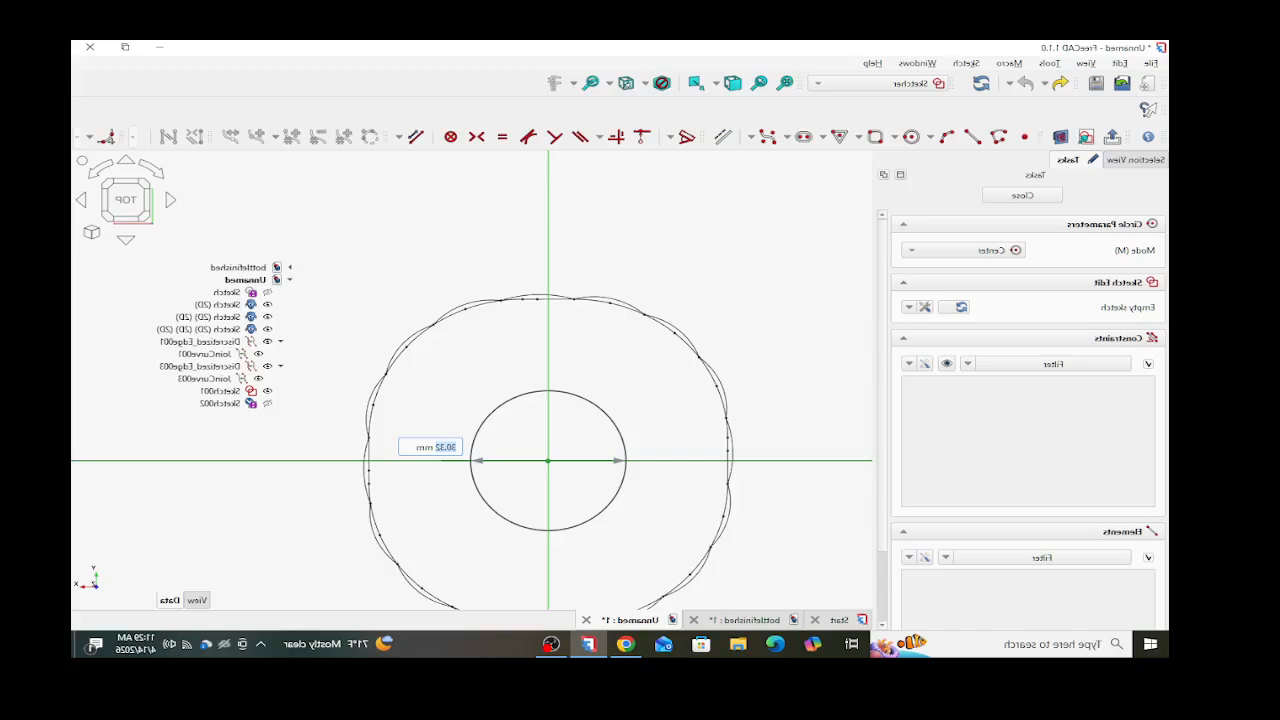
text(30)
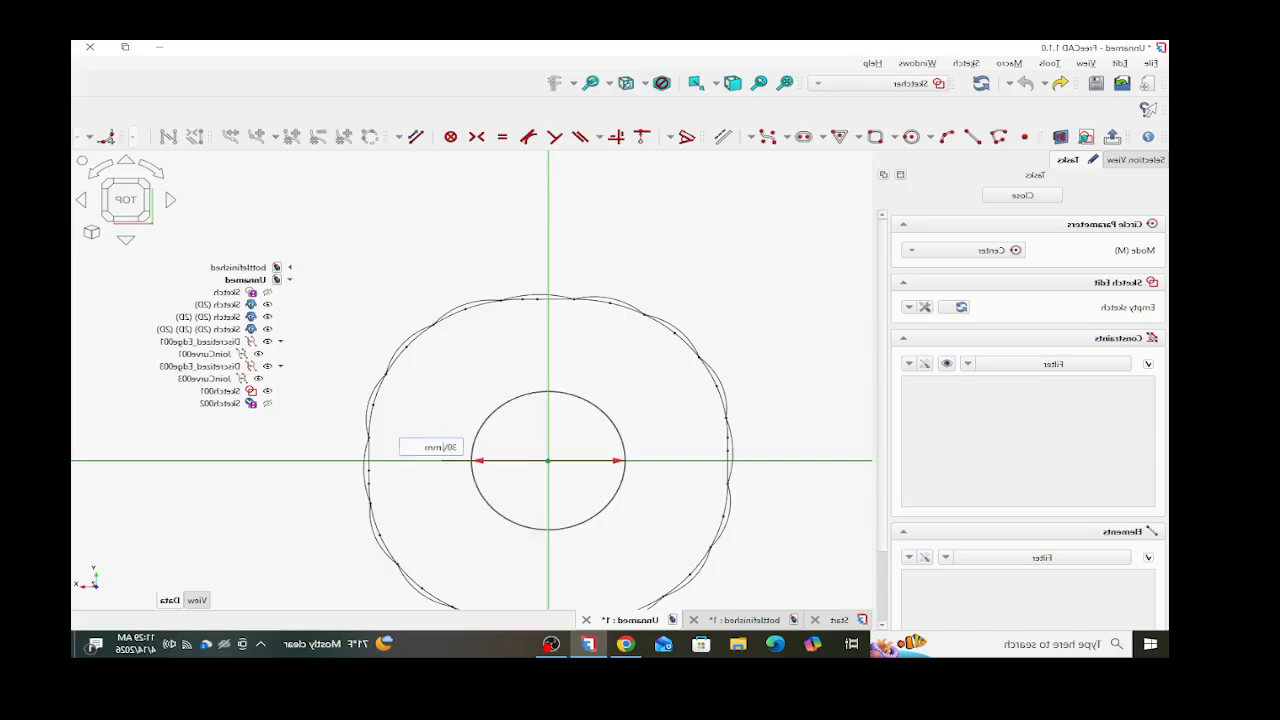
key(Return)
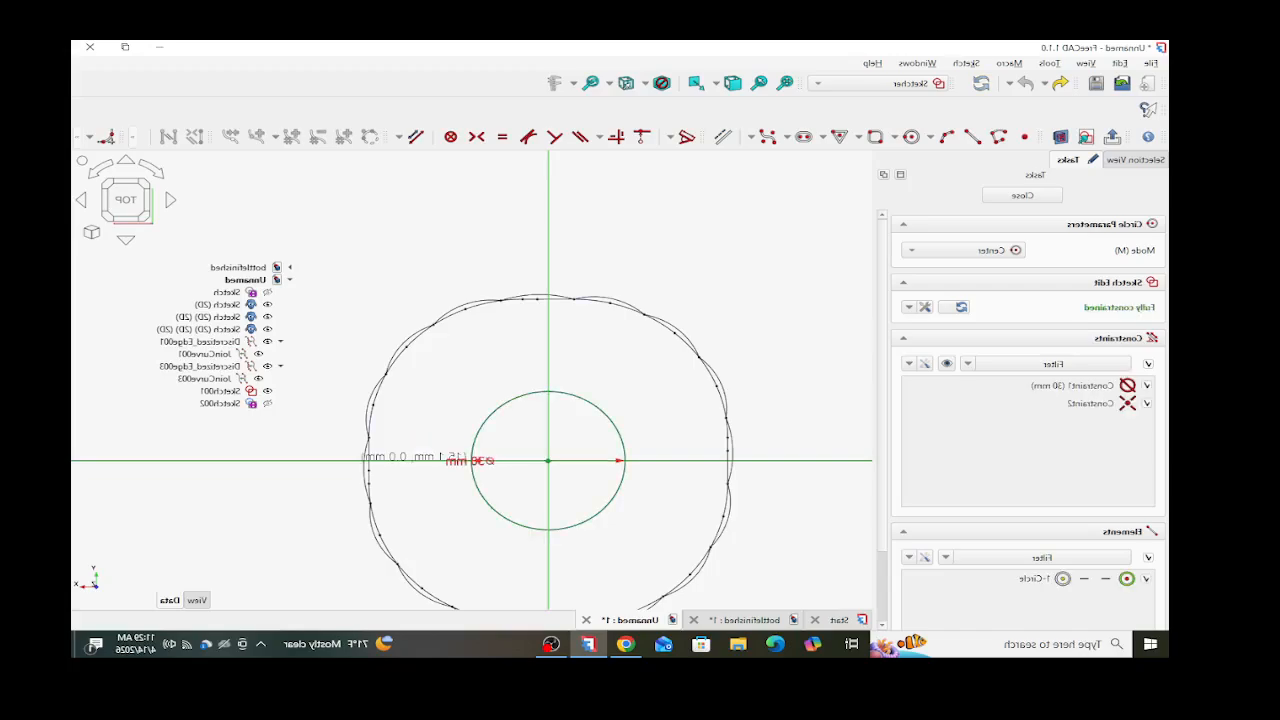
click(1022, 195)
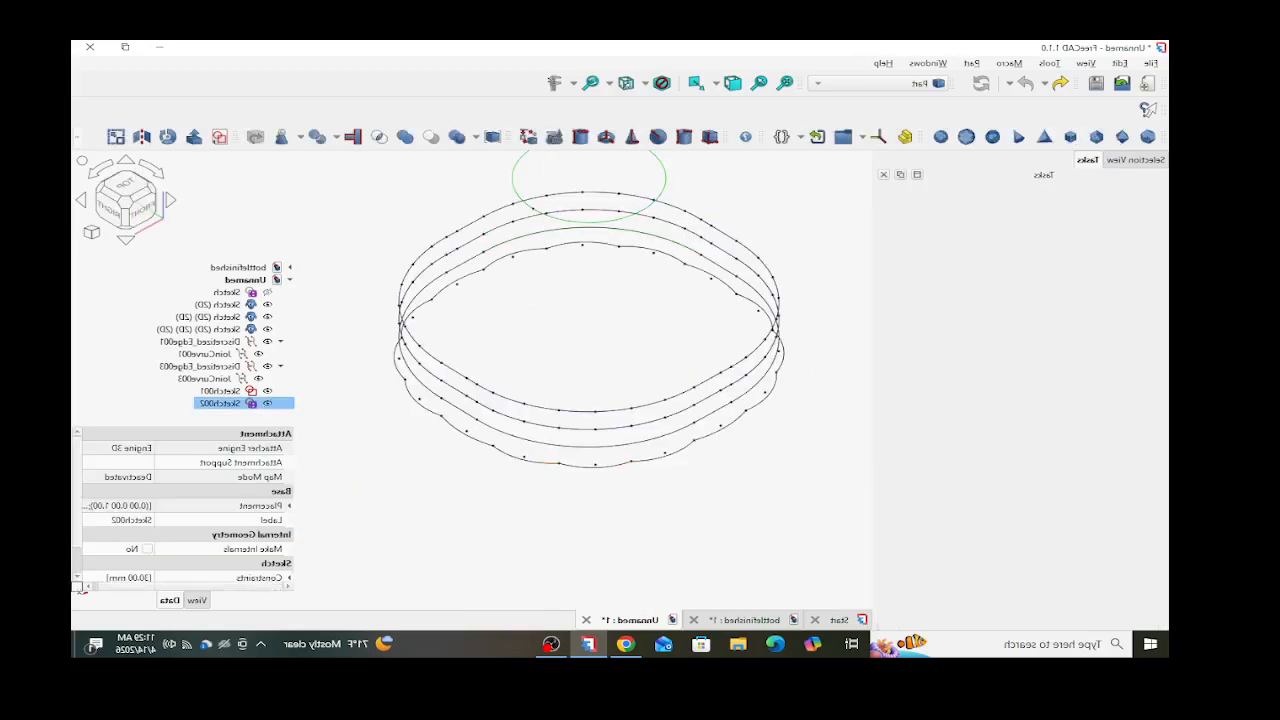
click(400, 200)
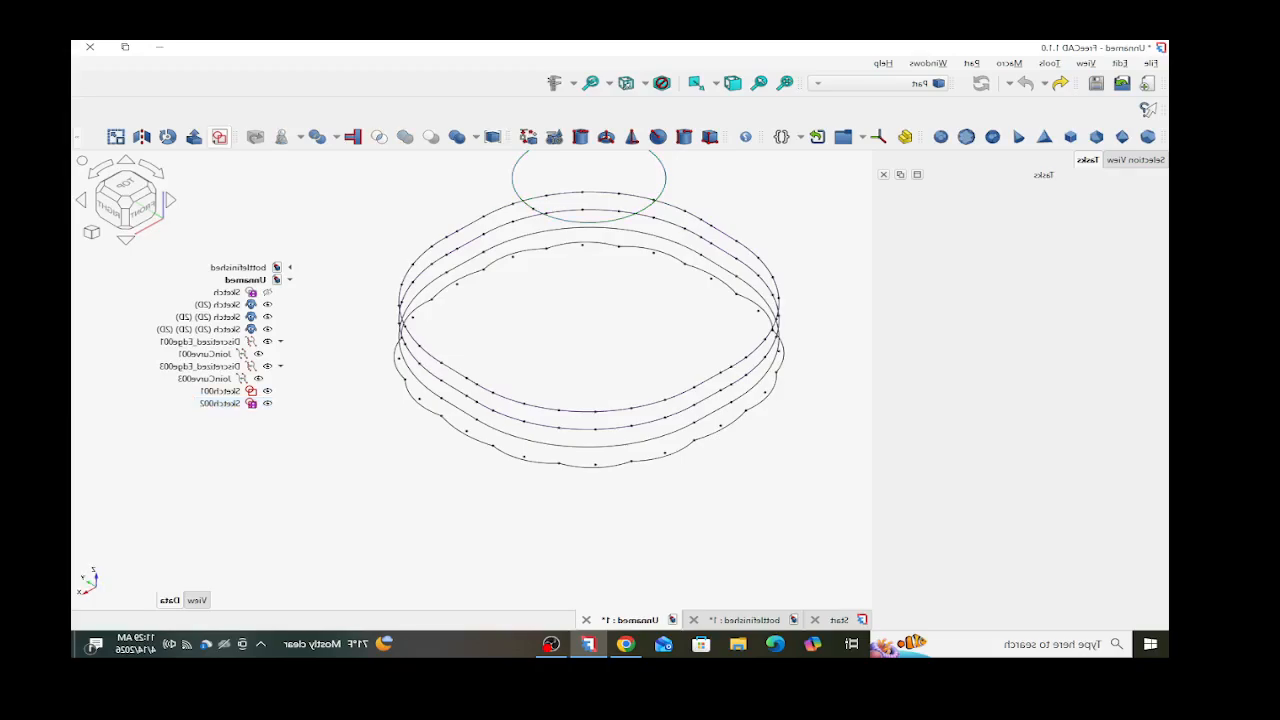
- Create another sketch on the XY-plane with a 53 mm offset
click(220, 137)
drag(602, 374, 621, 374)
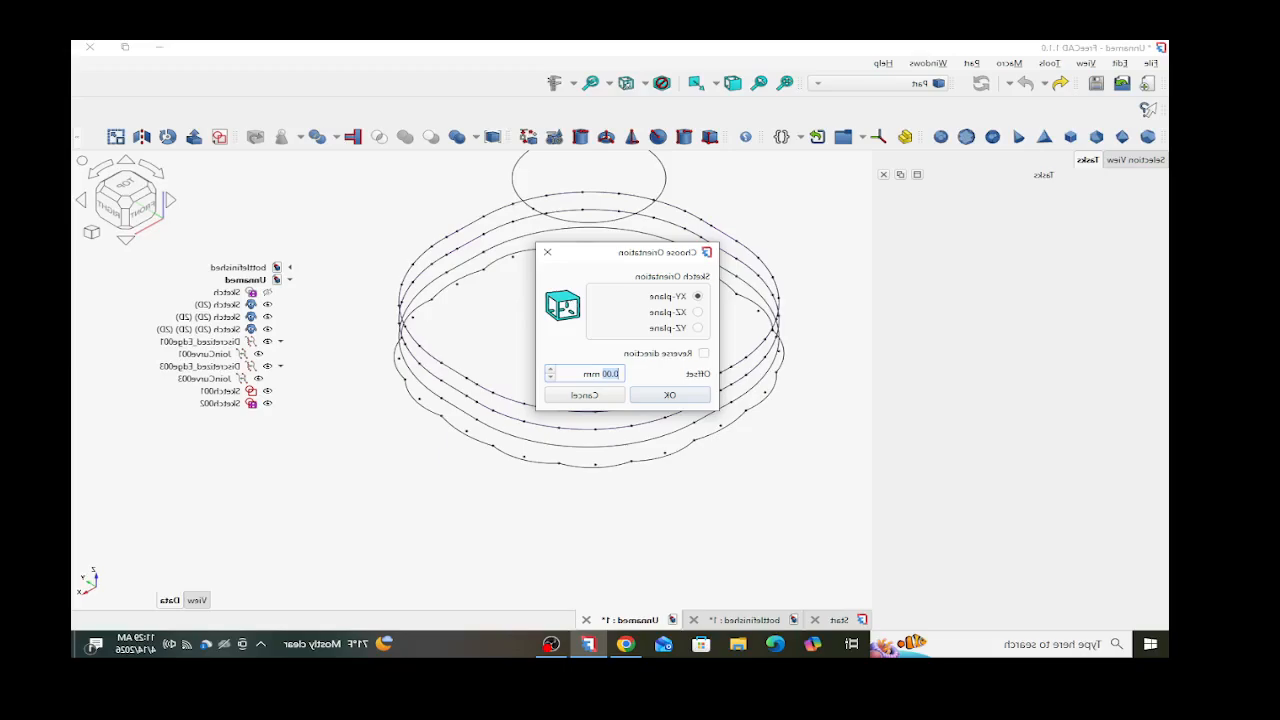
text(53)
click(669, 395)
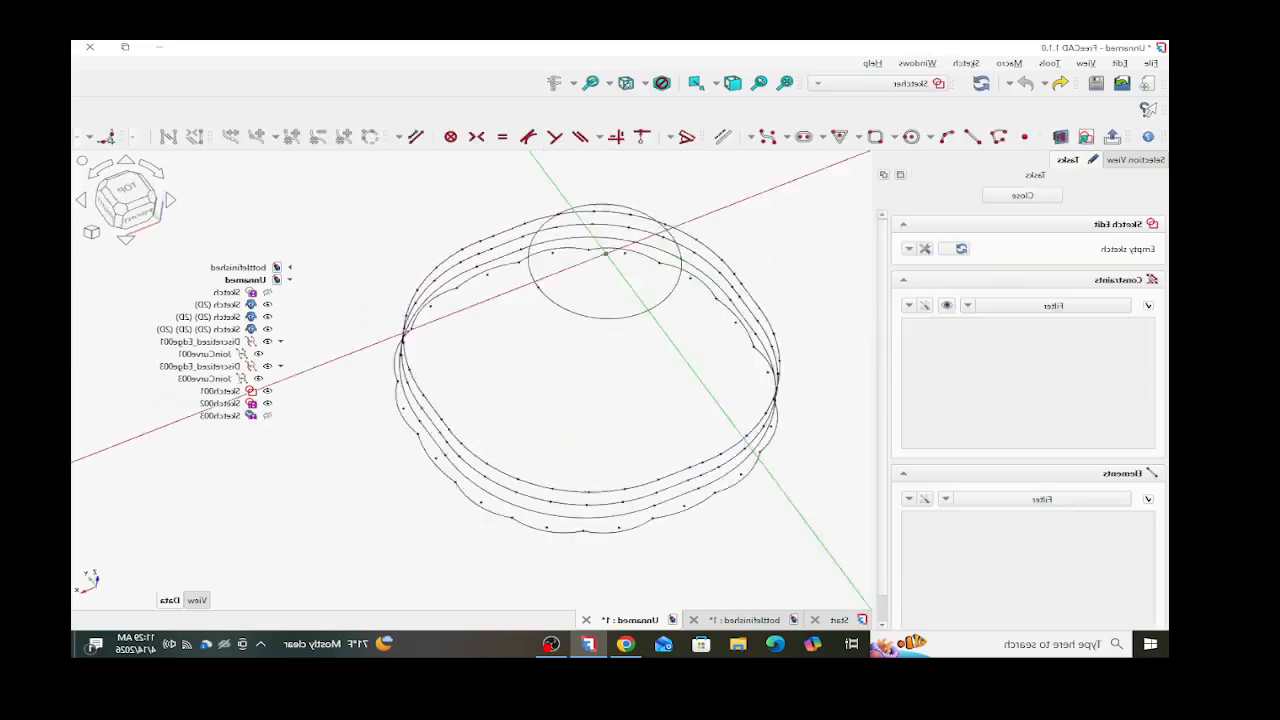
- Draw a 30 mm diameter circle centred on the origin in the new sketch and close the sketch
click(908, 136)
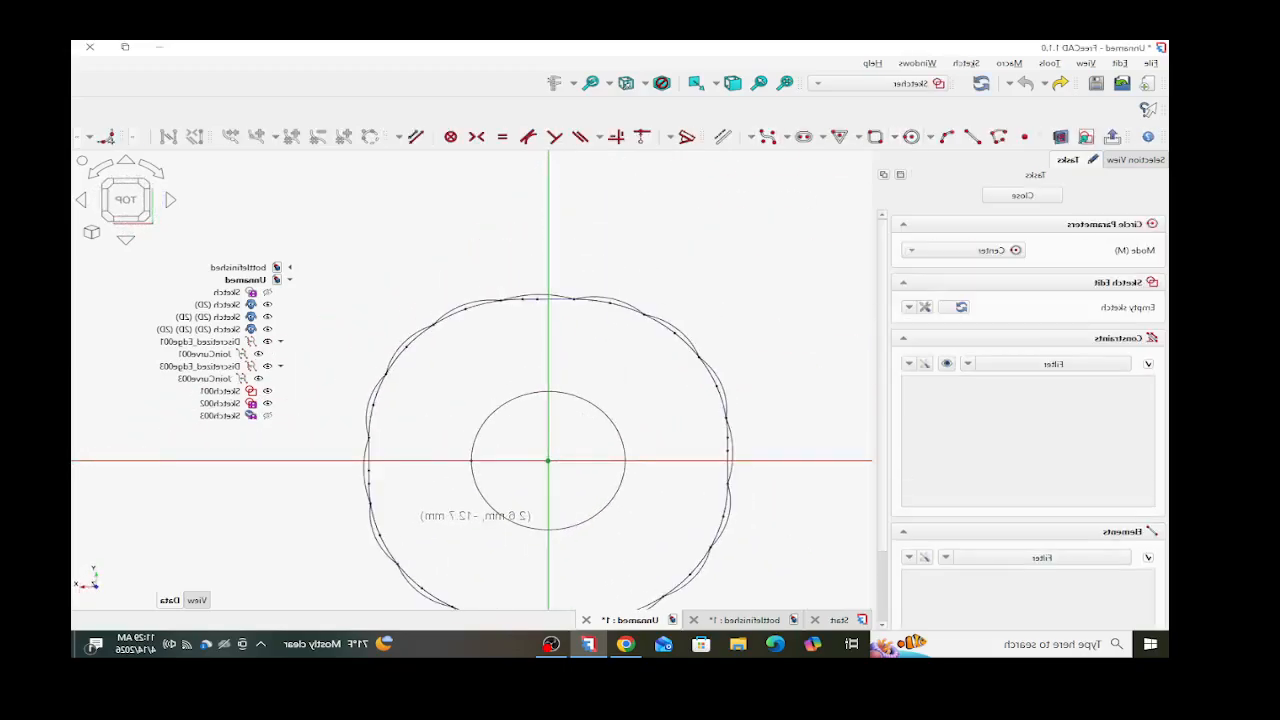
click(548, 458)
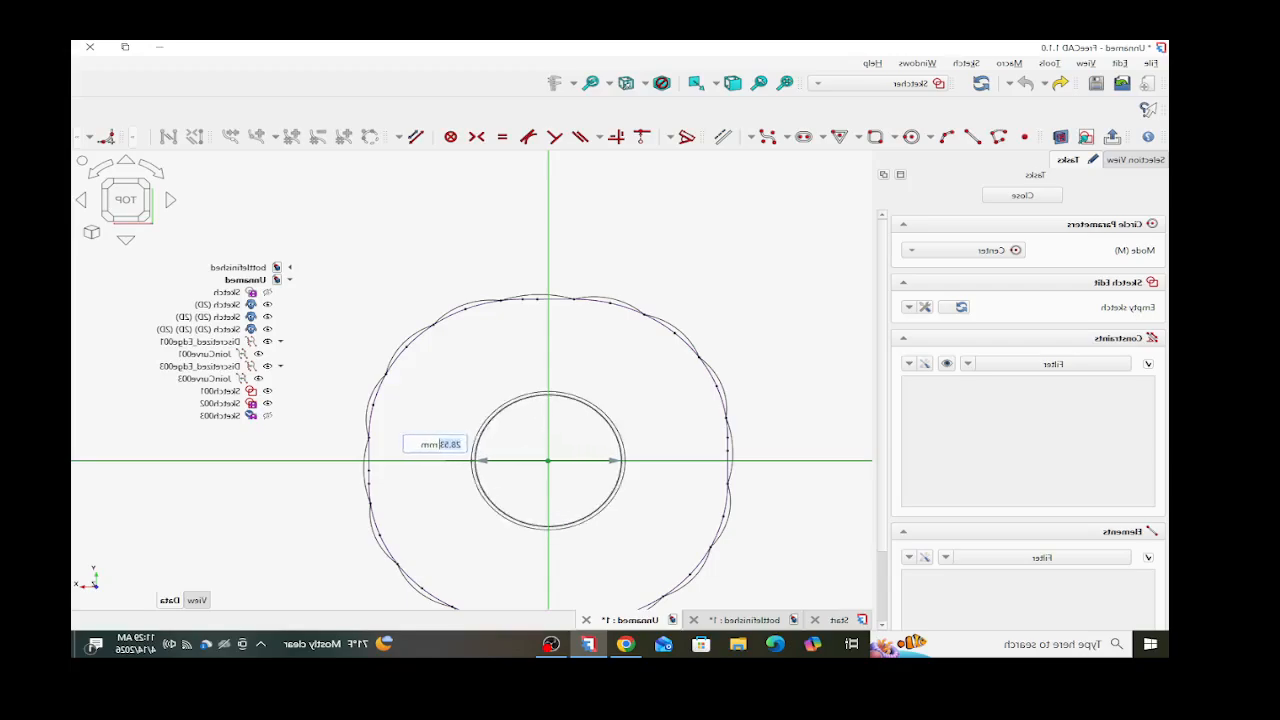
text(30)
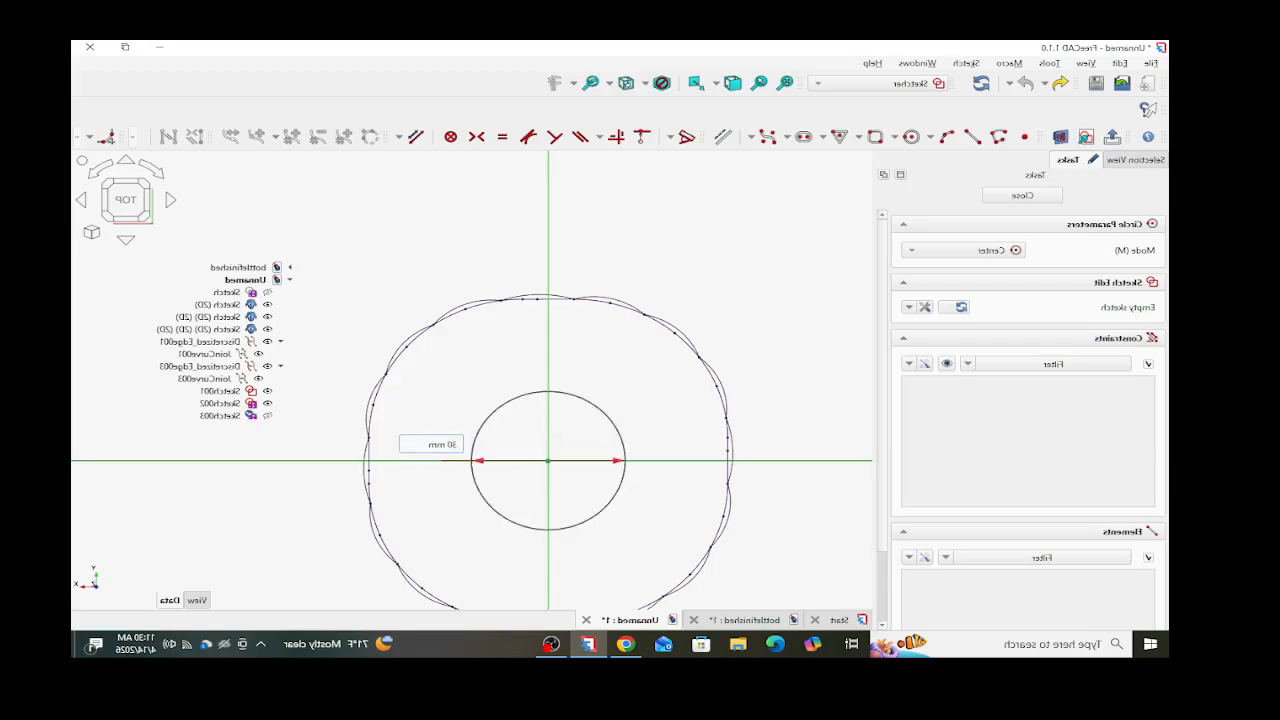
key(Return)
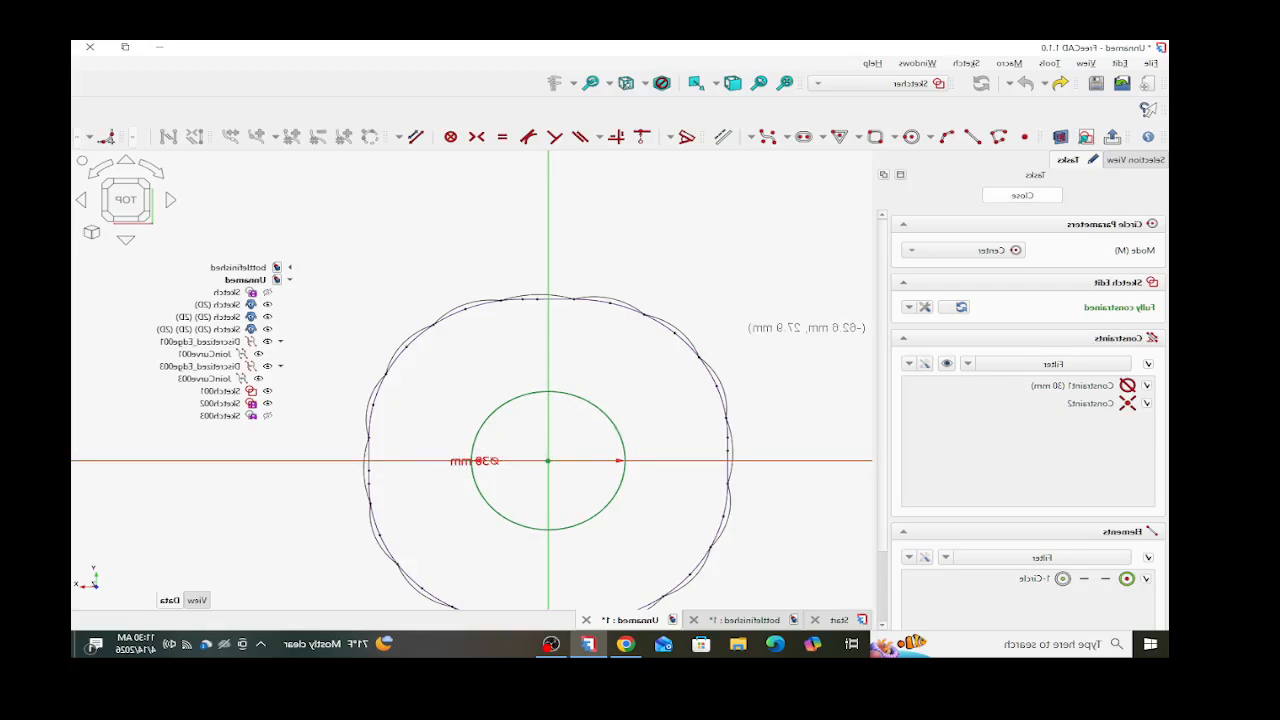
click(1022, 194)
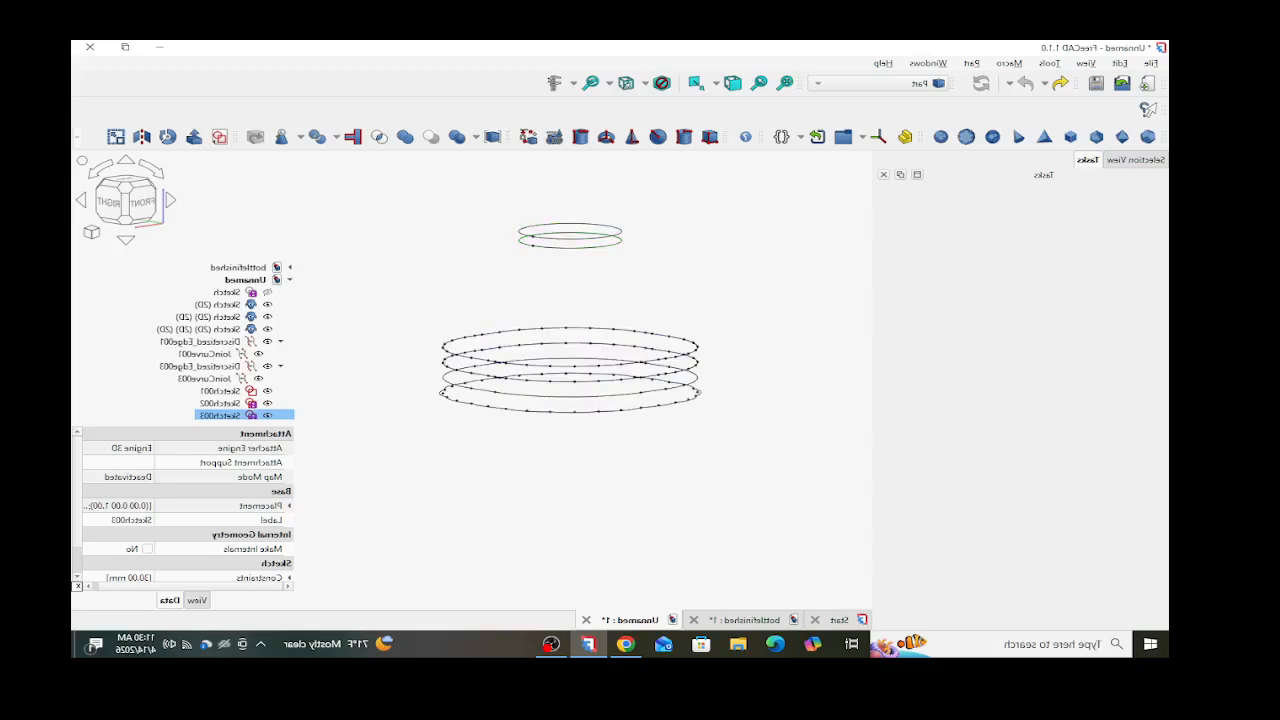
middle_drag(570, 470, 570, 486)
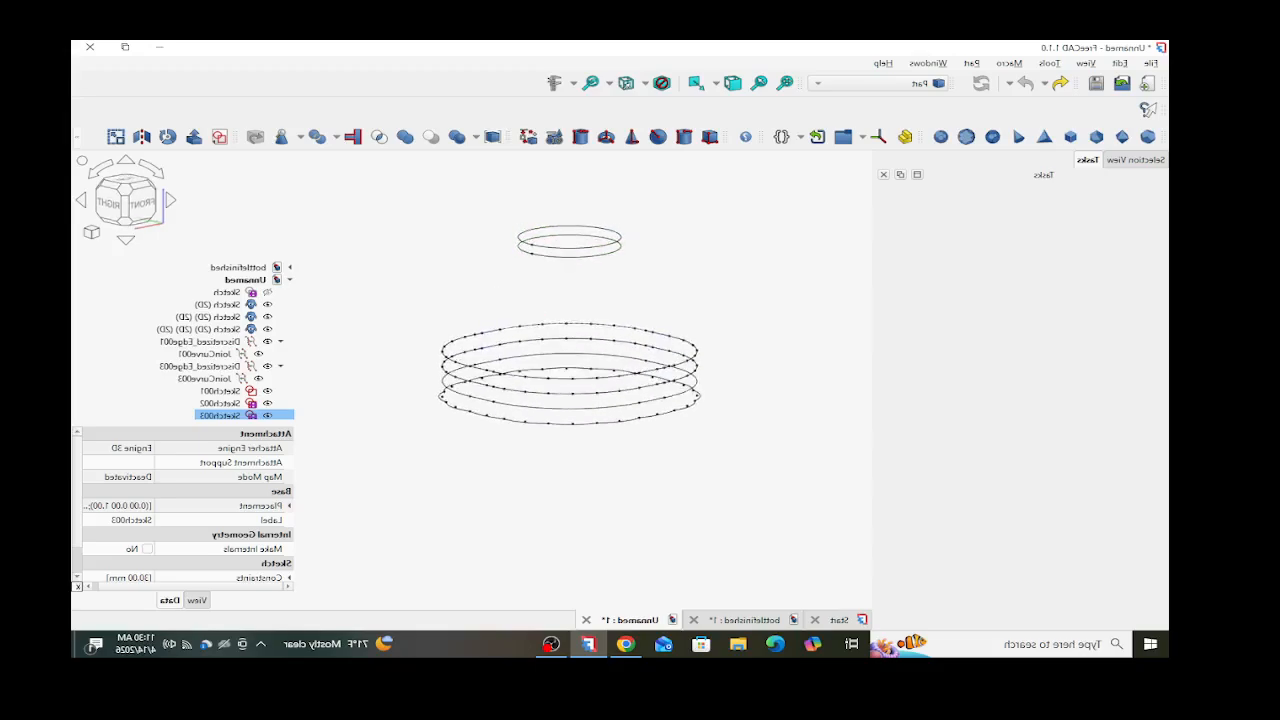
click(570, 486)
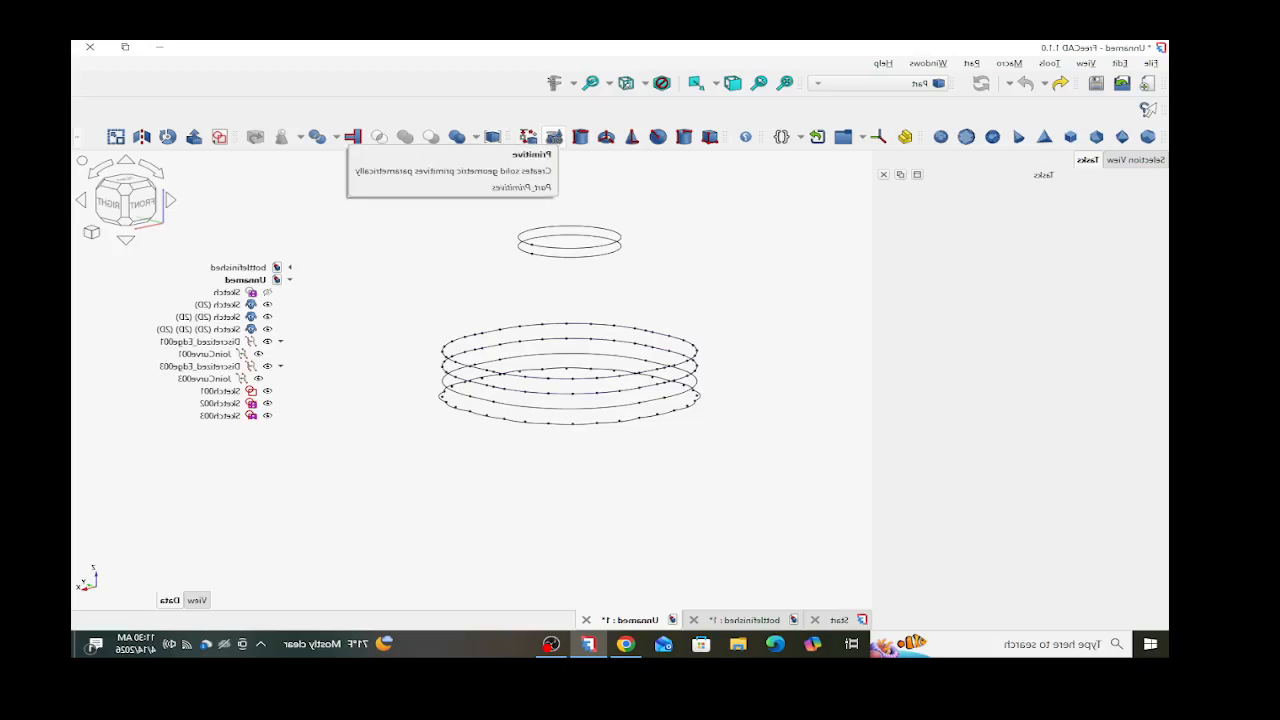
- Start a Helix primitive in the Part workbench and set its height to 55 mm
click(554, 136)
click(1028, 252)
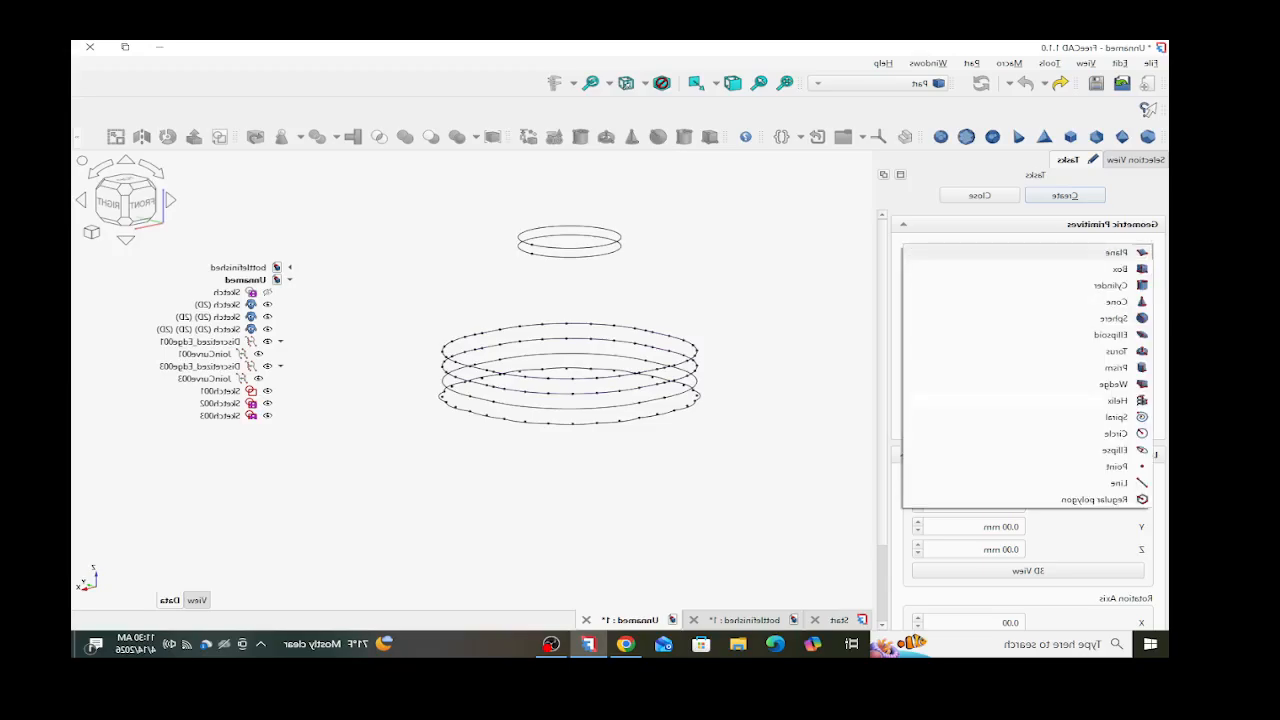
click(1116, 401)
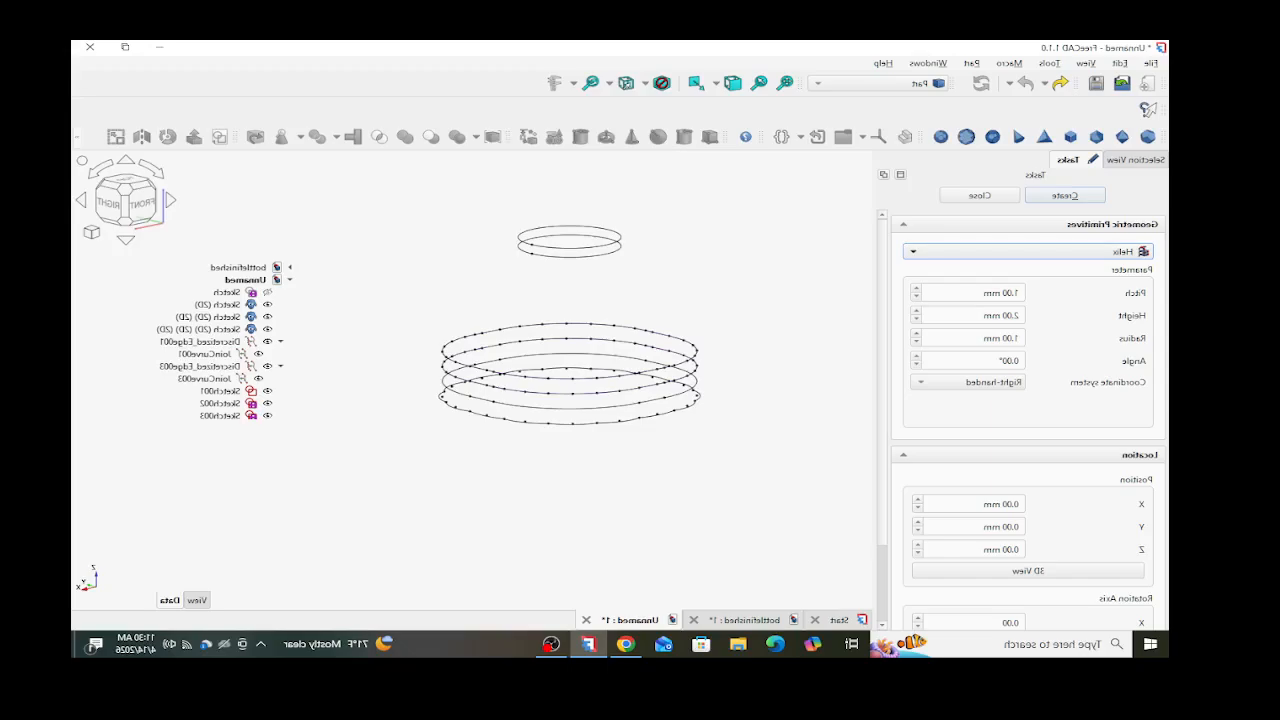
drag(1002, 338, 1020, 338)
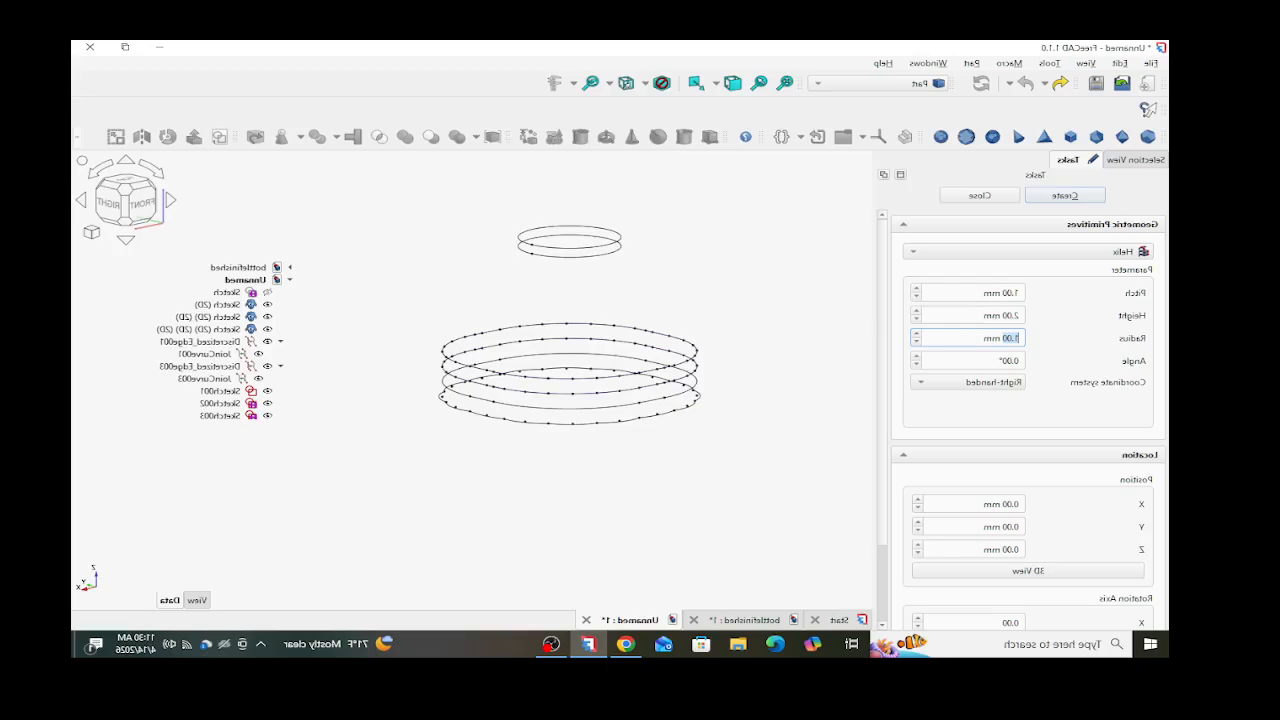
drag(982, 315, 1018, 315)
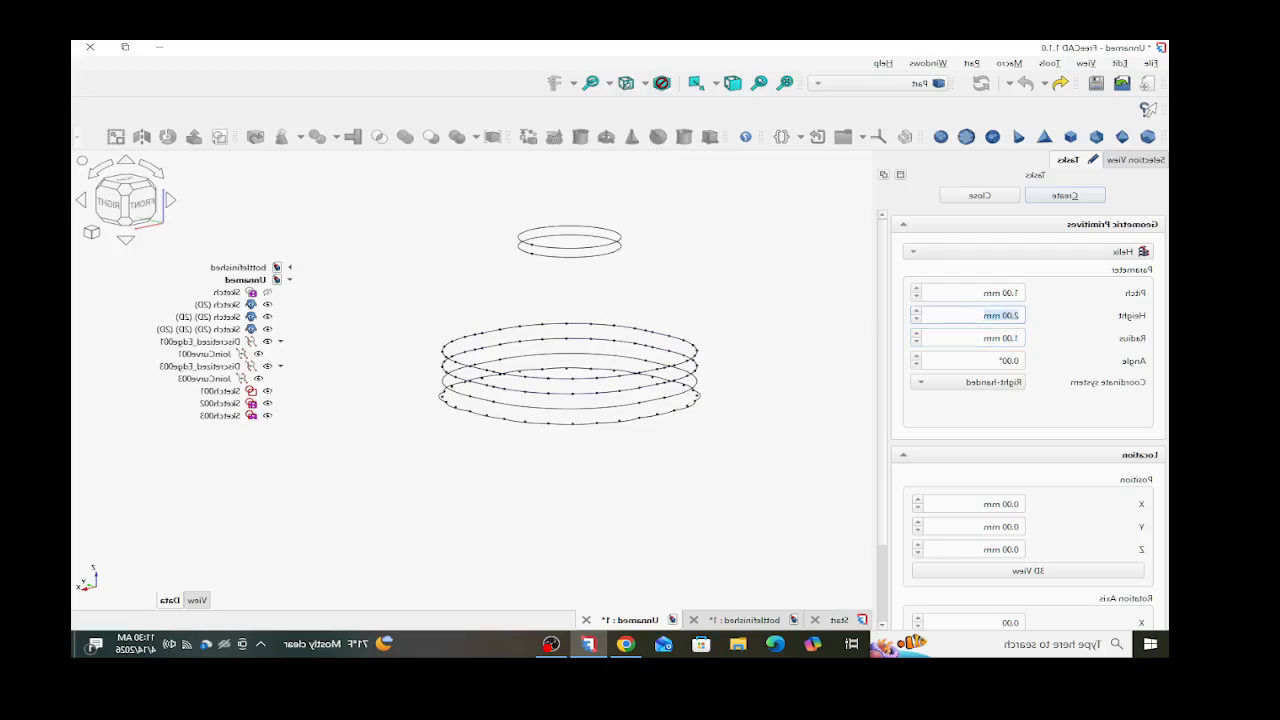
text(5)
text(5)
- Raise the lower neck circle sketch, Sketch002, to a Z position of 55 mm
click(220, 415)
click(220, 403)
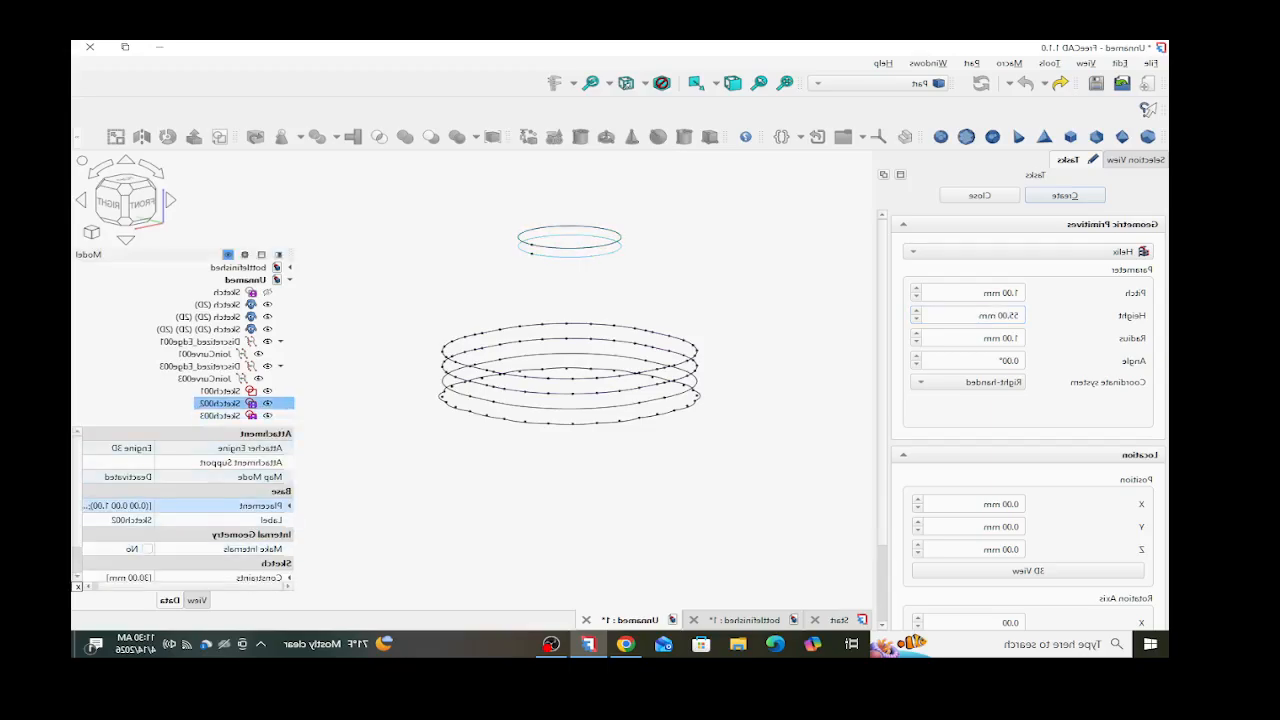
click(290, 506)
click(280, 549)
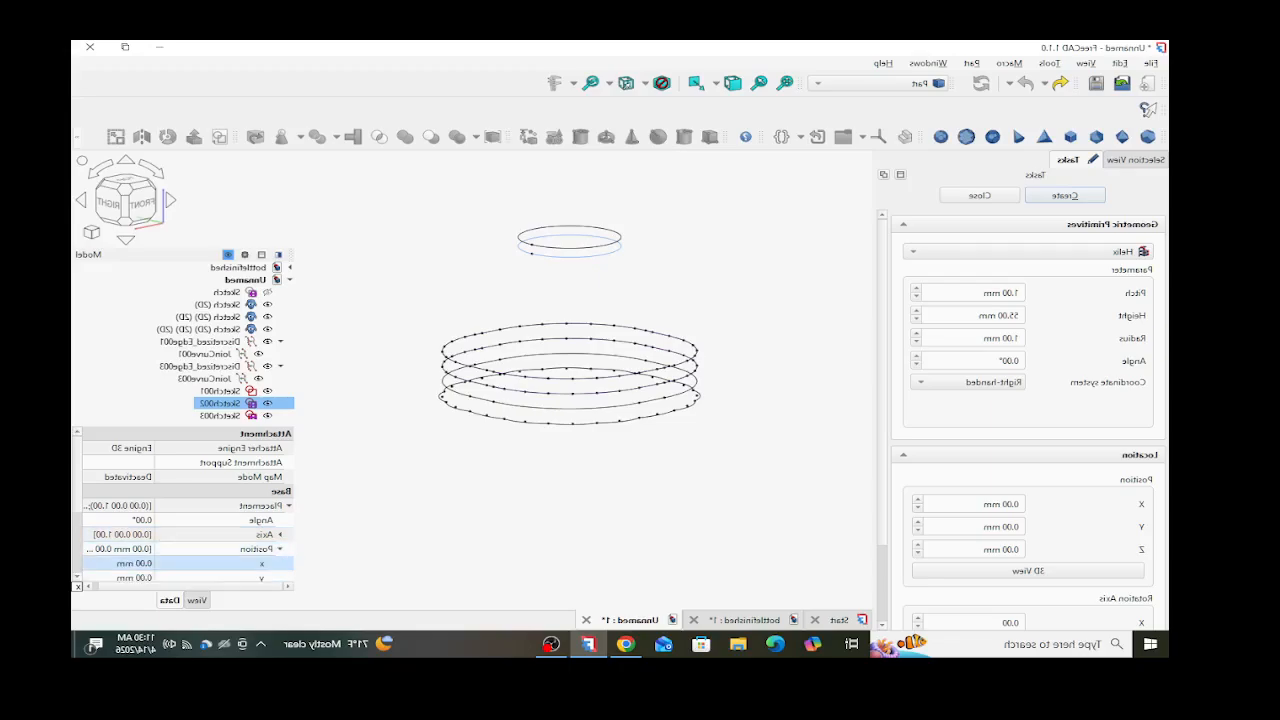
scroll(210, 563, down, 1)
click(132, 551)
click(88, 548)
click(88, 548)
click(88, 548)
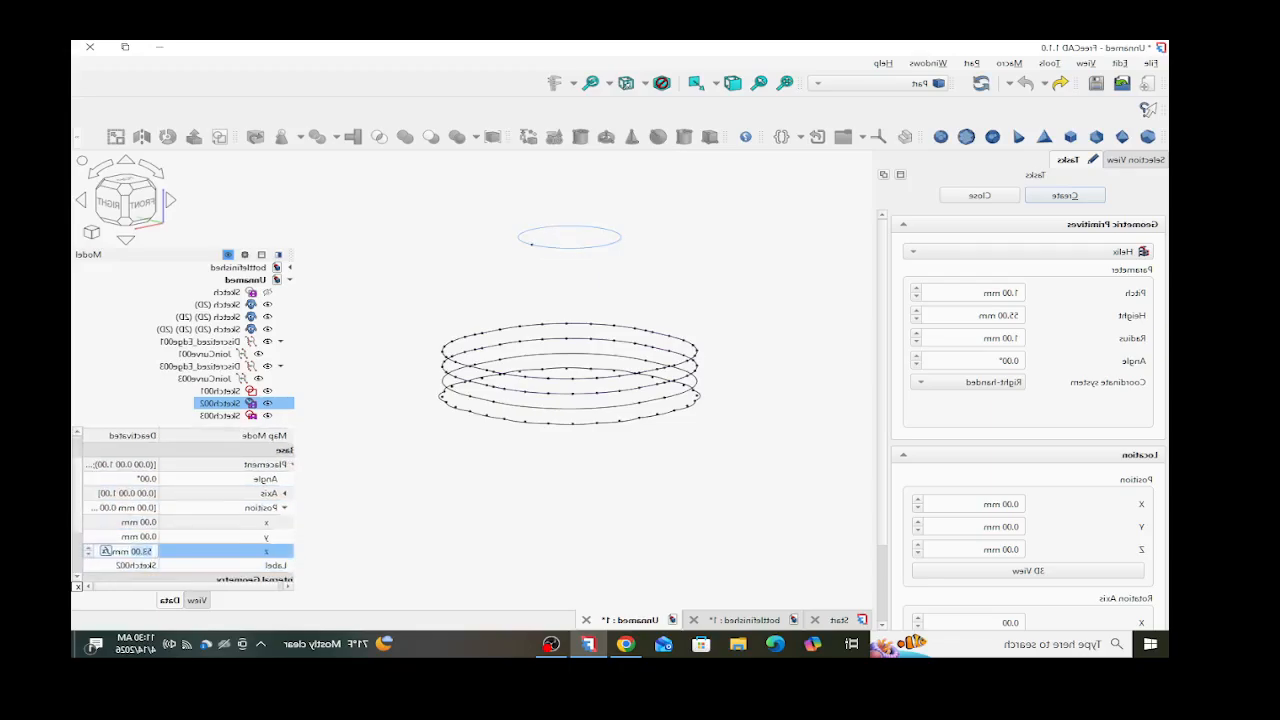
click(88, 548)
click(88, 548)
click(385, 500)
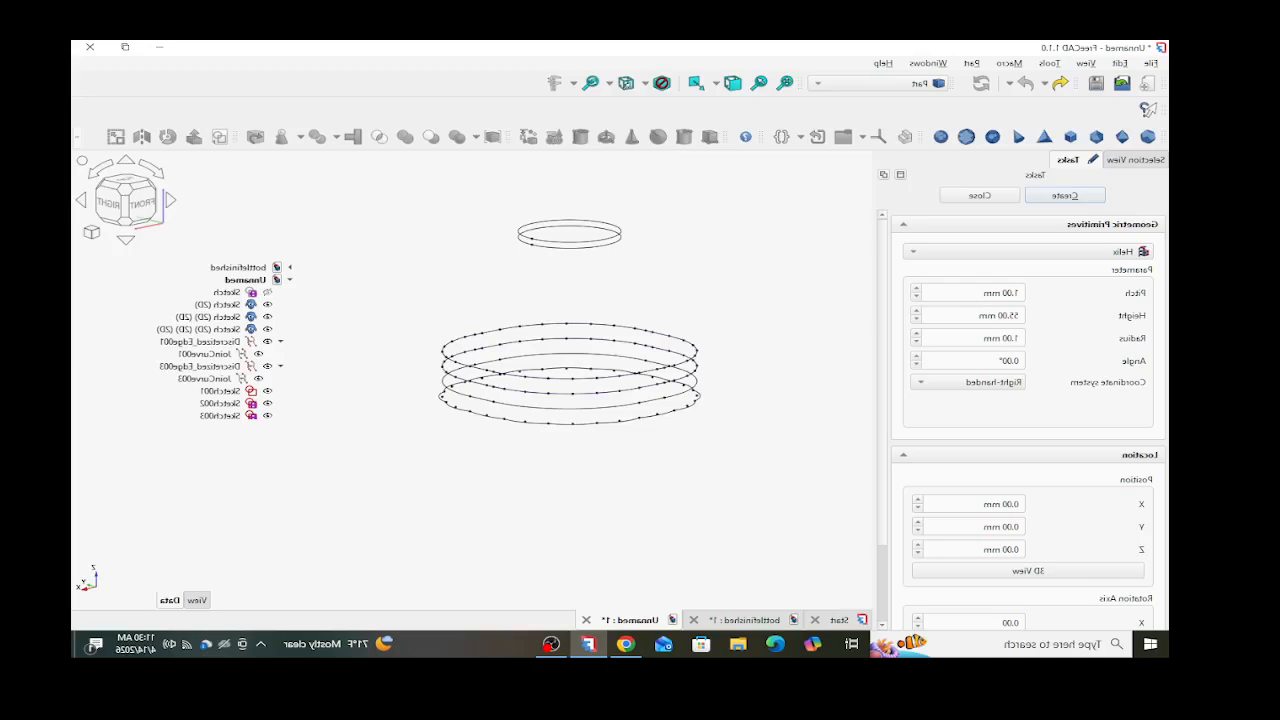
- Set the helix pitch to 220 mm and the radius to 40 mm, and create the right-handed helix
drag(981, 293, 1020, 293)
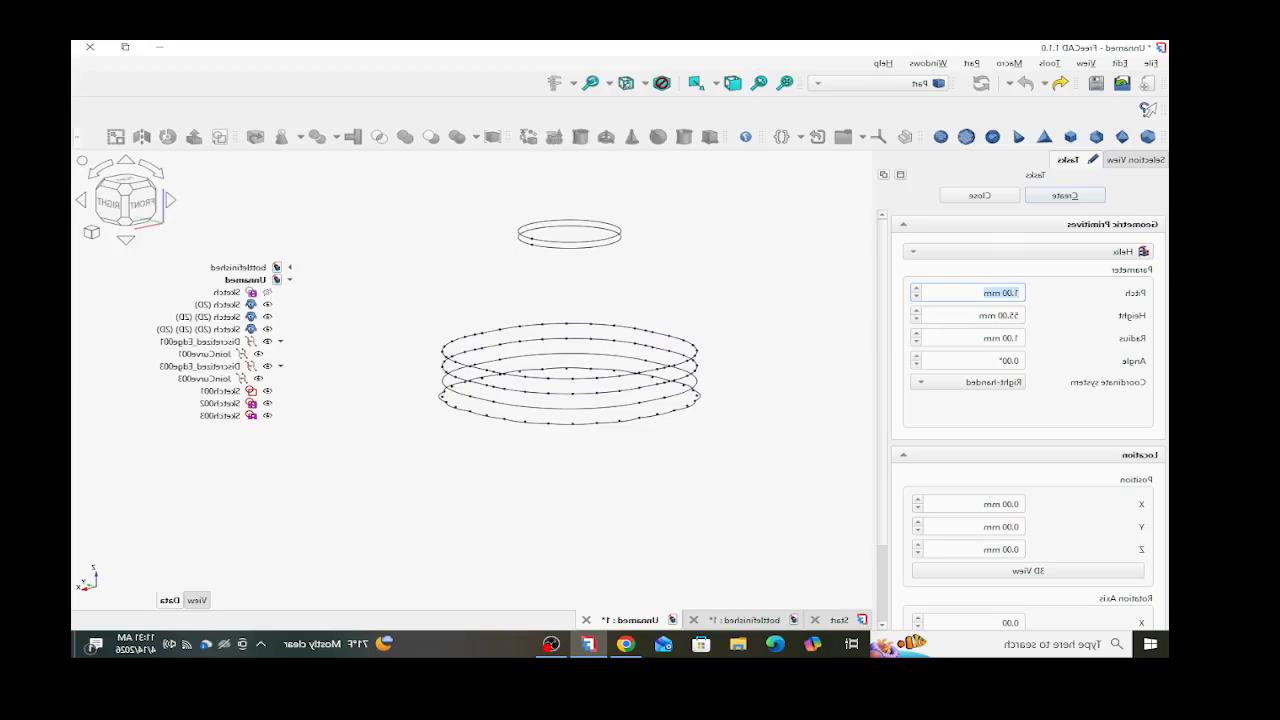
text(220)
click(1000, 338)
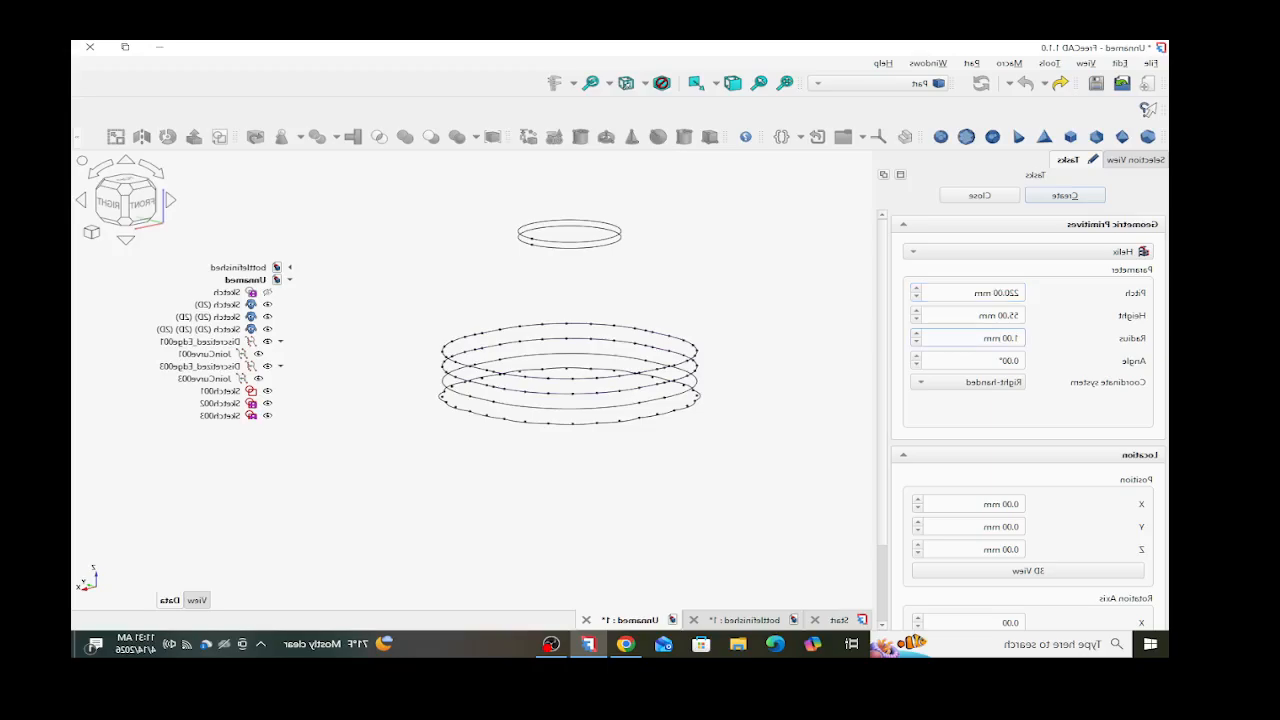
drag(1000, 338, 1019, 338)
text(40)
scroll(1028, 400, down, 3)
scroll(1028, 400, down, 1)
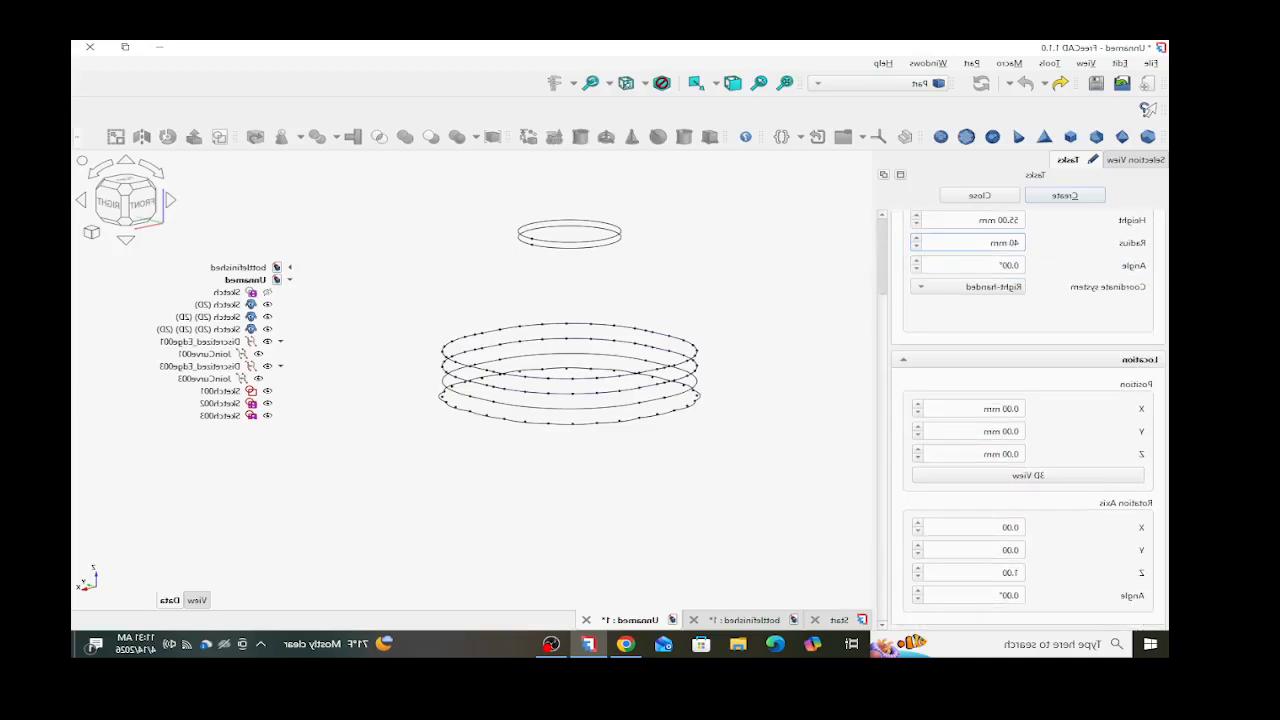
scroll(1028, 400, up, 3)
click(1065, 195)
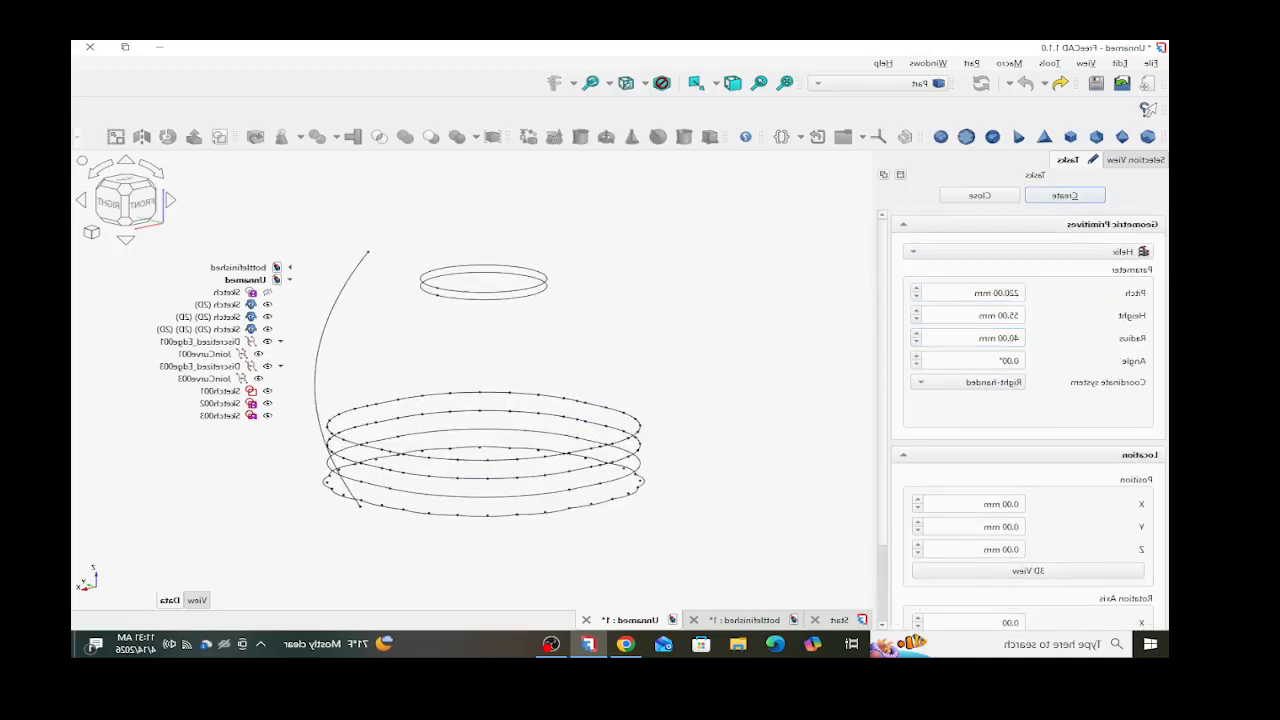
middle_drag(463, 431, 437, 468)
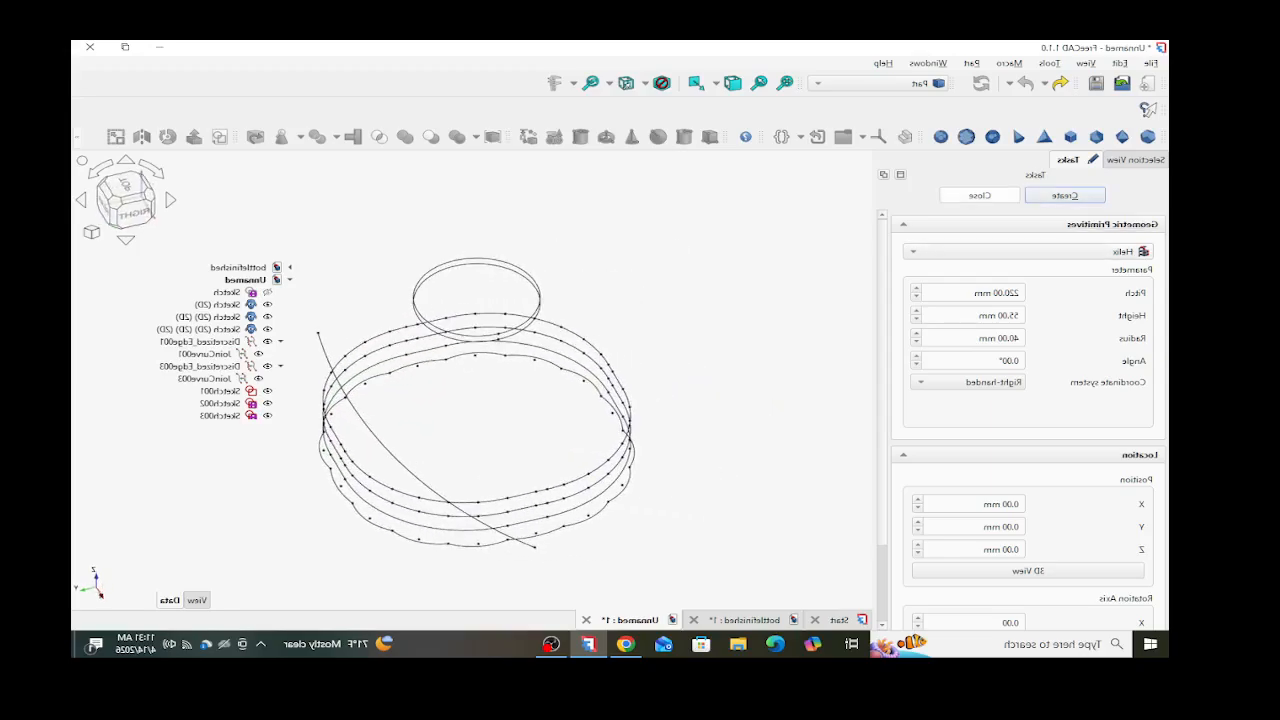
- Finish creating primitives and delete the duplicate helix, Helix001
click(980, 196)
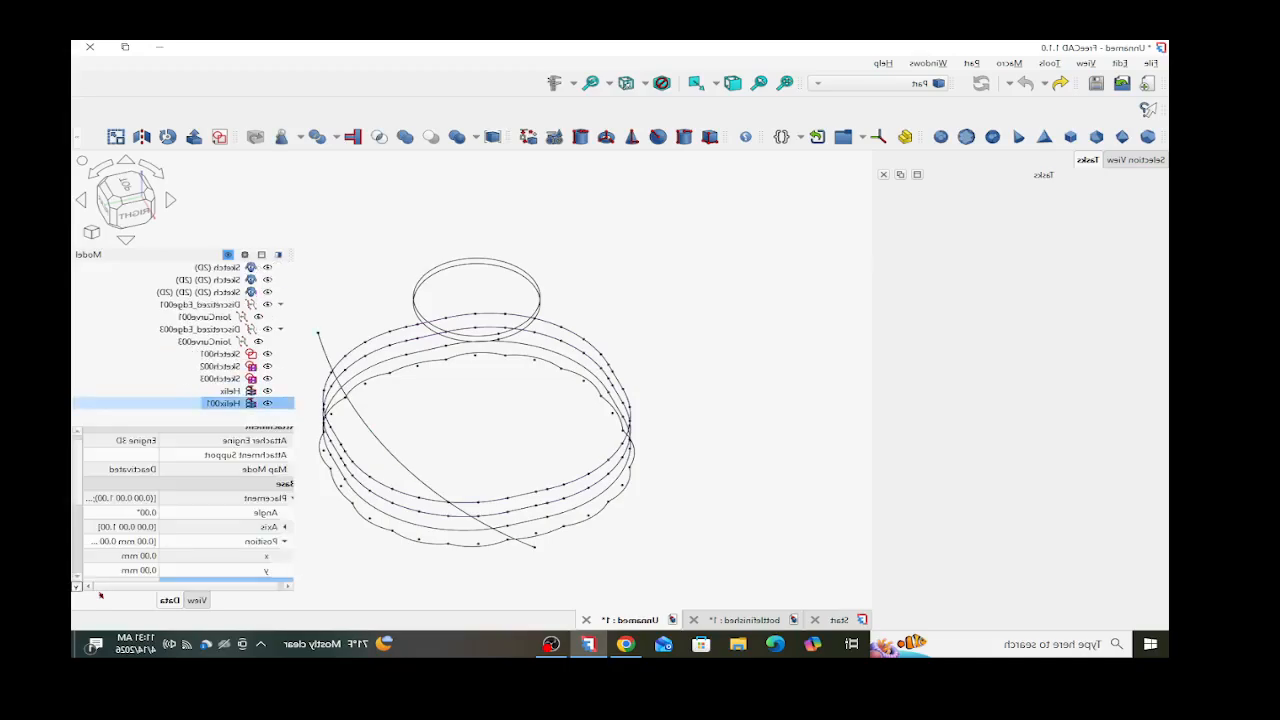
click(100, 595)
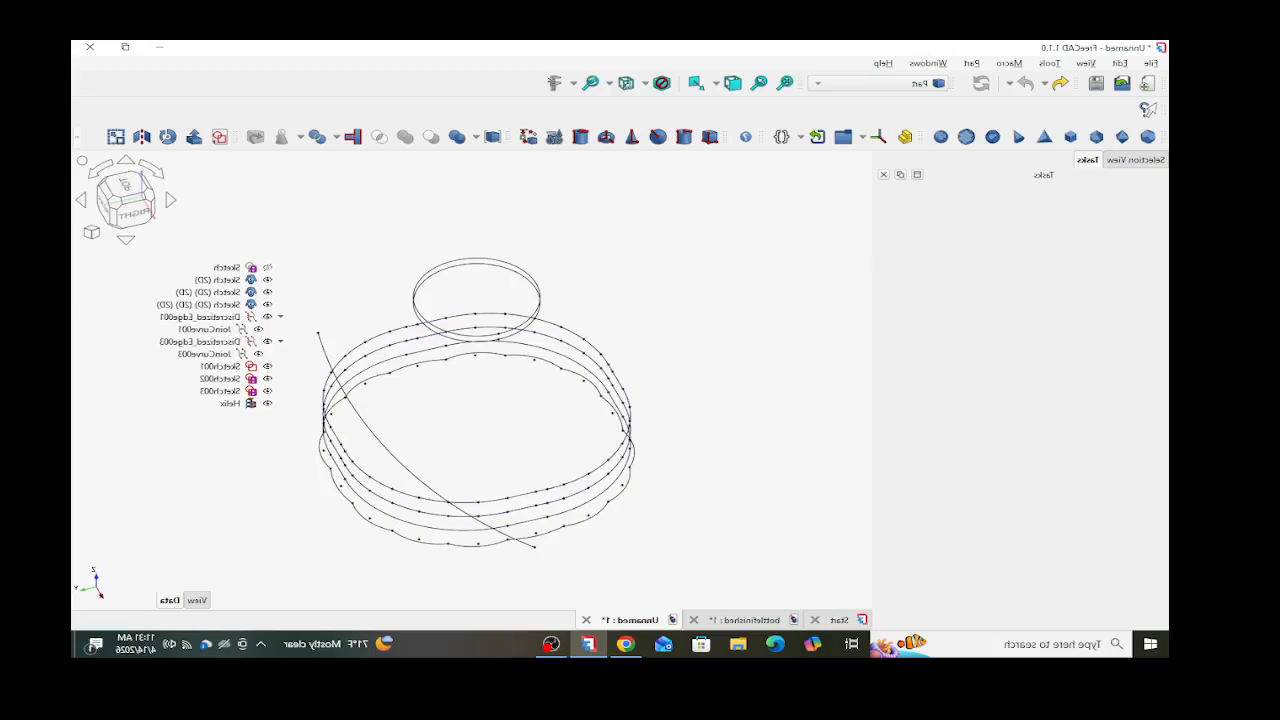
scroll(507, 457, down, 2)
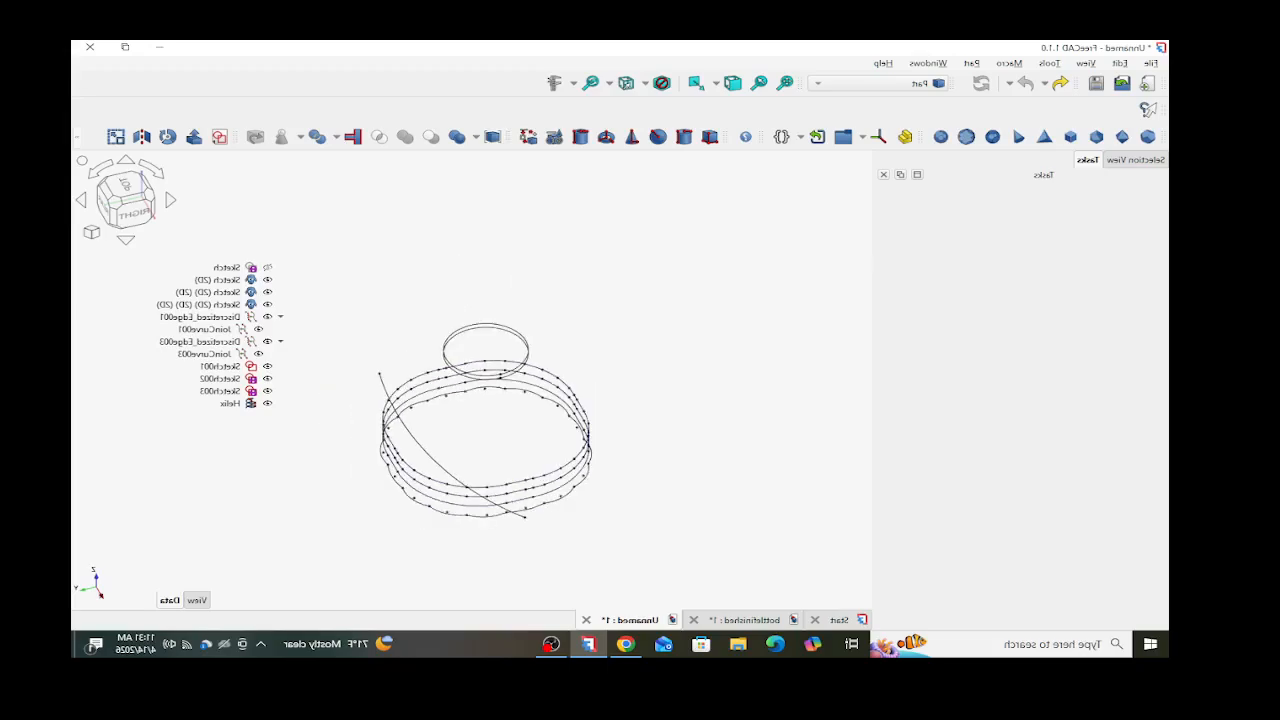
scroll(443, 514, up, 2)
middle_drag(493, 512, 493, 453)
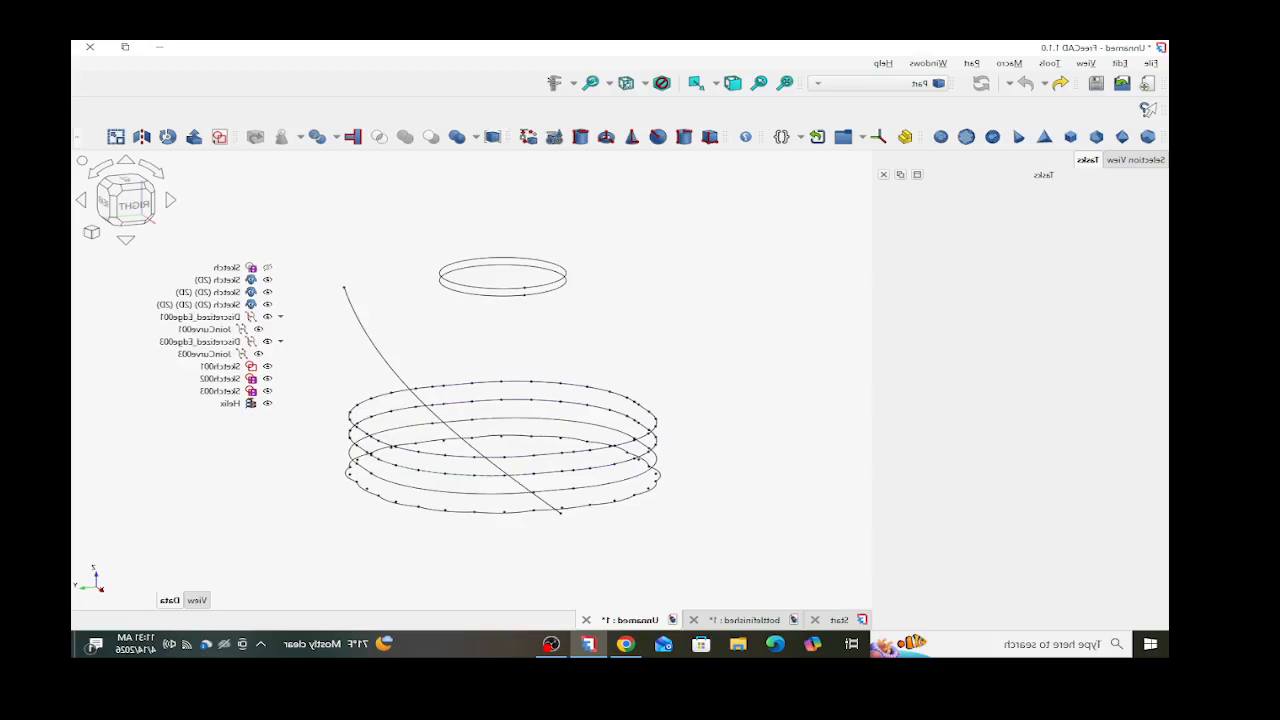
- Examine the placements of the Sketch (2D) copy, the Sketch001 scalloped profile and the JoinCurve003 curve
click(450, 491)
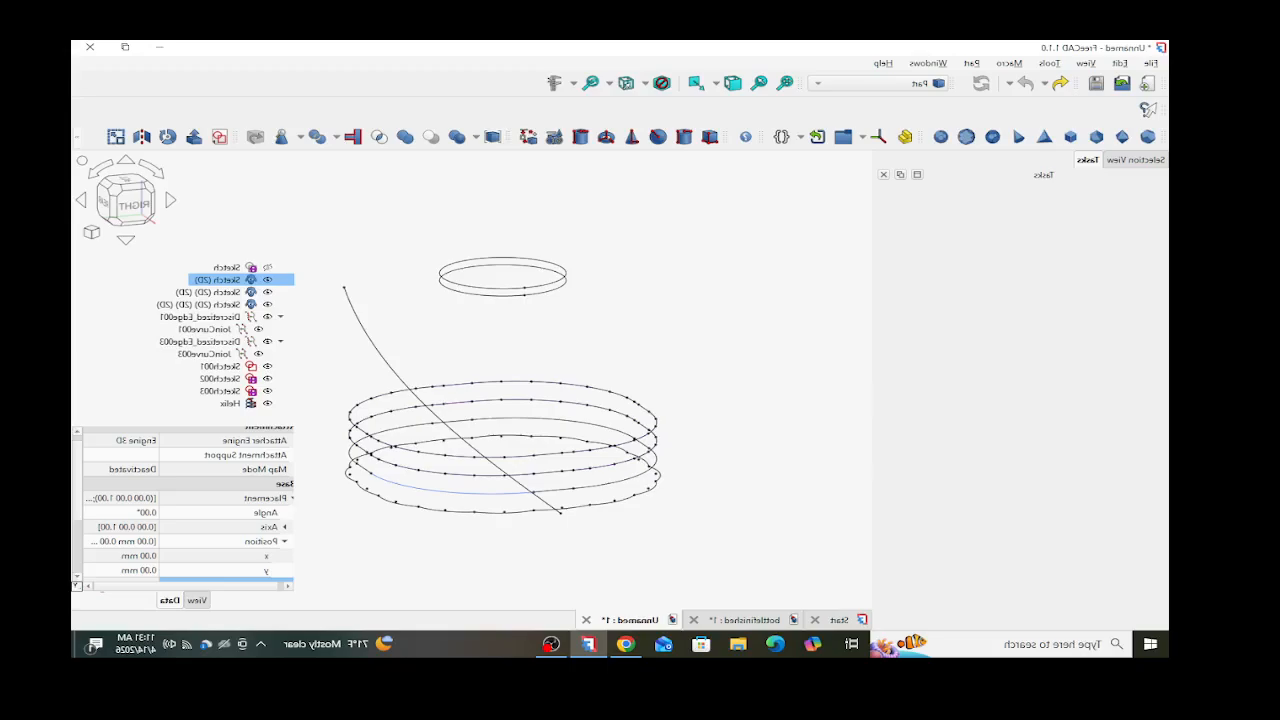
click(505, 512)
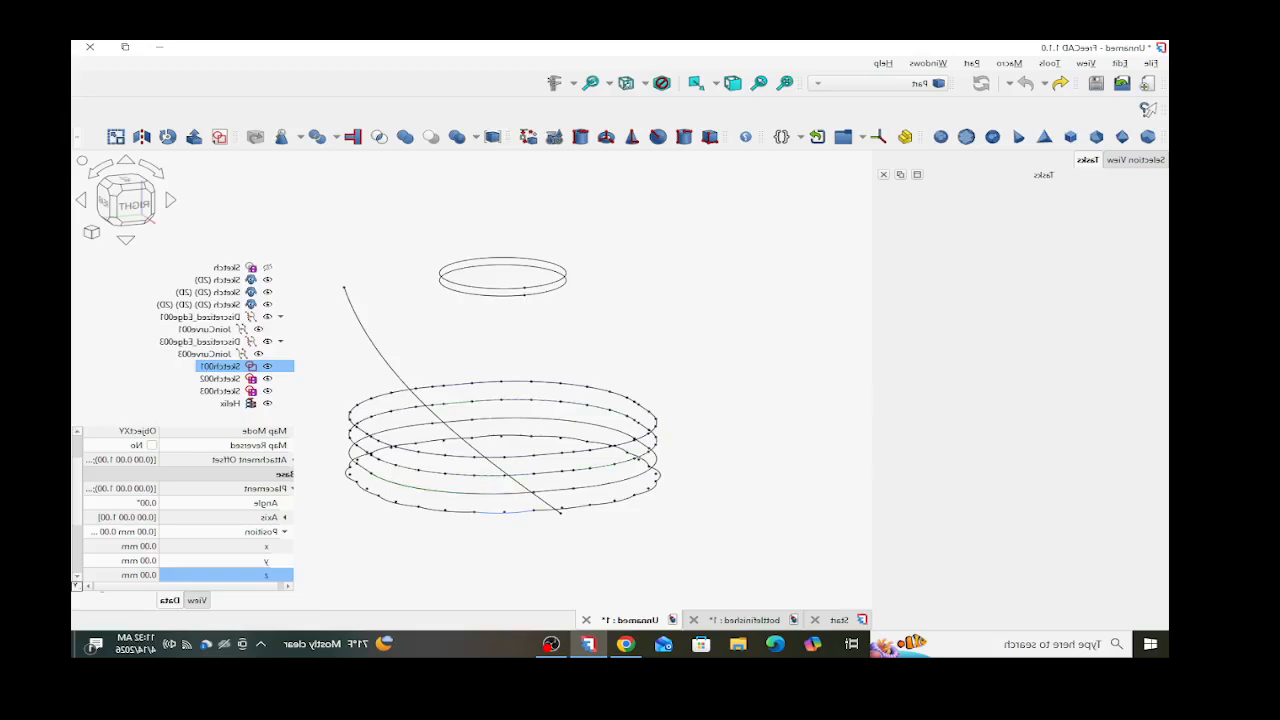
click(241, 353)
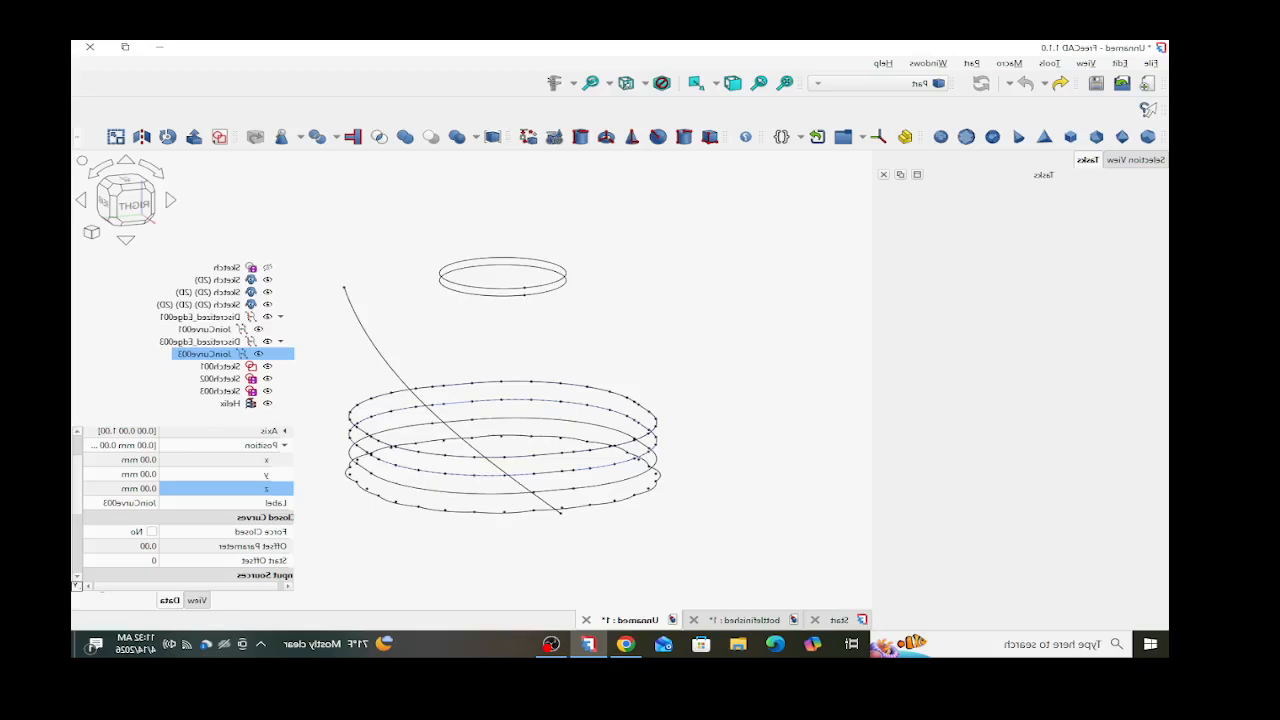
click(505, 512)
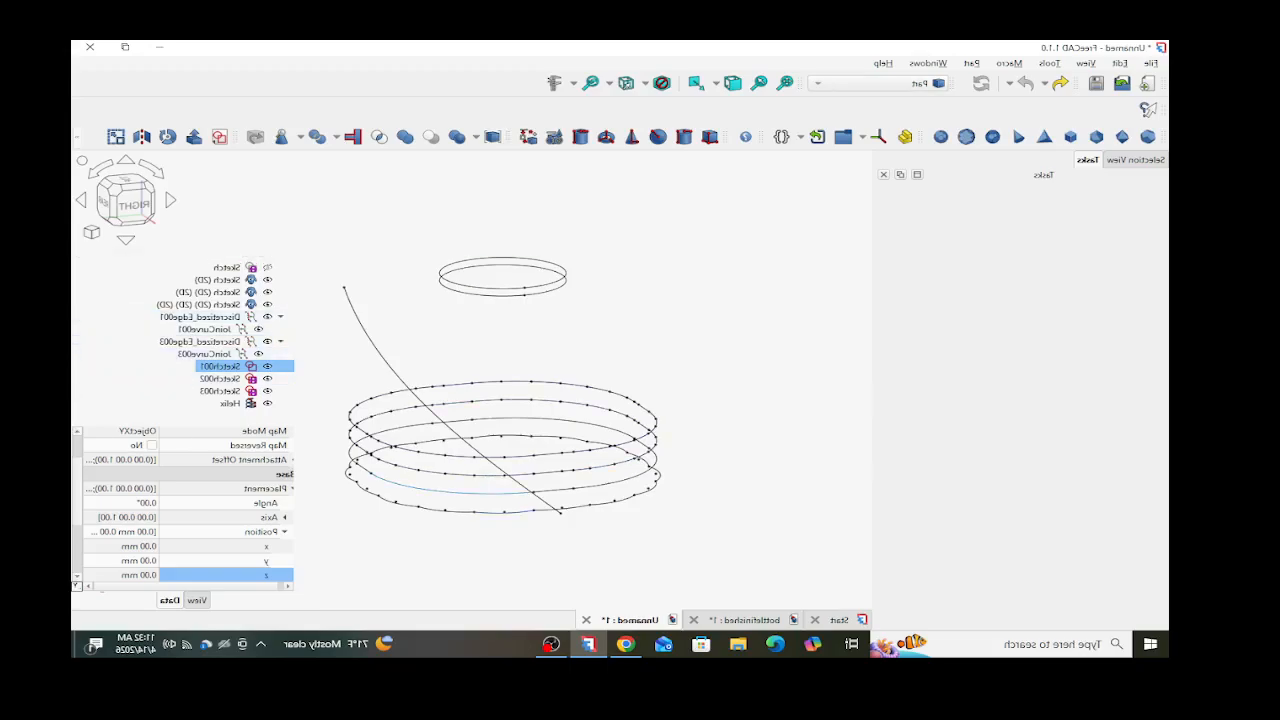
click(218, 280)
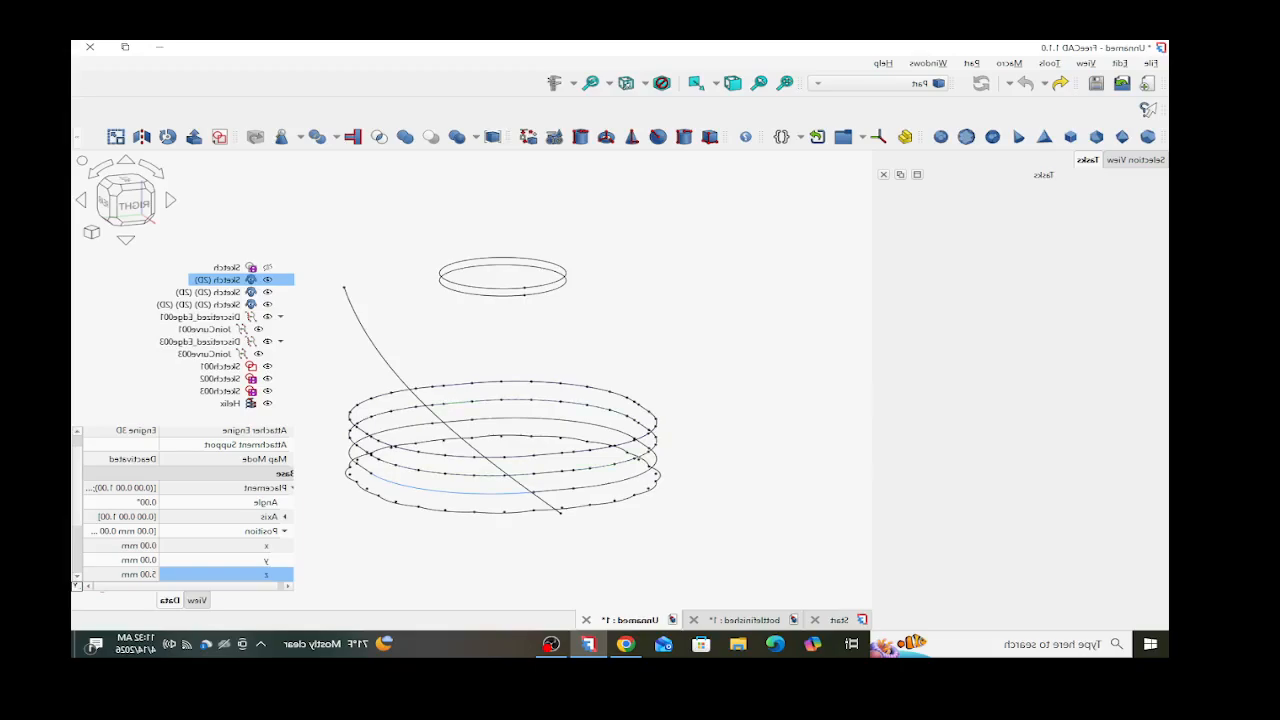
- Examine the shoulder profiles Sketch007, Sketch004, Sketch005 and Sketch008 and their positions in the bottlefinished document
click(745, 620)
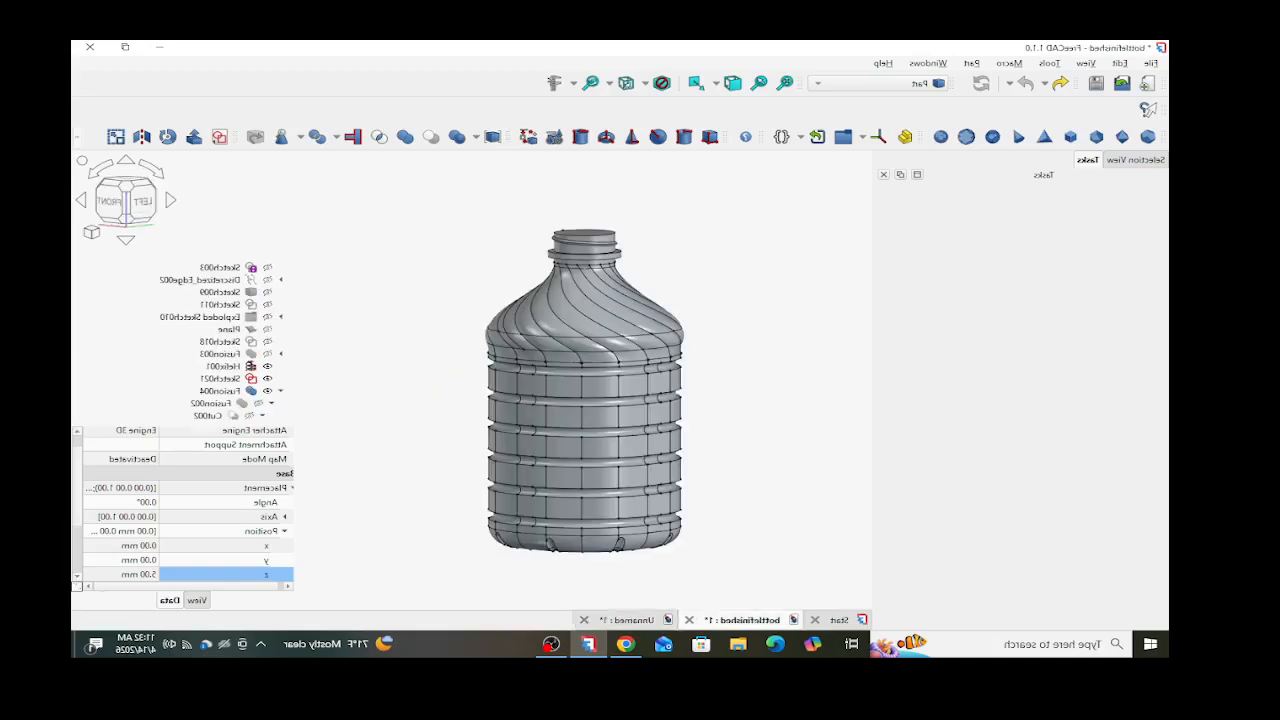
scroll(557, 328, up, 1)
scroll(572, 328, up, 4)
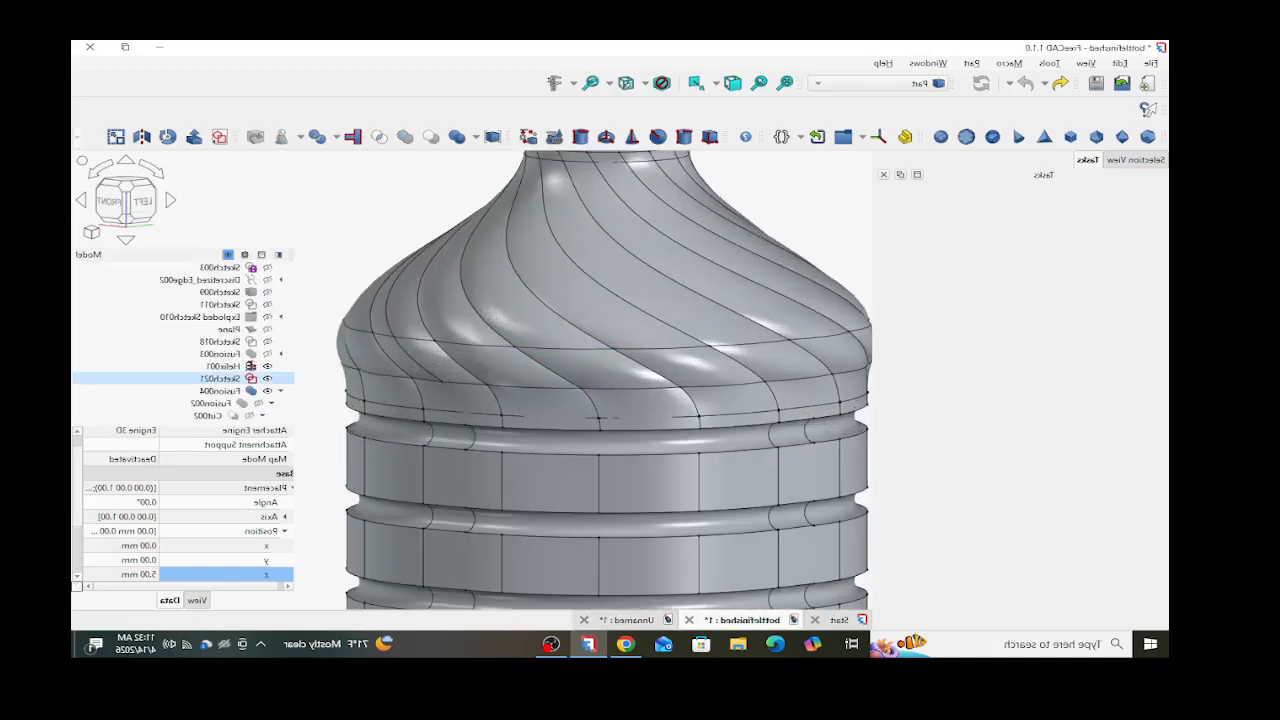
scroll(184, 379, down, 5)
scroll(184, 372, up, 1)
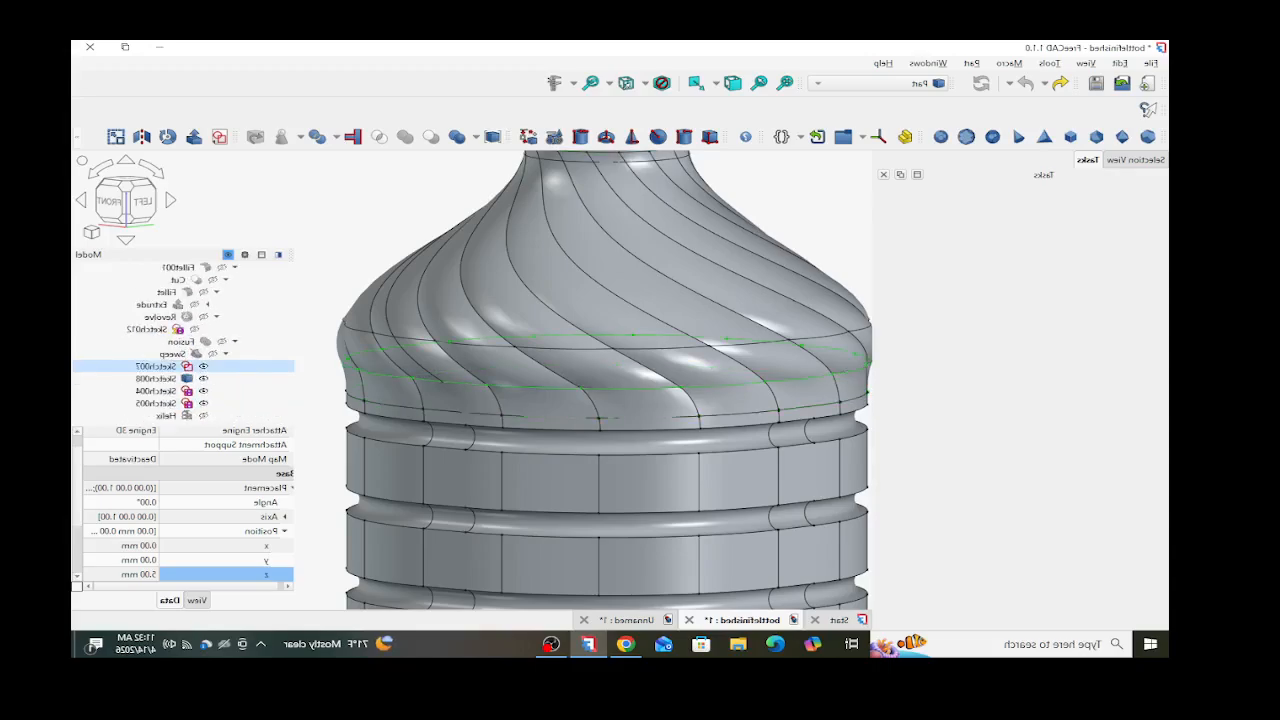
click(165, 367)
click(165, 391)
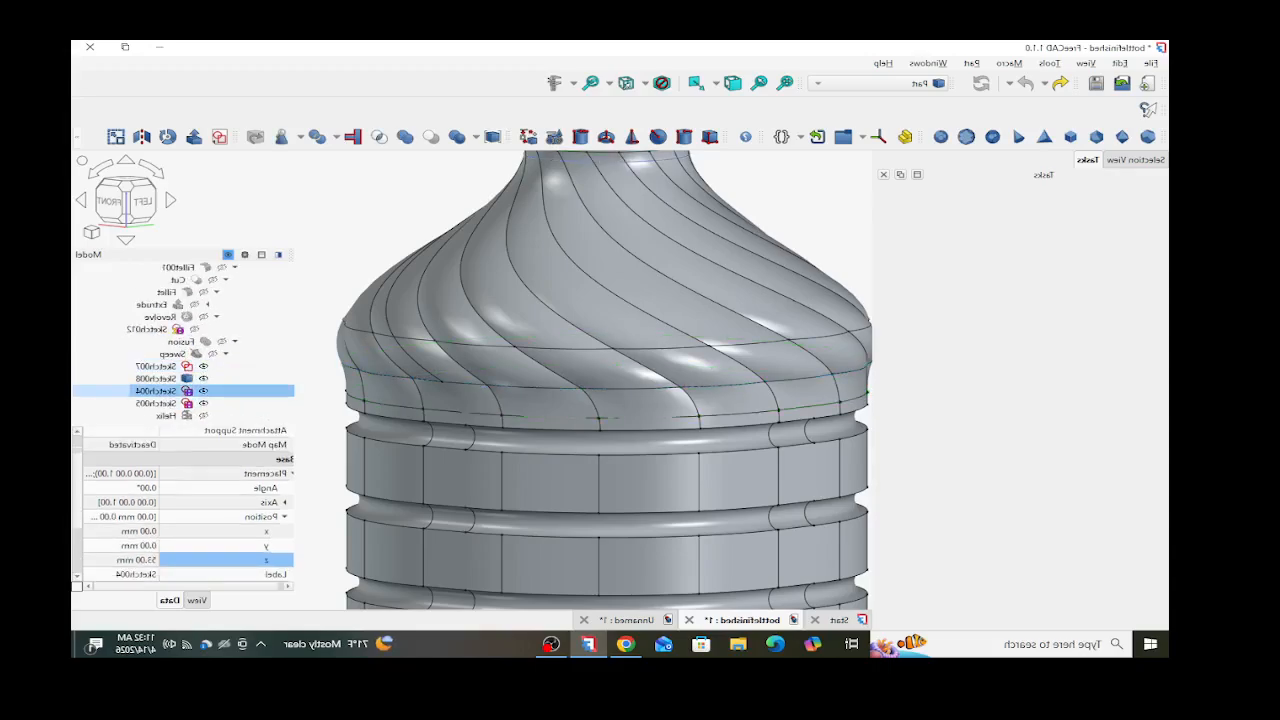
click(165, 403)
scroll(165, 391, down, 1)
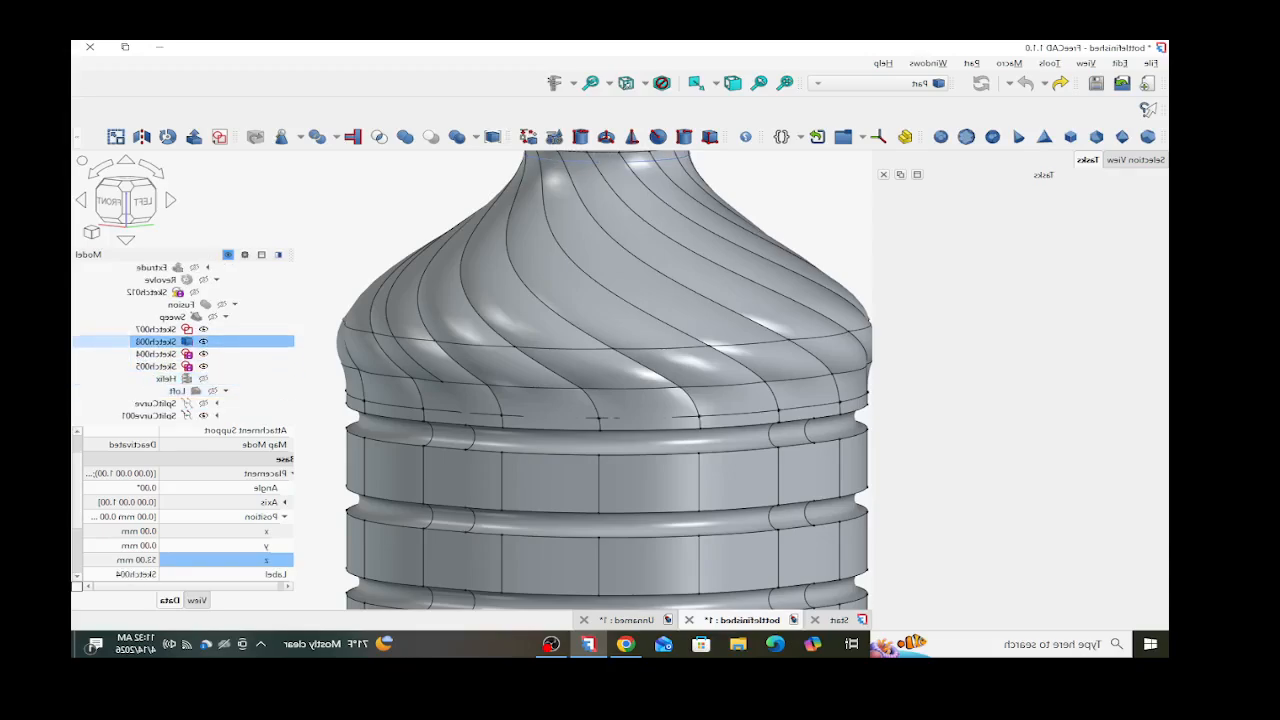
click(160, 341)
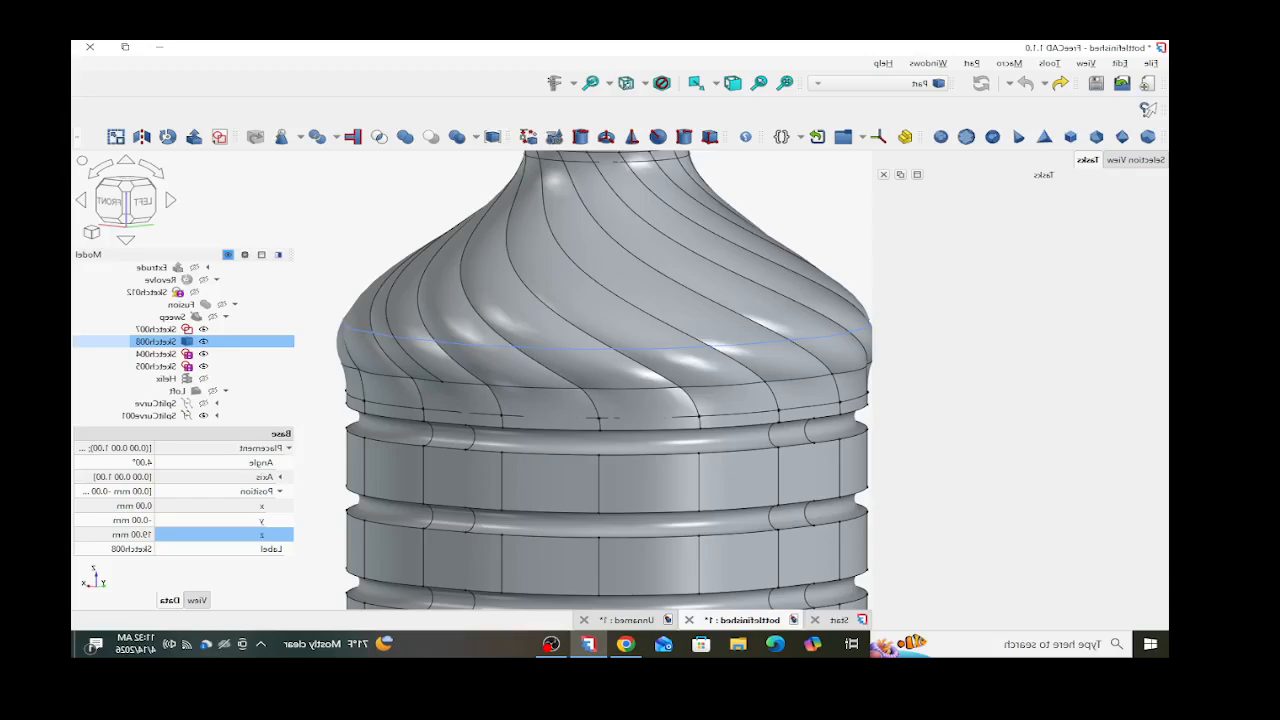
- Examine the placement of Sketch004 and its constrained circle in the bottlefinished document, and return to the Unnamed document
click(160, 354)
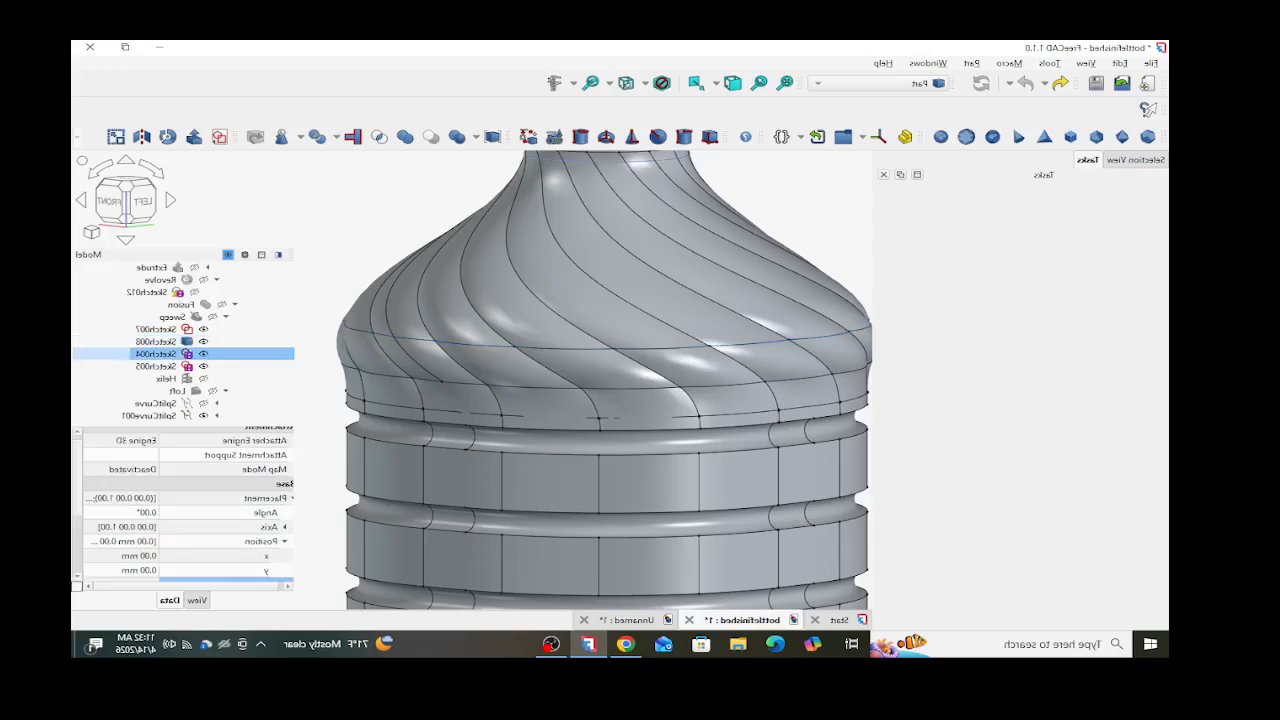
scroll(402, 400, down, 3)
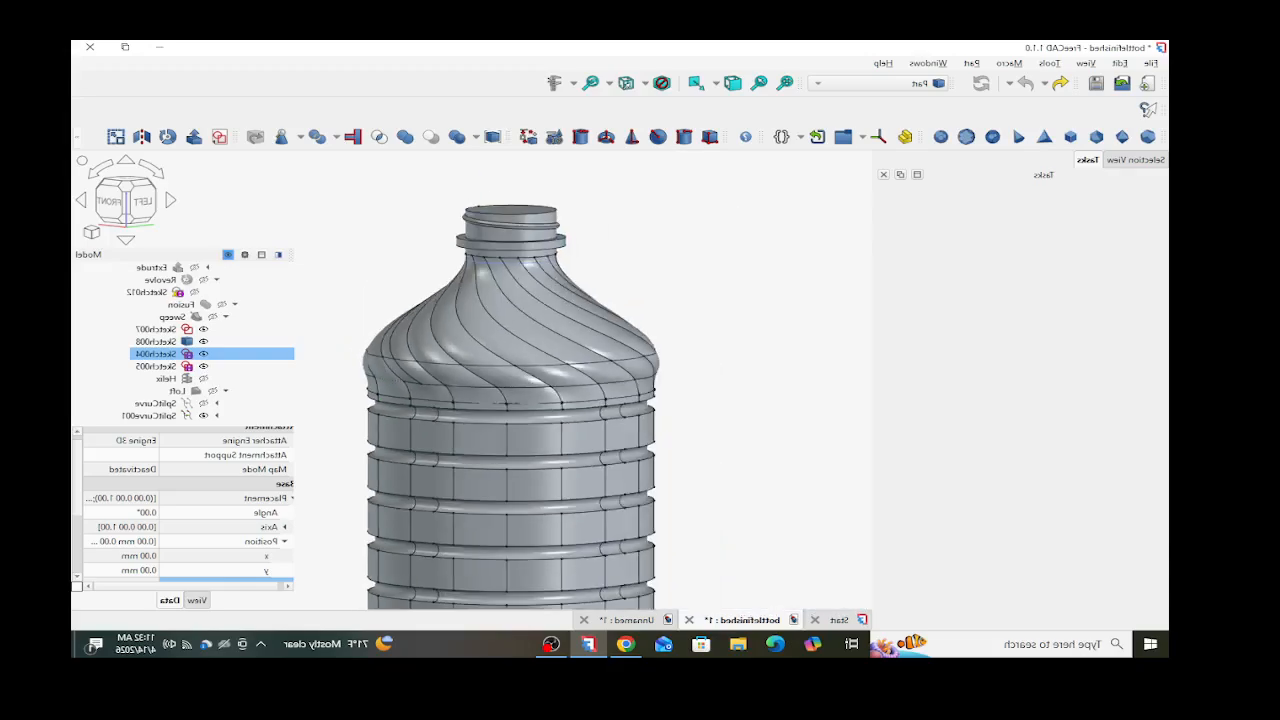
scroll(402, 400, up, 2)
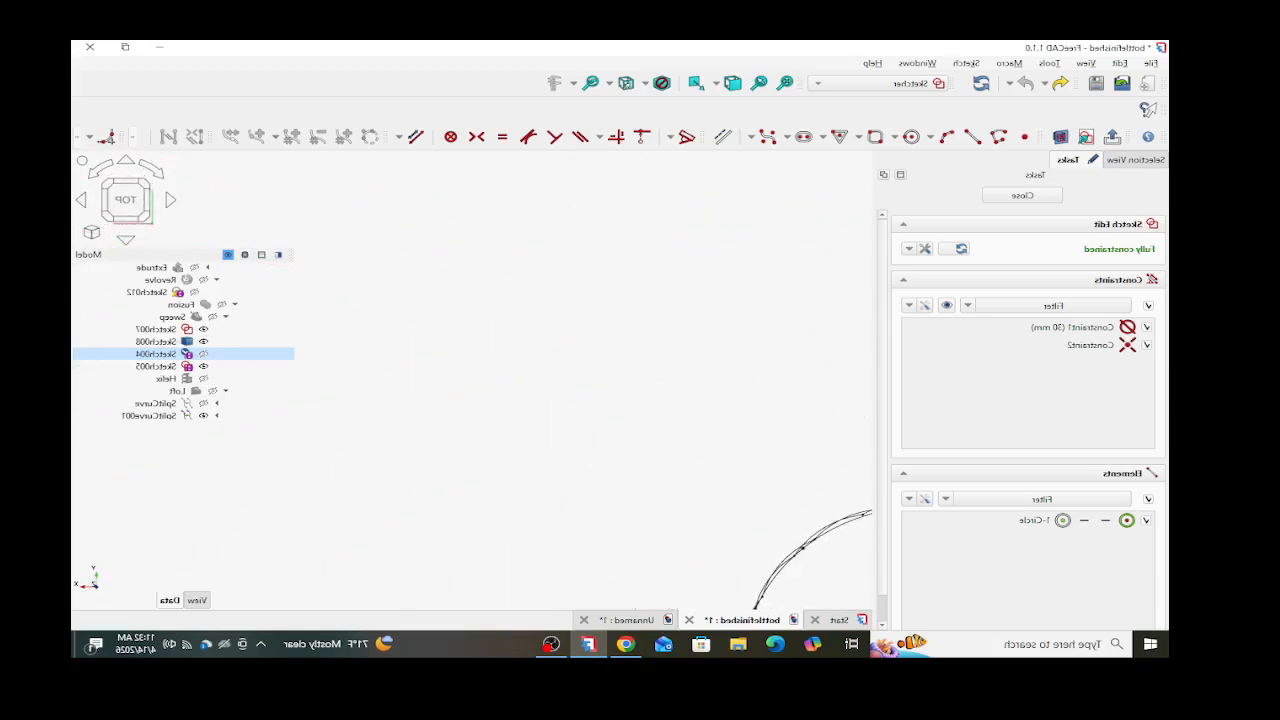
scroll(570, 378, down, 6)
scroll(705, 449, up, 6)
scroll(631, 495, up, 4)
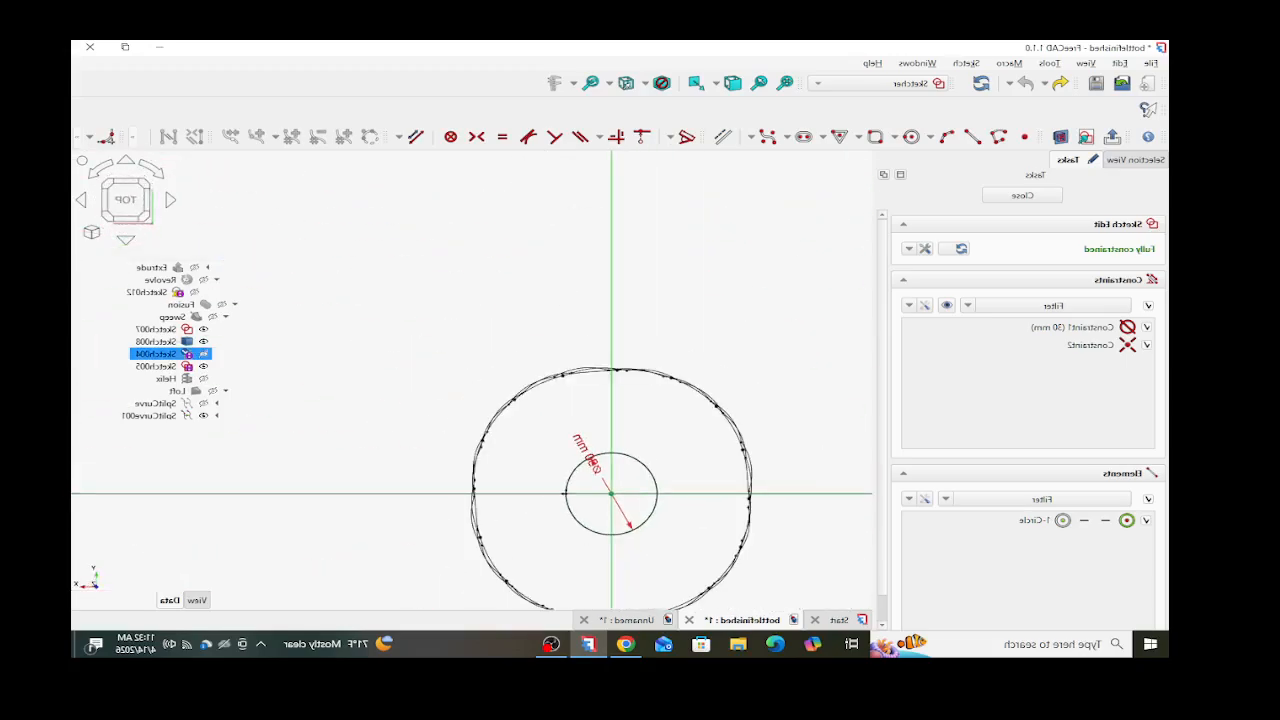
scroll(628, 485, down, 3)
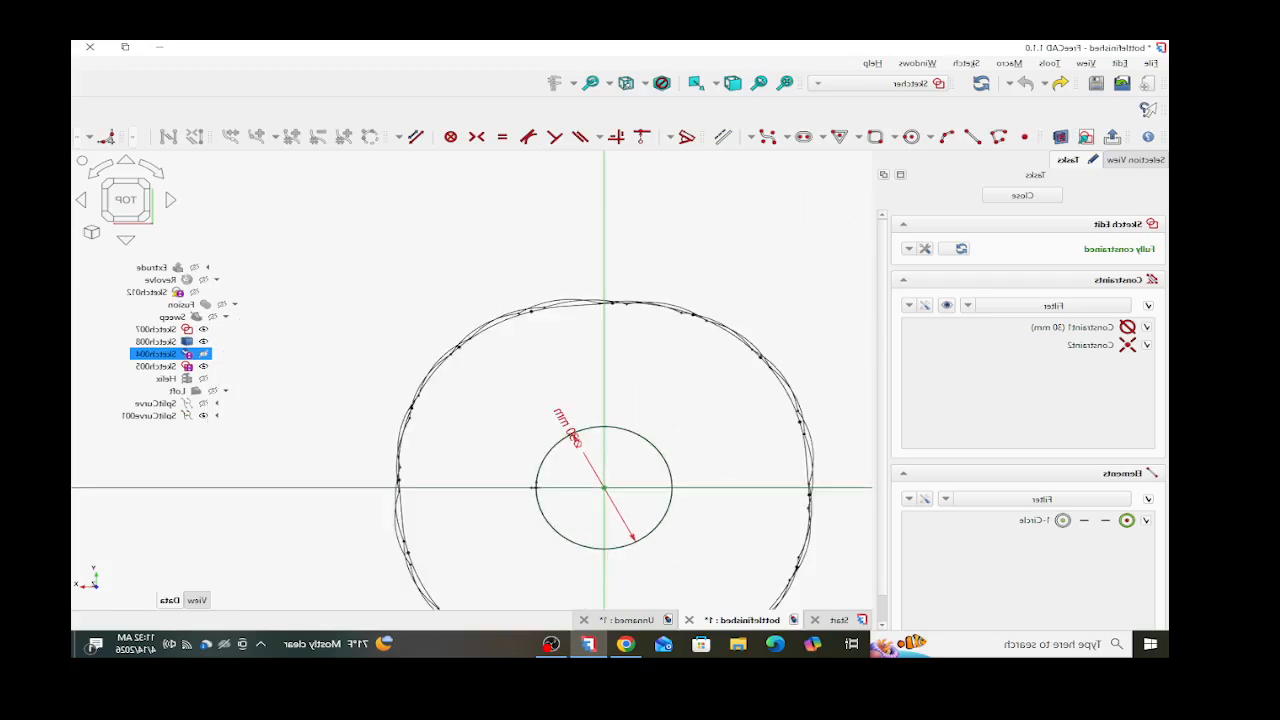
mouse_move(628, 485)
middle_down()
mouse_move(627, 348)
mouse_move(604, 312)
mouse_move(622, 332)
mouse_move(625, 402)
middle_up()
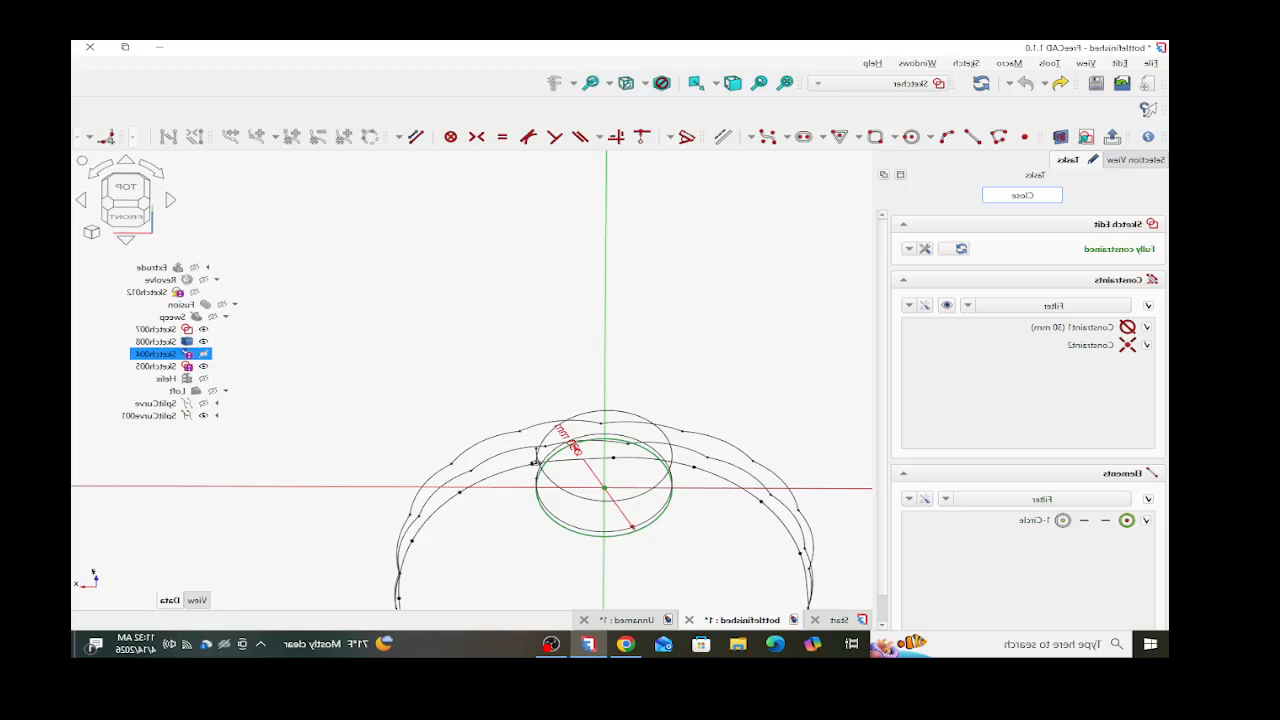
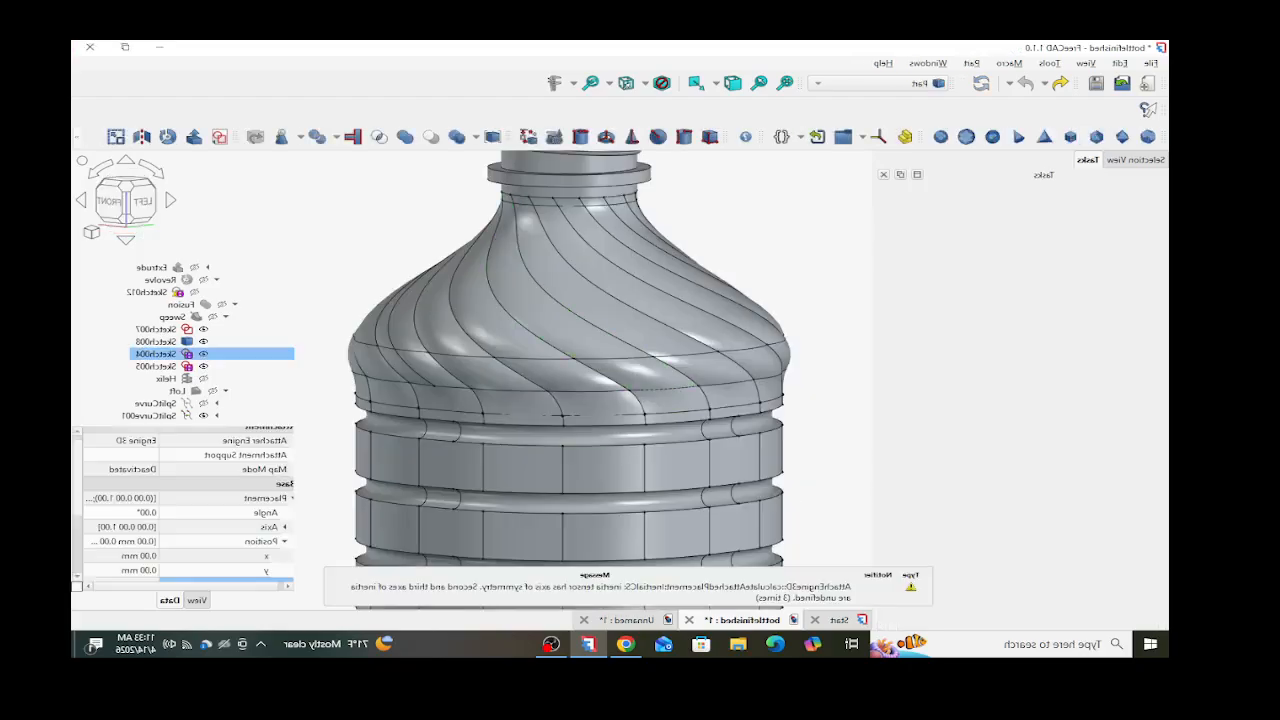
click(634, 620)
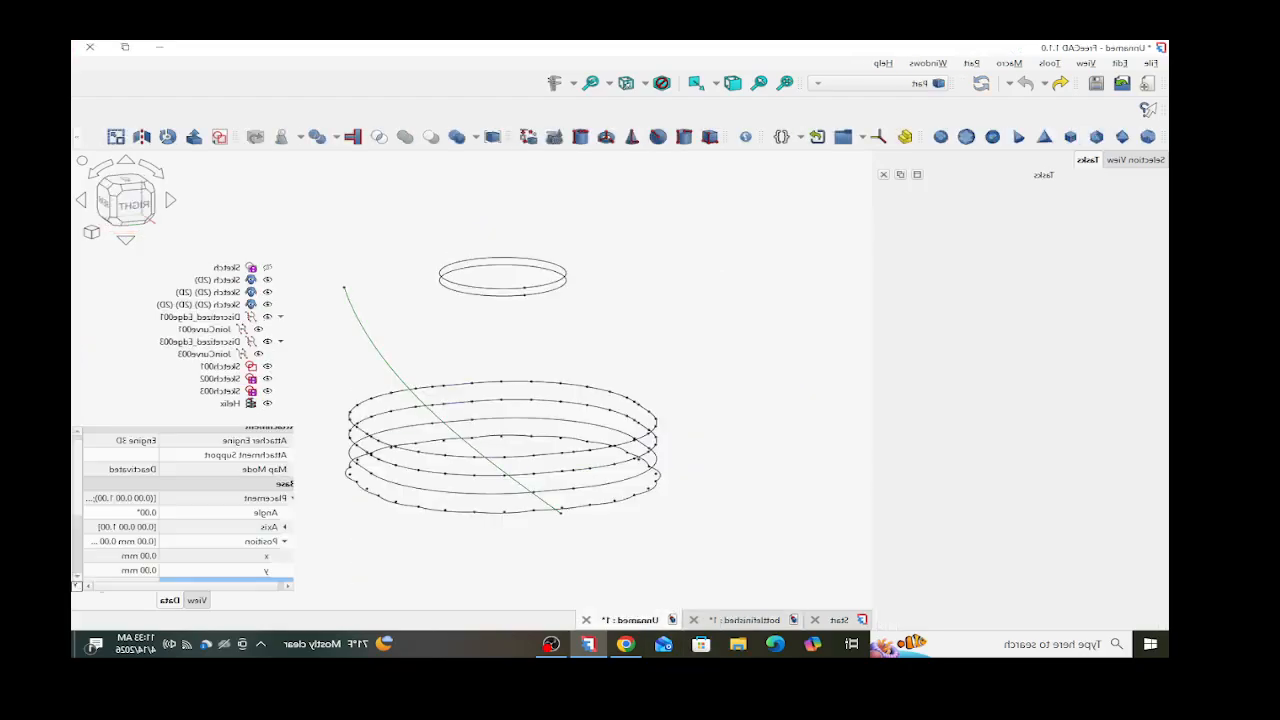
- Try a new sketch attached to JoinCurve001 with the Frenet NB method, and delete that sketch
click(205, 329)
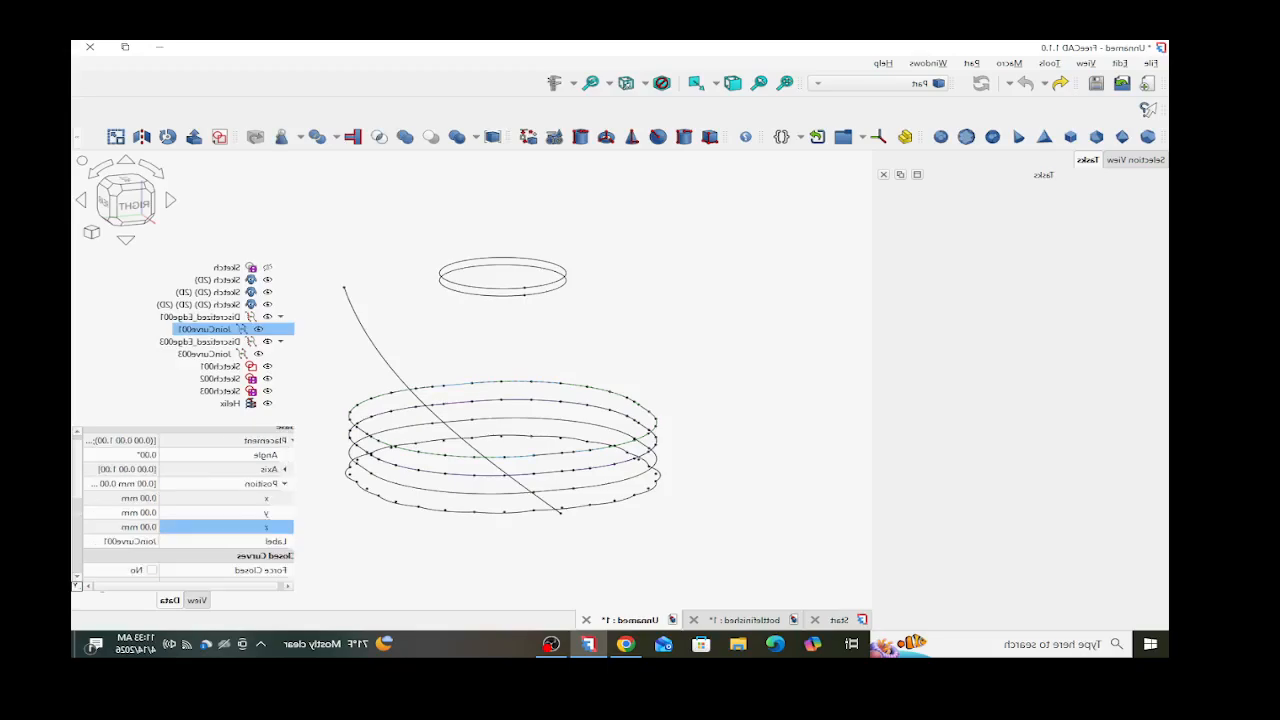
click(220, 136)
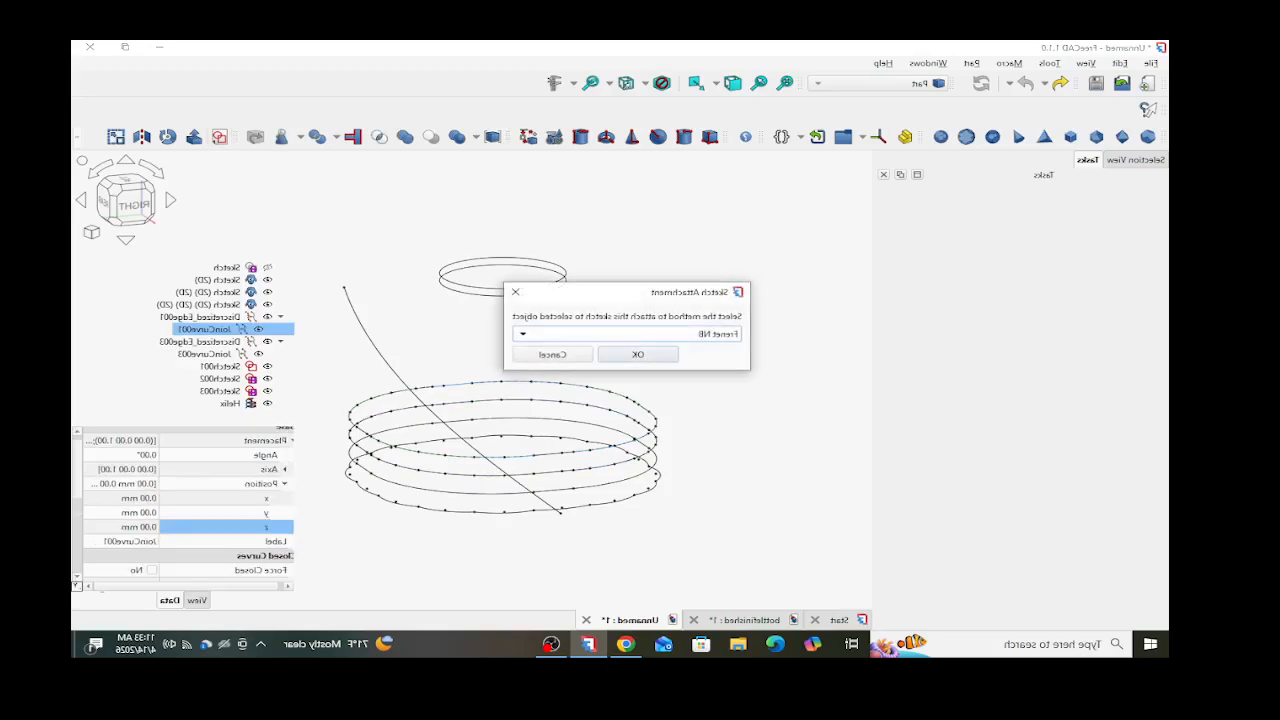
click(523, 334)
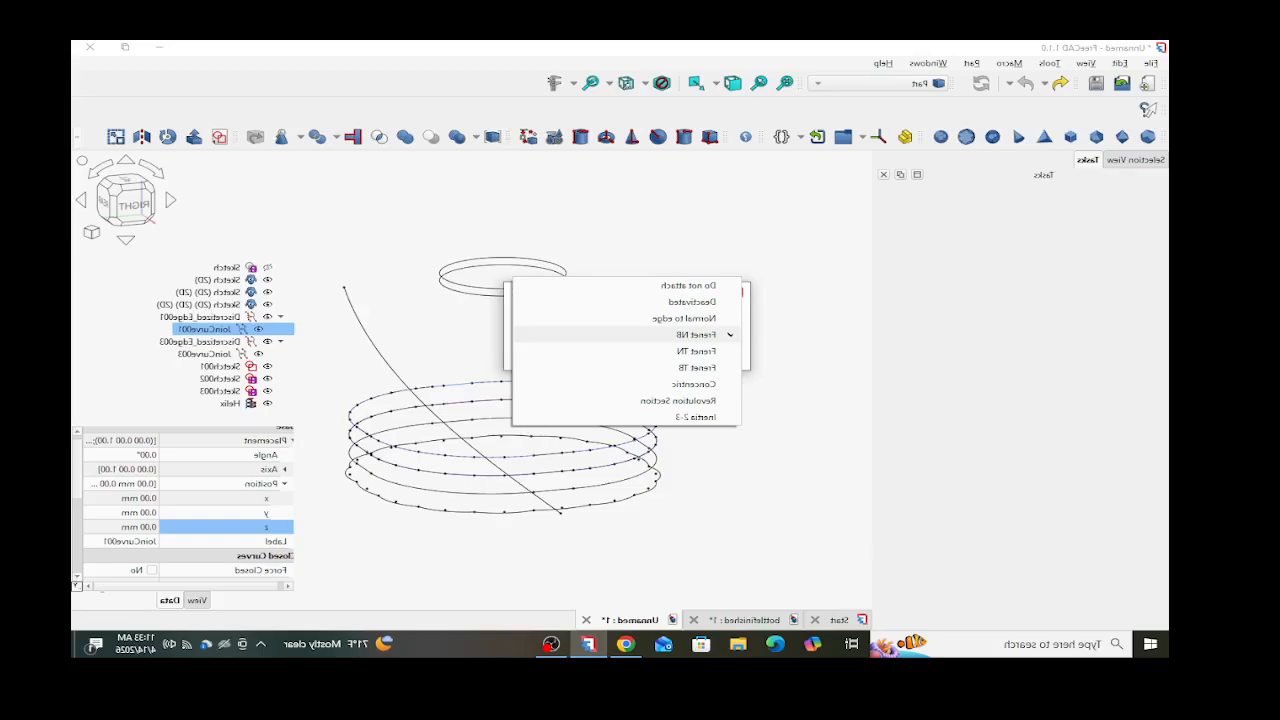
click(640, 335)
click(638, 354)
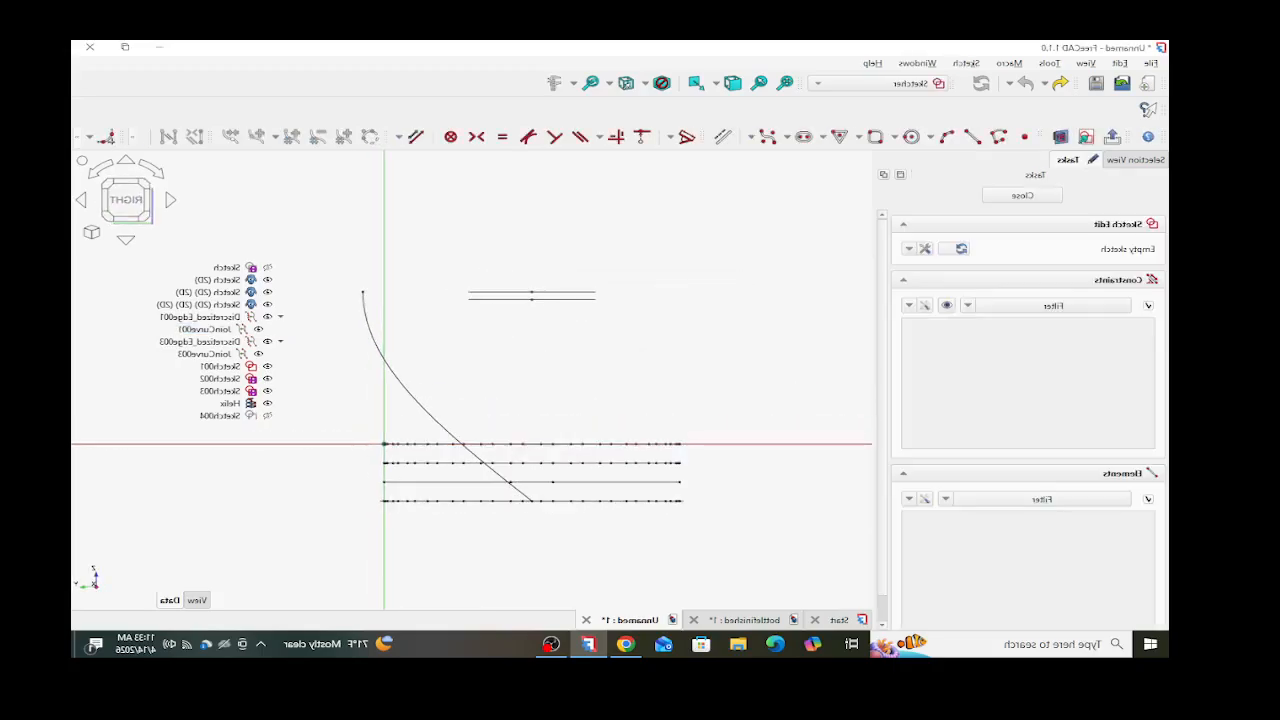
click(1022, 195)
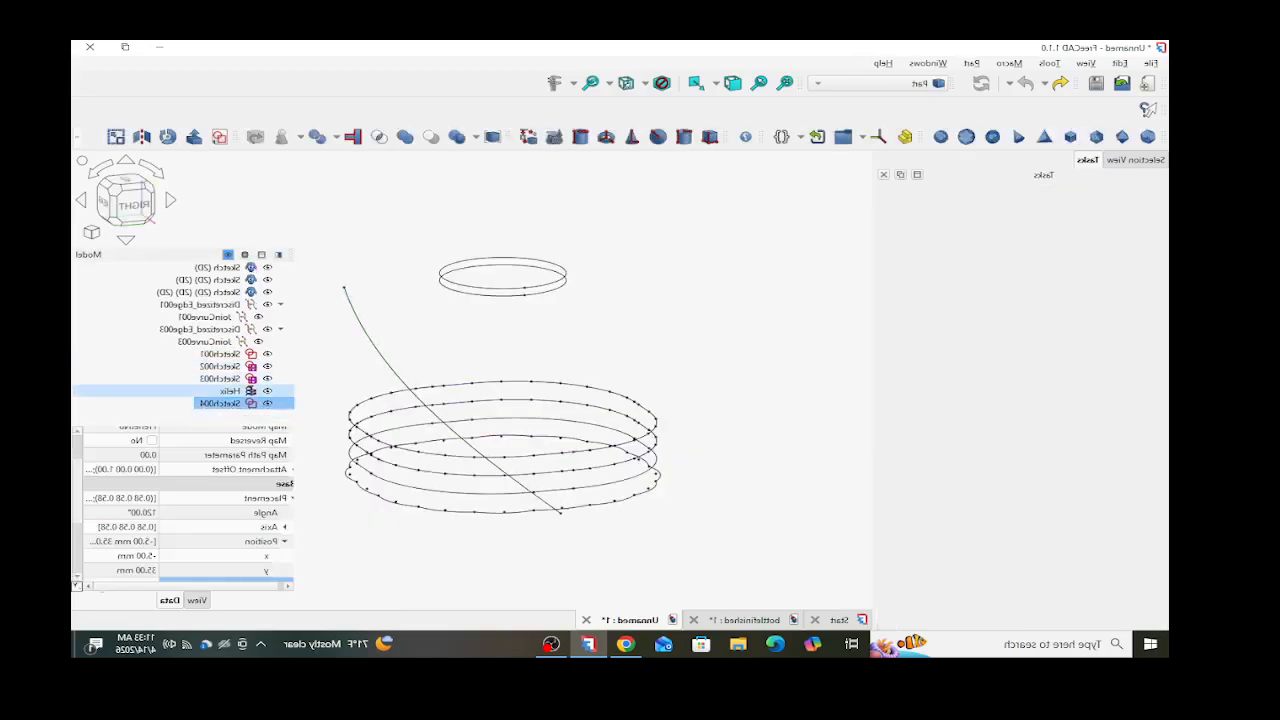
key(Delete)
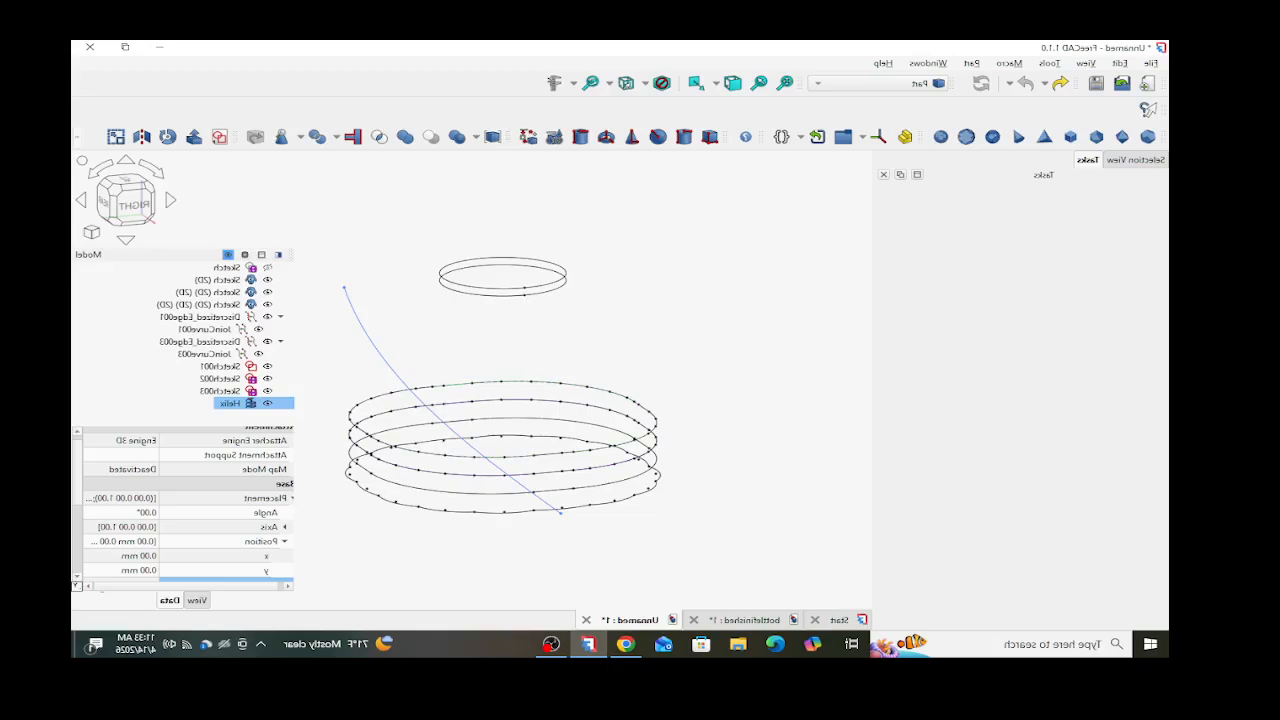
click(205, 329)
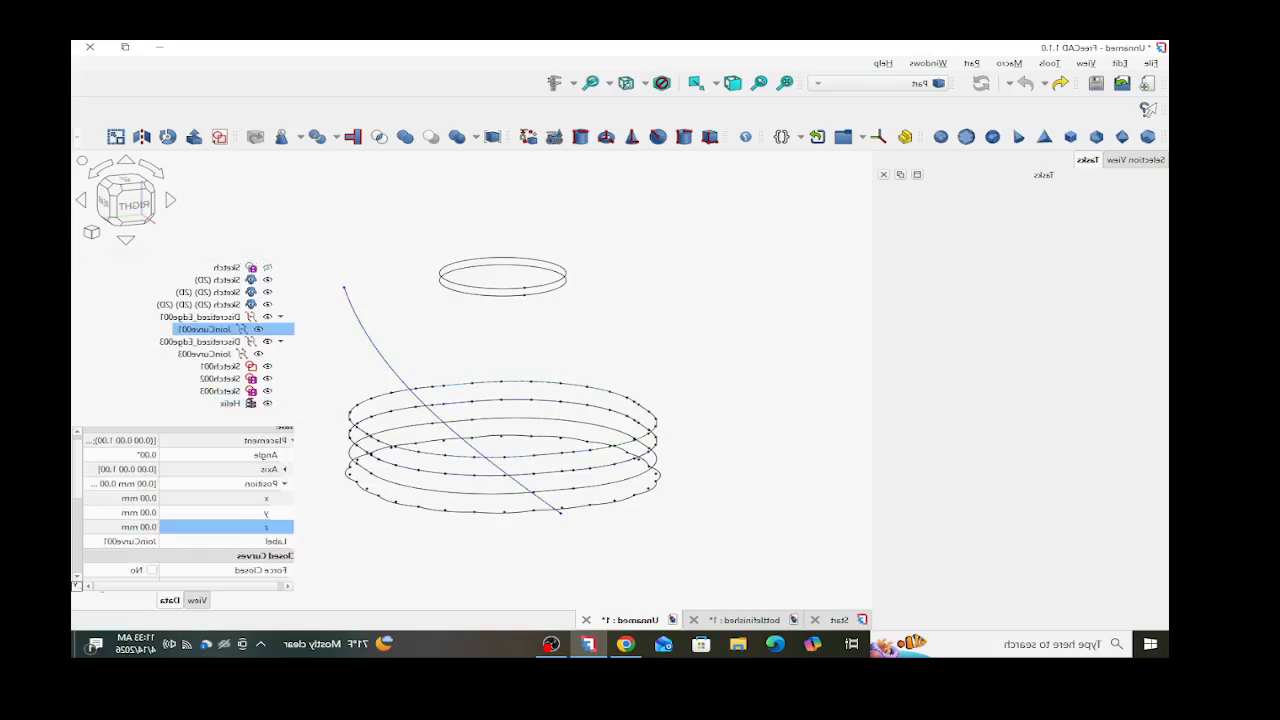
click(219, 137)
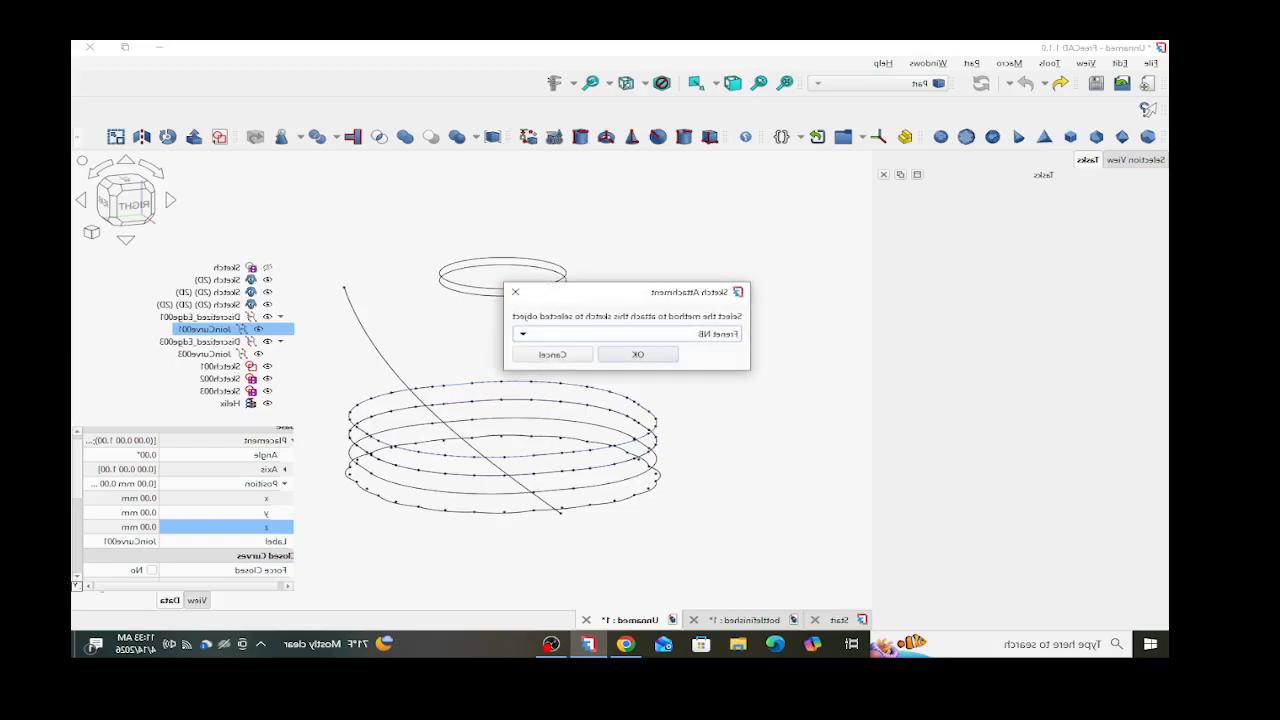
click(524, 334)
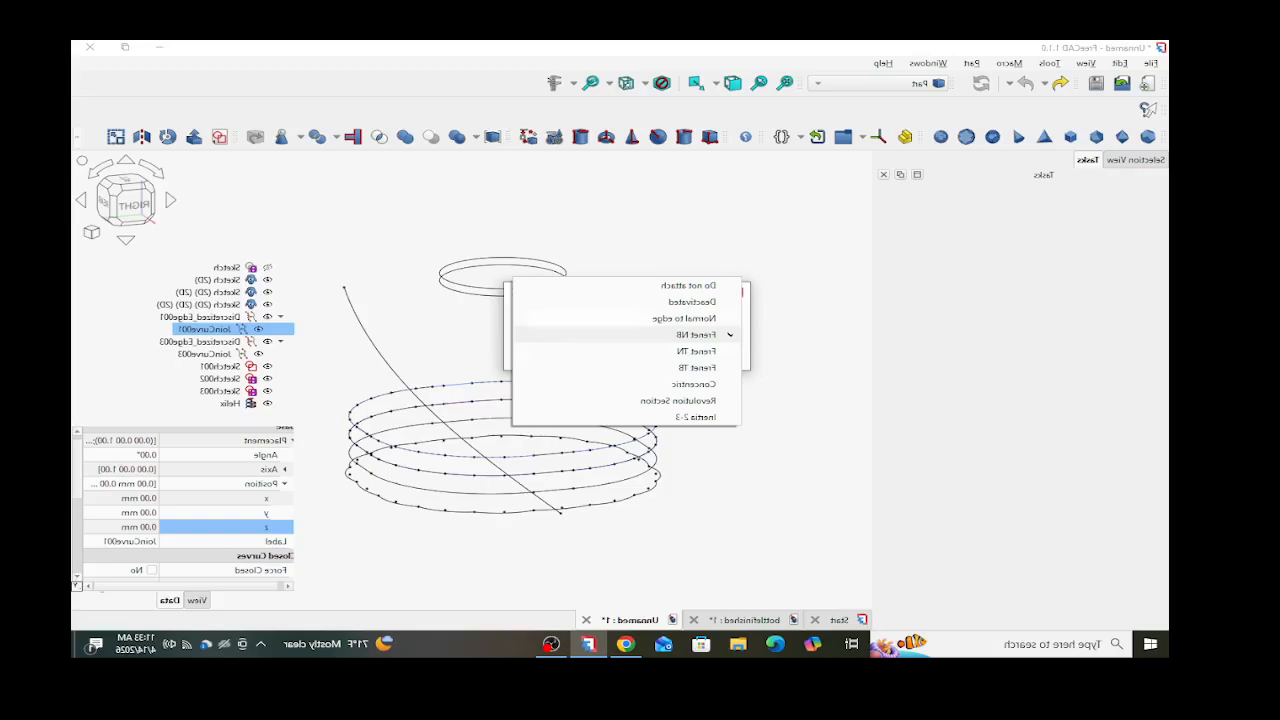
click(688, 285)
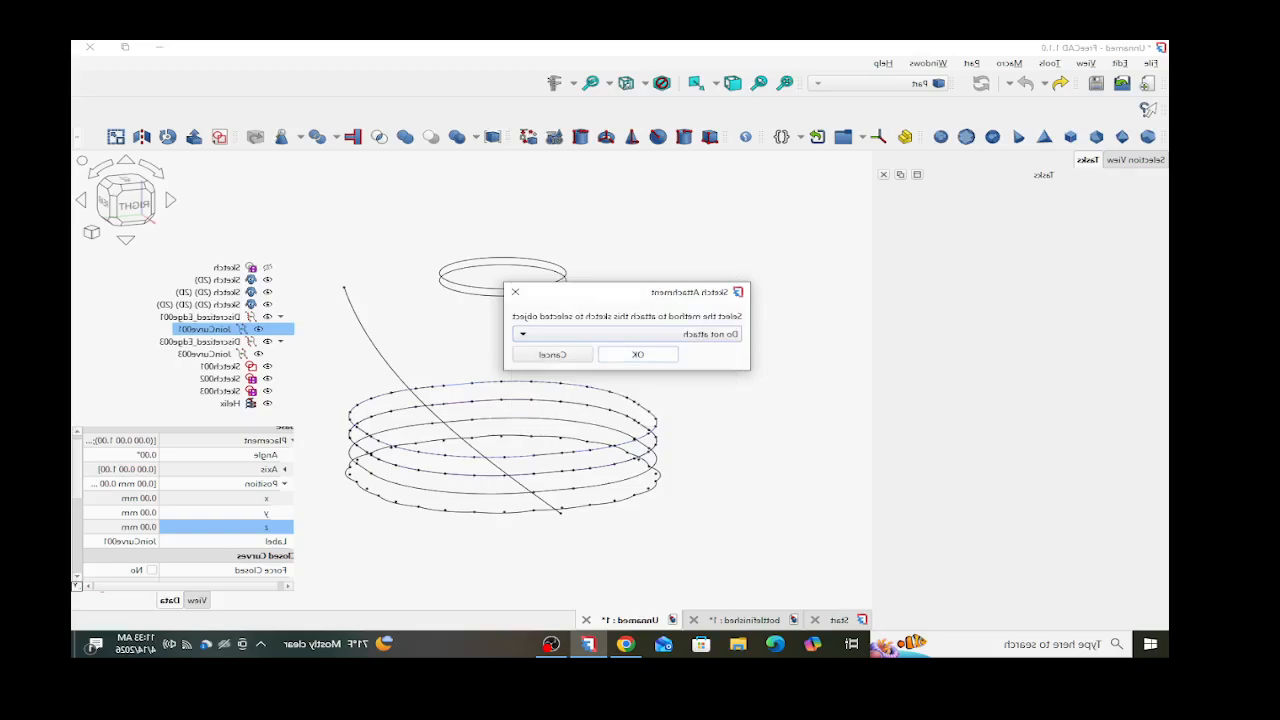
click(638, 355)
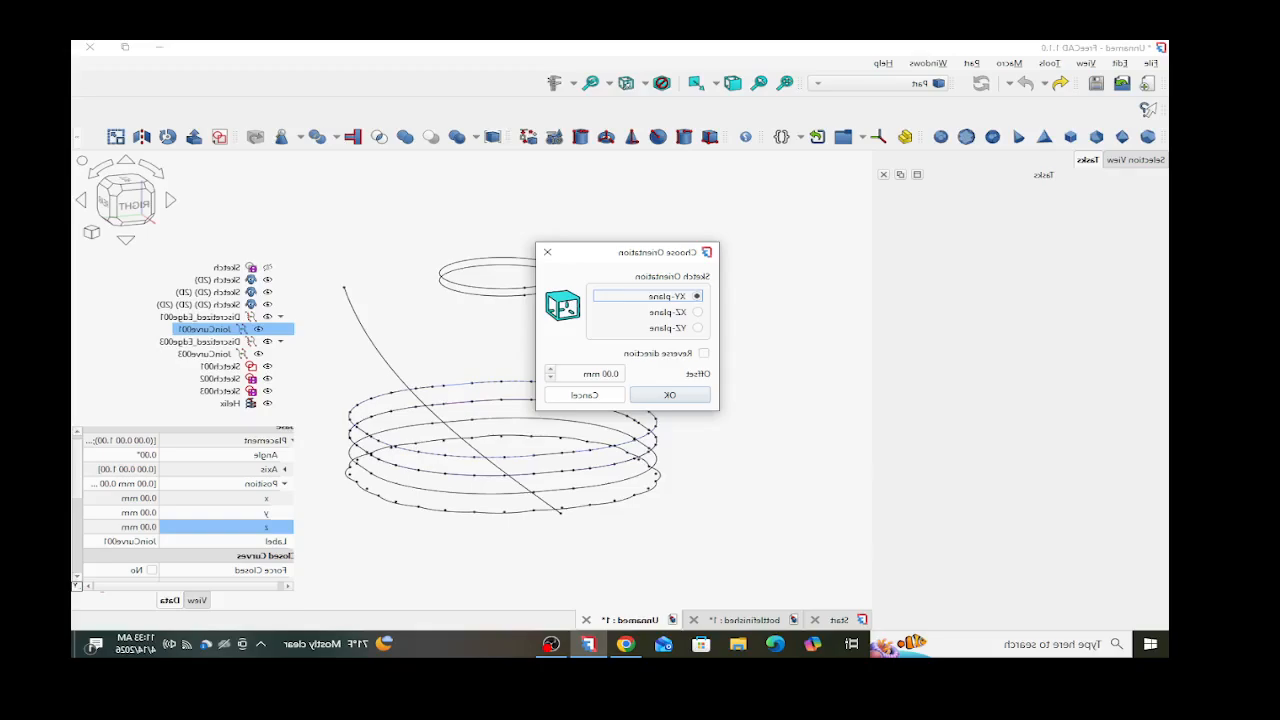
click(670, 395)
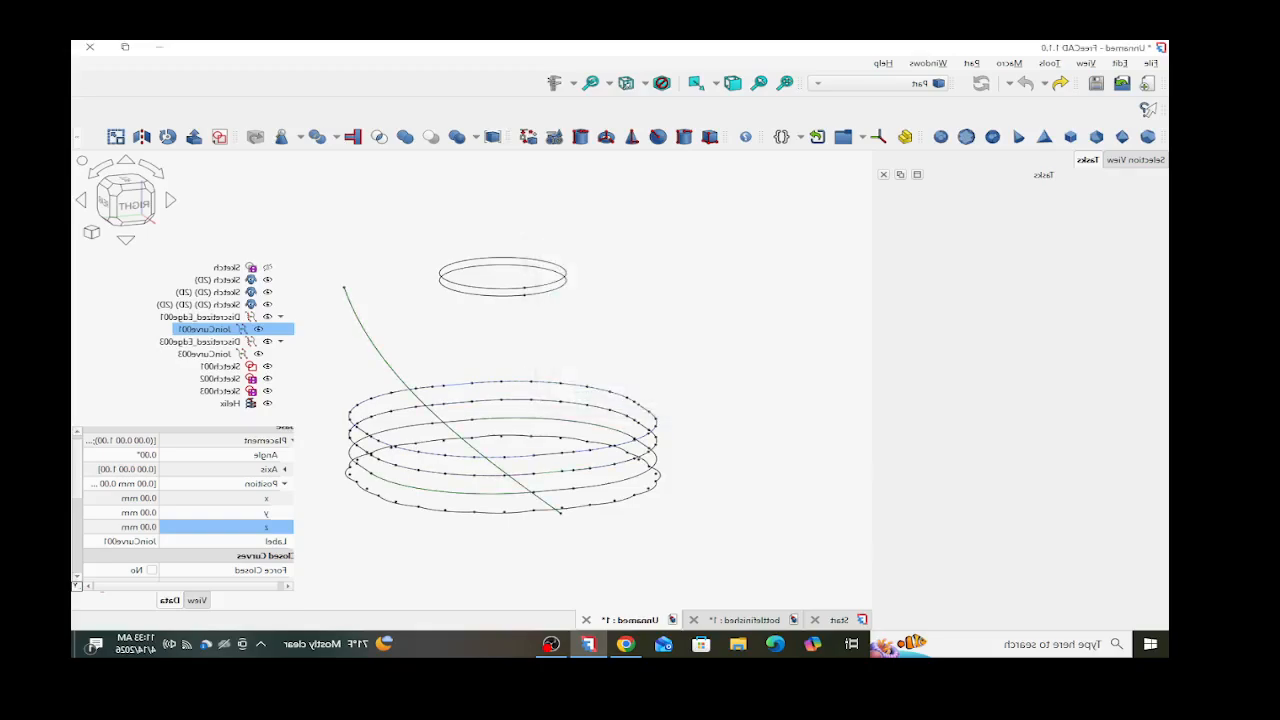
- Examine the stacked profiles, the neck circles and the helix path up close and from a higher angle
scroll(552, 470, down, 3)
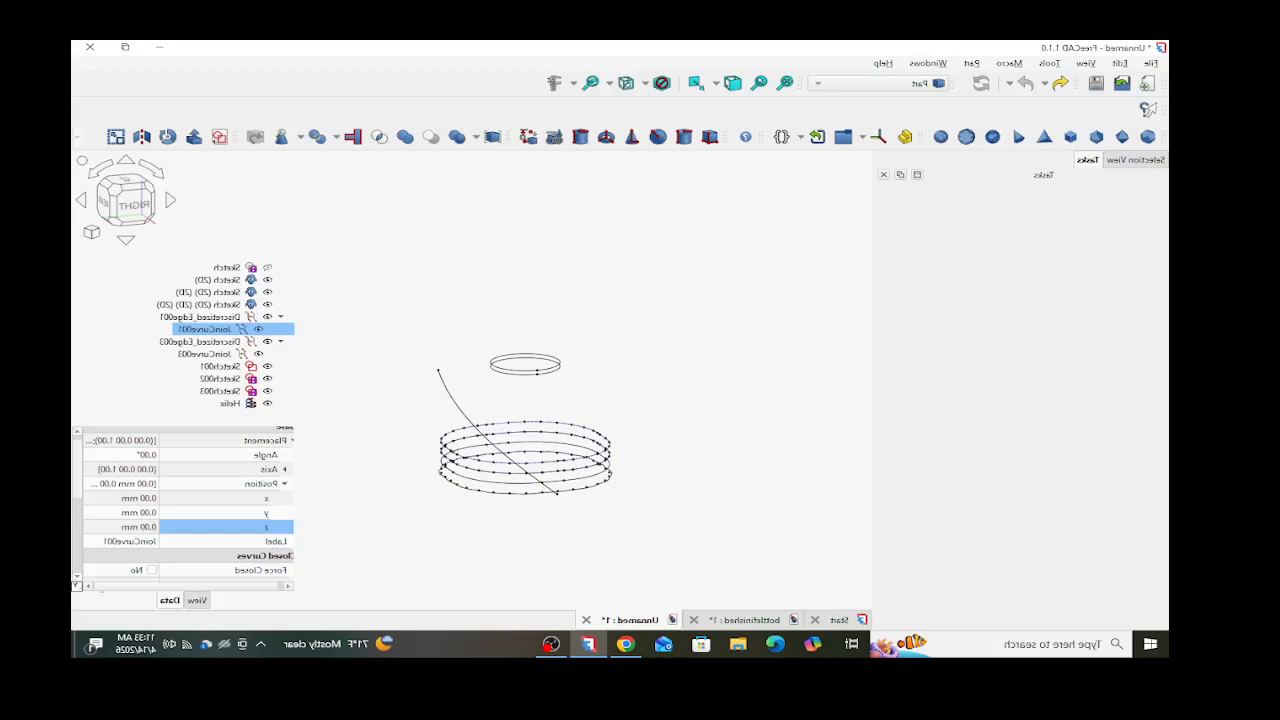
scroll(540, 450, down, 2)
scroll(560, 450, up, 5)
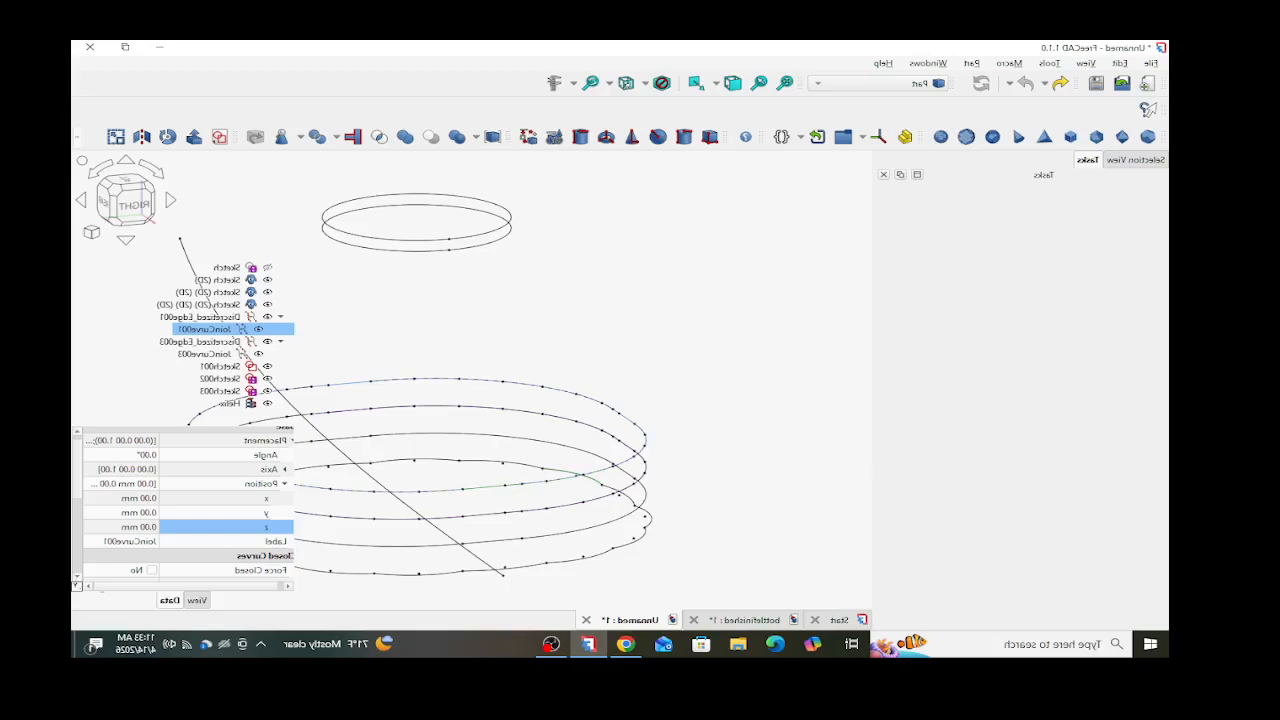
scroll(440, 500, up, 3)
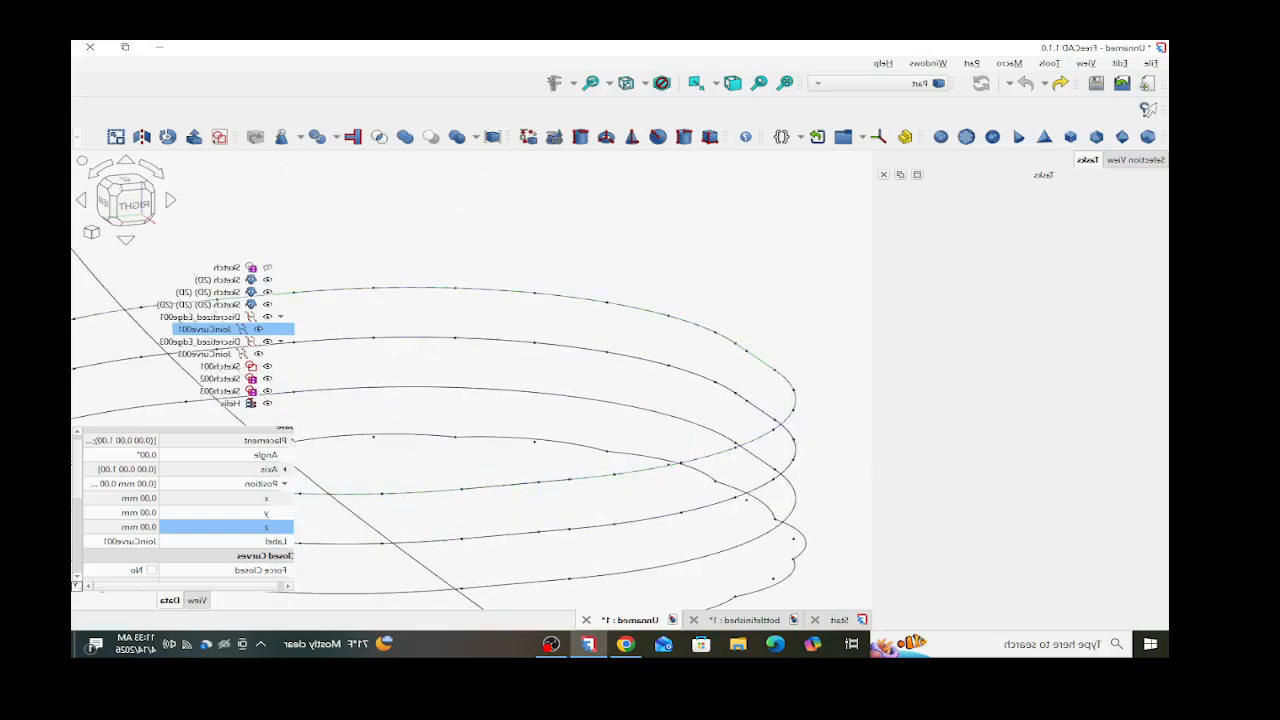
click(362, 420)
scroll(362, 425, down, 3)
middle_drag(413, 440, 432, 462)
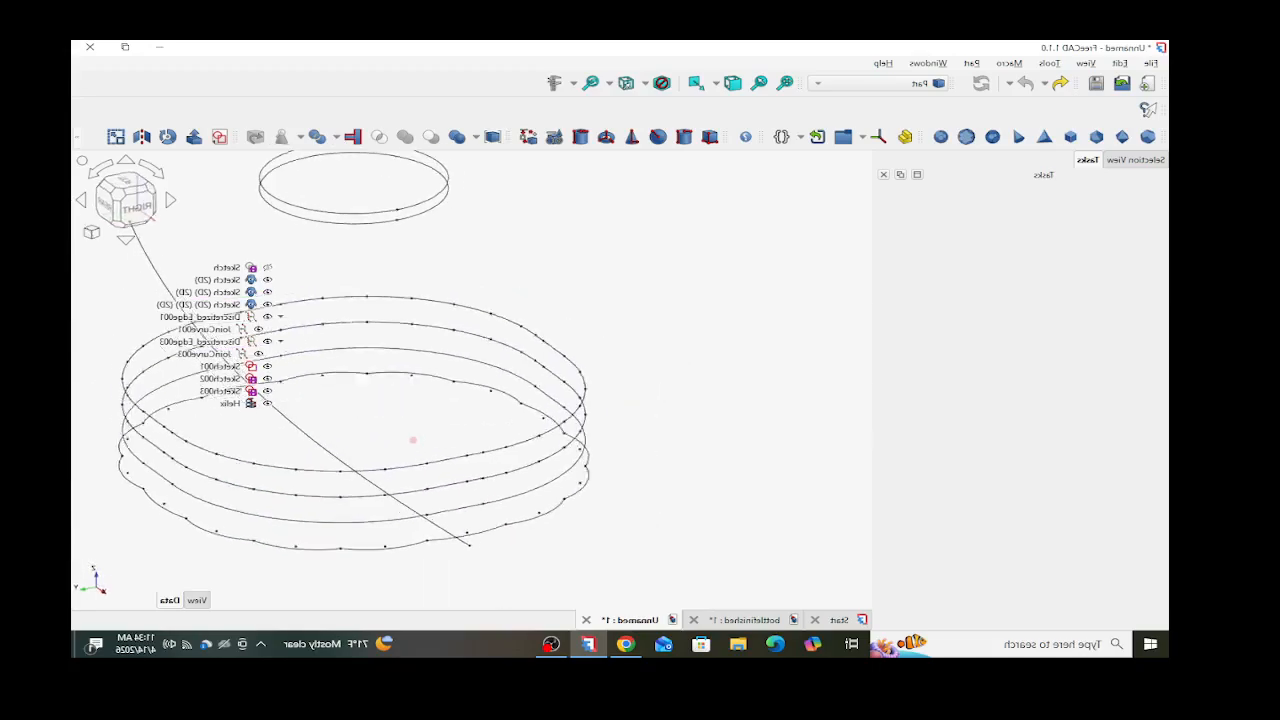
middle_drag(362, 380, 354, 408)
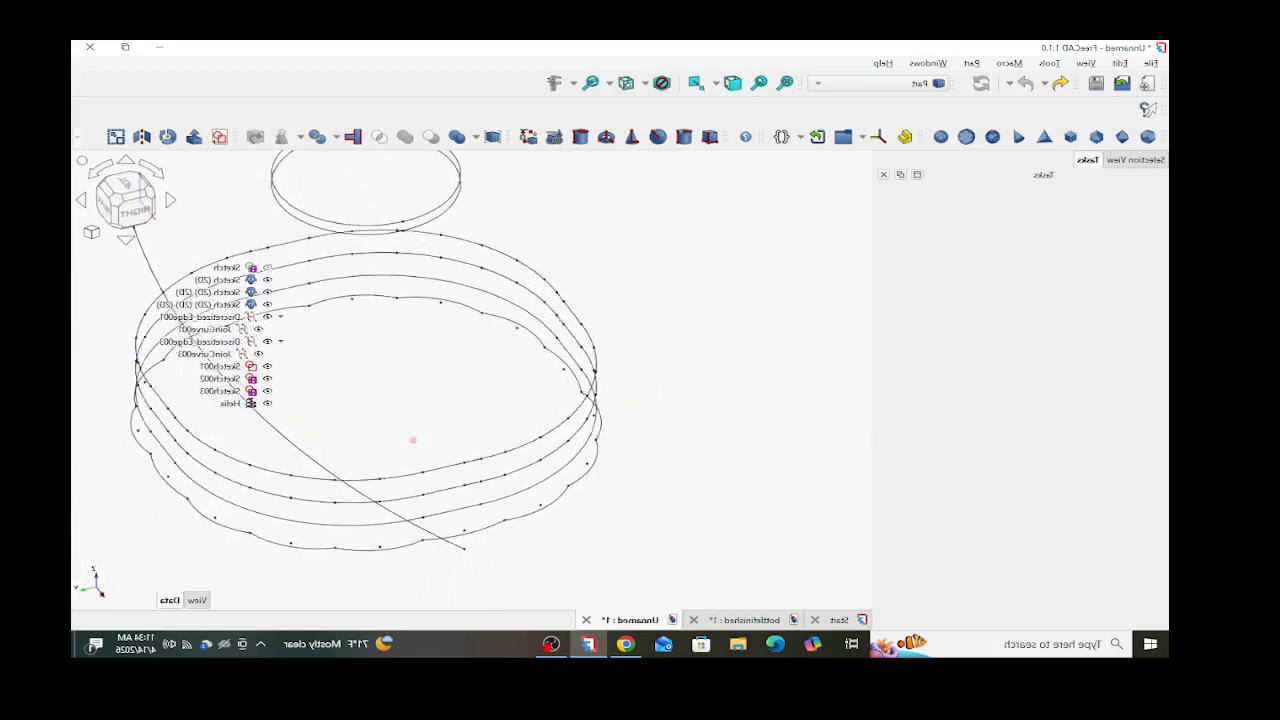
middle_drag(462, 449, 466, 466)
scroll(466, 466, down, 4)
scroll(618, 418, down, 2)
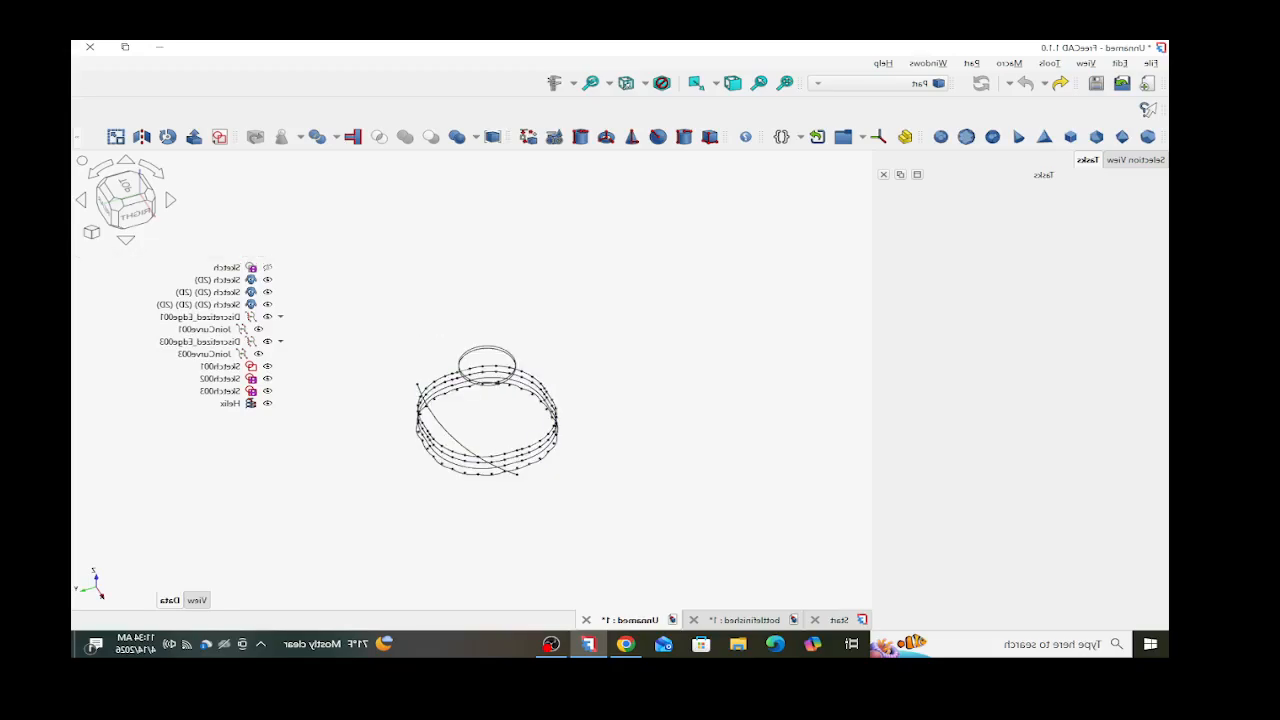
scroll(372, 430, up, 5)
scroll(445, 416, down, 1)
scroll(728, 398, up, 1)
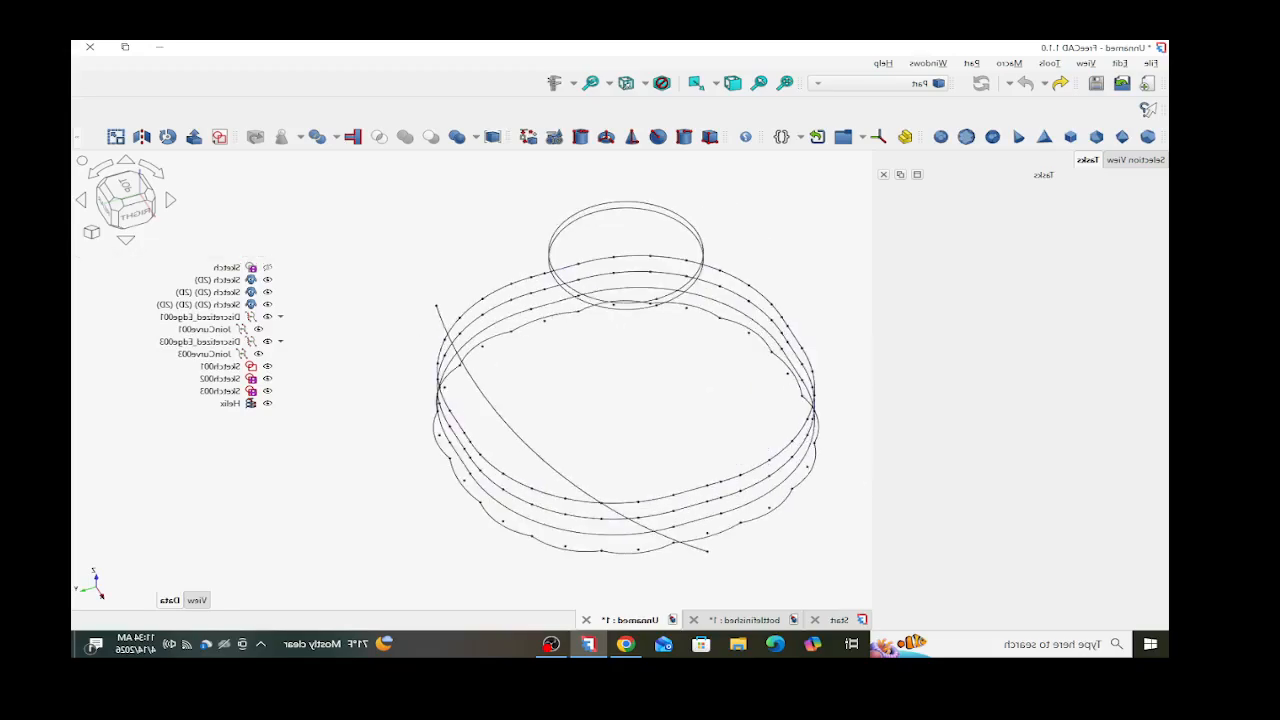
- Create a new sketch attached to the Sketch (2D) (2D) (2D) copy with the Concentric method
click(200, 304)
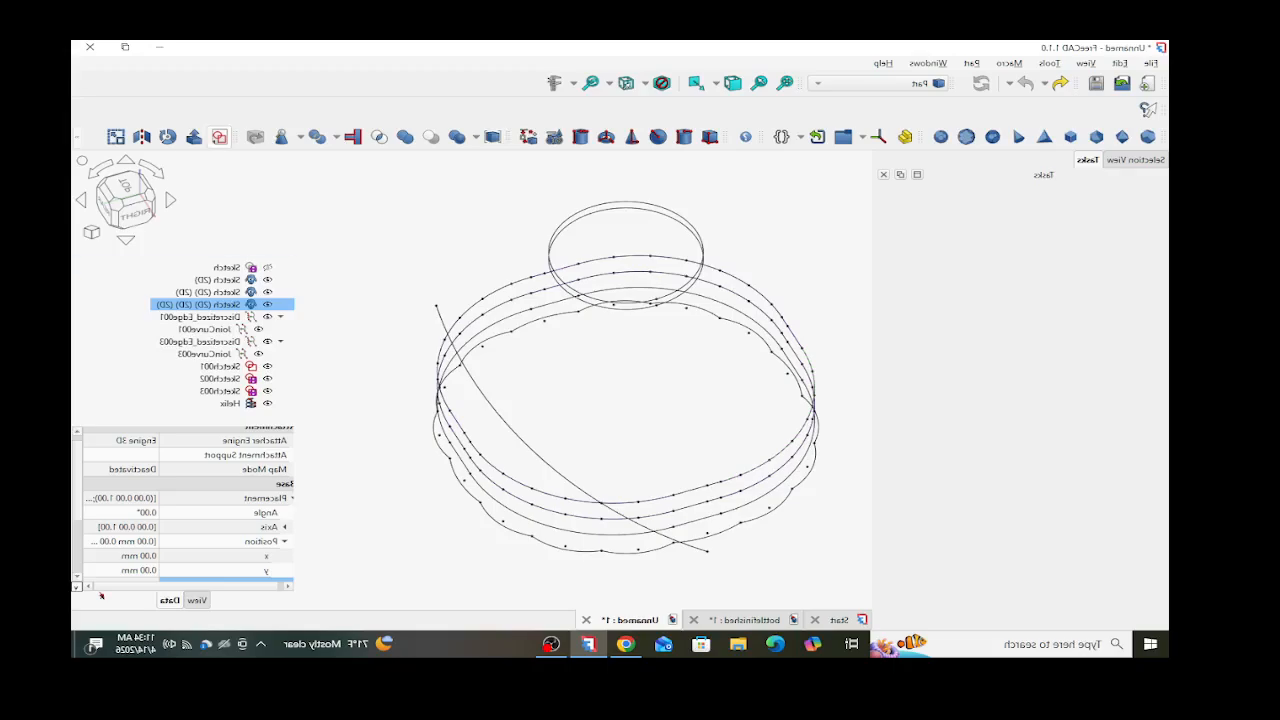
click(220, 137)
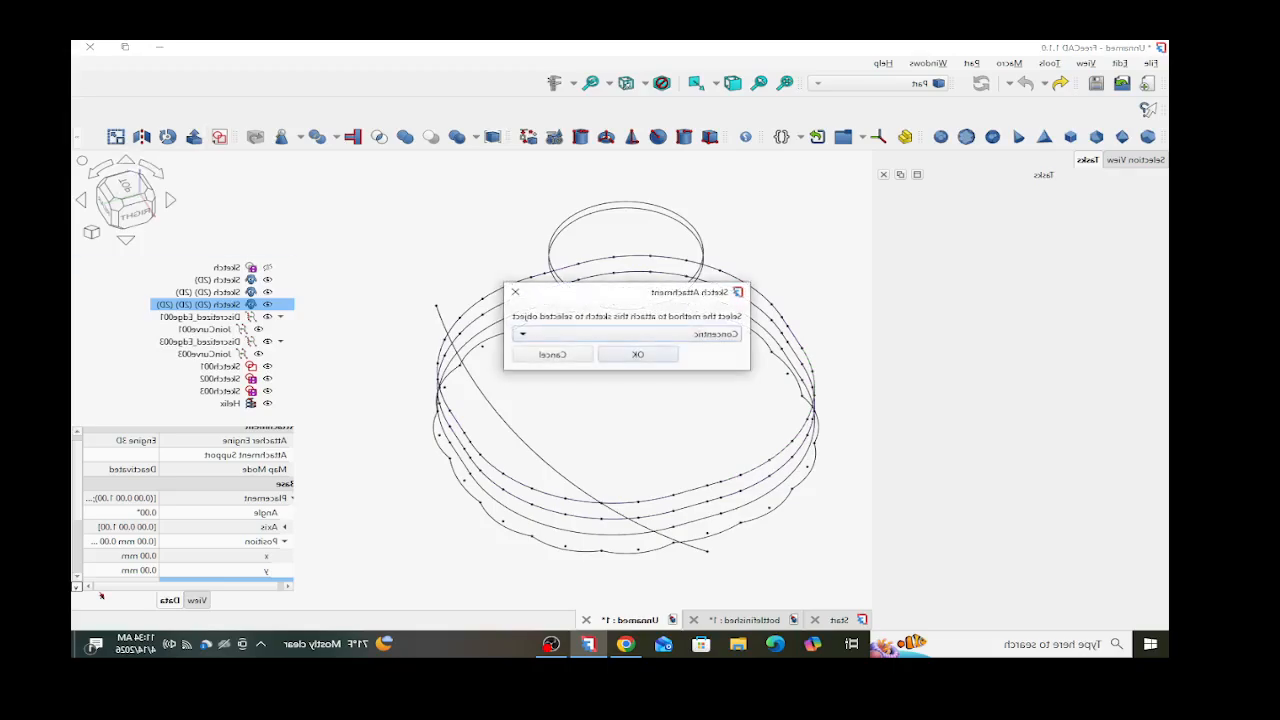
click(523, 334)
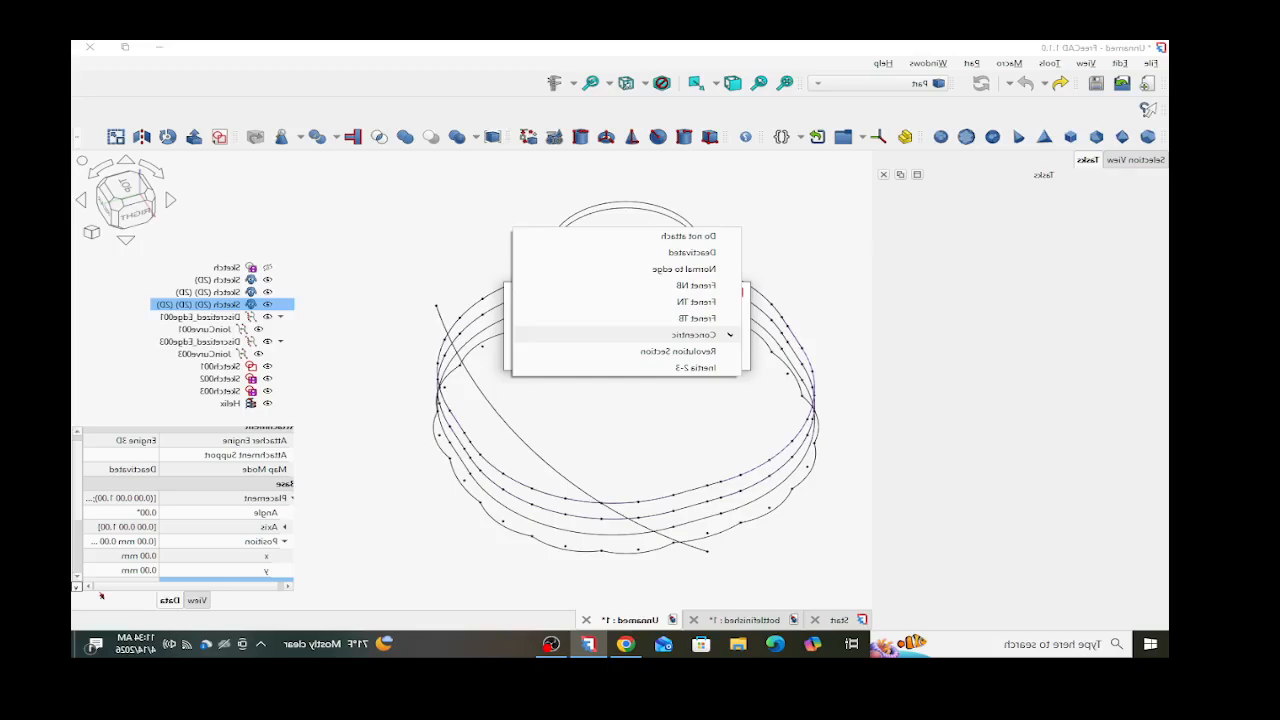
click(620, 335)
click(638, 355)
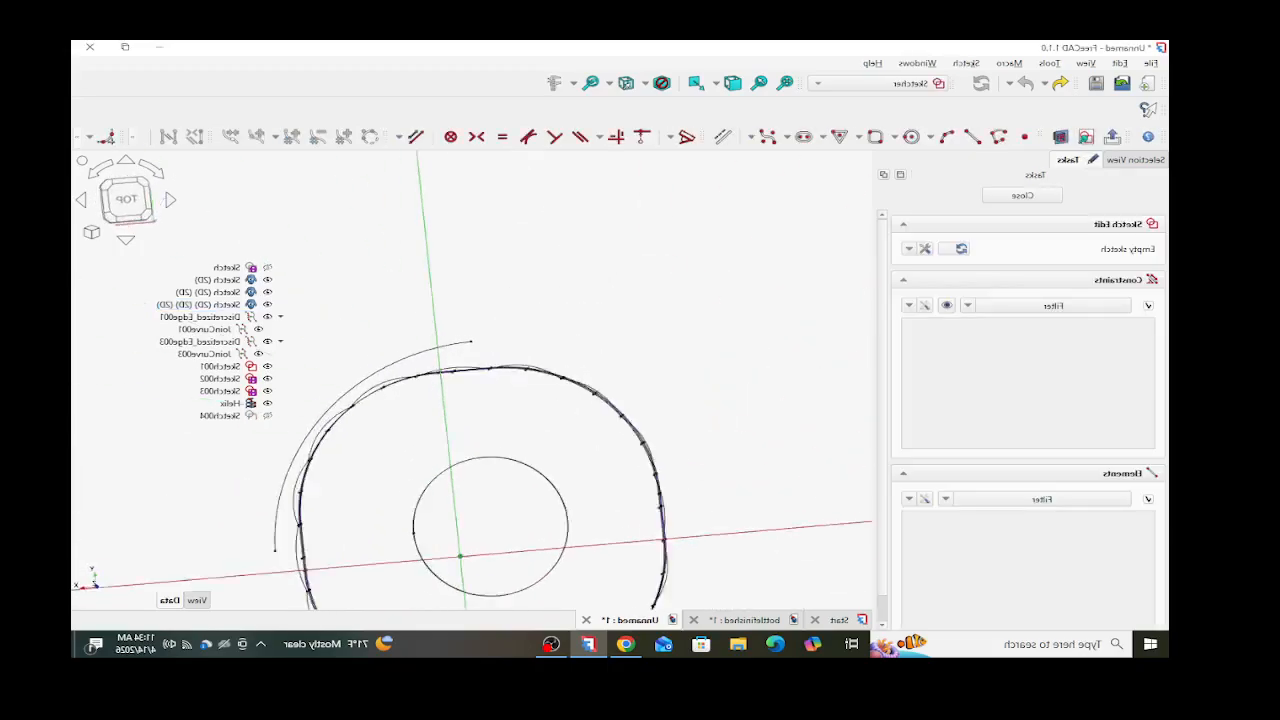
scroll(531, 358, down, 3)
scroll(406, 451, up, 3)
mouse_move(513, 456)
middle_down()
mouse_move(513, 235)
mouse_move(510, 456)
middle_up()
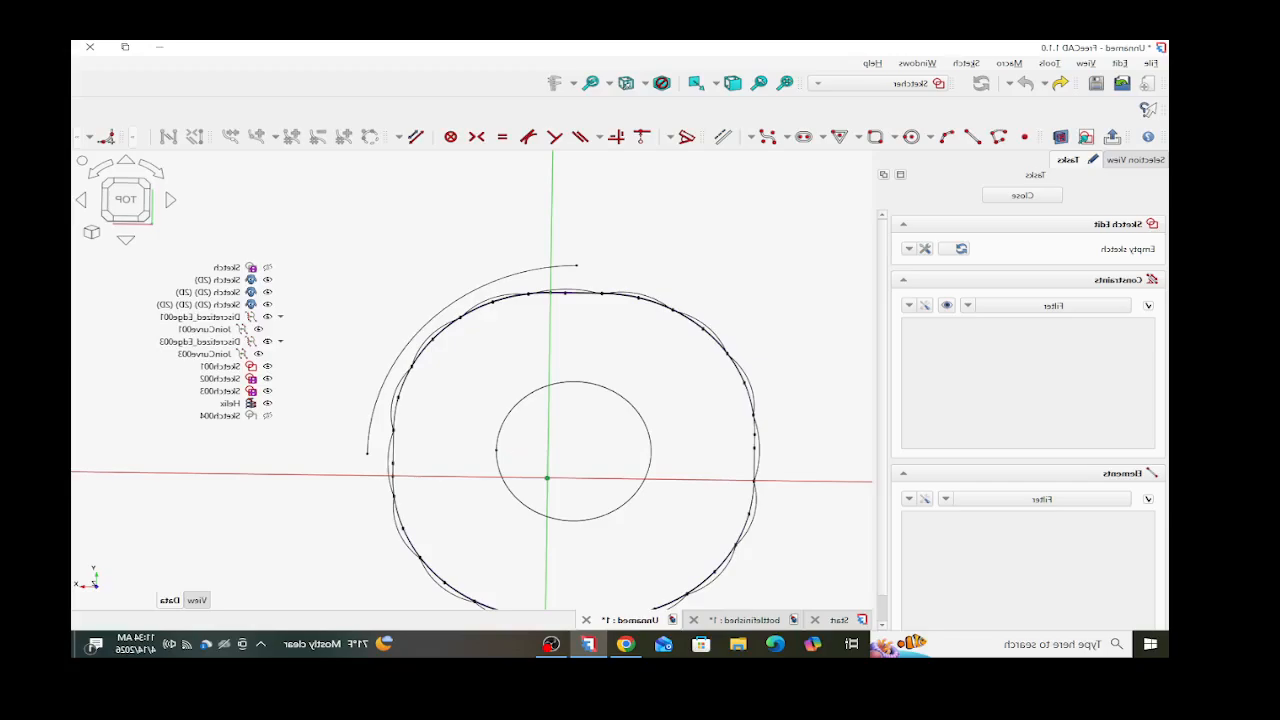
- Hide Sketch001, Sketch002, Sketch003, the Helix and JoinCurve003 while keeping the new sketch open for editing
click(267, 366)
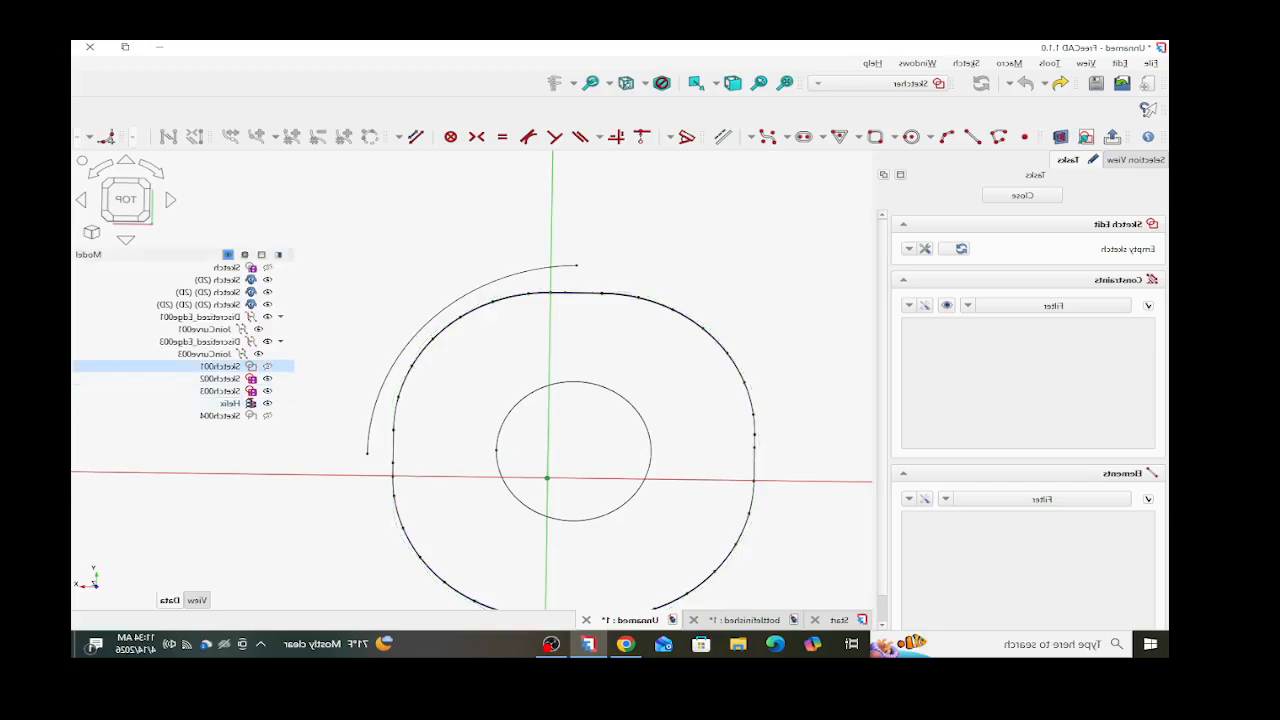
click(267, 379)
click(267, 391)
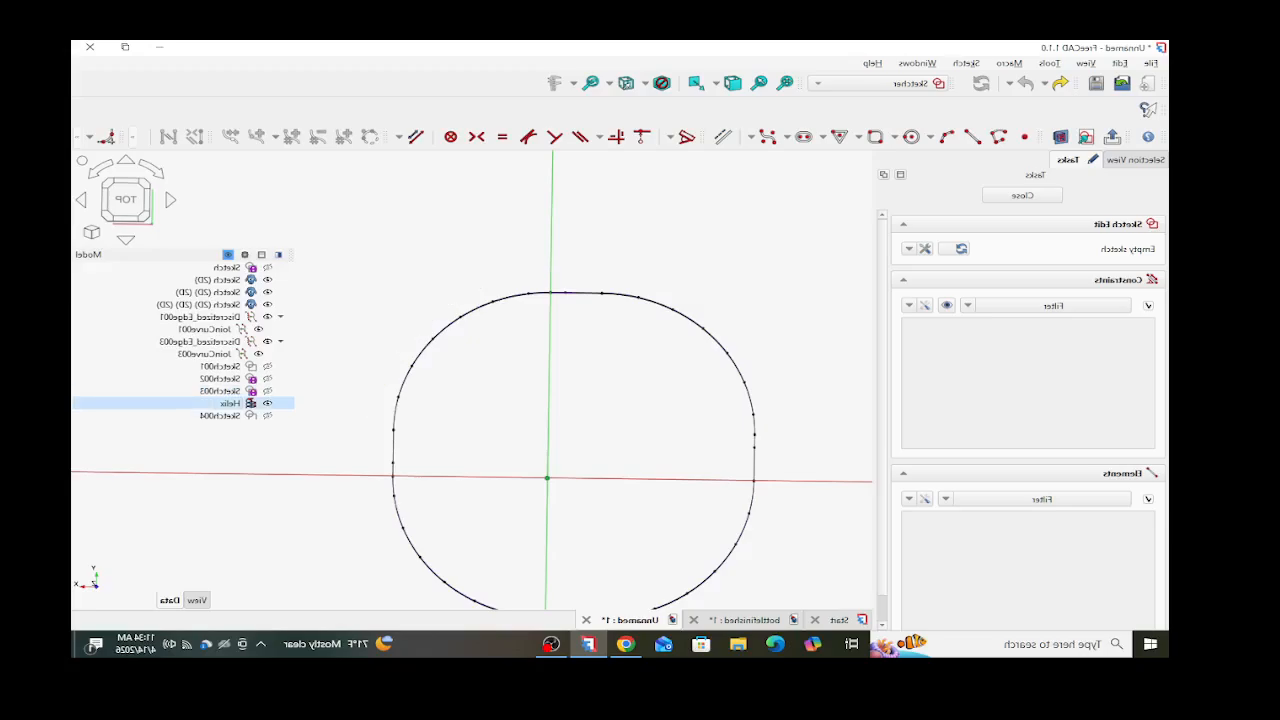
scroll(267, 391, up, 2)
scroll(267, 391, down, 1)
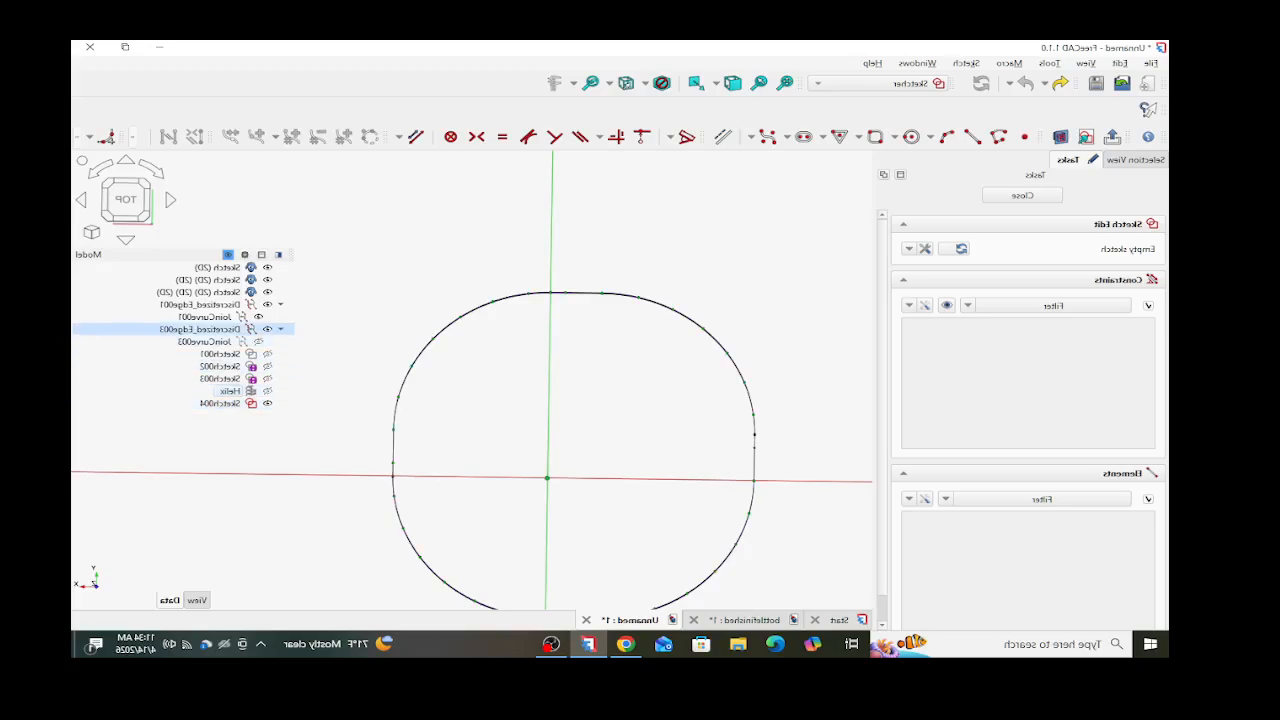
- Hide Discretized_Edge003, JoinCurve001, Discretized_Edge001 and the three Sketch (2D) copies, leaving the new sketch shown
click(267, 329)
click(259, 317)
click(267, 304)
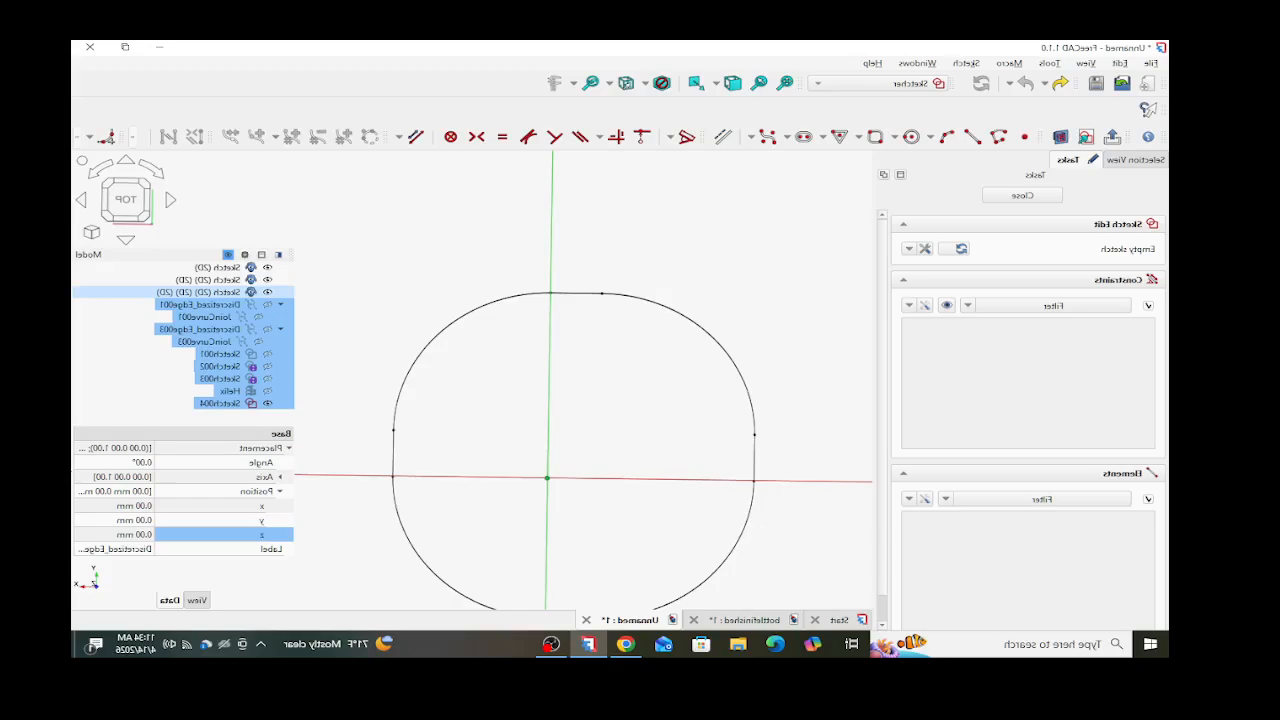
click(267, 292)
click(267, 280)
click(267, 268)
scroll(267, 270, up, 1)
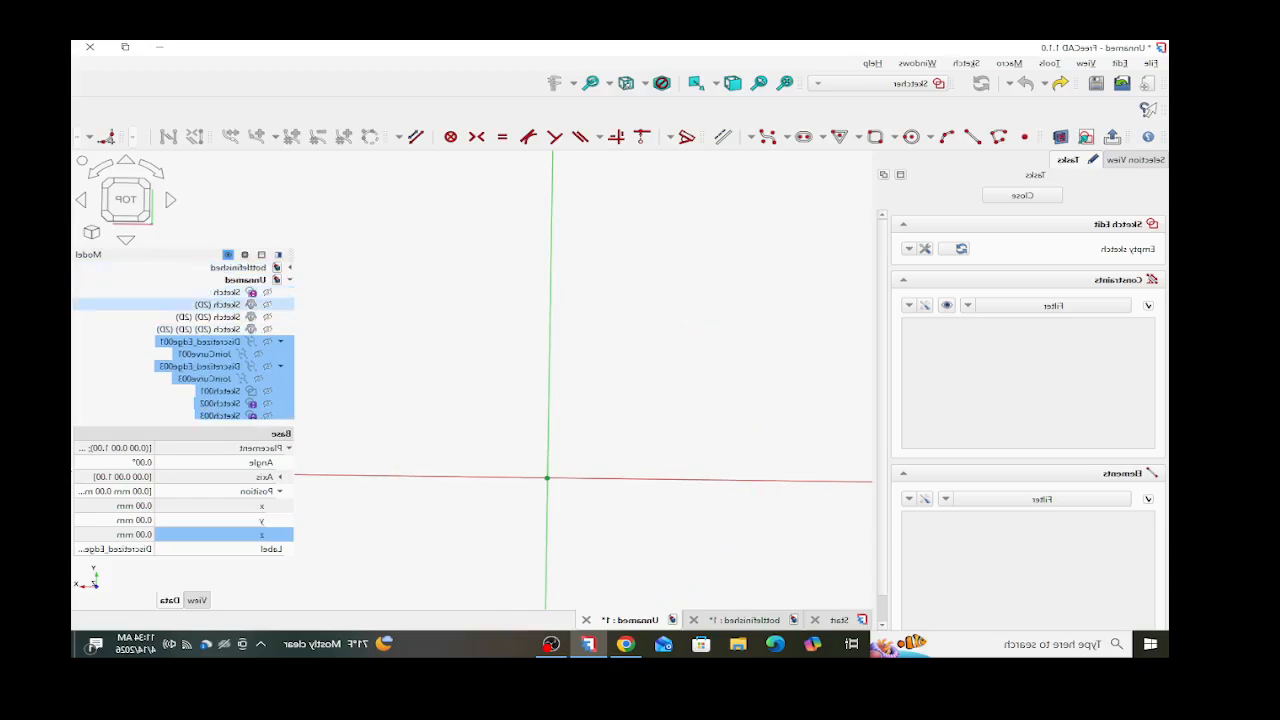
scroll(120, 308, down, 1)
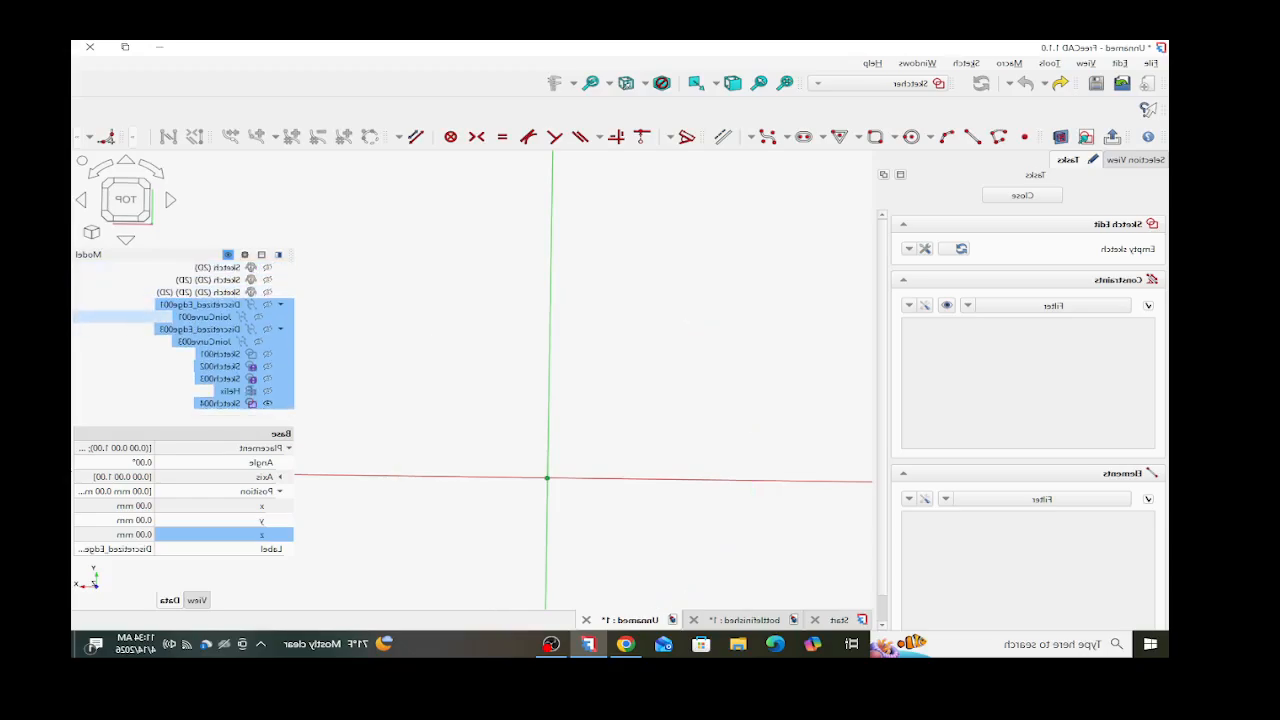
click(400, 390)
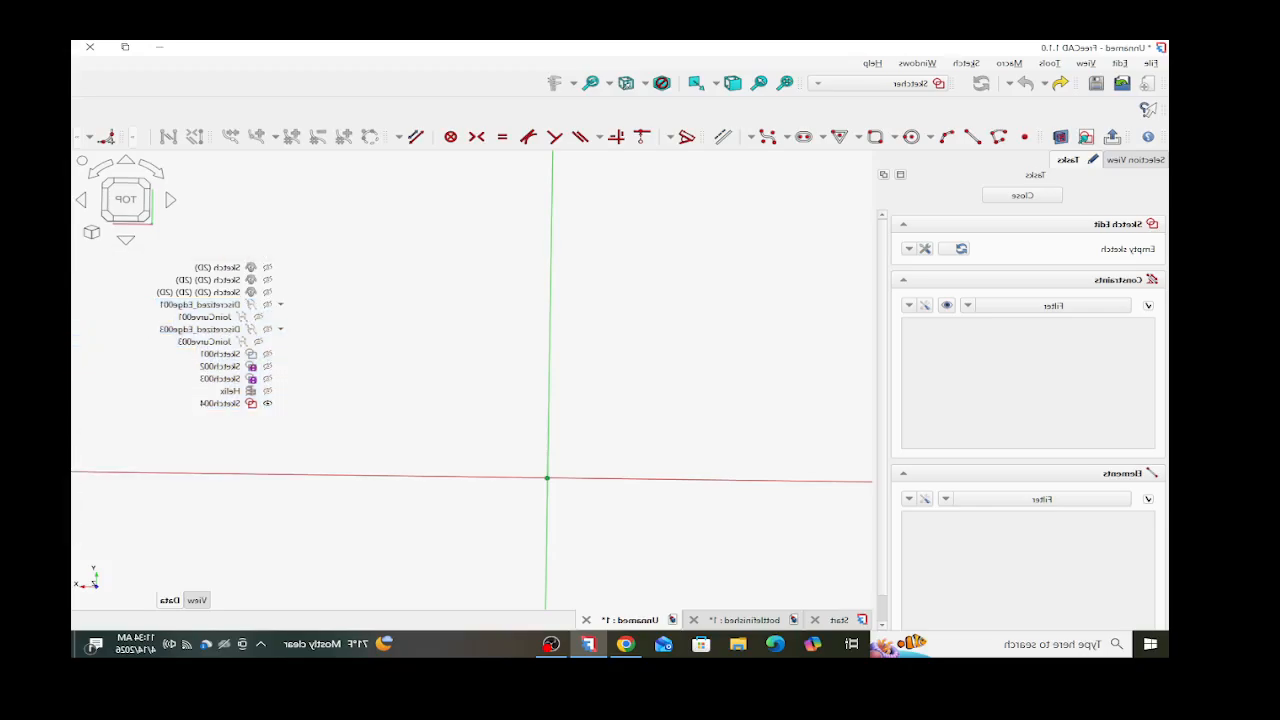
- Compare Sketch003, Sketch002, Sketch001, JoinCurve003 and Discretized_Edge003 by showing and hiding them again to identify a reference for the new sketch
click(267, 378)
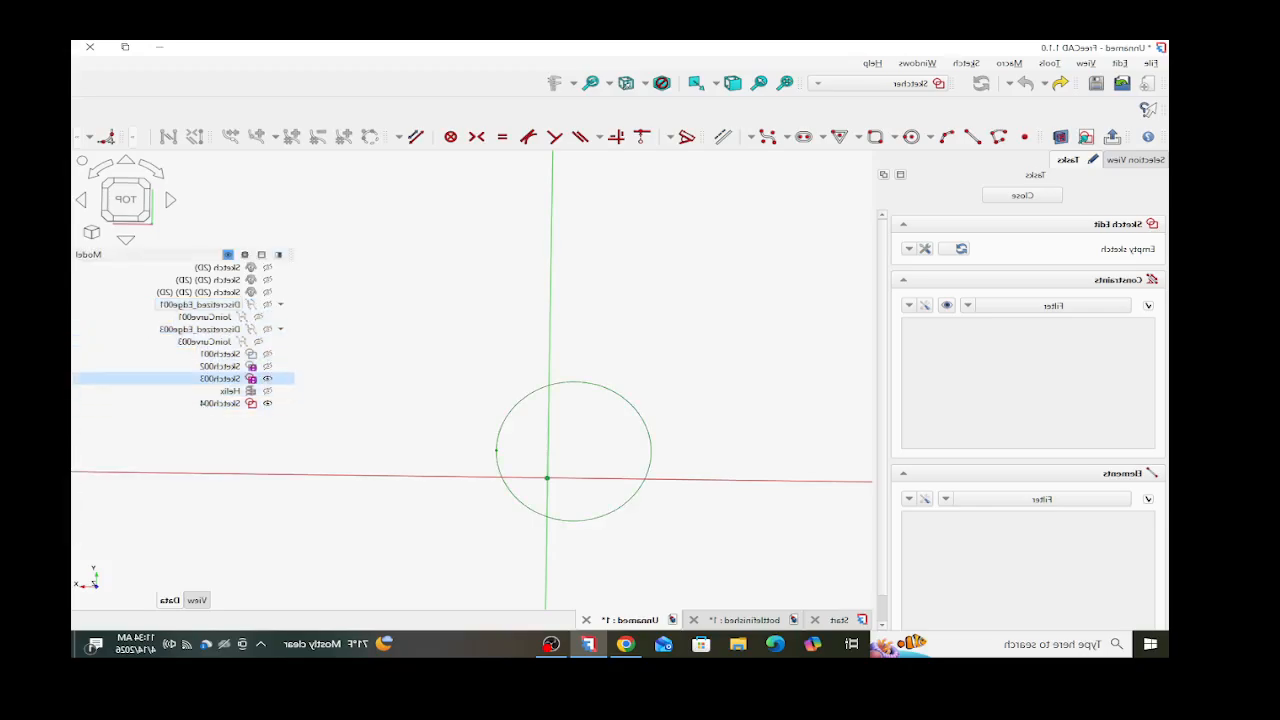
click(267, 367)
click(267, 378)
click(267, 366)
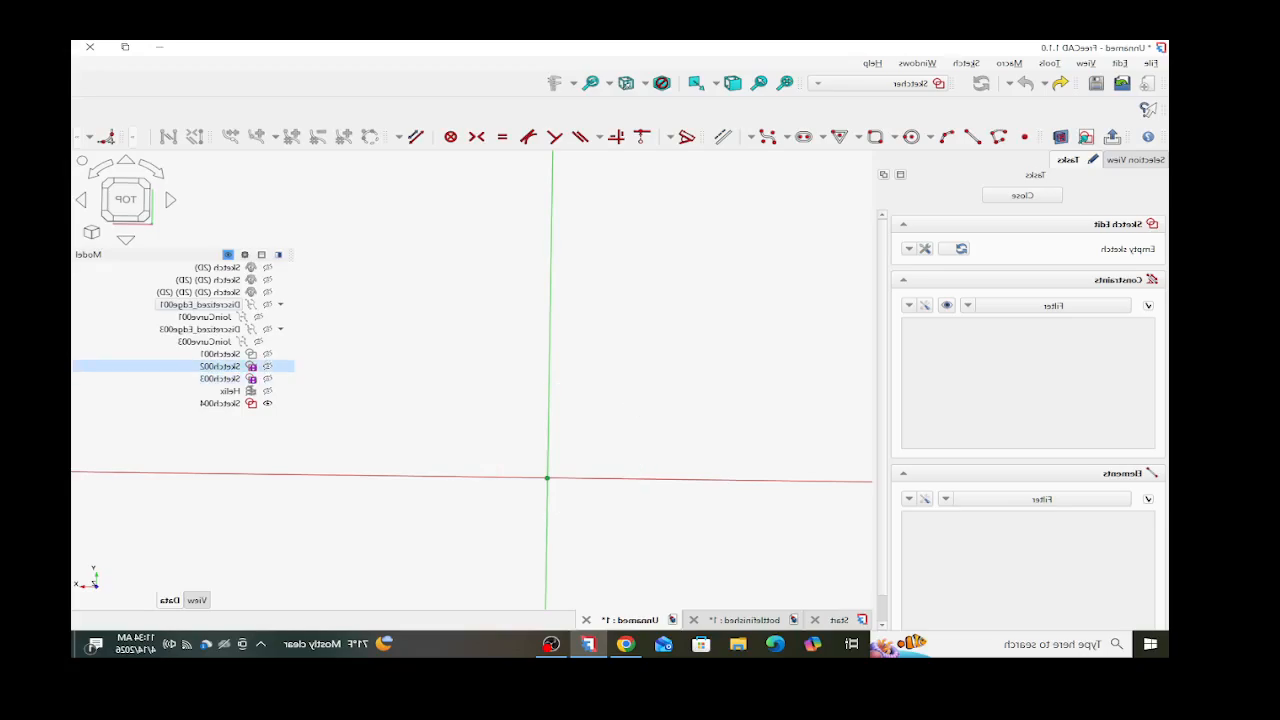
click(267, 354)
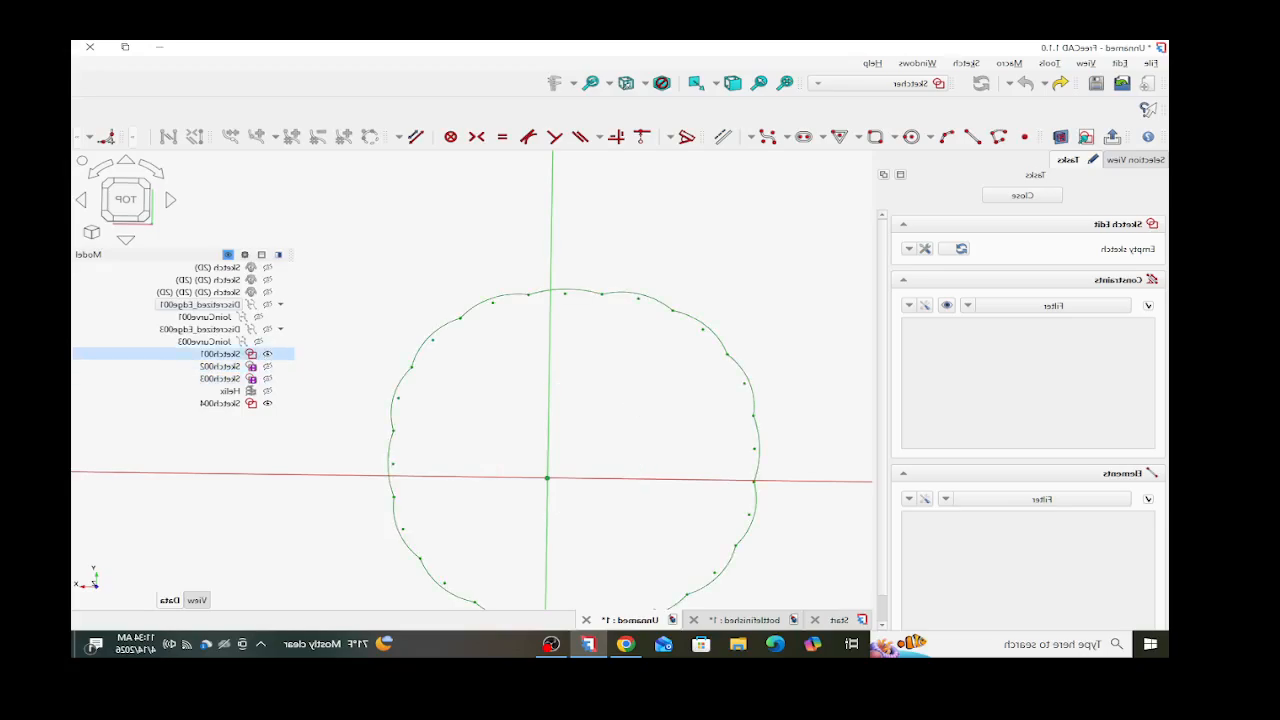
click(258, 341)
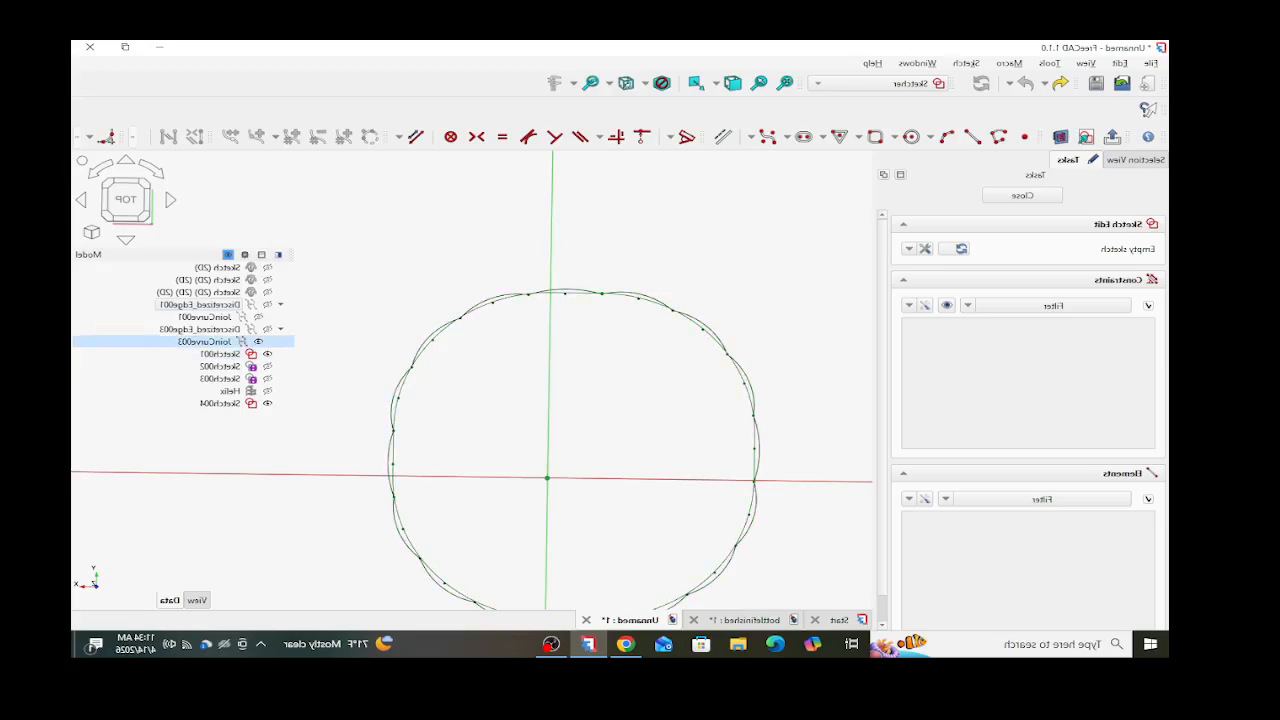
click(258, 341)
click(267, 354)
click(267, 329)
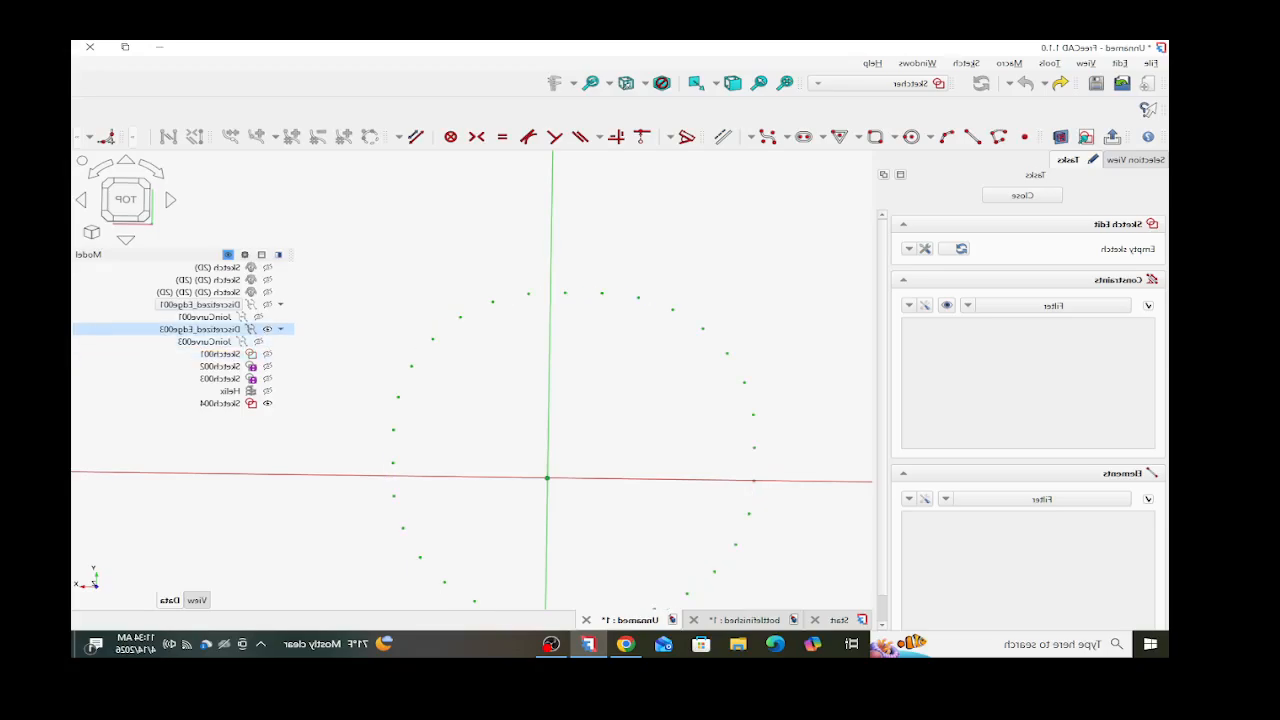
middle_drag(430, 420, 438, 282)
click(267, 329)
- Show Discretized_Edge001 as the reference for the open sketch, viewed from above
click(267, 304)
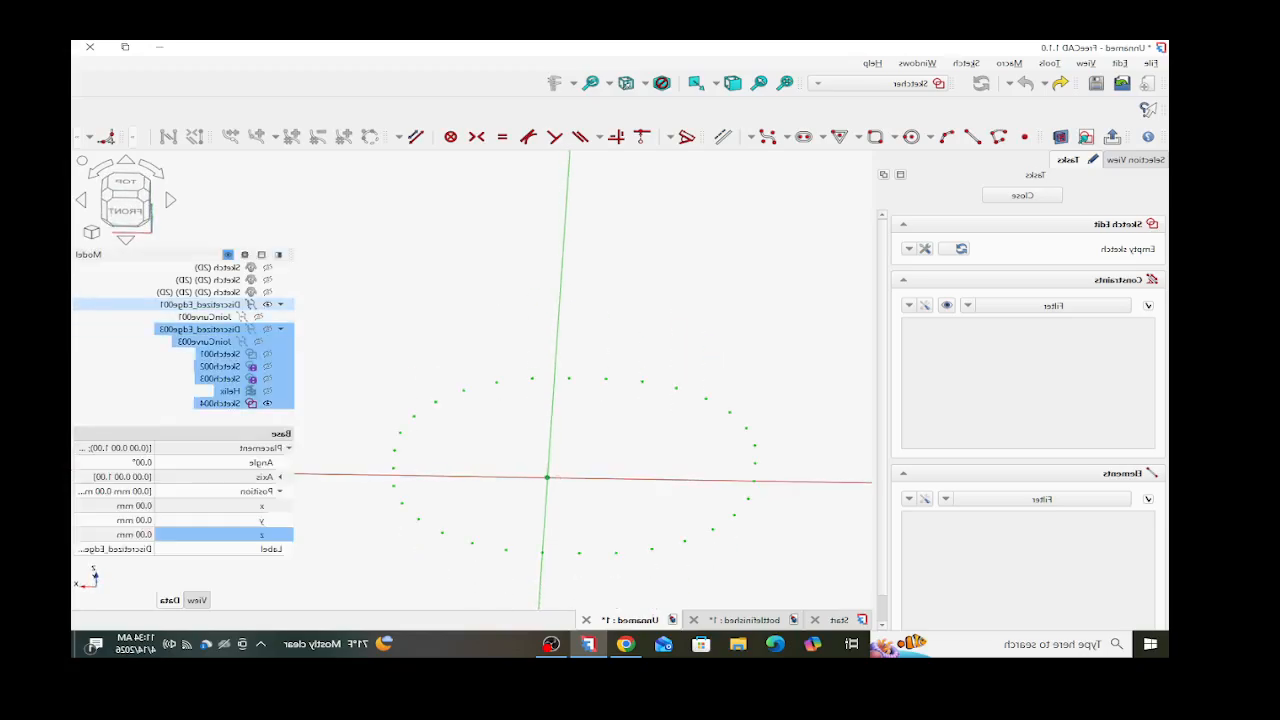
middle_drag(565, 491, 565, 427)
key(2)
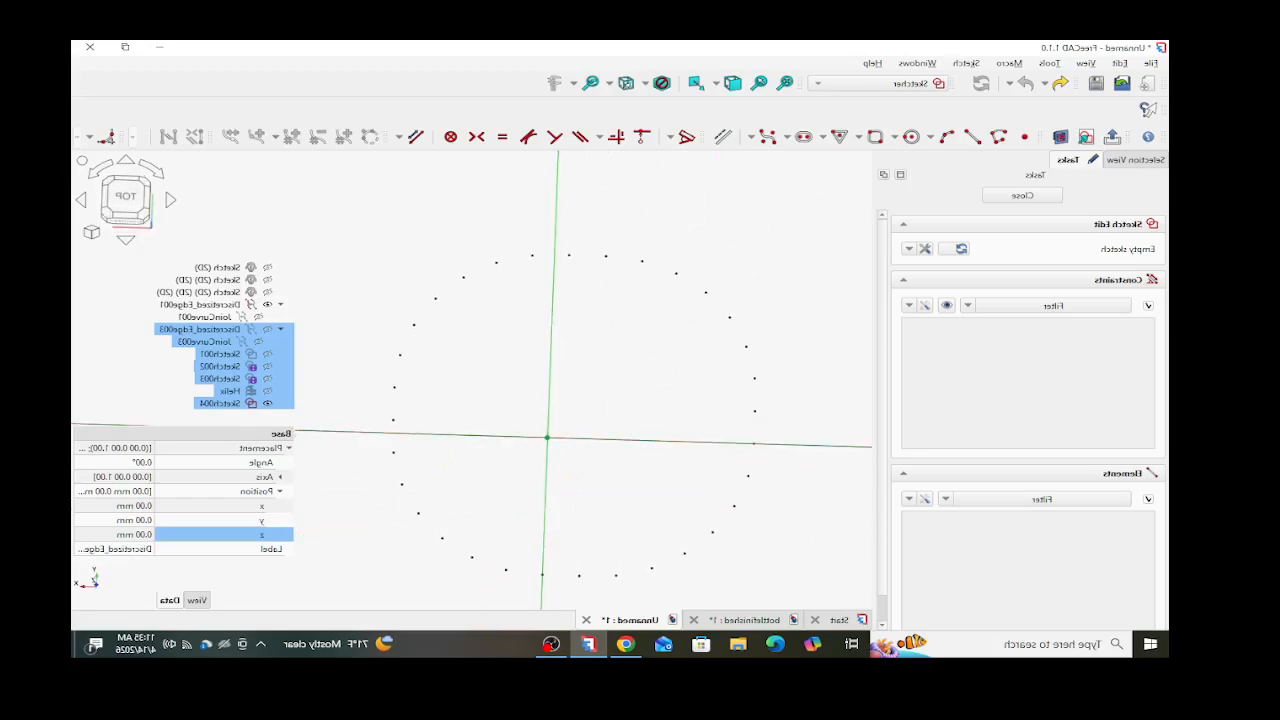
key(Escape)
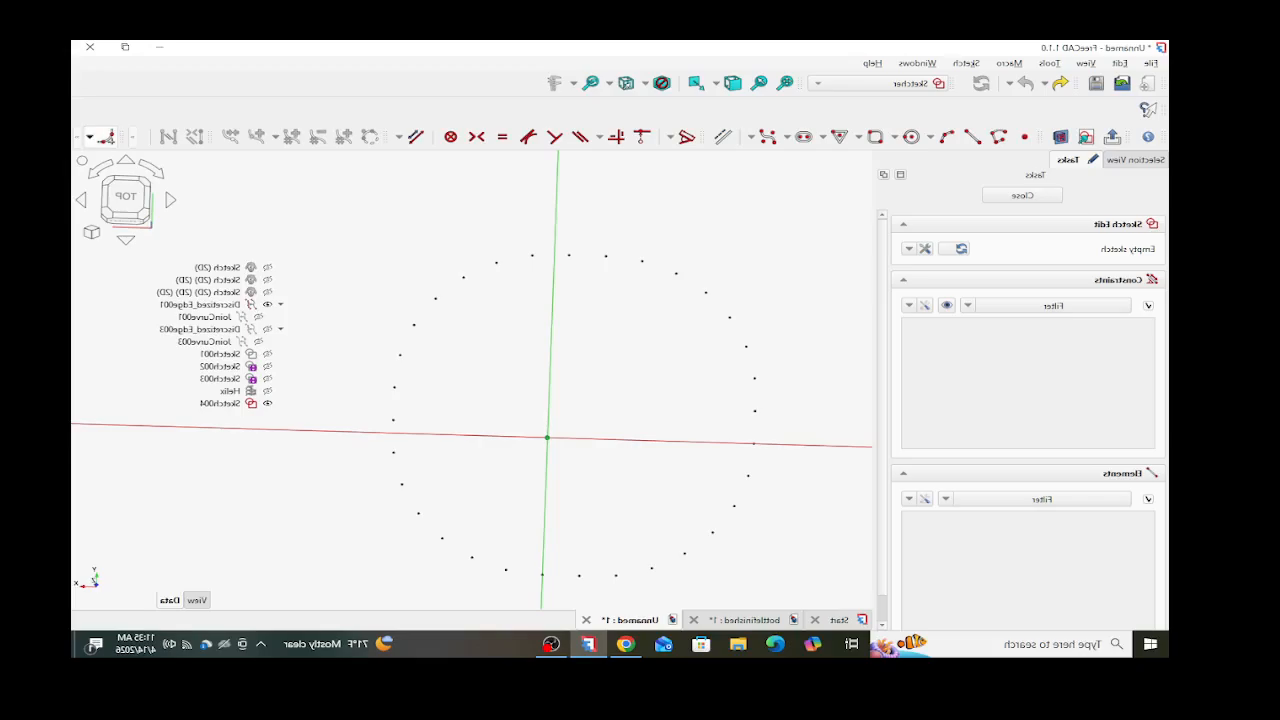
- Project the points of Discretized_Edge001 around the ring into the sketch as external geometry
click(77, 137)
click(167, 160)
click(569, 255)
click(606, 256)
click(642, 261)
click(676, 273)
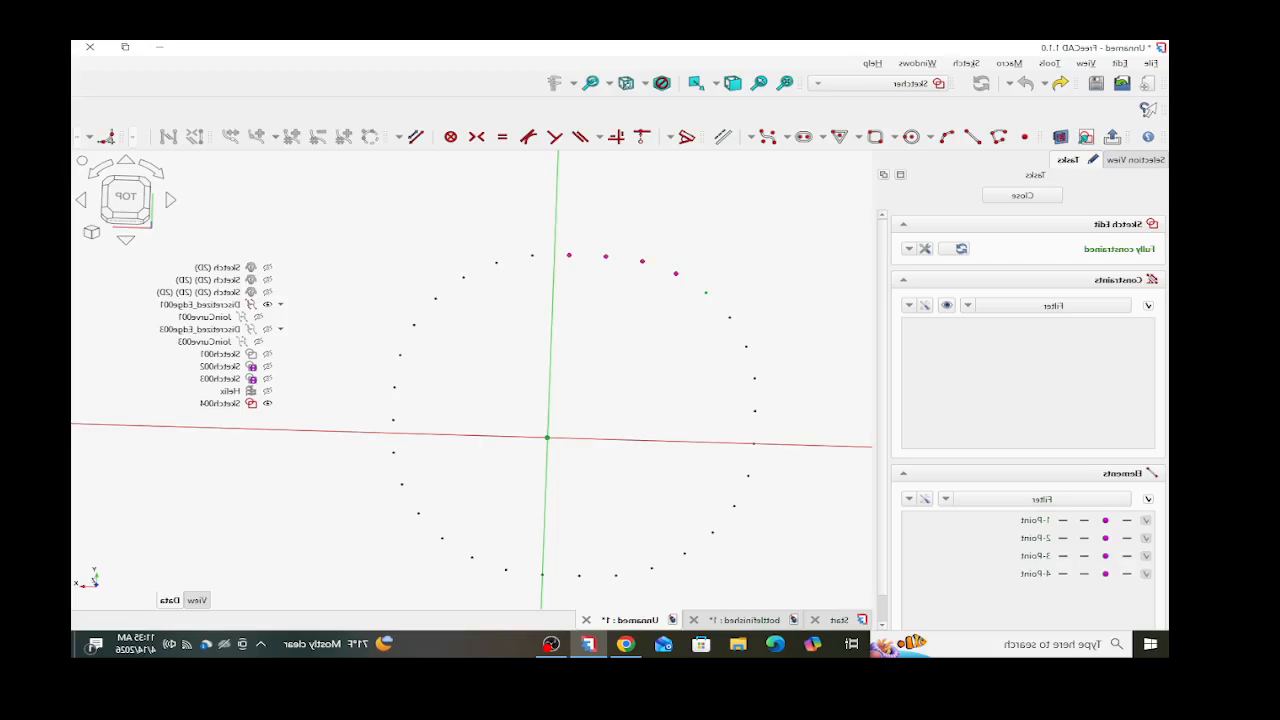
click(705, 293)
click(729, 317)
click(745, 346)
click(754, 378)
click(754, 410)
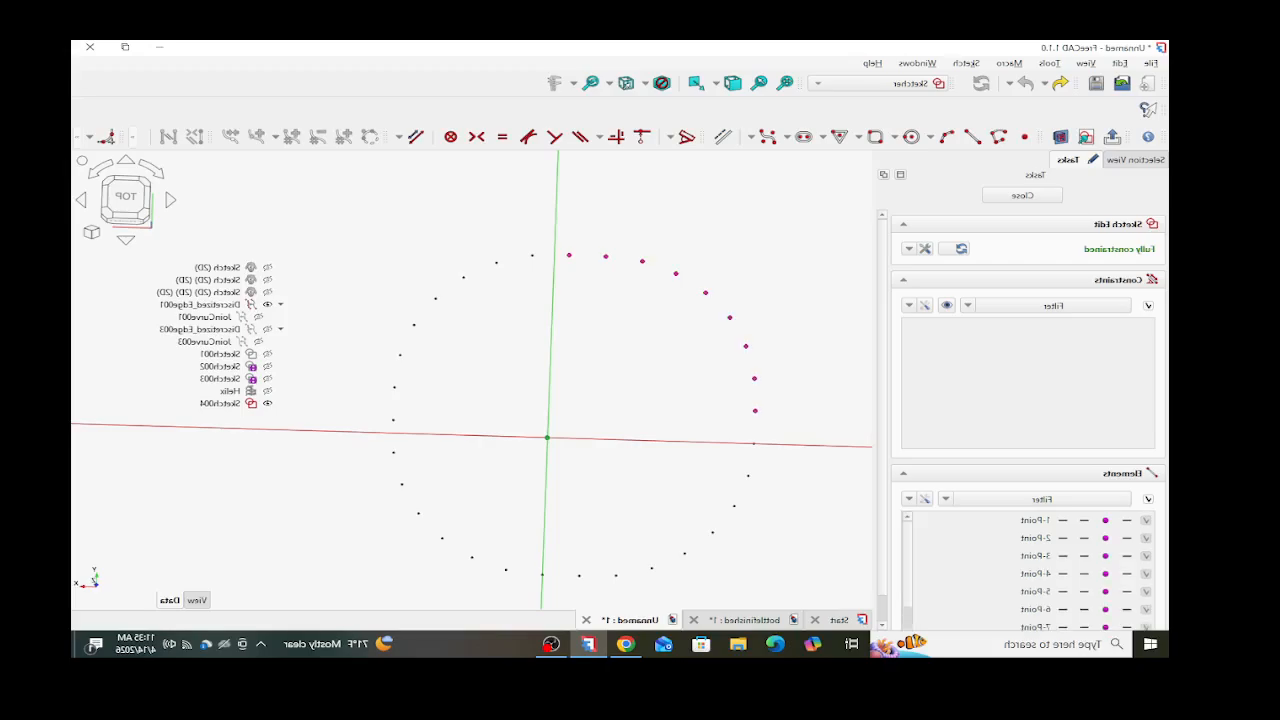
click(753, 443)
click(748, 475)
click(734, 506)
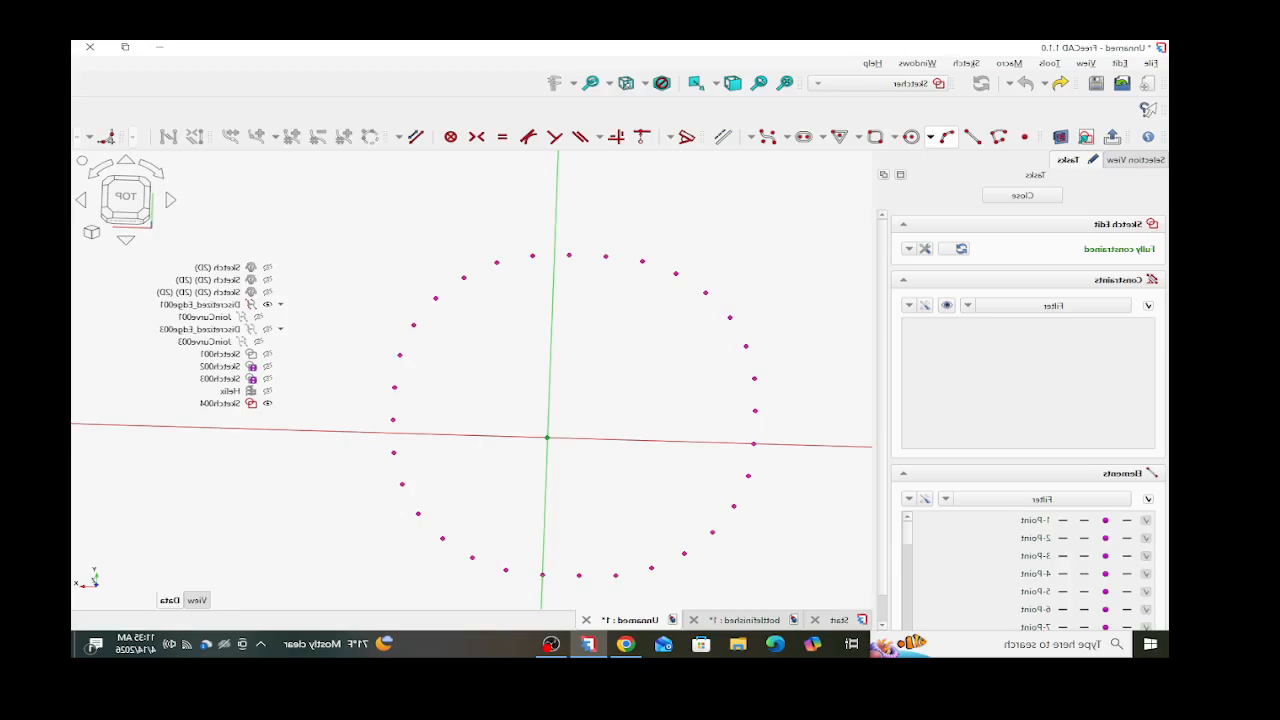
click(946, 137)
click(931, 137)
click(908, 174)
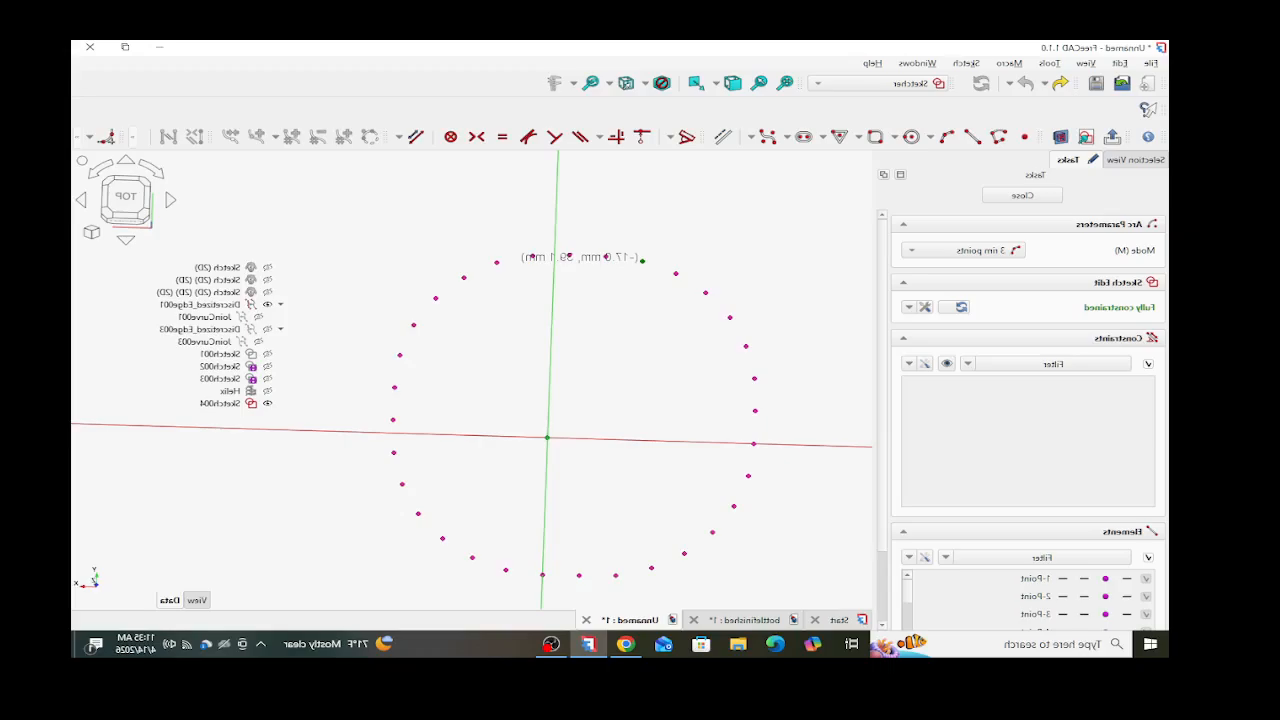
click(642, 260)
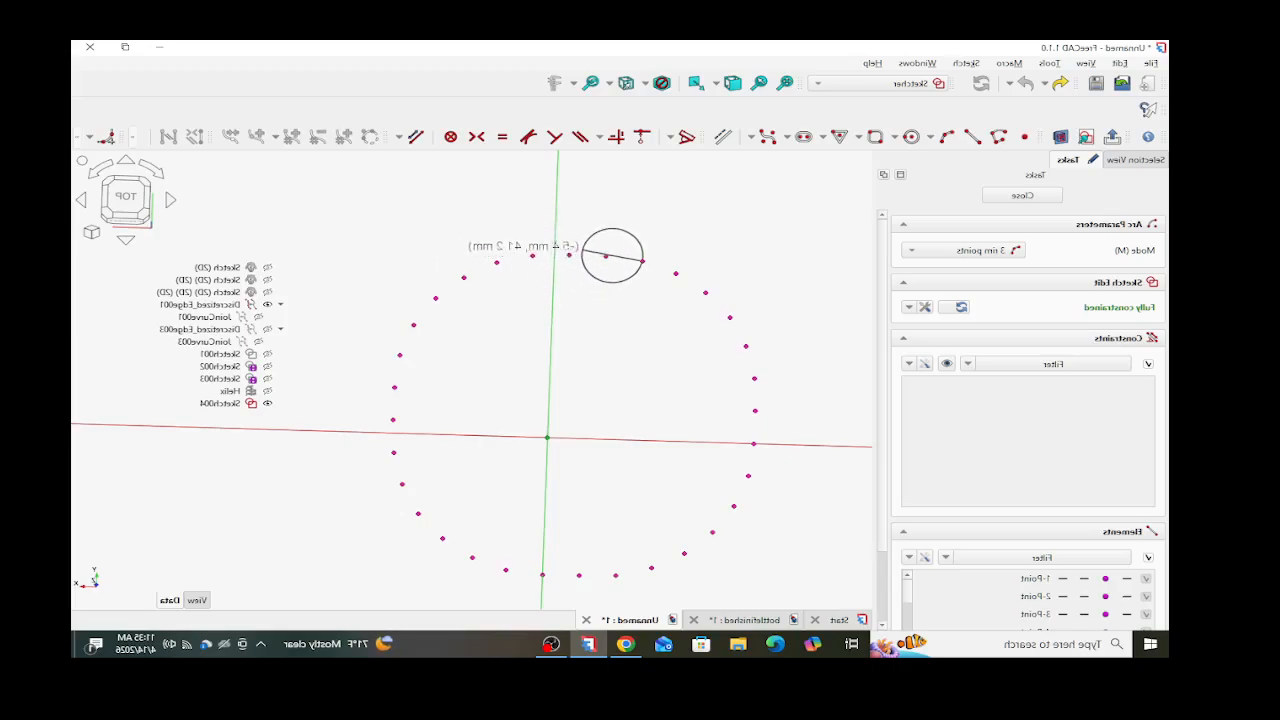
key(Escape)
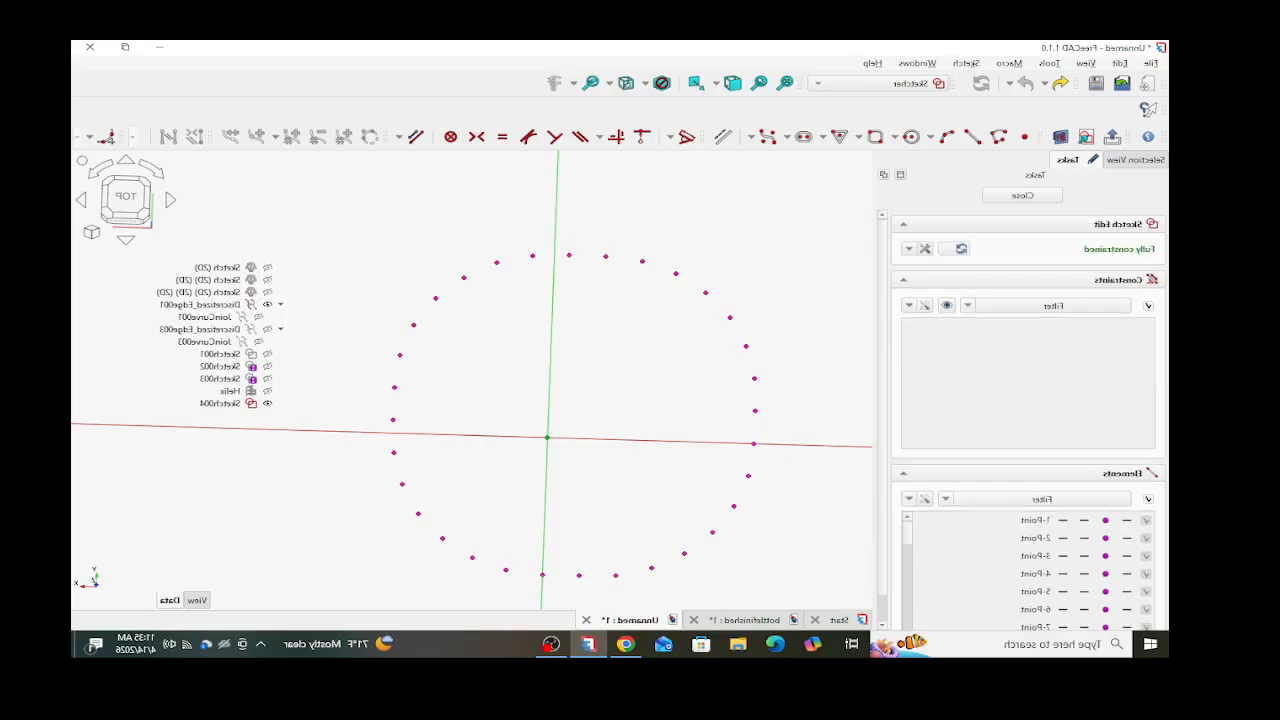
- Draw an outward-bulging three-rim-point arc from the reference point at (-17.0, 39.1) mm and make its other end coincident with the next-but-one point near the Y axis
click(947, 137)
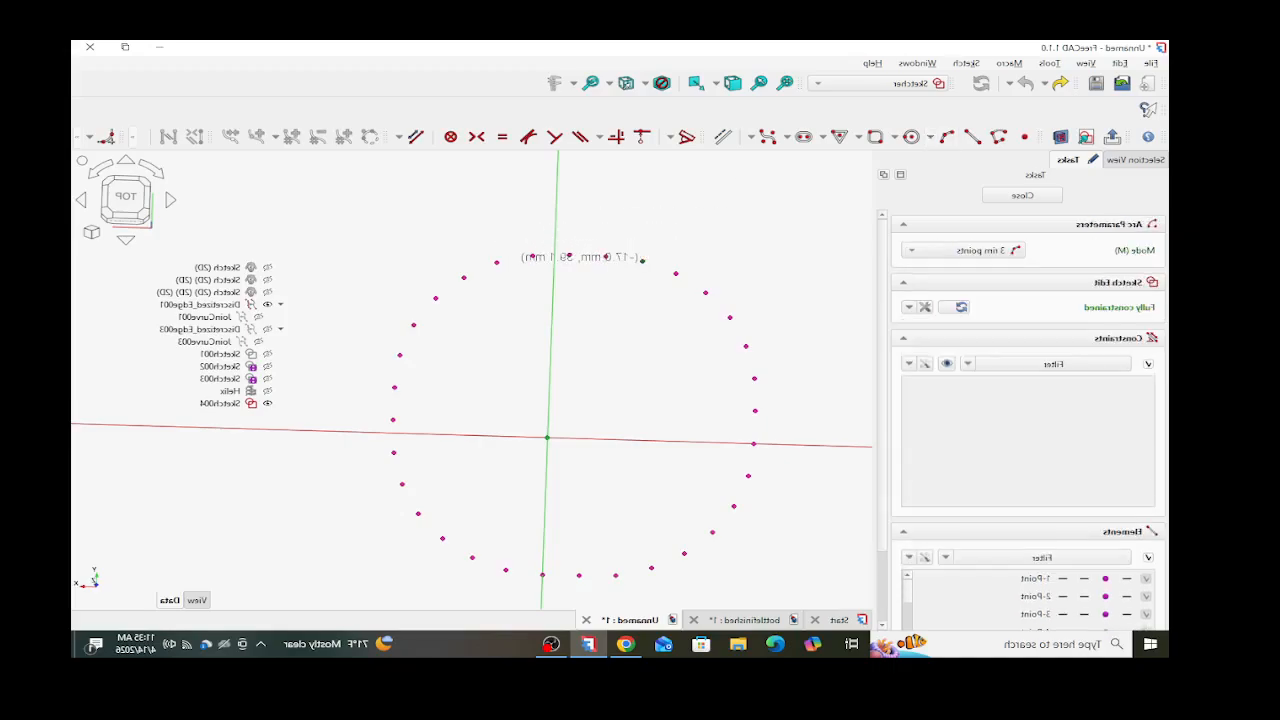
click(642, 260)
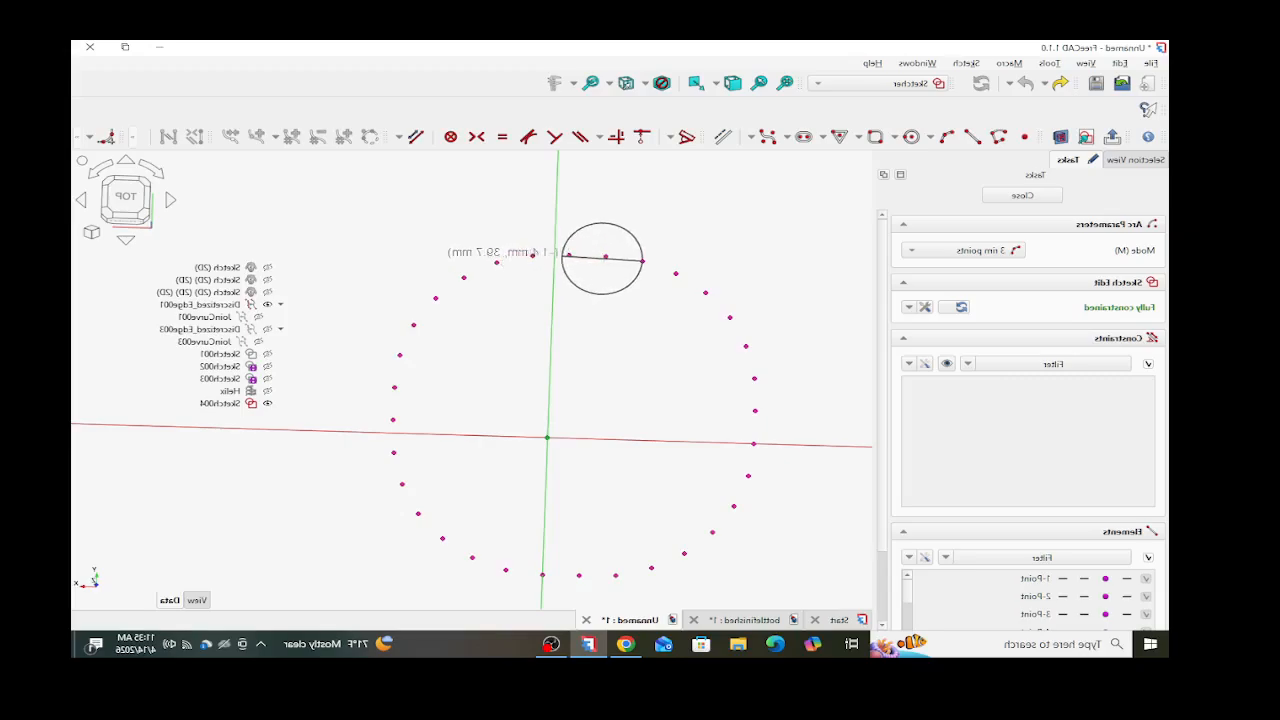
scroll(567, 255, up, 5)
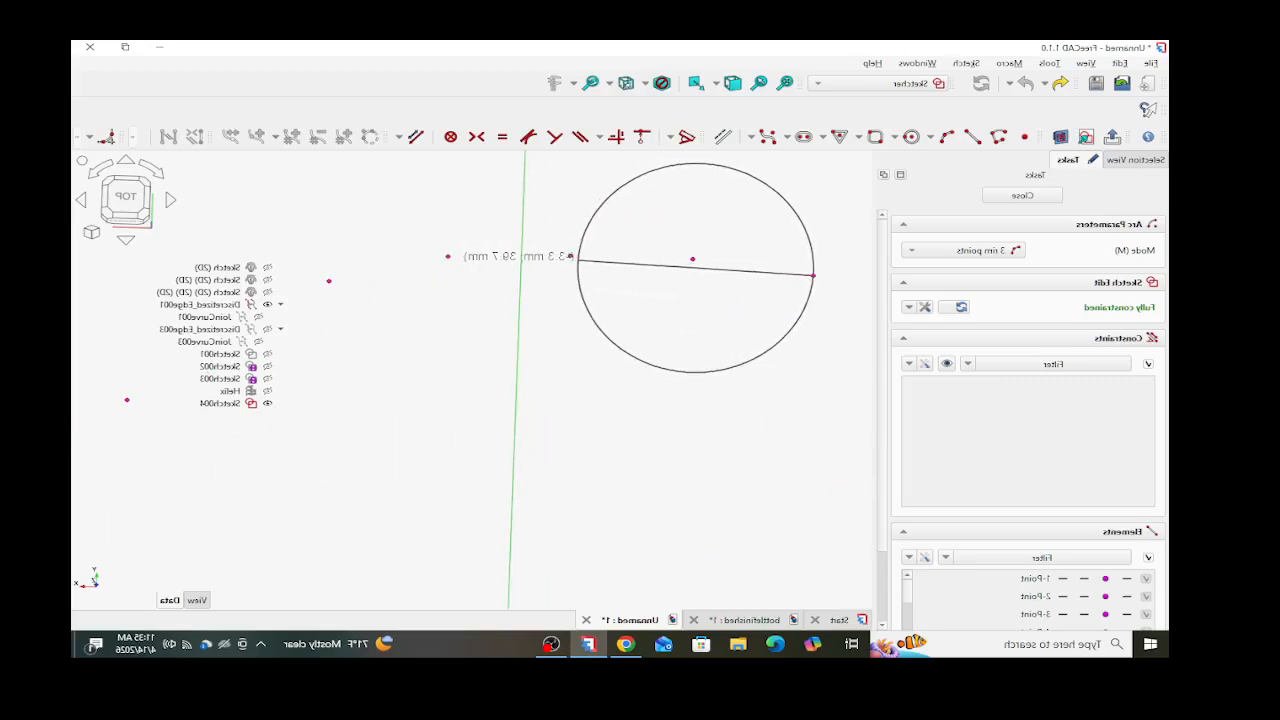
click(572, 258)
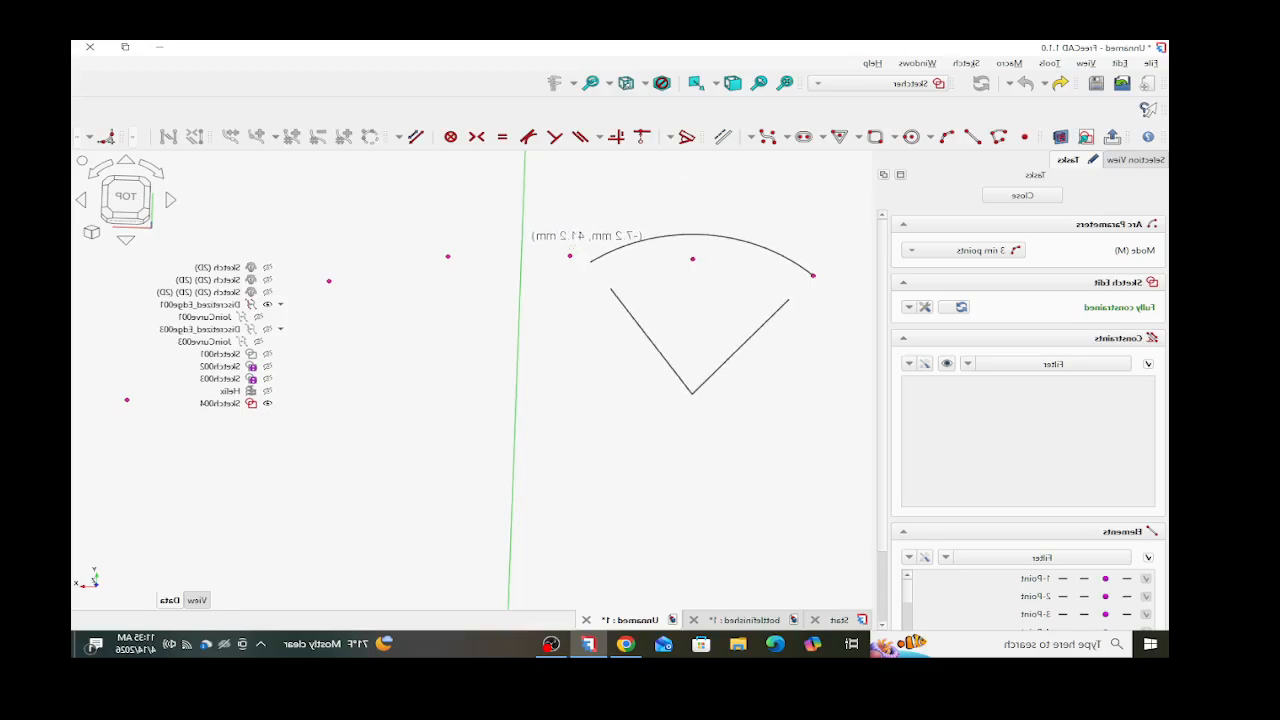
click(643, 241)
key(Escape)
click(590, 262)
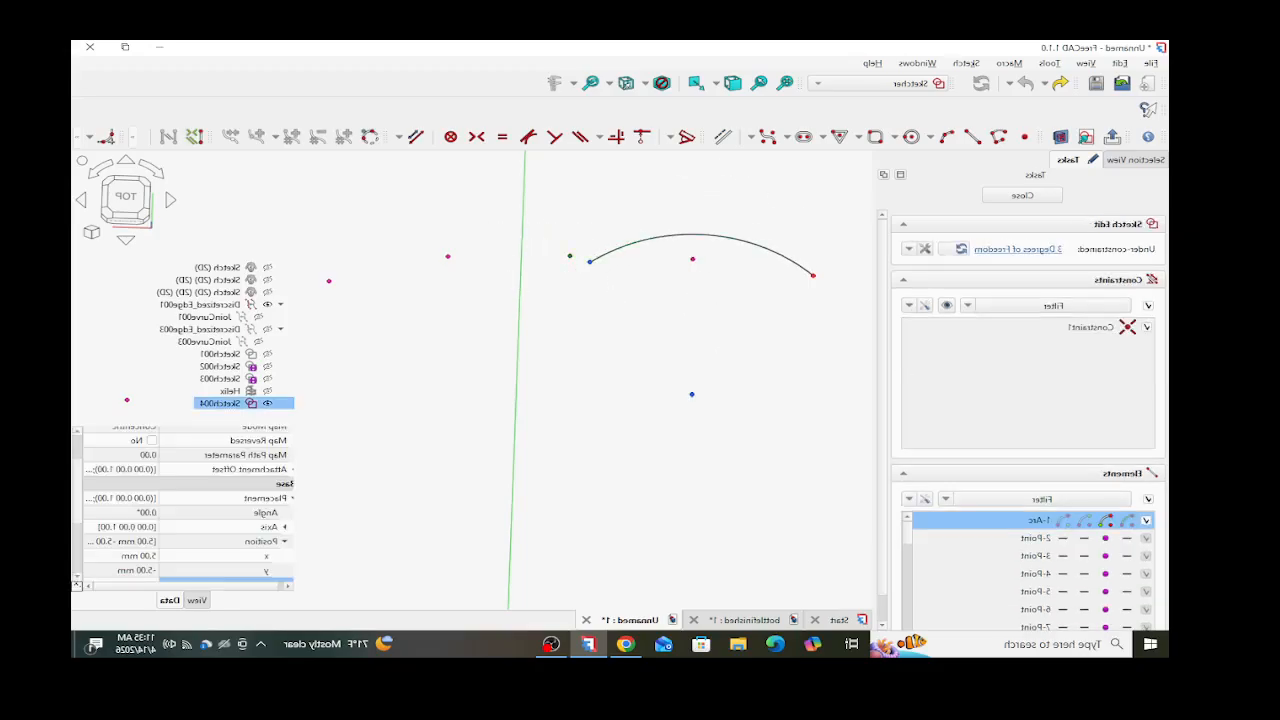
click(570, 256)
key(c)
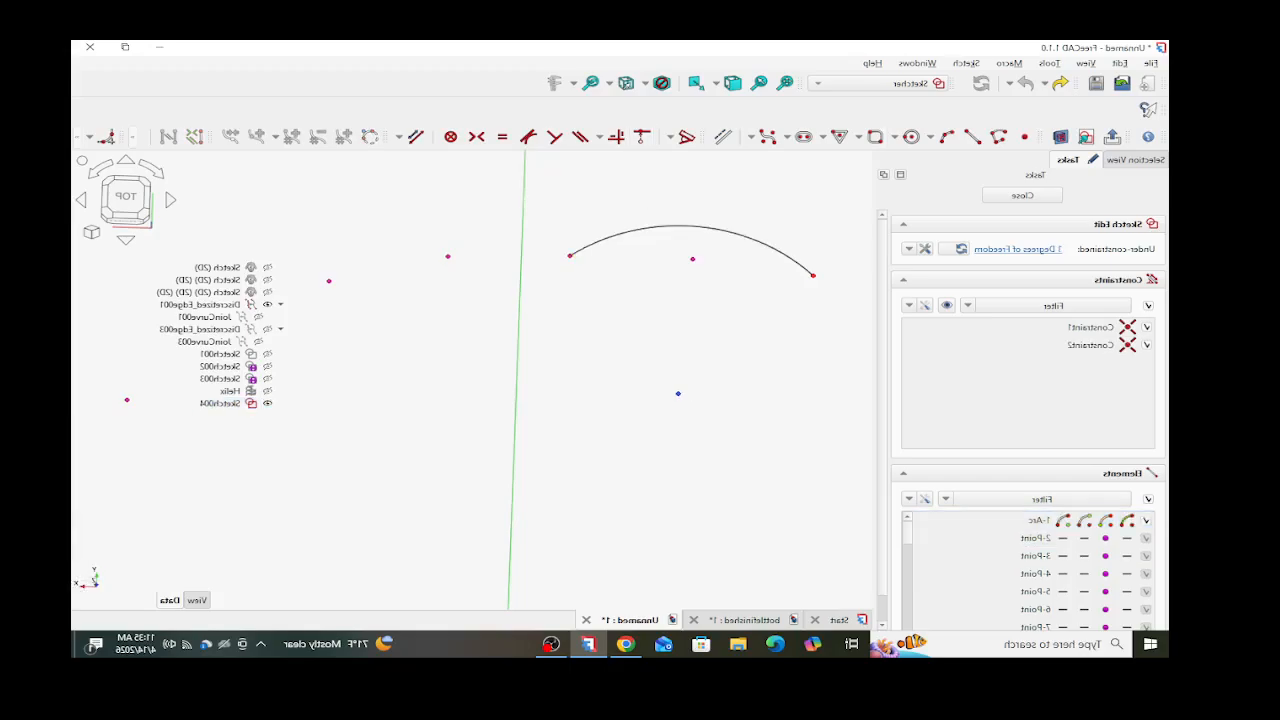
- Draw a second outward three-rim-point arc from the first arc's end across the Y axis and make its far end coincident with the next-but-one reference point
key(g)
key(a)
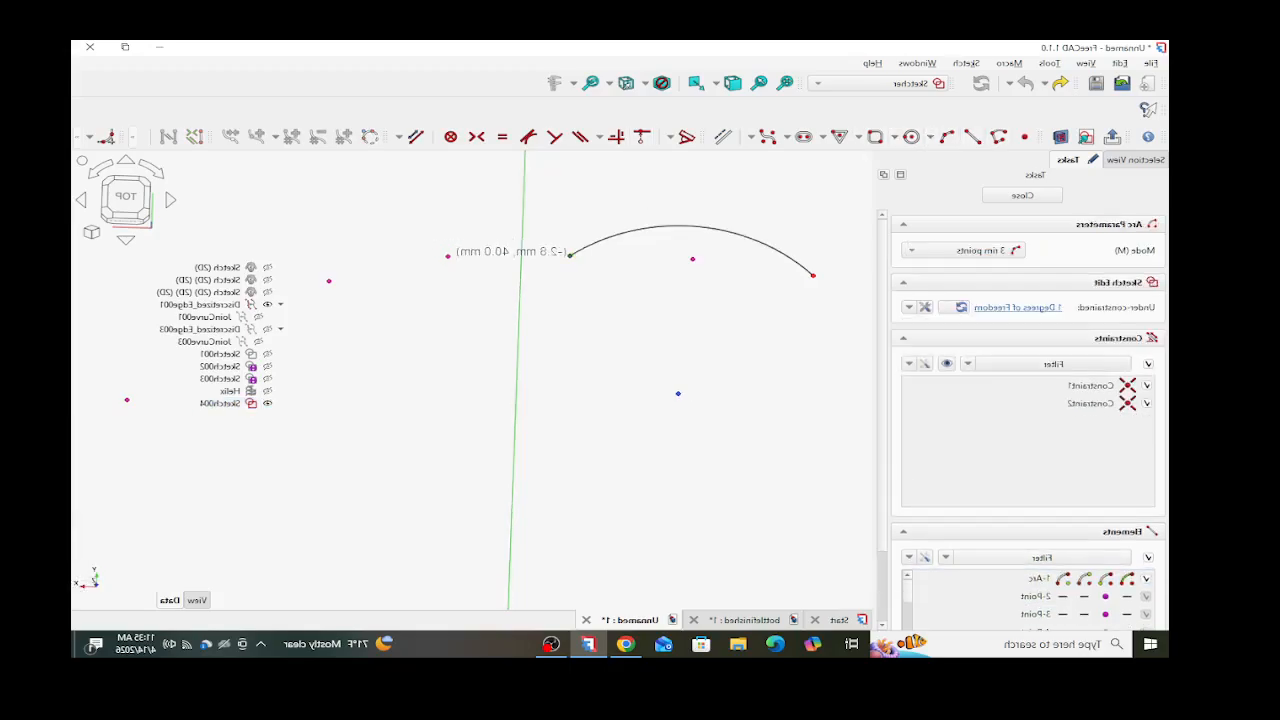
click(570, 256)
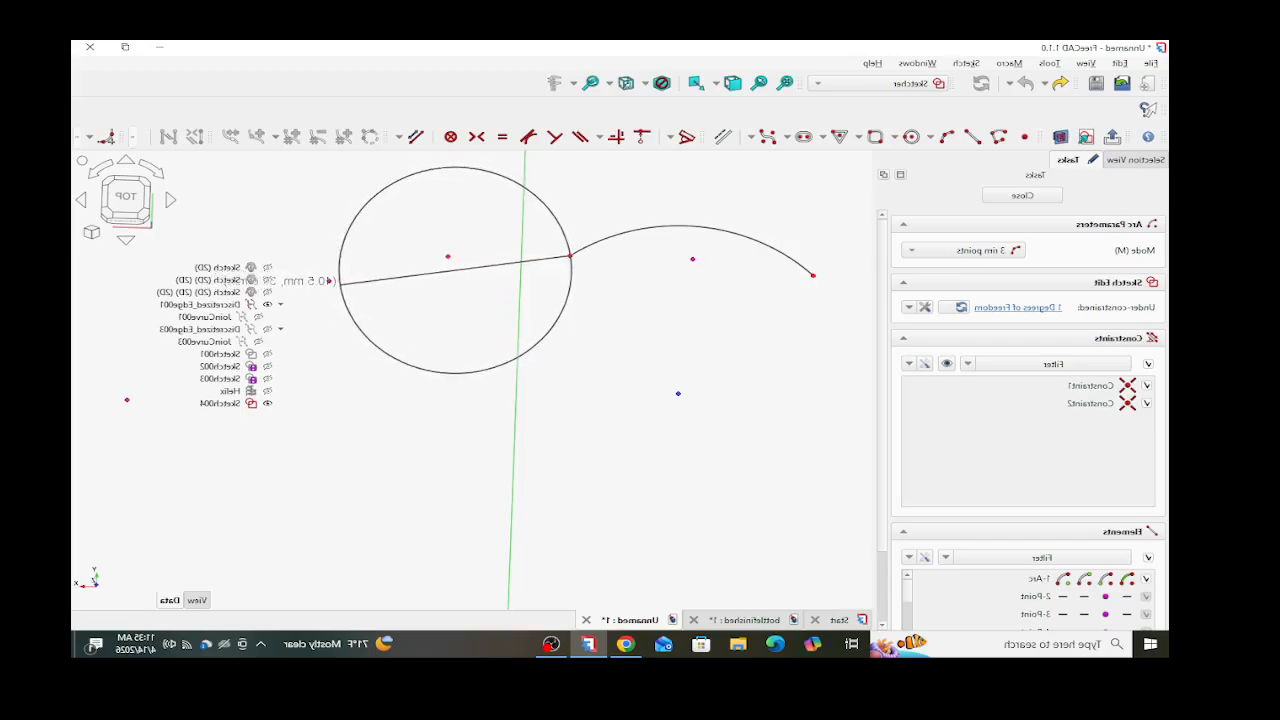
click(329, 280)
click(338, 282)
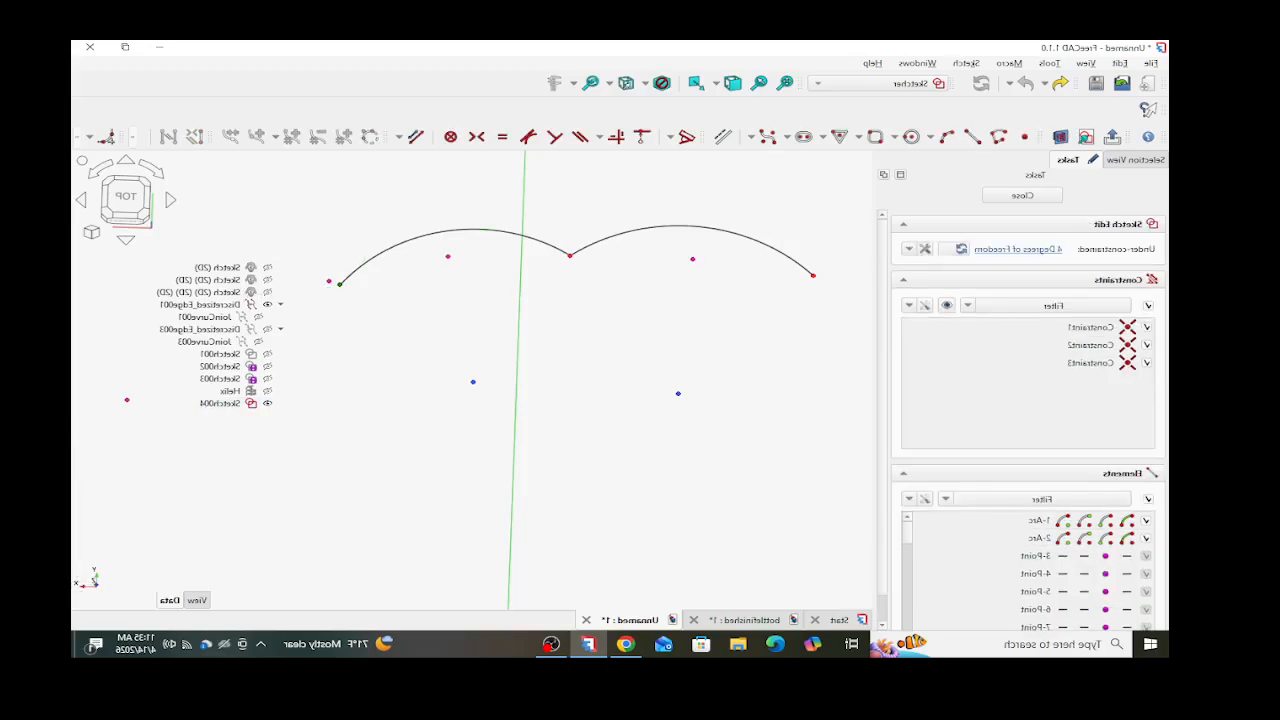
click(329, 281)
click(340, 284)
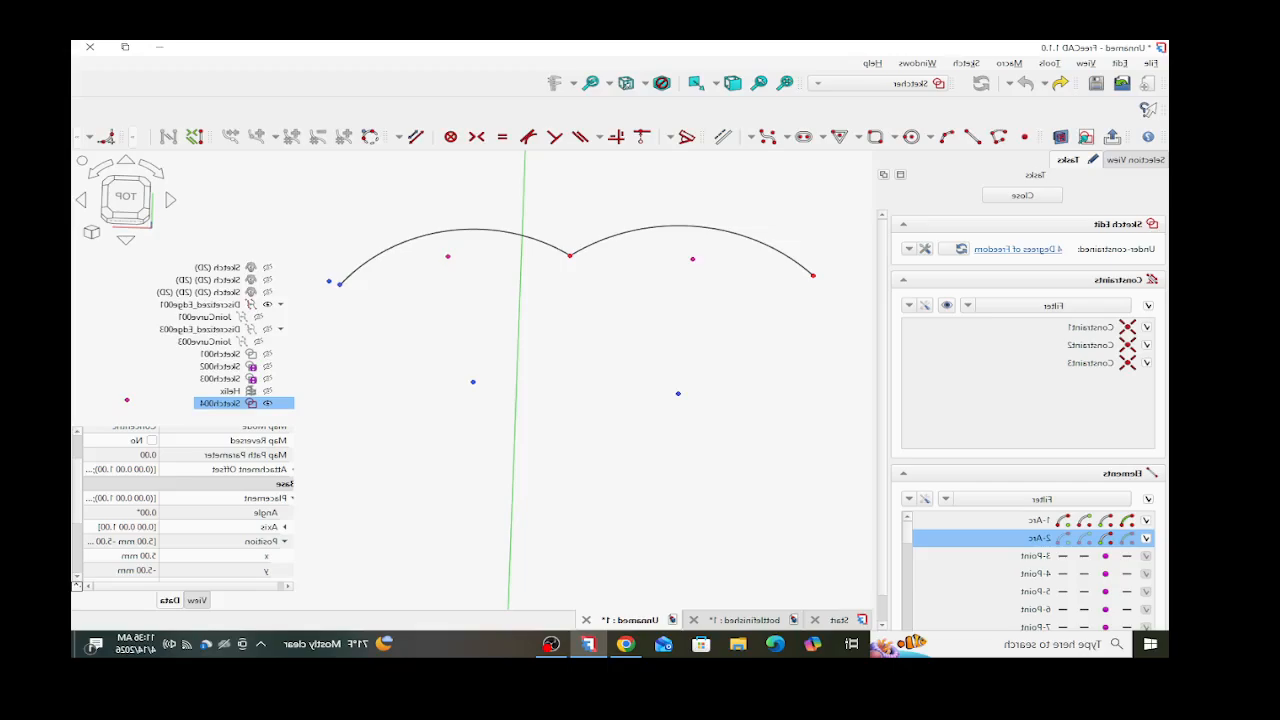
click(643, 138)
- Draw a third three-rim-point arc from the first arc's starting point, continuing around the ring away from the Y axis to the next-but-one point
scroll(528, 298, down, 4)
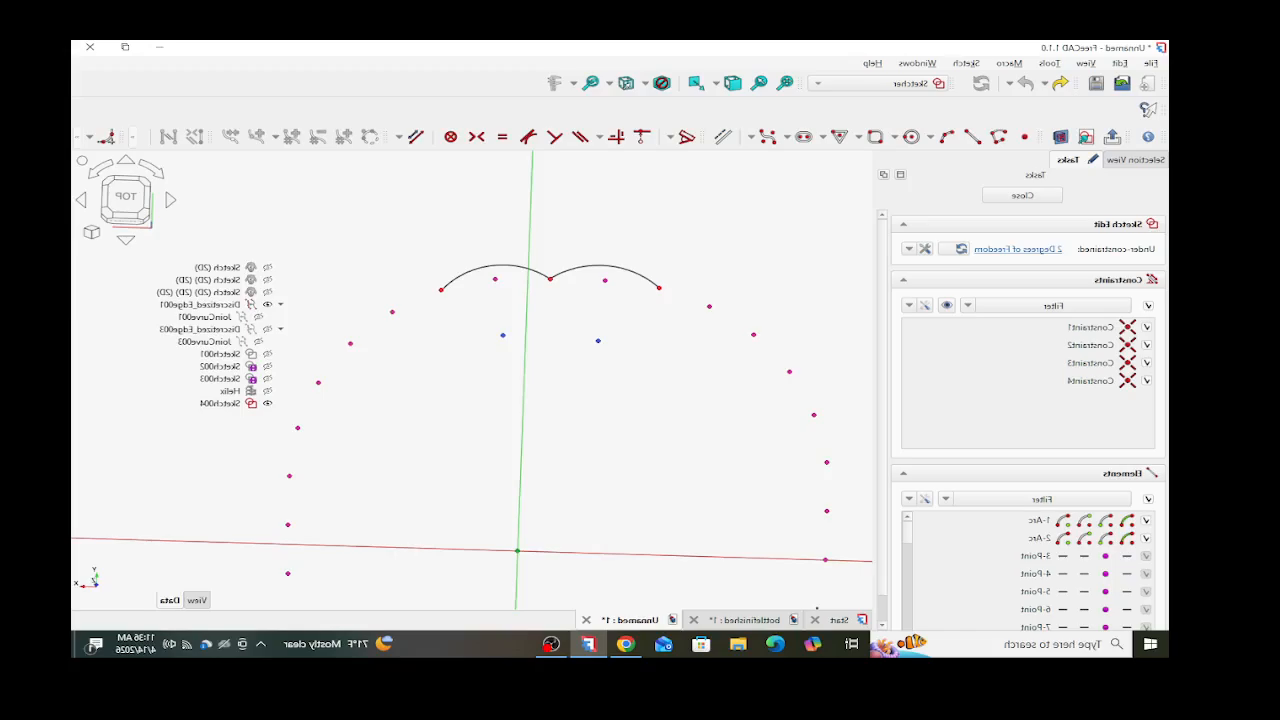
click(947, 137)
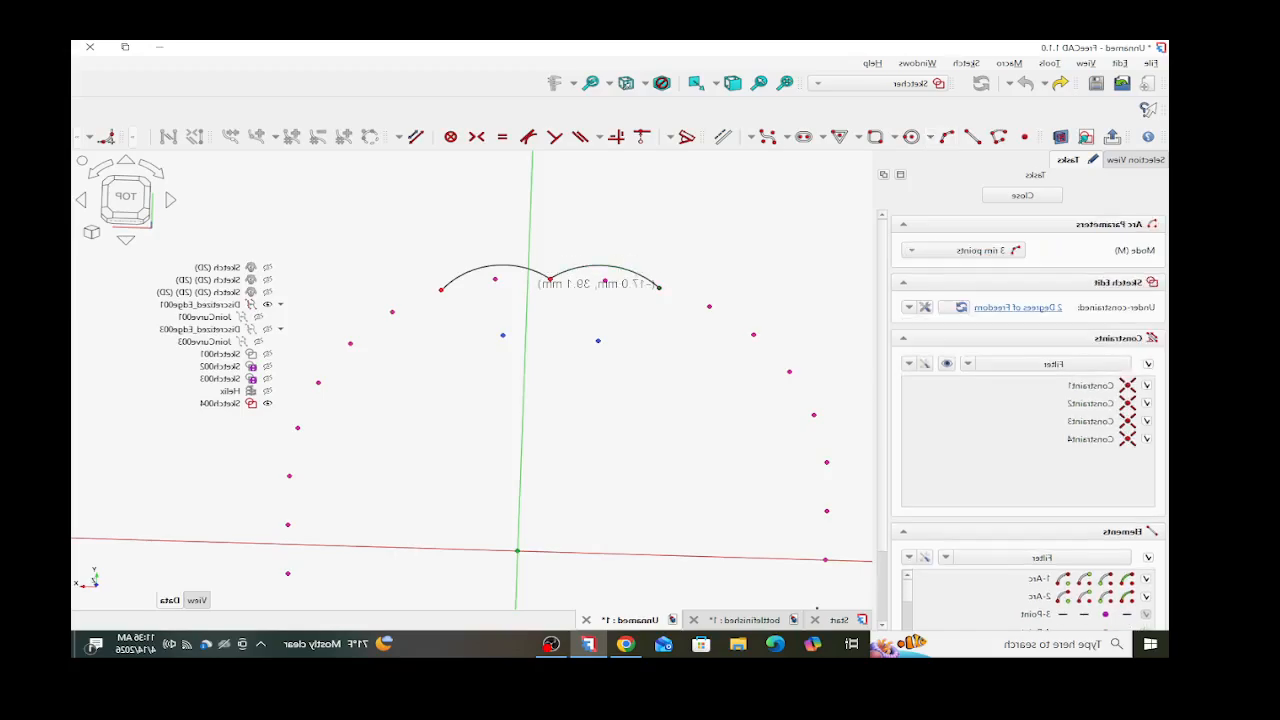
click(659, 287)
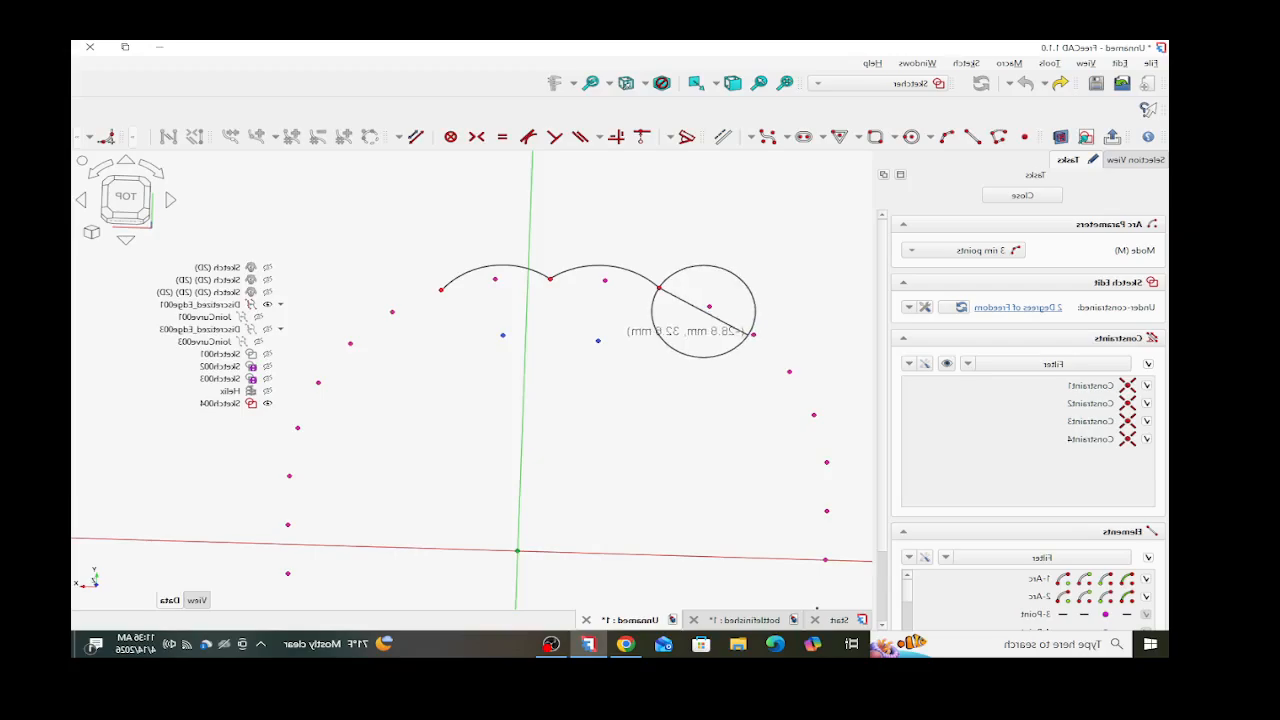
click(755, 335)
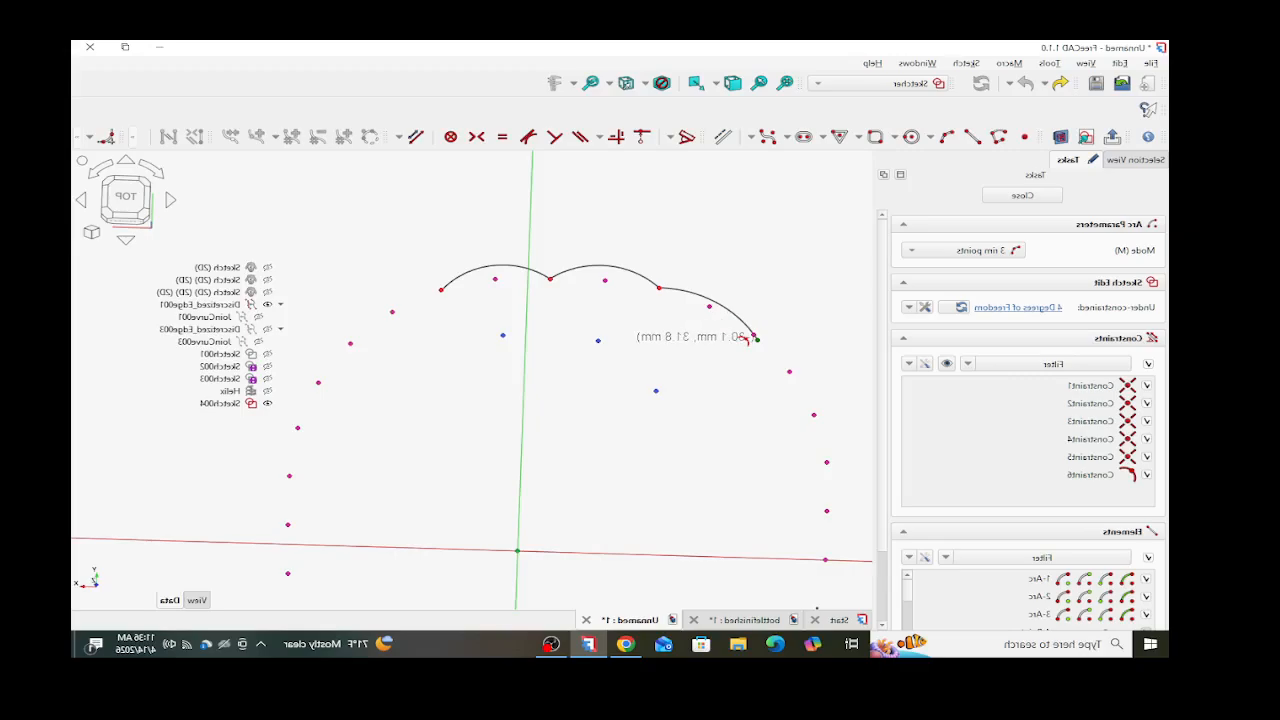
- Replace the point-on-object constraint at the third arc's far end with a coincident constraint to the reference point
click(752, 337)
scroll(748, 338, up, 3)
click(748, 338)
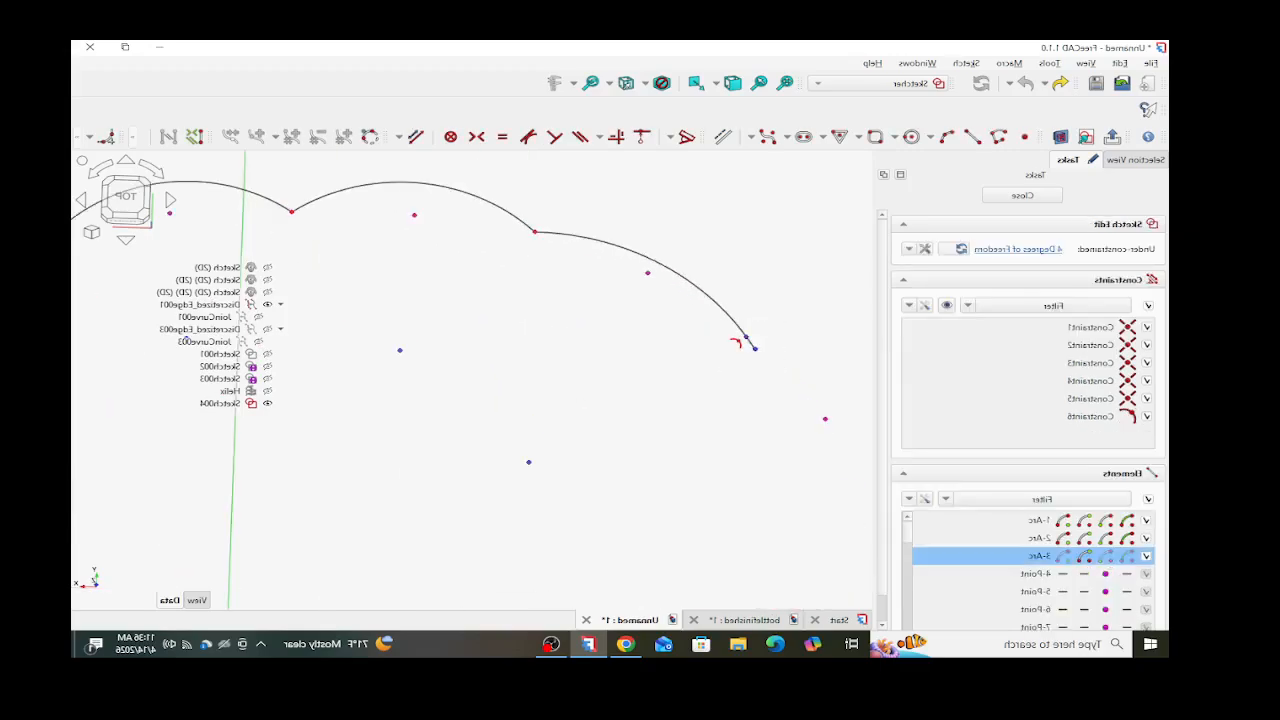
click(737, 342)
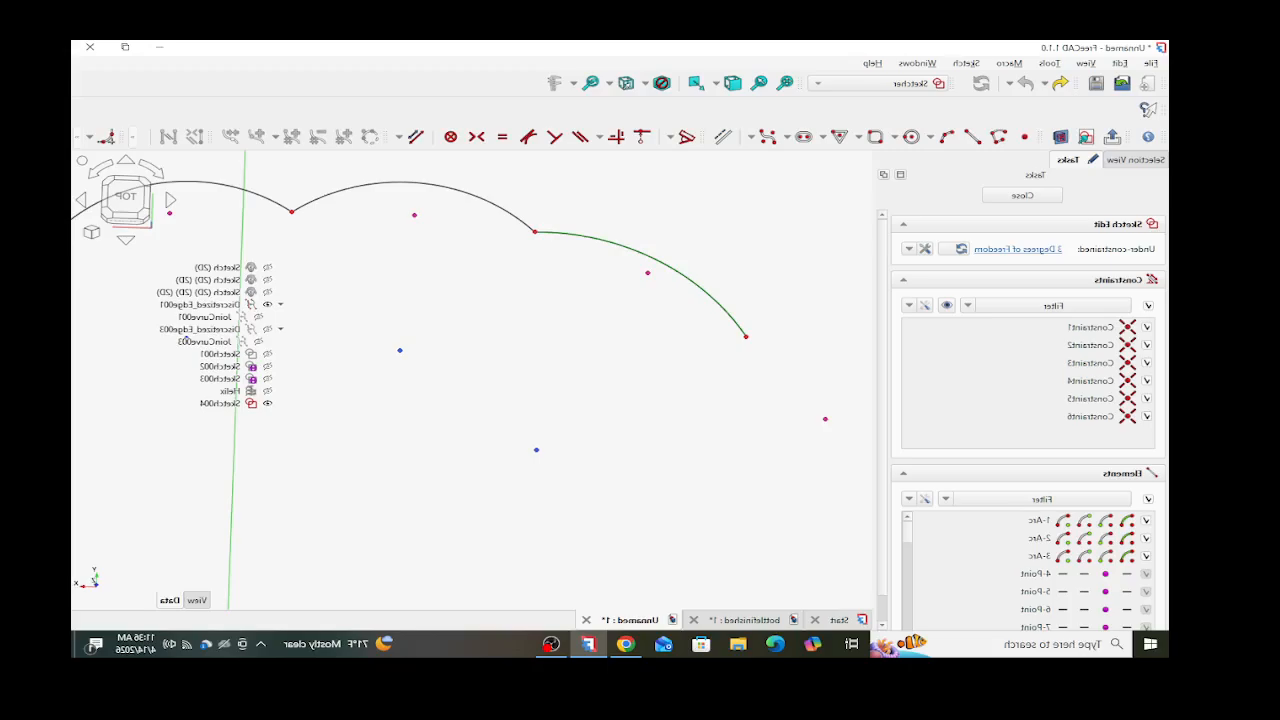
scroll(740, 340, down, 2)
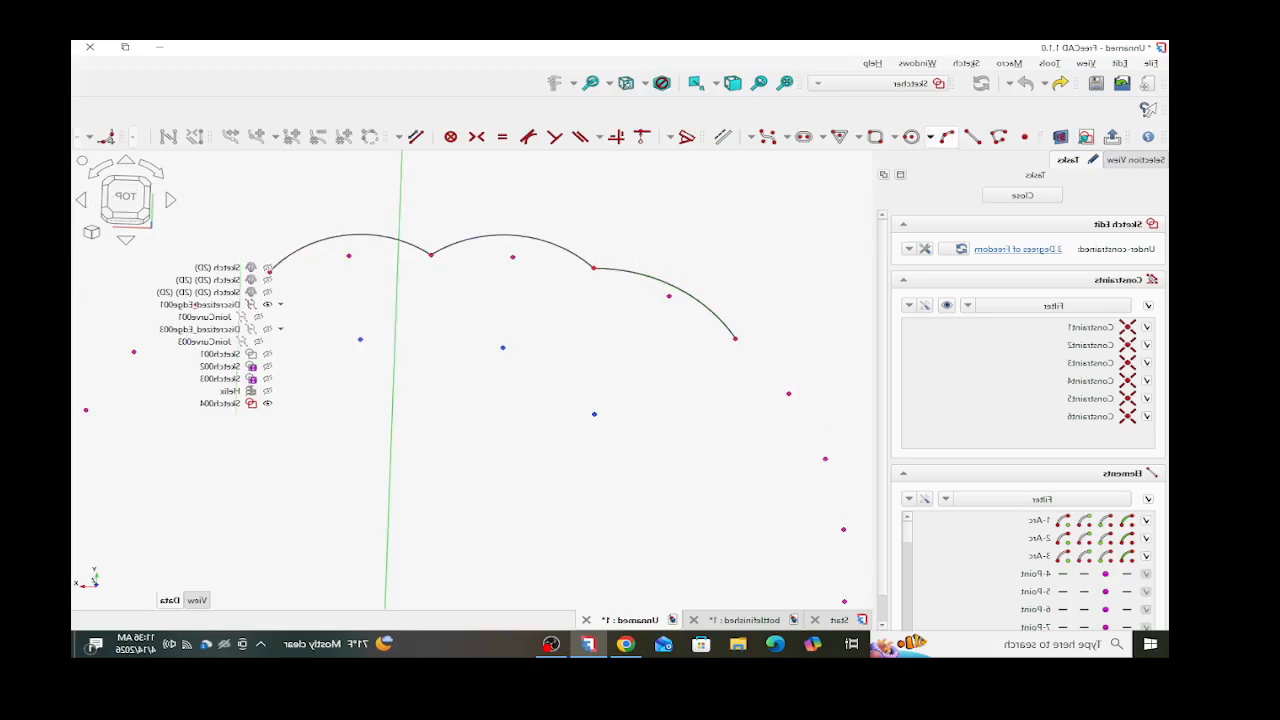
- Draw a fourth outward three-rim-point arc from the third arc's far end to the next-but-one reference point at about (-37.8, 21.0) mm
click(945, 136)
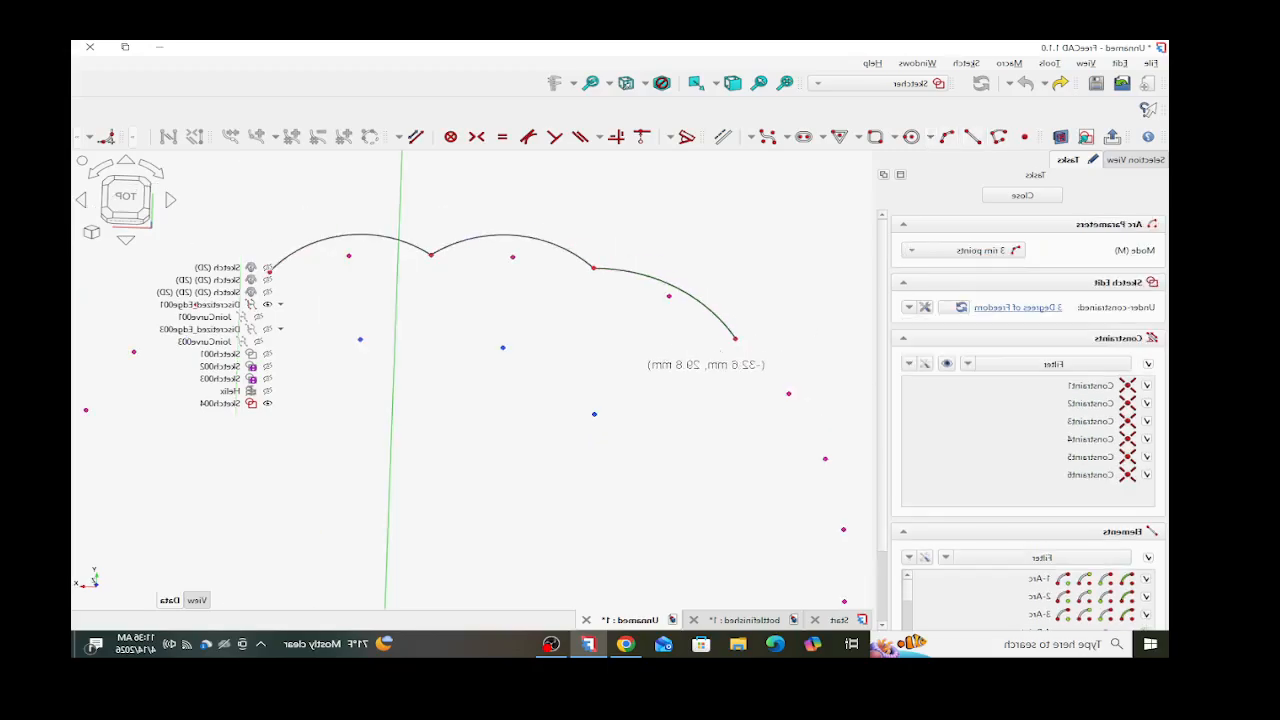
click(735, 338)
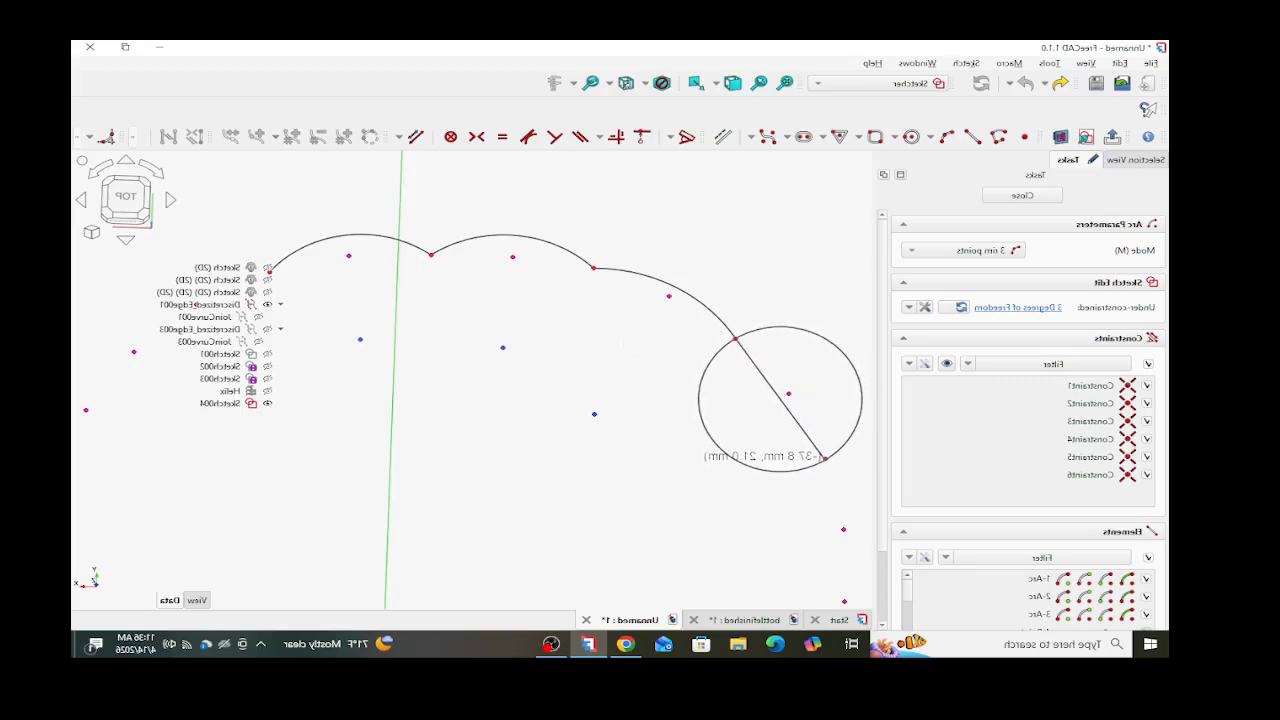
click(825, 457)
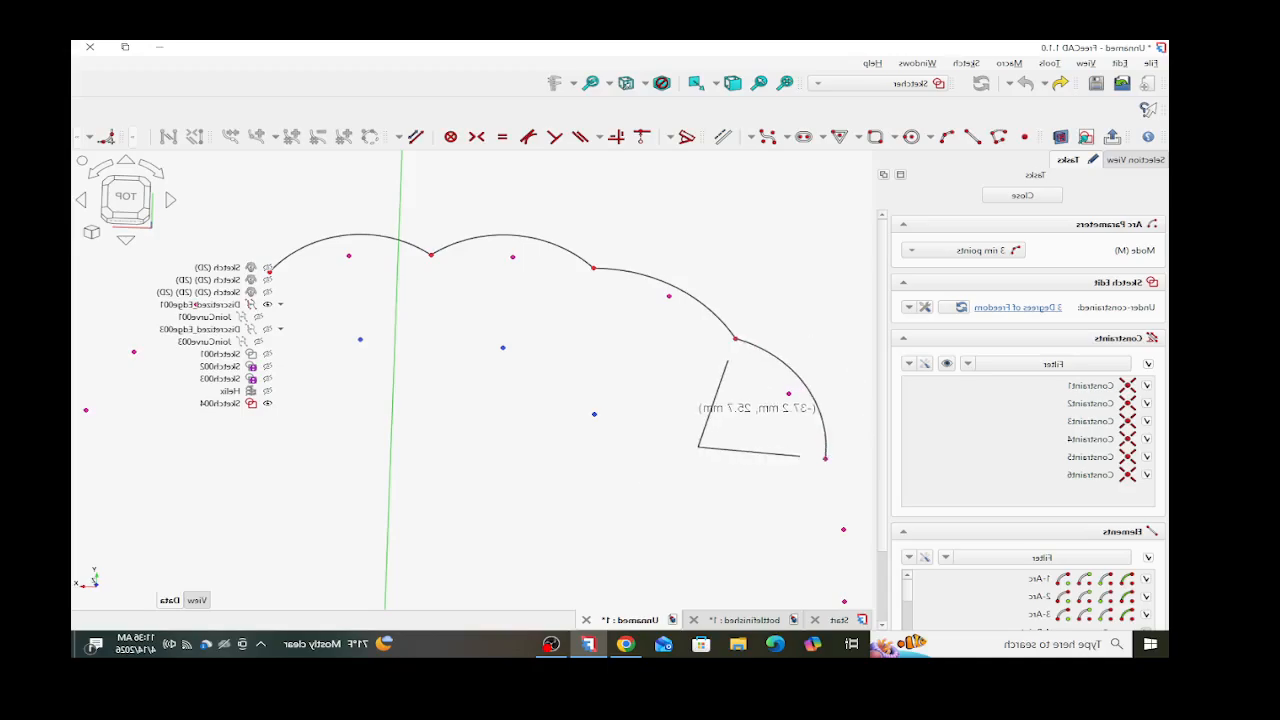
click(820, 407)
- Continue the scallop with two outward three-rim-point arcs, one ending at (-40.0, 7.1) mm and the other crossing the X axis to the next-but-one point
scroll(750, 405, down, 6)
scroll(800, 484, up, 5)
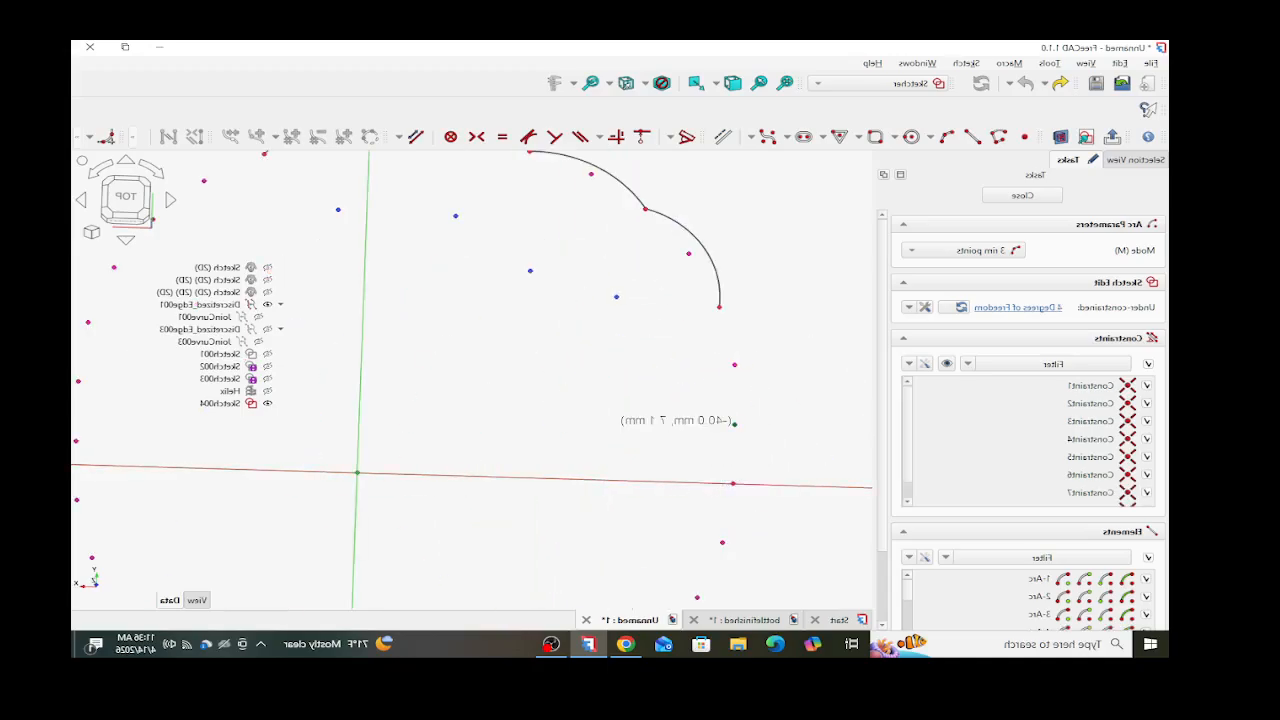
click(734, 423)
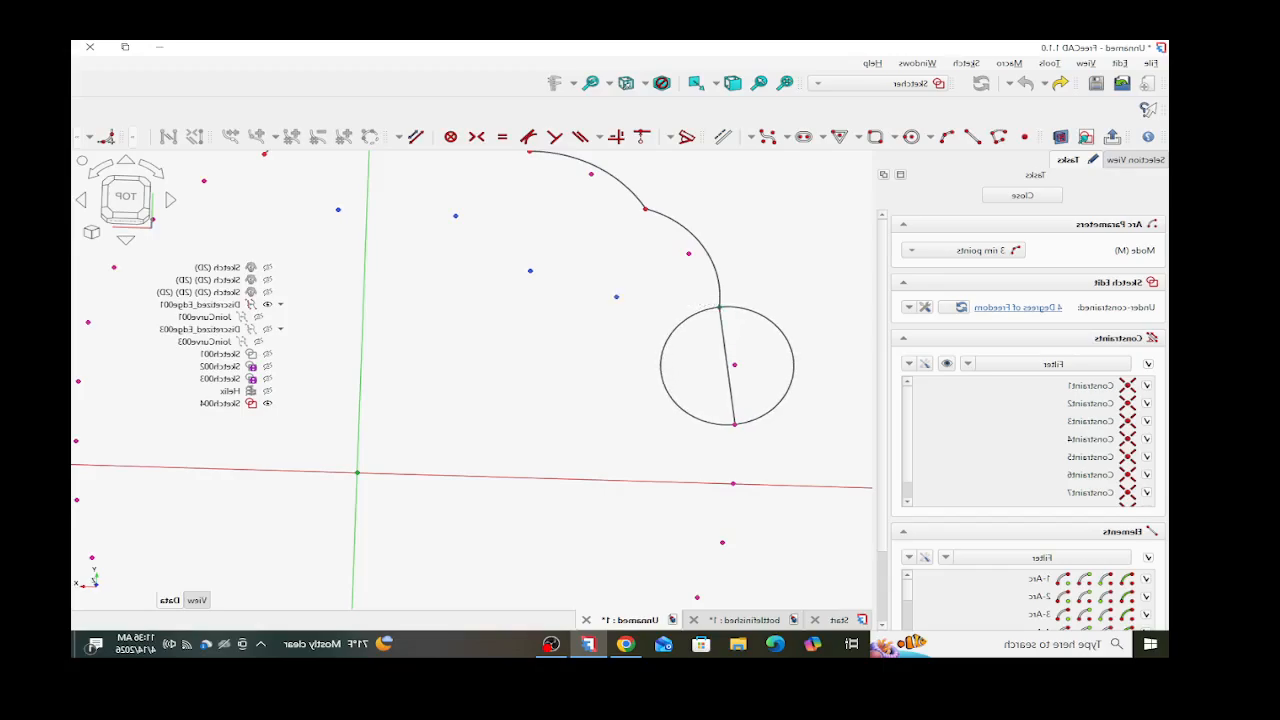
click(719, 307)
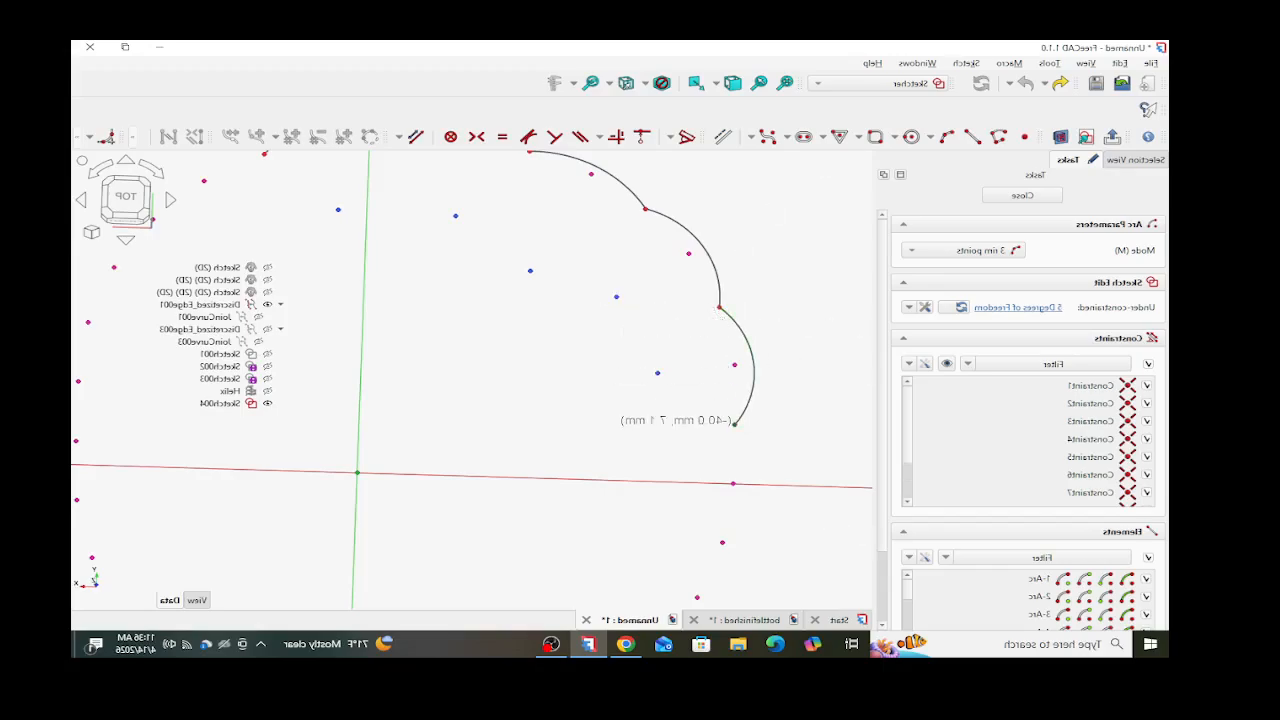
click(734, 424)
click(722, 542)
click(743, 514)
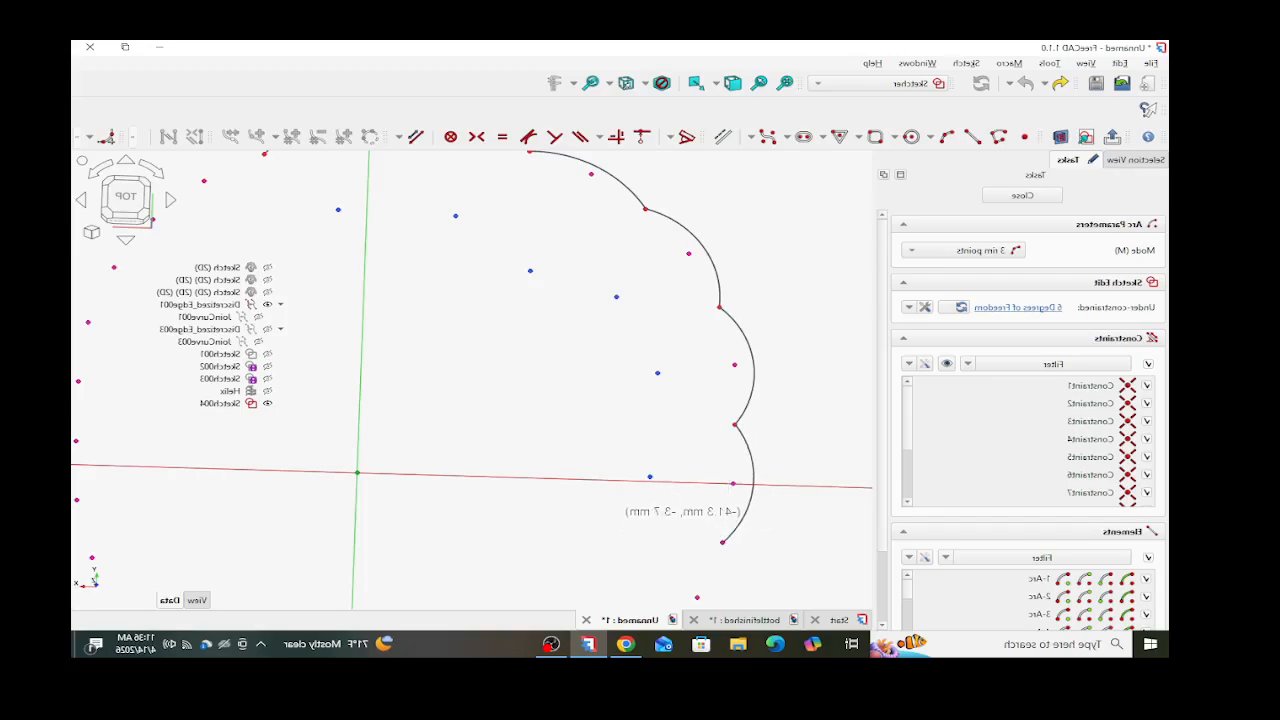
- Draw a seventh outward three-rim-point arc from the end just past the X axis to near the next-but-one reference point
scroll(735, 515, down, 2)
scroll(735, 505, down, 5)
scroll(770, 413, up, 6)
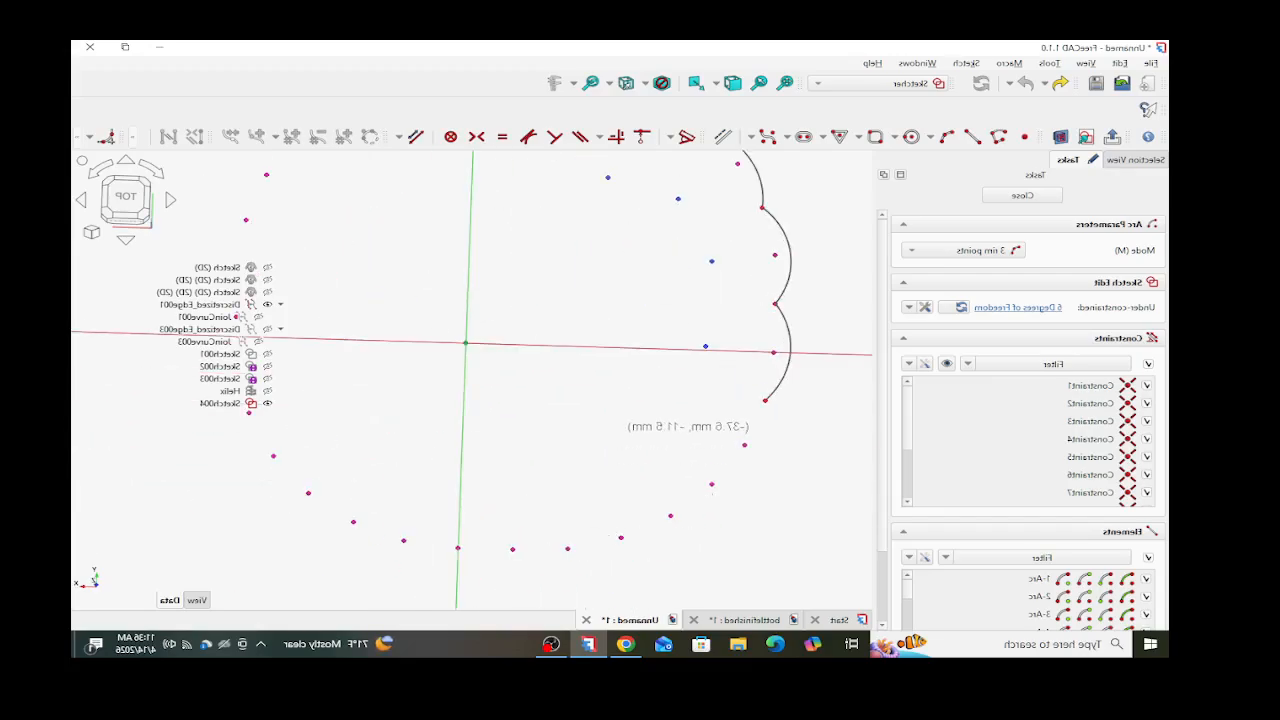
click(765, 400)
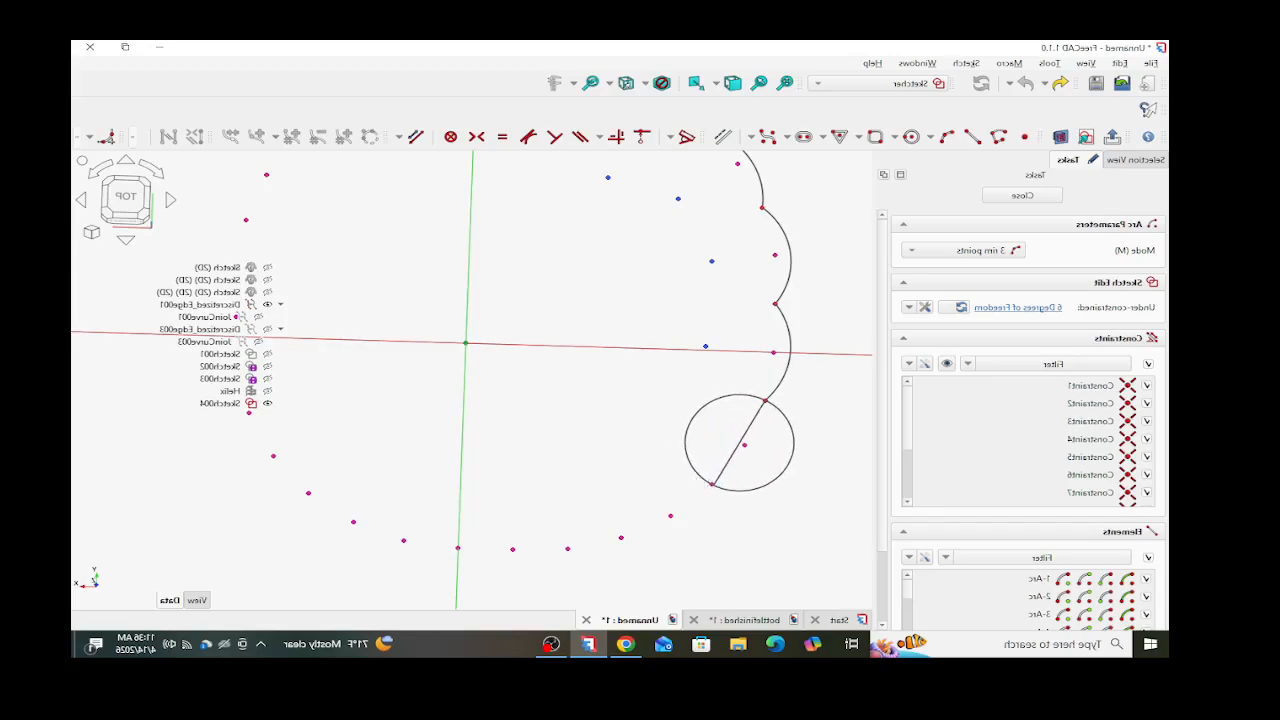
click(712, 484)
click(750, 469)
- Make the seventh arc's loose far end coincident with the adjacent reference point
scroll(716, 491, up, 8)
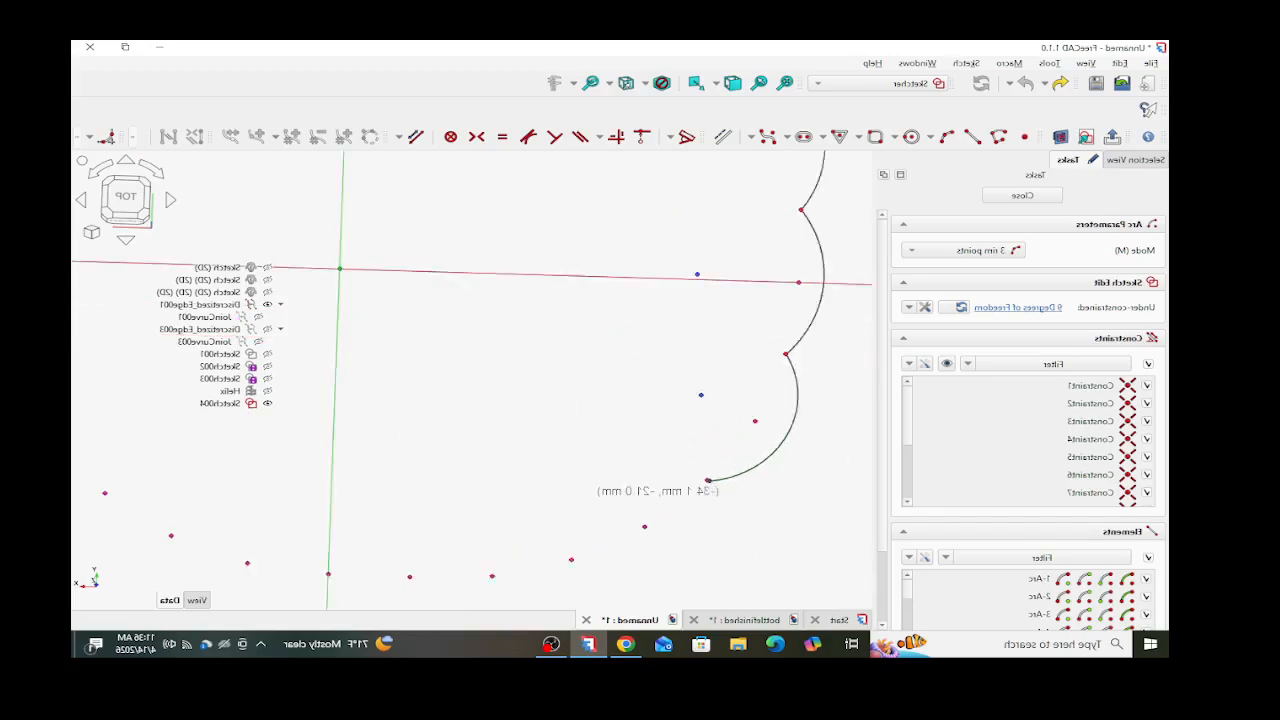
key(Escape)
drag(673, 417, 646, 450)
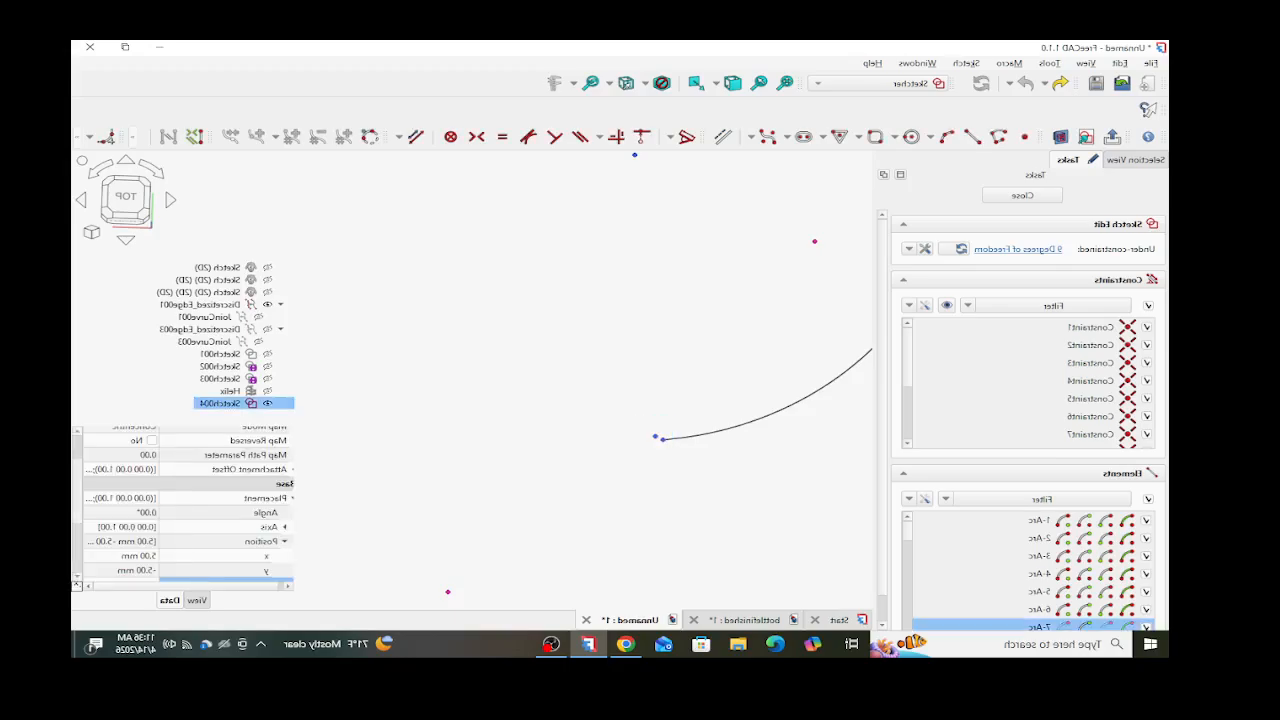
key(c)
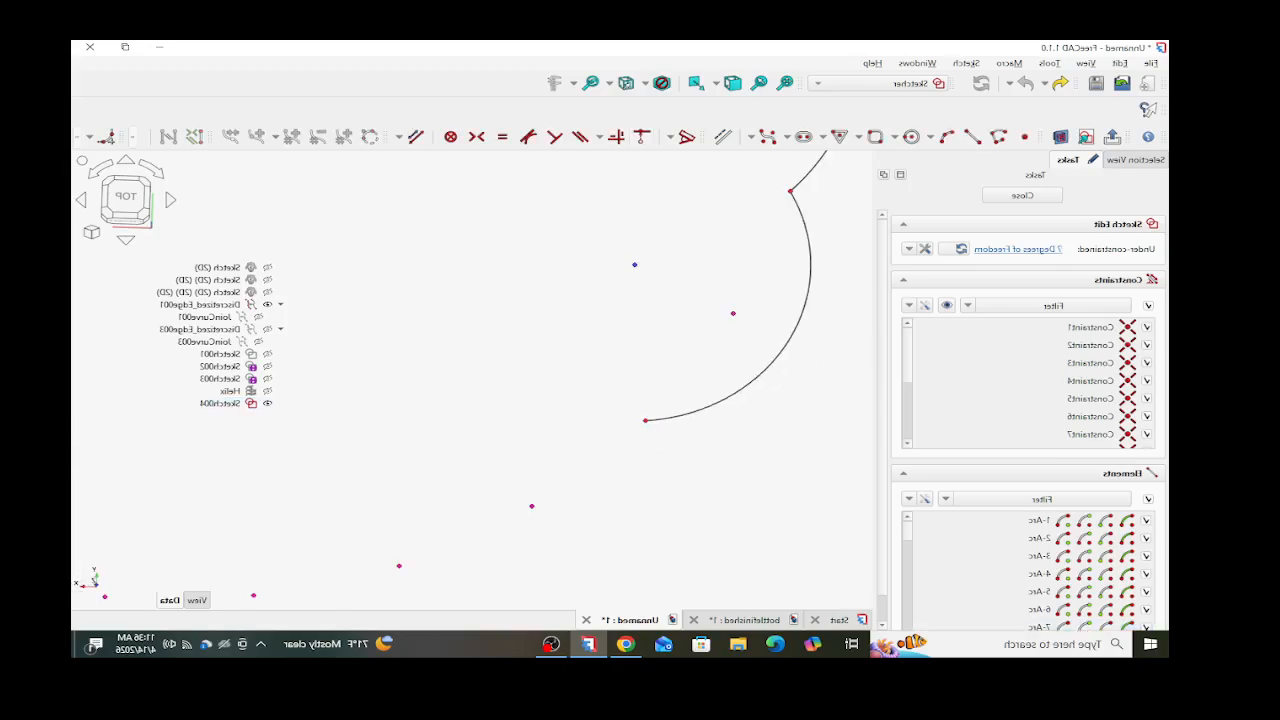
- Draw an eighth outward three-rim-point arc from (-32.6, -19.6) mm to the next-but-one reference point at about (-21.1, -27.8) mm
click(946, 137)
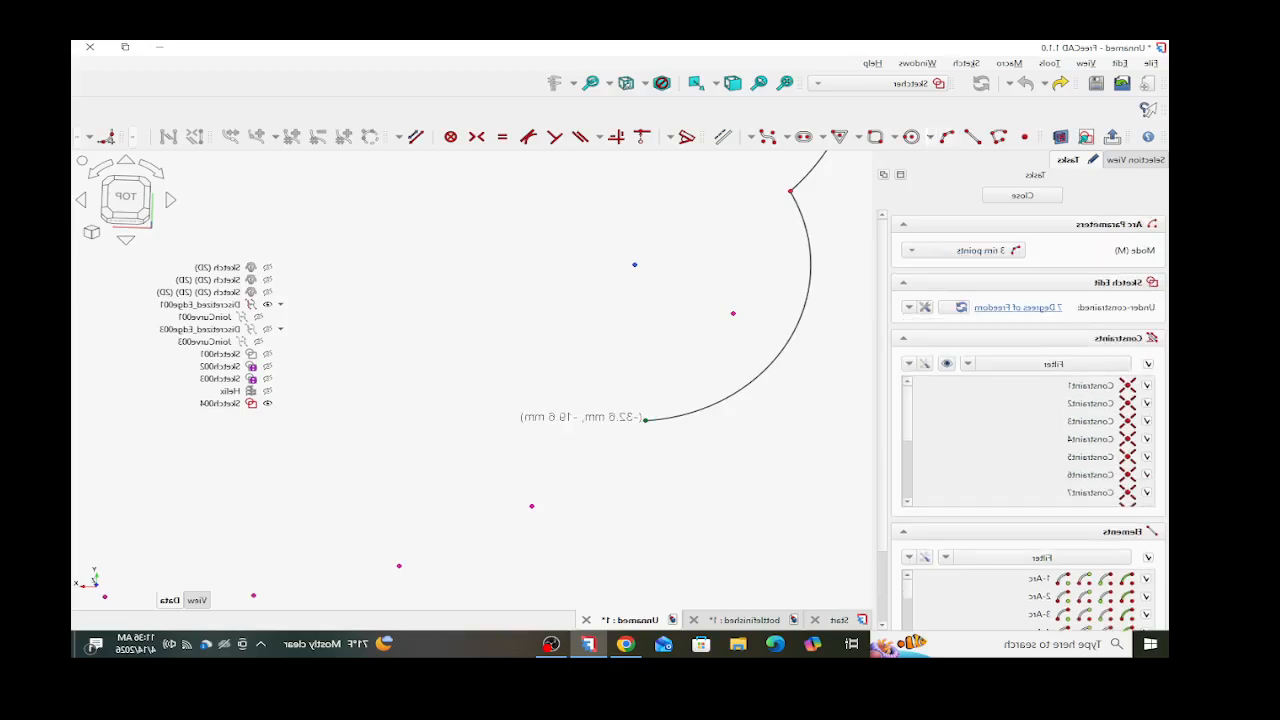
click(645, 418)
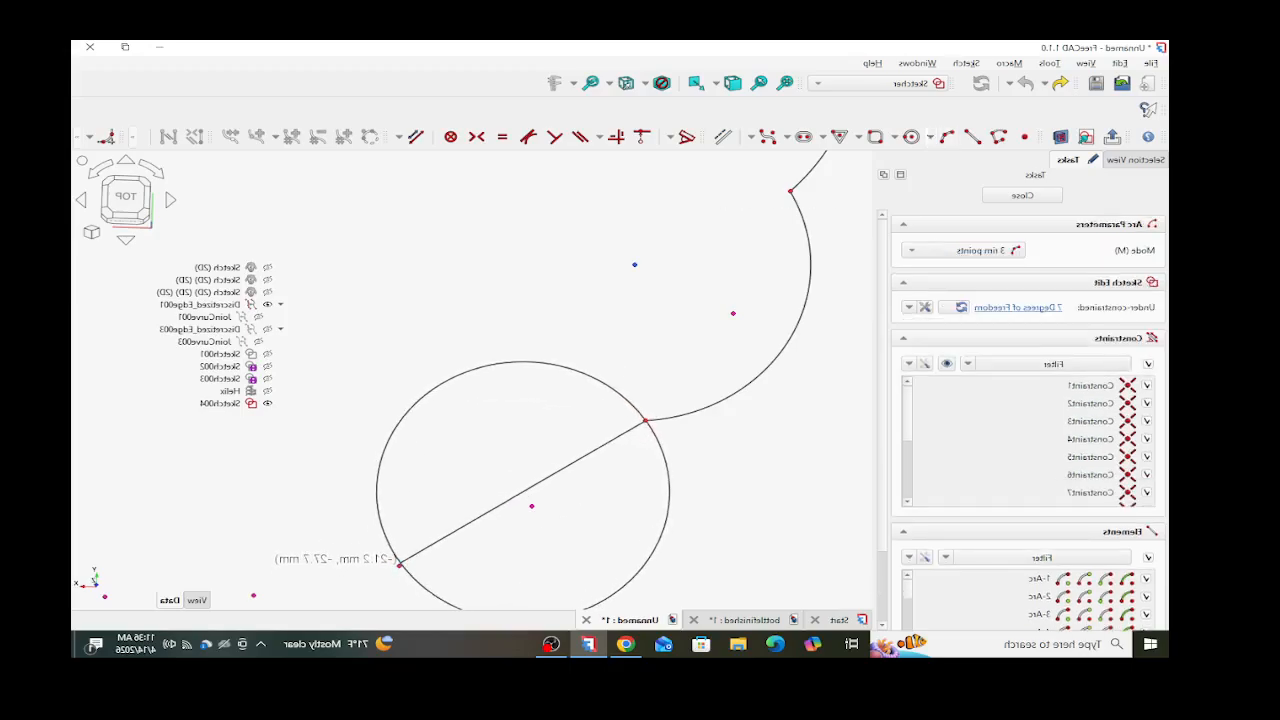
scroll(400, 563, up, 4)
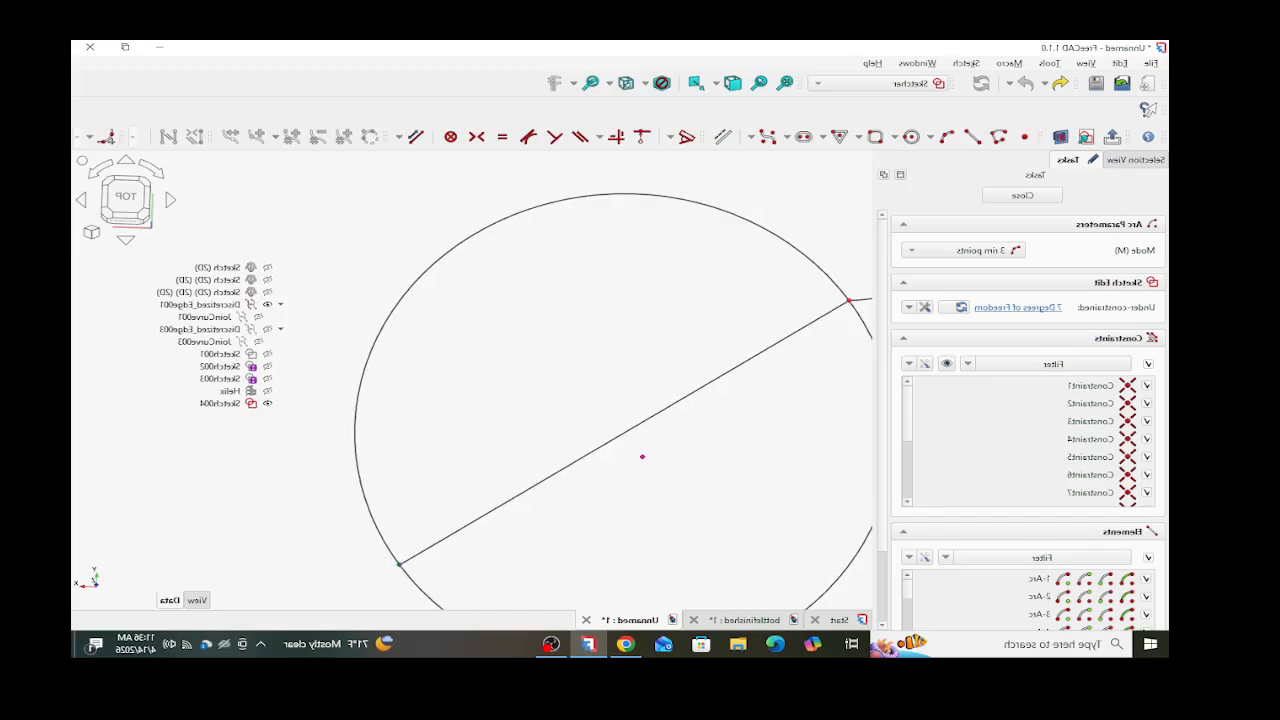
click(399, 564)
click(569, 551)
scroll(627, 450, down, 6)
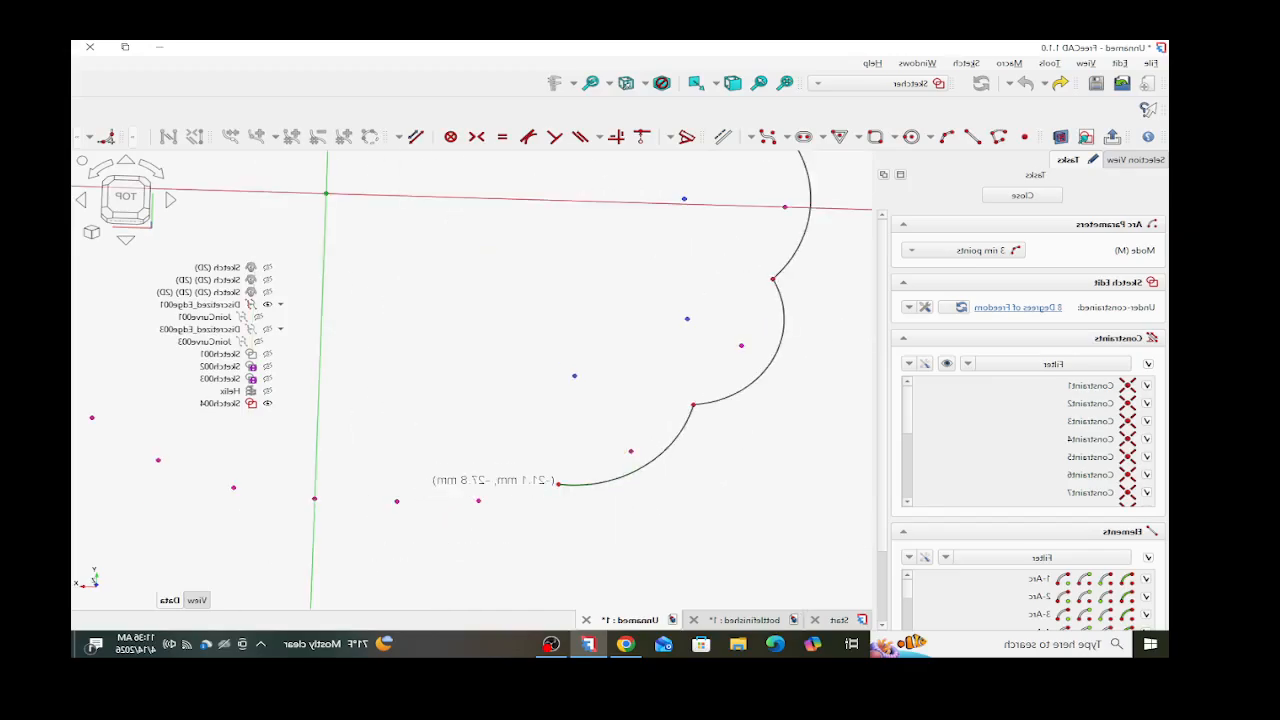
- Draw a ninth outward three-rim-point arc from the eighth arc's end to the reference point at (-7.1, -30.0) mm
click(558, 483)
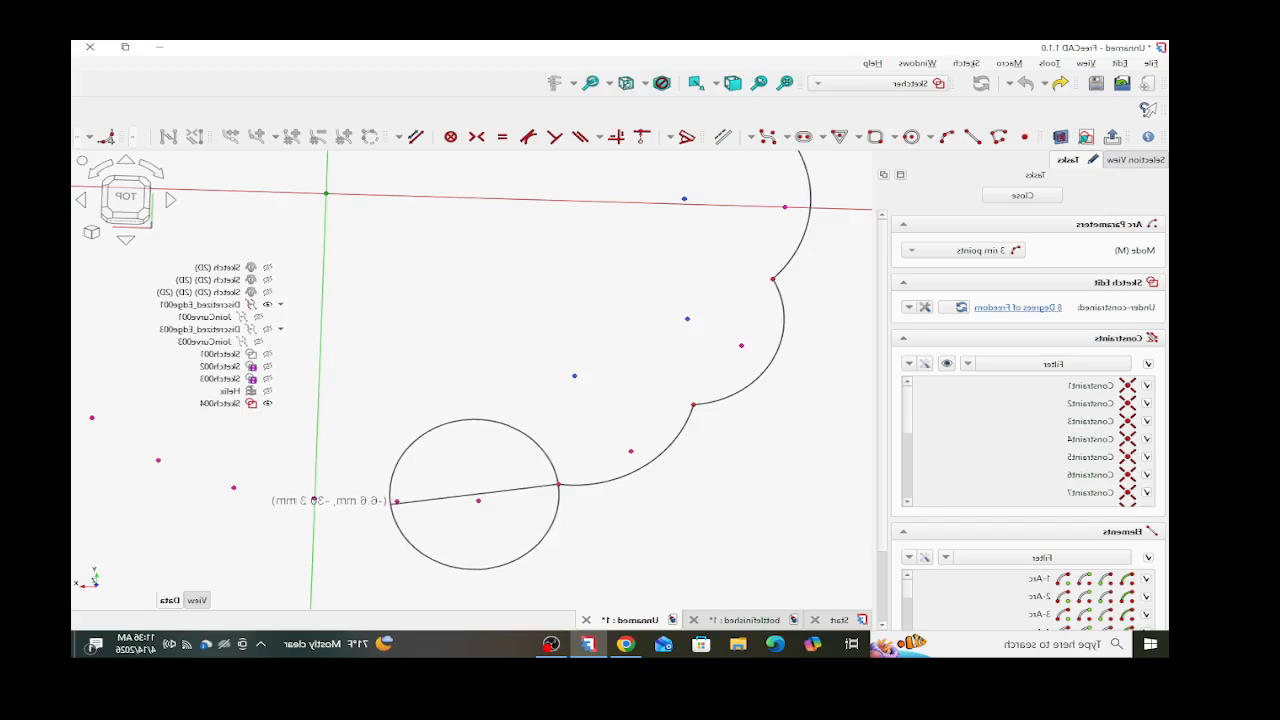
scroll(398, 499, up, 5)
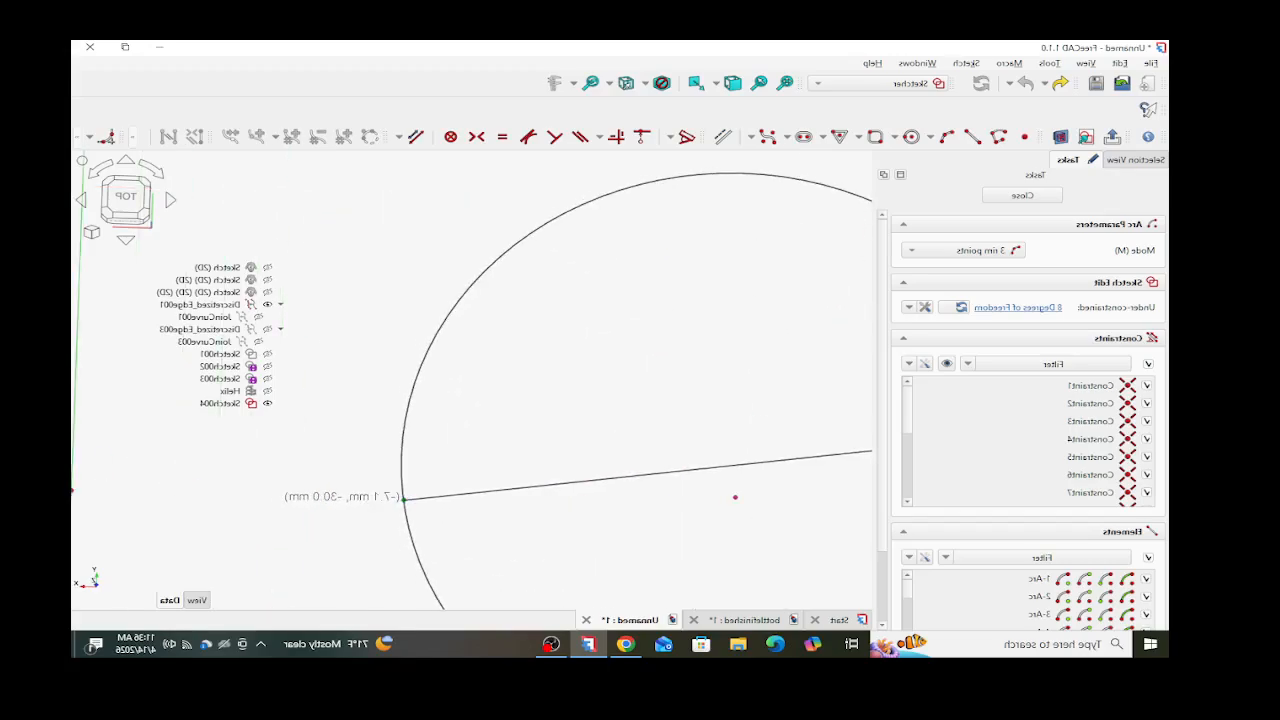
click(404, 499)
click(447, 540)
scroll(533, 505, down, 4)
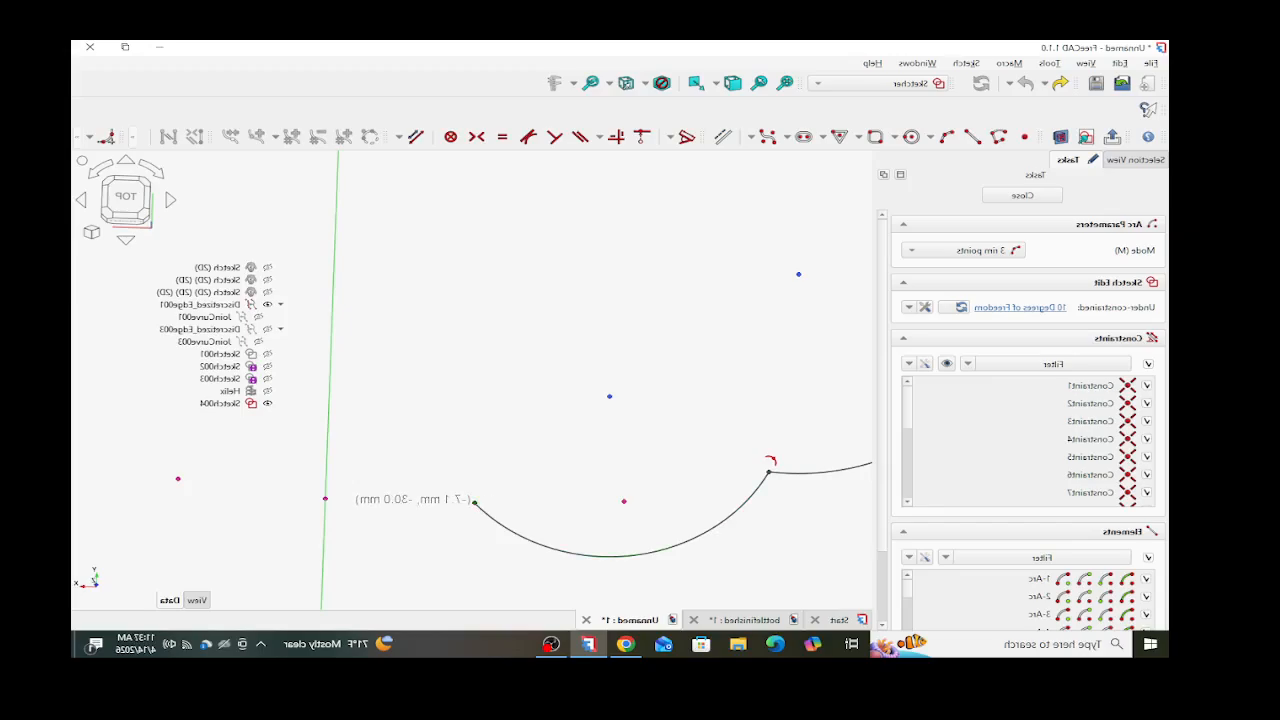
- Draw a tenth outward three-rim-point arc from (-7.1, -30.0) mm across the Y axis to the reference point at (7.0, -29.1) mm
click(474, 502)
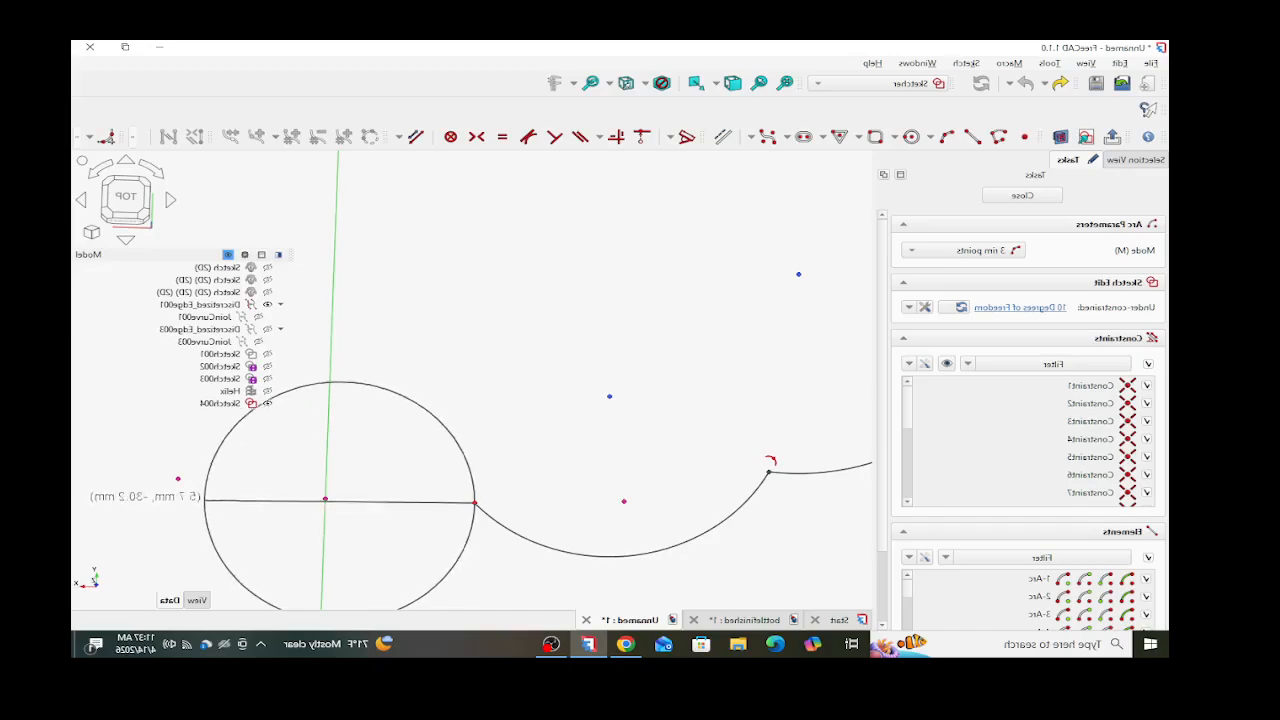
scroll(404, 498, down, 5)
scroll(425, 491, down, 2)
scroll(420, 490, up, 8)
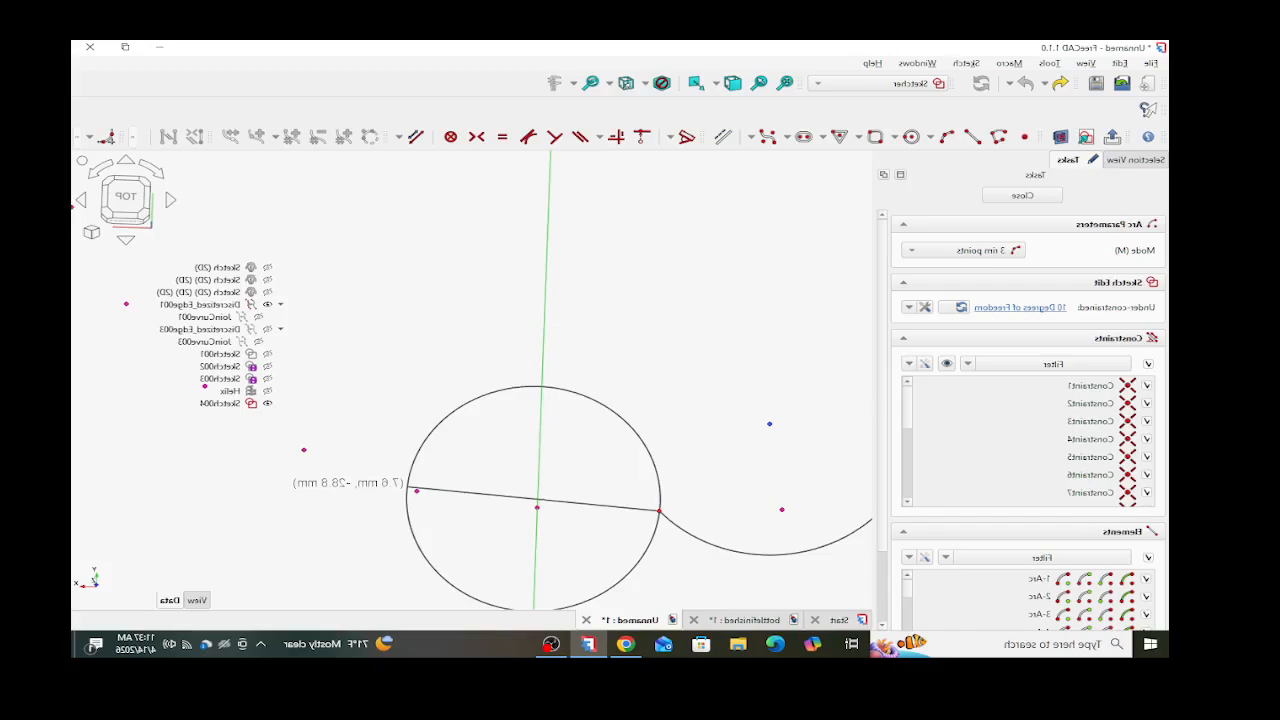
scroll(416, 490, up, 6)
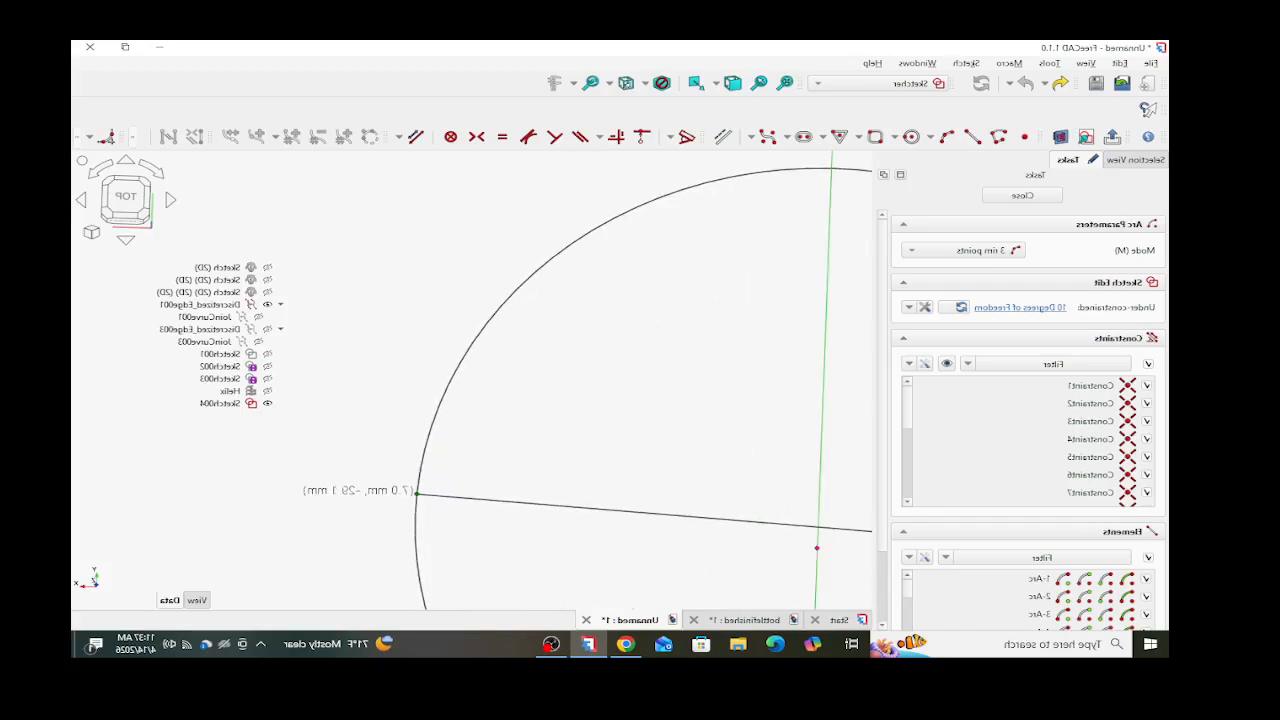
scroll(448, 515, down, 3)
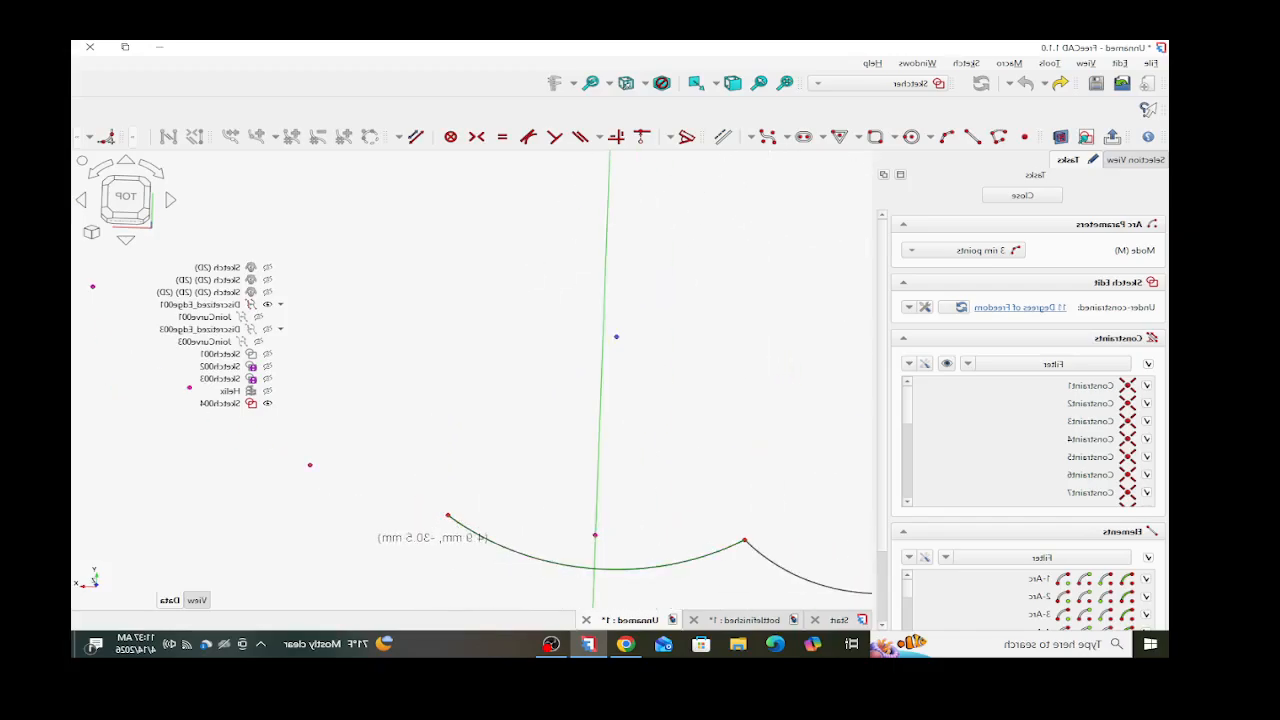
- Try to apply a coincident constraint at the junction of the ninth and tenth arcs, at (-7.1, -30.0) mm
scroll(746, 541, up, 12)
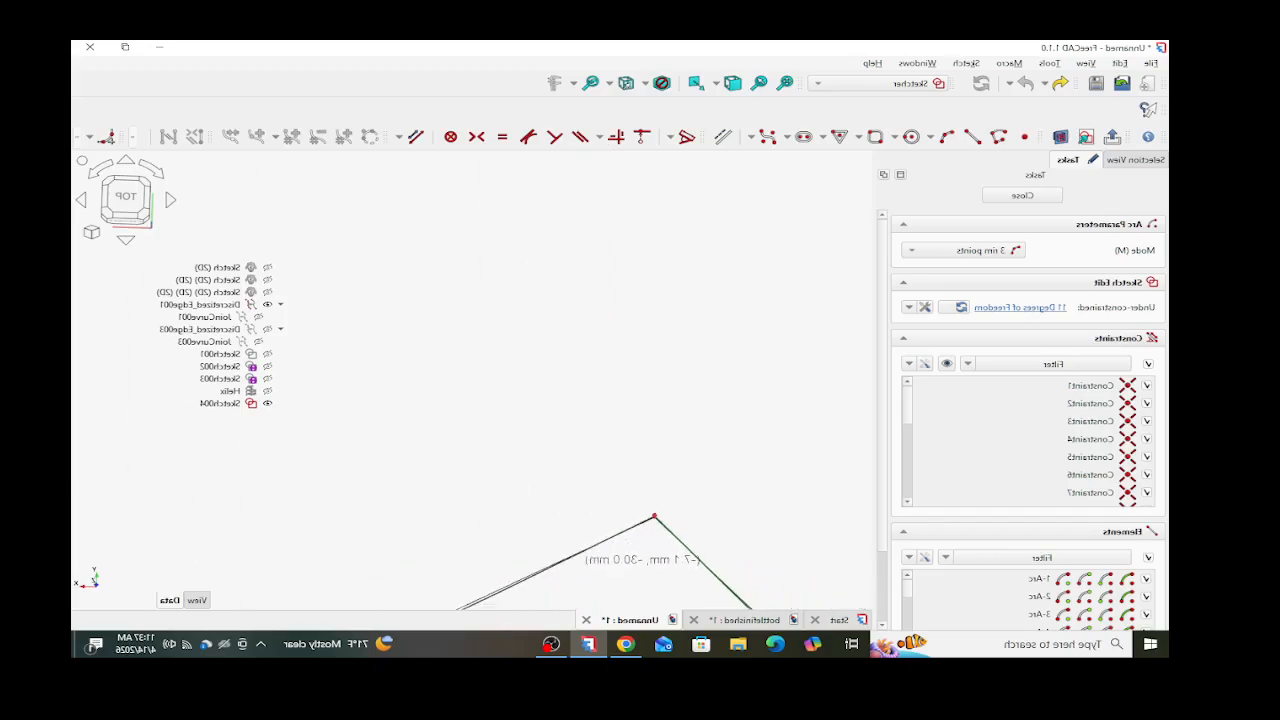
scroll(594, 478, up, 4)
key(Escape)
click(540, 326)
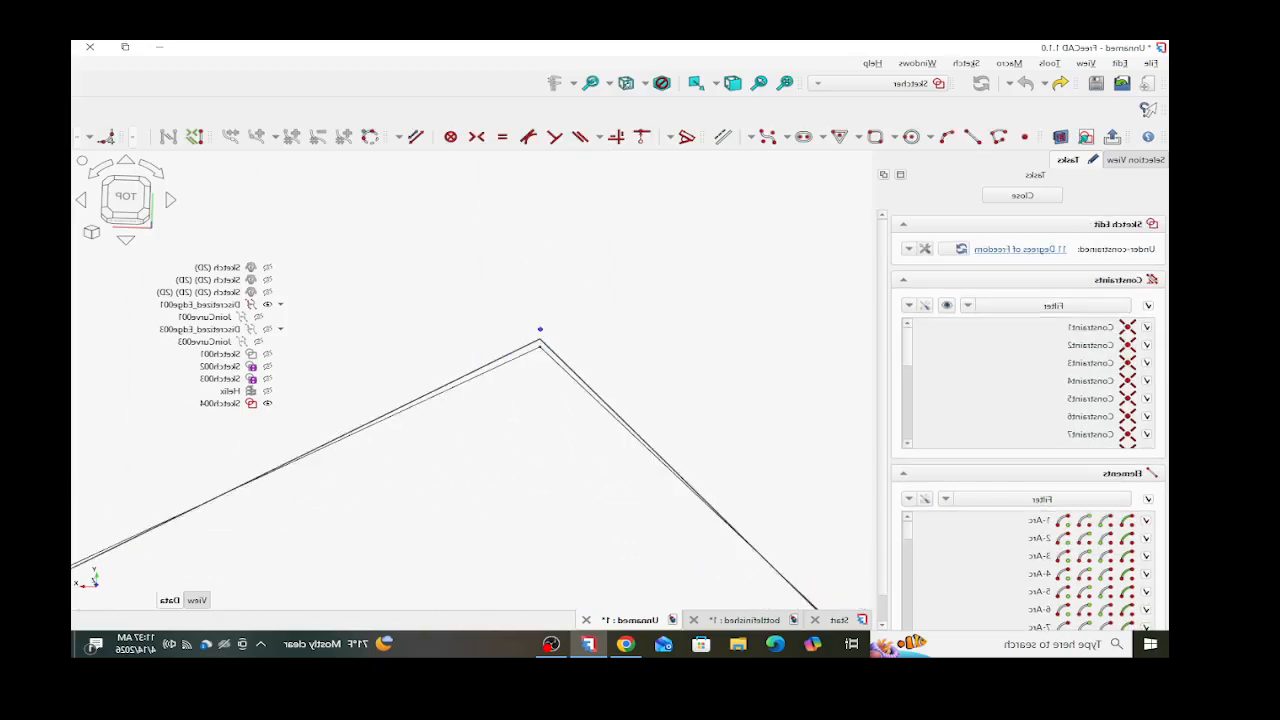
click(641, 137)
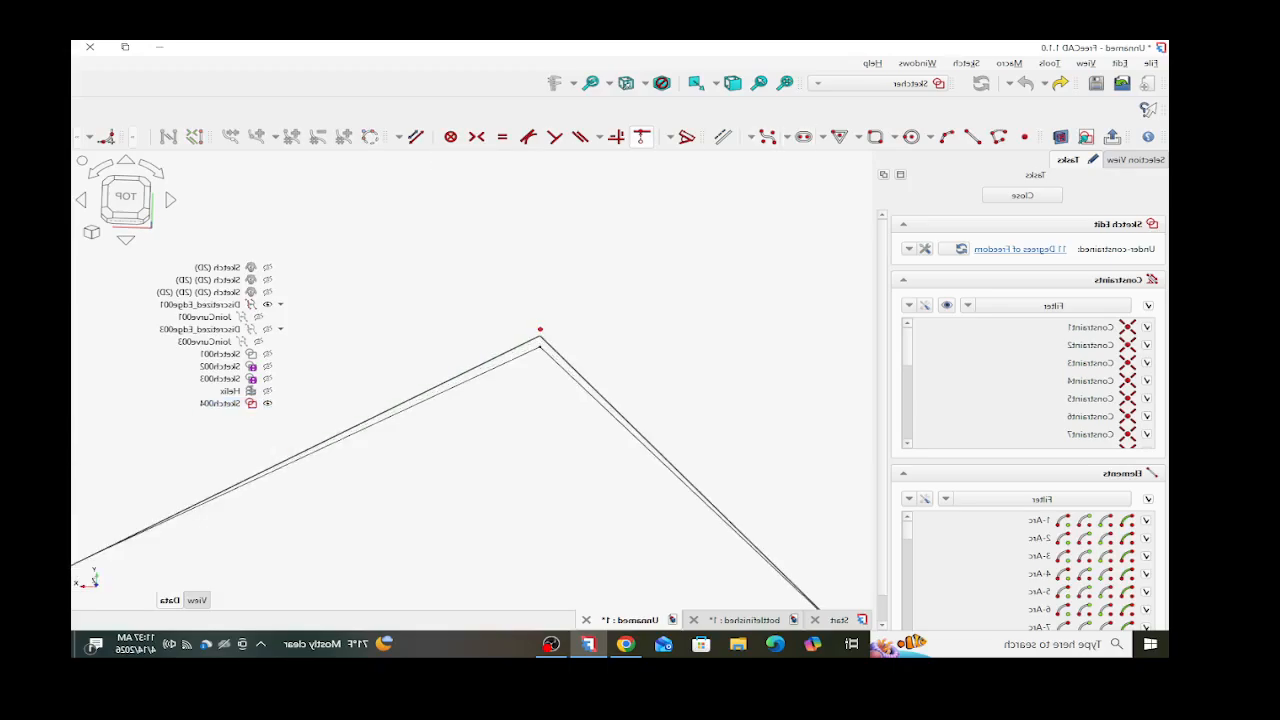
- Draw an eleventh outward three-rim-point arc from the tenth arc's far end to the next-but-one reference point at (19.6, -22.6) mm
scroll(652, 302, down, 12)
scroll(656, 305, down, 11)
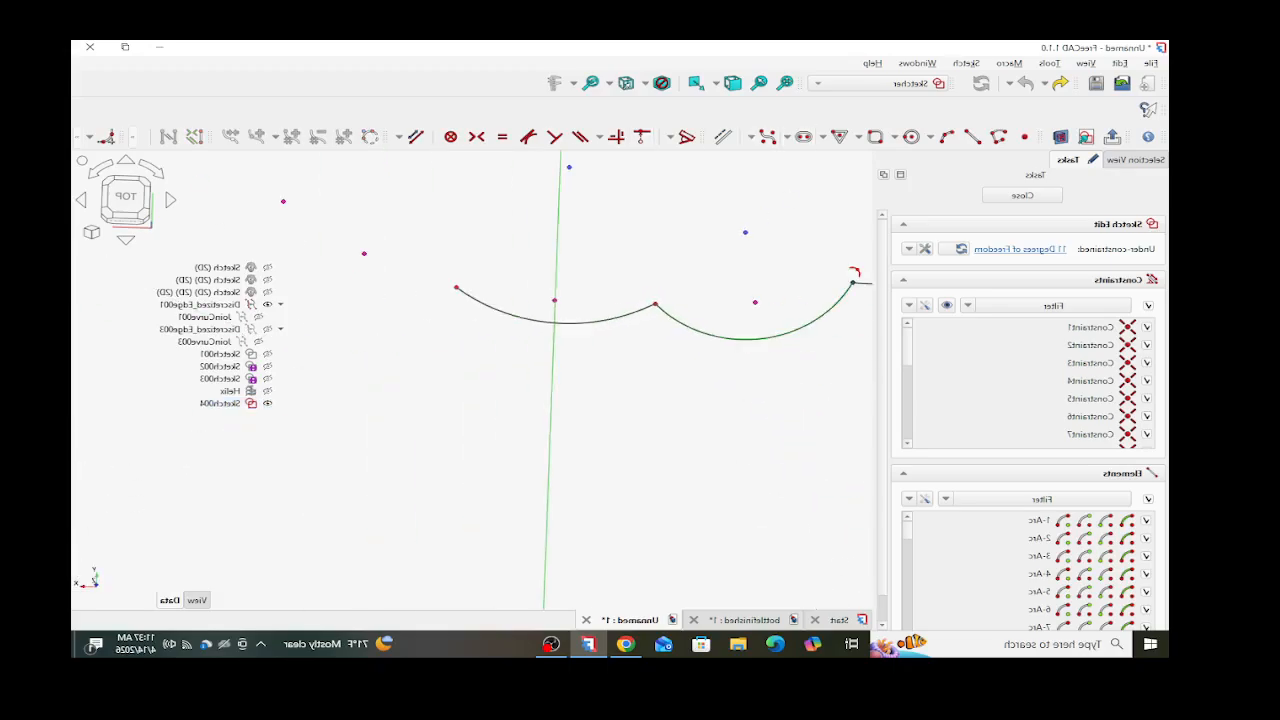
scroll(486, 259, up, 4)
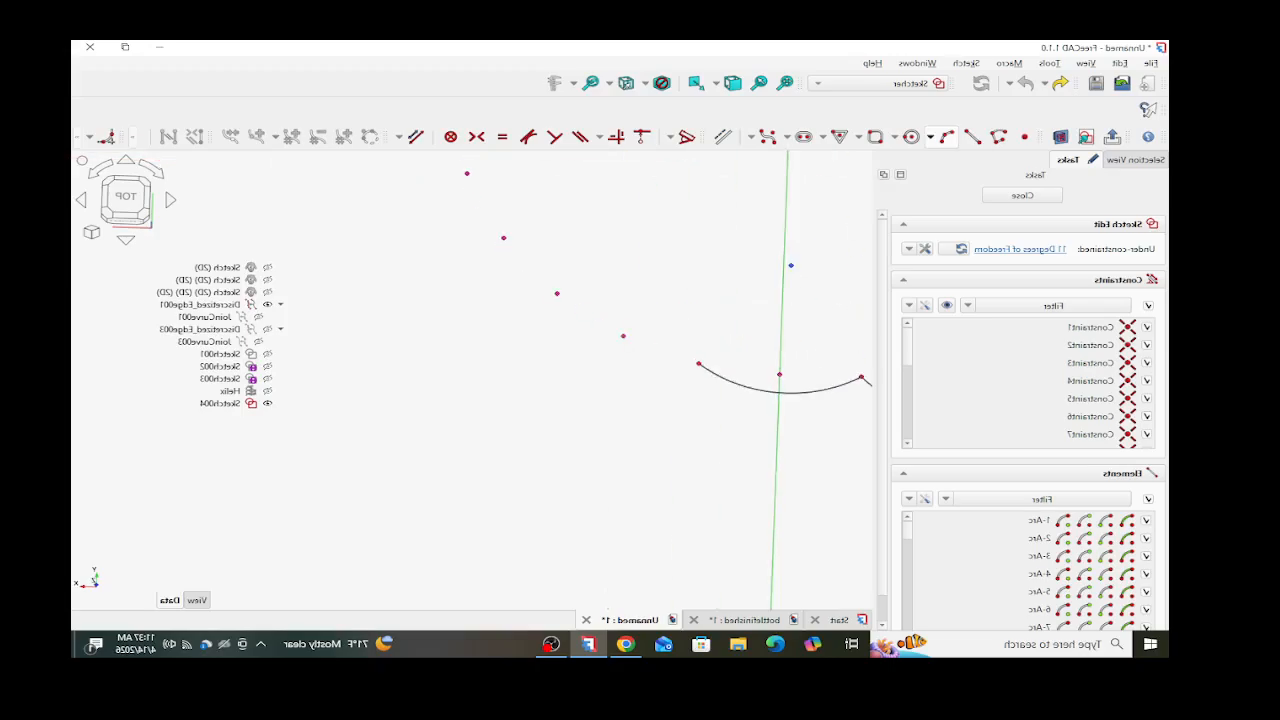
click(946, 136)
click(698, 361)
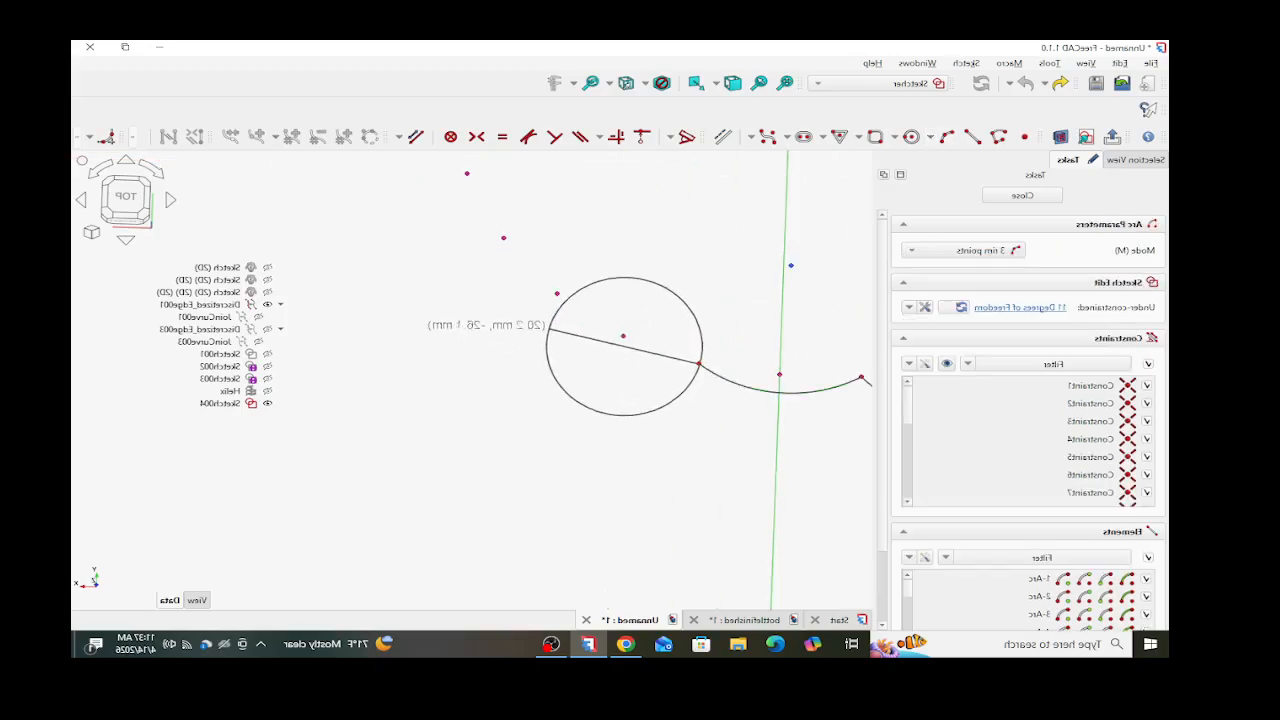
scroll(557, 295, up, 5)
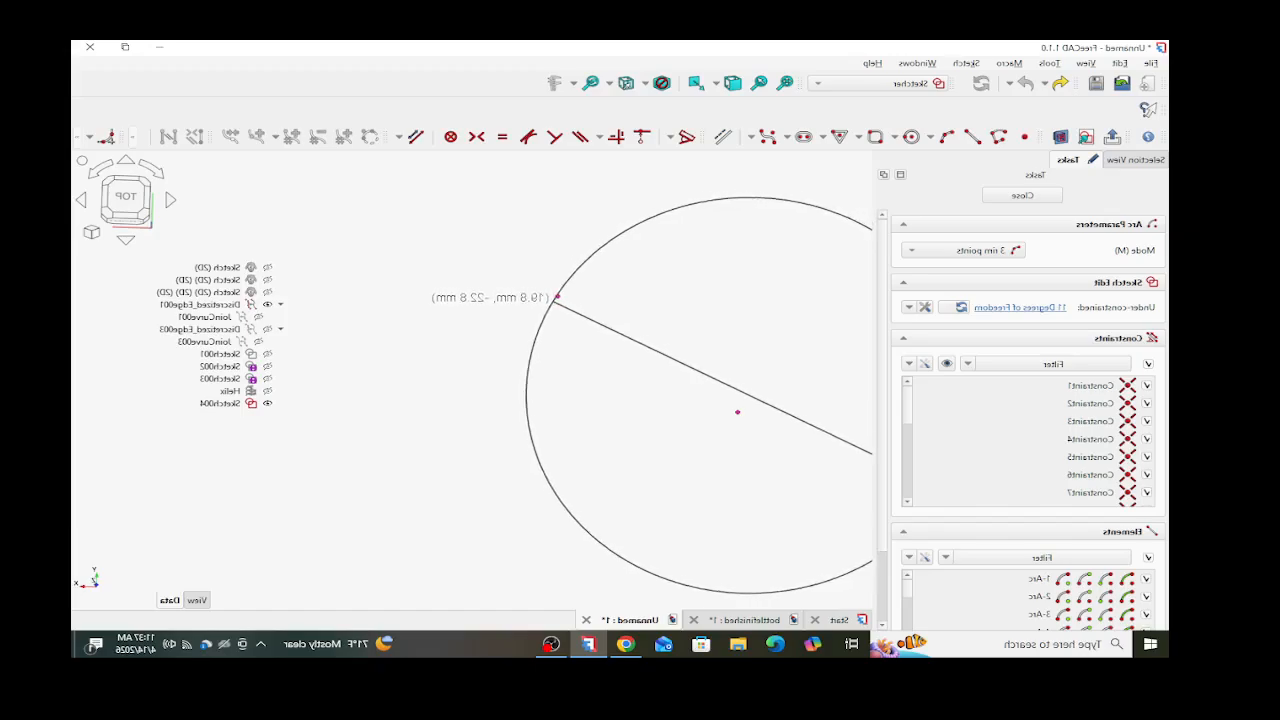
scroll(568, 295, up, 5)
scroll(580, 295, down, 5)
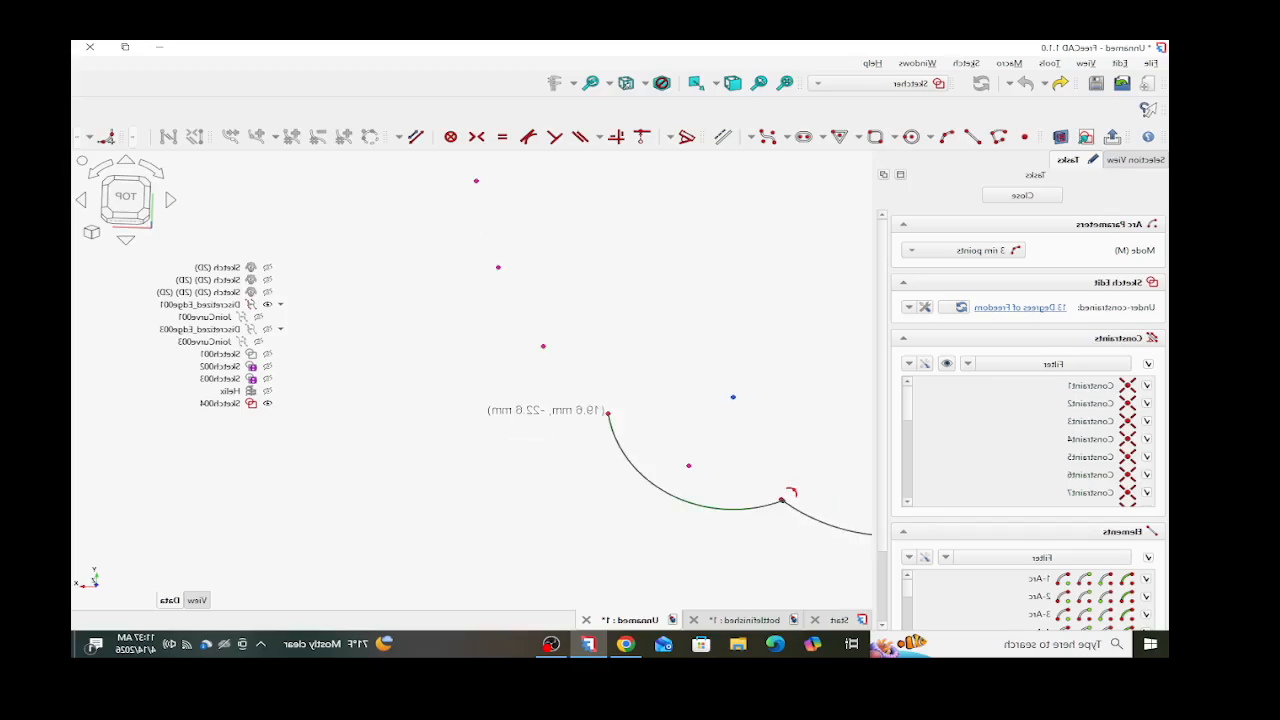
- Draw a twelfth outward three-rim-point arc from (19.6, -22.6) mm to the next-but-one reference point at (27.8, -11.1) mm
click(607, 412)
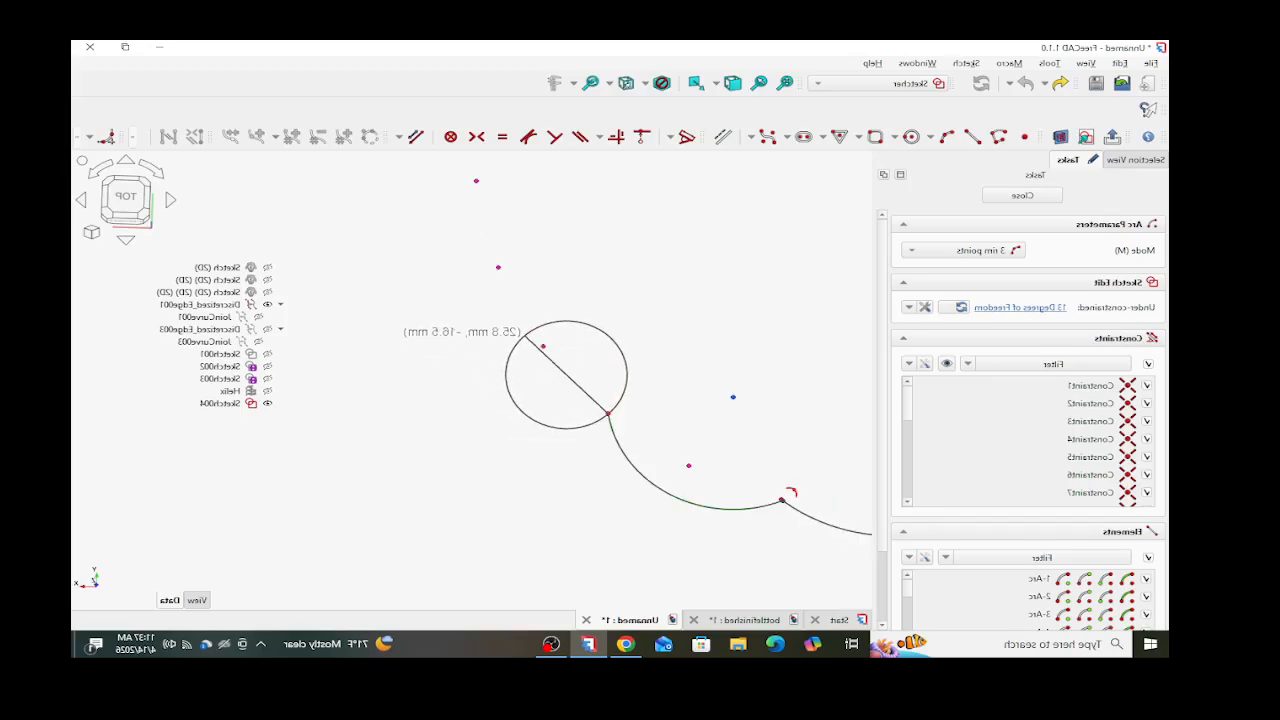
scroll(497, 267, up, 4)
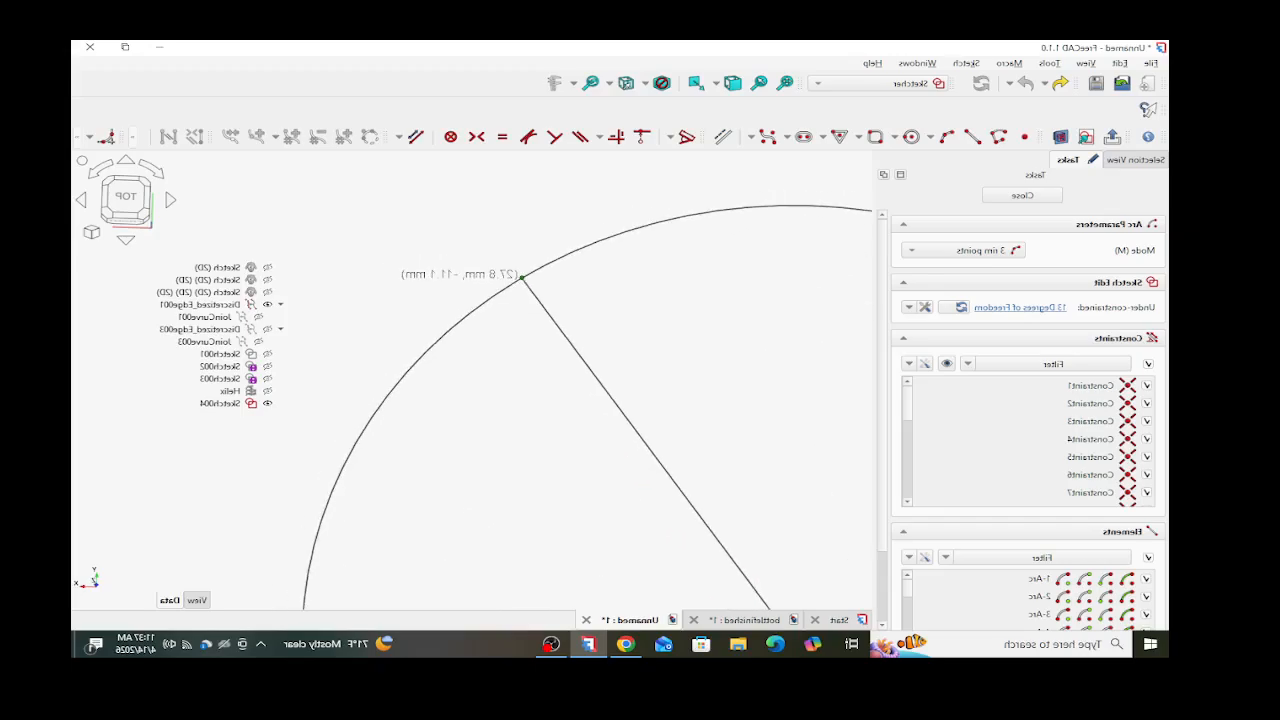
click(521, 278)
click(512, 338)
- Draw a thirteenth outward three-rim-point arc from (27.8, -11.1) mm across the X axis to the reference point at about (30.0, 2.8) mm
scroll(532, 384, down, 8)
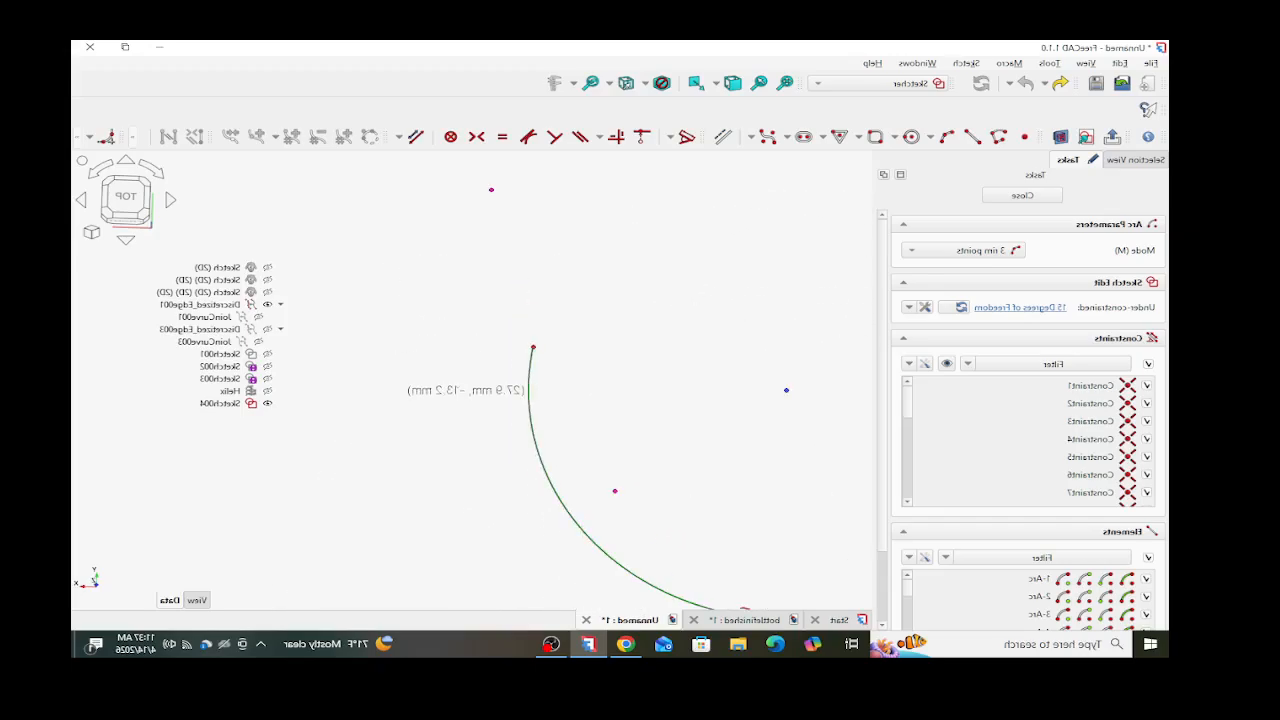
click(536, 376)
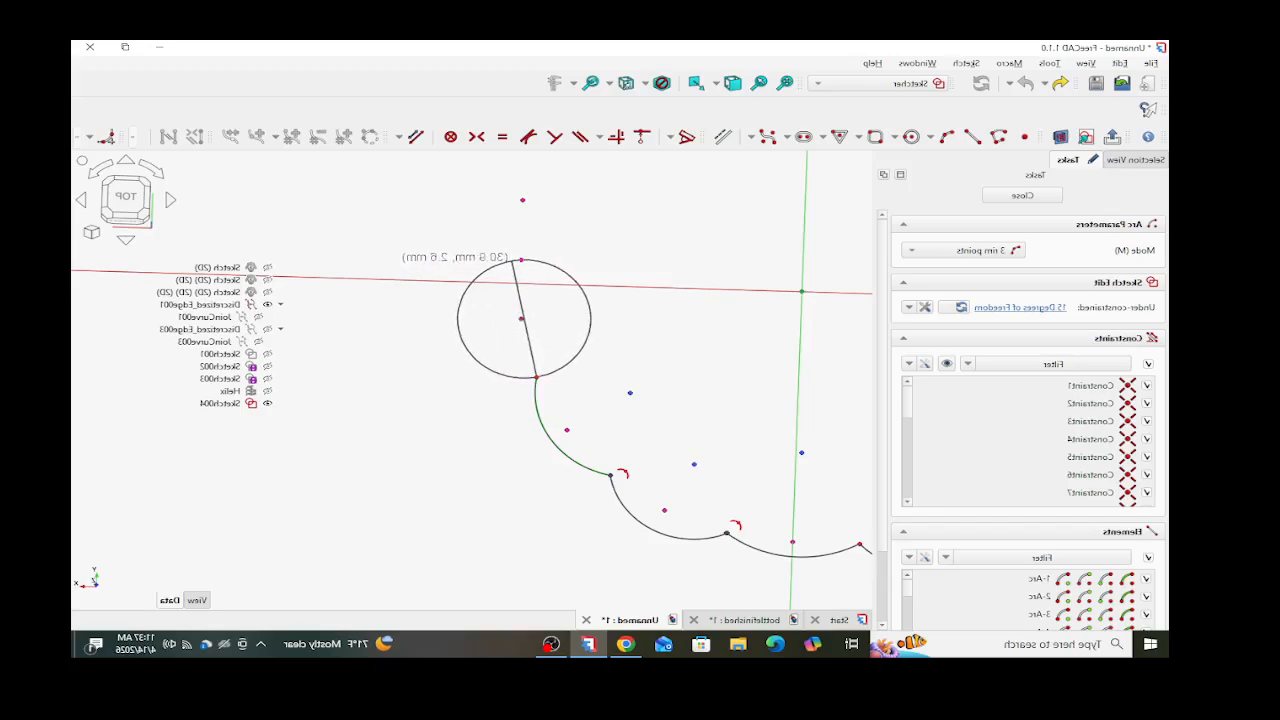
click(521, 258)
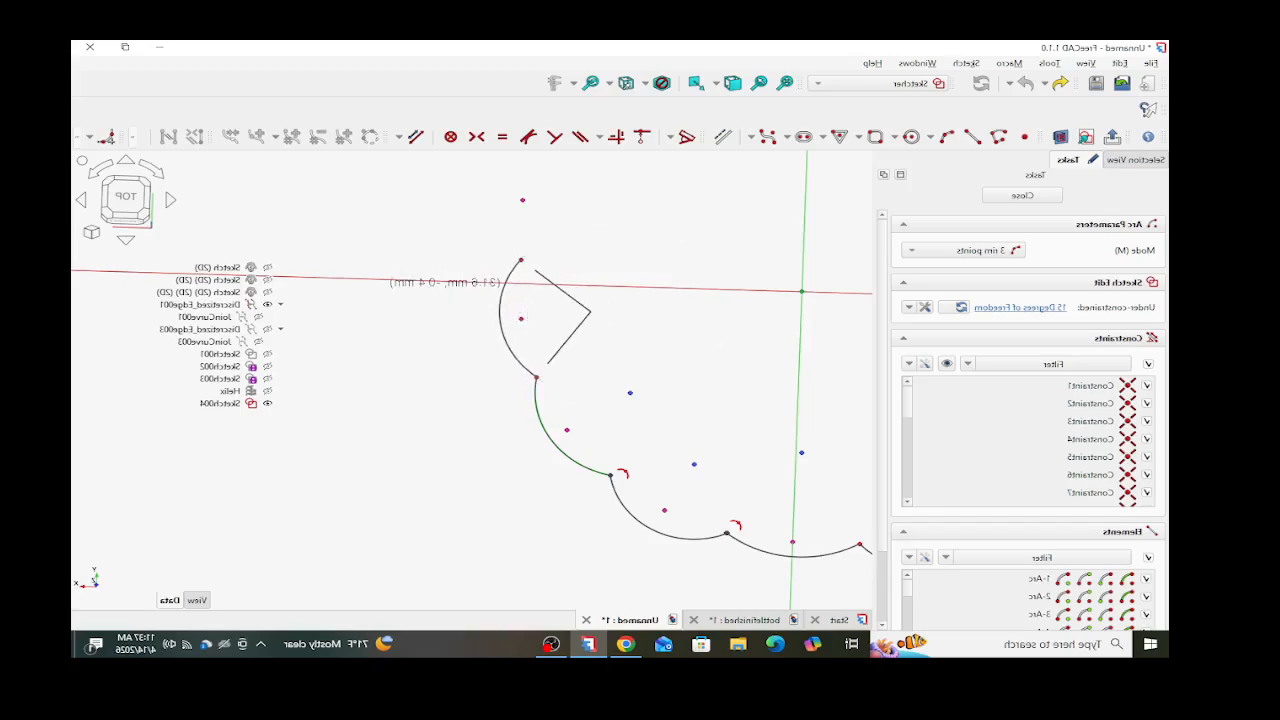
click(503, 281)
scroll(516, 320, down, 3)
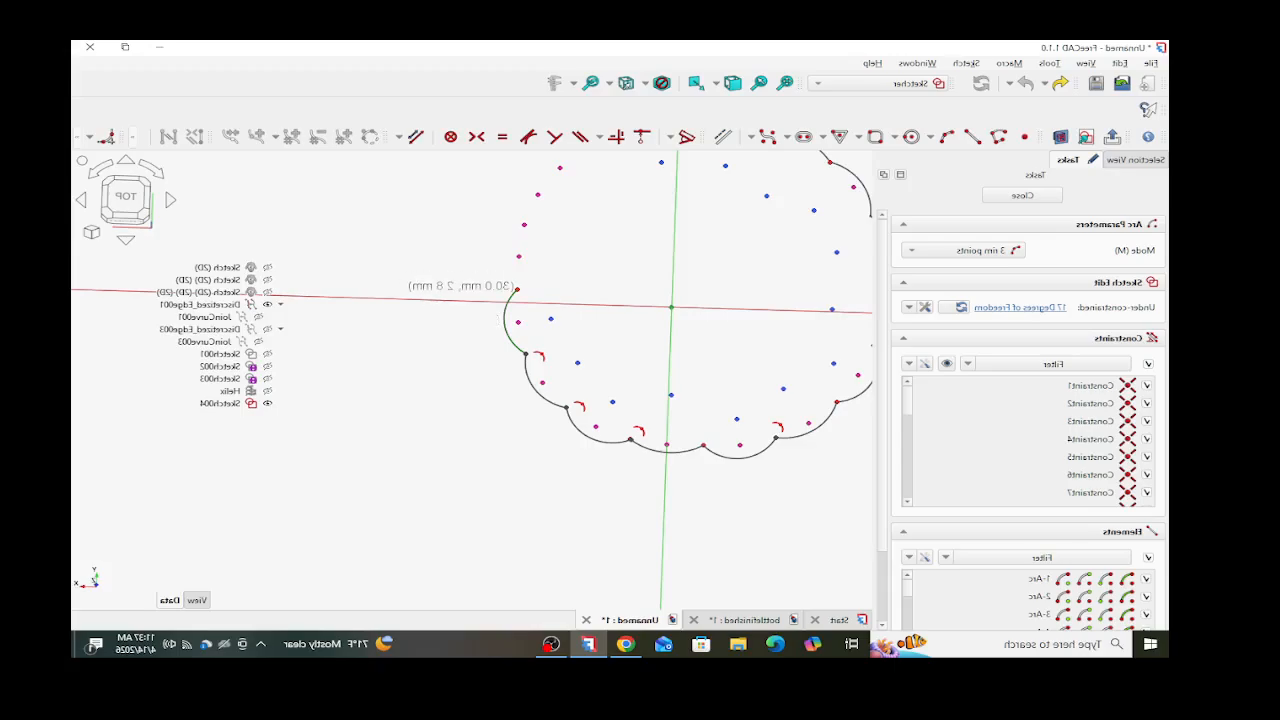
- Draw a fourteenth outward three-rim-point arc from the thirteenth arc's far end to the next-but-one reference point at about (28.7, 17.3) mm
click(516, 288)
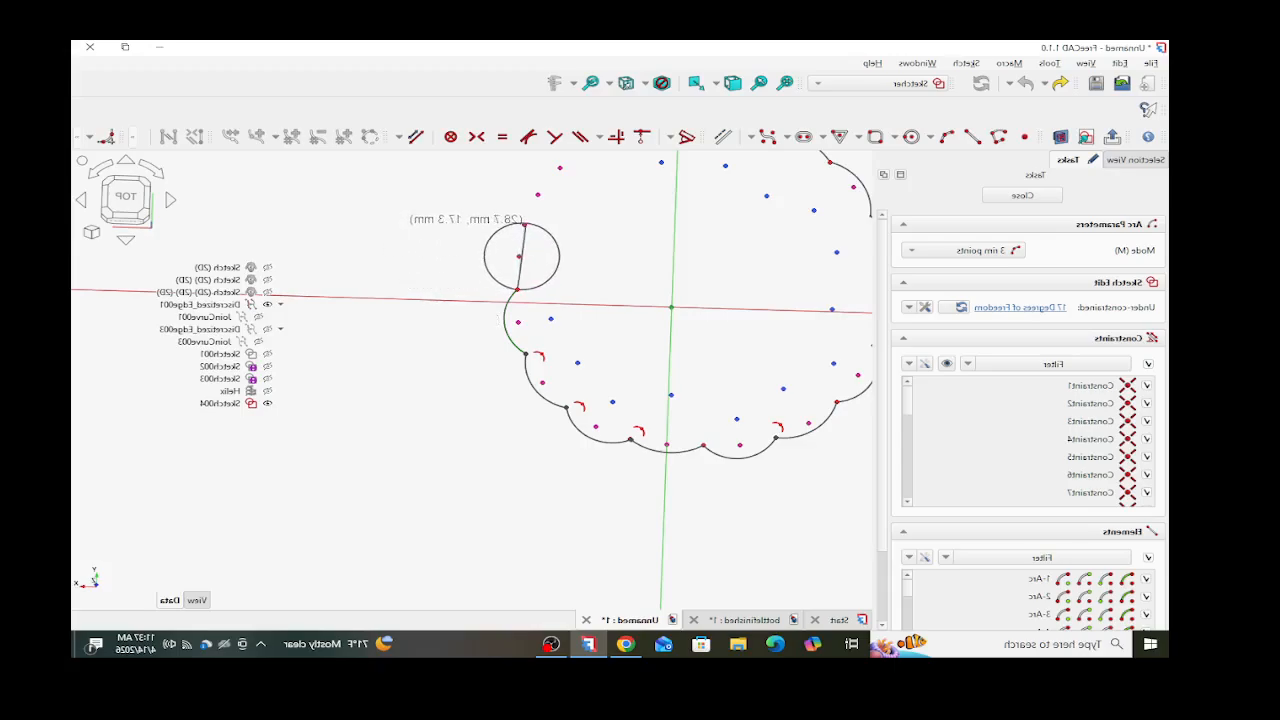
click(524, 223)
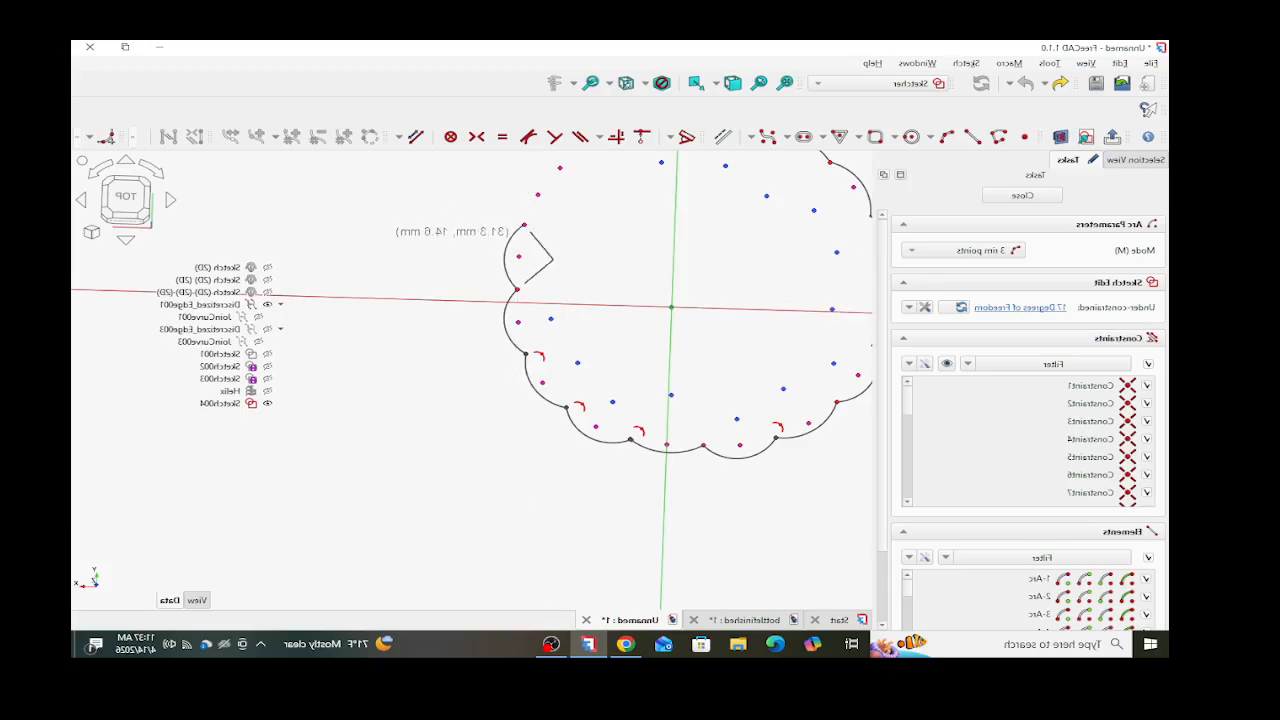
click(510, 239)
scroll(516, 286, down, 5)
scroll(527, 214, up, 5)
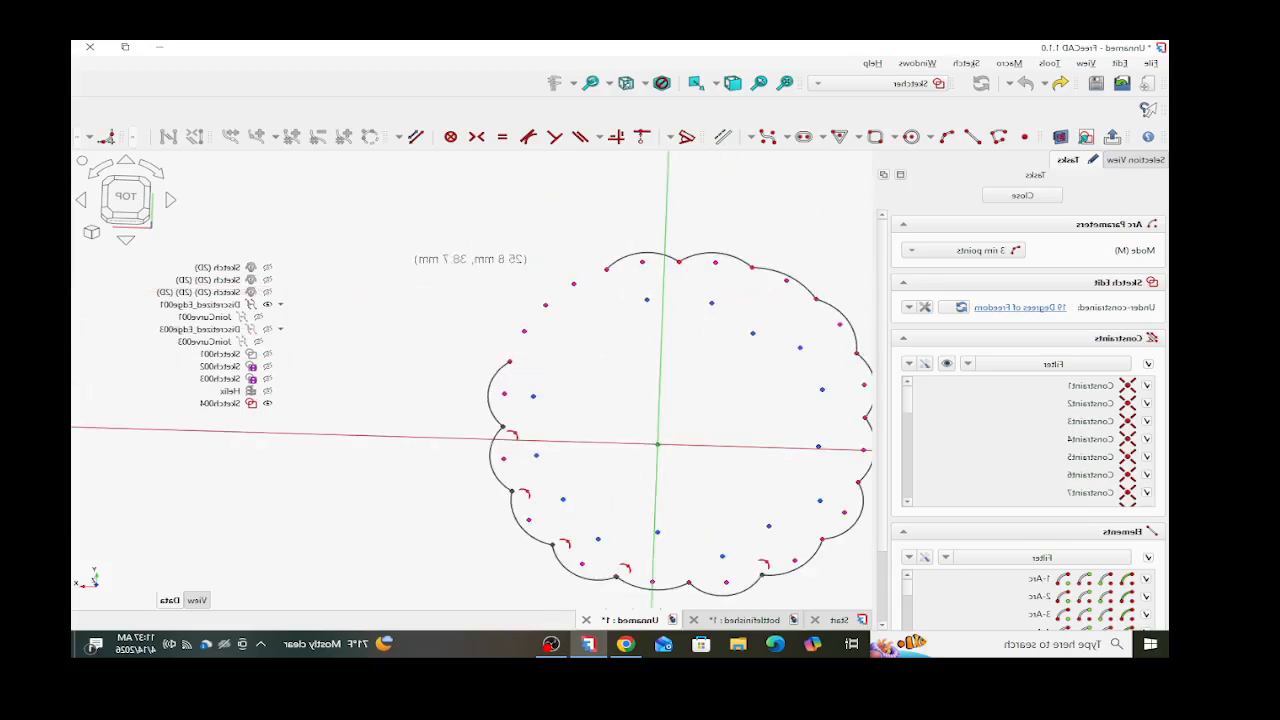
- Draw a fifteenth outward three-rim-point arc from the fourteenth arc's far end to the next-but-one reference point at (22.6, 29.6) mm
click(509, 361)
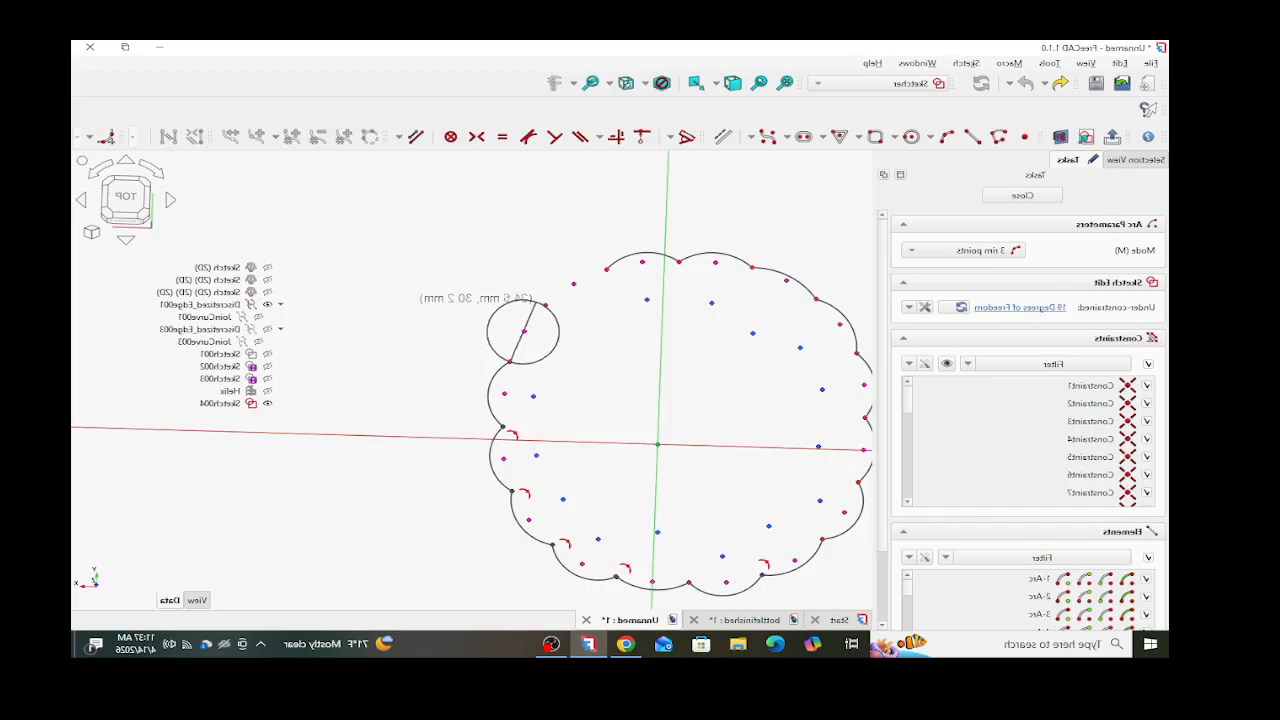
scroll(543, 303, up, 5)
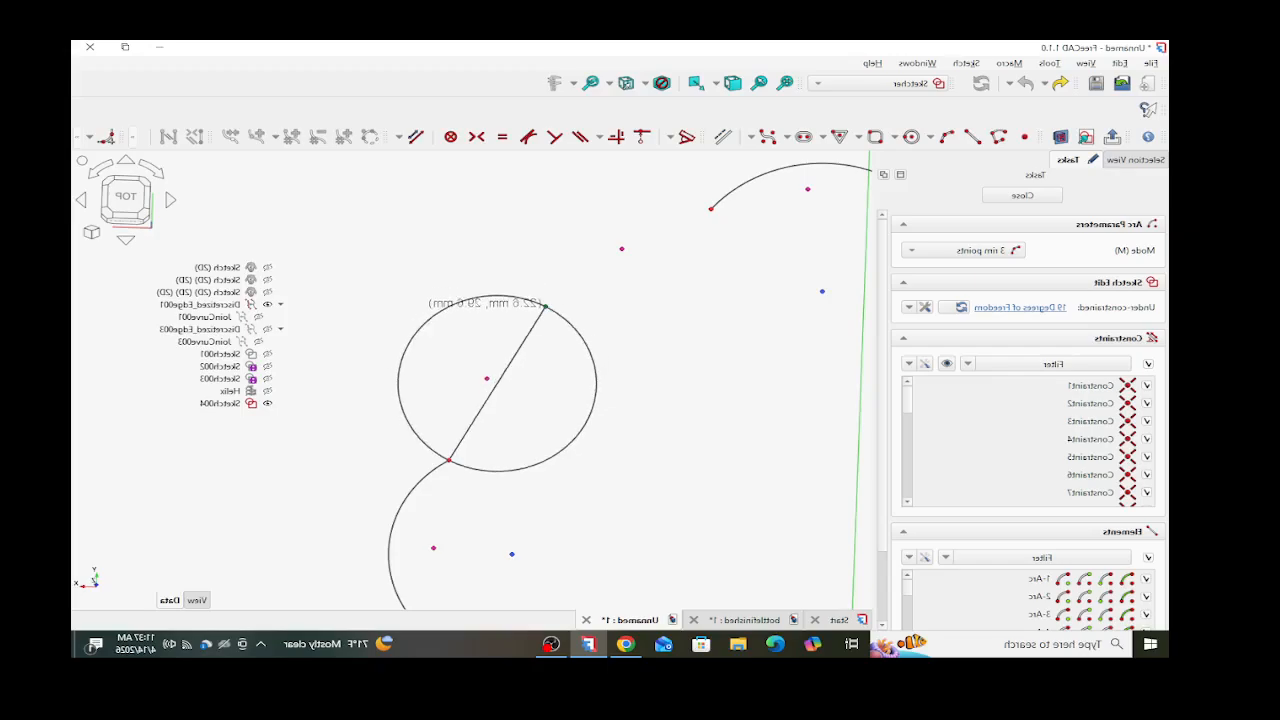
click(545, 305)
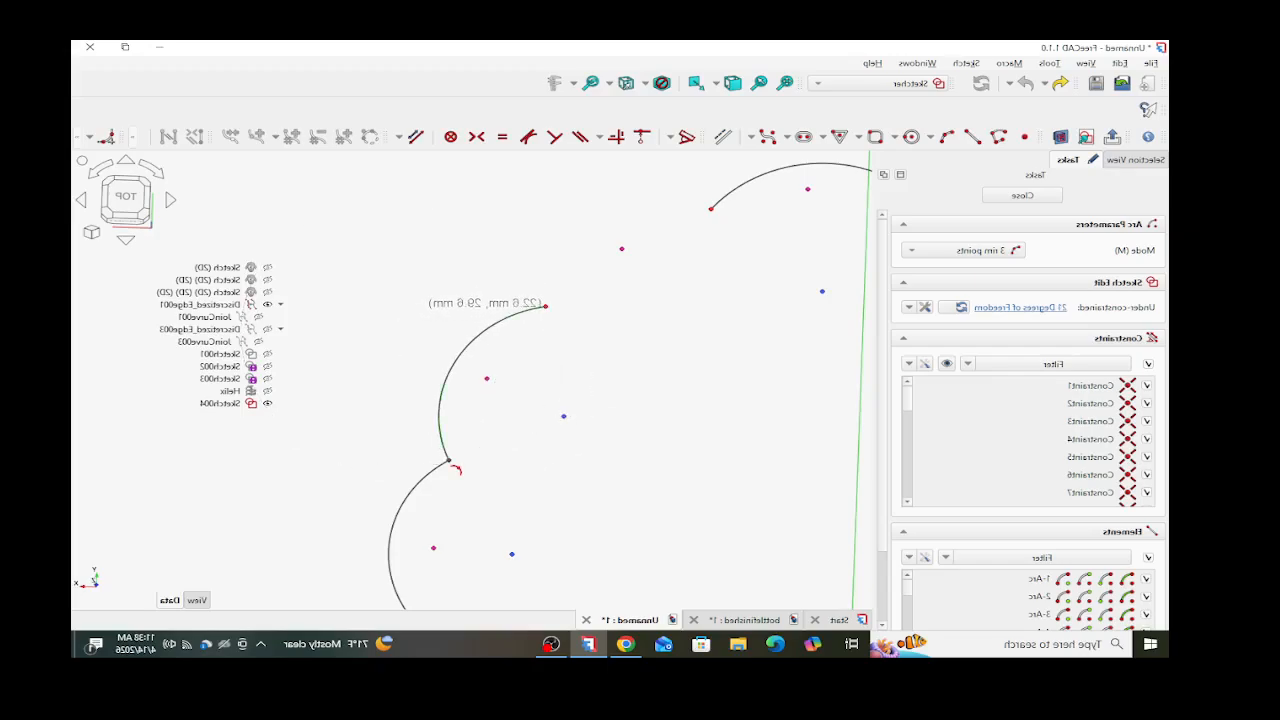
- Close the ring with a sixteenth outward three-rim-point arc from (22.6, 29.6) mm to the open arc end at about (11.1, 37.8) mm
click(545, 305)
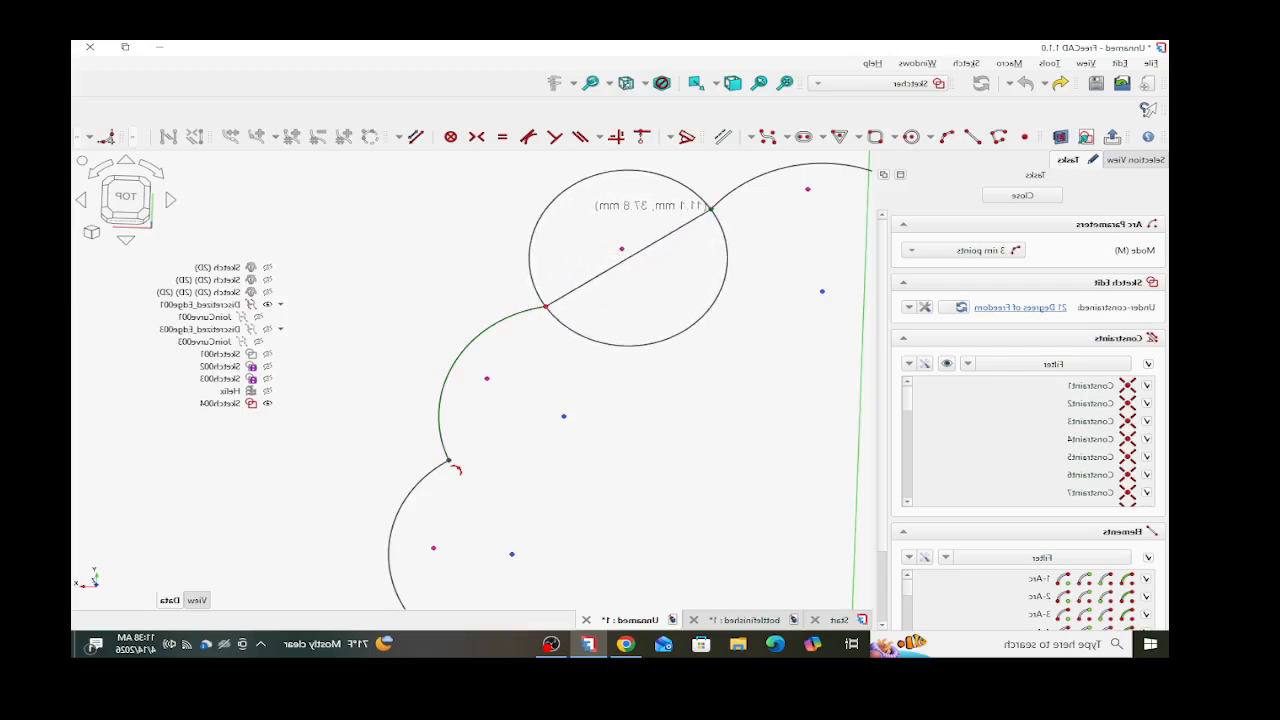
click(710, 207)
click(550, 245)
scroll(495, 263, down, 5)
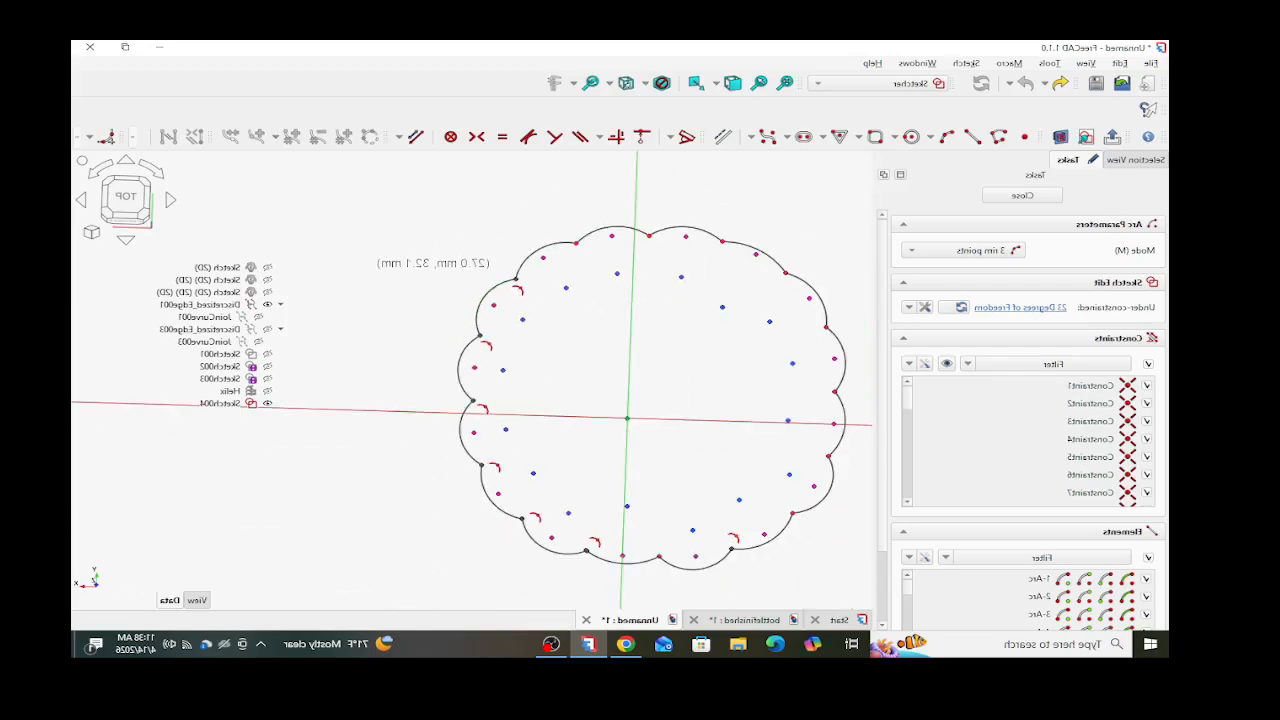
key(Escape)
- Constrain the distance between the upper arc just on the negative-X side of the Y axis and its middle reference point to 1 mm
scroll(682, 228, up, 3)
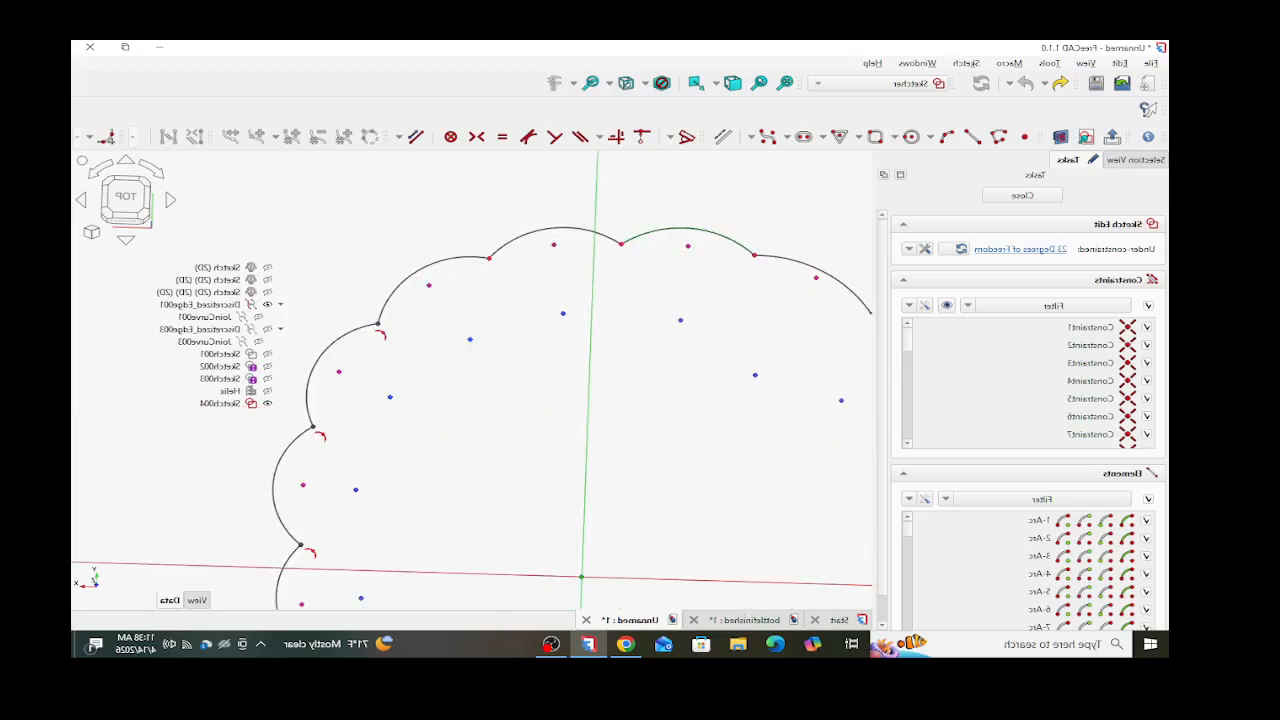
click(685, 236)
click(681, 228)
key(d)
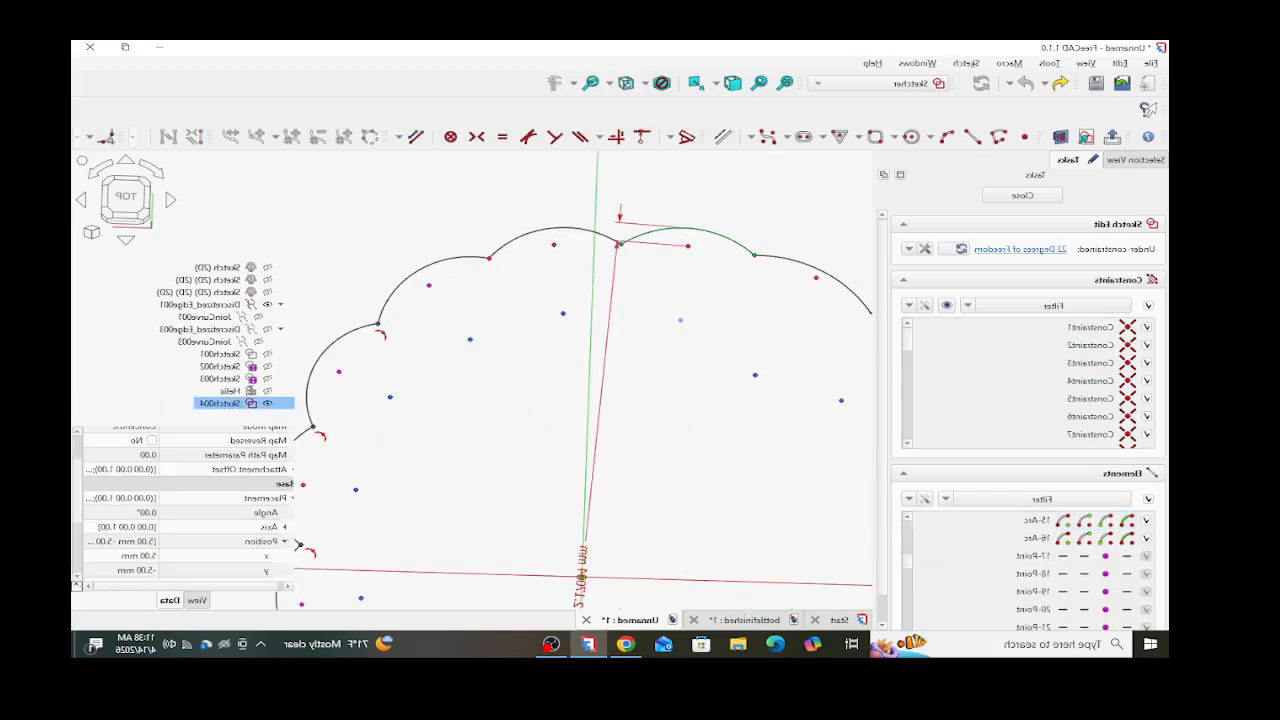
click(633, 178)
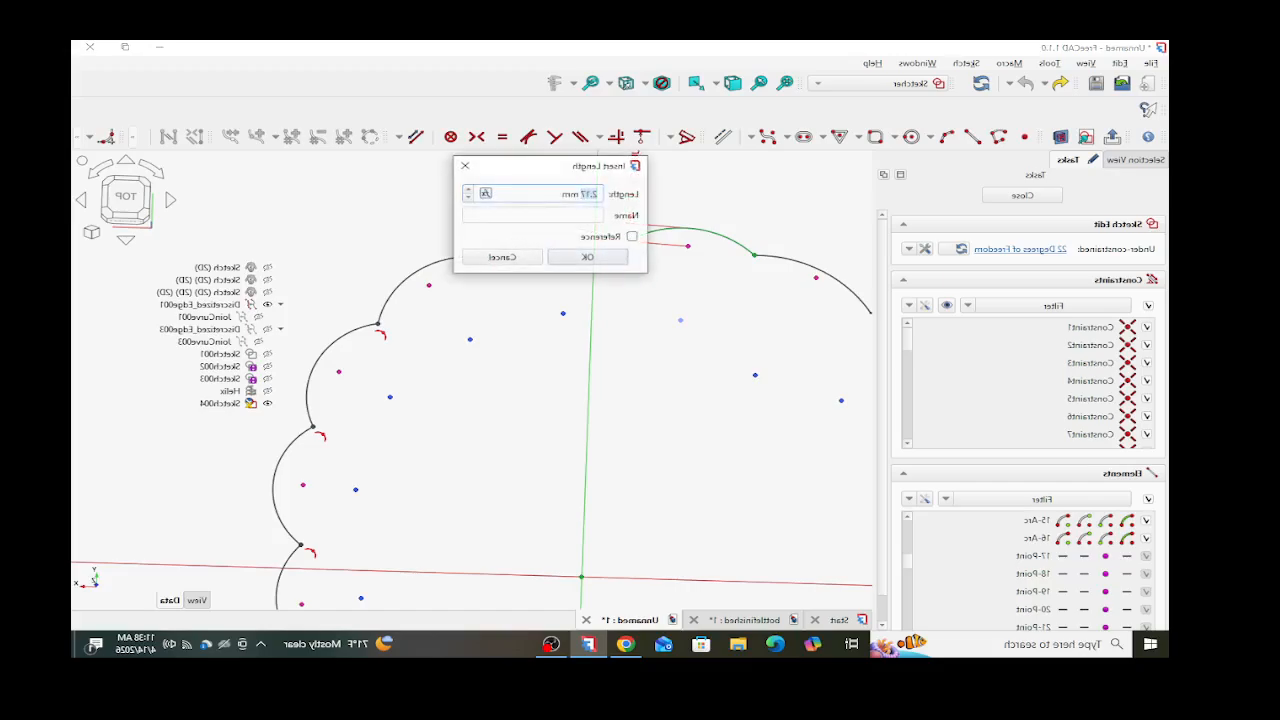
text(1)
key(Return)
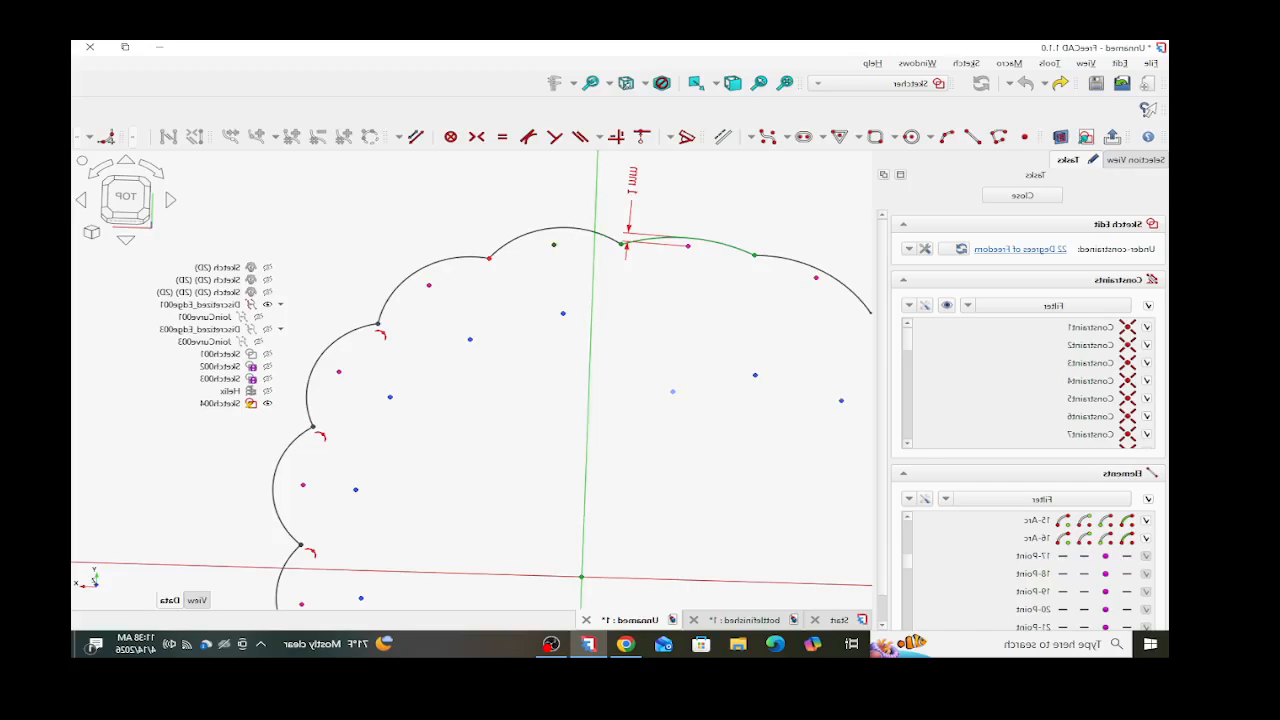
- Constrain the distance between the arc crossing the positive Y axis and its middle reference point to 1 mm
click(554, 245)
click(556, 228)
click(444, 196)
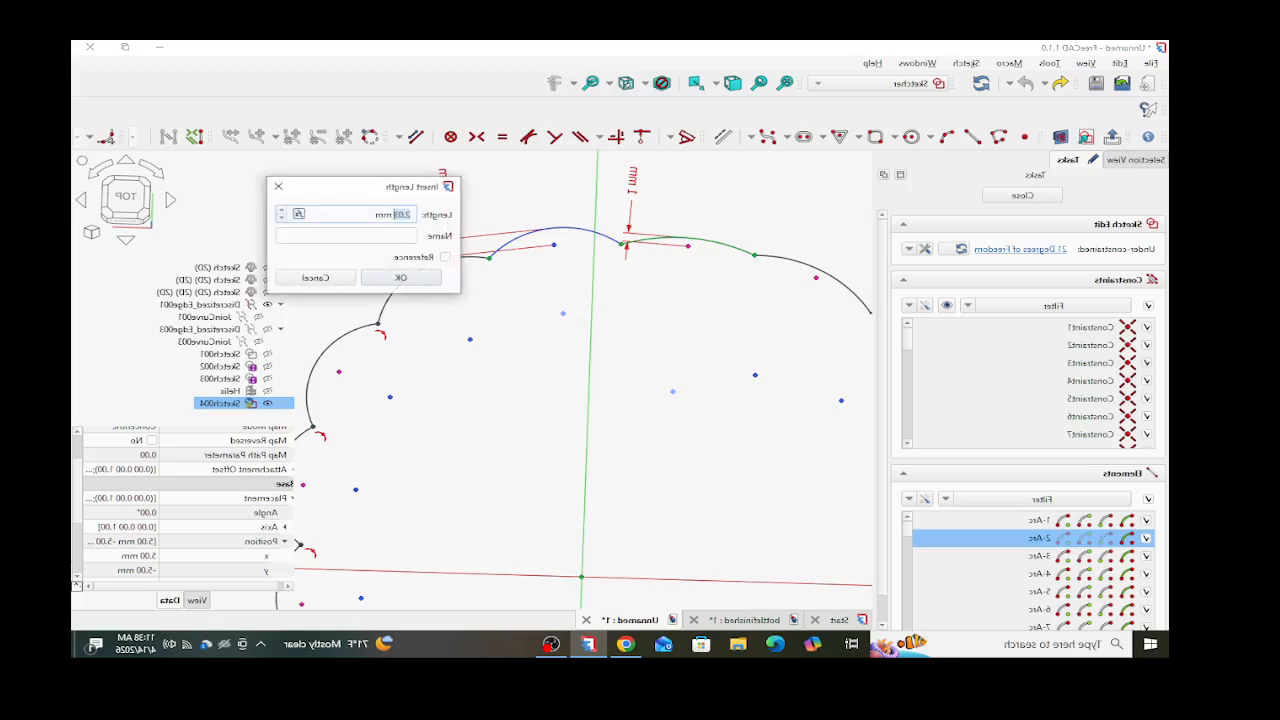
key(Return)
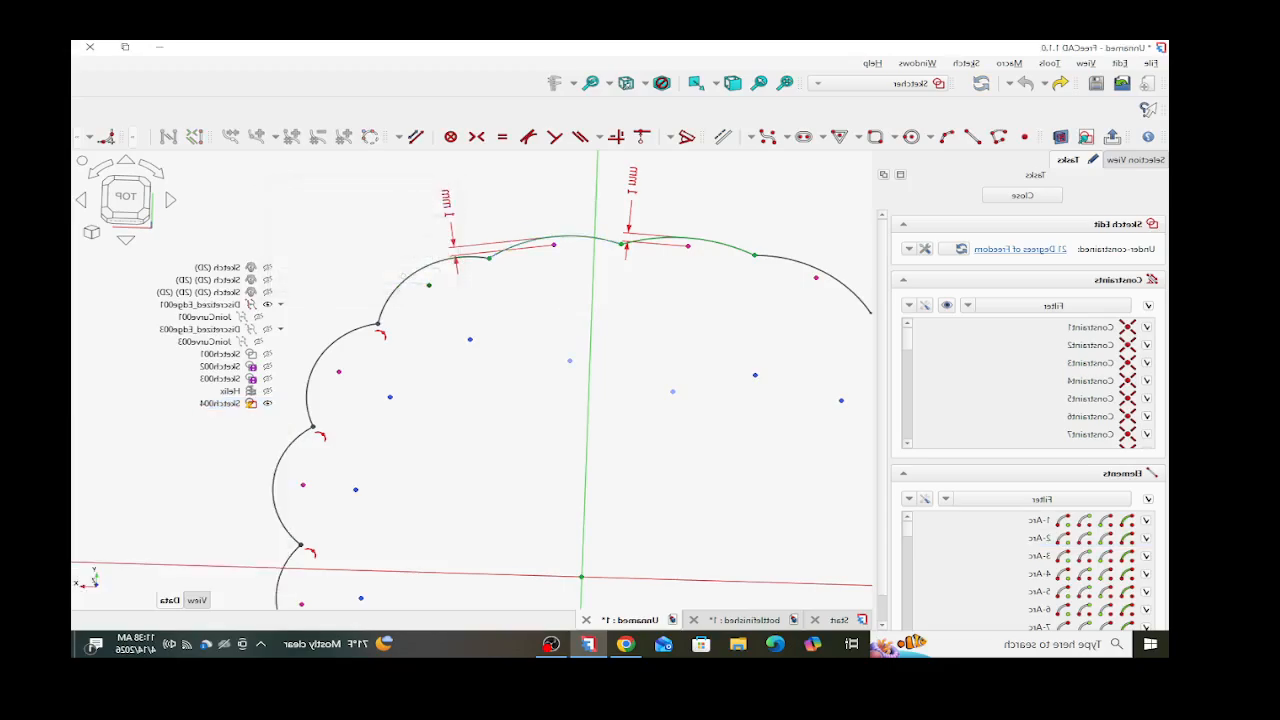
- Constrain the distance between the sixteenth arc and its middle reference point to 1 mm
click(429, 285)
click(409, 276)
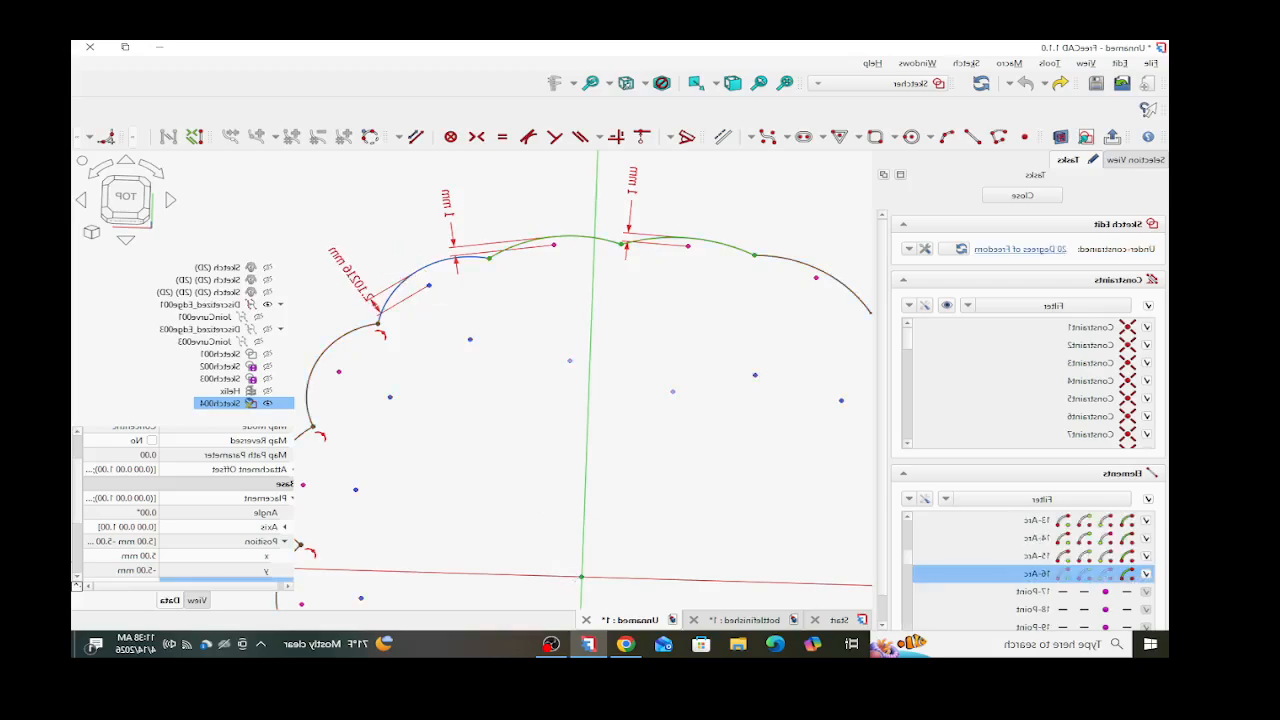
click(325, 254)
text(1)
key(Return)
- Make the separated endpoints of the sixteenth and fifteenth arcs coincident
scroll(463, 277, down, 3)
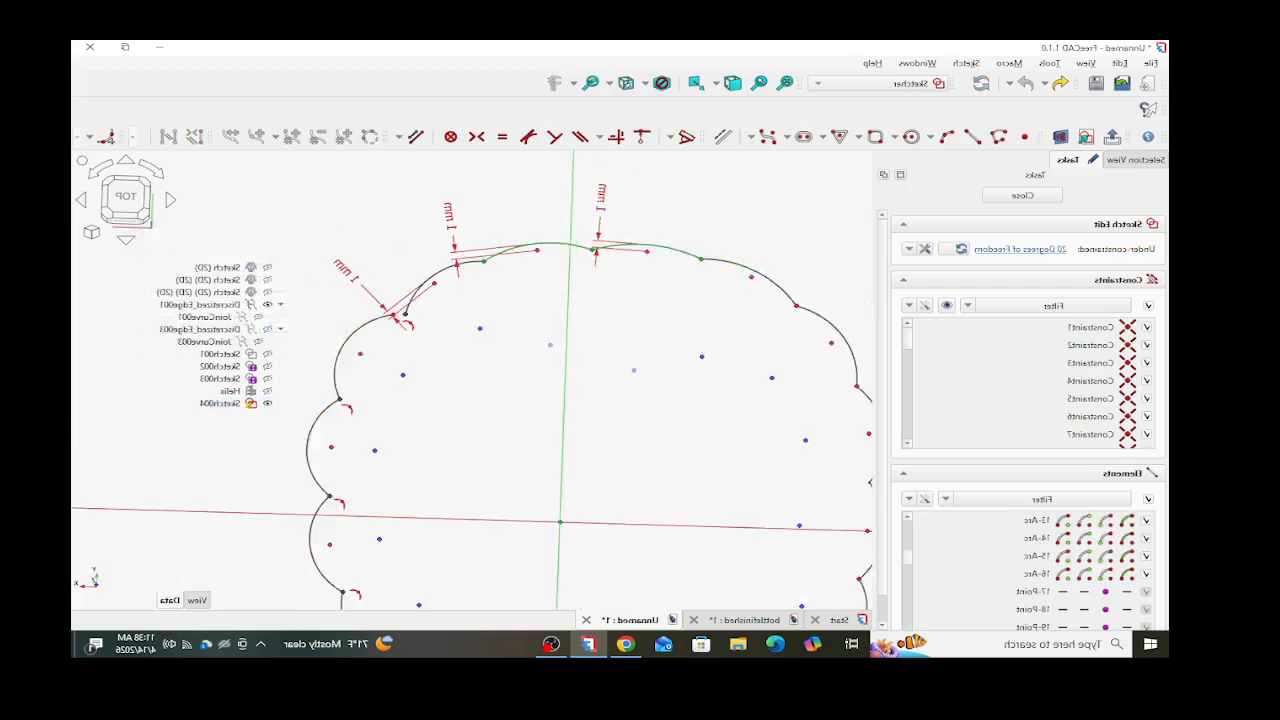
scroll(405, 300, up, 5)
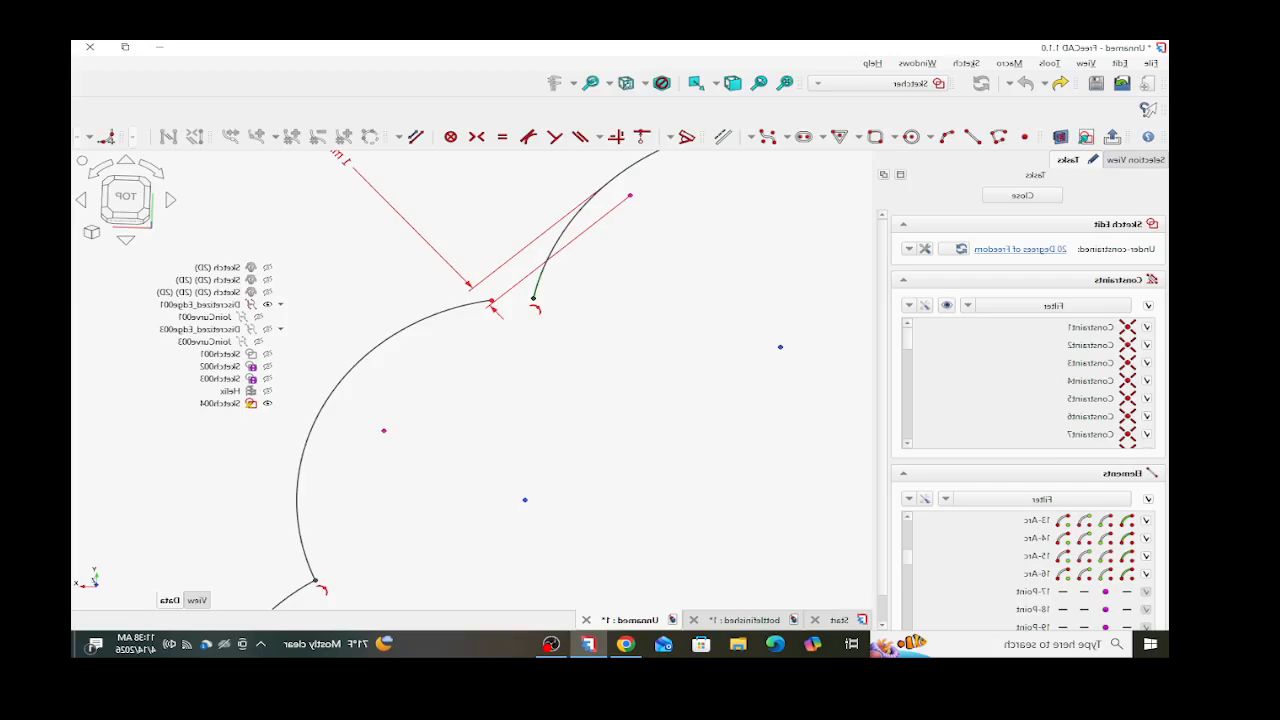
click(491, 301)
click(642, 137)
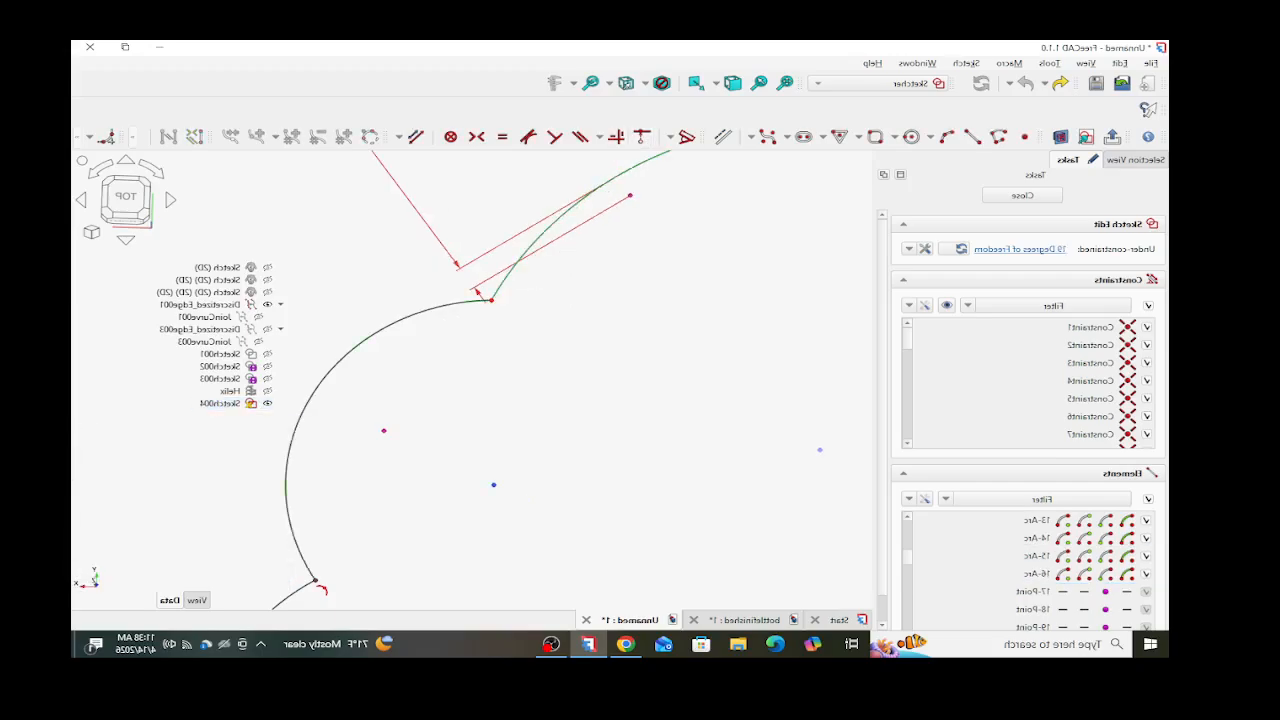
- Constrain the distance between the fifteenth arc and its middle reference point to 1 mm
click(478, 295)
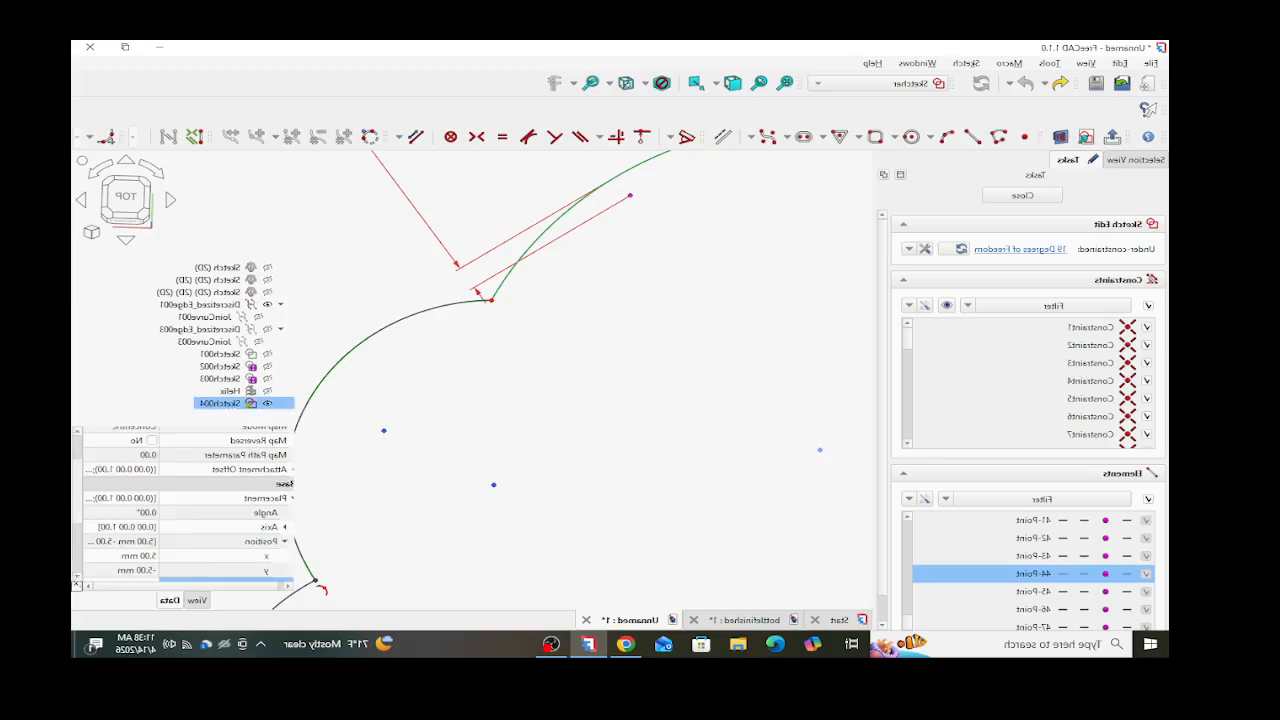
click(384, 431)
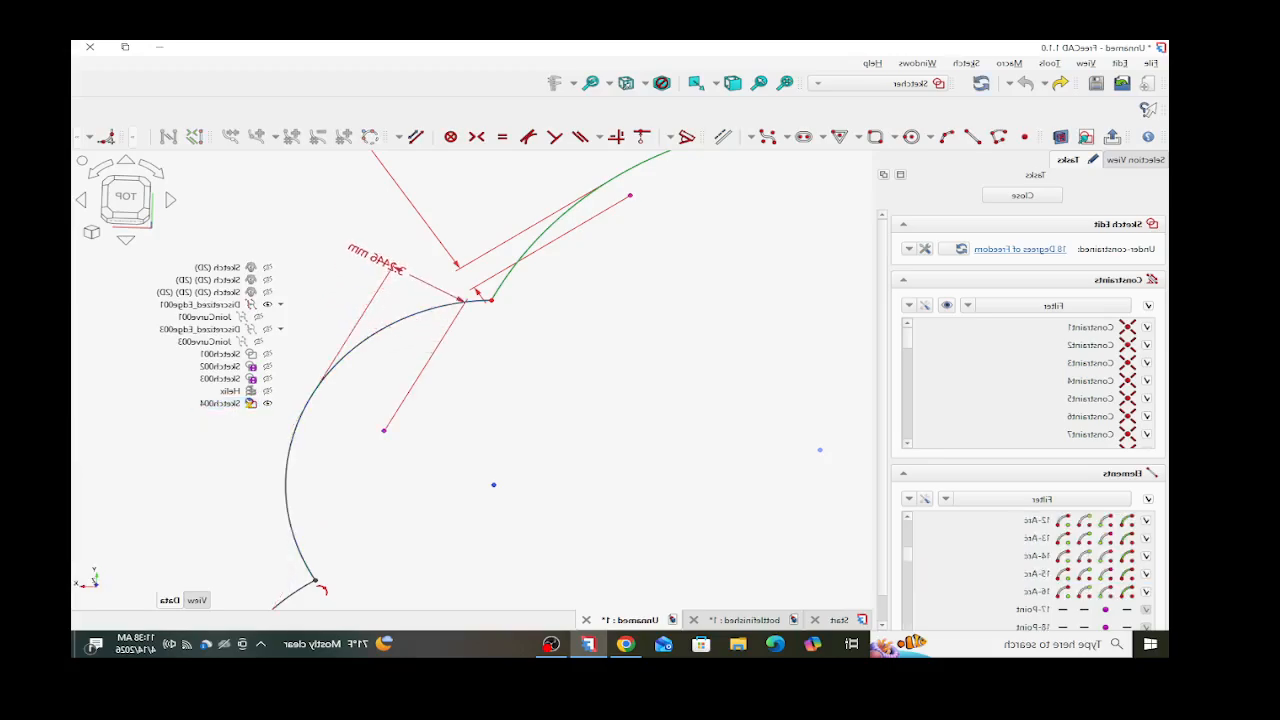
click(396, 265)
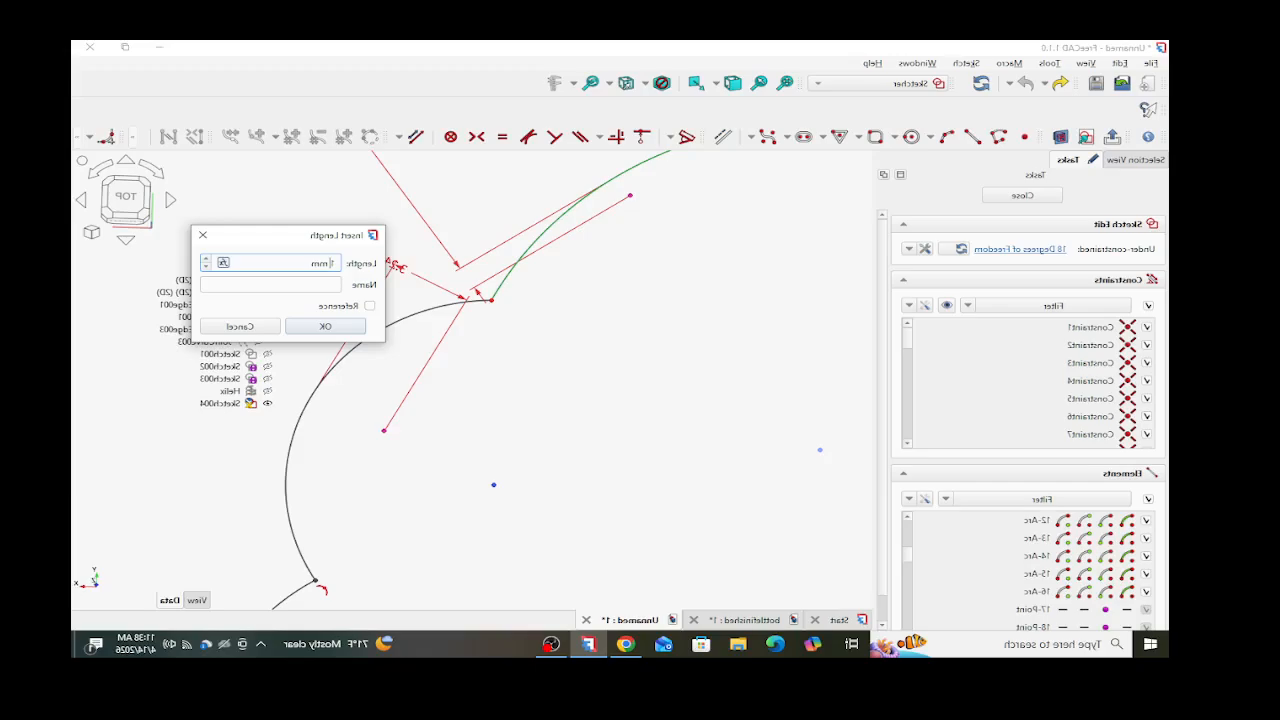
text(1)
key(Return)
- Make the separated endpoints of the fifteenth and fourteenth arcs coincident
scroll(356, 403, down, 6)
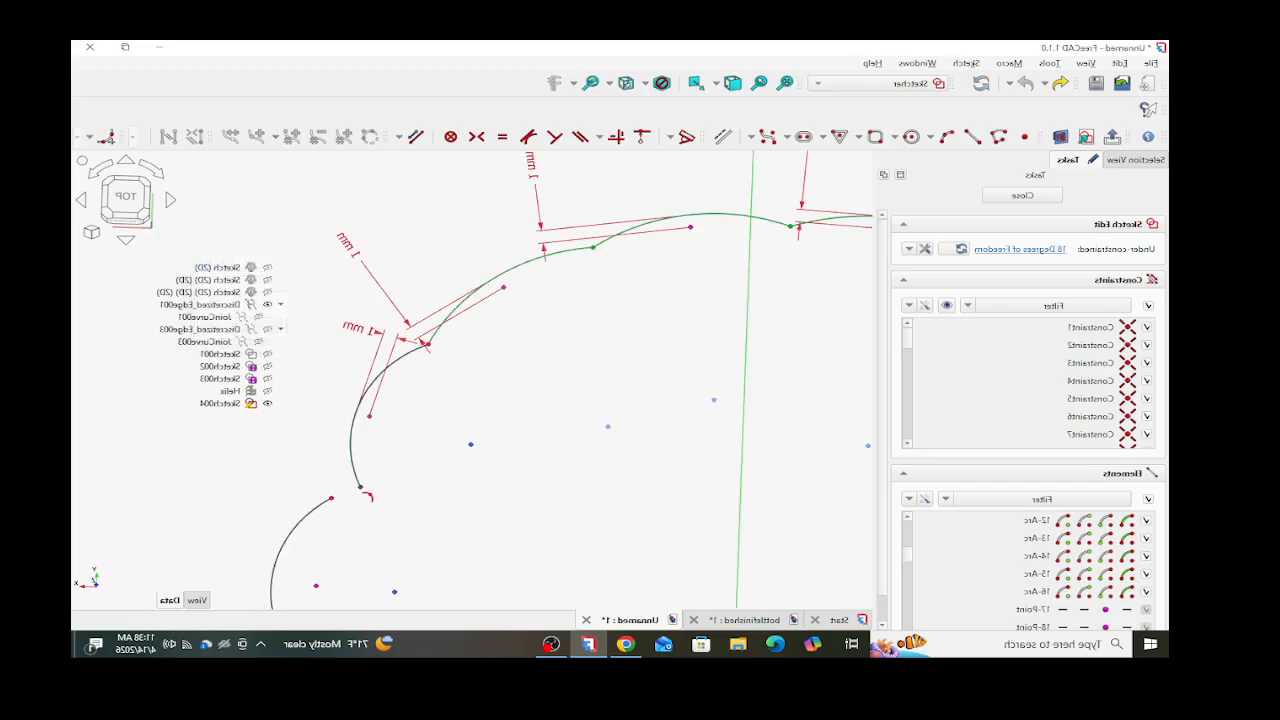
scroll(315, 472, up, 4)
drag(469, 466, 377, 511)
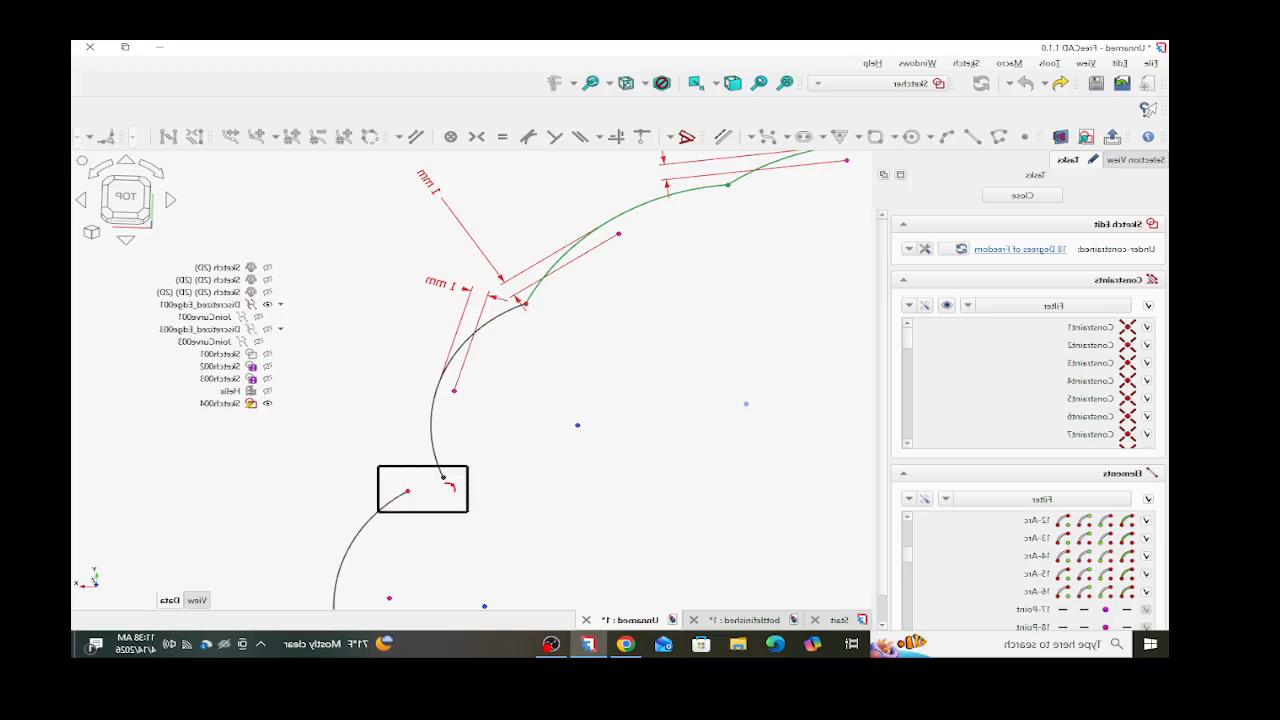
click(641, 137)
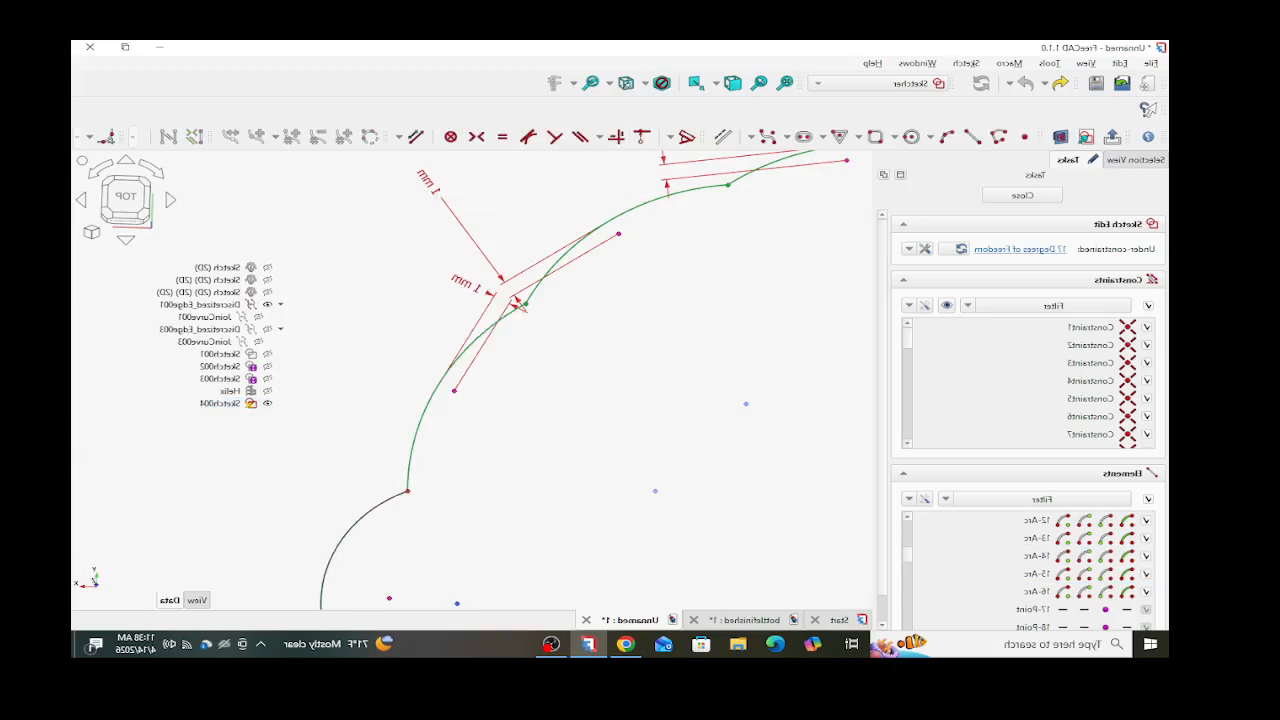
- Constrain the distance between the fourteenth arc and its middle reference point to 1 mm
scroll(322, 430, down, 2)
scroll(303, 541, up, 4)
click(475, 385)
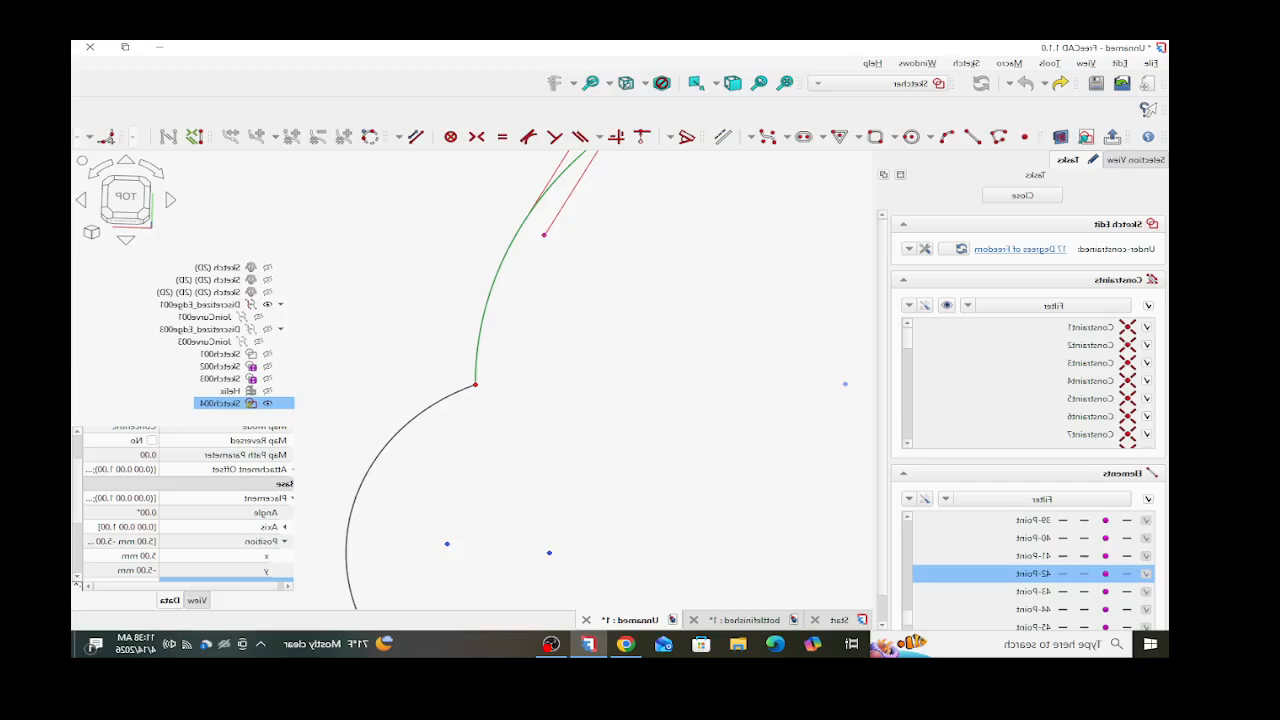
click(433, 402)
key(d)
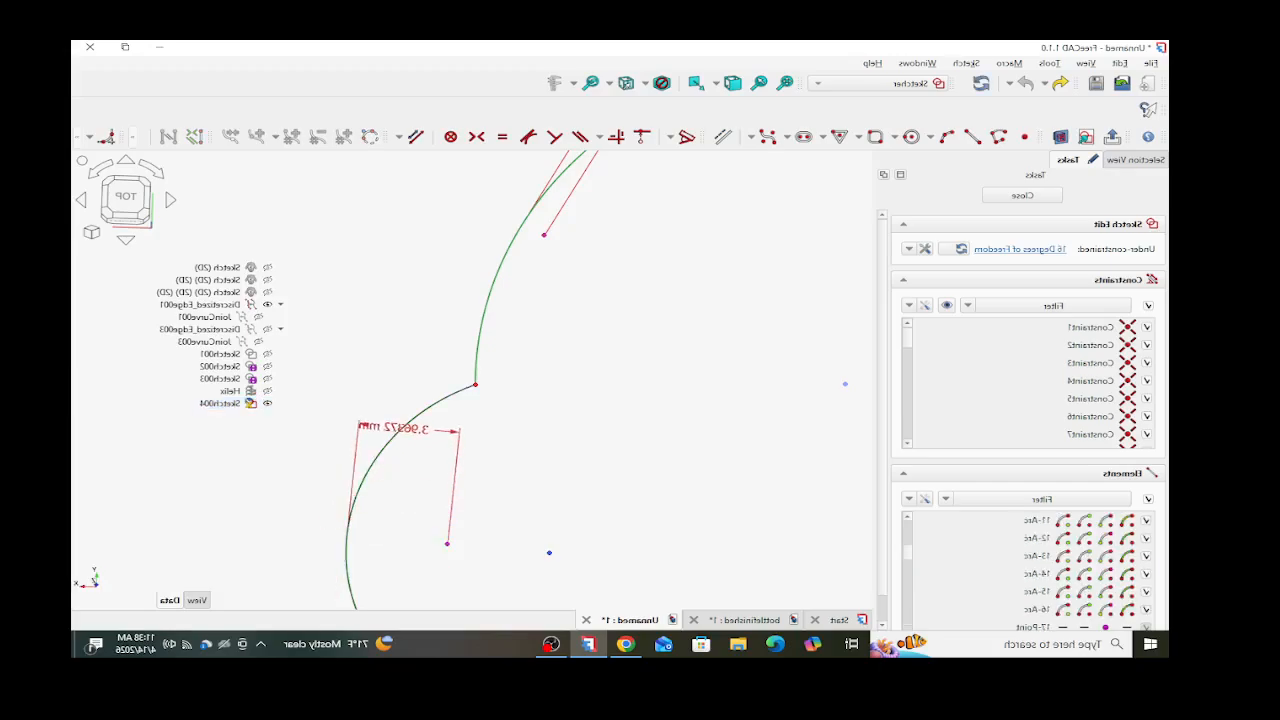
click(415, 342)
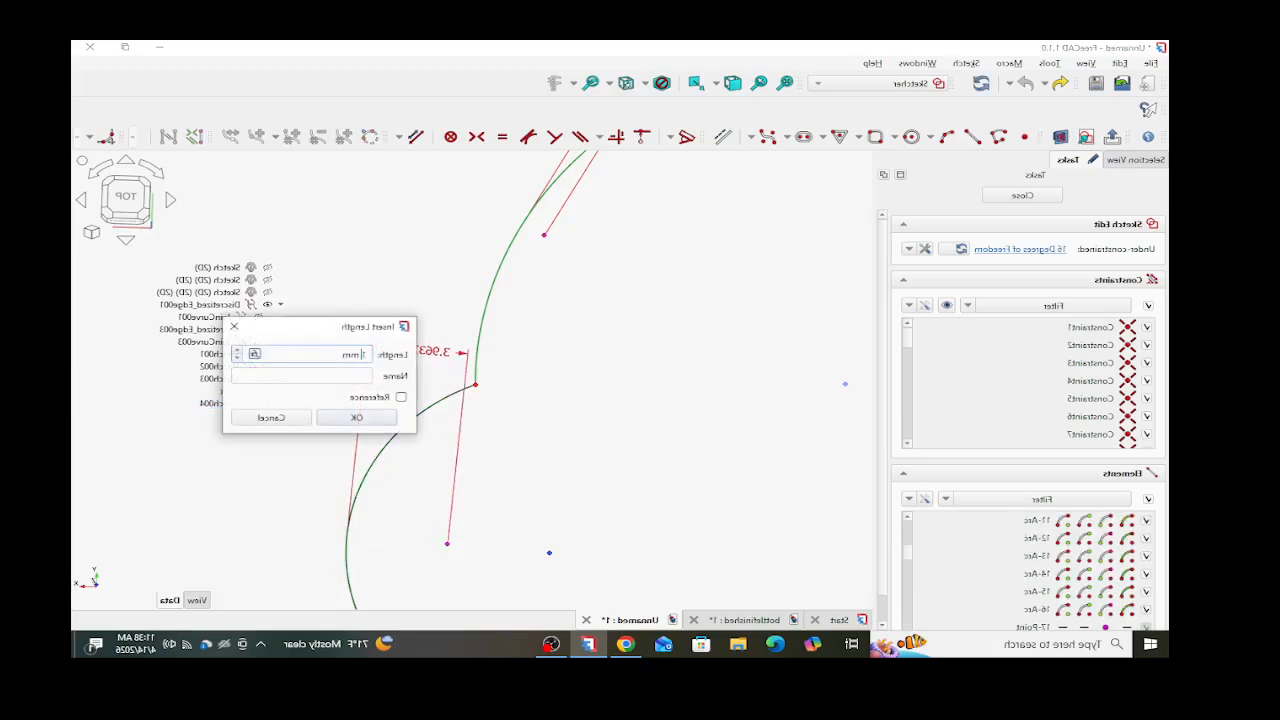
click(378, 418)
- Constrain the distance between the thirteenth arc and its middle reference point to 1 mm
scroll(382, 418, down, 7)
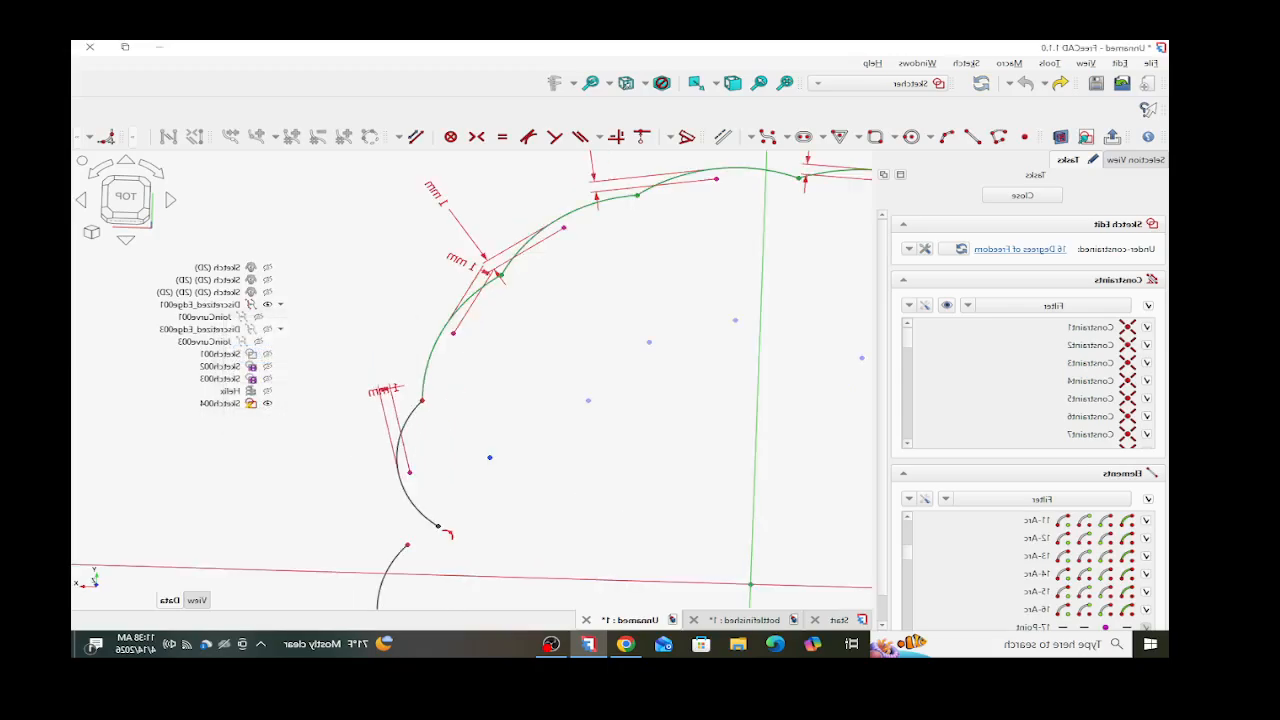
scroll(380, 535, up, 5)
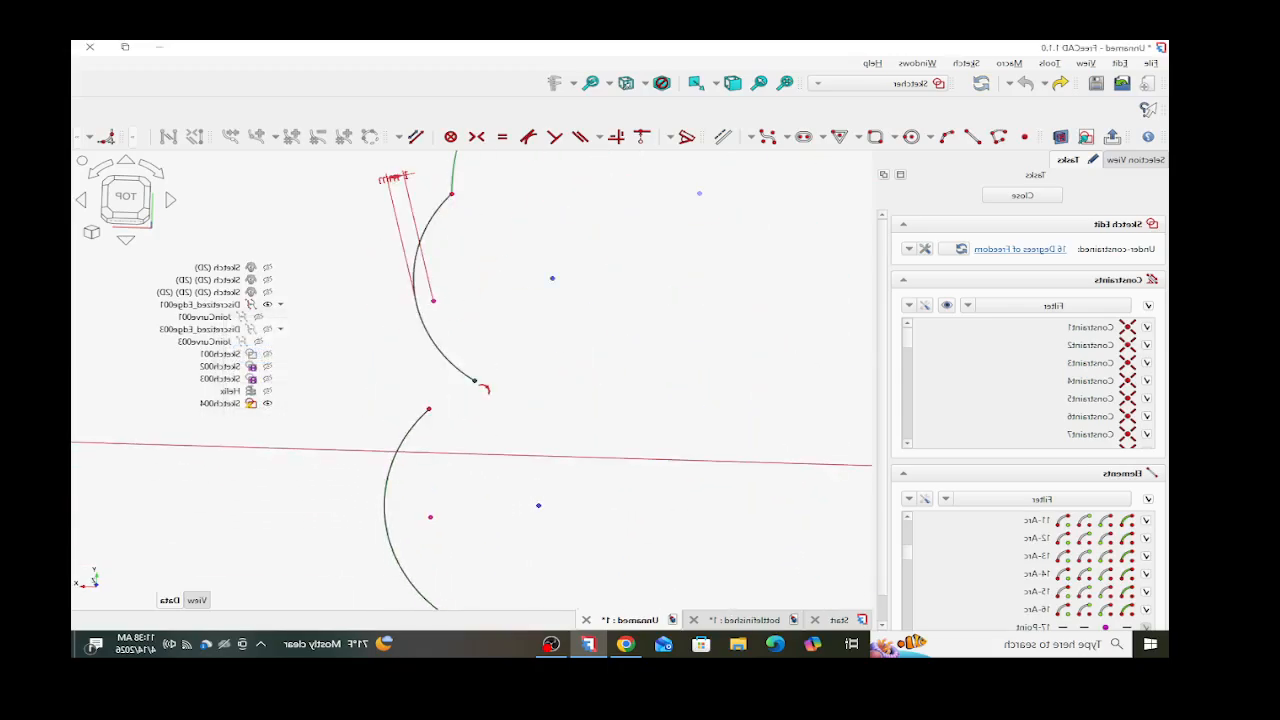
click(430, 517)
click(385, 513)
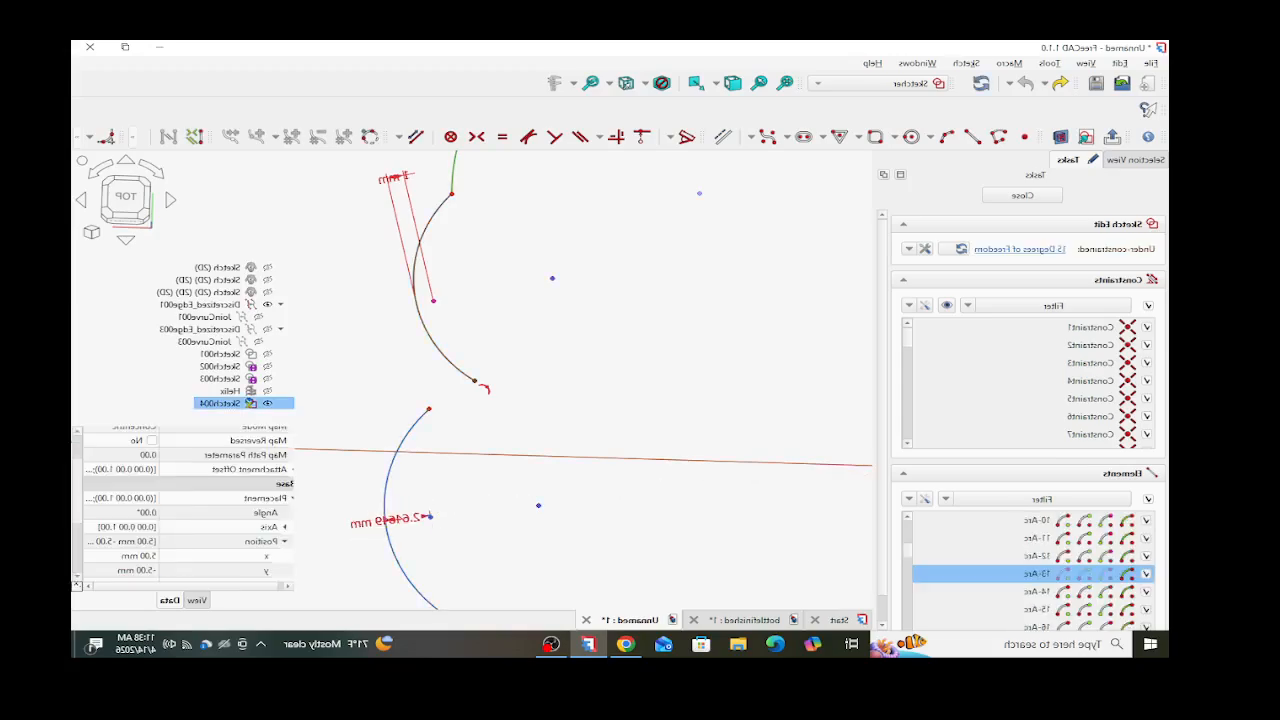
click(390, 398)
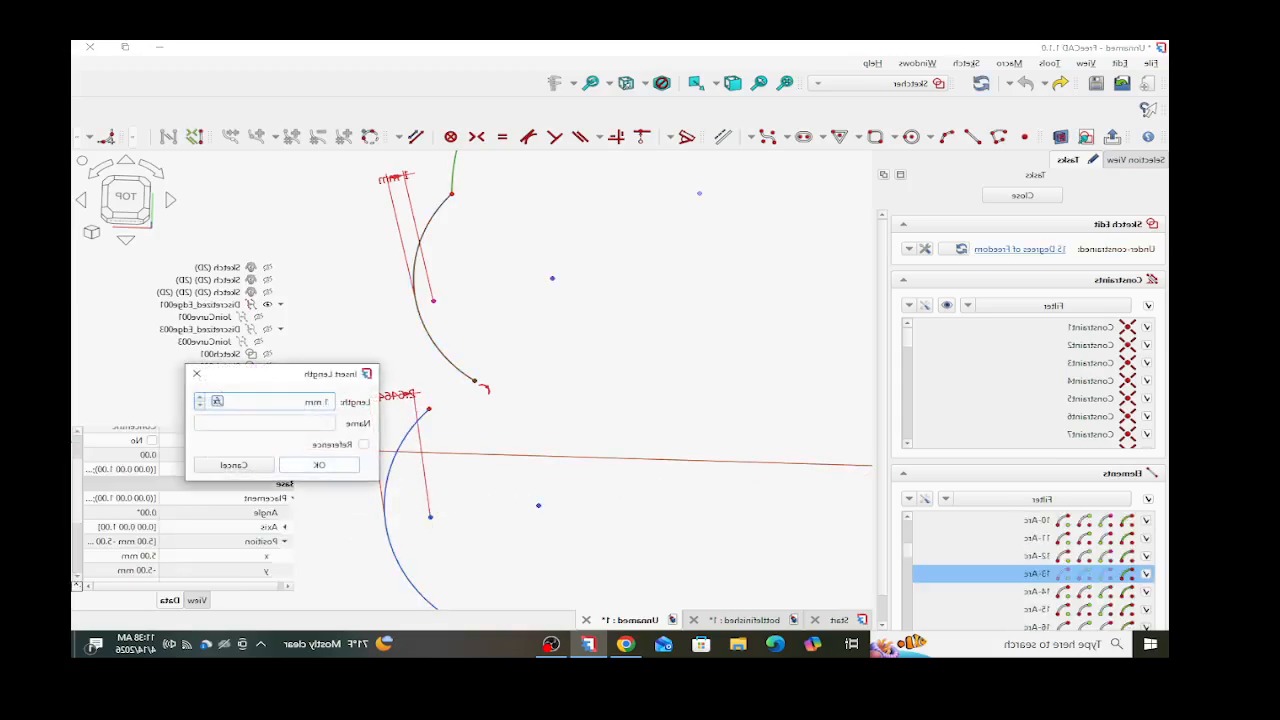
key(Return)
- Make the separated endpoints of the fourteenth and thirteenth arcs coincident, and likewise those of the thirteenth and twelfth arcs
drag(486, 354, 408, 420)
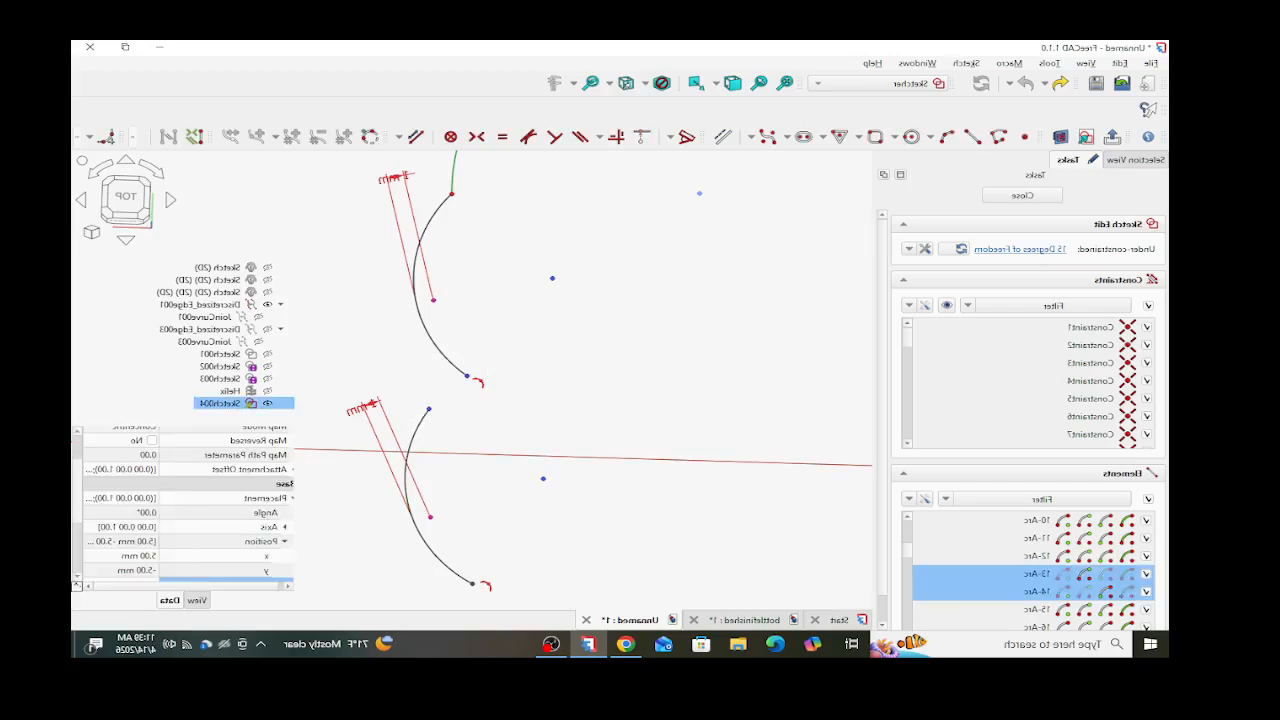
key(c)
middle_drag(418, 604, 422, 567)
scroll(422, 570, up, 2)
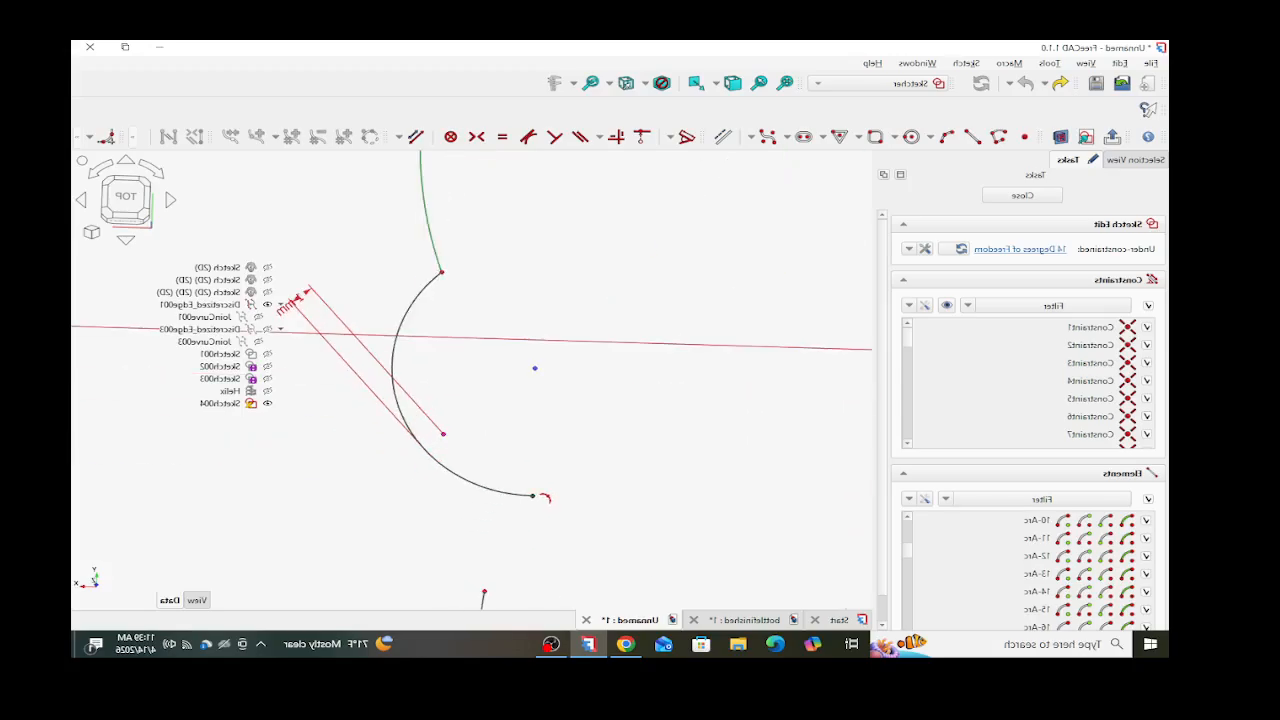
drag(568, 472, 442, 607)
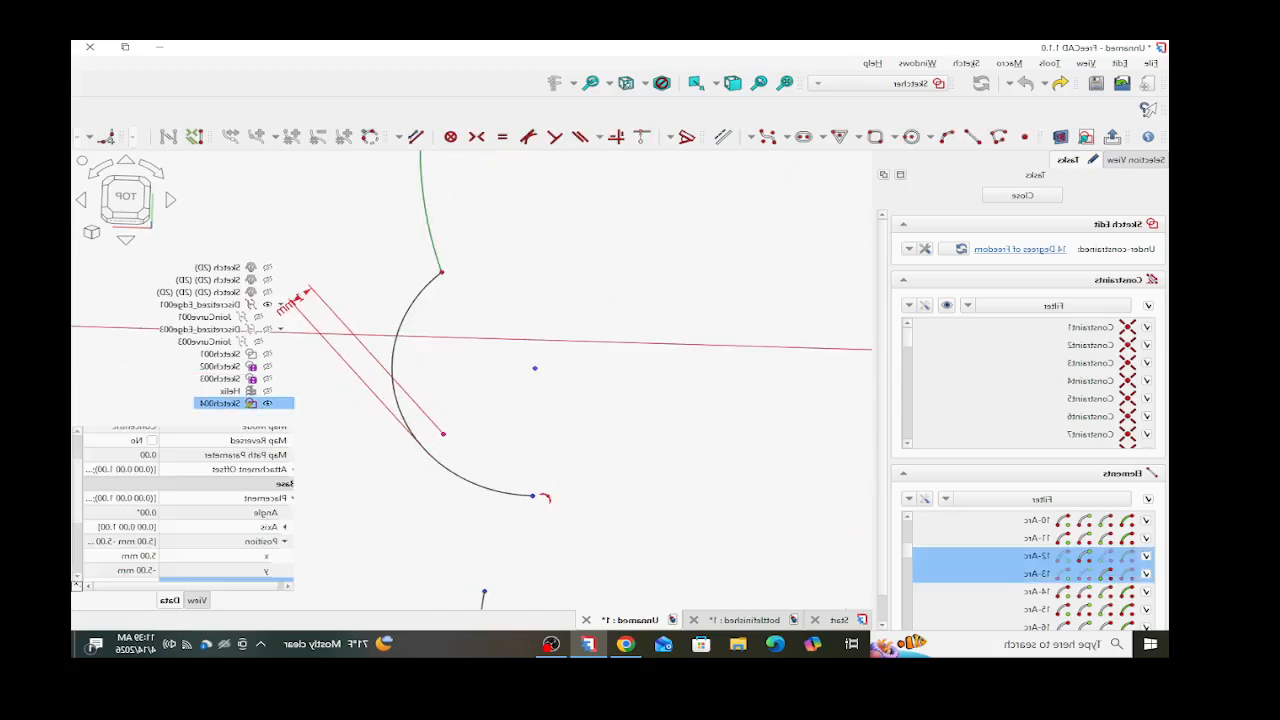
key(c)
- Constrain the distance between the twelfth arc and its middle reference point to 1 mm
scroll(500, 465, down, 8)
scroll(495, 568, up, 6)
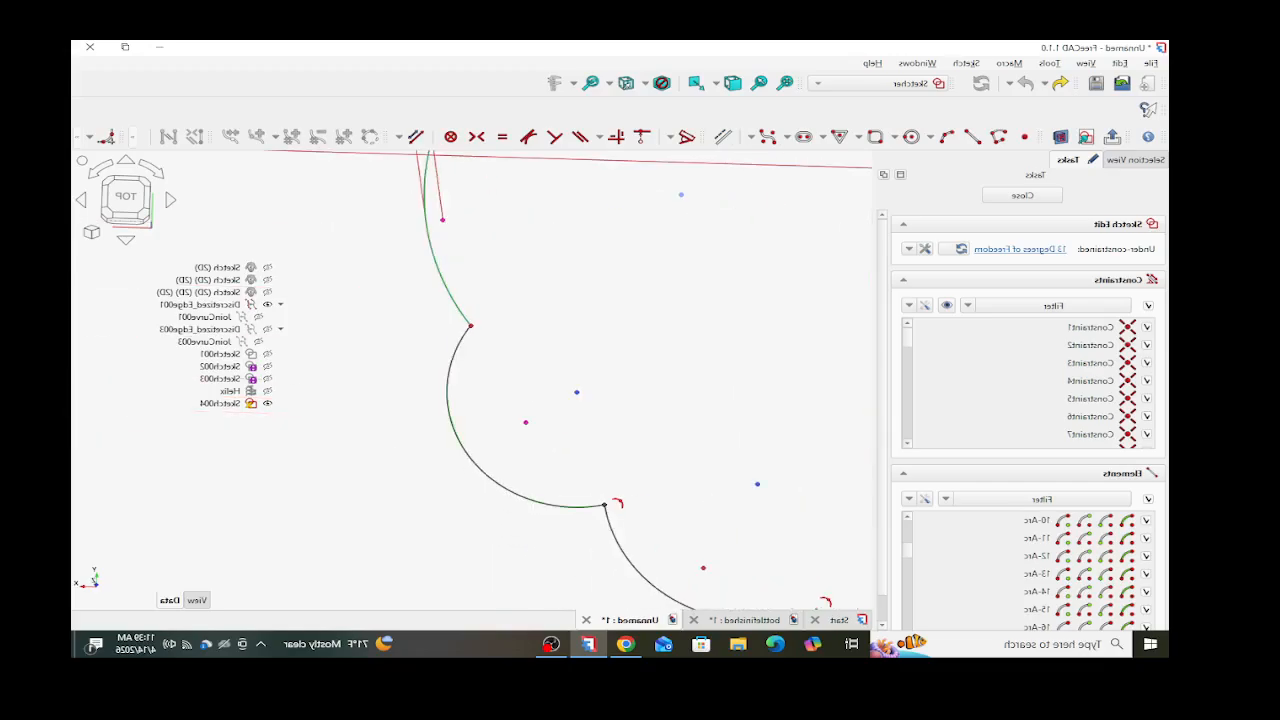
click(526, 422)
click(478, 466)
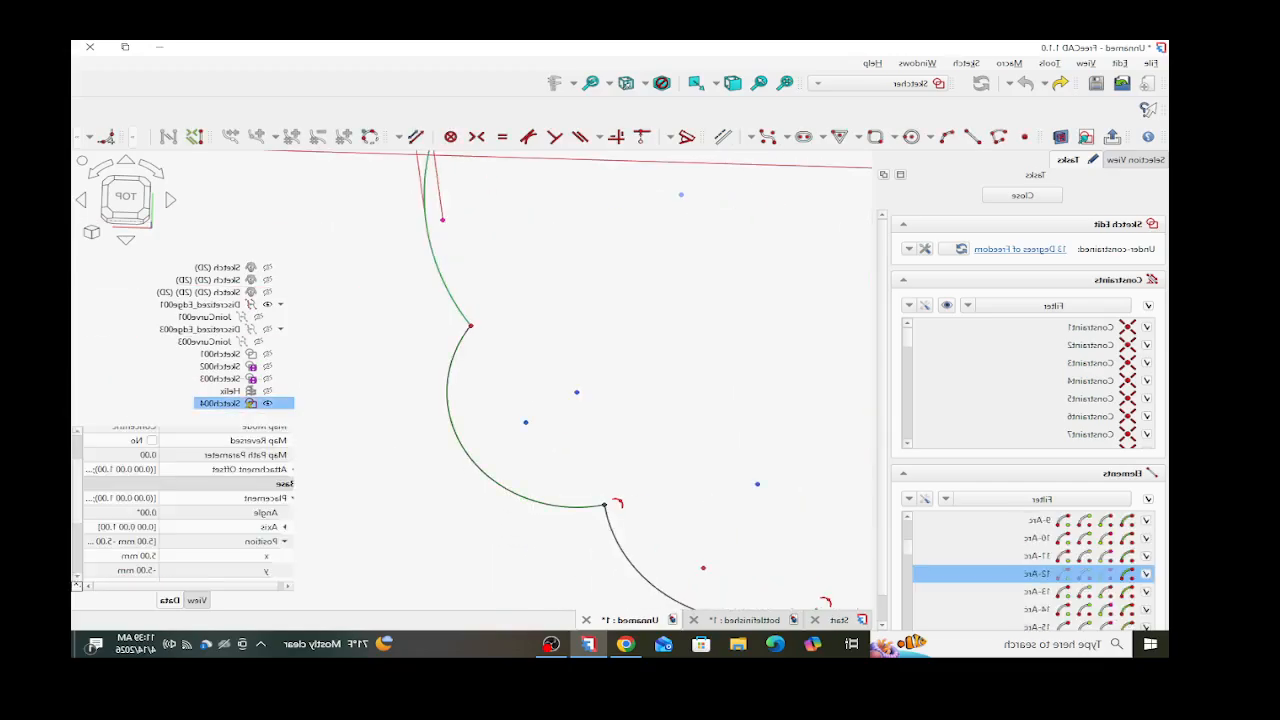
key(d)
click(408, 384)
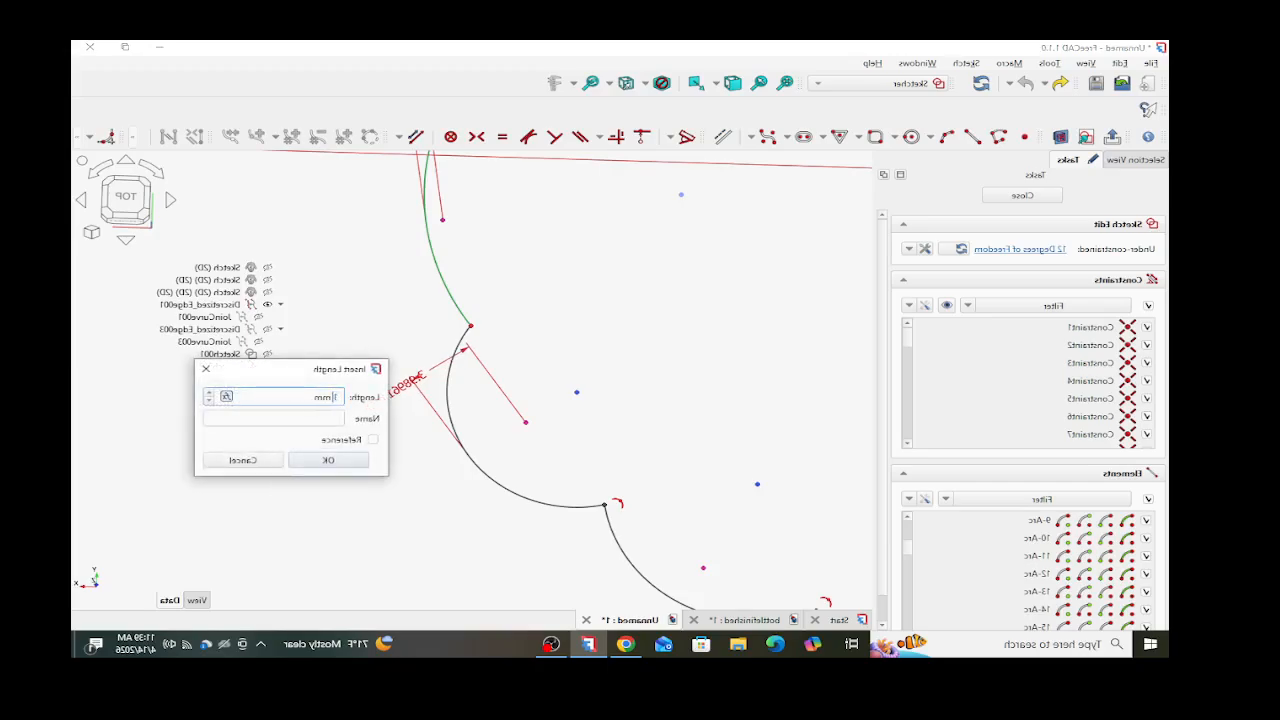
key(Return)
- Constrain the eleventh arc to 1 mm from its middle reference point and make its endpoint coincident with the twelfth arc's neighbouring endpoint
scroll(533, 496, down, 2)
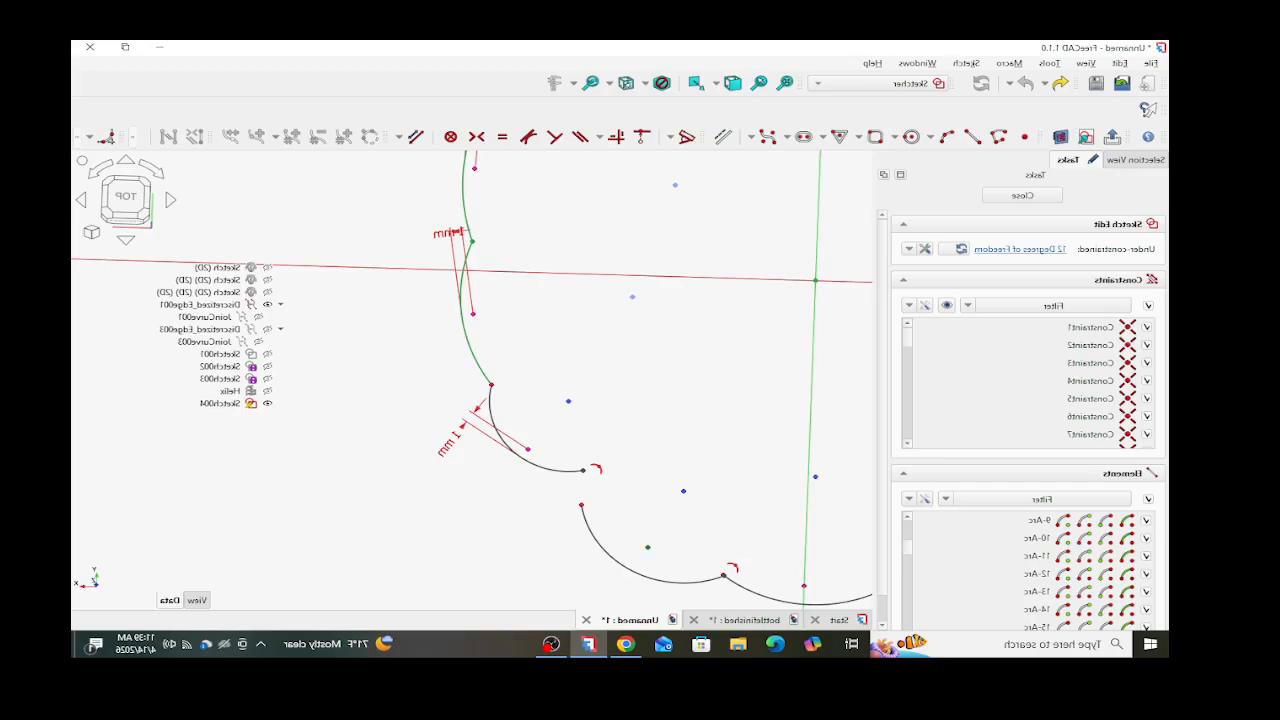
click(648, 547)
click(623, 565)
click(534, 567)
text(1)
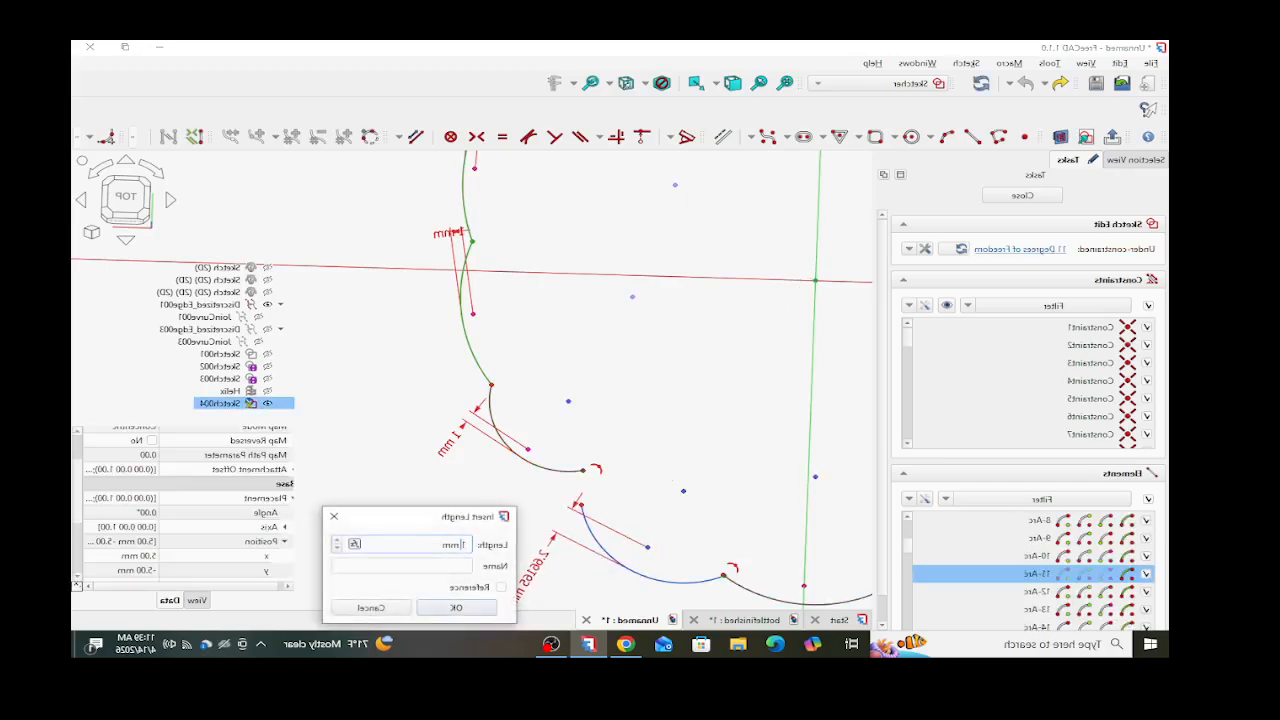
key(Return)
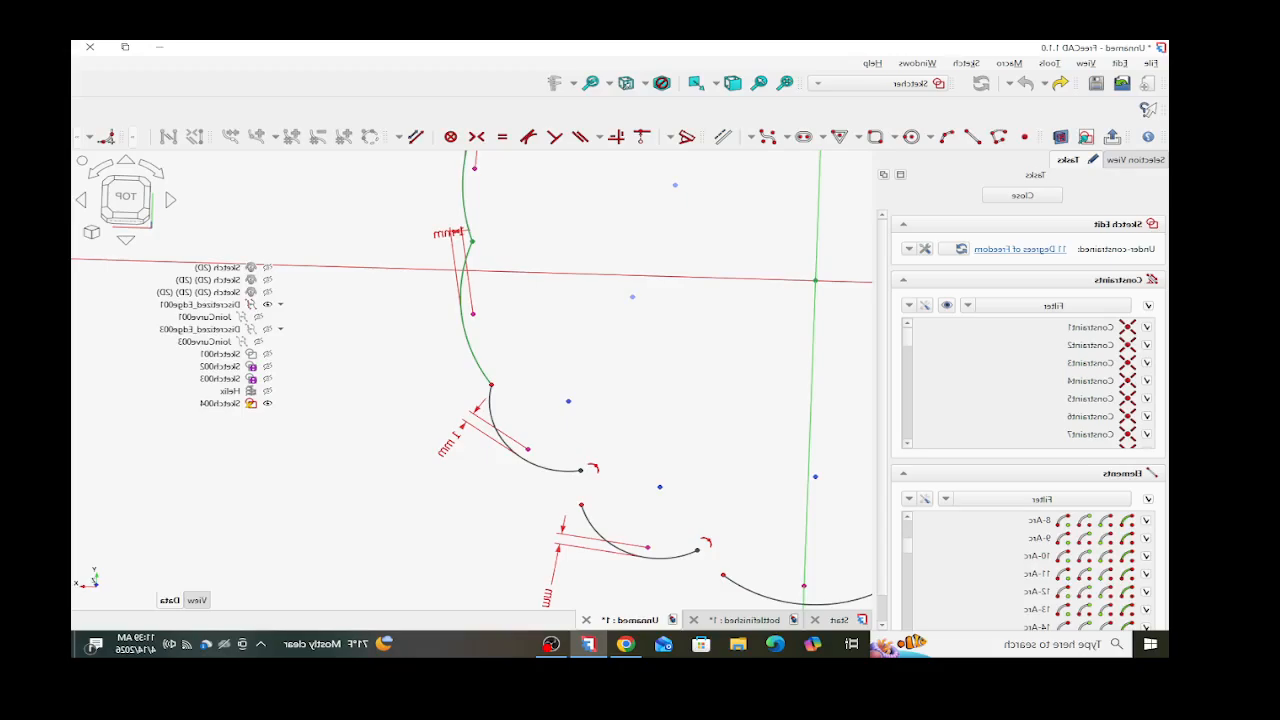
drag(605, 461, 558, 517)
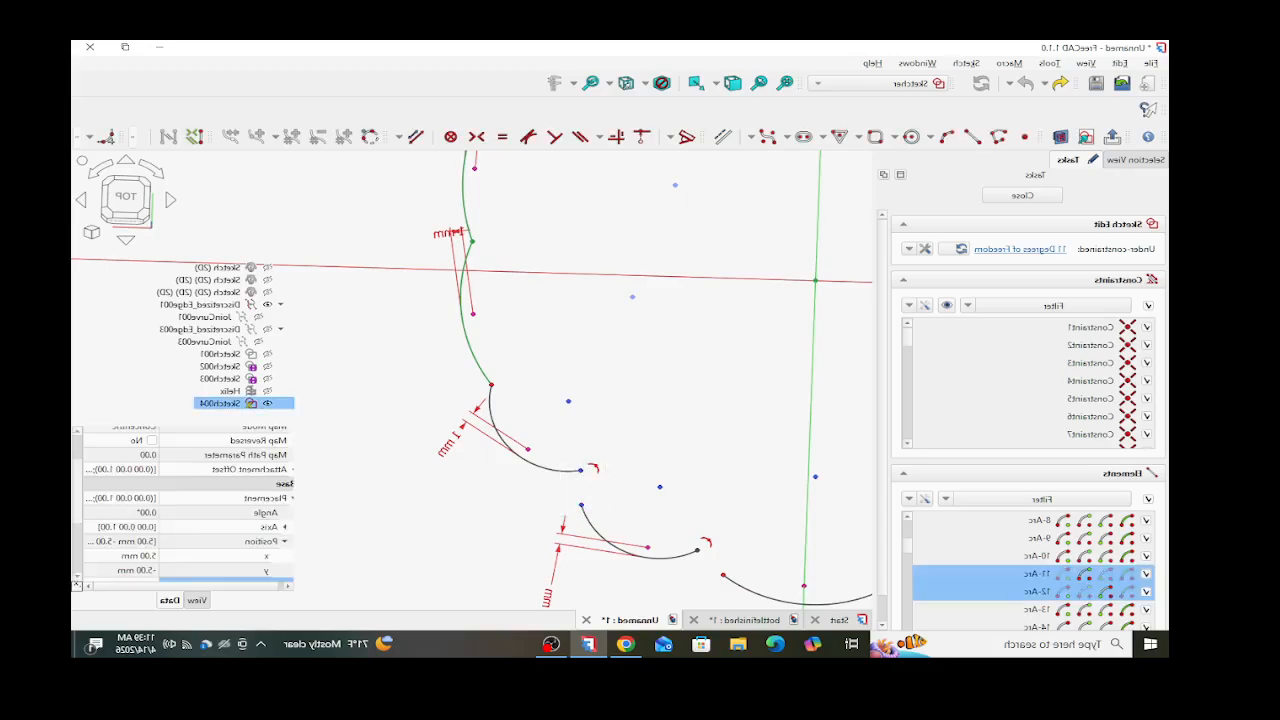
key(c)
- Try to make the separated endpoints of the eleventh and tenth arcs coincident, and undo that constraint
drag(760, 508, 667, 589)
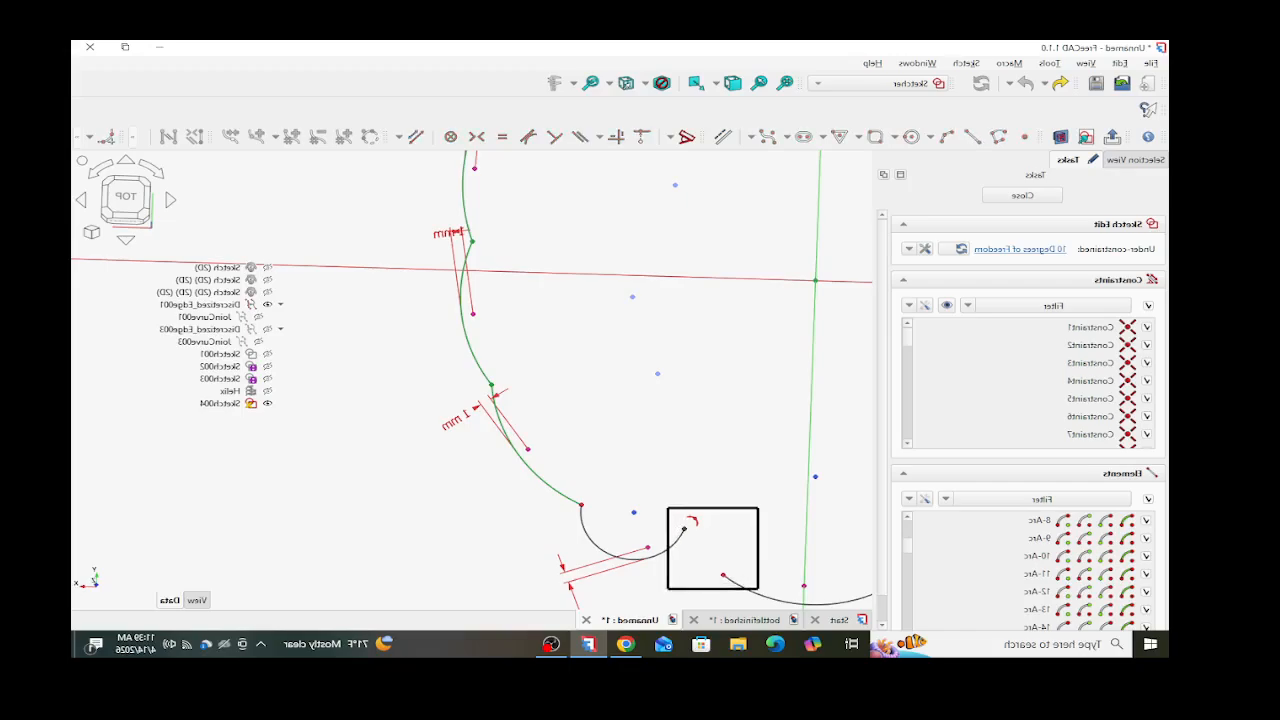
key(c)
scroll(655, 488, down, 5)
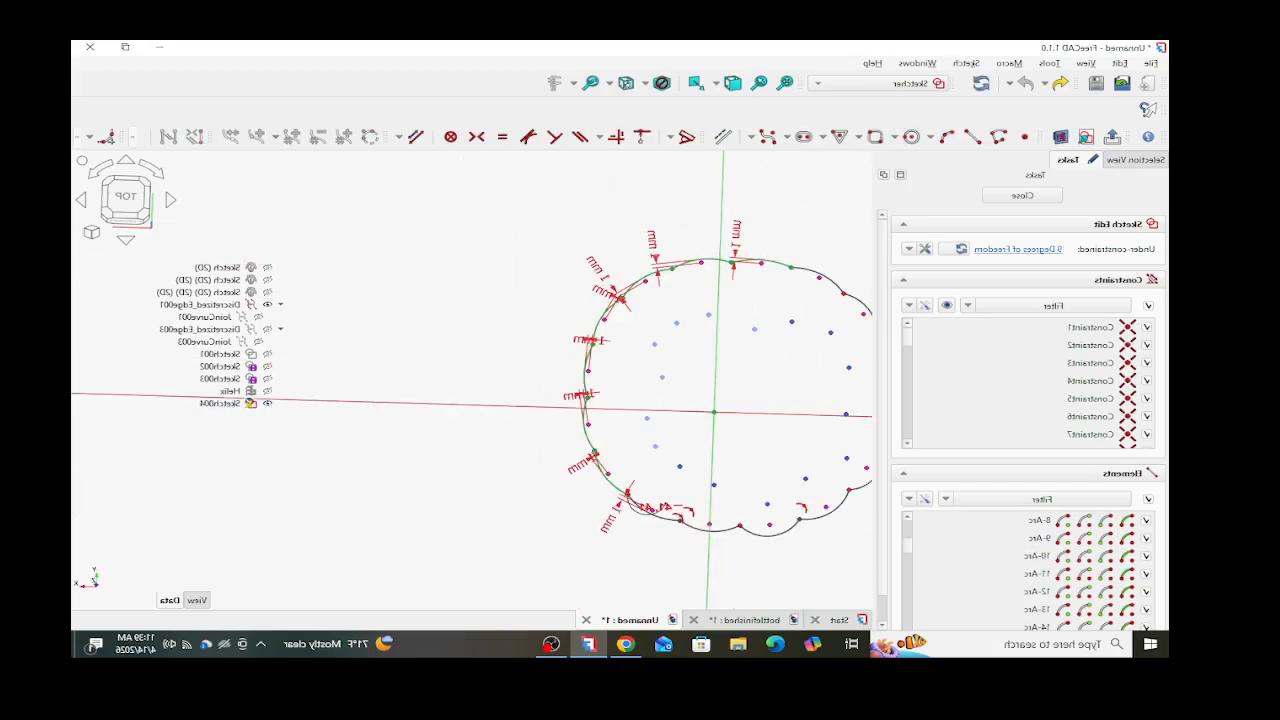
scroll(713, 542, up, 7)
scroll(725, 525, up, 2)
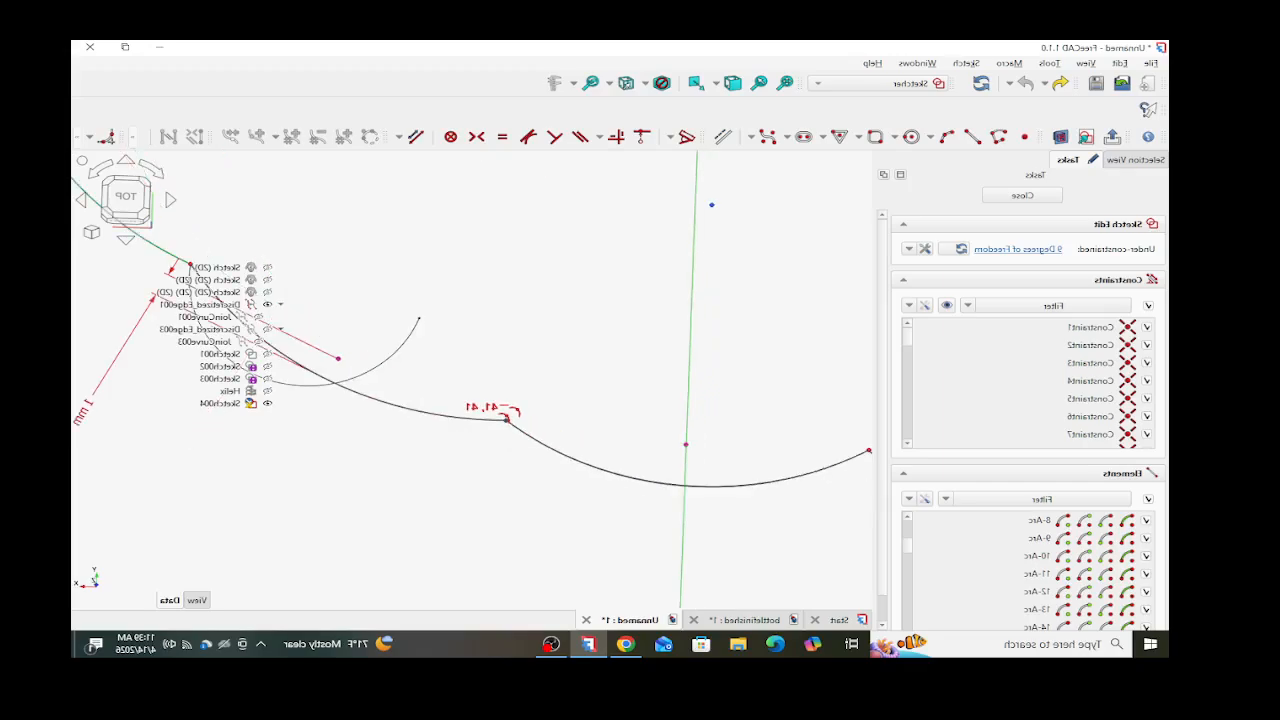
key(ctrl+z)
scroll(440, 430, down, 2)
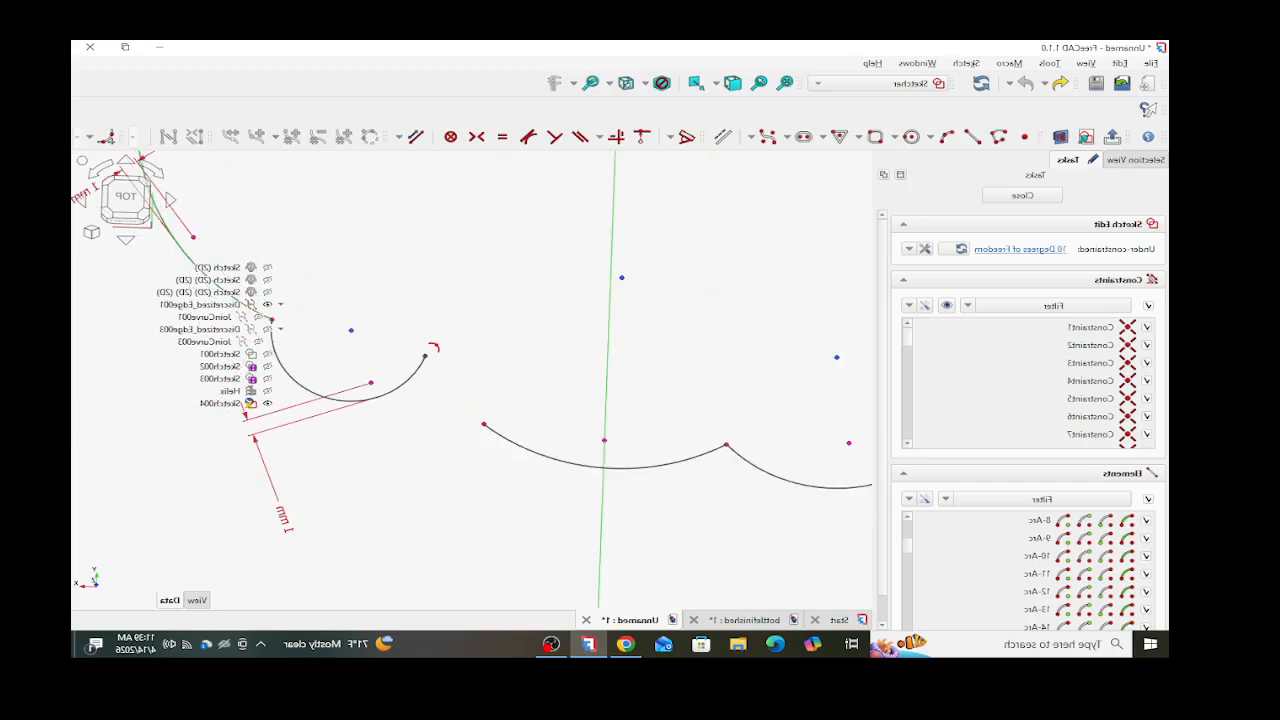
- Join the open ends of 10-Arc and 11-Arc with a coincident constraint and dimension 10-Arc 1 mm from its reference point
mouse_move(518, 308)
mouse_down()
mouse_move(437, 394)
mouse_move(416, 442)
mouse_up()
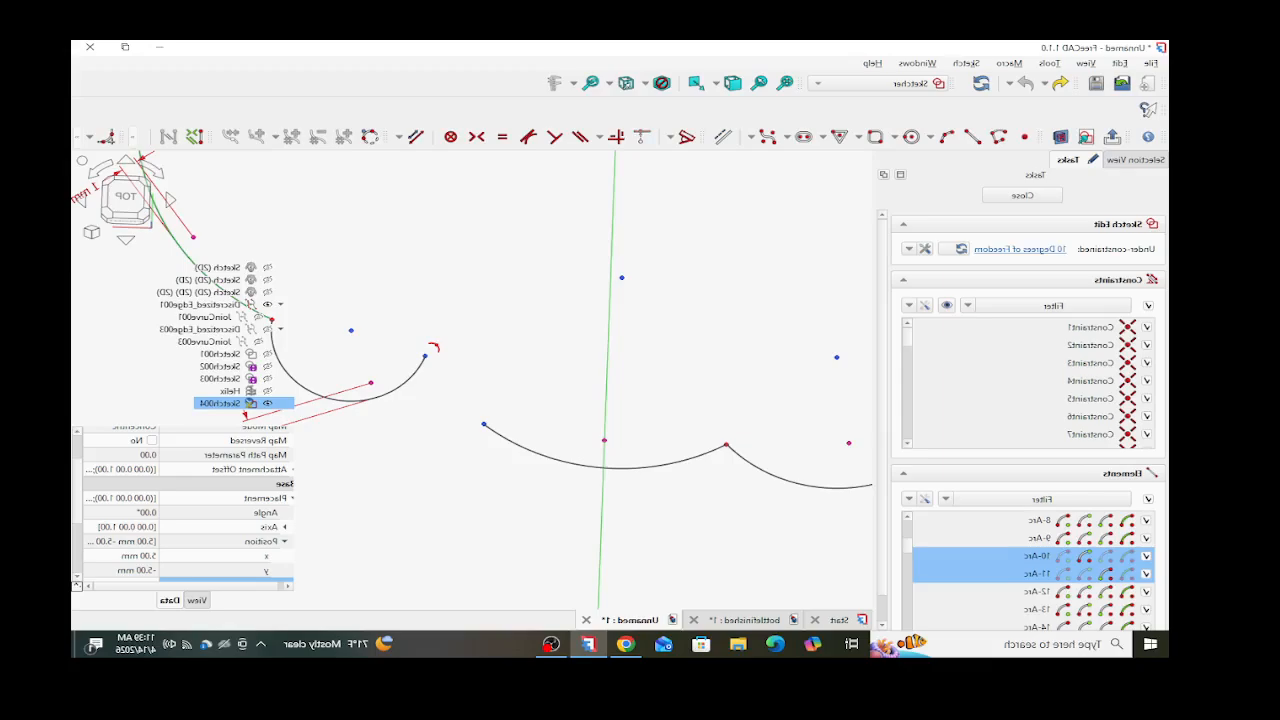
click(642, 137)
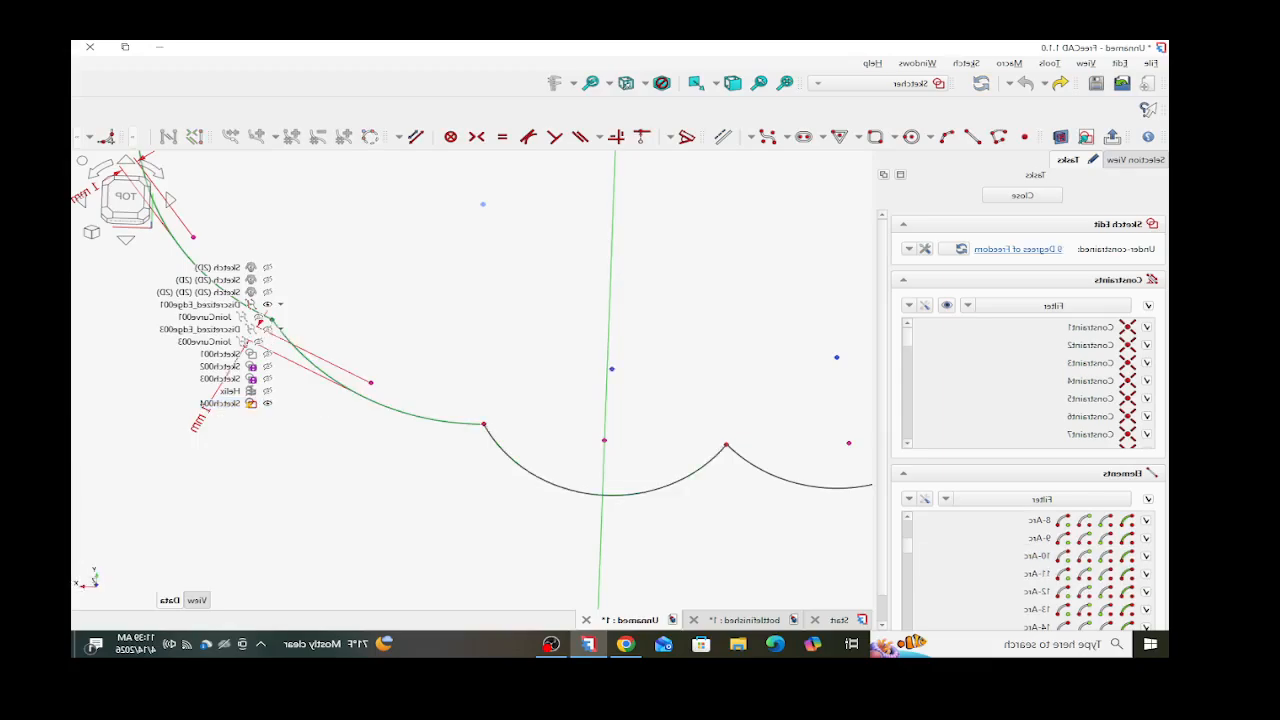
click(622, 495)
click(604, 440)
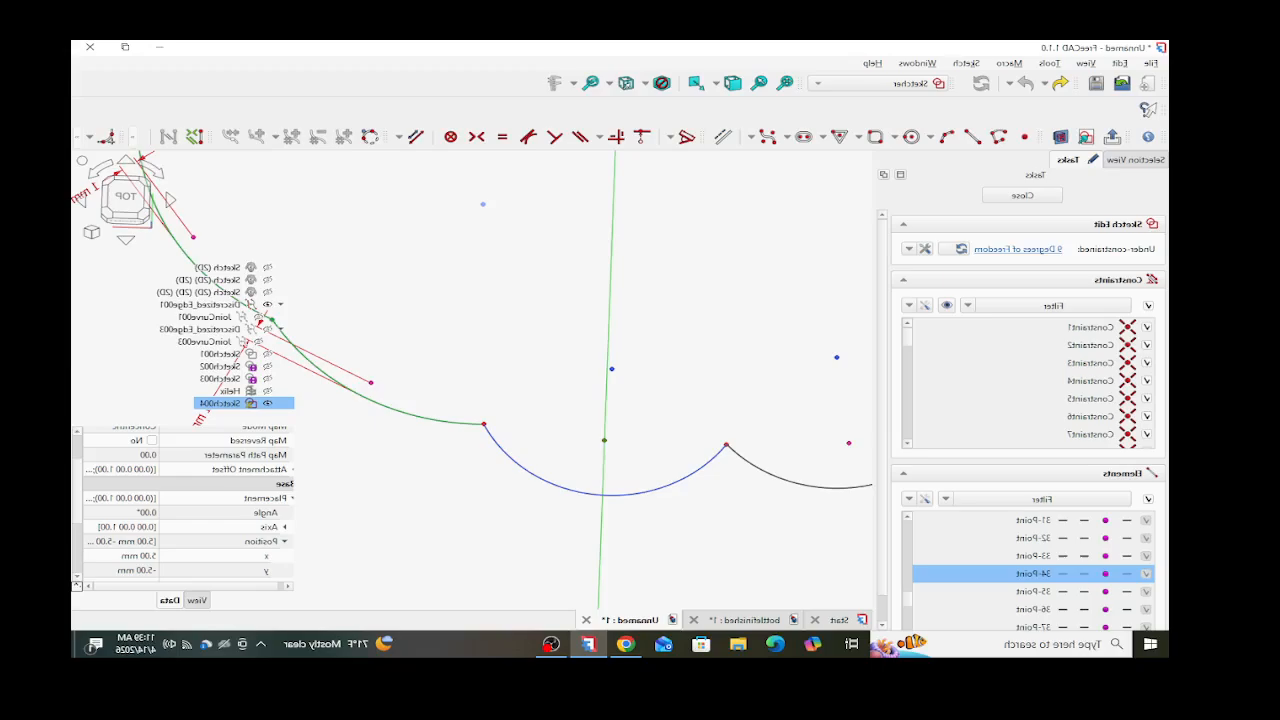
key(d)
click(434, 517)
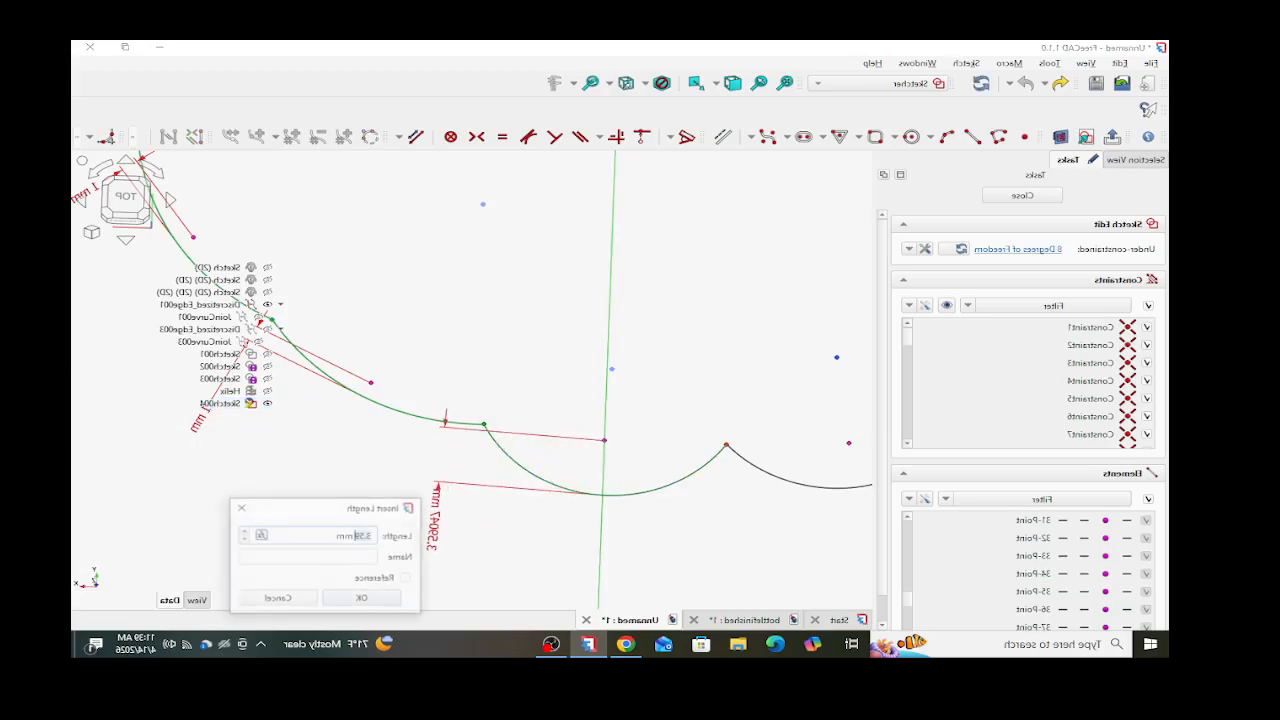
text(1)
key(Return)
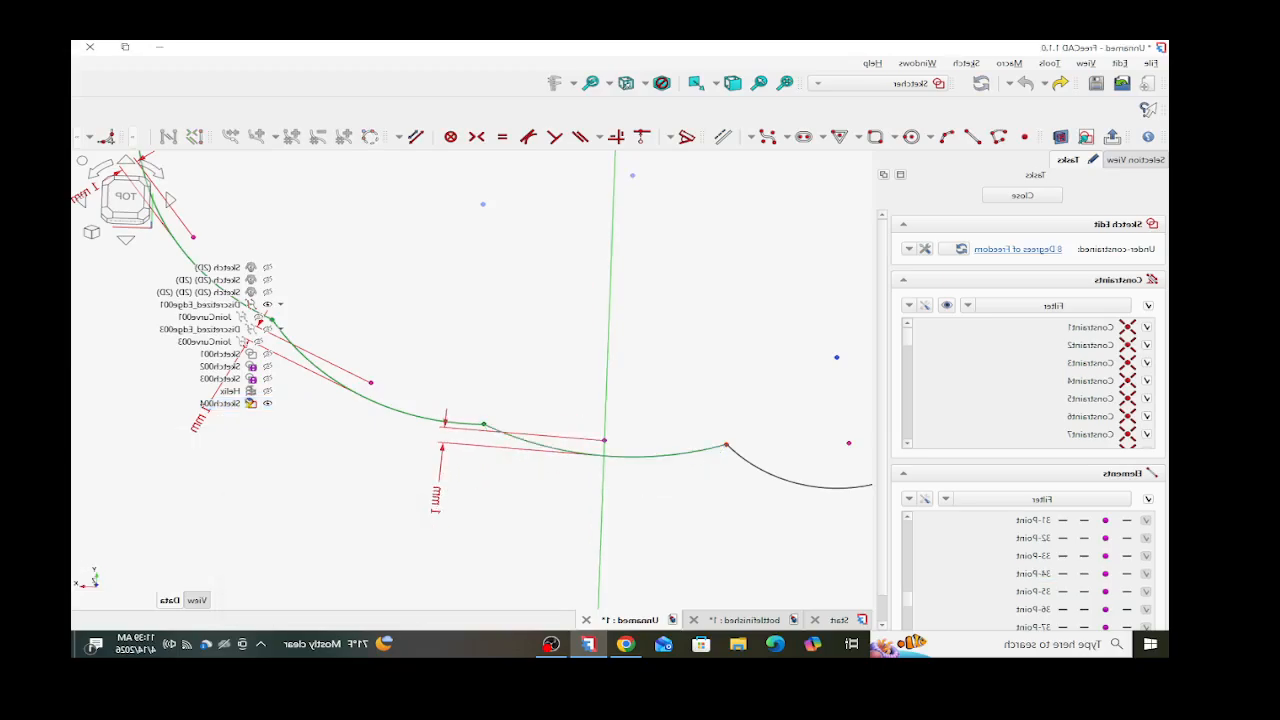
- Dimension 9-Arc, the arc next to the vertical axis, 1 mm from its reference point
scroll(420, 537, down, 3)
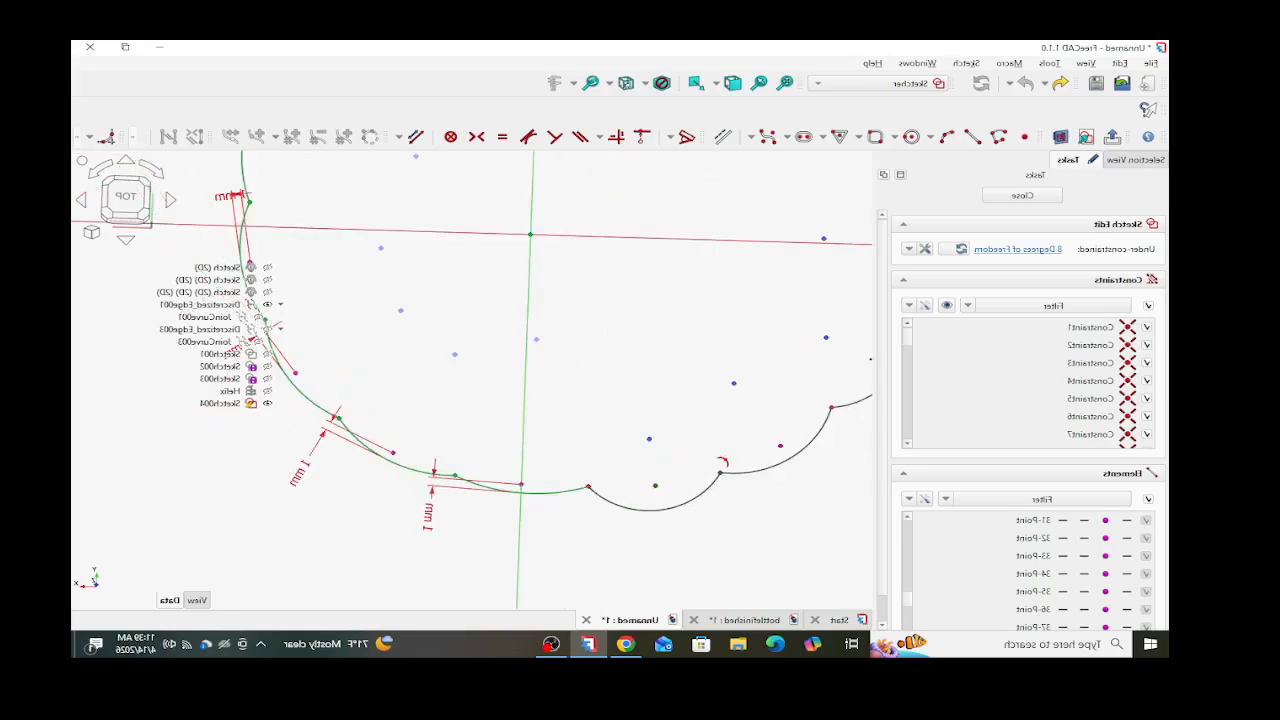
click(655, 486)
click(652, 511)
click(573, 545)
text(1)
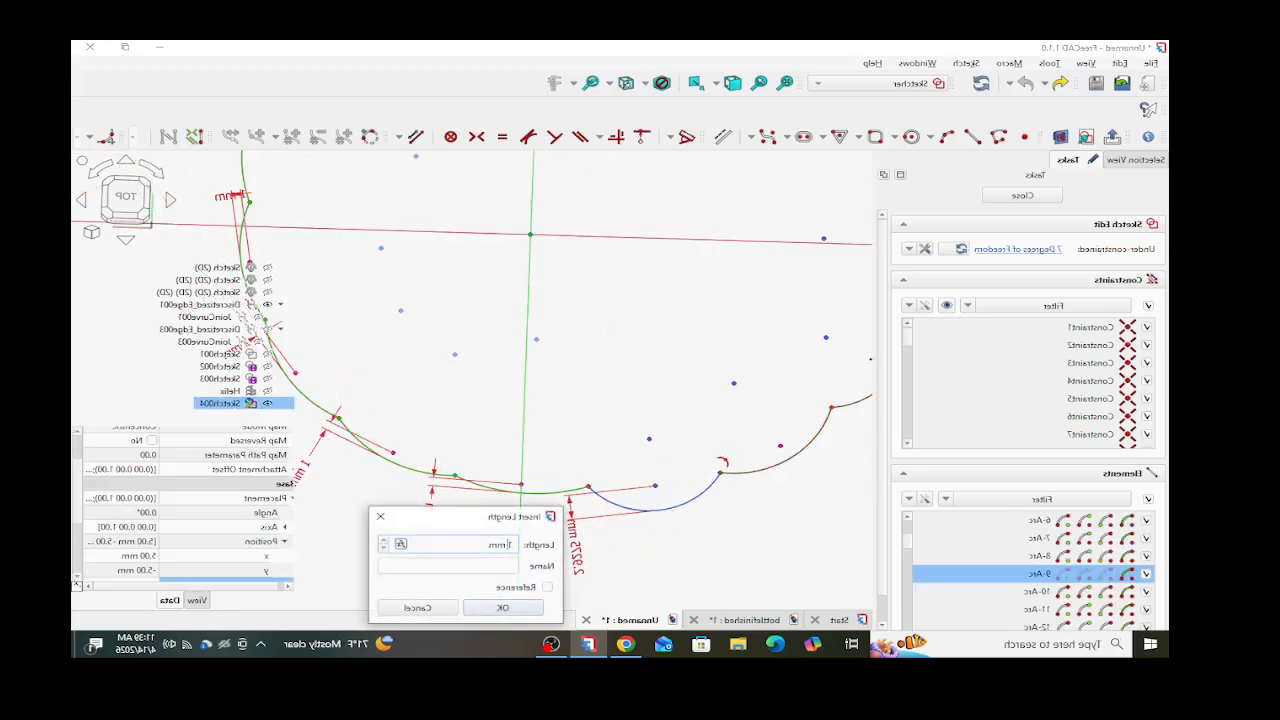
key(Return)
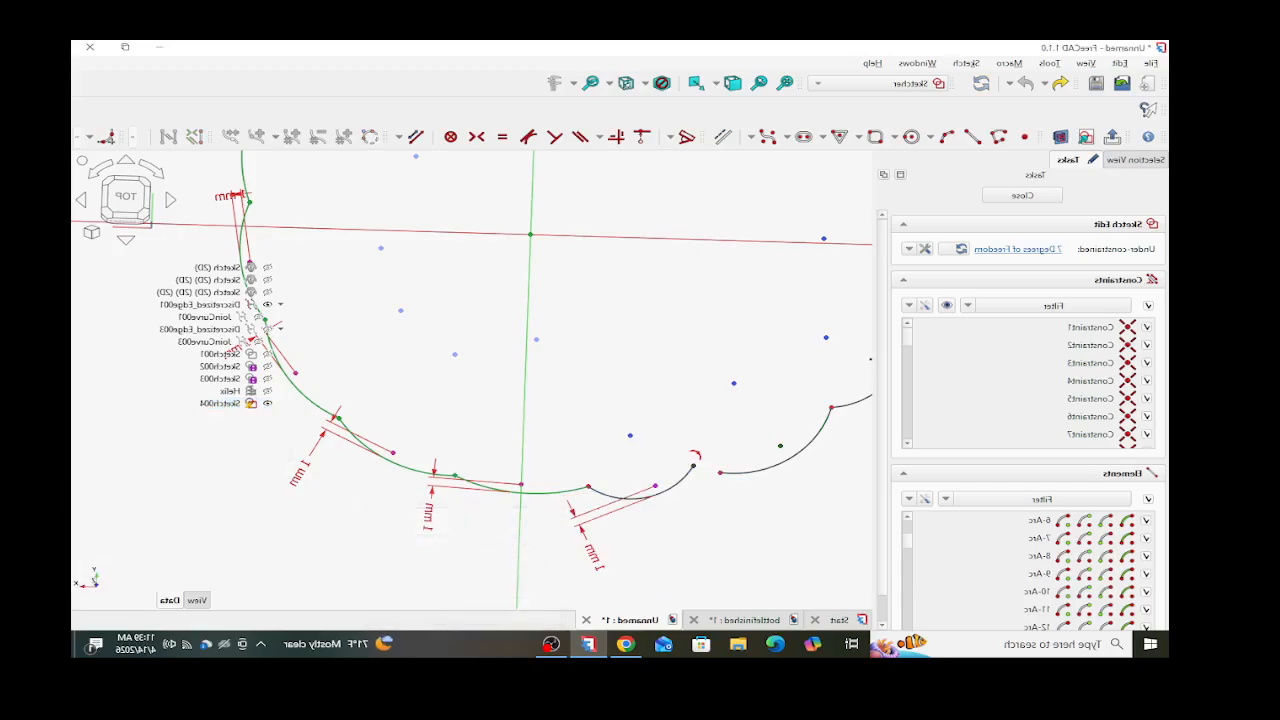
- Add a 1 mm distance dimension between 8-Arc and its reference point
click(780, 446)
click(780, 461)
click(742, 508)
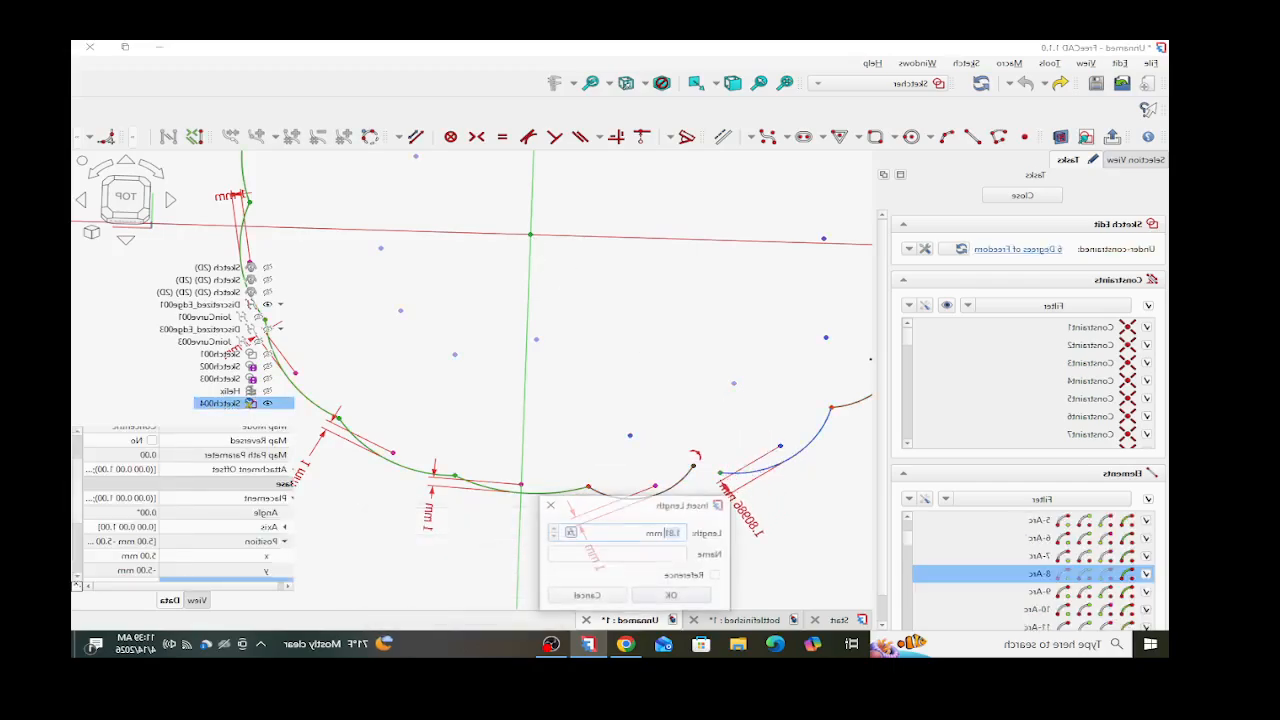
text(1)
key(Return)
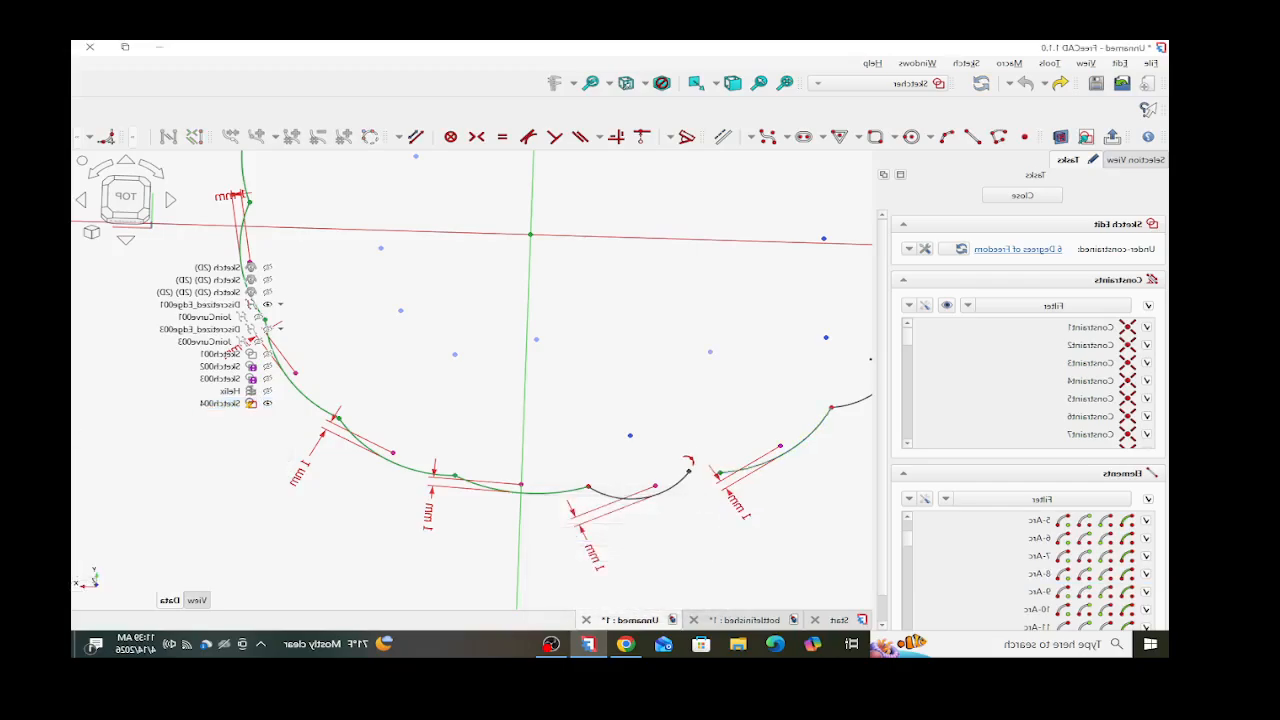
- Try to make the open ends of 8-Arc and 9-Arc coincident, and delete the 1 mm dimension on 8-Arc
click(726, 452)
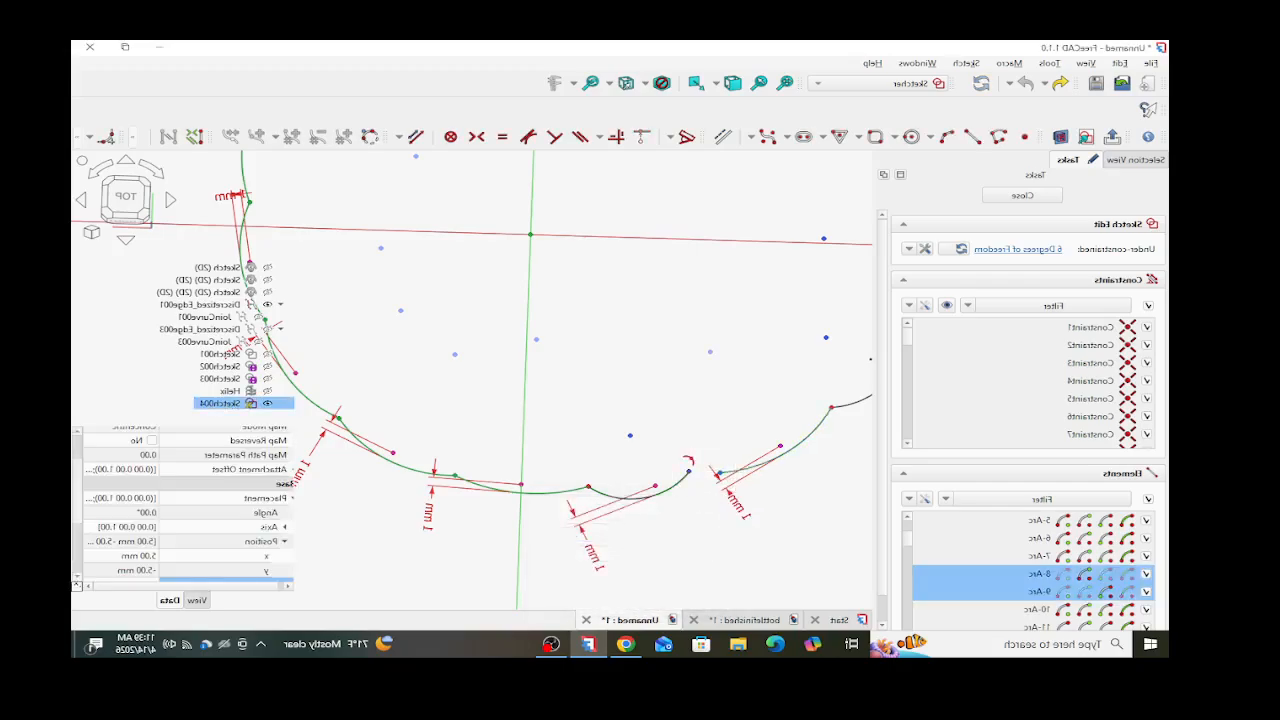
key(c)
scroll(709, 481, up, 3)
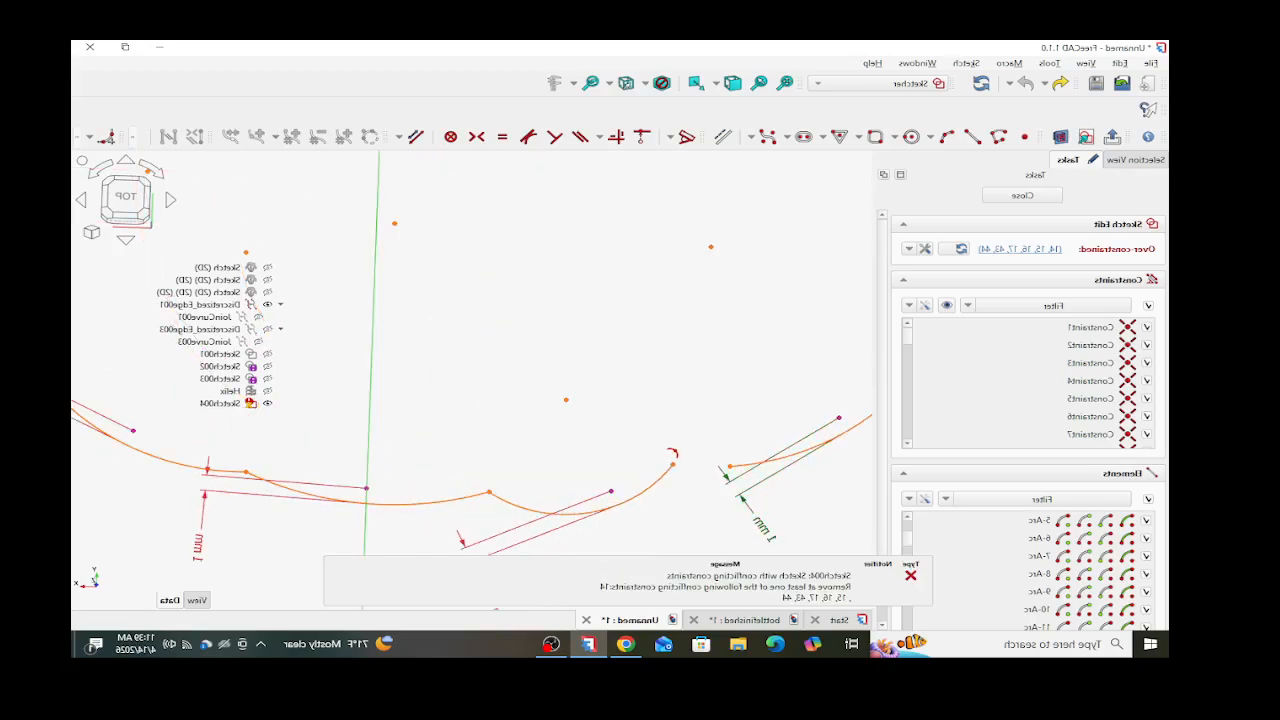
click(730, 466)
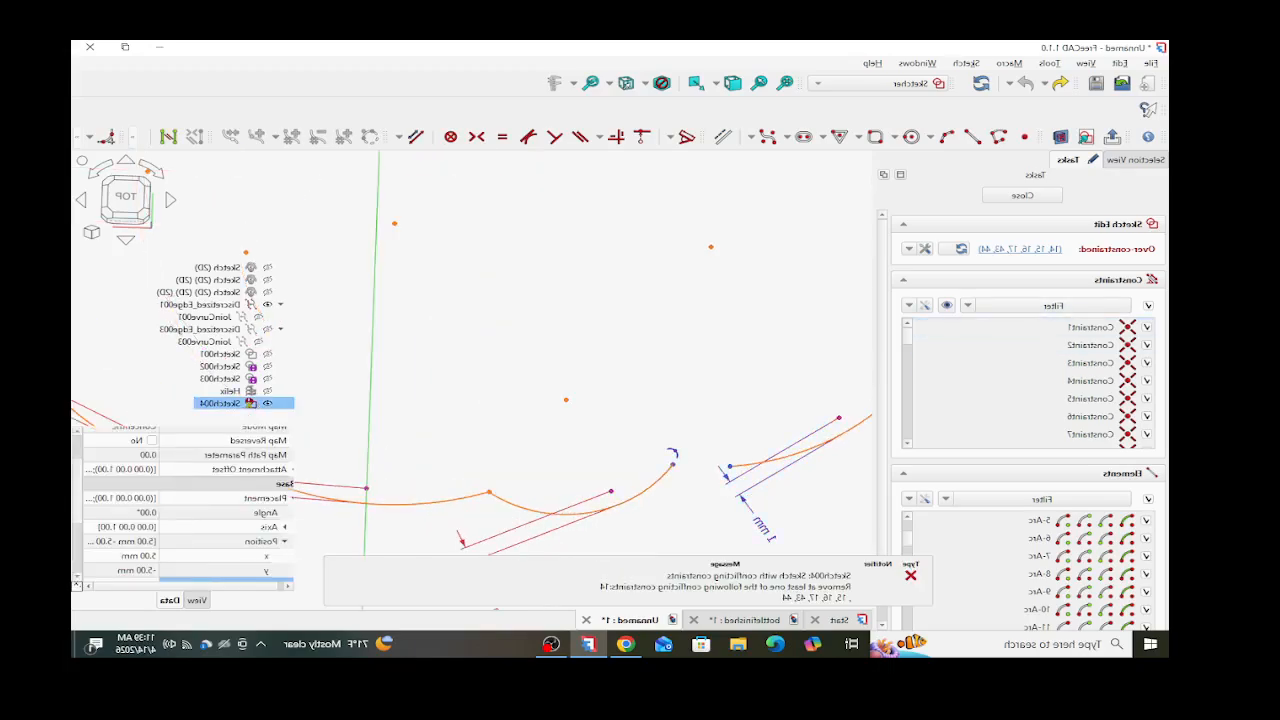
key(Delete)
scroll(714, 437, down, 2)
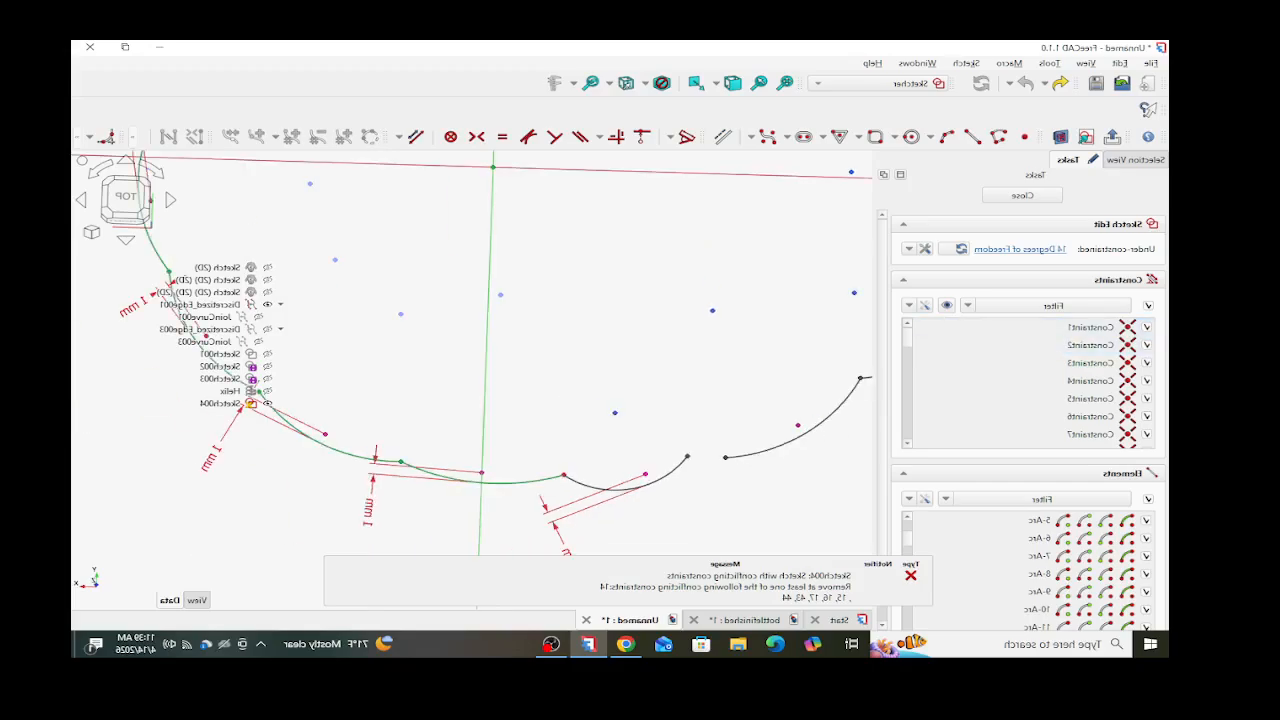
- Join the open ends of 8-Arc and 9-Arc with a coincident constraint and dimension 8-Arc 1 mm from its reference point
drag(742, 432, 670, 480)
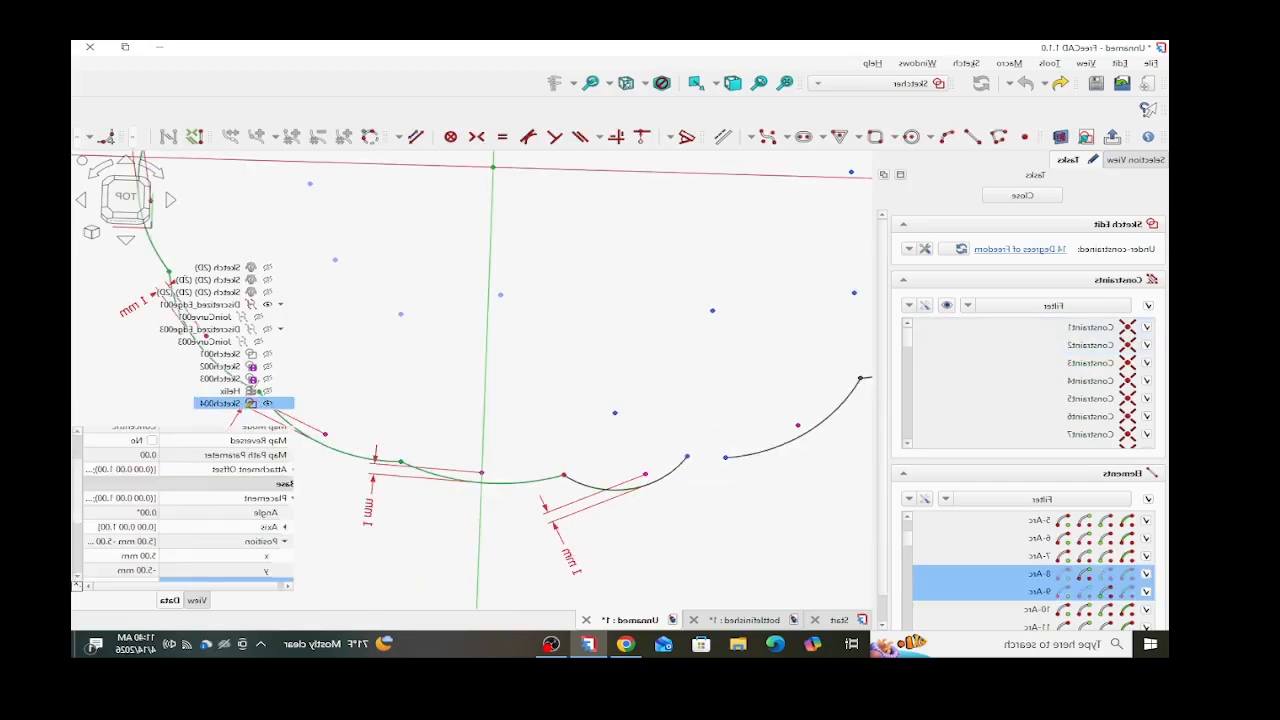
click(642, 137)
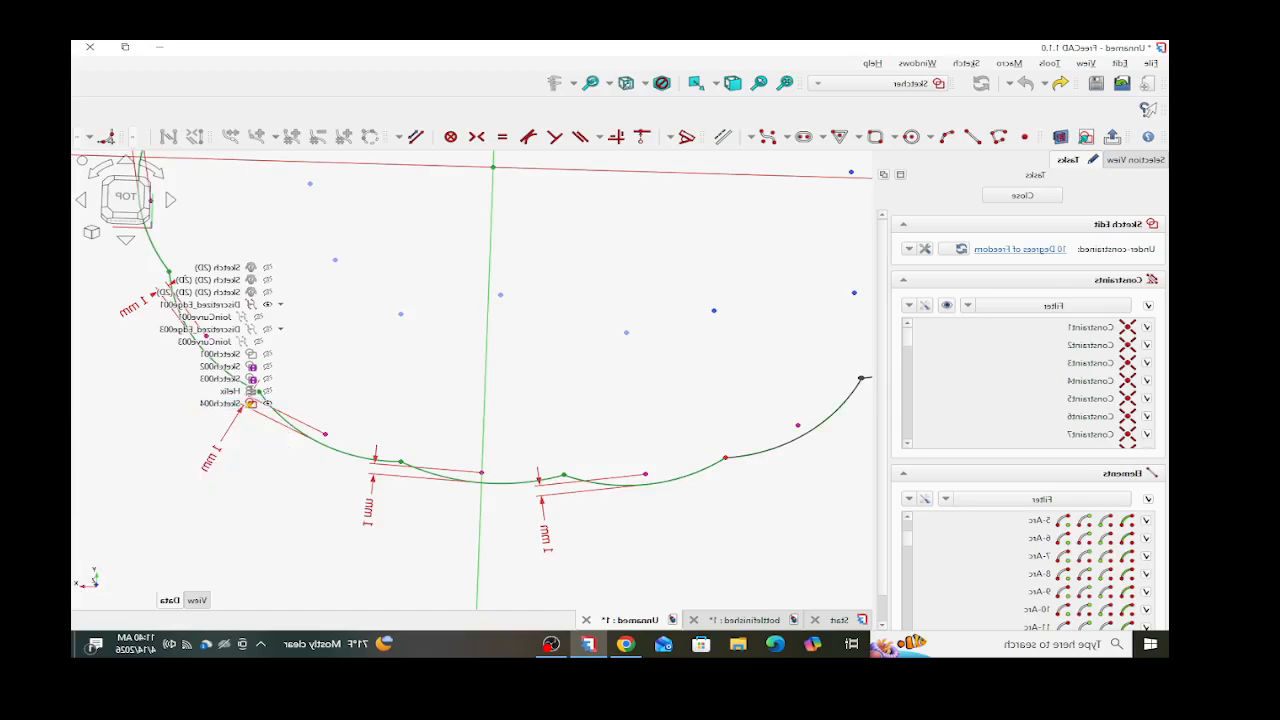
click(790, 440)
click(798, 426)
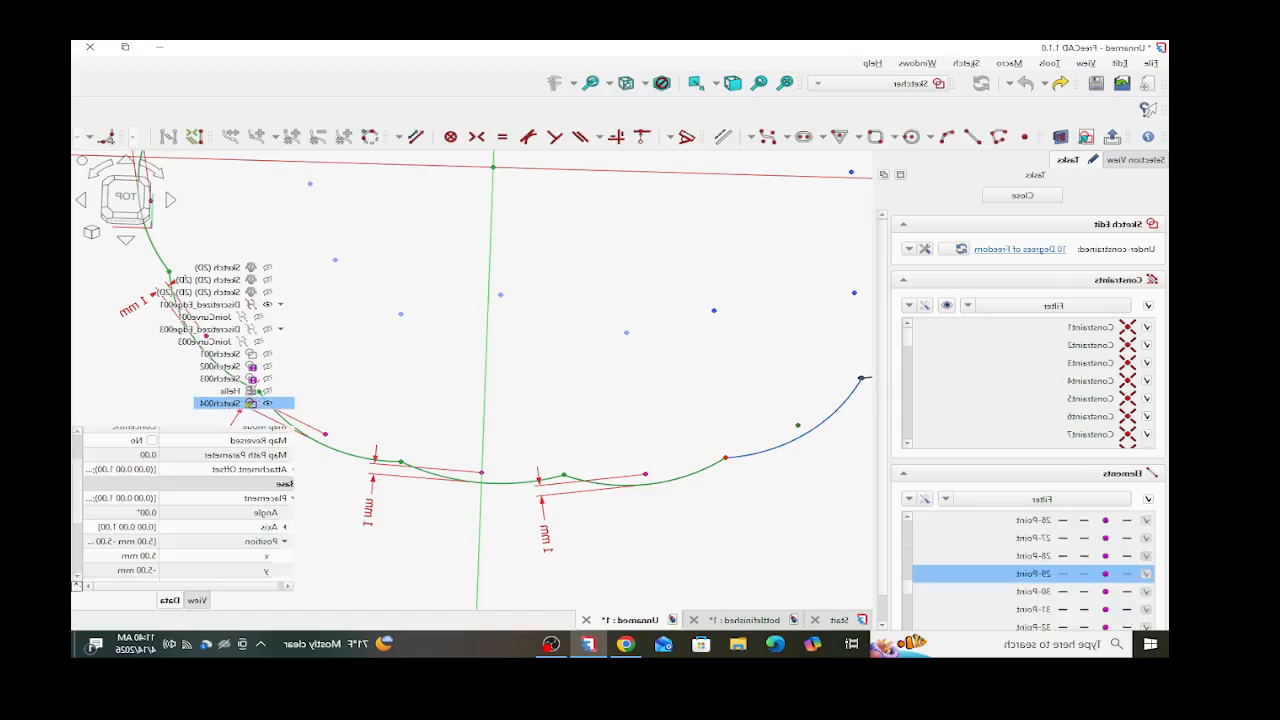
key(d)
click(765, 503)
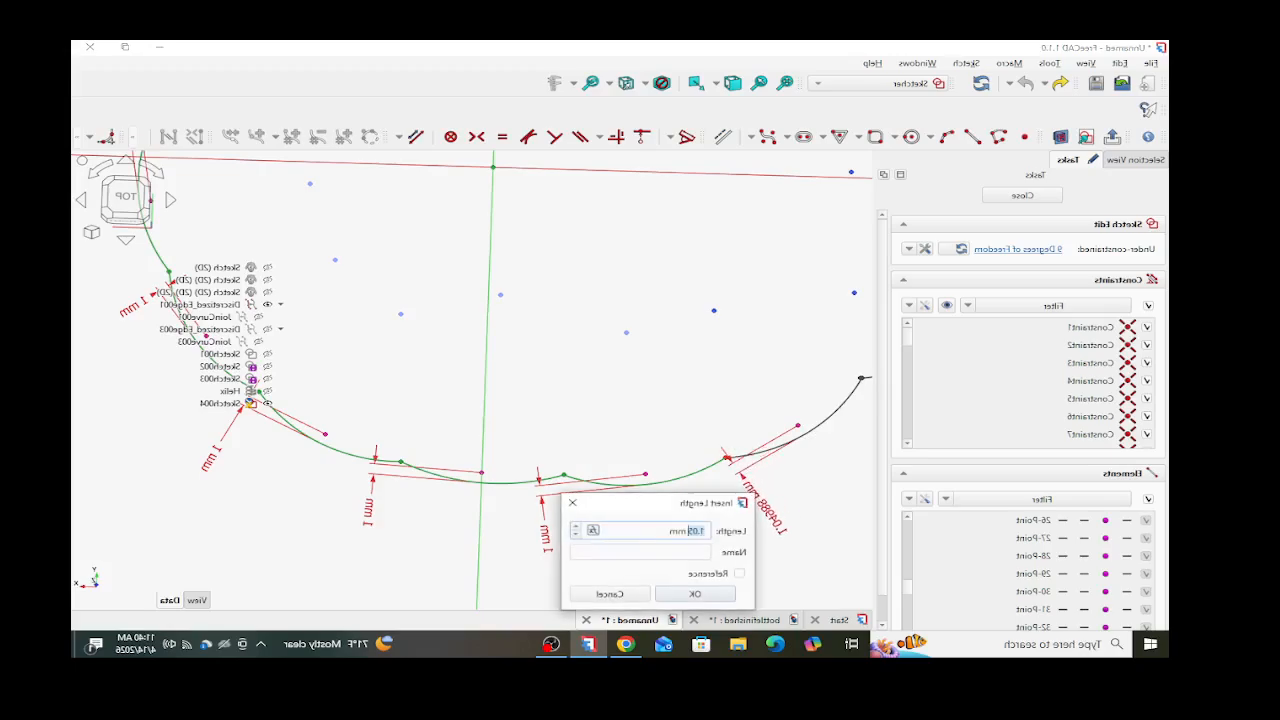
text(1)
key(Return)
- Dimension 7-Arc 1 mm from its reference point
scroll(675, 528, down, 3)
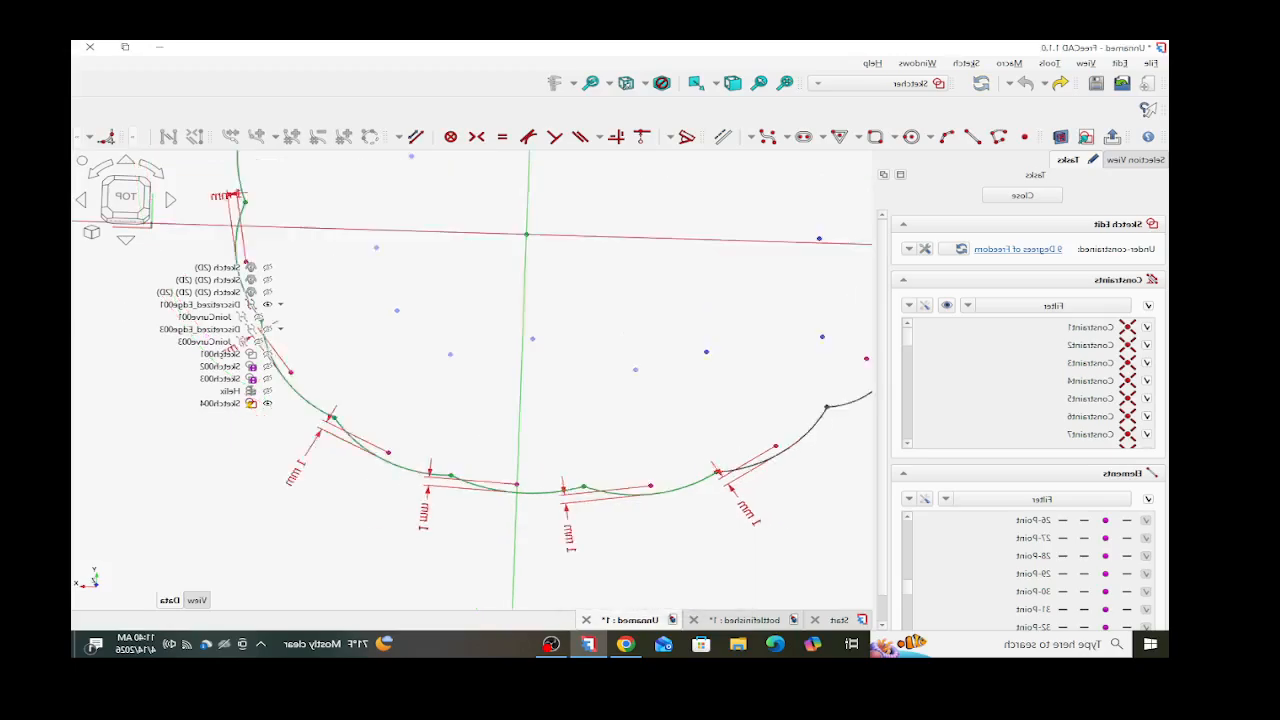
scroll(828, 429, up, 4)
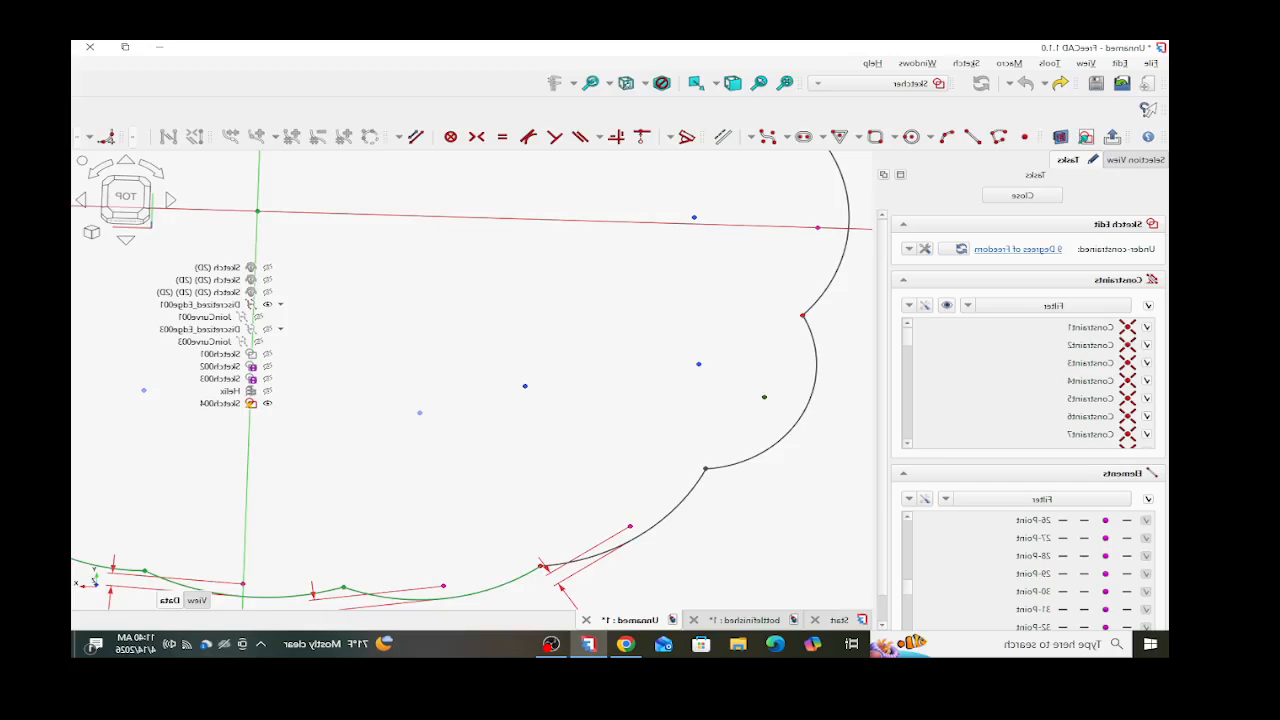
click(764, 397)
click(790, 432)
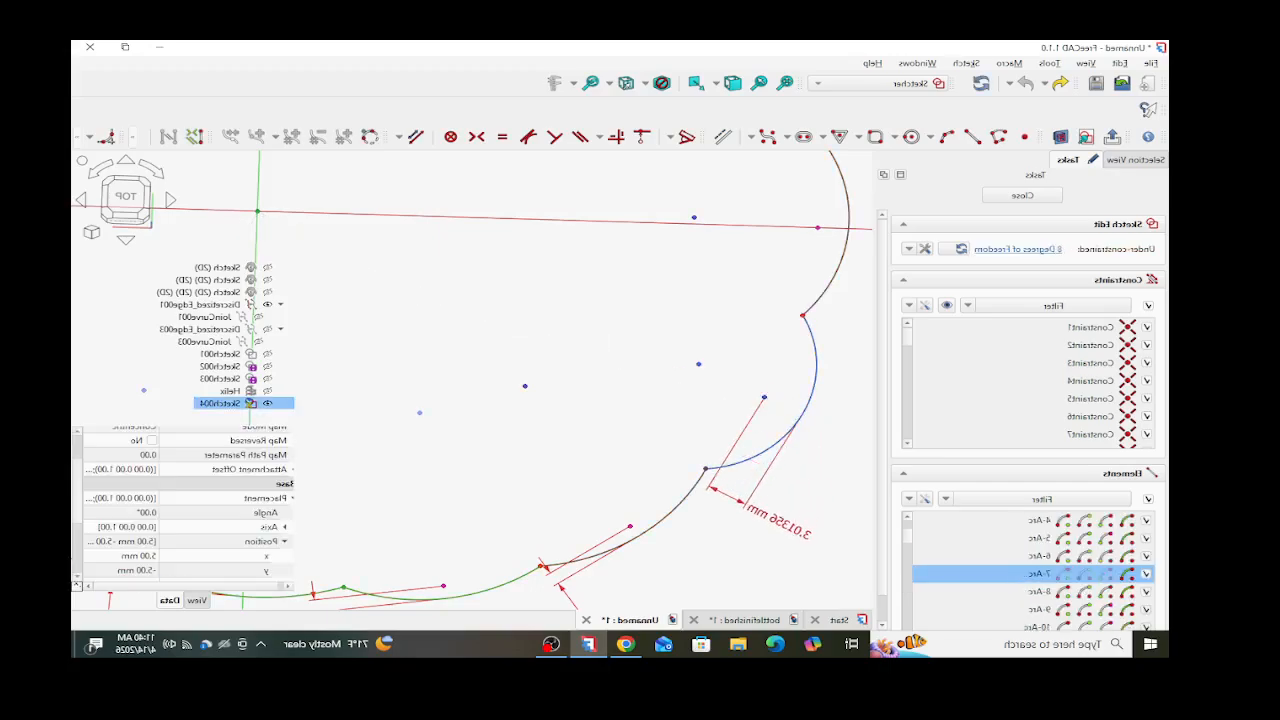
click(779, 521)
text(1)
key(Return)
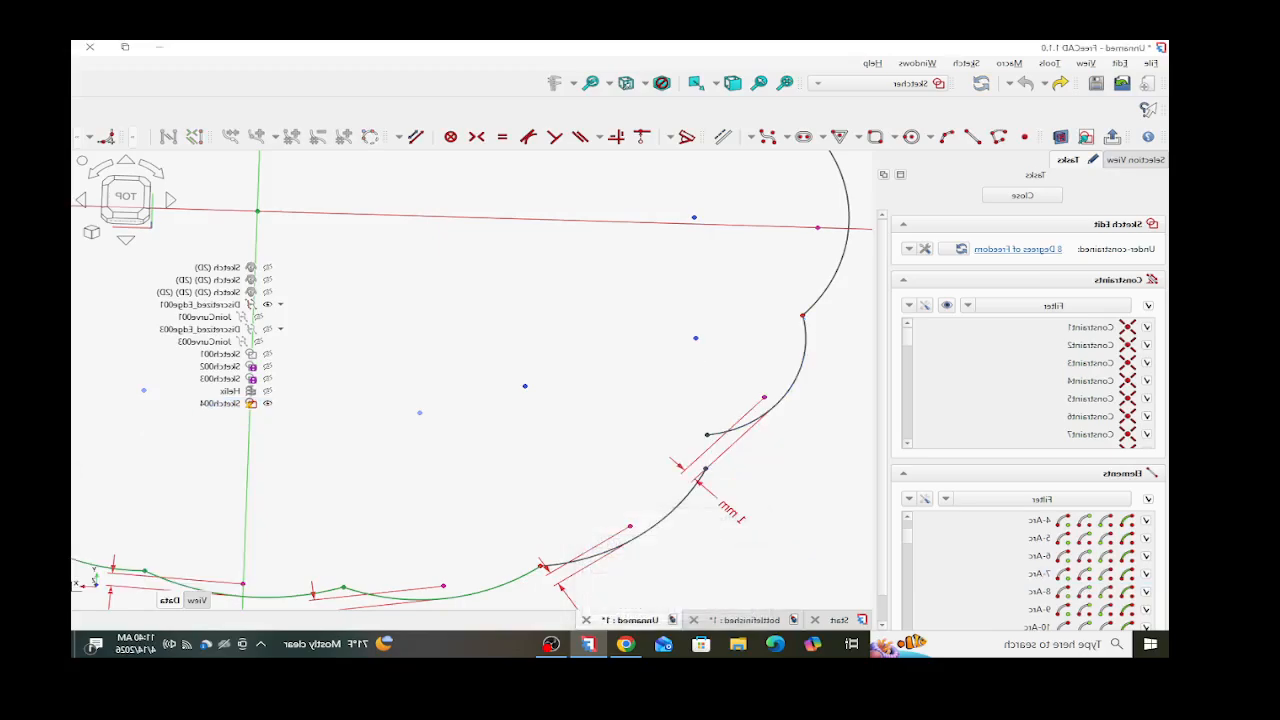
- Dimension 6-Arc, which crosses the horizontal axis, 1 mm from its reference point
scroll(798, 379, down, 2)
scroll(846, 245, up, 4)
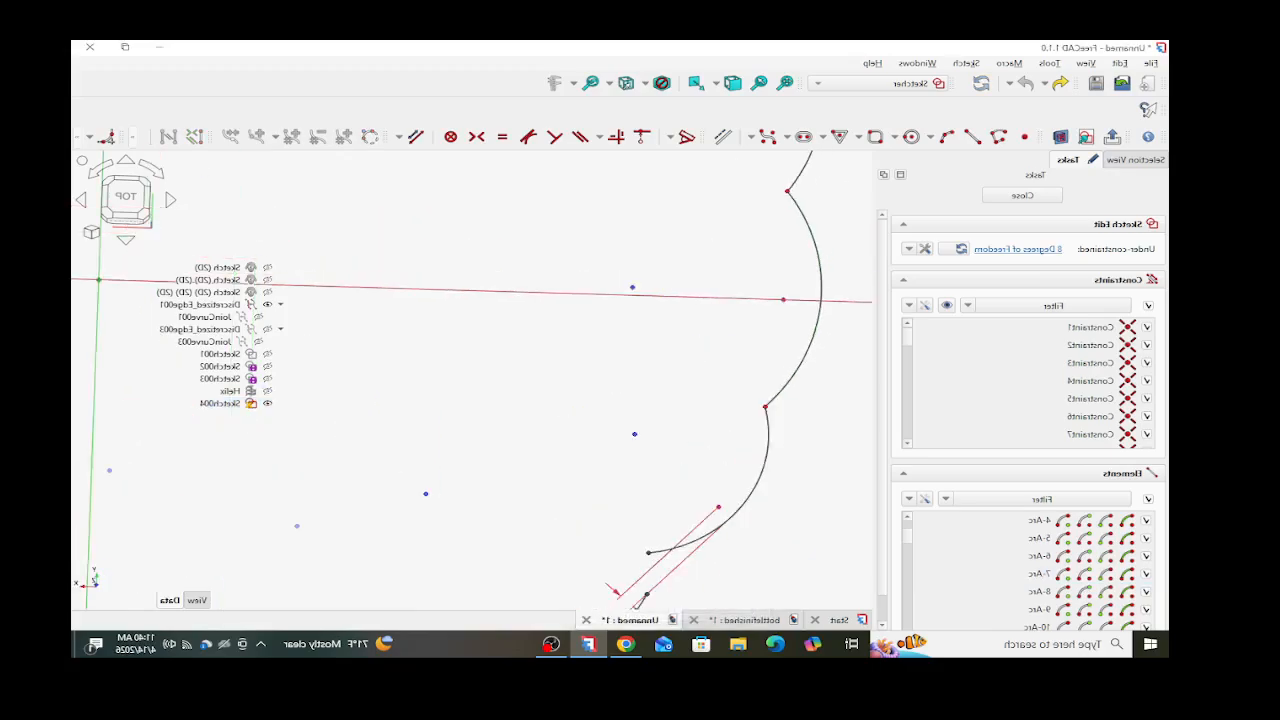
click(769, 312)
click(814, 301)
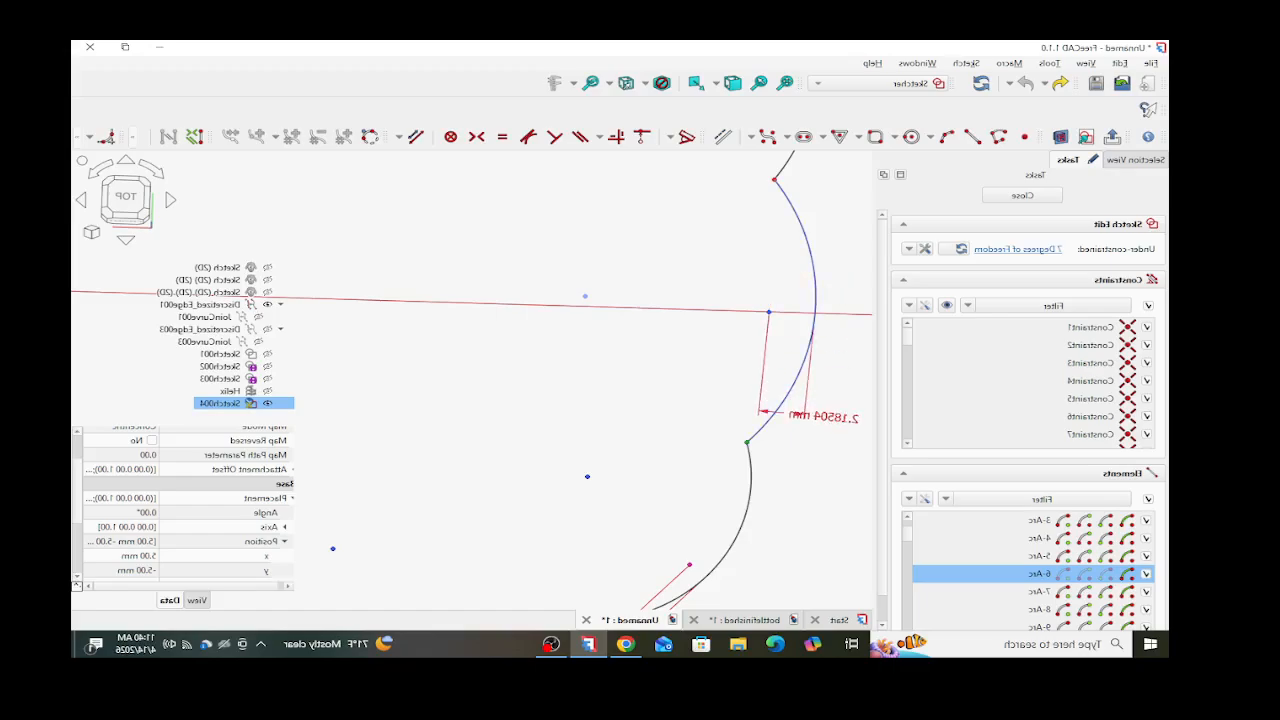
click(821, 434)
text(1)
key(Return)
- Dimension 5-Arc, just above the horizontal axis, 1 mm from its reference point
scroll(764, 506, down, 2)
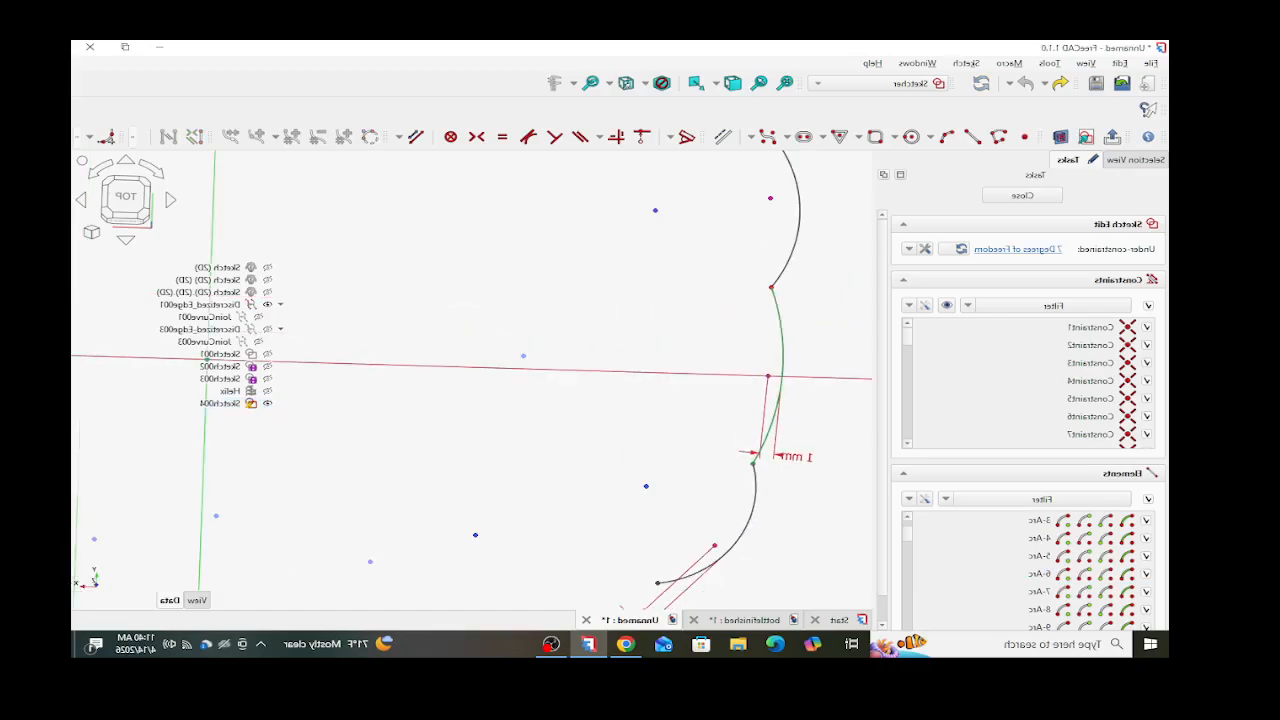
click(770, 198)
click(799, 192)
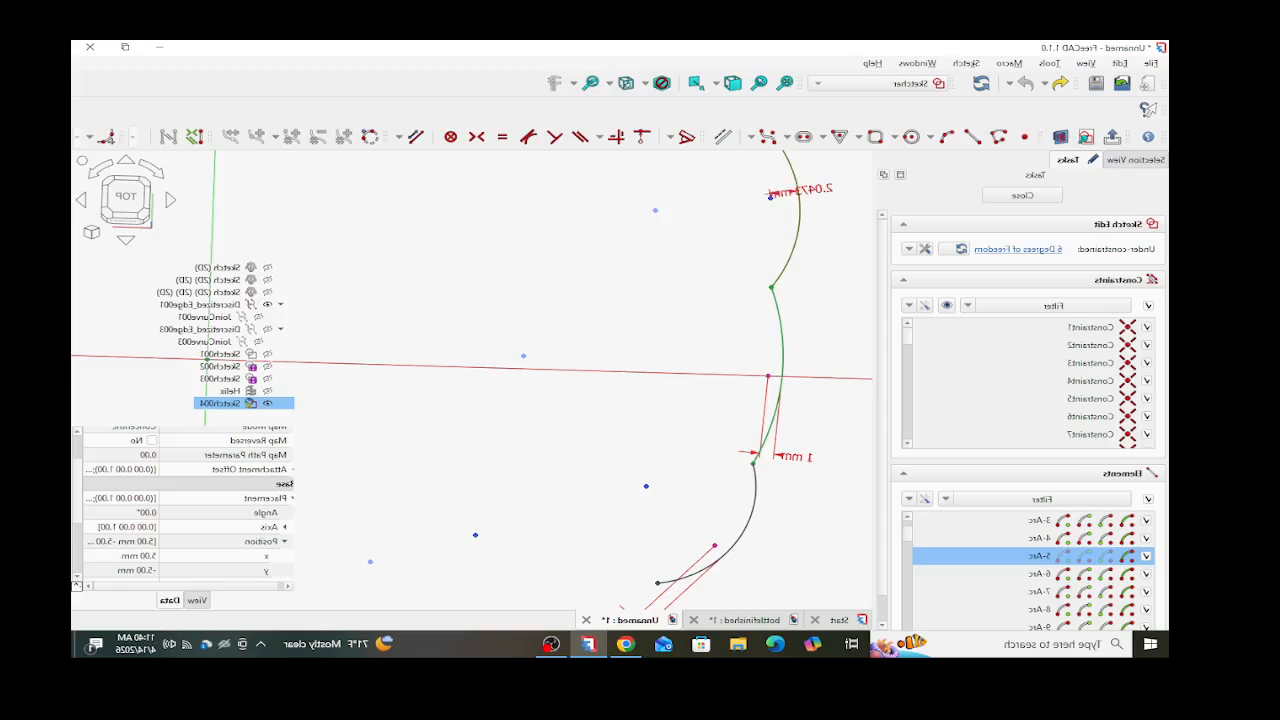
click(828, 275)
text(1)
key(Return)
- Dimension 4-Arc 1 mm from its reference point
scroll(765, 412, down, 4)
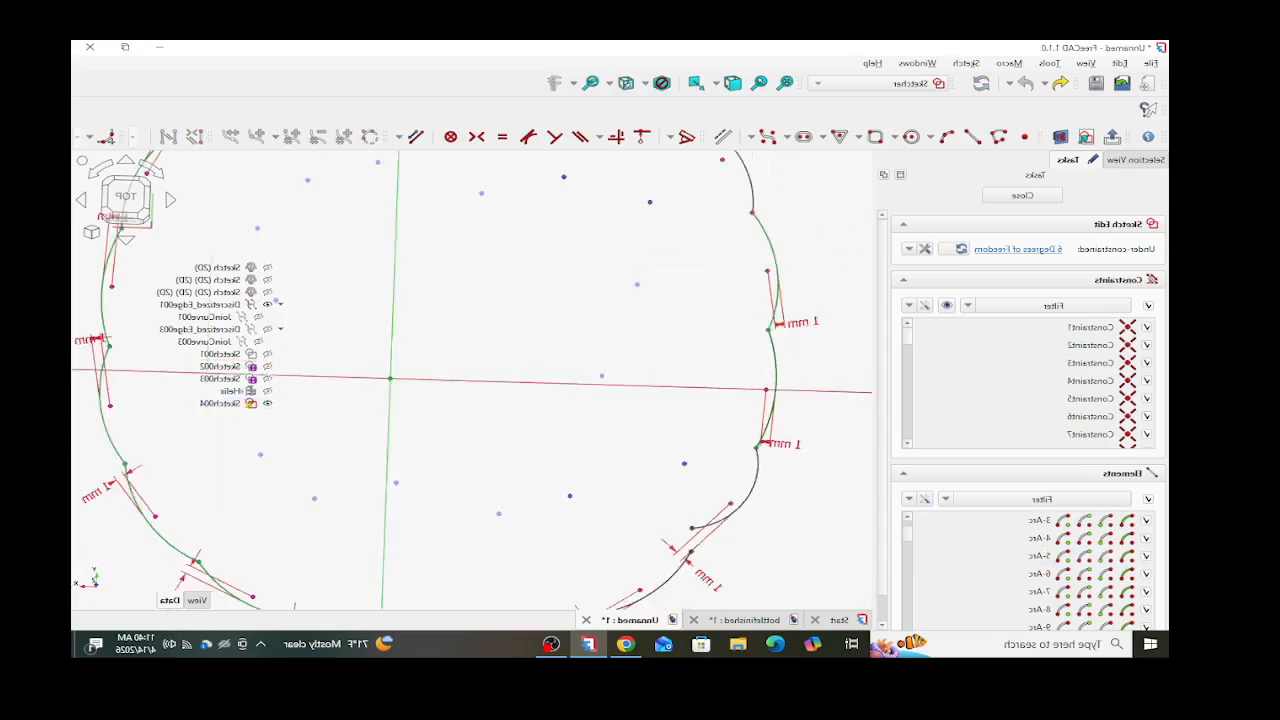
scroll(746, 178, up, 5)
click(739, 332)
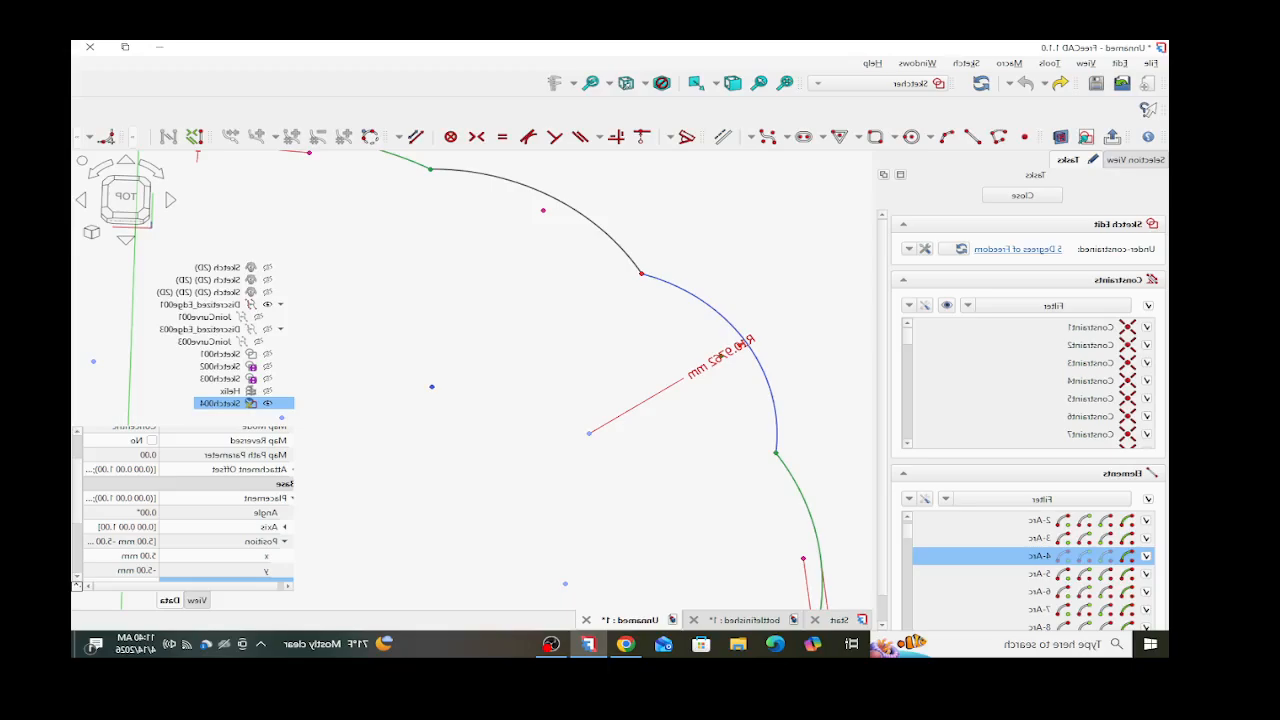
click(721, 356)
click(797, 361)
text(1)
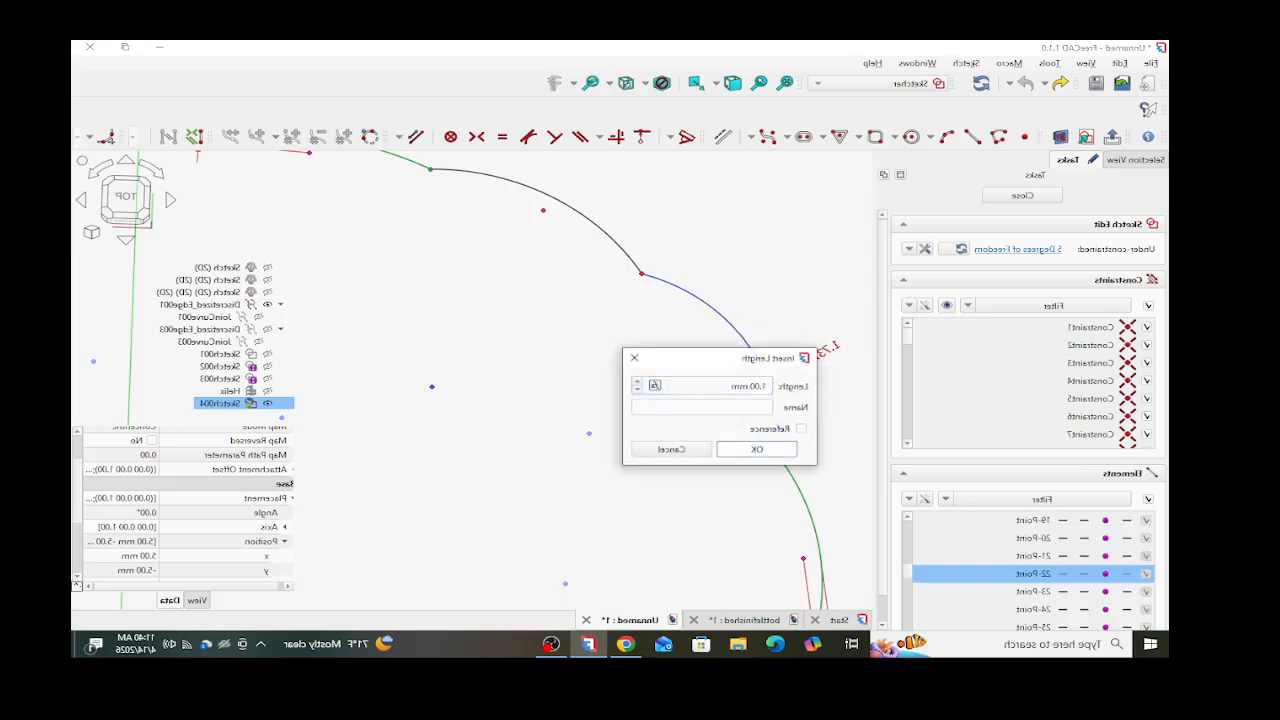
click(756, 449)
- Dimension 3-Arc 1 mm from its reference point
click(554, 197)
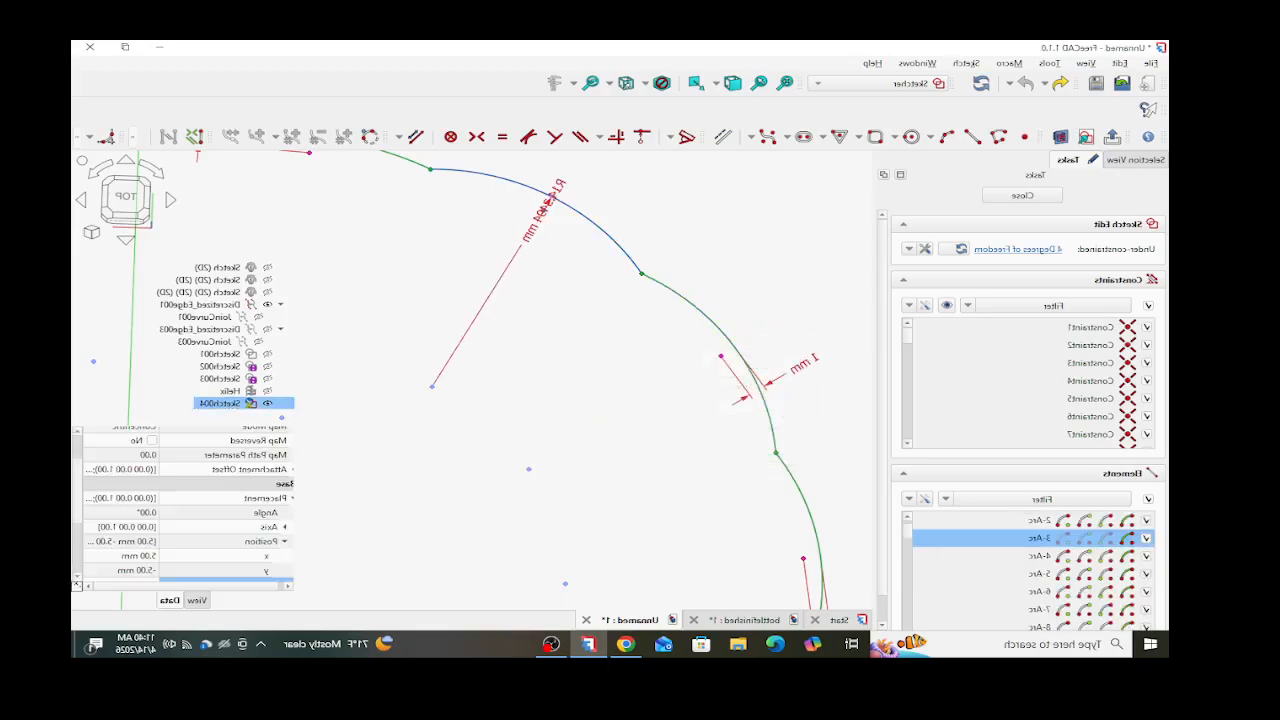
click(543, 210)
click(700, 220)
text(1)
click(653, 301)
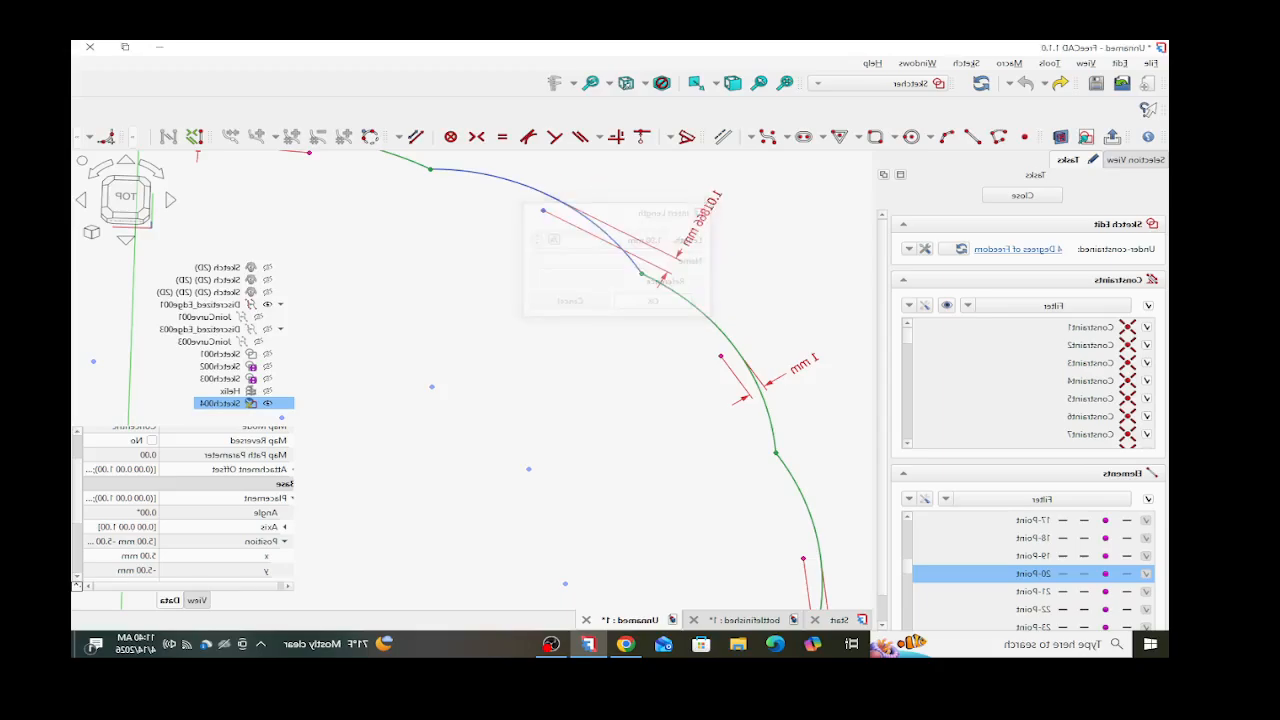
- Close the outline by joining the remaining open ends of 7-Arc and 8-Arc with a coincident constraint
scroll(606, 318, down, 6)
scroll(640, 535, up, 8)
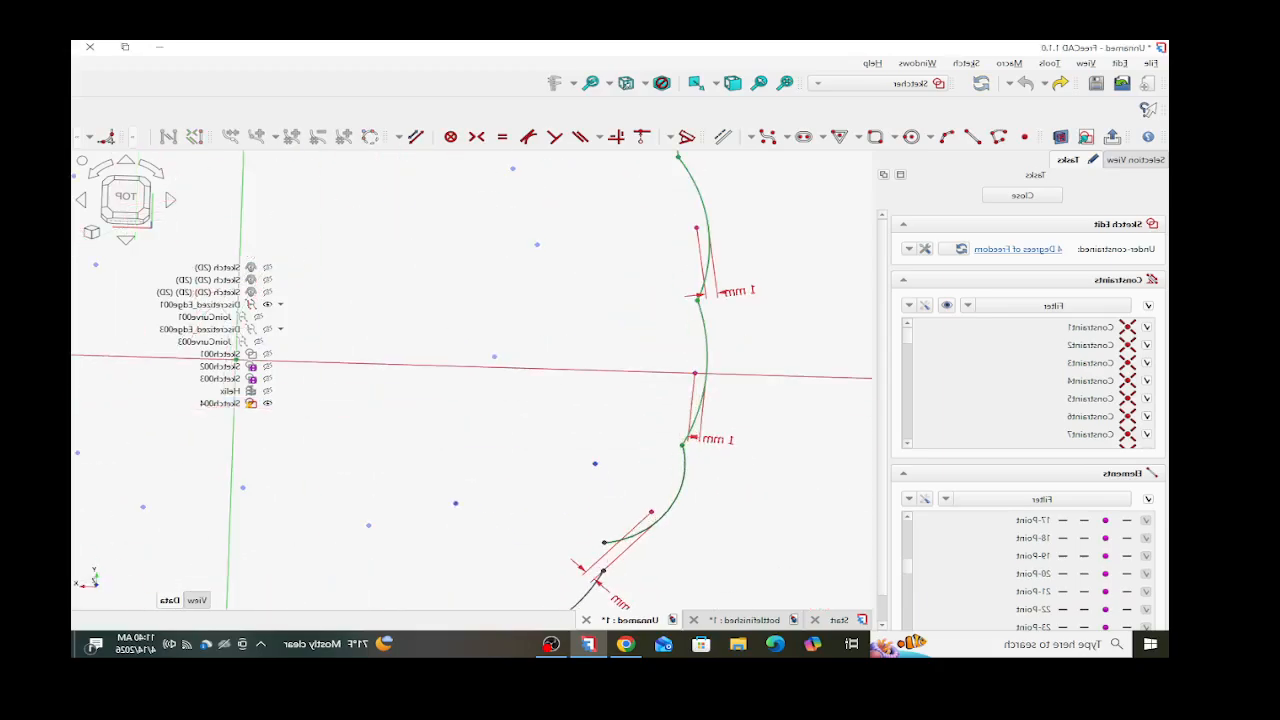
drag(565, 481, 532, 589)
key(c)
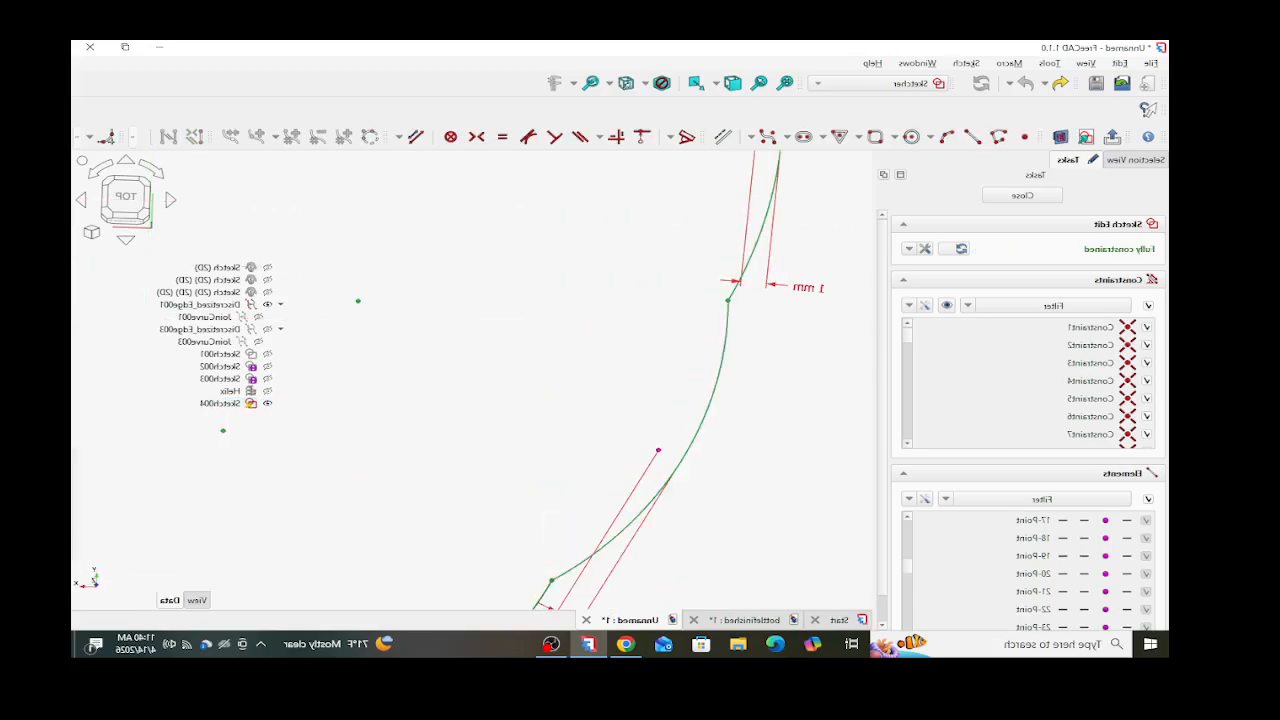
scroll(575, 437, down, 7)
scroll(590, 415, down, 3)
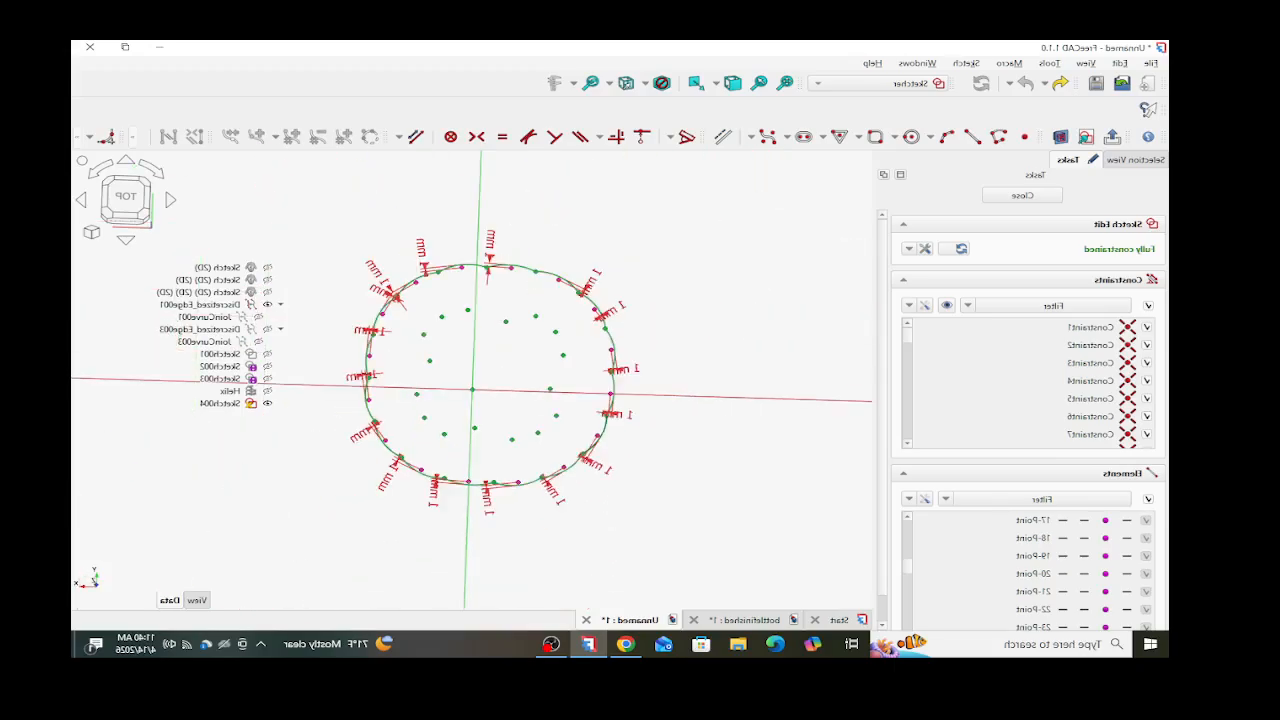
scroll(390, 365, up, 3)
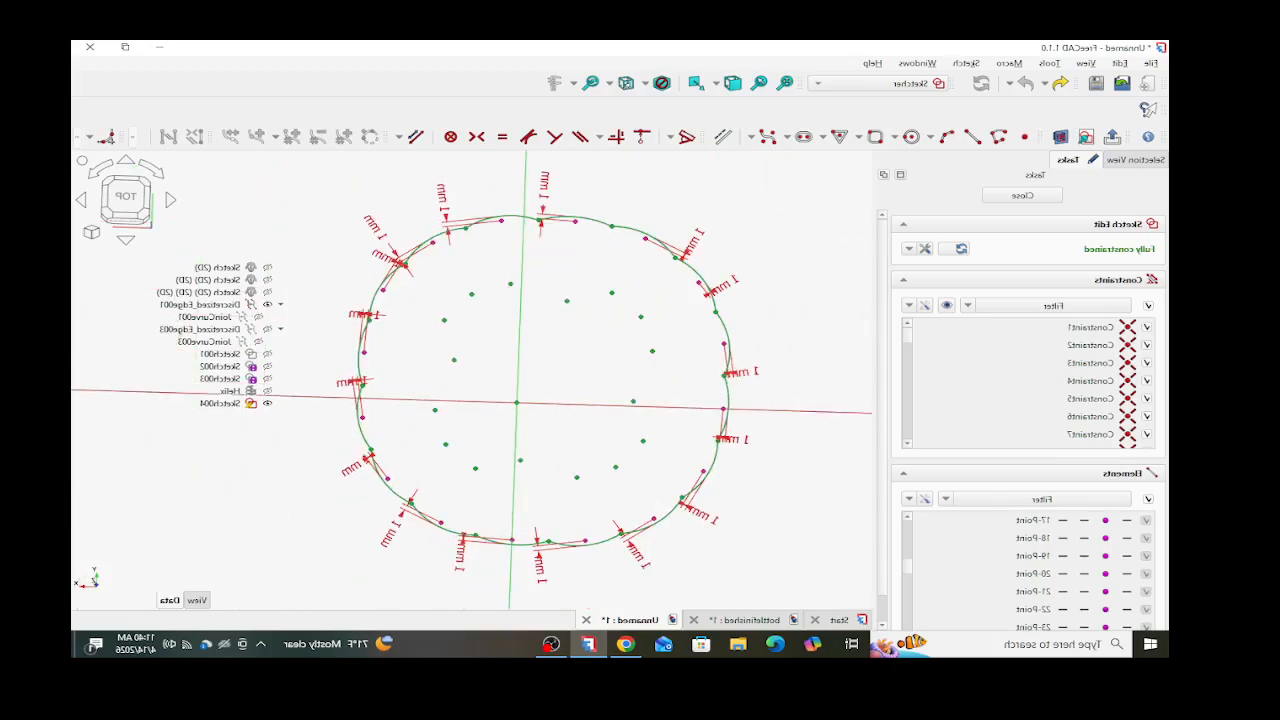
- Finish editing Sketch004 and show Sketch001, Sketch002 and Sketch003 in the model
click(1021, 195)
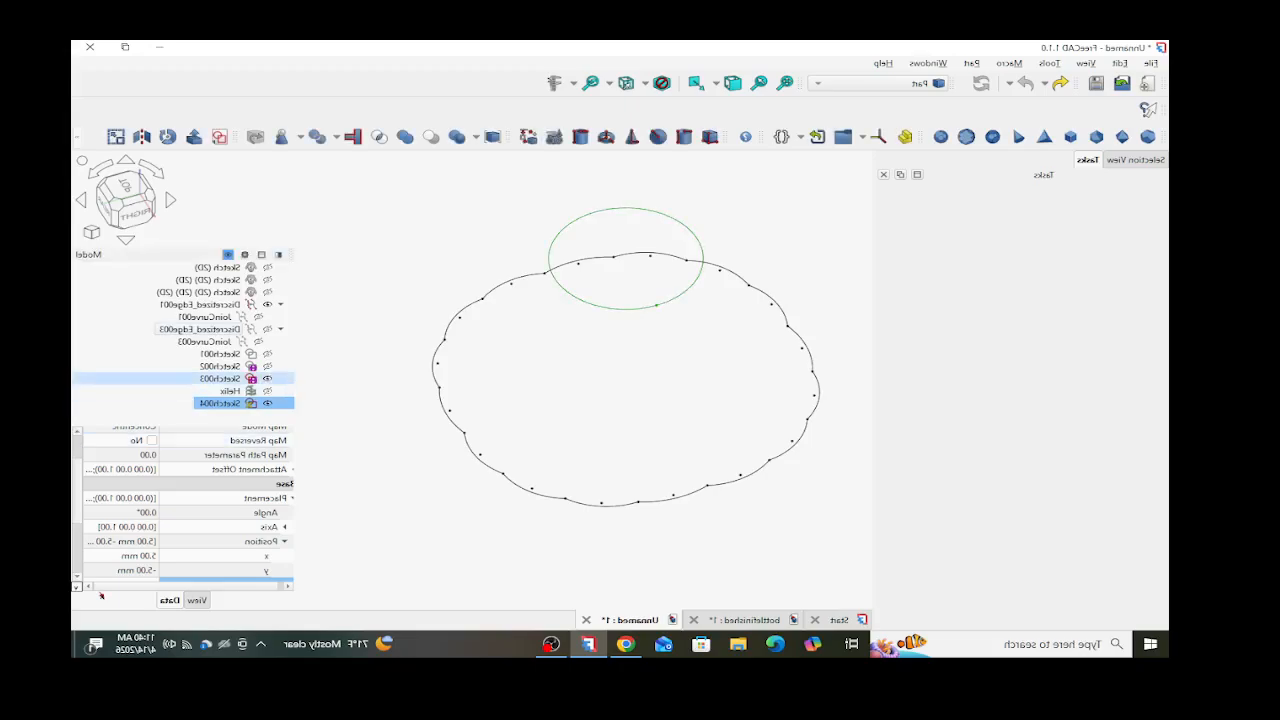
click(267, 366)
click(267, 354)
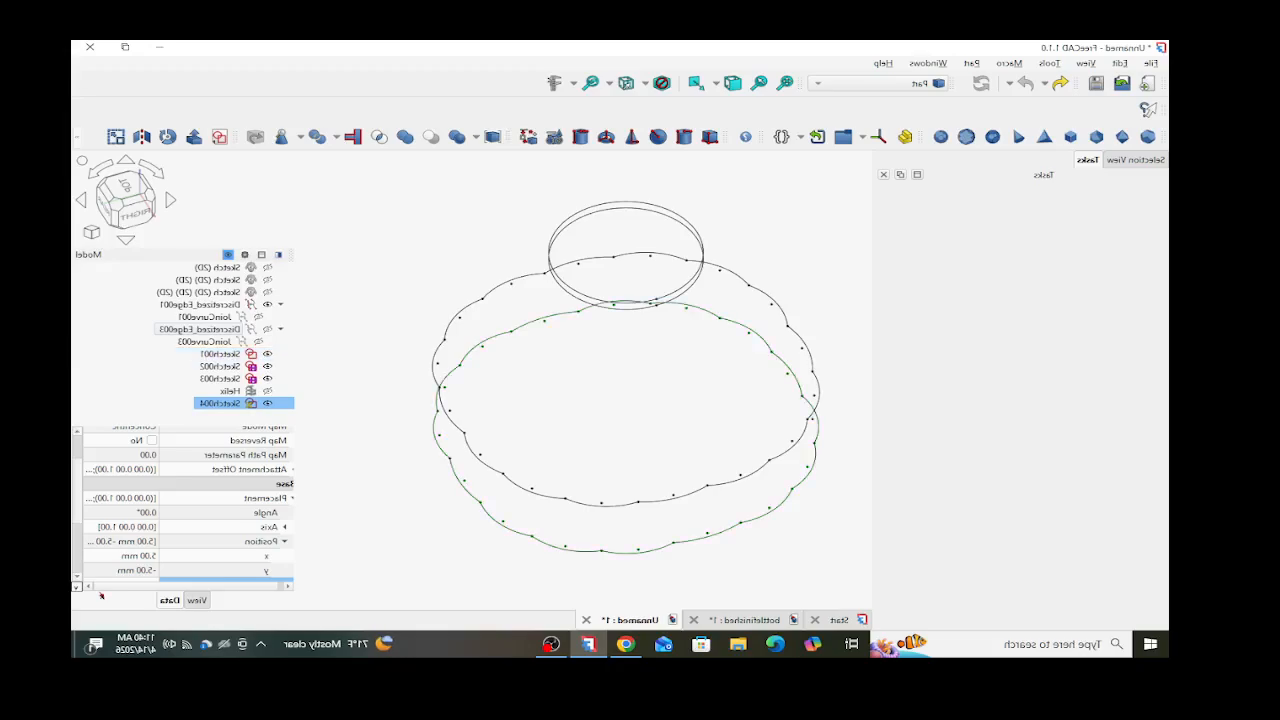
mouse_move(616, 448)
middle_down()
mouse_move(616, 350)
mouse_move(616, 525)
mouse_move(616, 431)
middle_up()
scroll(616, 448, up, 1)
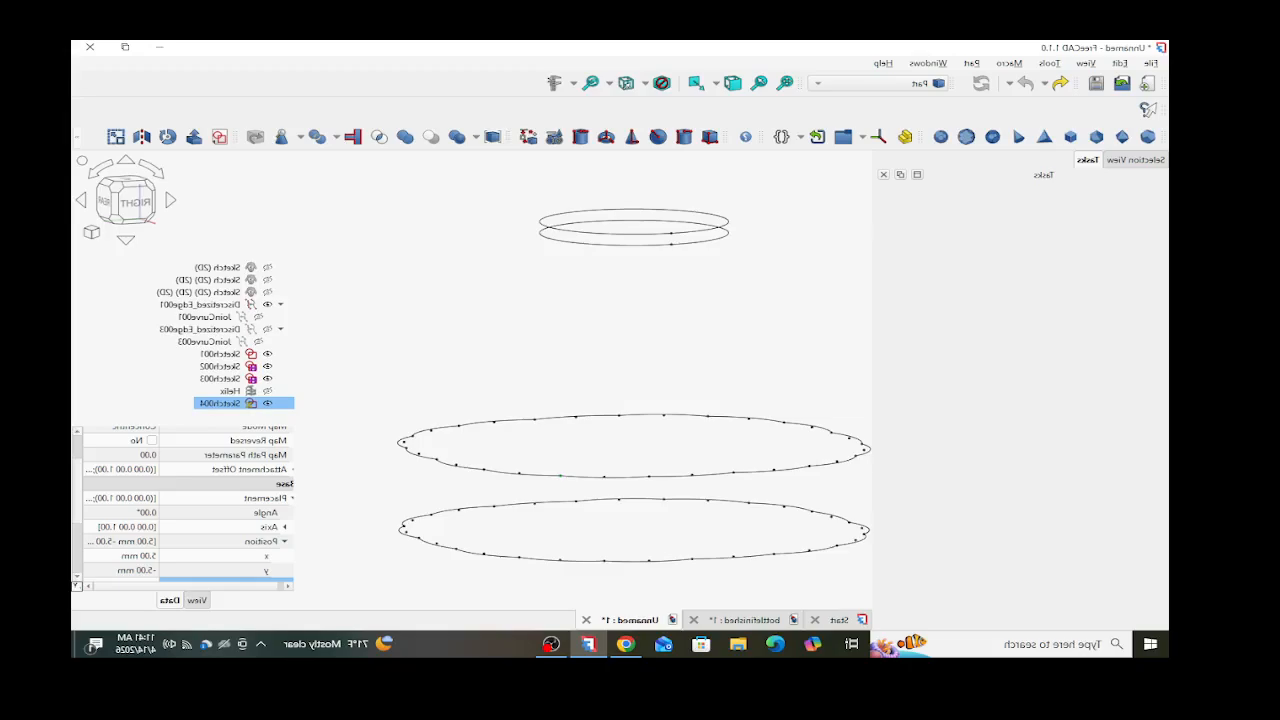
- Review the Z positions of Sketch001 through Sketch004 and make the Helix visible
key(Up)
key(Up)
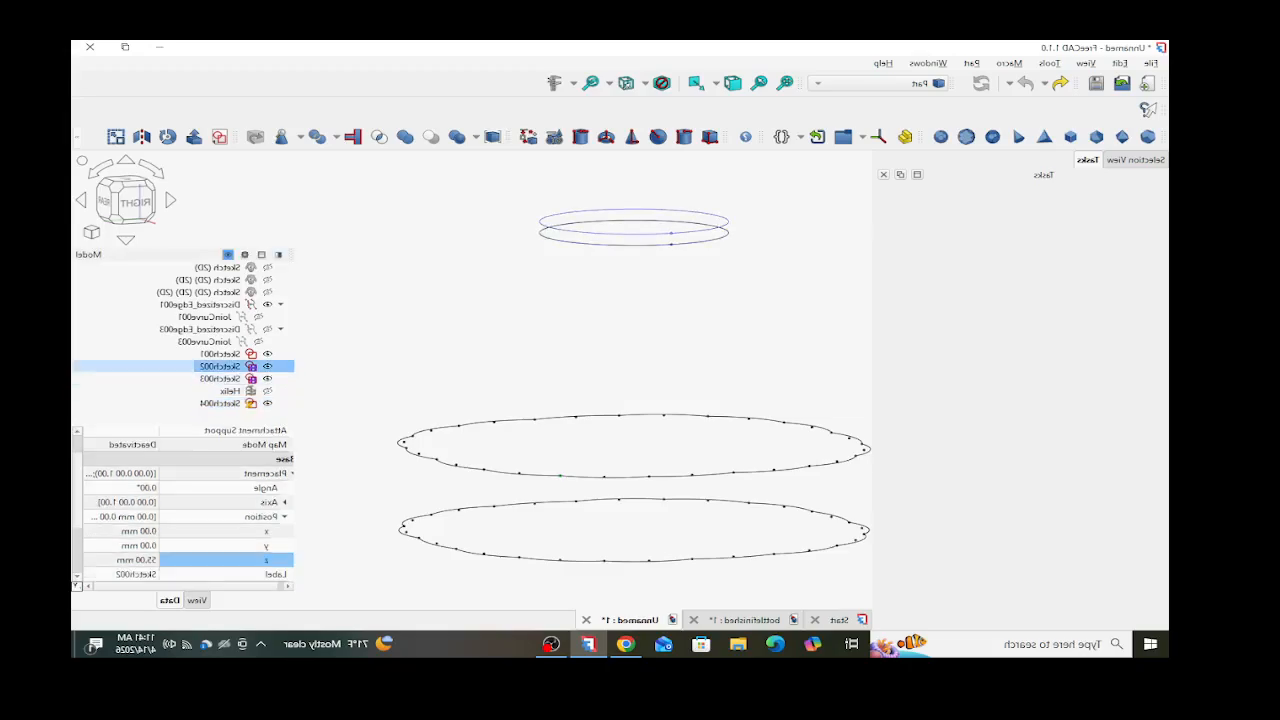
key(Up)
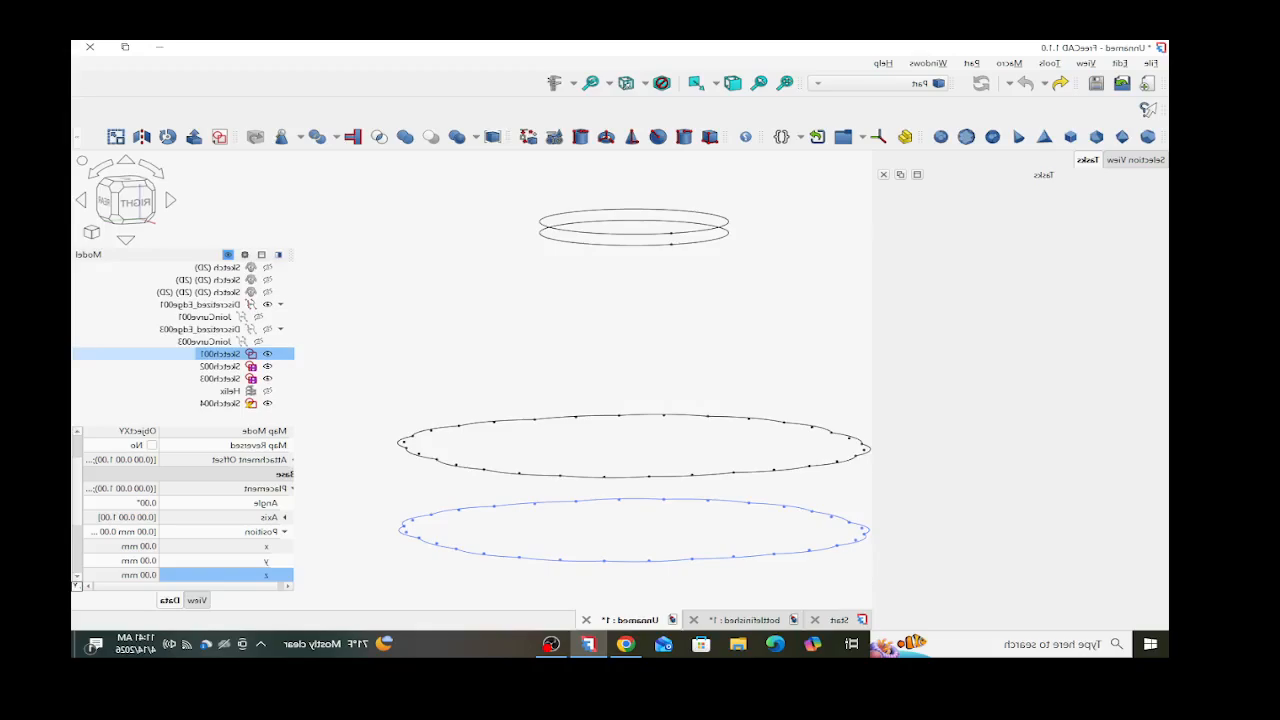
key(Down)
key(Down)
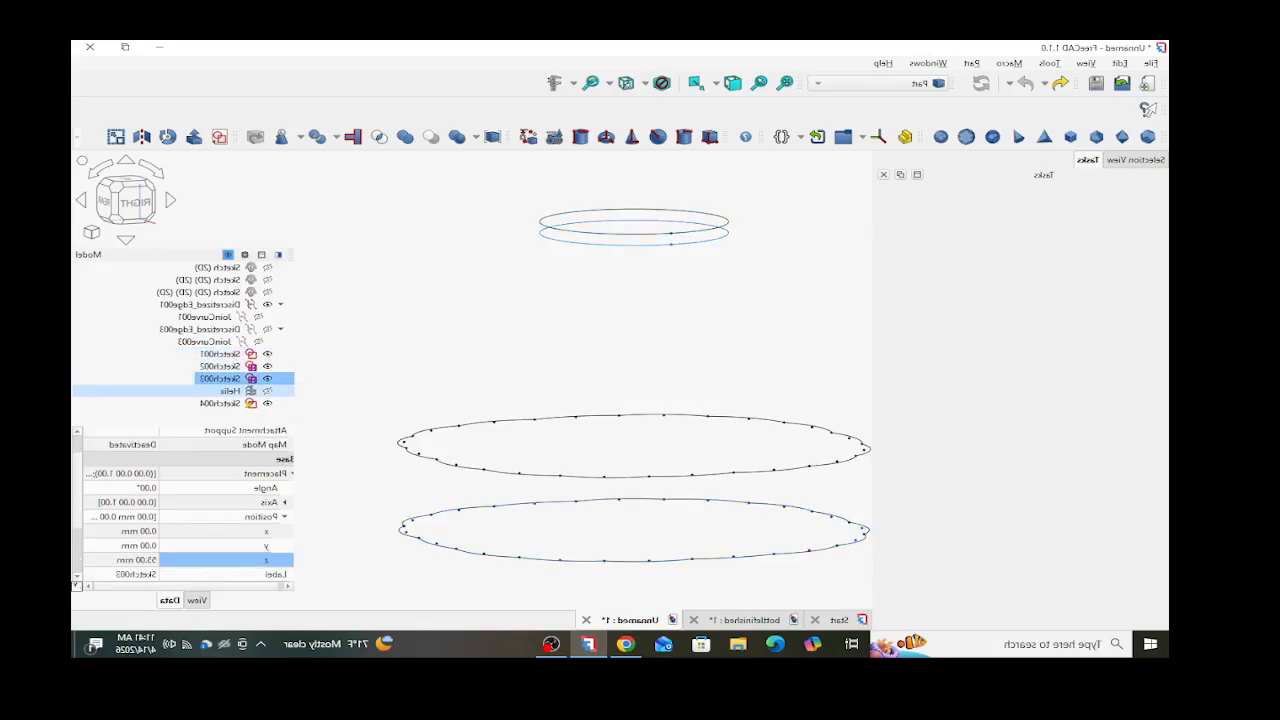
key(Down)
key(Down)
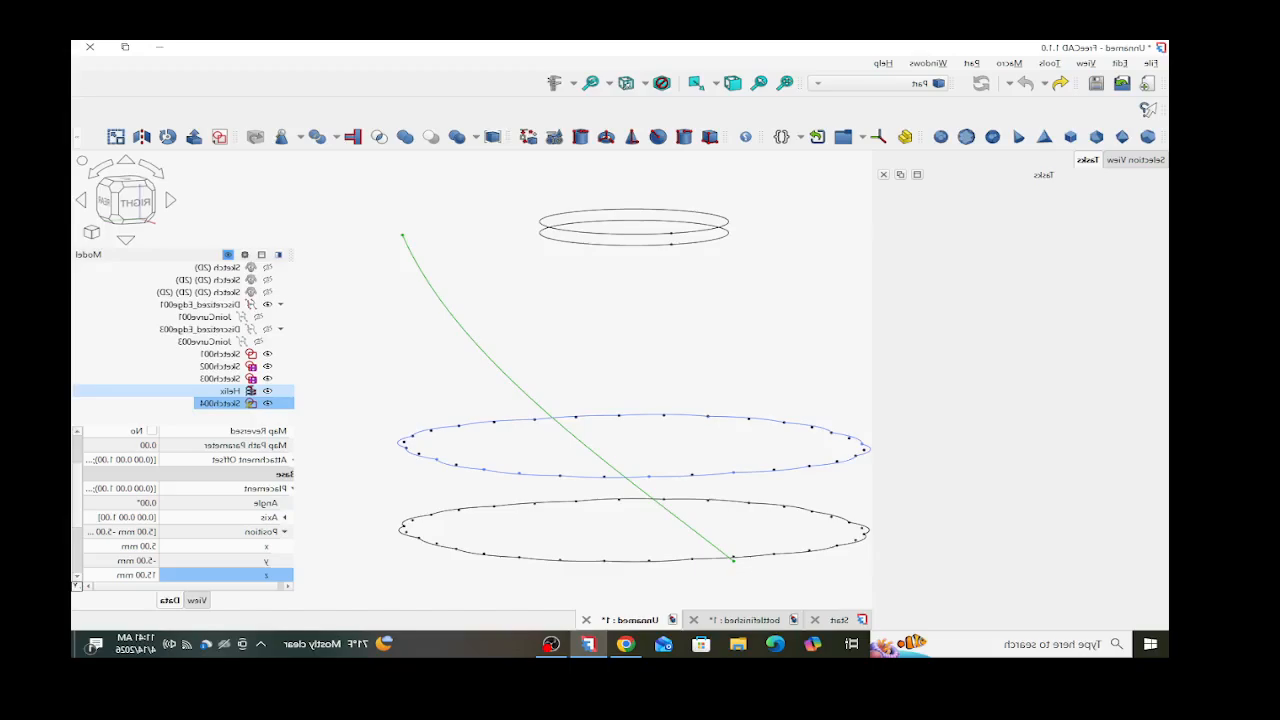
mouse_move(543, 464)
middle_down()
mouse_move(543, 422)
mouse_move(578, 424)
mouse_move(597, 460)
mouse_move(586, 436)
mouse_move(592, 450)
middle_up()
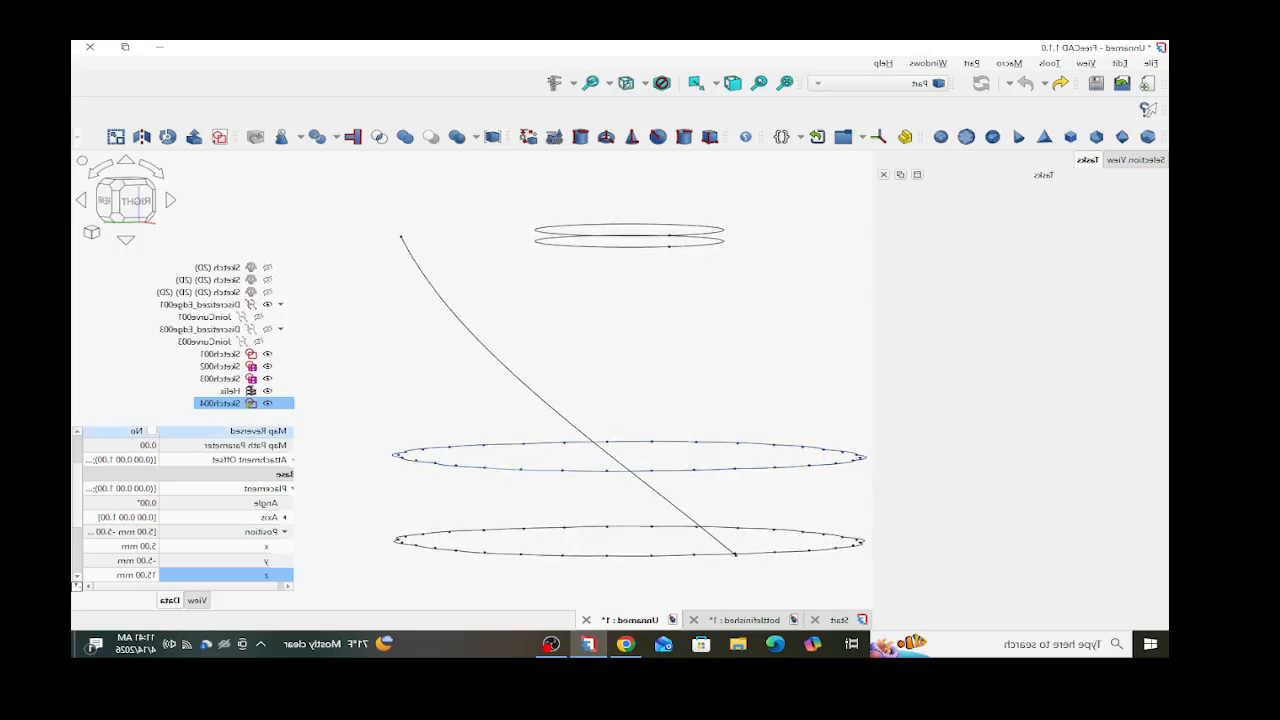
- Examine the position and attachment properties of Sketch004
click(220, 379)
click(220, 404)
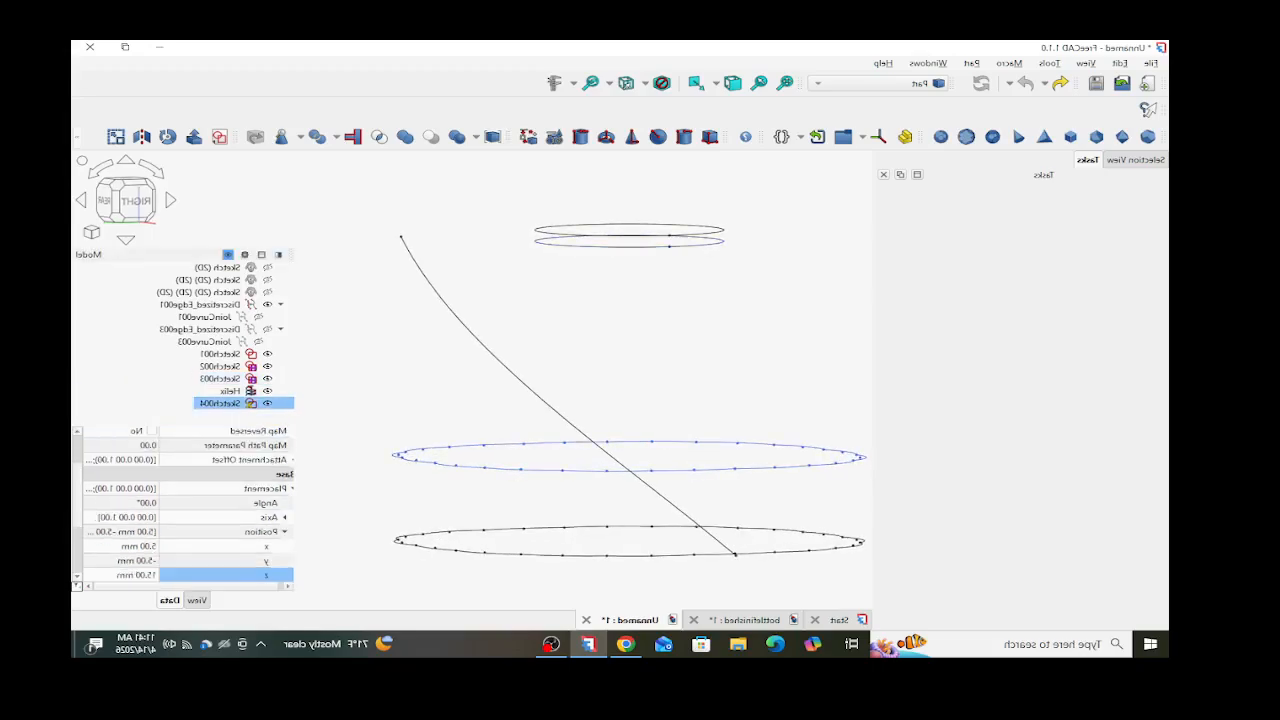
scroll(190, 558, down, 1)
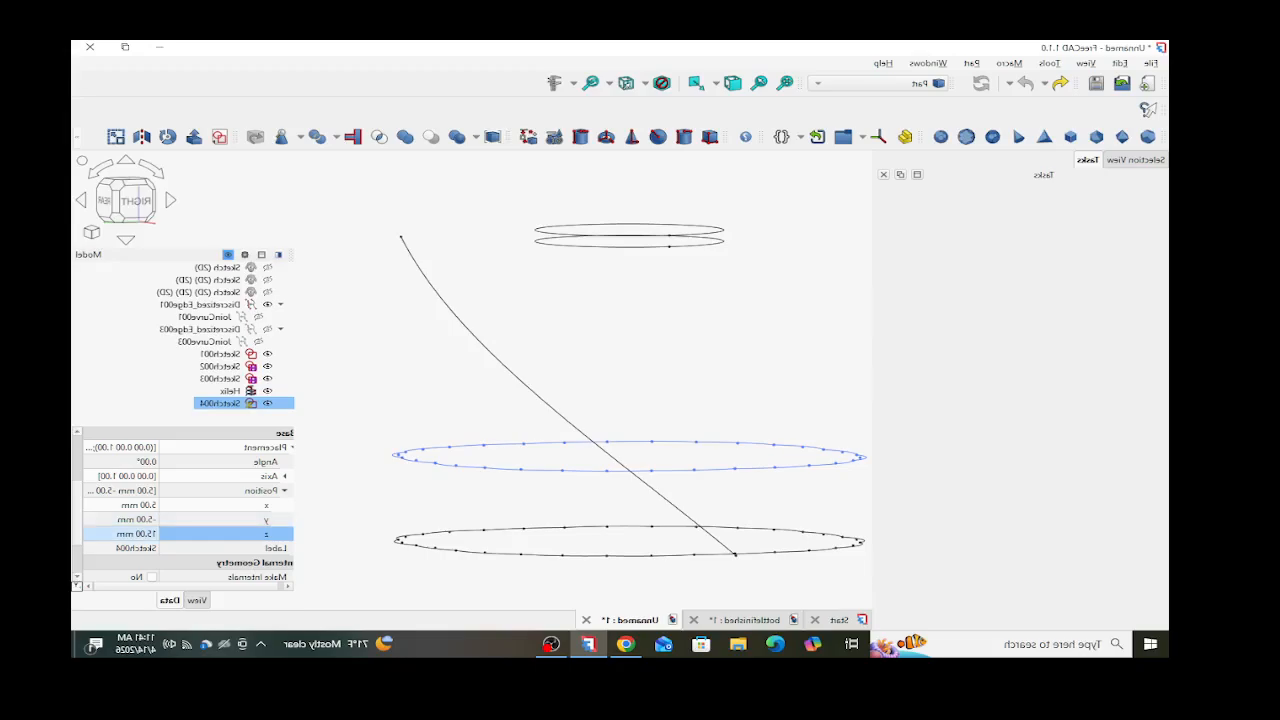
click(285, 491)
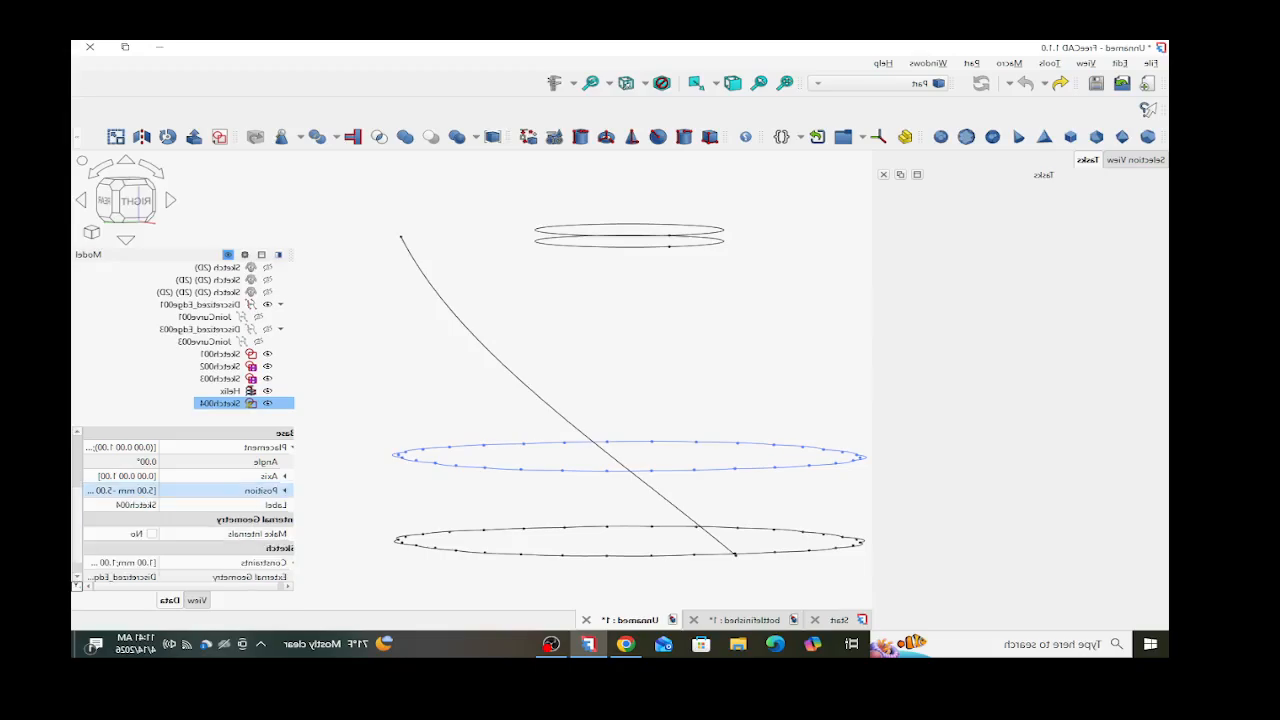
click(285, 491)
scroll(225, 530, down, 1)
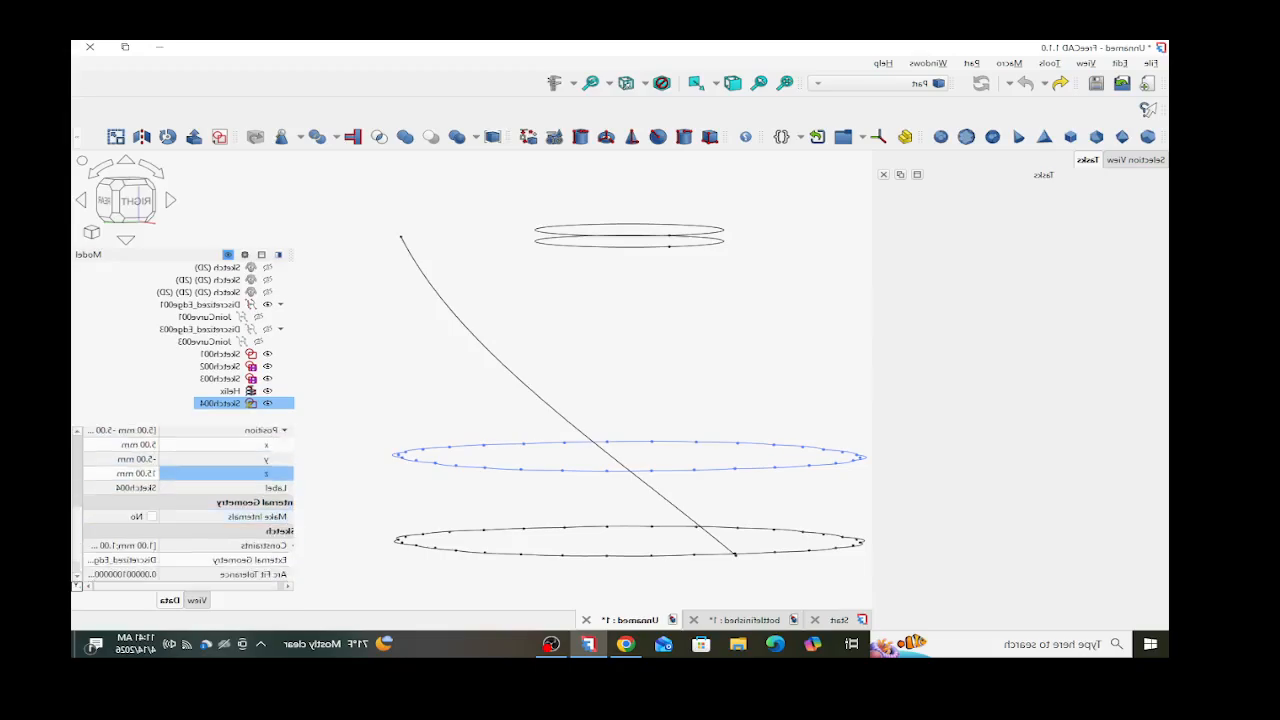
scroll(183, 504, up, 1)
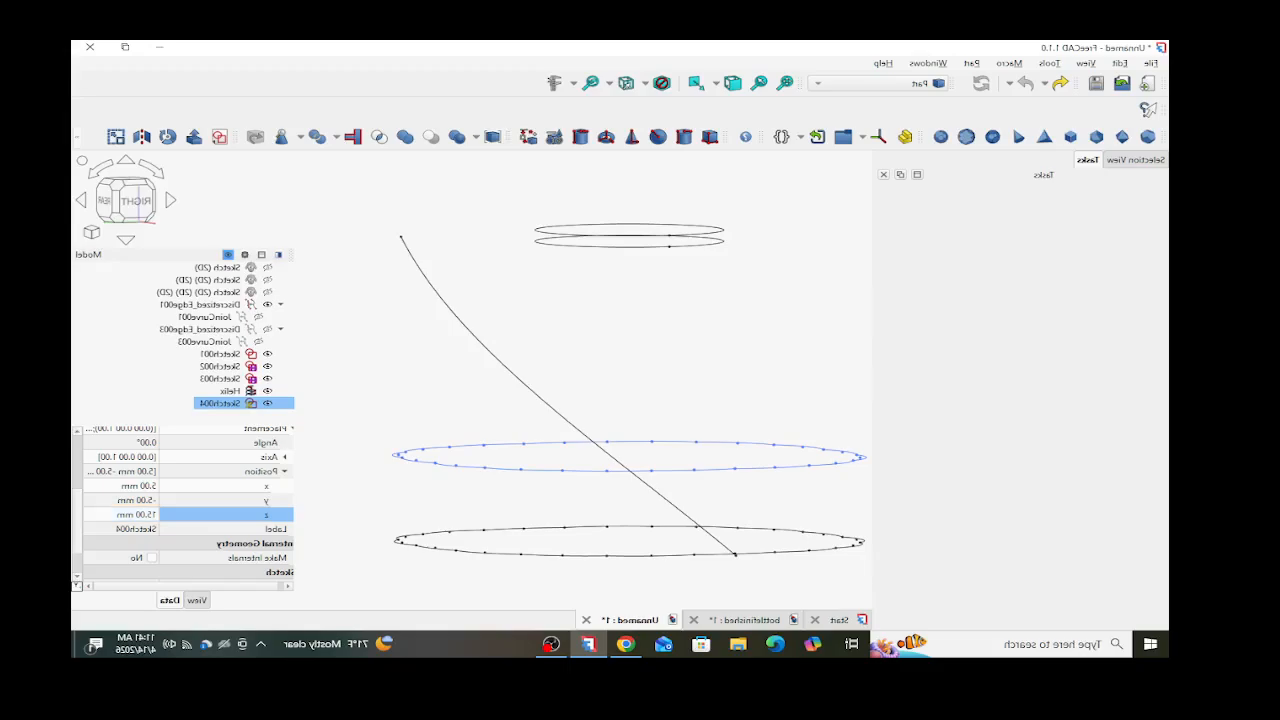
scroll(183, 495, up, 3)
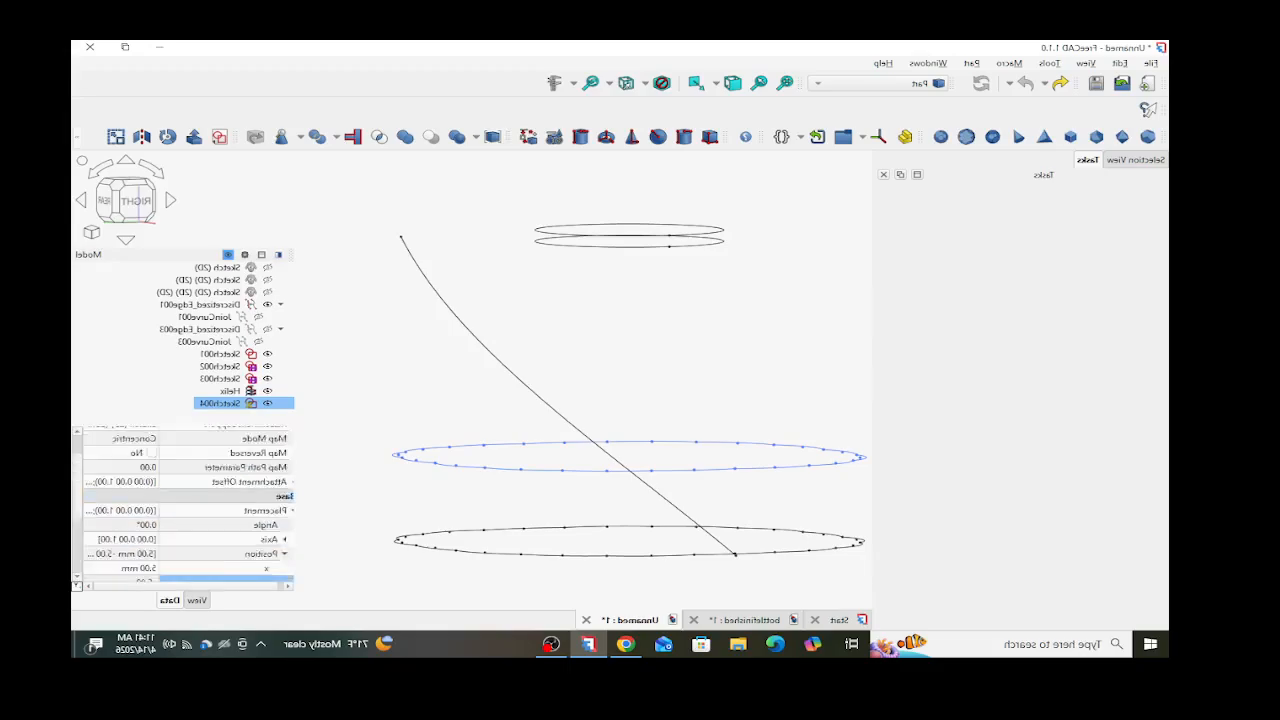
- Clear the attachment support link of Sketch004 and accept the attachment settings
click(183, 477)
click(90, 477)
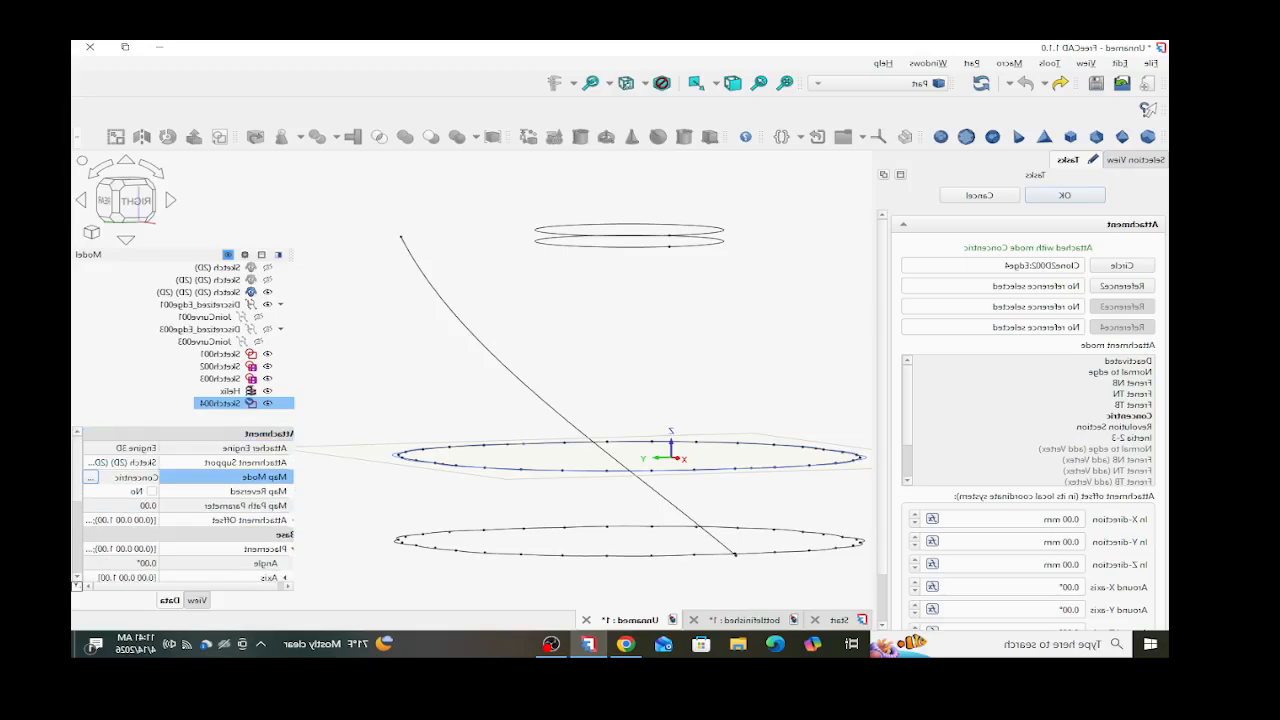
click(135, 462)
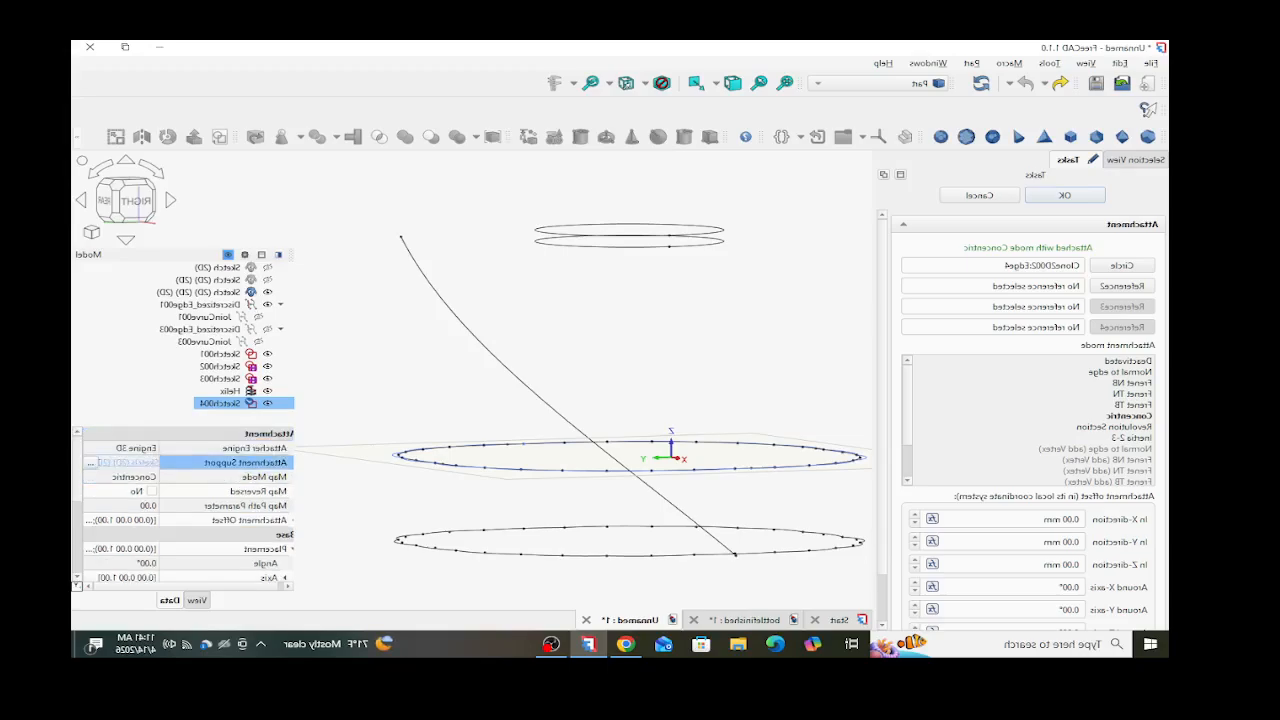
click(90, 462)
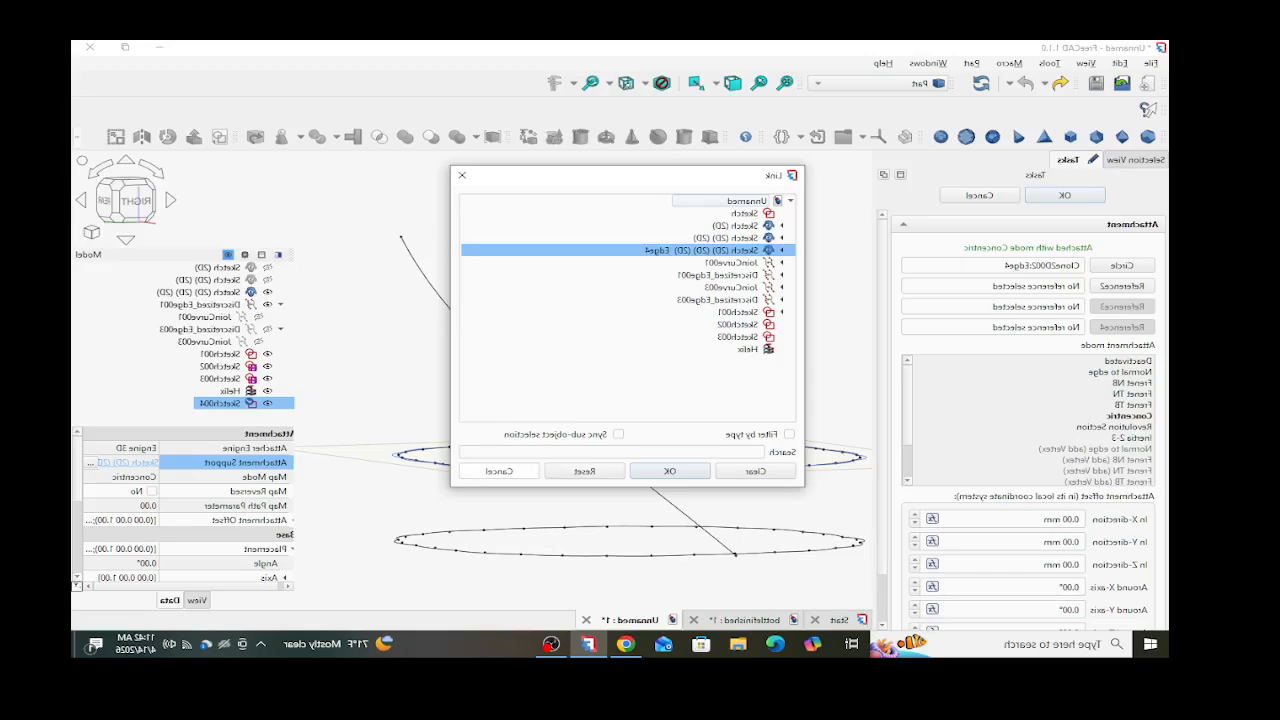
click(755, 471)
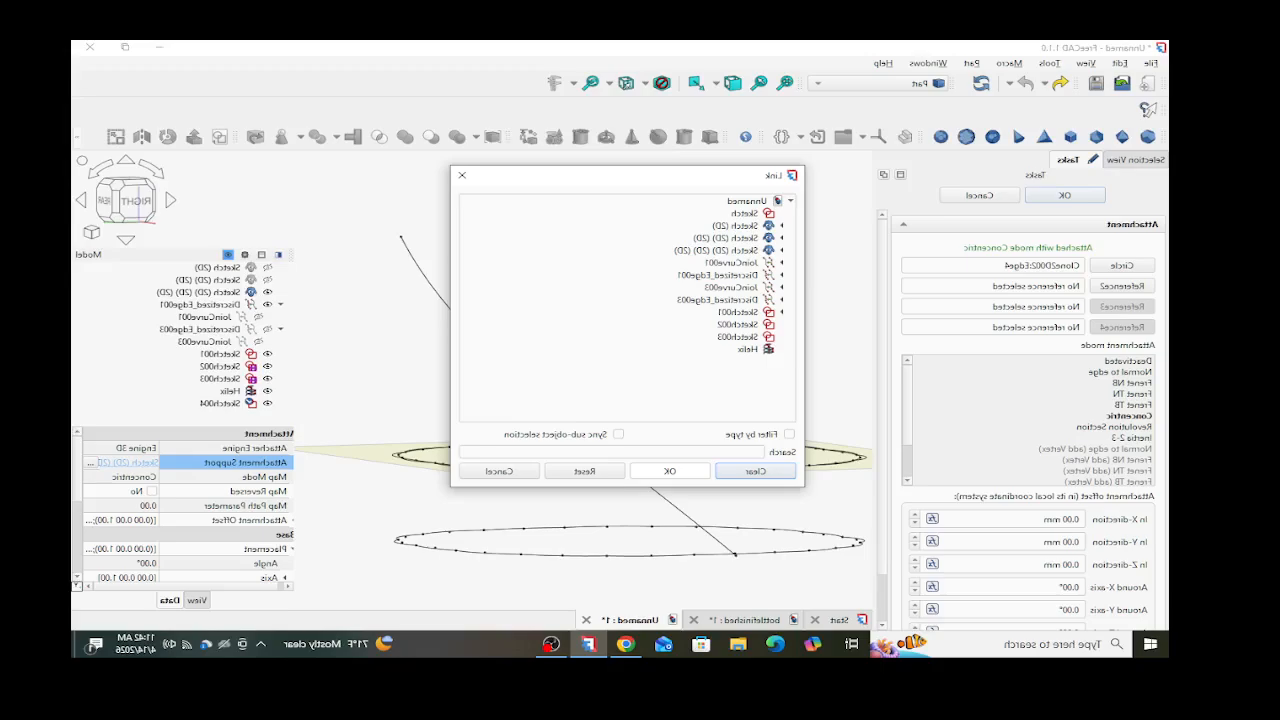
click(670, 471)
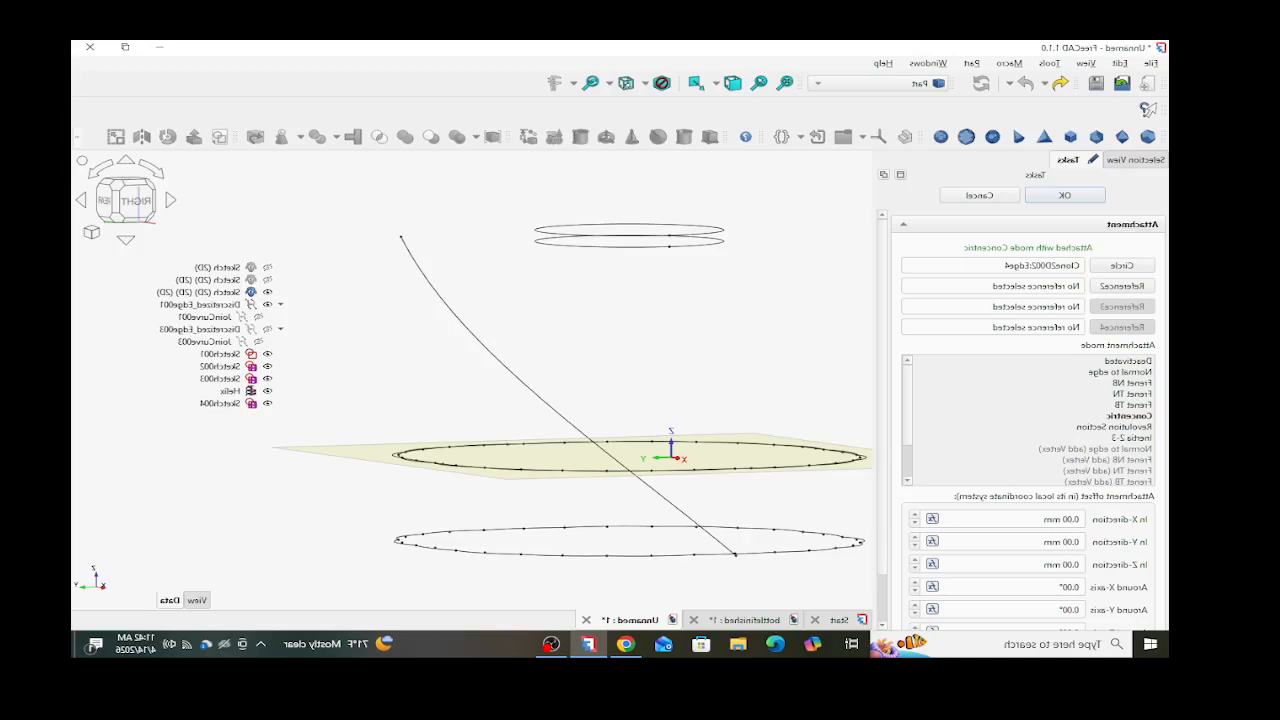
click(1065, 195)
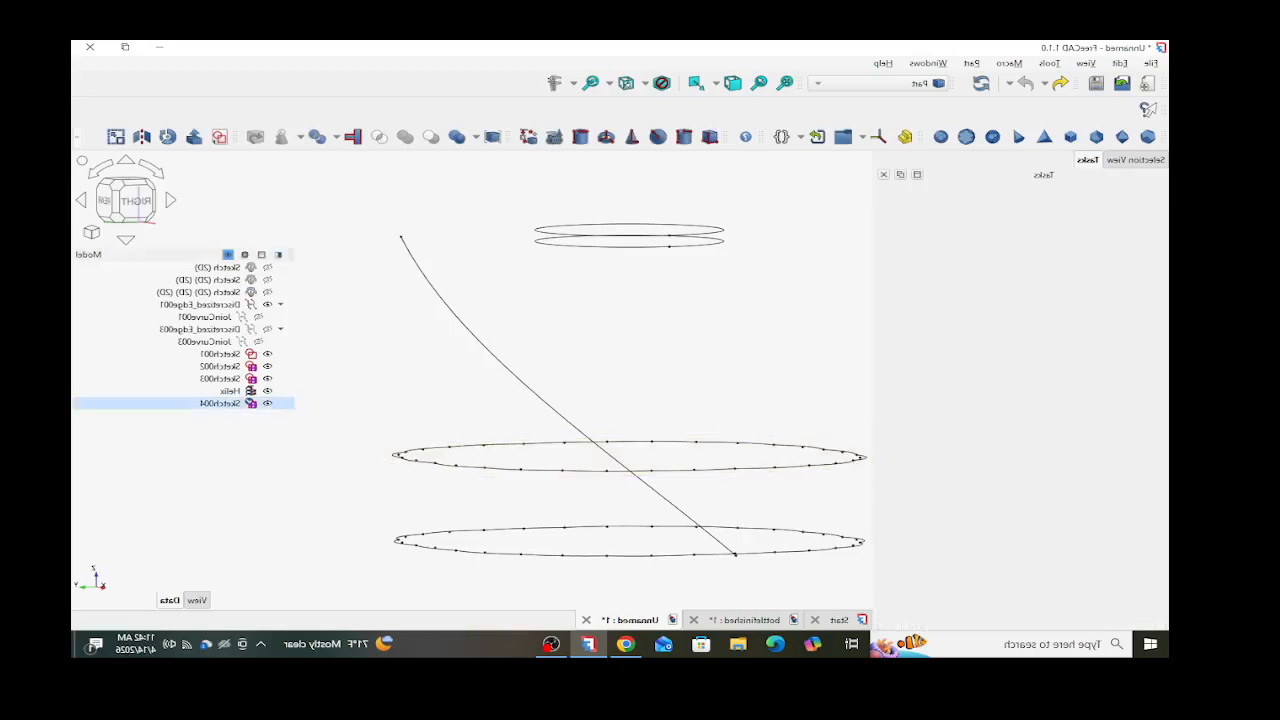
- Set the Z position of Sketch004 to 5 mm and hide Discretized_Edge001
scroll(183, 505, down, 1)
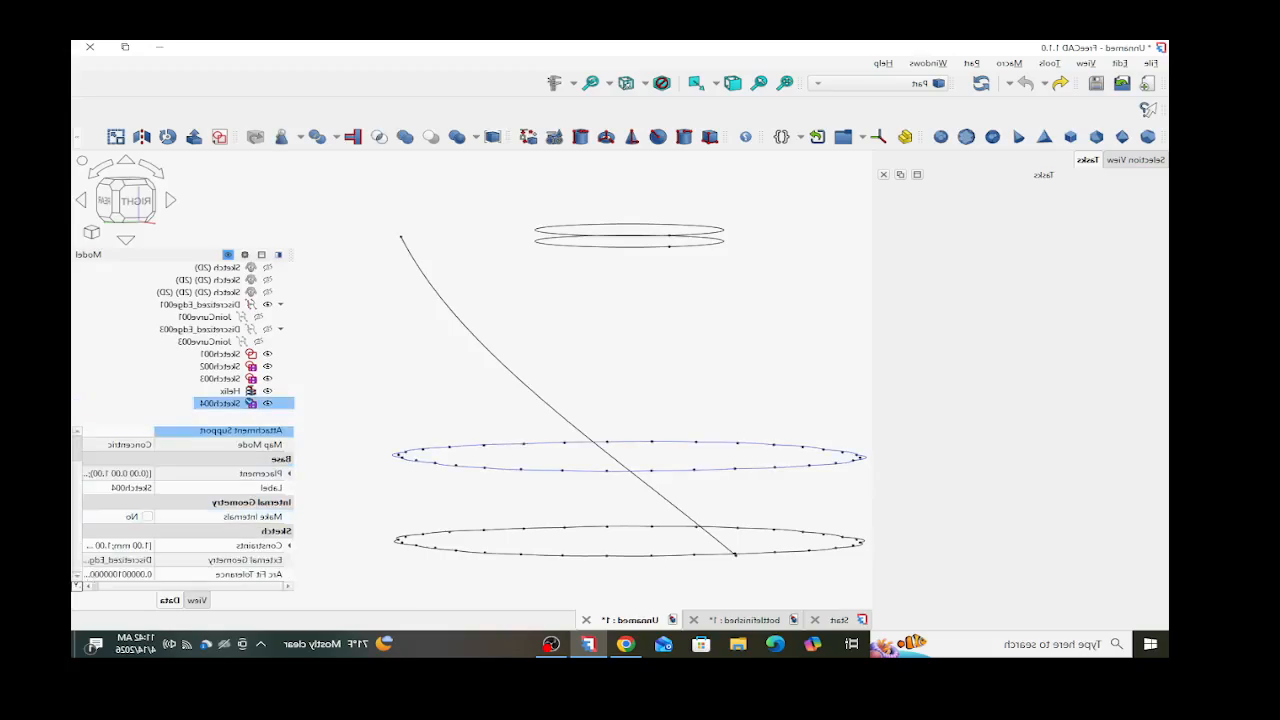
scroll(220, 545, up, 1)
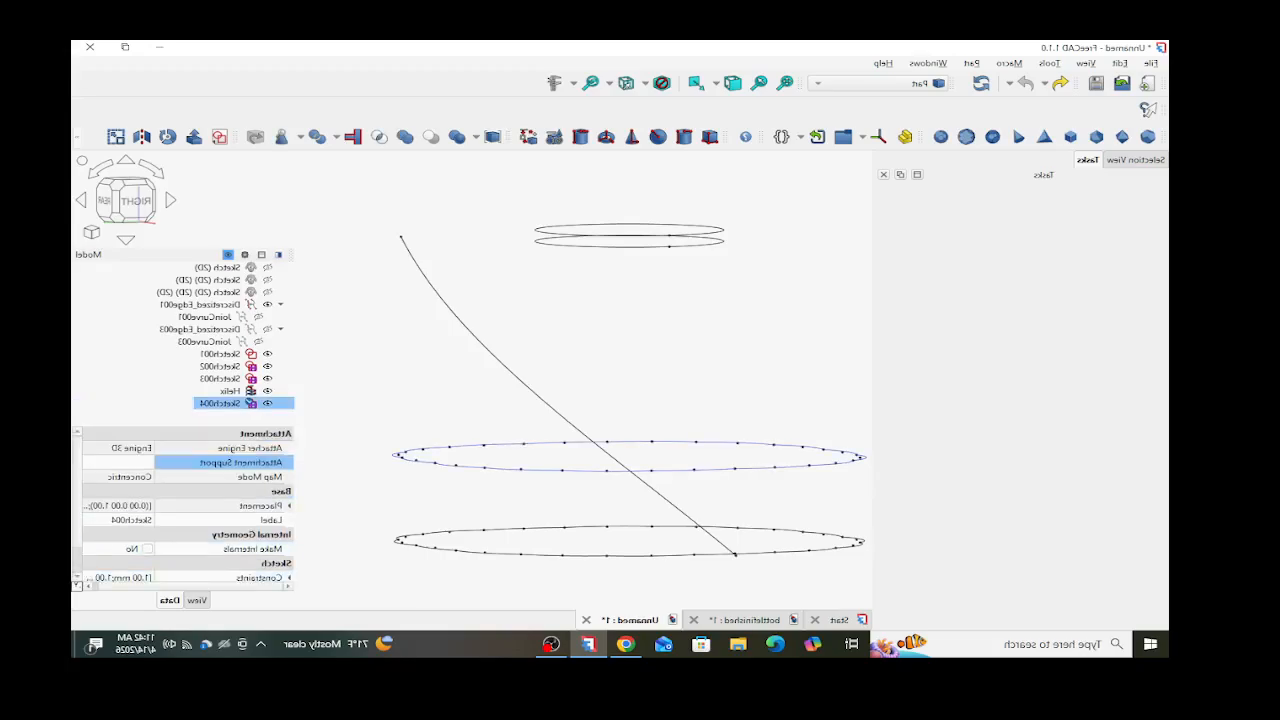
click(289, 506)
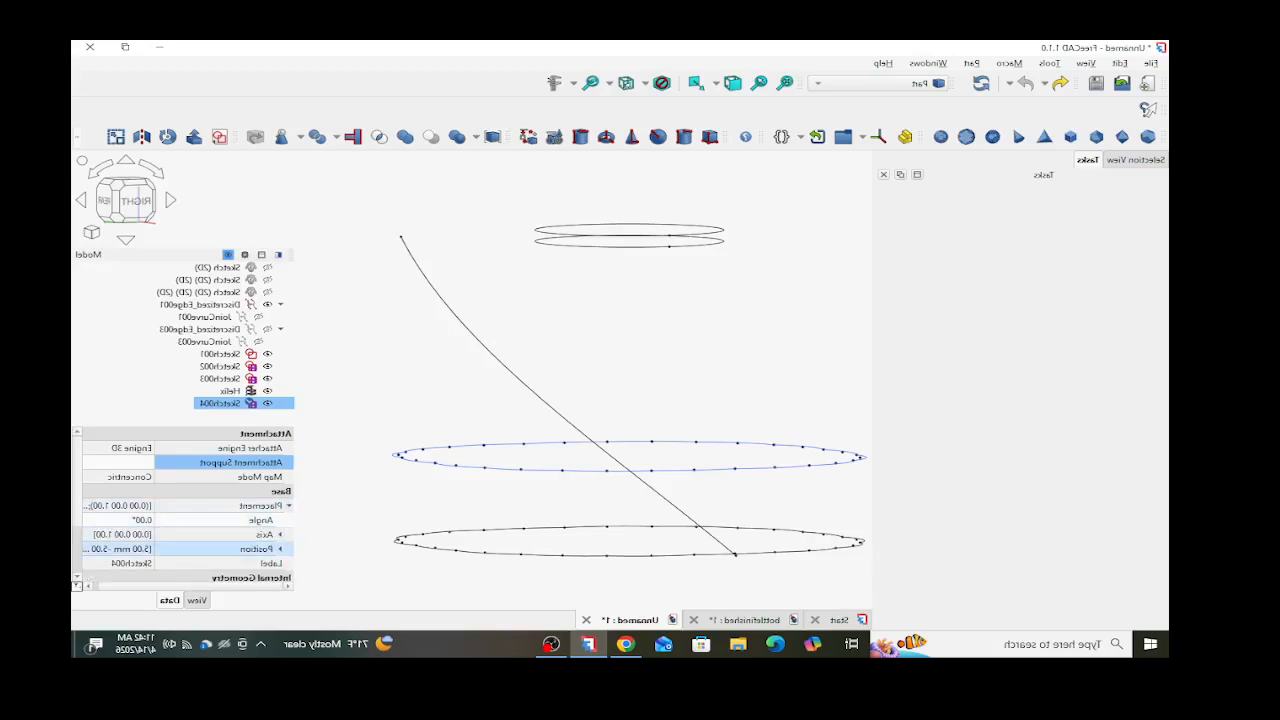
click(274, 549)
click(281, 549)
scroll(280, 550, down, 1)
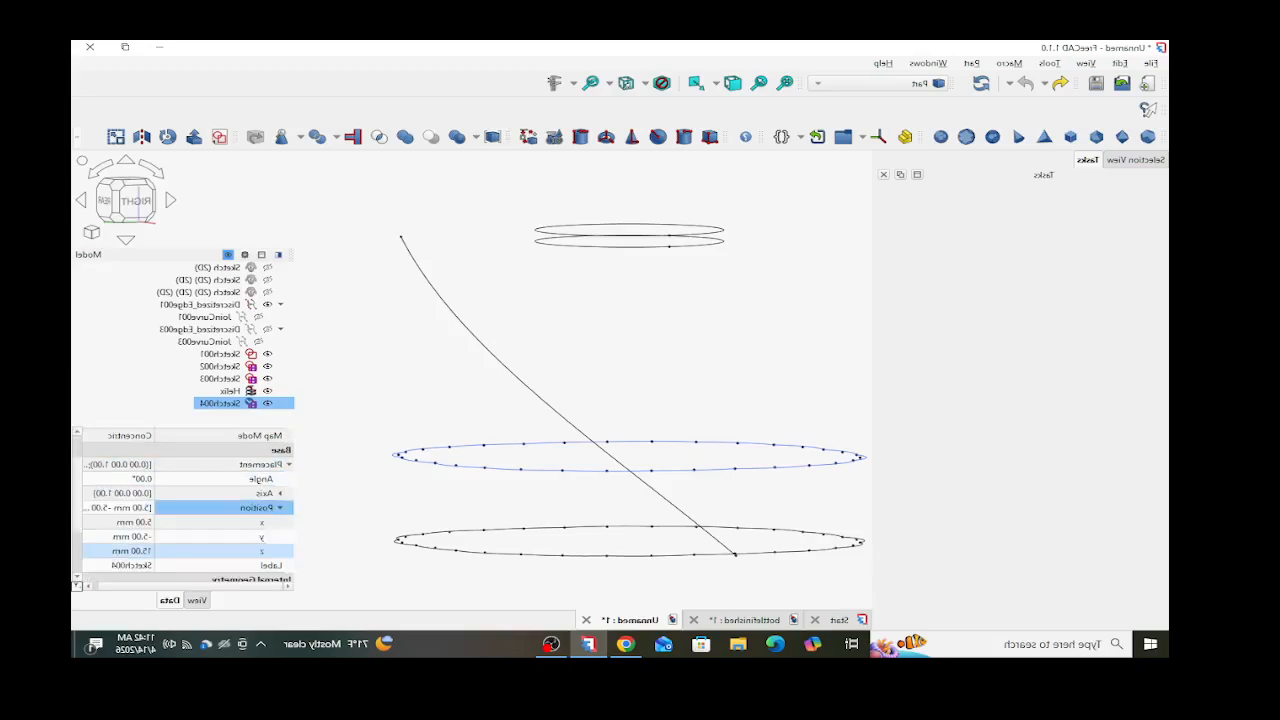
click(132, 551)
scroll(132, 551, down, 5)
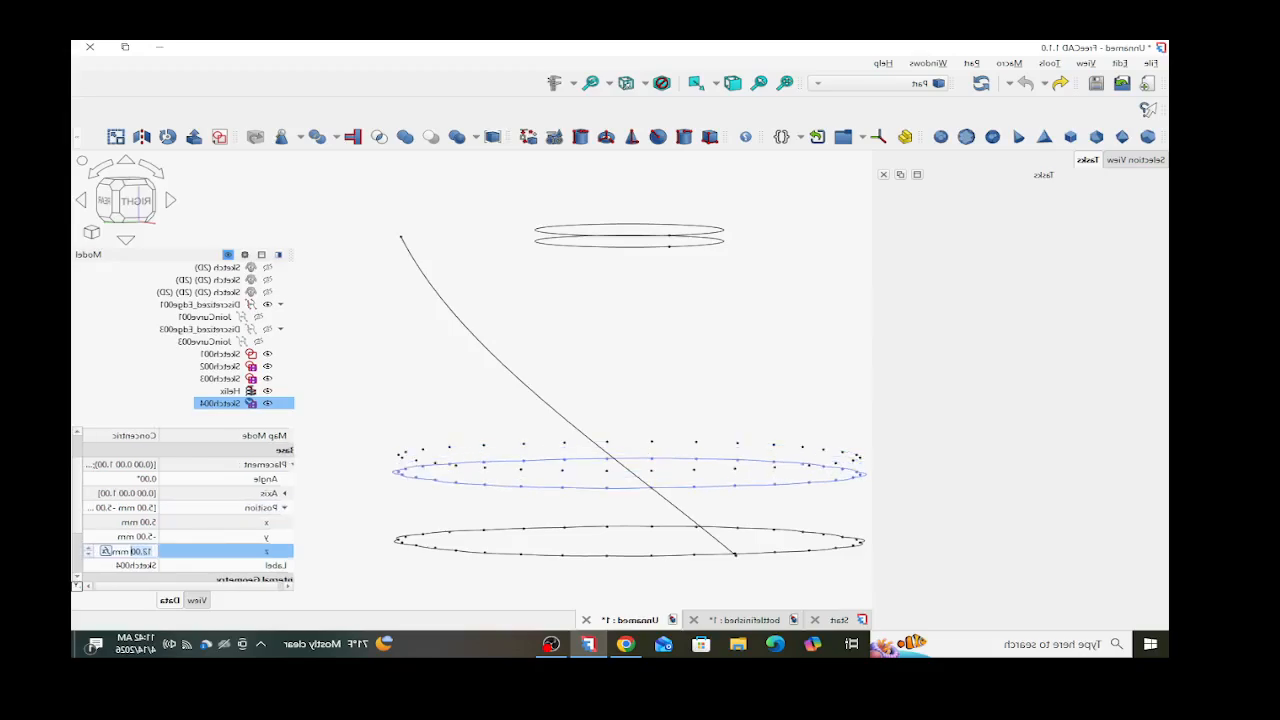
scroll(132, 551, down, 4)
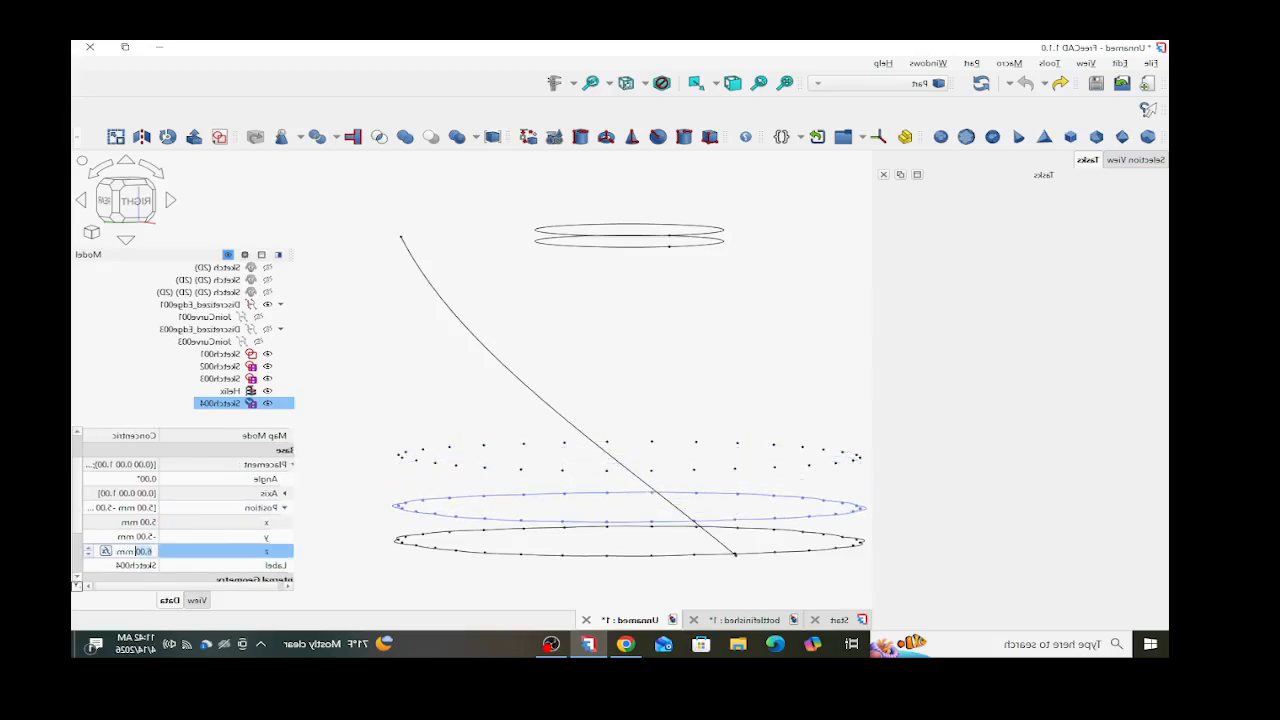
scroll(132, 551, down, 1)
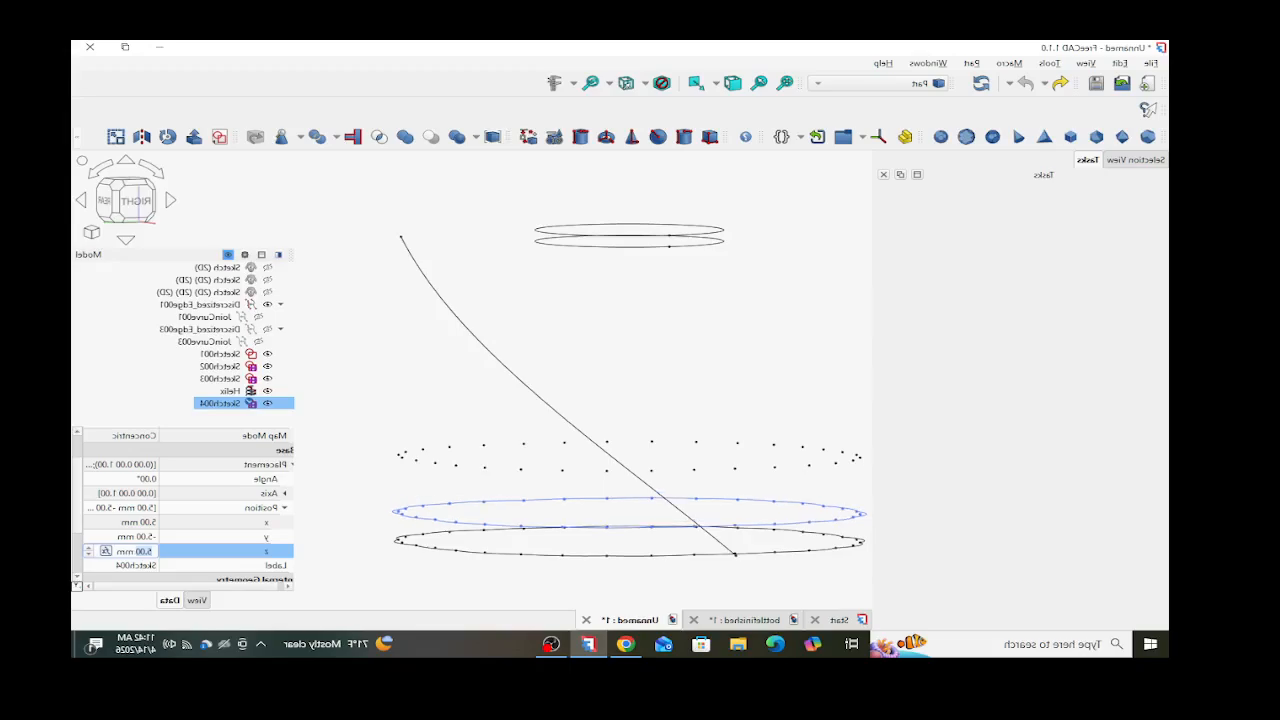
click(340, 400)
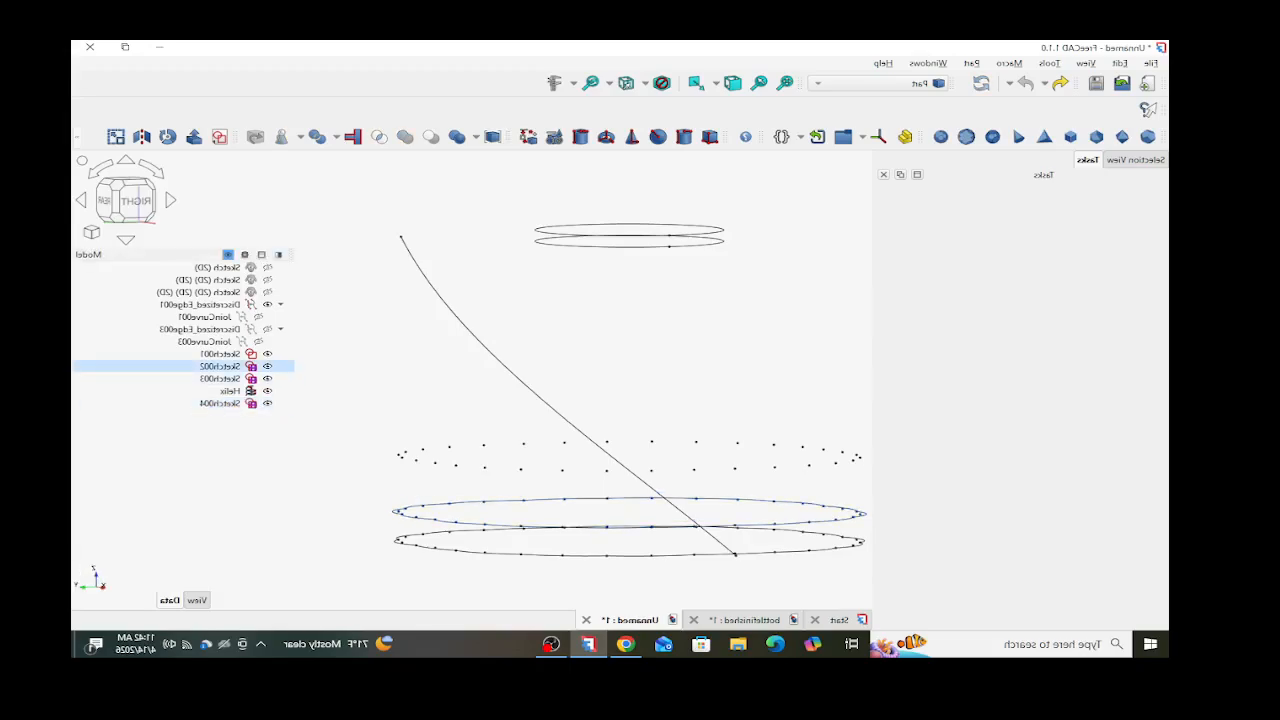
click(267, 304)
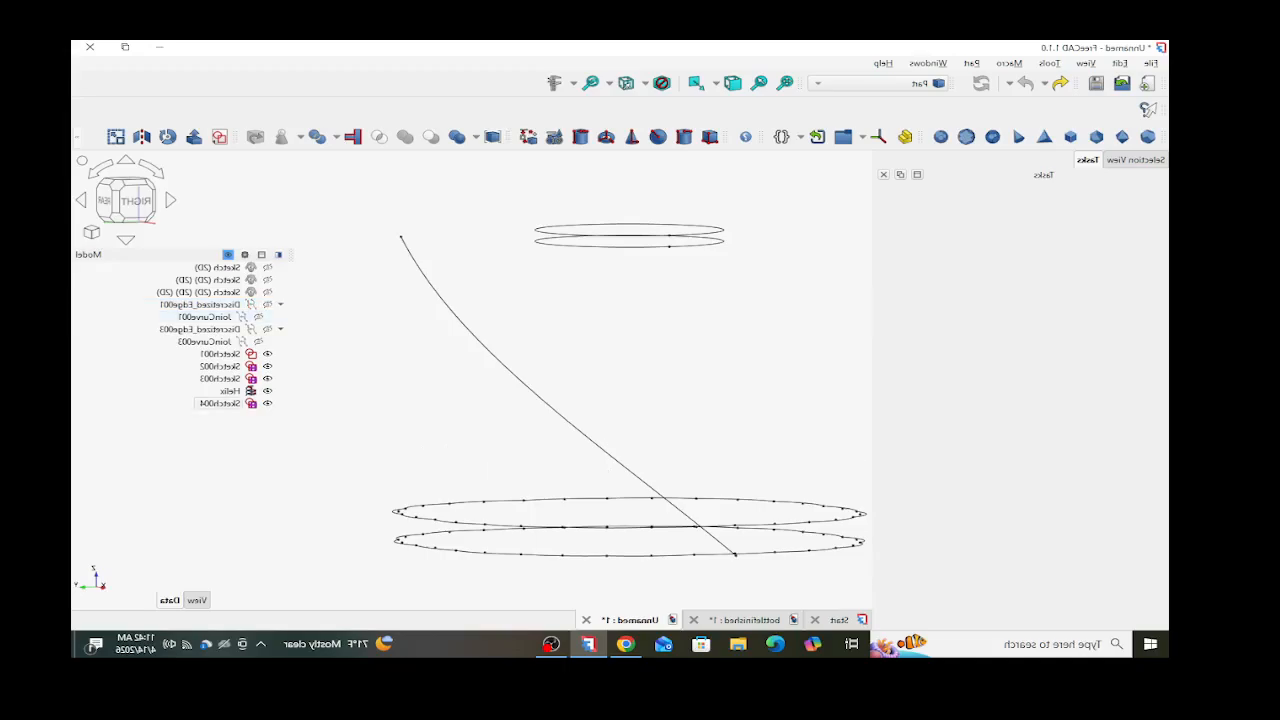
- Compare the Z positions of Sketch001 through Sketch004 in a near-horizontal side view
mouse_move(514, 481)
middle_down()
mouse_move(514, 437)
mouse_move(514, 541)
mouse_move(514, 467)
middle_up()
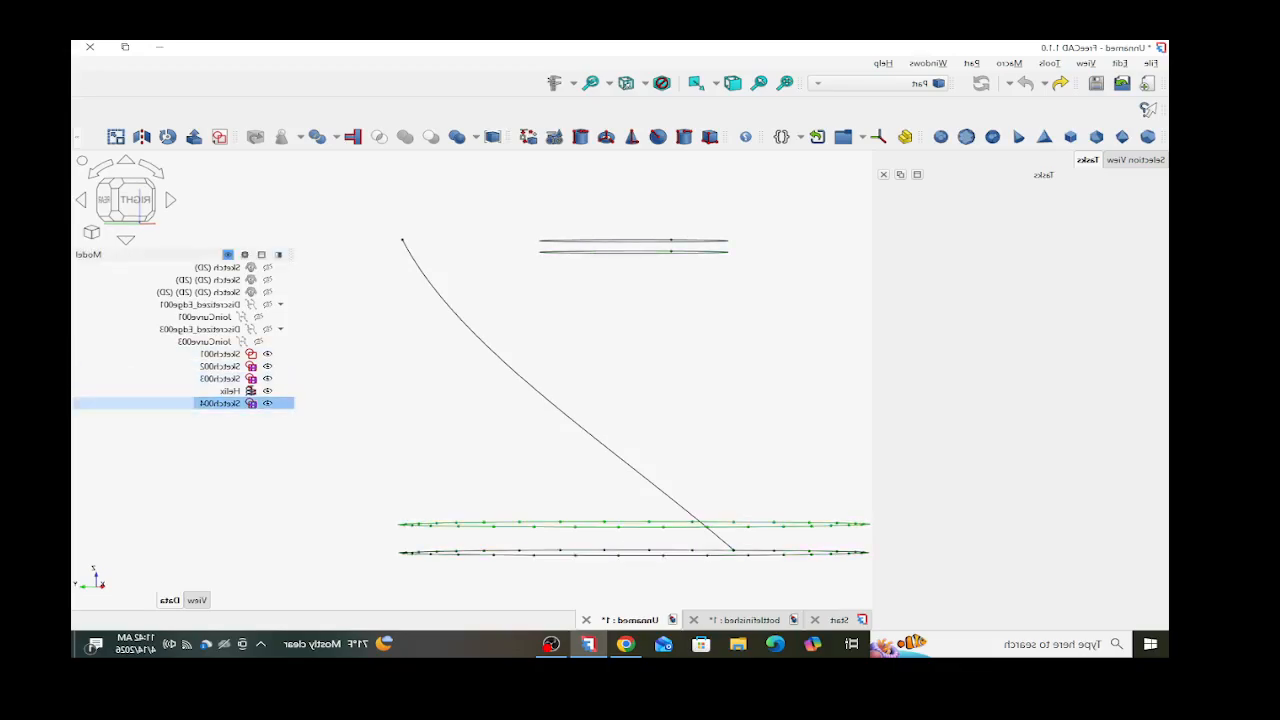
click(220, 403)
click(220, 378)
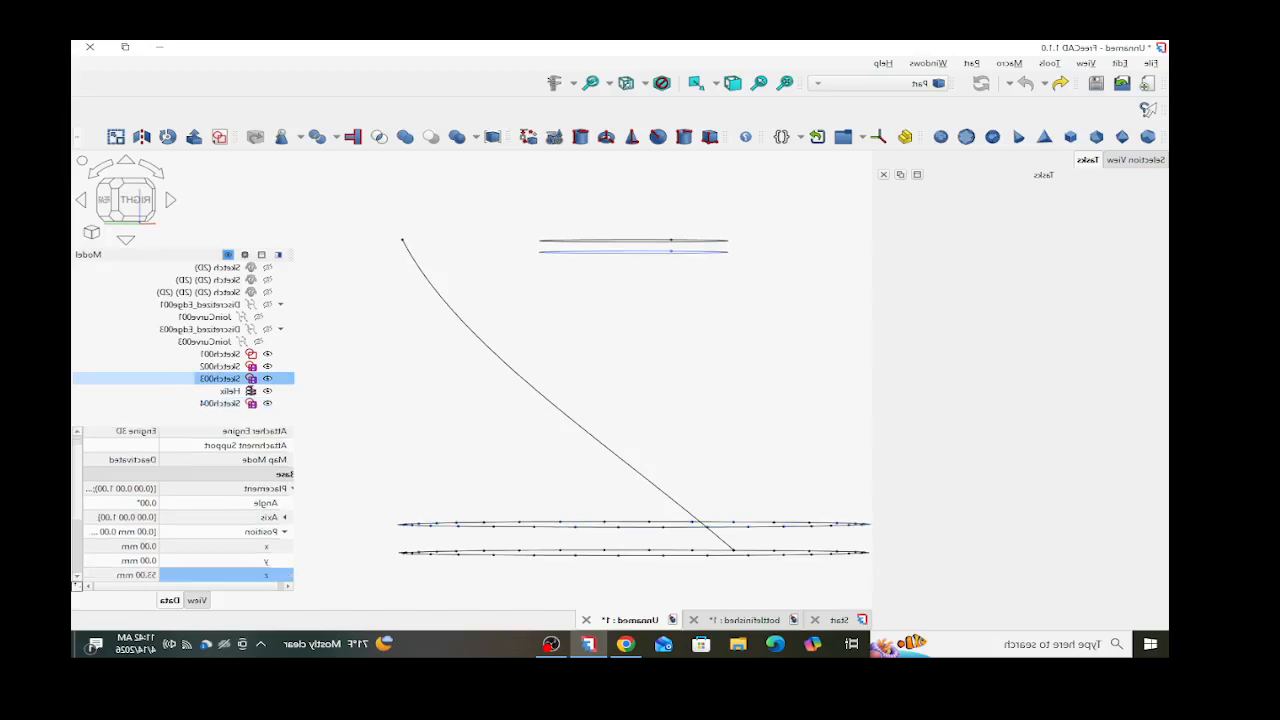
click(220, 354)
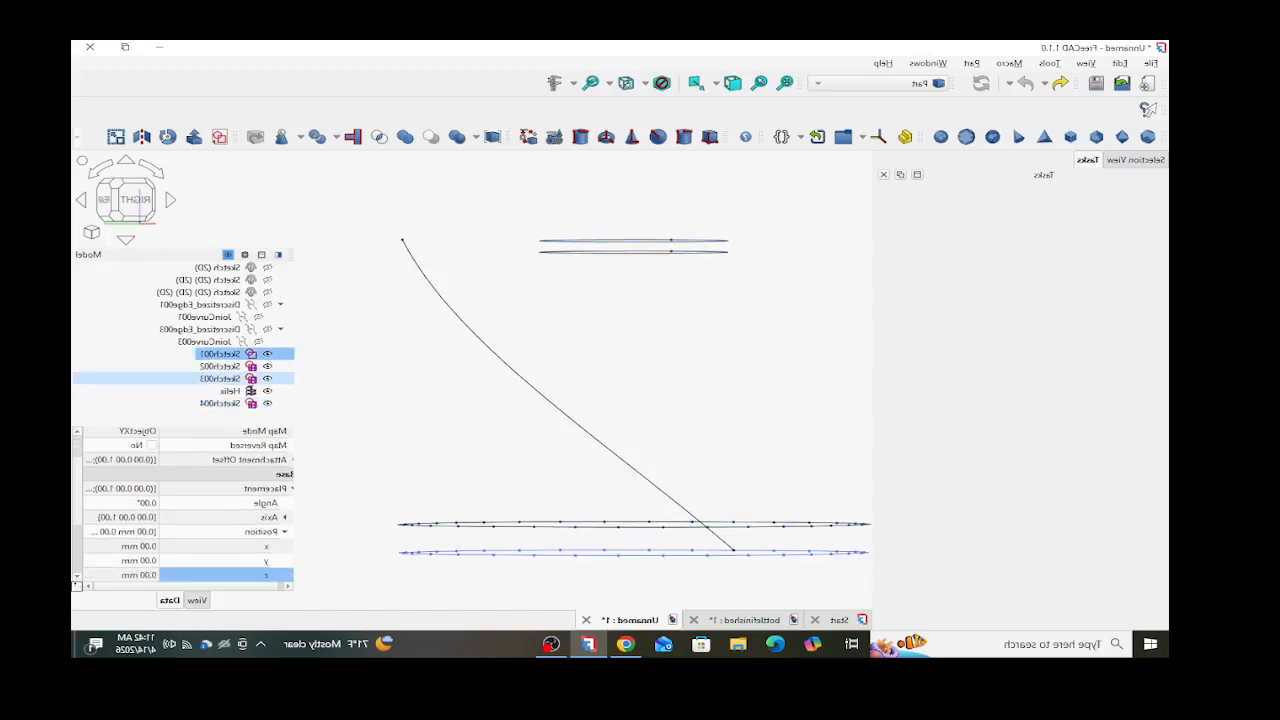
click(220, 403)
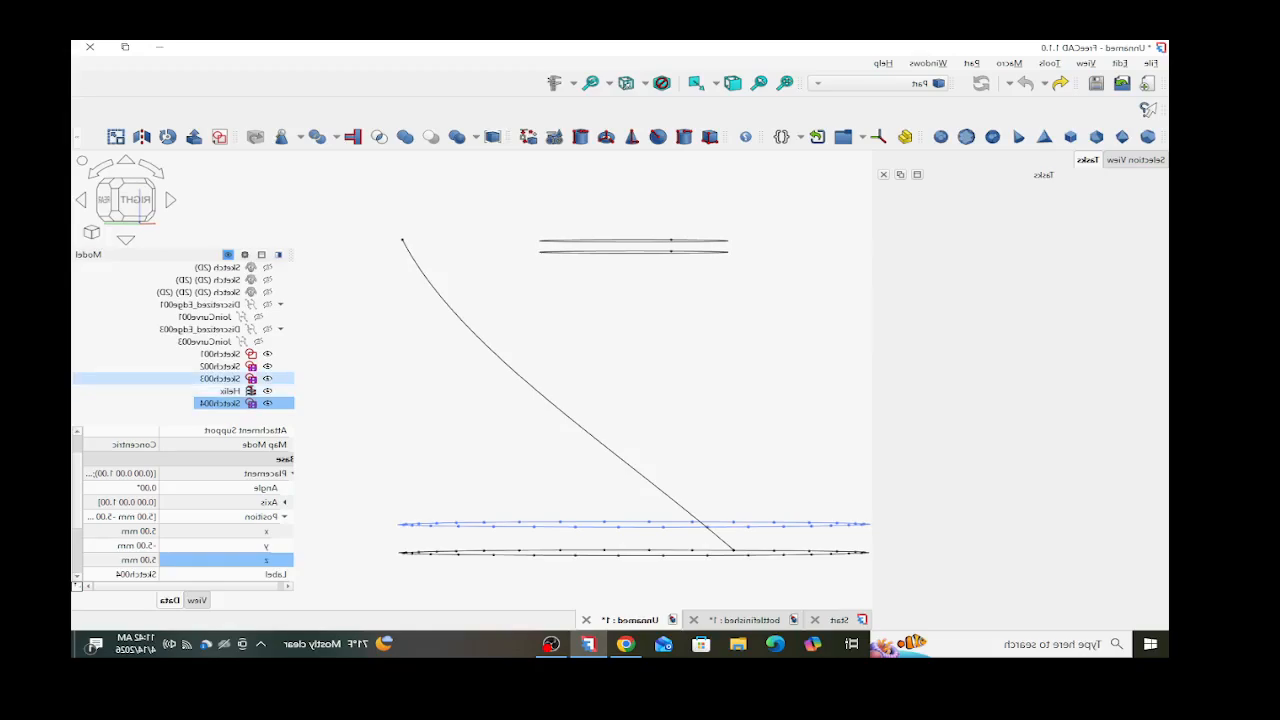
click(220, 379)
click(220, 366)
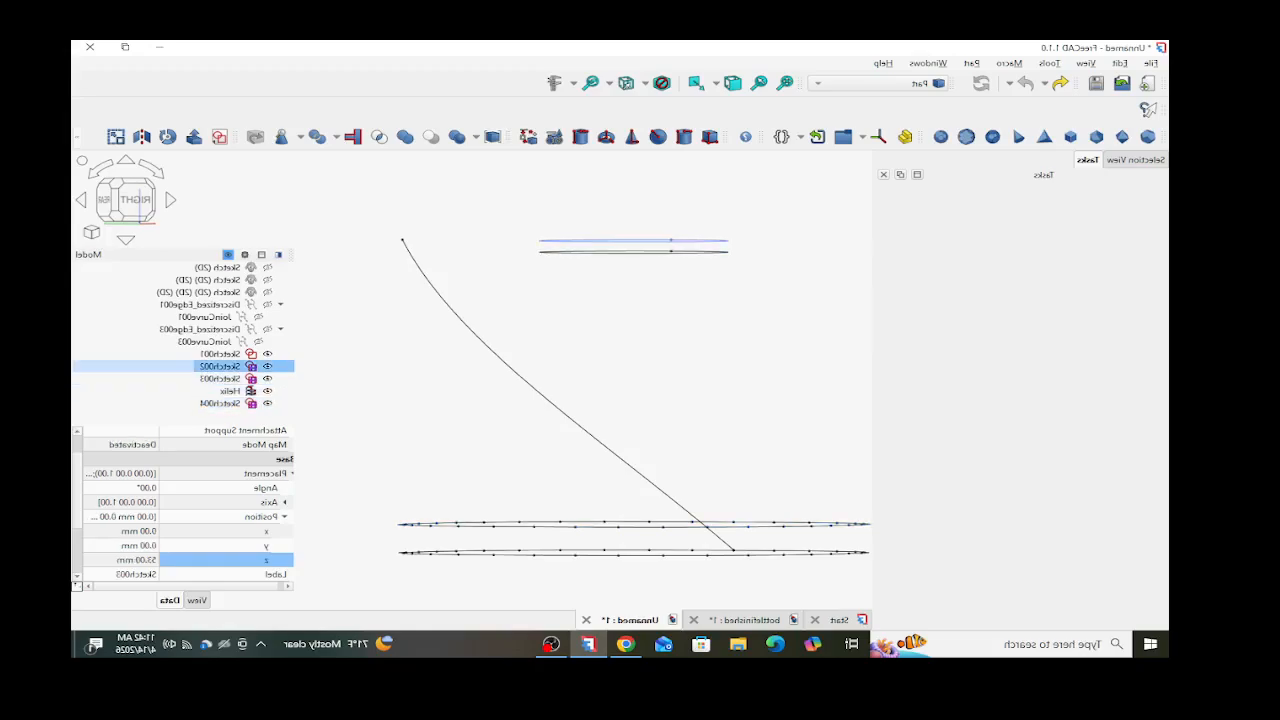
click(440, 400)
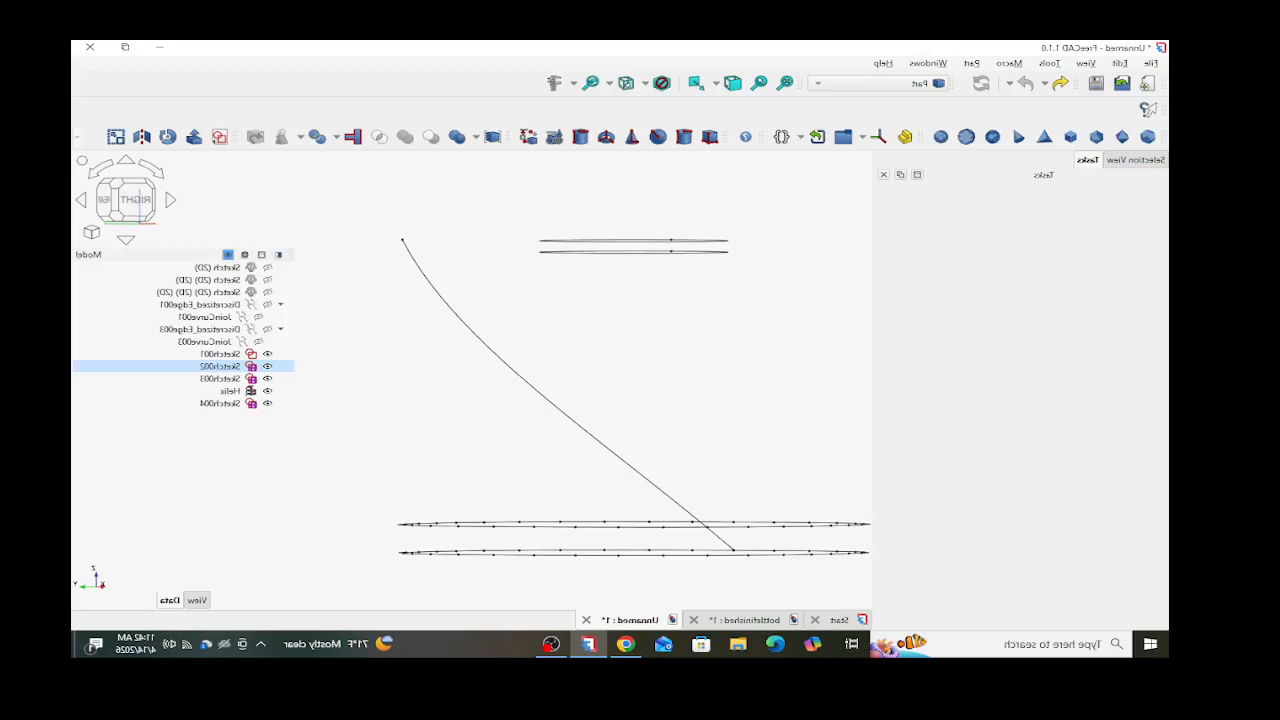
click(220, 354)
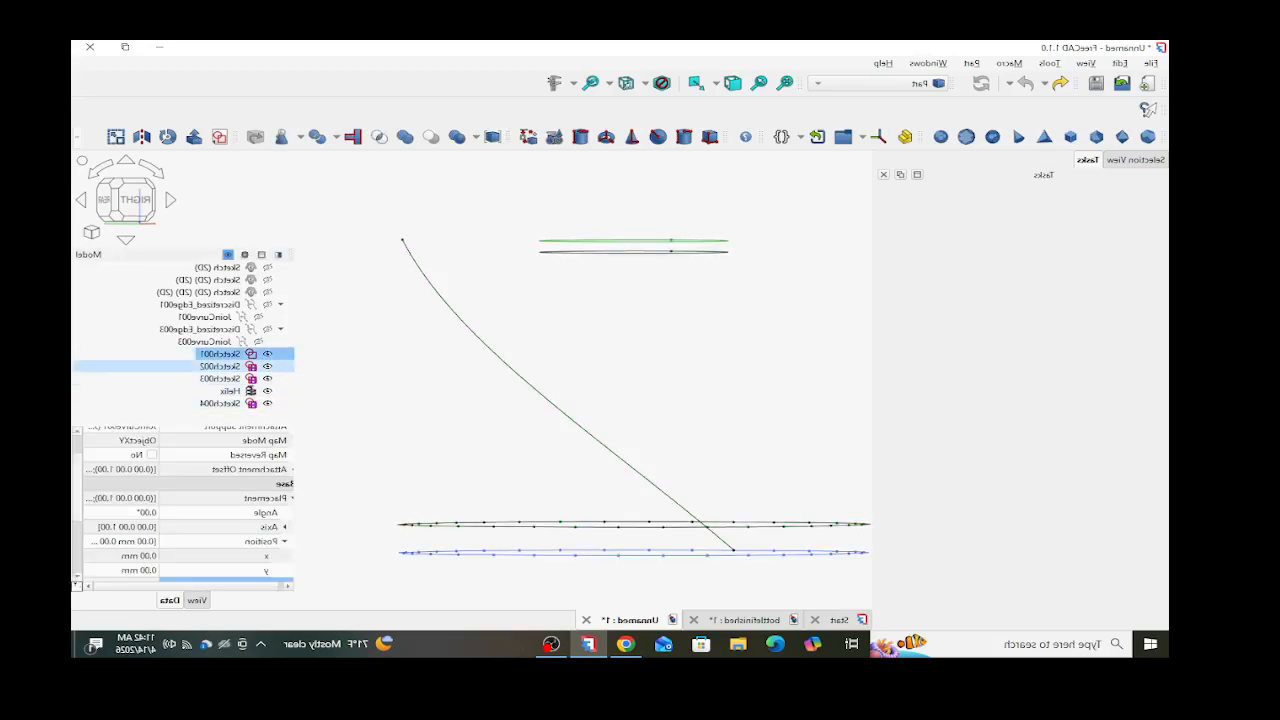
click(345, 310)
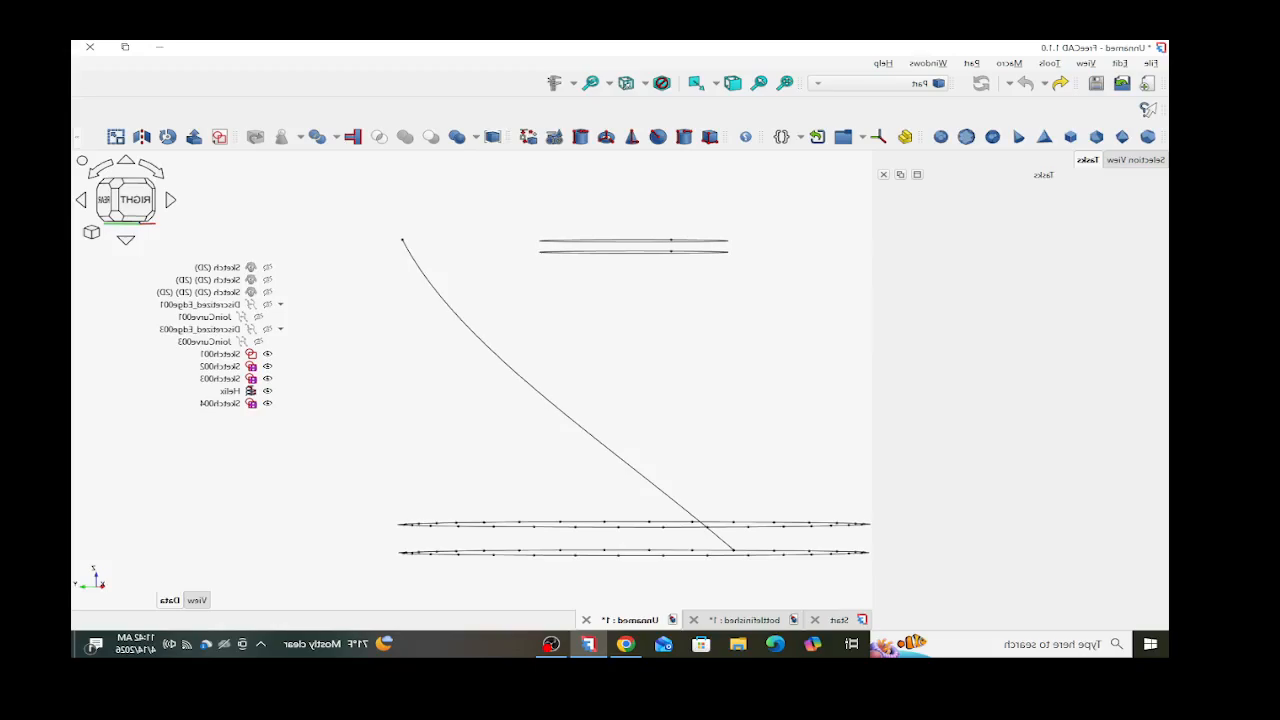
click(77, 137)
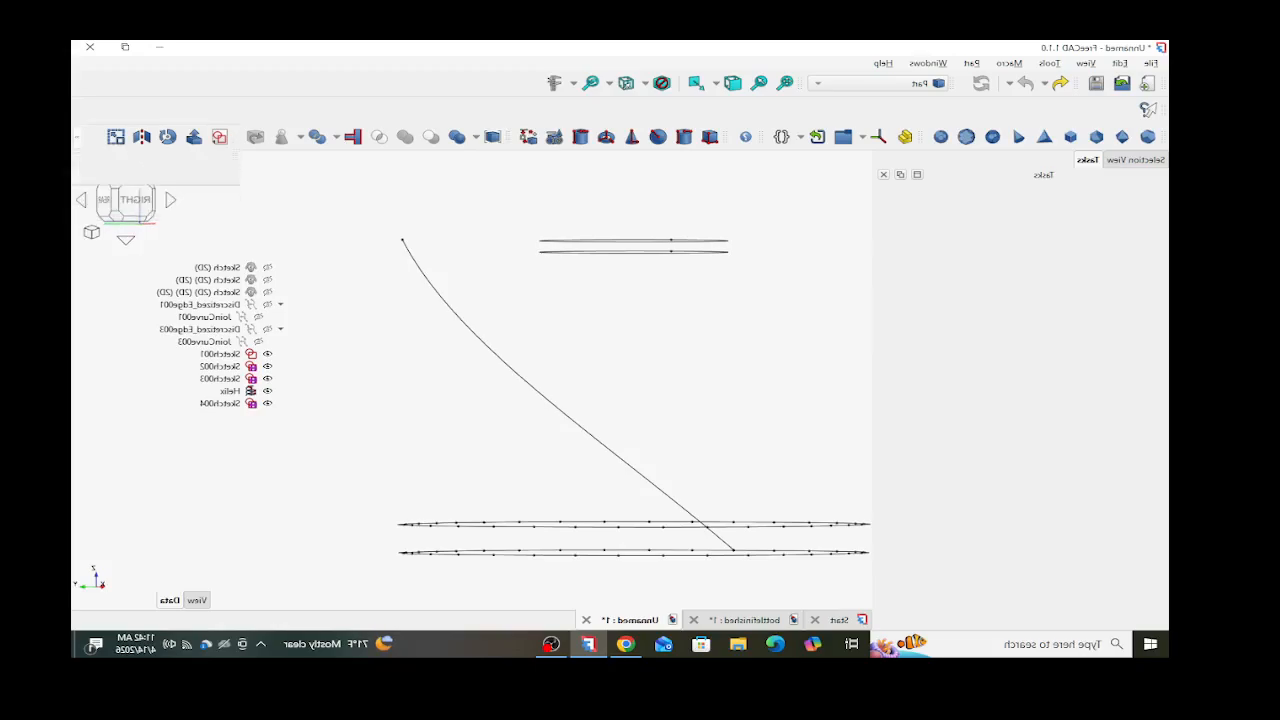
click(77, 137)
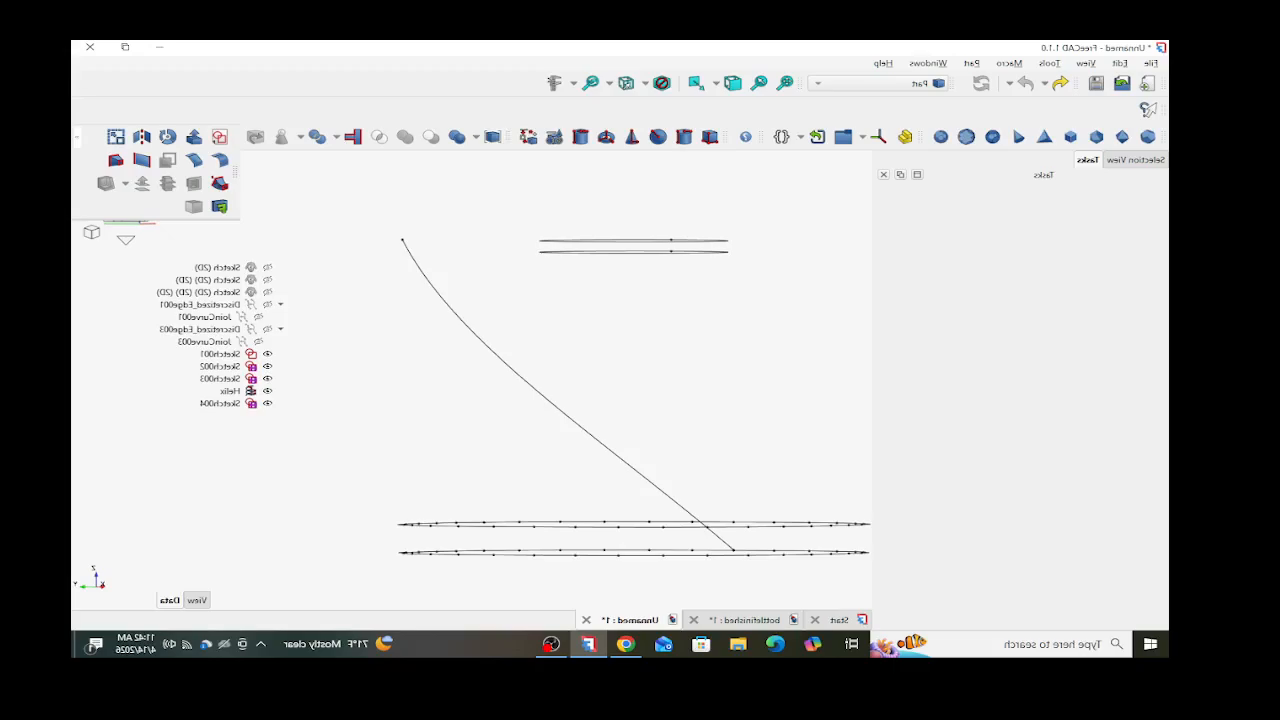
click(219, 183)
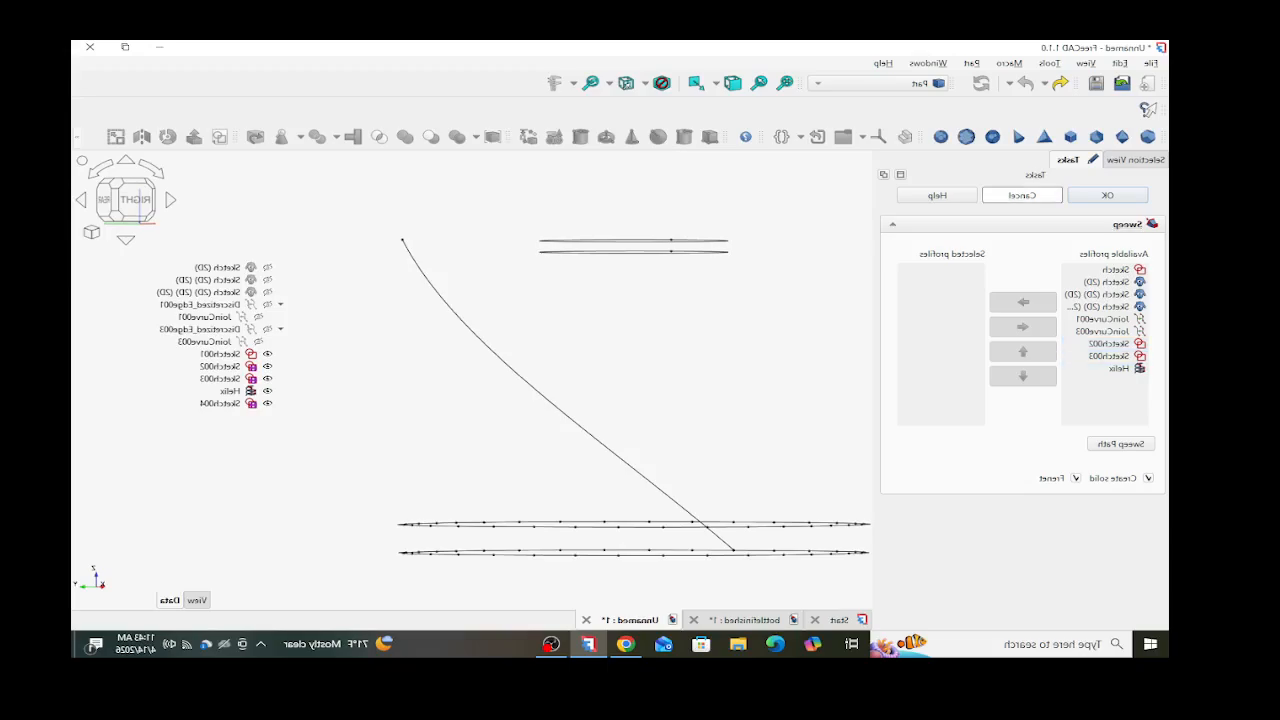
click(1021, 195)
- Open Sketch001 for editing and hide Sketch002, Sketch003, Helix and Sketch004
click(220, 353)
double_click(220, 353)
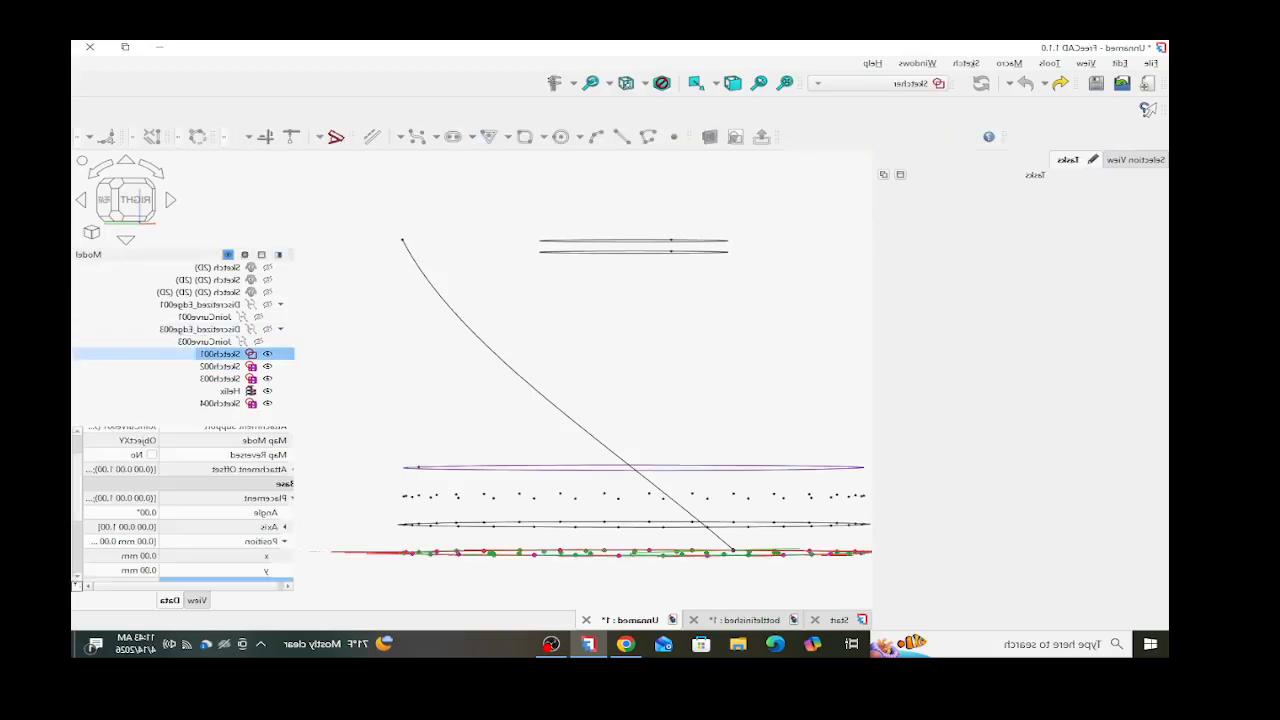
scroll(485, 498, up, 3)
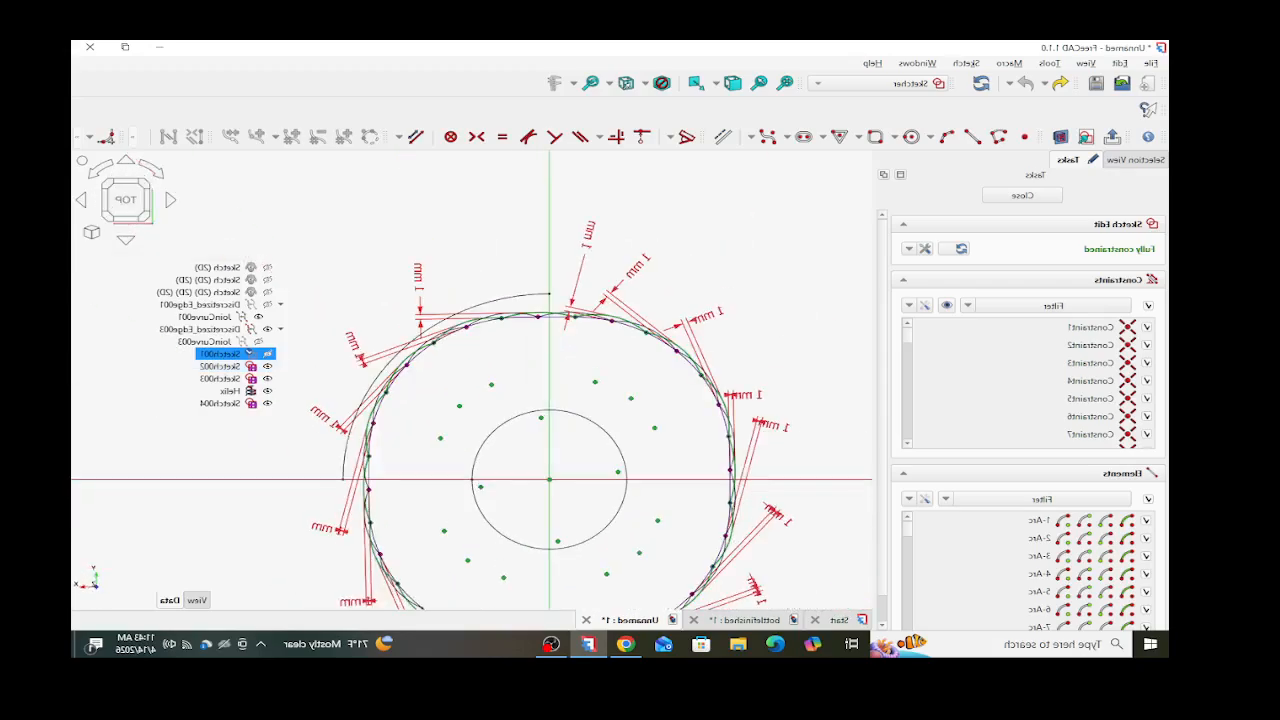
click(267, 366)
click(267, 378)
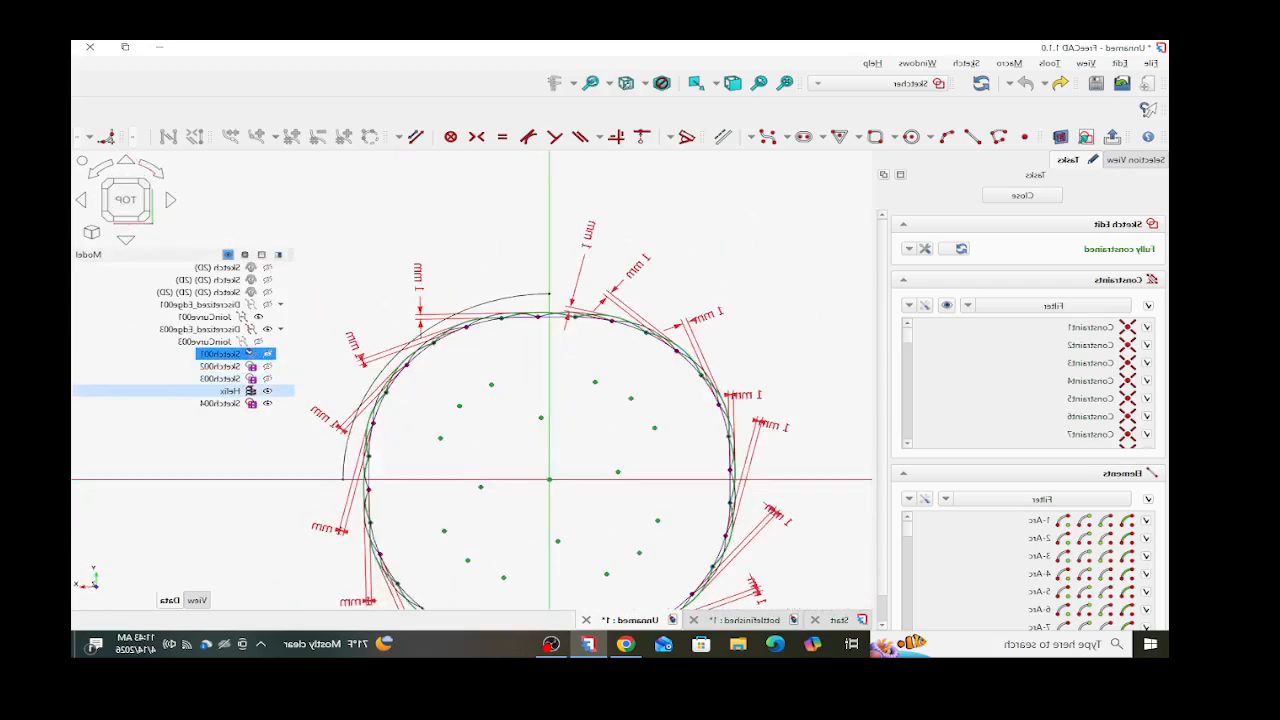
click(267, 391)
click(267, 403)
- Convert the point elements 17 through 48 of Sketch001 to construction geometry and finish editing the sketch
scroll(470, 420, down, 3)
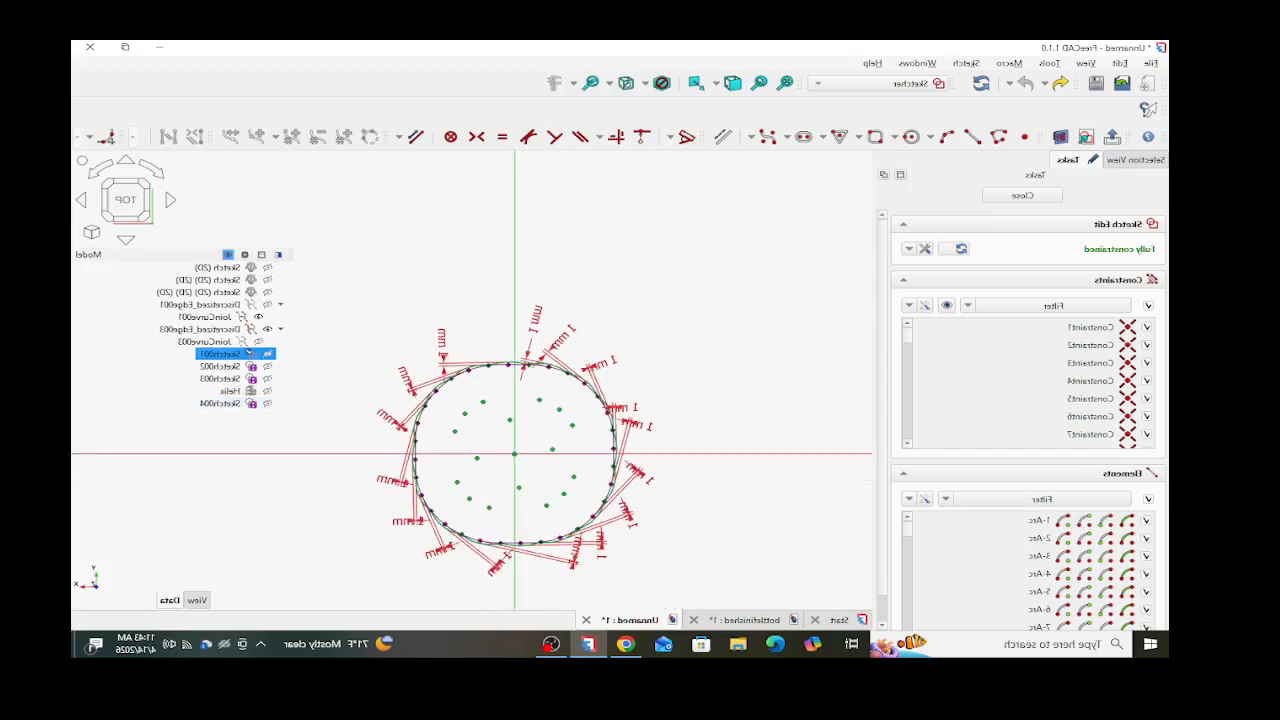
scroll(452, 524, up, 5)
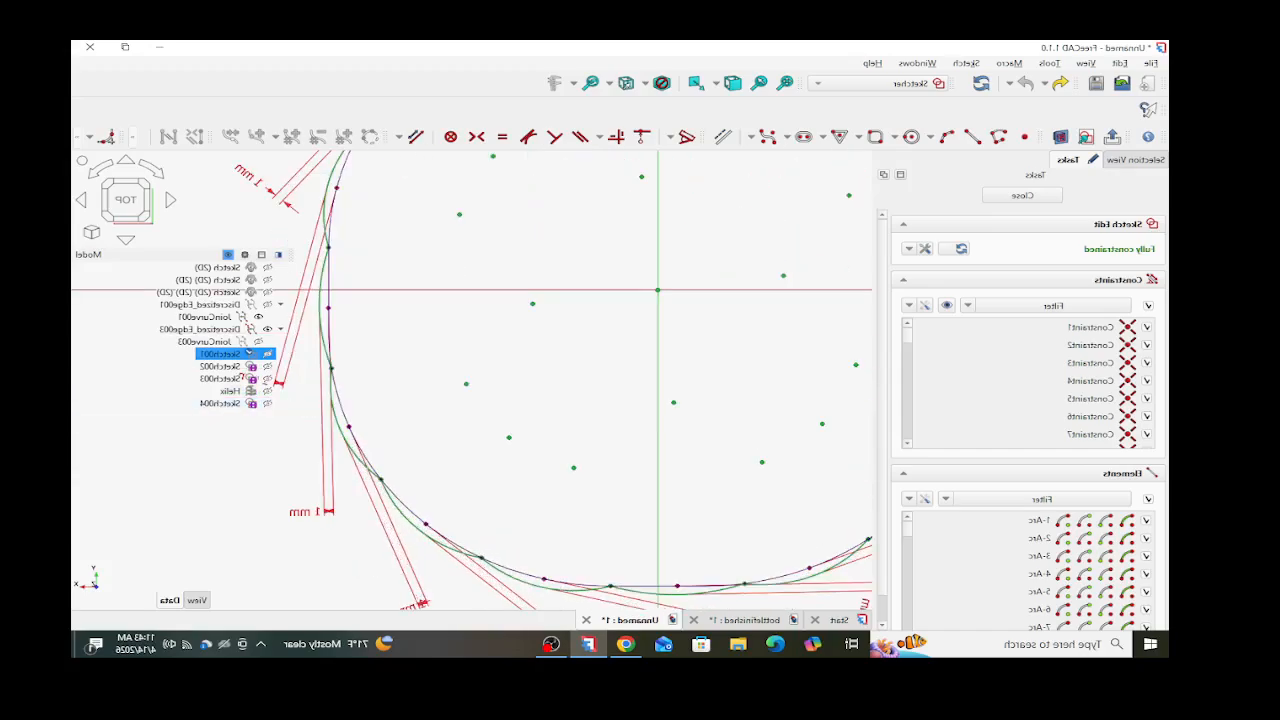
scroll(471, 515, down, 1)
scroll(1033, 551, down, 14)
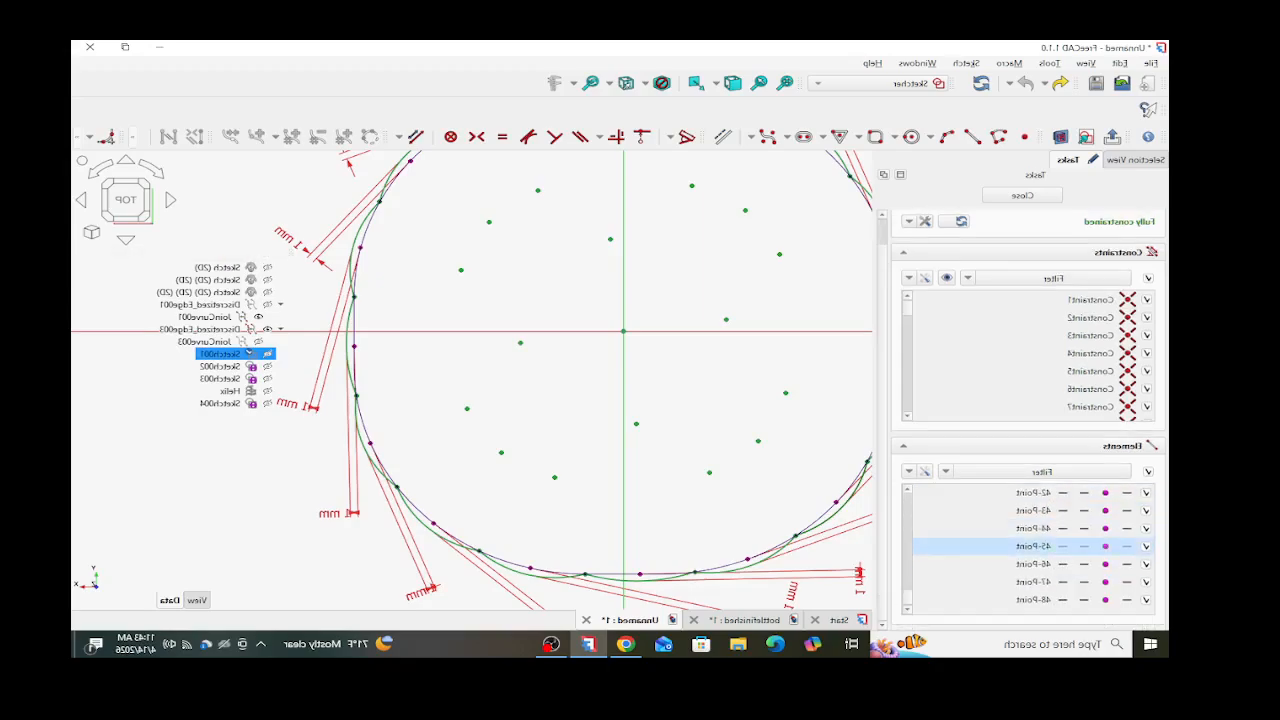
scroll(1033, 583, up, 3)
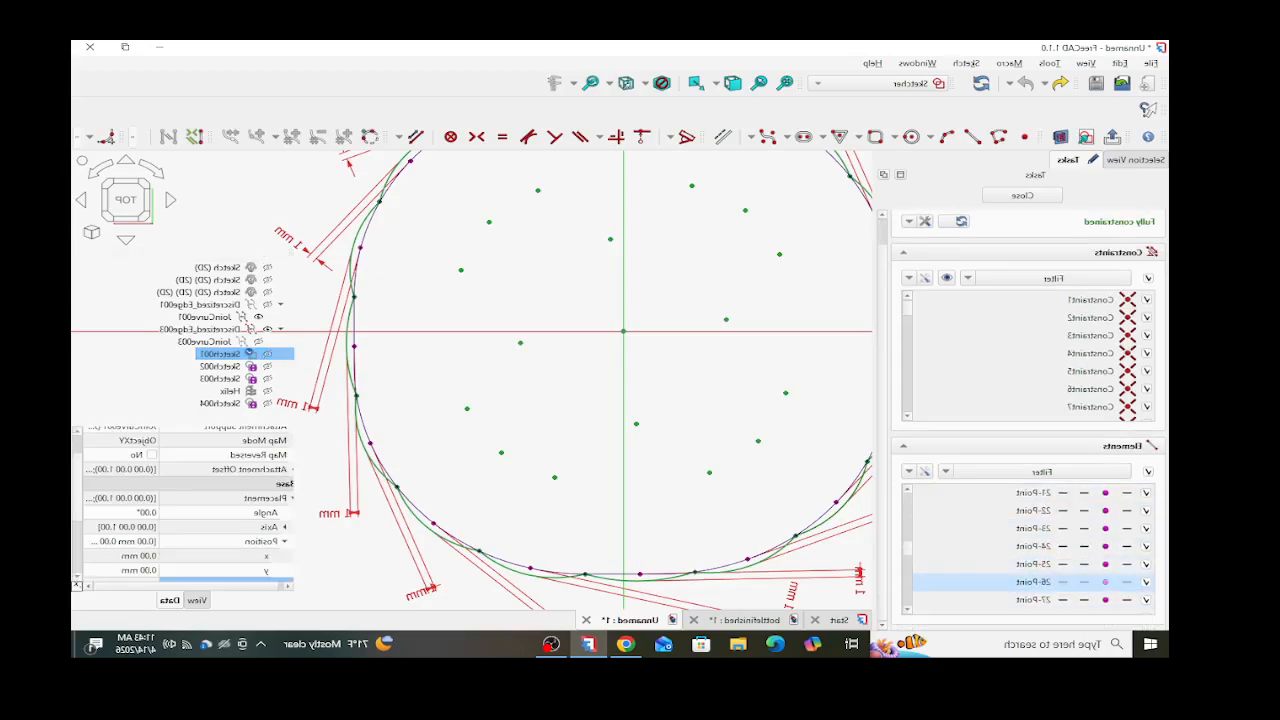
scroll(1033, 570, up, 3)
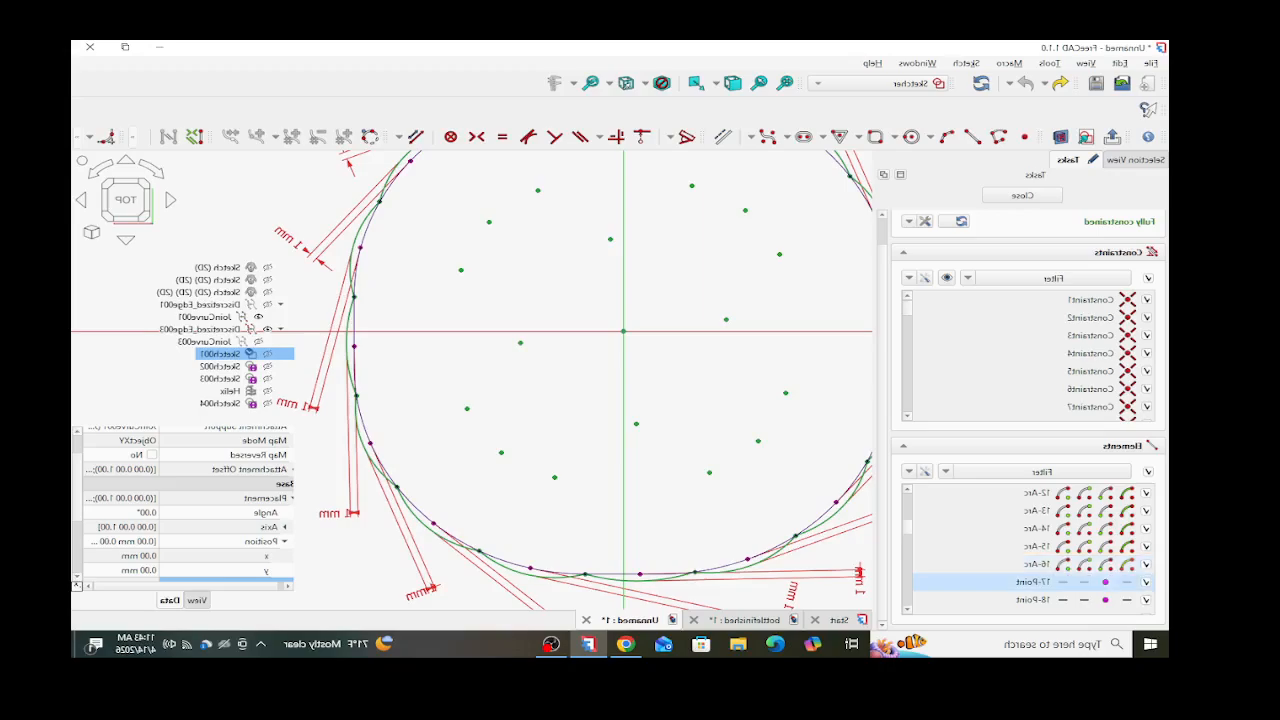
shift+click(1033, 582)
key(Delete)
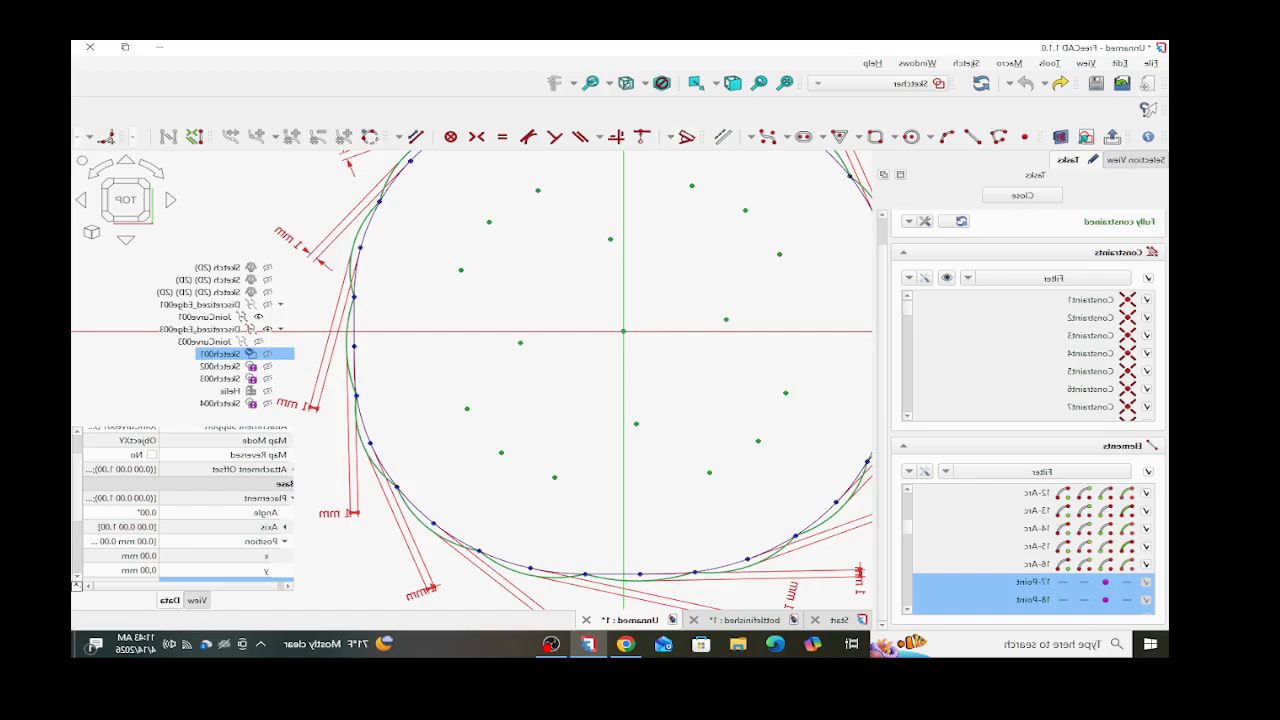
click(723, 137)
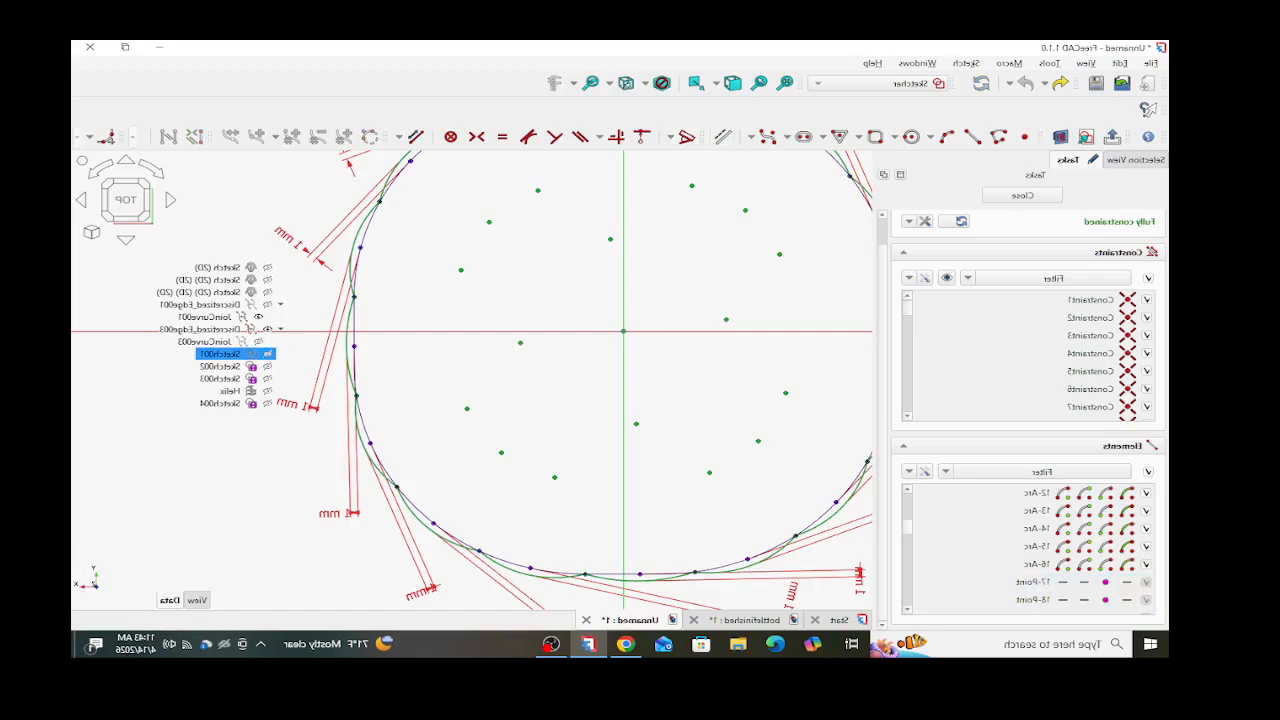
click(1022, 195)
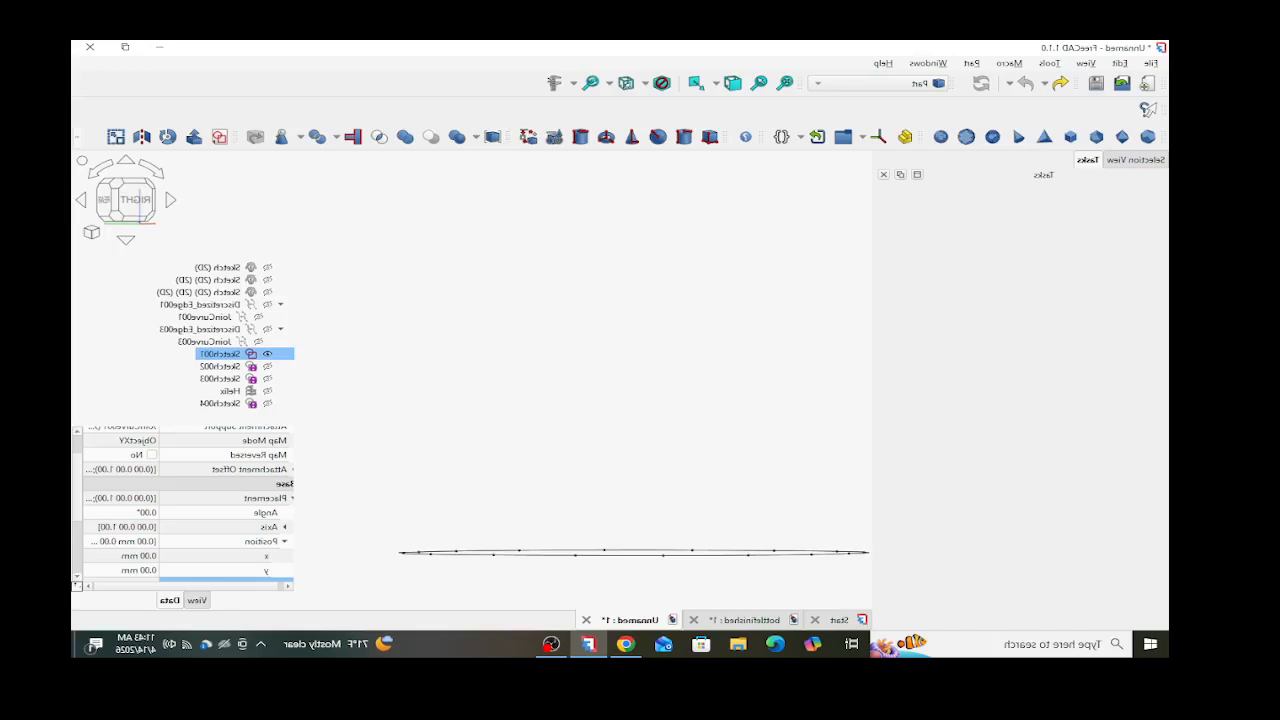
click(330, 230)
click(77, 137)
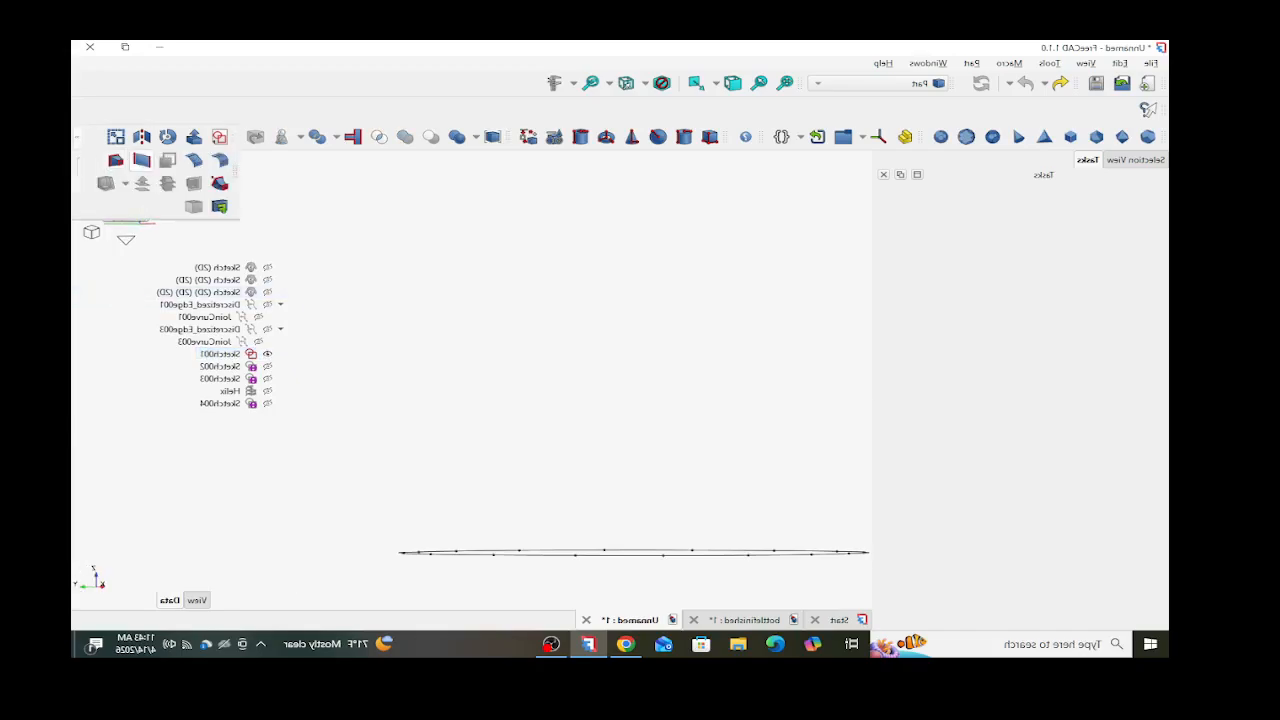
click(219, 183)
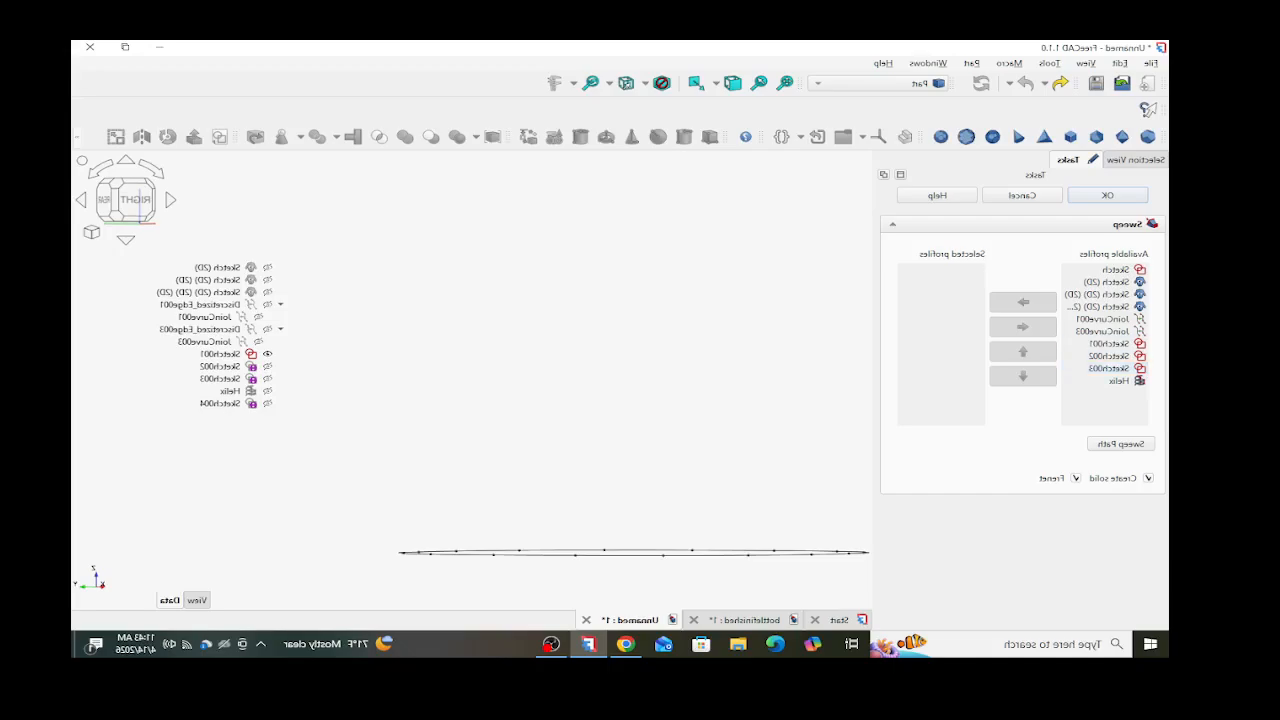
click(1021, 195)
- Open Sketch004, convert its point elements 17 through 48 to construction geometry and finish editing
double_click(220, 403)
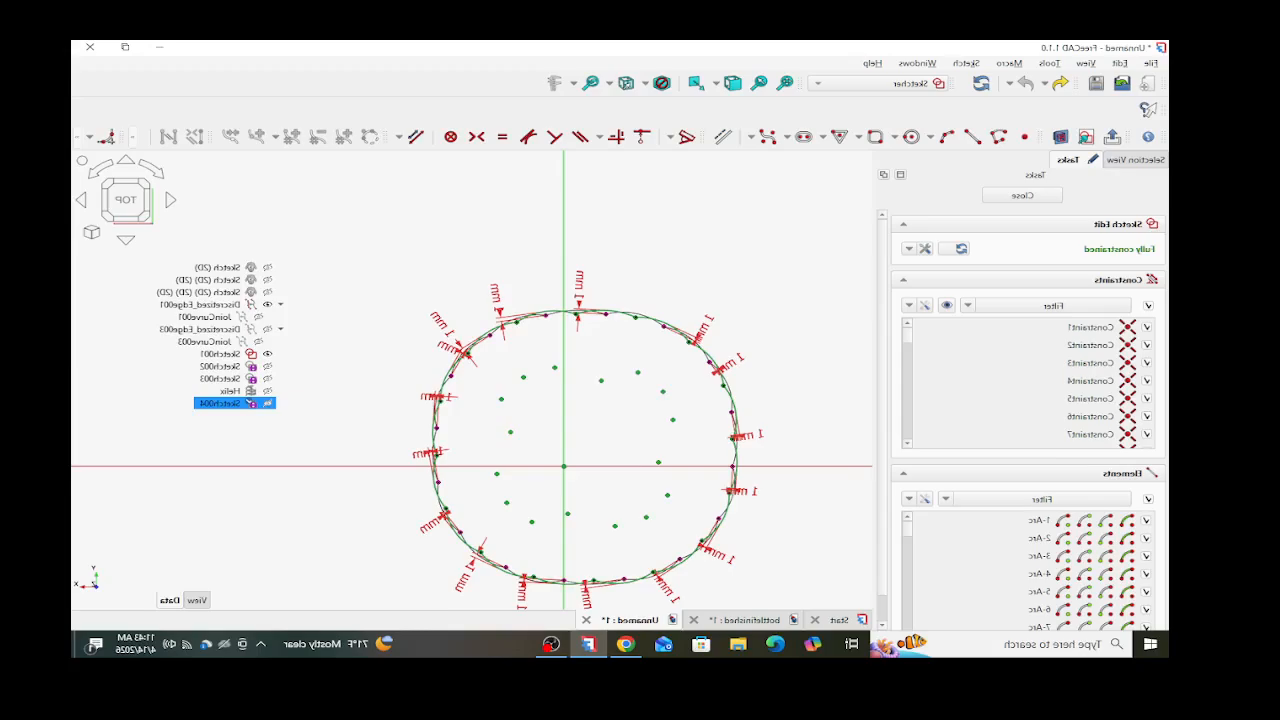
scroll(1030, 555, down, 6)
scroll(1033, 556, down, 2)
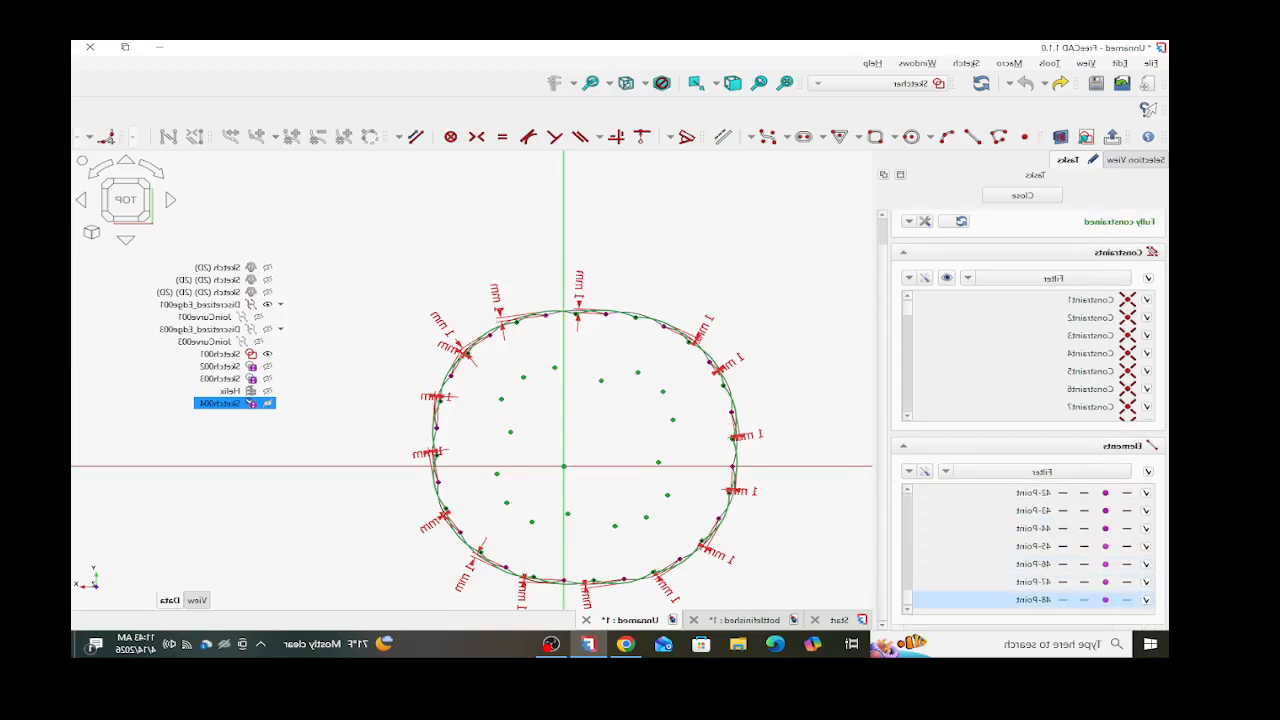
click(1033, 600)
scroll(1033, 565, up, 10)
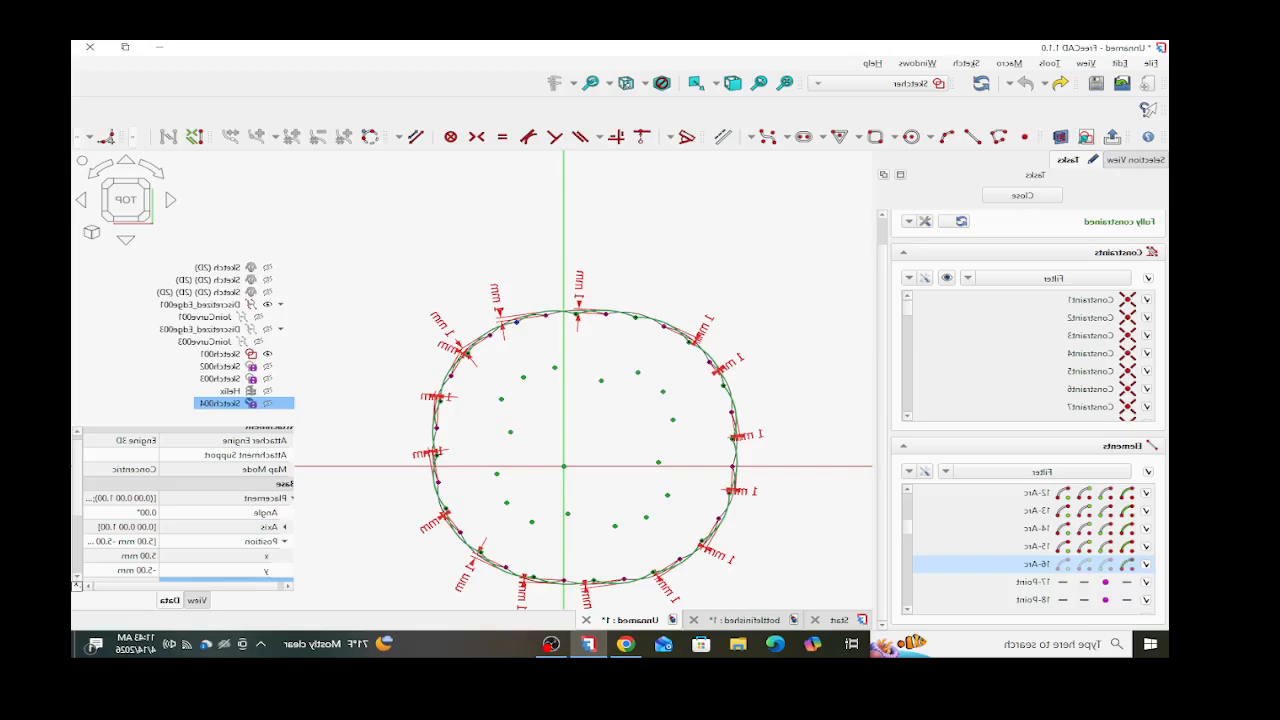
shift+click(1033, 582)
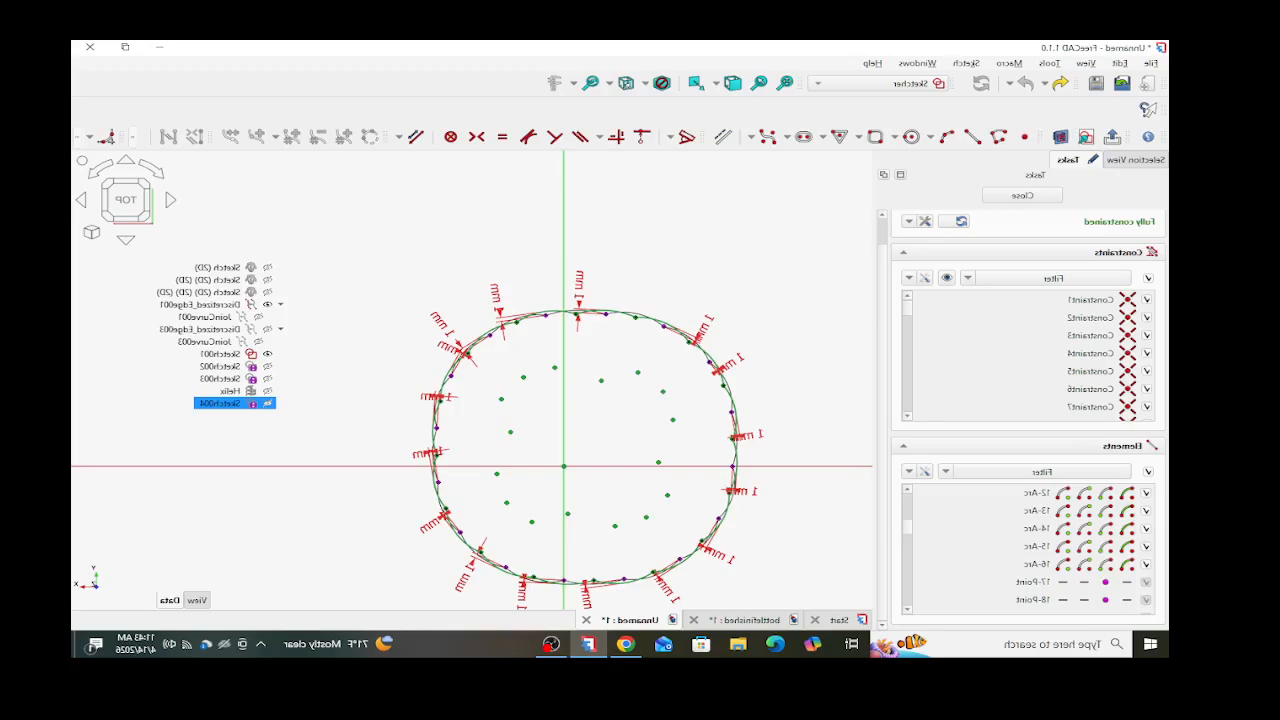
click(1022, 195)
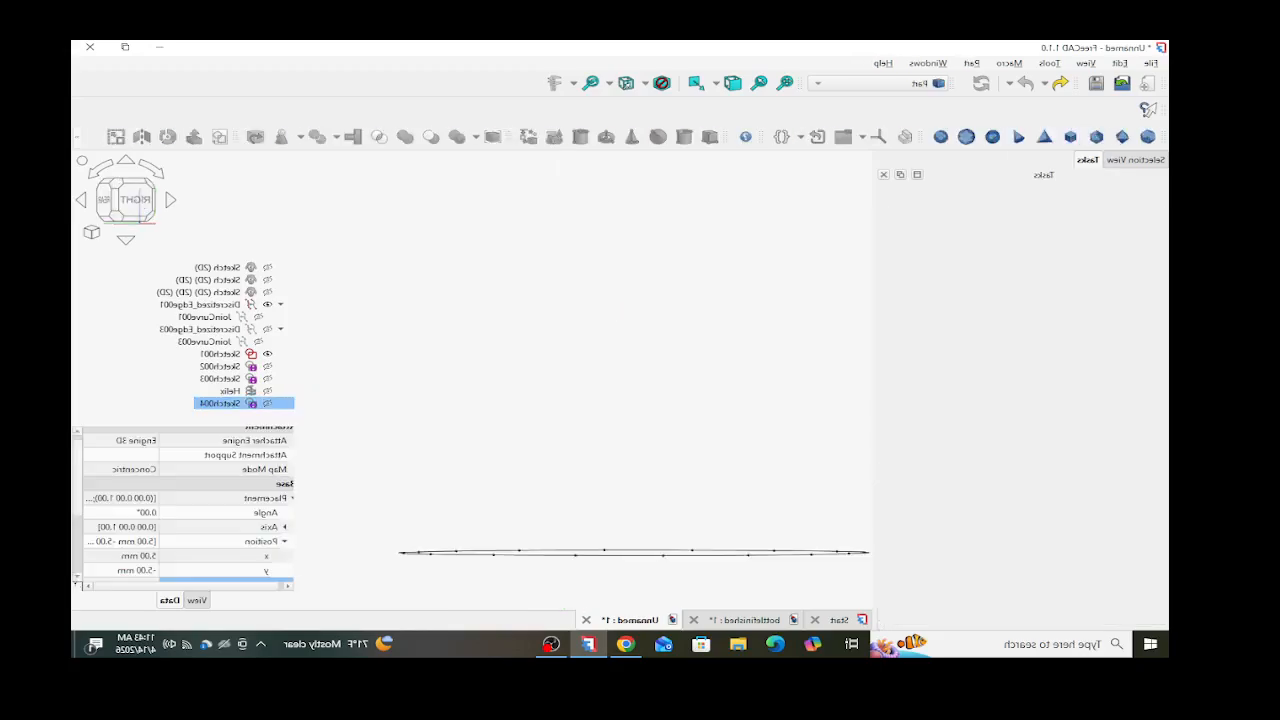
- Show Sketch002, Sketch003, Helix and Sketch004 again alongside Sketch001
middle_drag(531, 339, 531, 376)
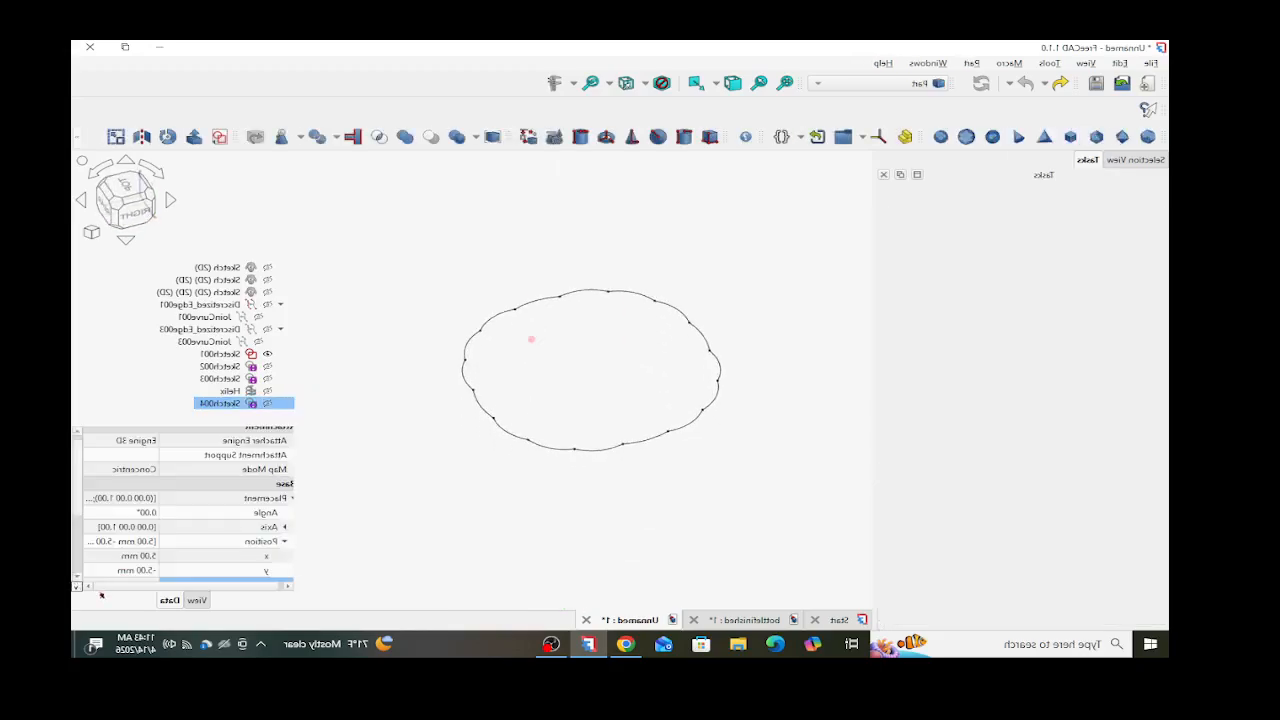
click(205, 342)
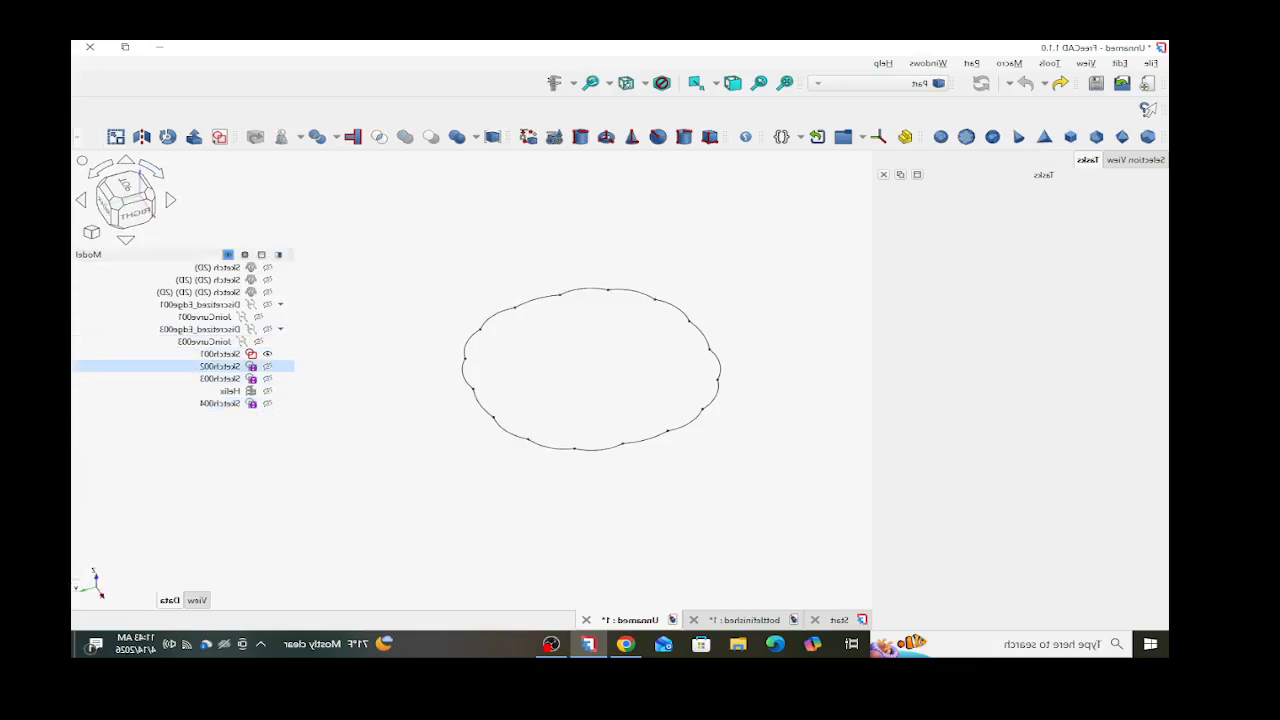
click(267, 366)
click(267, 379)
click(267, 391)
click(267, 404)
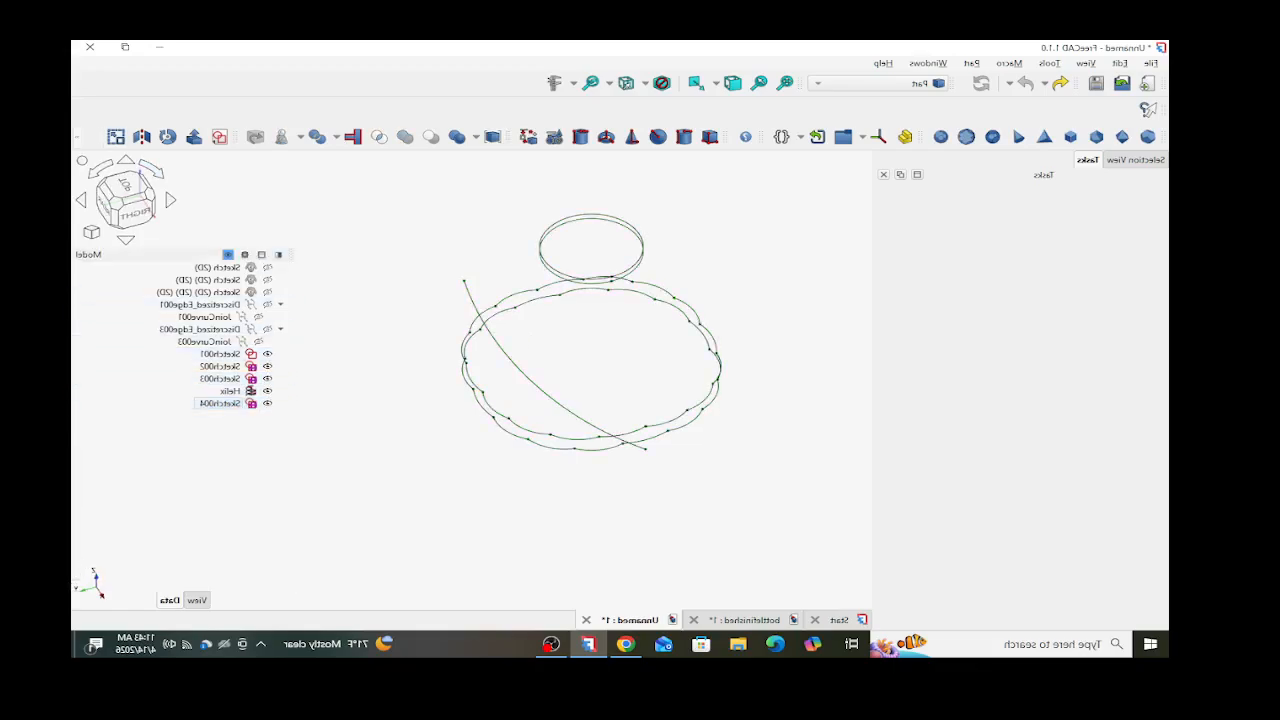
- Start a Part Sweep and add Sketch001, Sketch004, Sketch003 and Sketch002 as its profiles in that order
click(77, 137)
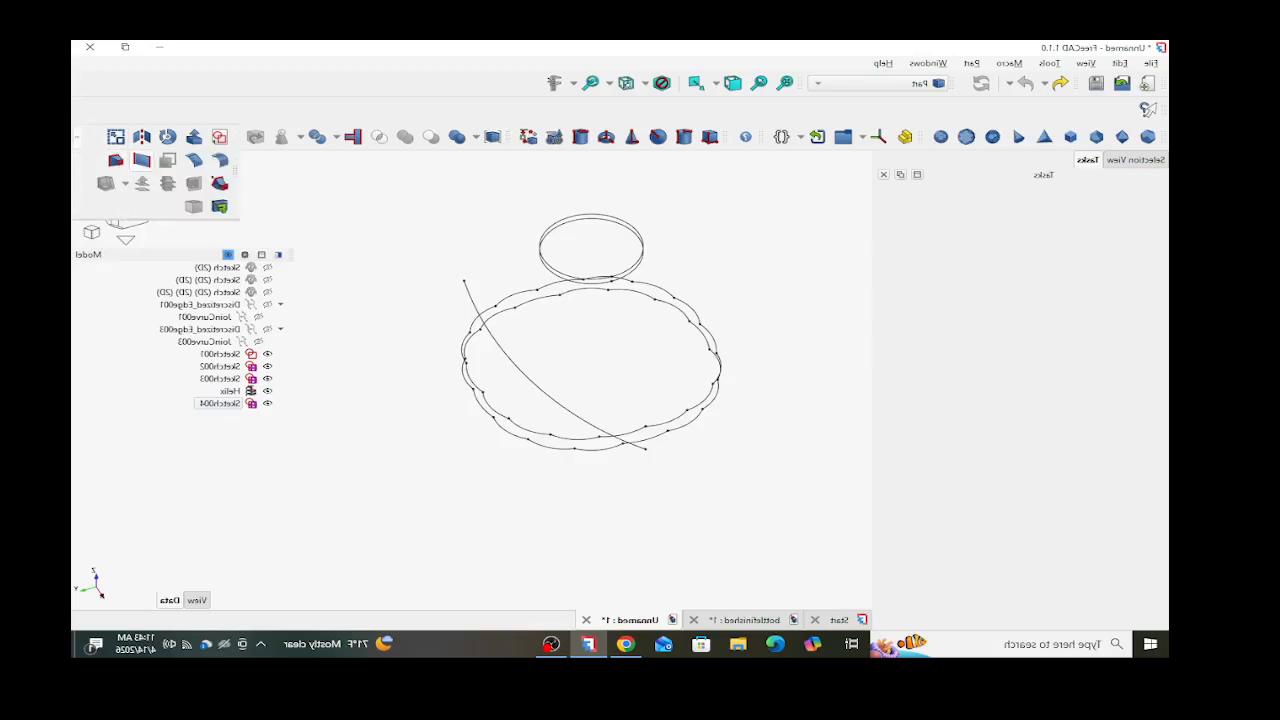
click(219, 183)
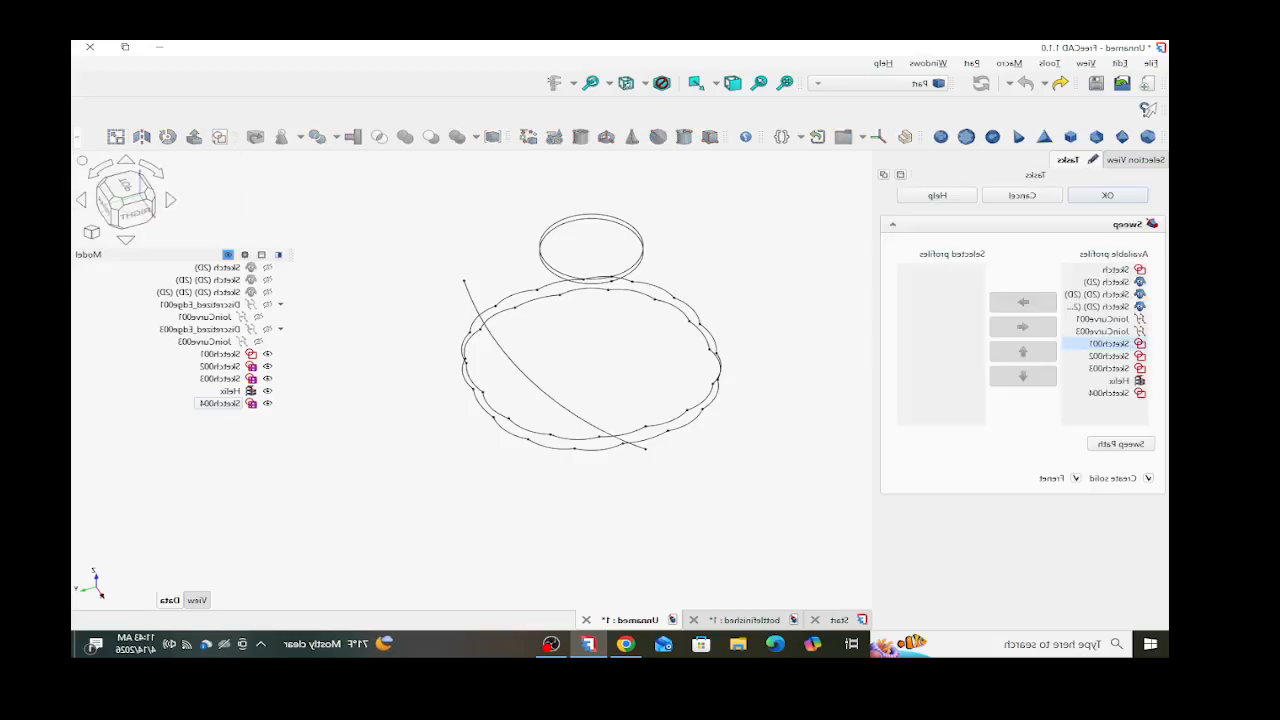
click(1022, 326)
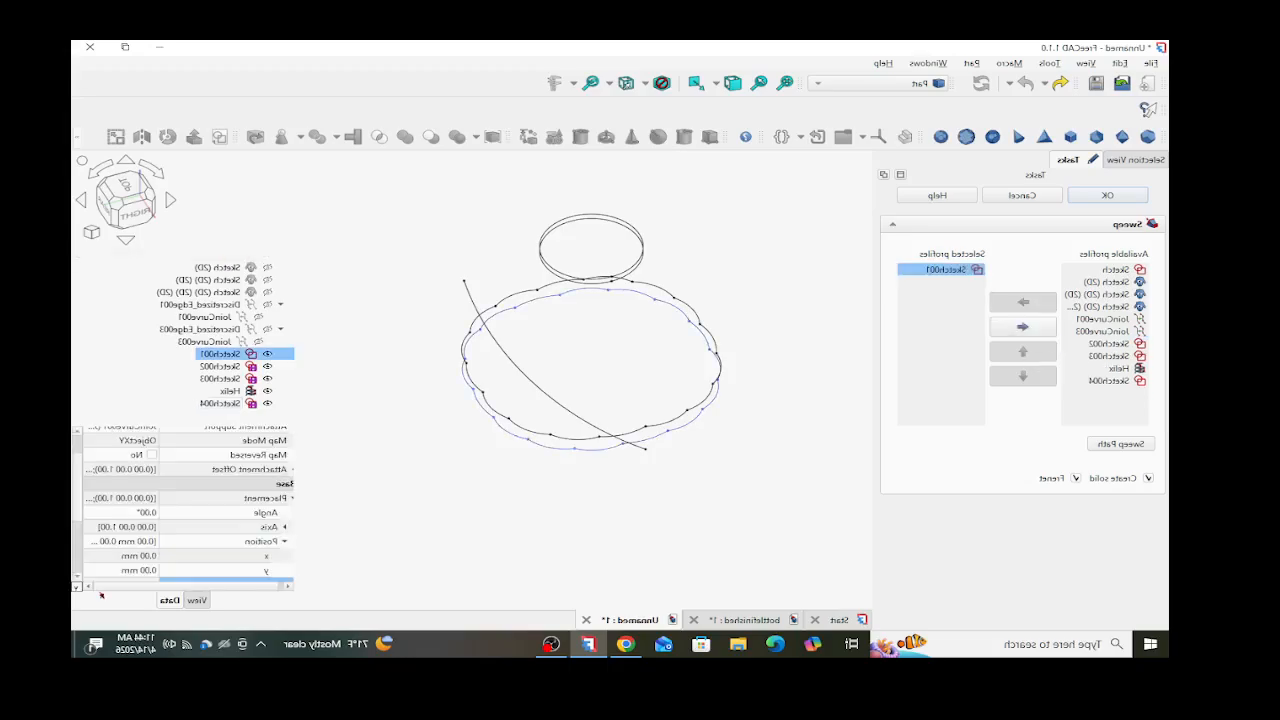
double_click(1108, 381)
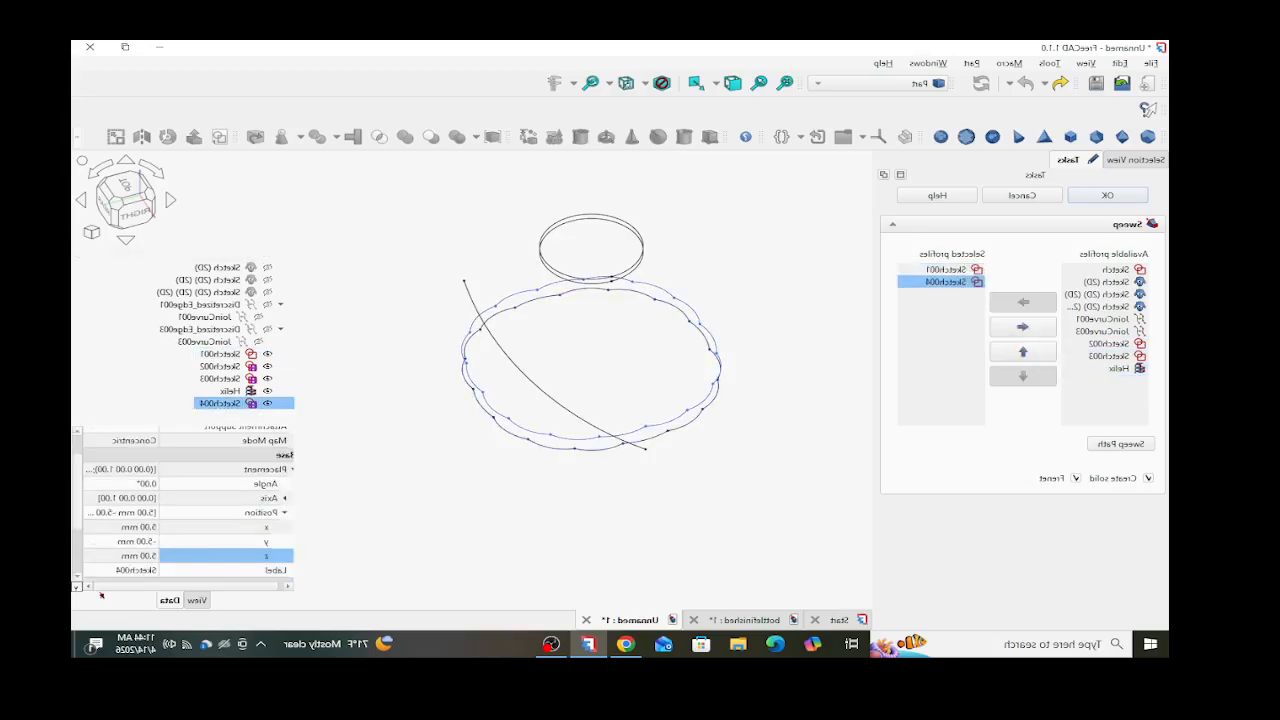
double_click(1108, 356)
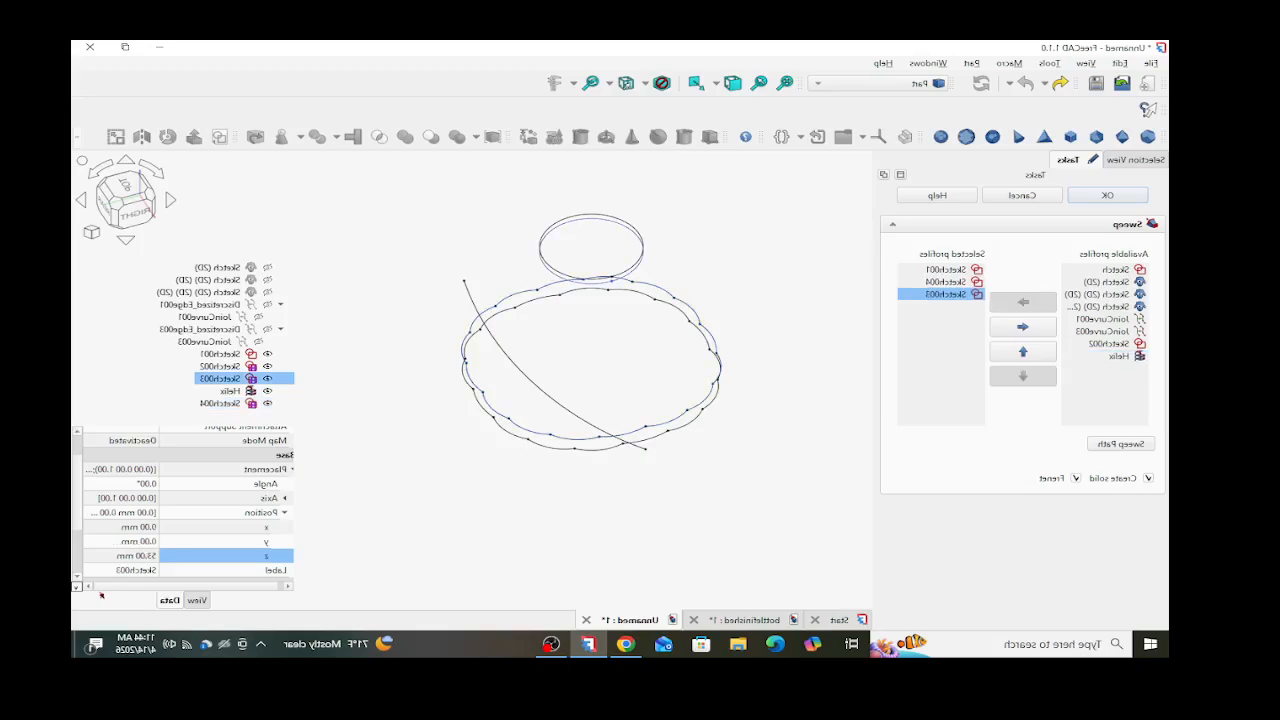
double_click(1108, 343)
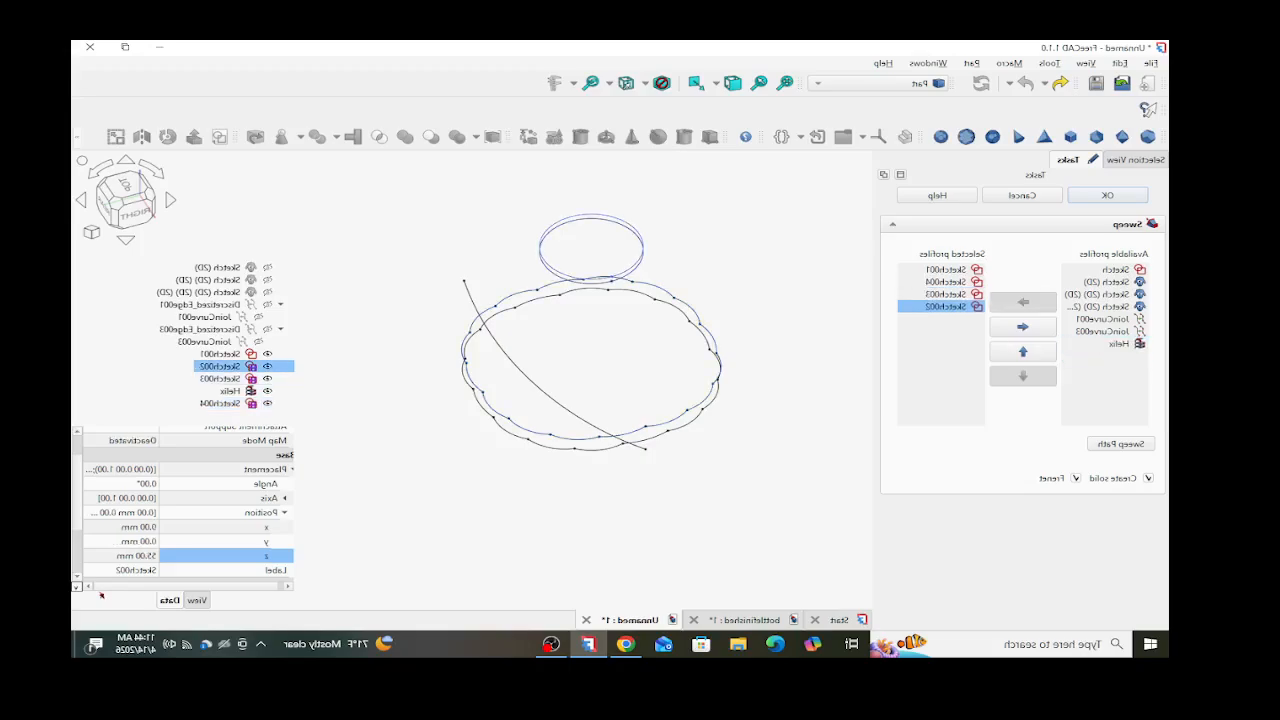
- Use the Helix as the sweep path and create the solid sweep through the selected profiles
click(1121, 444)
click(540, 388)
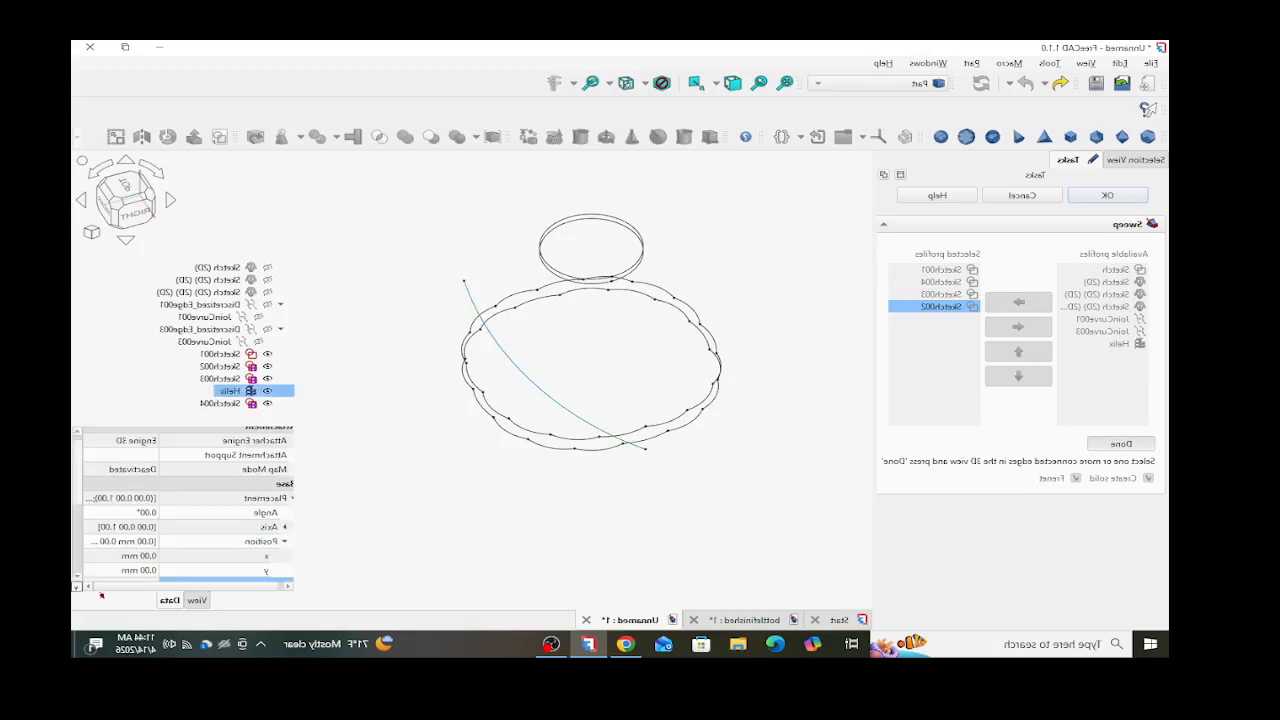
click(1121, 444)
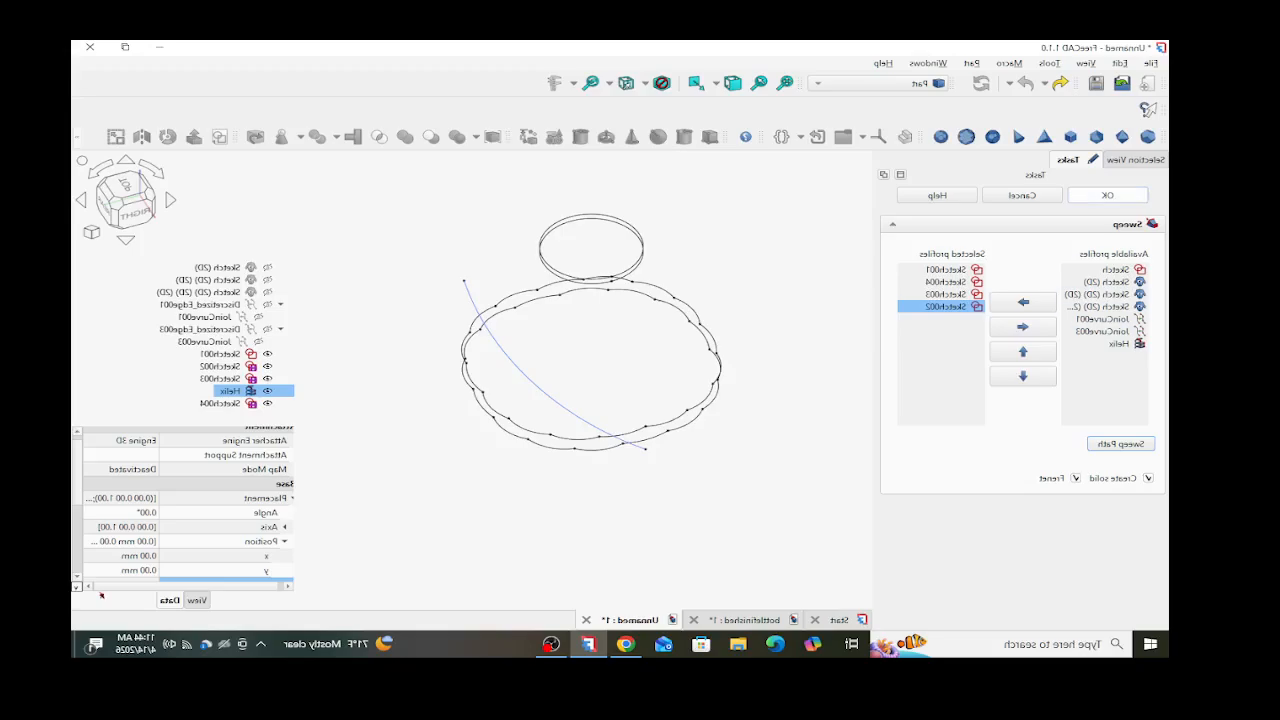
click(1107, 195)
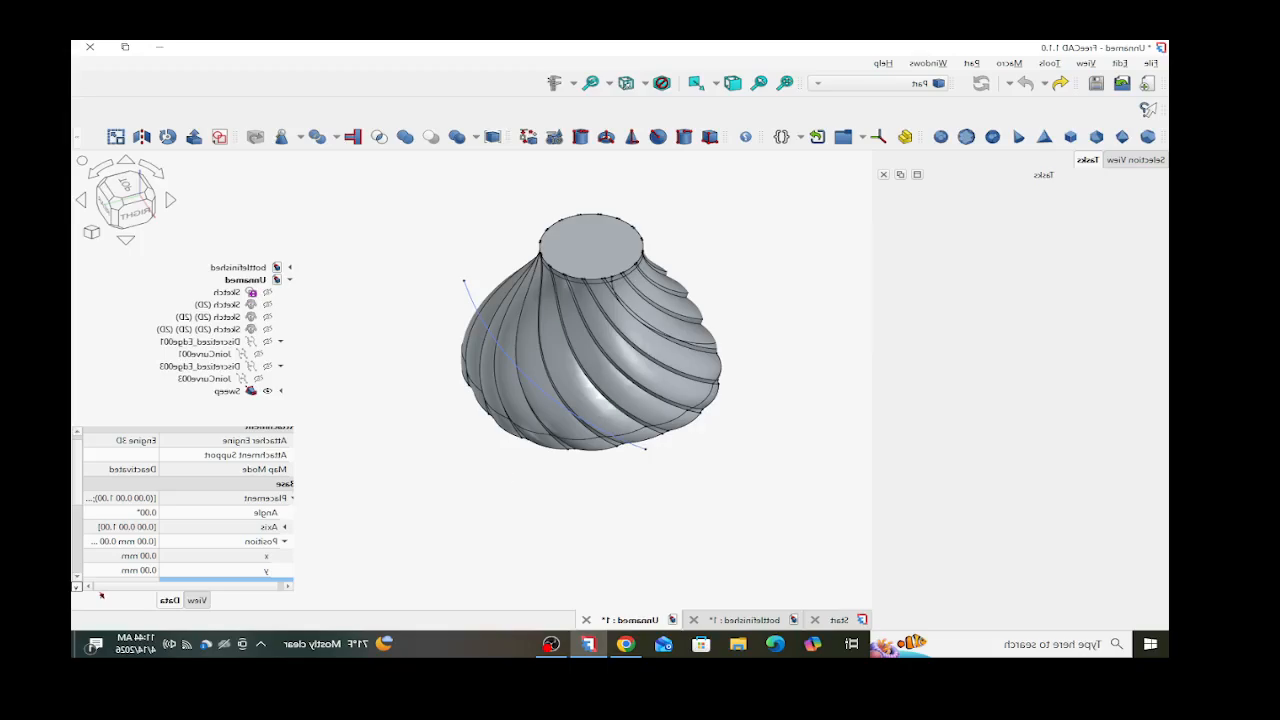
- Examine the swept body from several sides, checking how the spiral flutes run from the base to the neck
middle_drag(590, 430, 480, 336)
scroll(567, 349, up, 4)
scroll(480, 336, down, 3)
scroll(661, 459, up, 2)
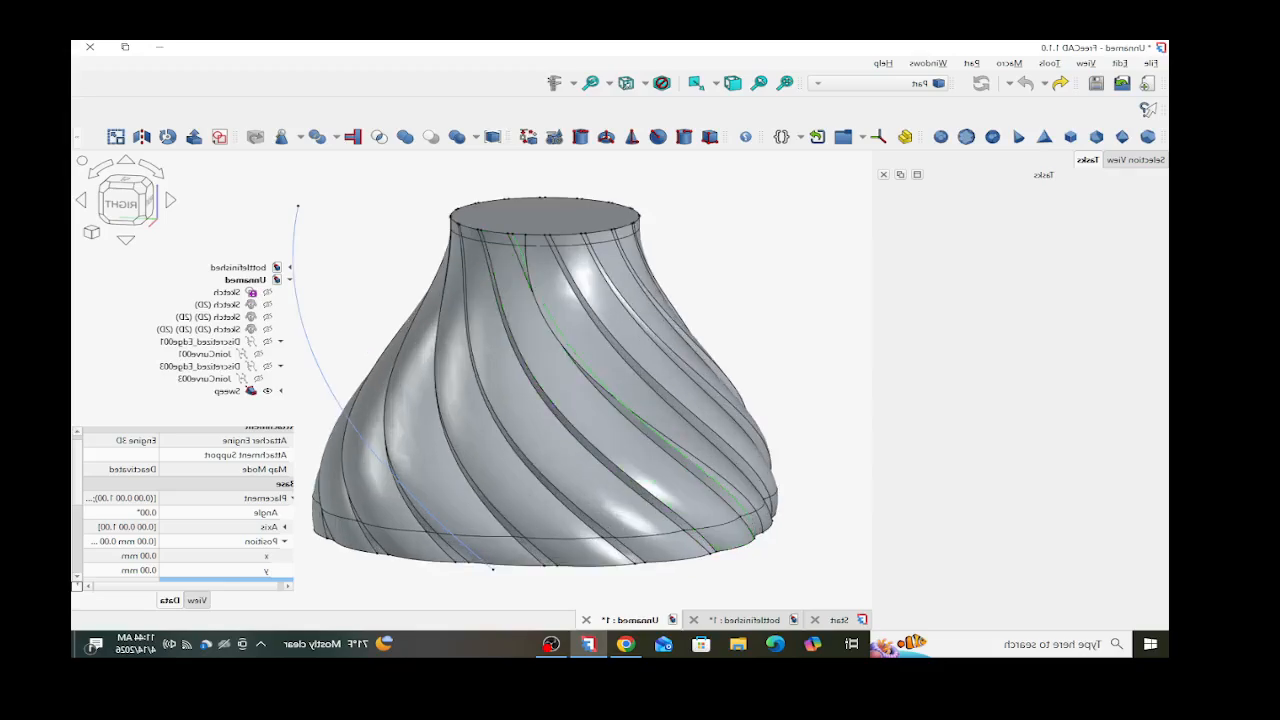
mouse_move(720, 487)
middle_down()
mouse_move(661, 485)
mouse_move(602, 441)
mouse_move(618, 514)
mouse_move(693, 476)
mouse_move(710, 490)
middle_up()
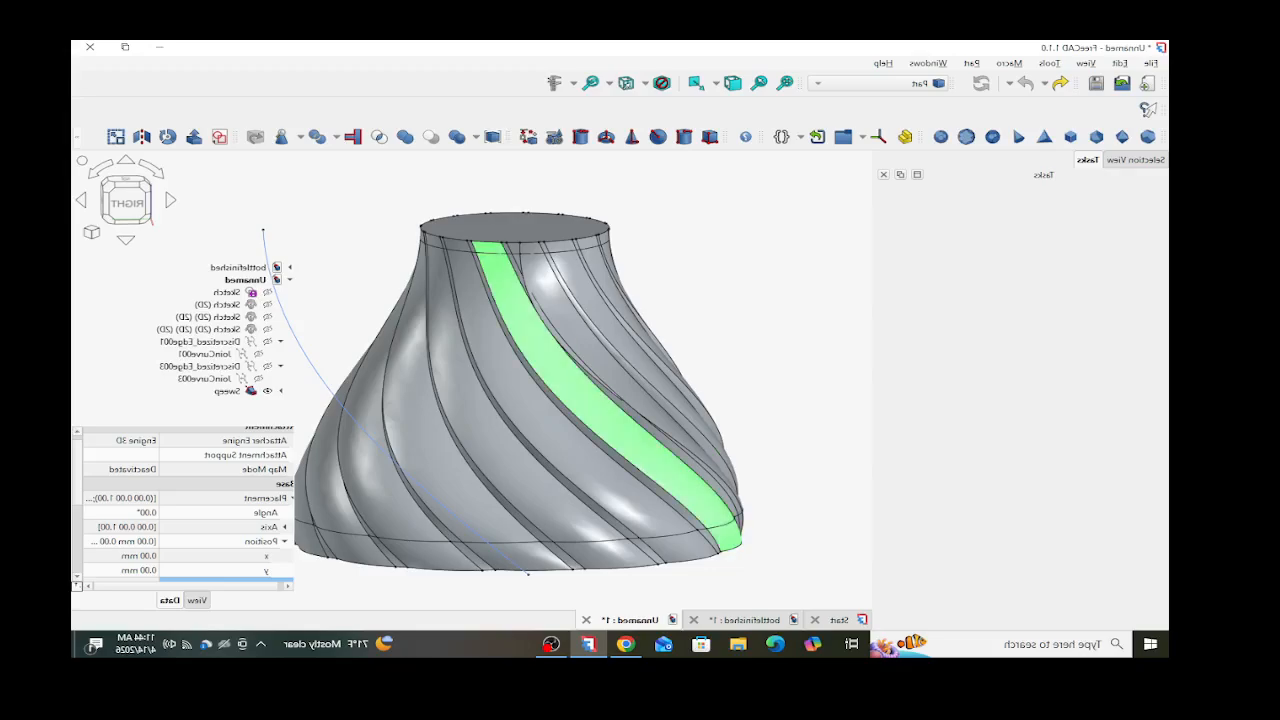
middle_drag(591, 457, 528, 466)
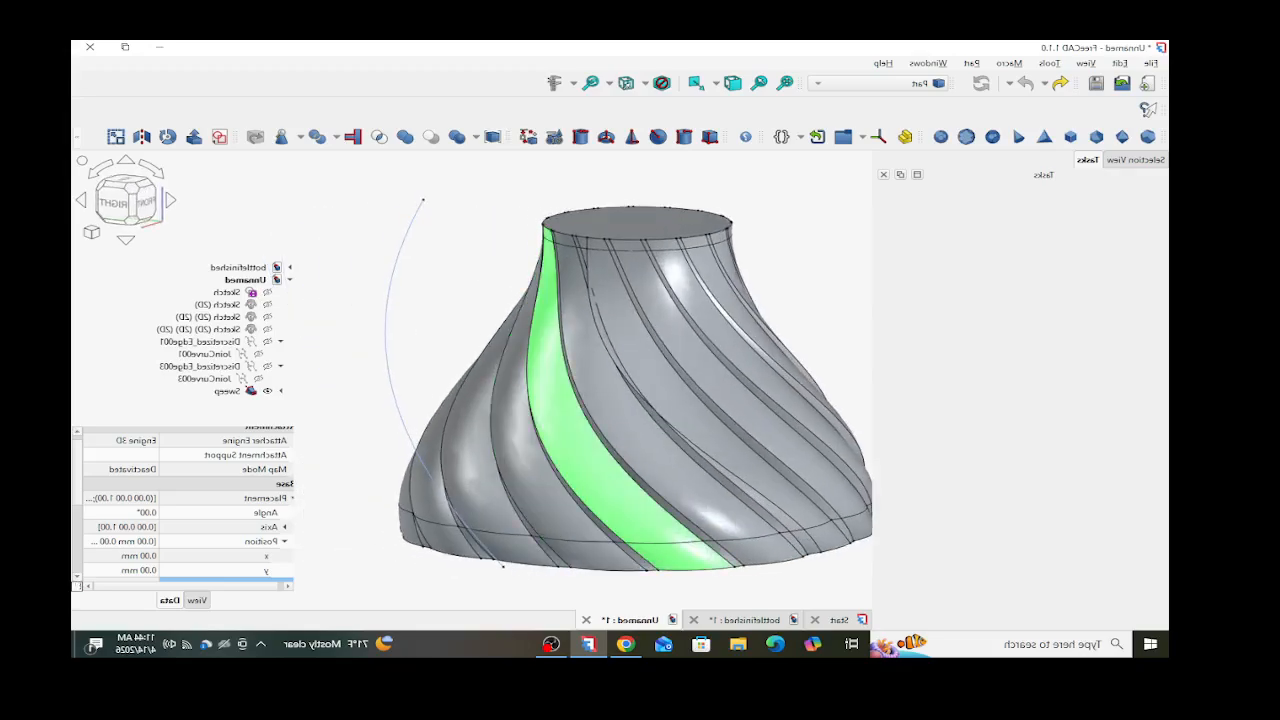
middle_drag(671, 394, 395, 412)
scroll(376, 418, down, 3)
scroll(783, 422, up, 3)
middle_drag(662, 443, 516, 450)
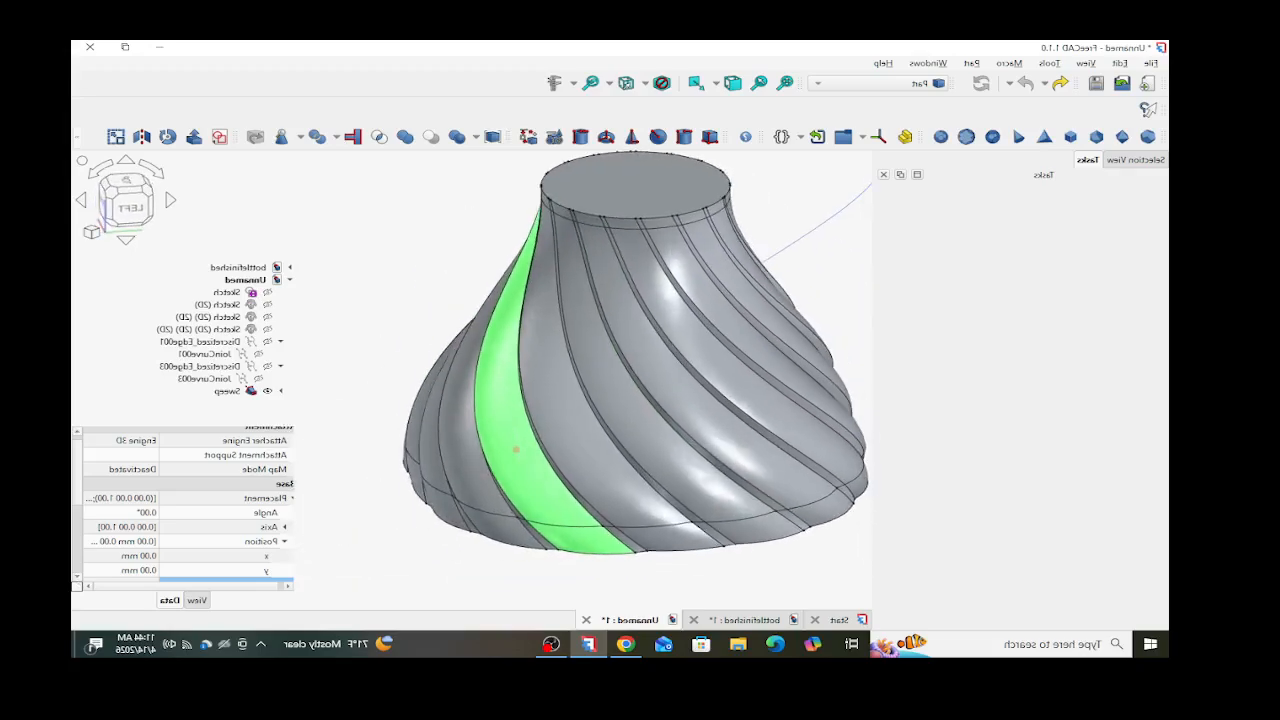
- Set the placement angle of Sketch004 under the Sweep to 5°
click(228, 391)
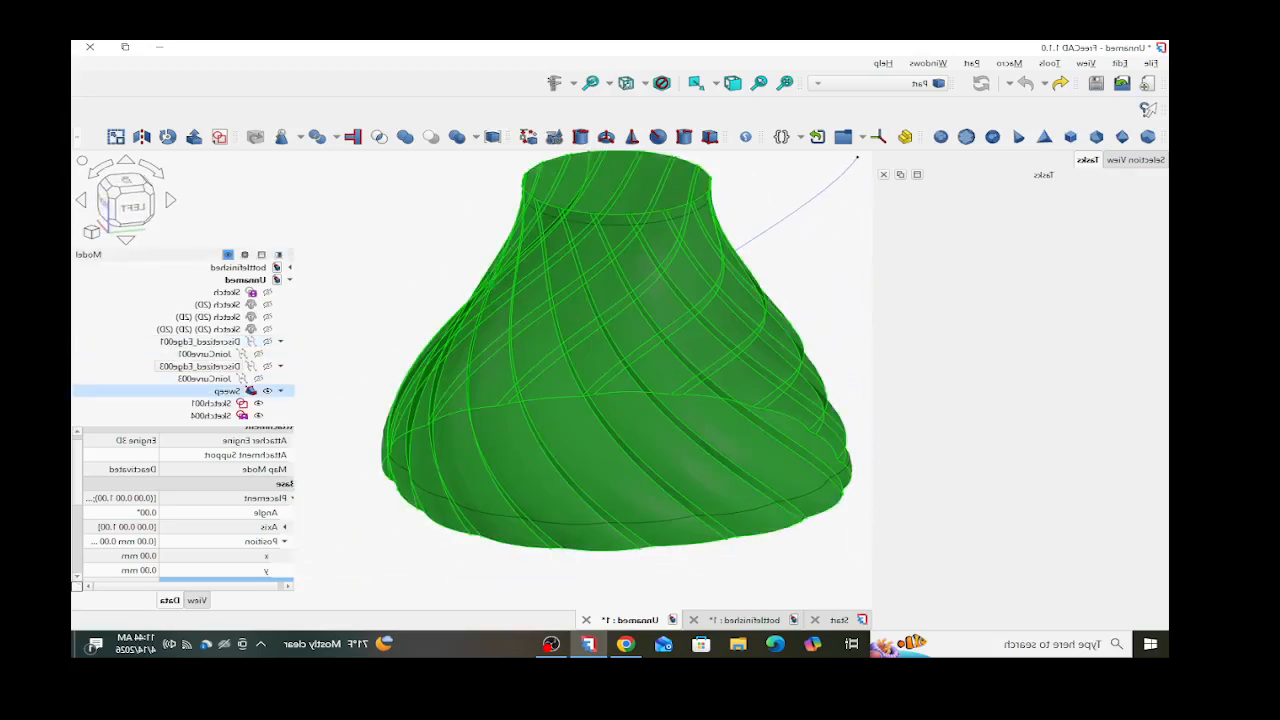
scroll(240, 391, down, 2)
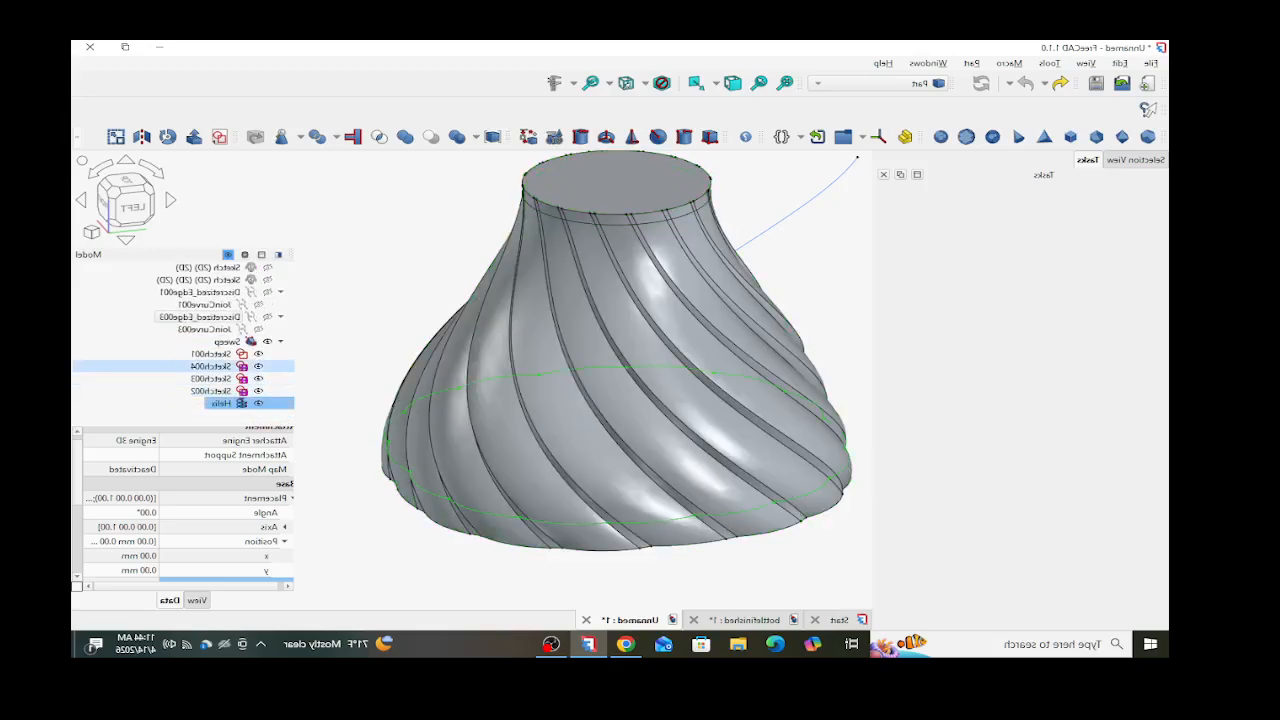
click(216, 366)
scroll(183, 504, down, 2)
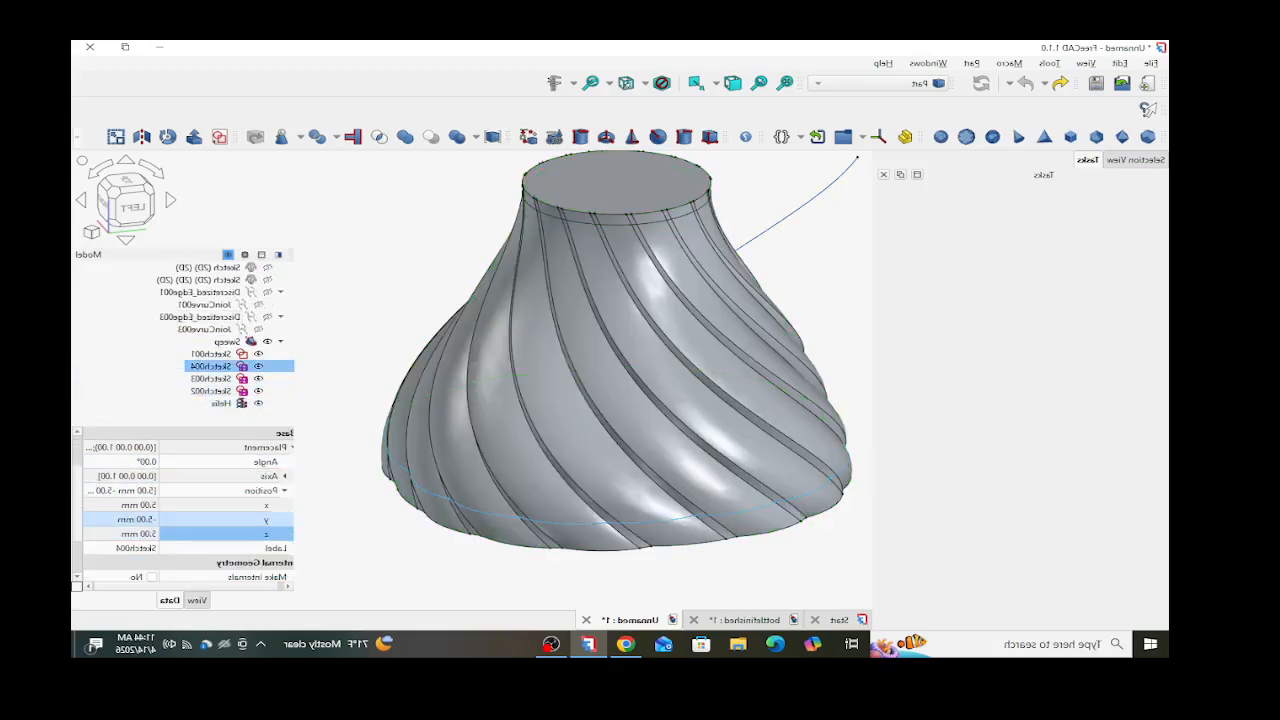
click(284, 476)
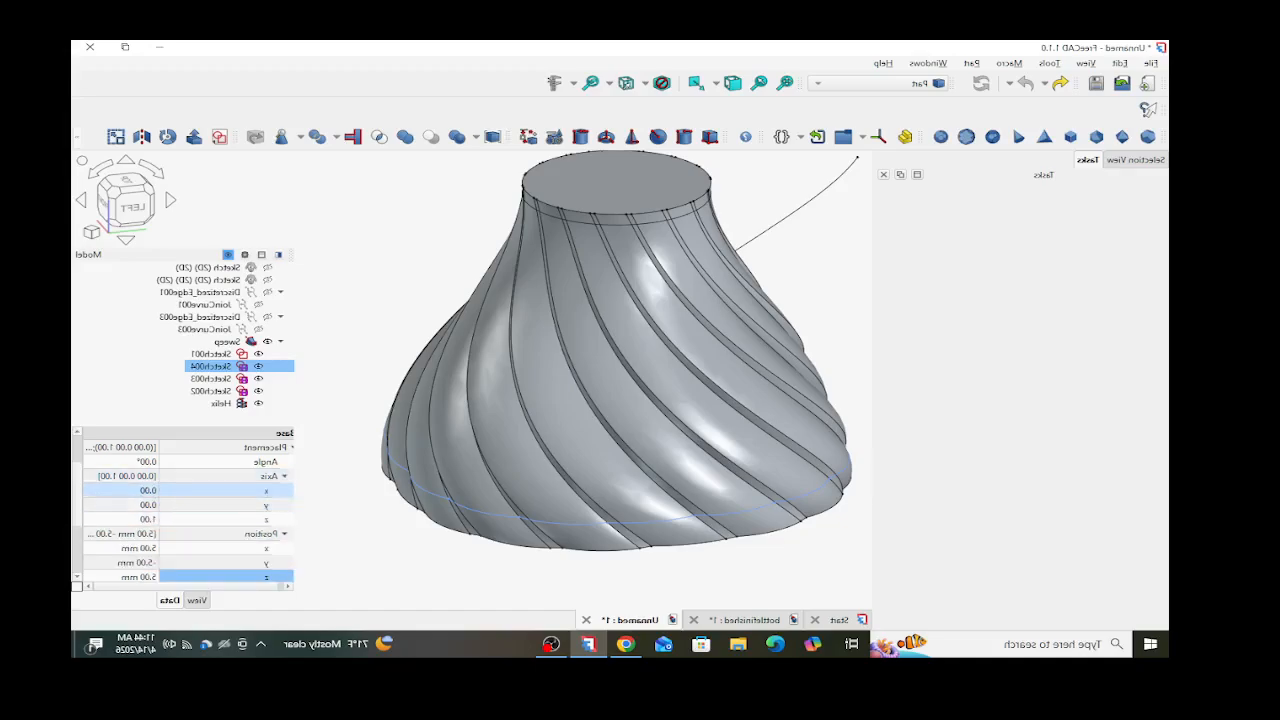
click(137, 462)
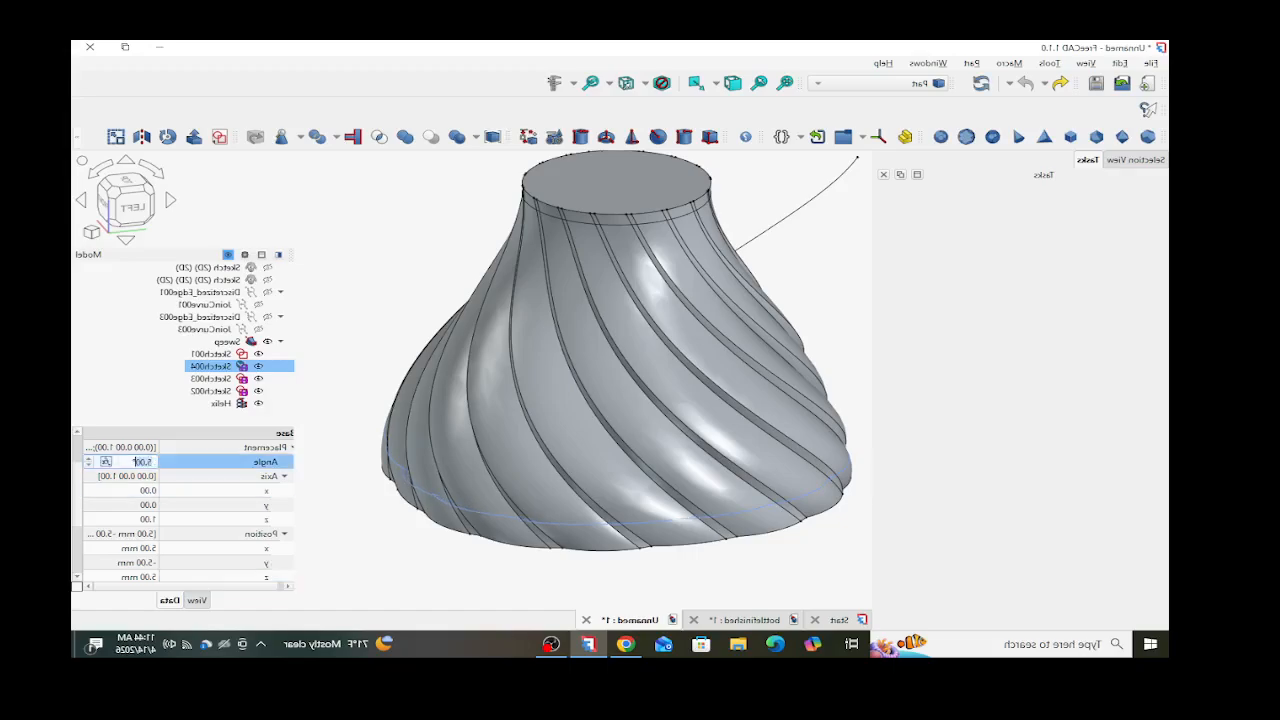
click(340, 478)
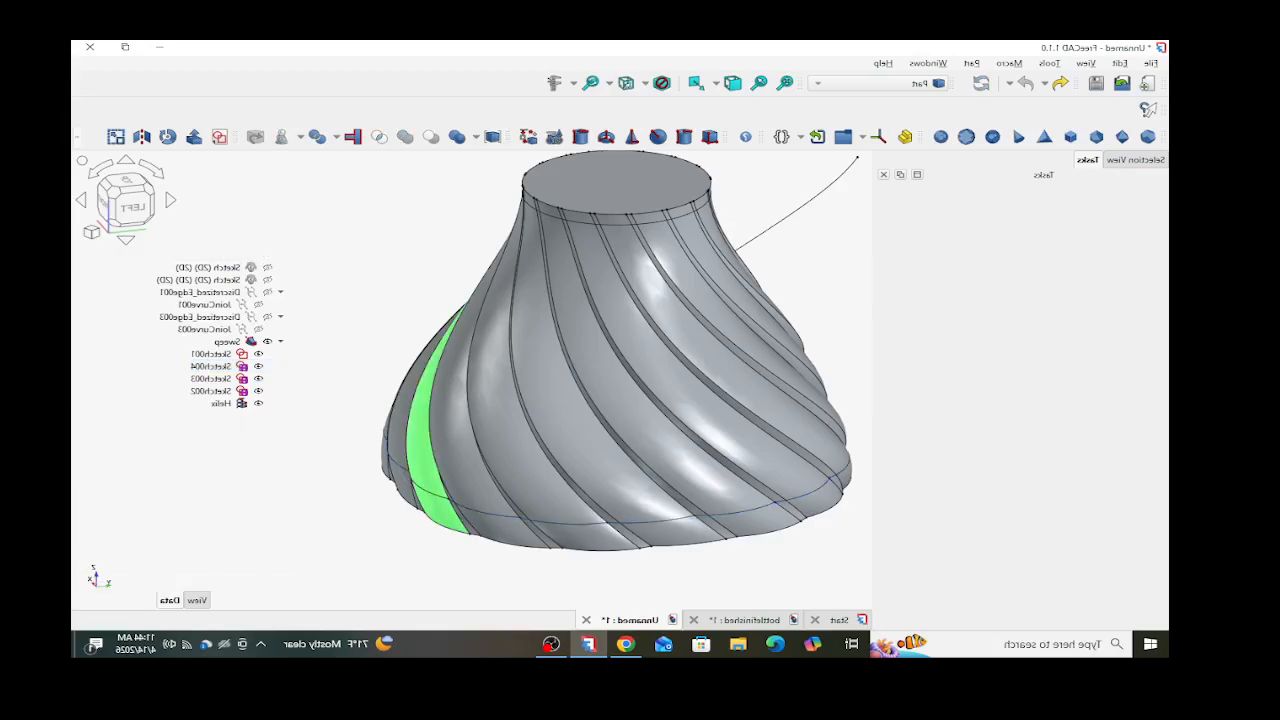
- Recompute the Sweep object
click(228, 341)
right_click(228, 341)
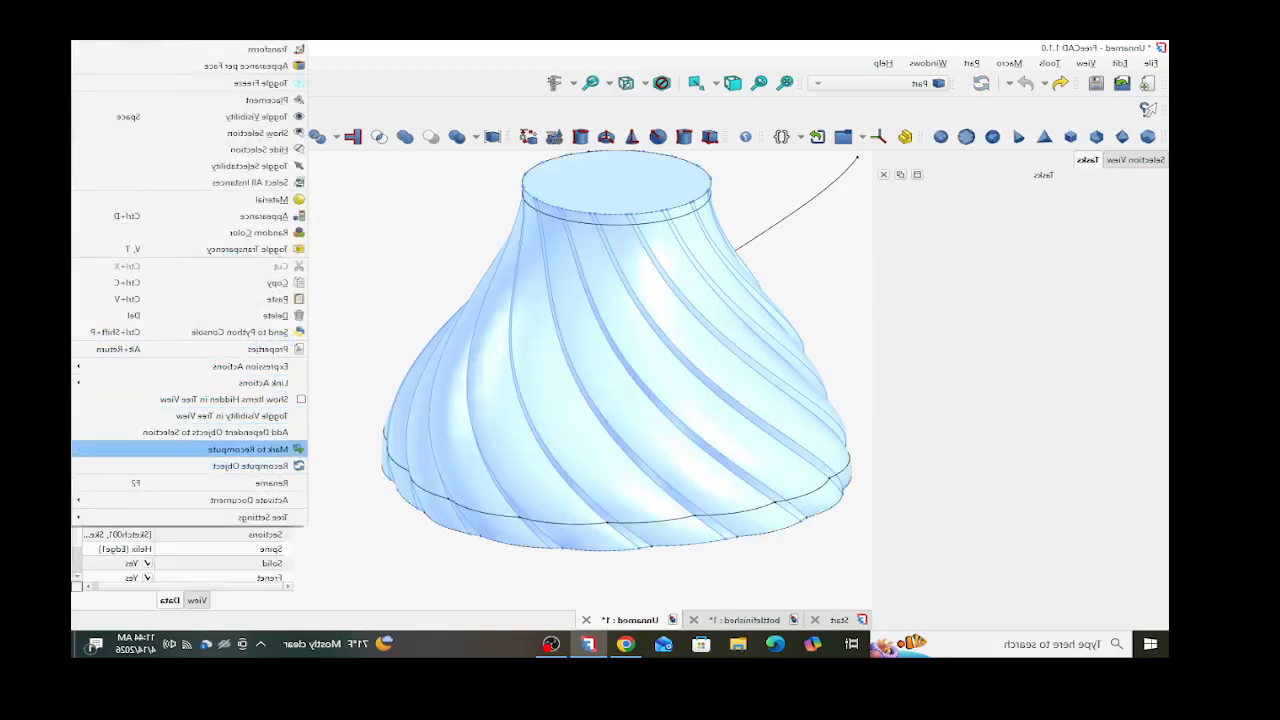
click(250, 465)
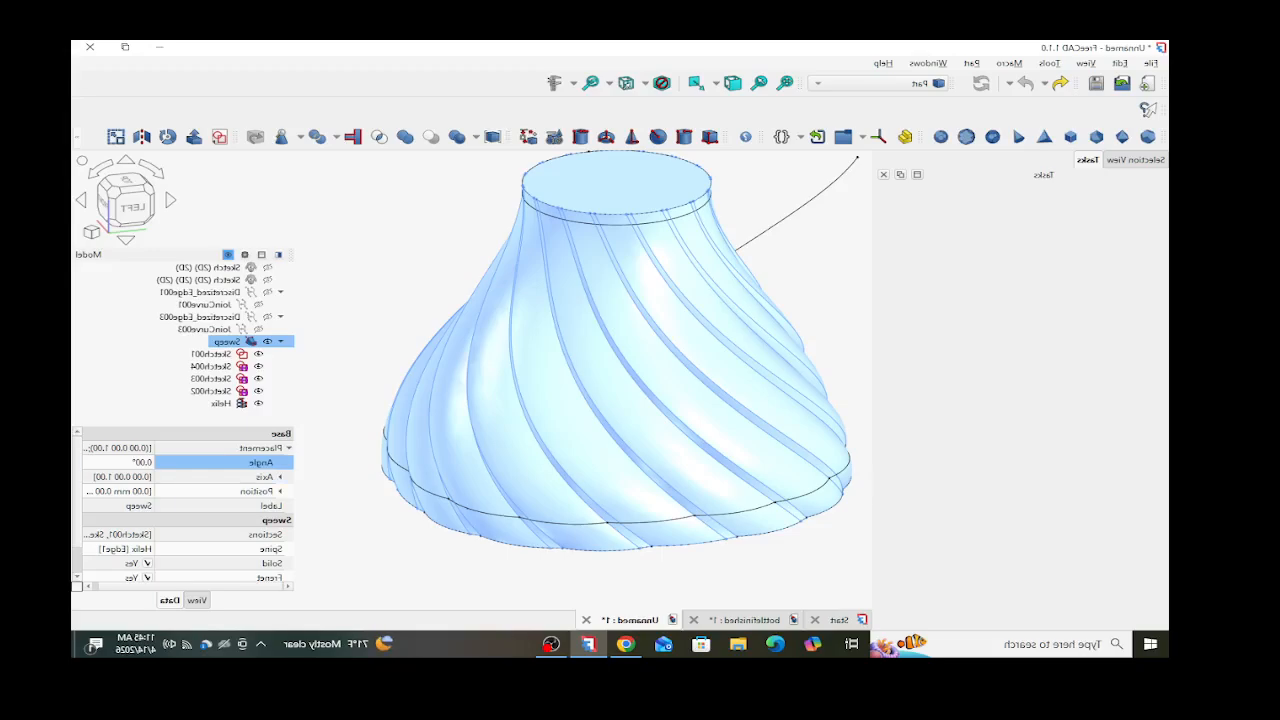
click(340, 478)
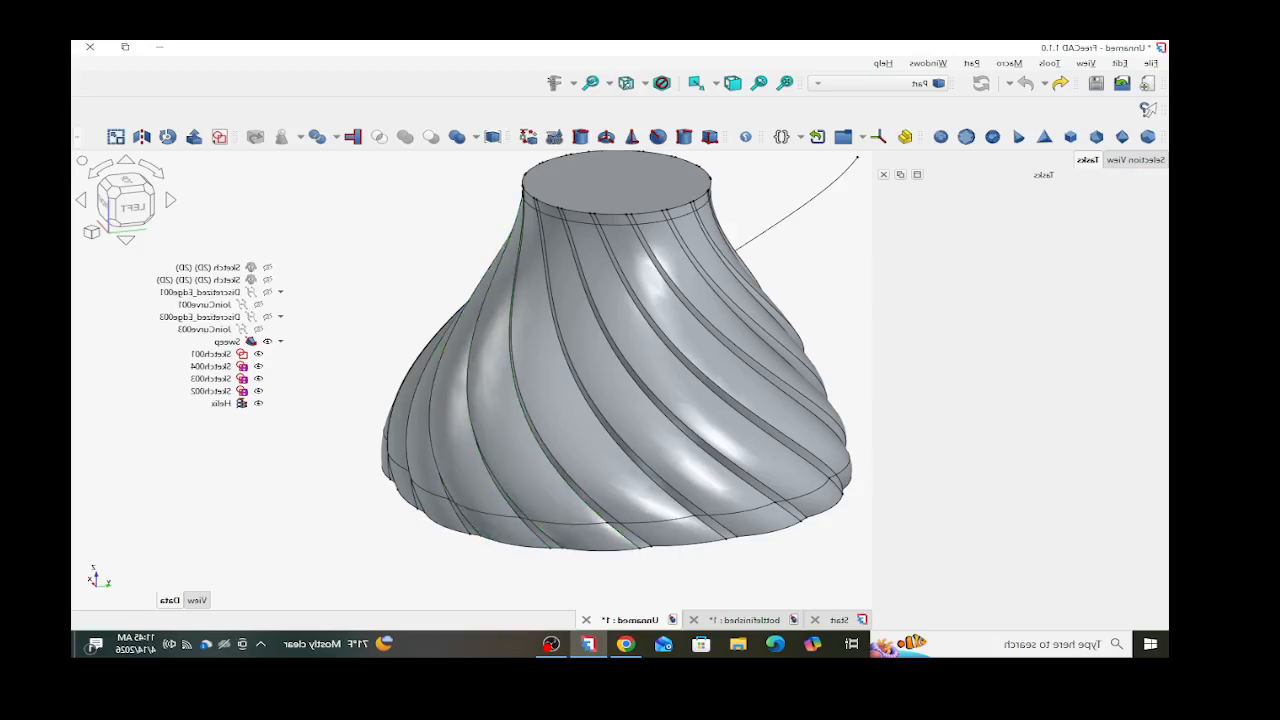
- Check the attachment and placement properties of Sketch001, including its placement angle
click(212, 354)
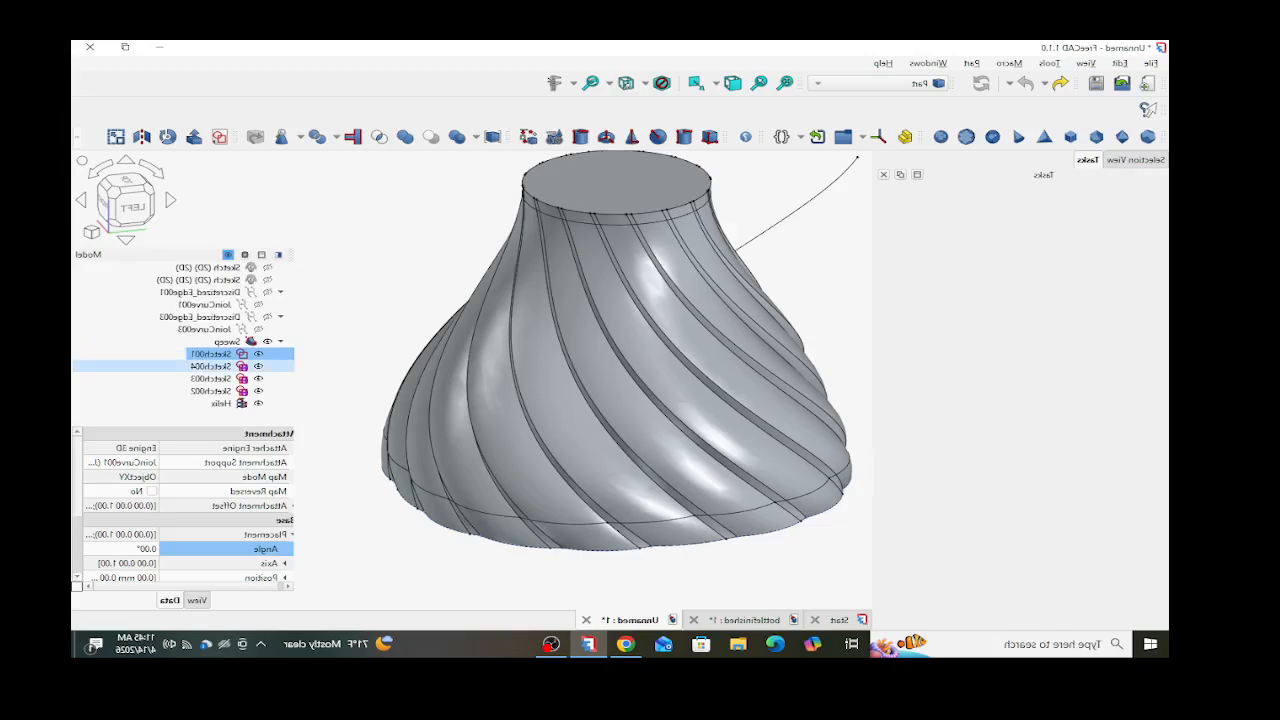
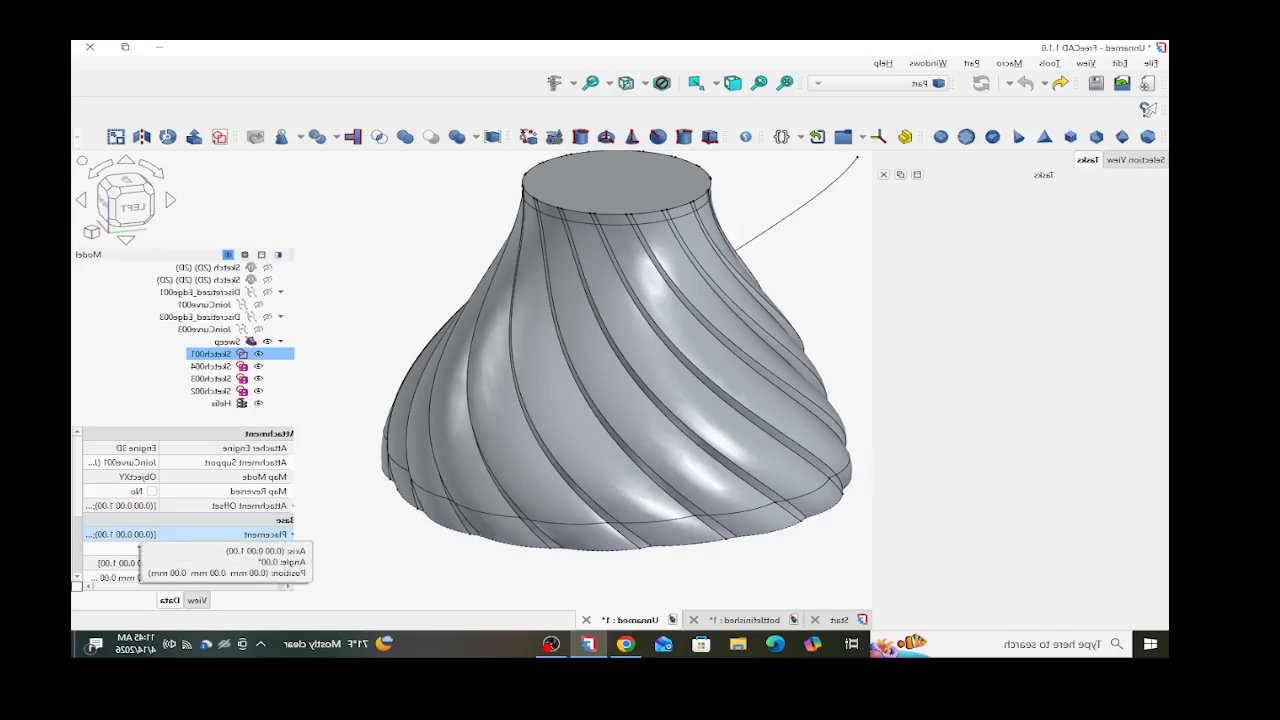
click(125, 449)
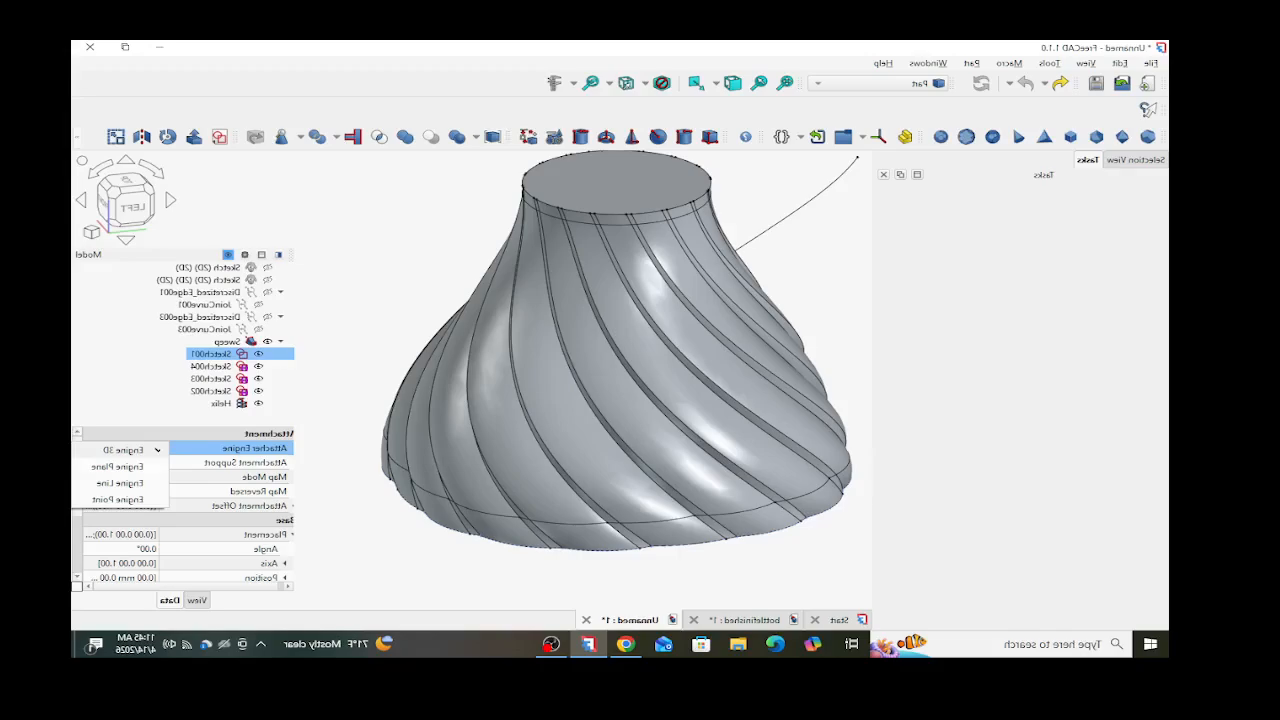
click(838, 620)
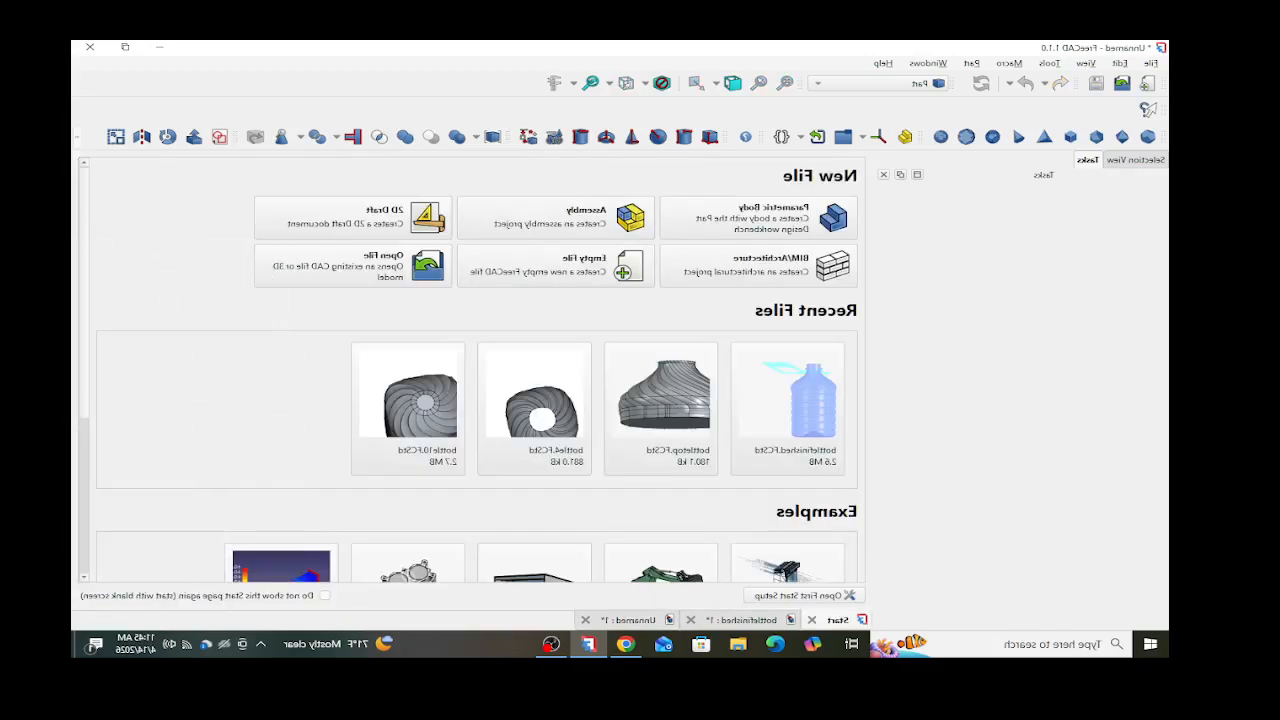
click(628, 620)
scroll(183, 505, down, 2)
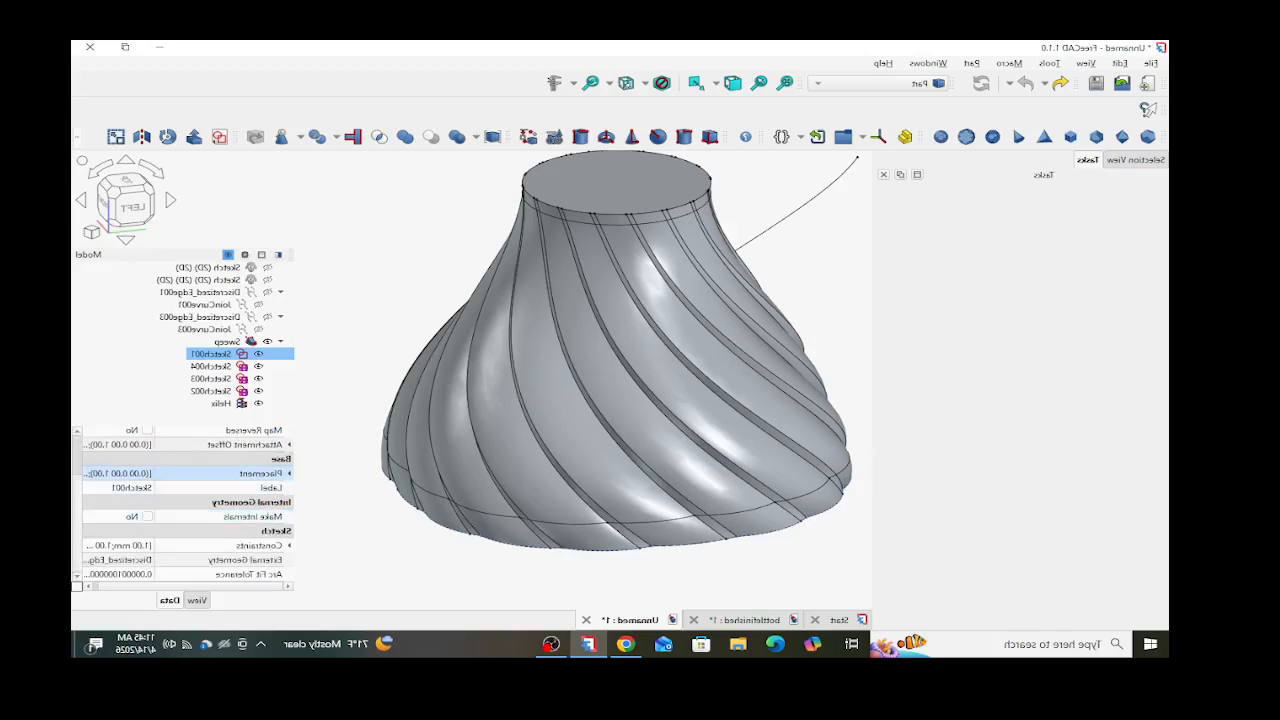
click(289, 474)
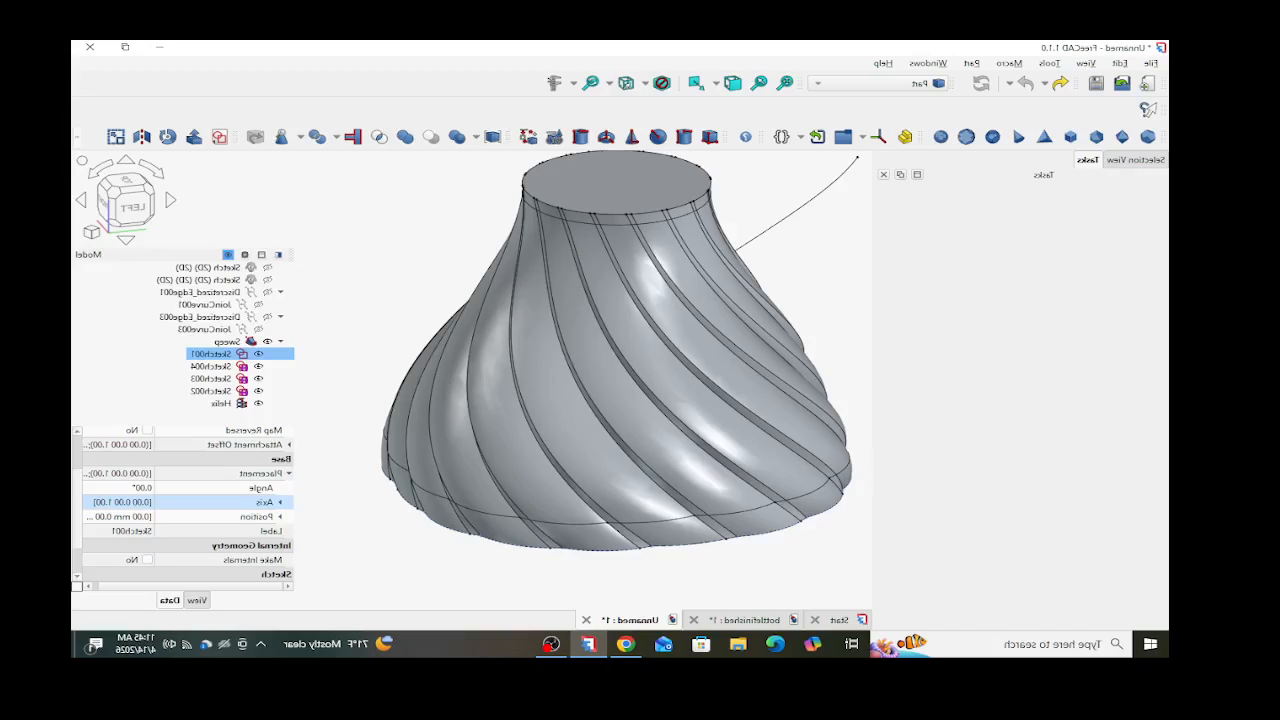
click(261, 488)
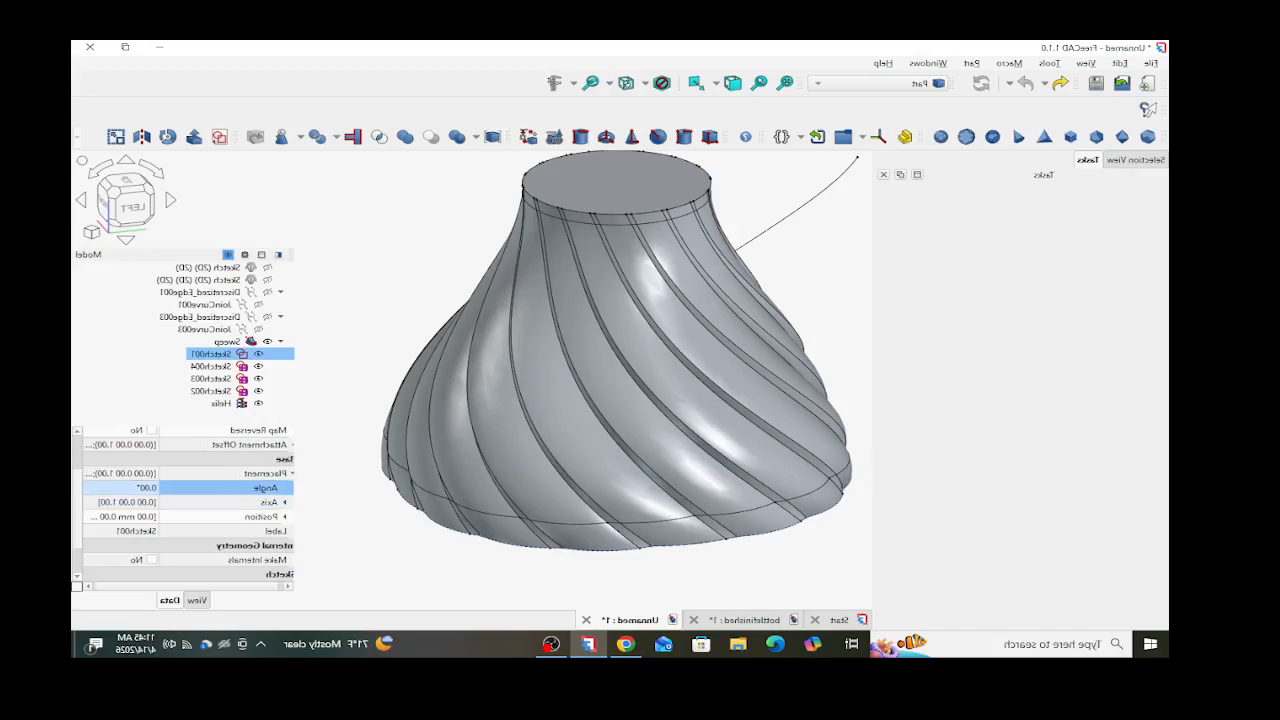
click(335, 495)
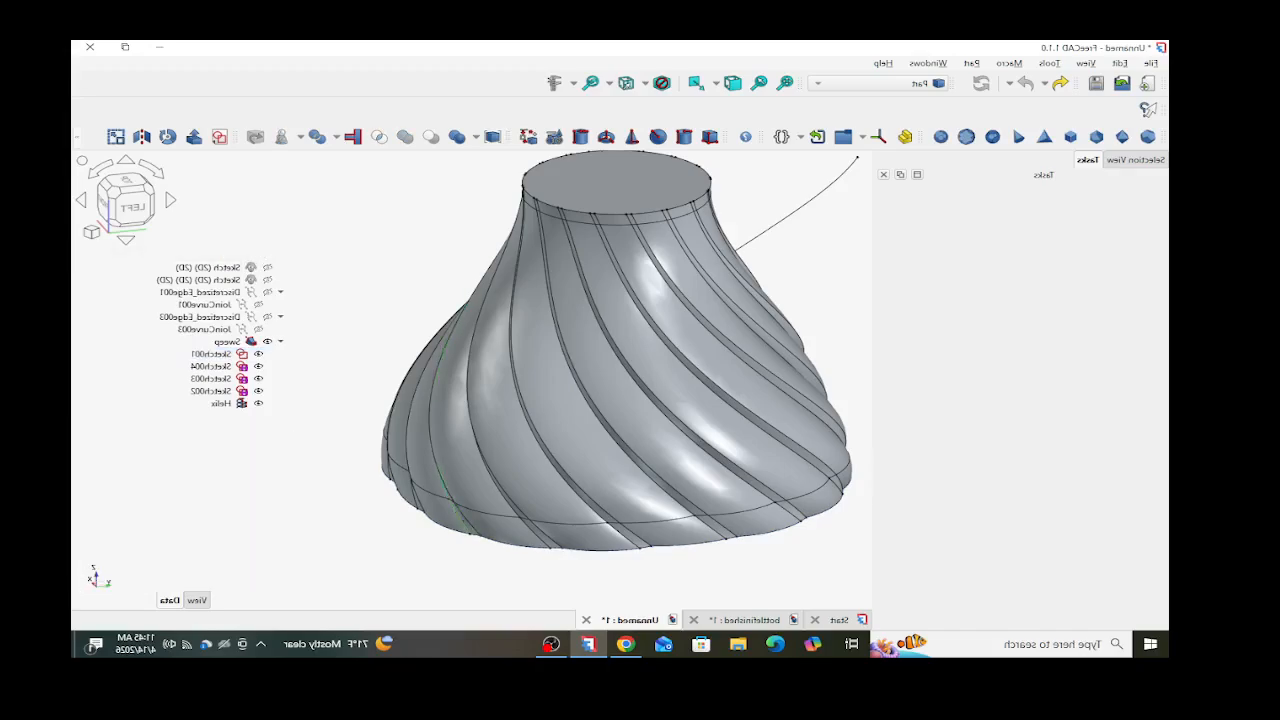
- Set the placement angle of Sketch002, the neck profile, to 5°
middle_drag(452, 495, 580, 465)
scroll(581, 462, down, 3)
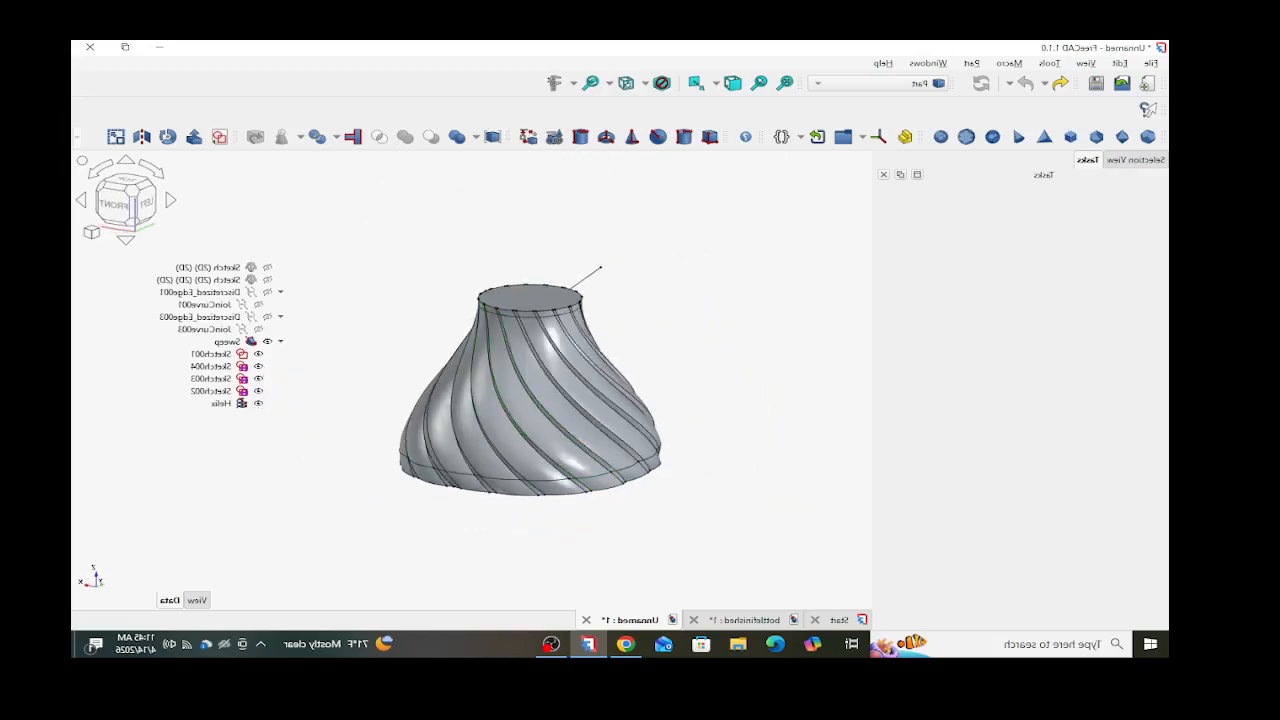
scroll(448, 302, up, 3)
middle_drag(475, 425, 572, 403)
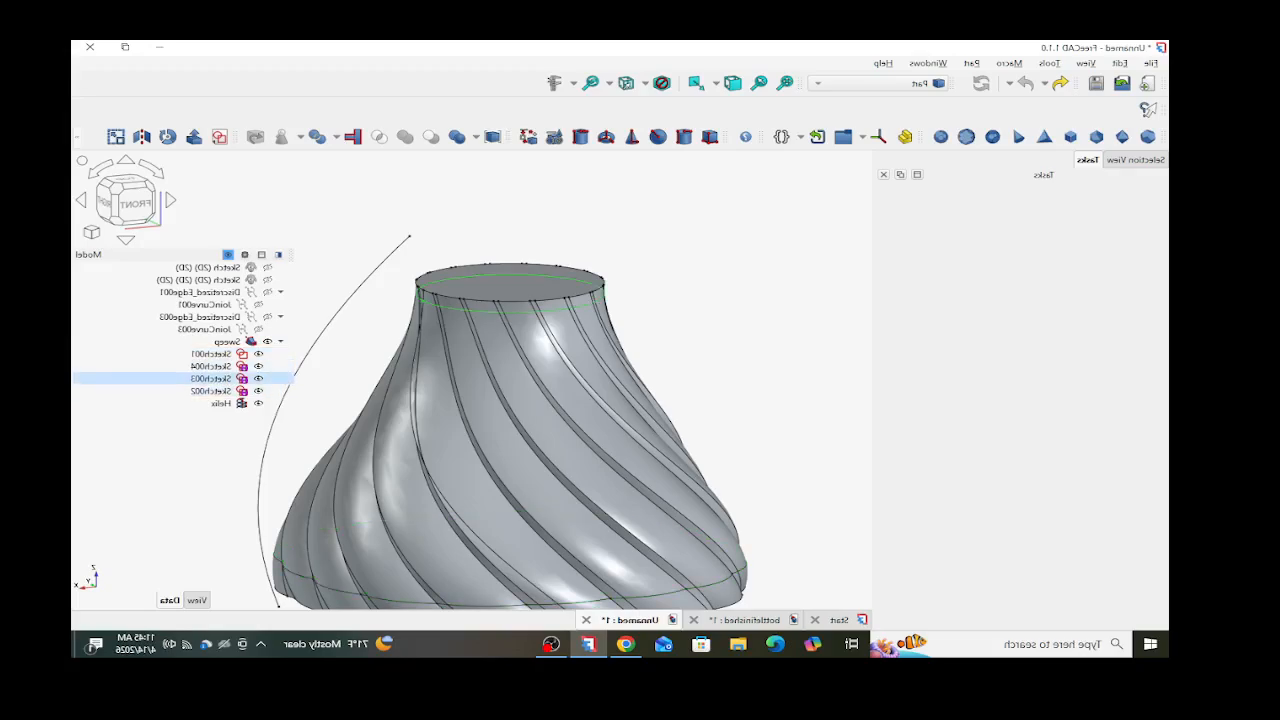
click(211, 391)
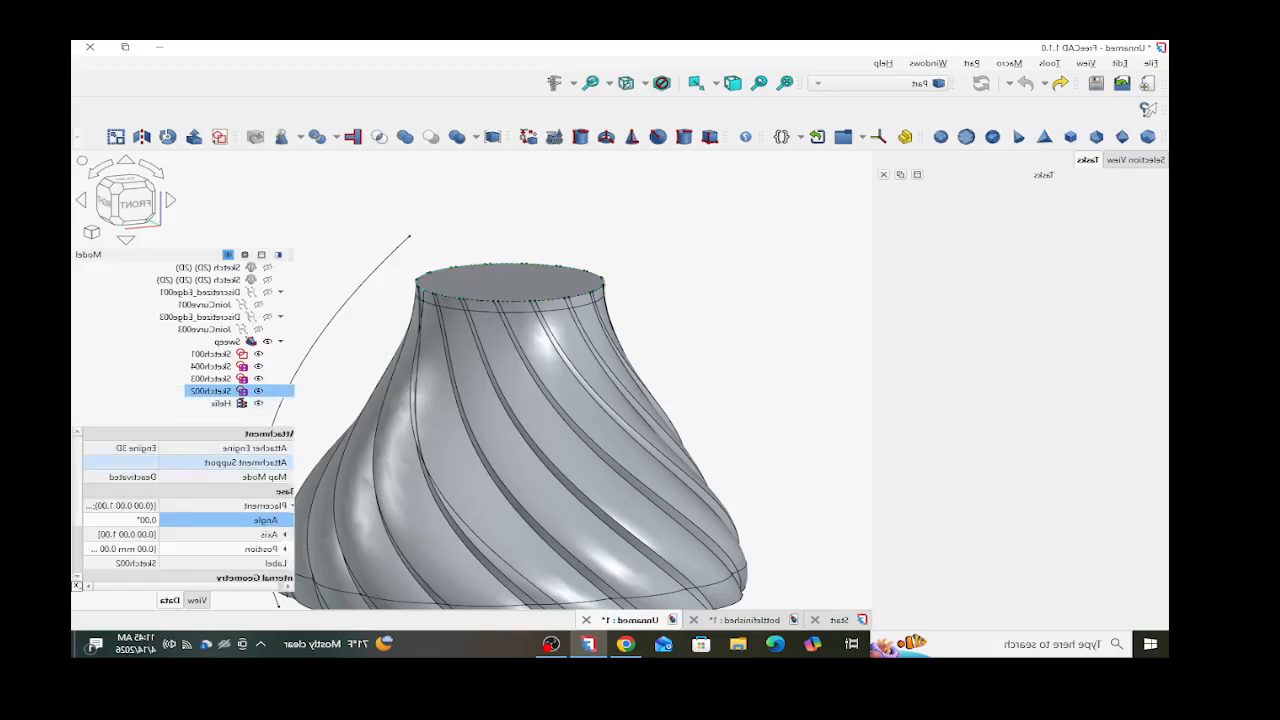
click(137, 520)
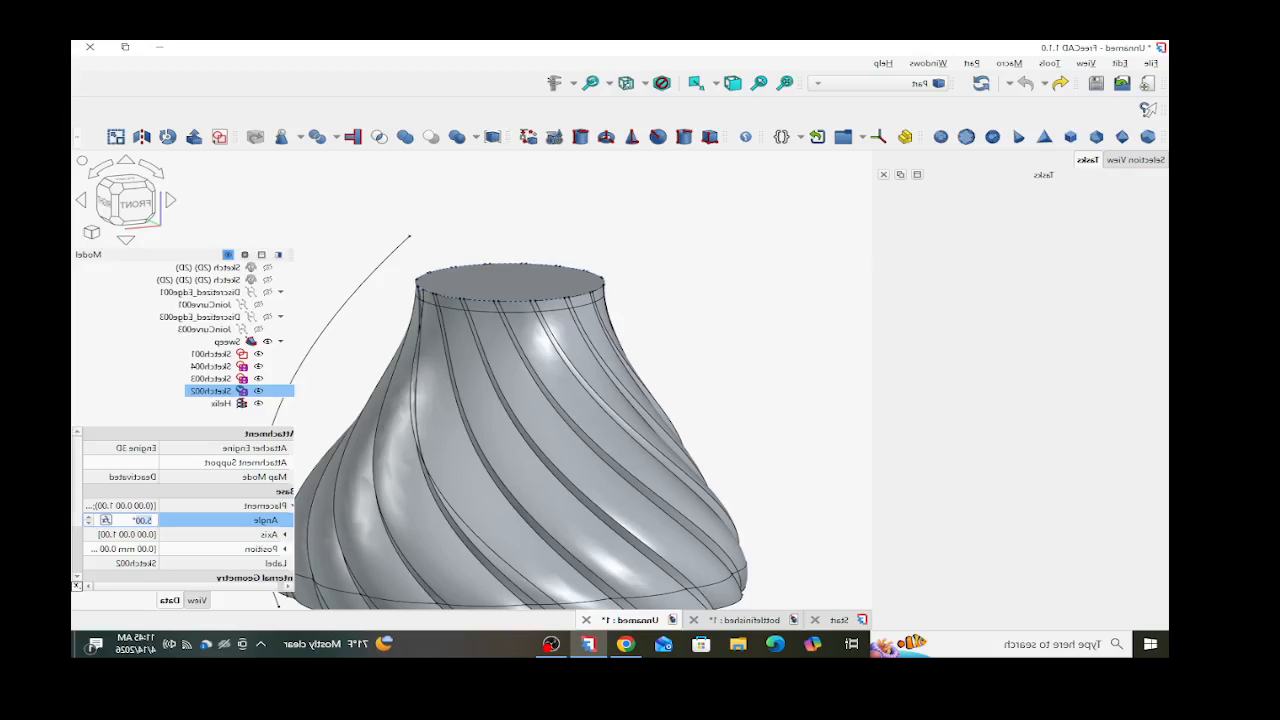
click(345, 225)
- Change the placement angle of Sketch002 to 4°
middle_drag(452, 460, 565, 461)
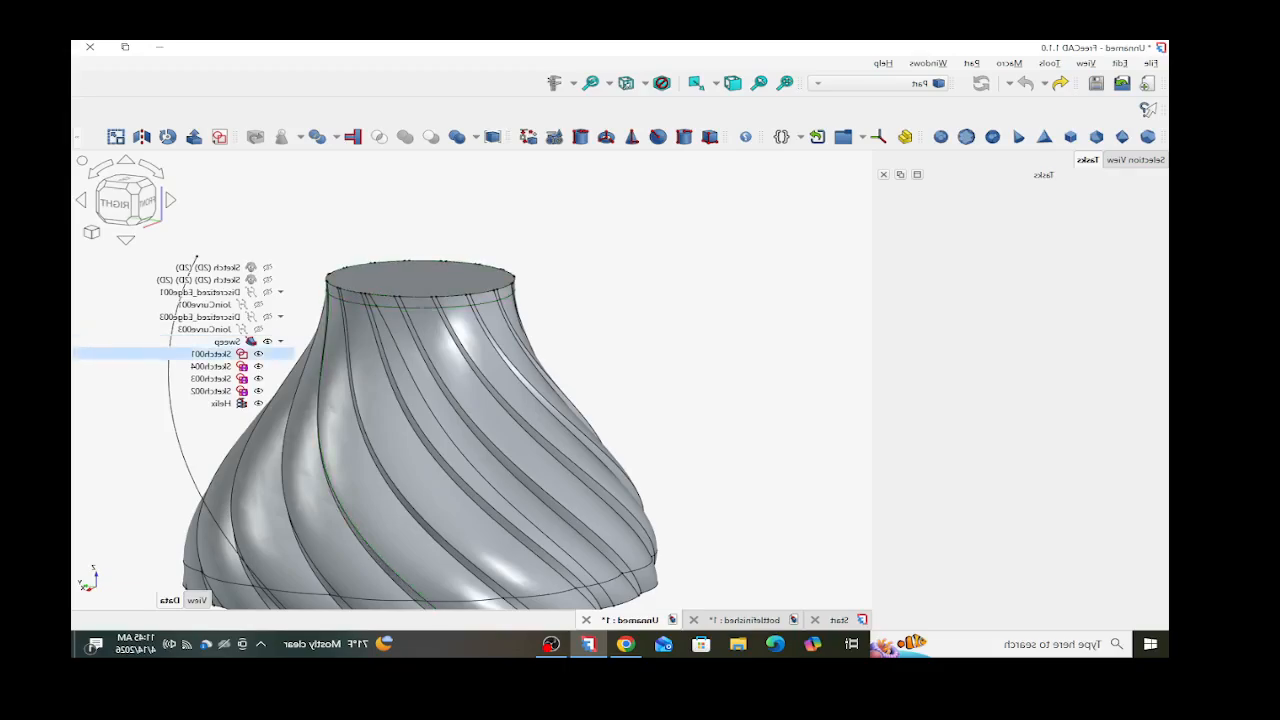
click(211, 391)
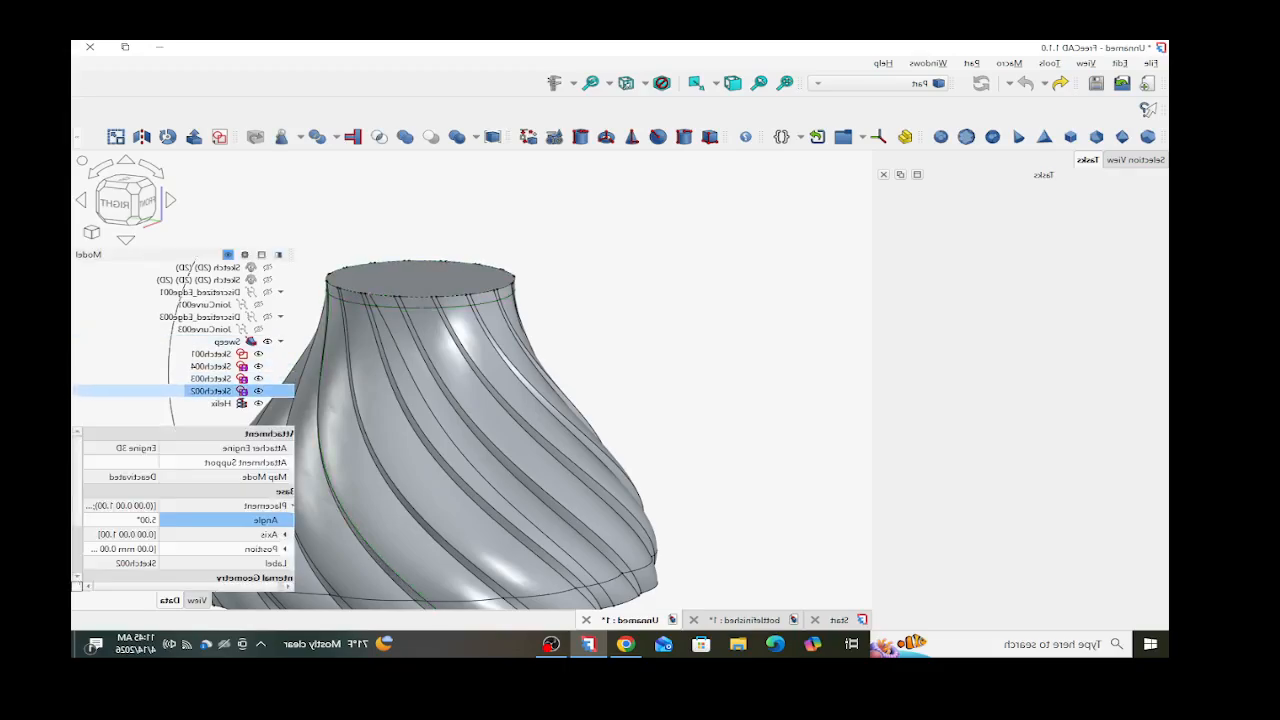
click(136, 520)
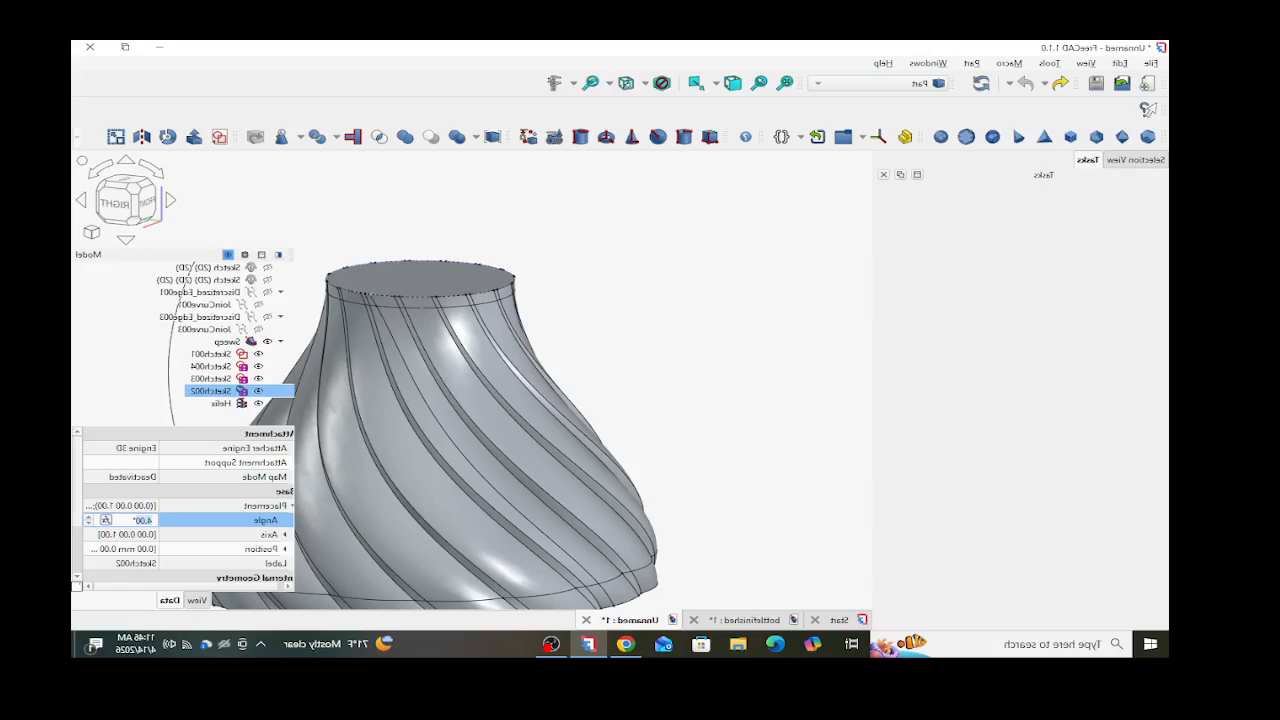
click(700, 350)
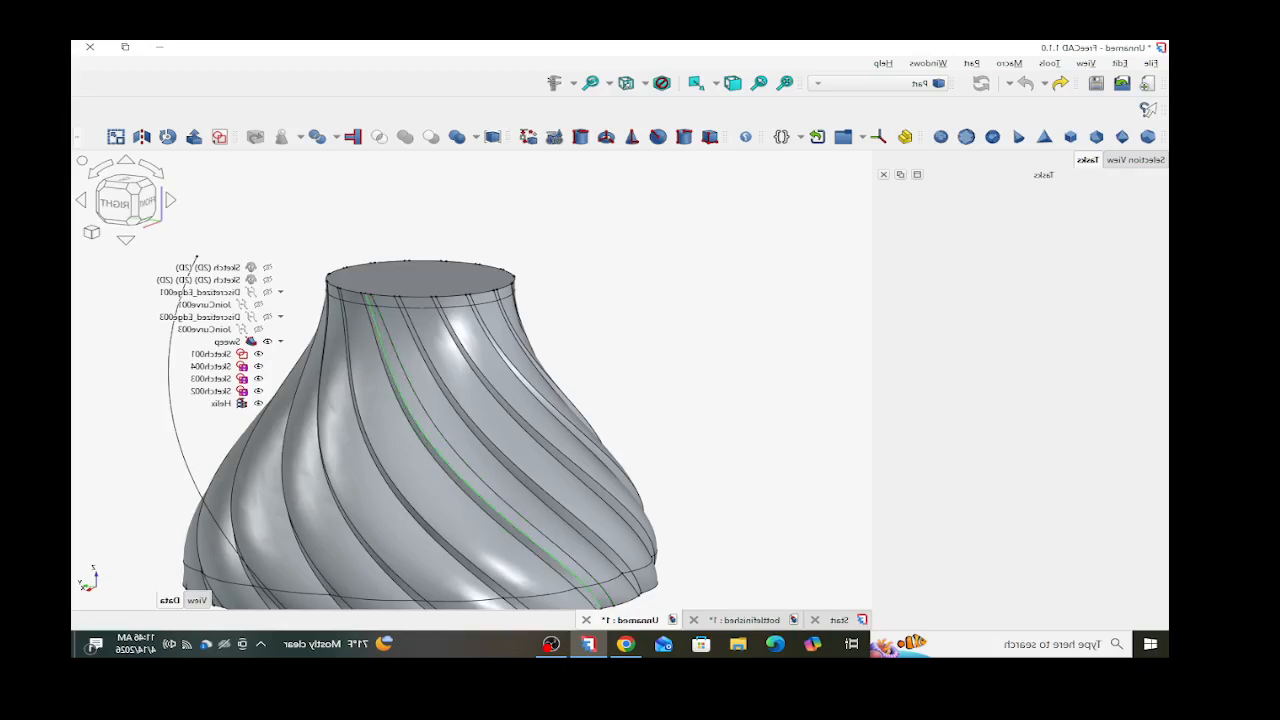
- Examine the swept body's flutes and their edges near the base, close up and as a whole
middle_drag(562, 550, 425, 542)
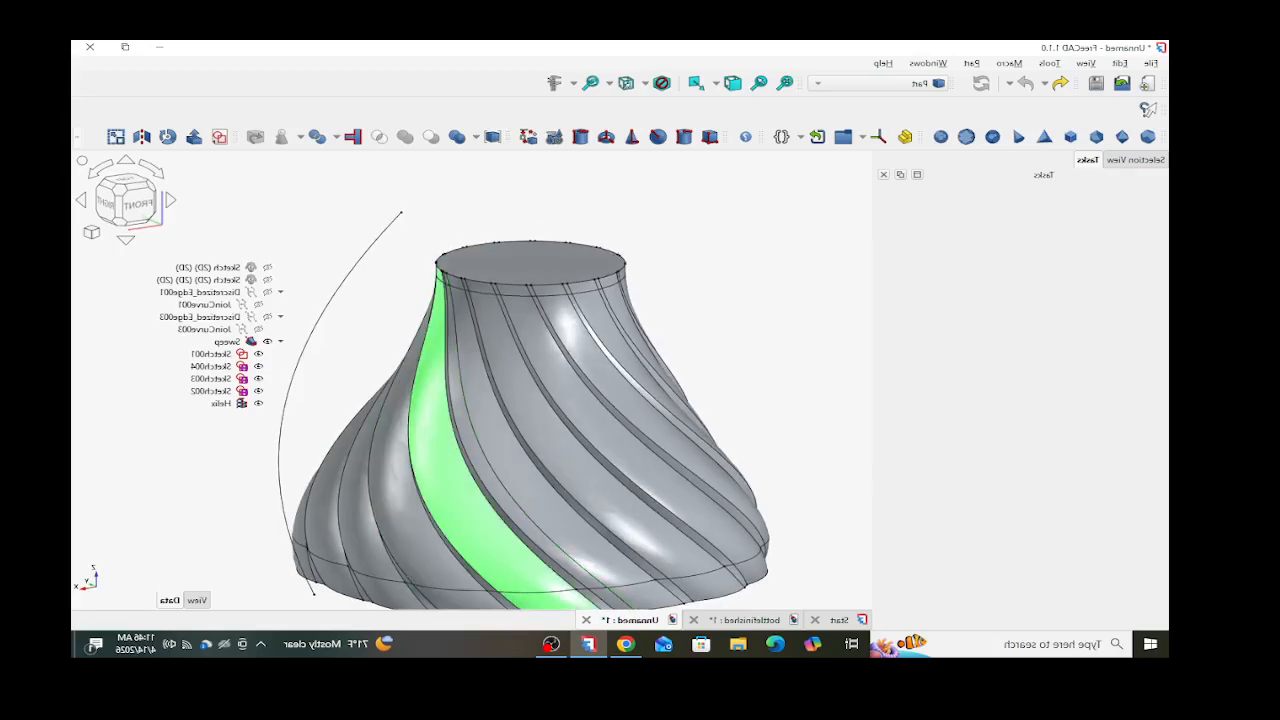
scroll(579, 527, down, 3)
scroll(700, 560, up, 8)
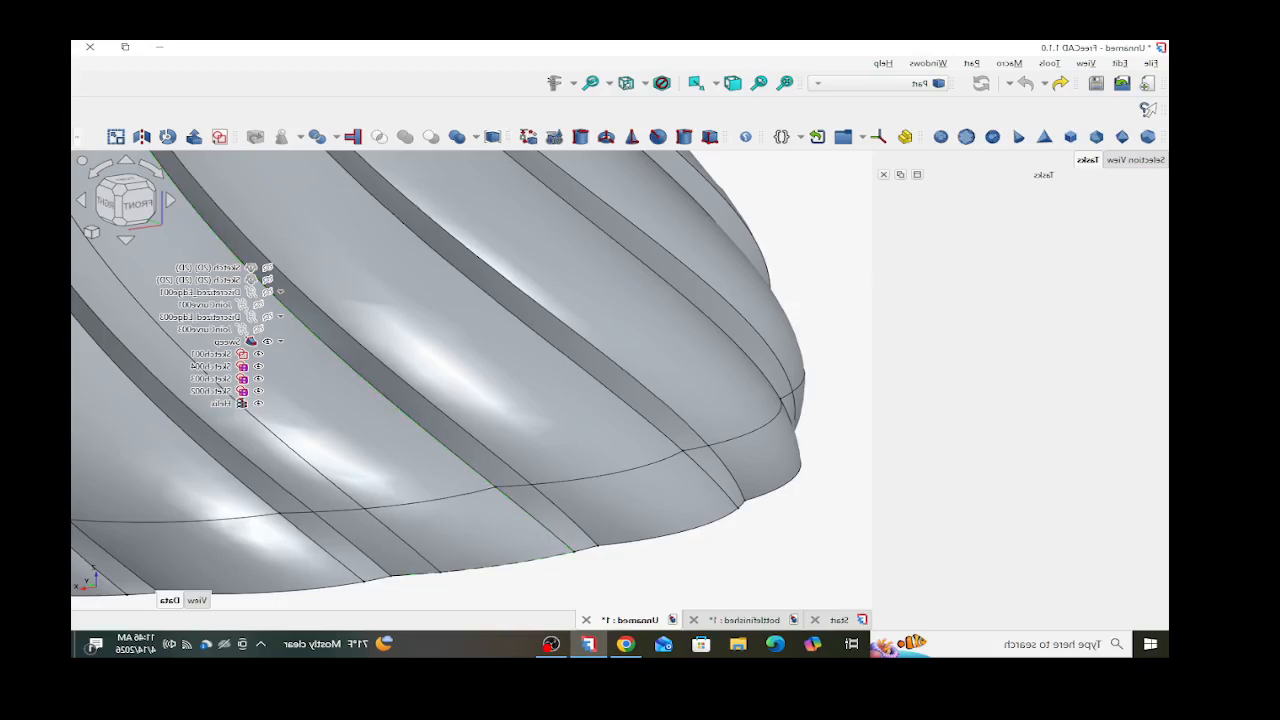
mouse_move(574, 551)
middle_down()
mouse_move(550, 500)
mouse_move(542, 350)
mouse_move(548, 530)
mouse_move(635, 550)
mouse_move(555, 545)
middle_up()
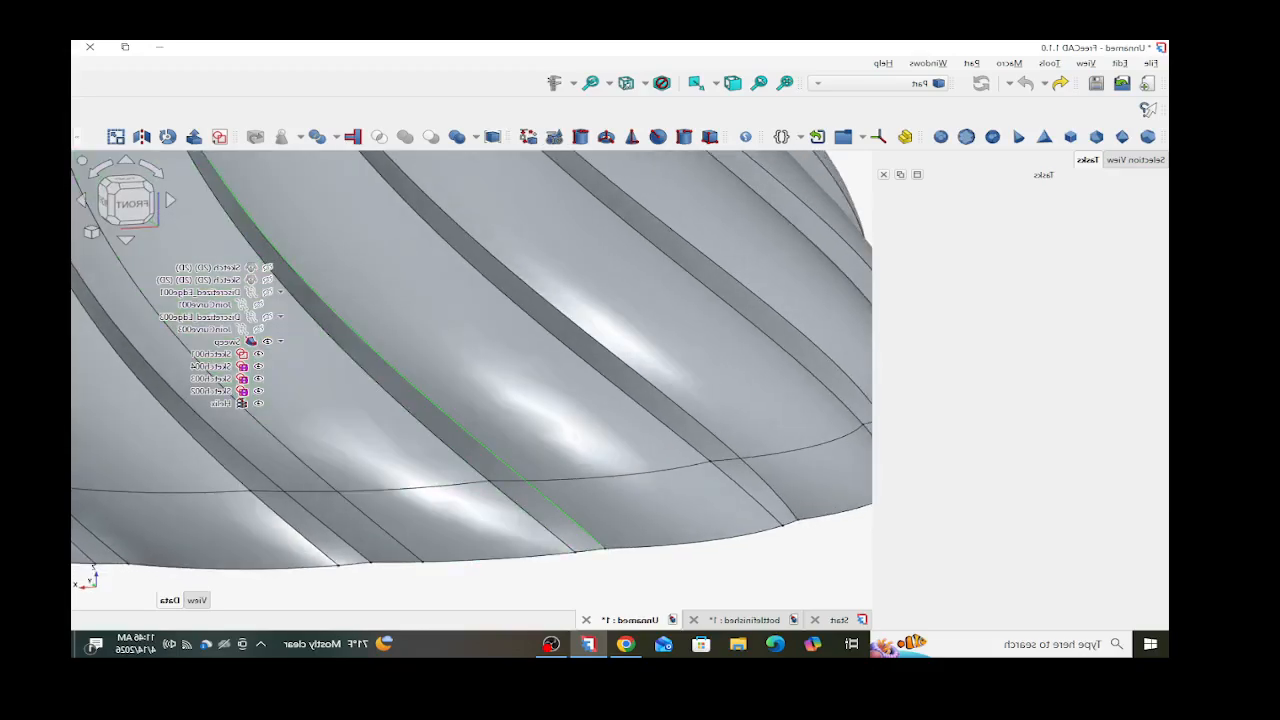
scroll(509, 492, down, 1)
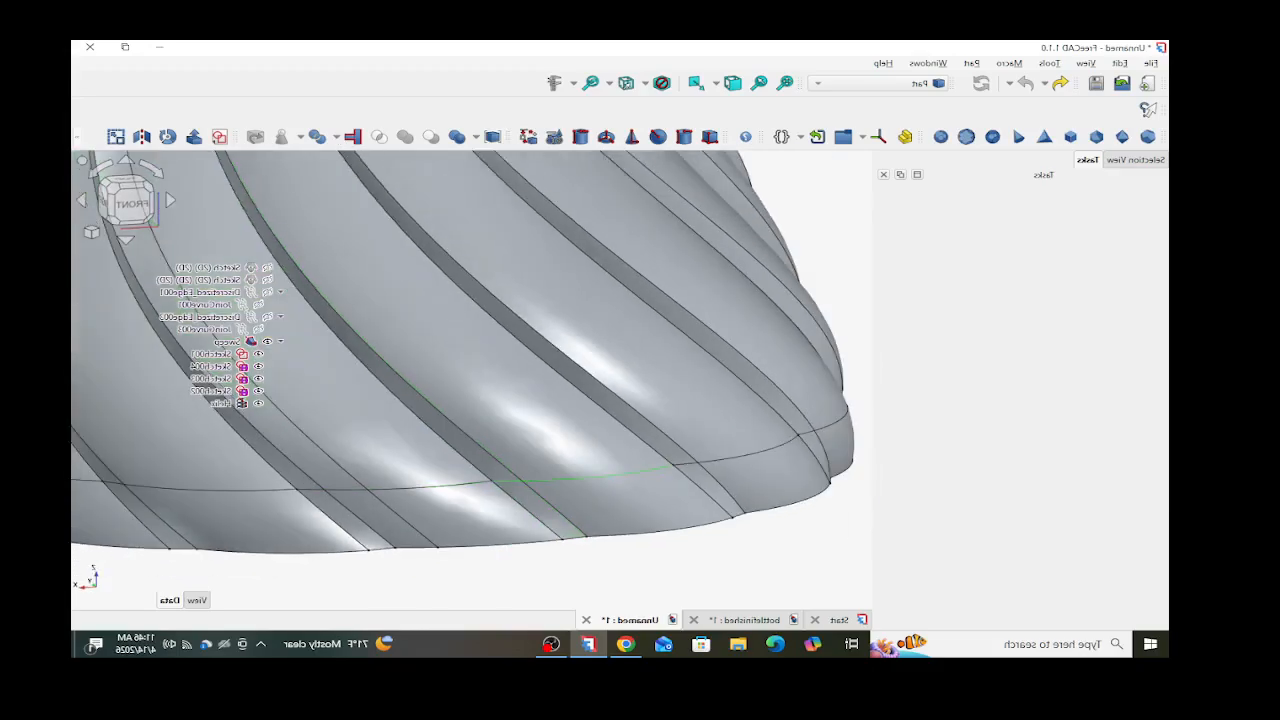
scroll(509, 492, down, 1)
scroll(509, 492, down, 4)
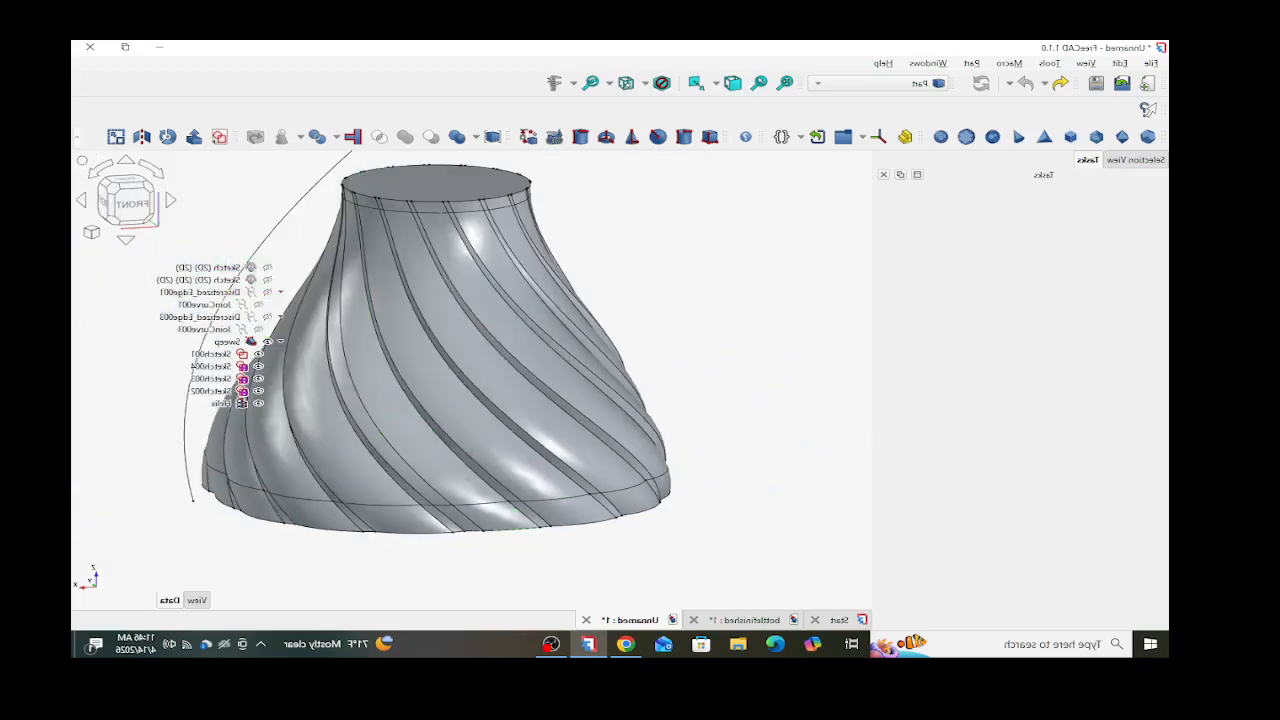
scroll(509, 492, up, 3)
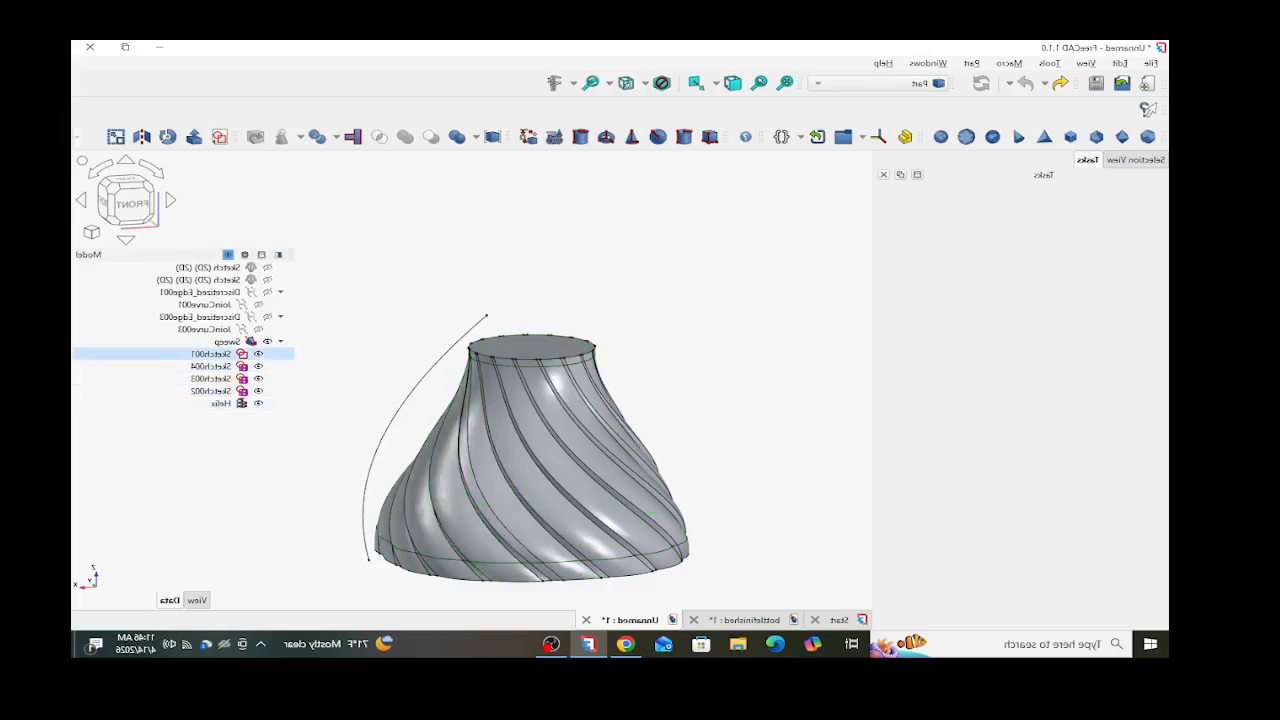
- Set the placement angle of Sketch004, the scalloped profile just above the base, to 7°
click(211, 354)
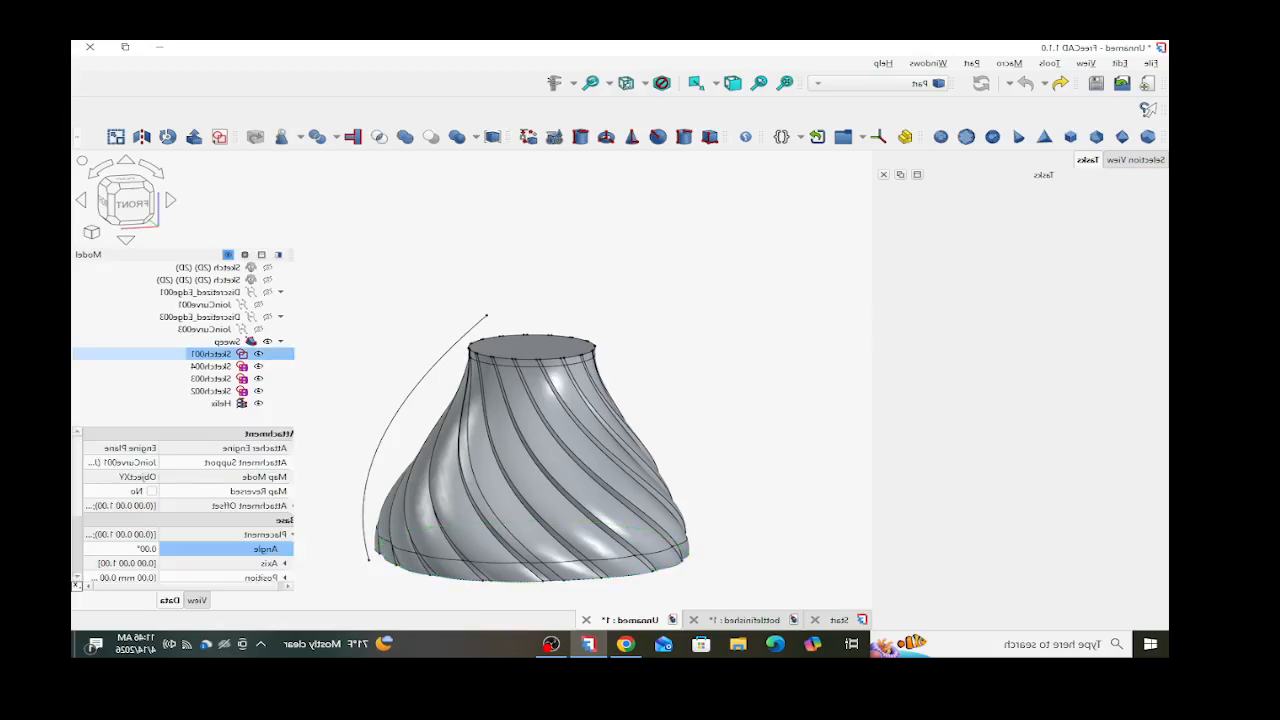
double_click(211, 366)
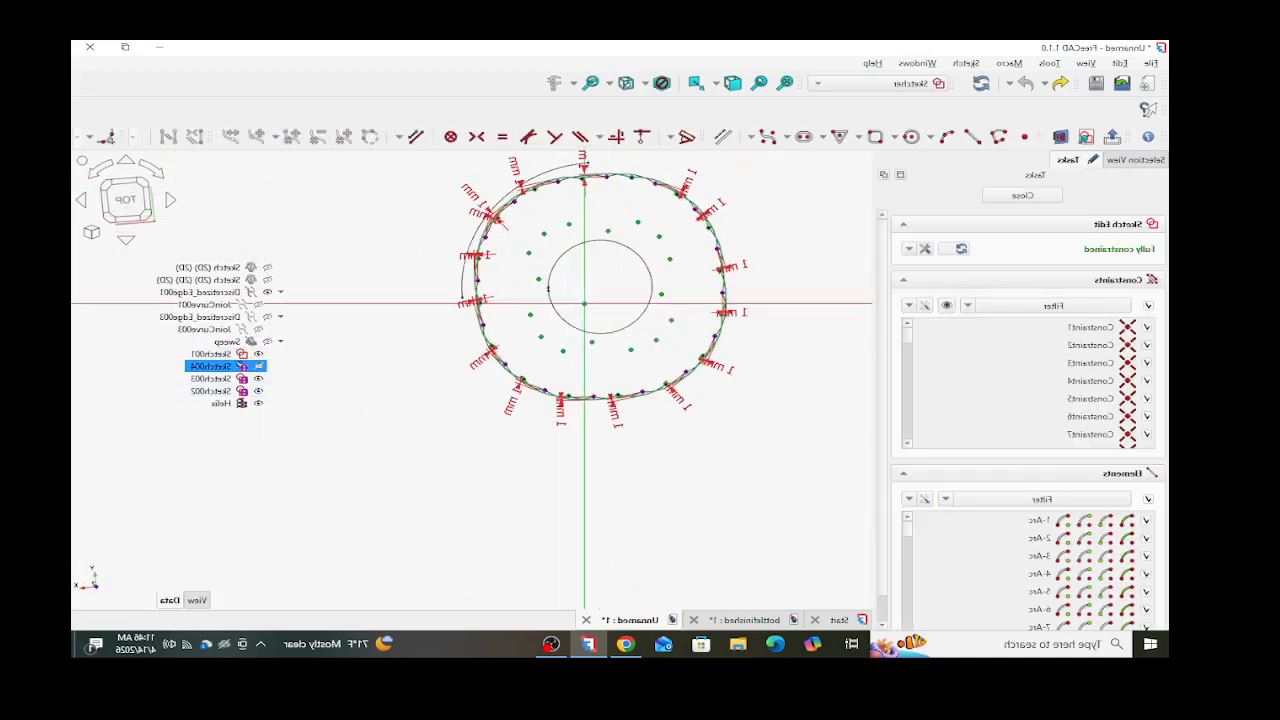
click(1022, 195)
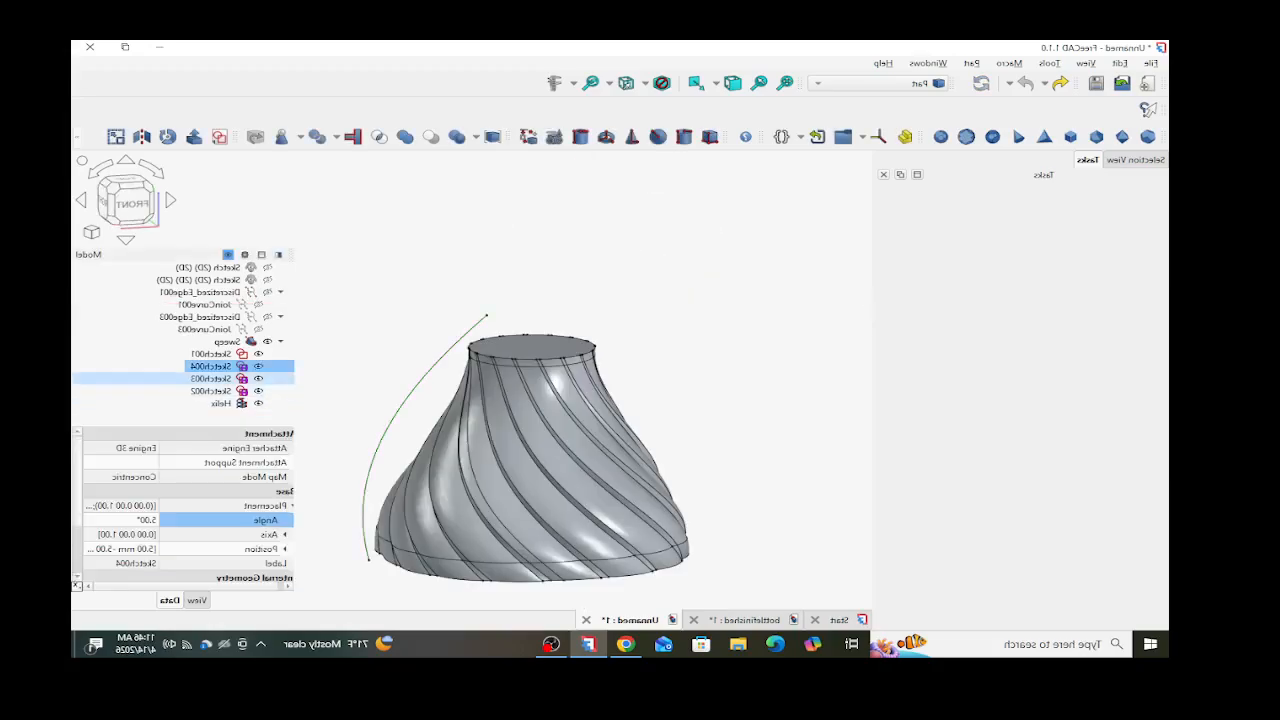
scroll(262, 531, down, 1)
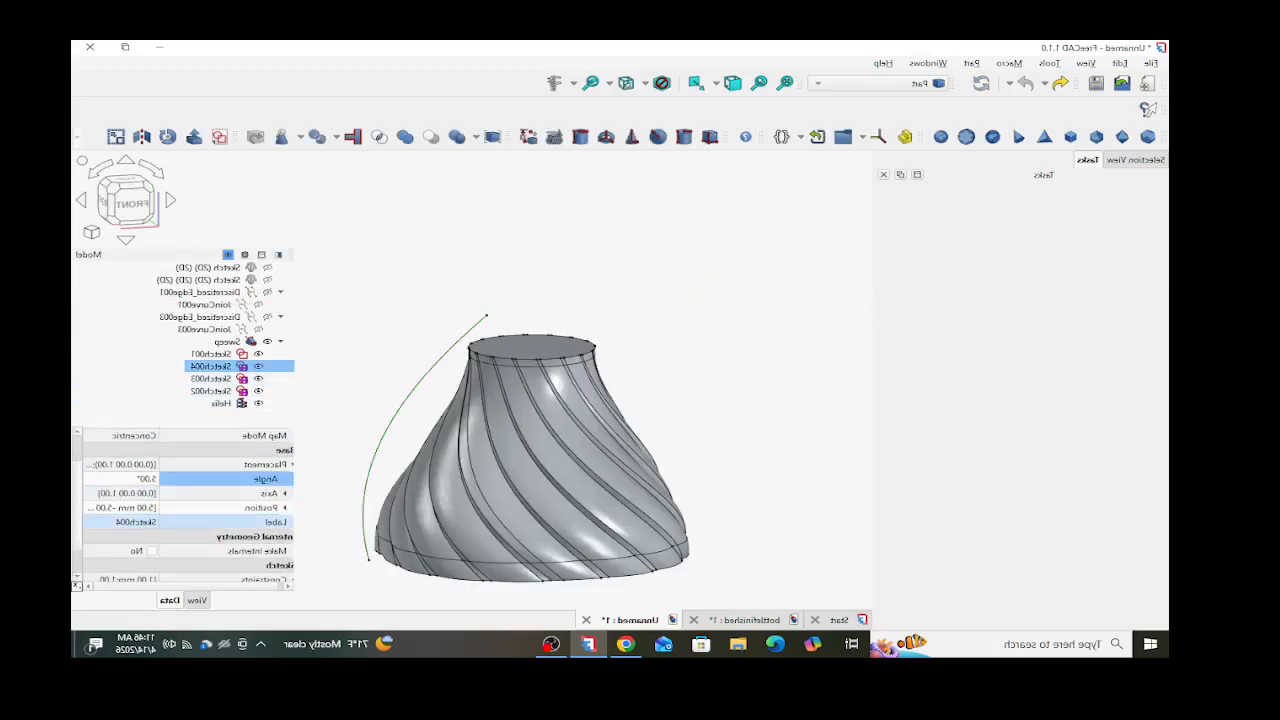
click(270, 493)
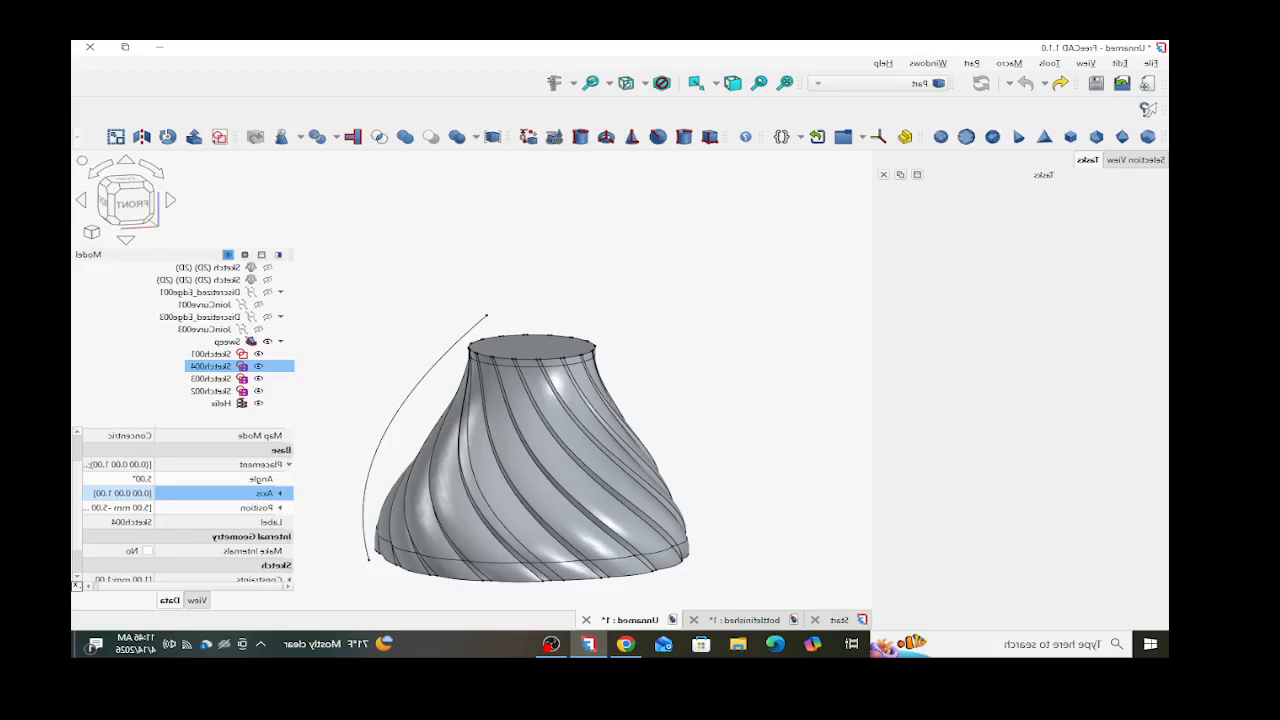
click(130, 479)
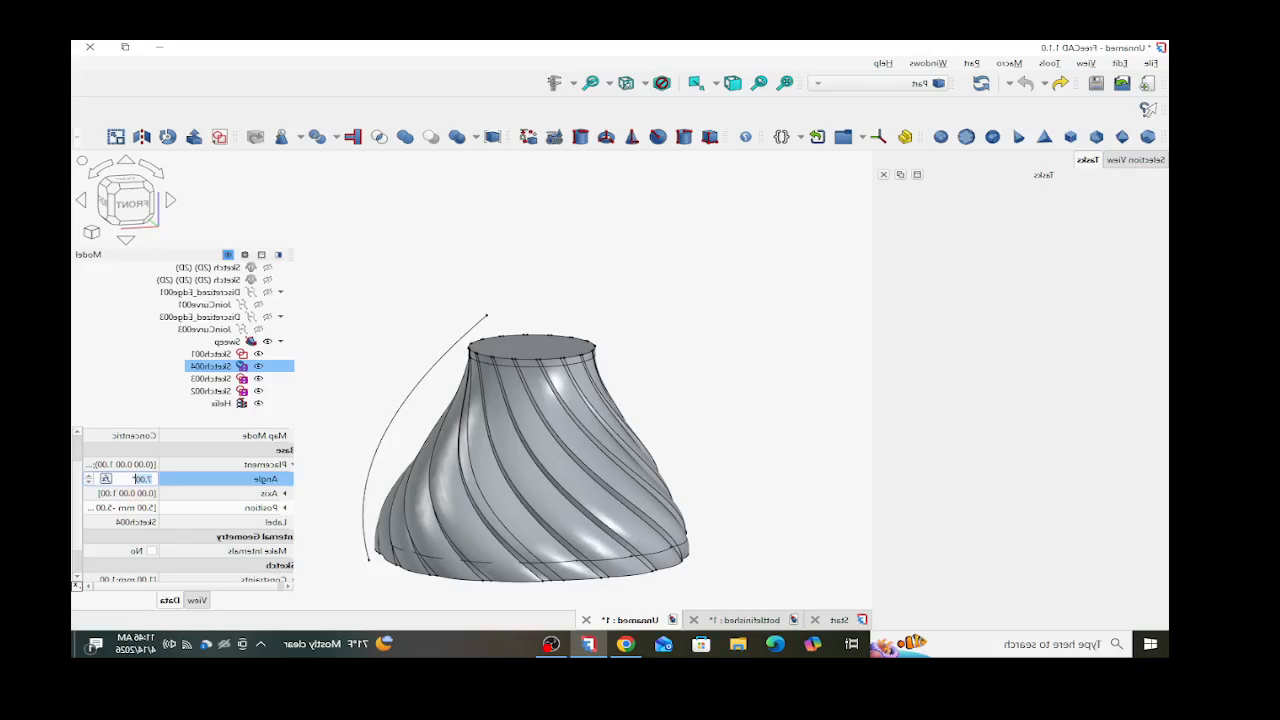
click(335, 430)
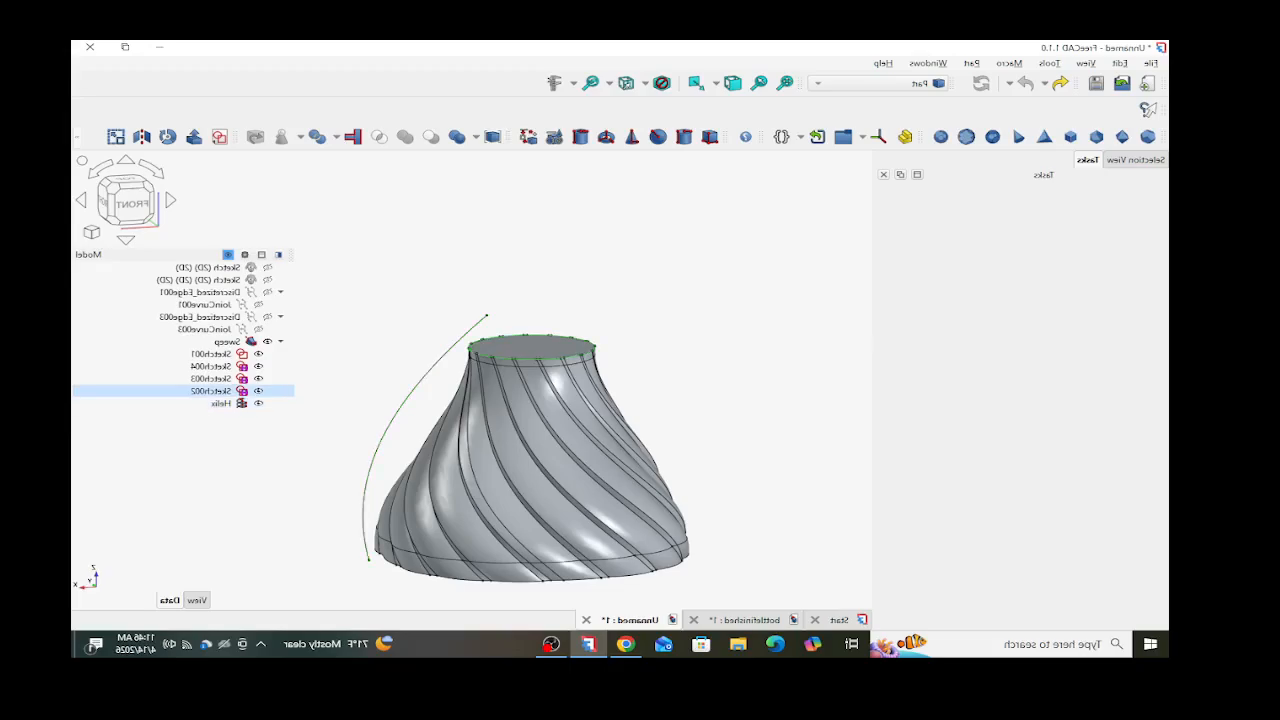
- Raise Sketch004 slightly by increasing the z value of its placement position
click(211, 366)
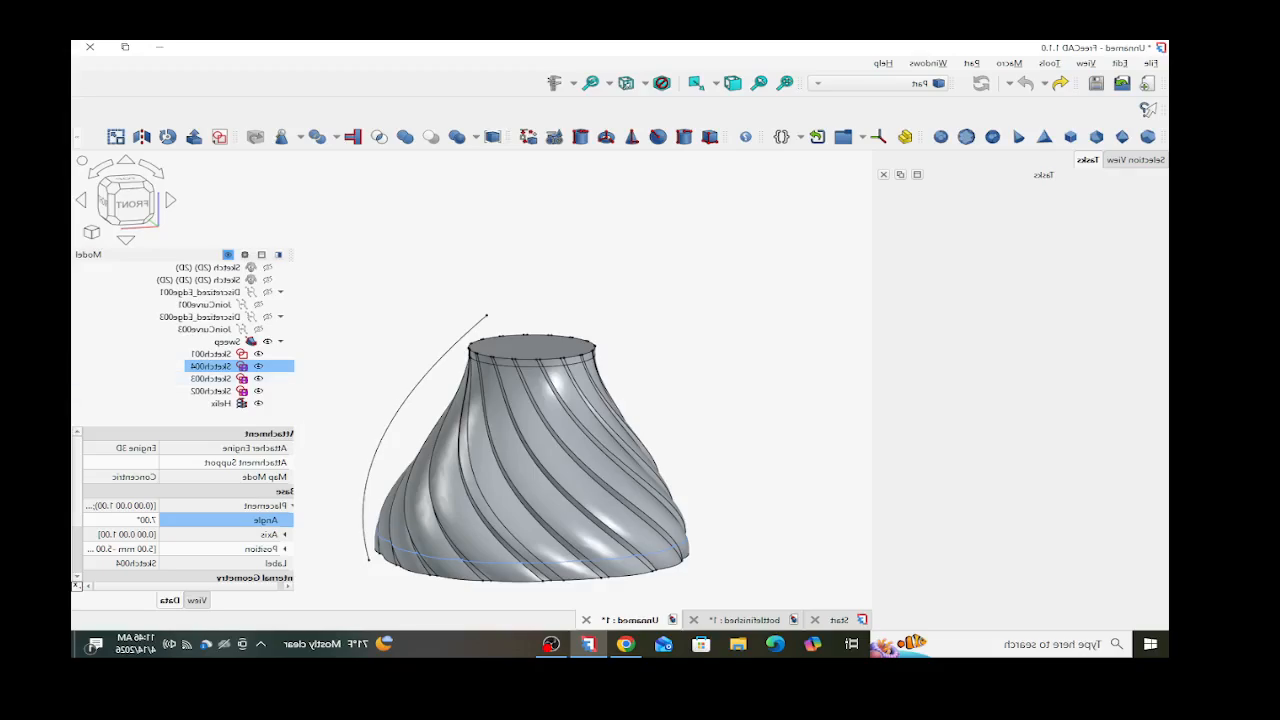
scroll(275, 536, down, 1)
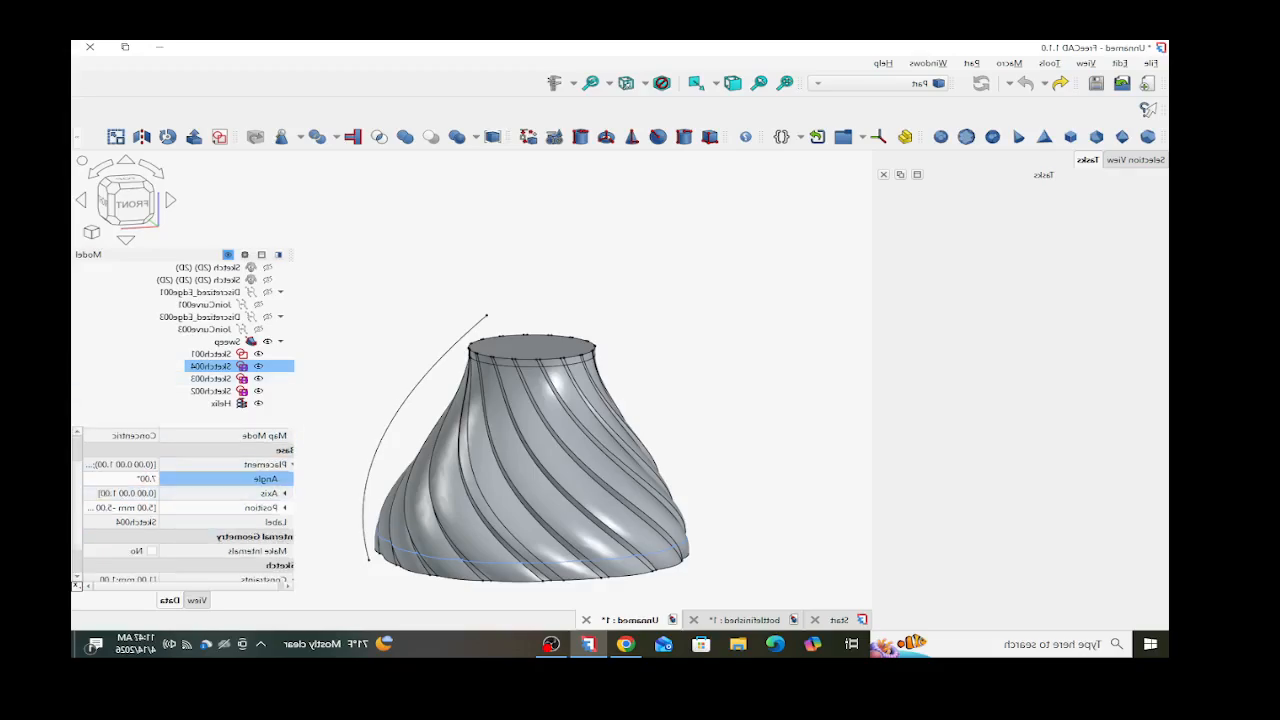
click(285, 508)
scroll(280, 508, down, 1)
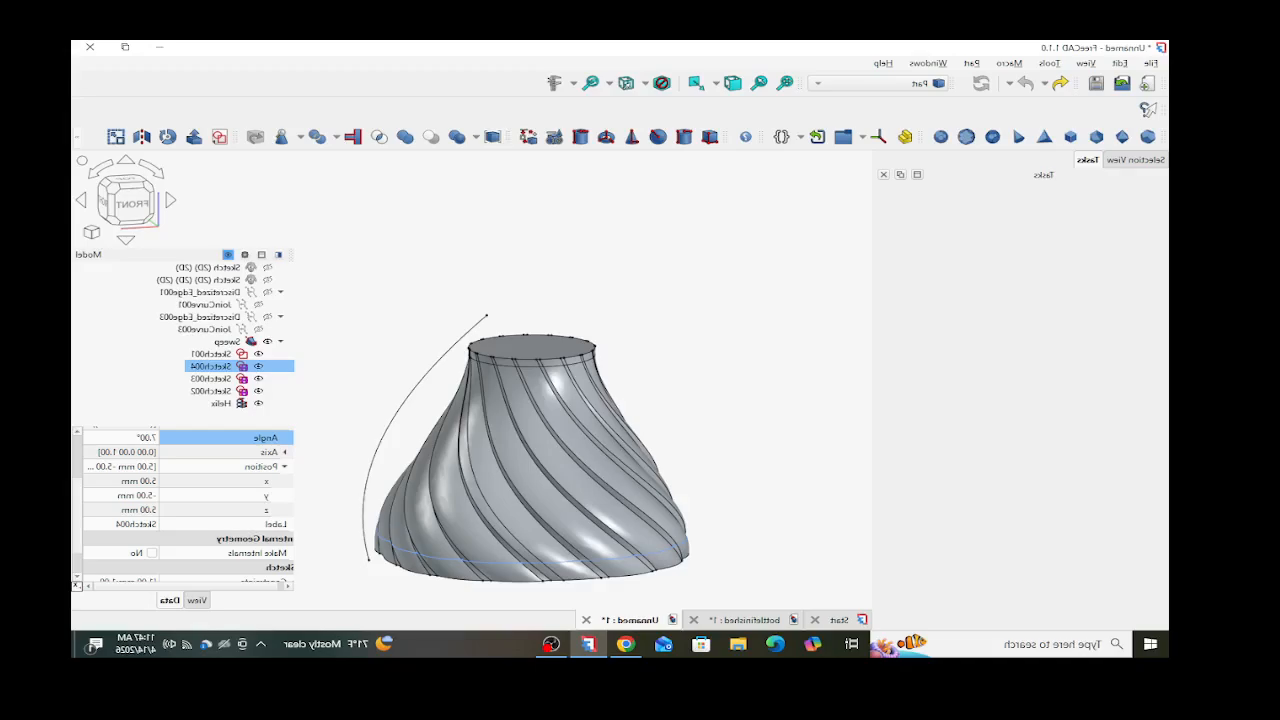
click(136, 510)
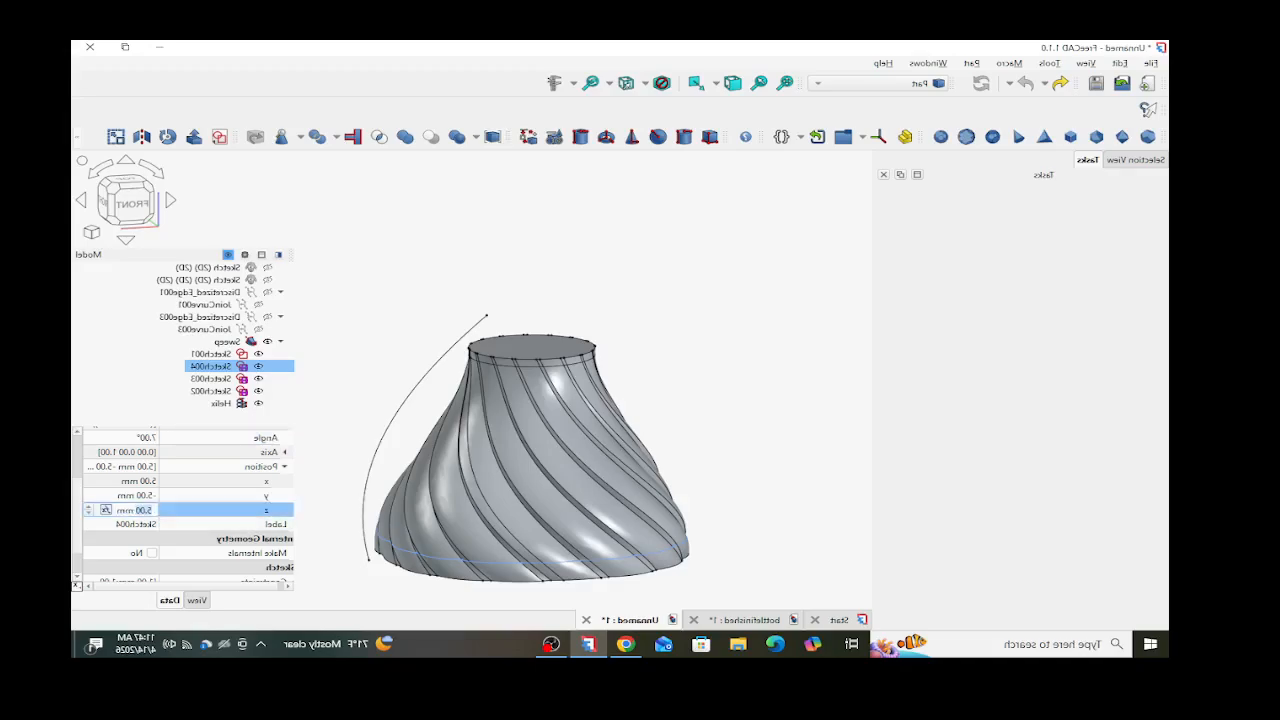
key(Up)
key(Up)
click(336, 420)
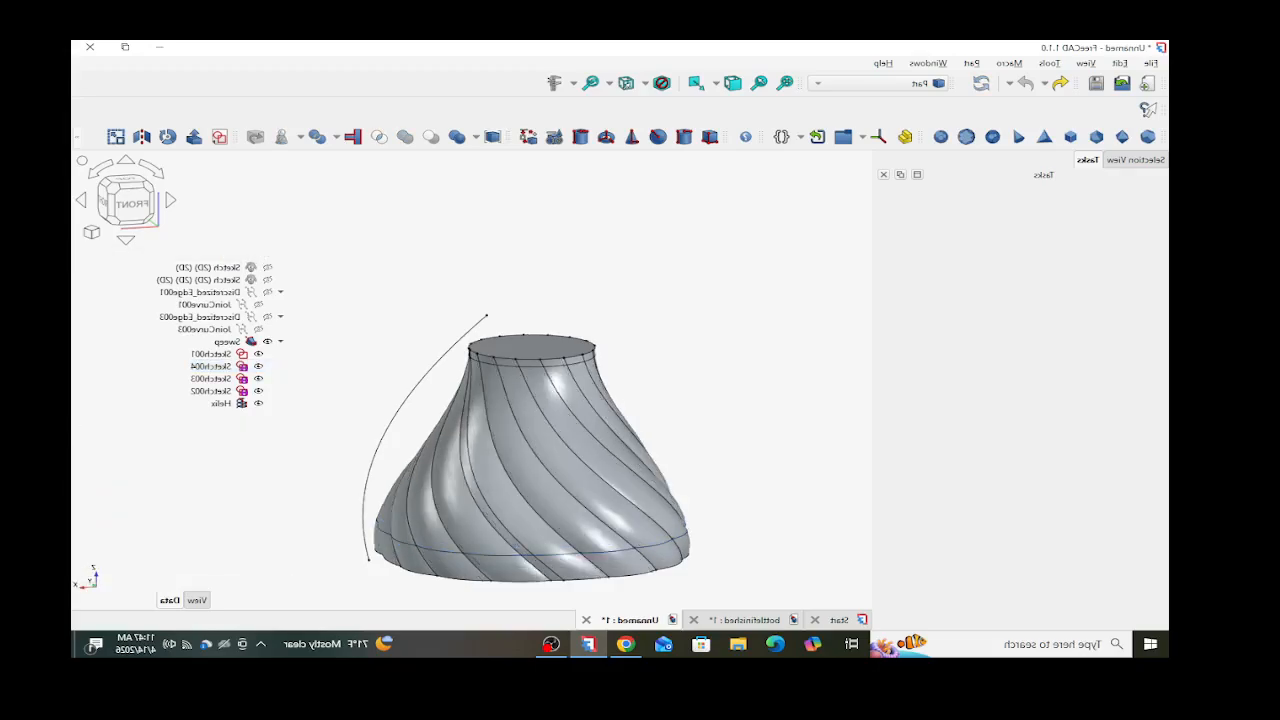
- Examine the swept body's flutes near the base and from the left and rear sides
mouse_move(472, 550)
middle_down()
mouse_move(466, 489)
mouse_move(490, 545)
middle_up()
scroll(540, 590, up, 3)
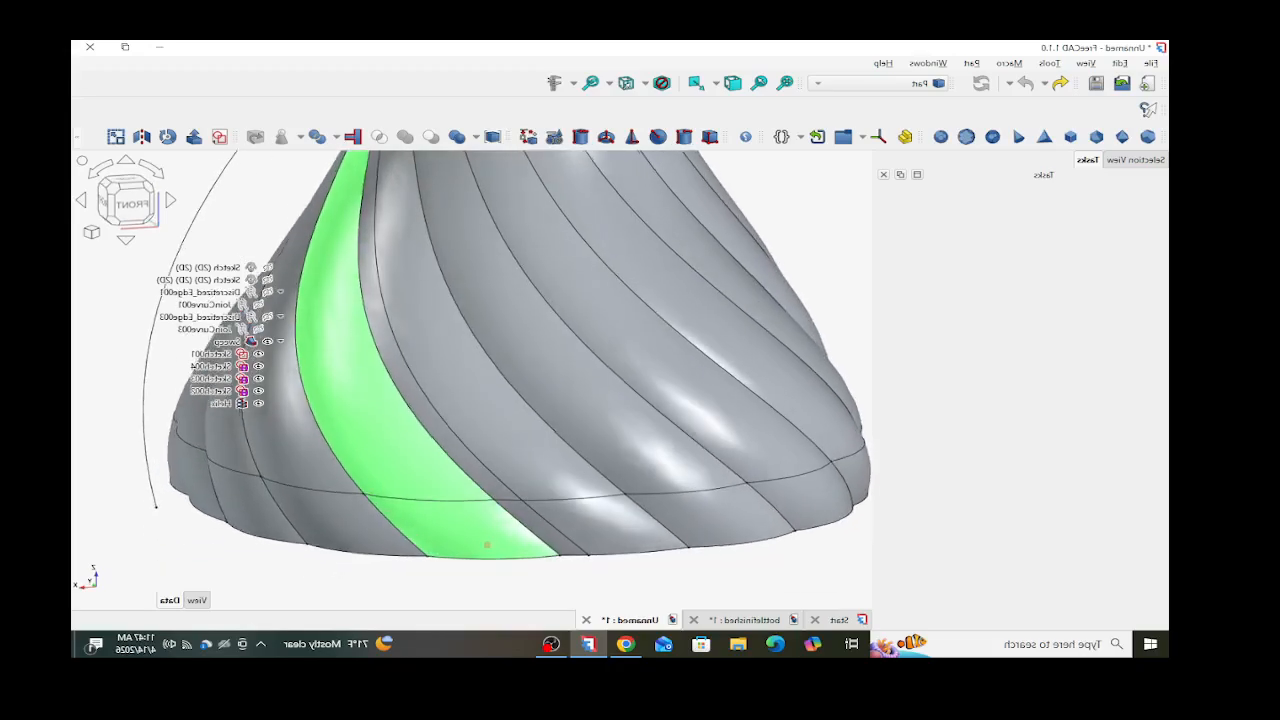
scroll(491, 546, down, 3)
middle_drag(503, 420, 330, 342)
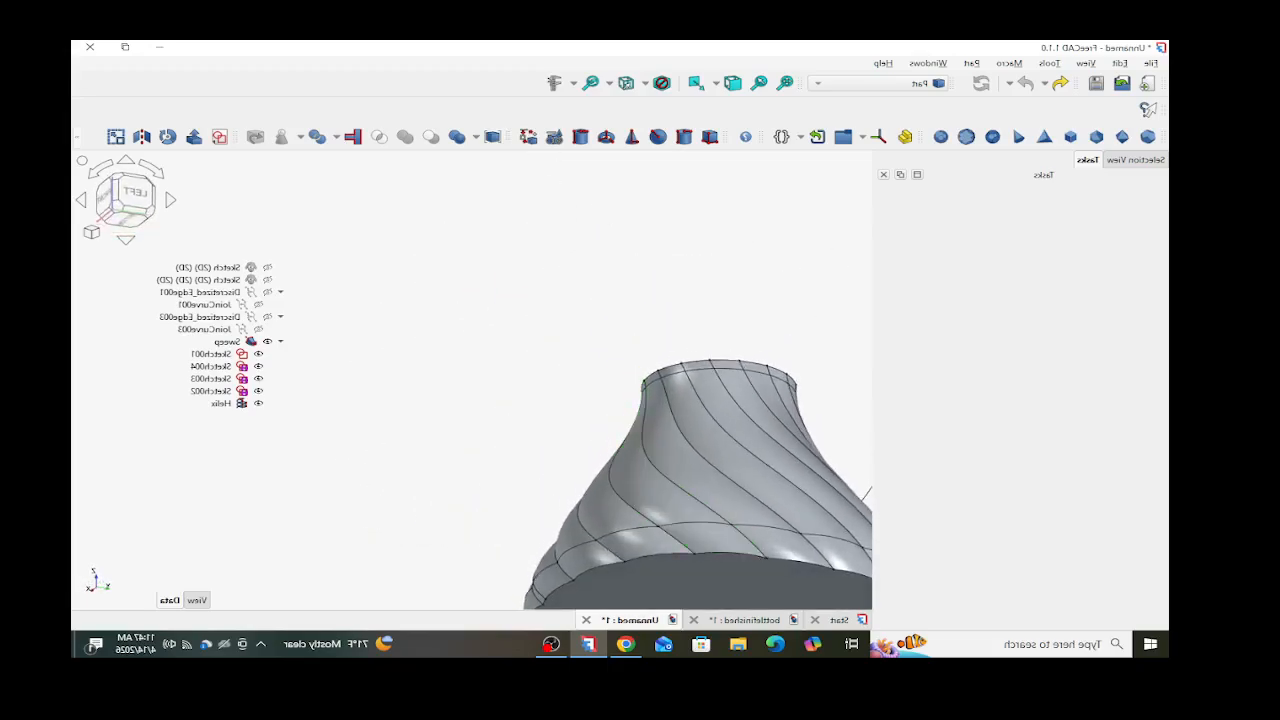
middle_drag(845, 522, 541, 520)
scroll(700, 512, up, 1)
scroll(541, 505, down, 4)
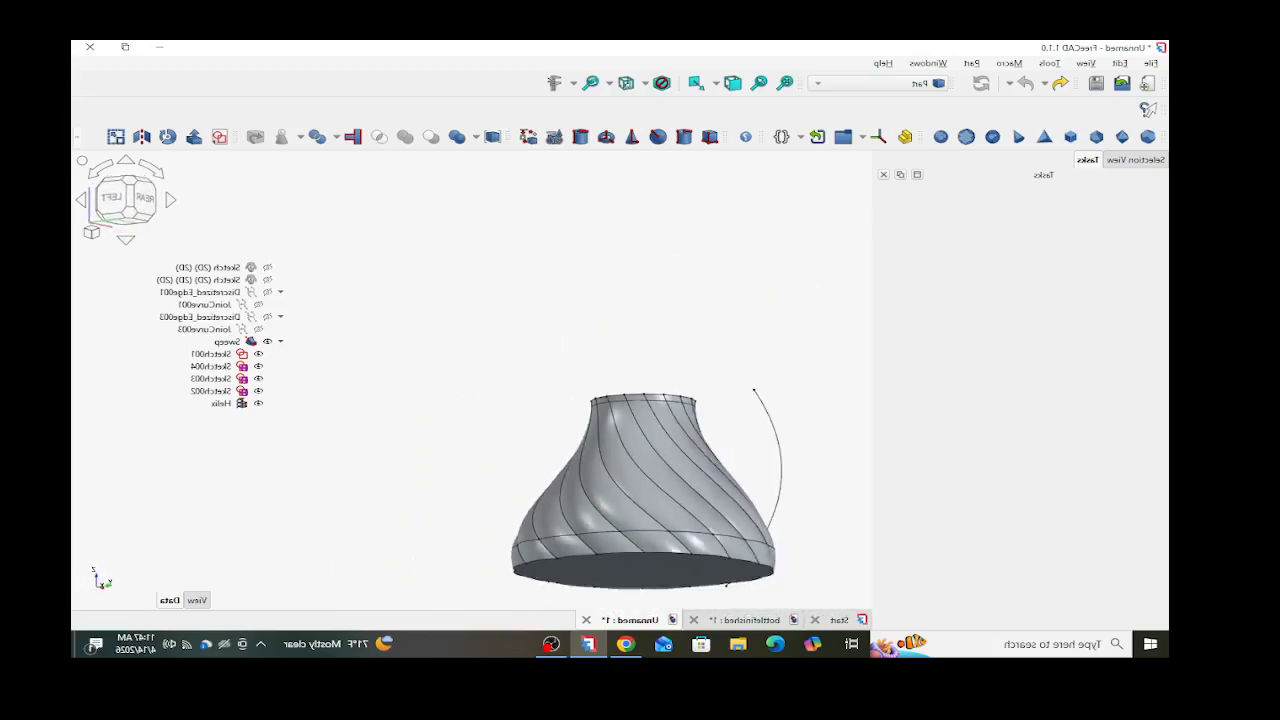
scroll(740, 500, up, 4)
middle_drag(677, 537, 650, 580)
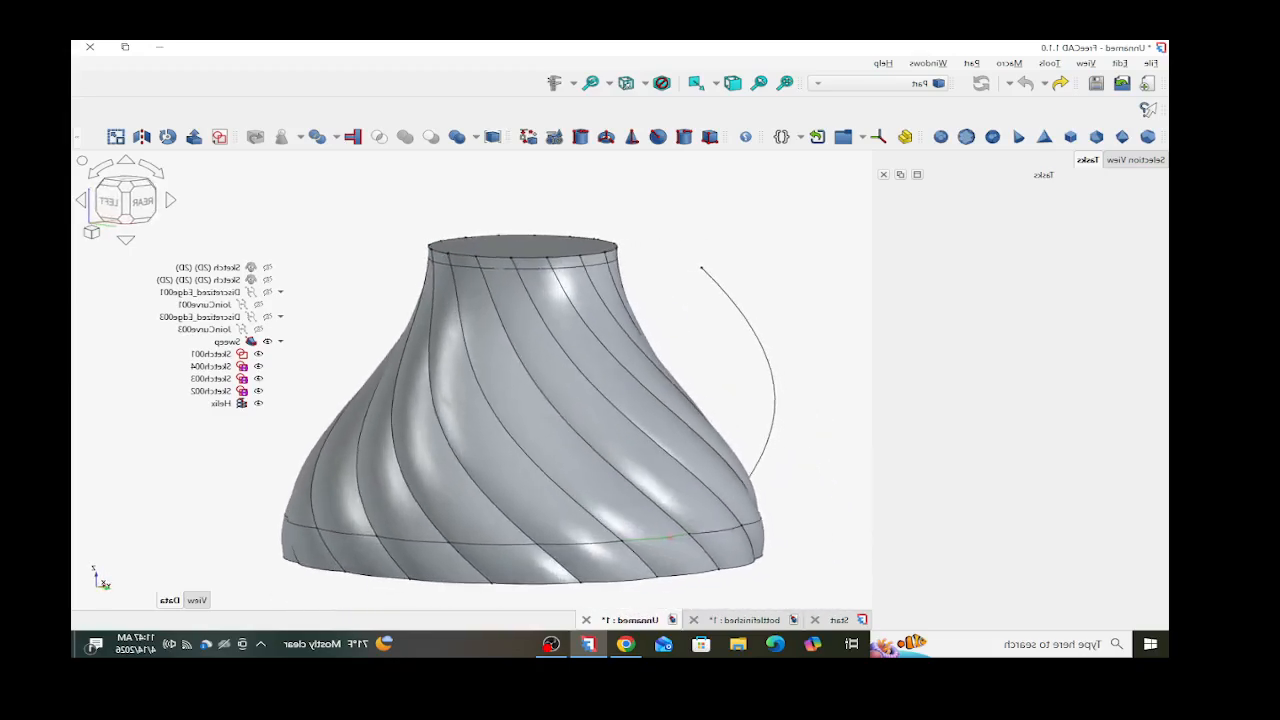
- Hide the helix and the swept body to view the stacked profile sketches alone
click(258, 403)
scroll(525, 456, down, 4)
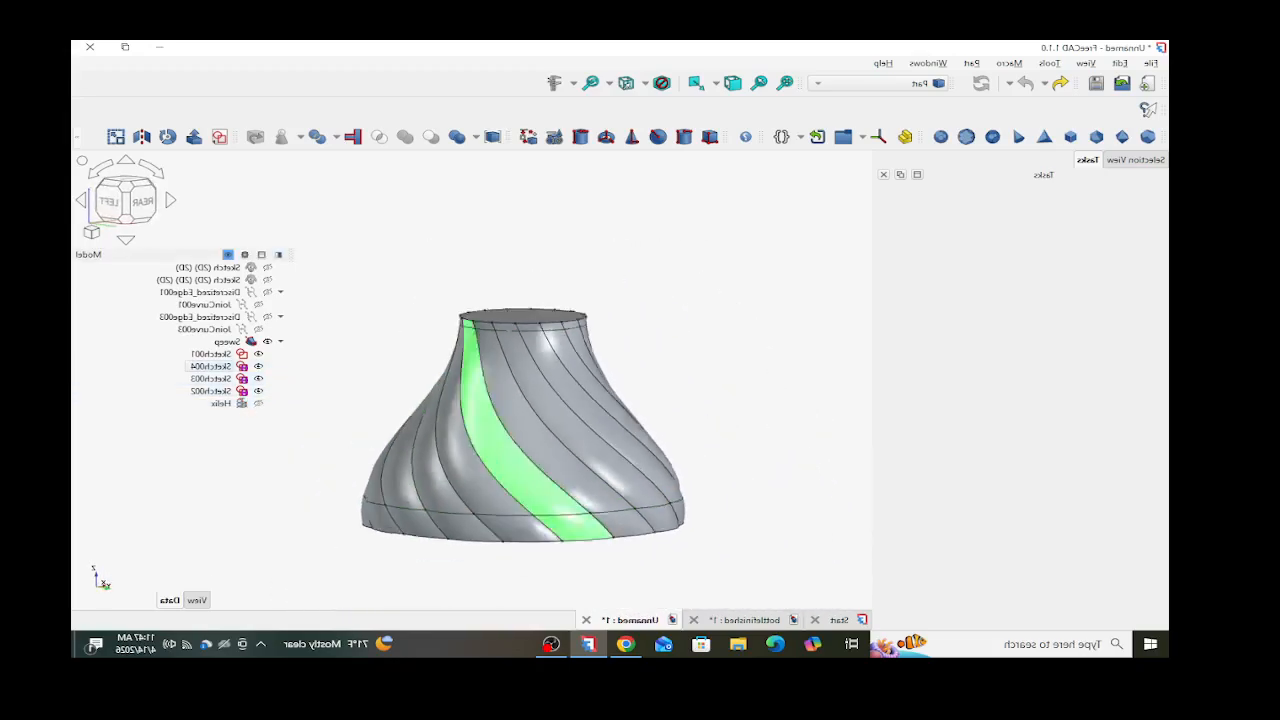
scroll(388, 456, up, 3)
middle_drag(460, 463, 525, 453)
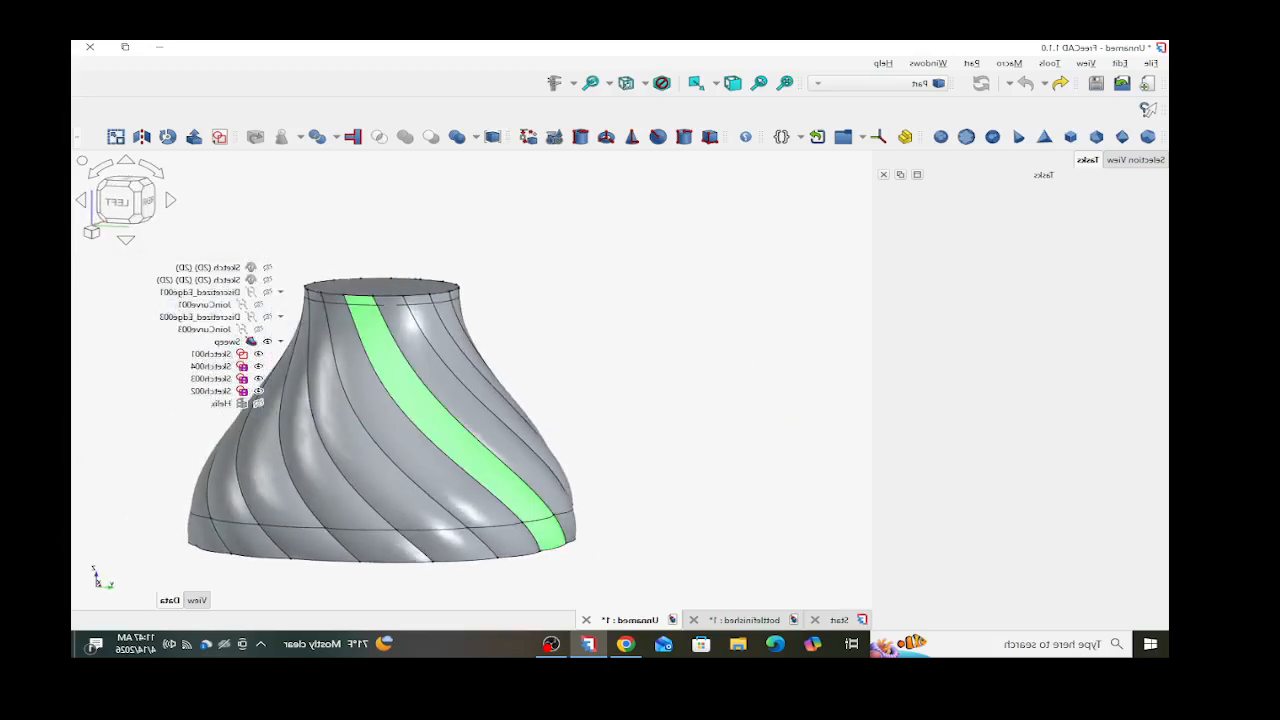
scroll(570, 452, down, 3)
scroll(324, 468, down, 3)
scroll(320, 464, up, 4)
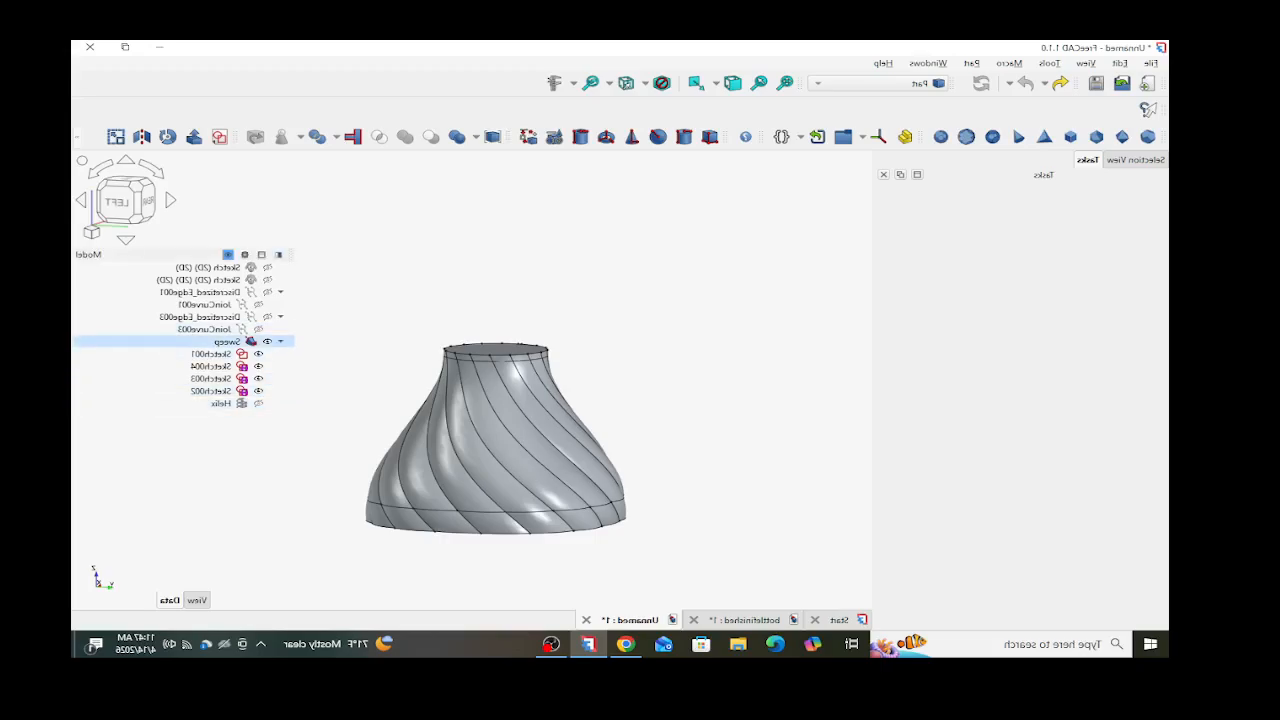
mouse_move(482, 385)
middle_down()
mouse_move(486, 468)
mouse_move(484, 383)
middle_up()
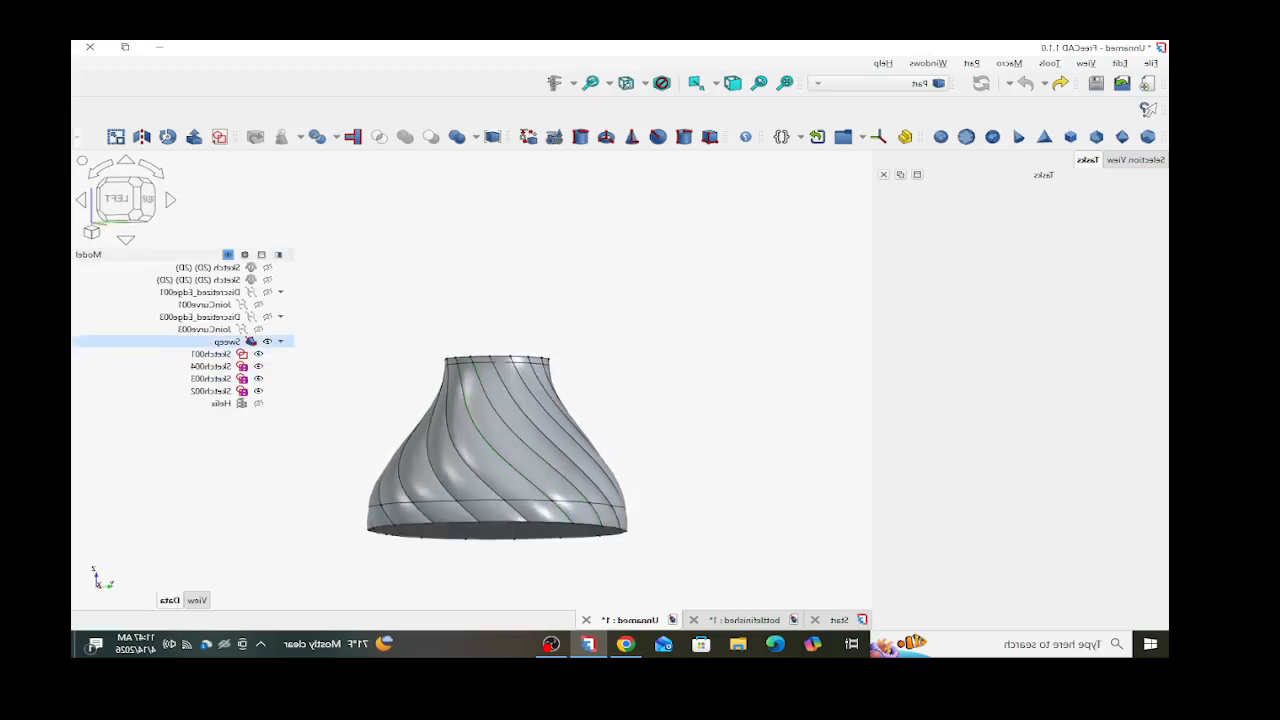
click(267, 342)
middle_drag(398, 435, 404, 471)
scroll(408, 468, down, 2)
scroll(385, 320, up, 3)
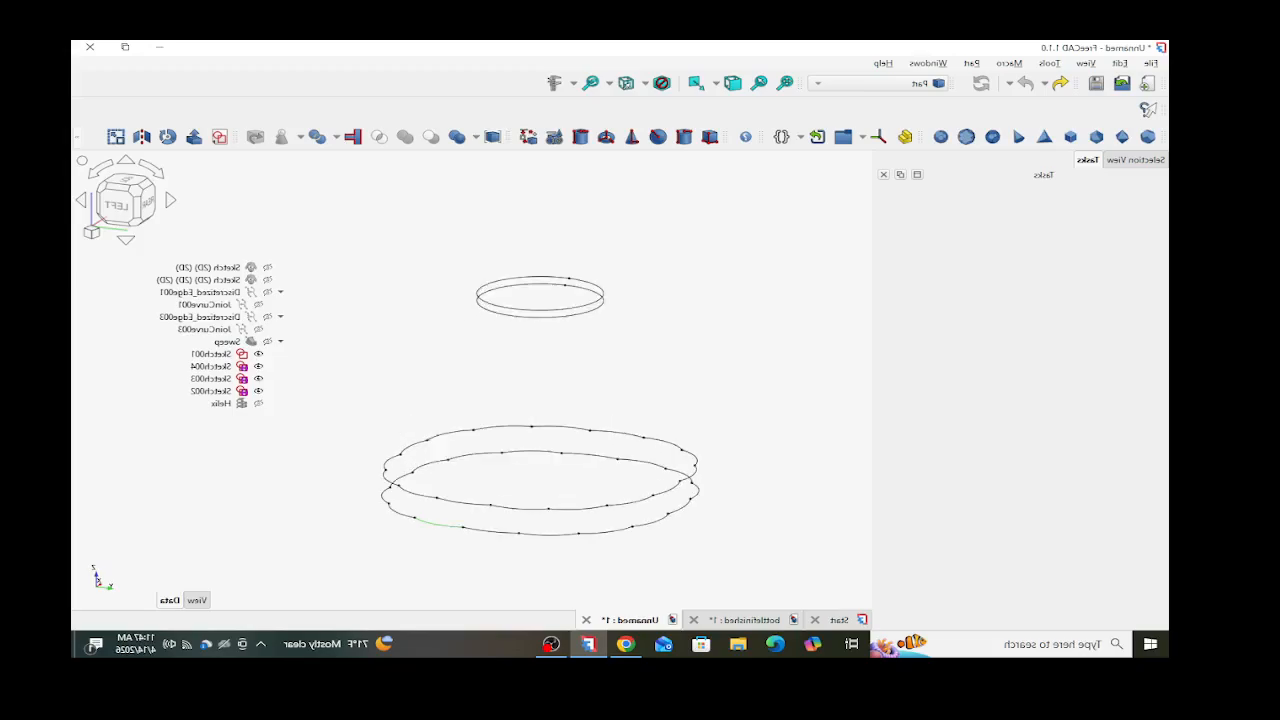
- Show the original base outline, Sketch, and set its placement z position to -10 mm
scroll(235, 391, up, 2)
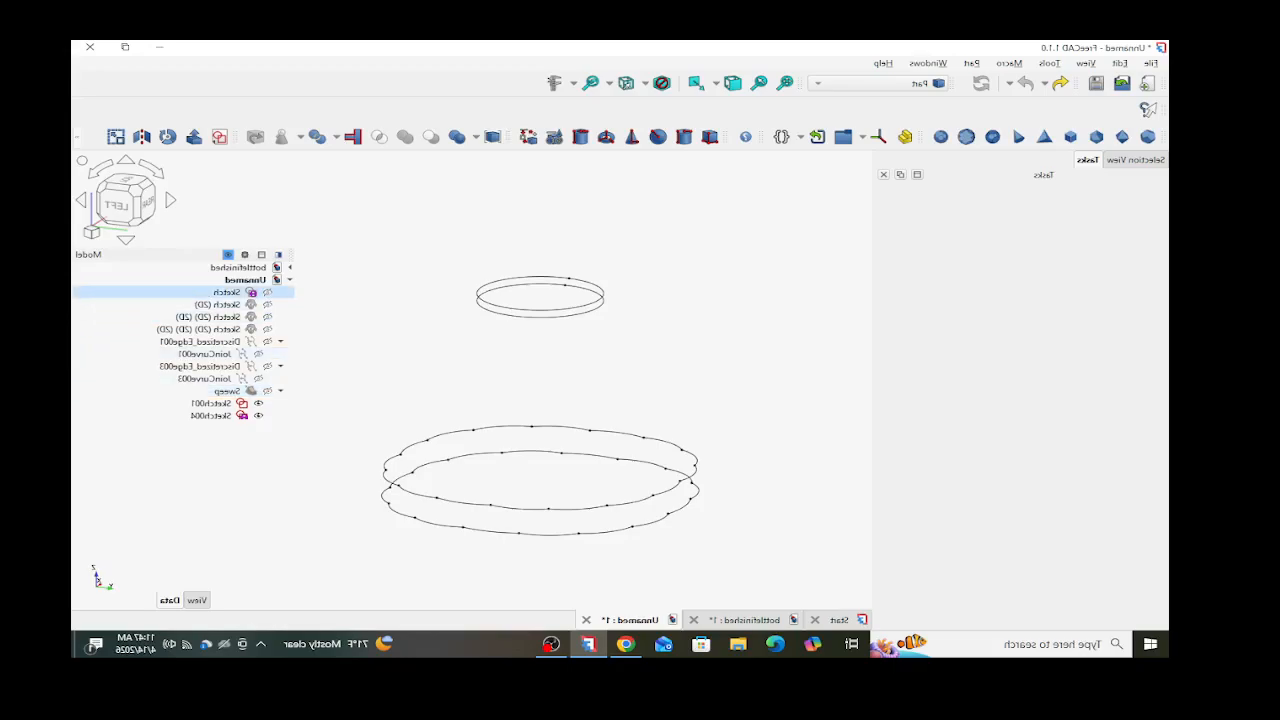
click(228, 291)
key(space)
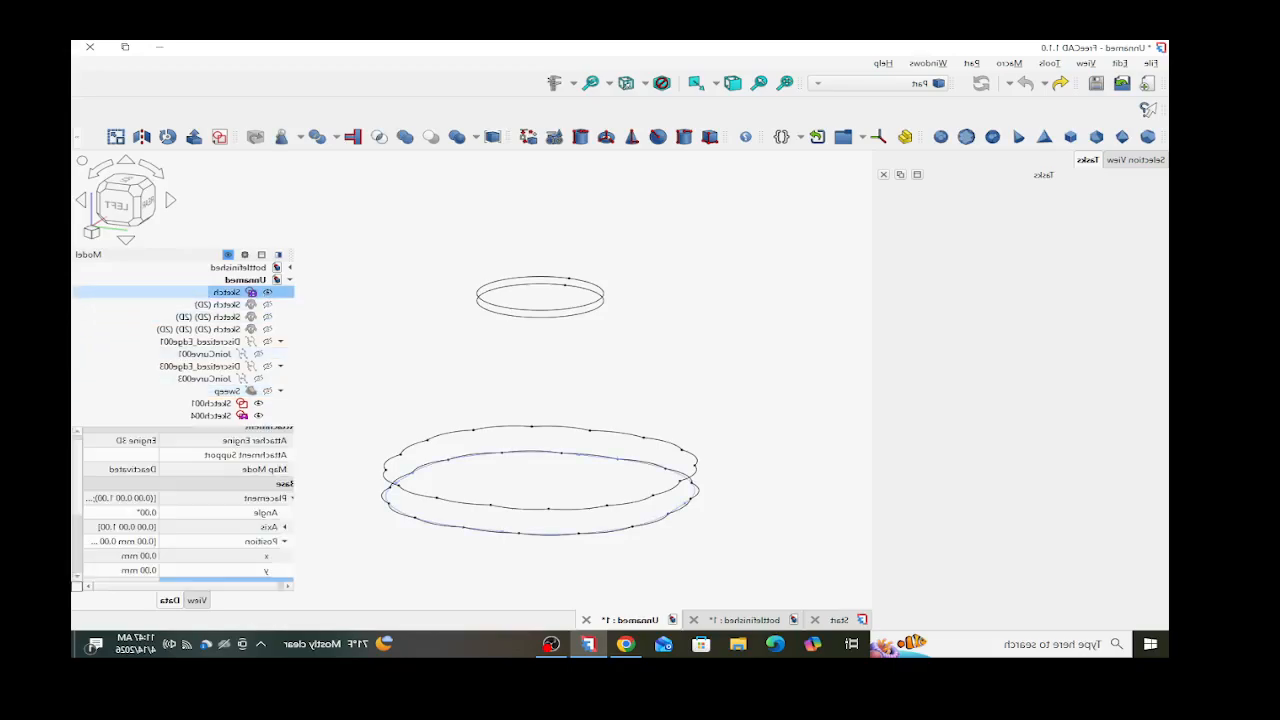
scroll(225, 543, down, 1)
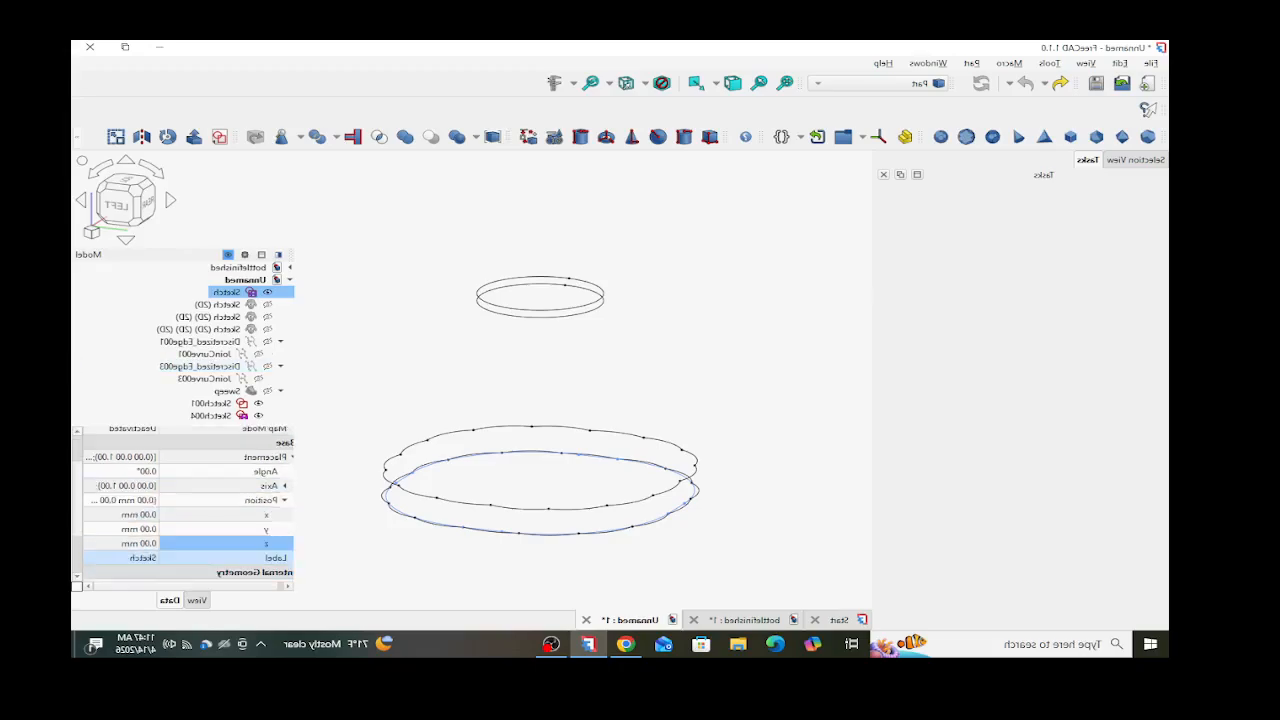
click(135, 543)
scroll(135, 543, down, 5)
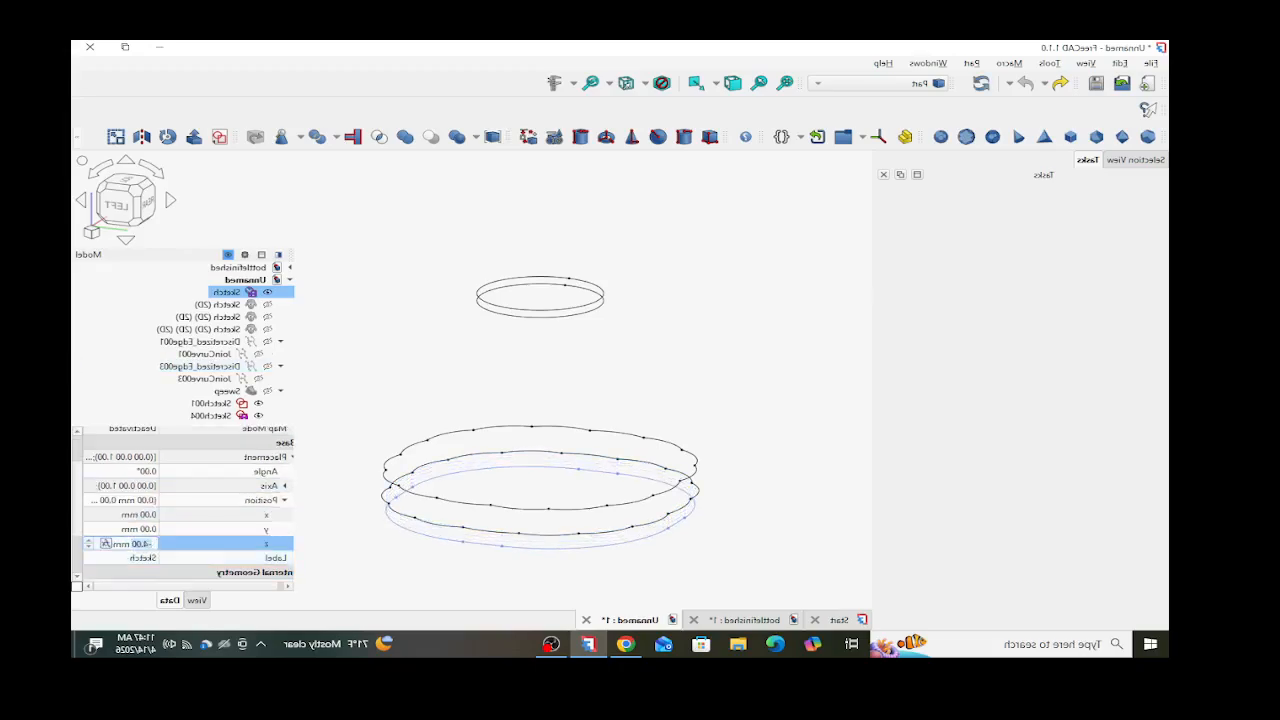
scroll(135, 543, down, 3)
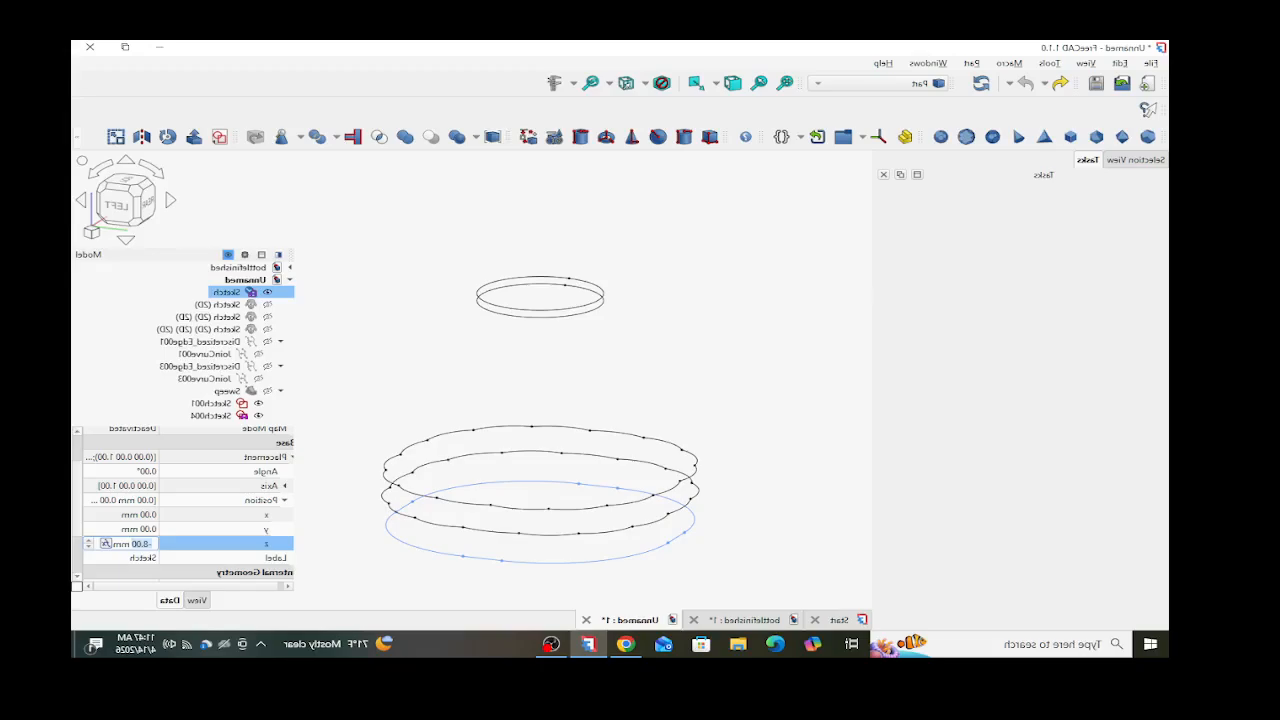
scroll(135, 543, down, 2)
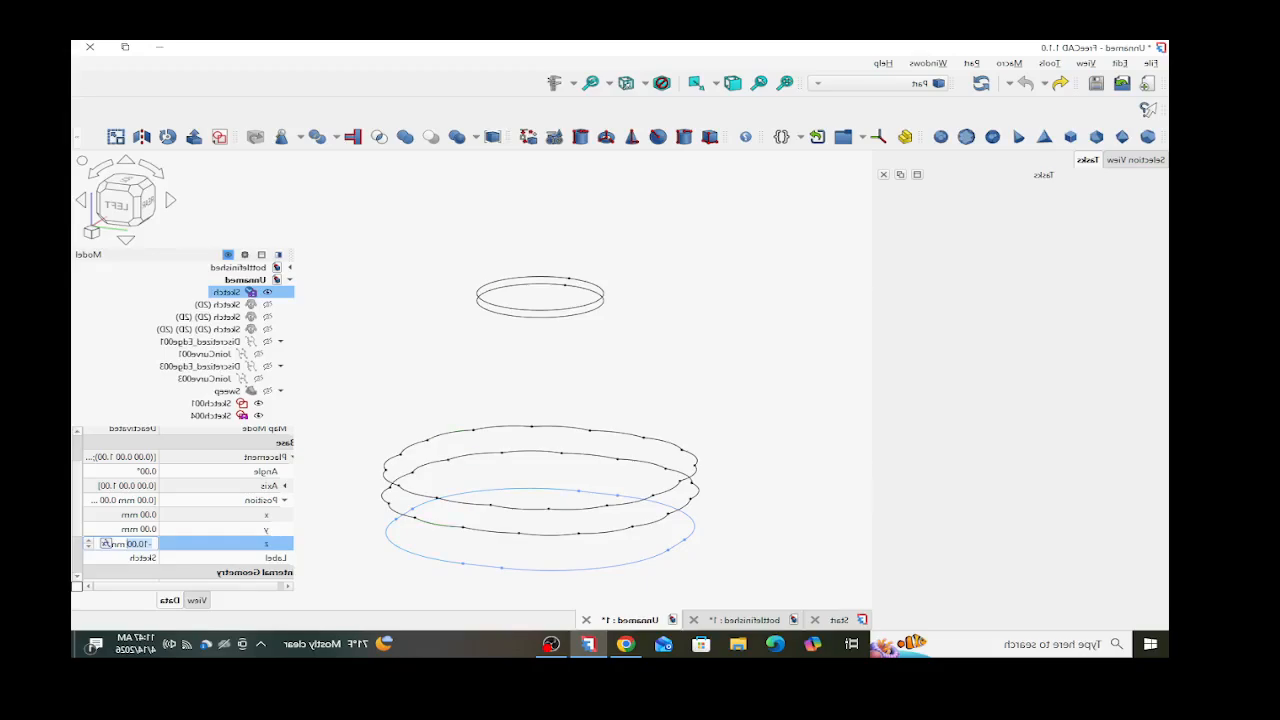
click(352, 530)
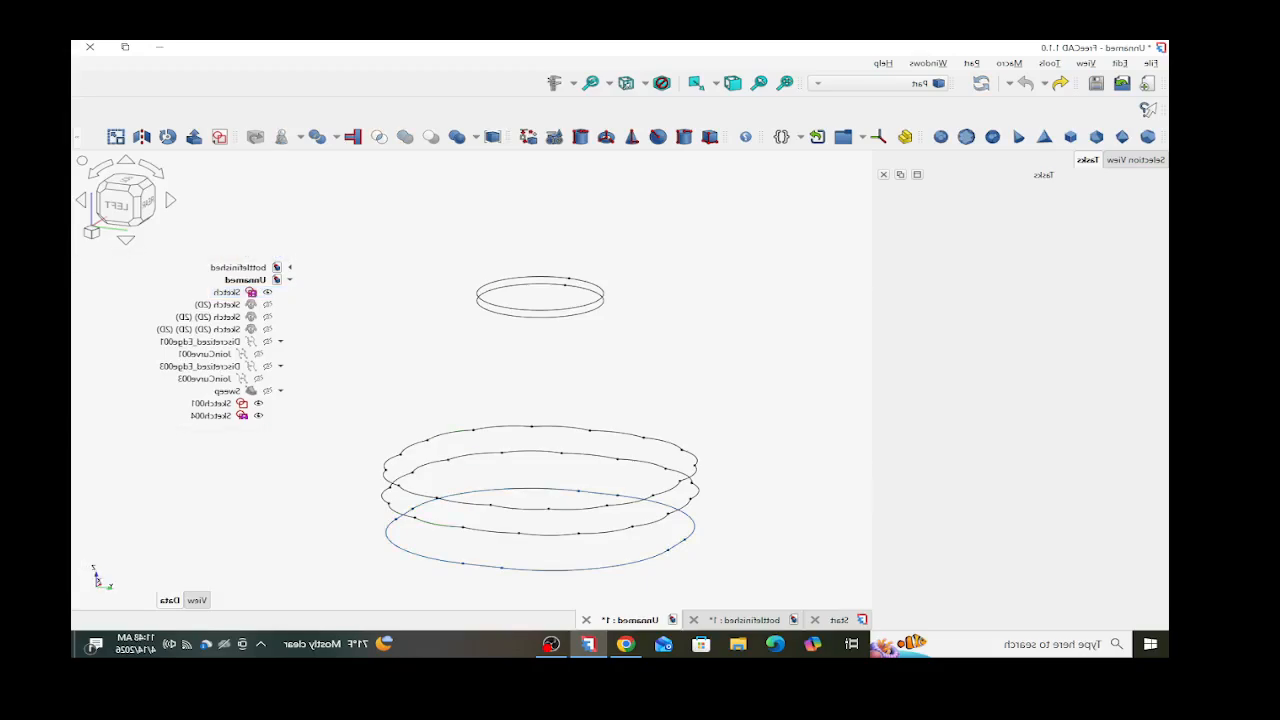
- Switch to the Curves workbench and join the edges of the lowered base outline, Sketch, into one curve
click(228, 292)
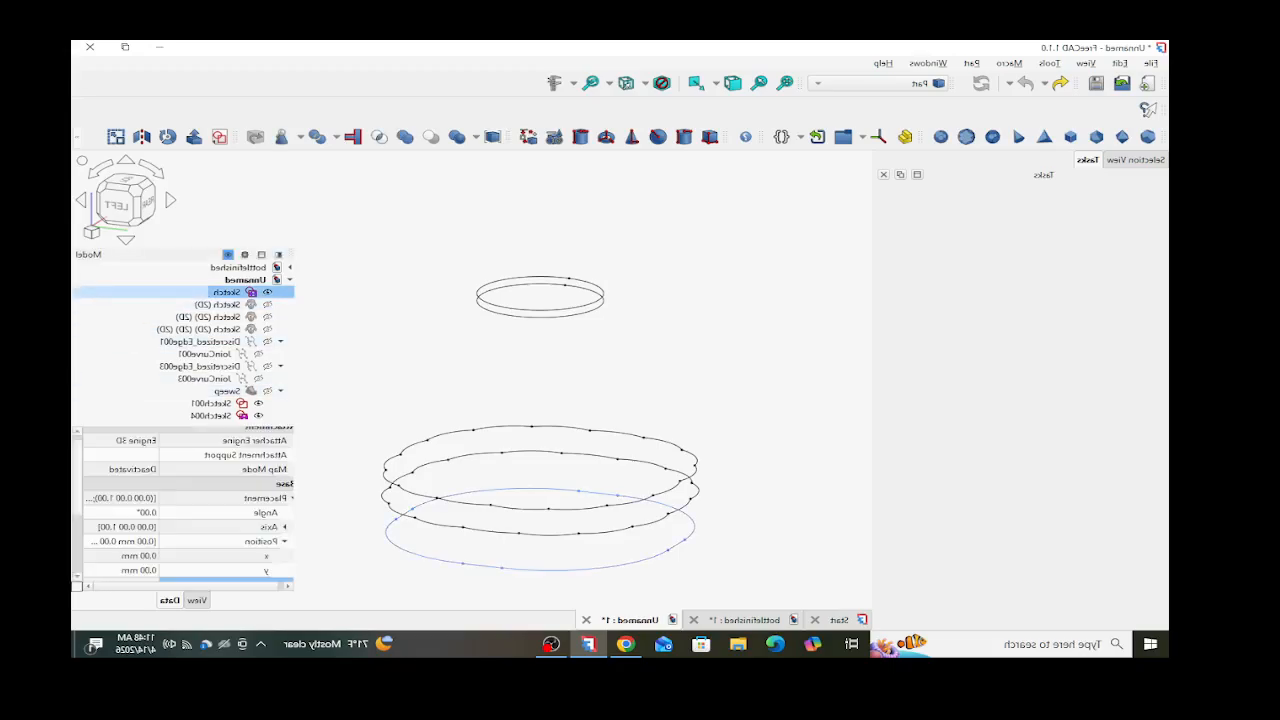
click(900, 83)
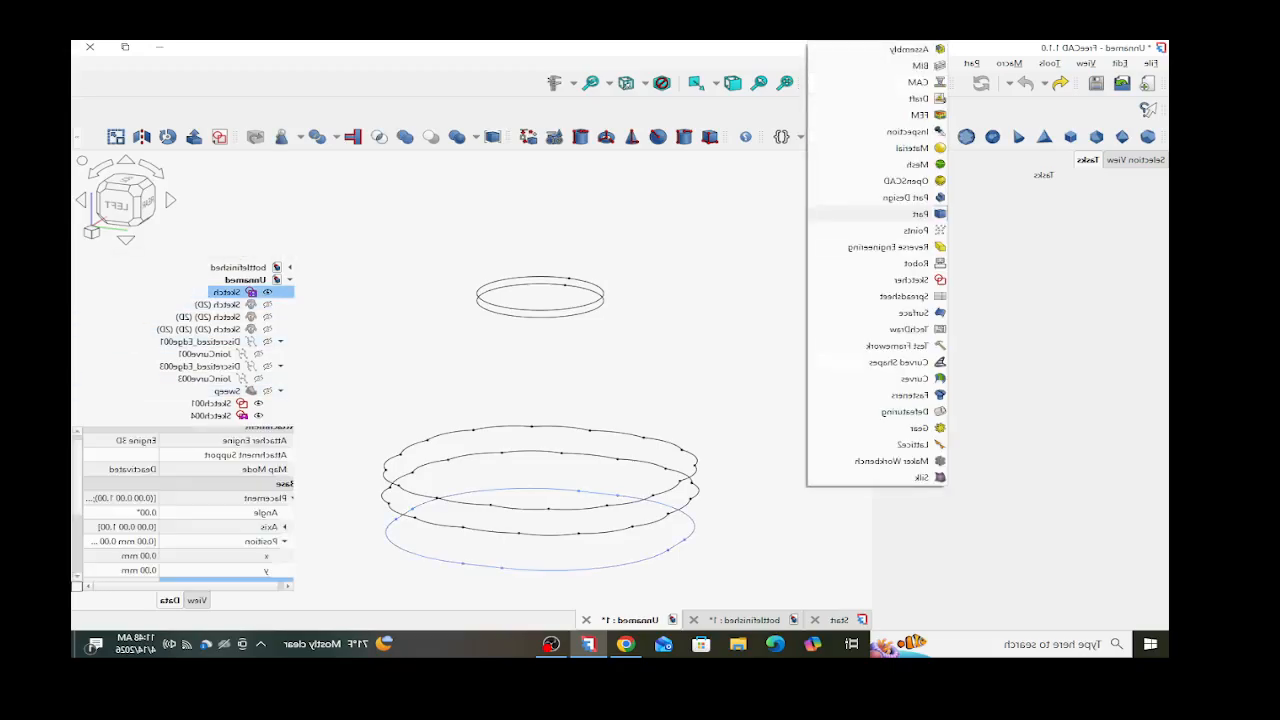
click(915, 214)
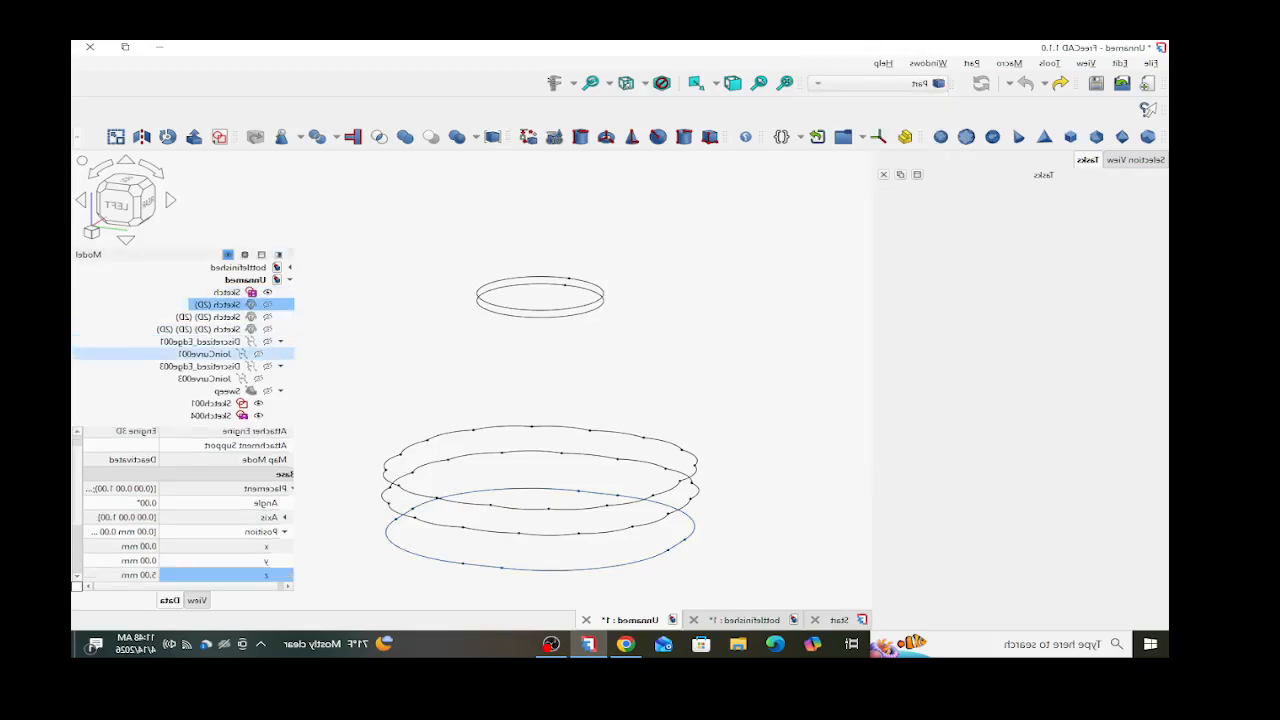
click(206, 354)
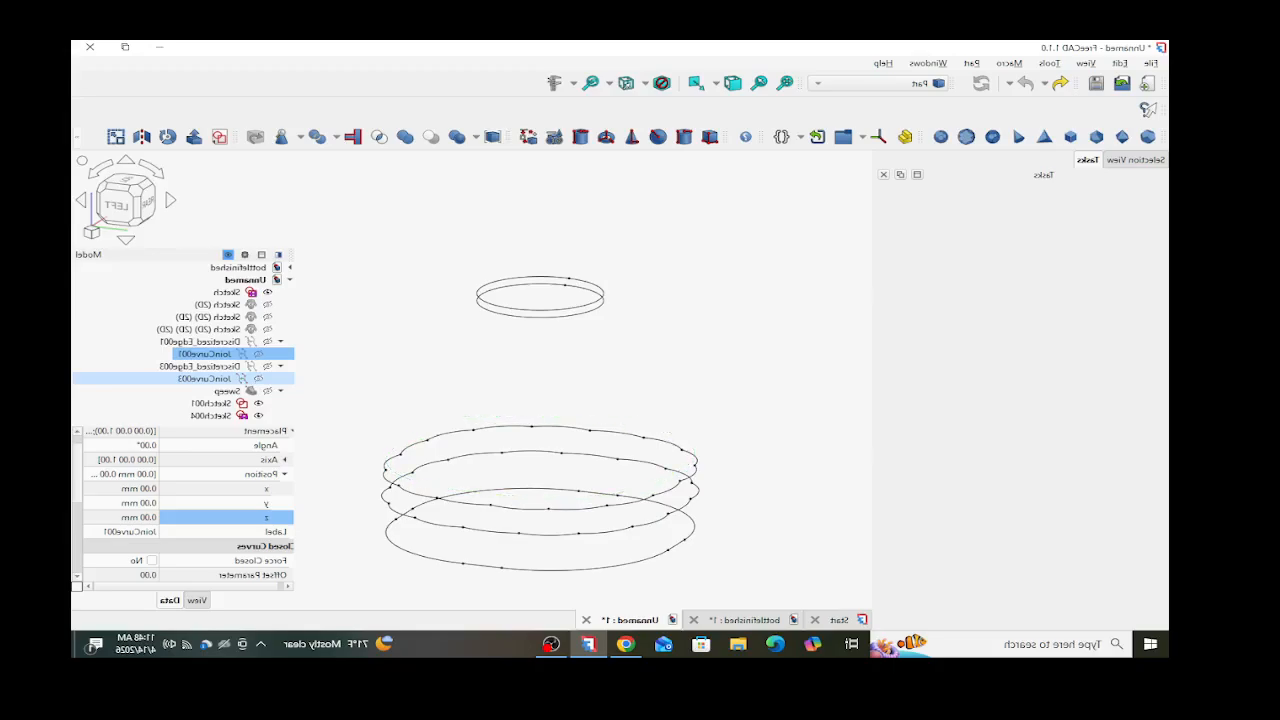
click(230, 291)
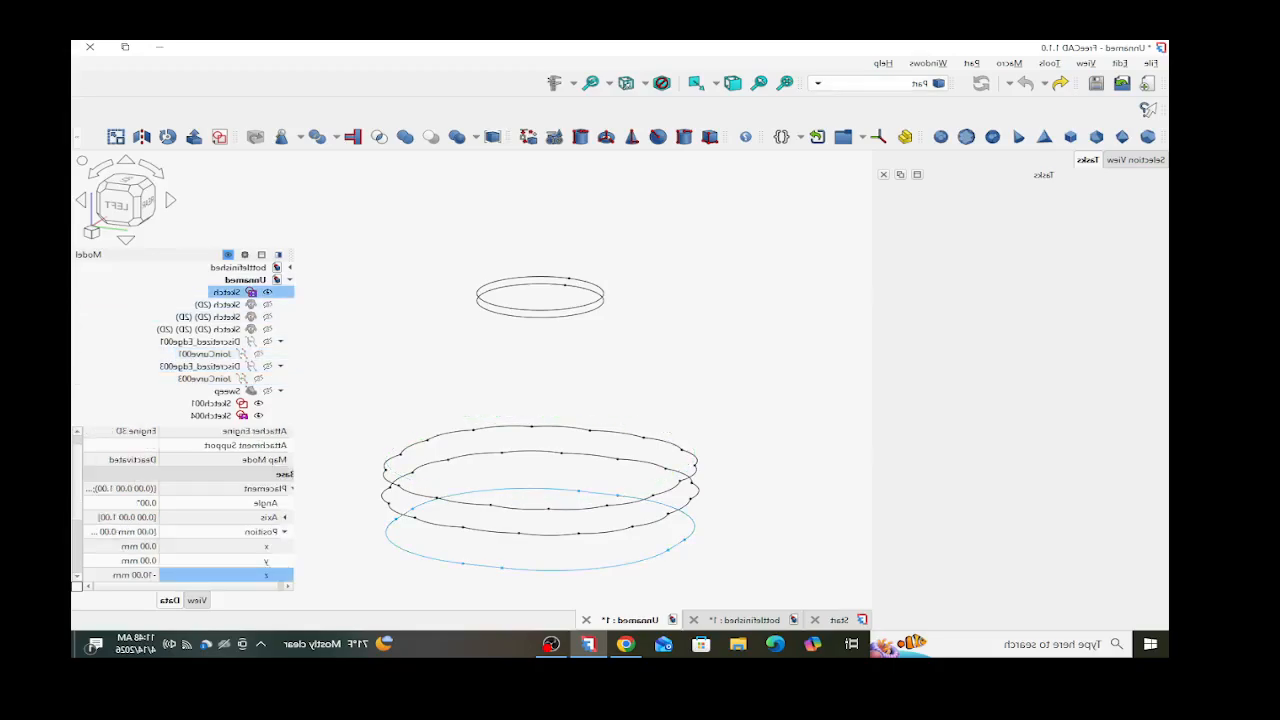
click(880, 83)
click(900, 100)
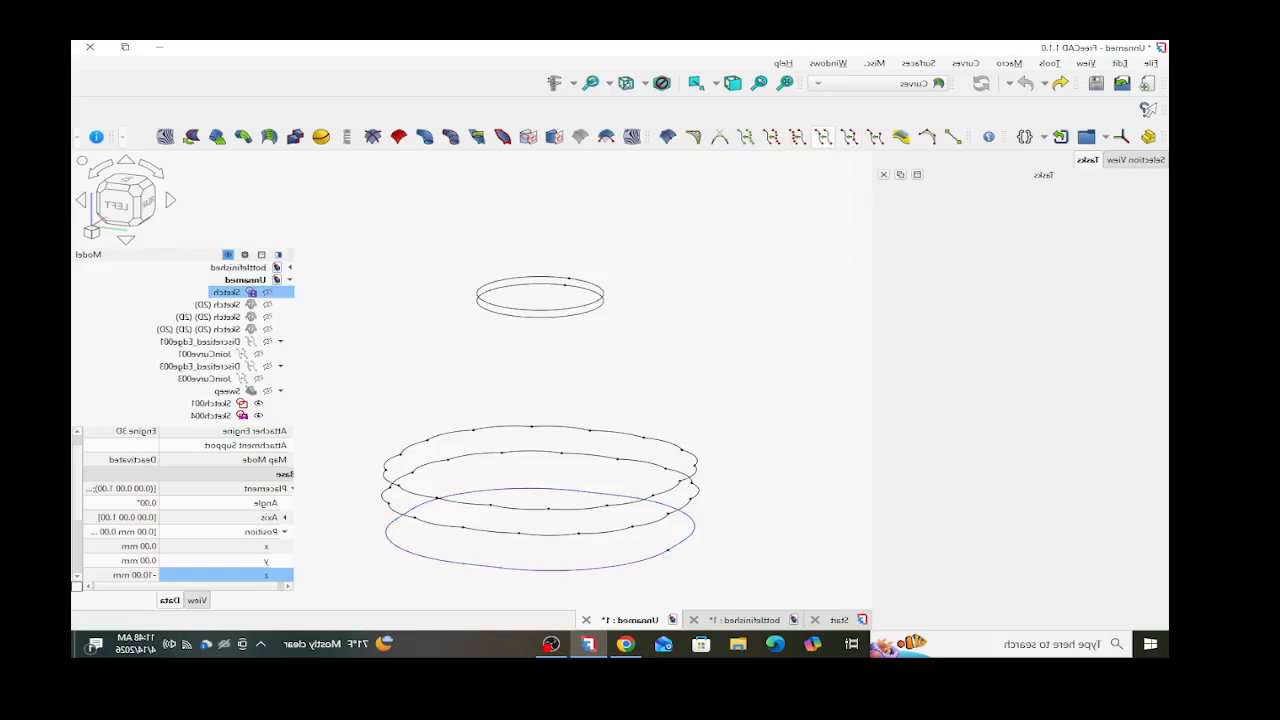
click(822, 136)
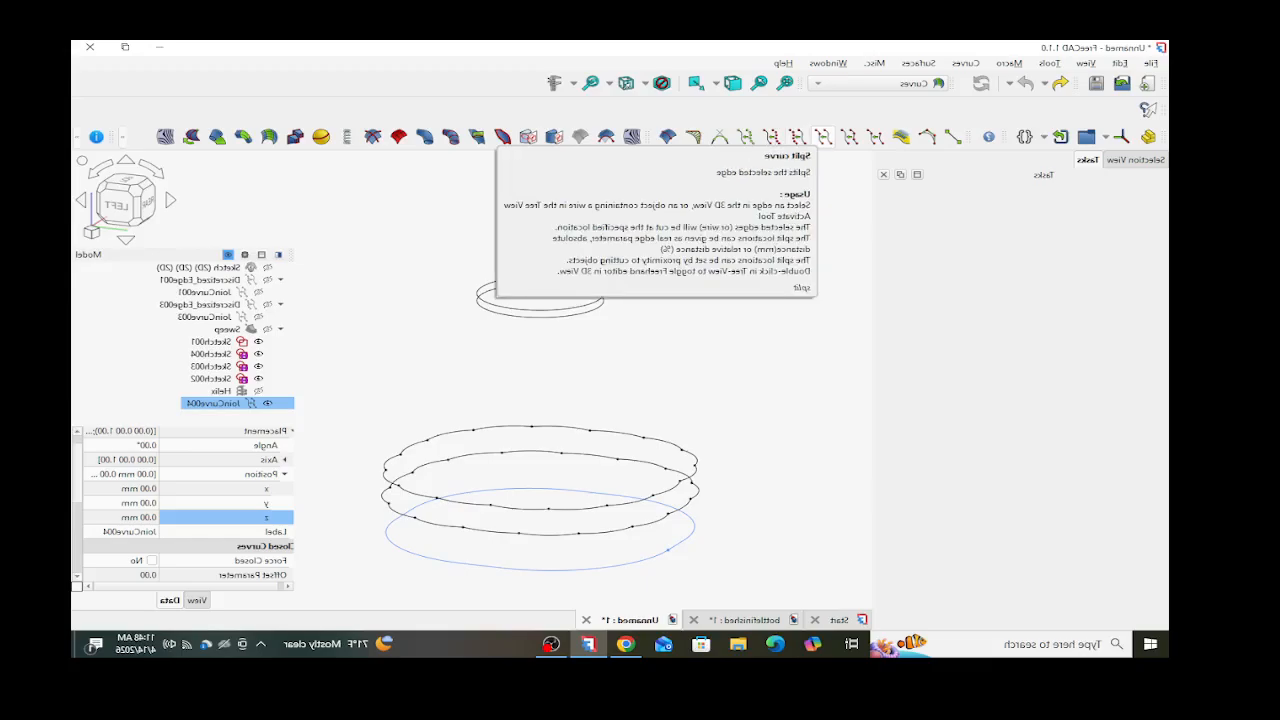
- Split the joined base curve with the Split curve tool and set its number of segments to 32
click(822, 137)
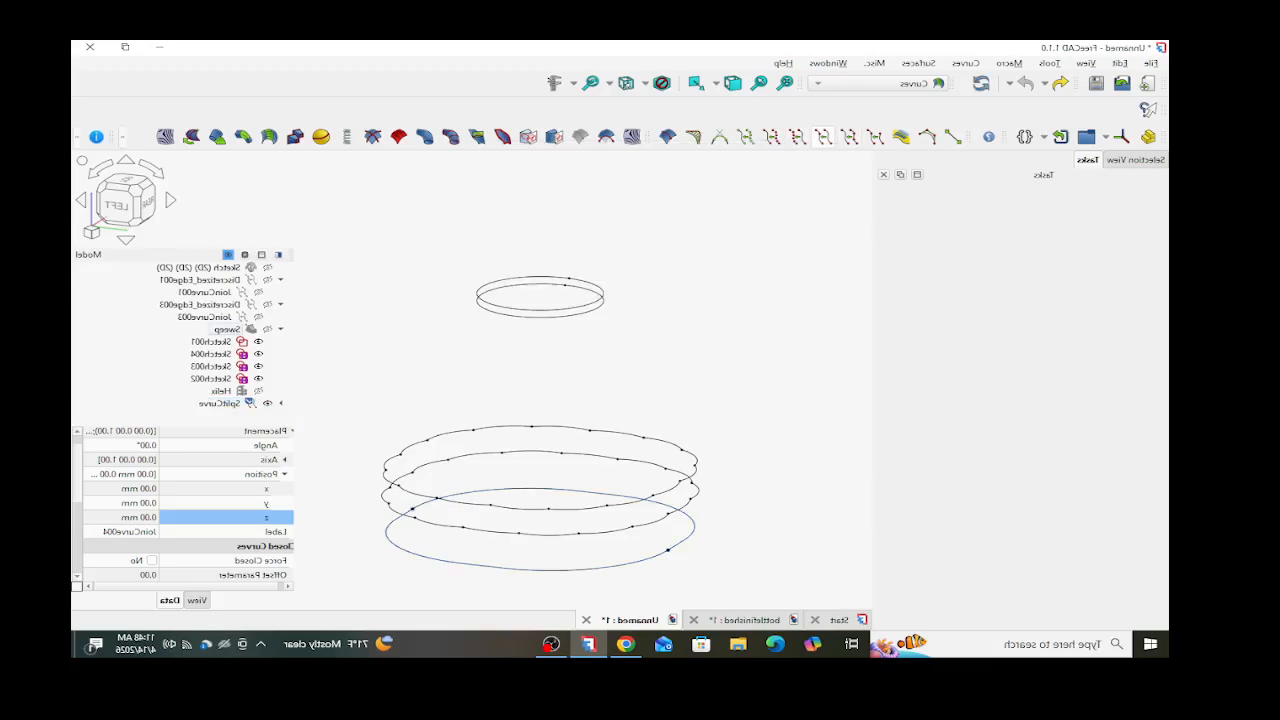
click(220, 403)
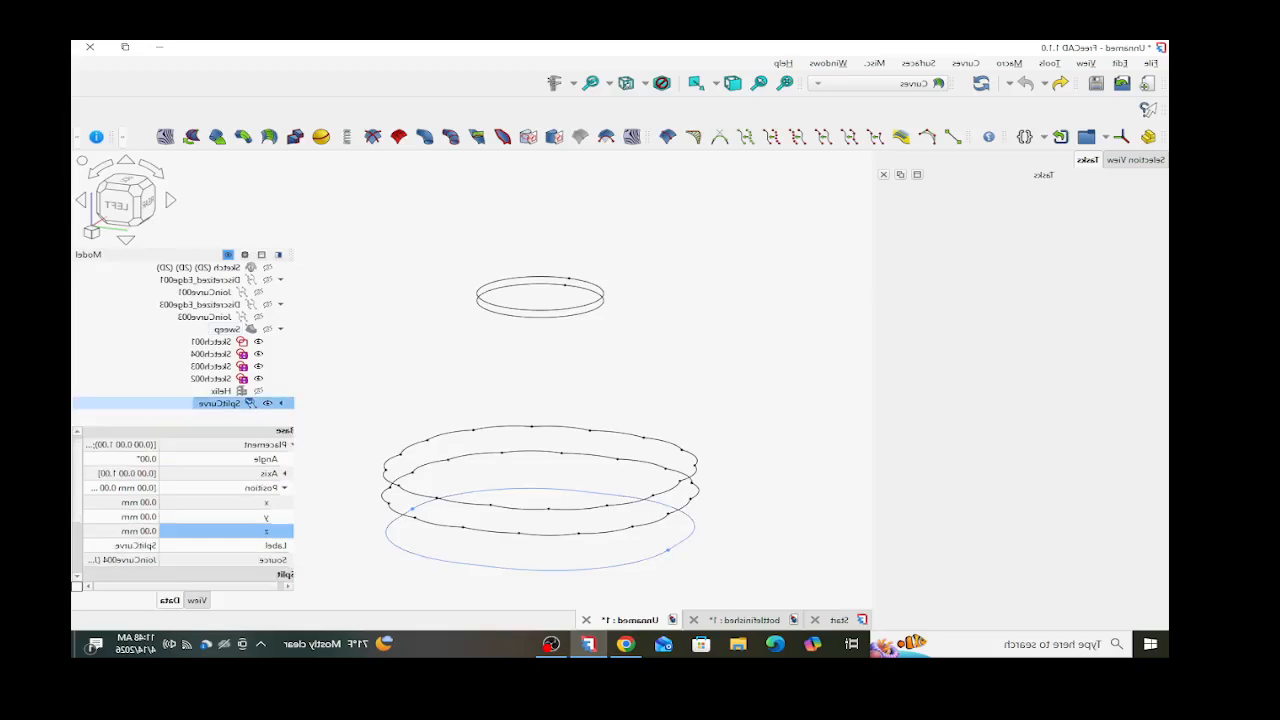
scroll(184, 505, down, 2)
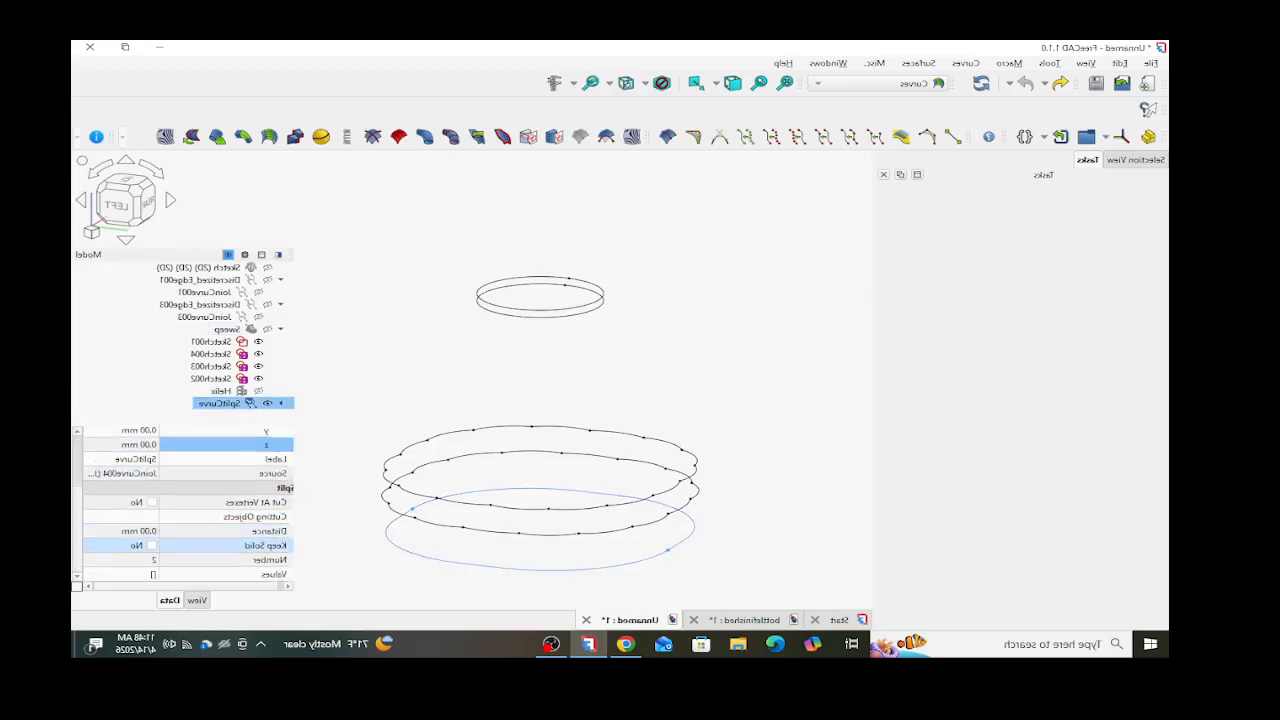
click(130, 560)
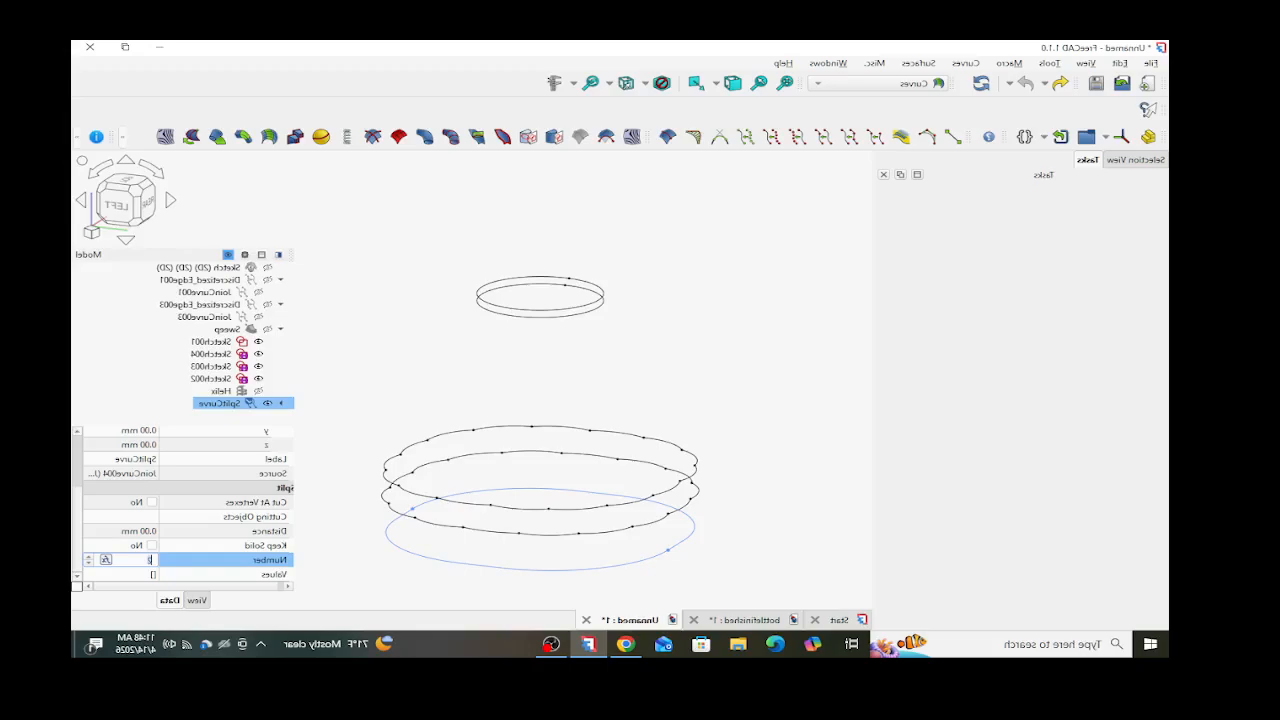
text(32)
click(345, 385)
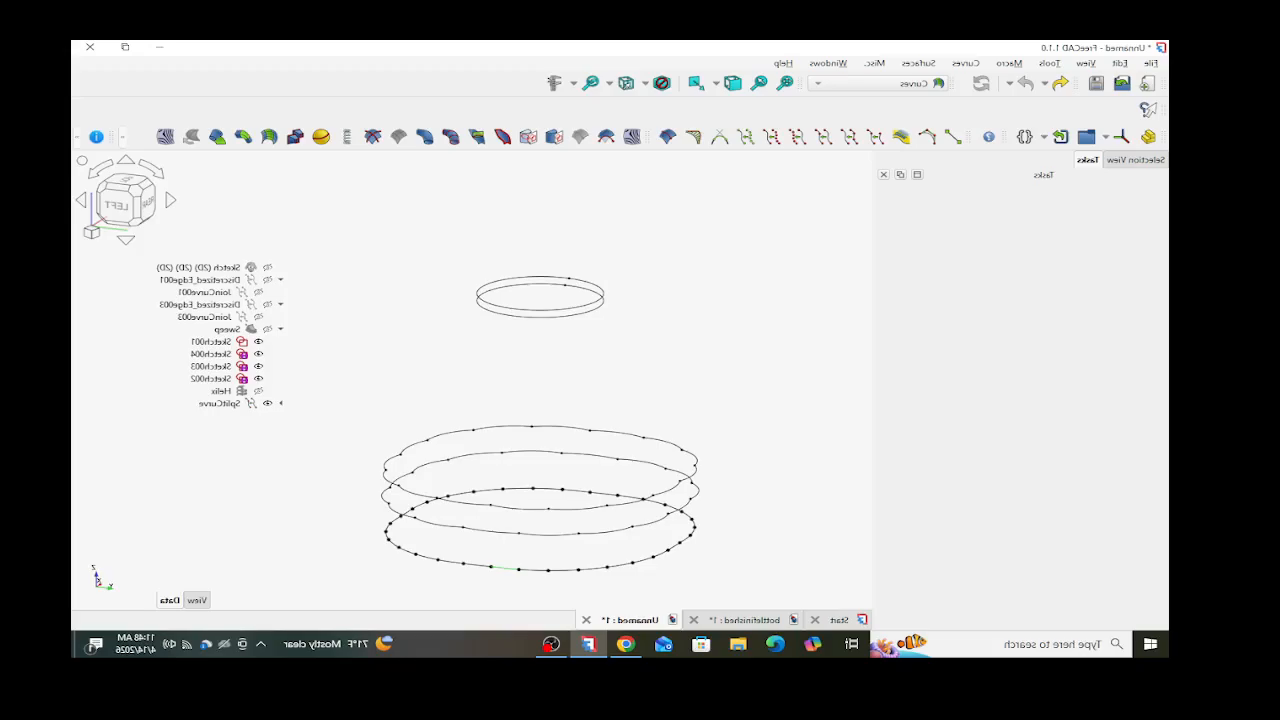
- Switch to the Part workbench and extrude the split base curve -100 mm along its normal as a solid
scroll(505, 568, up, 2)
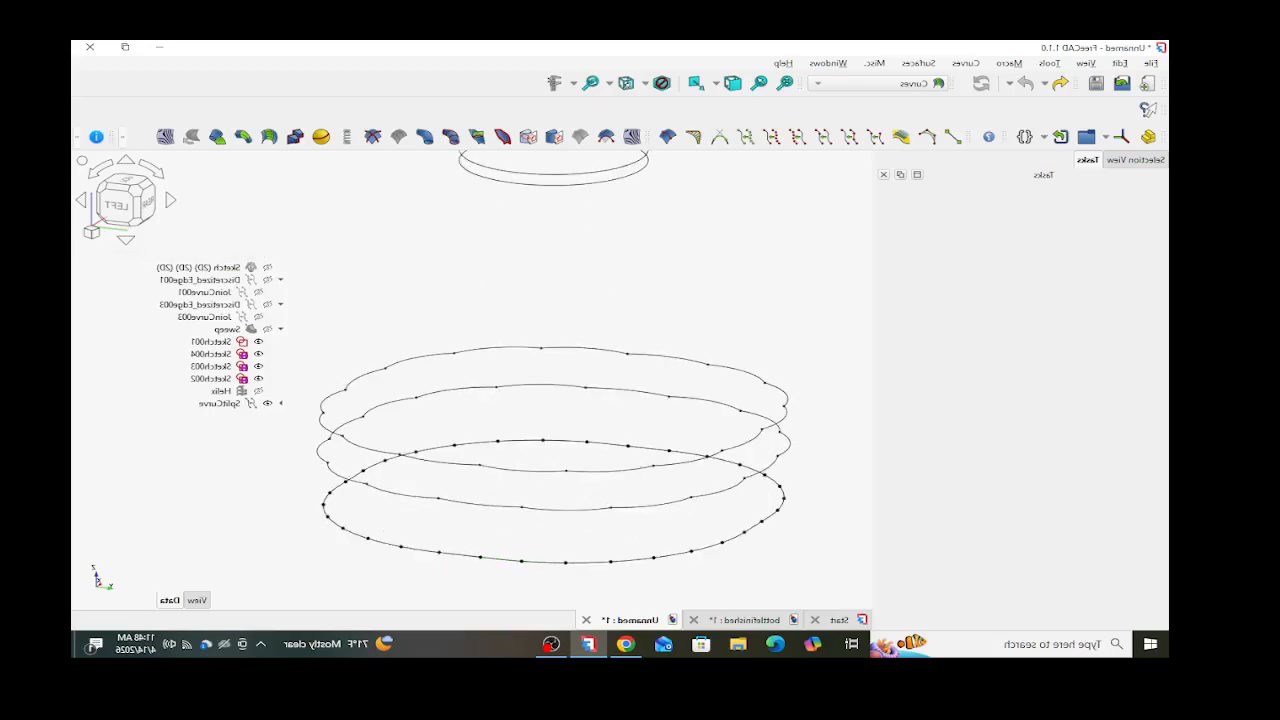
click(281, 403)
scroll(270, 403, down, 1)
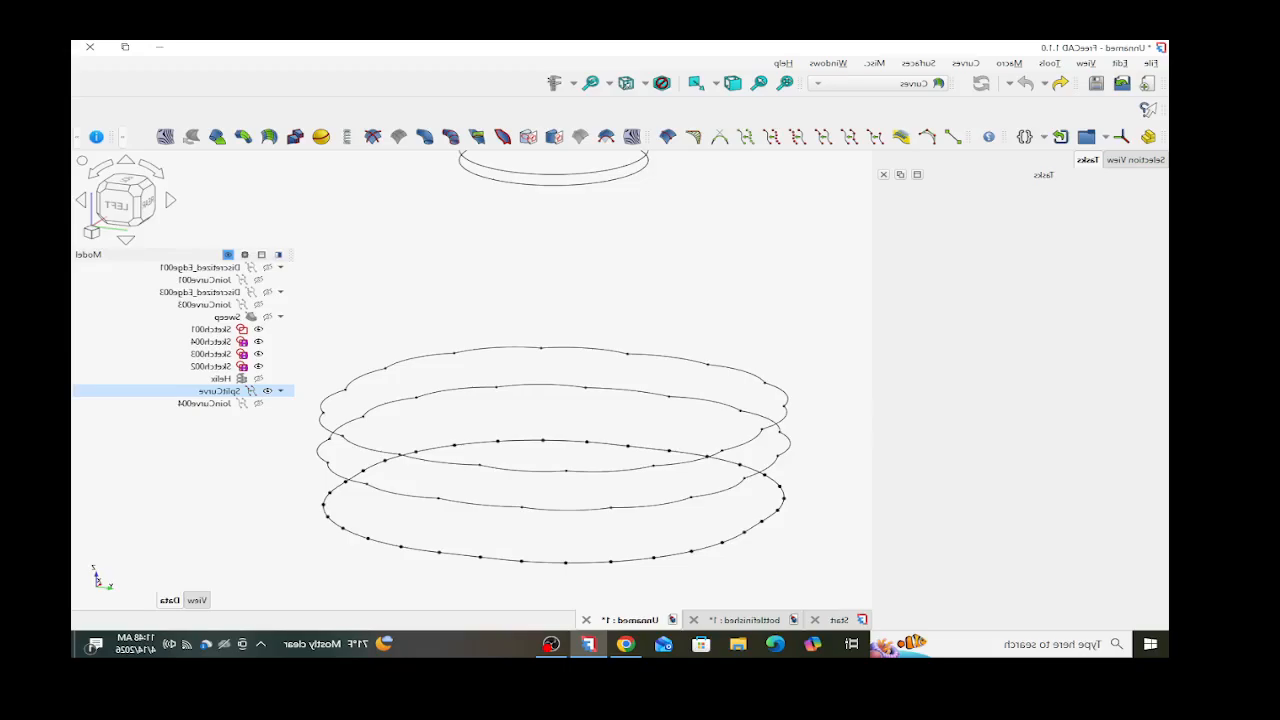
click(220, 391)
click(220, 391)
scroll(466, 581, down, 2)
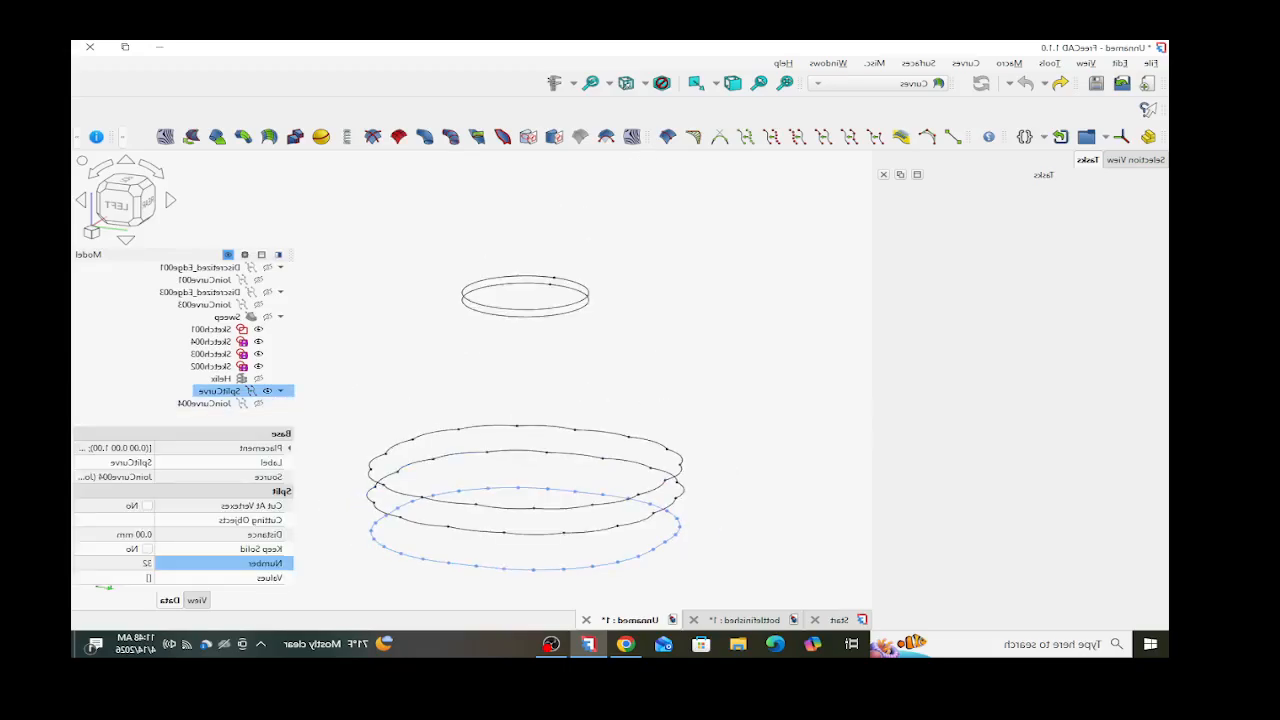
scroll(464, 579, up, 2)
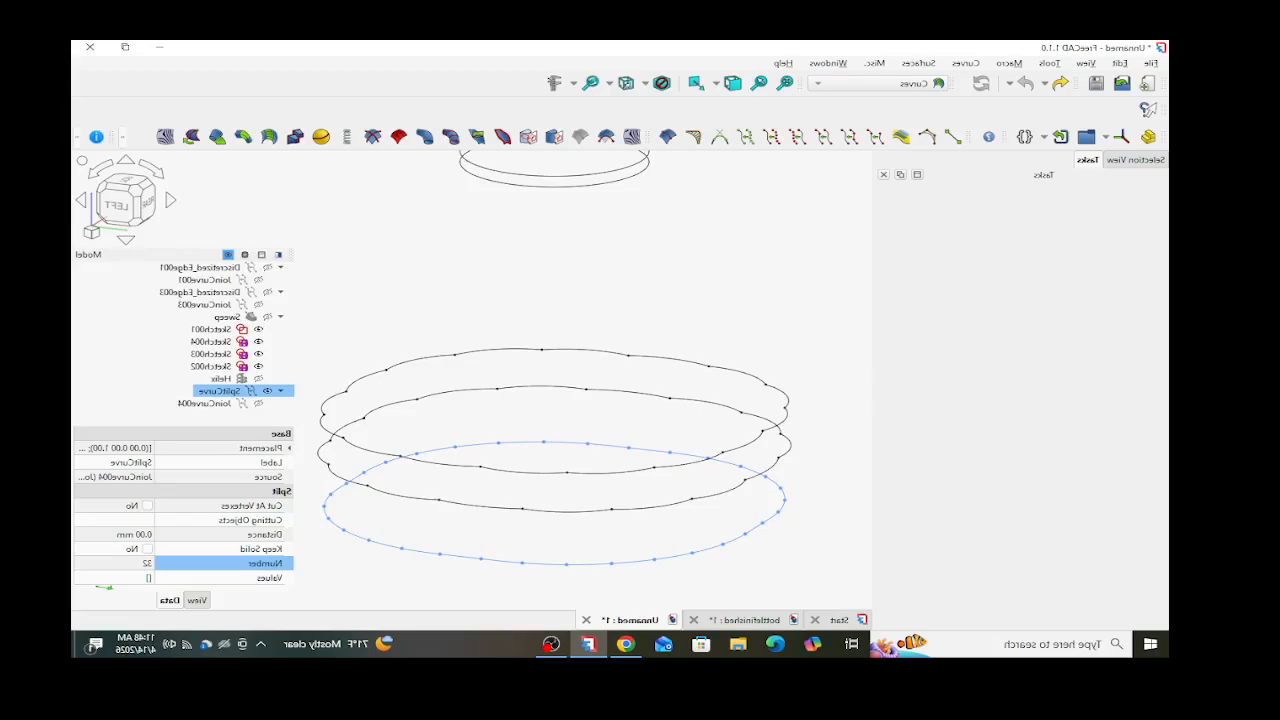
click(880, 84)
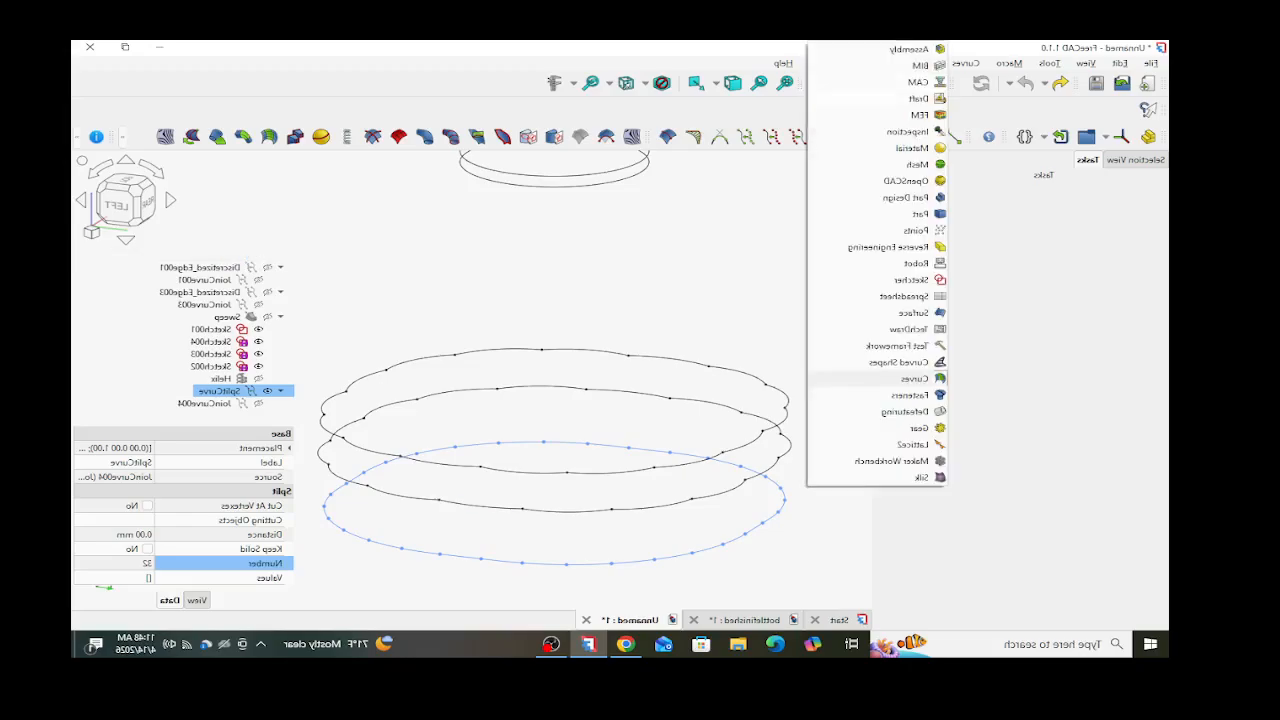
click(925, 213)
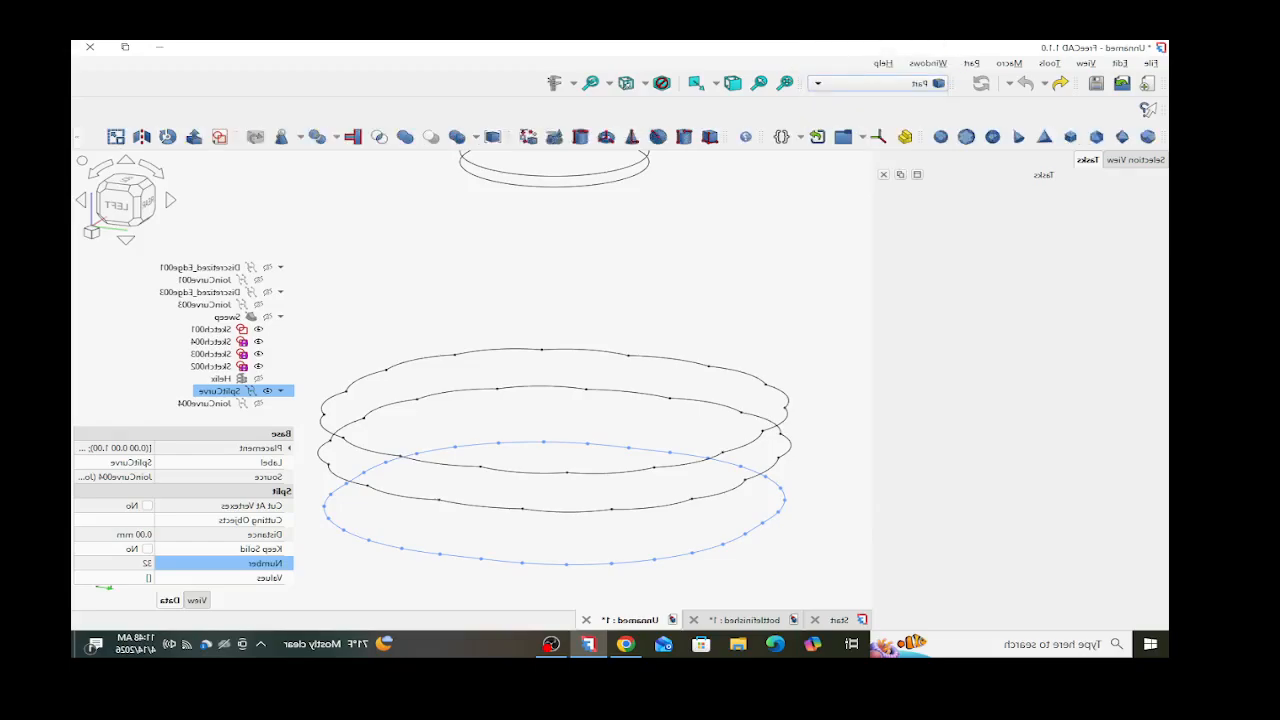
click(194, 137)
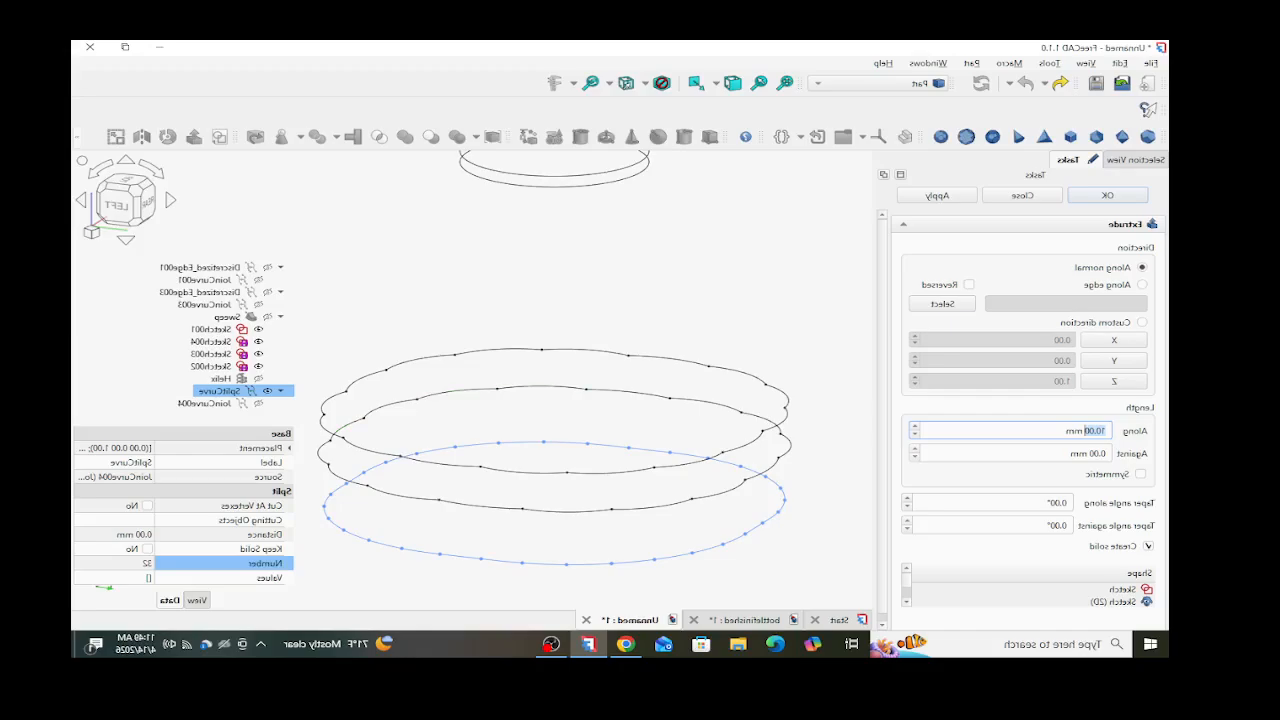
text(-100)
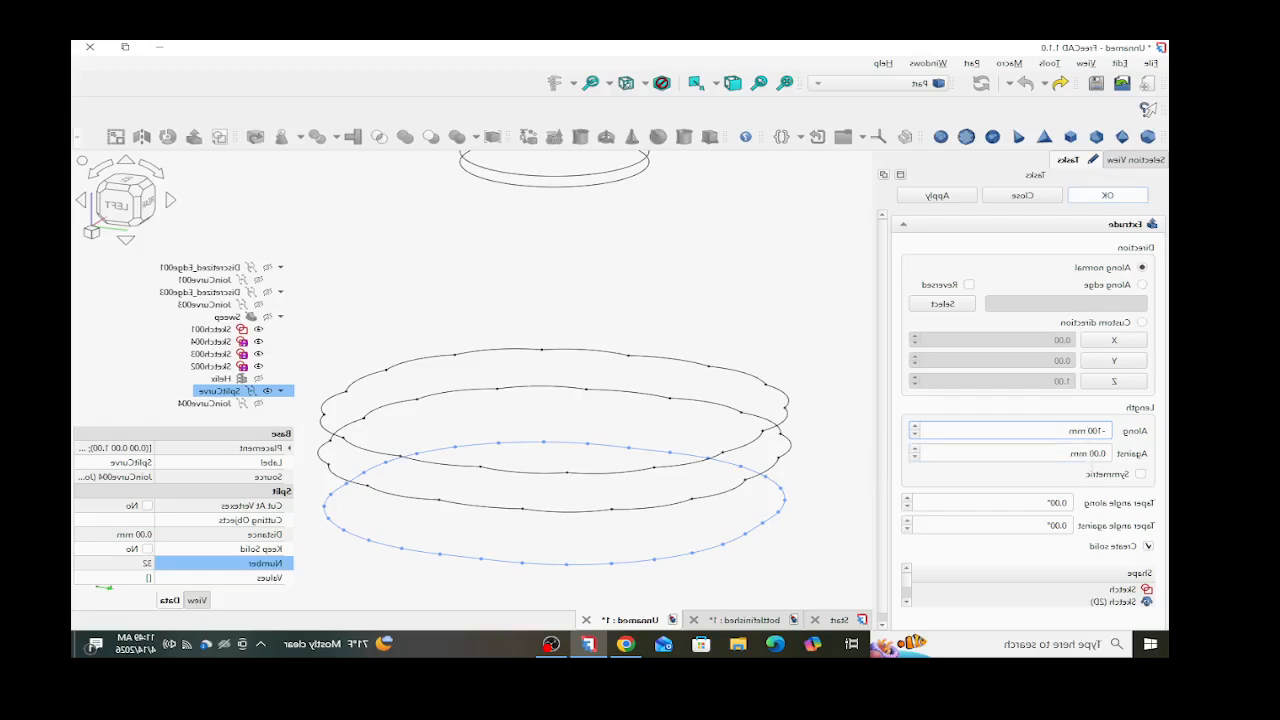
click(1105, 196)
- Hide the extruded cylindrical body and show its source SplitCurve beneath the scalloped profiles
scroll(569, 385, down, 9)
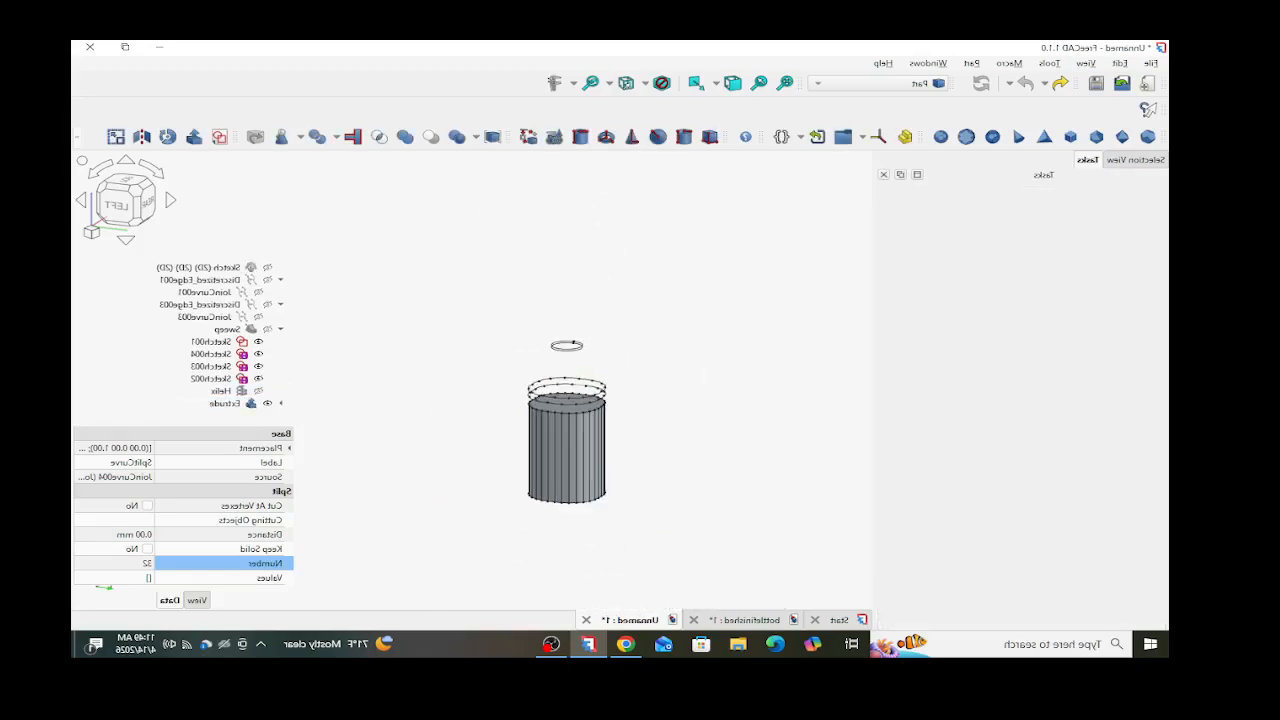
scroll(569, 392, up, 3)
scroll(570, 412, up, 2)
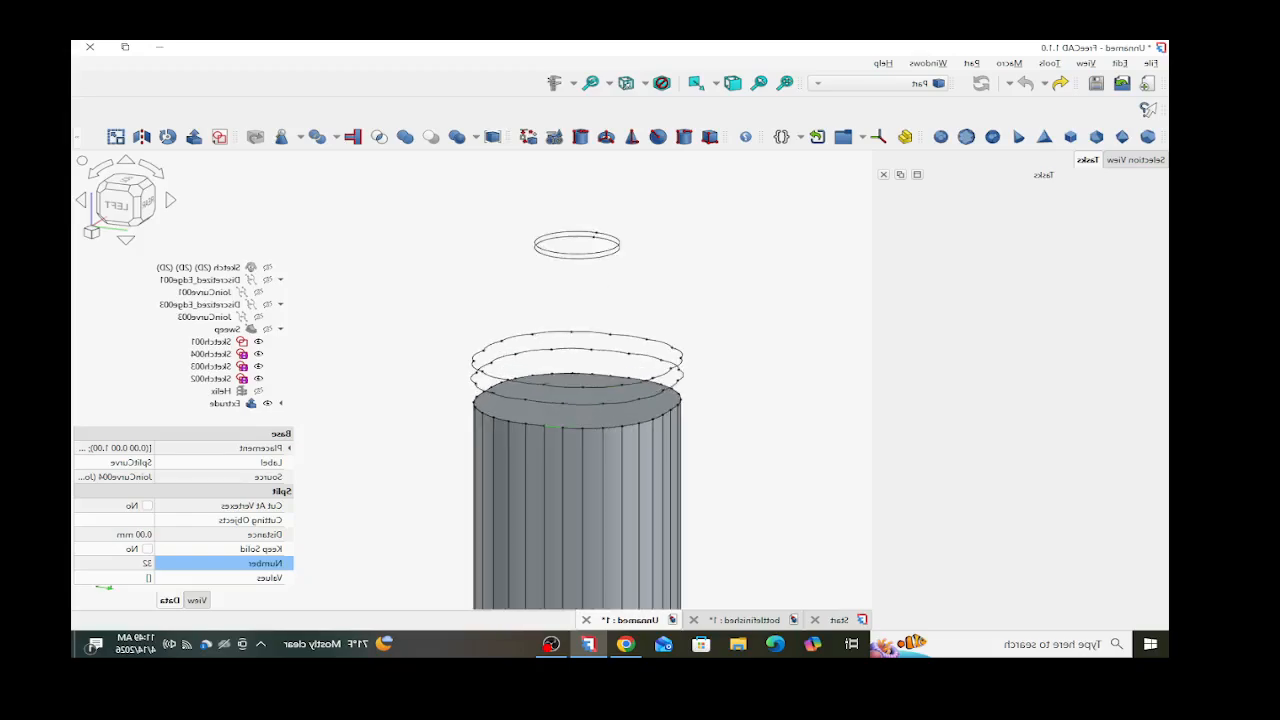
scroll(571, 404, up, 4)
middle_drag(575, 457, 602, 439)
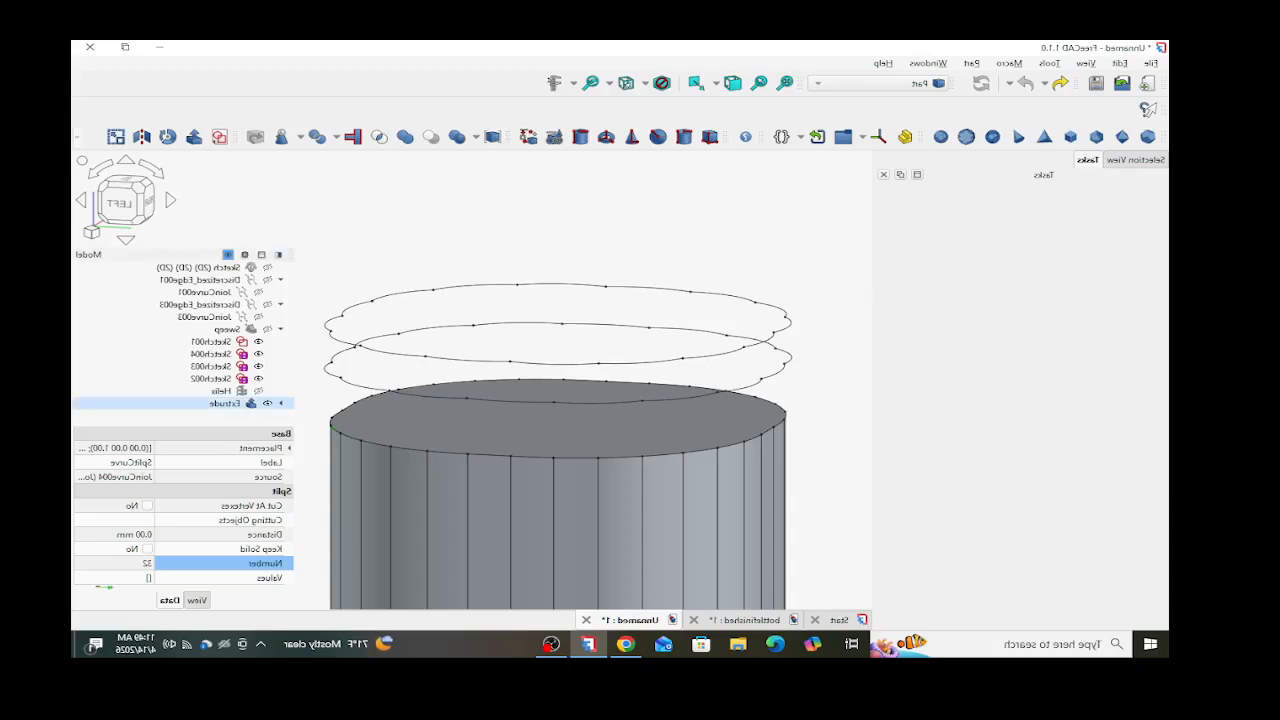
click(281, 403)
scroll(278, 403, down, 1)
click(267, 391)
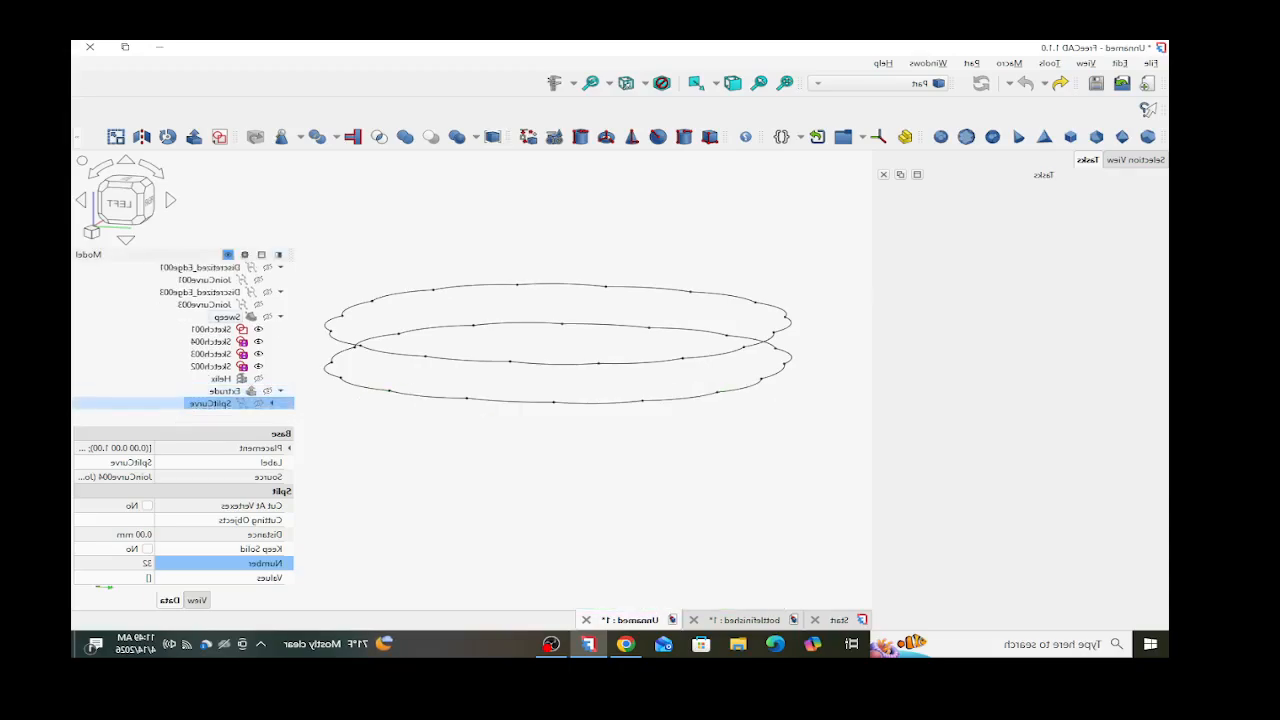
click(259, 403)
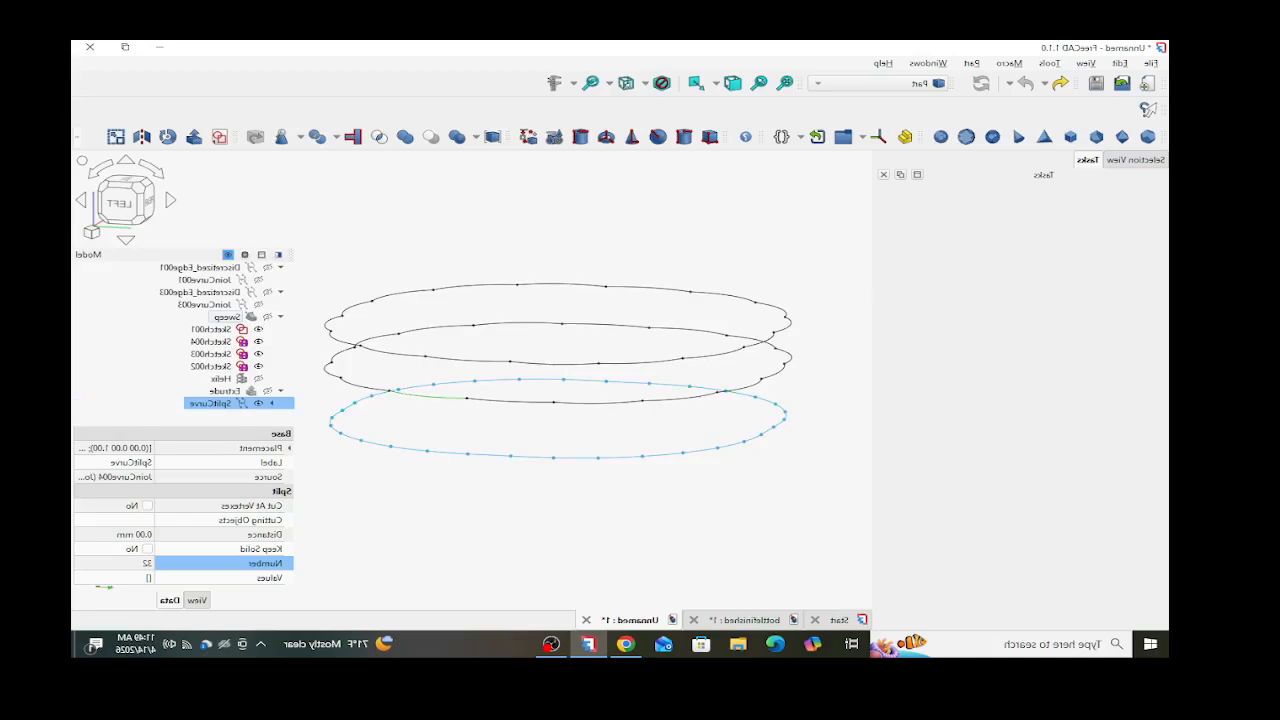
click(430, 396)
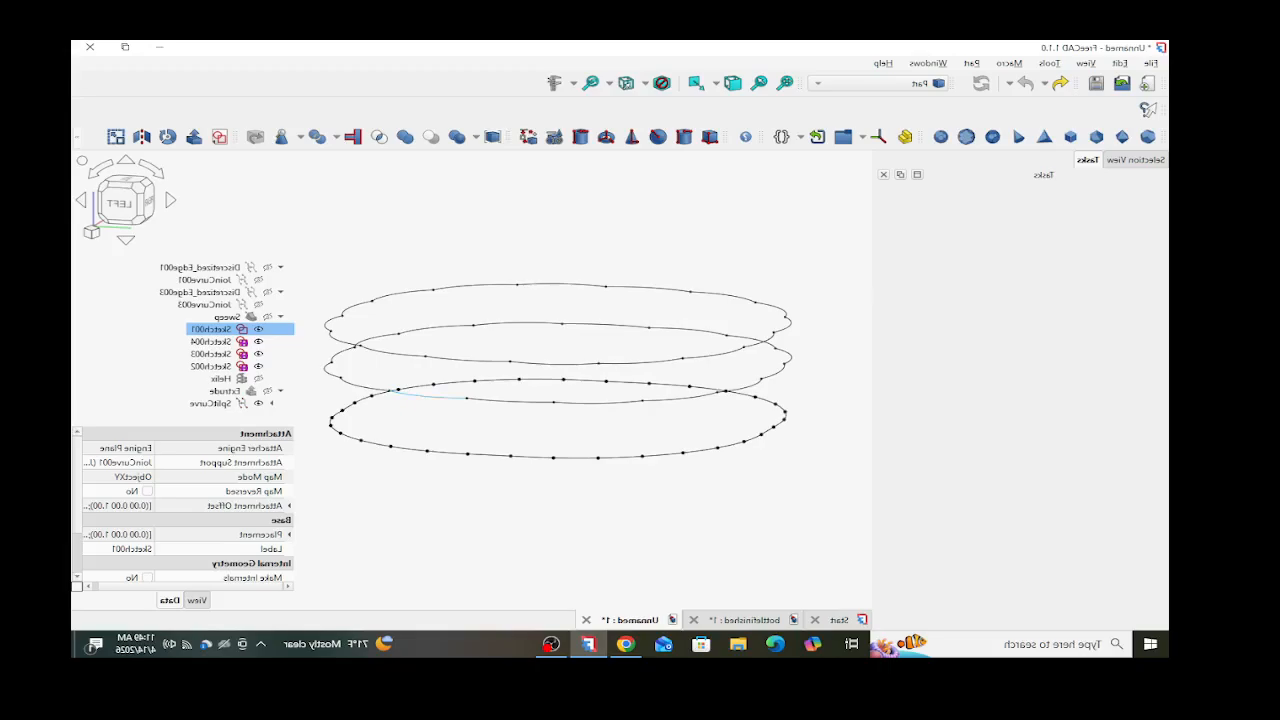
click(212, 403)
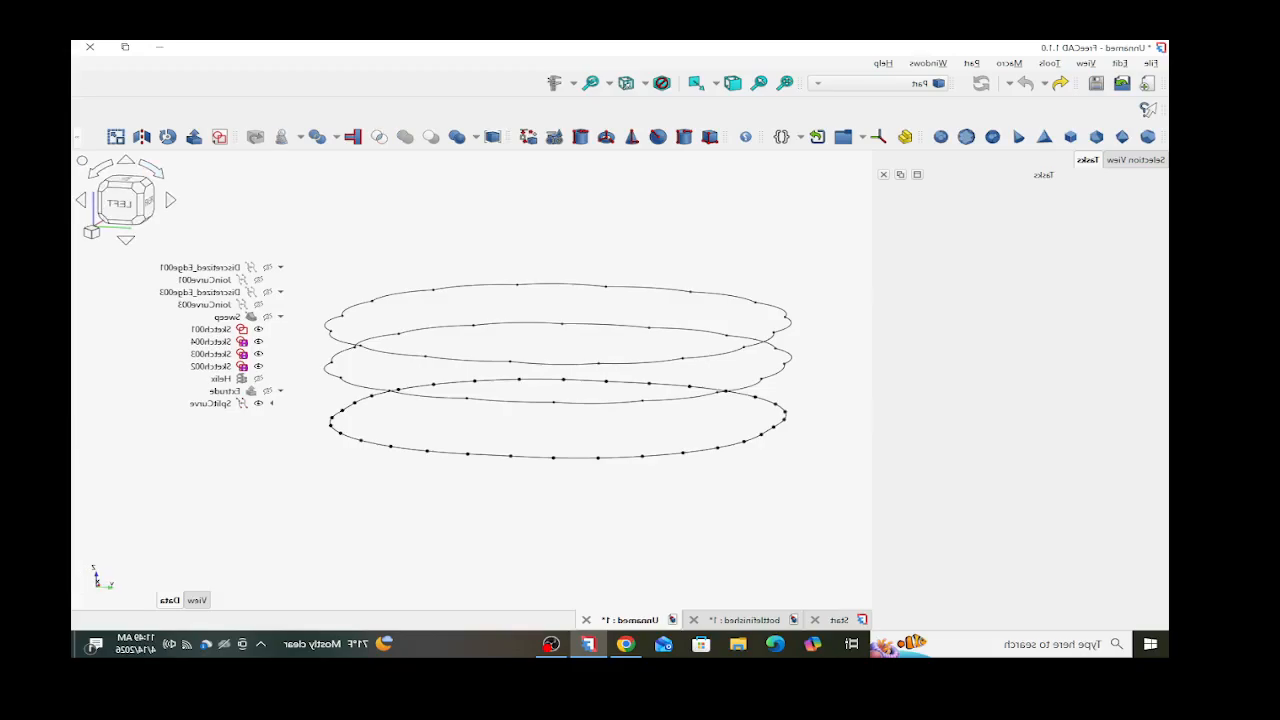
click(77, 137)
- Switch to the bottlefinished document and look through its model tree for the source profiles of the Loft
click(745, 620)
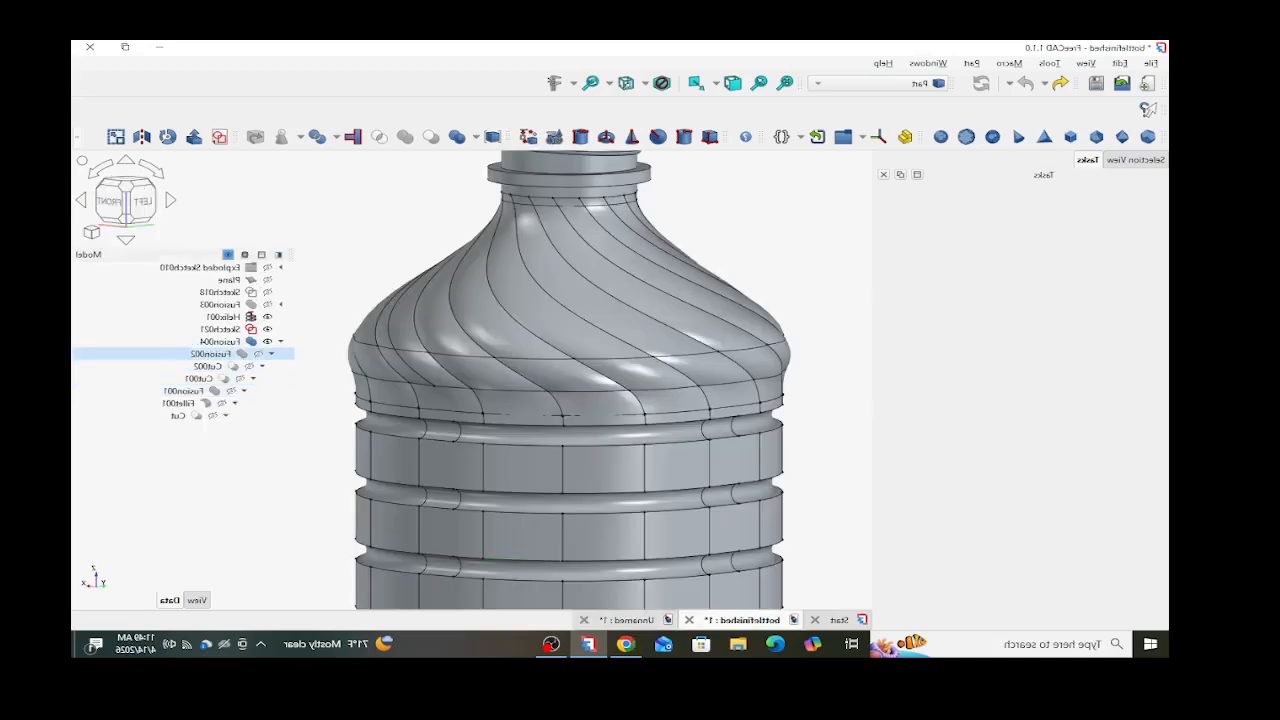
scroll(200, 354, down, 2)
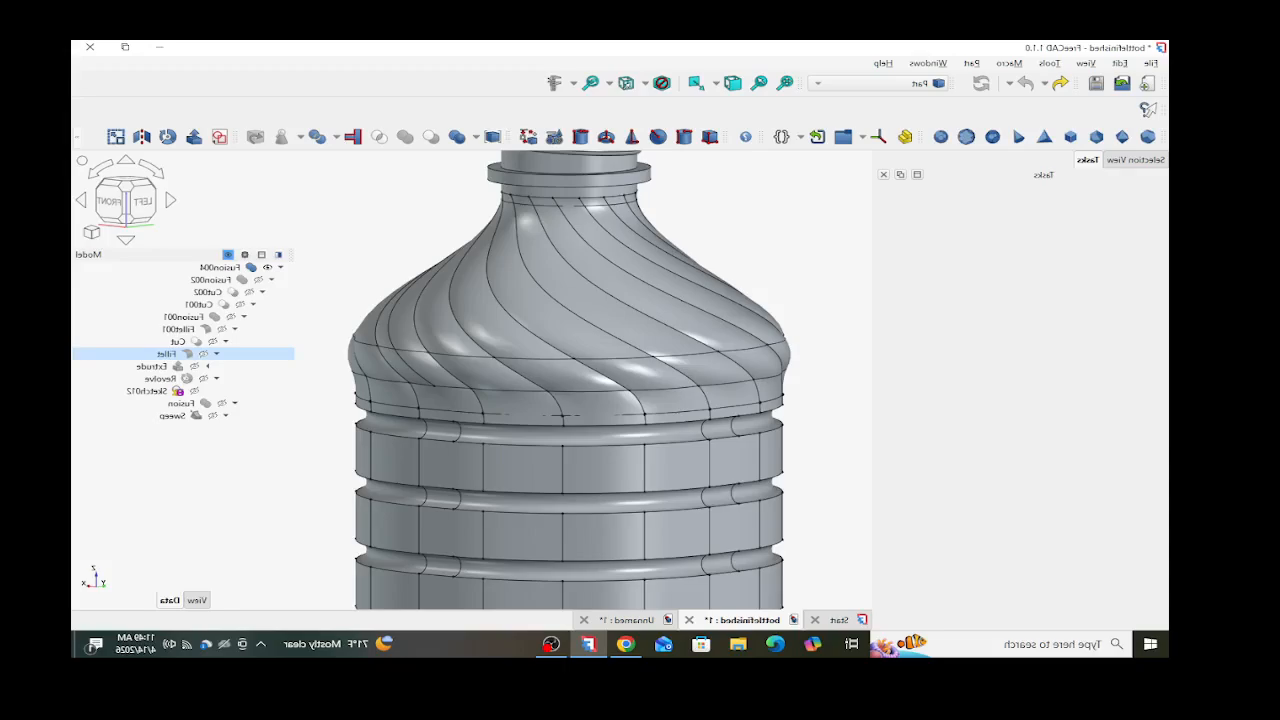
scroll(200, 354, down, 1)
scroll(200, 354, down, 1)
scroll(200, 354, up, 1)
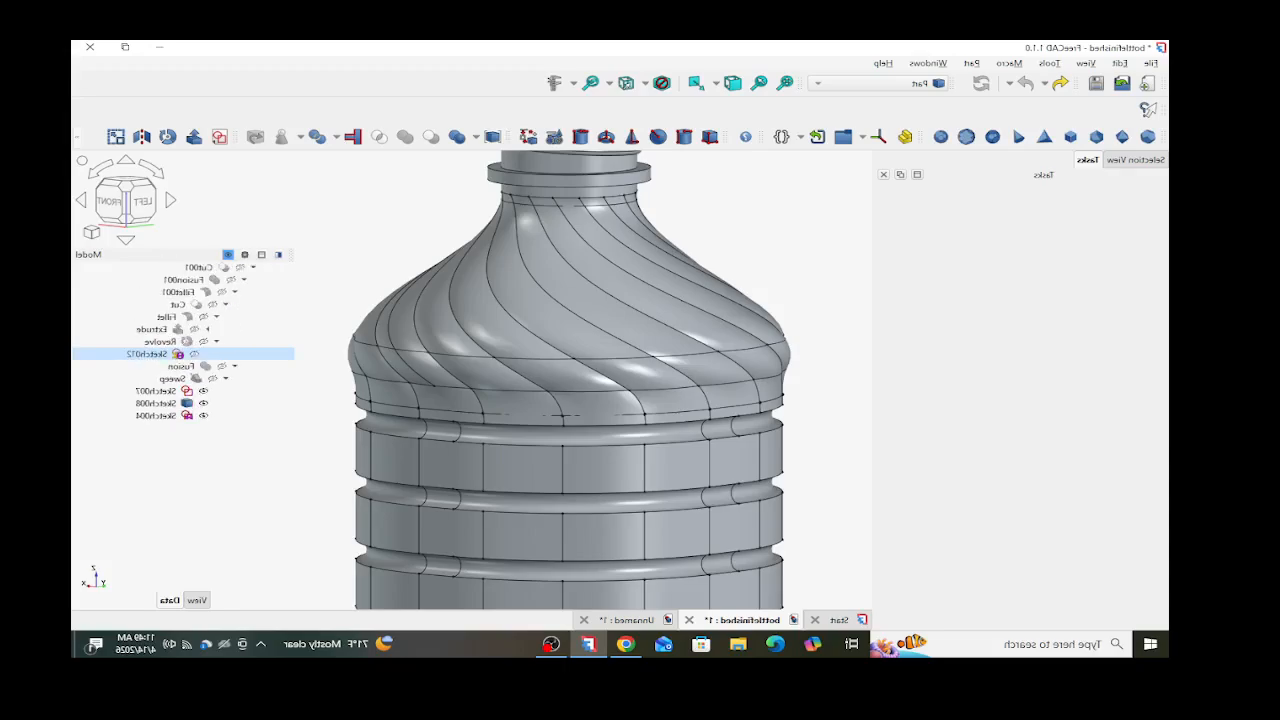
scroll(200, 354, up, 2)
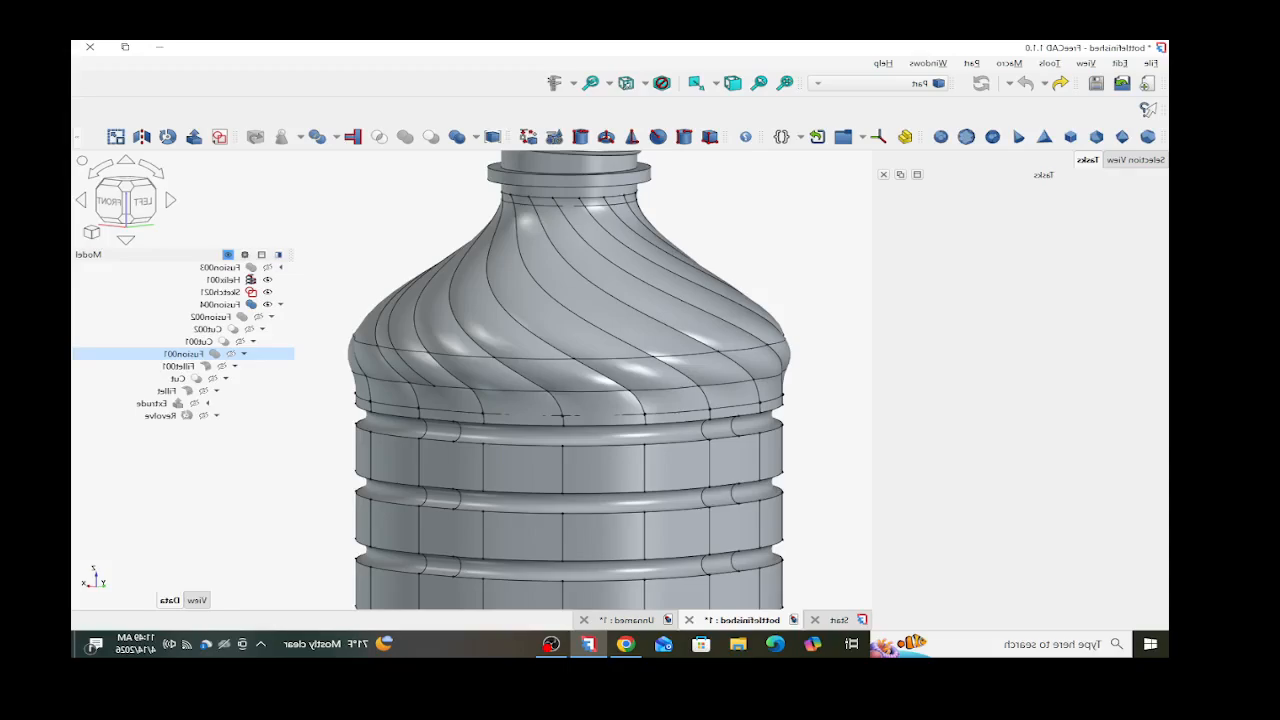
scroll(200, 354, down, 1)
scroll(200, 354, up, 1)
scroll(200, 354, down, 5)
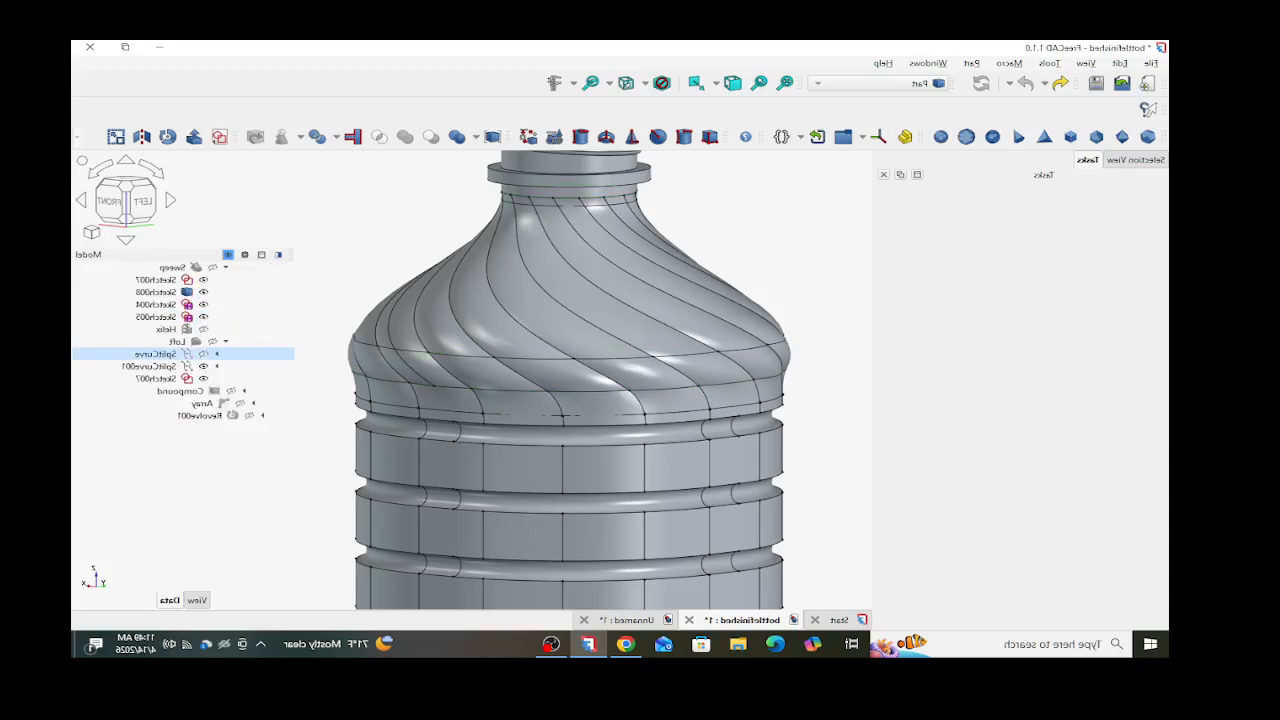
- Compare the placement and split settings of the Loft's SplitCurve001 and SplitCurve profiles in the finished bottle
click(160, 366)
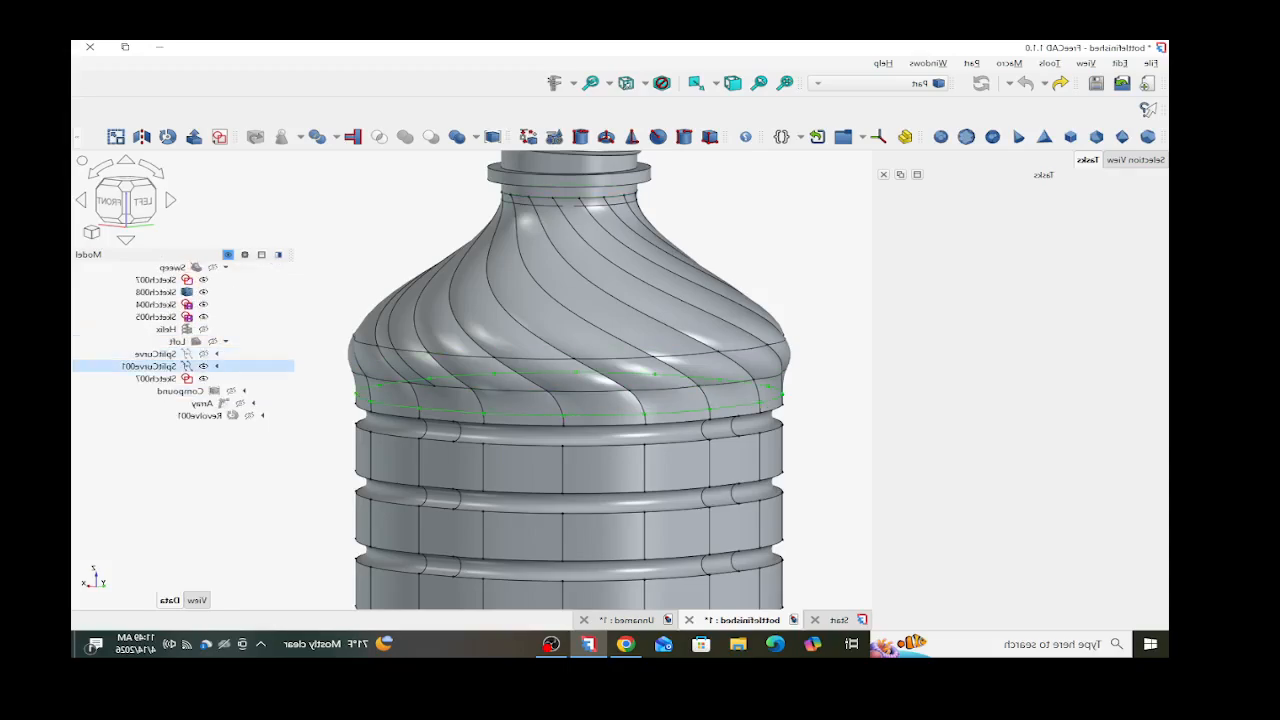
click(150, 366)
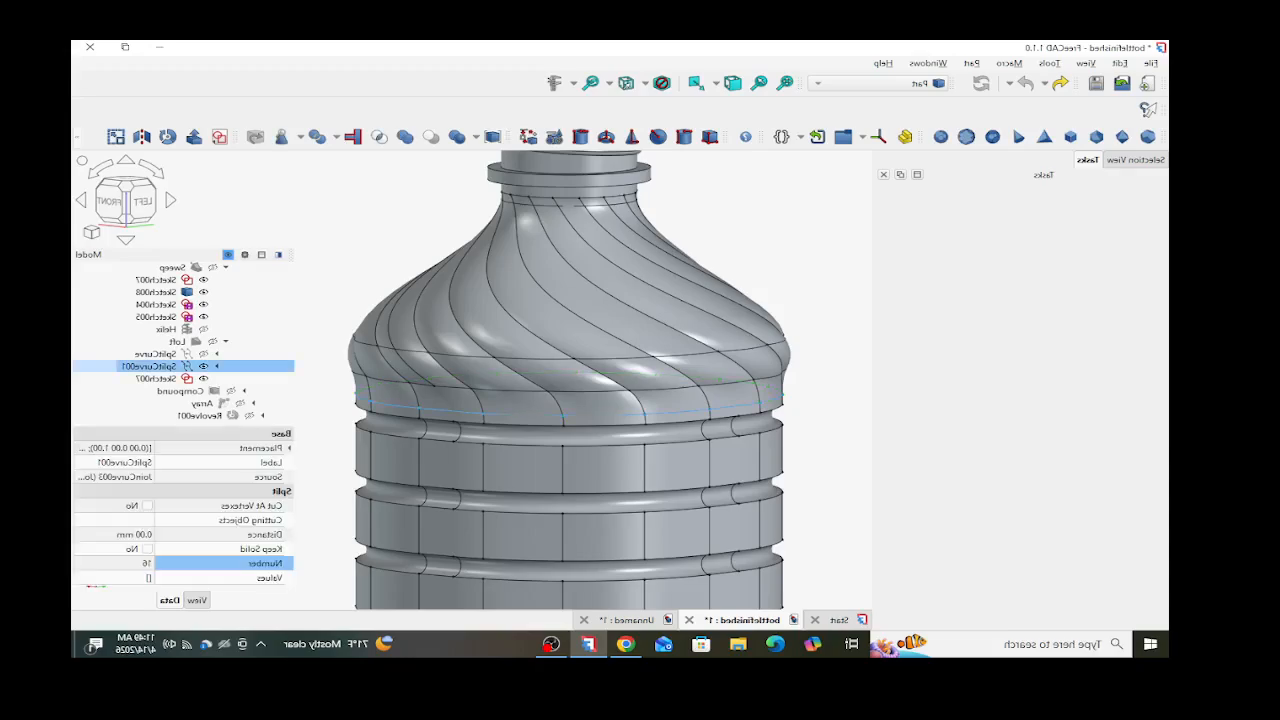
click(160, 354)
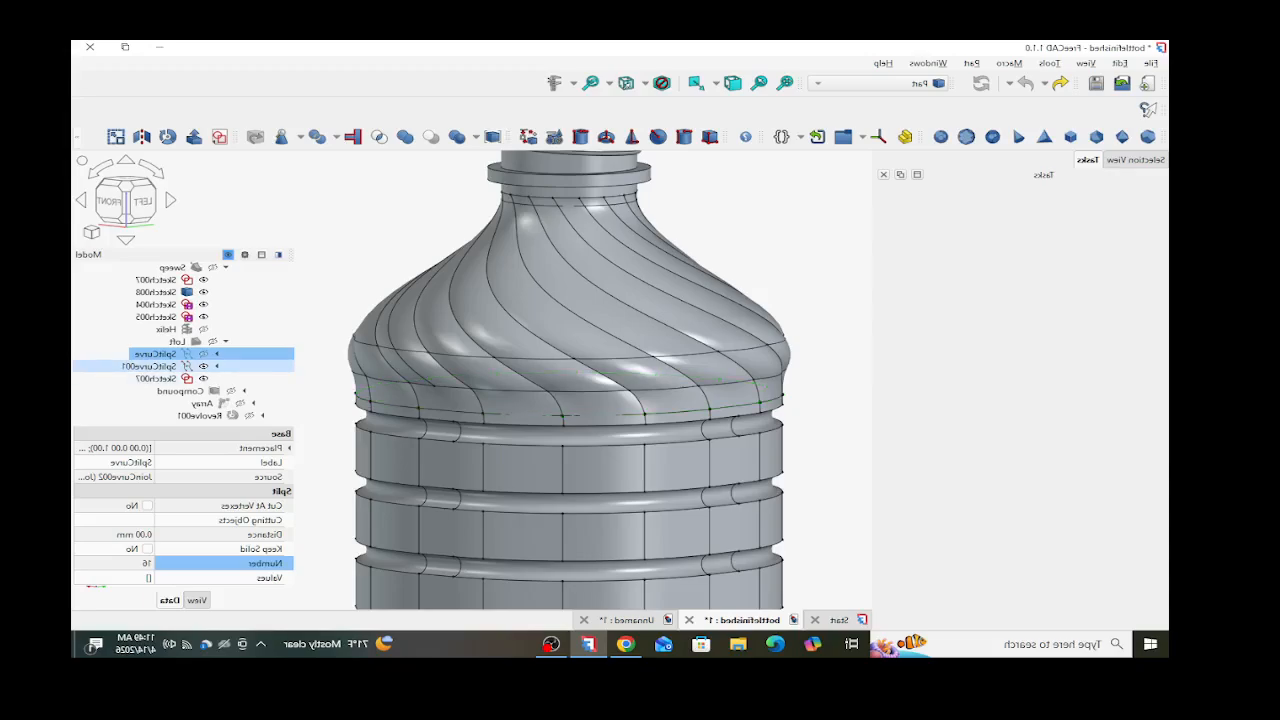
click(150, 366)
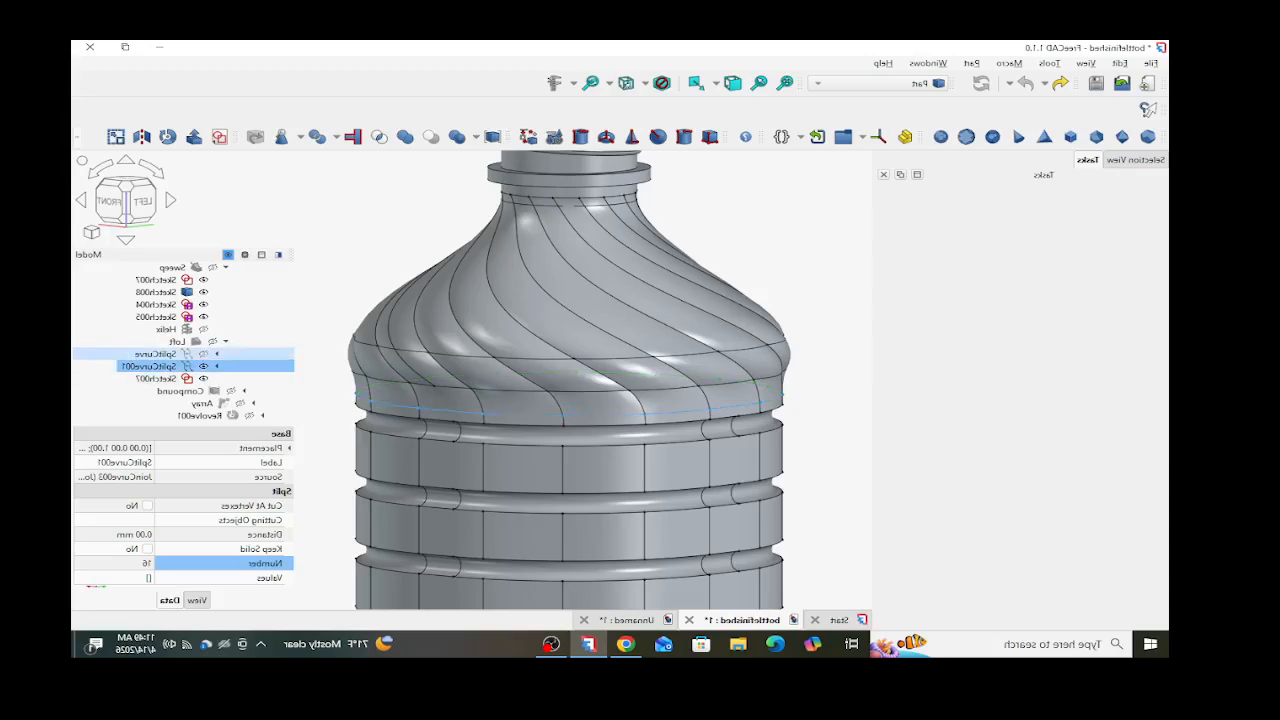
click(156, 354)
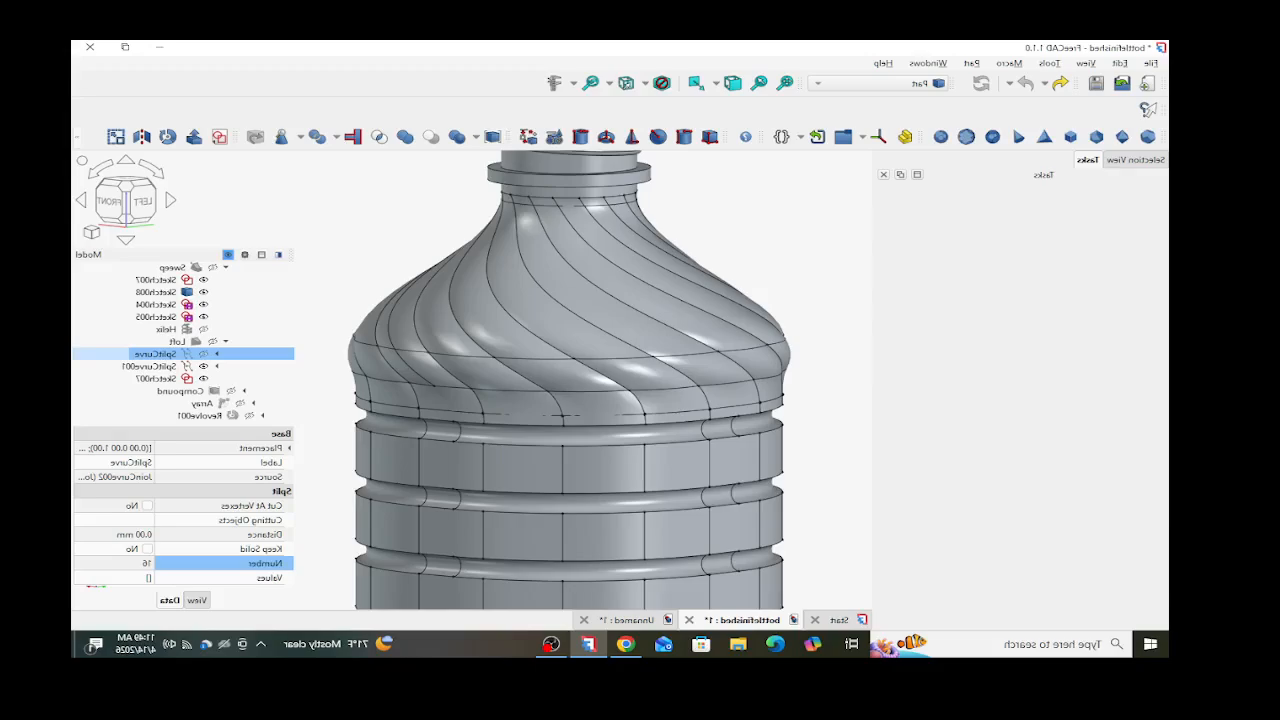
- Show the Loft's hidden SplitCurve, locate SplitCurve001 and Sketch007 on the finished bottle, and return to the Unnamed document
key(space)
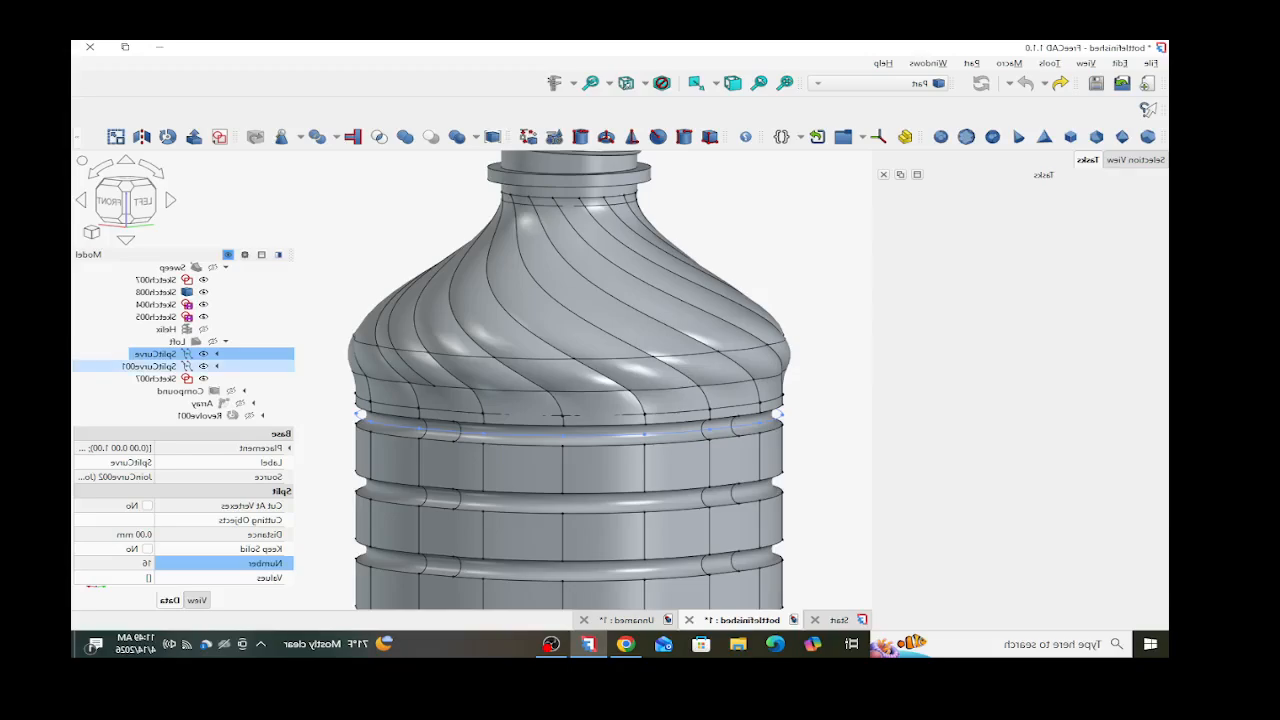
click(150, 366)
click(160, 378)
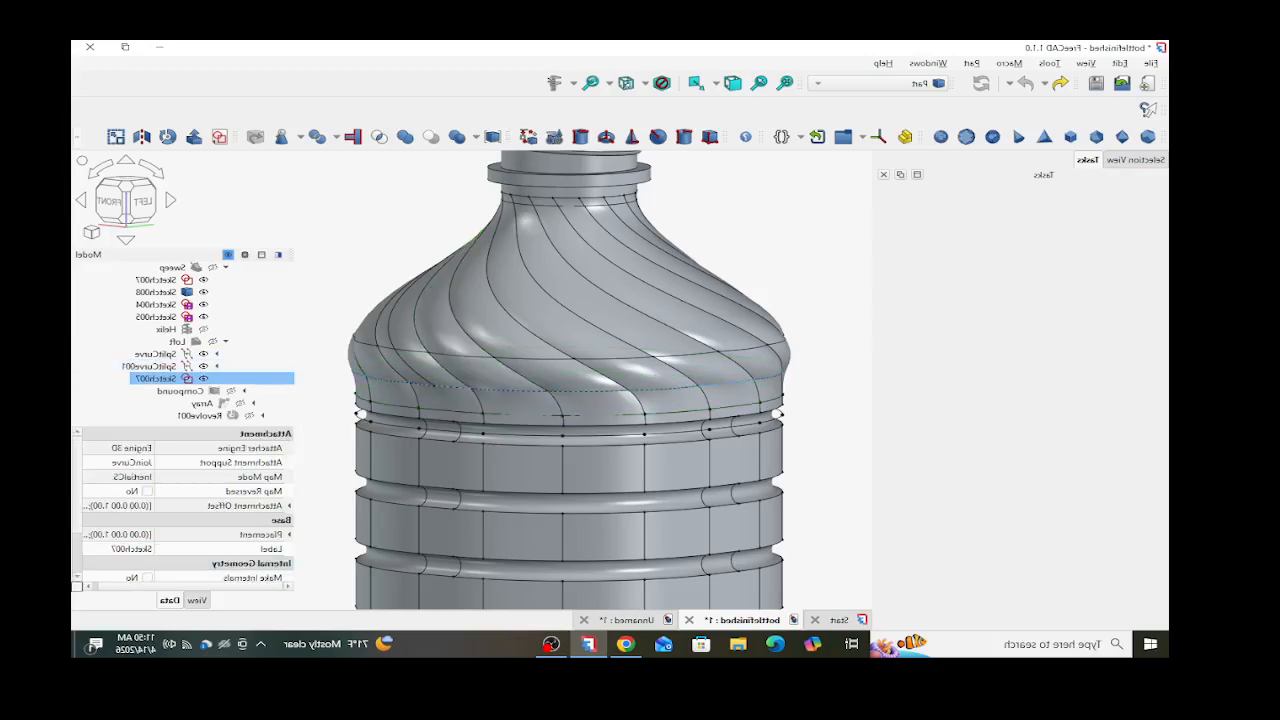
click(878, 83)
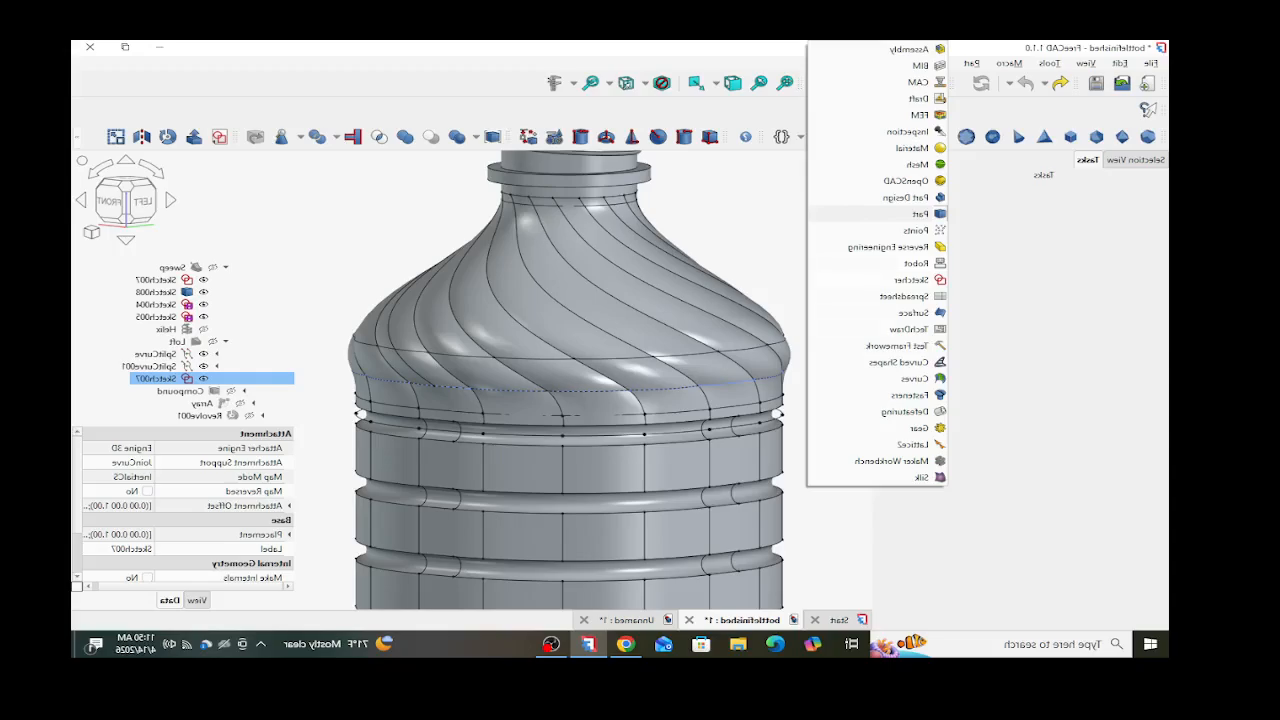
click(828, 548)
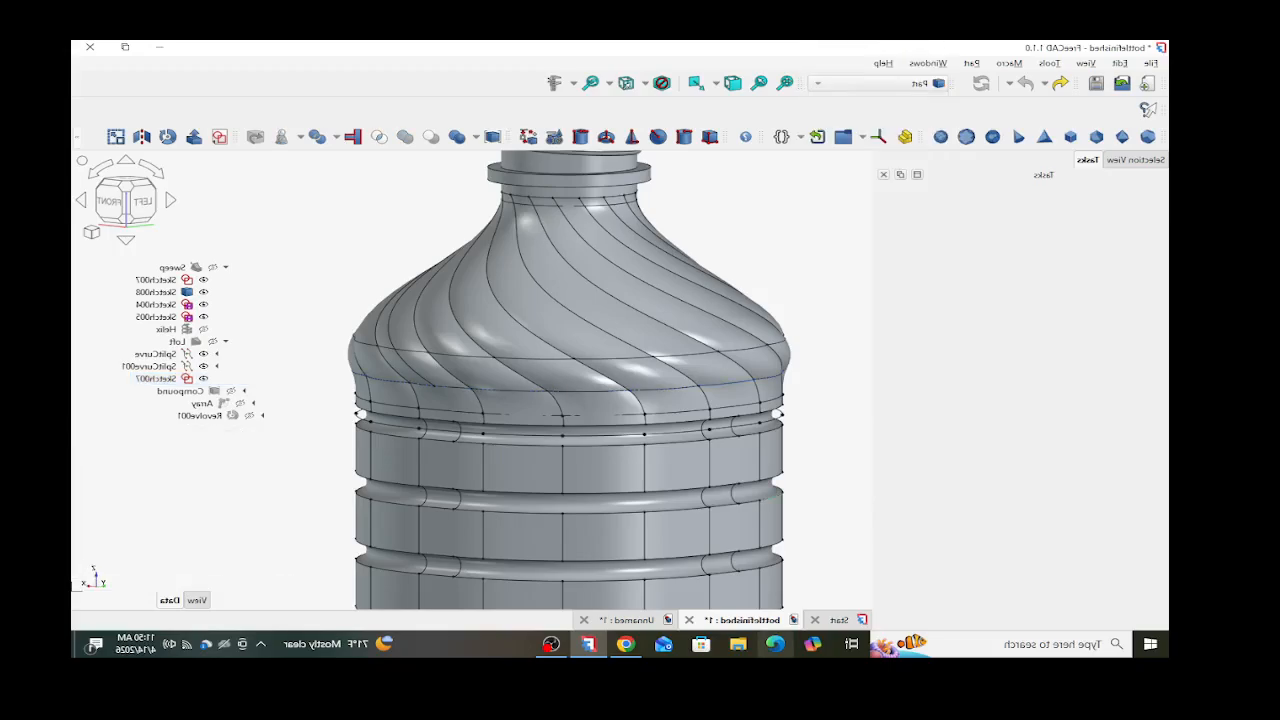
click(636, 620)
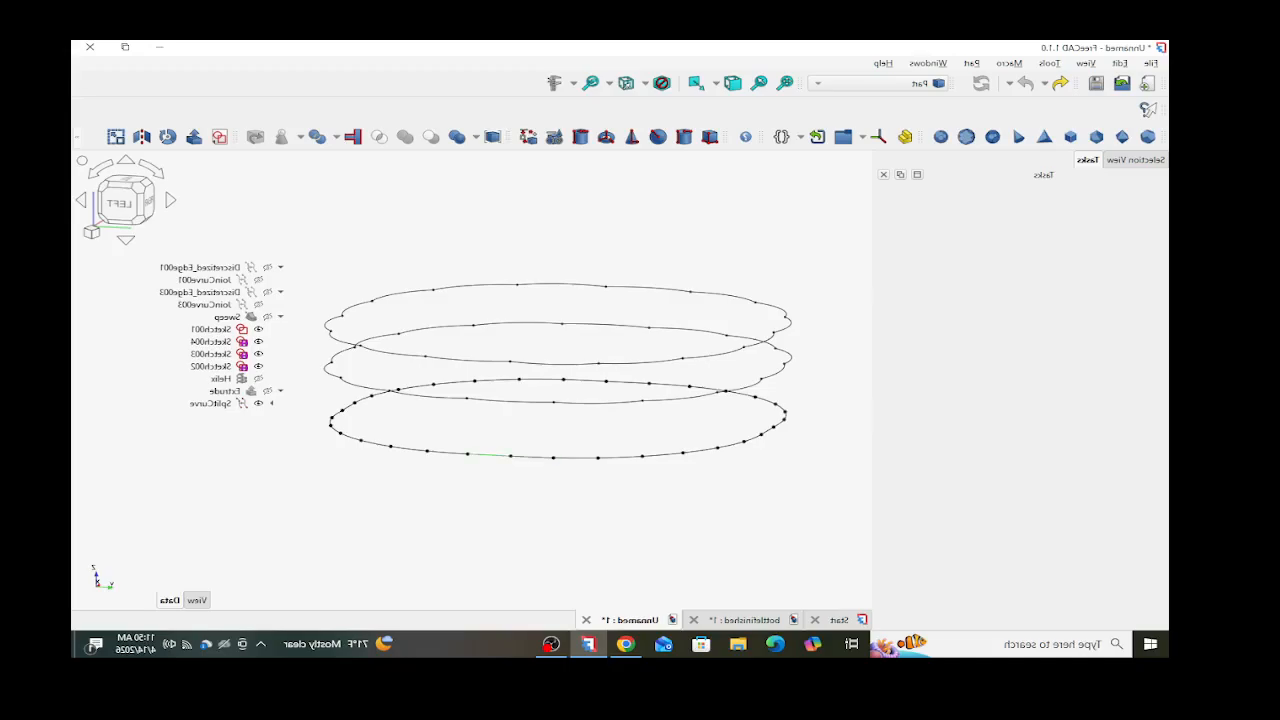
- Hide Sketch004 and create a Draft clone of the 32-segment SplitCurve
click(467, 359)
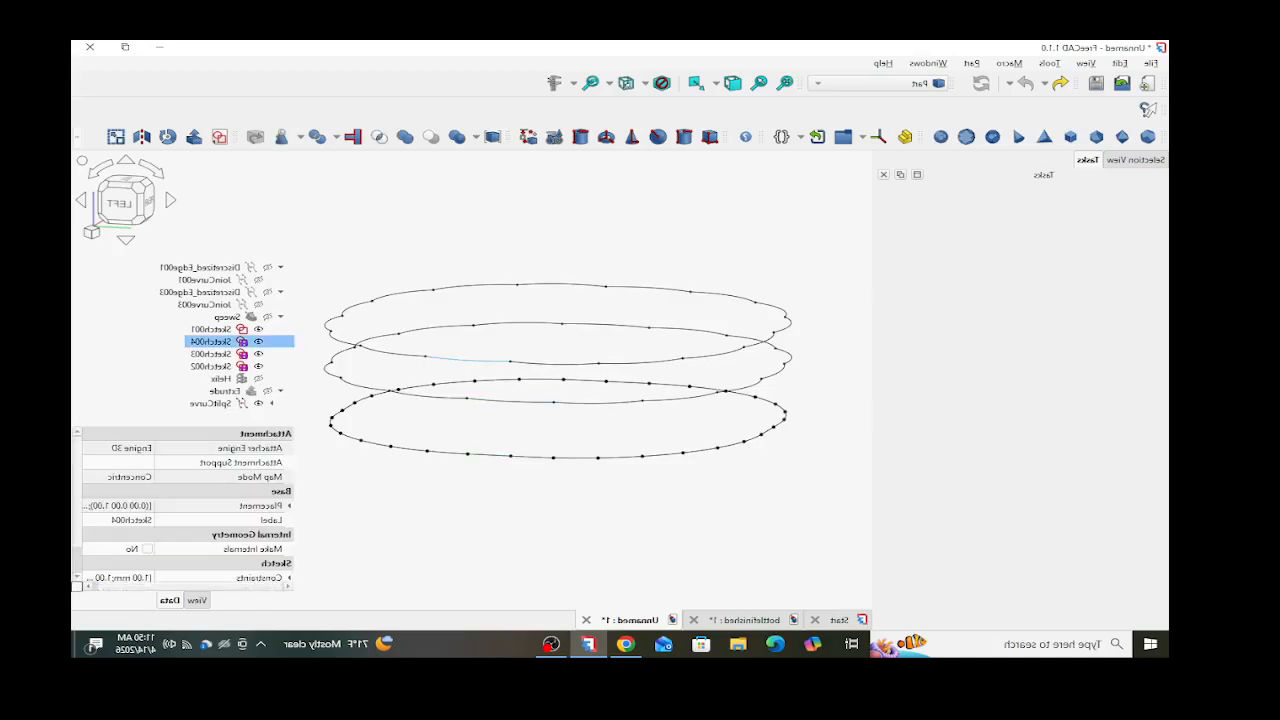
key(space)
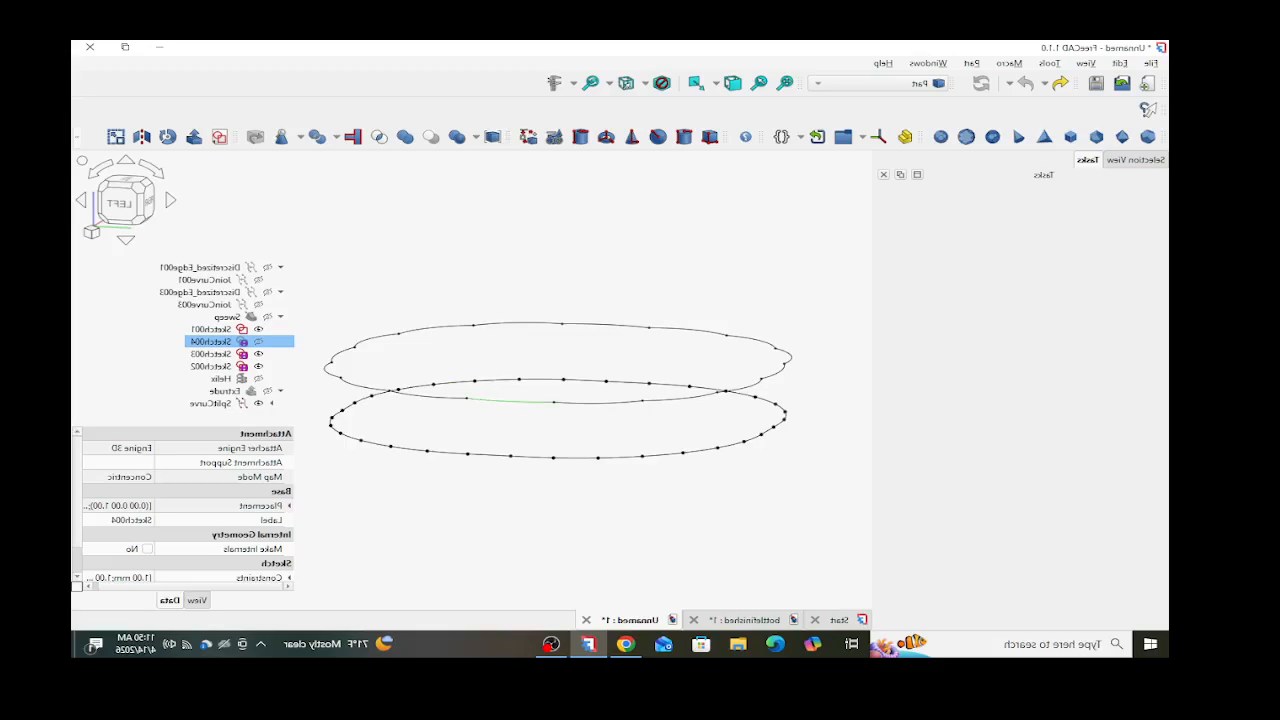
click(211, 403)
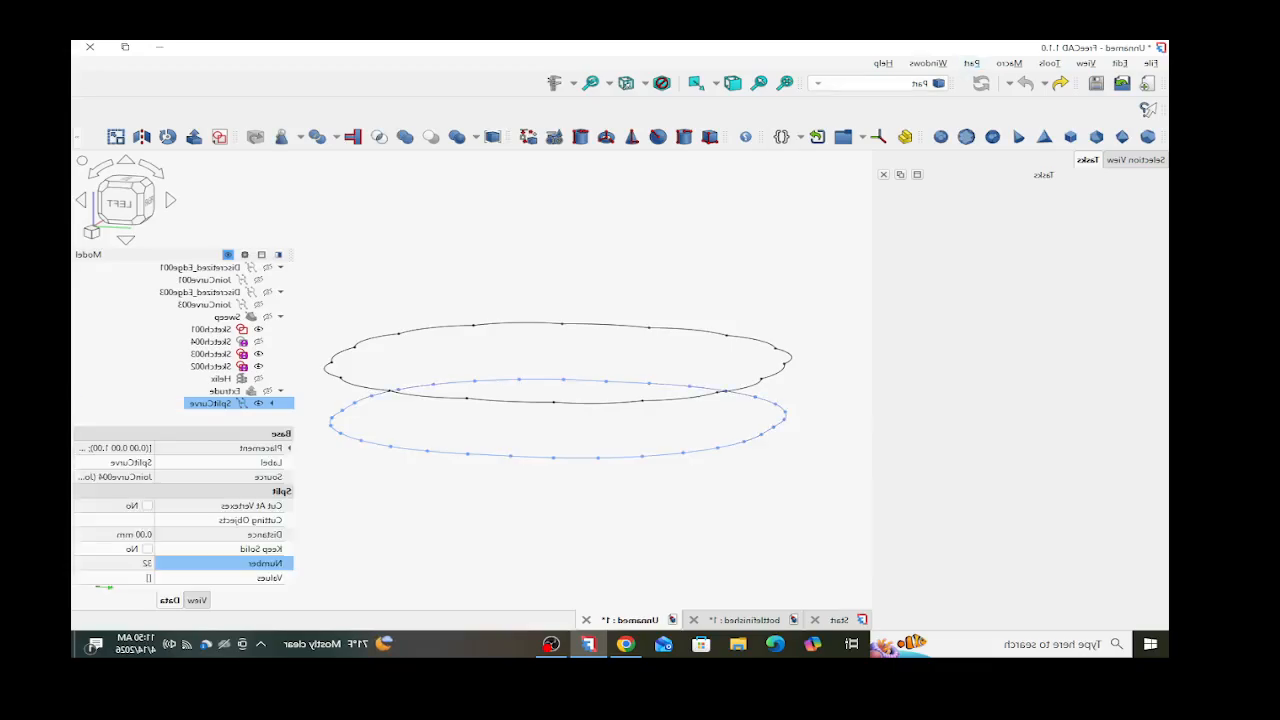
click(882, 83)
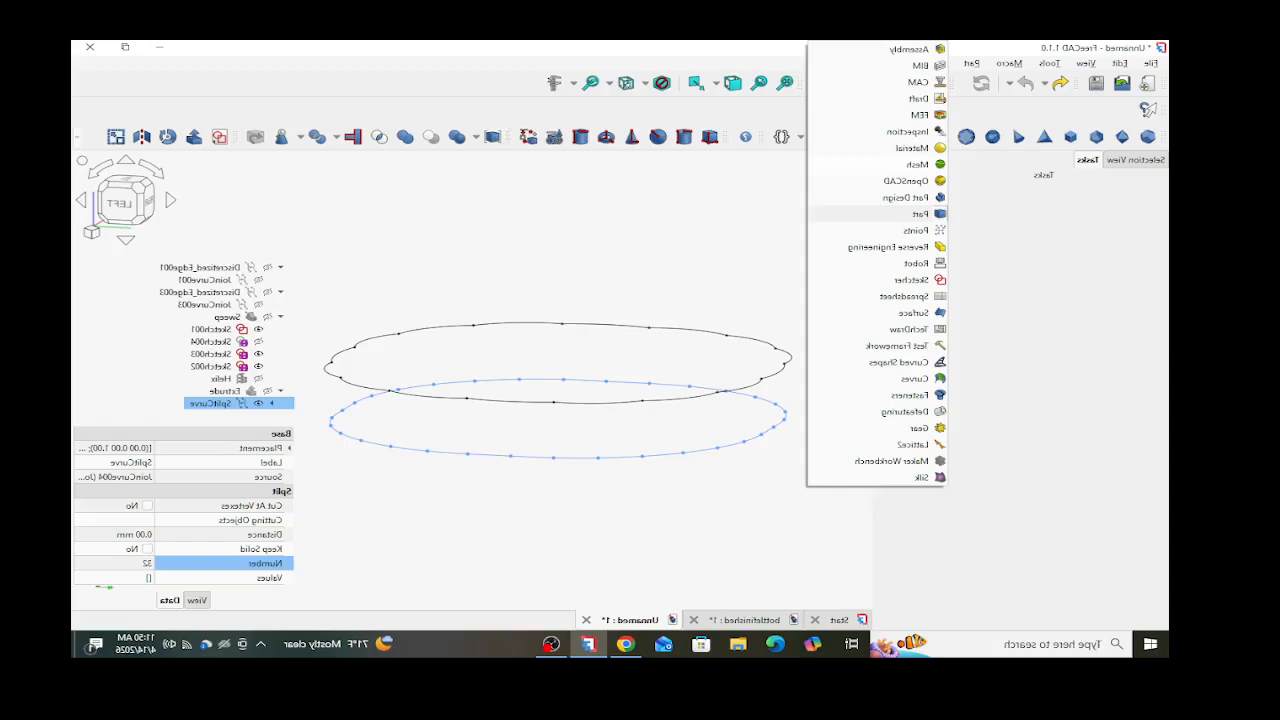
click(918, 98)
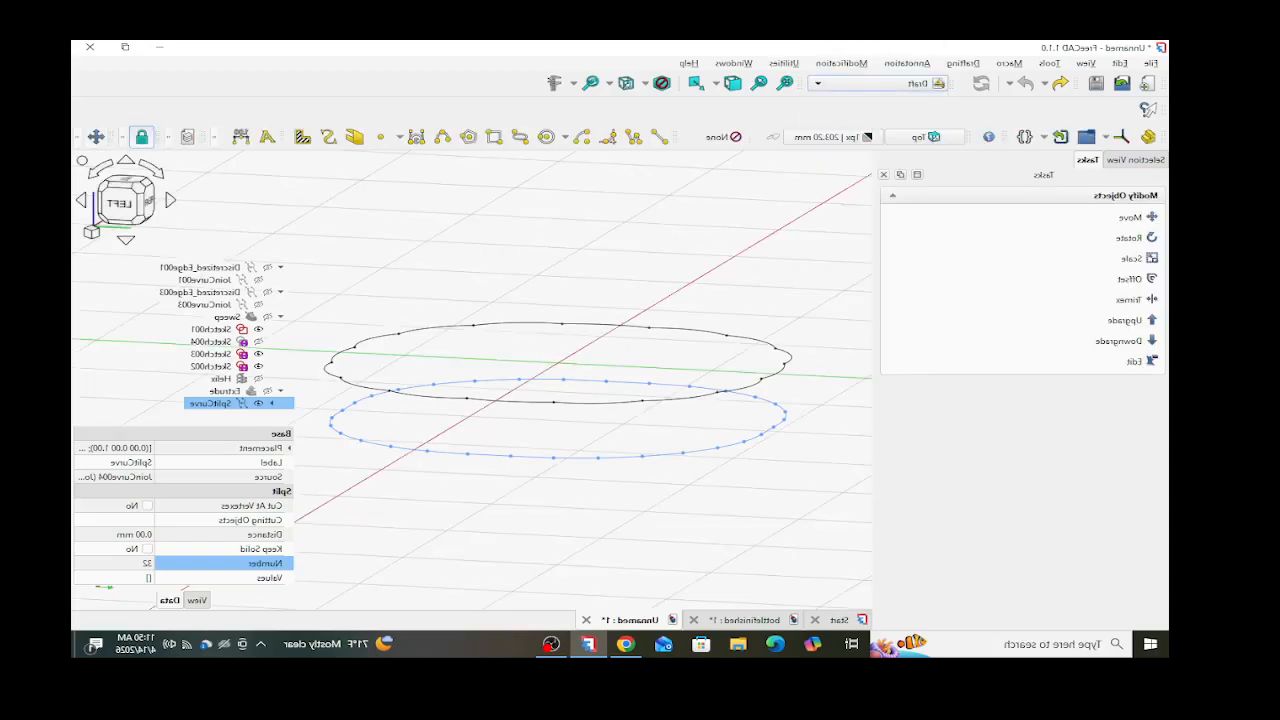
click(77, 137)
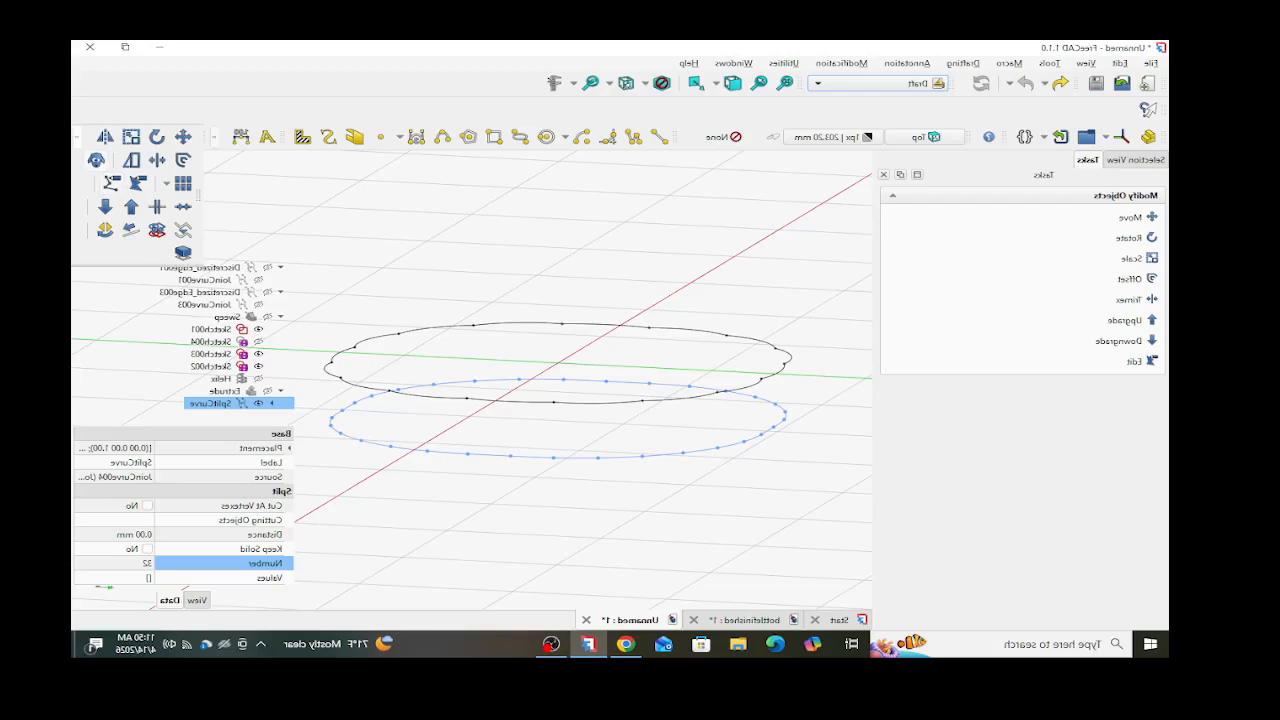
click(96, 160)
- Return to the Part workbench and set the cloned SplitCurve001's Z position to 3 mm
click(882, 83)
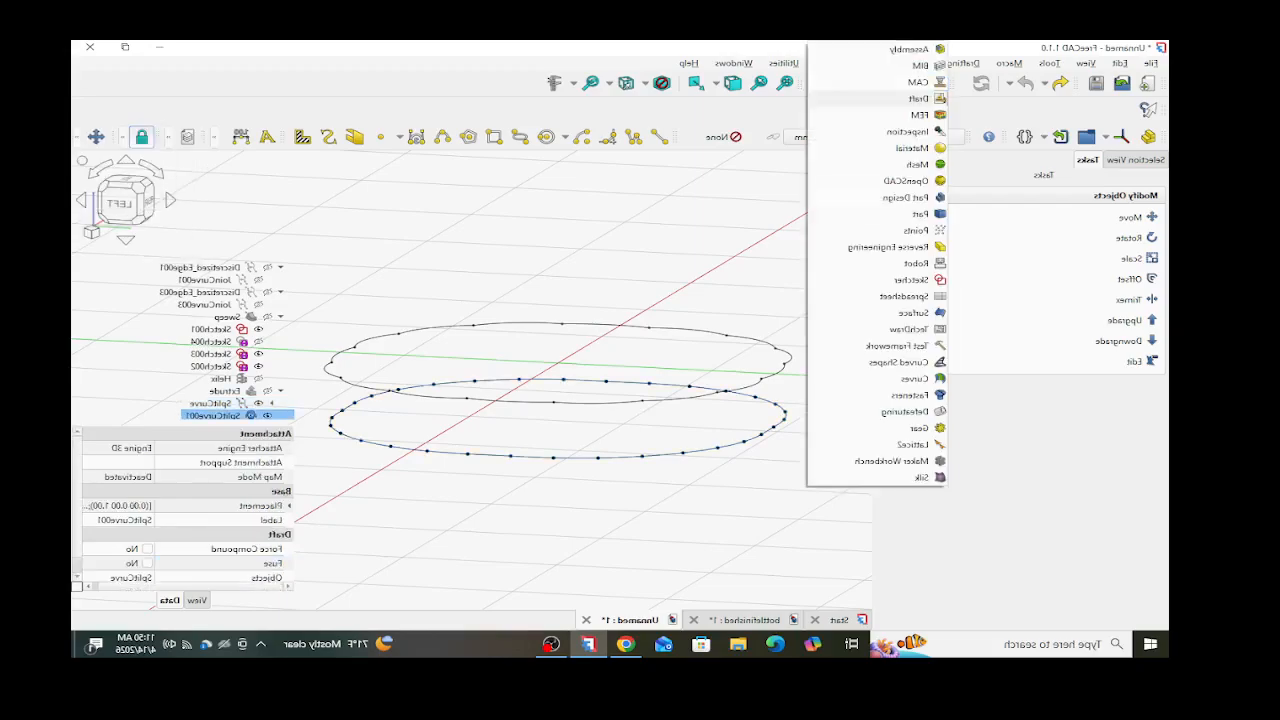
click(918, 212)
scroll(212, 378, down, 1)
click(212, 403)
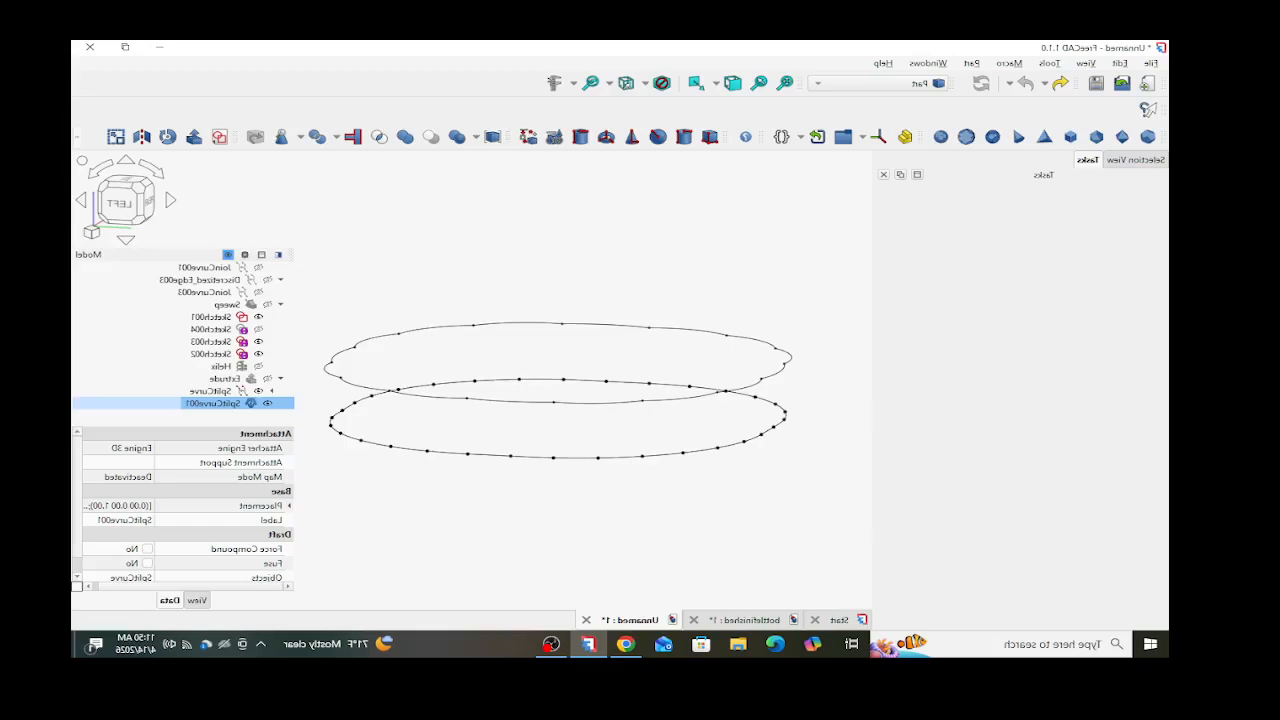
scroll(200, 528, down, 1)
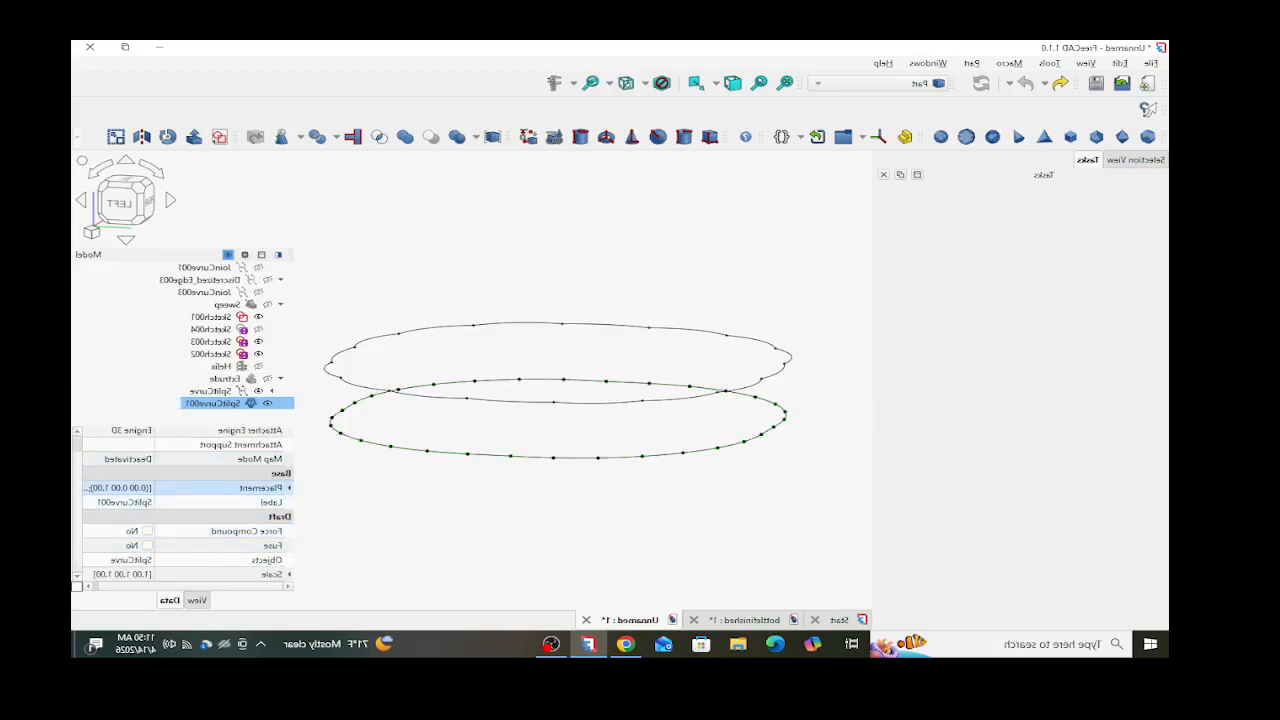
click(289, 488)
click(280, 531)
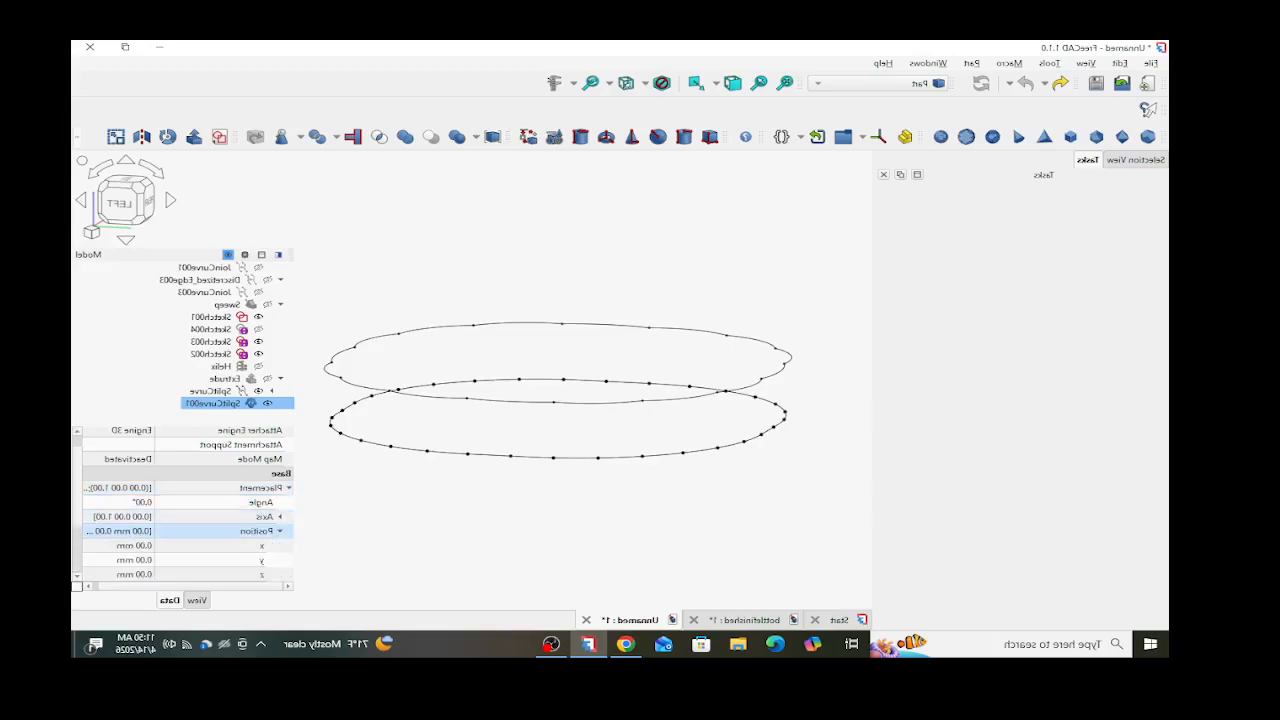
scroll(278, 532, down, 1)
click(132, 533)
scroll(132, 533, up, 5)
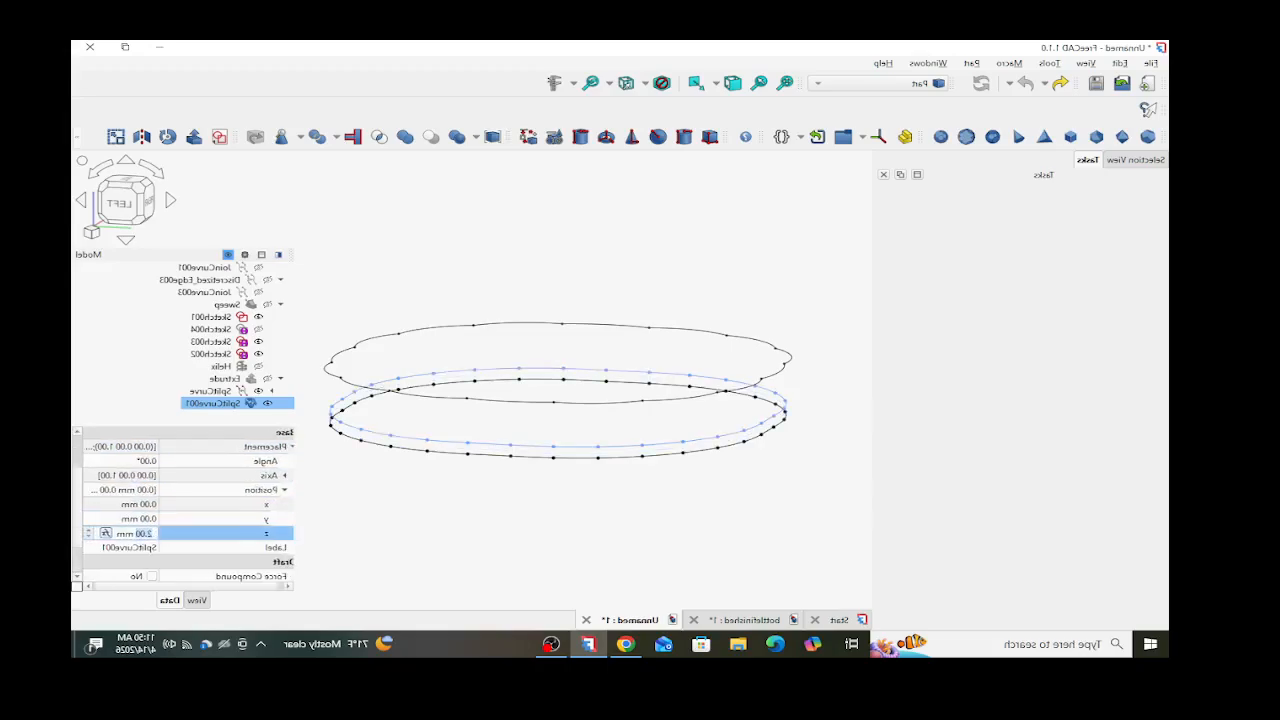
scroll(132, 533, down, 2)
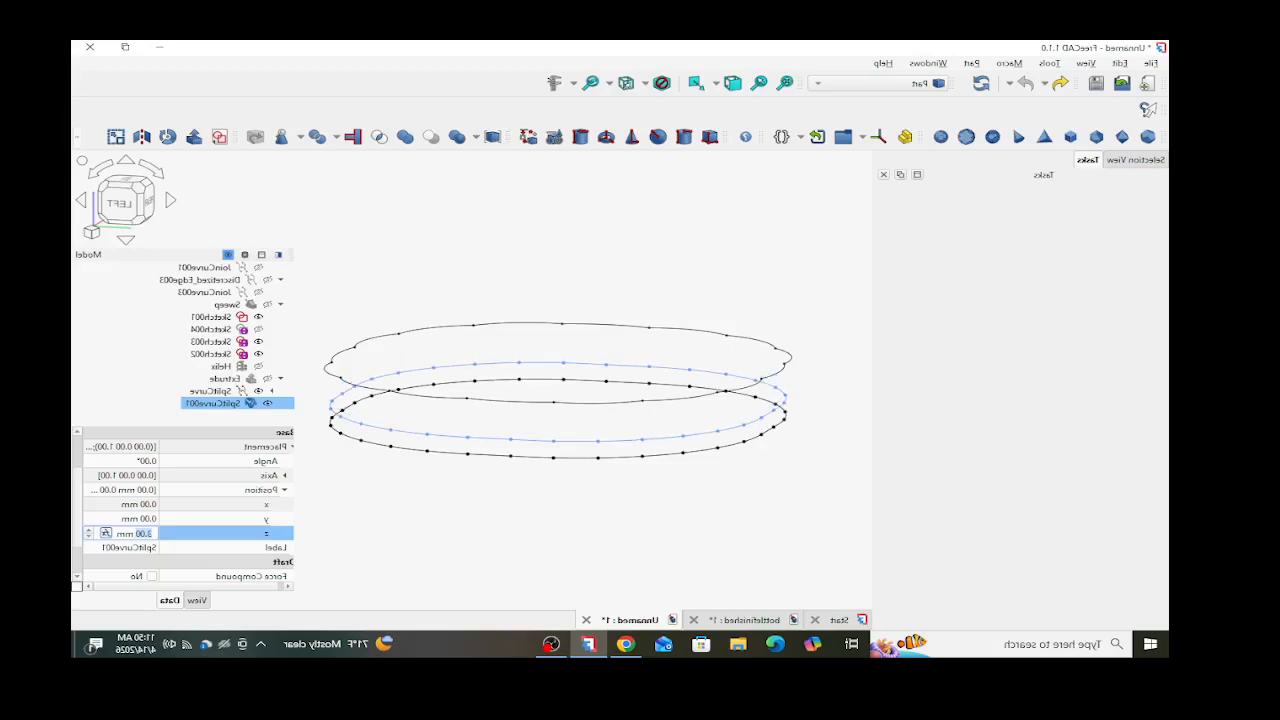
click(405, 500)
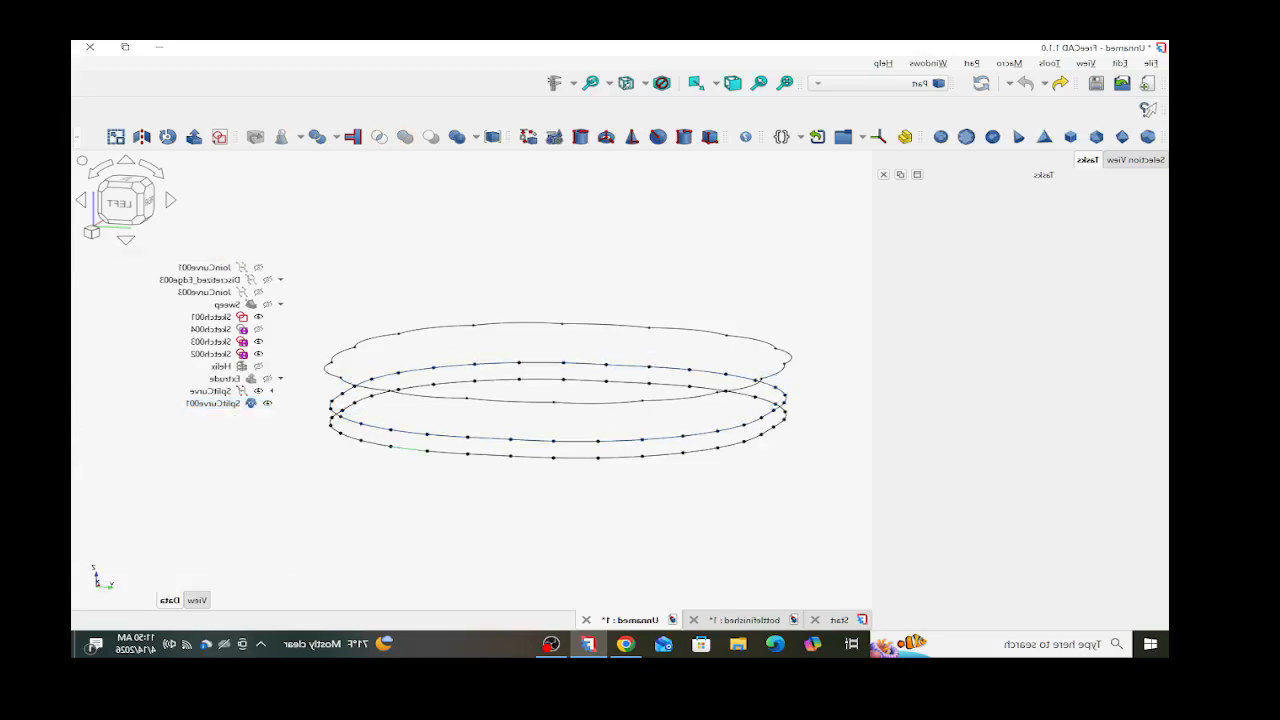
click(408, 448)
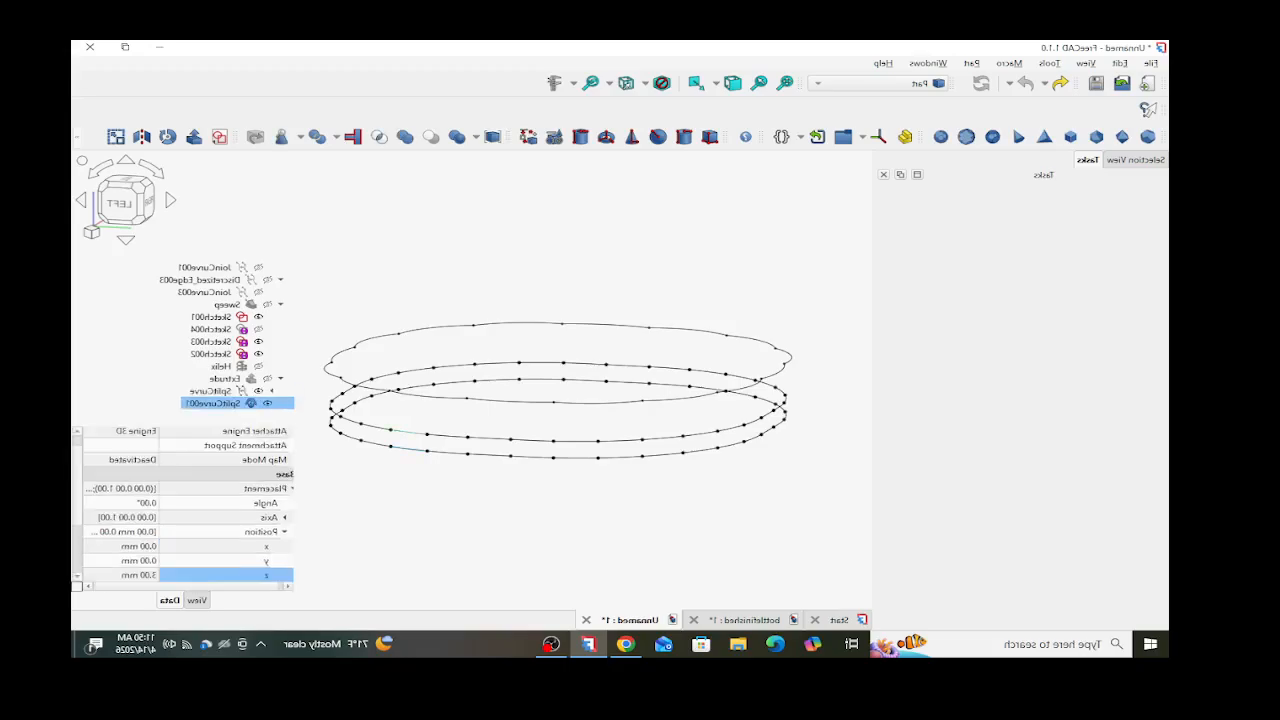
click(408, 447)
click(425, 396)
click(632, 282)
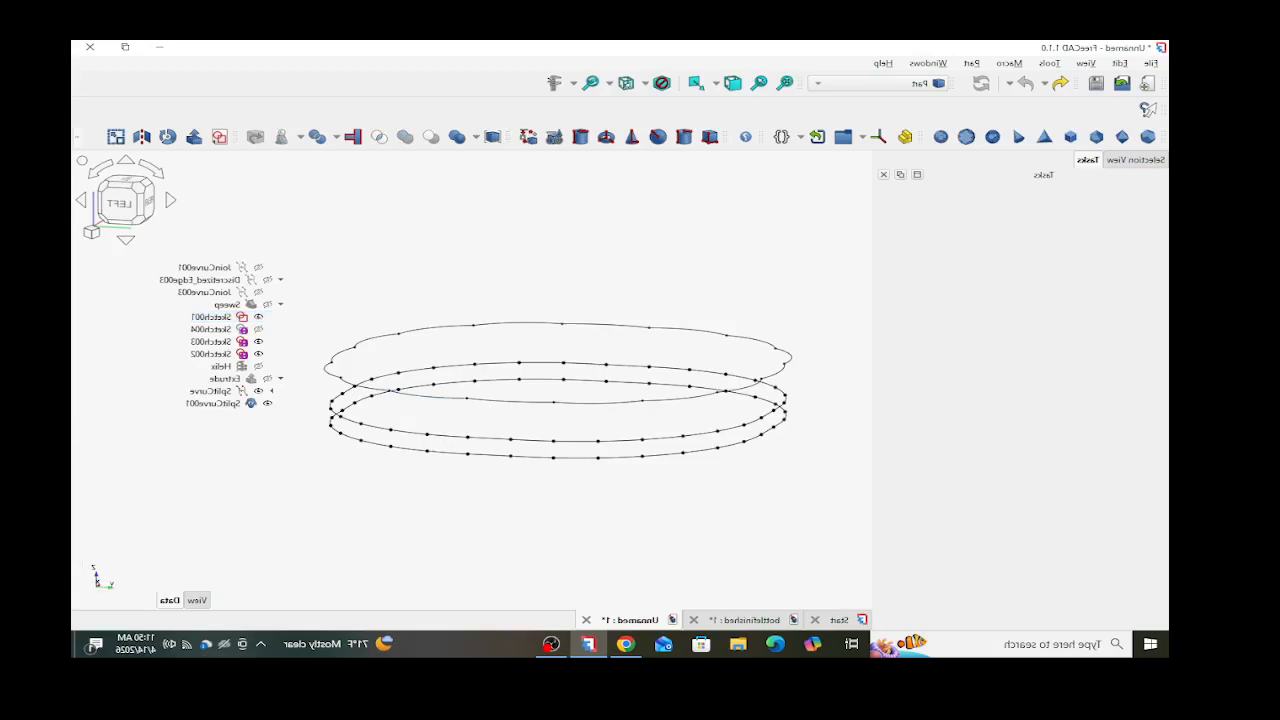
- Create a solid Loft through the profiles SplitCurve, SplitCurve001 and Sketch001, in that order
click(77, 137)
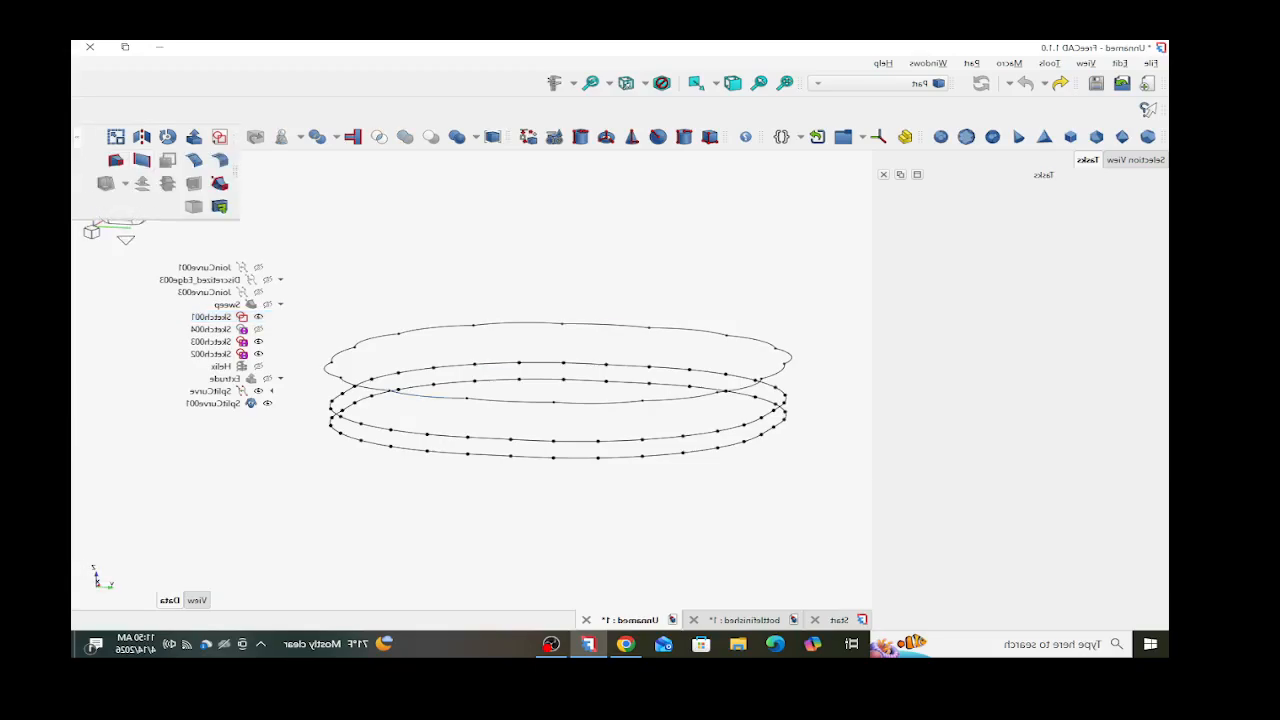
click(112, 160)
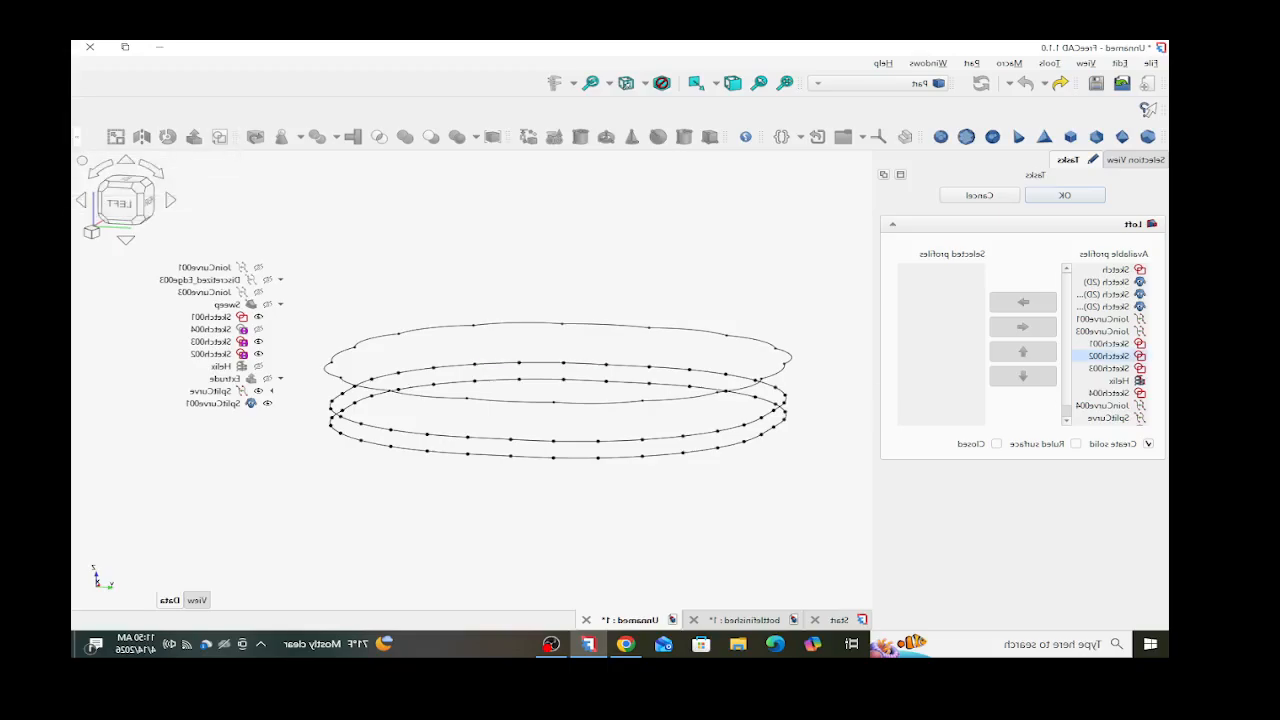
scroll(1108, 356, down, 1)
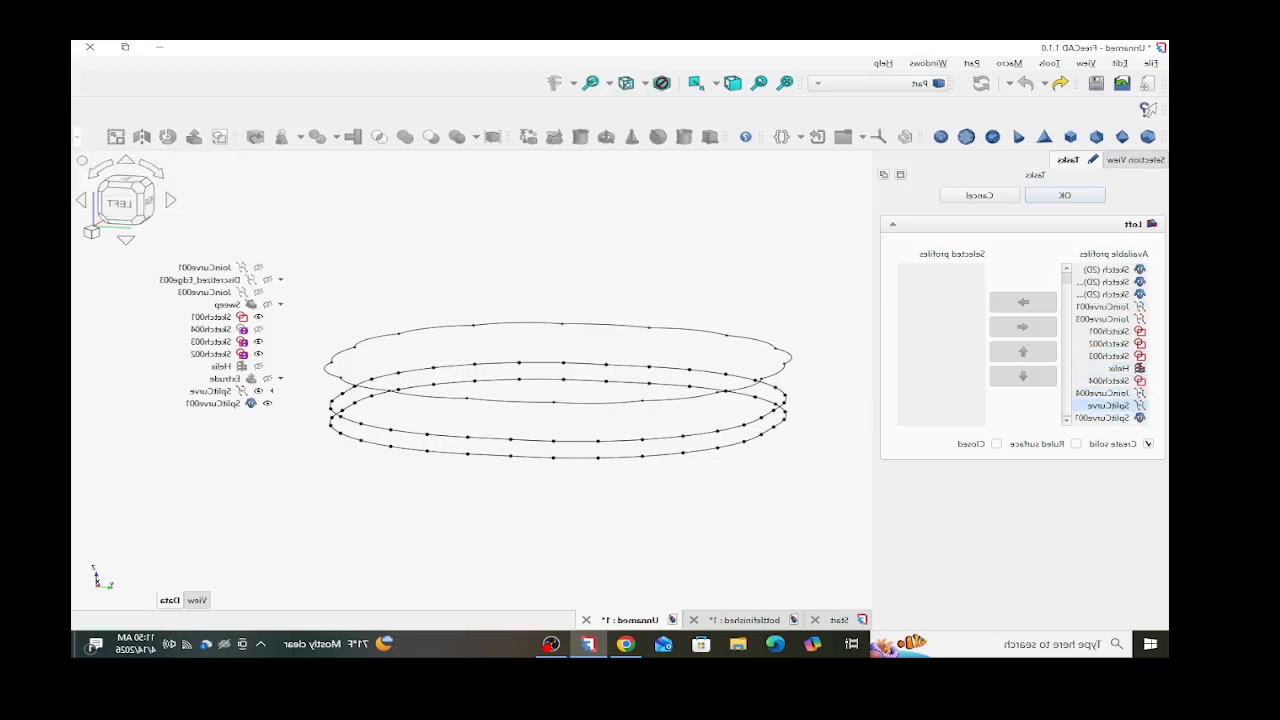
double_click(1108, 405)
double_click(1108, 417)
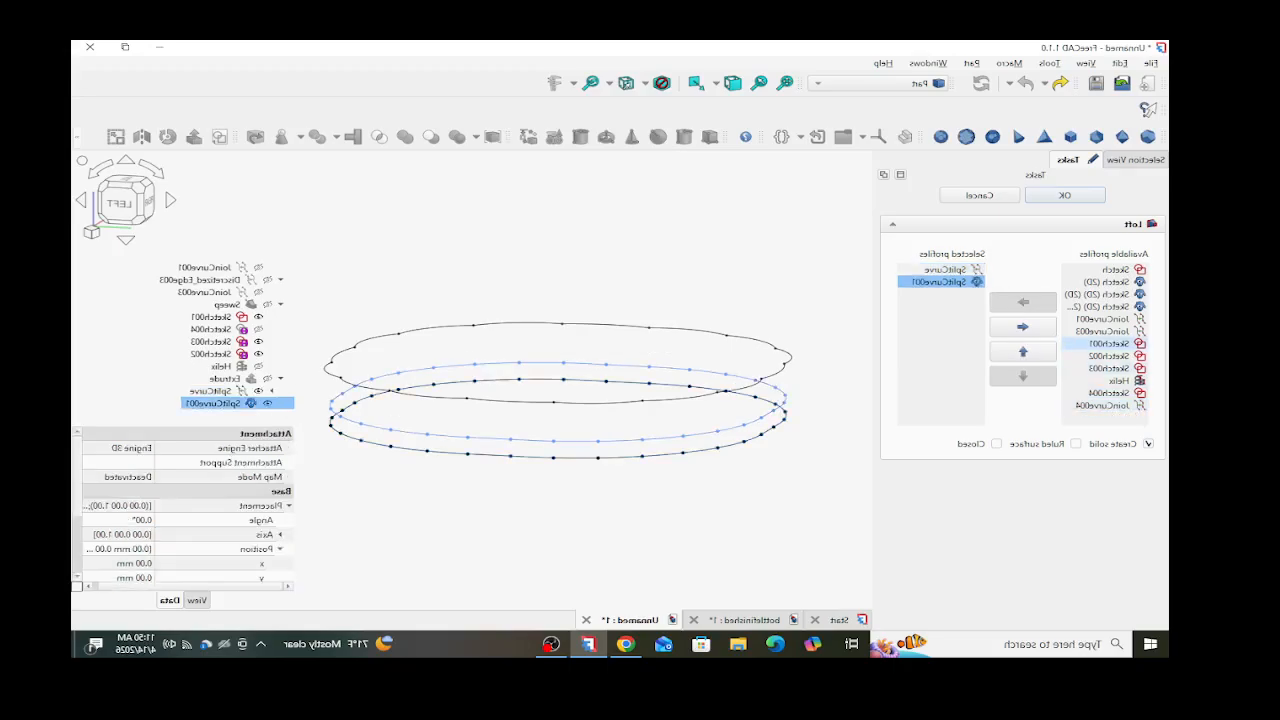
double_click(1108, 343)
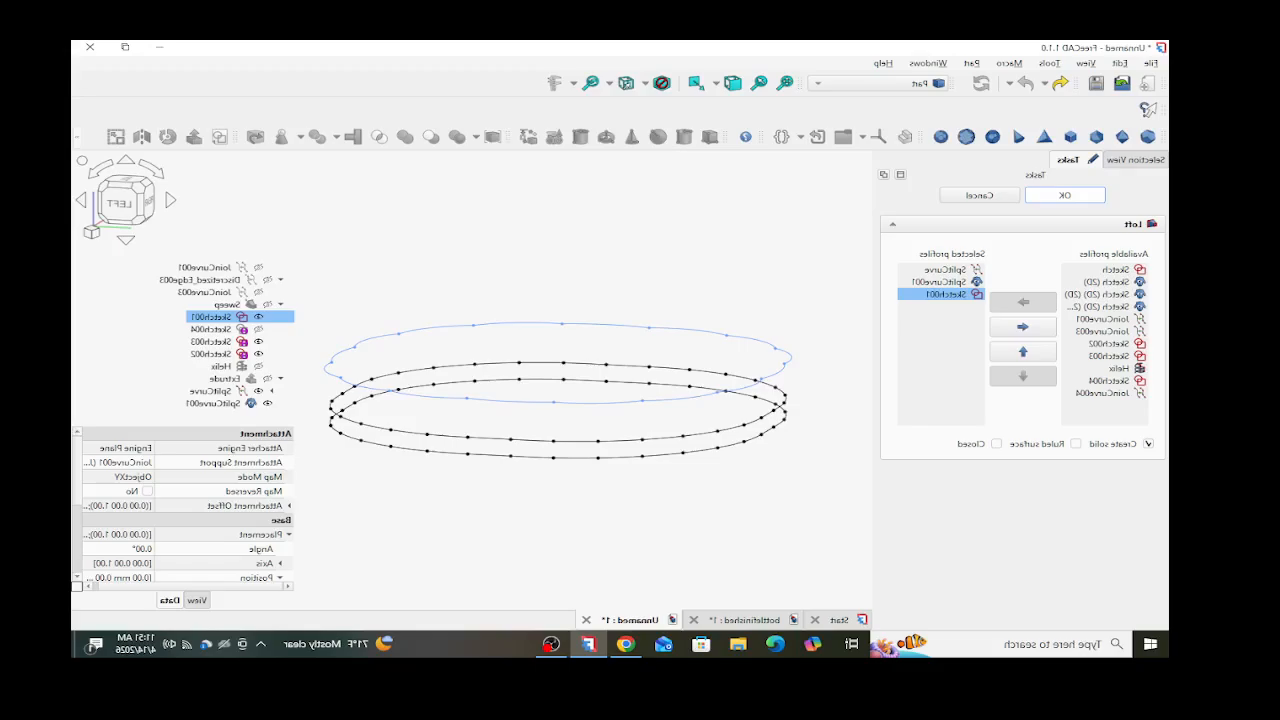
click(1065, 195)
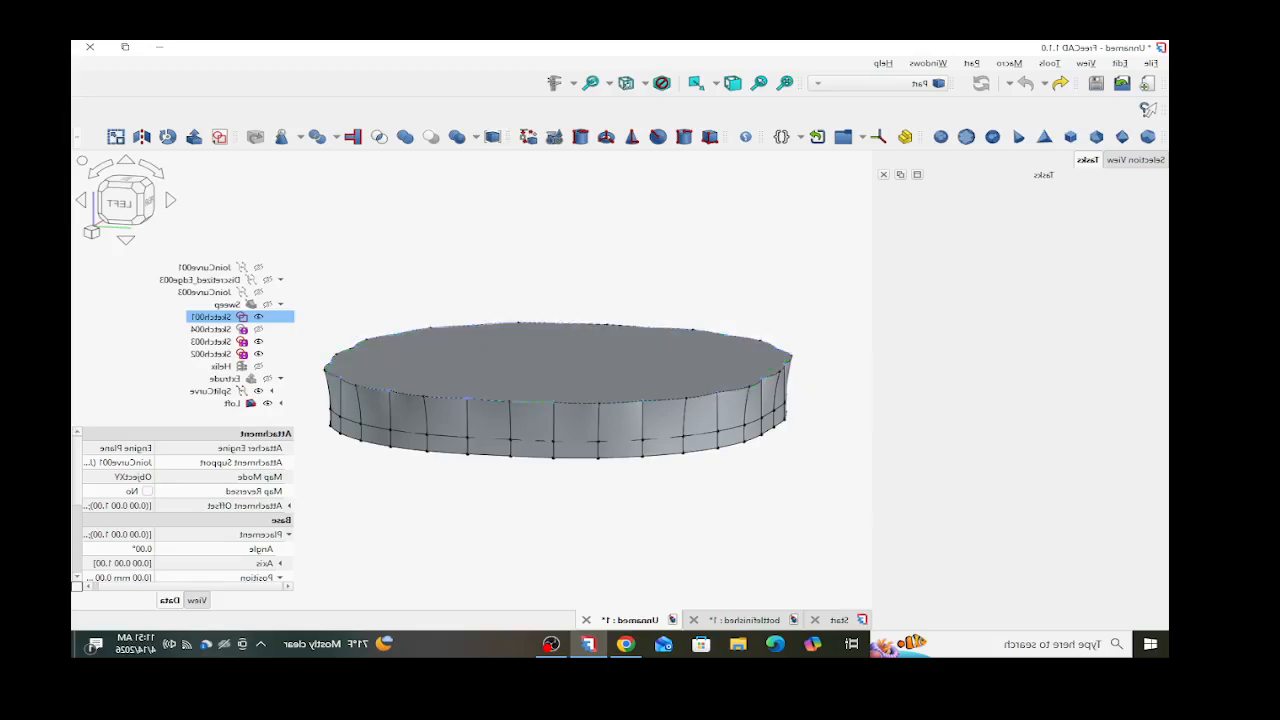
- Show the twisted Sweep above the Loft and view the junction between the two bodies from the side
mouse_move(651, 377)
middle_down()
mouse_move(540, 420)
mouse_move(530, 350)
mouse_move(542, 312)
mouse_move(592, 328)
middle_up()
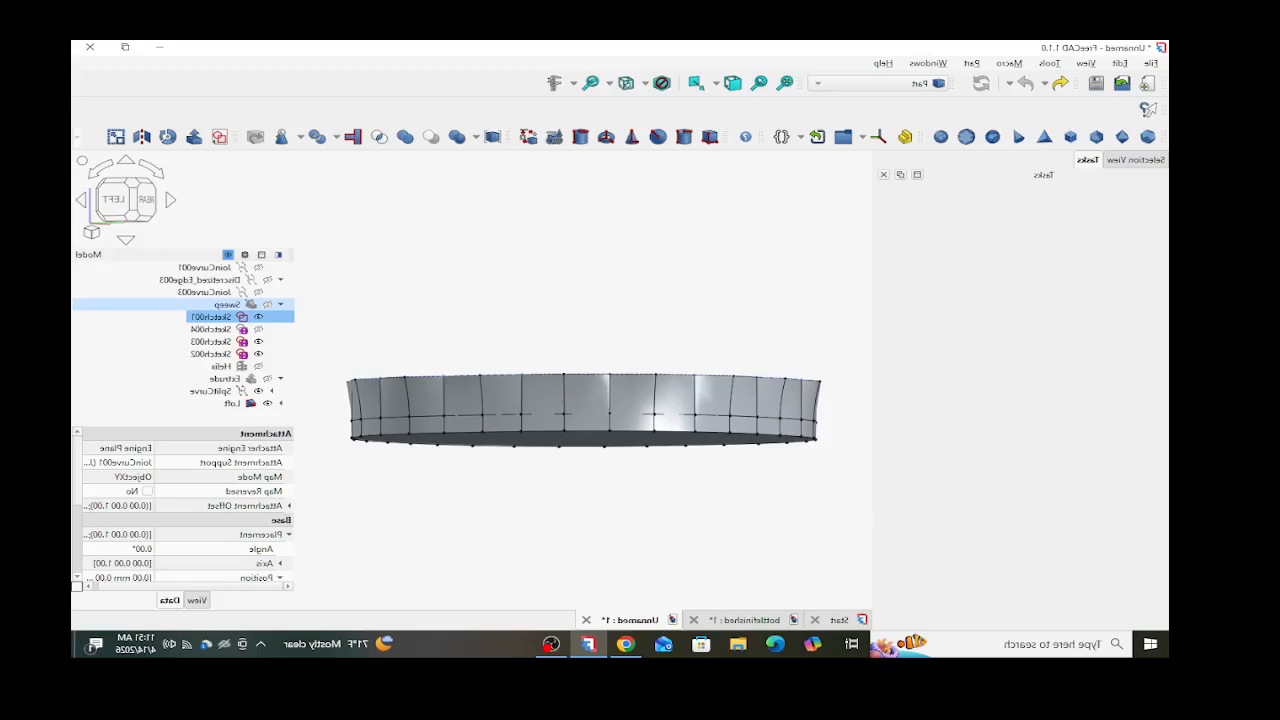
click(267, 304)
click(475, 500)
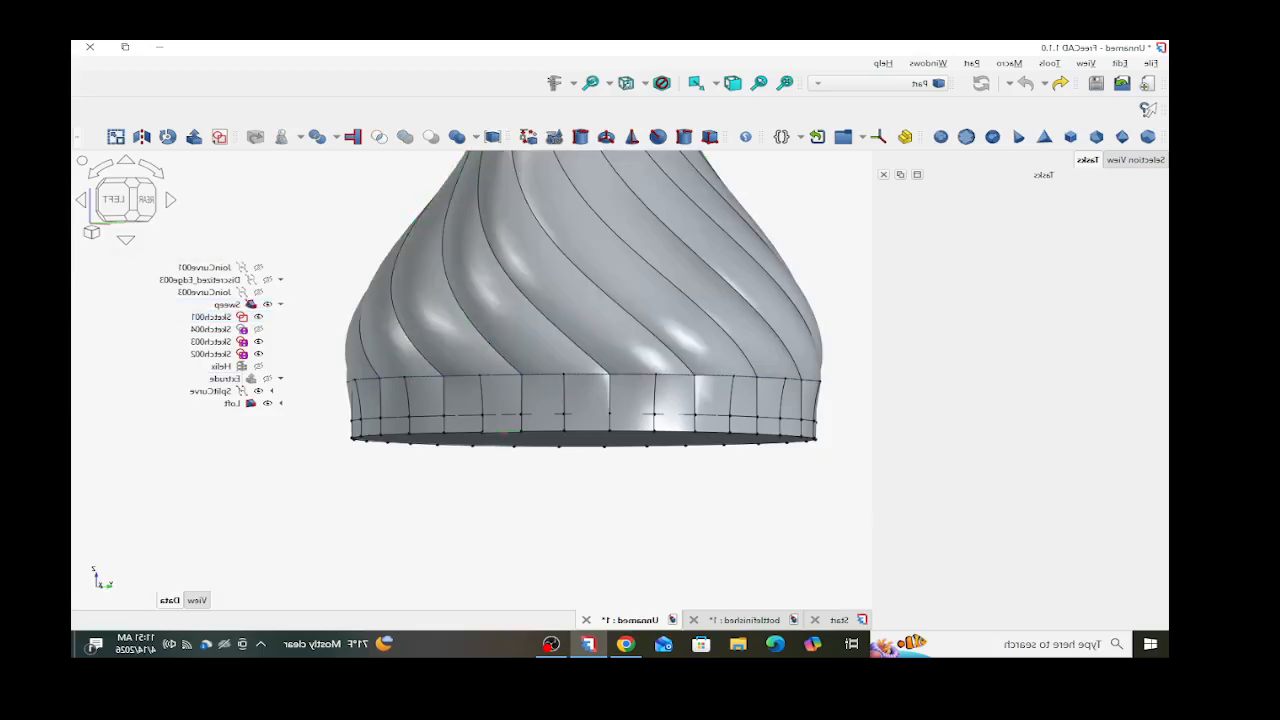
mouse_move(470, 442)
middle_down()
mouse_move(508, 448)
mouse_move(520, 475)
mouse_move(498, 408)
mouse_move(462, 404)
mouse_move(424, 431)
mouse_move(437, 441)
middle_up()
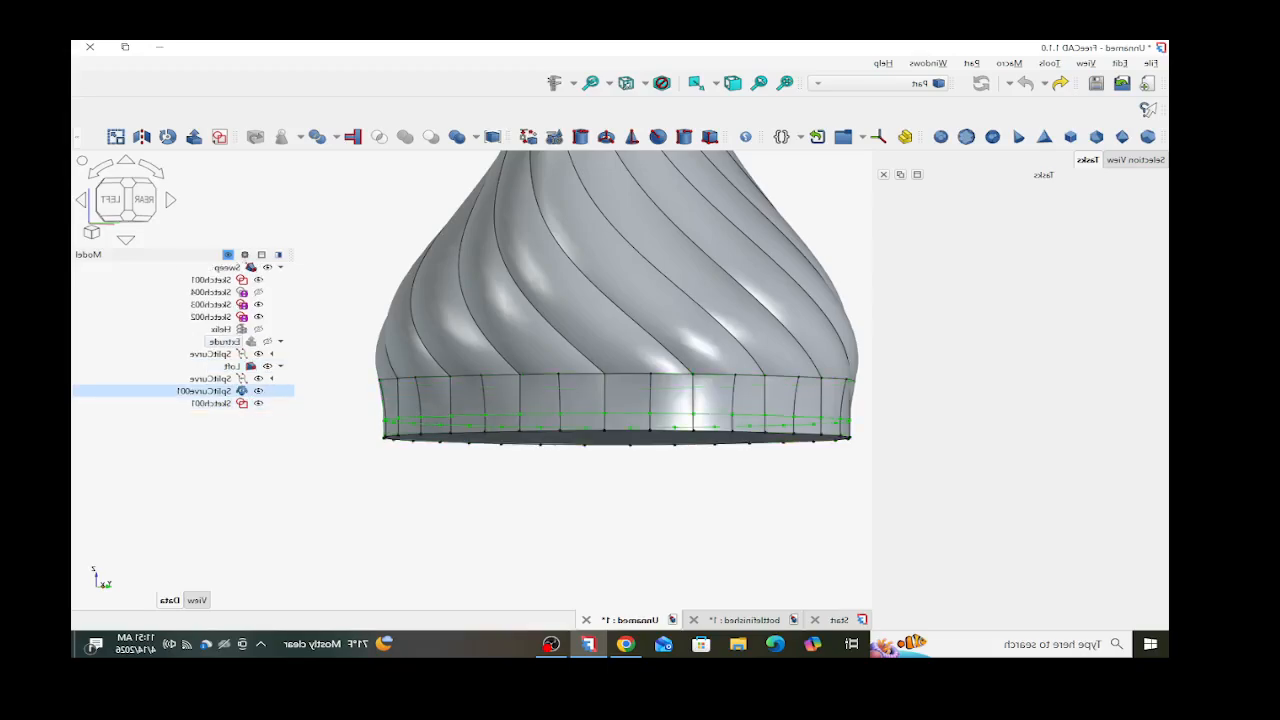
- Try rotating the Loft's middle profile, SplitCurve001, to an angle of -5° and to -10°
click(205, 391)
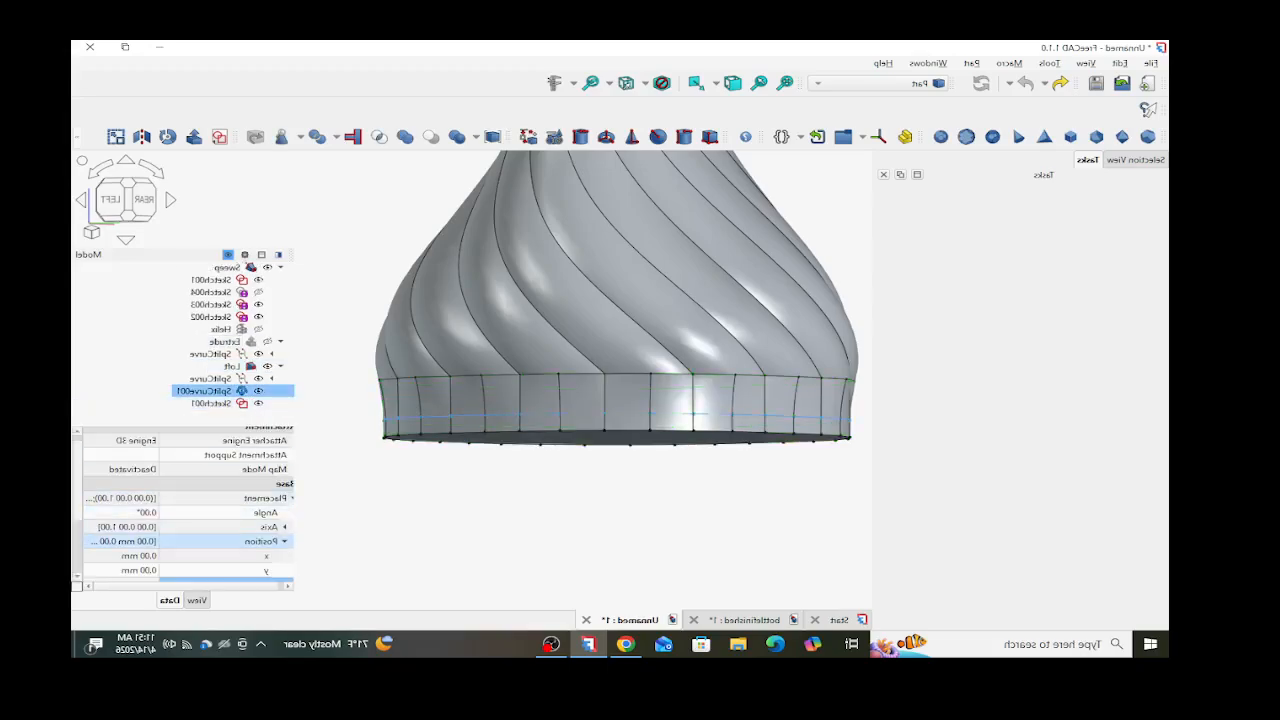
click(285, 527)
click(130, 513)
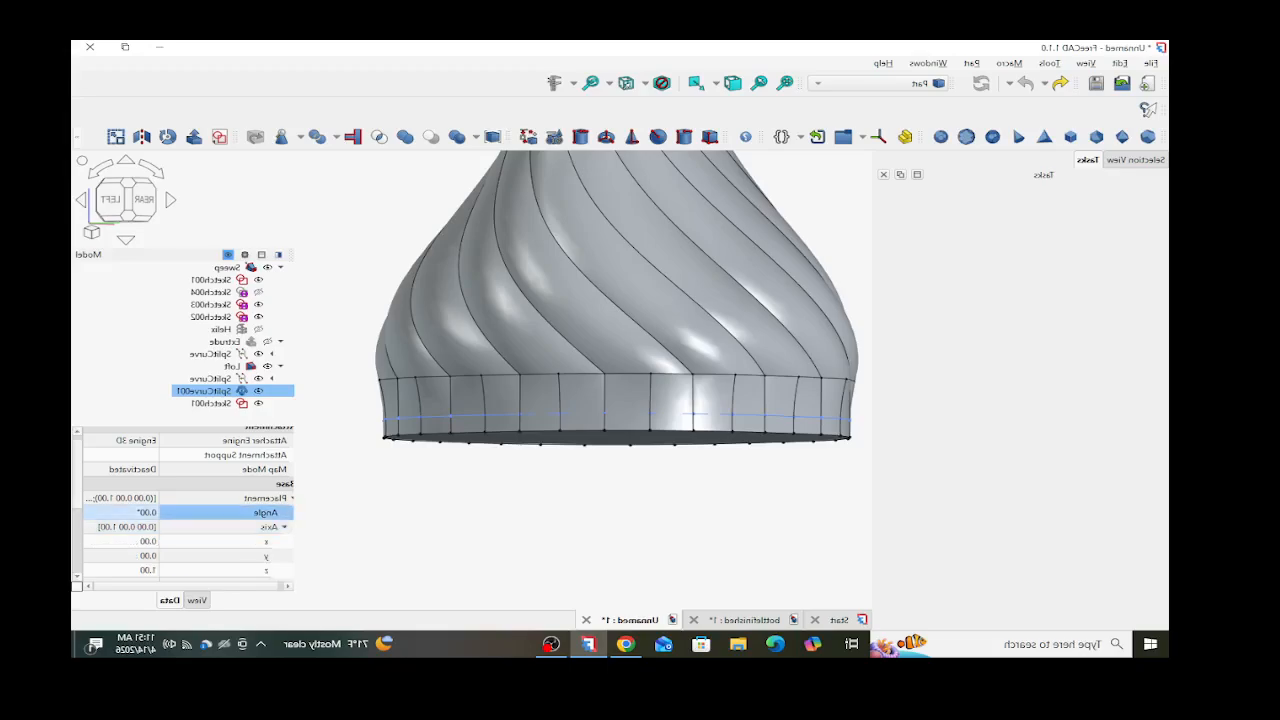
scroll(130, 513, down, 3)
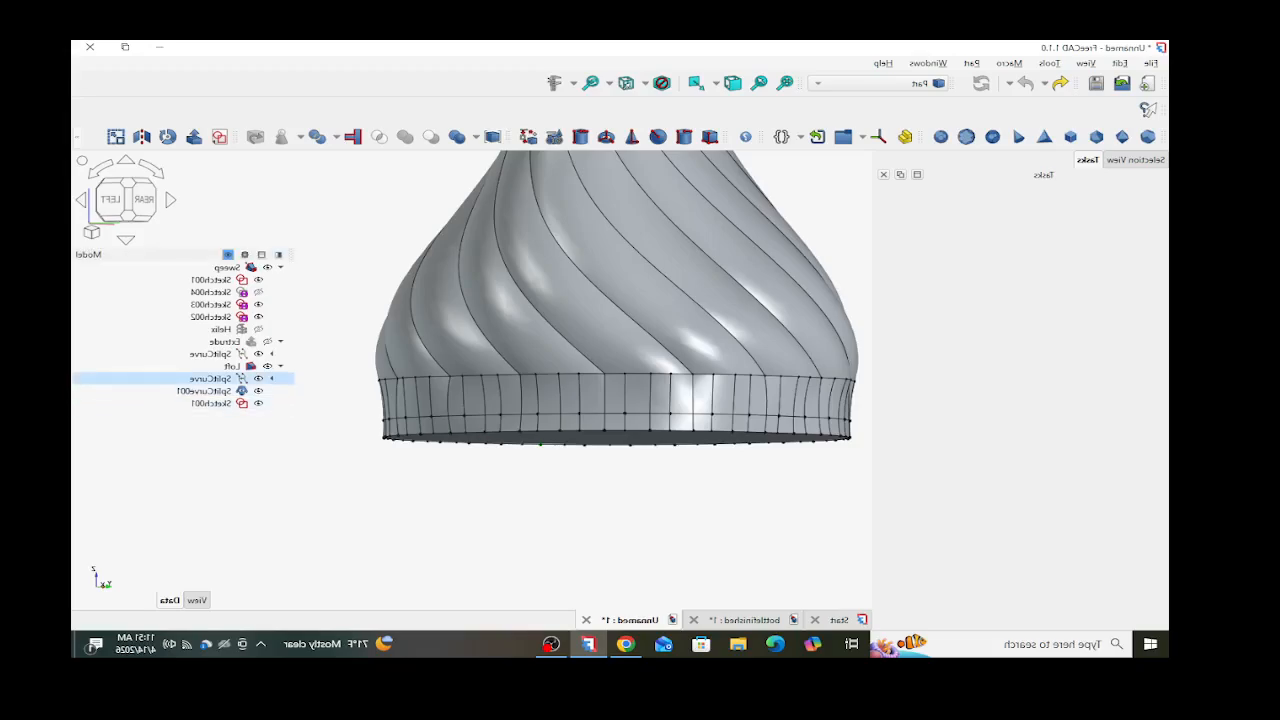
click(206, 391)
click(134, 520)
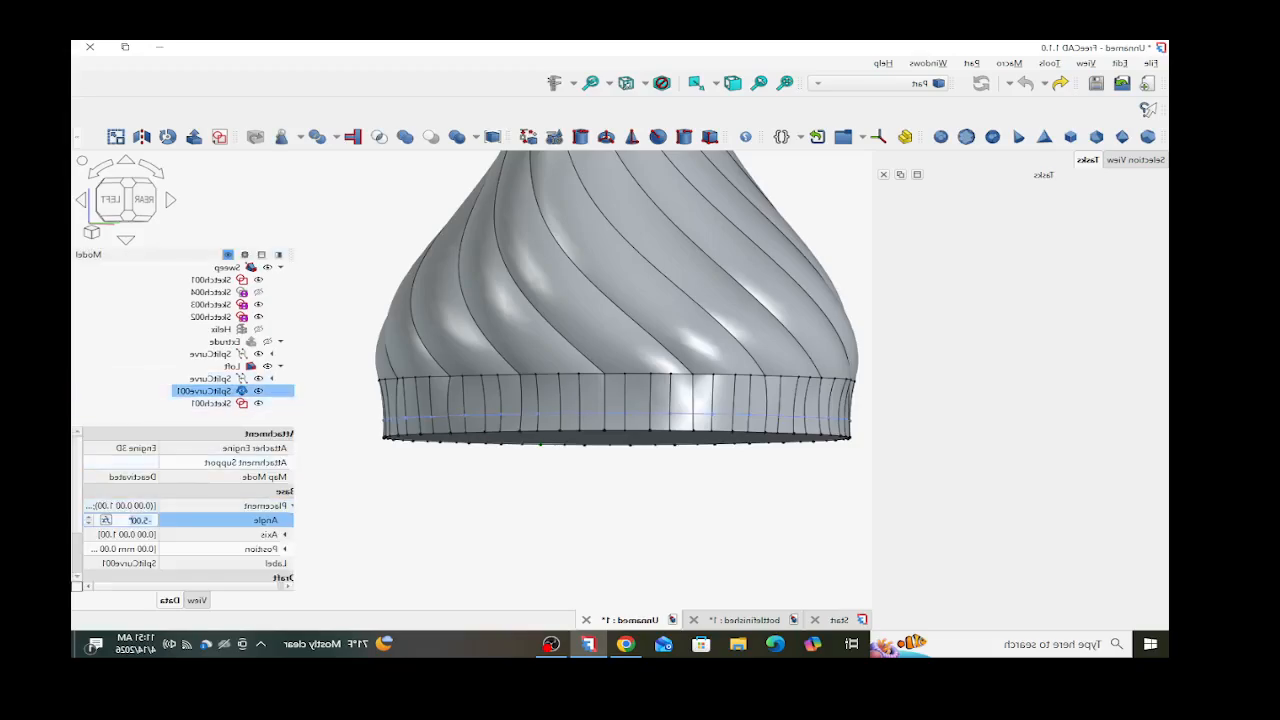
key(Down)
key(Down)
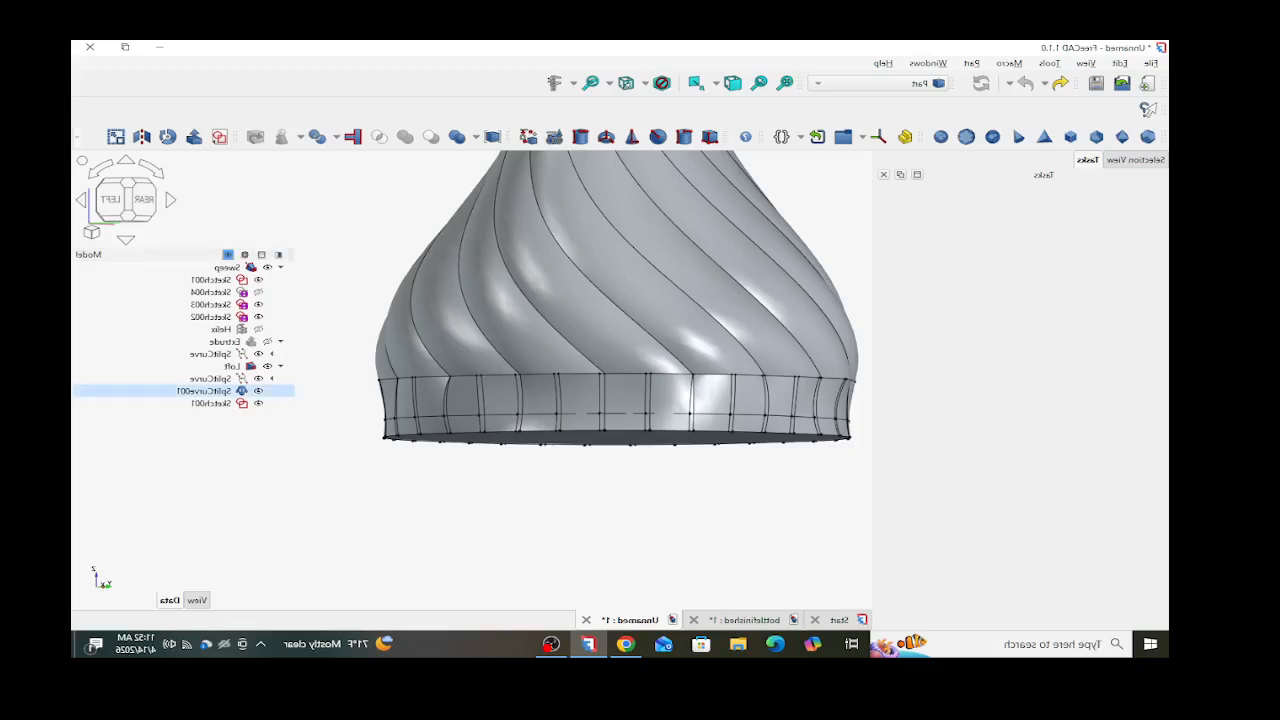
- Reset the placement angle of the Loft's SplitCurve001 profile to 0°
click(204, 391)
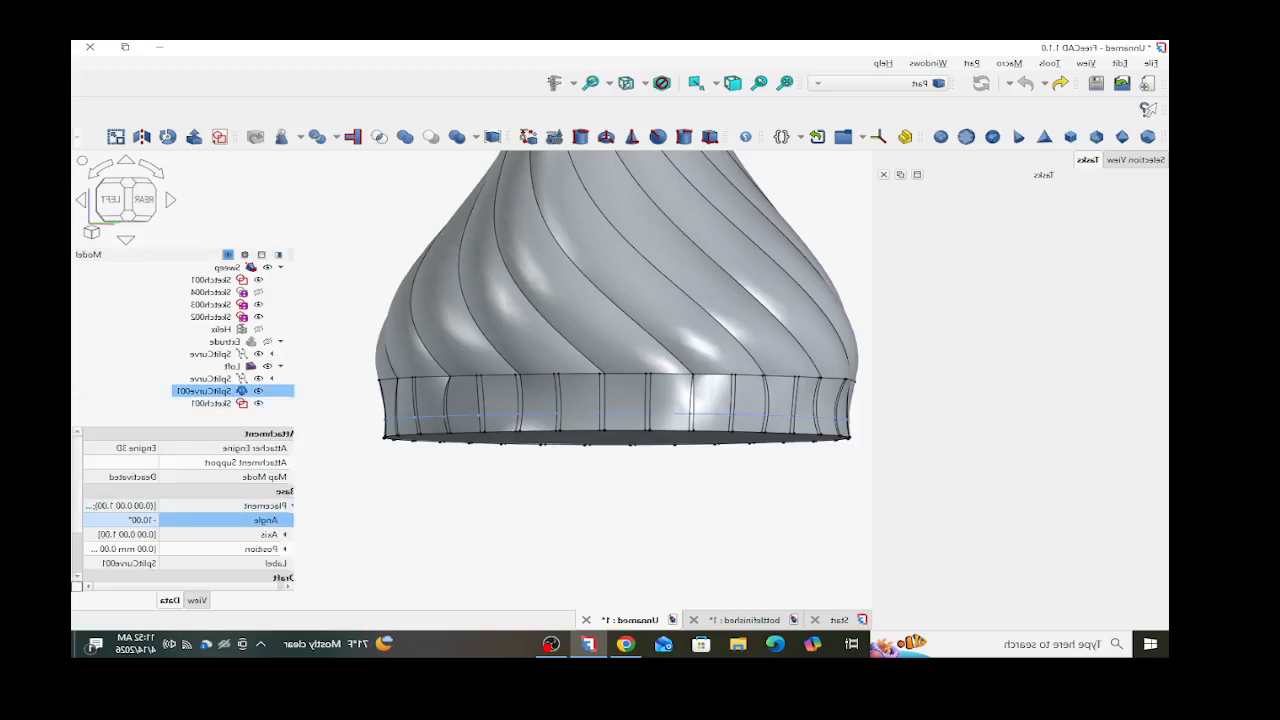
click(125, 520)
scroll(125, 520, up, 3)
scroll(125, 520, up, 3)
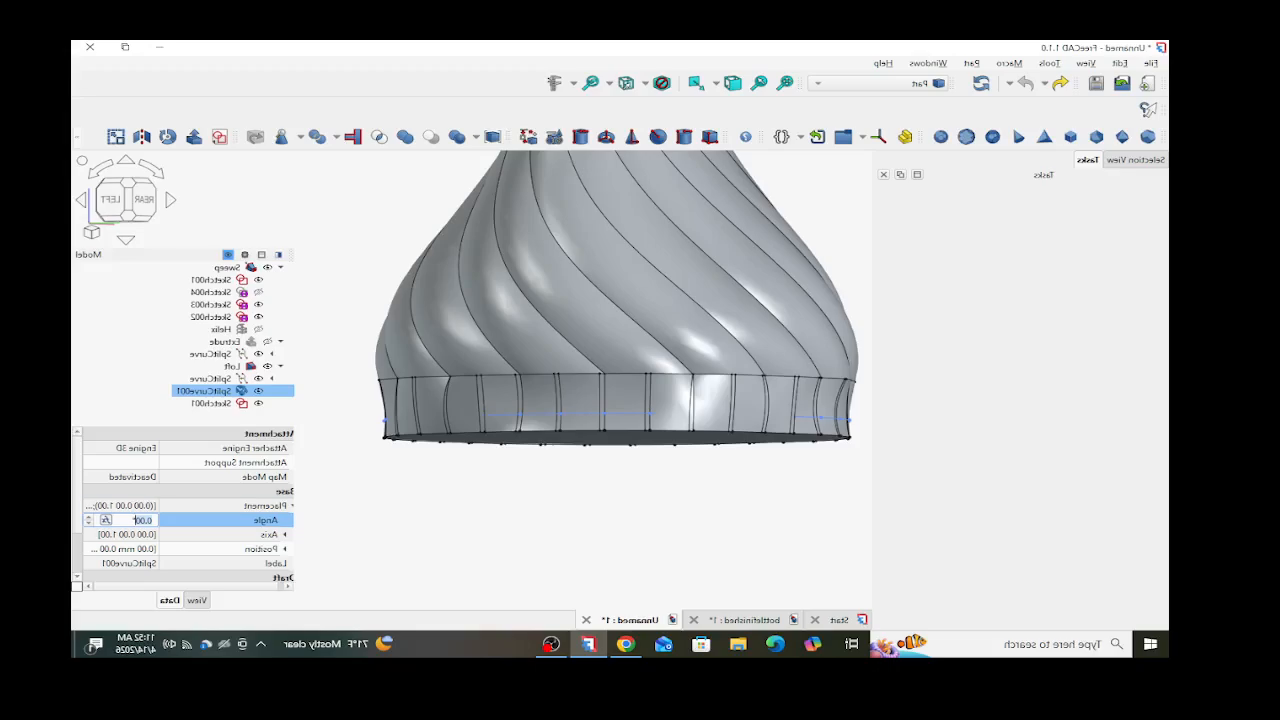
click(365, 520)
- Set the Z position of the Loft's SplitCurve001 profile to 6 mm
click(204, 391)
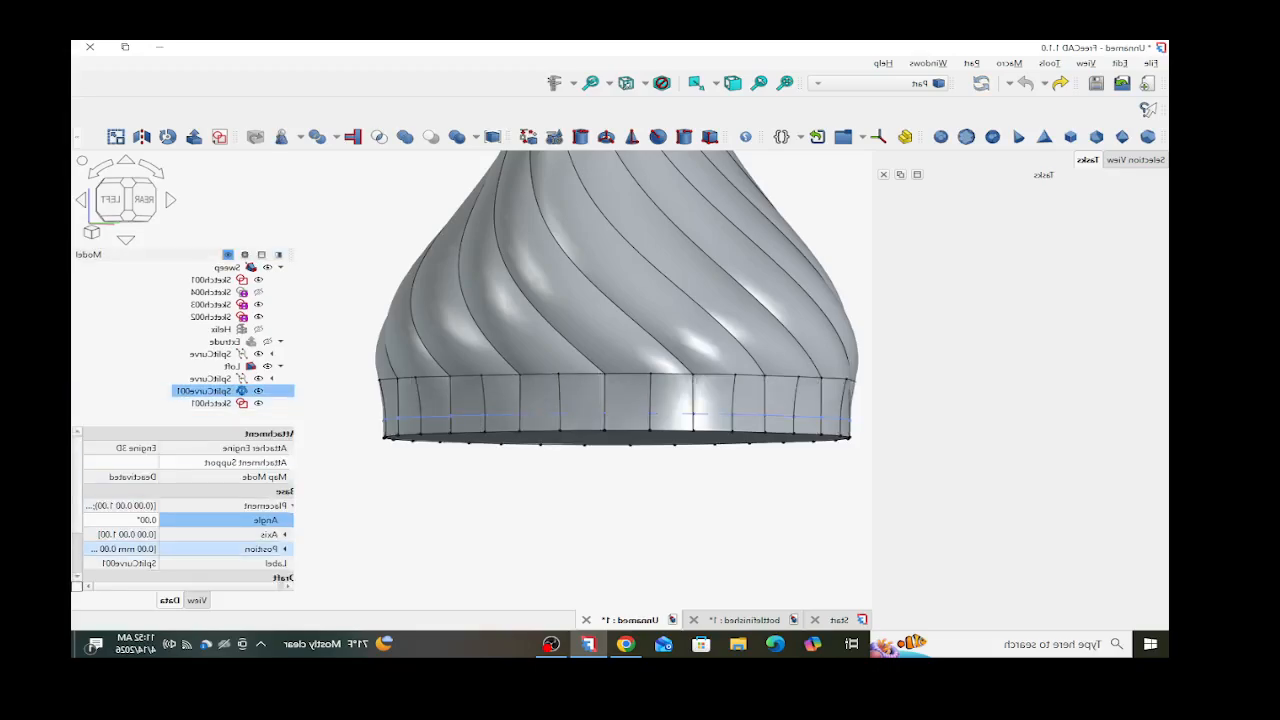
scroll(183, 505, down, 1)
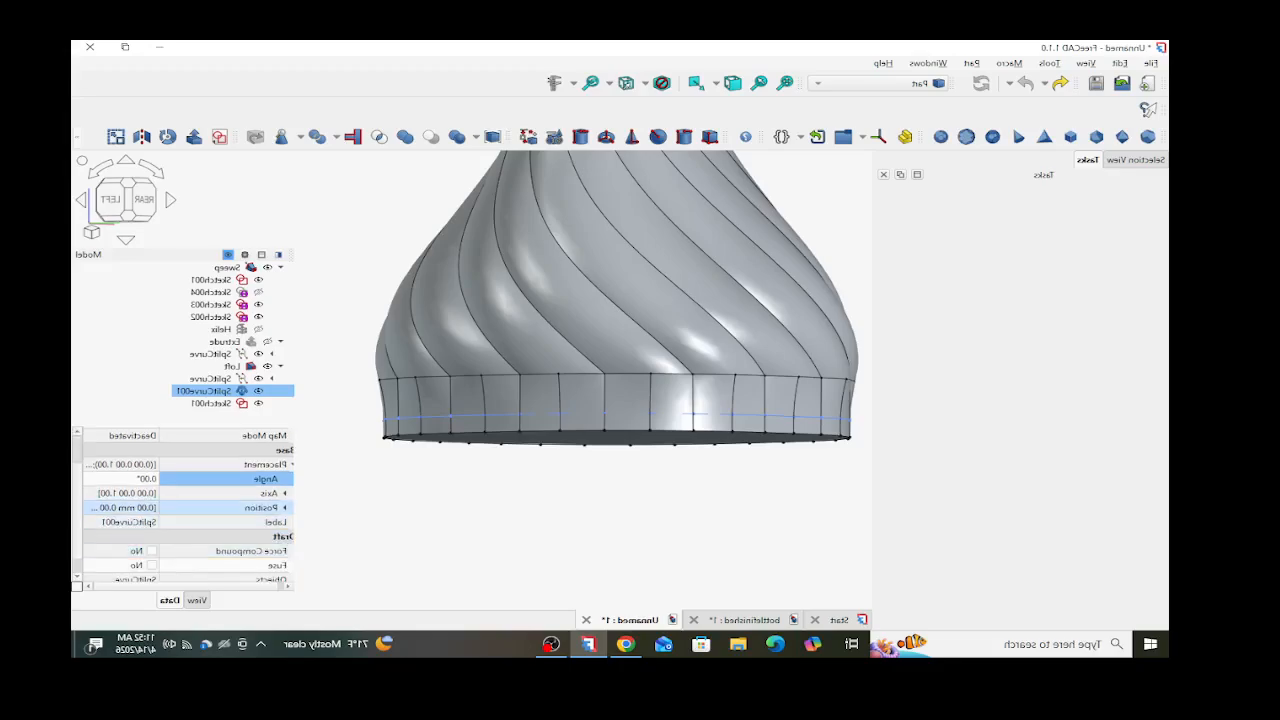
click(285, 508)
click(137, 551)
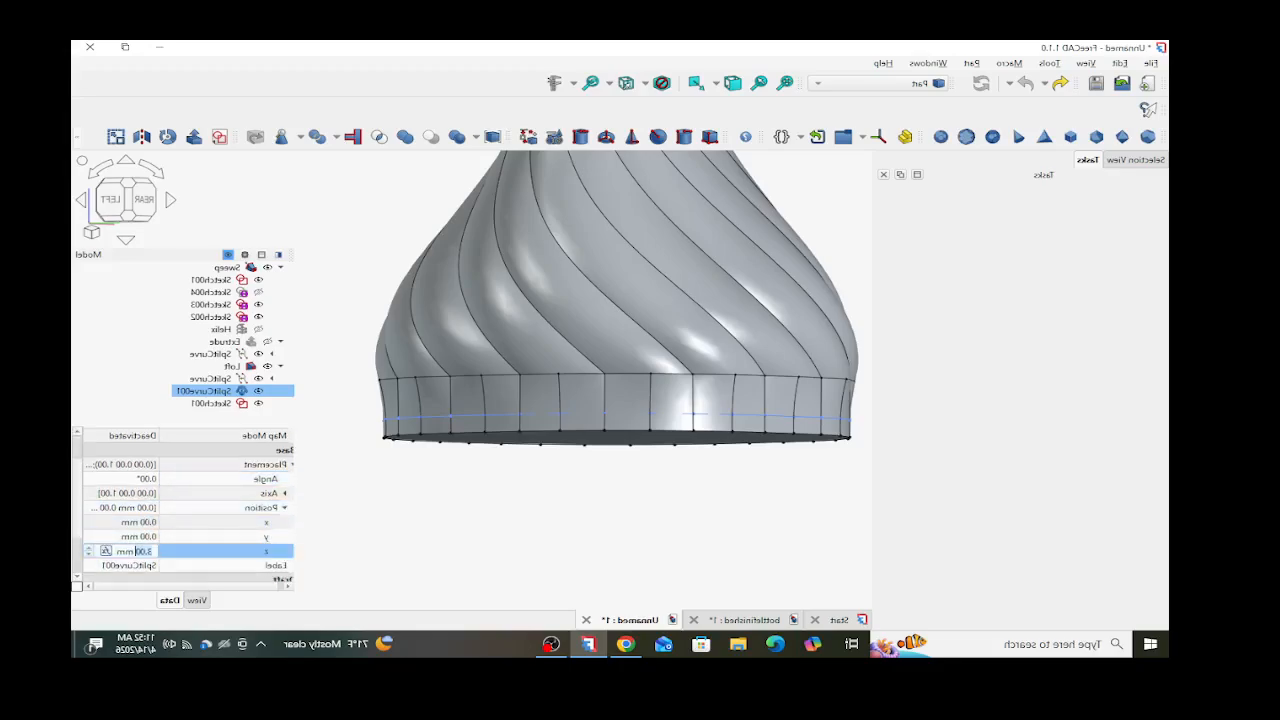
text(6)
click(400, 530)
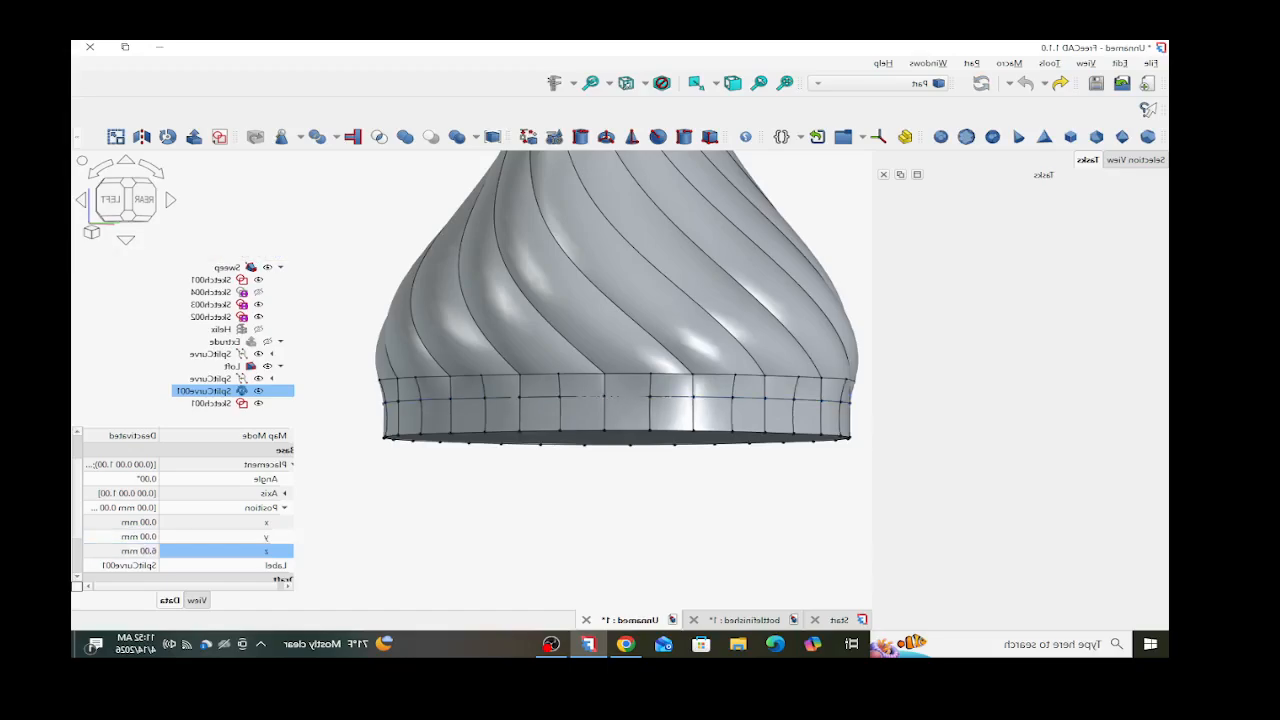
- Show the Extrude body below the Loft and view the whole bottle shape
middle_drag(582, 431, 545, 450)
scroll(538, 450, down, 4)
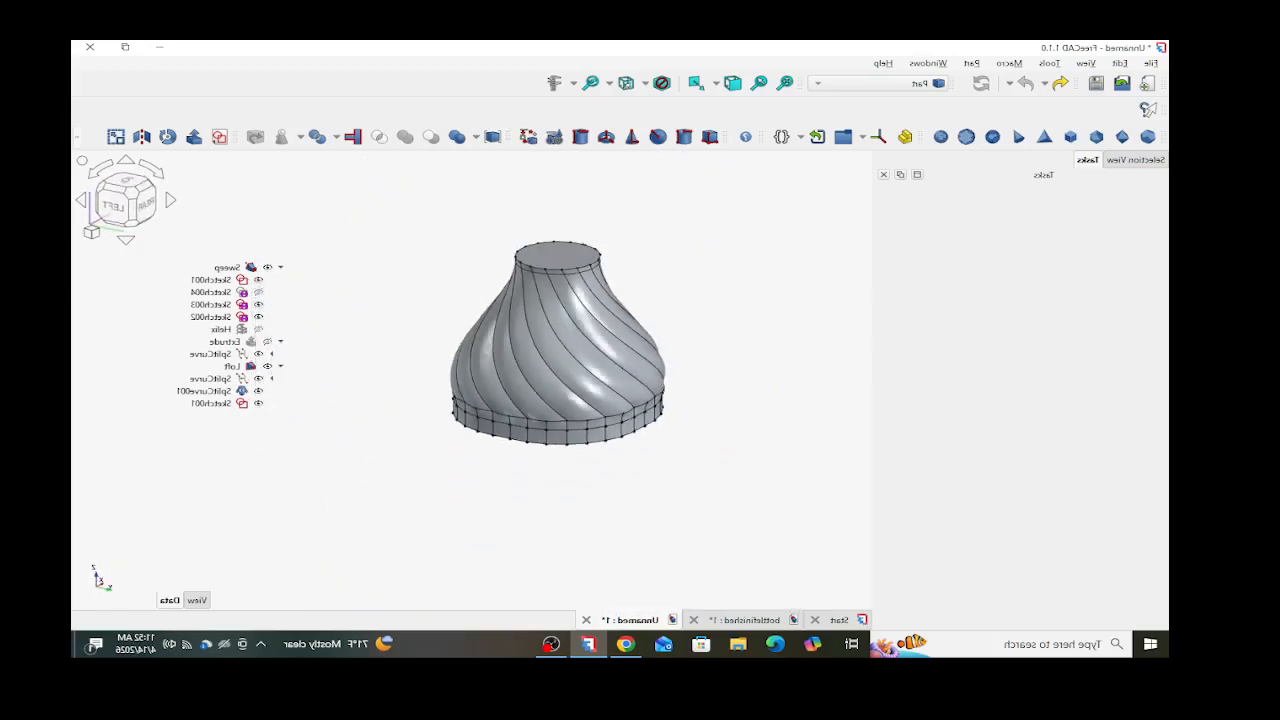
scroll(468, 338, up, 3)
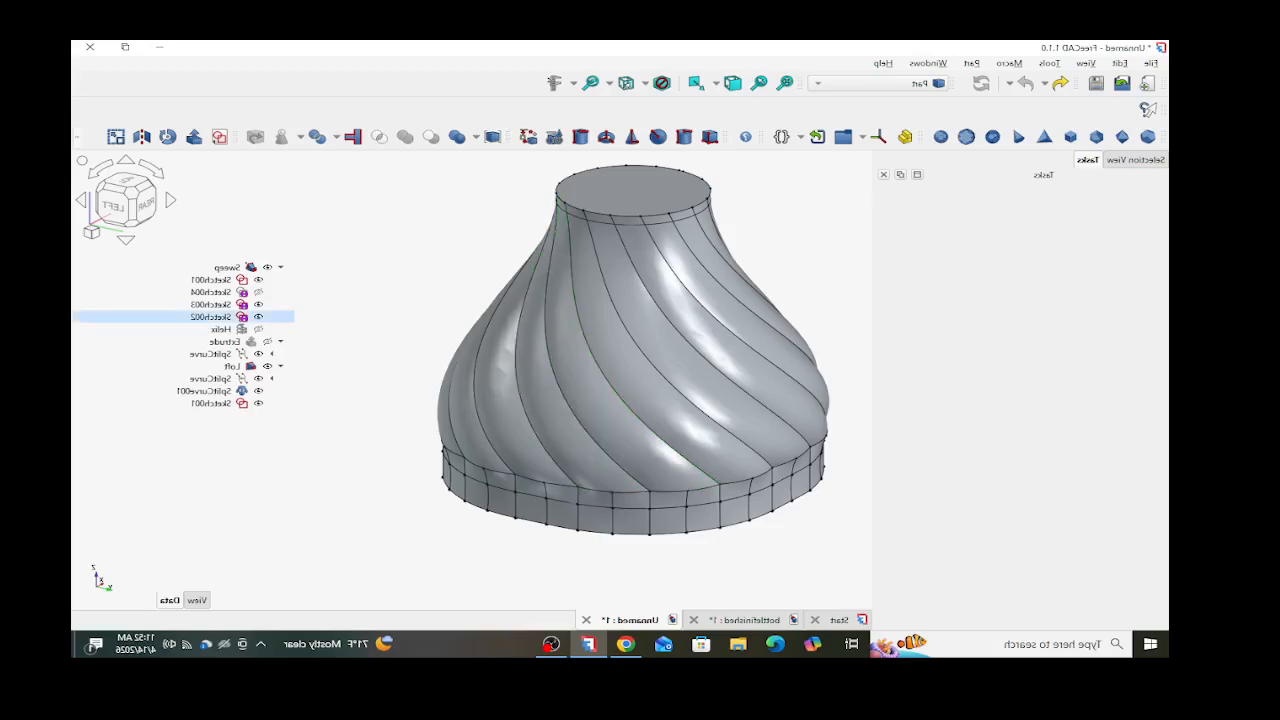
click(267, 342)
scroll(458, 351, down, 4)
scroll(455, 432, up, 1)
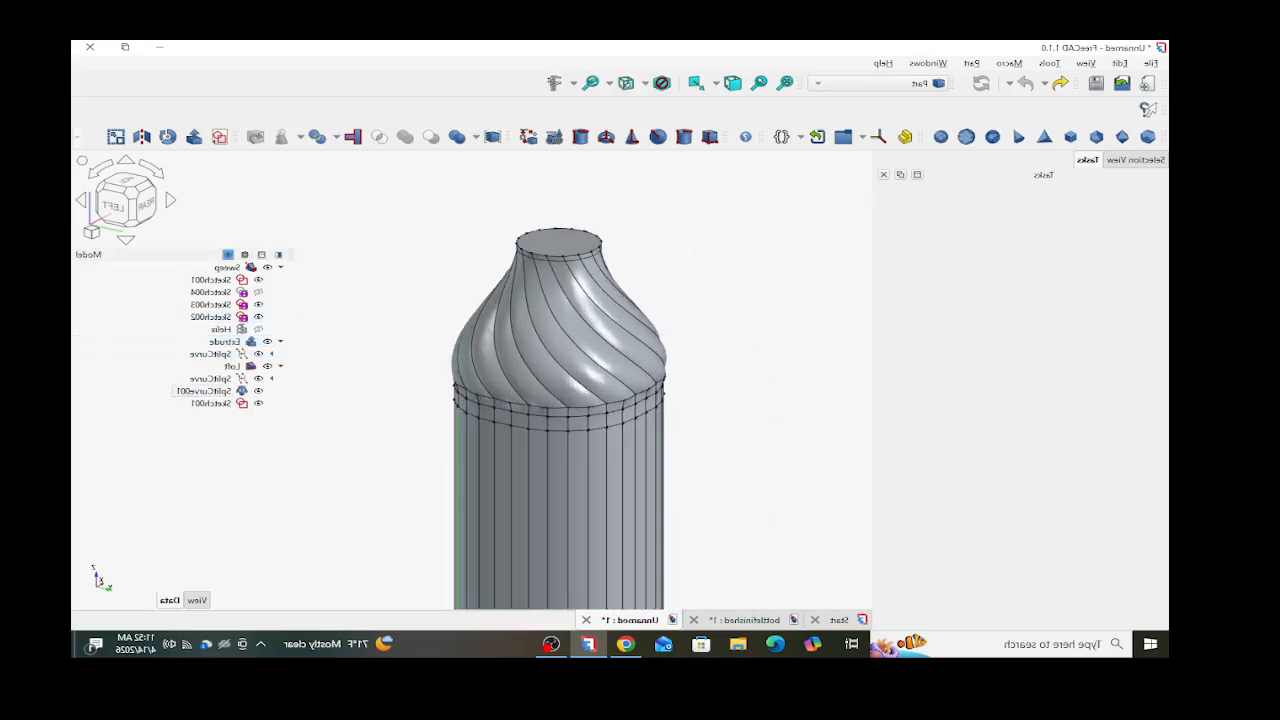
- Fillet the bottom edges of the Extrude body with a constant radius of 10 mm
middle_drag(467, 439, 452, 352)
scroll(447, 368, down, 2)
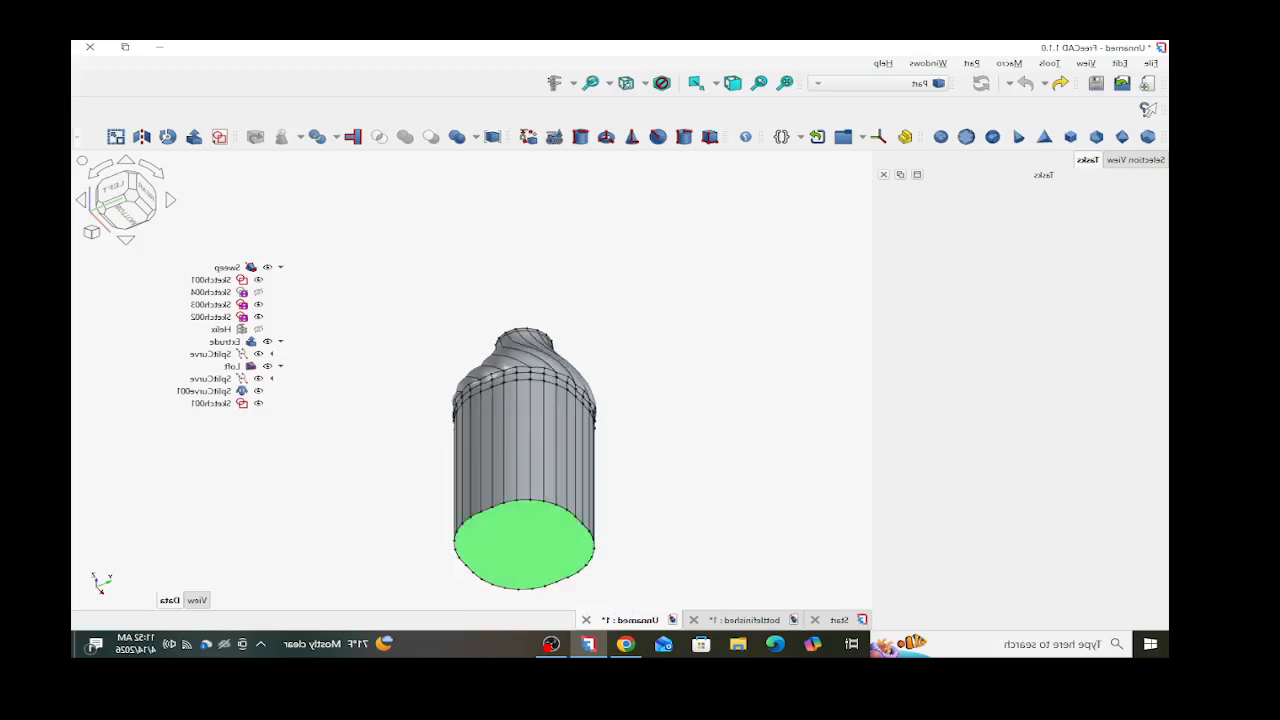
scroll(492, 522, up, 3)
click(478, 507)
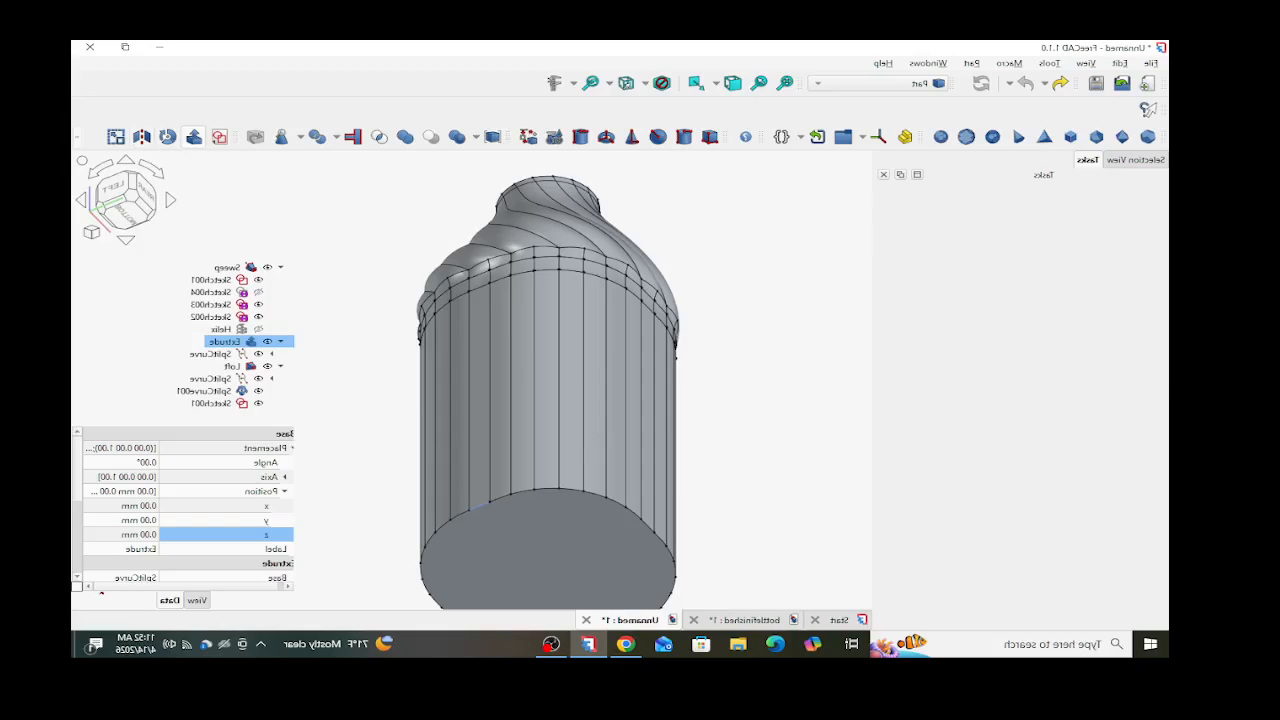
click(77, 137)
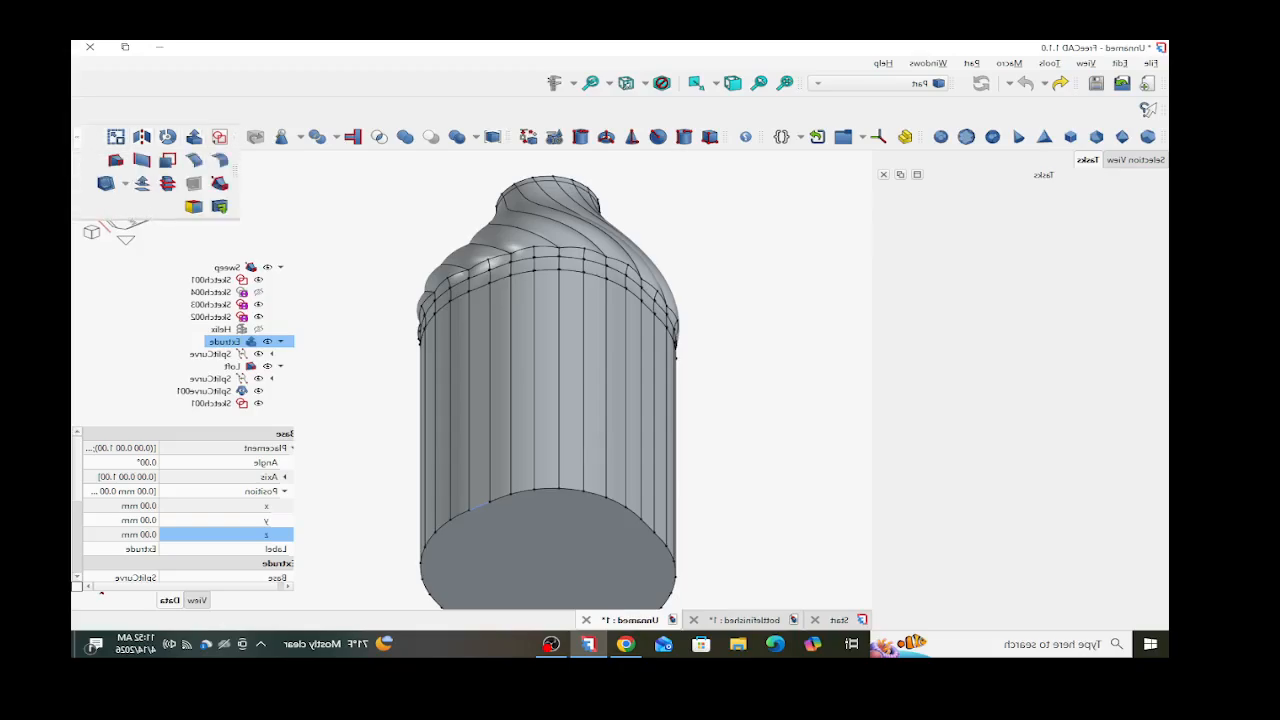
click(220, 161)
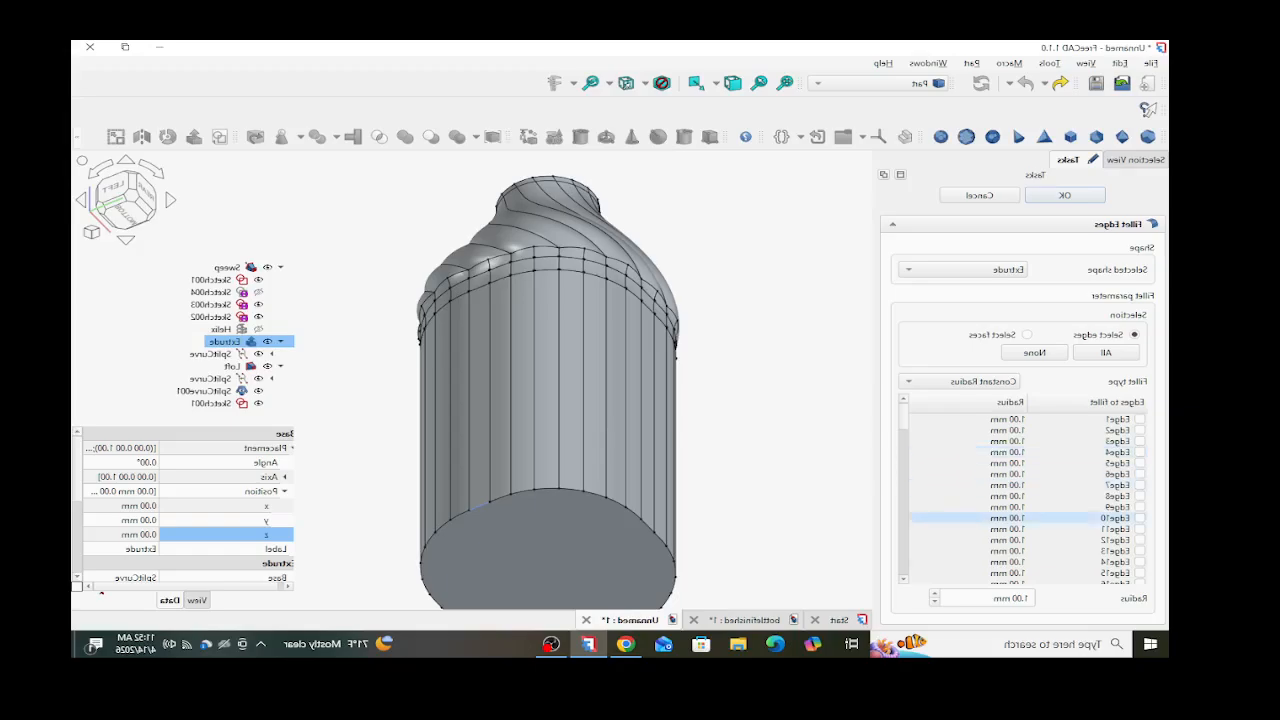
text(0)
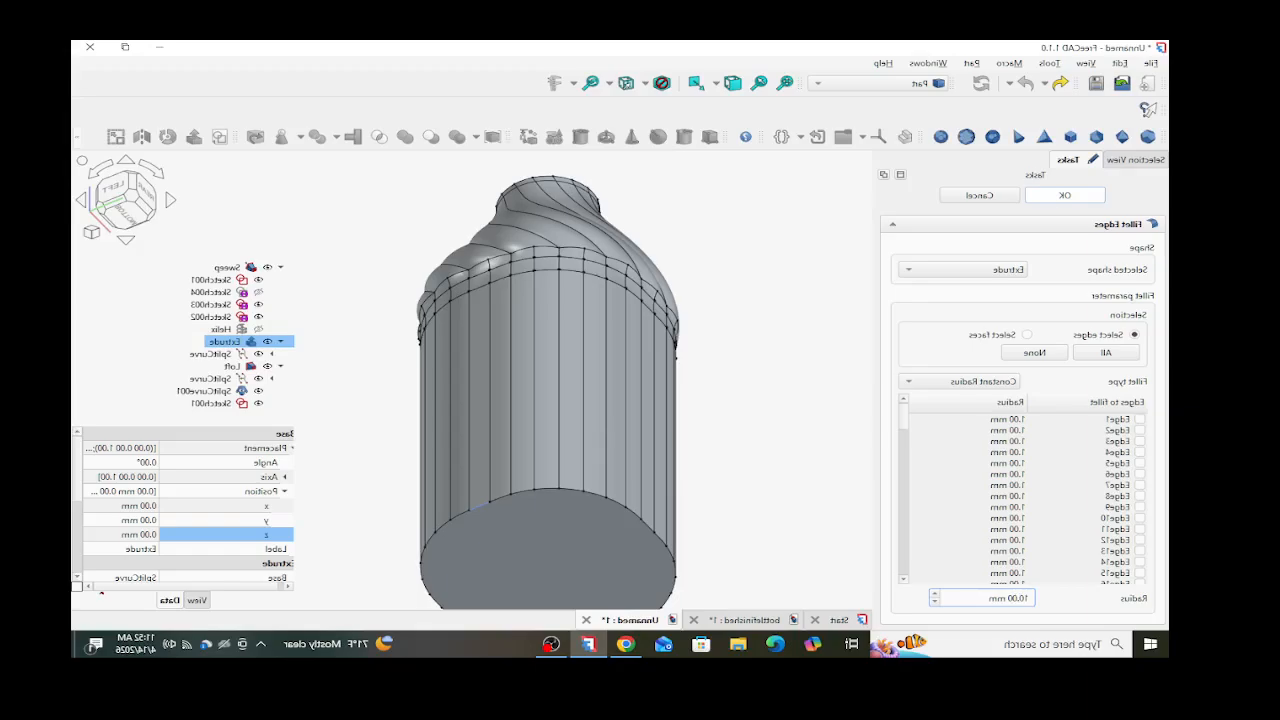
click(1065, 195)
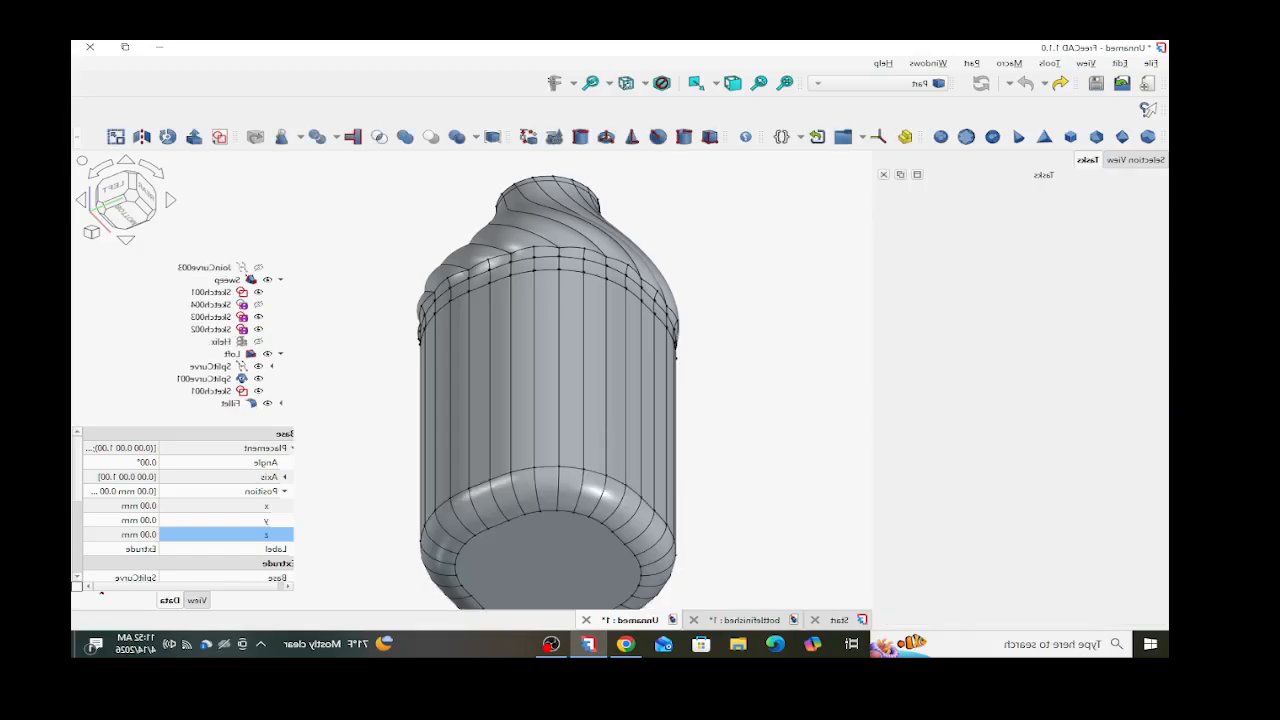
- Create a sketch on the flat bottom face of the filleted body and place a single point at its origin
middle_drag(512, 588, 504, 521)
scroll(504, 521, up, 1)
click(504, 521)
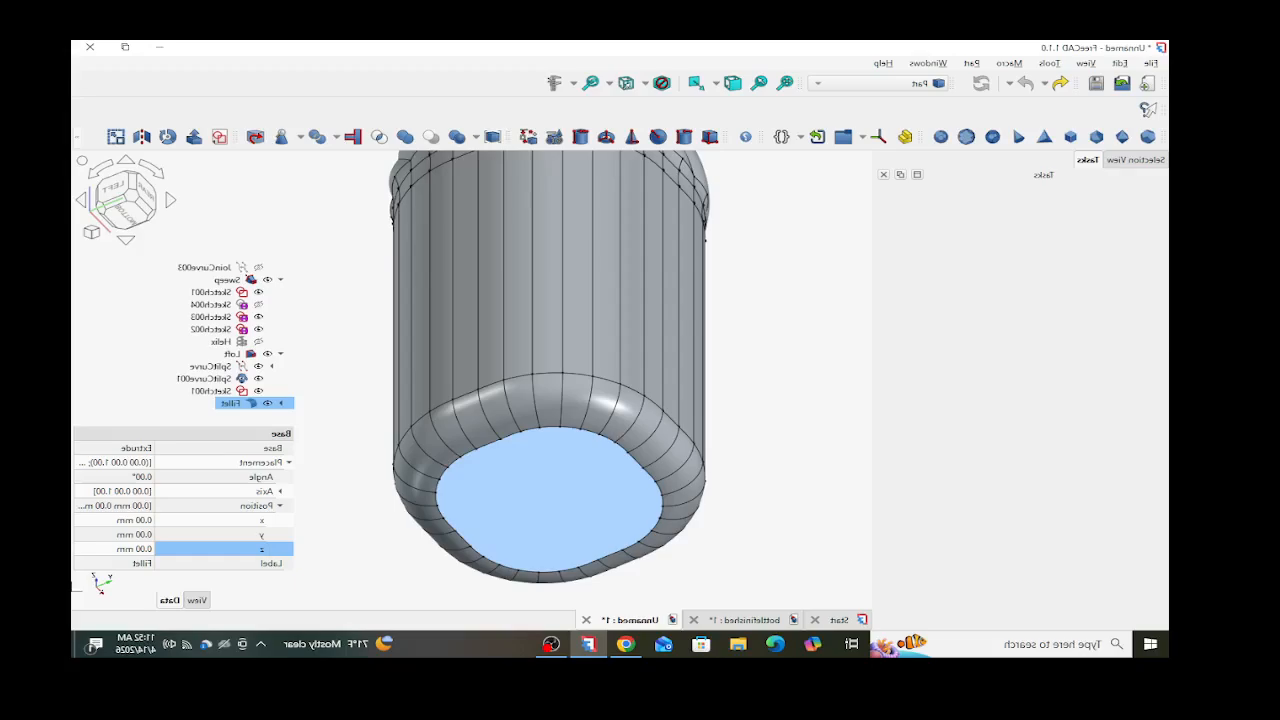
click(220, 137)
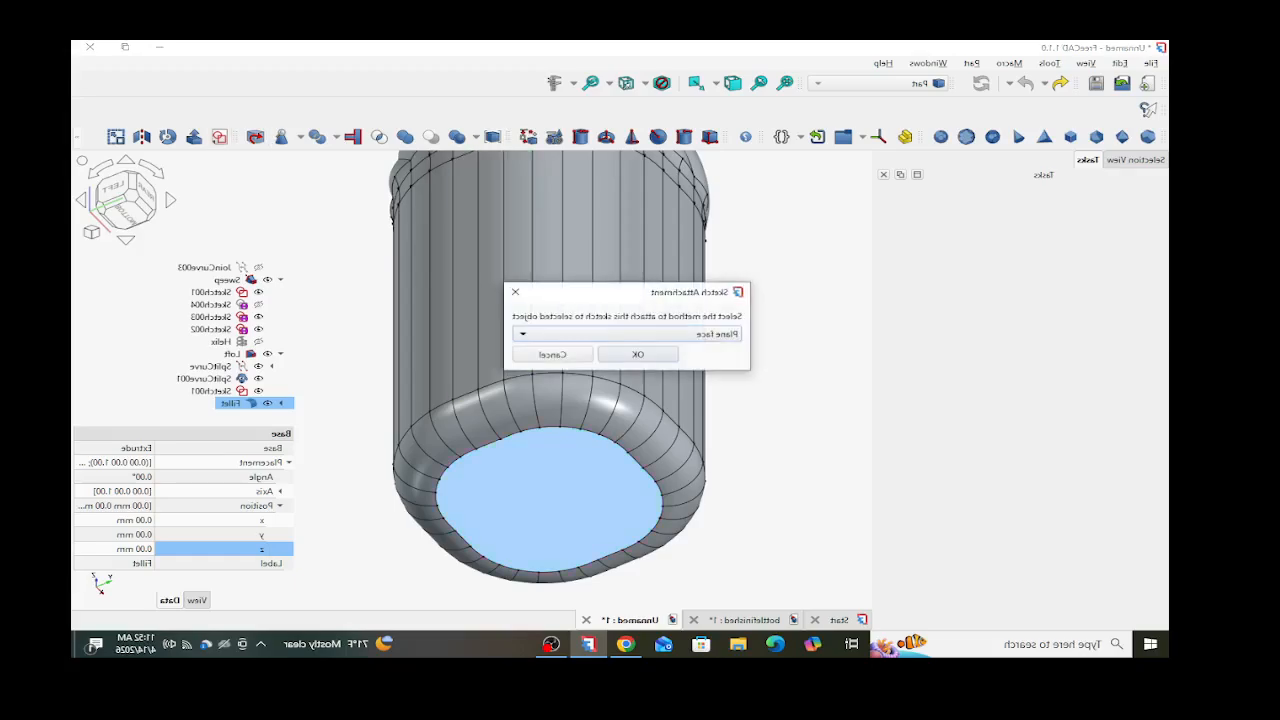
click(637, 354)
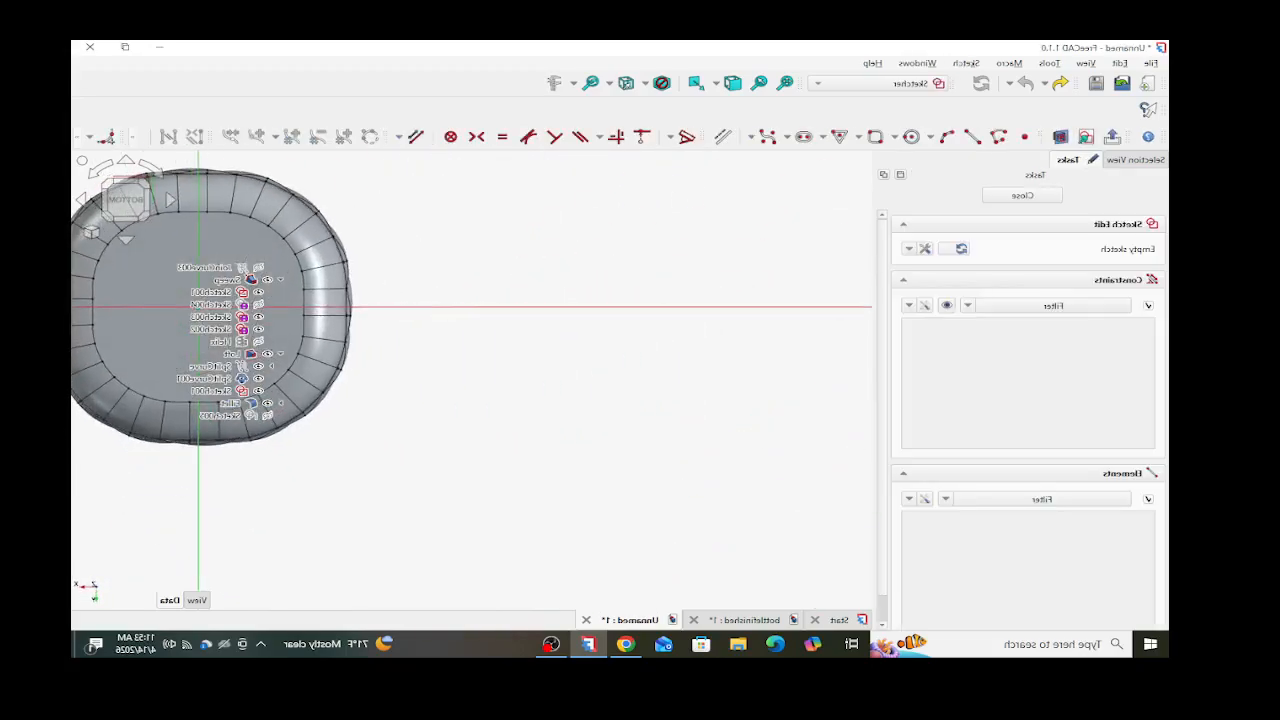
scroll(372, 293, up, 4)
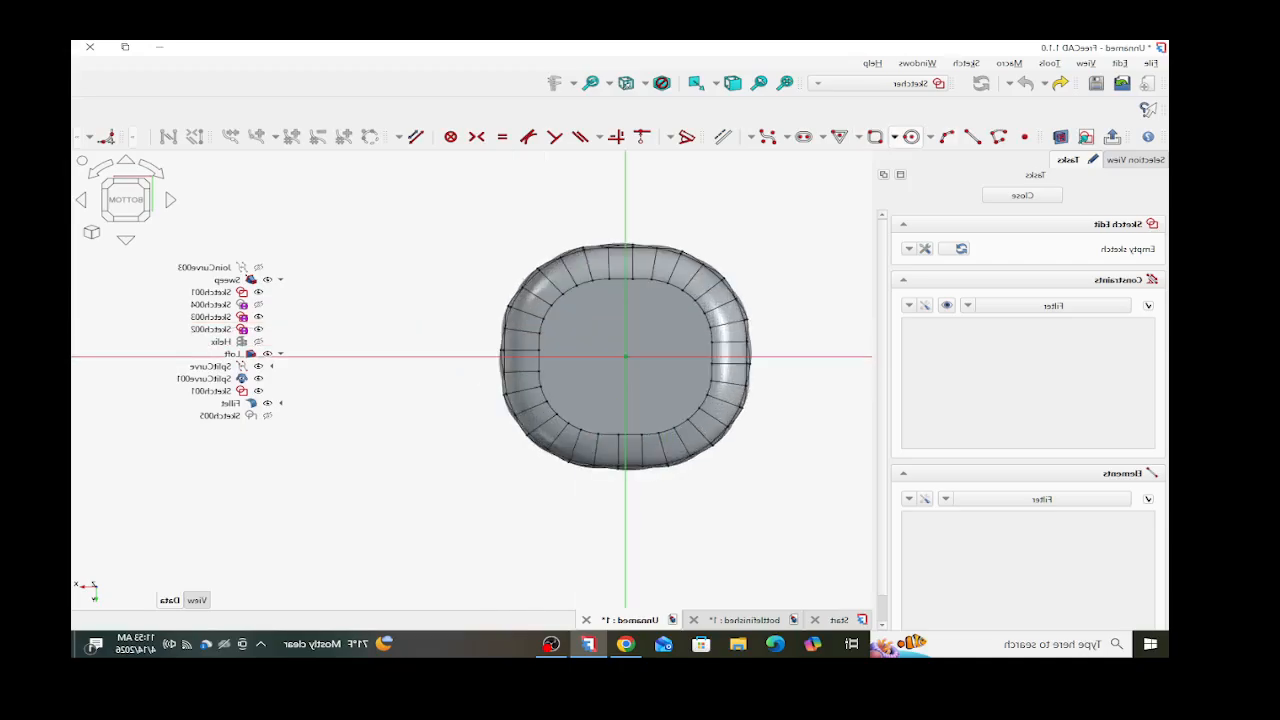
click(1024, 137)
click(625, 354)
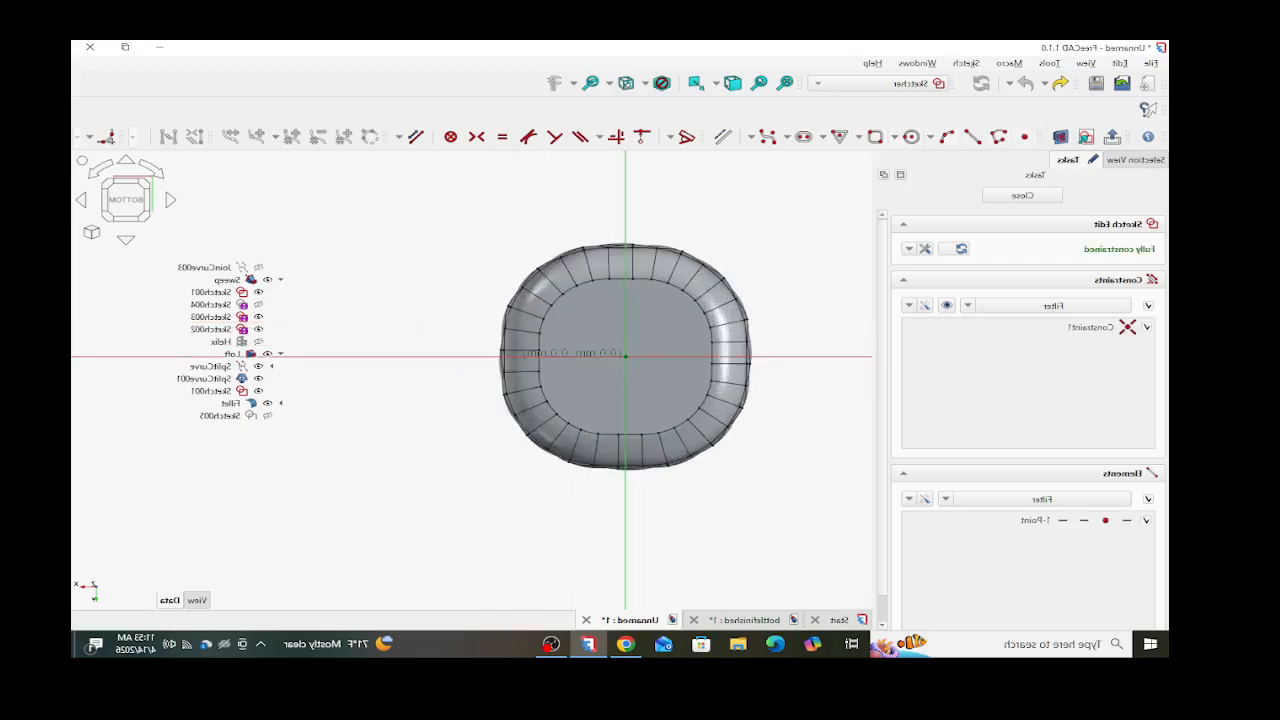
click(1021, 195)
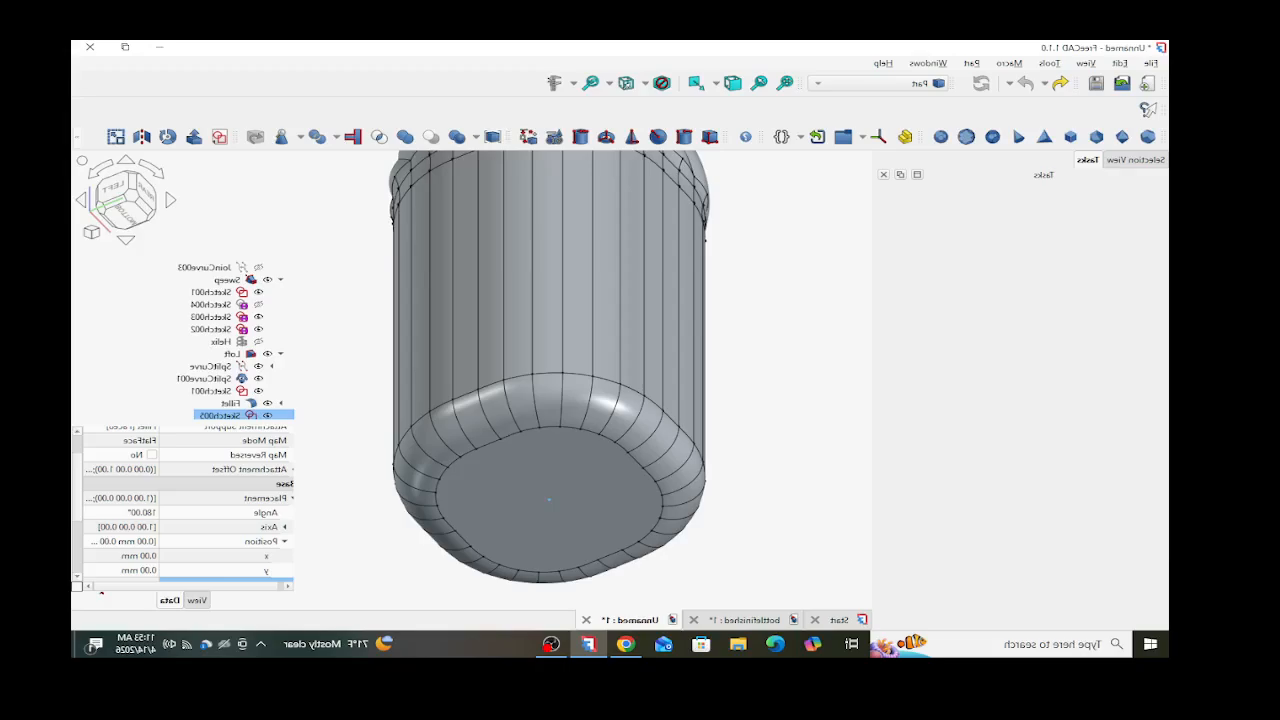
- Start a sketch on the XZ-plane and draw a closed right triangle at the bottle's base, its roughly 30 mm vertical side on the vertical axis
click(776, 472)
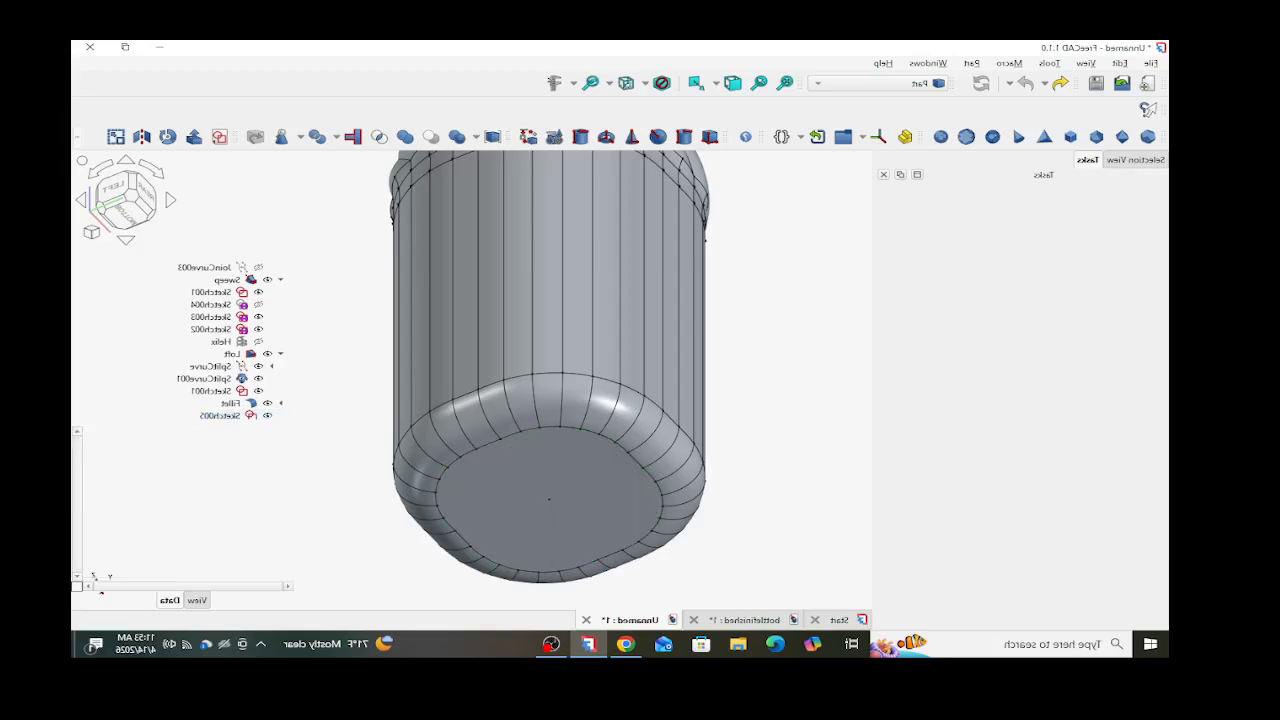
click(220, 137)
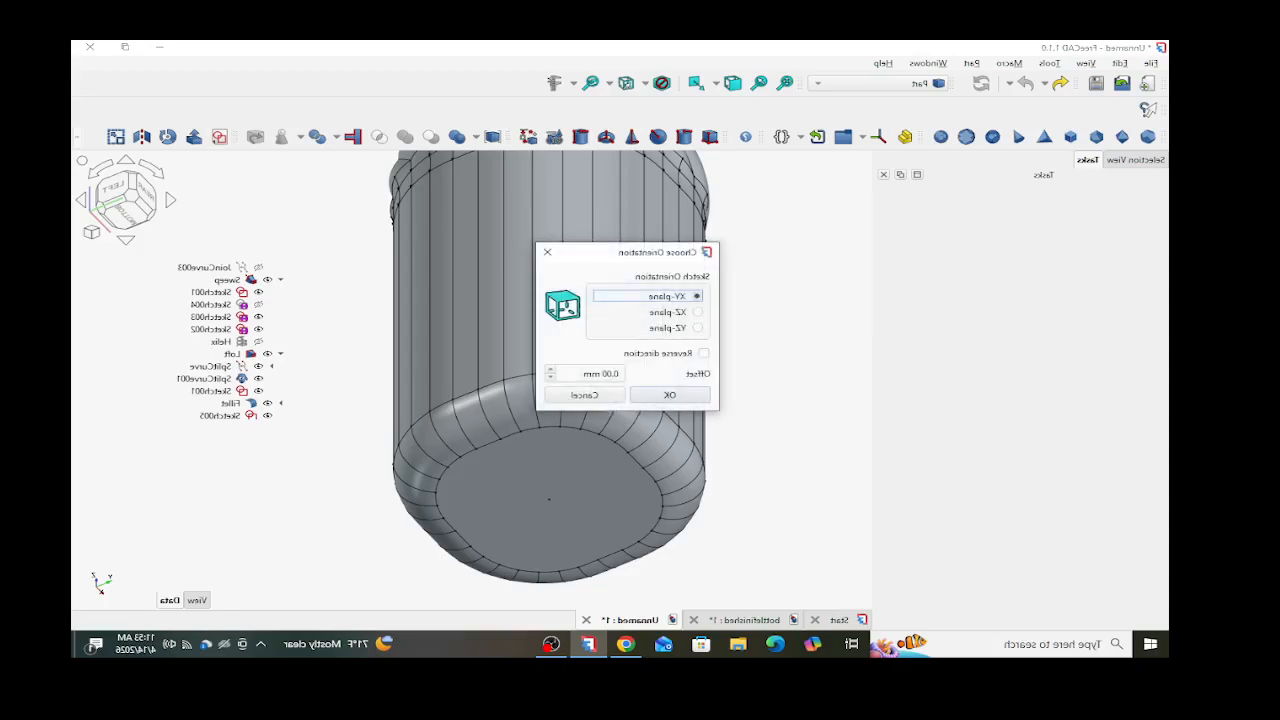
click(684, 312)
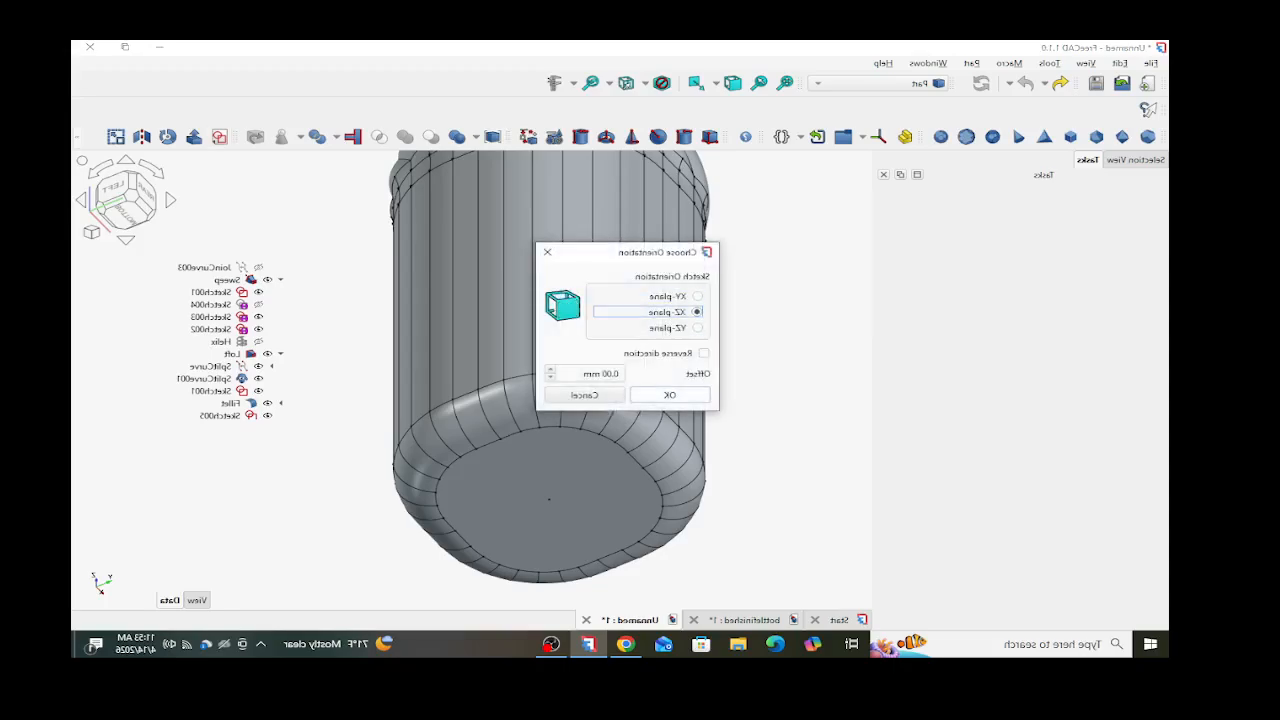
click(669, 395)
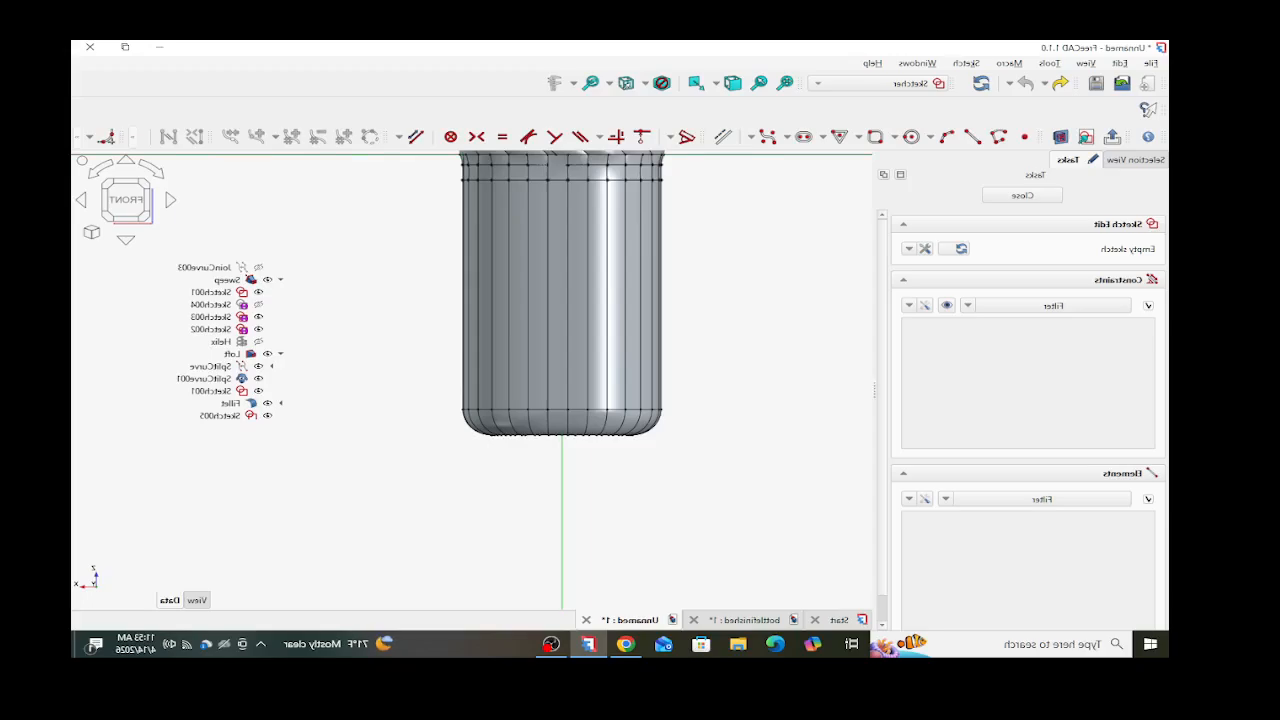
click(973, 137)
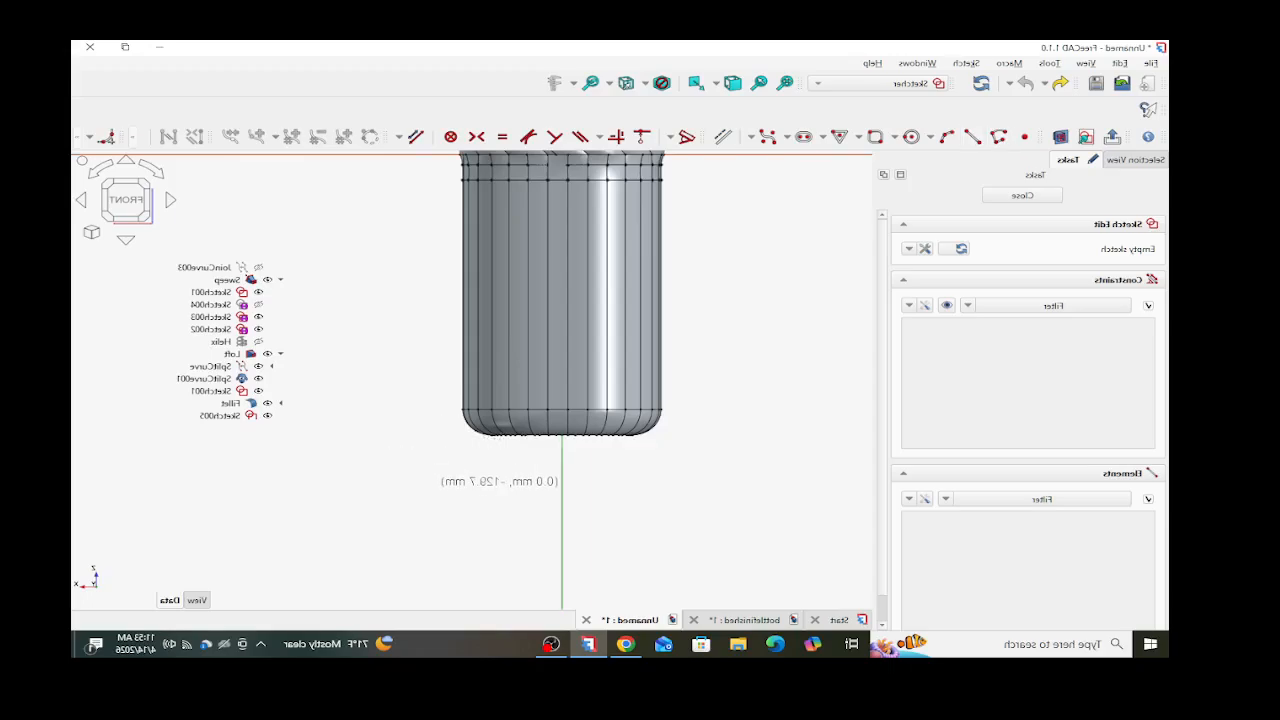
click(562, 484)
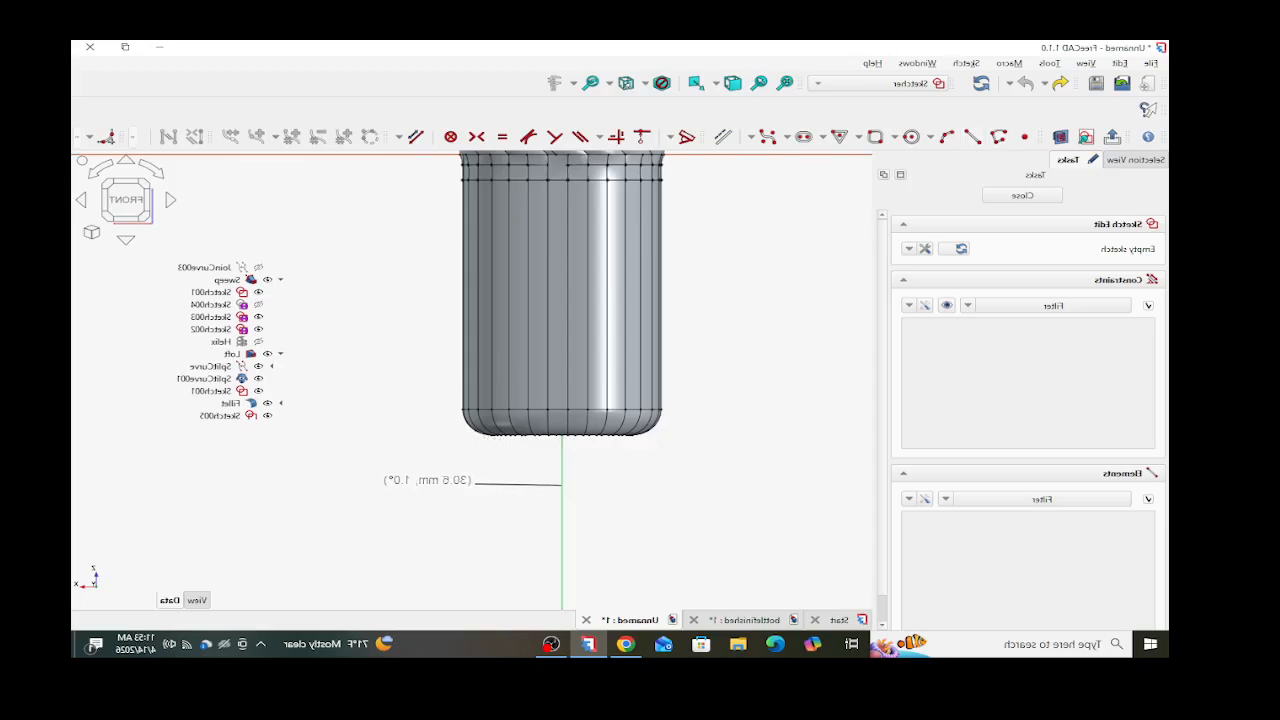
click(460, 484)
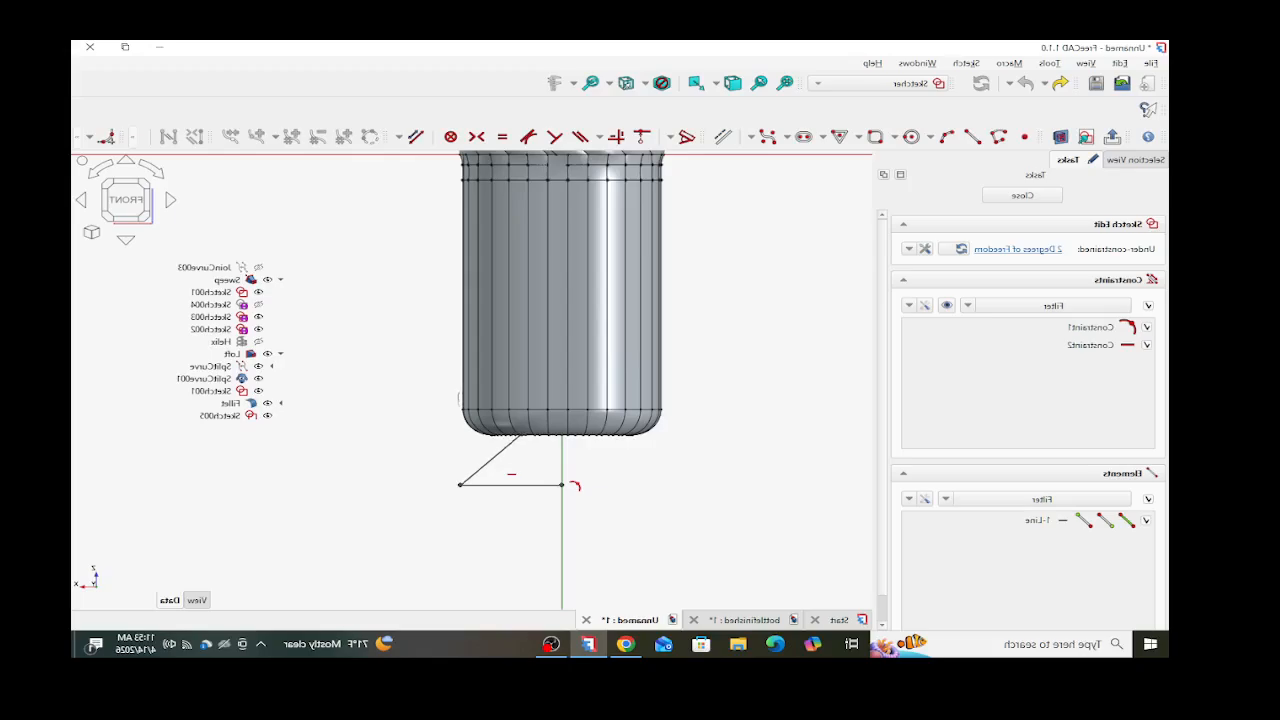
click(517, 436)
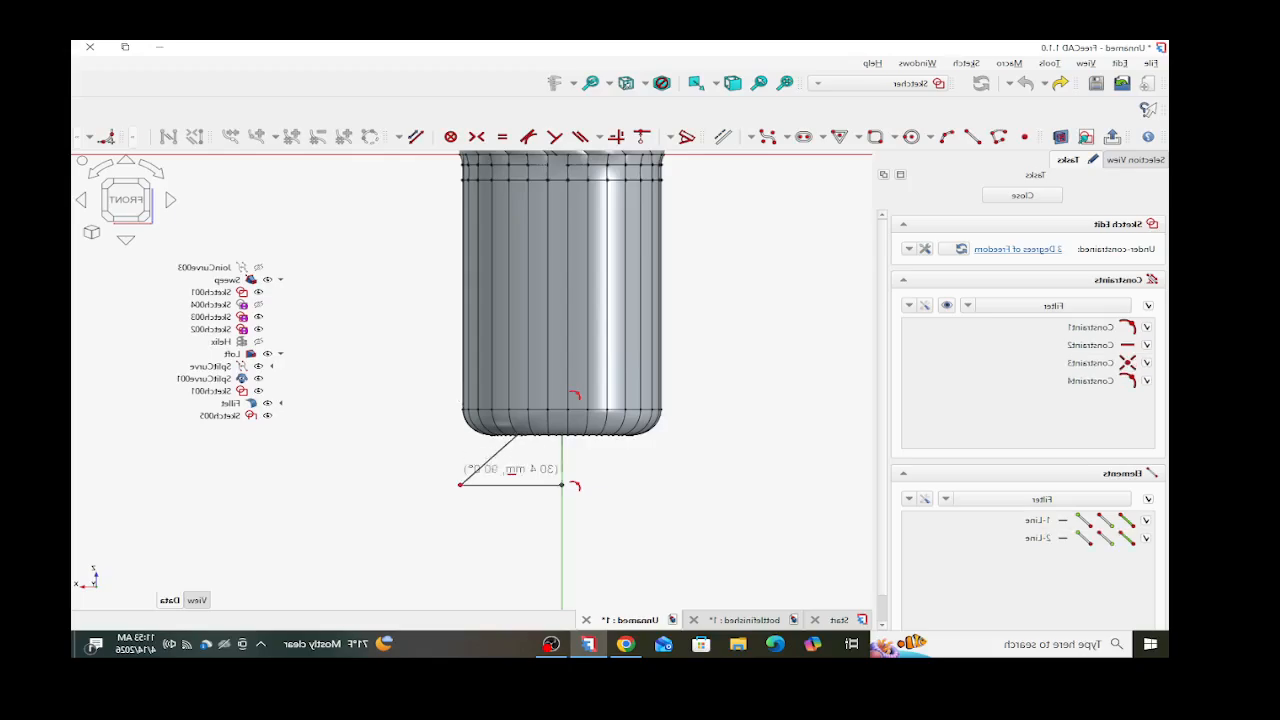
click(562, 485)
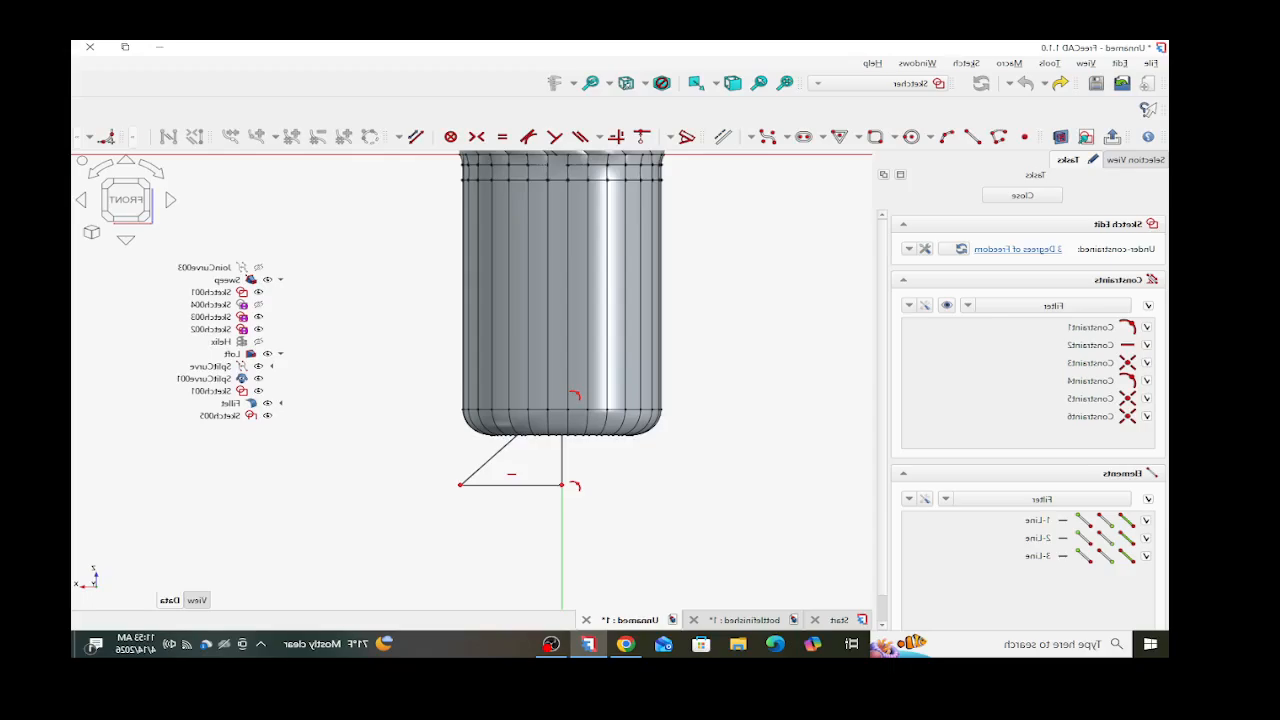
- Turn on the sketch section view and reposition the triangle's outer corner below the bottle's base
click(1060, 136)
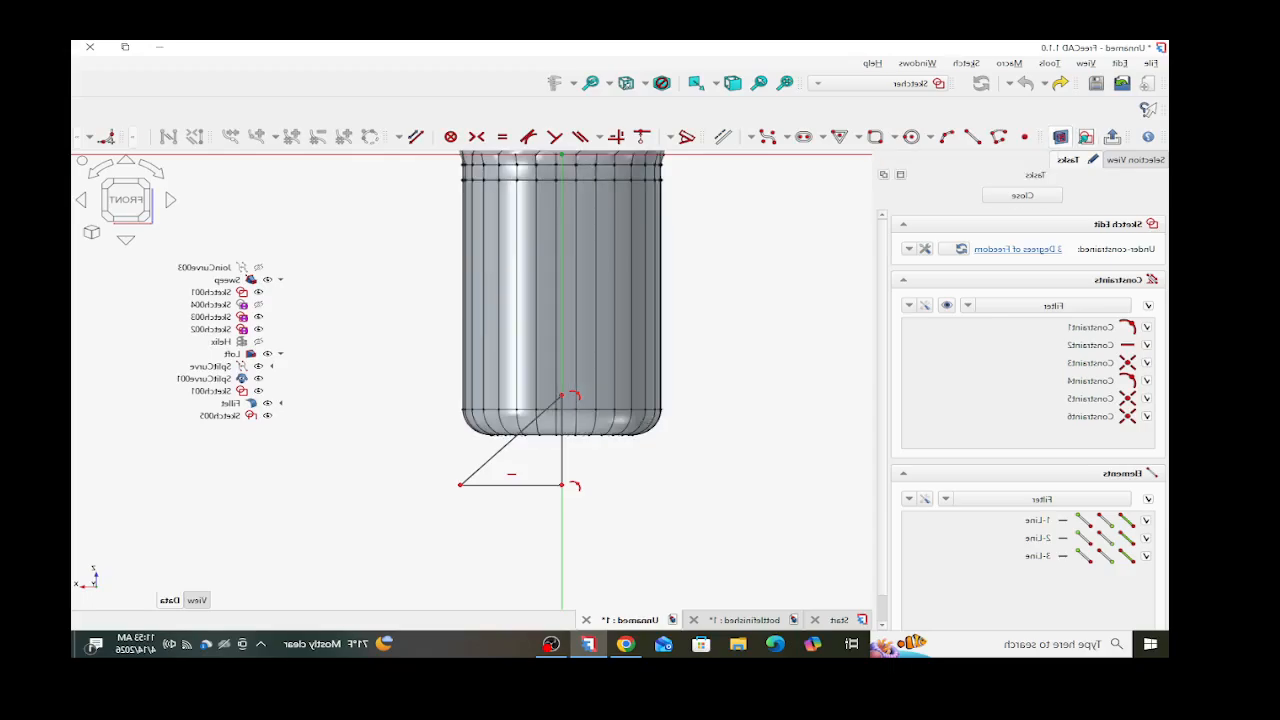
scroll(491, 434, up, 3)
mouse_move(435, 527)
mouse_down()
mouse_move(386, 506)
mouse_move(404, 505)
mouse_up()
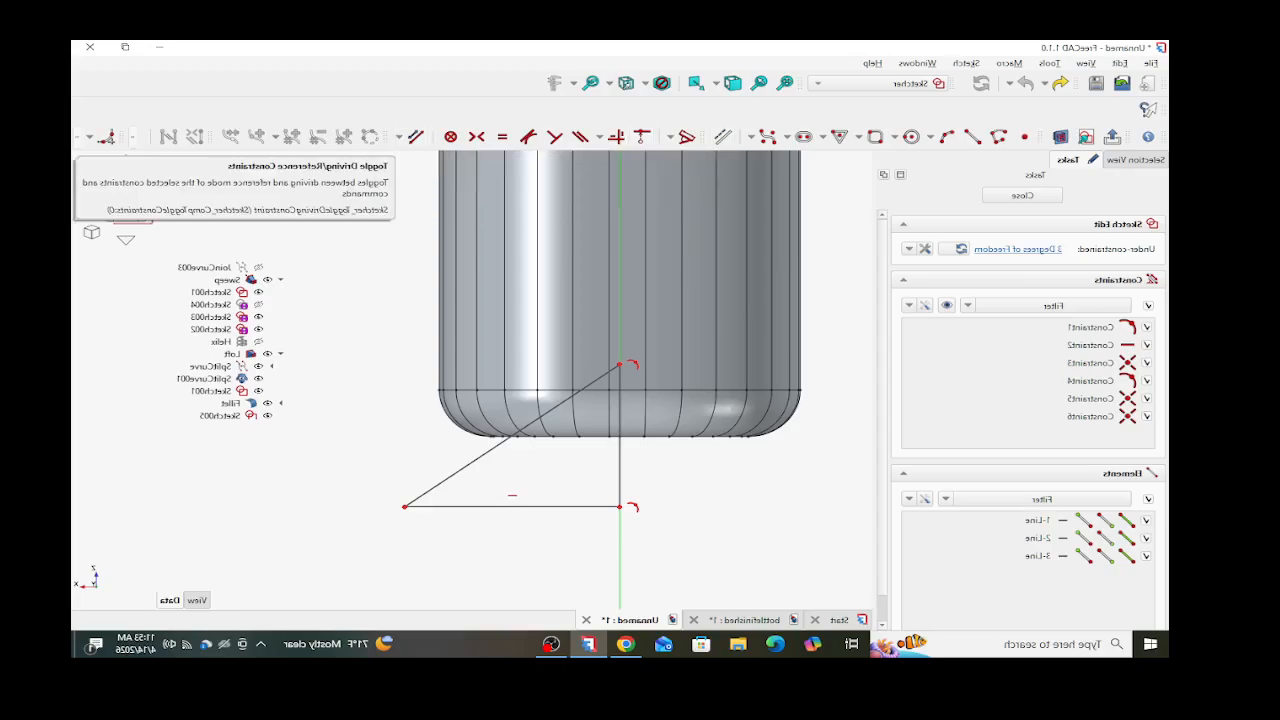
- Round the triangle's upper corner on the vertical axis with a sketch fillet and enlarge the resulting arc
click(106, 137)
click(530, 423)
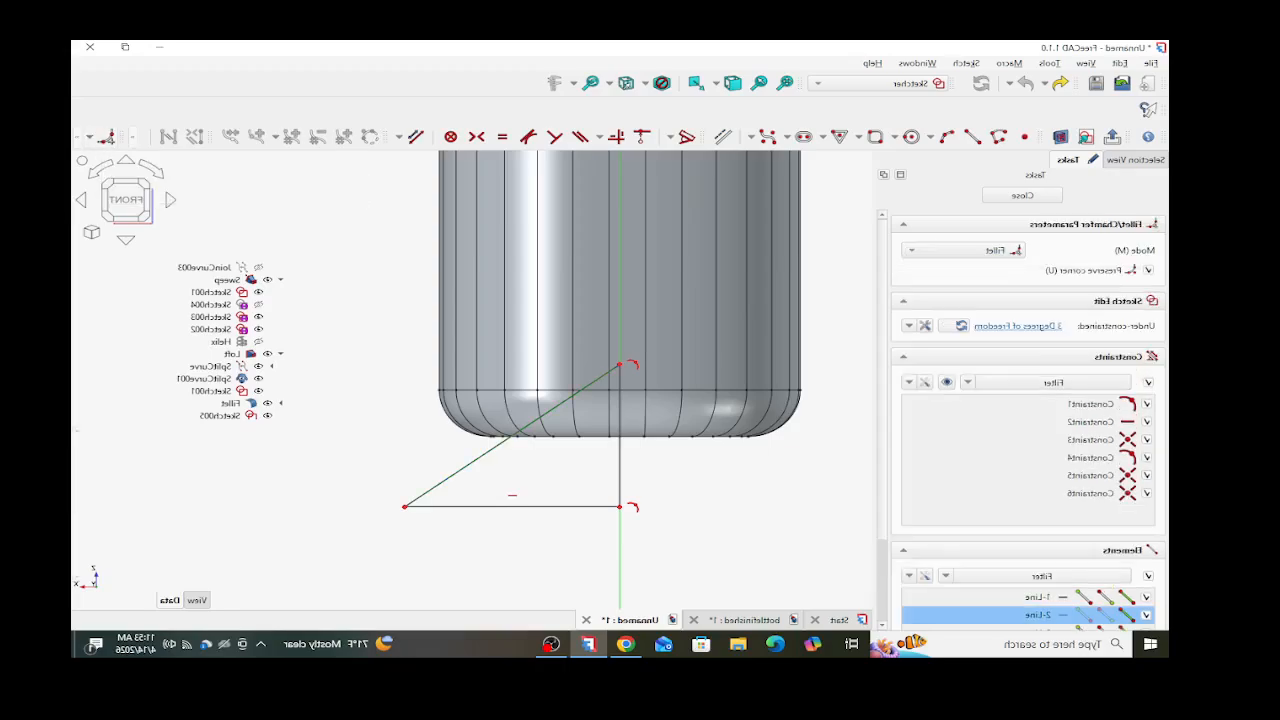
click(620, 368)
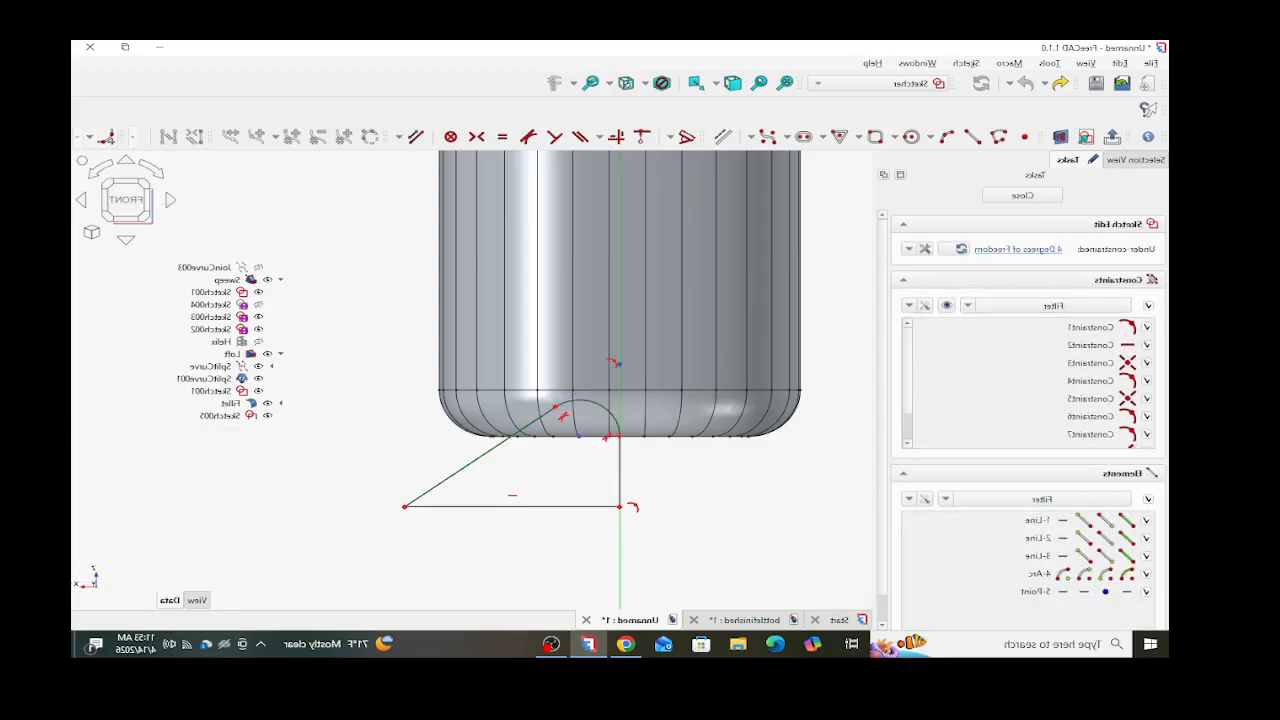
drag(620, 436, 559, 459)
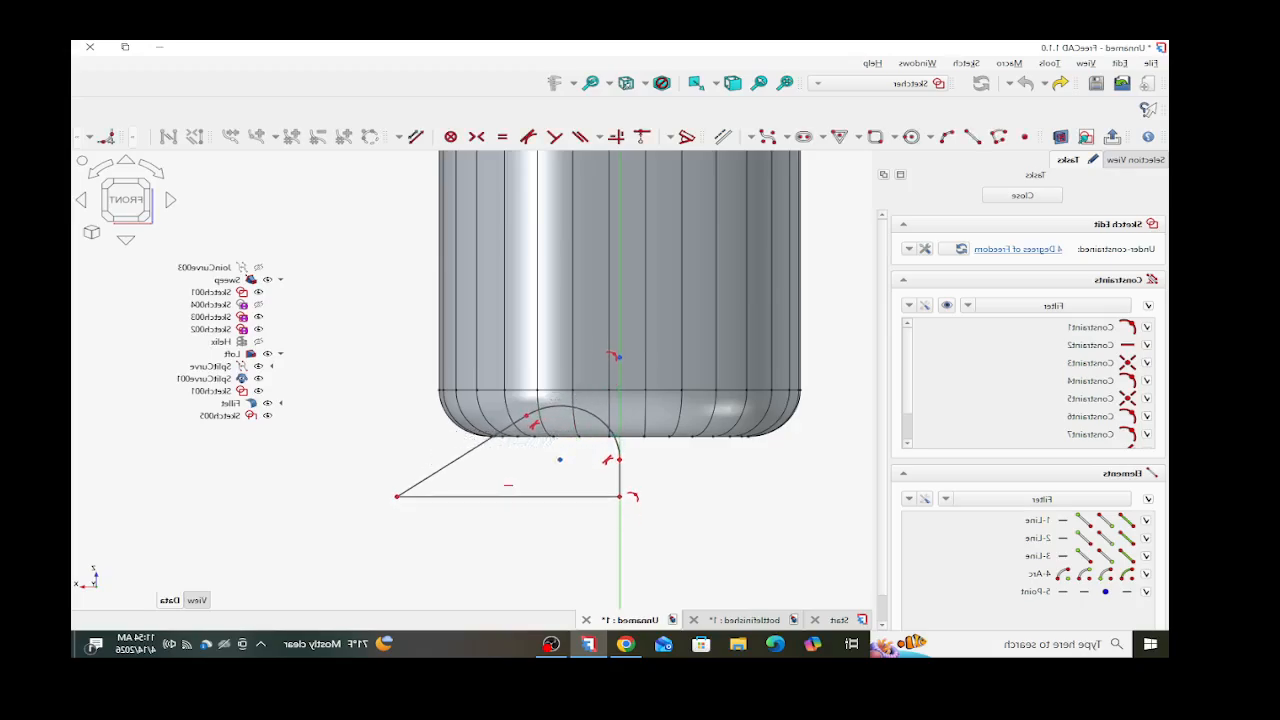
- Delete the tangent constraint between the arc and the vertical line, and move the arc's centre toward the vertical axis
click(620, 478)
click(612, 475)
click(607, 460)
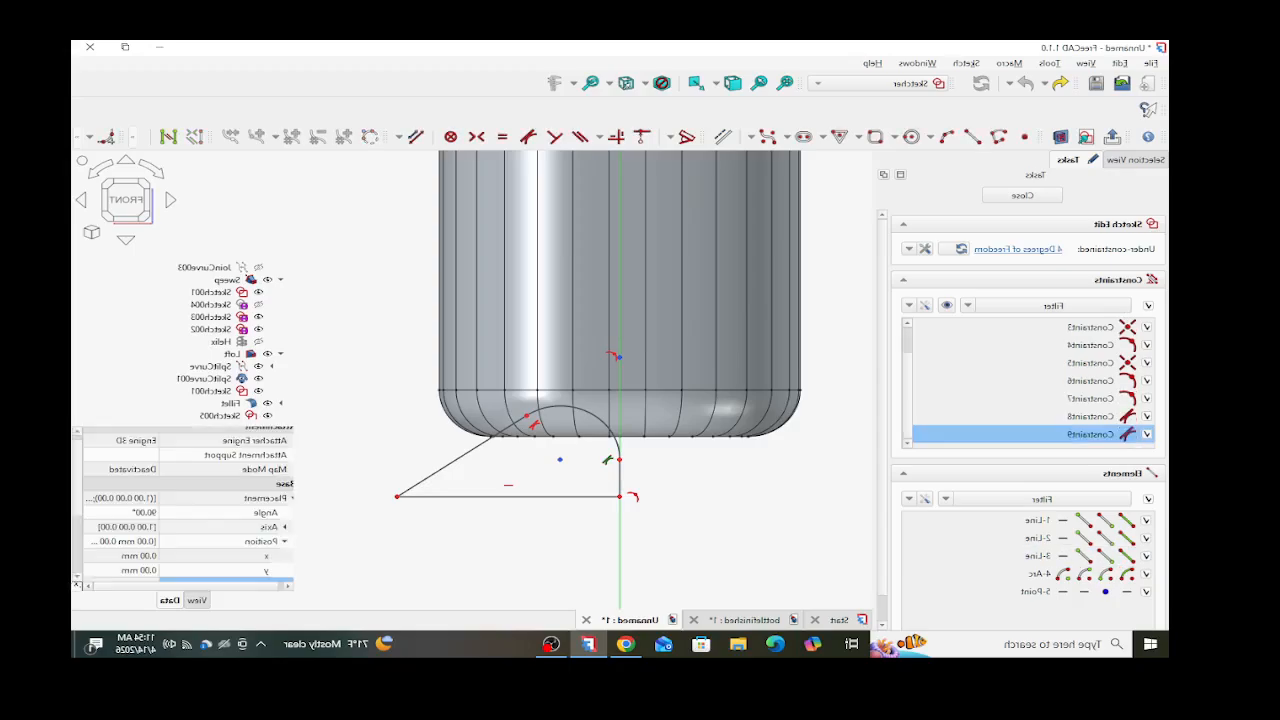
key(Delete)
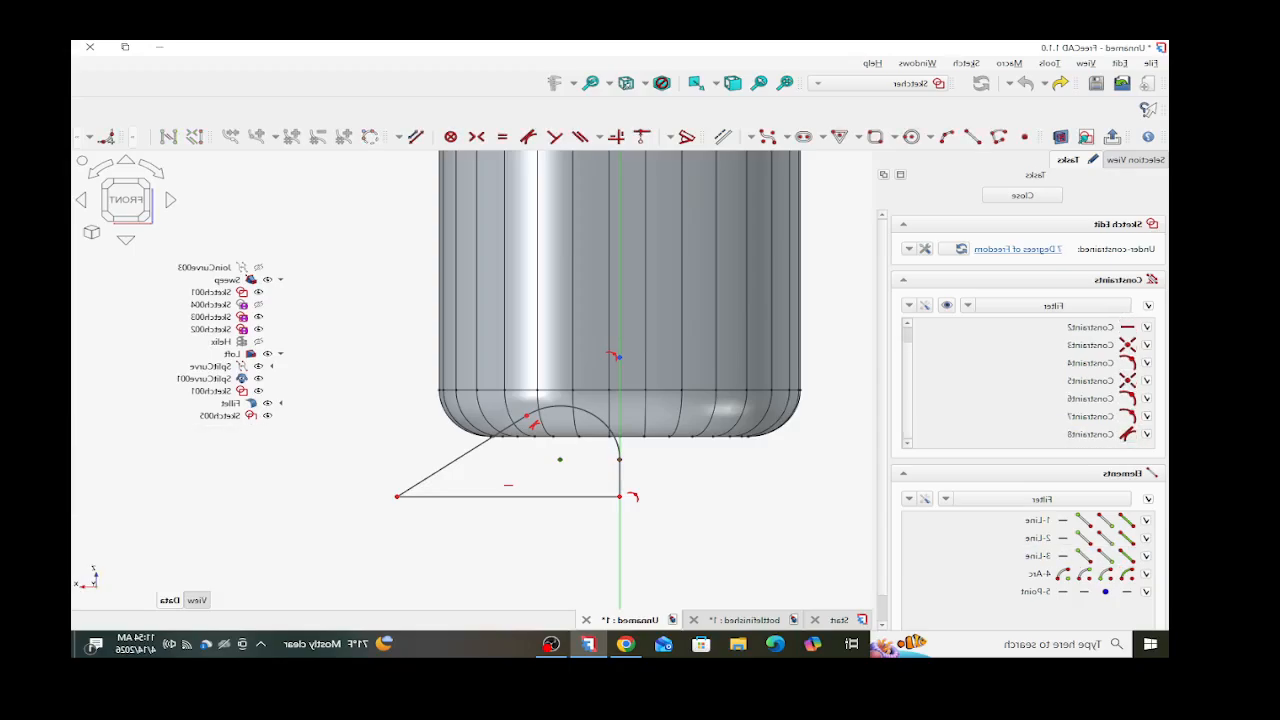
click(560, 459)
drag(560, 459, 584, 461)
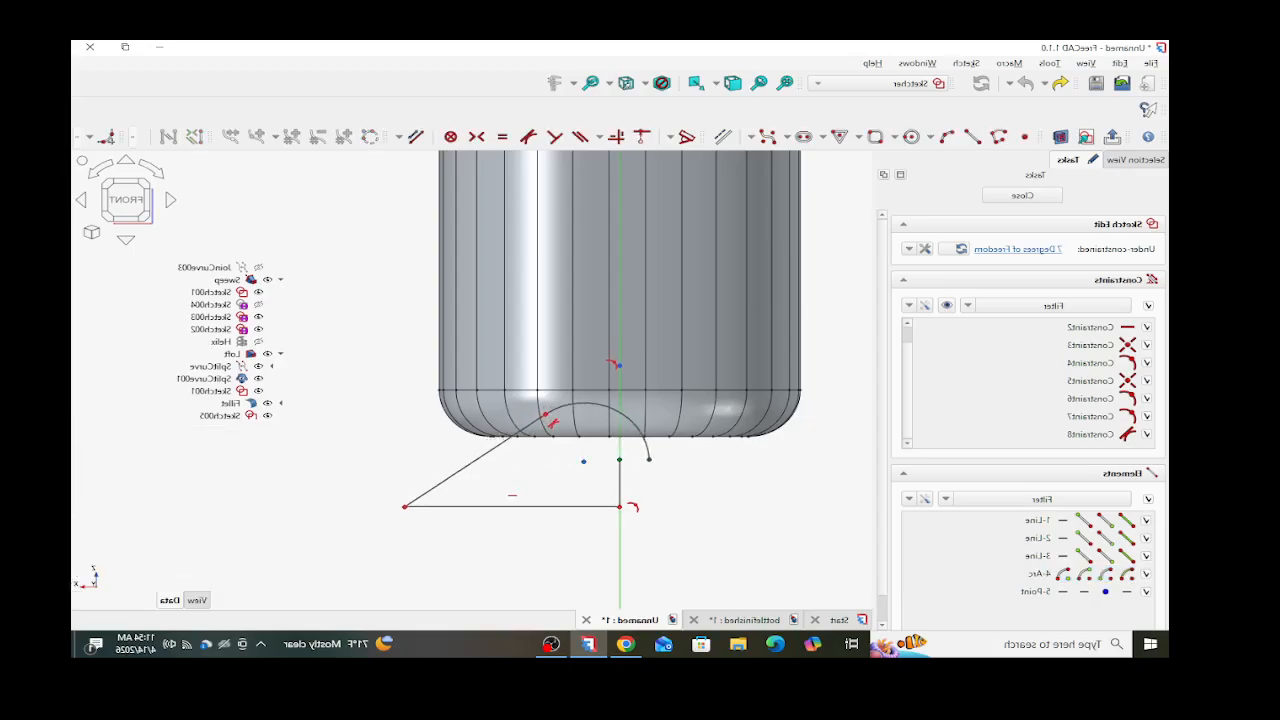
- Make the arc's centre coincident with the upper end point of the vertical line
click(619, 460)
click(641, 137)
click(584, 461)
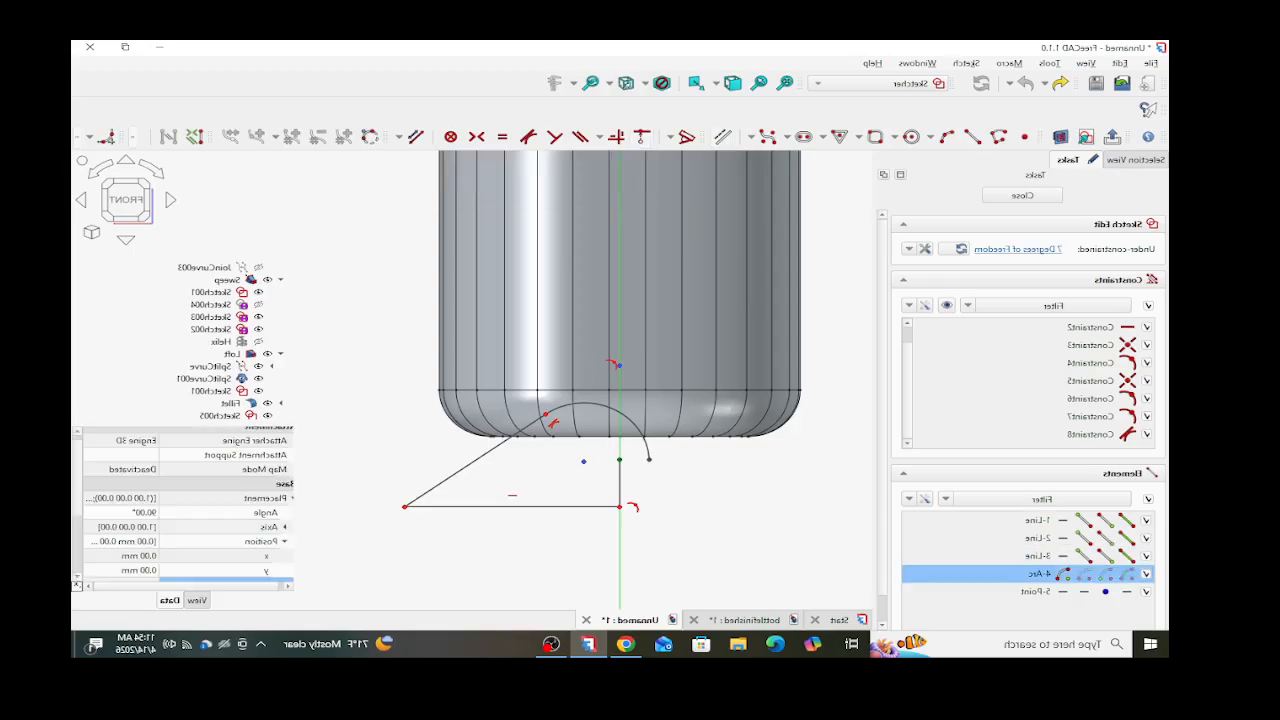
click(619, 460)
click(642, 137)
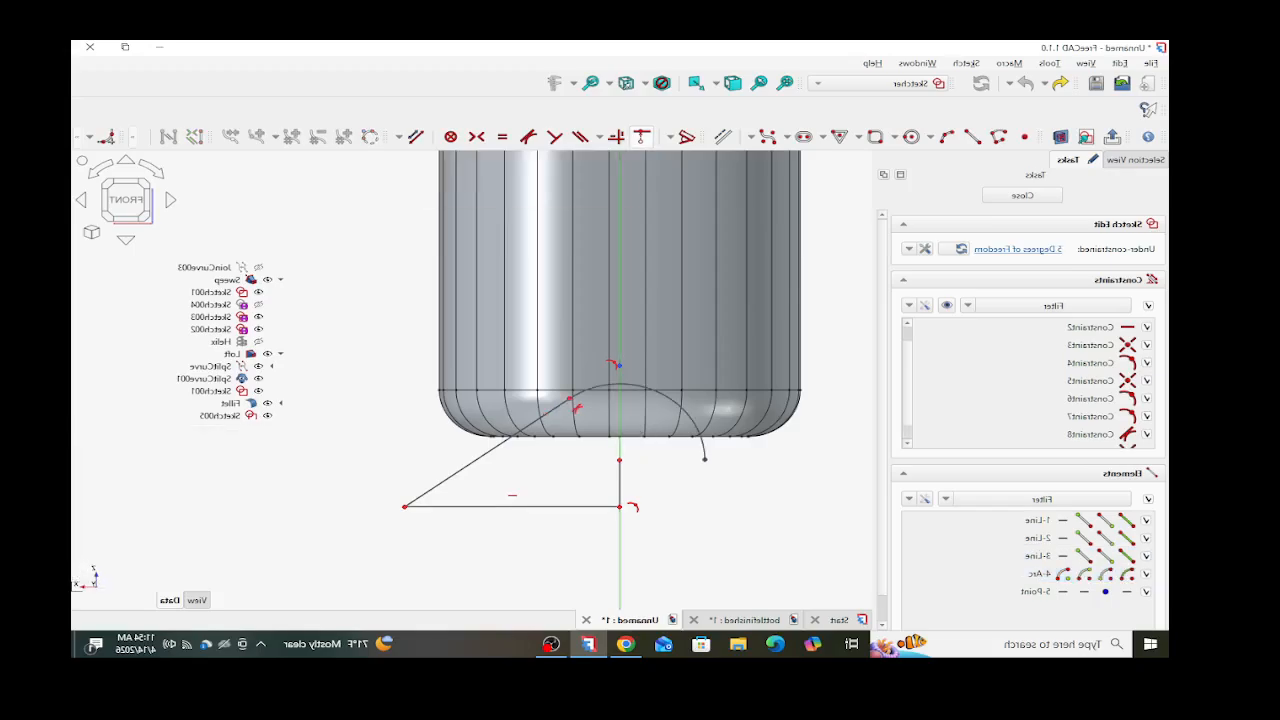
- Place the arc's free end point on the vertical axis, lower the profile below the bottle's base, and leave the sketch
click(705, 460)
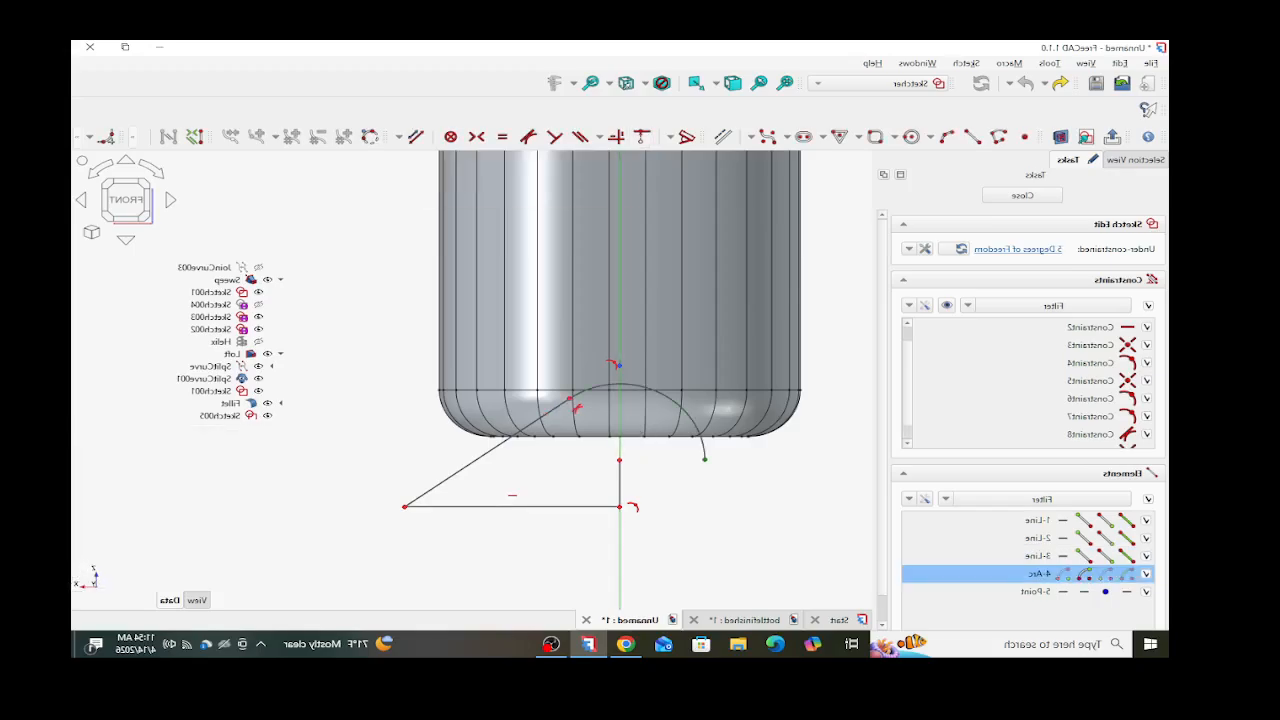
click(620, 550)
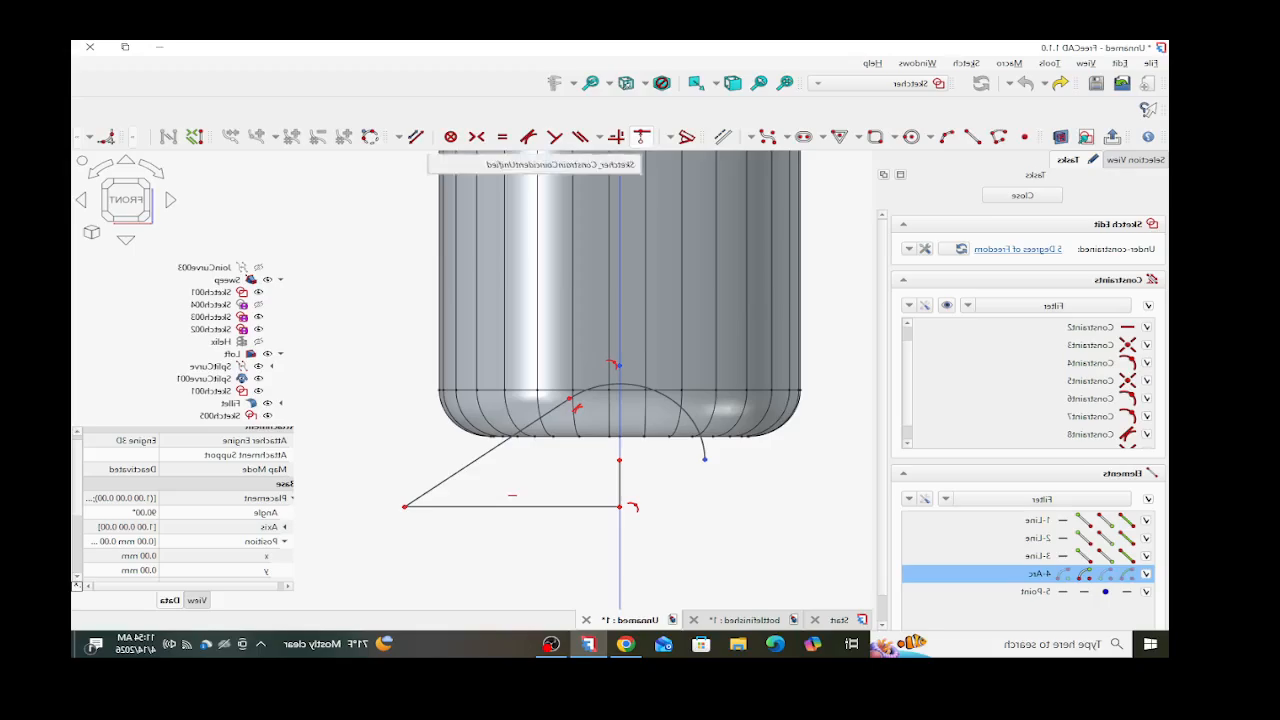
click(642, 137)
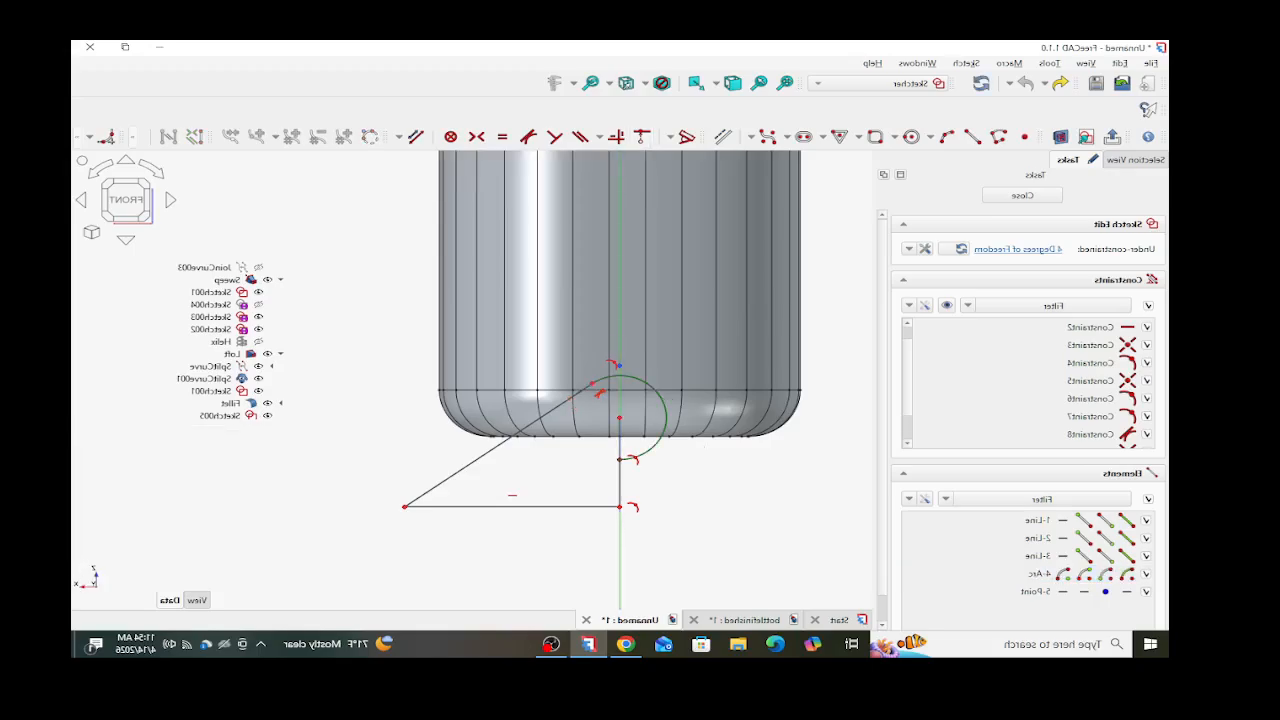
drag(592, 383, 589, 454)
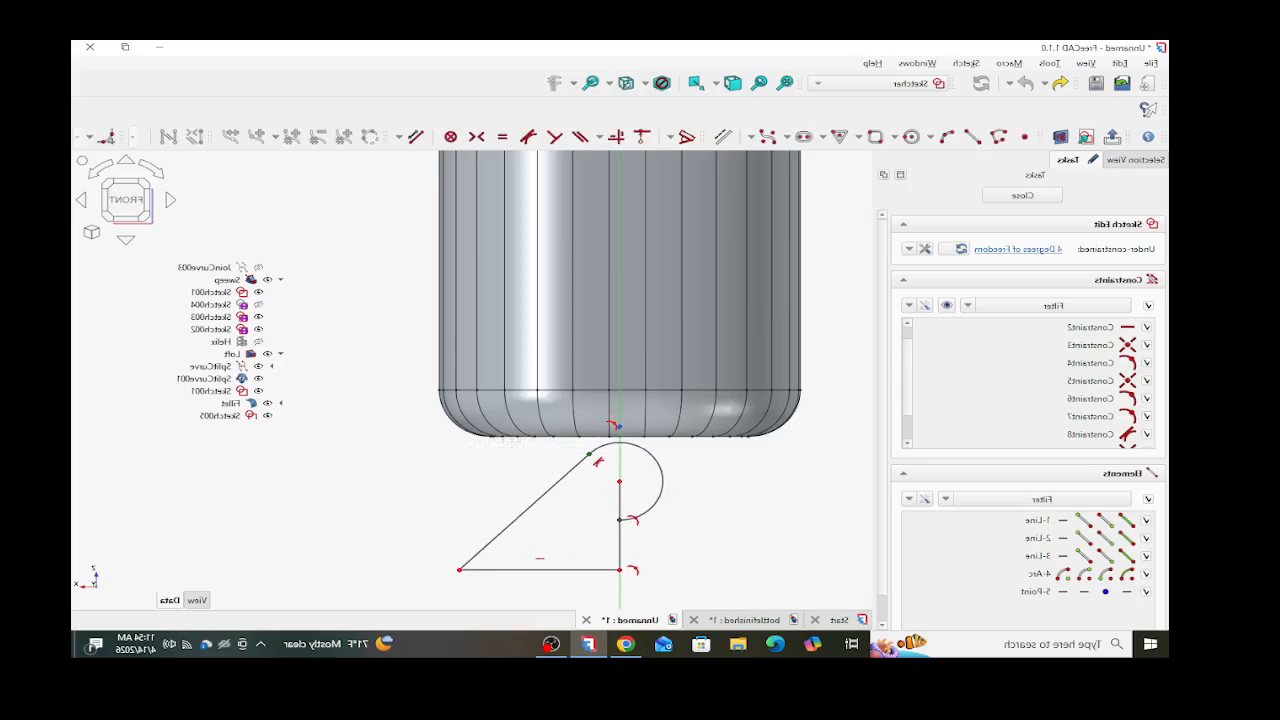
key(Escape)
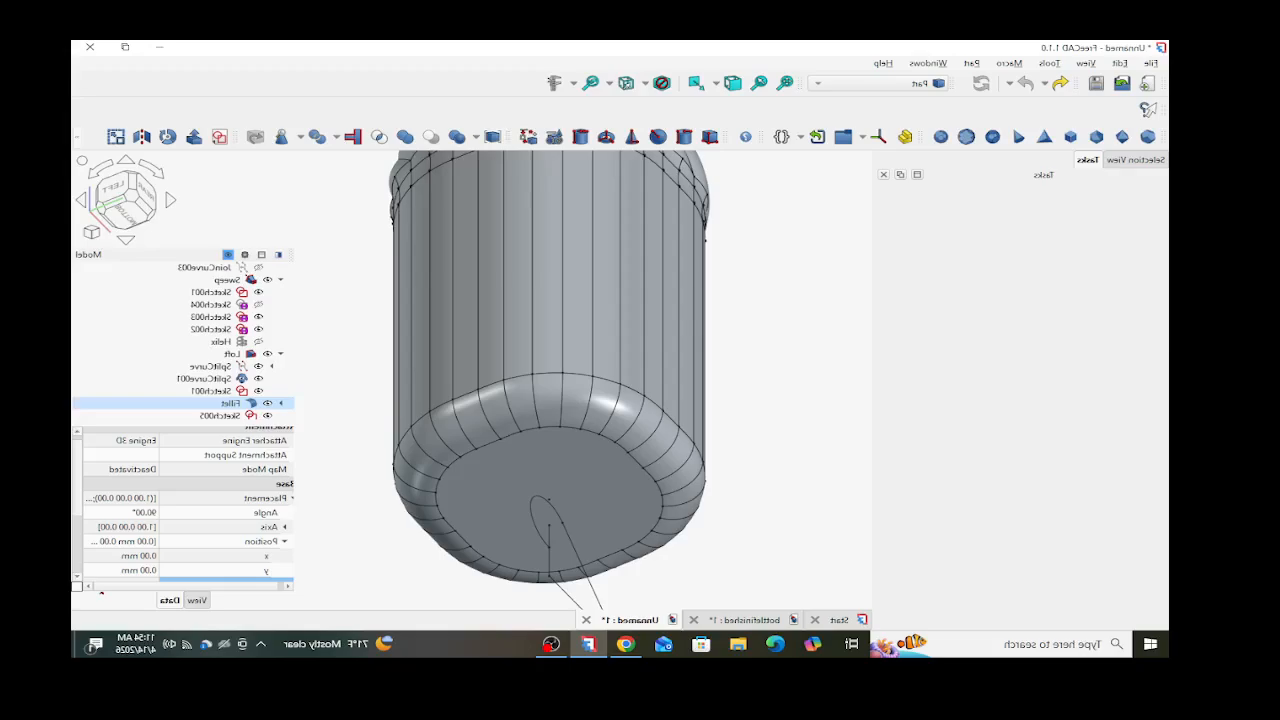
- Open Sketch005 for editing and delete all of its geometry
double_click(221, 415)
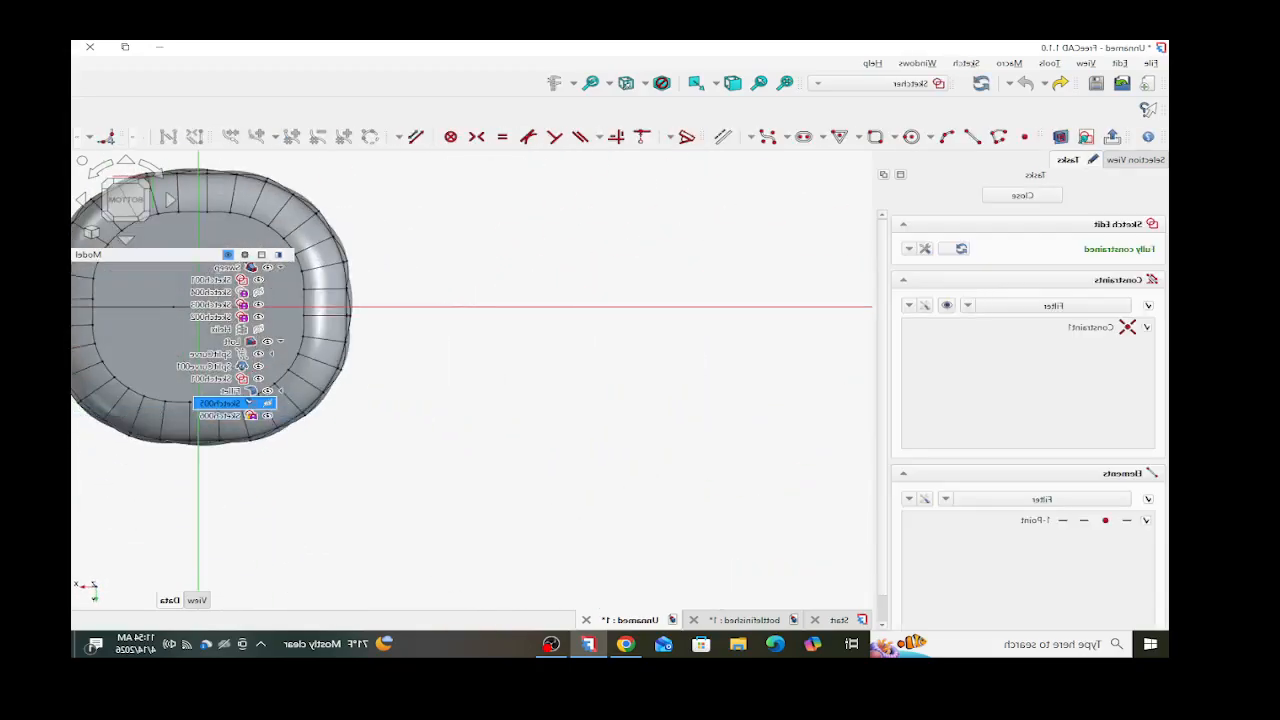
scroll(660, 388, down, 4)
middle_drag(356, 285, 356, 412)
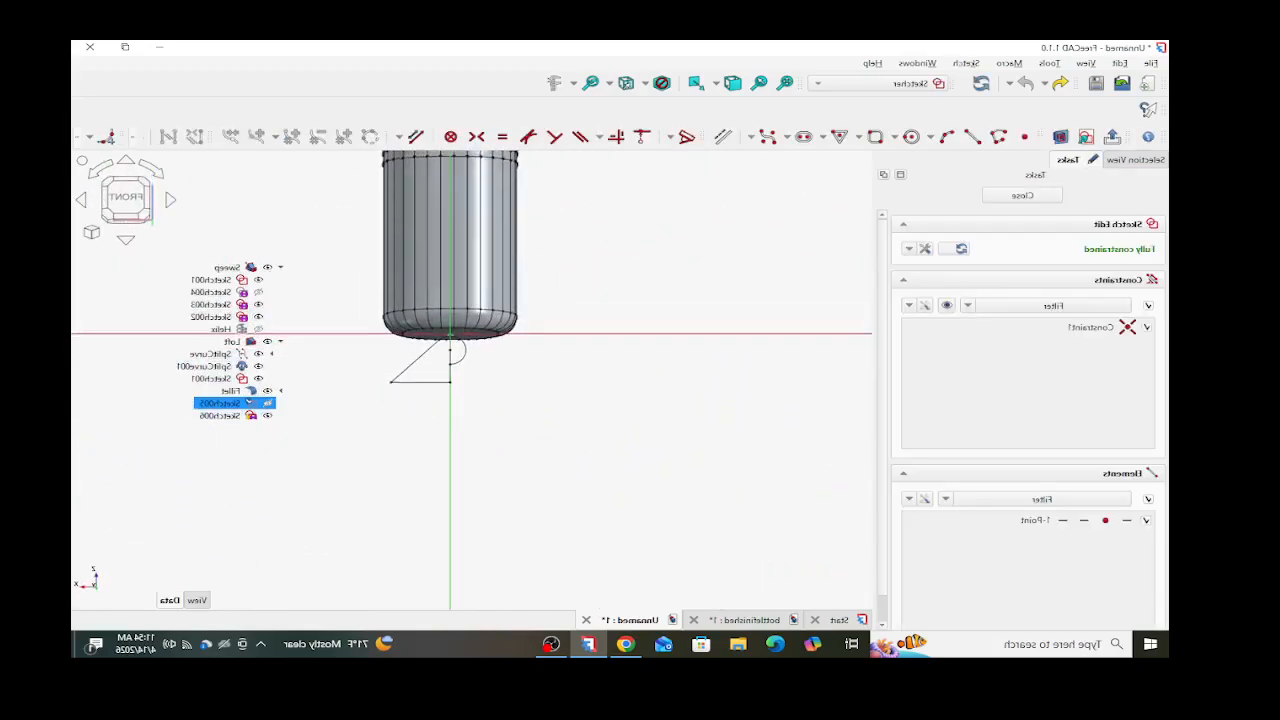
scroll(356, 412, up, 3)
scroll(409, 266, up, 3)
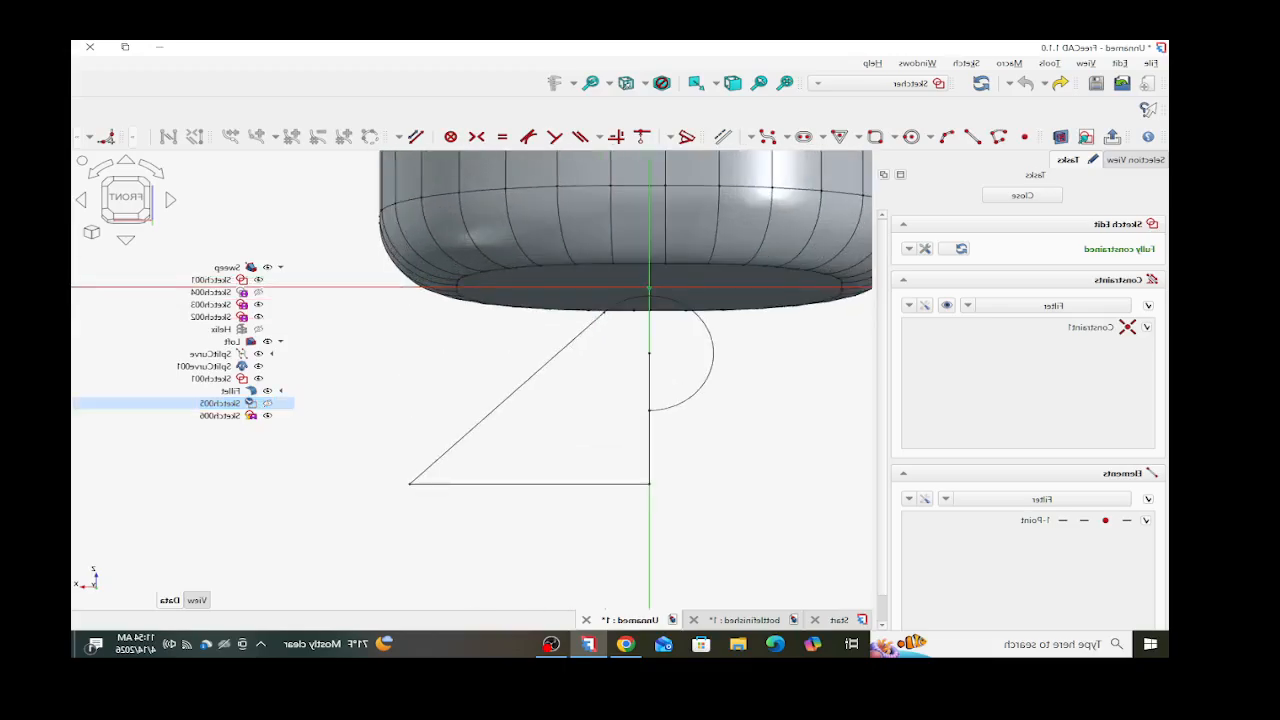
mouse_move(764, 540)
mouse_down()
mouse_move(391, 271)
mouse_move(386, 226)
mouse_up()
key(Delete)
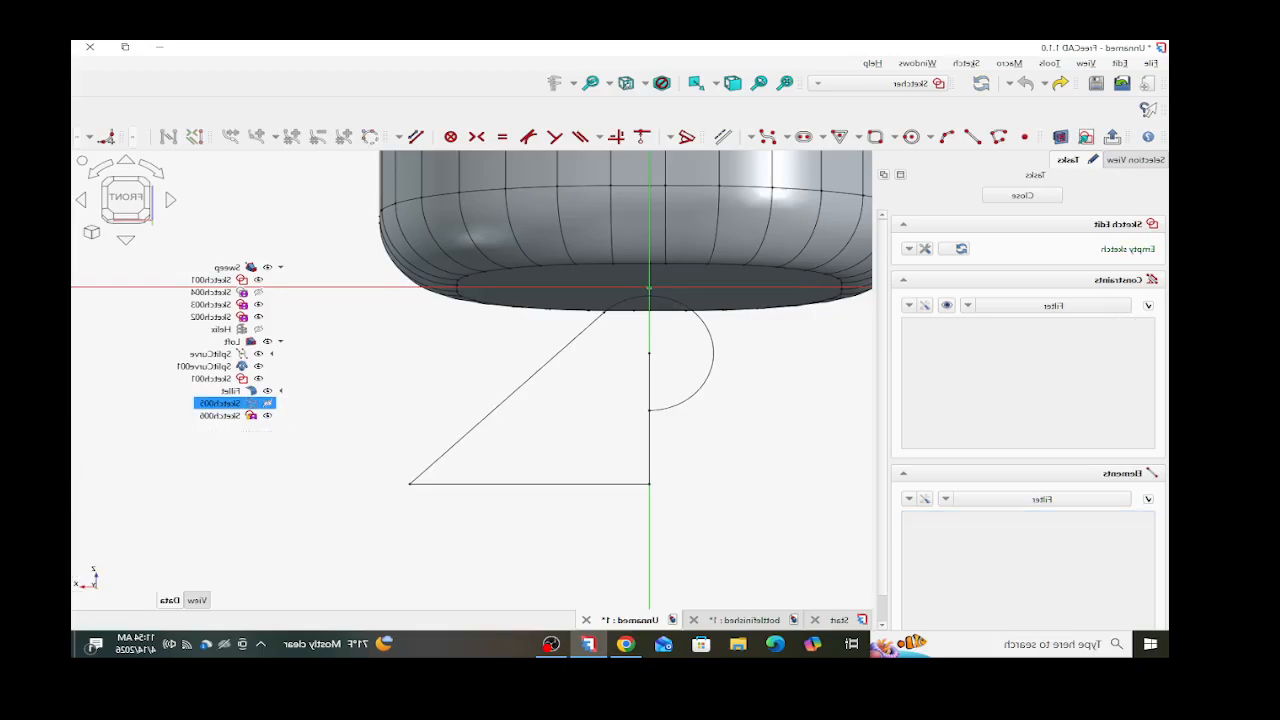
- Try to delete the triangular profile's geometry while editing Sketch005, make Sketch005 visible, and leave the sketch
mouse_move(364, 515)
mouse_down()
mouse_move(655, 380)
mouse_move(785, 287)
mouse_up()
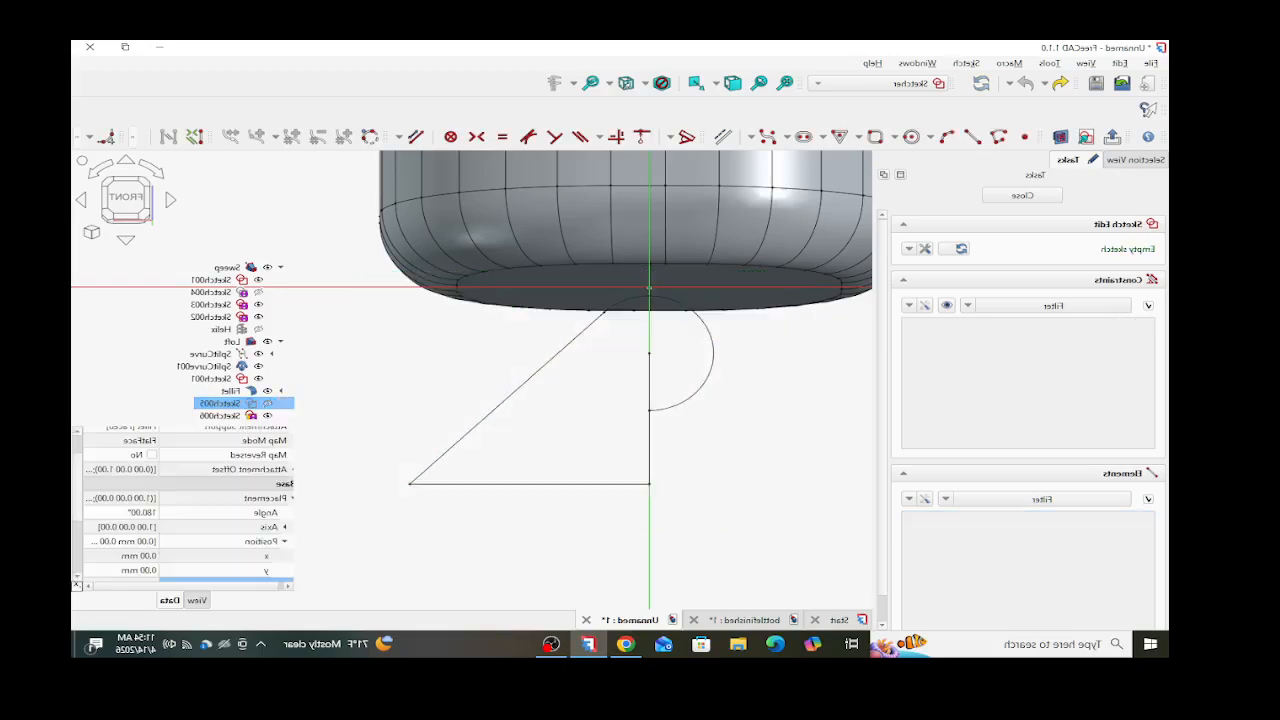
key(Delete)
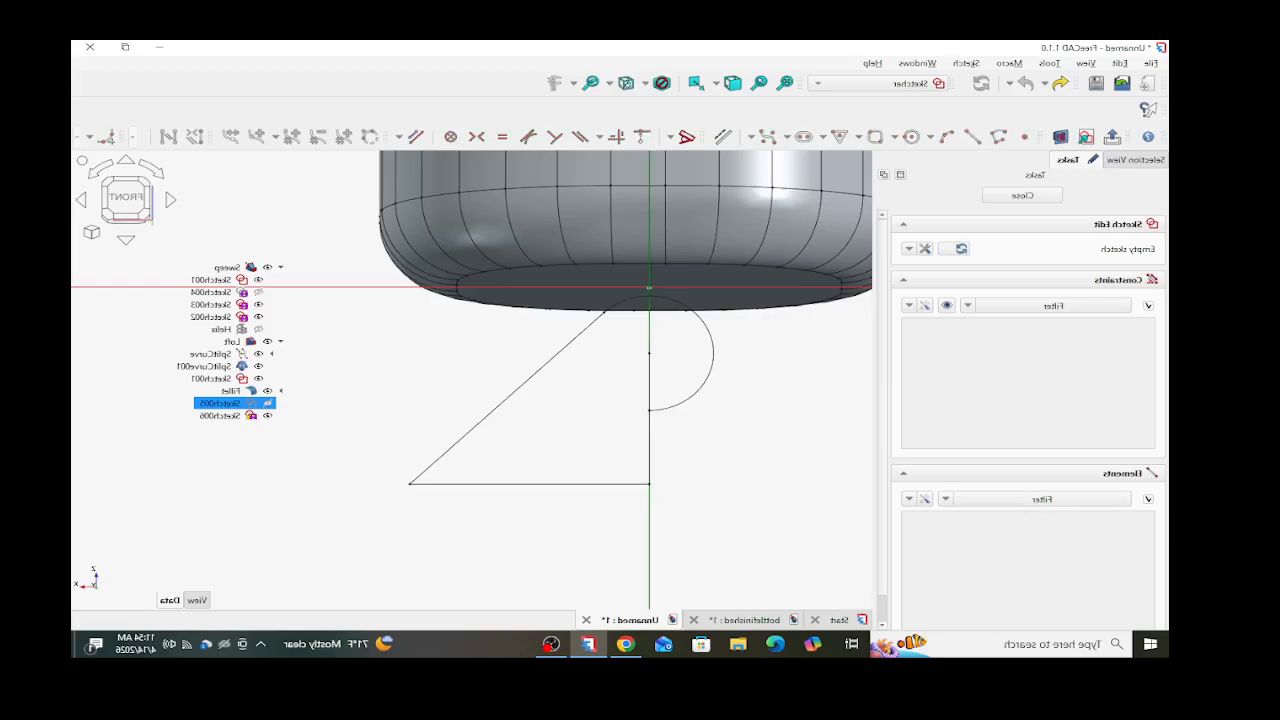
click(649, 447)
key(Delete)
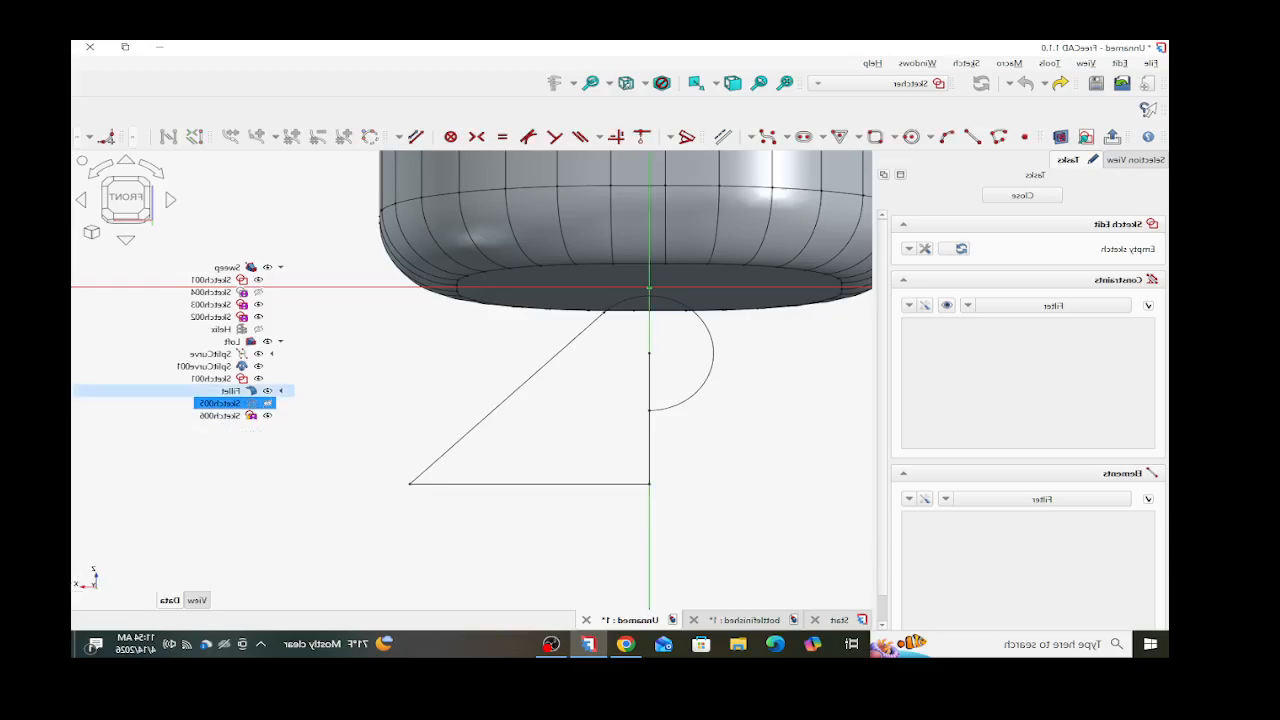
click(267, 403)
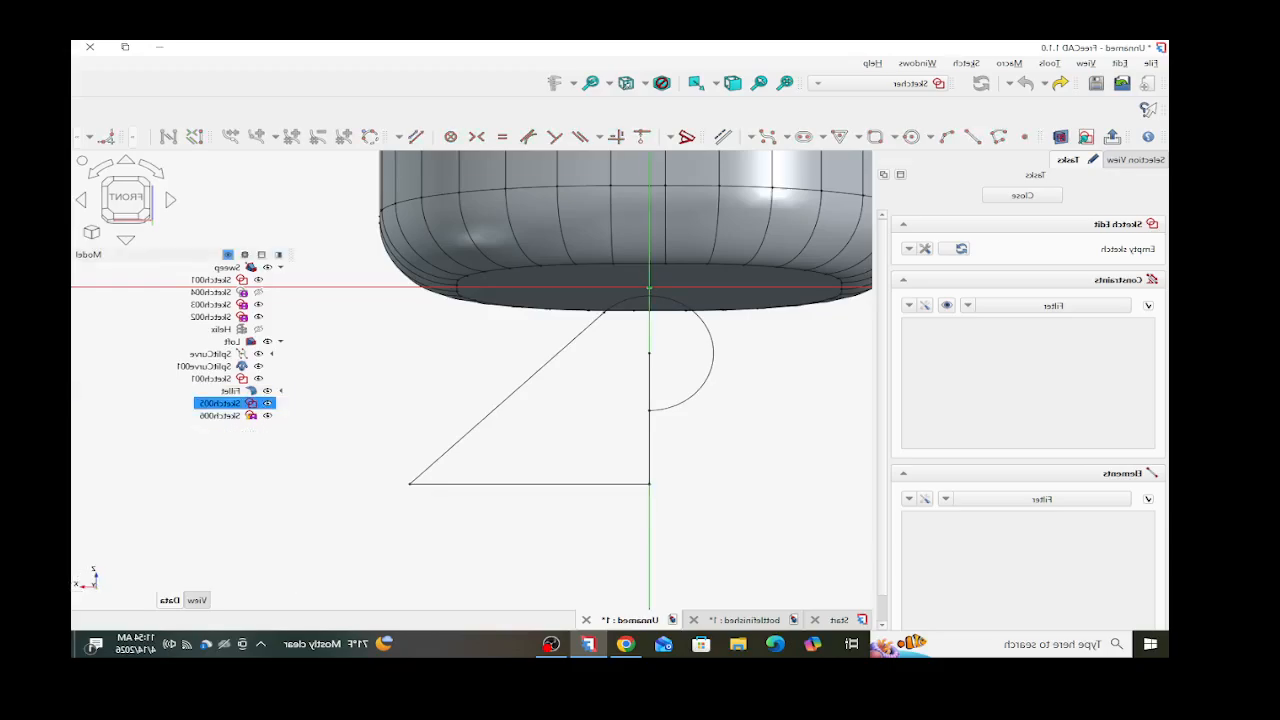
click(220, 415)
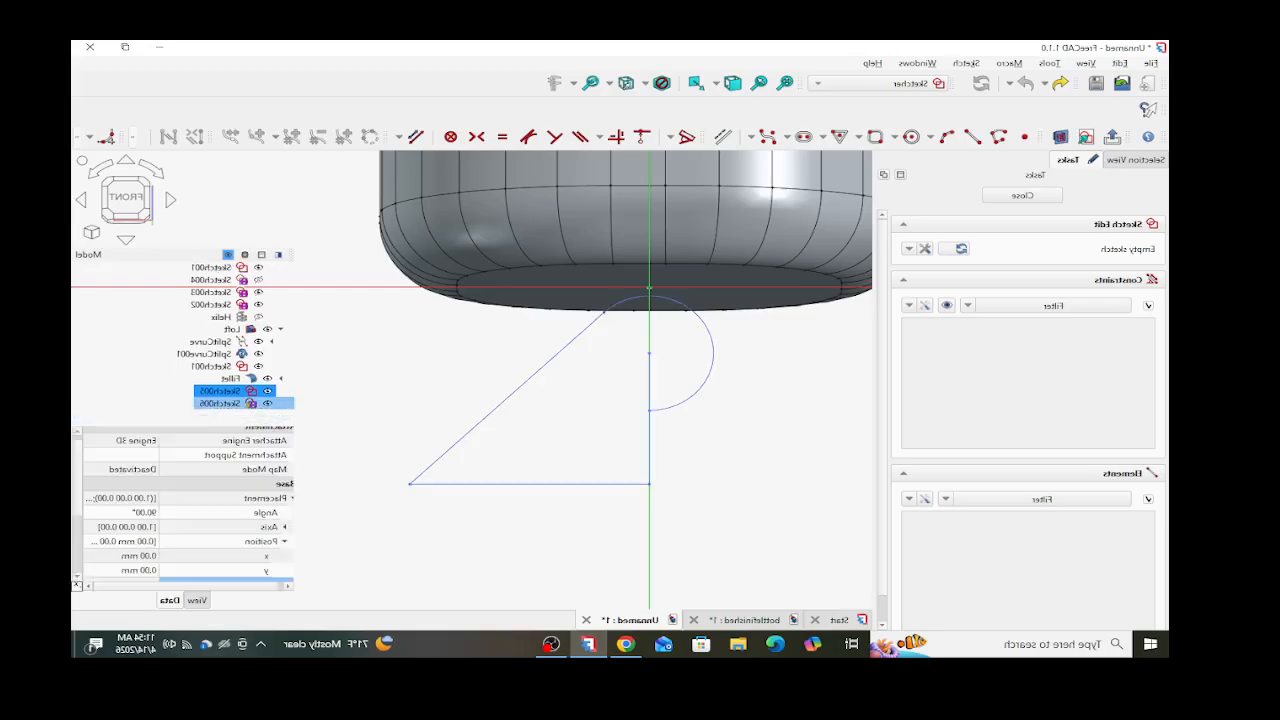
key(Escape)
key(Escape)
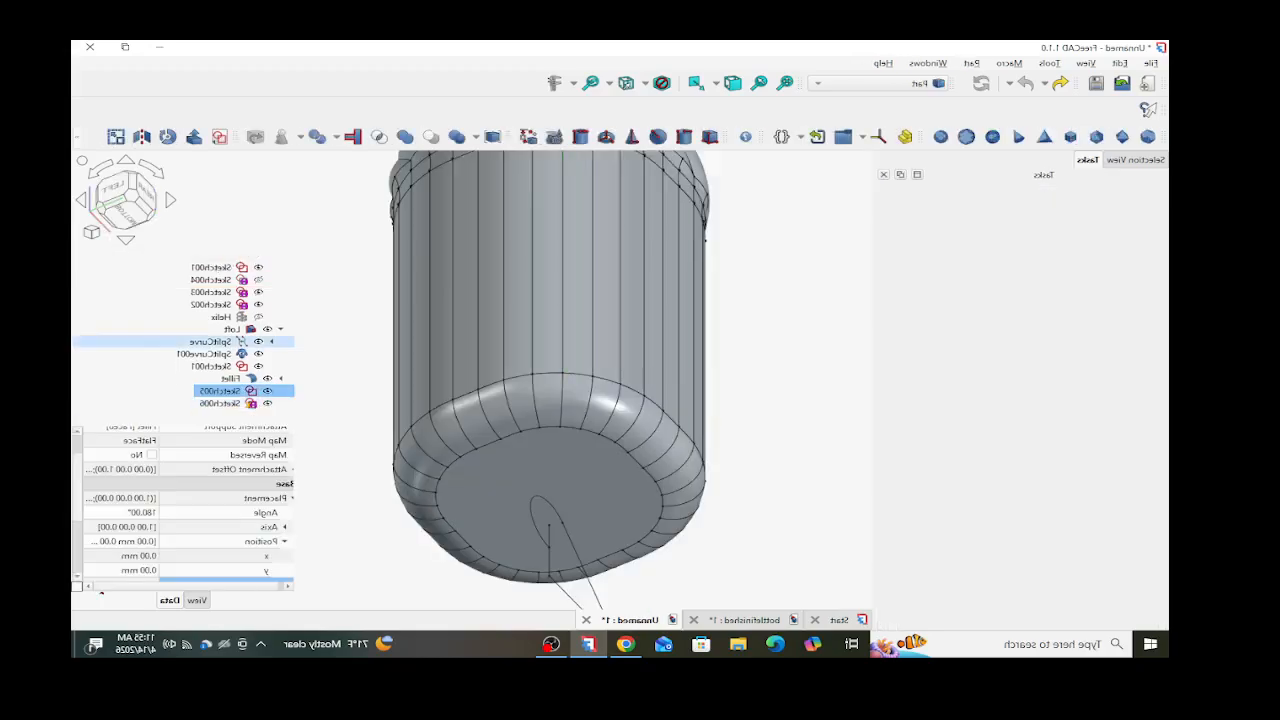
- Open Sketch006 for editing and delete all of the triangular profile's lines, its arc and its point
click(220, 403)
double_click(220, 403)
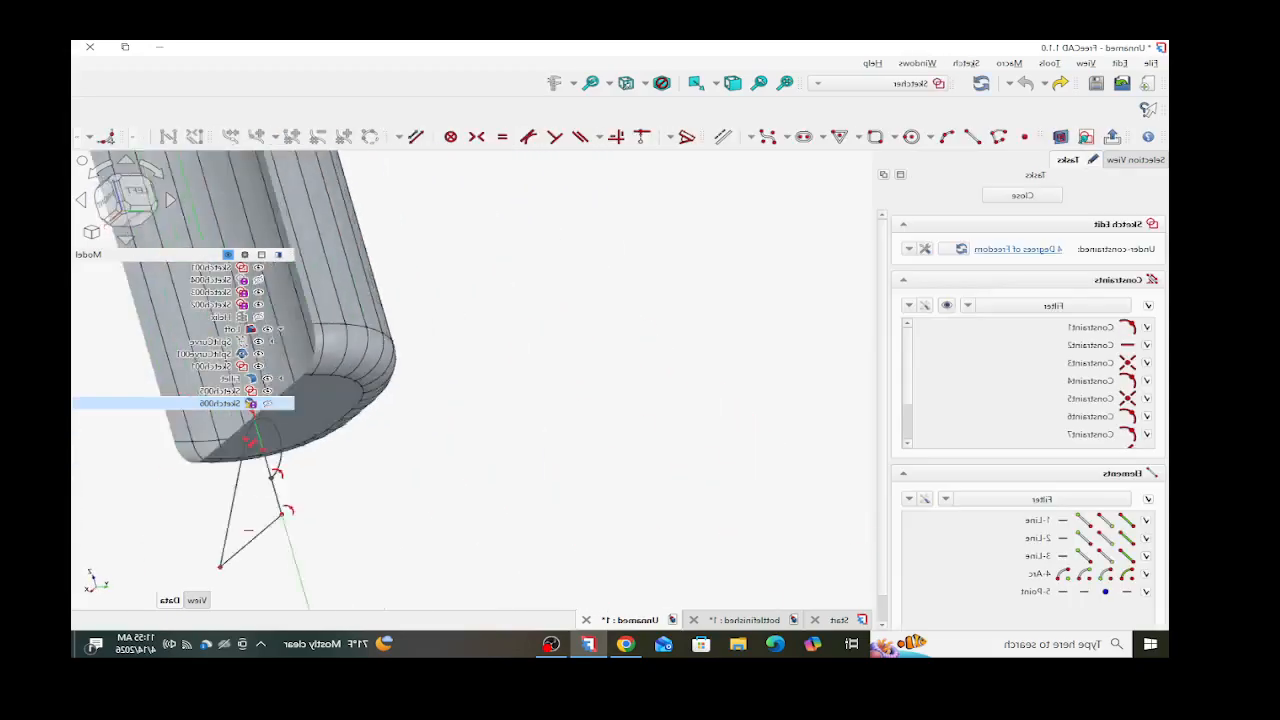
scroll(515, 335, down, 5)
scroll(328, 322, up, 4)
scroll(330, 325, up, 3)
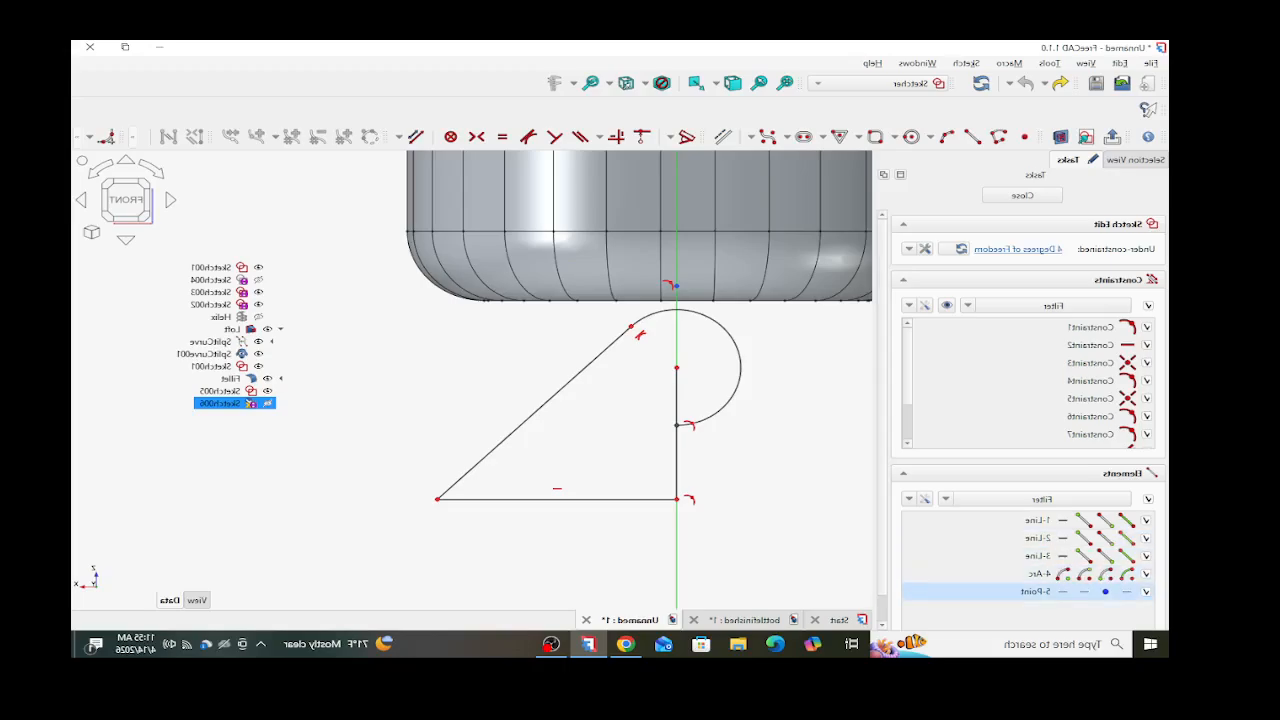
click(1040, 591)
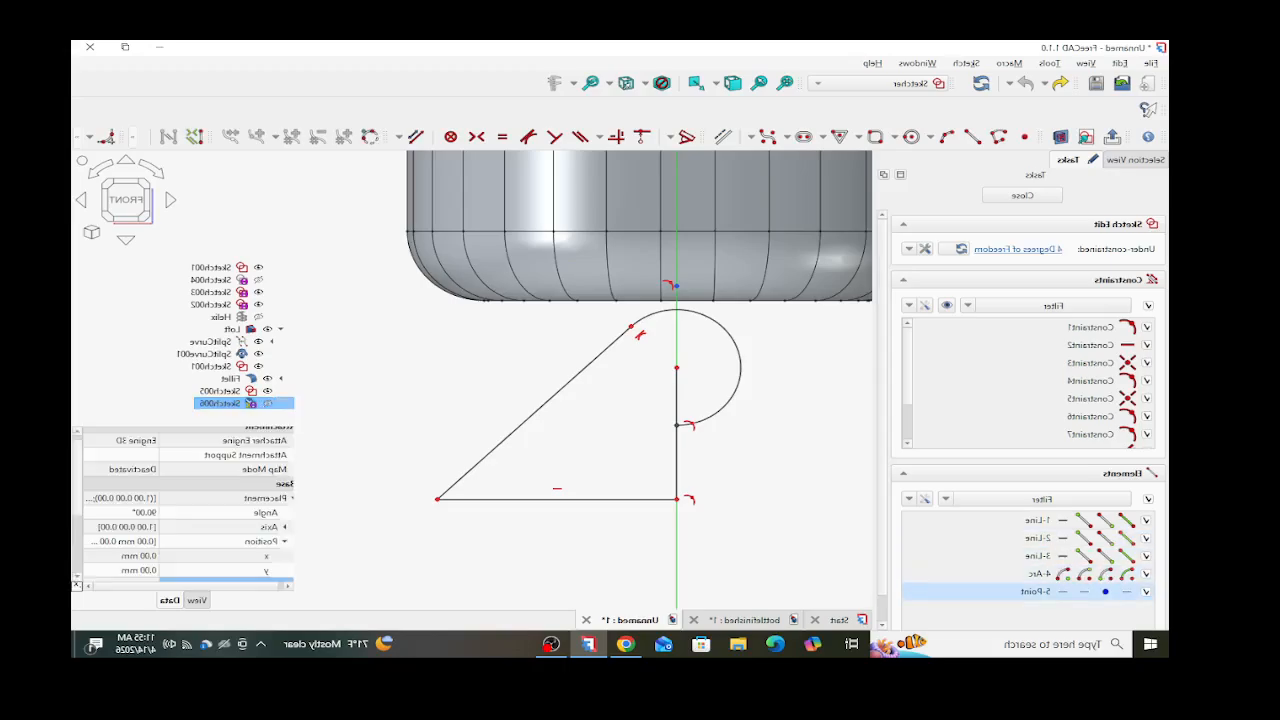
shift+click(1040, 520)
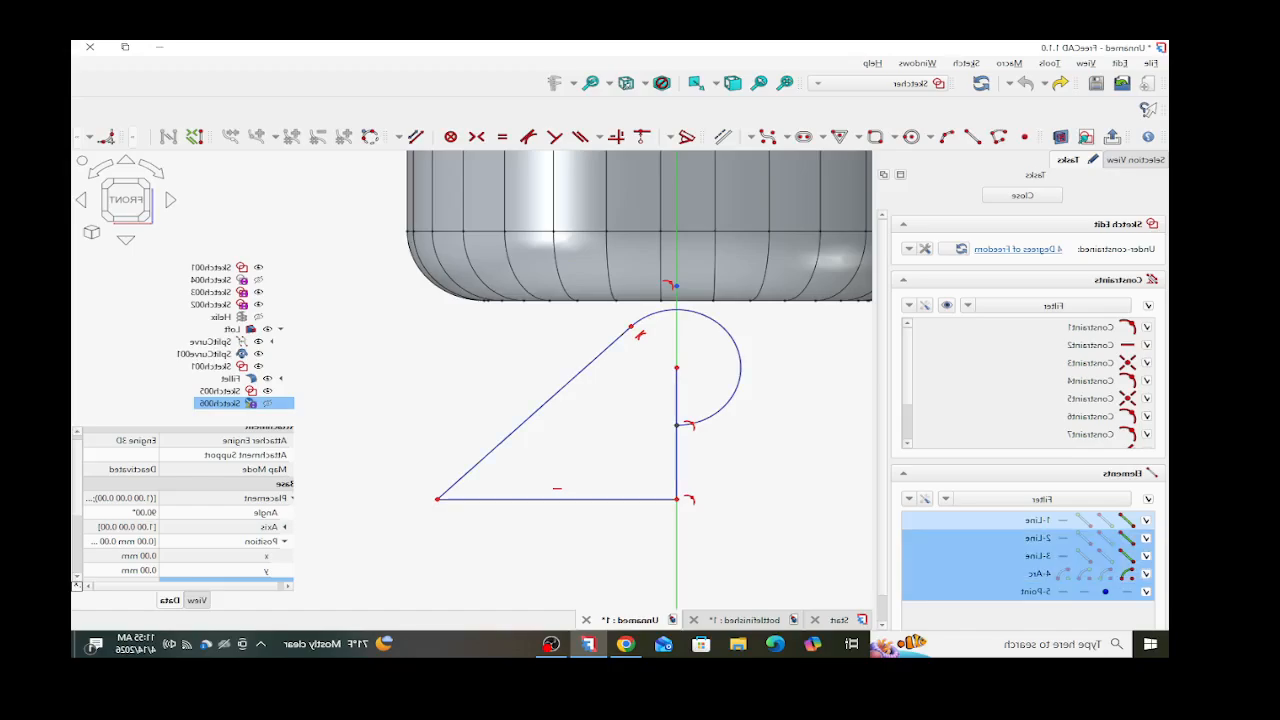
key(Delete)
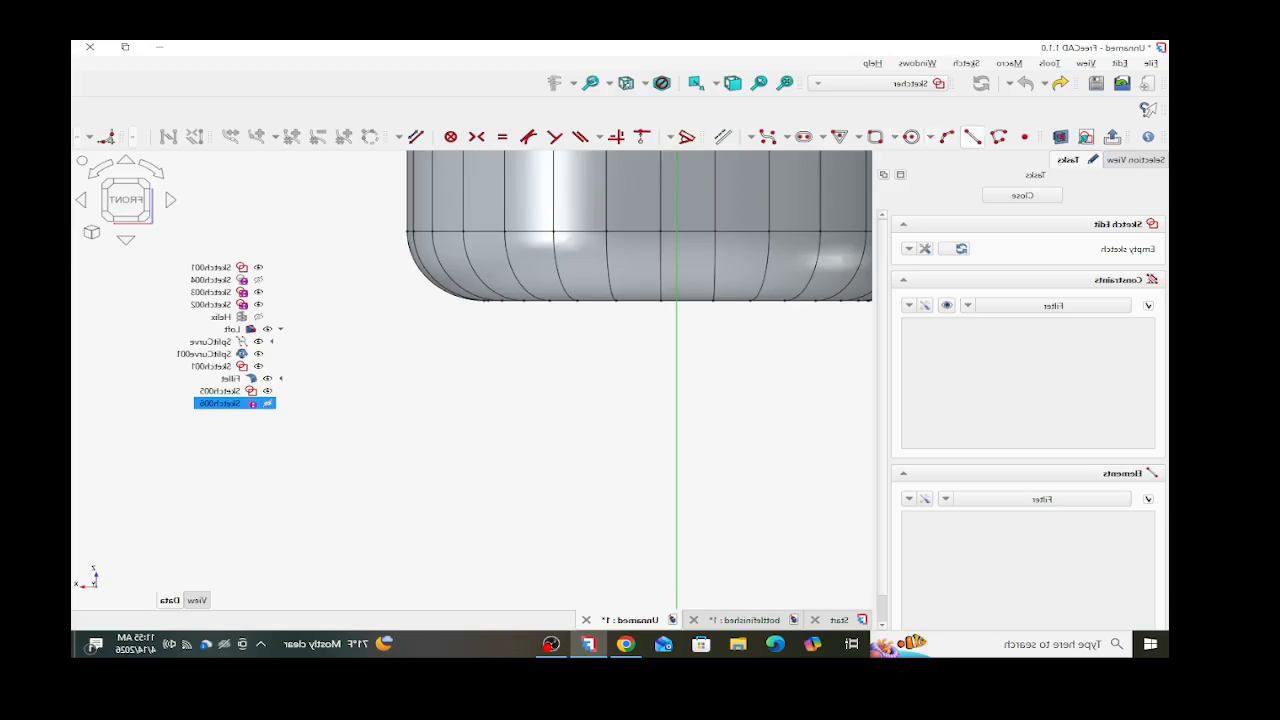
- Sketch a closed polyline against the vertical axis with a short horizontal edge inside the base, a sloping side, and a longer horizontal edge below the base
click(998, 136)
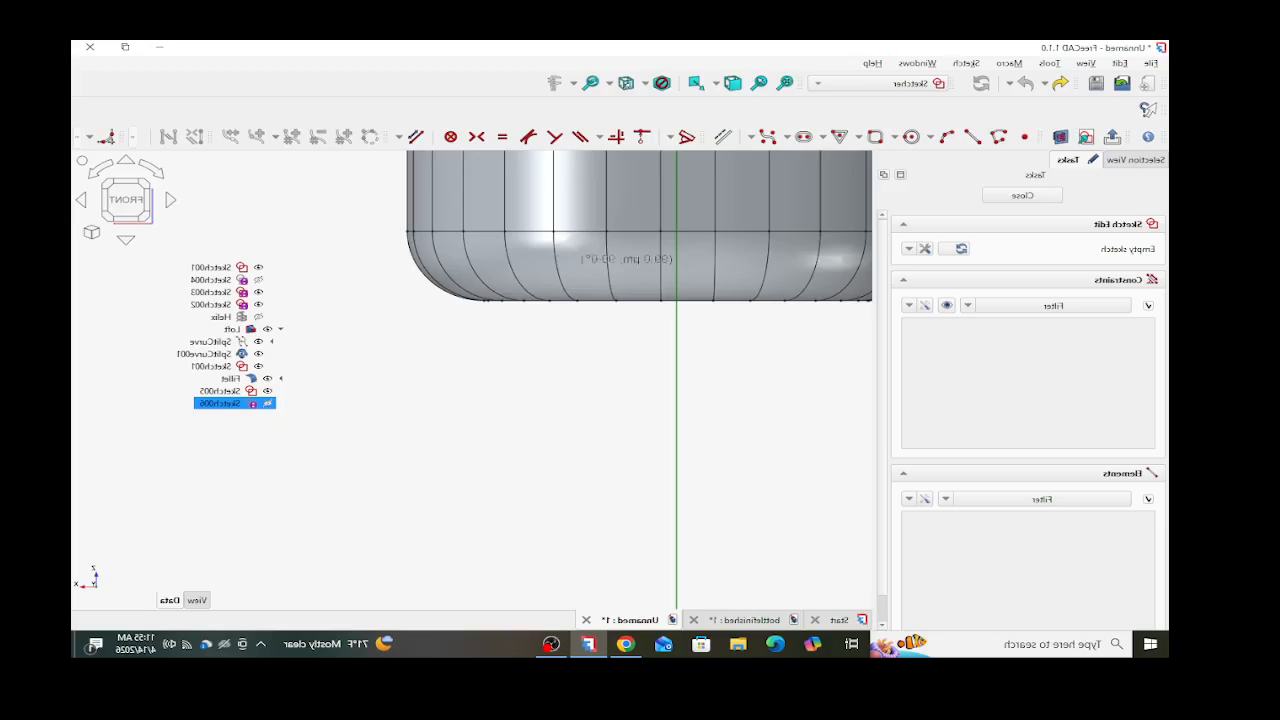
click(677, 263)
click(618, 263)
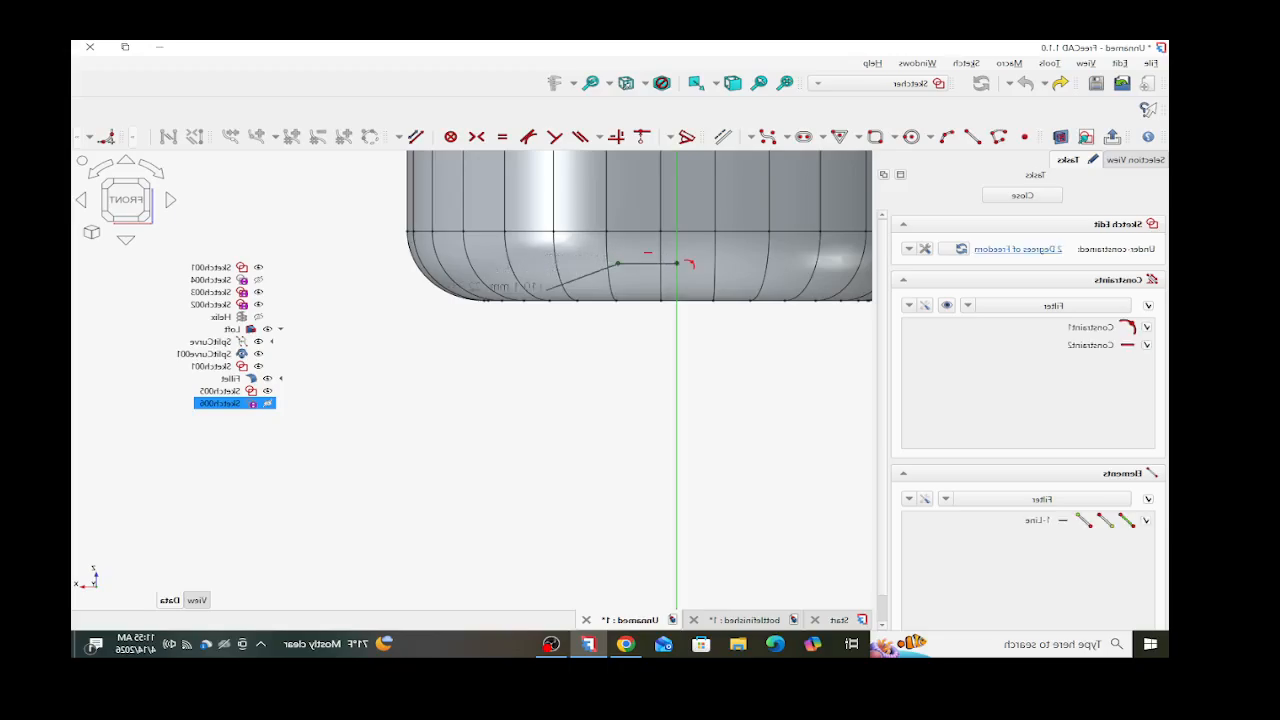
click(375, 384)
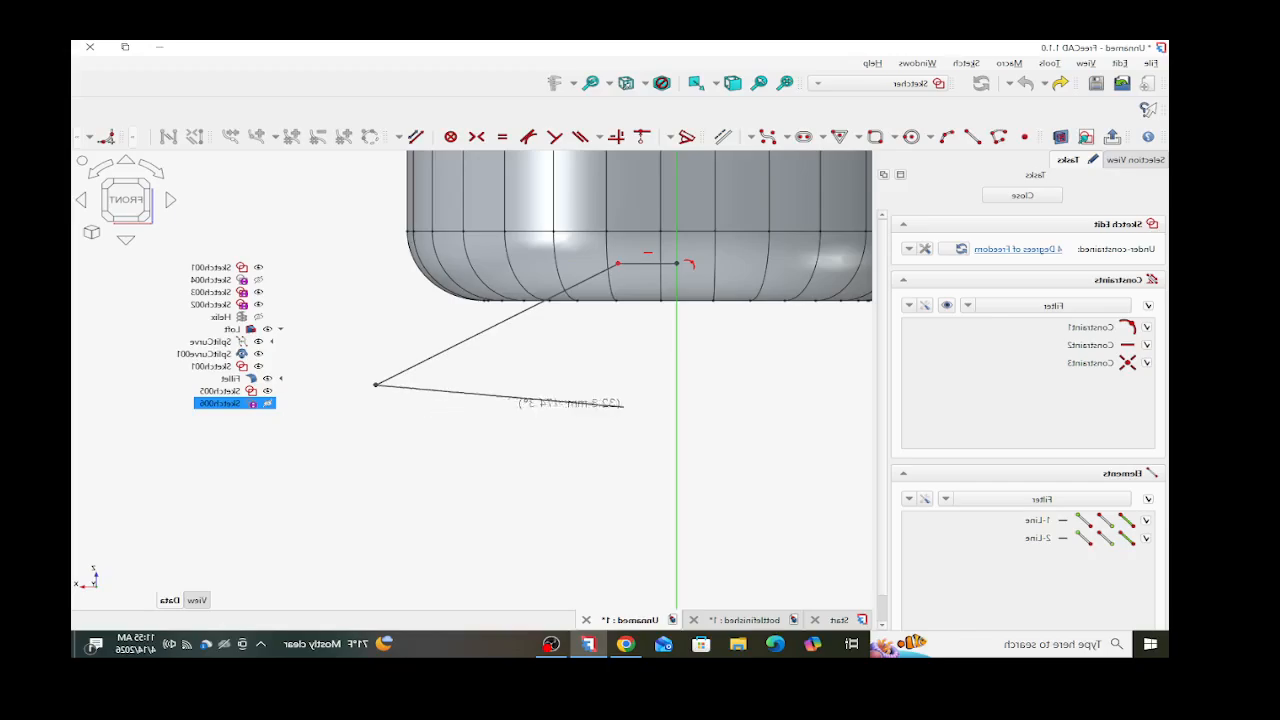
click(677, 384)
click(677, 263)
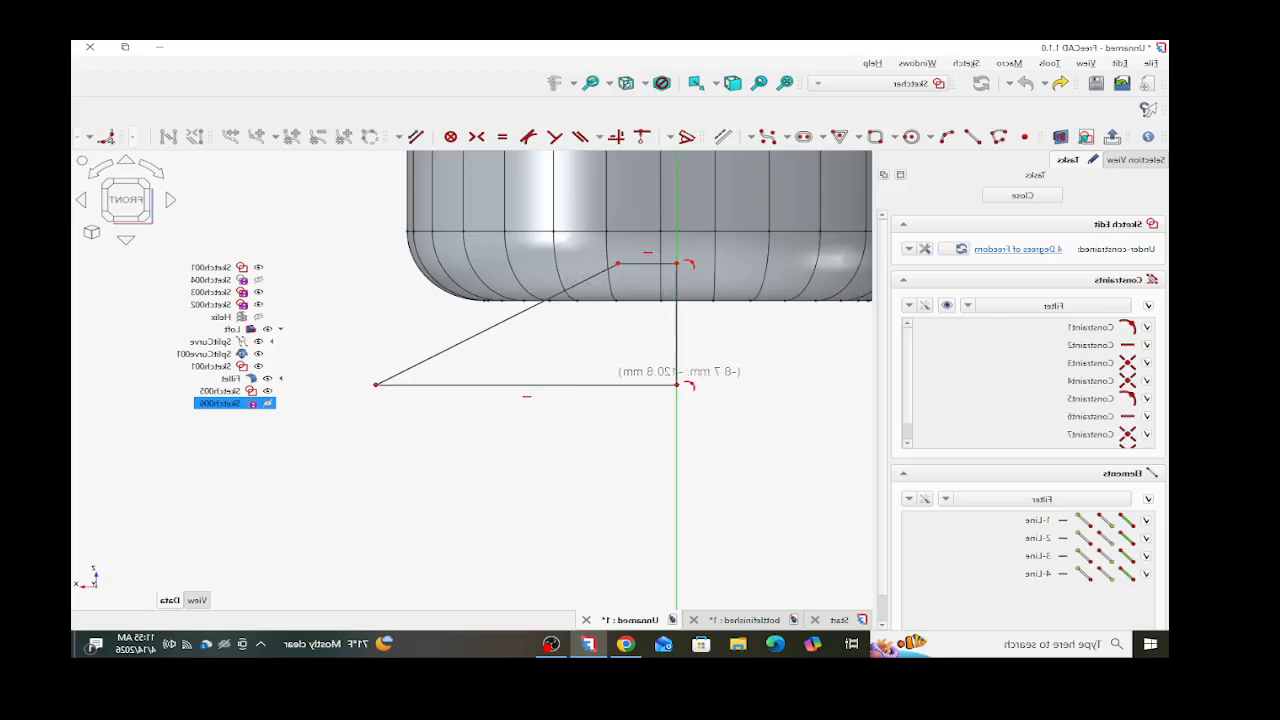
- Round the corner between the short horizontal edge and the sloping line with a sketch fillet, and move the arc's centre toward the vertical axis
scroll(672, 230, up, 3)
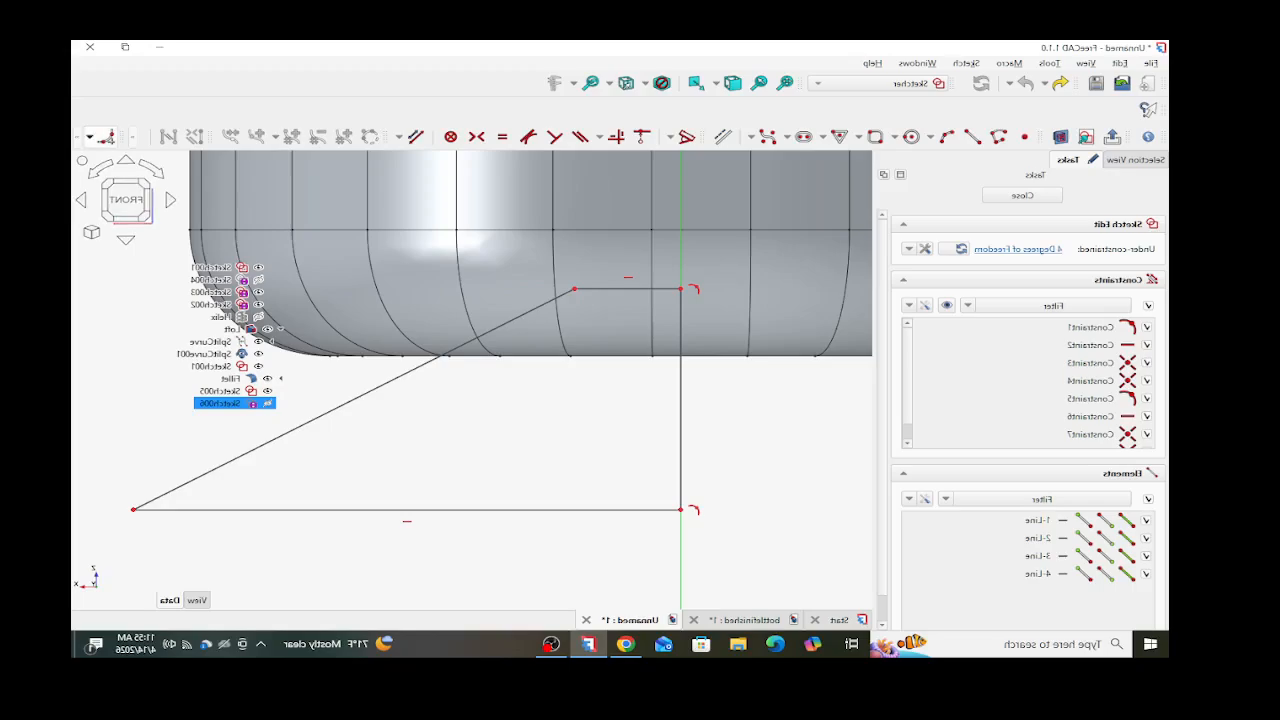
click(107, 137)
click(616, 289)
click(532, 310)
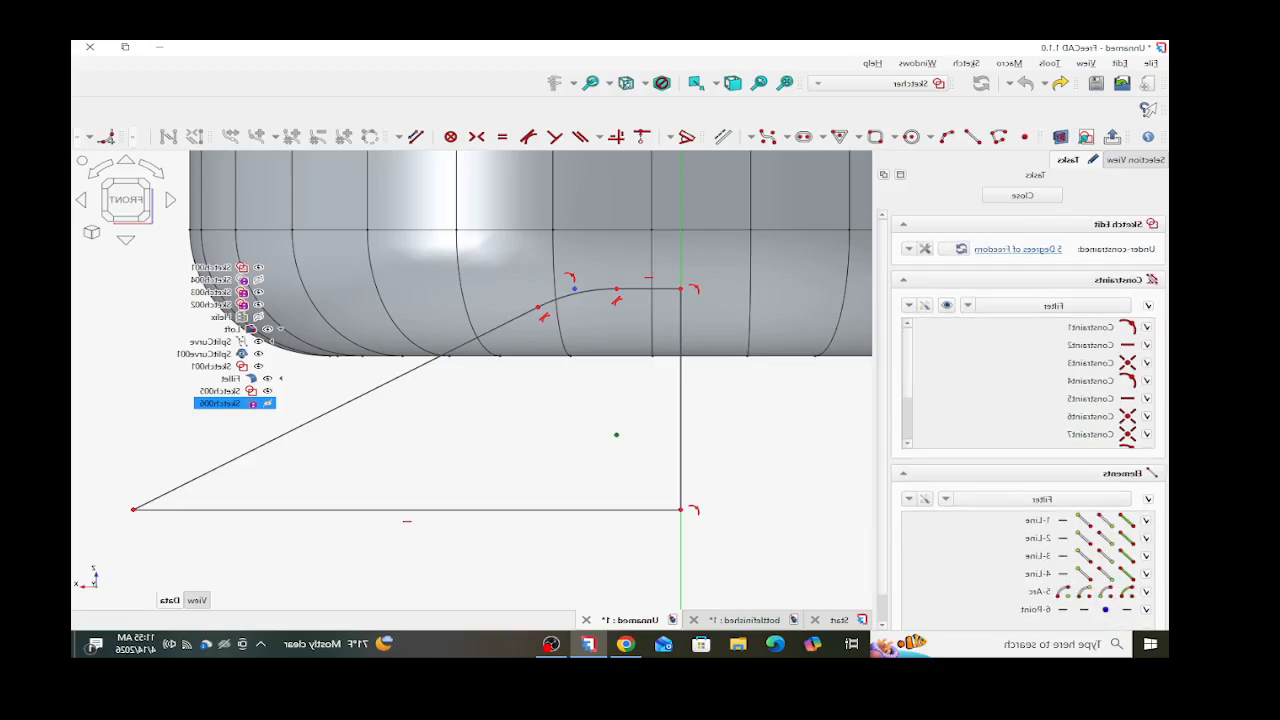
drag(616, 434, 660, 450)
- Try to make the fillet arc's centre coincident with the profile's vertical line
click(681, 446)
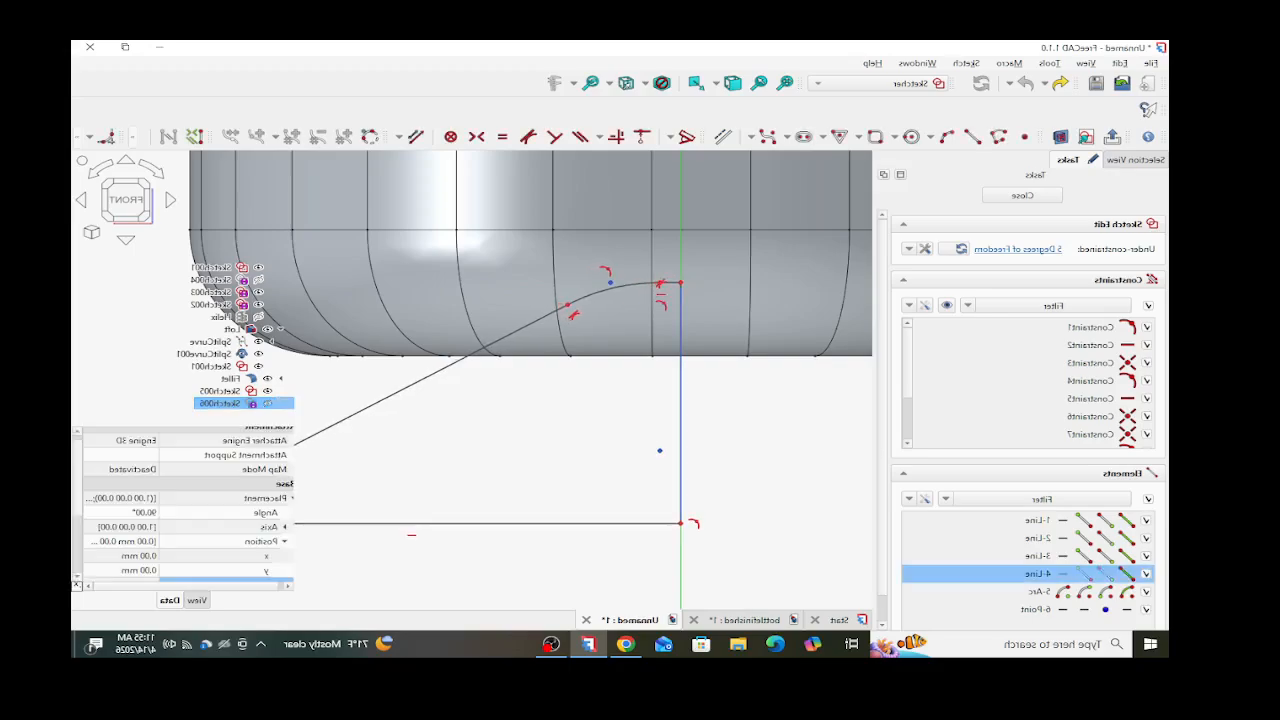
click(641, 137)
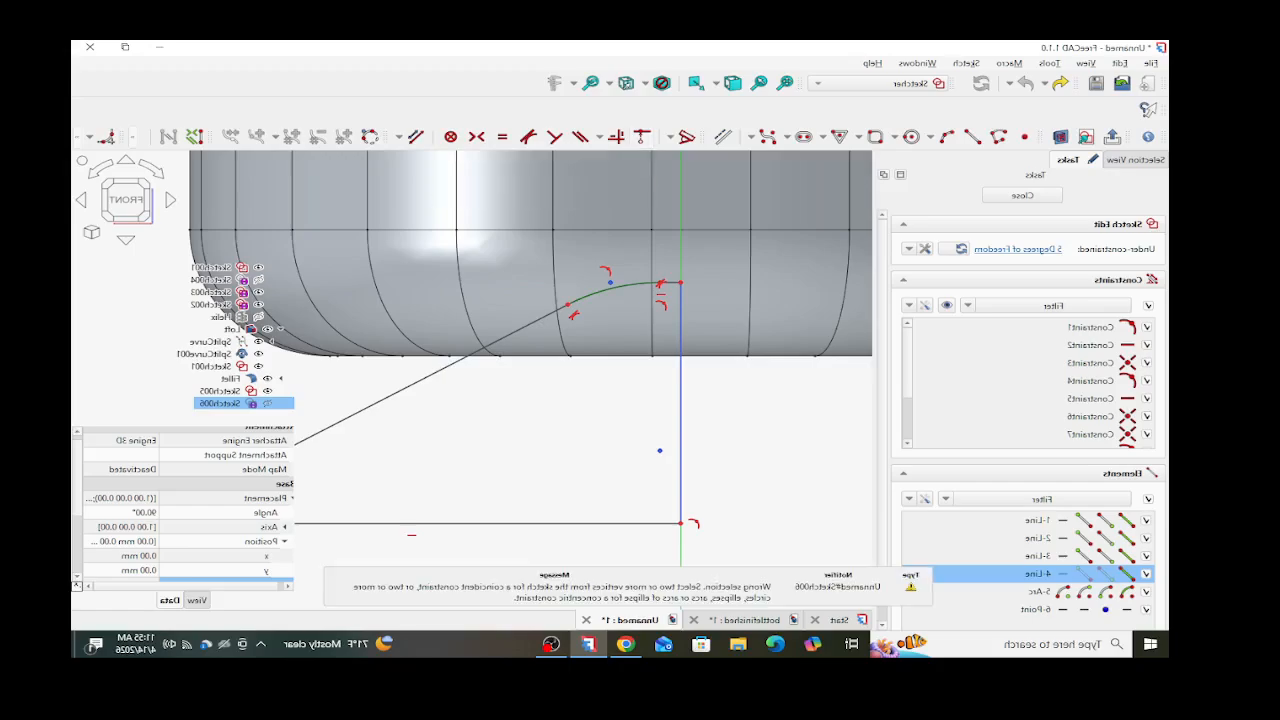
scroll(610, 275, up, 5)
scroll(605, 285, down, 5)
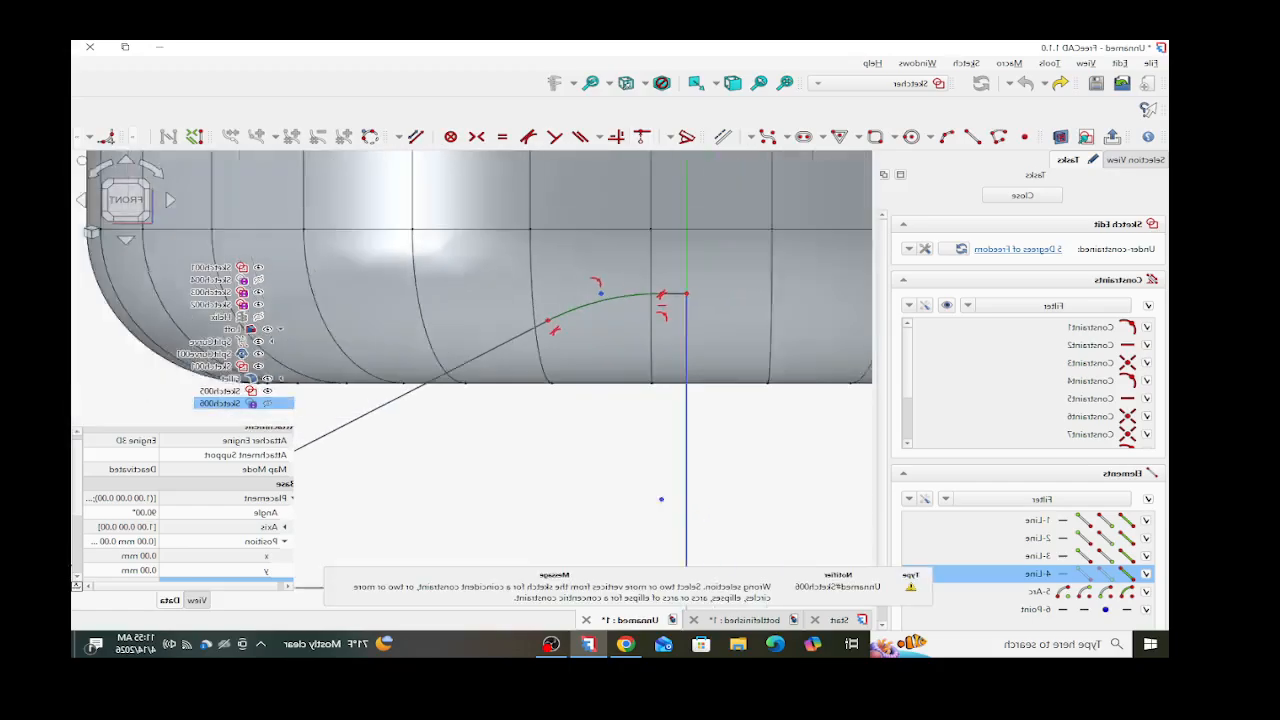
- Reposition the profile's outer corner slightly below the bottle's base and close the sketch
scroll(429, 384, down, 3)
scroll(440, 382, down, 4)
scroll(411, 402, up, 3)
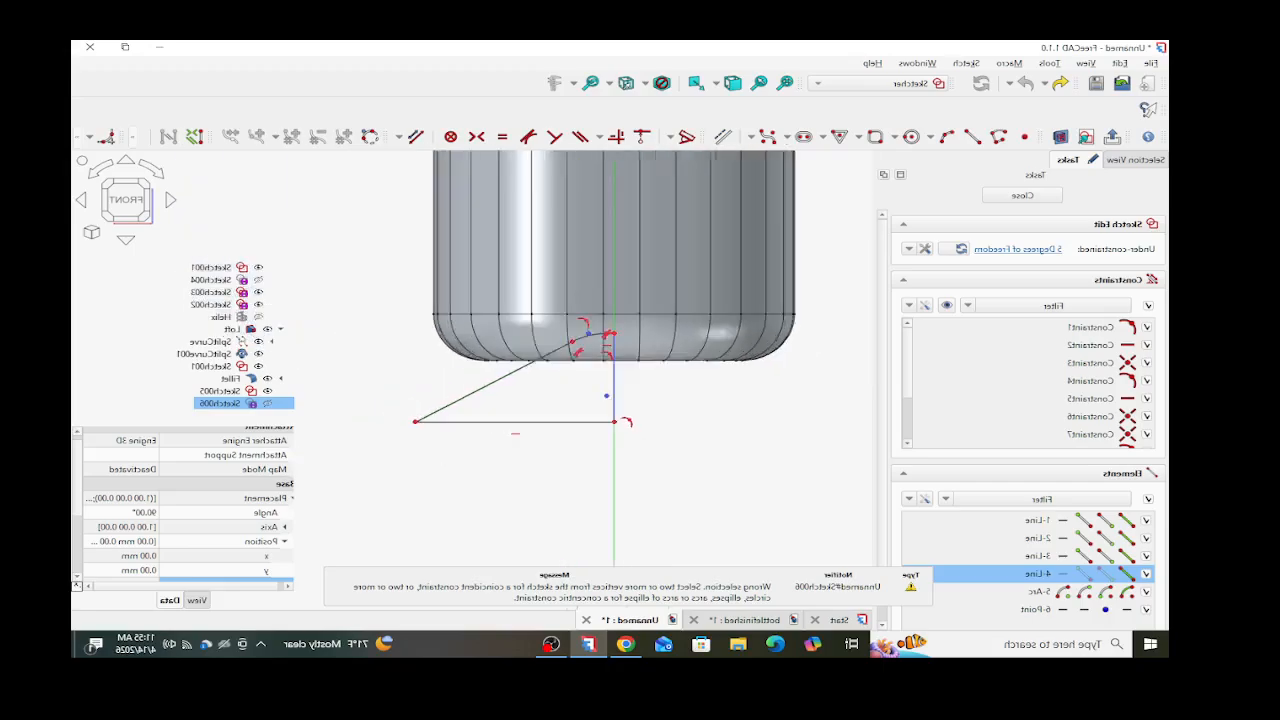
drag(415, 428, 418, 415)
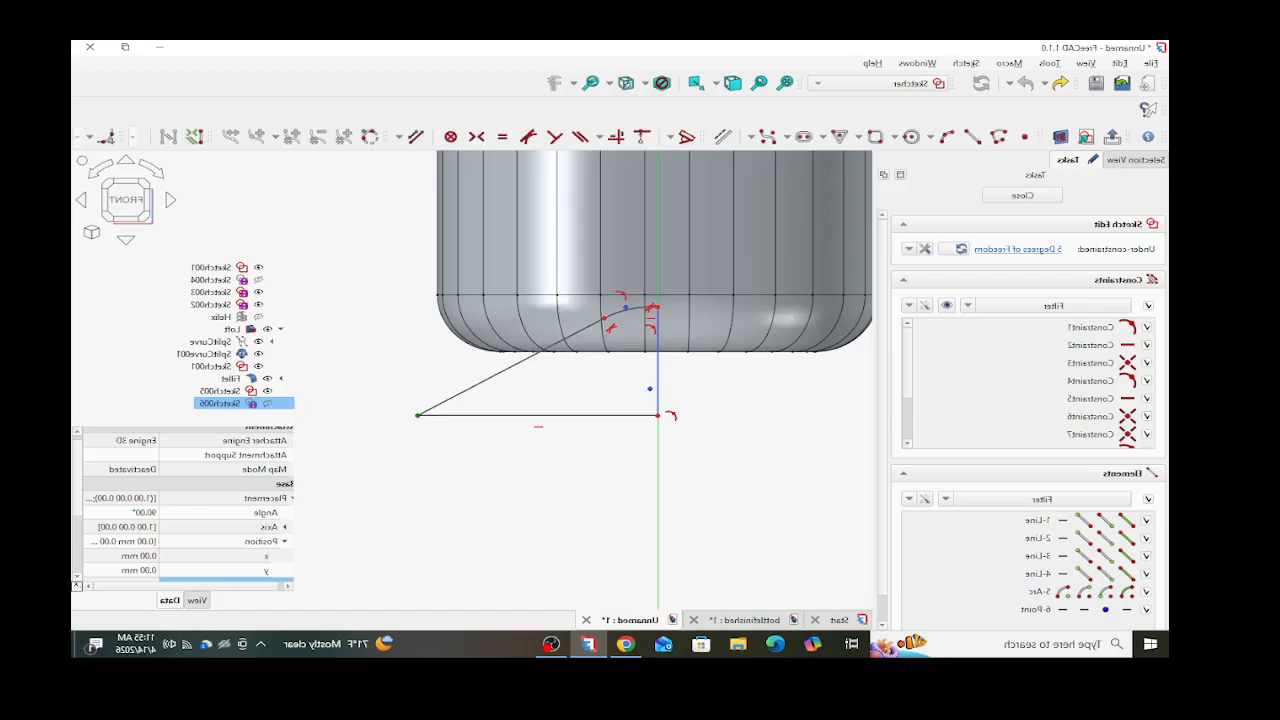
click(1021, 195)
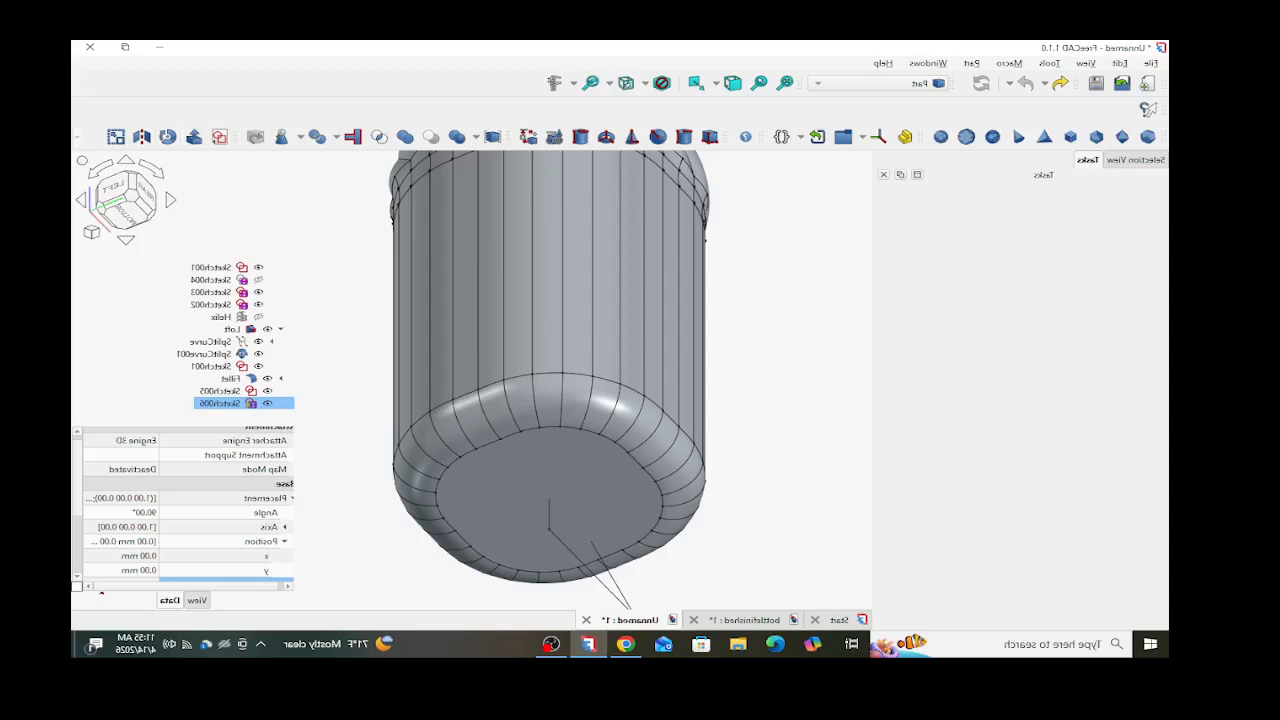
- Revolve the base profile sketch 360° into a solid about its short vertical line
click(220, 403)
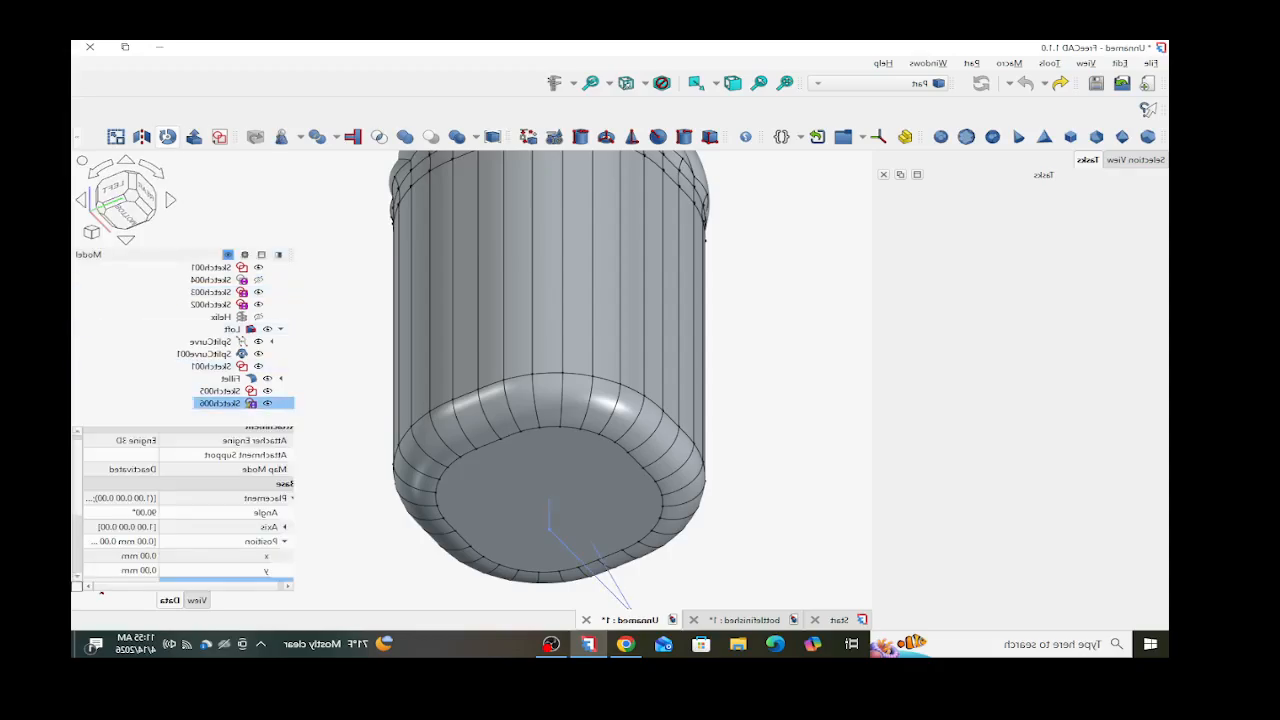
click(168, 137)
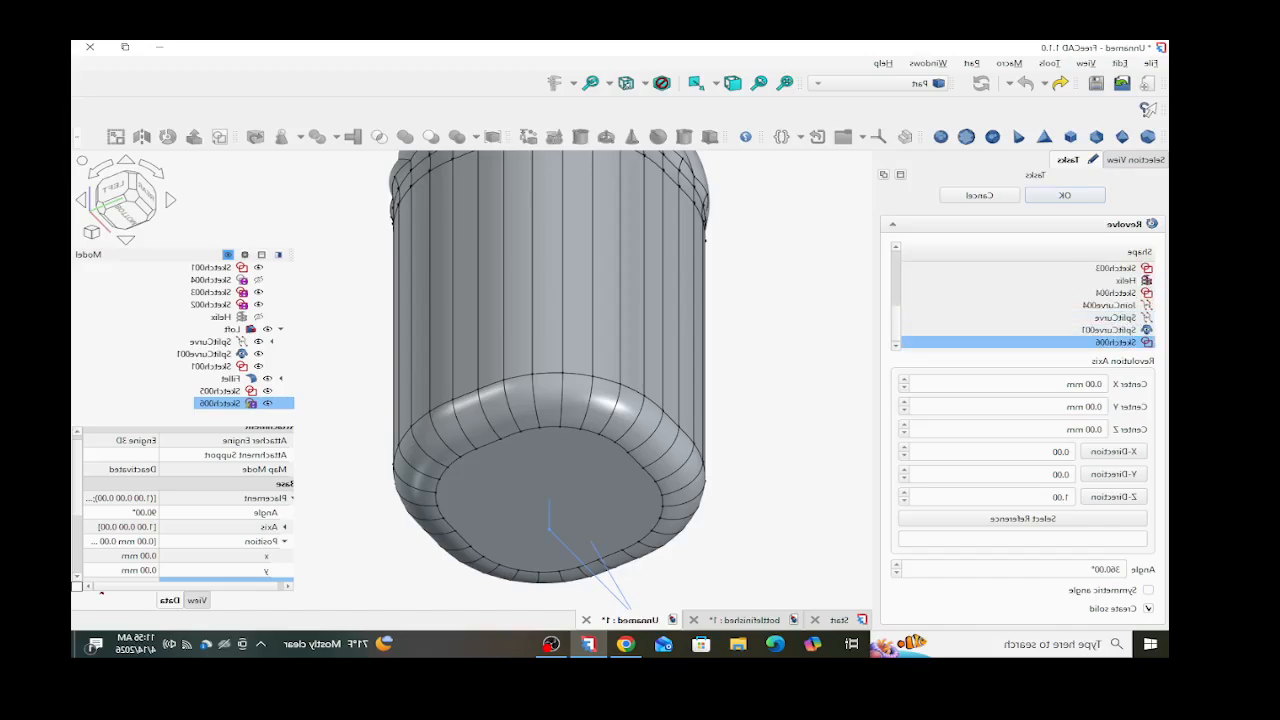
click(1022, 519)
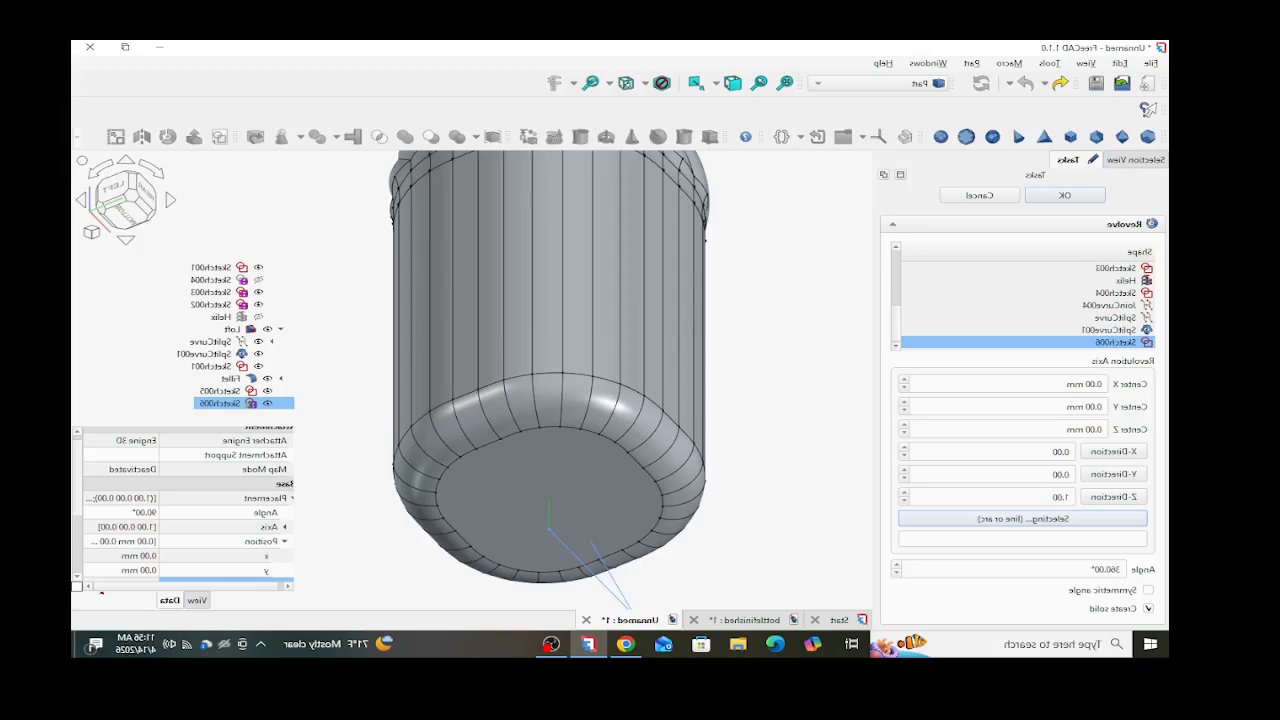
click(548, 515)
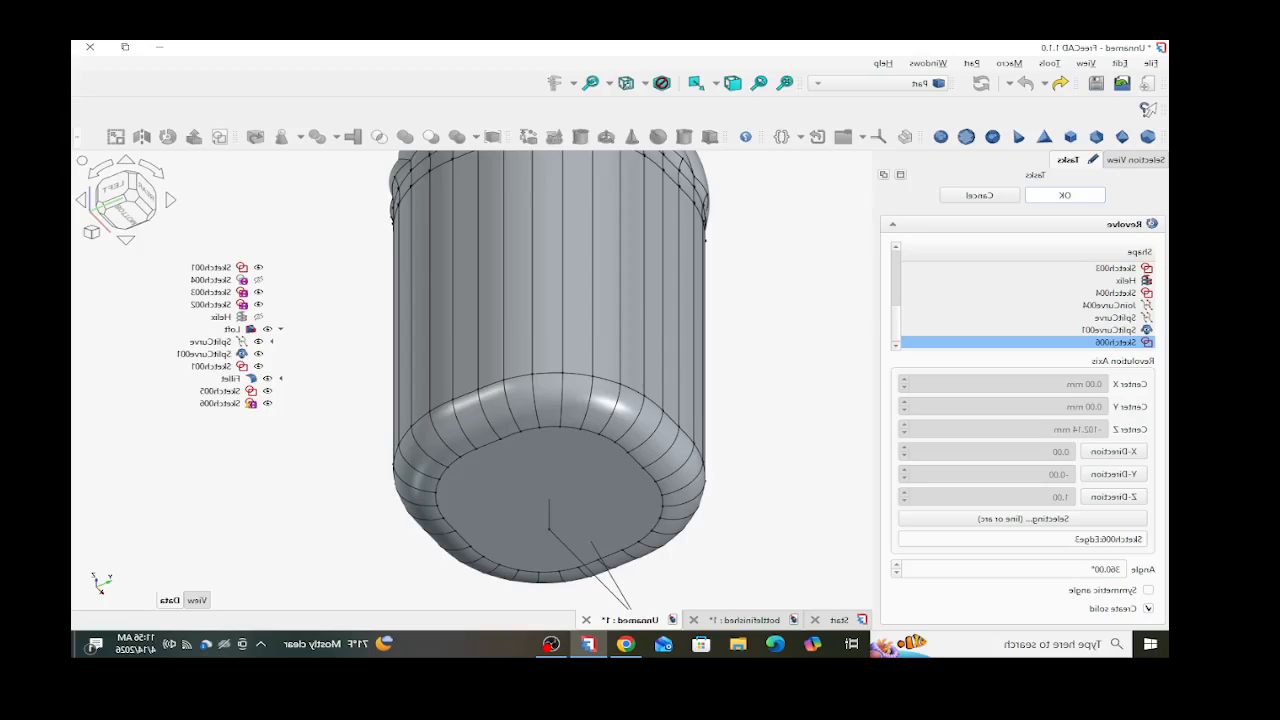
click(1065, 195)
scroll(548, 497, down, 1)
middle_drag(548, 497, 548, 572)
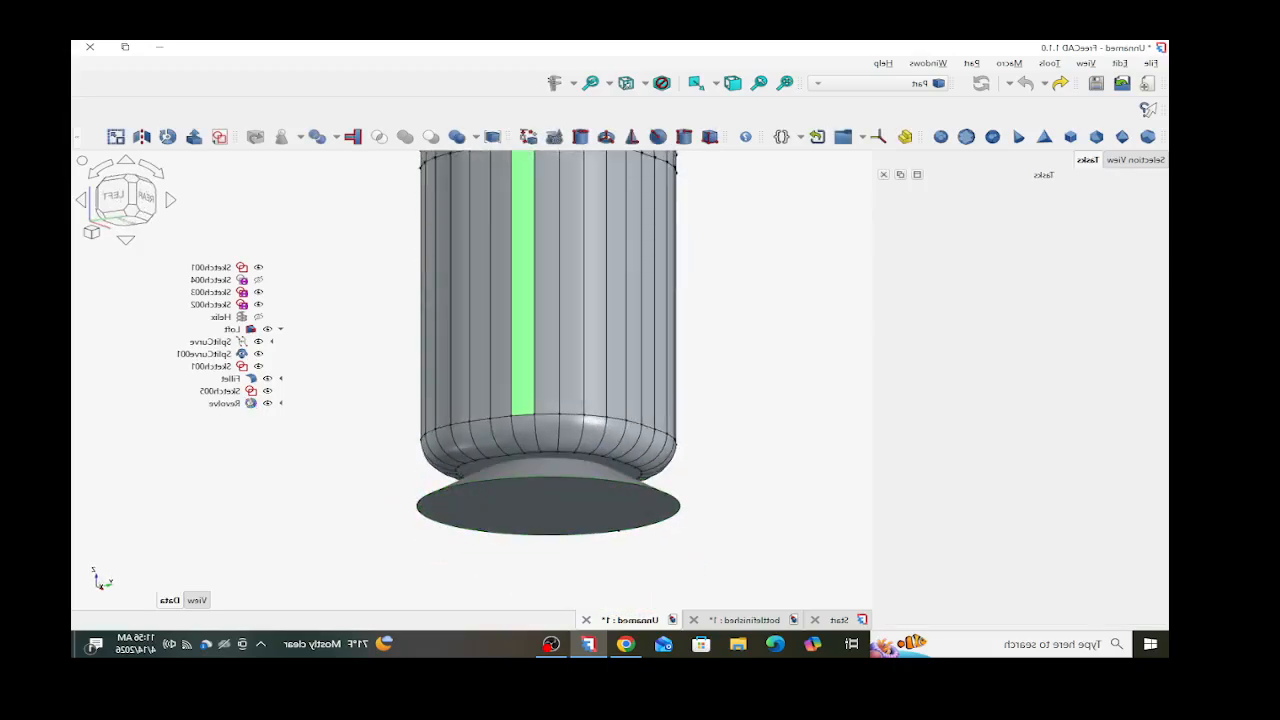
- Cut the revolved solid out of the bottle's filleted lower body to form a recessed base
click(522, 290)
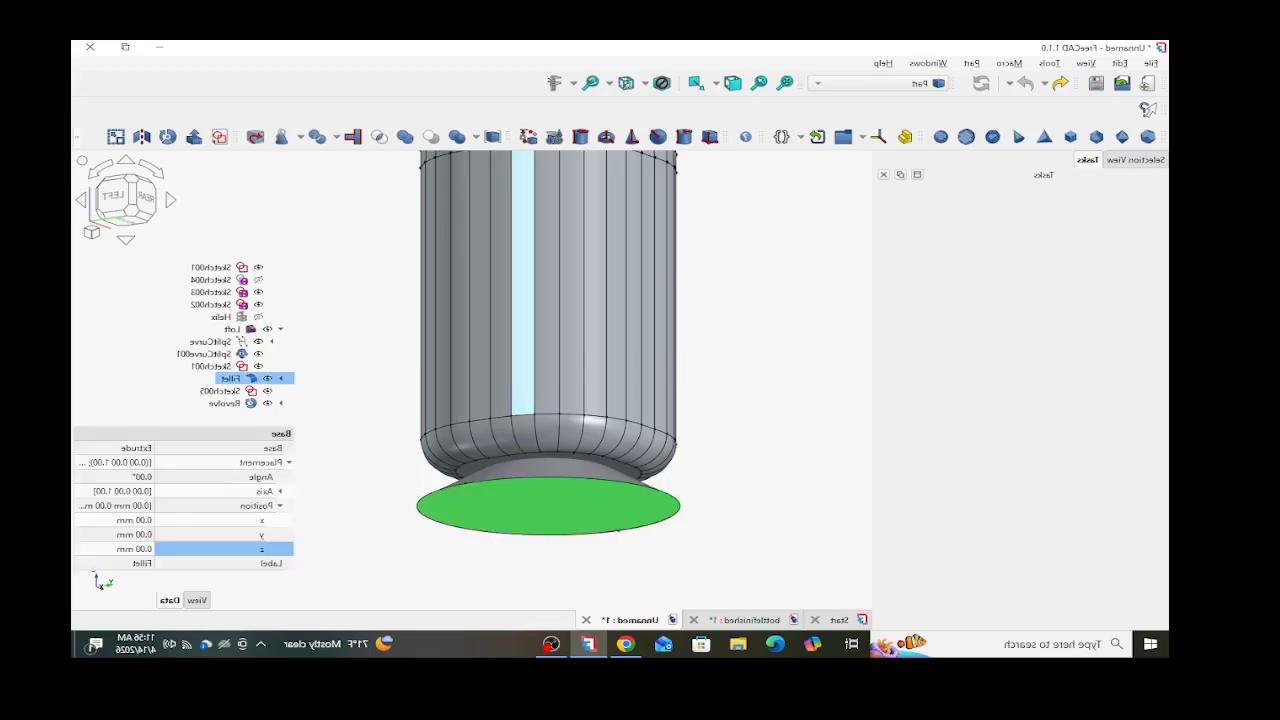
ctrl+click(617, 528)
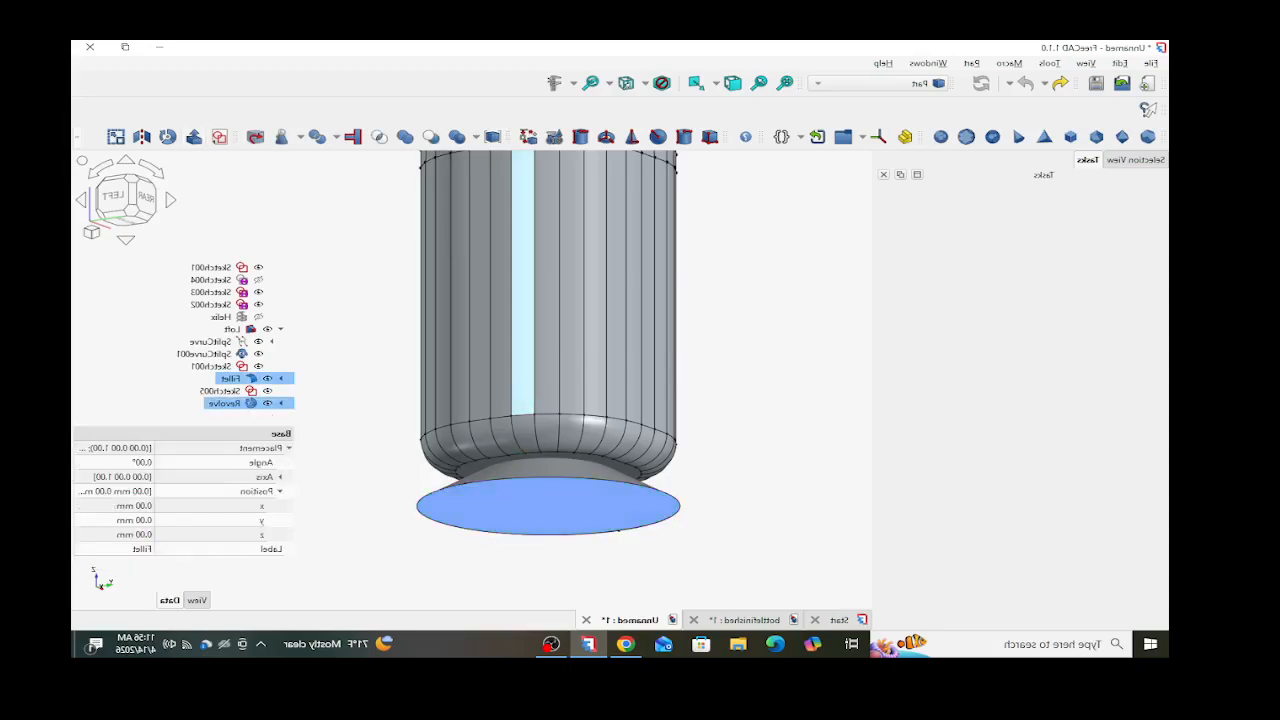
click(430, 137)
middle_drag(455, 442, 485, 290)
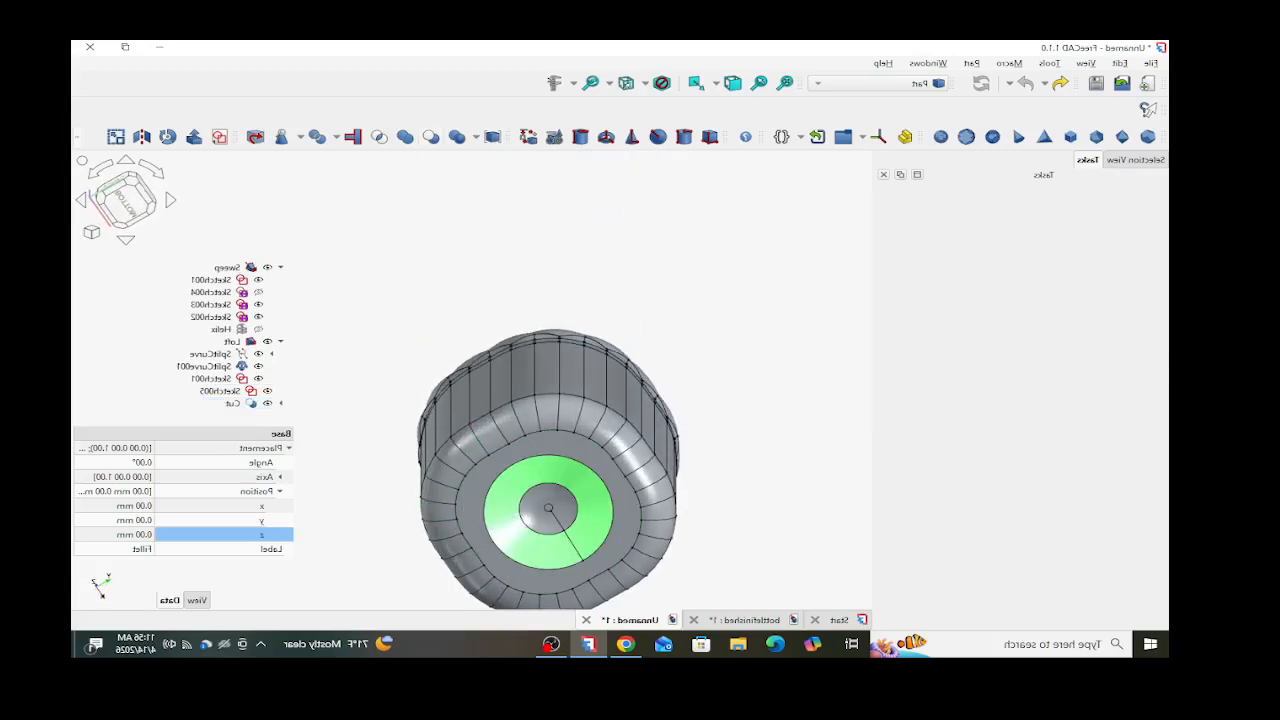
- Fillet the outer circular rim of the base recess with a constant radius and inspect the rounded bottom
scroll(550, 510, up, 5)
click(556, 442)
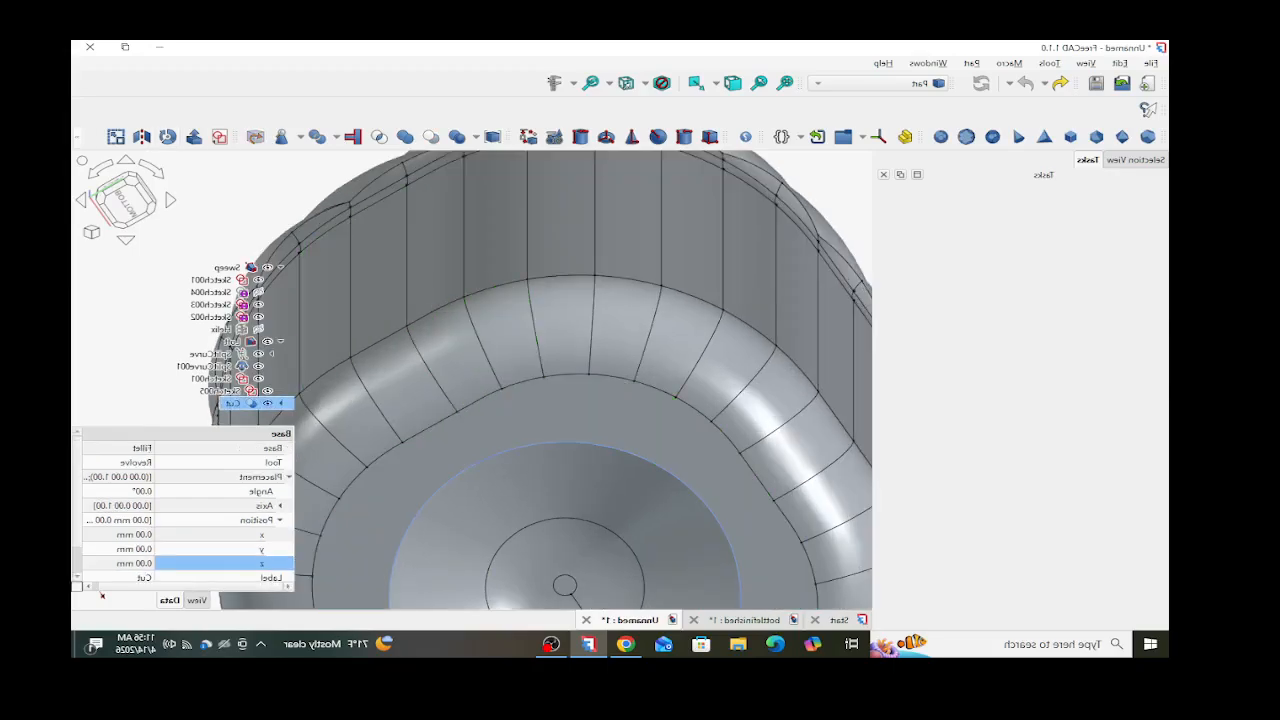
click(77, 137)
click(220, 160)
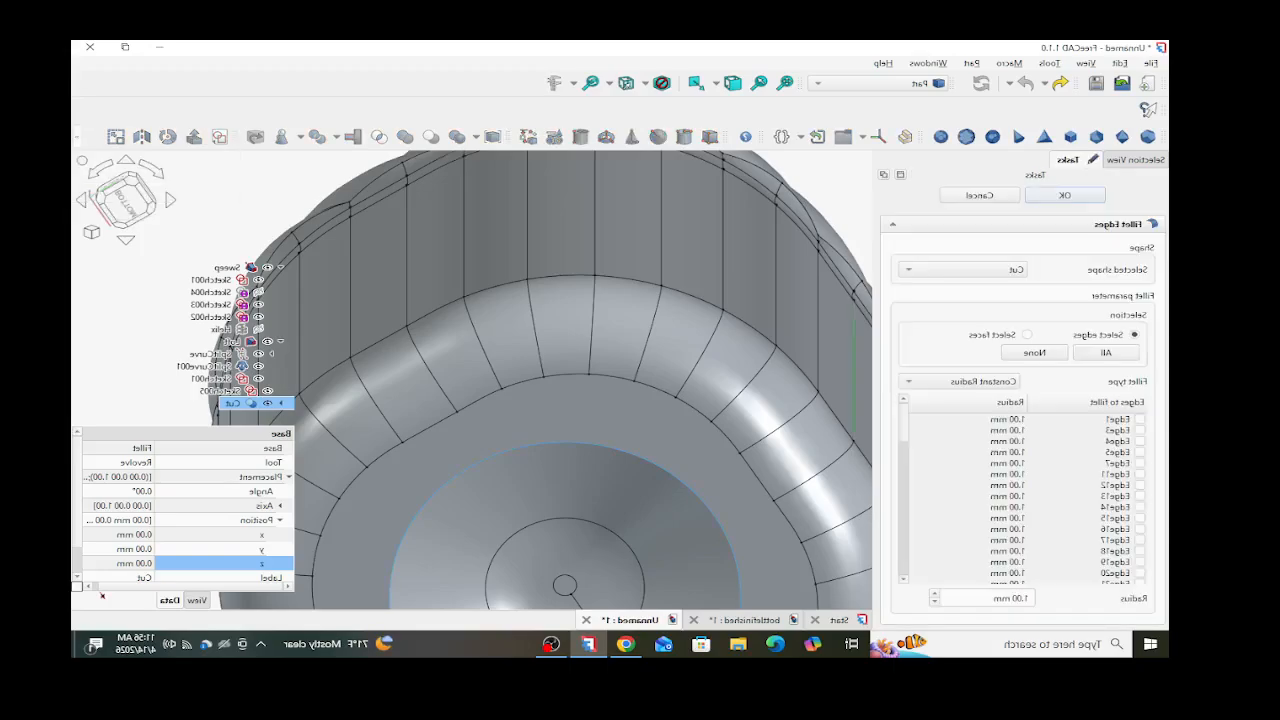
click(1026, 598)
click(1065, 195)
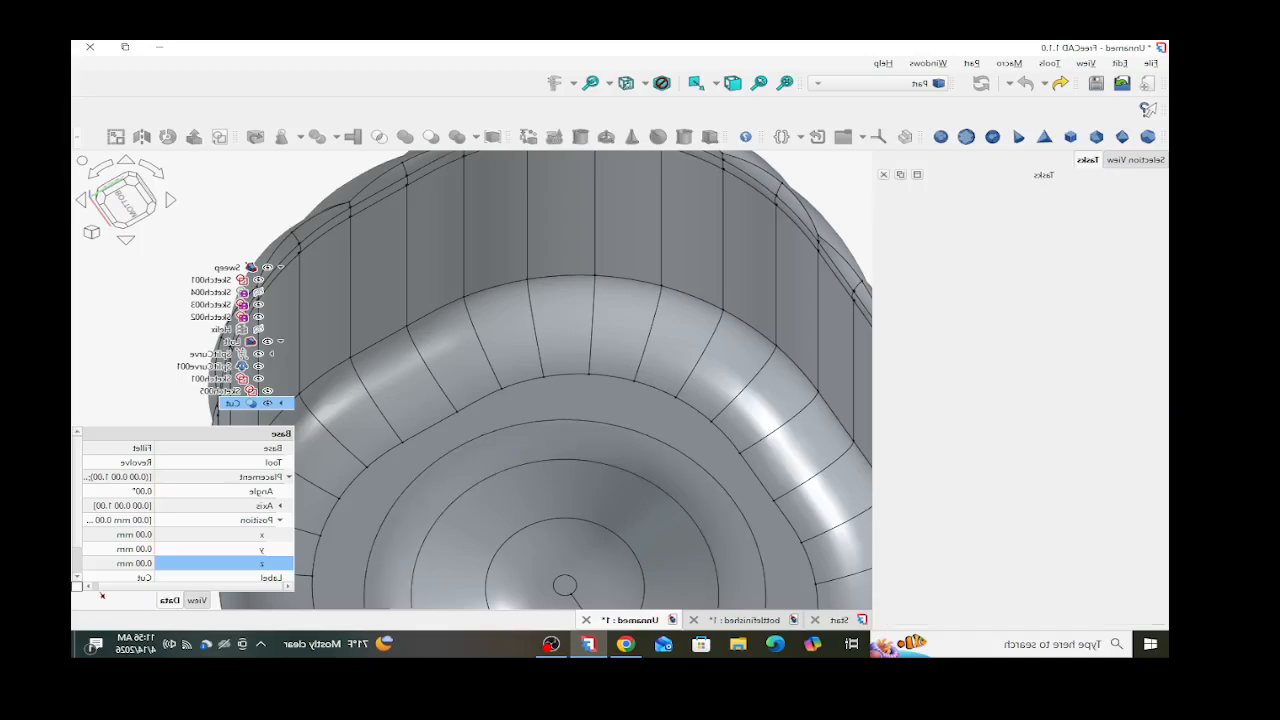
middle_drag(618, 484, 618, 562)
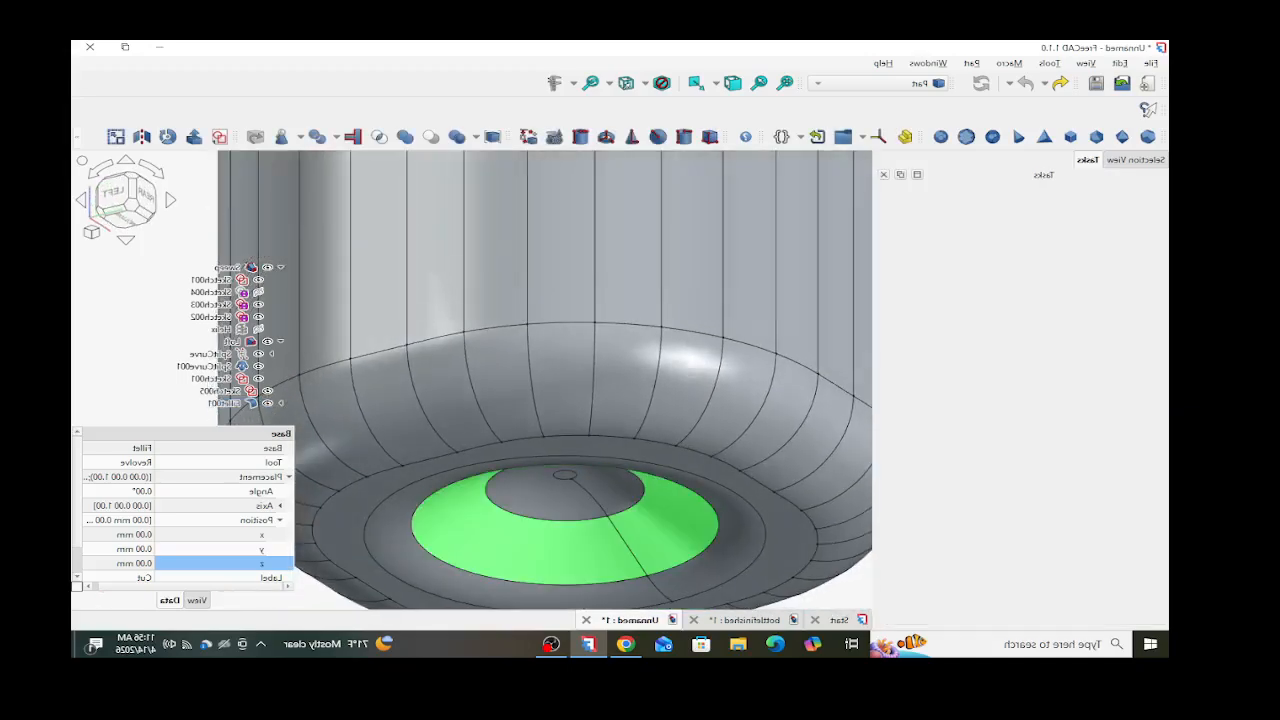
mouse_move(640, 464)
middle_down()
mouse_move(650, 381)
mouse_move(627, 484)
middle_up()
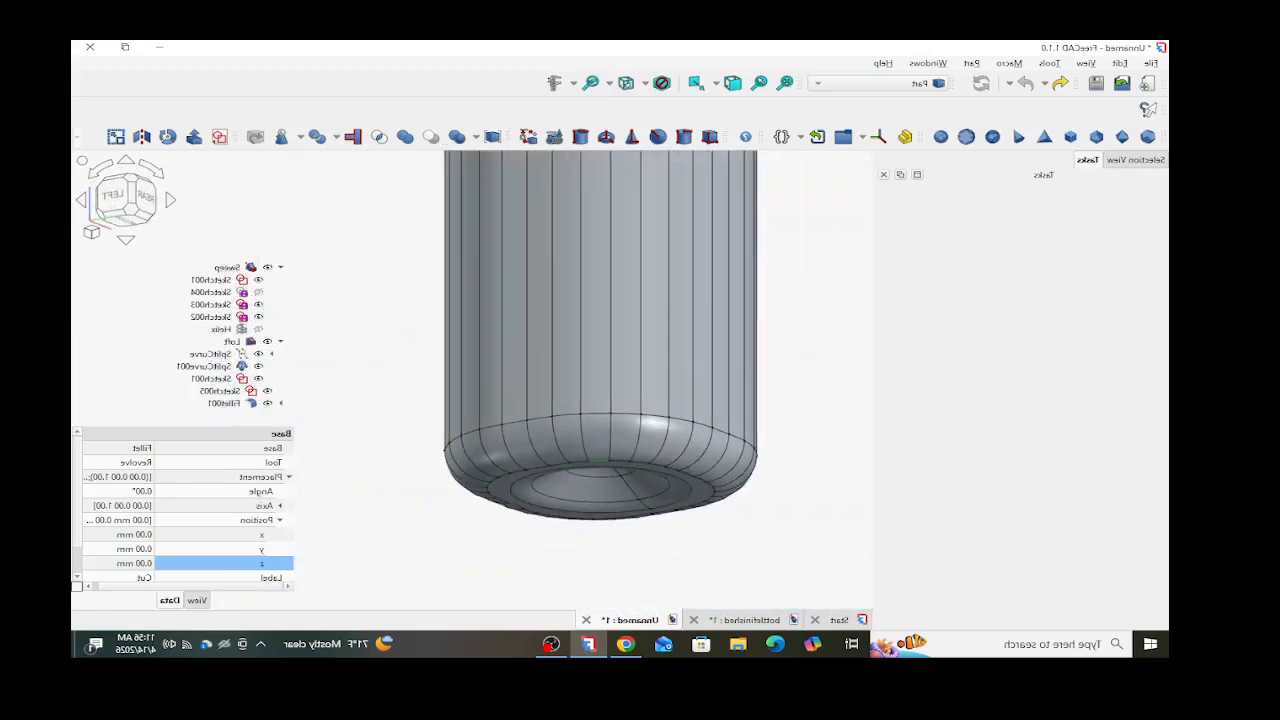
middle_drag(547, 442, 588, 450)
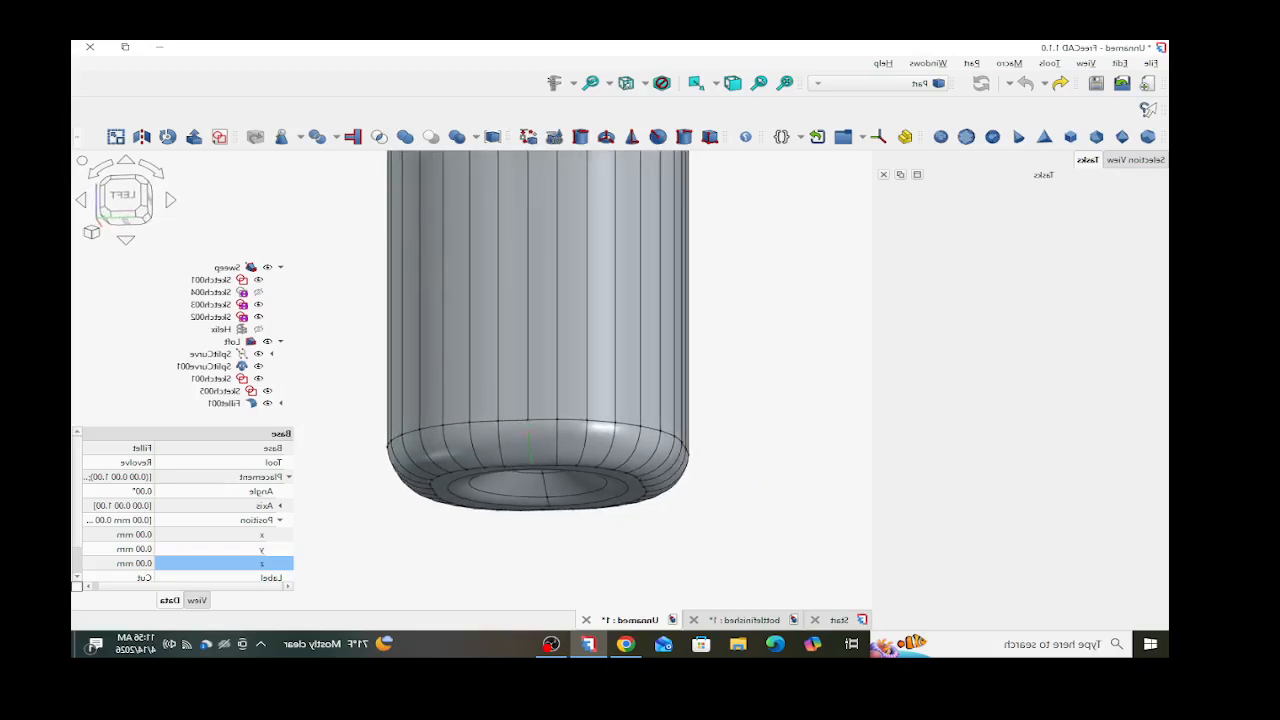
click(470, 550)
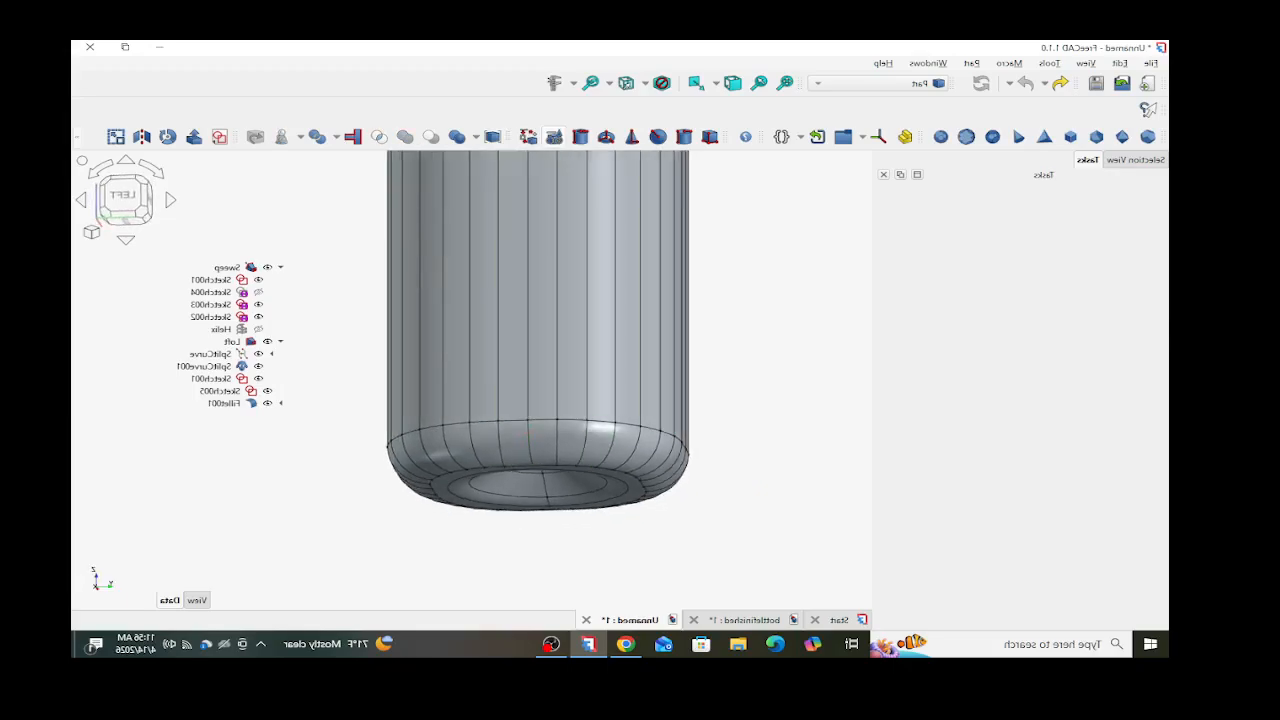
- Create a plane primitive with a length and width of 100 mm at the origin
click(553, 137)
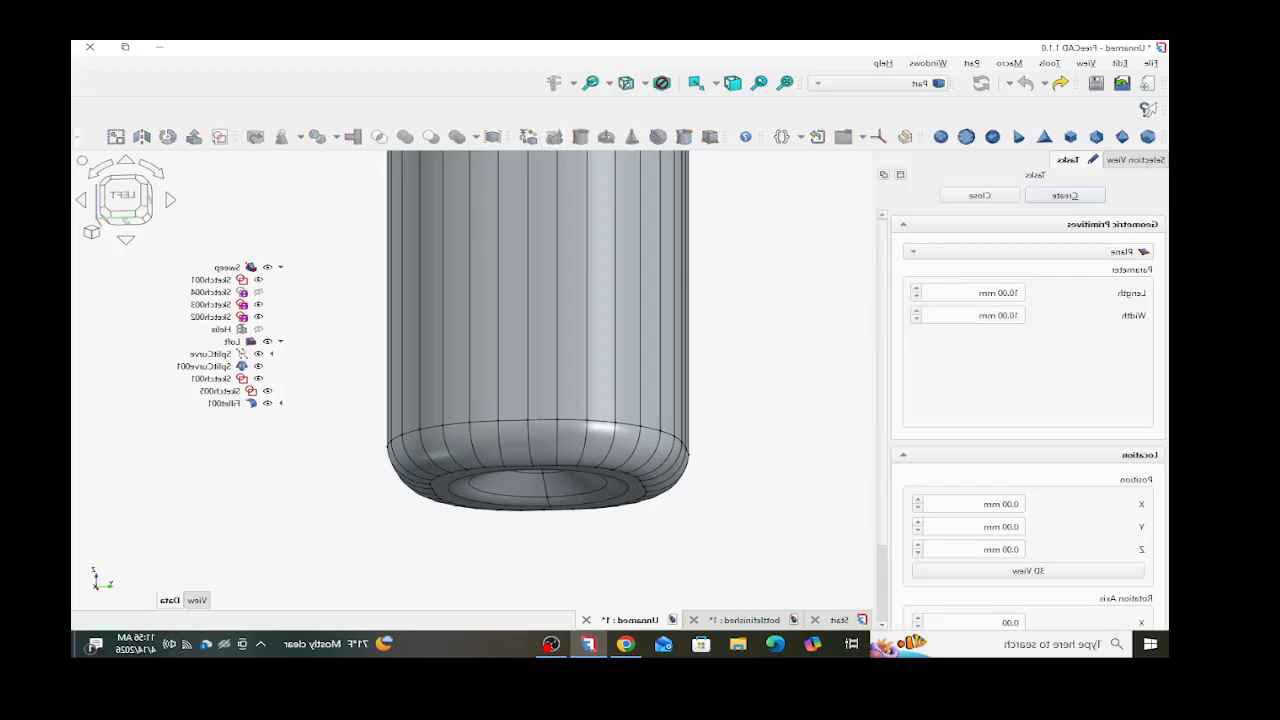
click(1010, 293)
text(0)
click(1009, 315)
text(0)
scroll(1028, 420, down, 2)
scroll(1028, 420, up, 2)
click(1065, 195)
scroll(273, 535, down, 4)
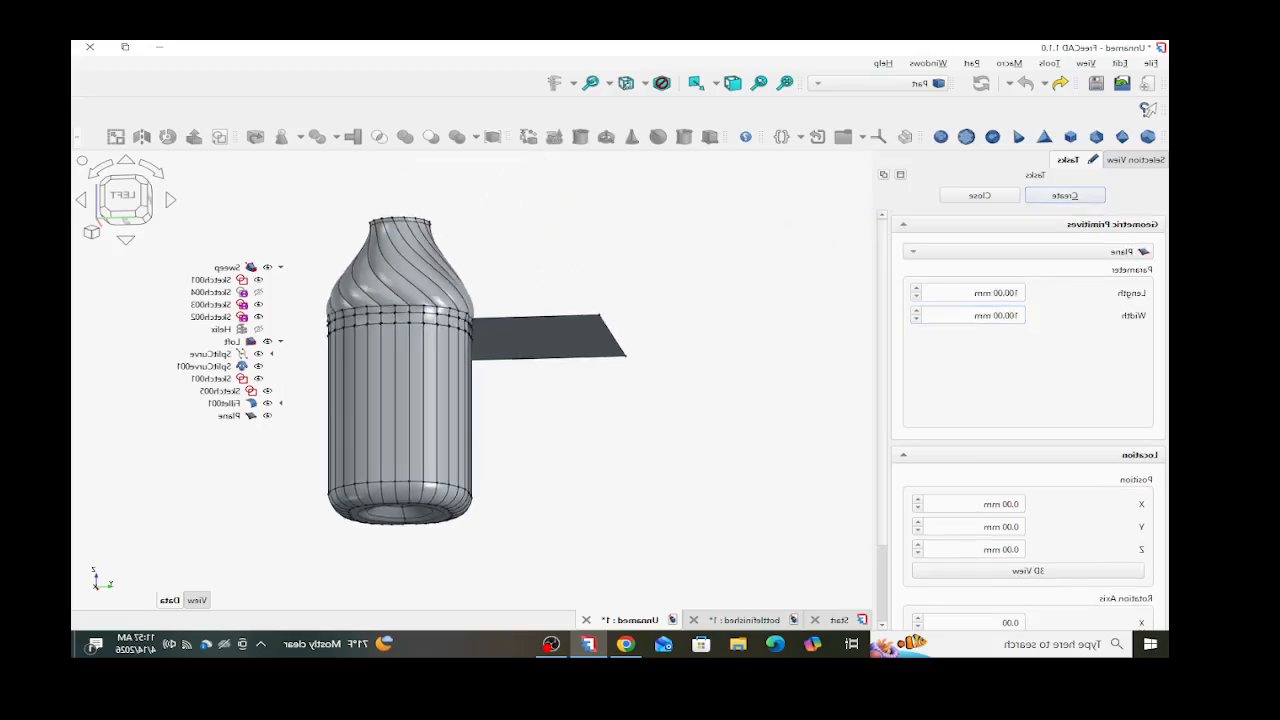
click(980, 195)
- Open the plane's attachment editor, cancel it, and undo the last change
middle_drag(600, 430, 600, 470)
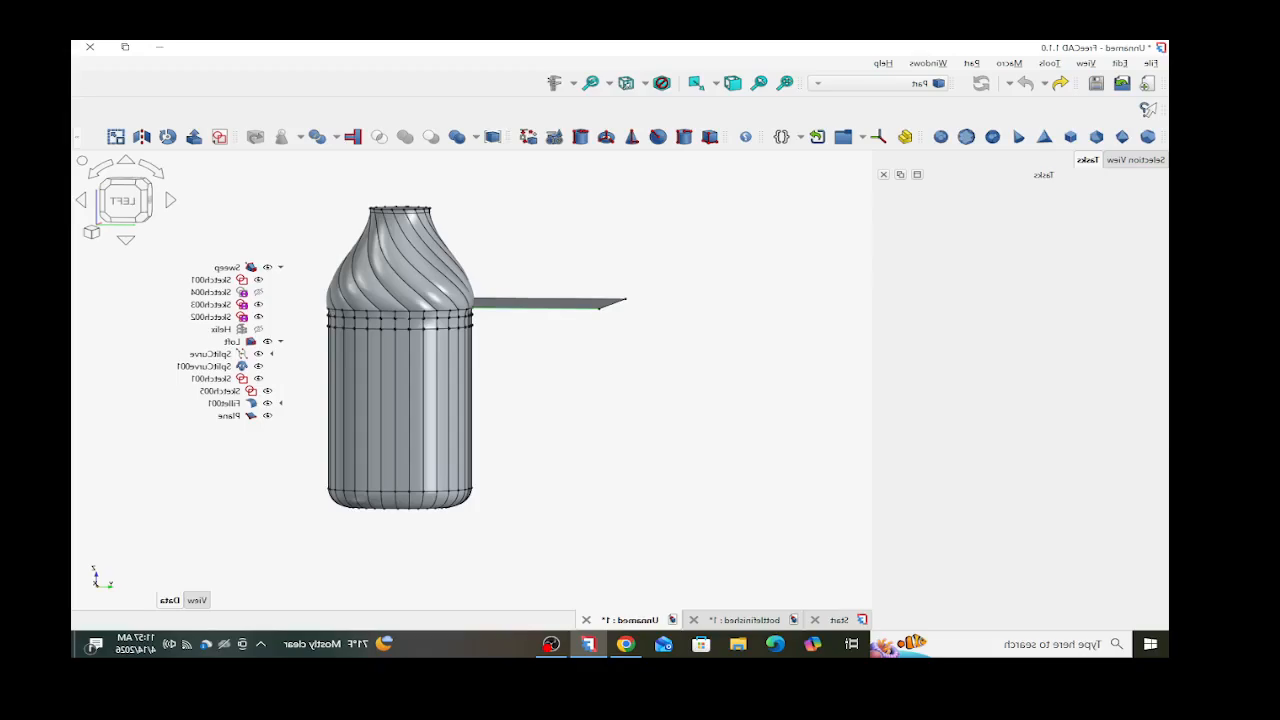
click(229, 415)
right_click(229, 415)
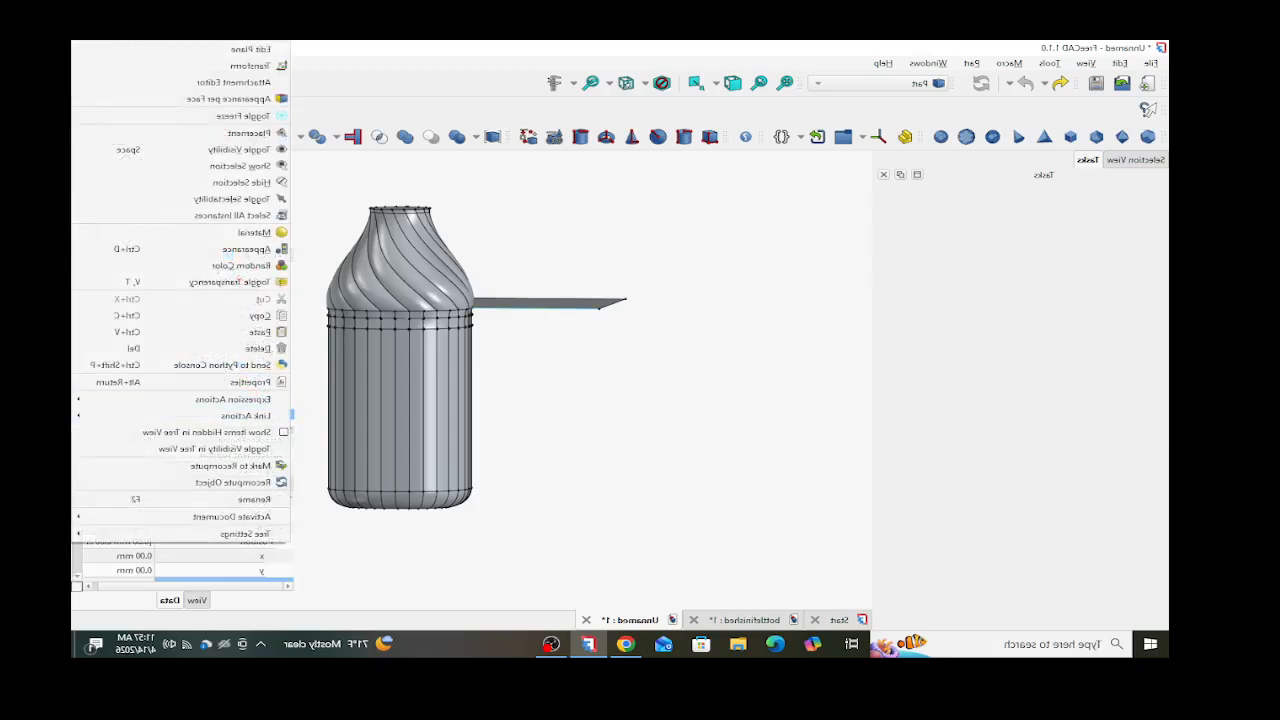
click(234, 82)
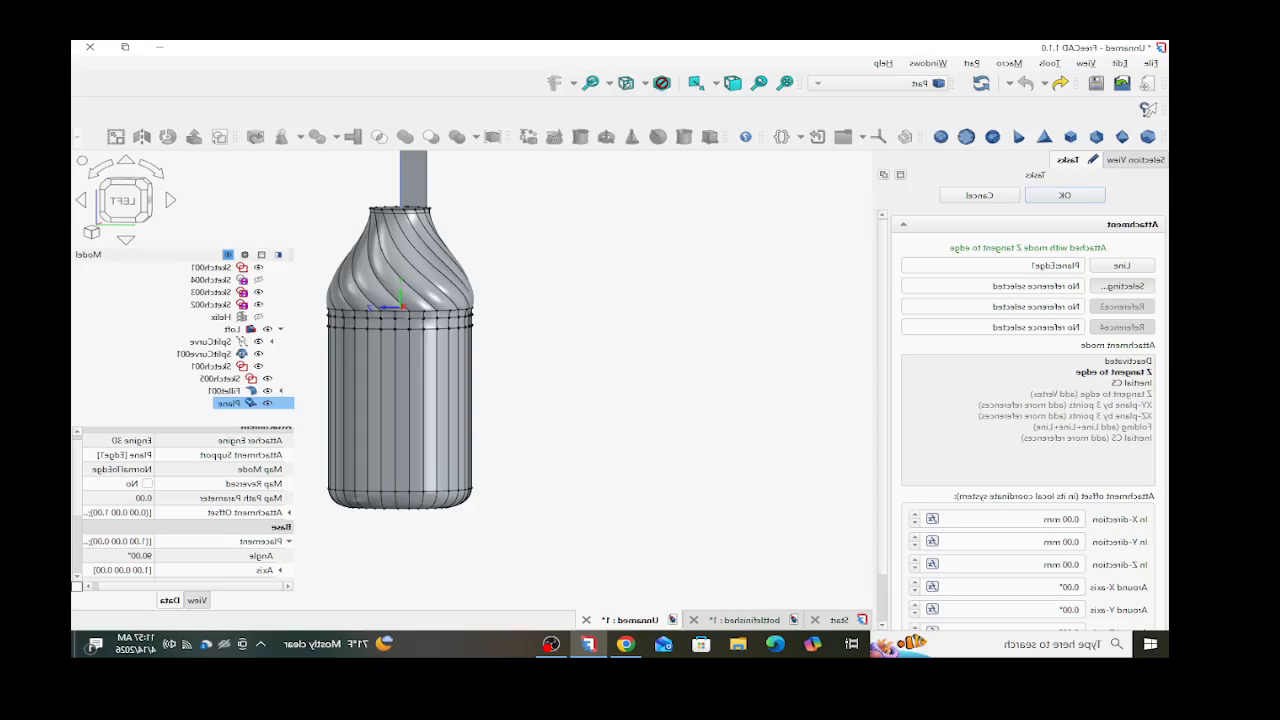
click(979, 195)
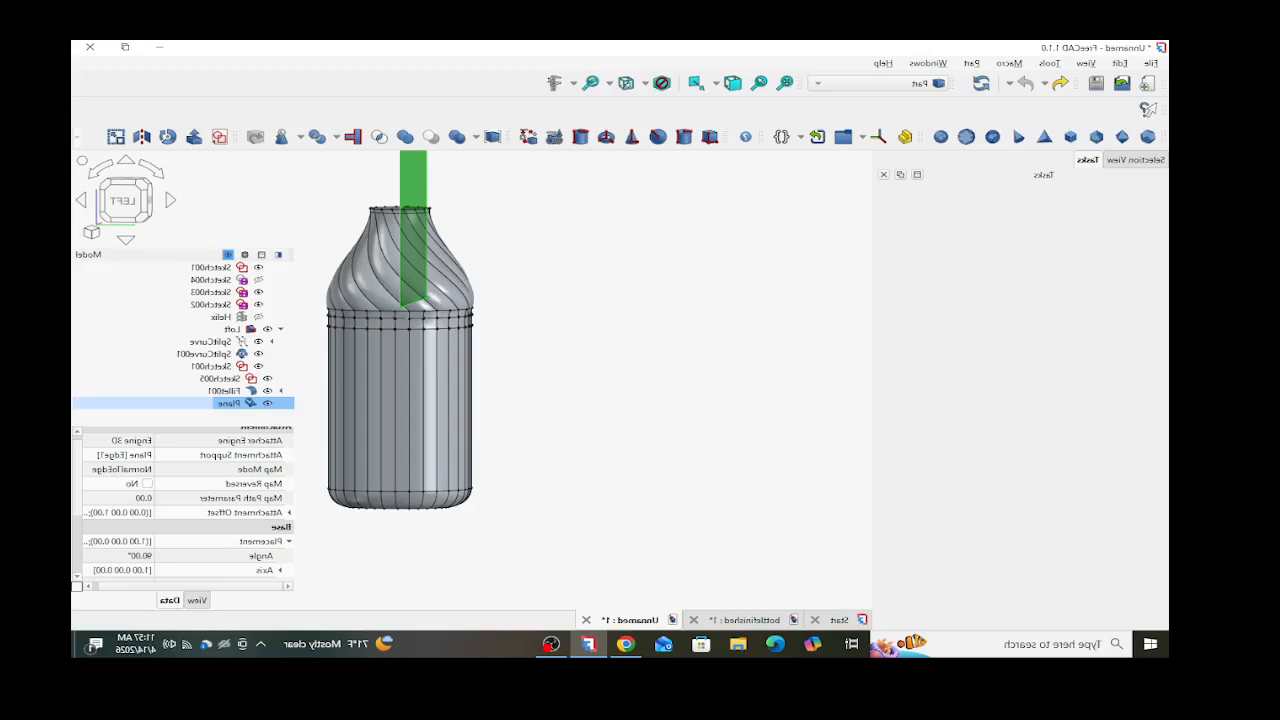
click(1120, 63)
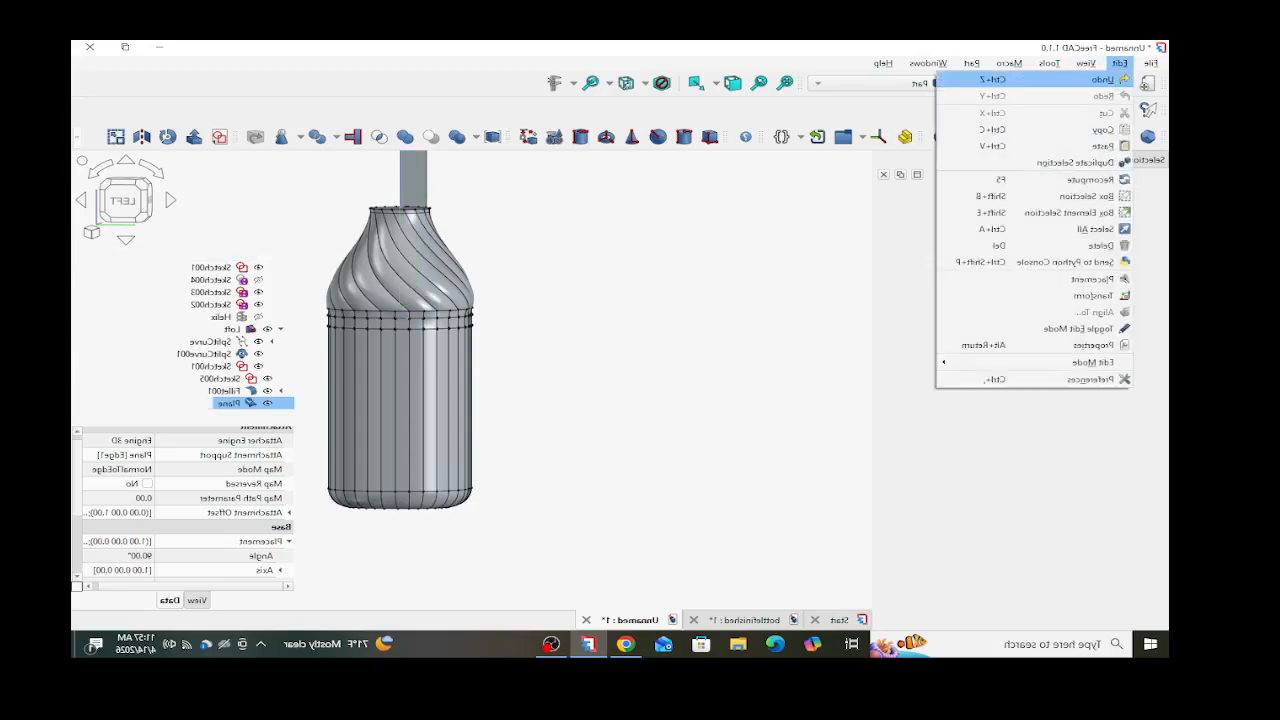
click(1098, 79)
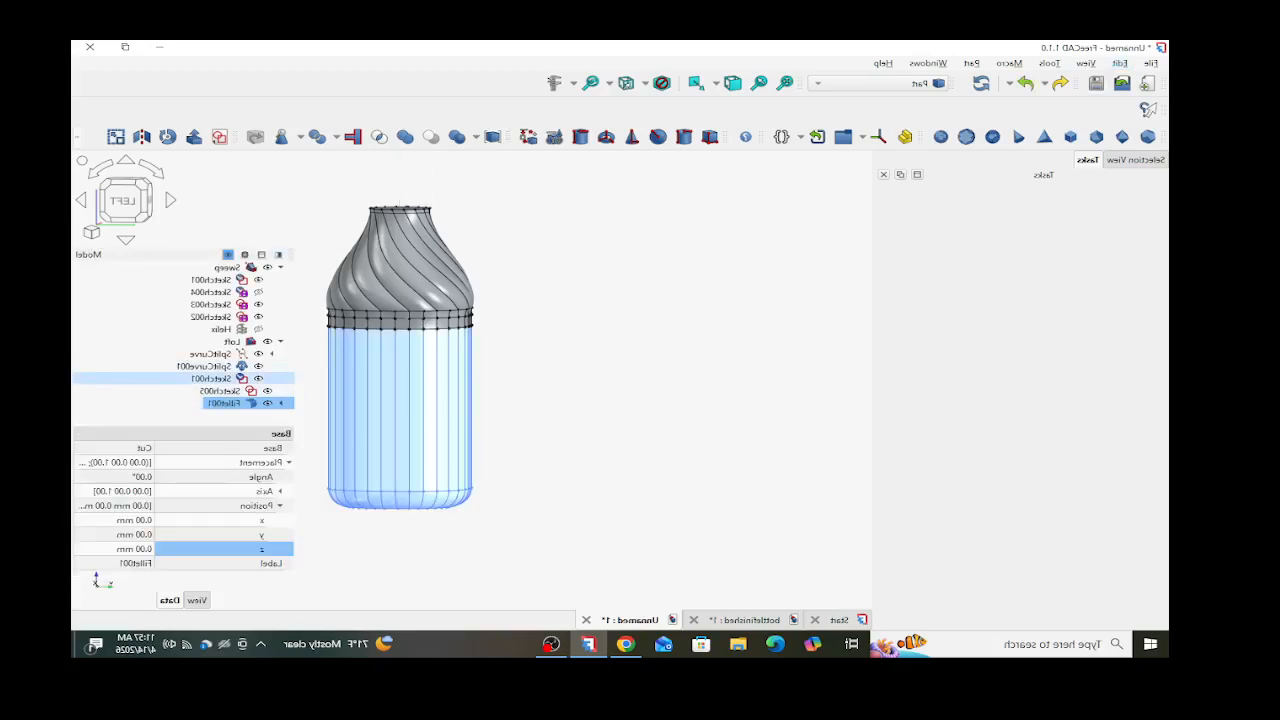
click(540, 300)
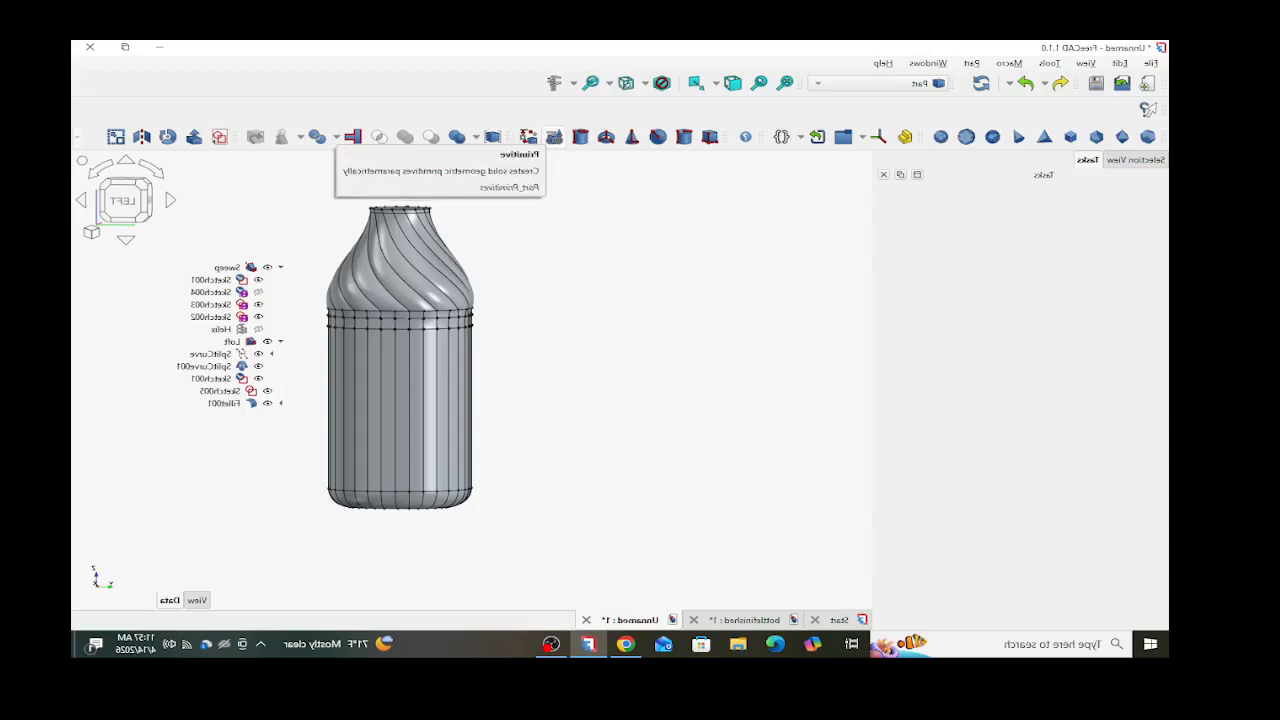
- Add a new plane primitive at the origin, 100 mm long and 100 mm wide
click(528, 137)
click(1010, 293)
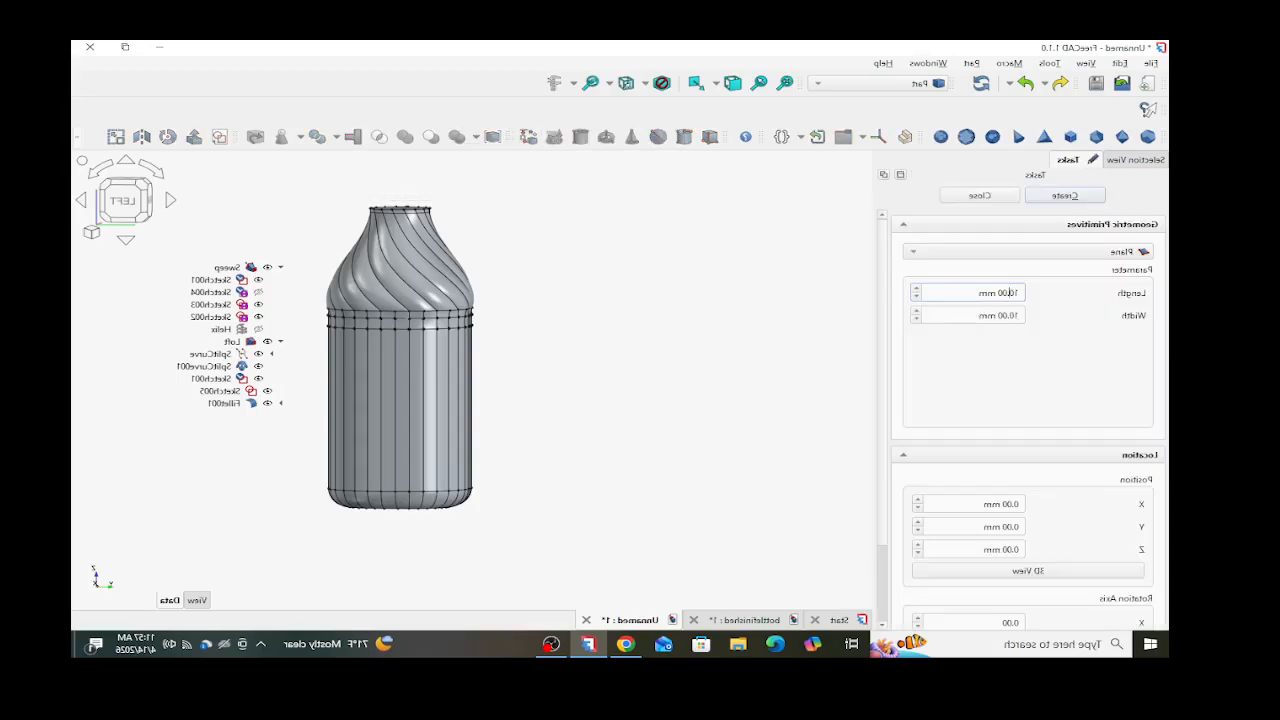
text(0)
click(1012, 315)
text(0)
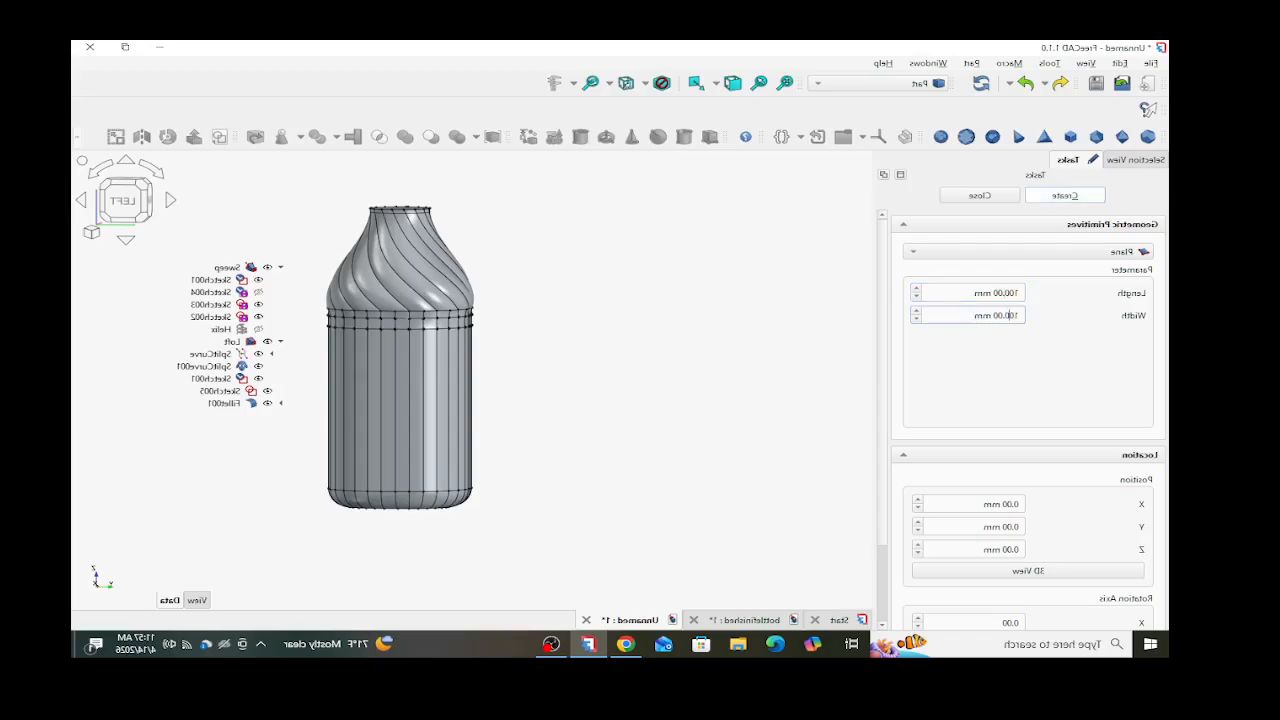
click(1065, 195)
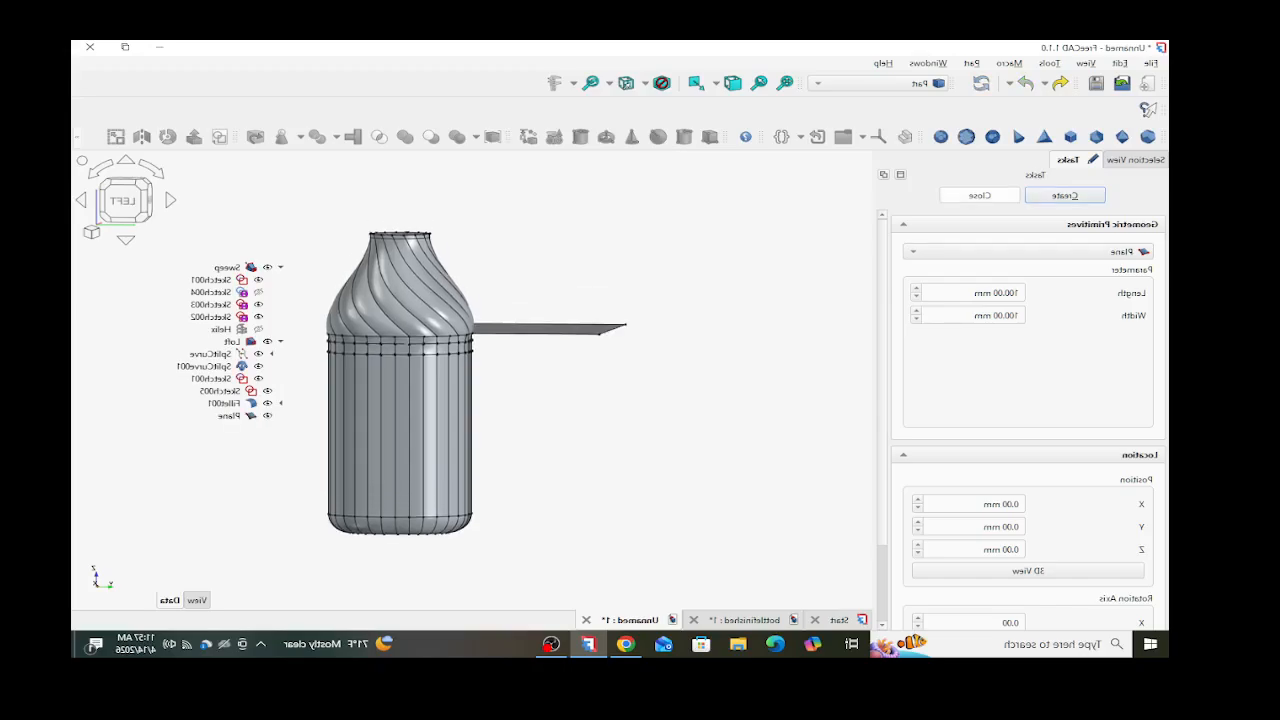
click(980, 195)
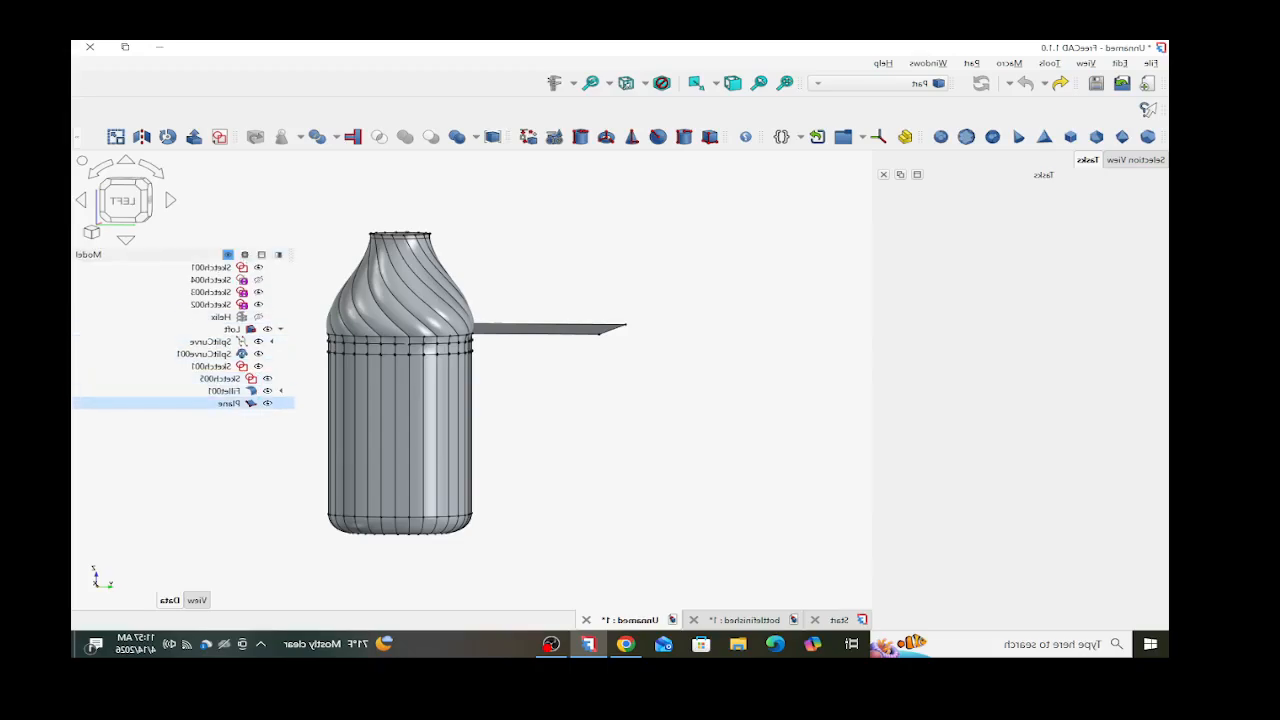
- Transform the plane by moving it -132 mm along its W axis, below the bottle's base
click(230, 402)
right_click(230, 402)
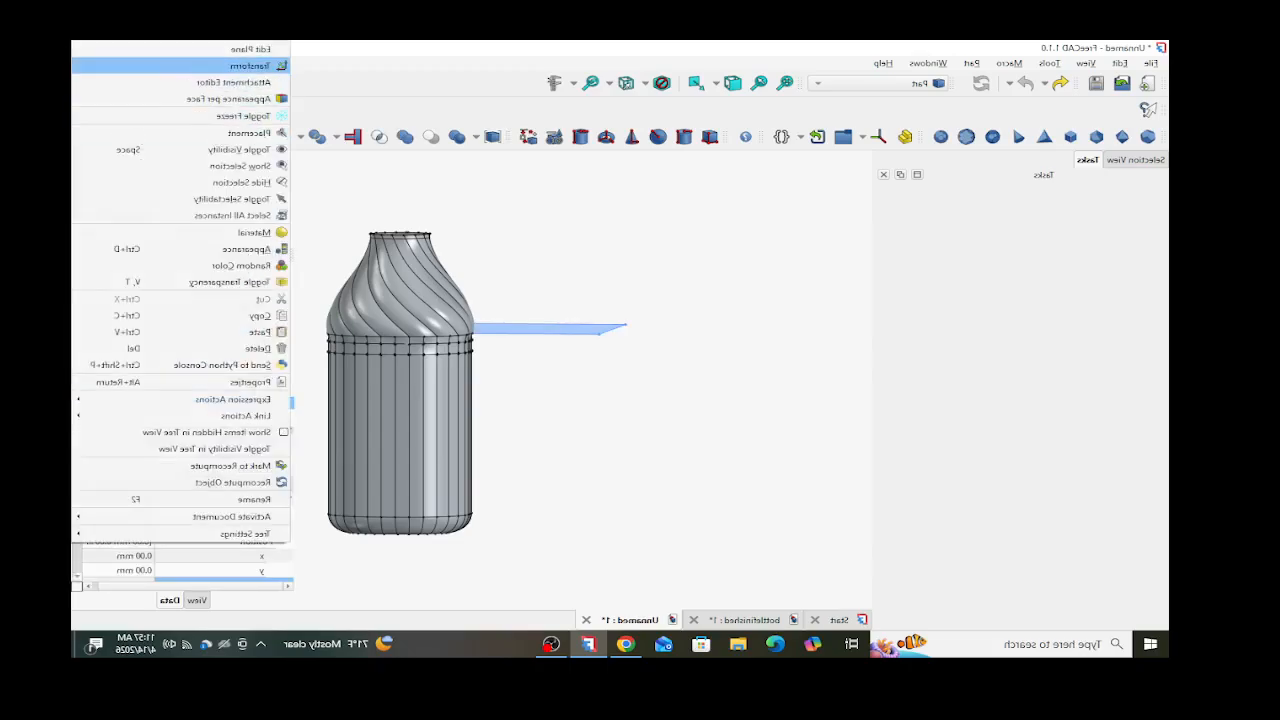
click(250, 65)
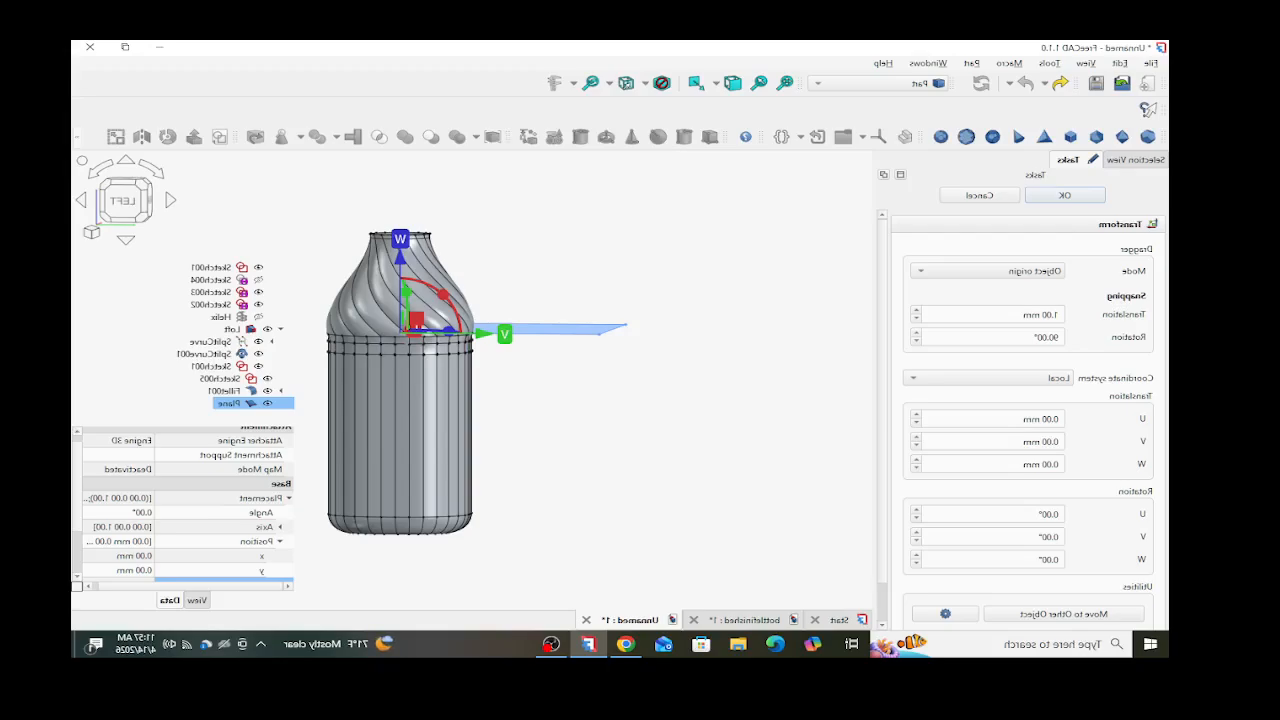
drag(400, 257, 400, 494)
middle_drag(590, 420, 390, 381)
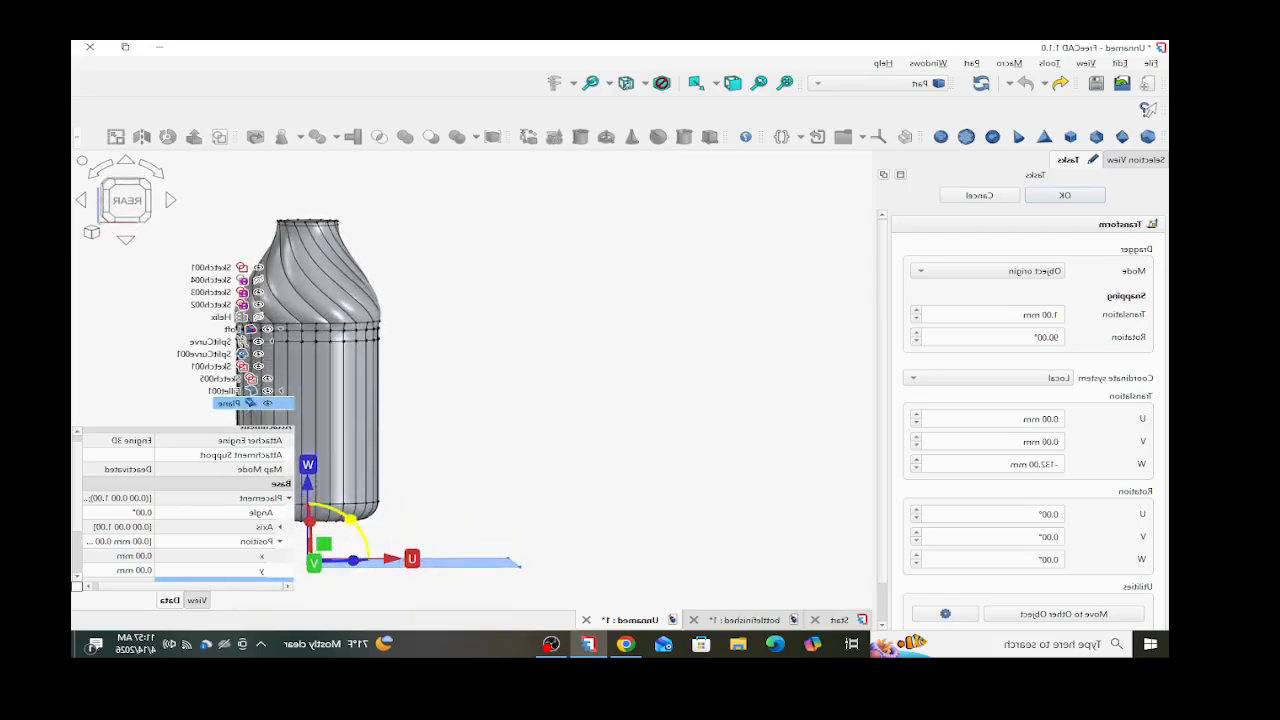
- Rotate the plane -90° about its V axis so it stands upright through the bottle's centre
drag(351, 519, 280, 541)
scroll(620, 487, down, 3)
scroll(378, 489, up, 4)
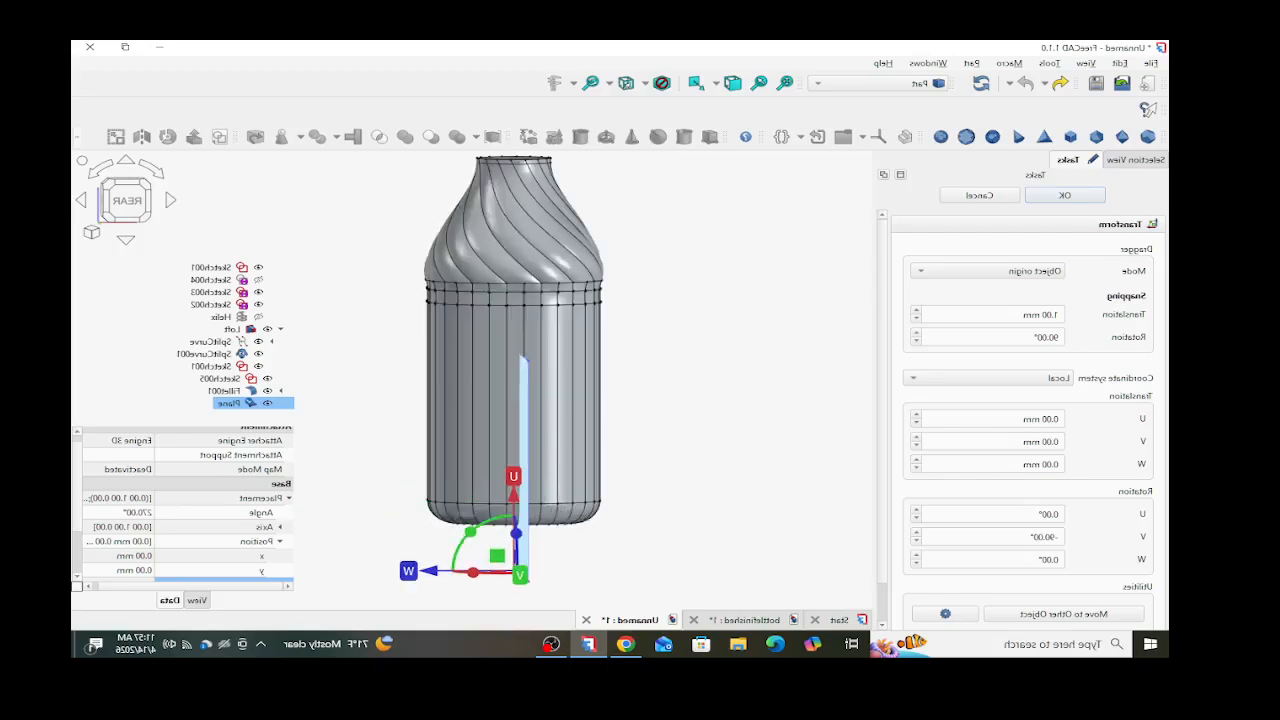
middle_drag(385, 488, 502, 315)
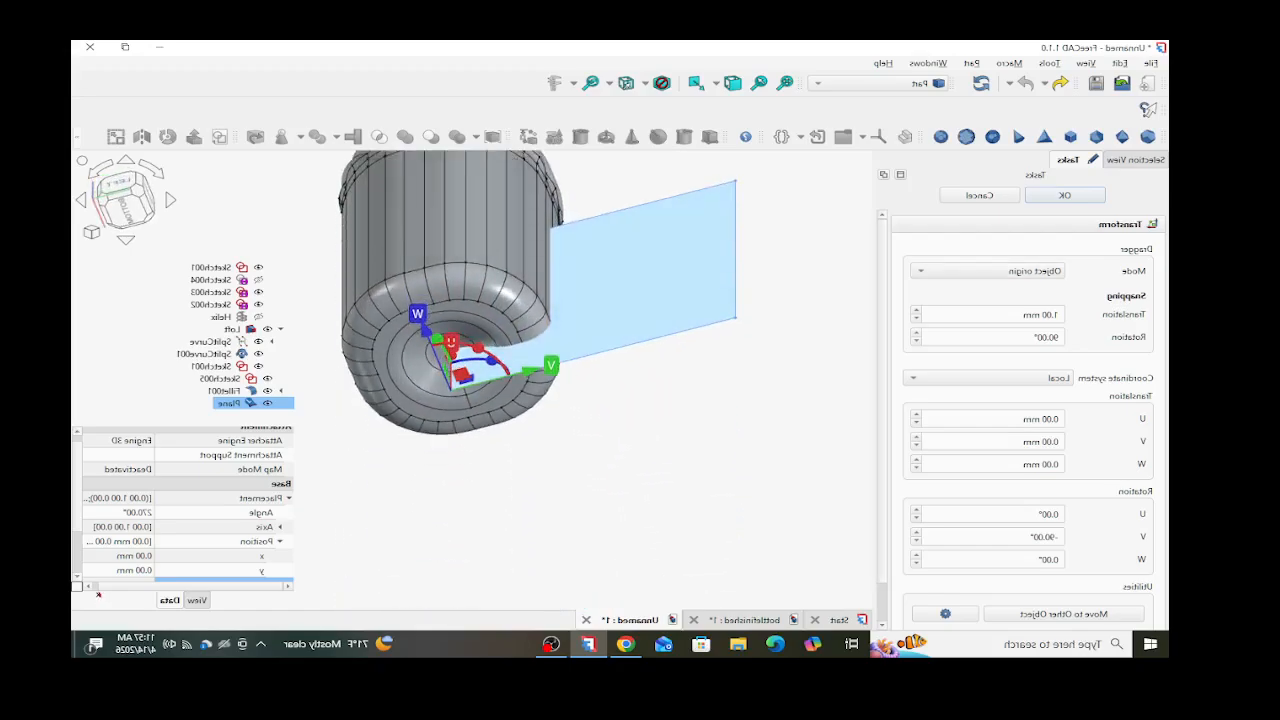
- Set the rotation snapping to 360/16 and turn the plane one 22.5° increment about the bottle's vertical axis, accepting the transform
drag(1034, 337, 1060, 337)
text(360/16)
key(Return)
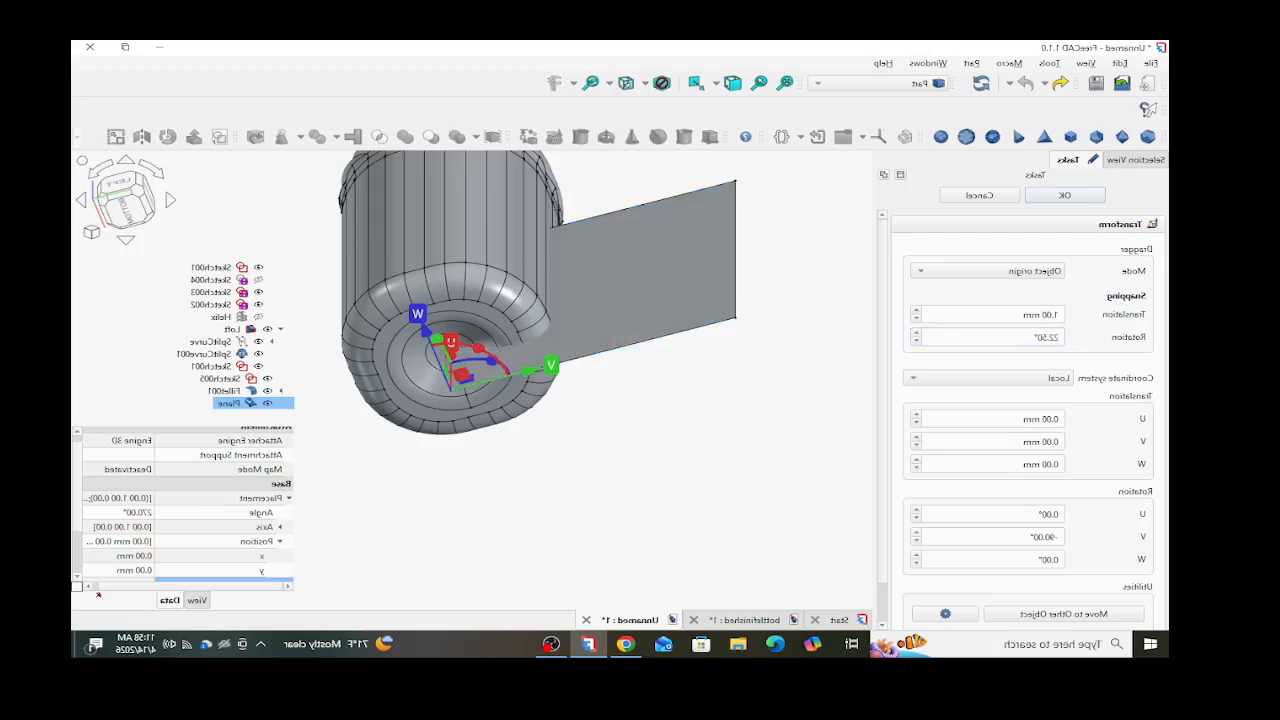
drag(478, 348, 451, 343)
click(1064, 195)
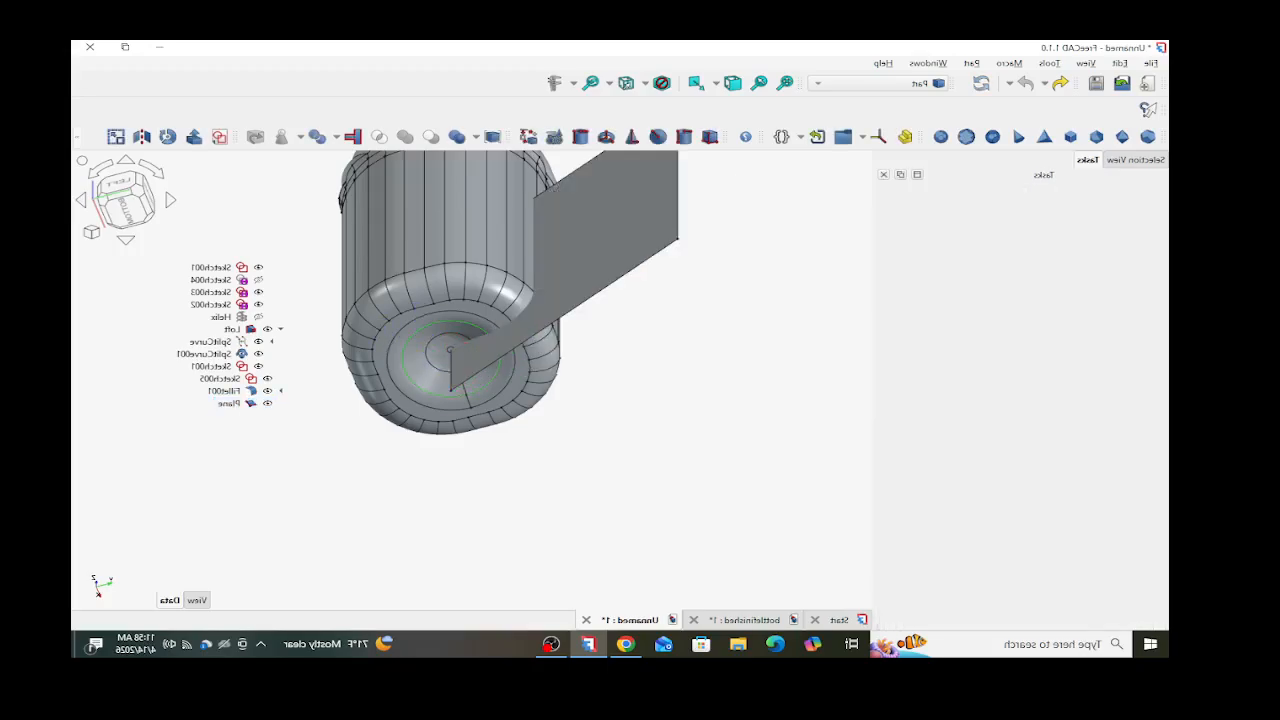
- Create a new sketch on the angled upright plane using the Plane face attachment
middle_drag(480, 400, 385, 232)
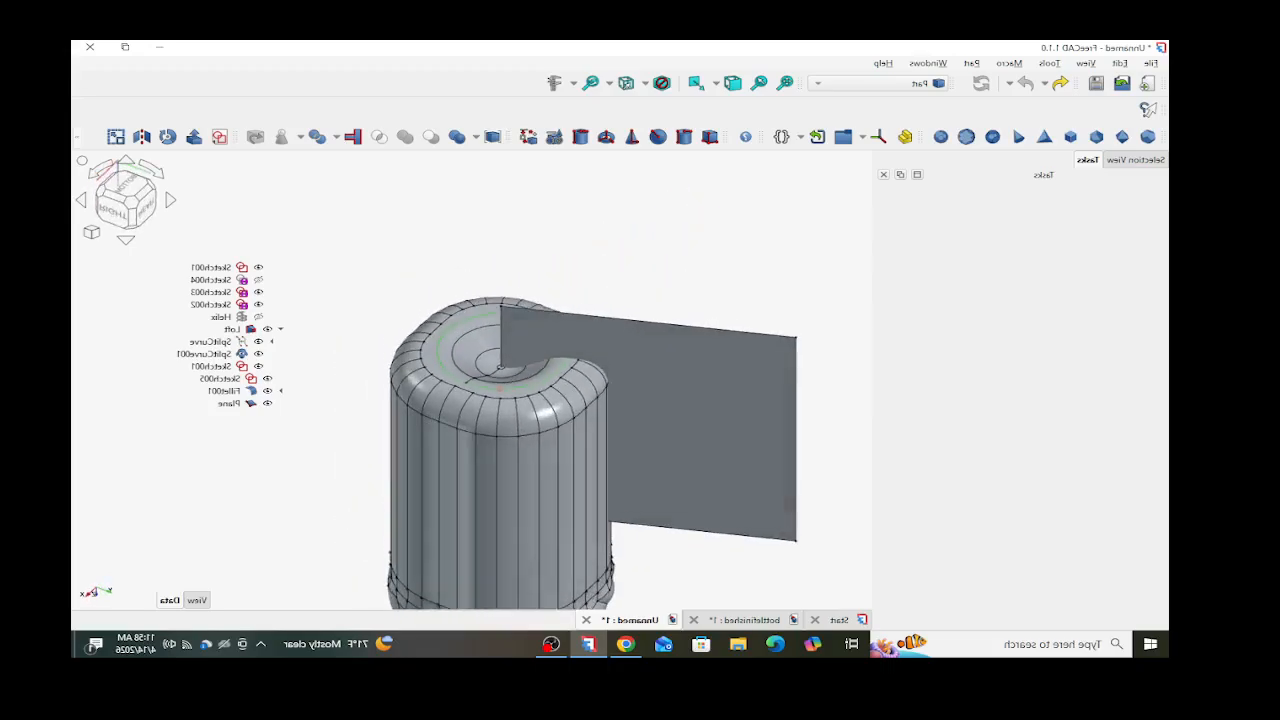
click(690, 430)
click(220, 137)
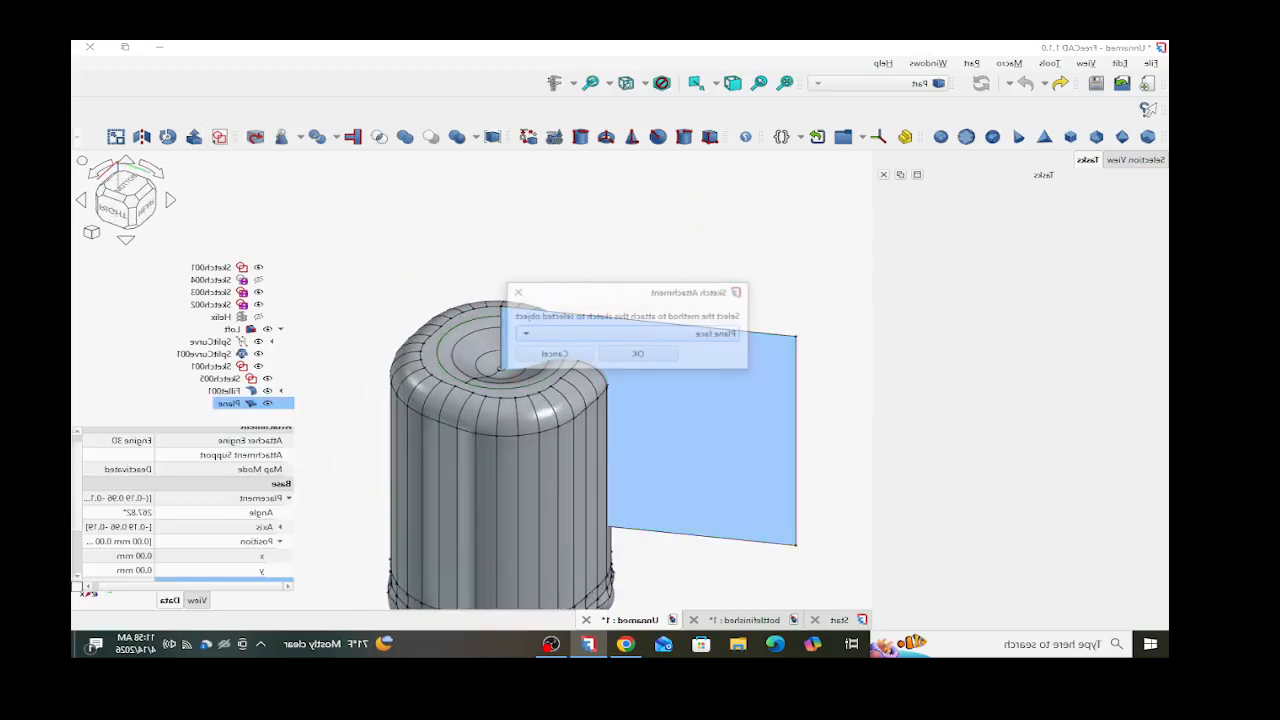
click(638, 354)
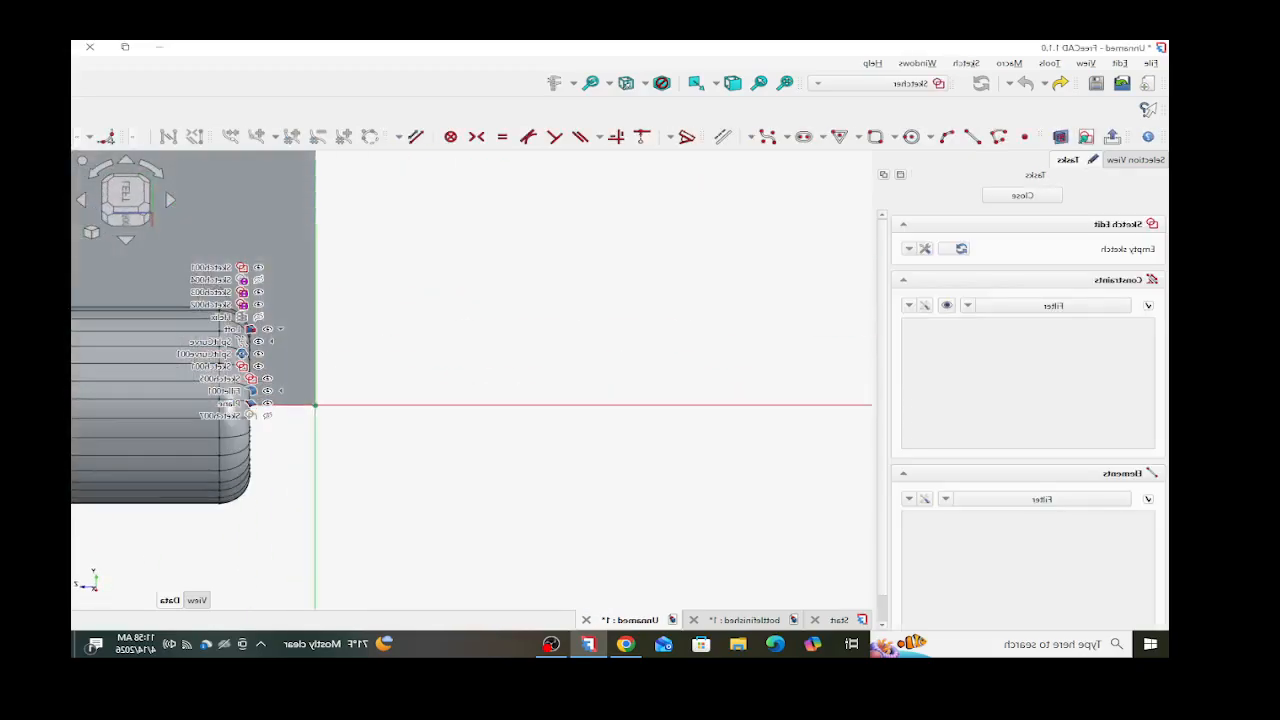
- Section the bottle view at the sketch plane and hide the plane object so the recessed base profile can be traced
scroll(581, 307, down, 6)
scroll(400, 302, up, 6)
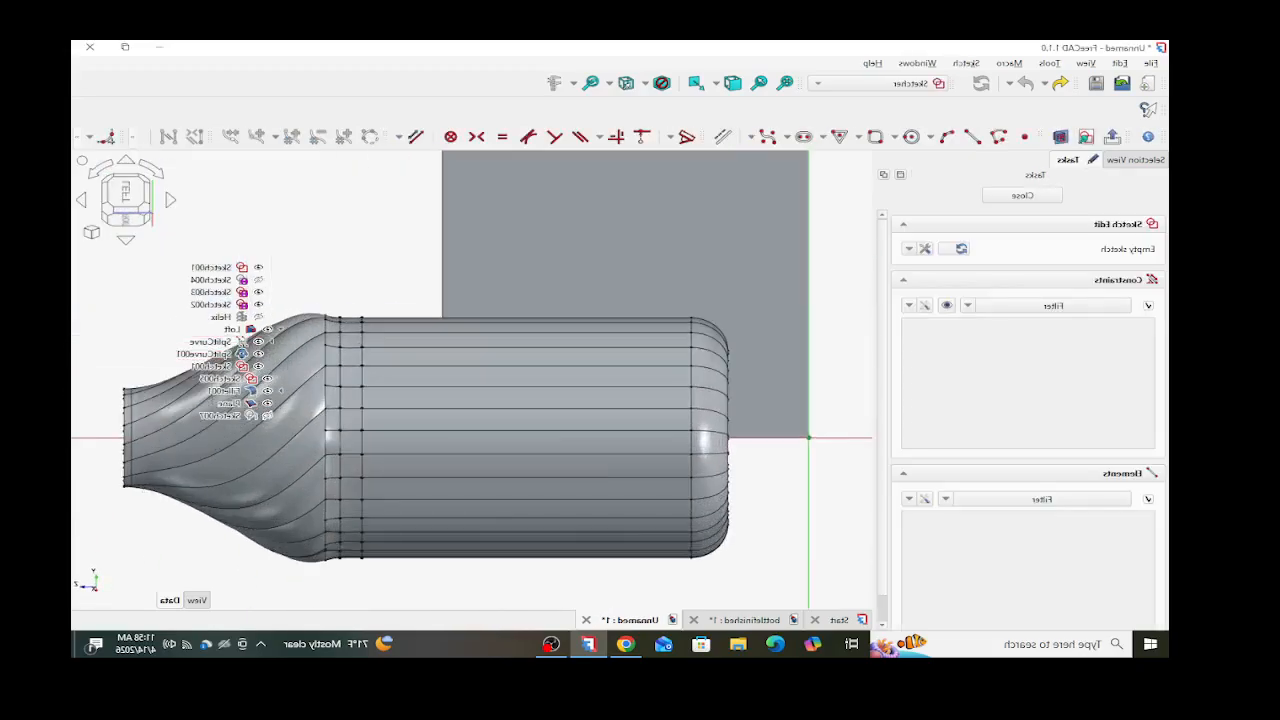
click(1061, 137)
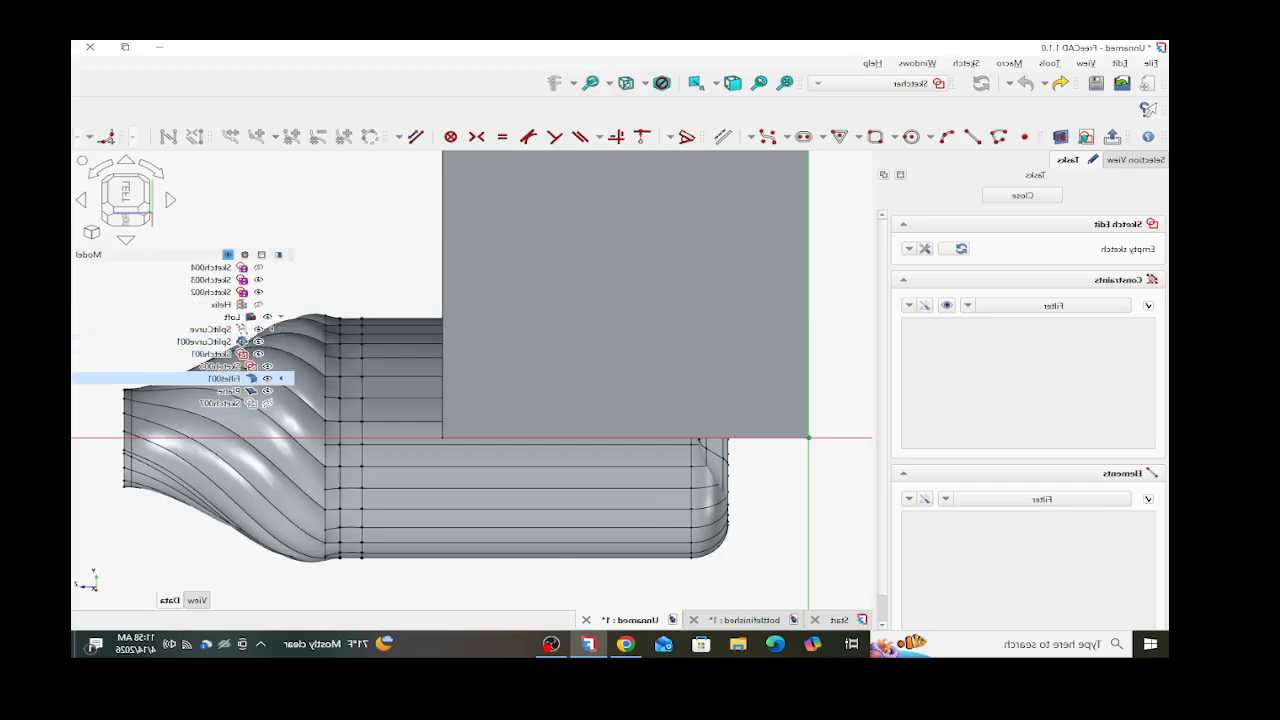
click(229, 391)
key(space)
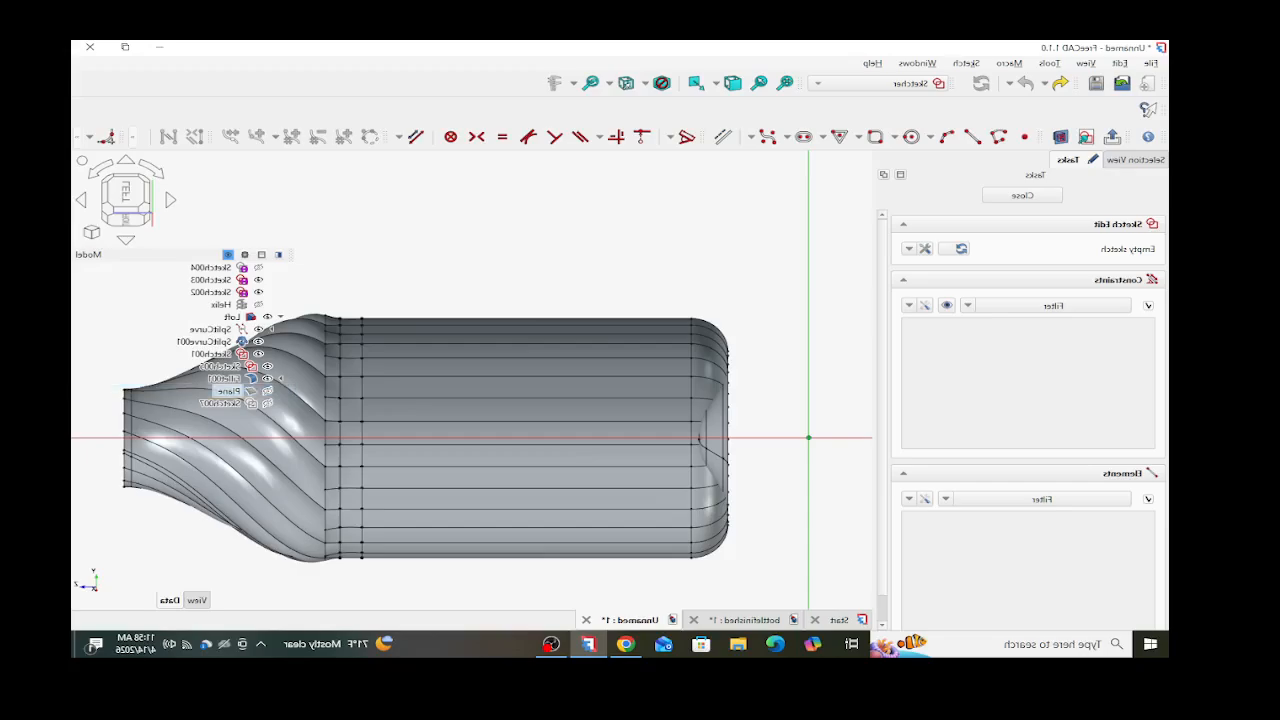
middle_drag(450, 480, 450, 452)
click(1086, 137)
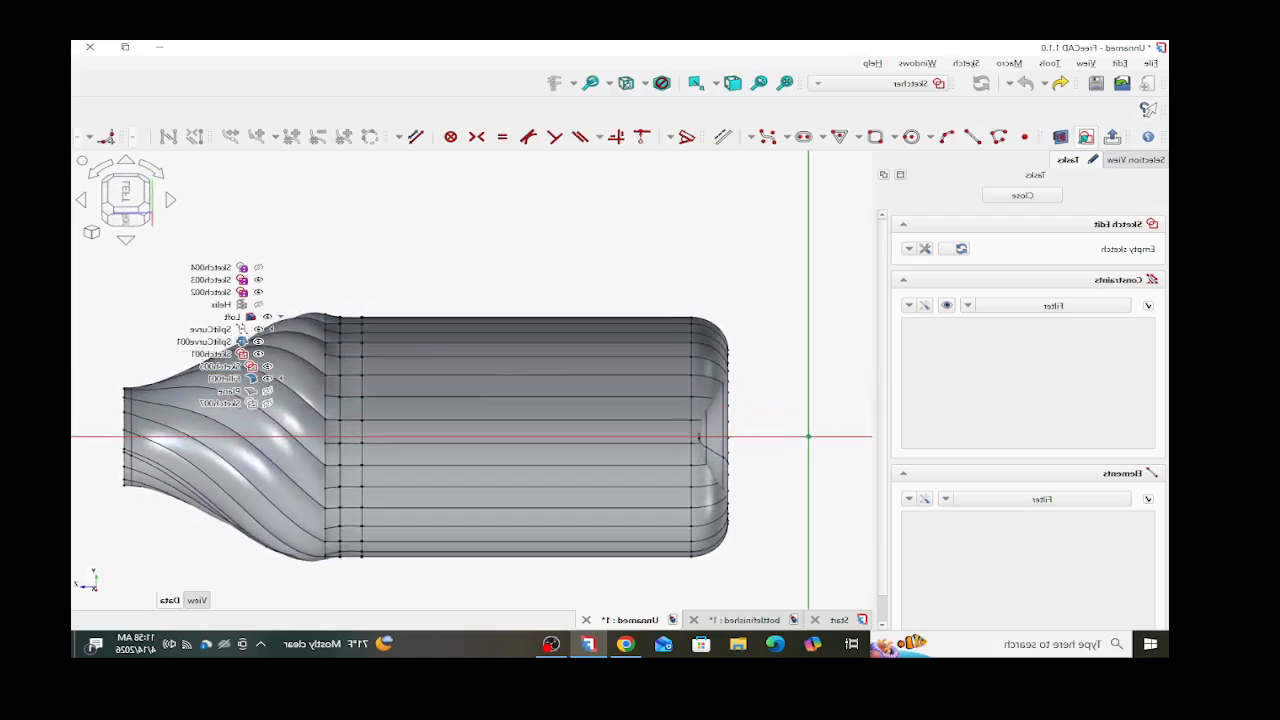
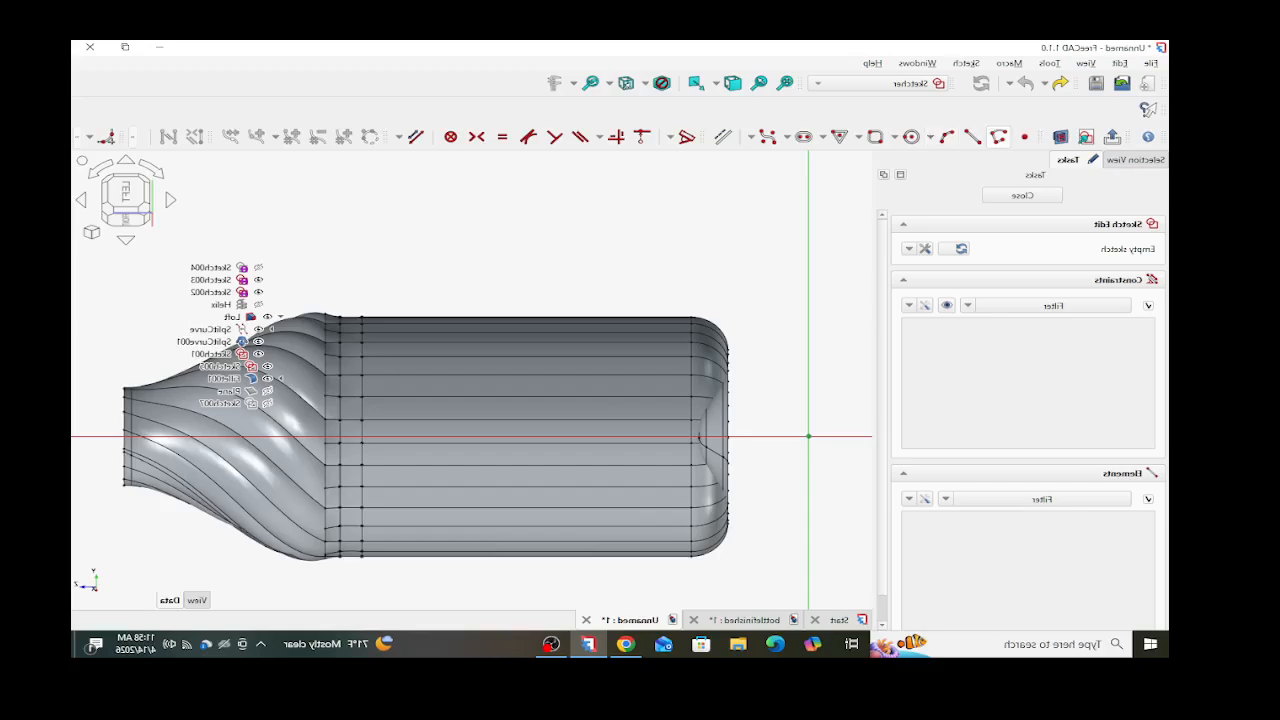
- Sketch an open polyline of five connected segments from inside the base recess, around the bottle's rounded bottom corner, to beyond the side wall
click(999, 137)
scroll(712, 420, up, 4)
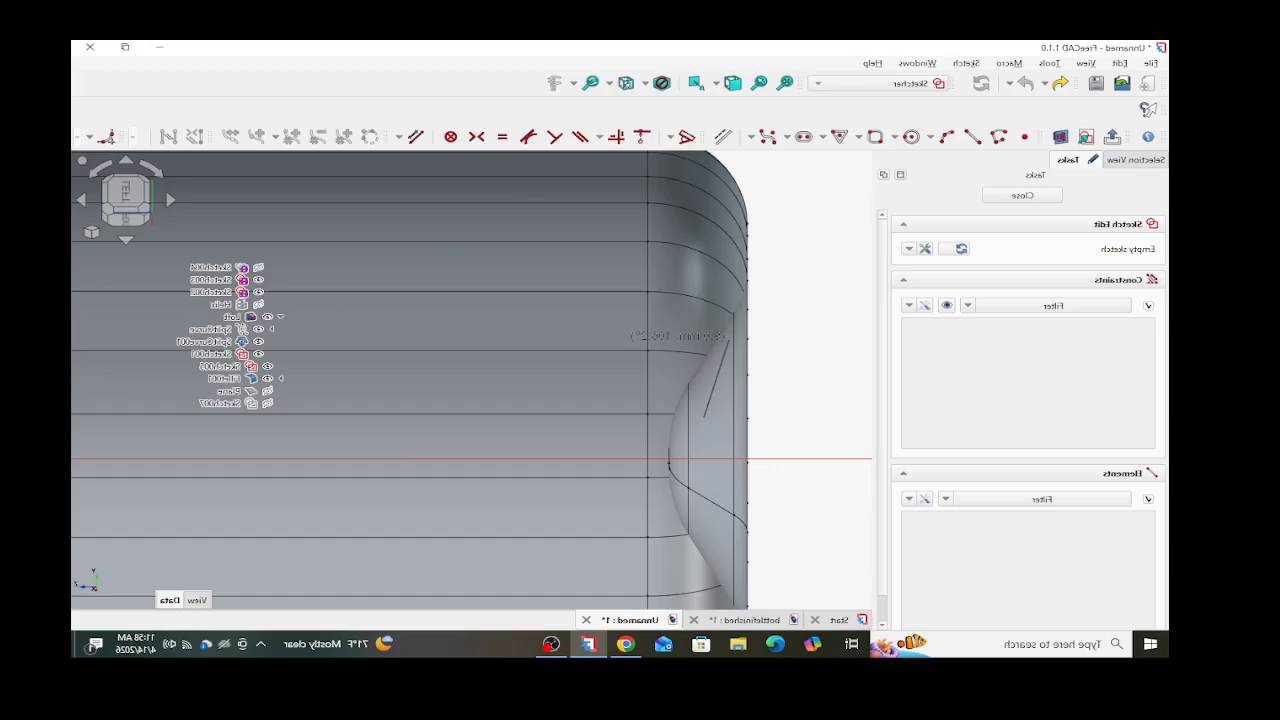
click(731, 341)
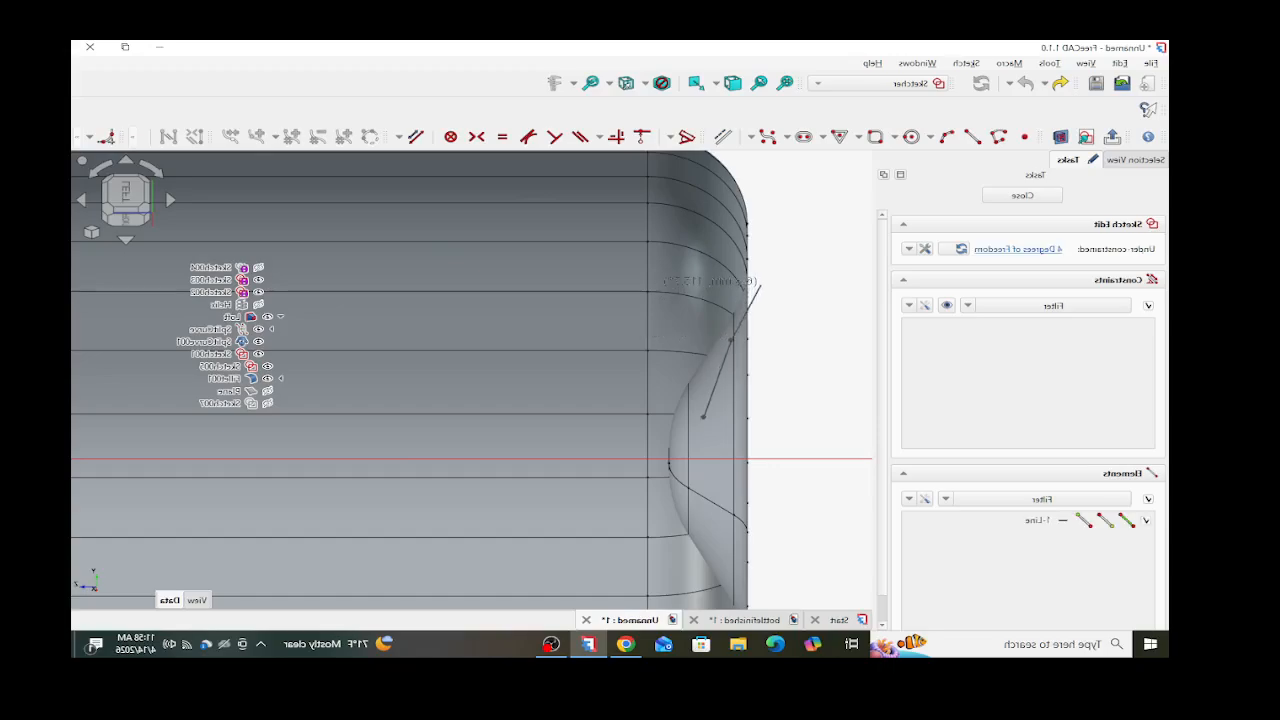
click(760, 284)
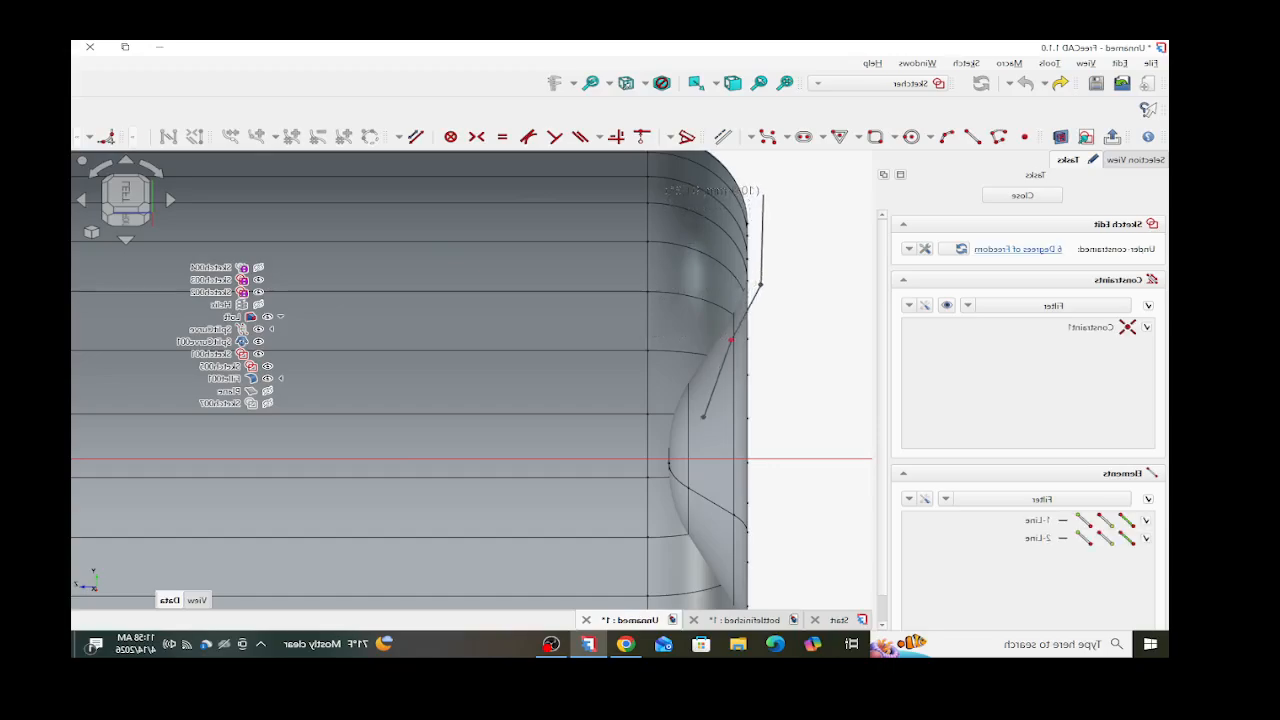
click(761, 190)
scroll(761, 190, down, 2)
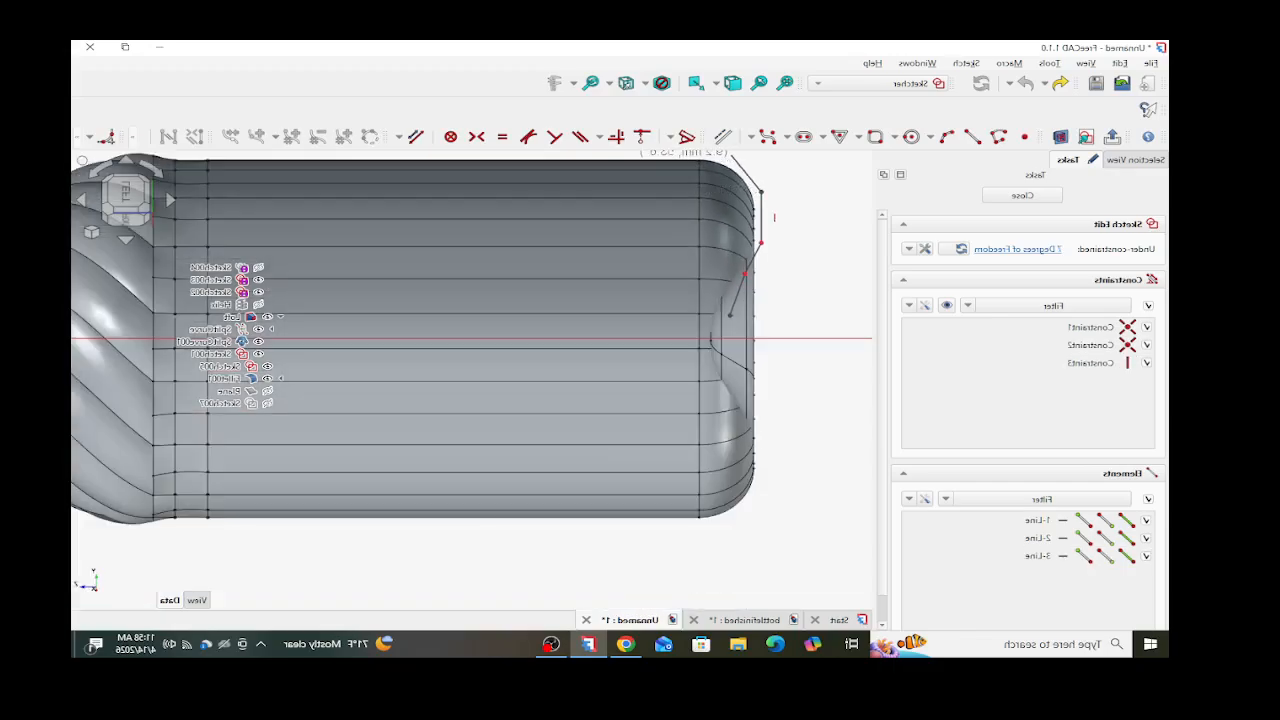
scroll(772, 214, down, 3)
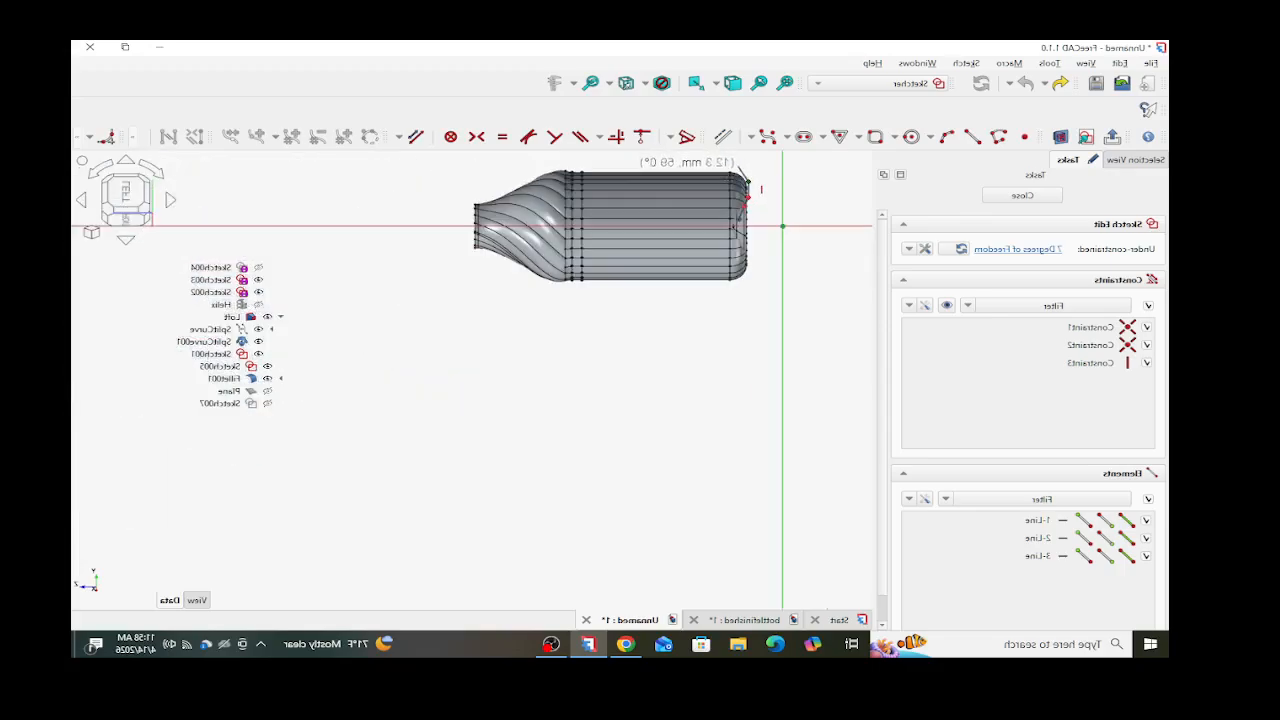
scroll(748, 186, up, 5)
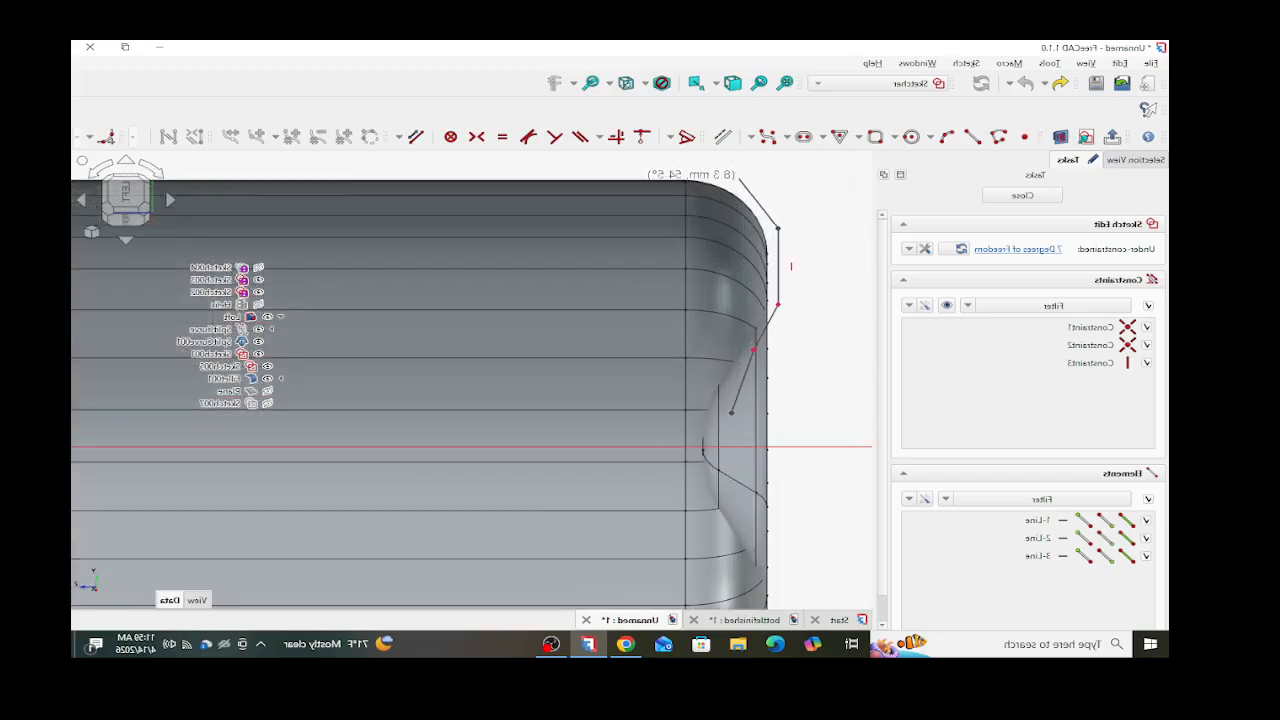
click(738, 178)
scroll(791, 266, down, 3)
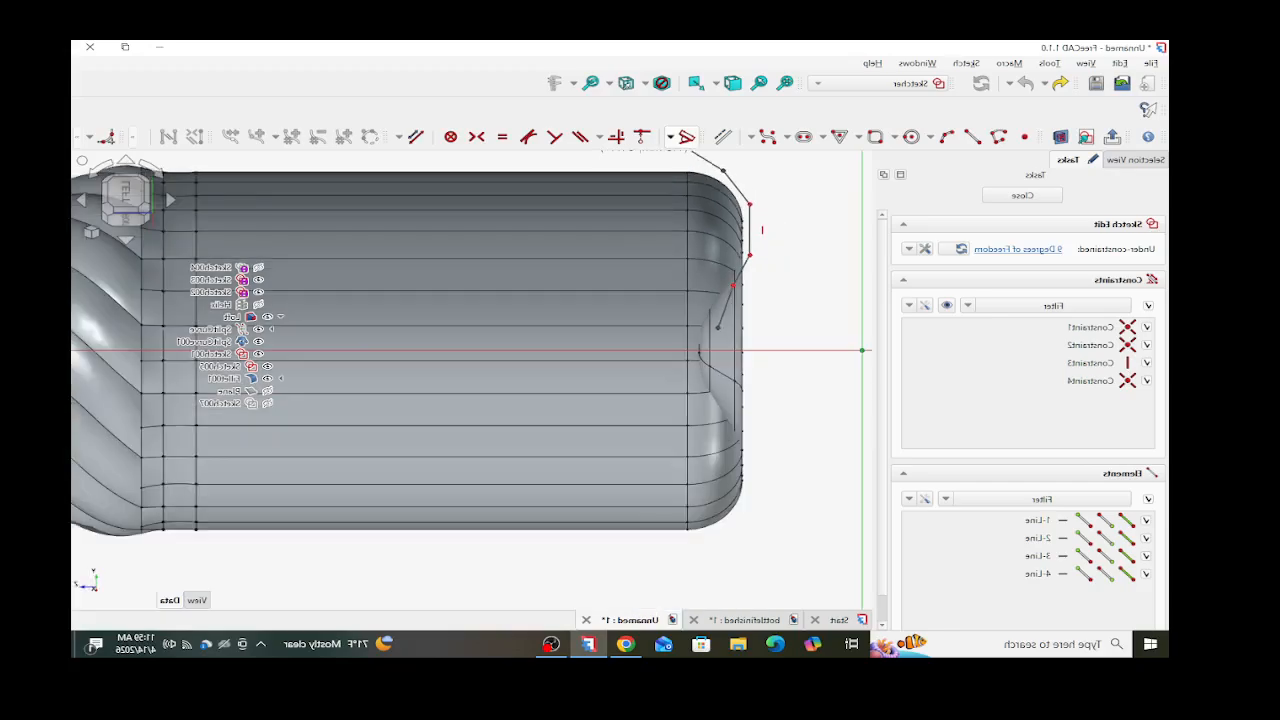
scroll(745, 208, down, 2)
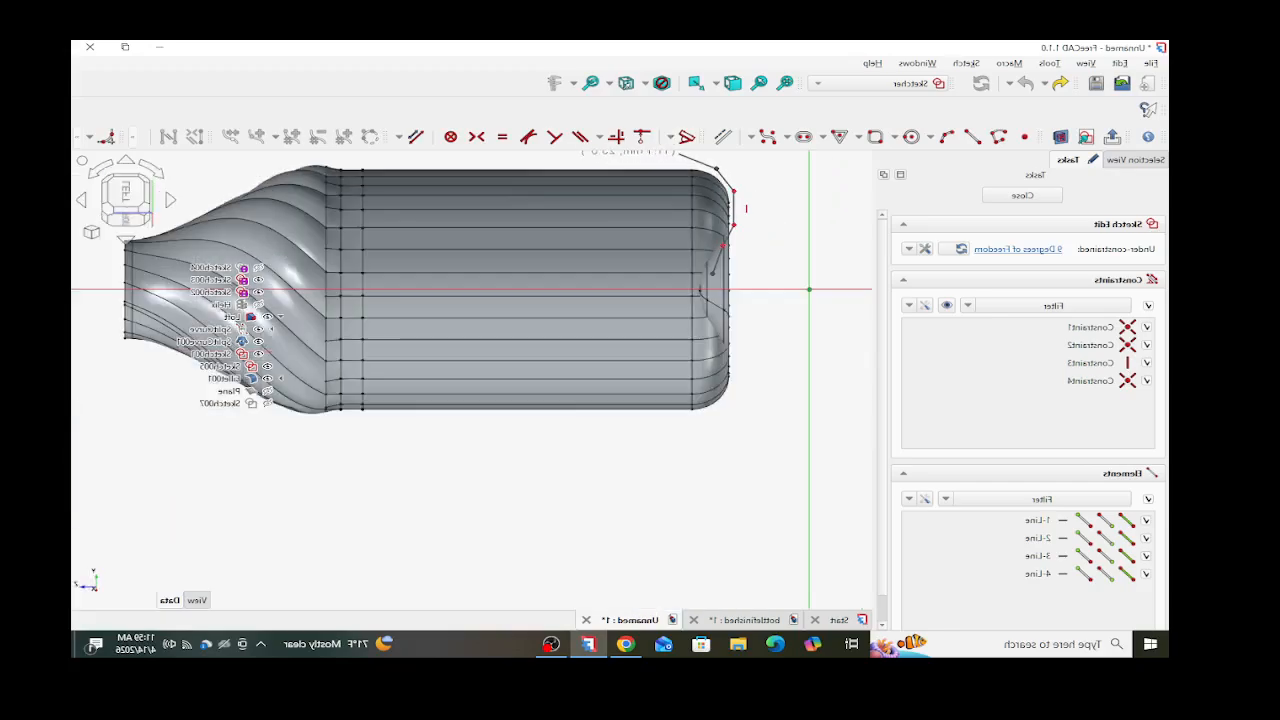
click(677, 152)
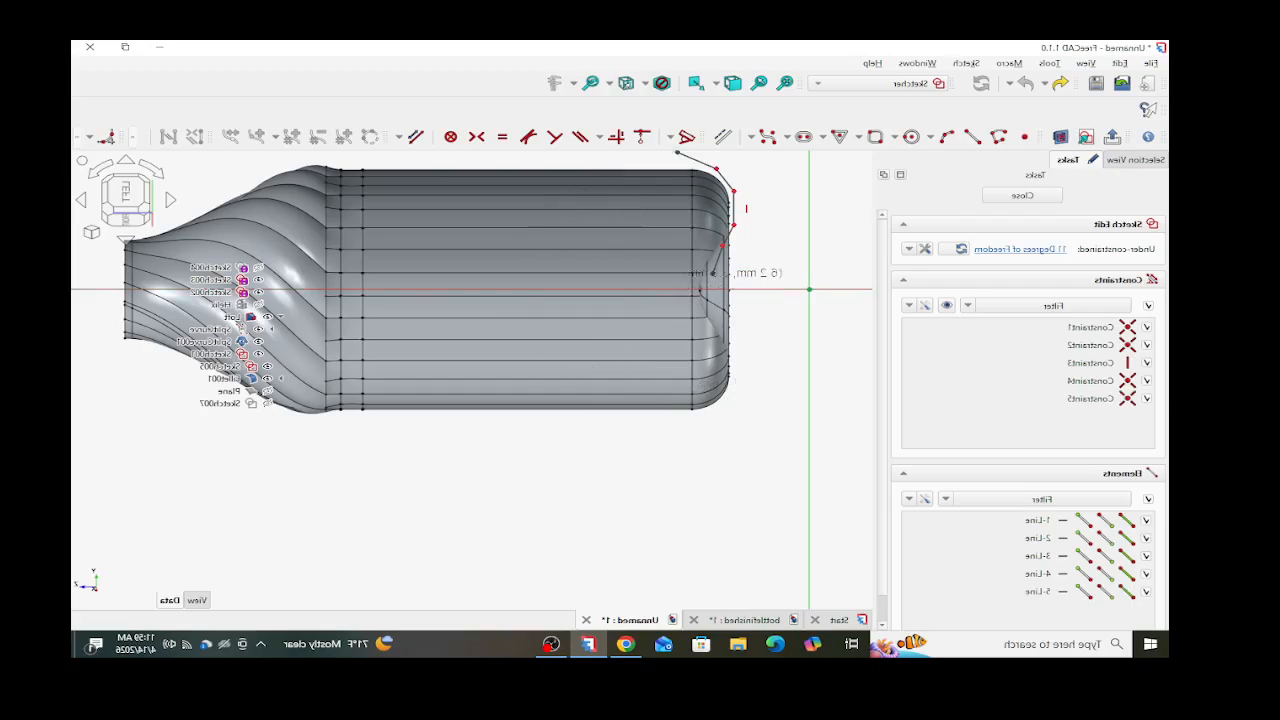
- Fillet the four corners between the polyline's five segments with Preserve corner enabled, and close the sketch
scroll(700, 250, up, 3)
scroll(700, 250, down, 3)
scroll(700, 250, up, 2)
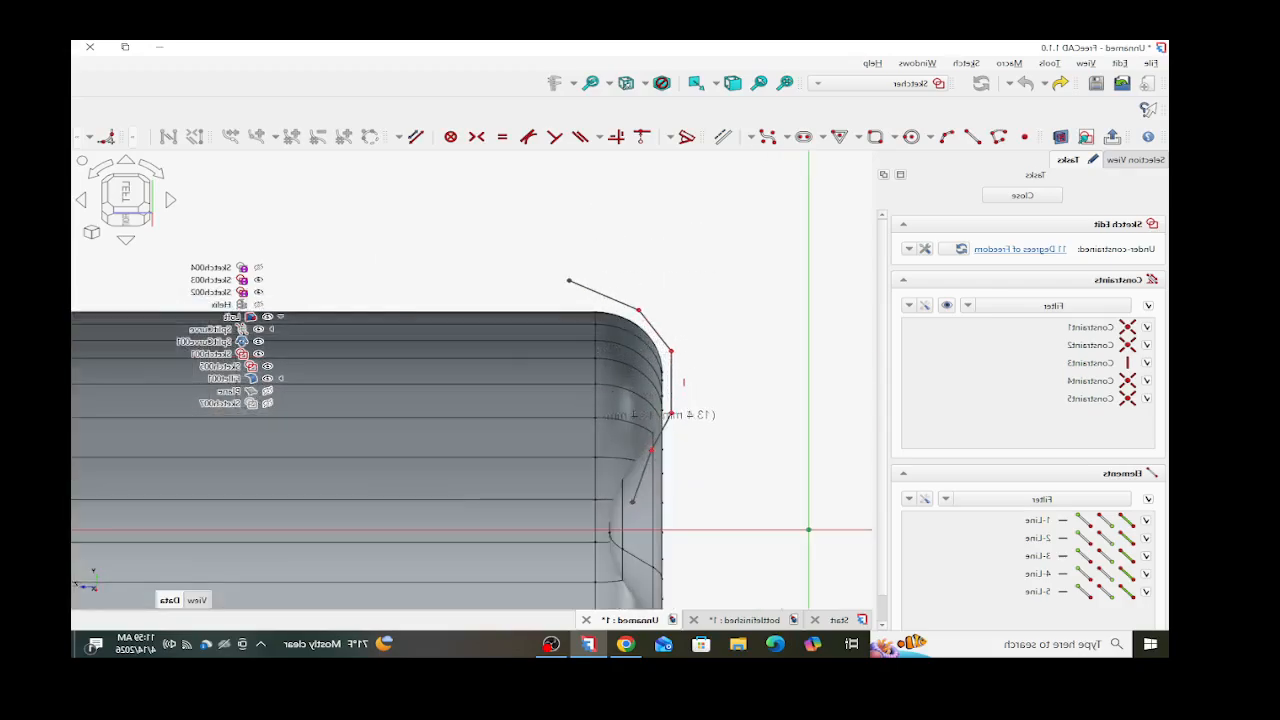
click(107, 136)
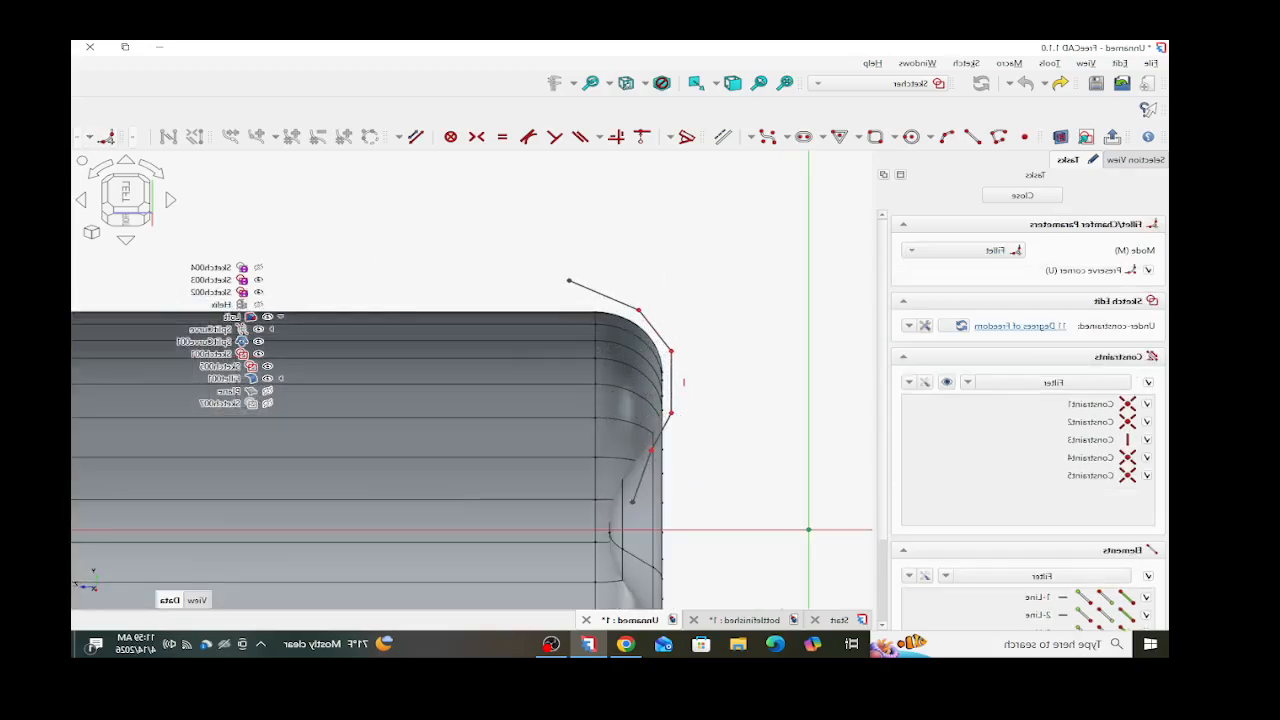
scroll(675, 454, up, 2)
click(621, 475)
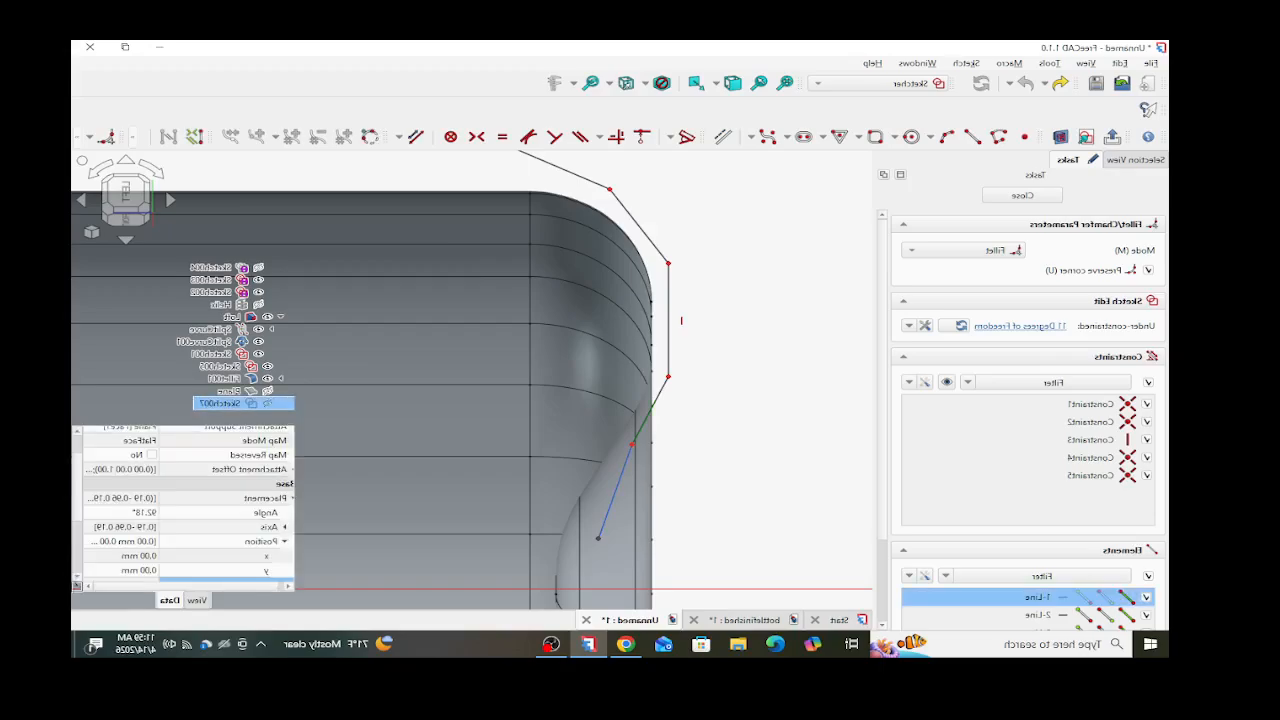
click(646, 421)
click(656, 399)
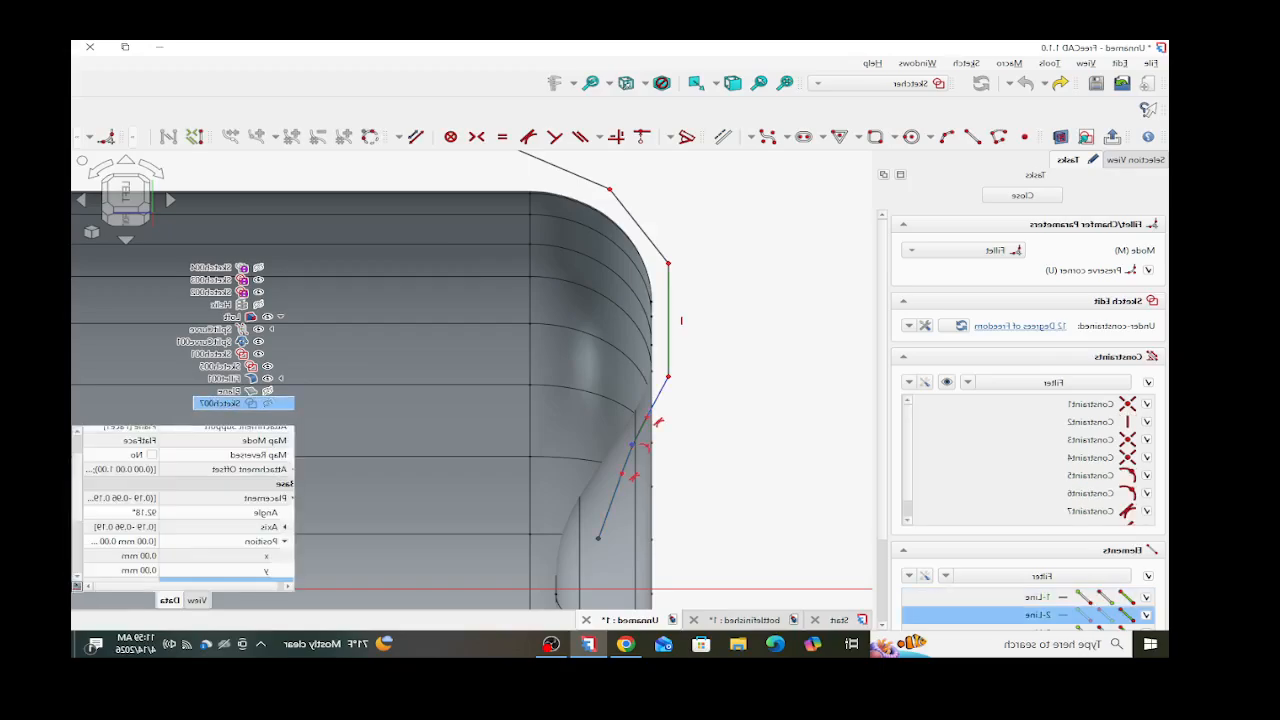
click(668, 351)
click(668, 291)
click(650, 240)
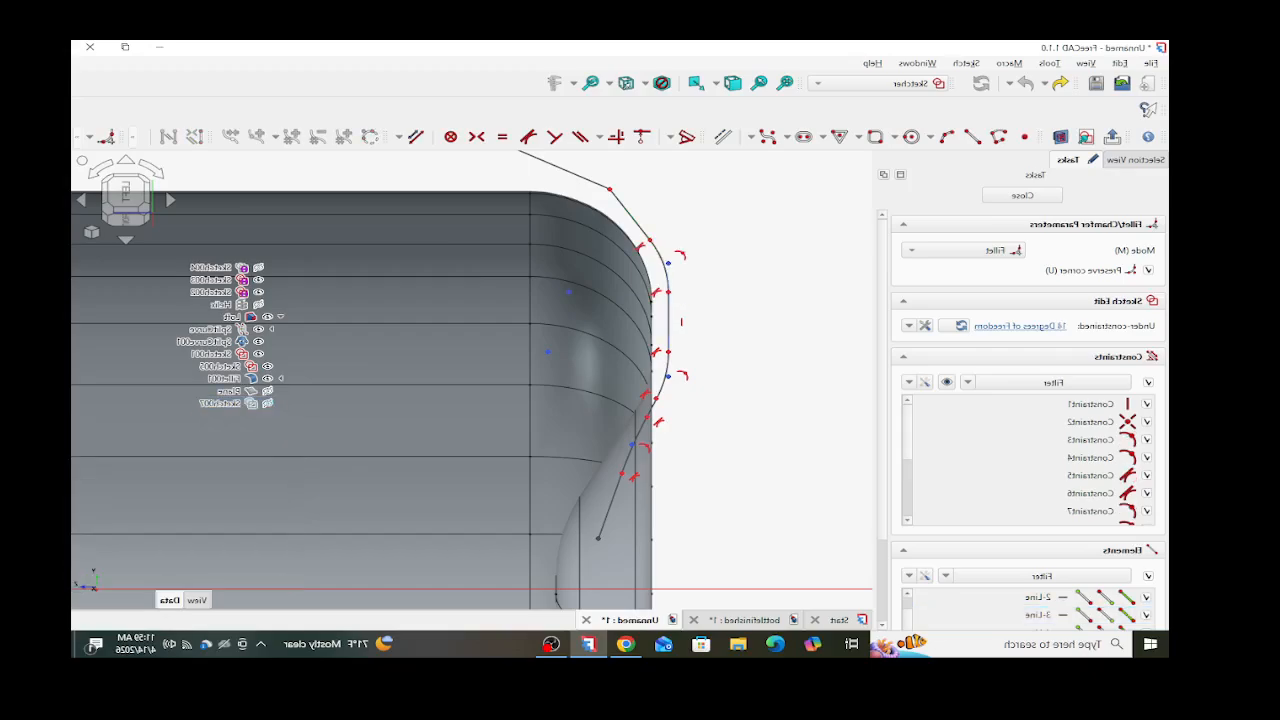
click(626, 210)
click(583, 177)
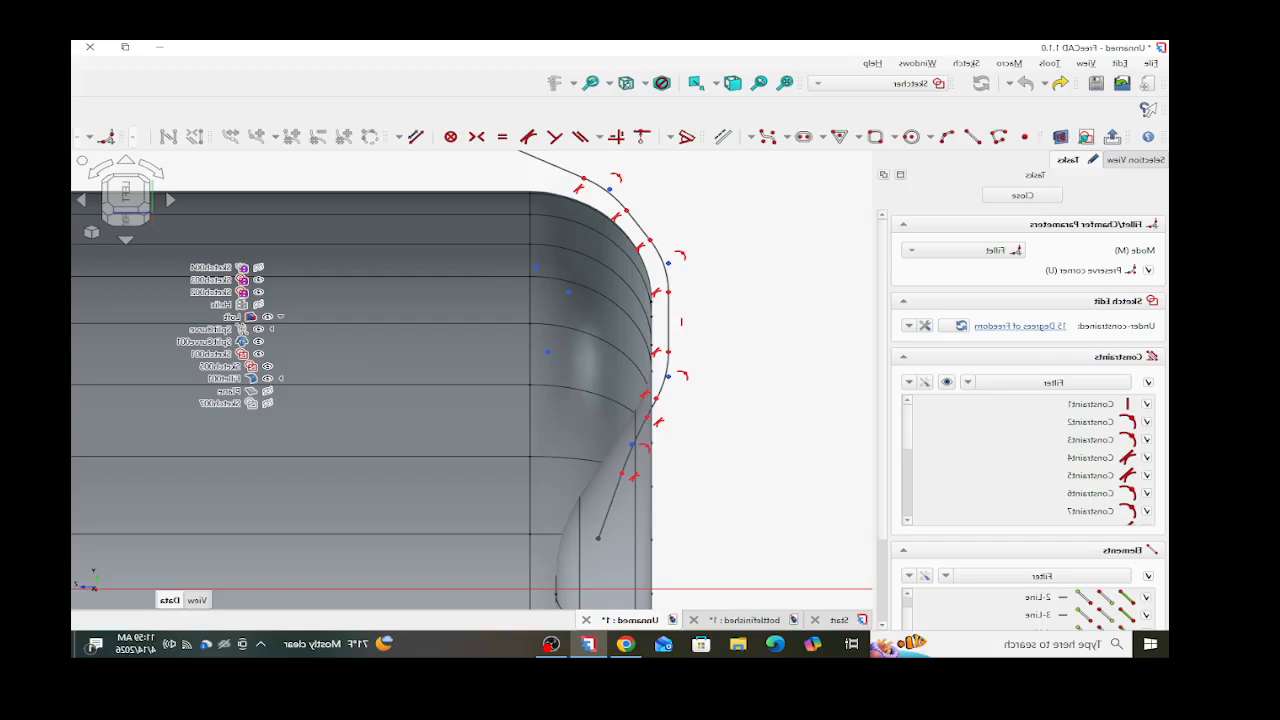
click(1021, 195)
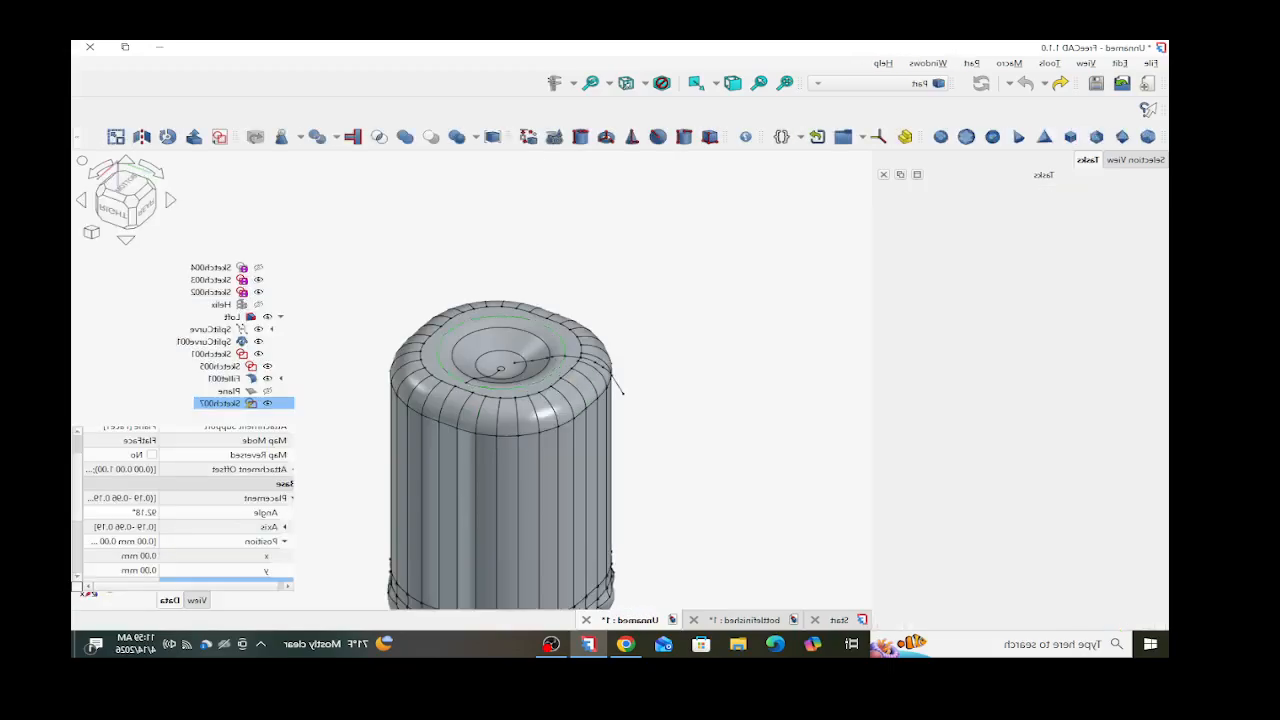
- Create a new sketch at the free outer endpoint of the path, attached normal to its end line segment
scroll(500, 370, up, 5)
scroll(530, 362, up, 8)
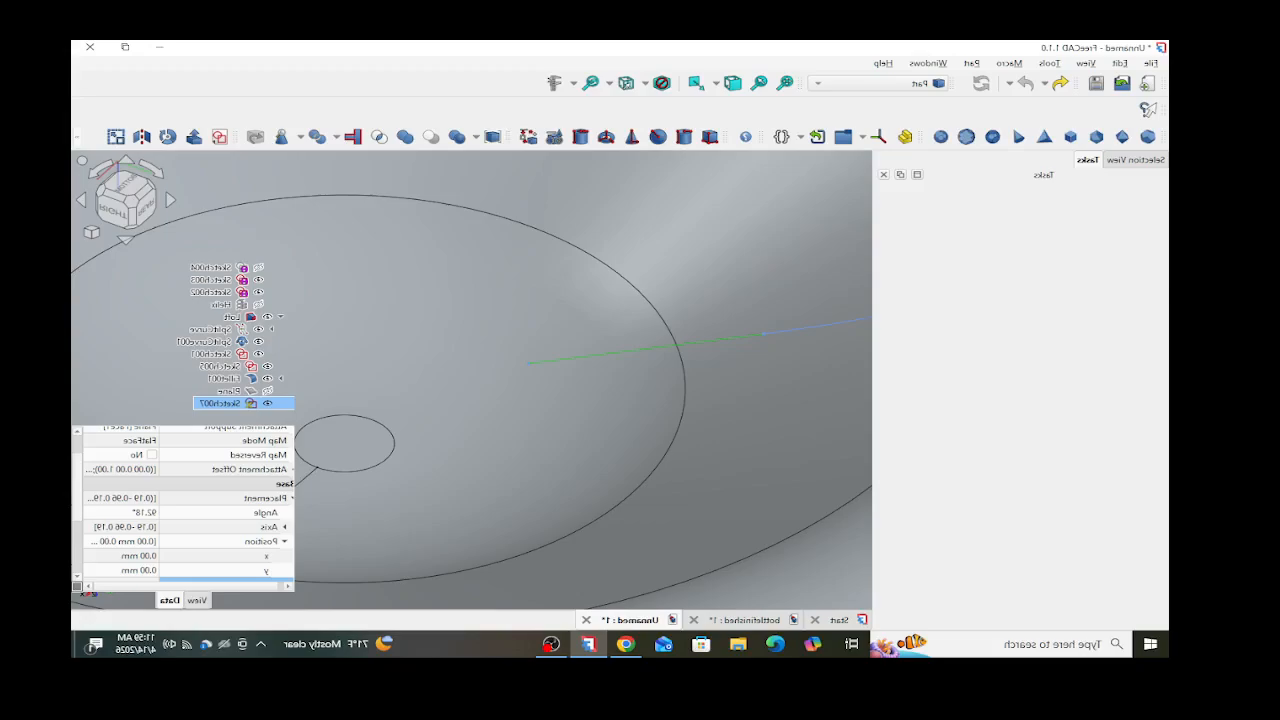
scroll(530, 362, up, 5)
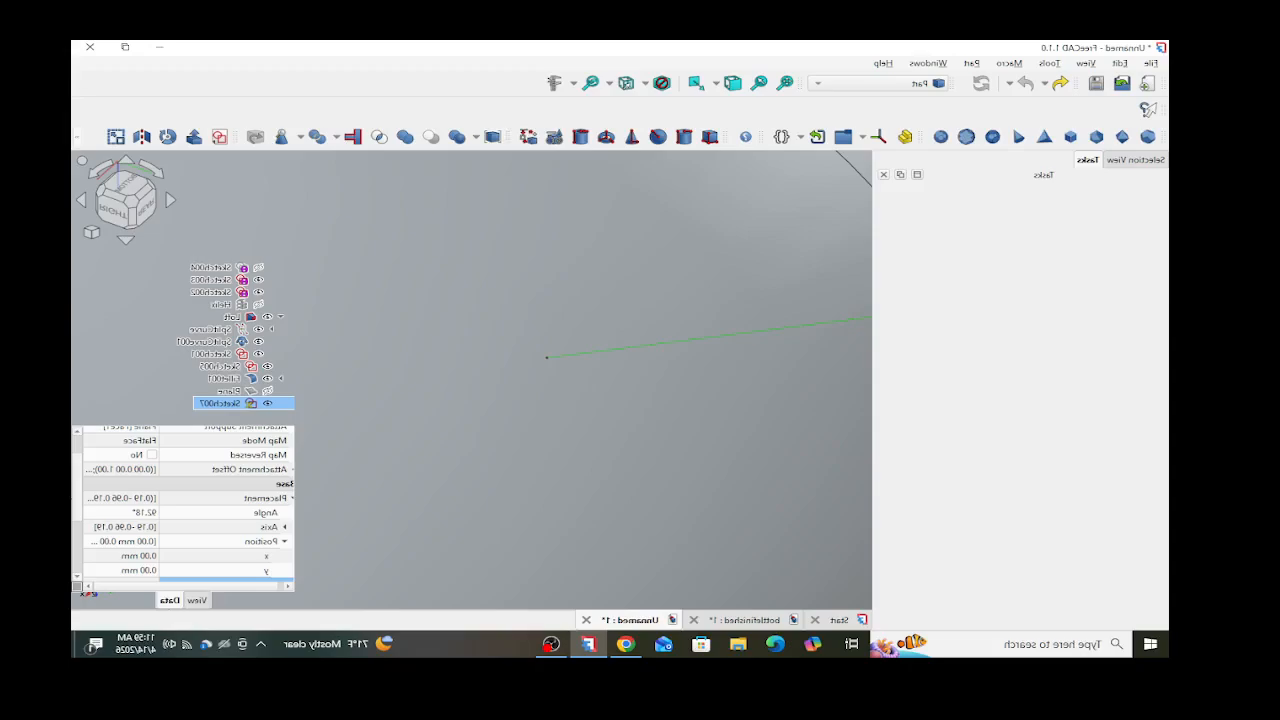
scroll(542, 362, down, 12)
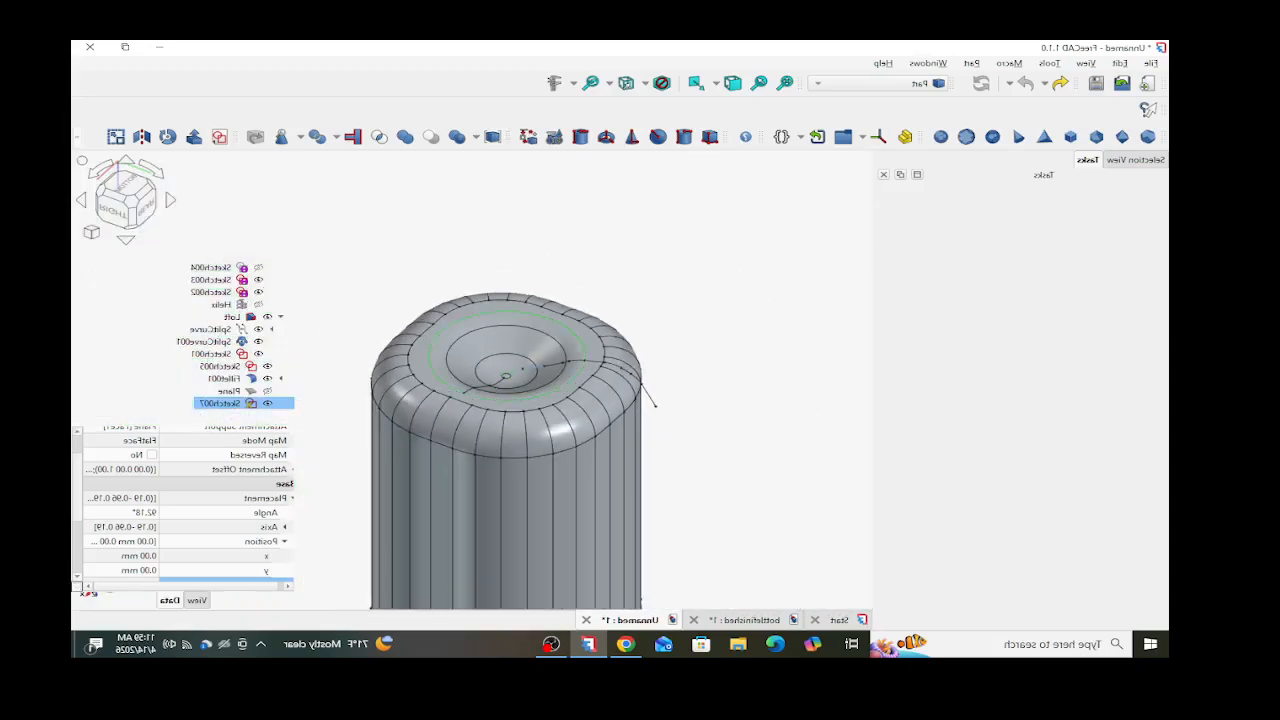
scroll(635, 404, up, 8)
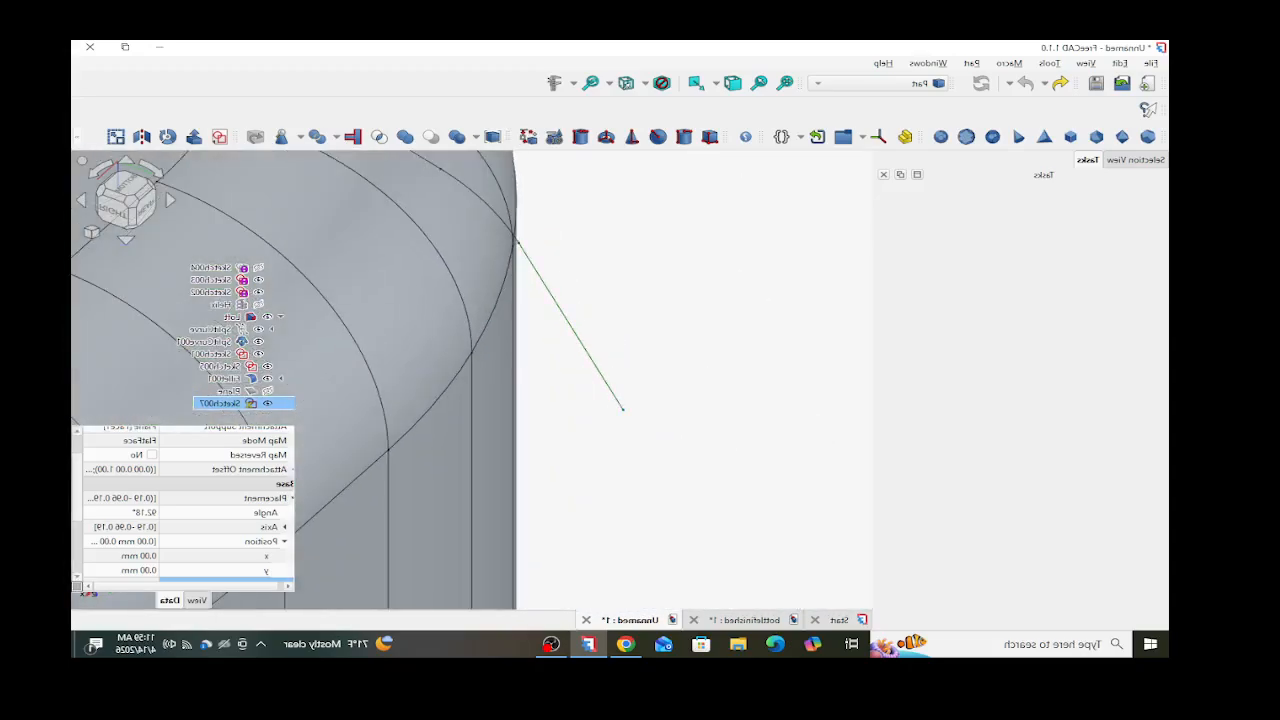
click(571, 326)
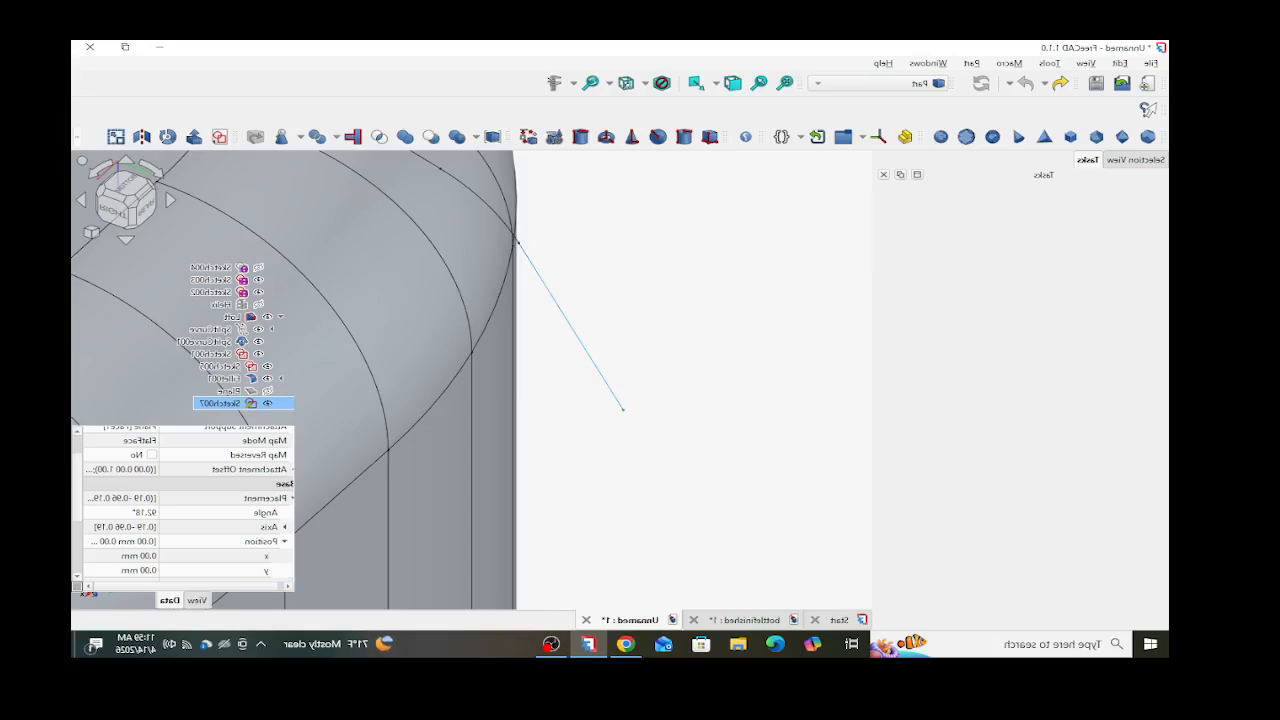
ctrl+click(623, 409)
click(220, 137)
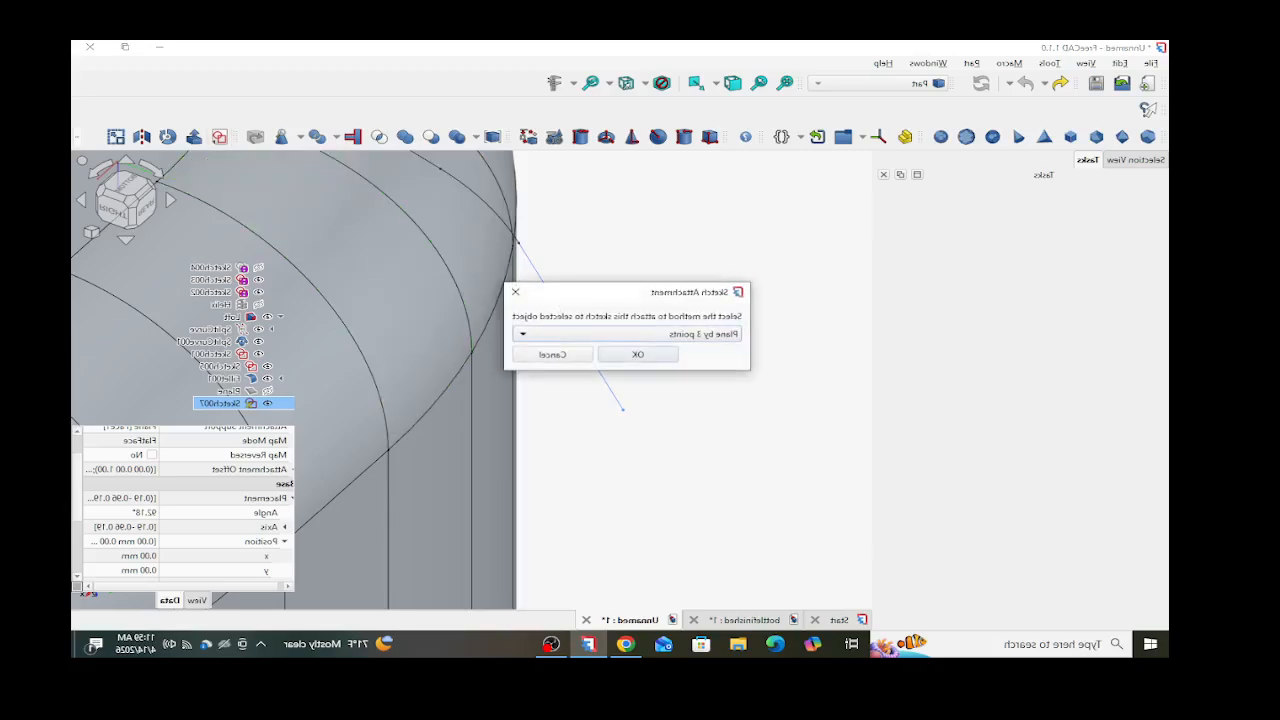
click(626, 334)
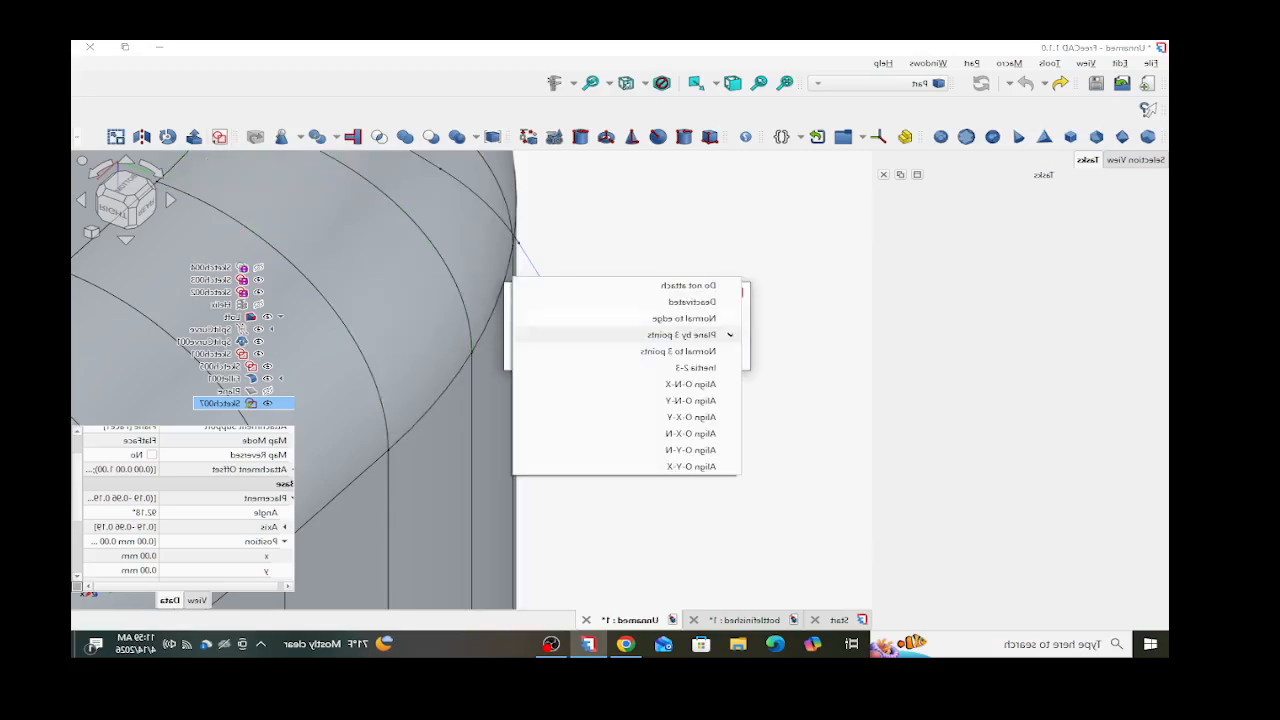
click(688, 334)
click(638, 354)
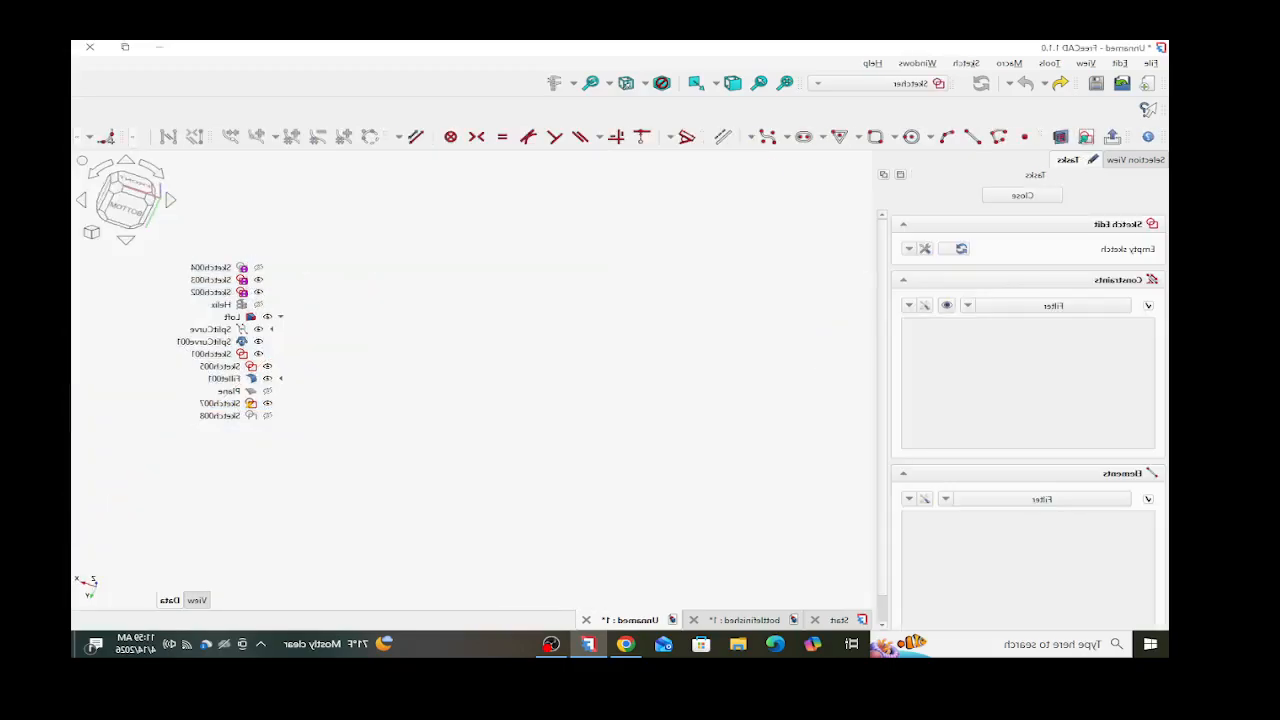
- Sketch a 2 mm diameter circle centred on the sketch origin at the path's outer end, and close the sketch
scroll(602, 376, down, 10)
scroll(682, 335, up, 13)
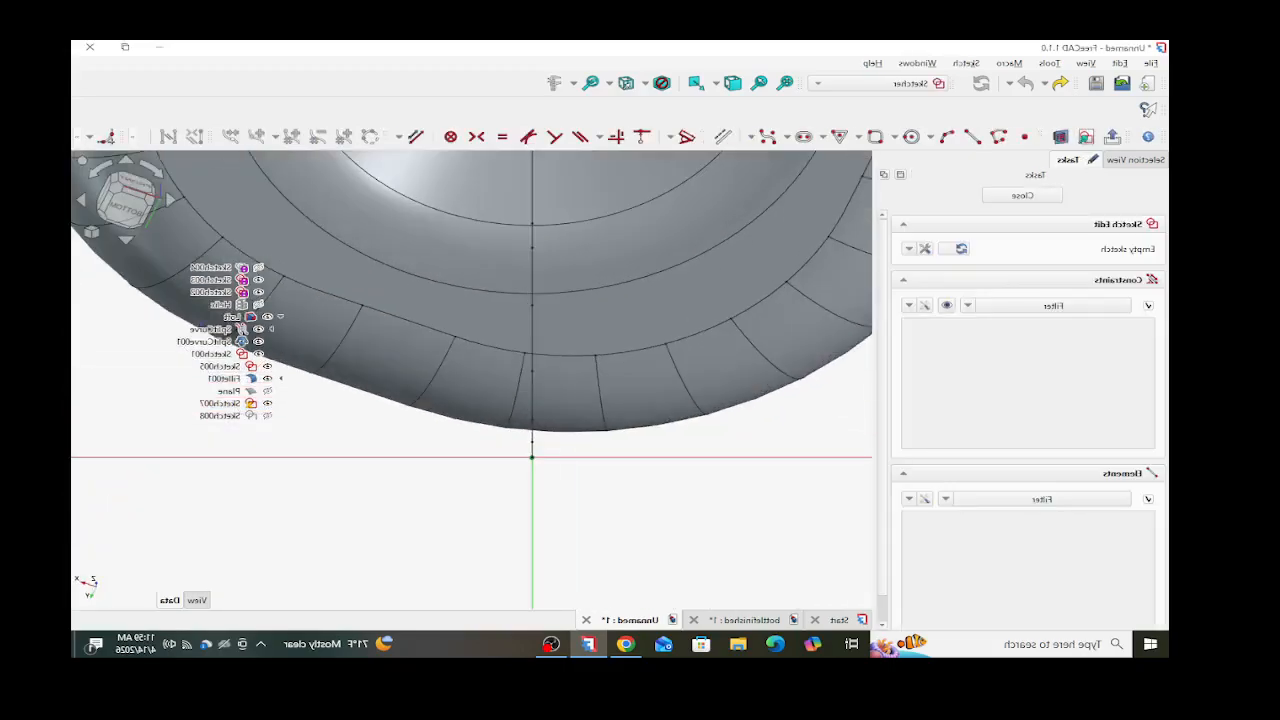
scroll(503, 438, up, 5)
click(911, 137)
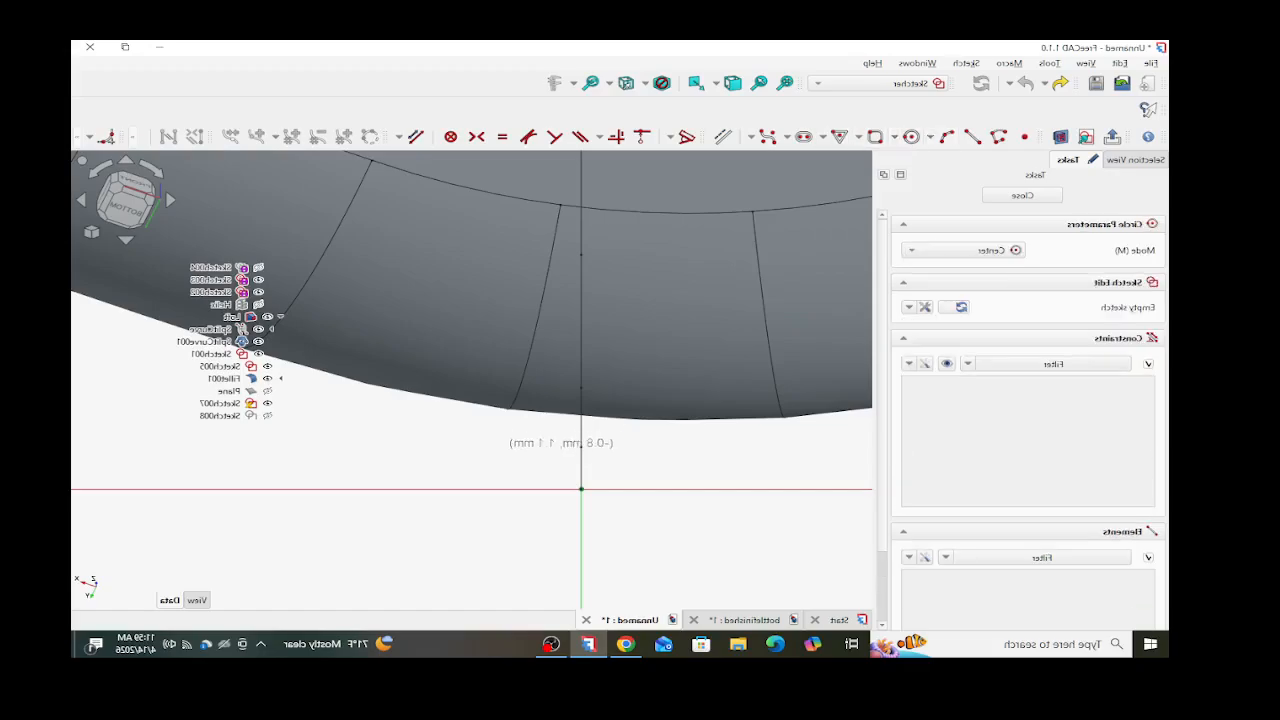
click(581, 489)
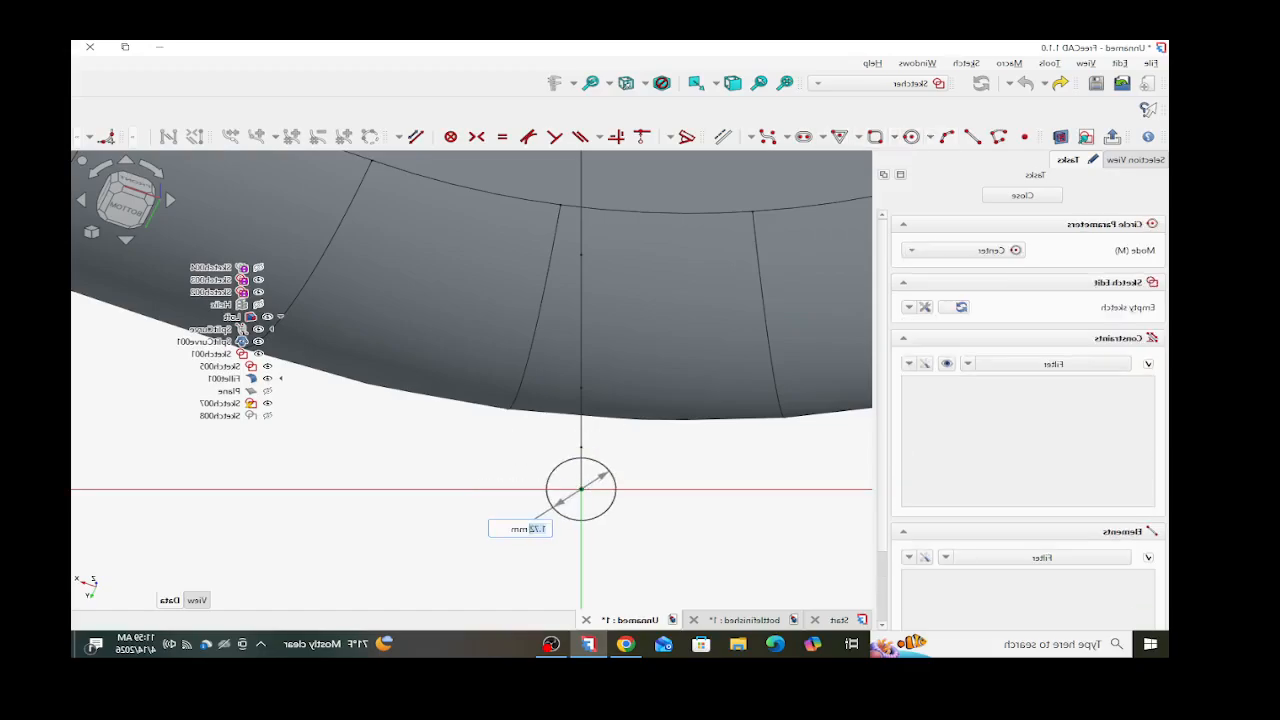
text(2)
key(Return)
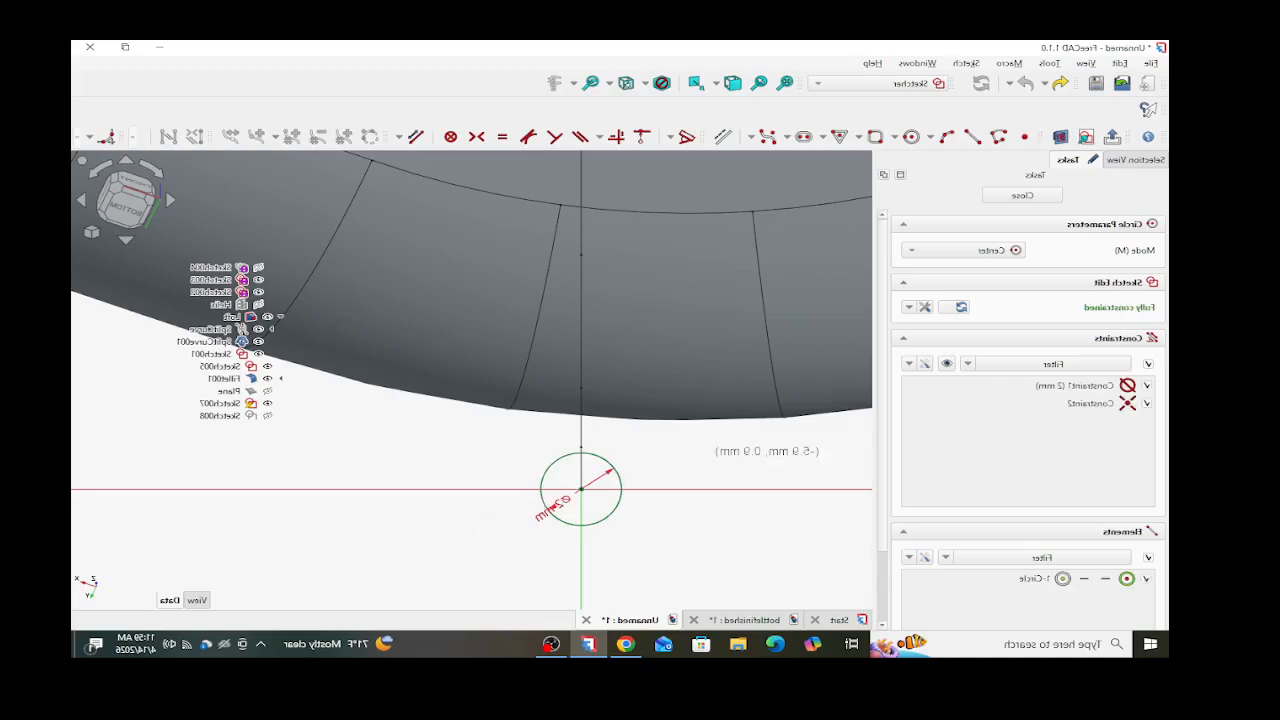
click(1022, 195)
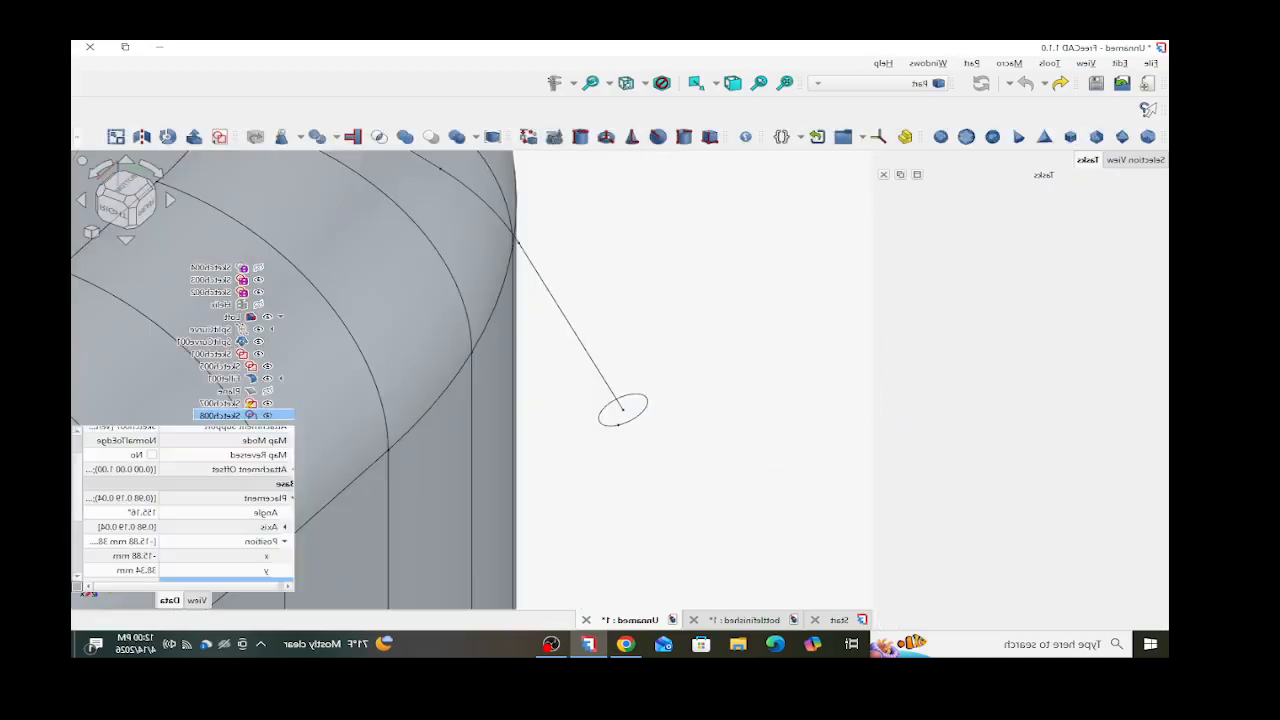
- Sweep the circle sketch as a solid along the filleted path sketch running from the base recess over the bottle's bottom edge
right_click(690, 296)
click(696, 290)
click(696, 290)
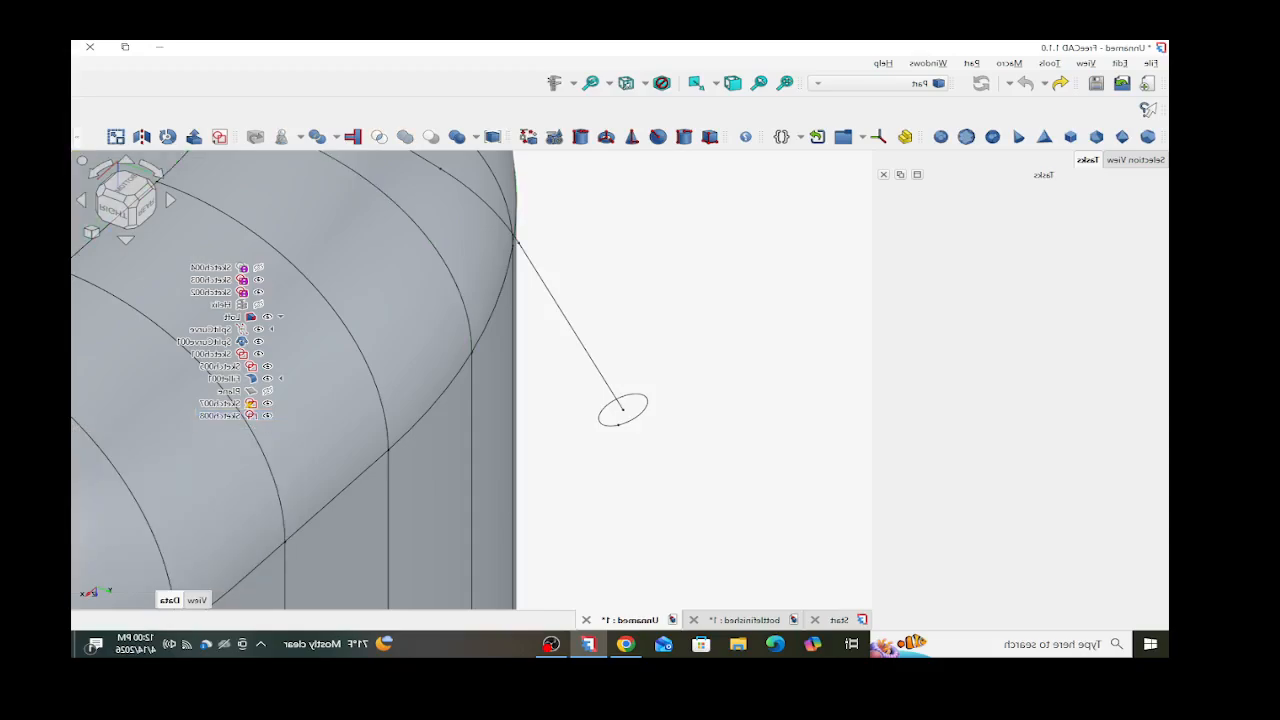
click(77, 137)
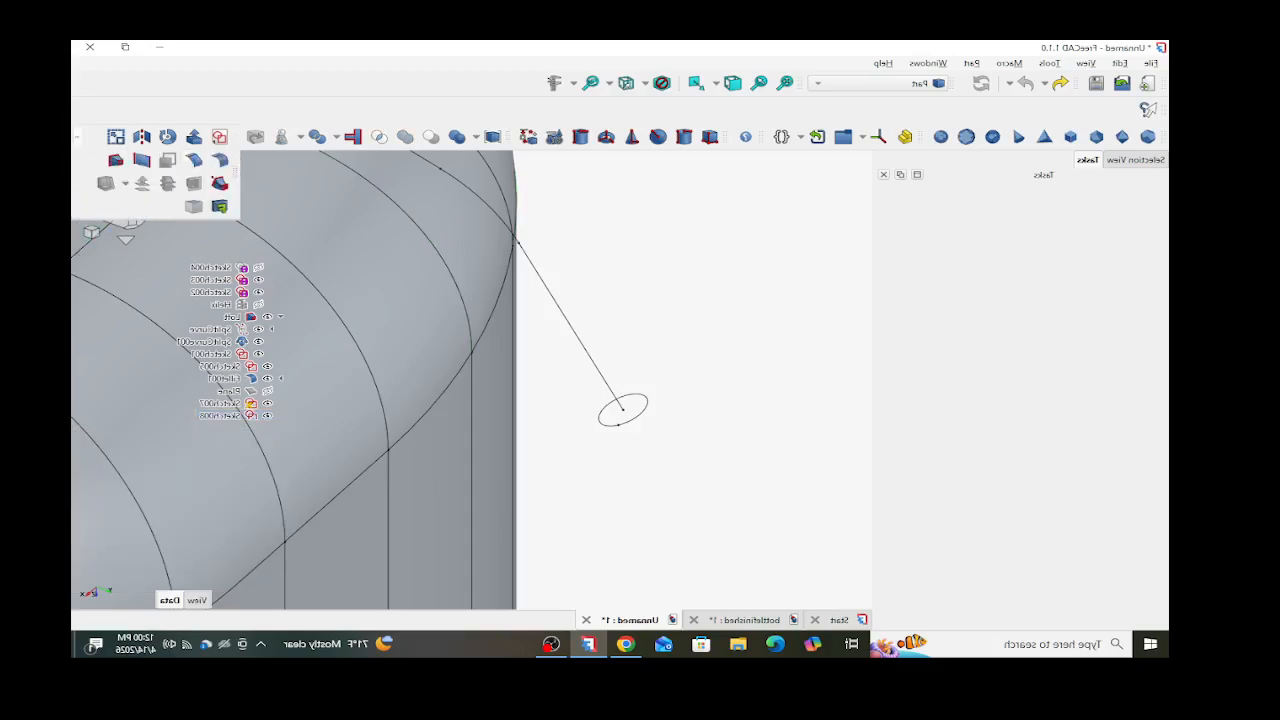
click(219, 183)
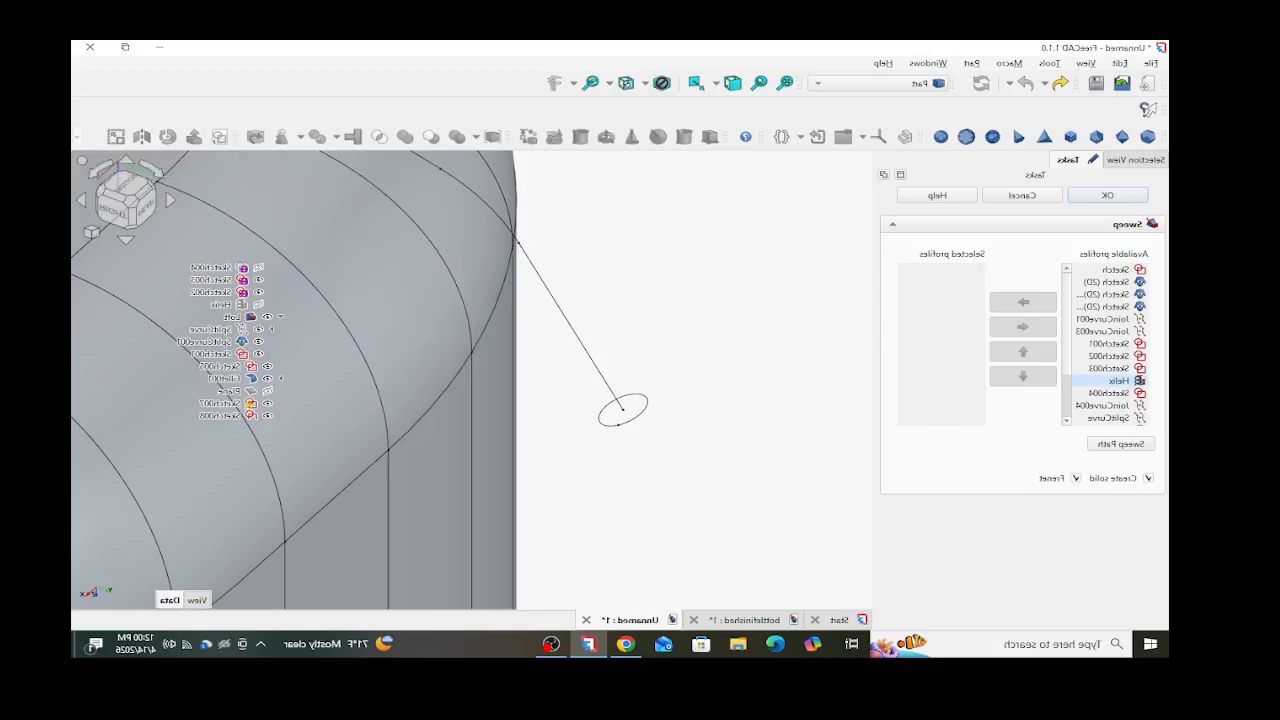
double_click(1110, 417)
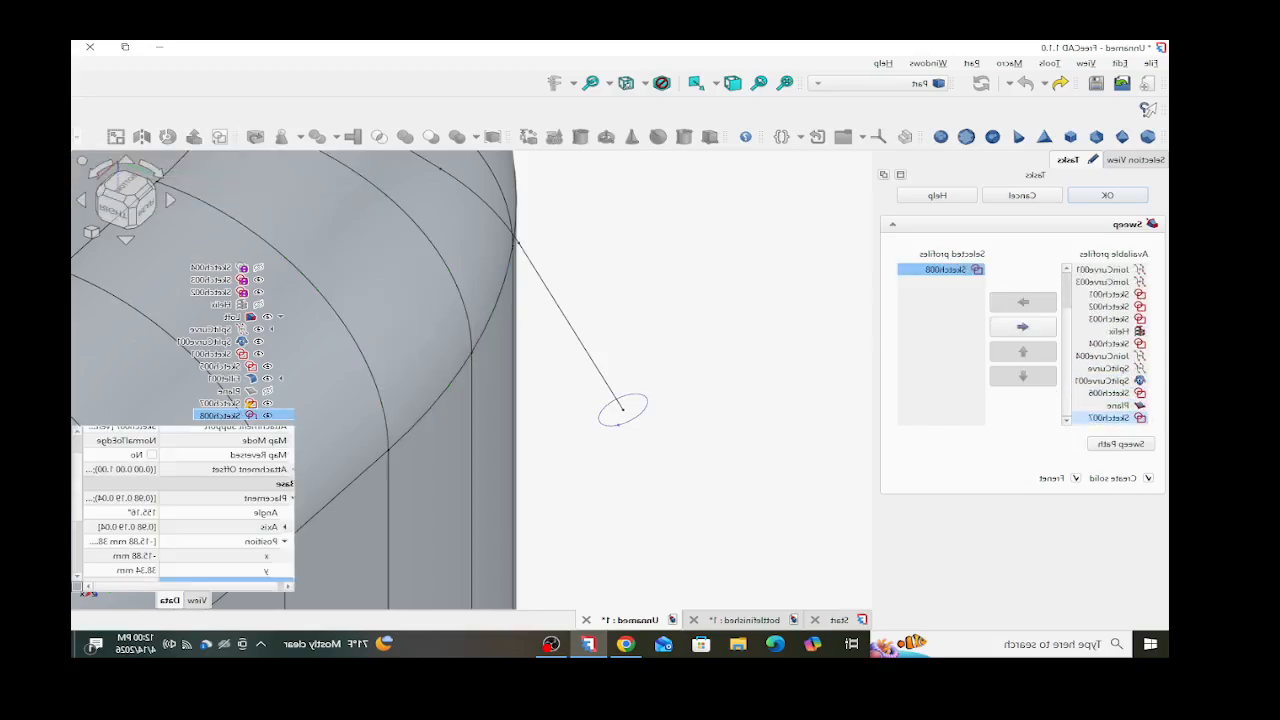
click(1121, 443)
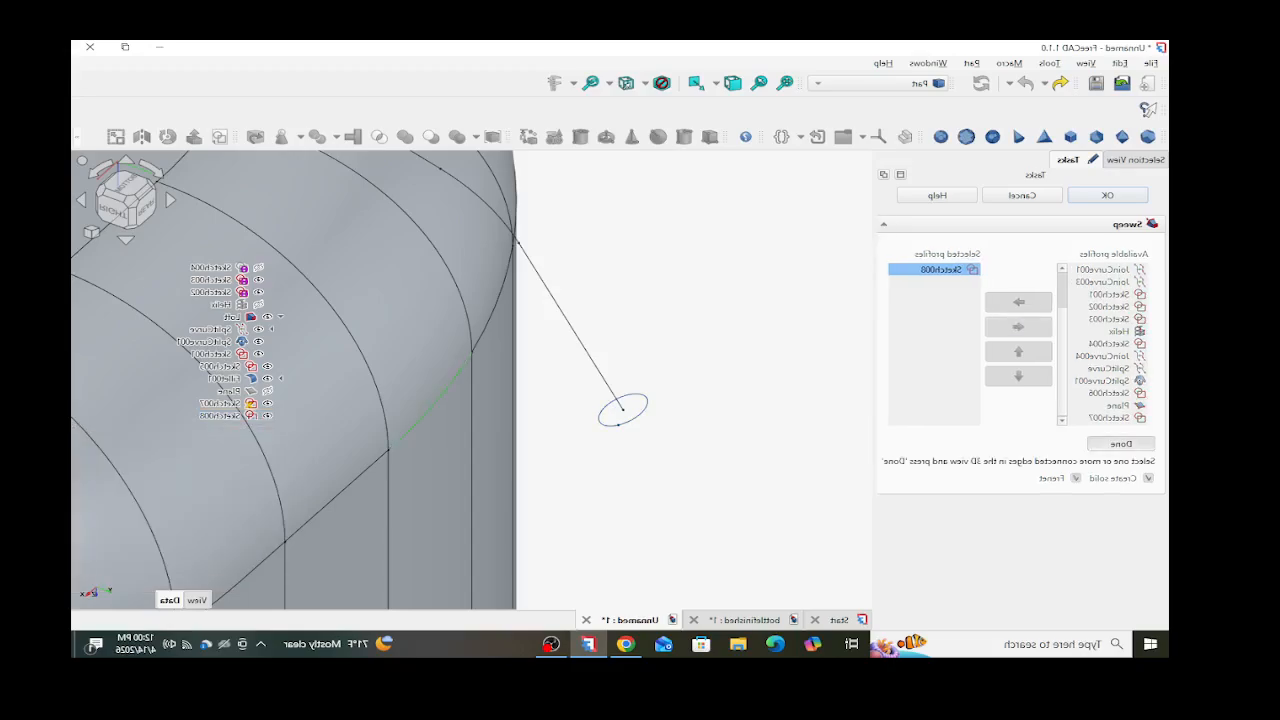
click(567, 320)
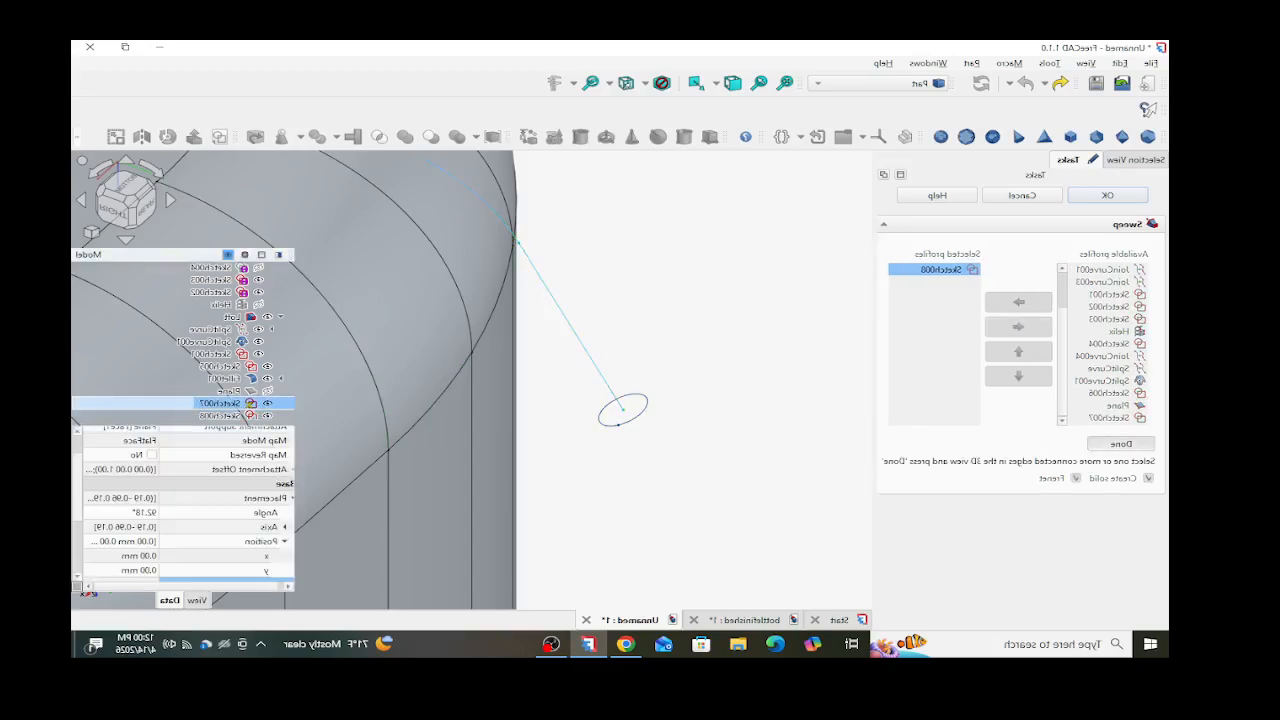
scroll(594, 376, down, 5)
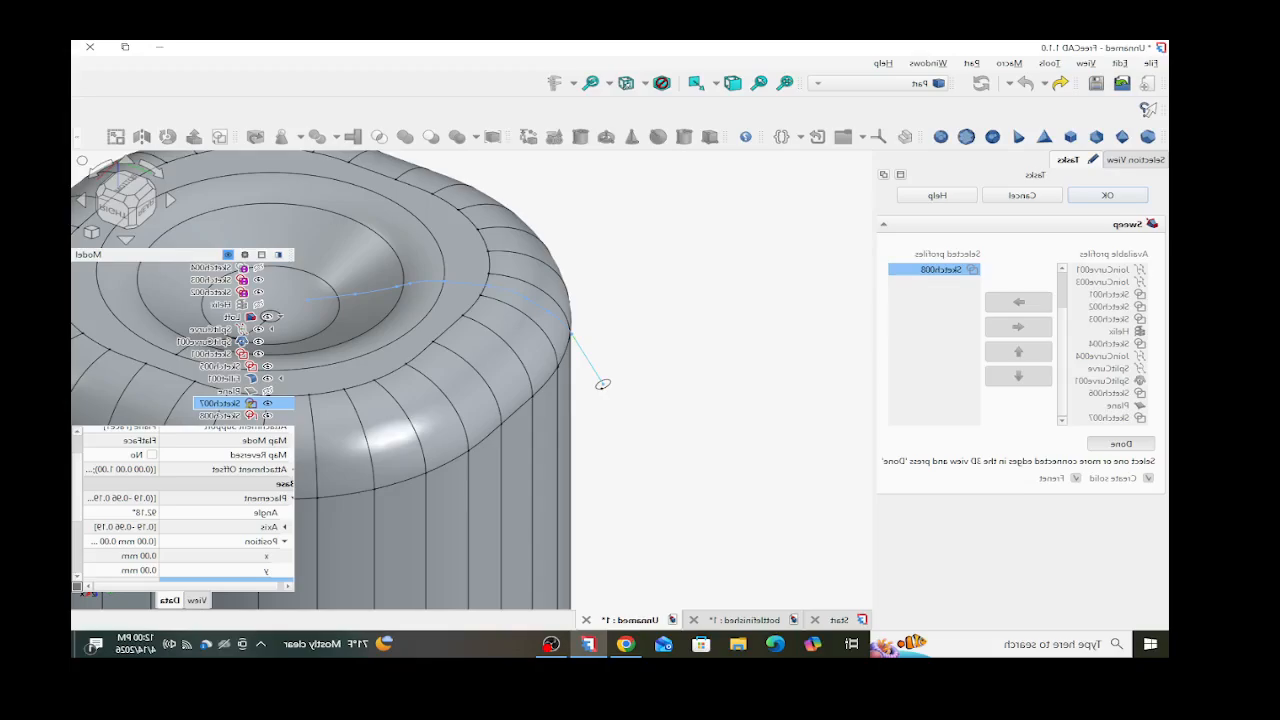
click(1121, 443)
click(1107, 195)
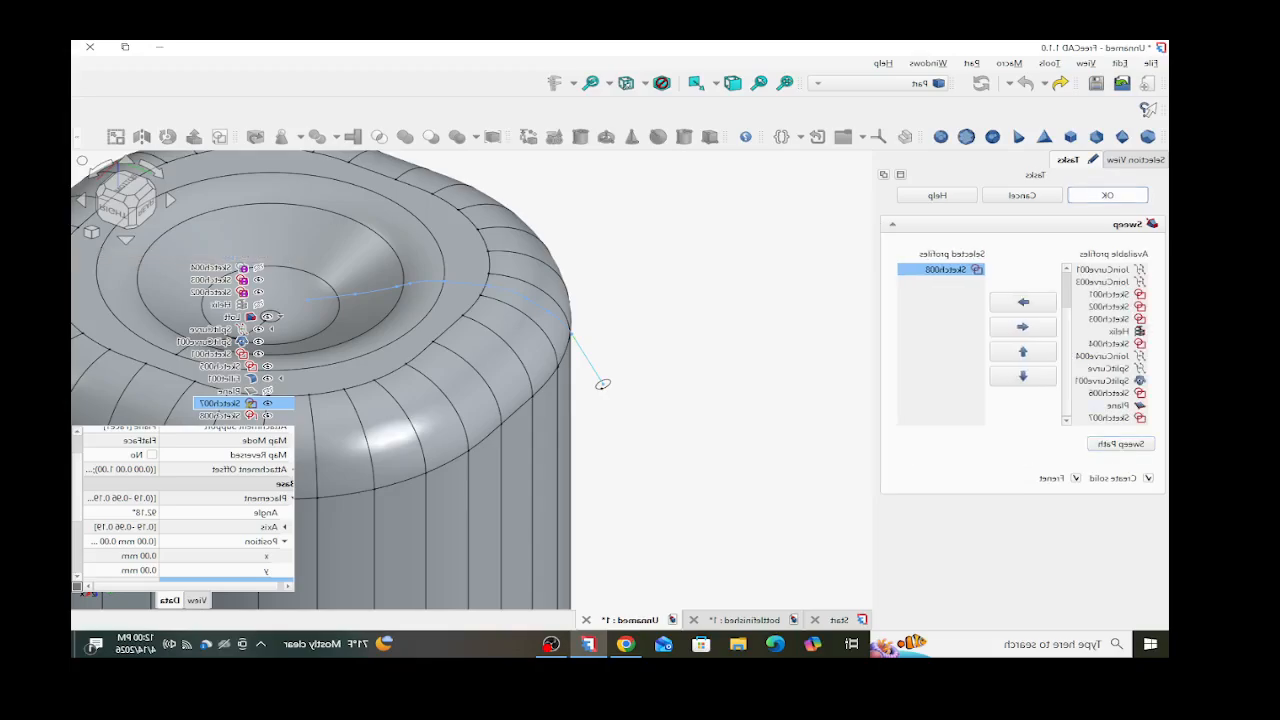
mouse_move(516, 291)
middle_down()
mouse_move(516, 306)
mouse_move(512, 192)
mouse_move(508, 280)
mouse_move(525, 258)
mouse_move(516, 215)
mouse_move(506, 300)
mouse_move(512, 268)
middle_up()
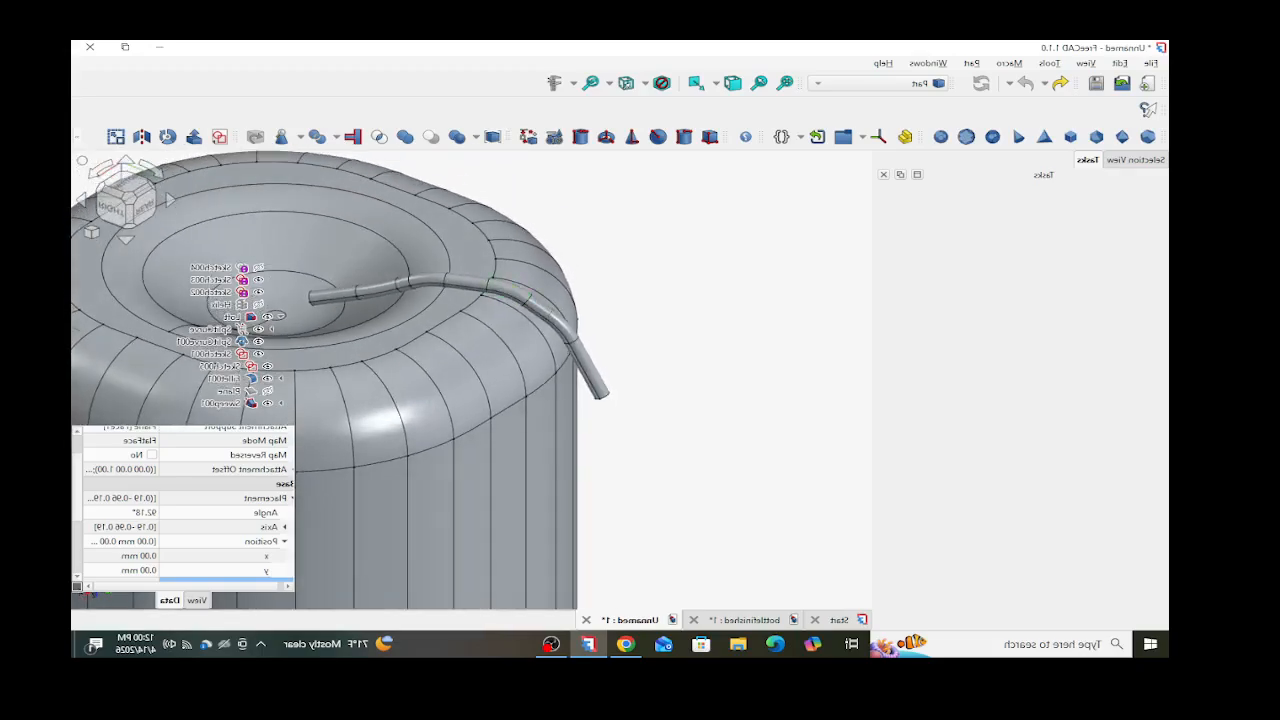
- Edit the sweep's circular profile sketch, set the circle's diameter to 5 mm, and close the sketch
scroll(547, 309, up, 2)
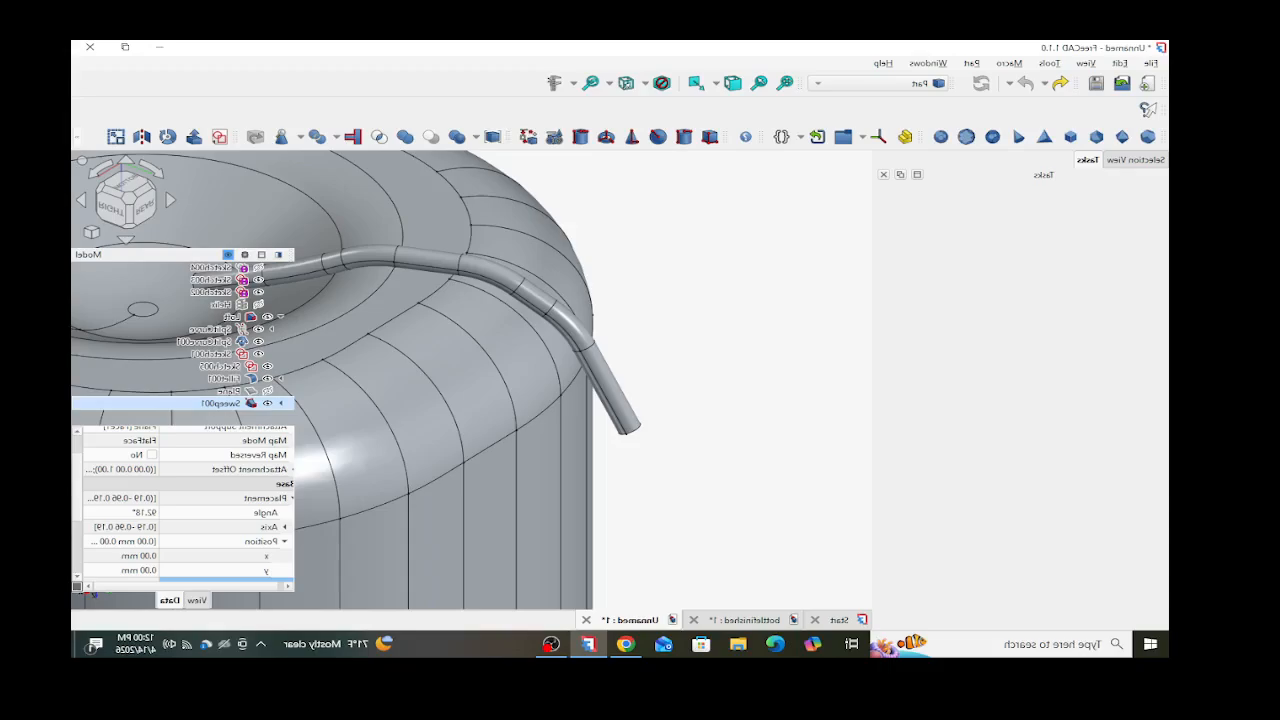
click(281, 403)
double_click(238, 391)
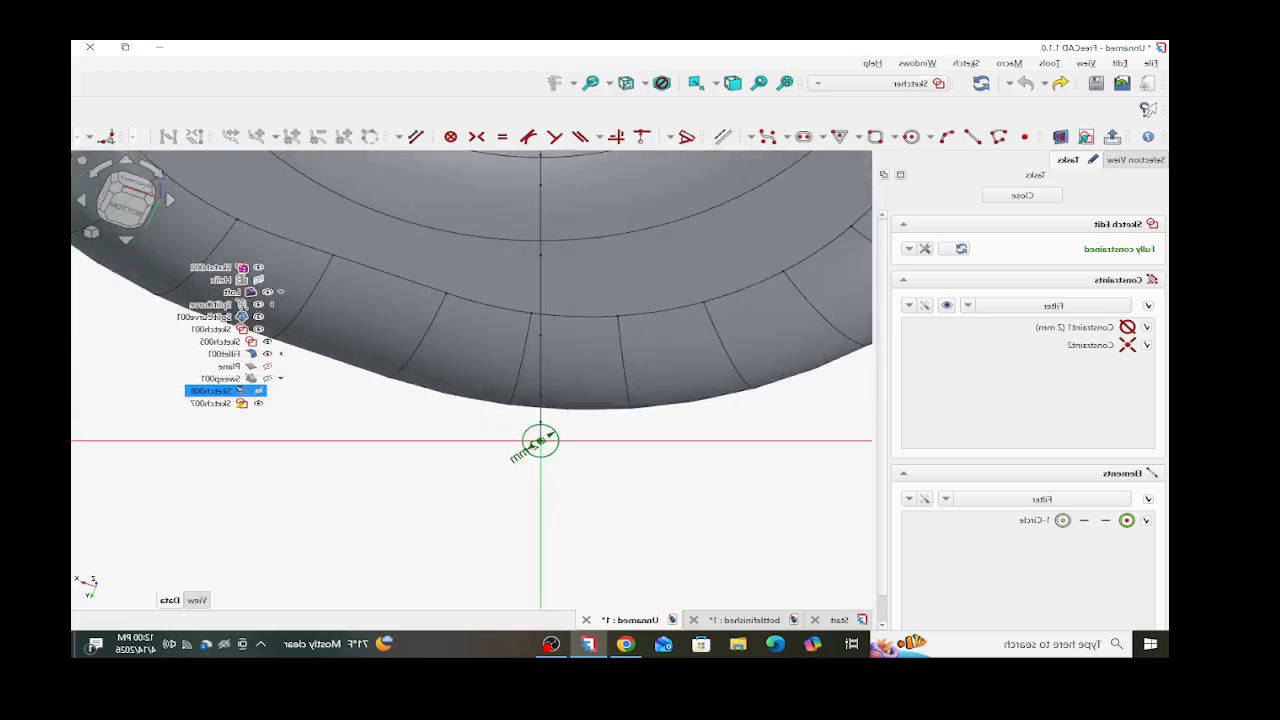
drag(519, 455, 484, 473)
right_click(482, 474)
click(442, 482)
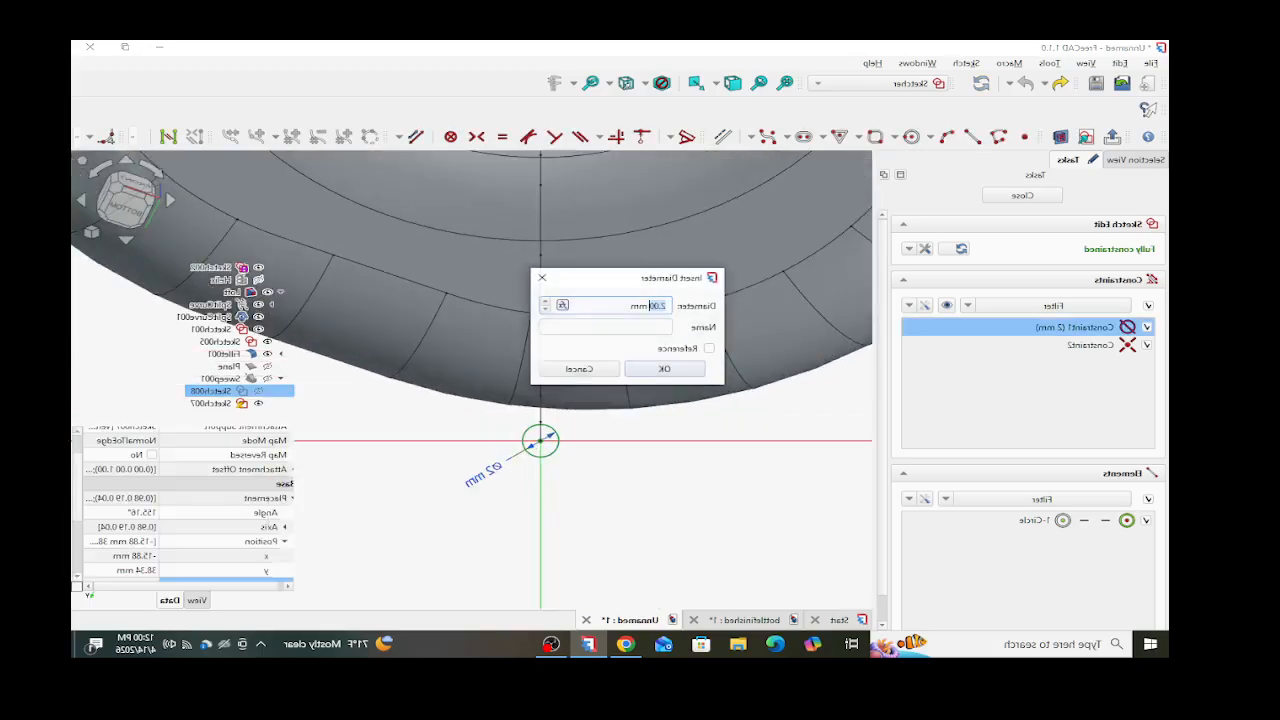
key(Return)
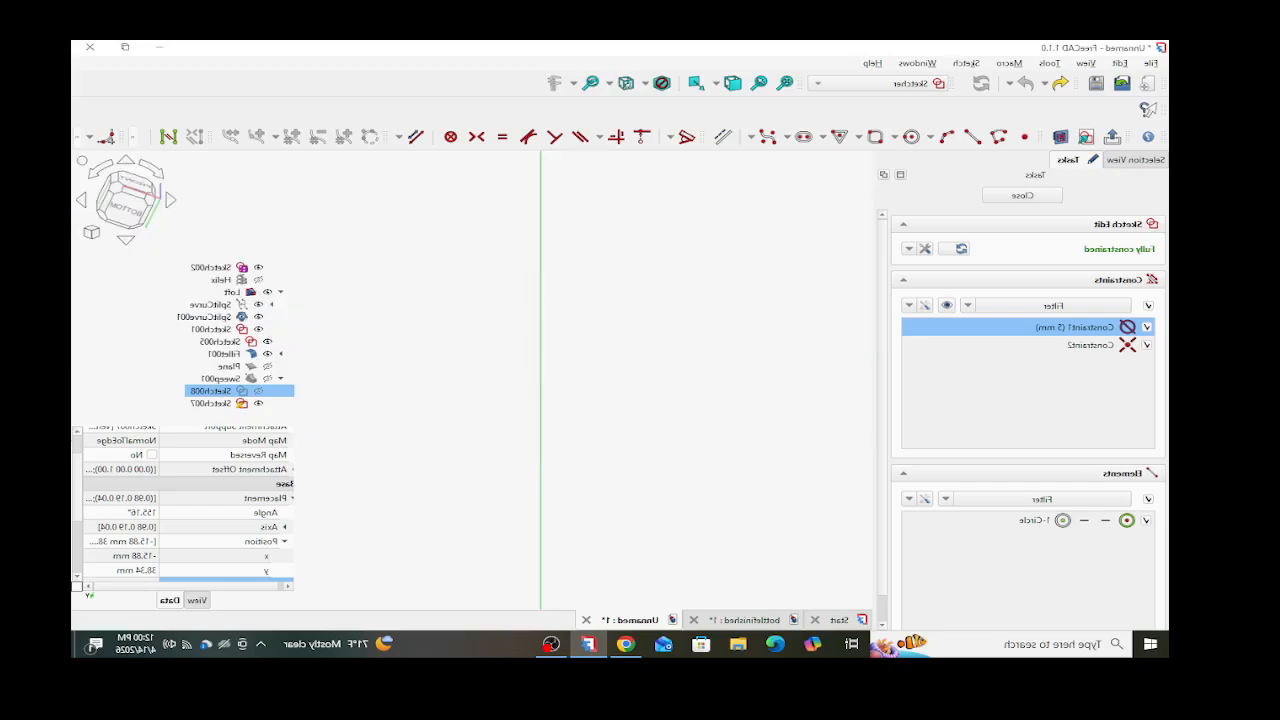
click(1022, 195)
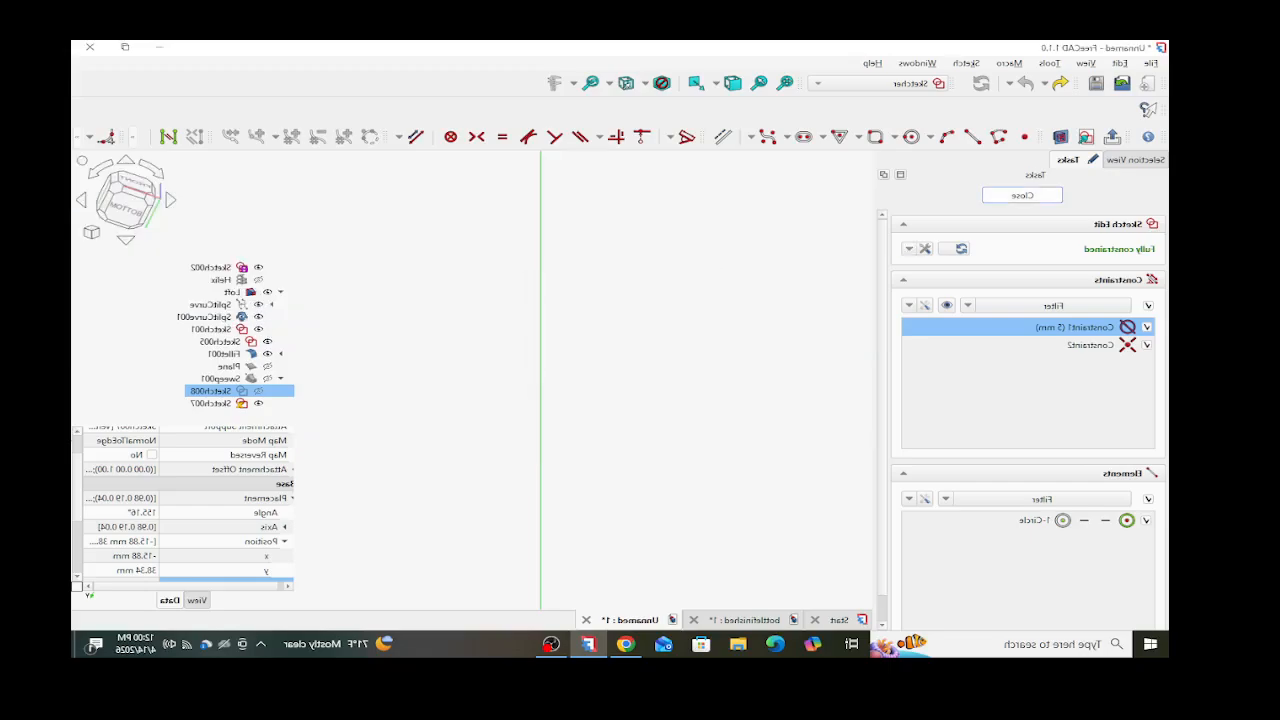
- Create a polar array of the swept tube at the bottle's base, with 8 elements over 360° about the origin
mouse_move(519, 361)
middle_down()
mouse_move(490, 185)
mouse_move(495, 305)
mouse_move(590, 425)
mouse_move(520, 345)
middle_up()
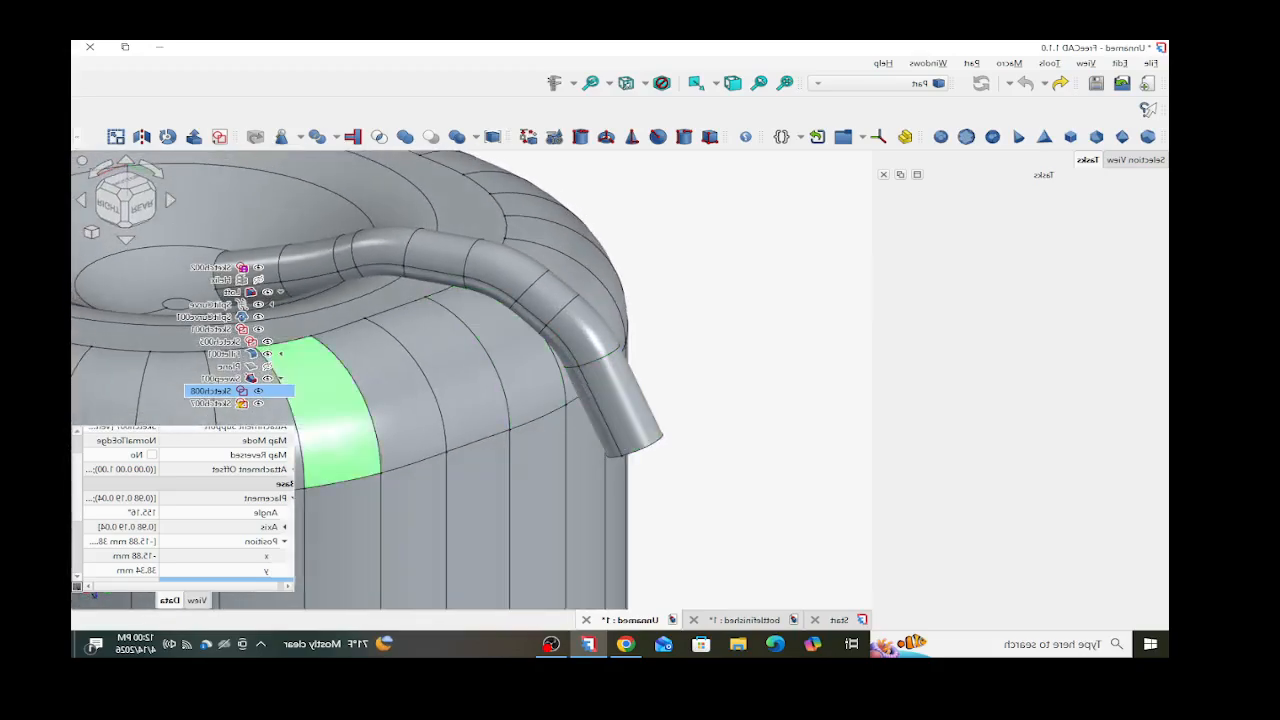
click(705, 290)
middle_drag(492, 305, 516, 398)
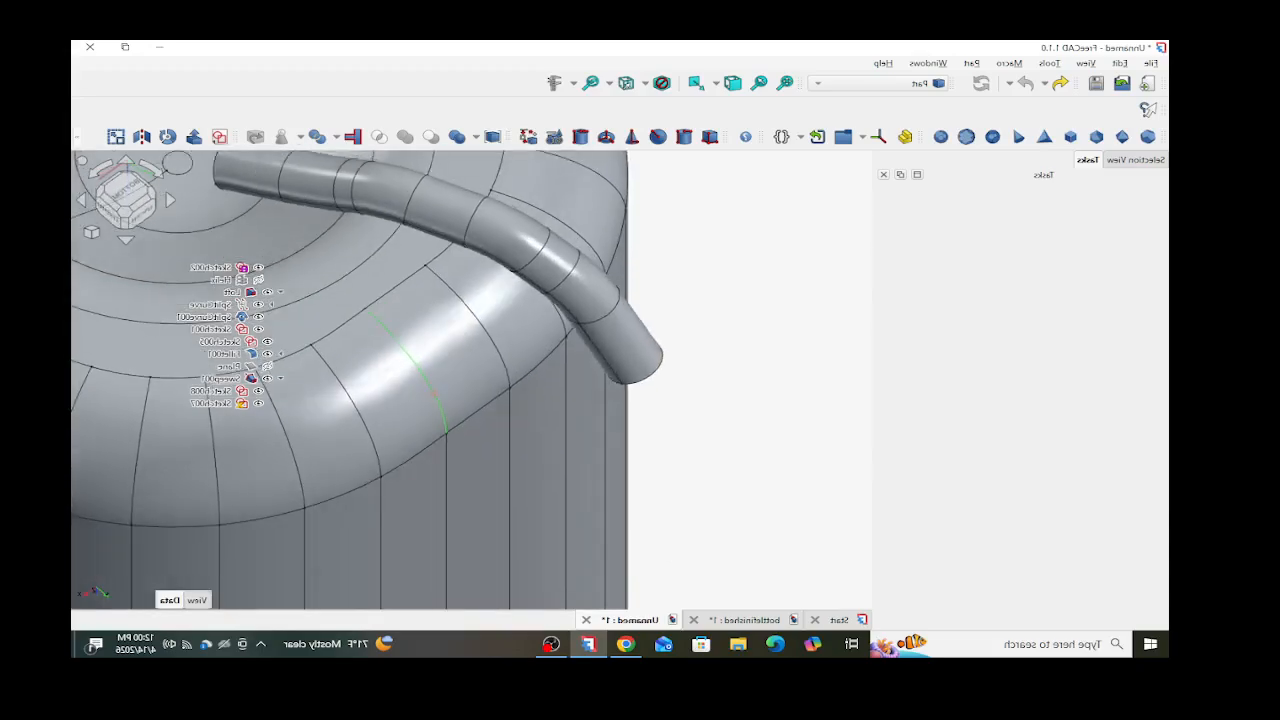
scroll(516, 398, down, 3)
click(221, 379)
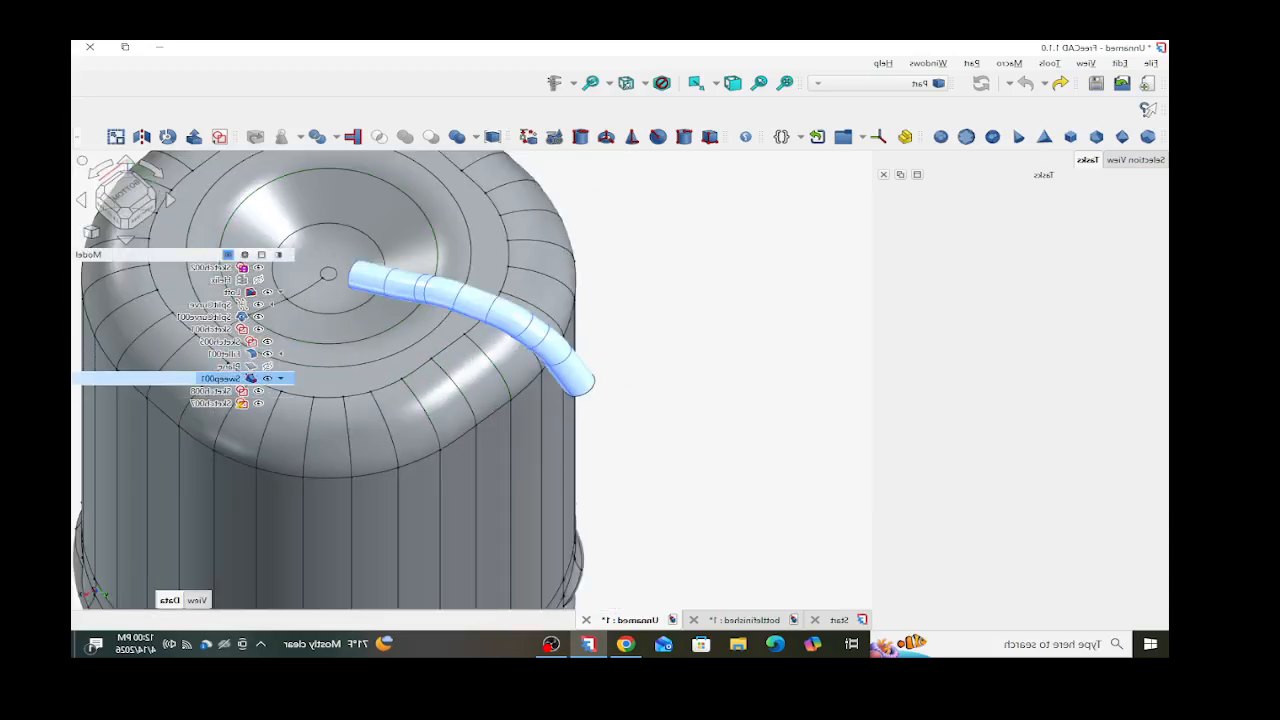
click(900, 83)
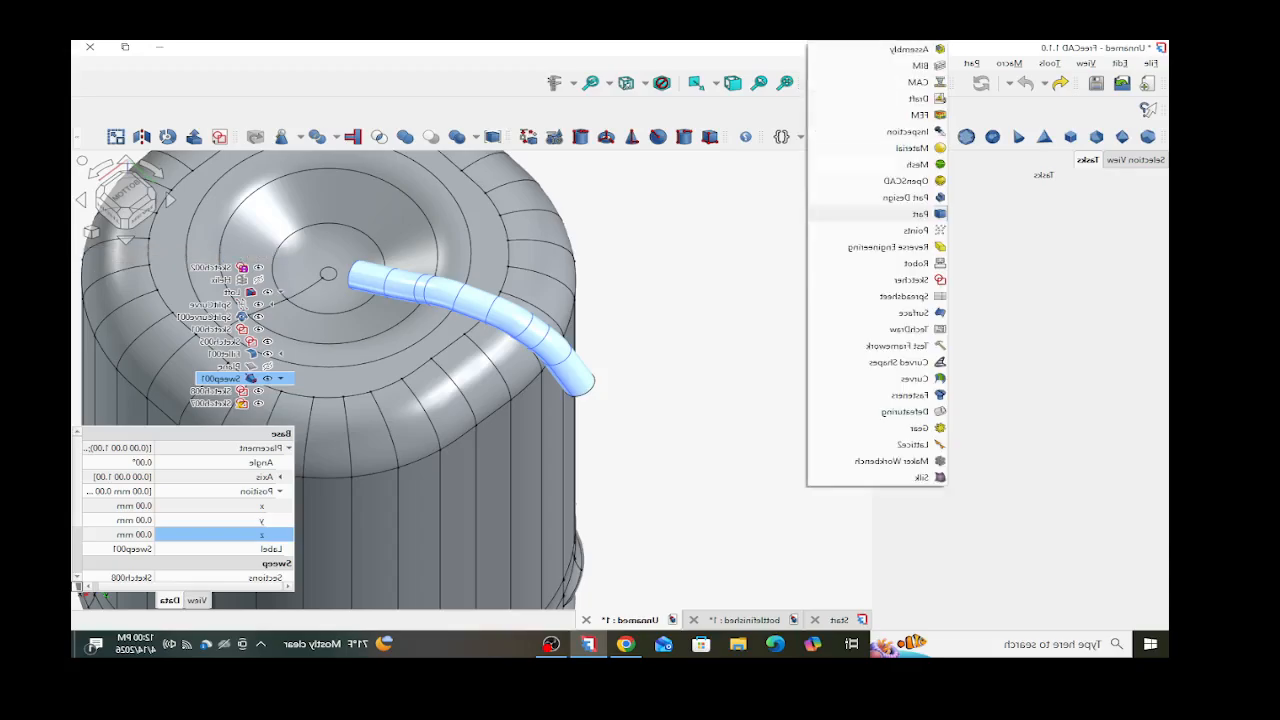
click(918, 98)
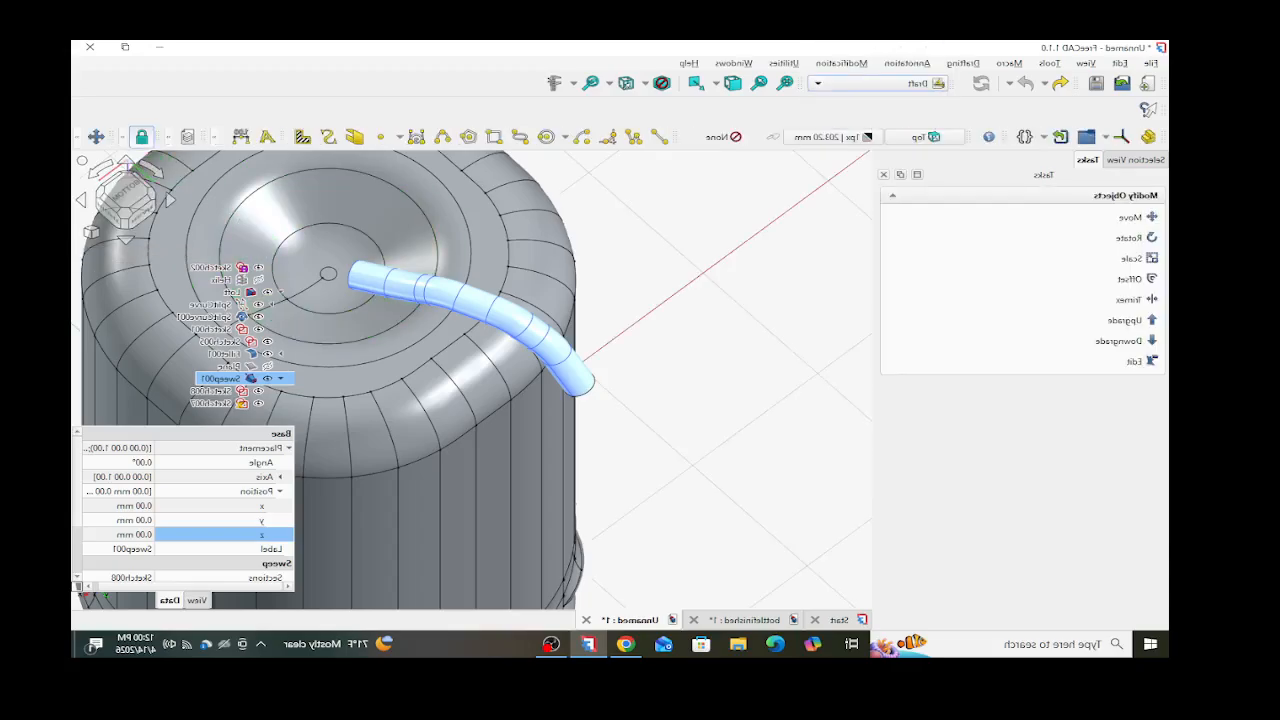
click(842, 63)
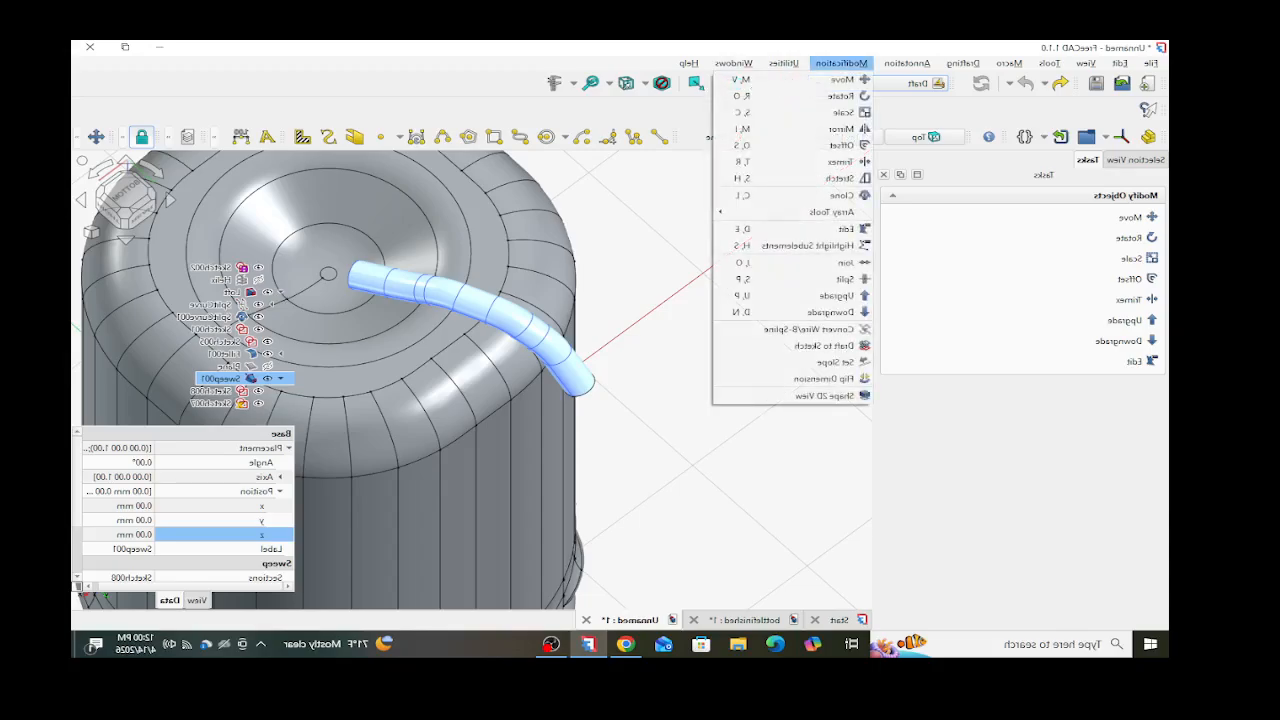
mouse_move(832, 211)
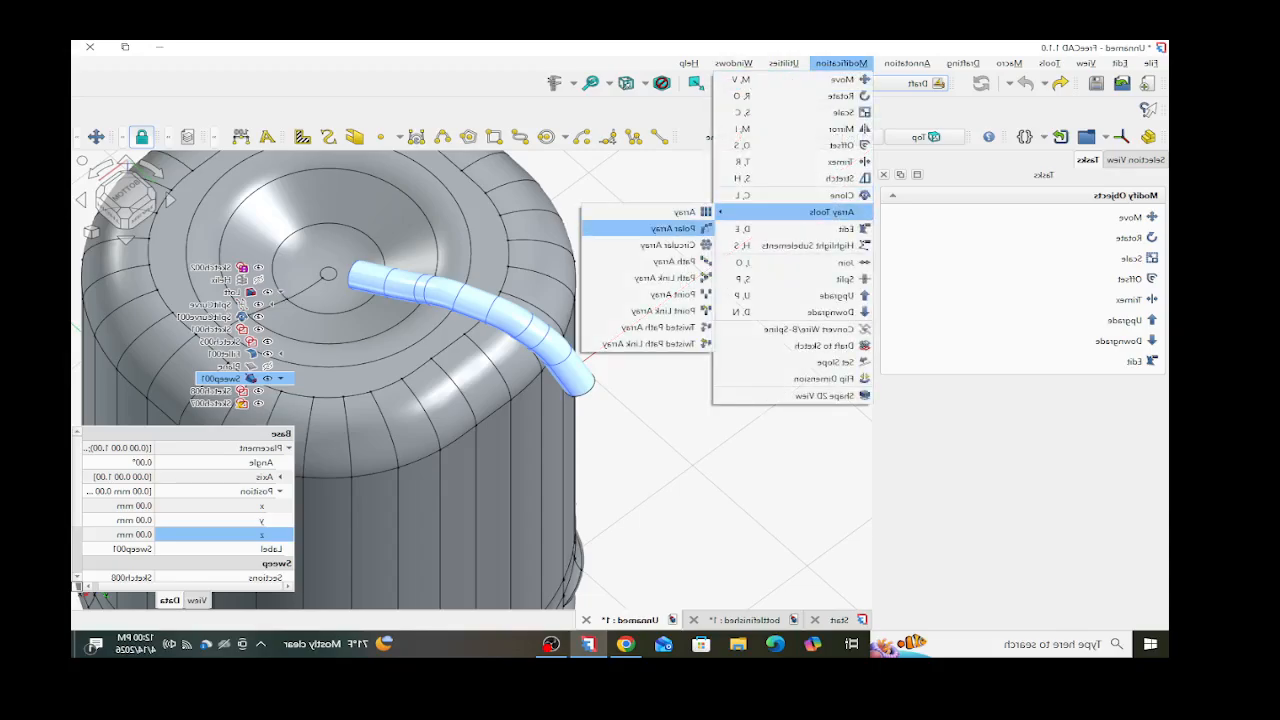
click(660, 228)
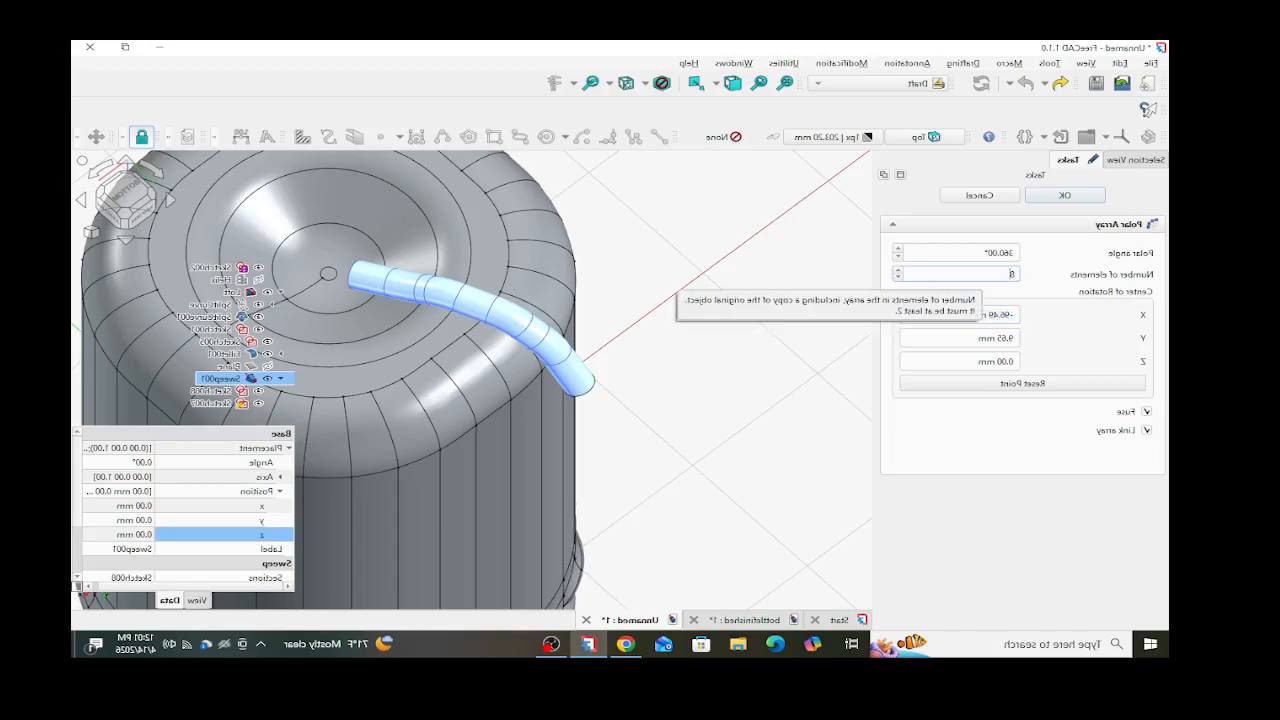
click(1022, 383)
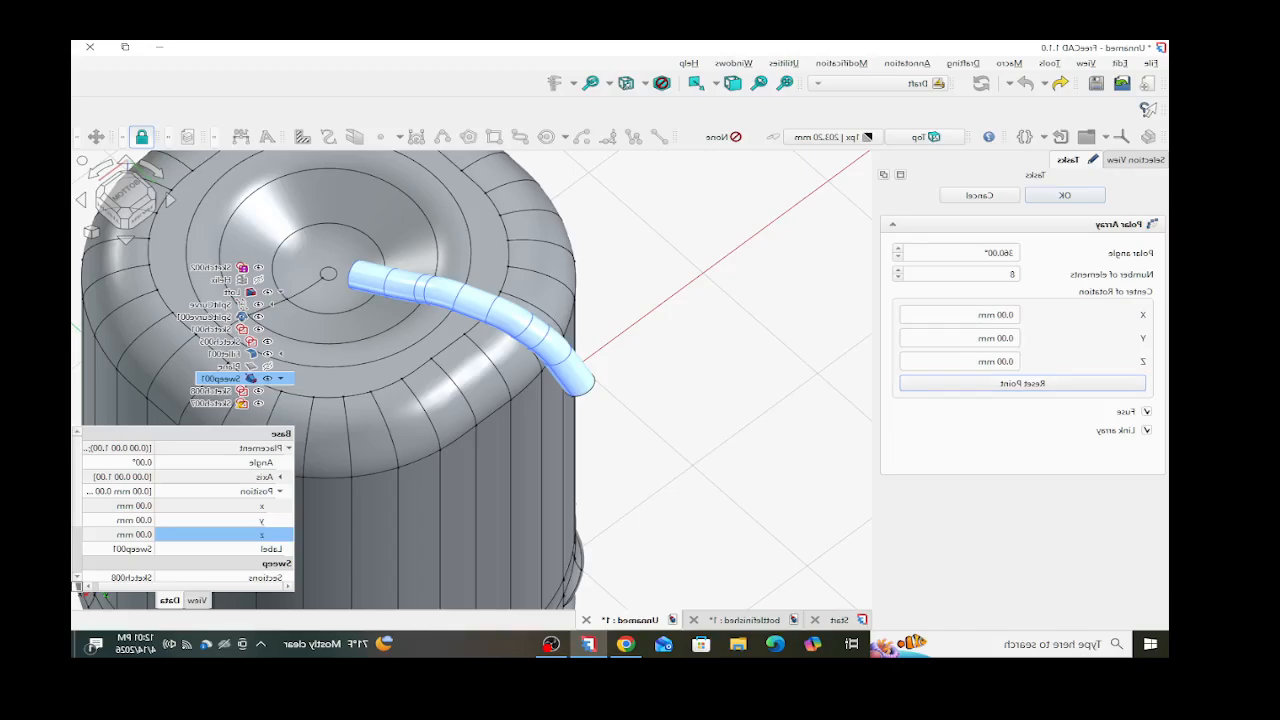
click(1065, 195)
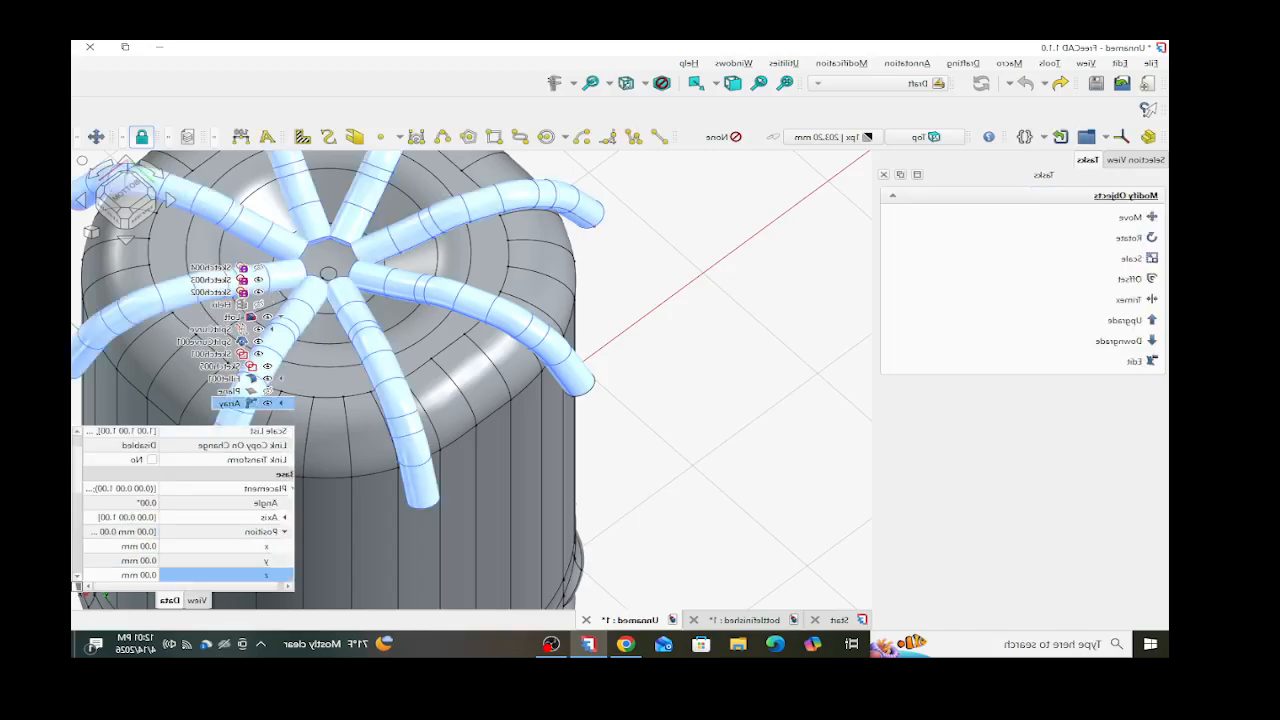
- Cut the eight arrayed tubes out of the filleted bottle body using a Part boolean cut
scroll(697, 230, down, 4)
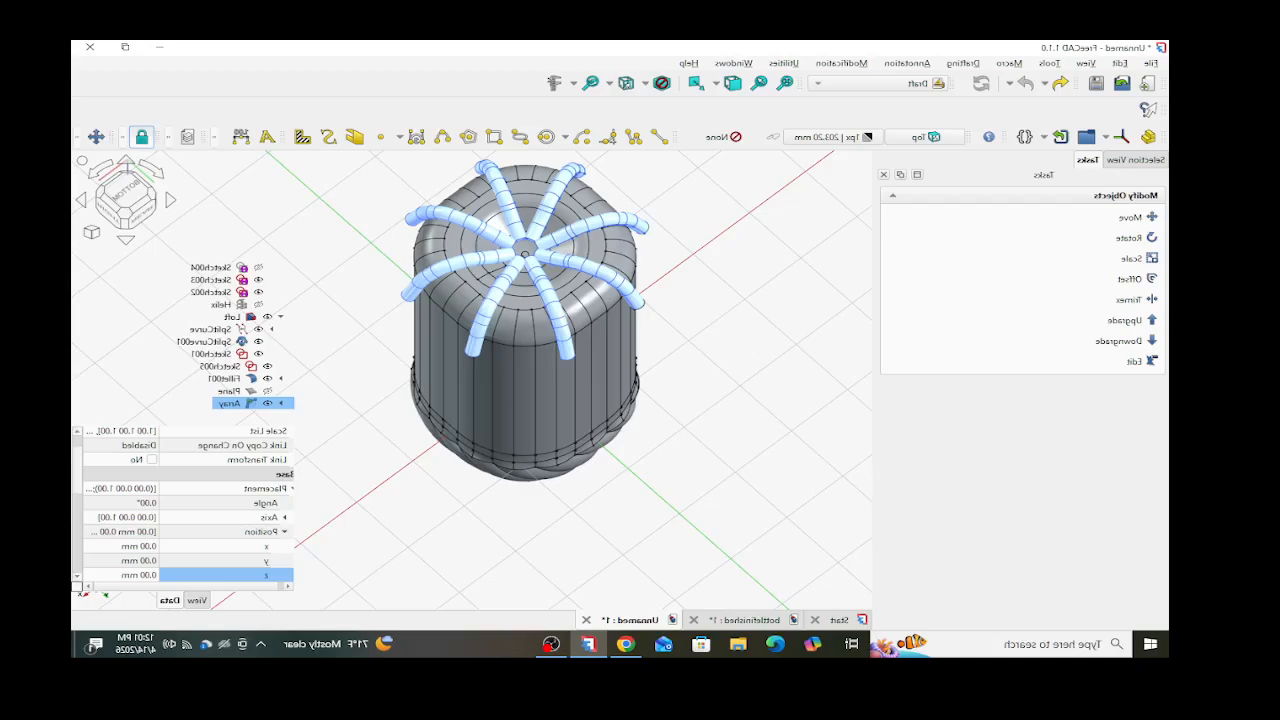
scroll(550, 194, up, 4)
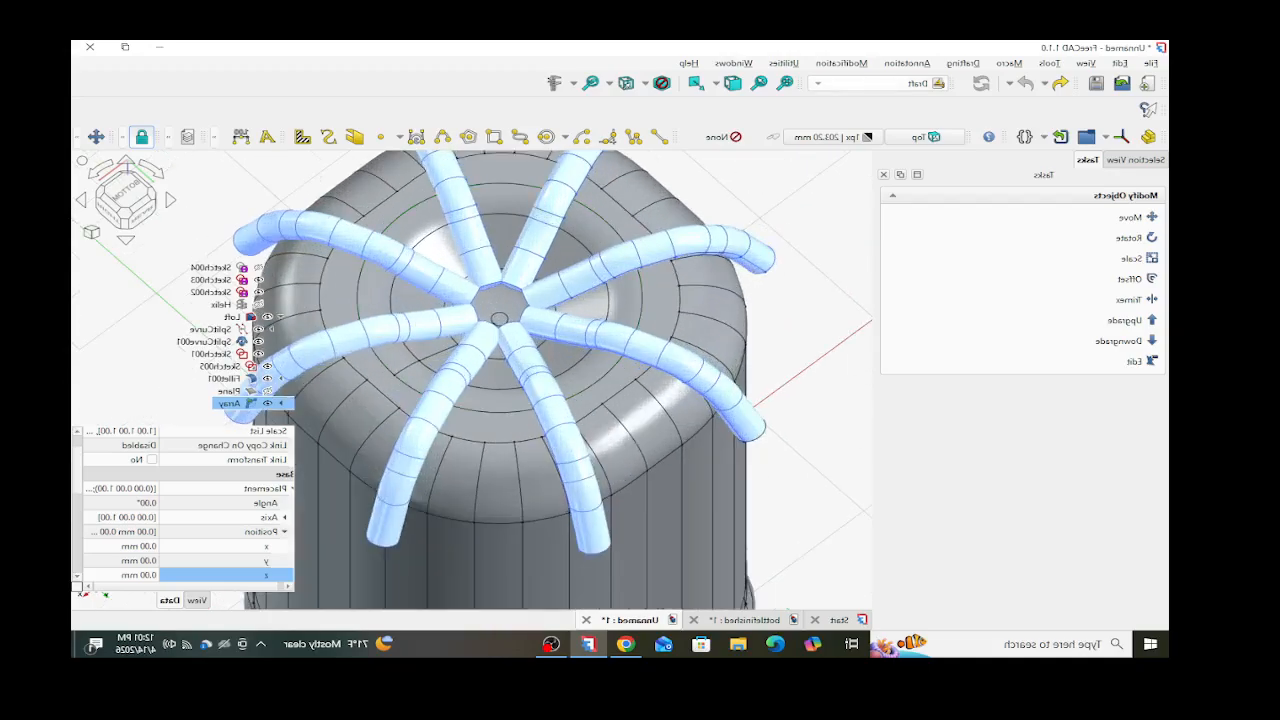
click(880, 83)
click(880, 176)
click(800, 320)
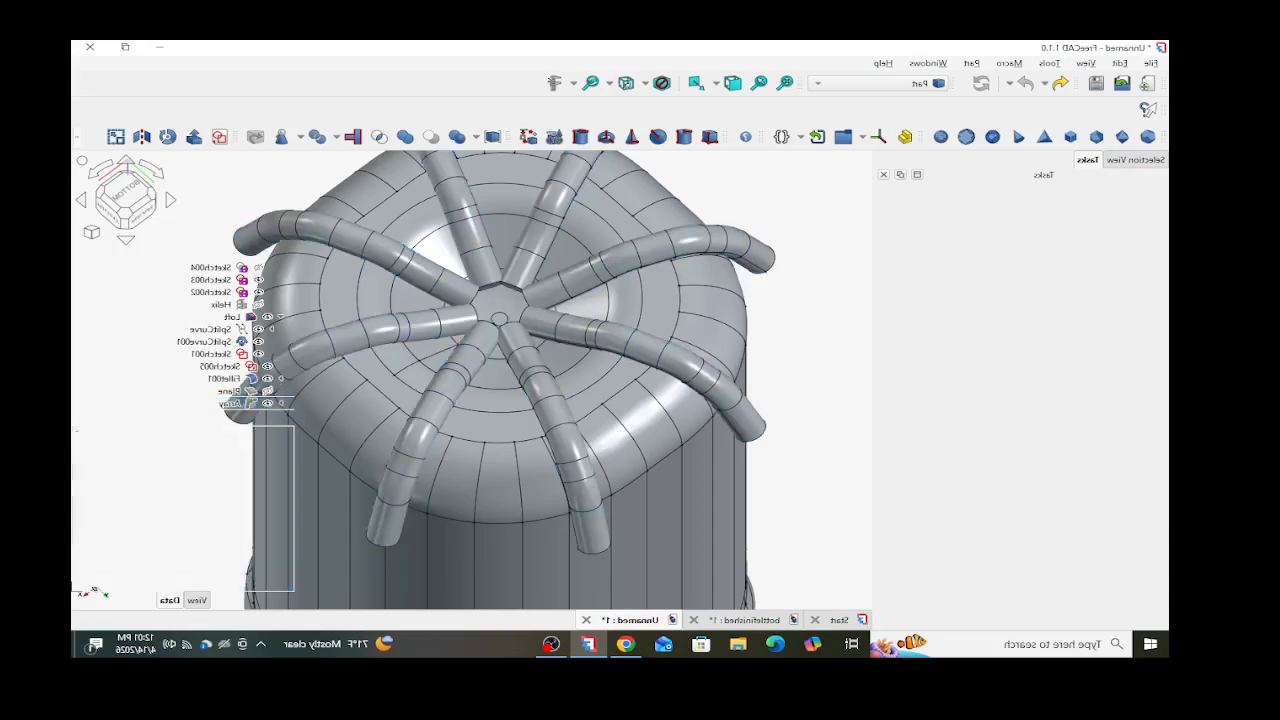
click(714, 312)
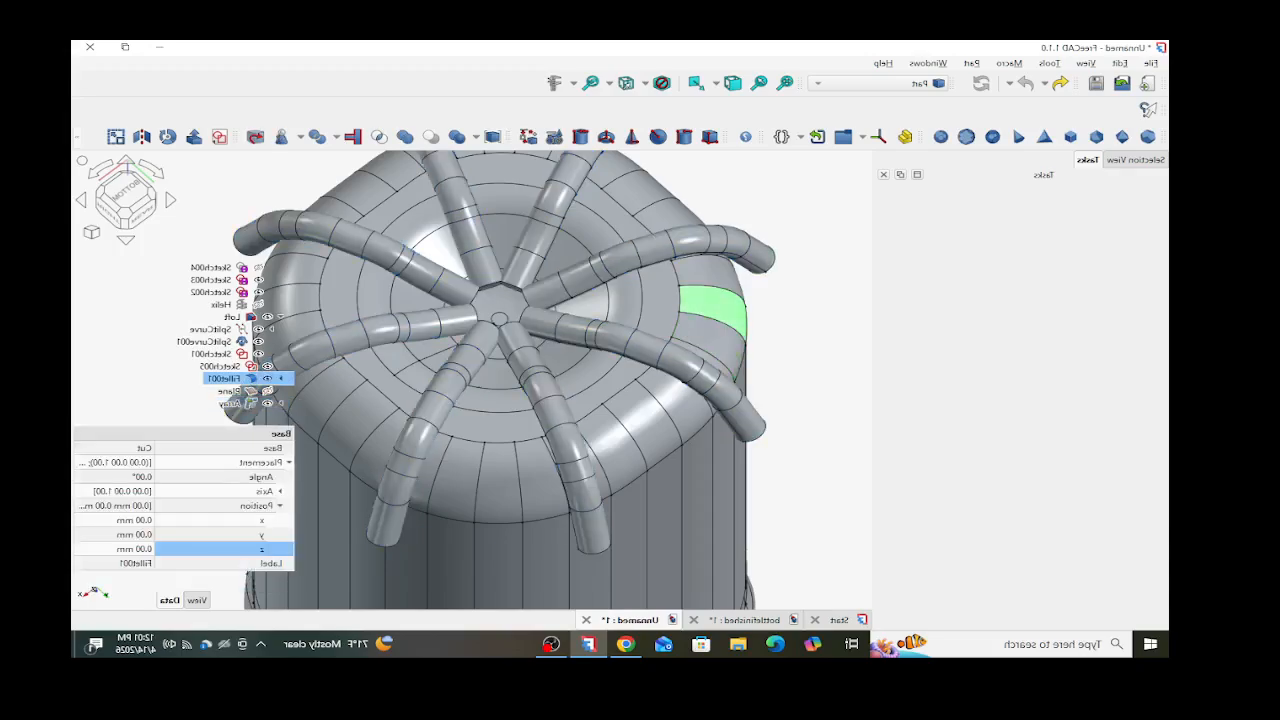
ctrl+click(690, 240)
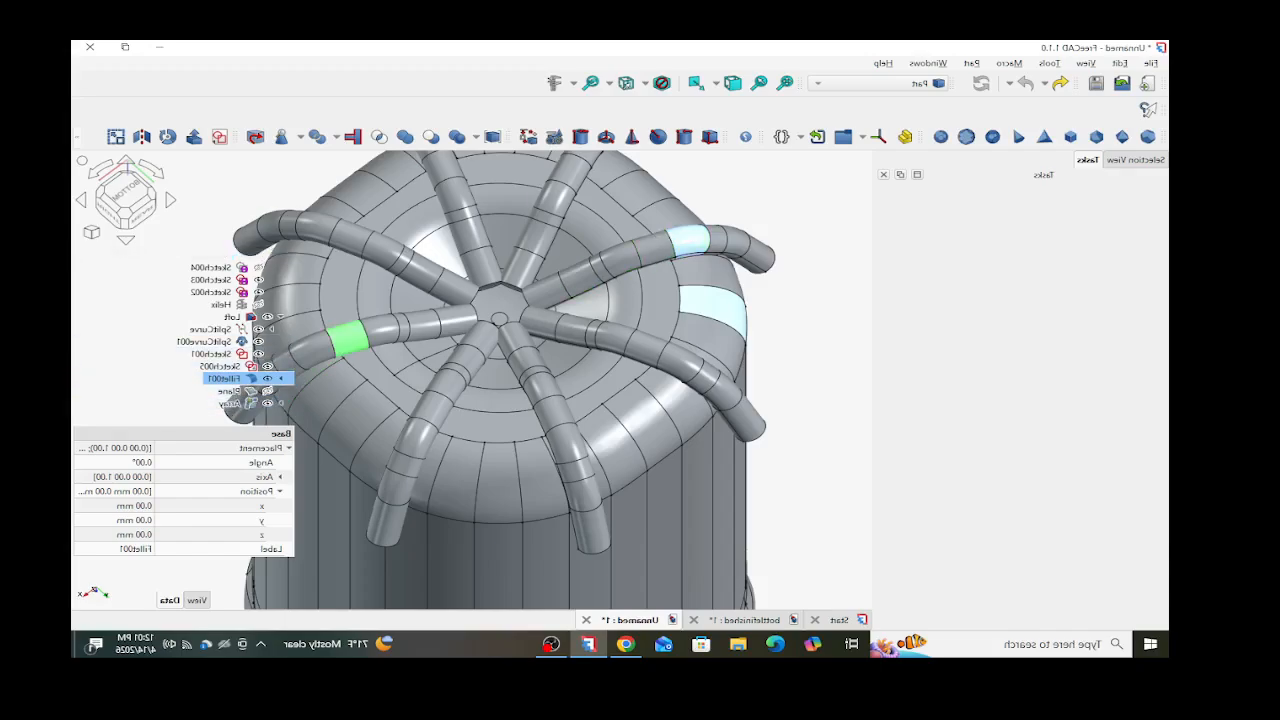
click(800, 325)
click(660, 305)
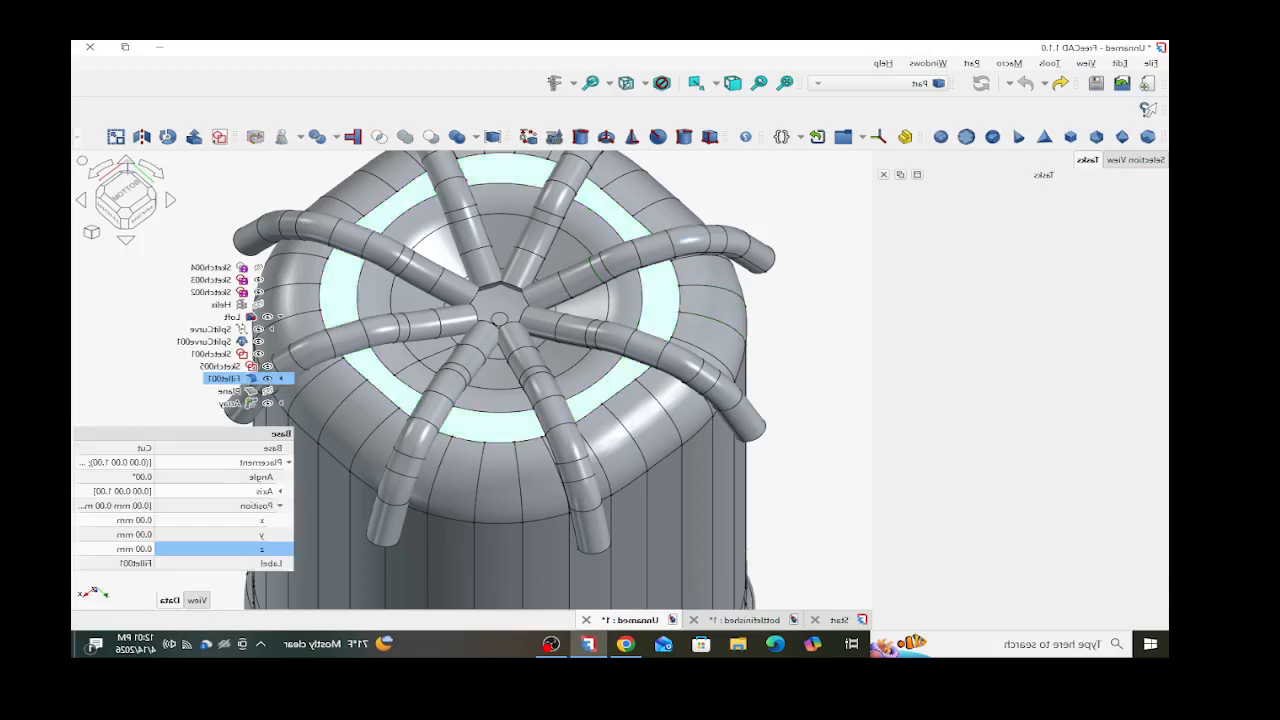
ctrl+click(231, 403)
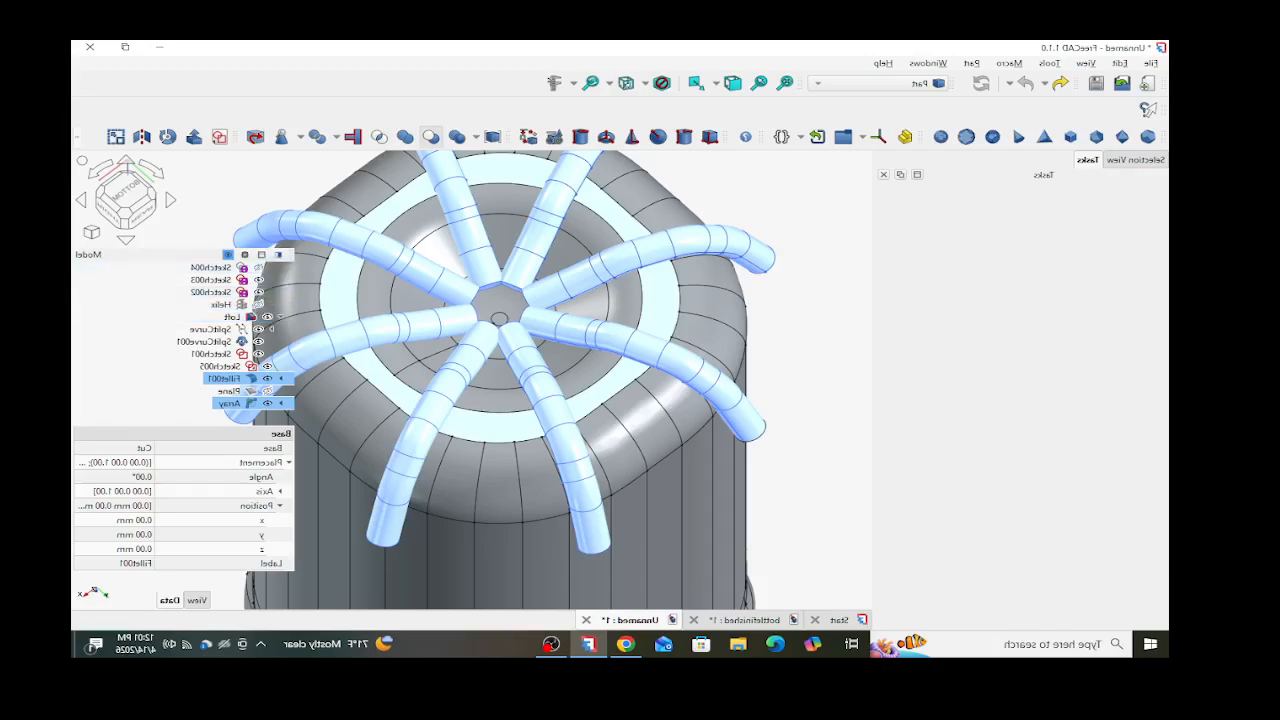
click(431, 136)
scroll(688, 385, down, 2)
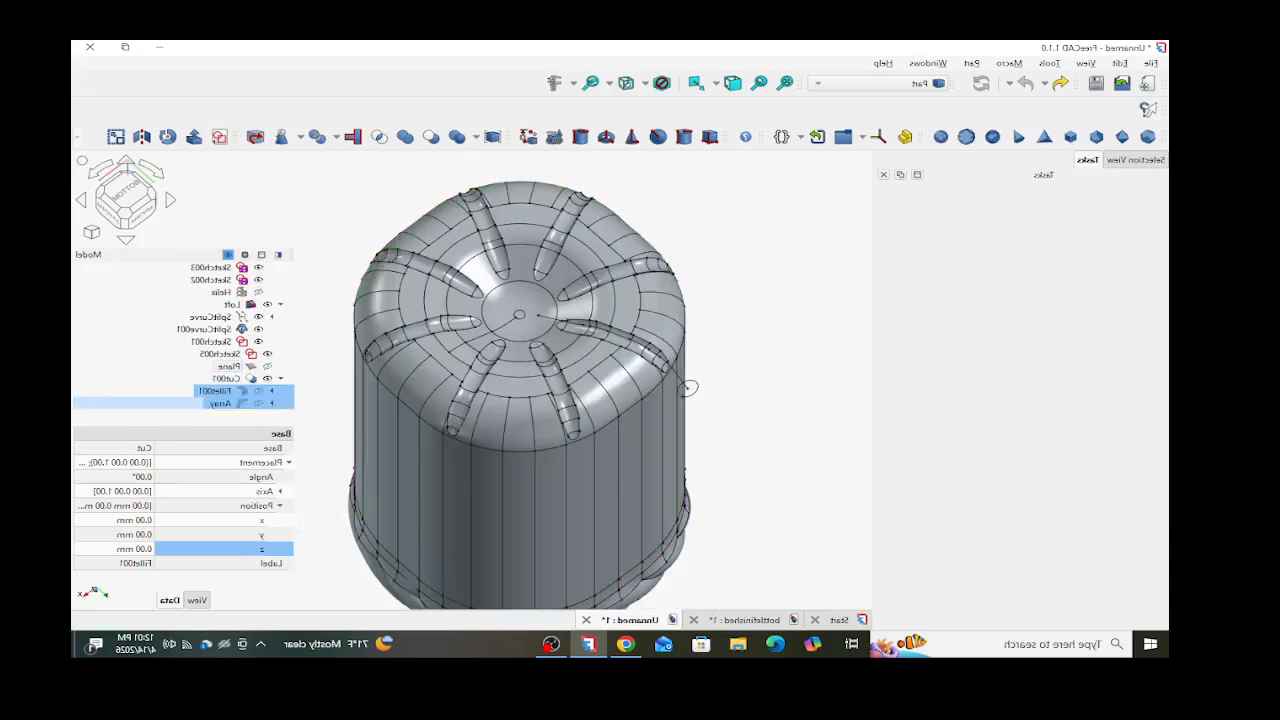
- Examine the features nested under the new cut in the model tree, down through the sweep, fillets and extrusion
click(272, 403)
scroll(270, 403, down, 1)
click(263, 403)
scroll(263, 403, down, 1)
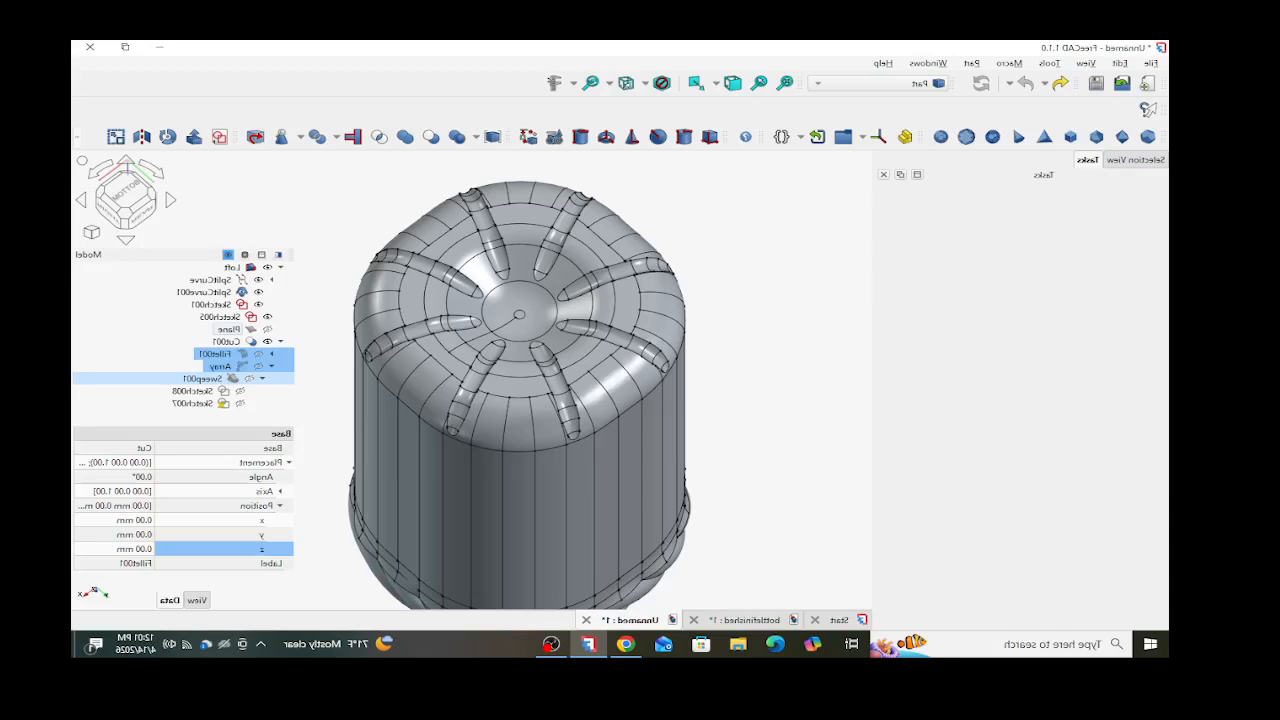
click(272, 354)
click(263, 366)
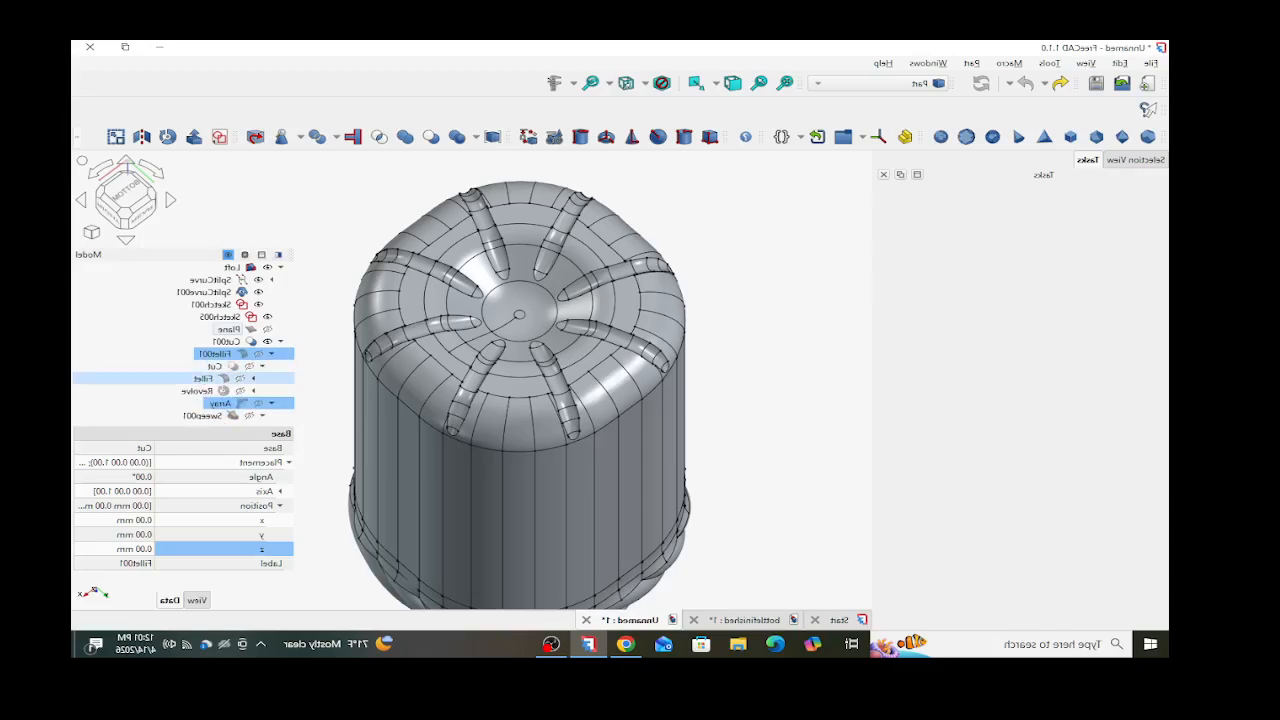
click(254, 391)
click(254, 379)
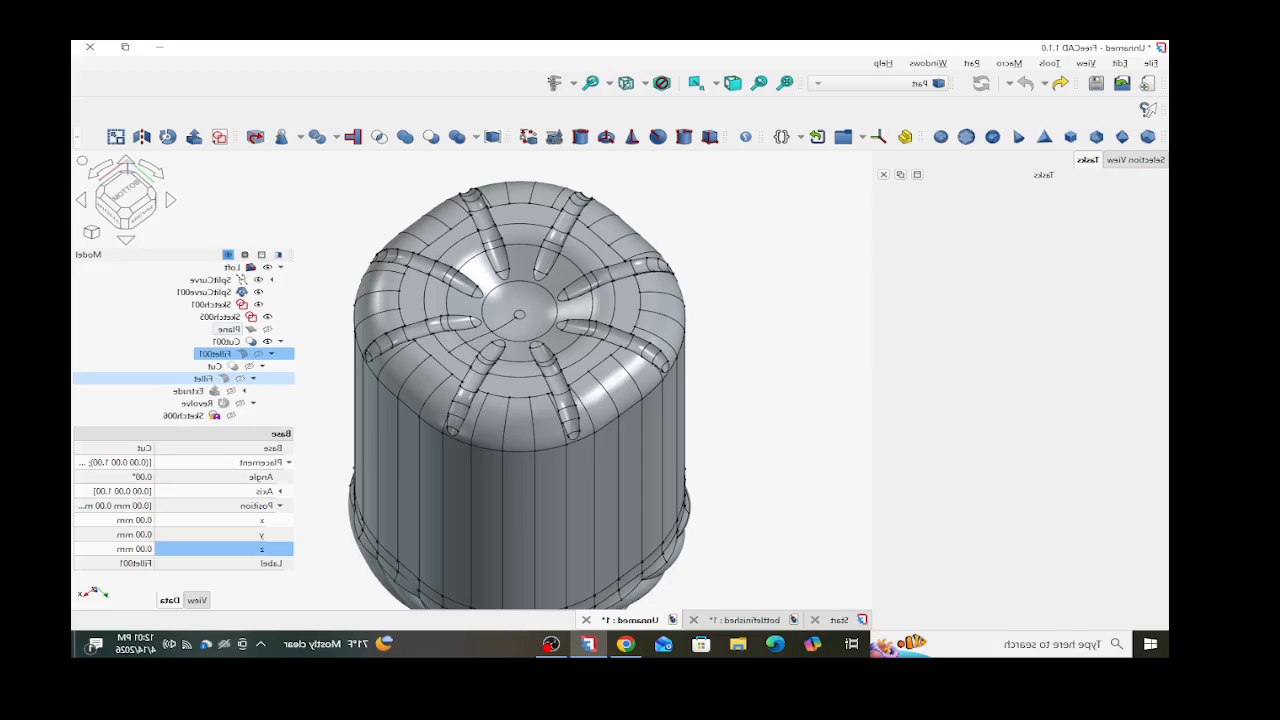
click(244, 391)
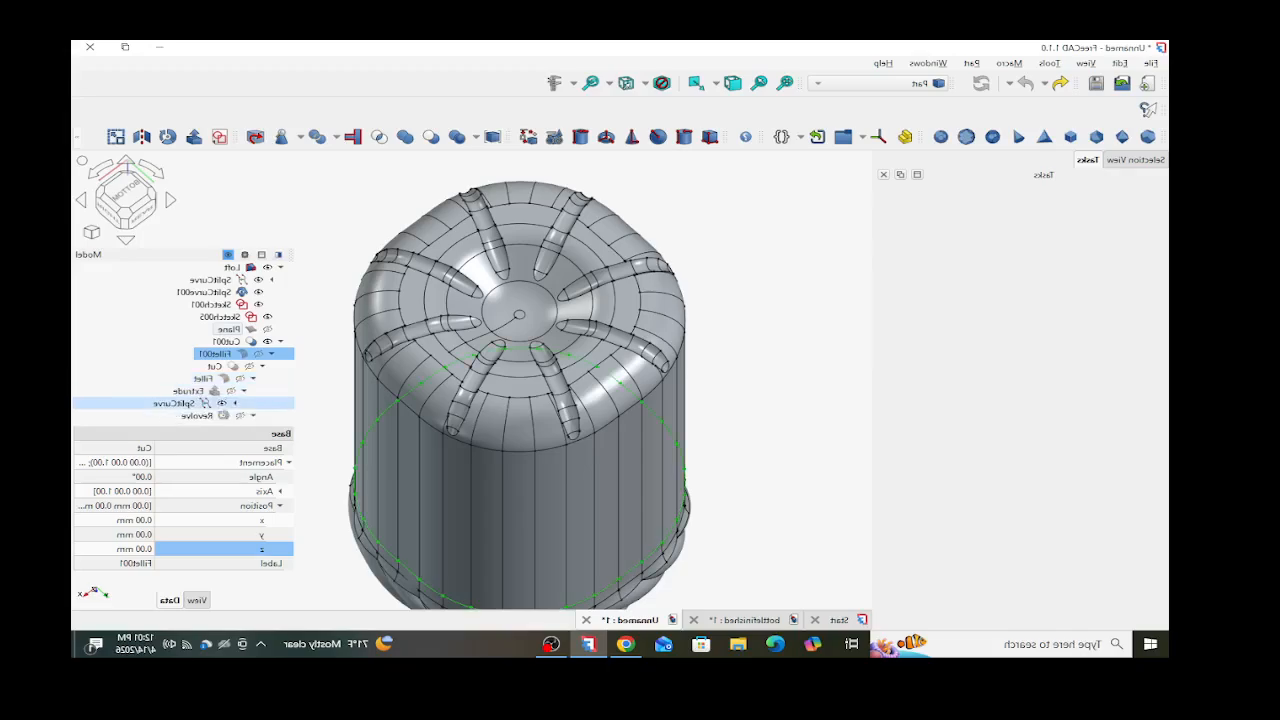
- Start a new sketch on the XZ-plane with a 0 mm offset, with nothing selected
middle_drag(580, 200, 589, 334)
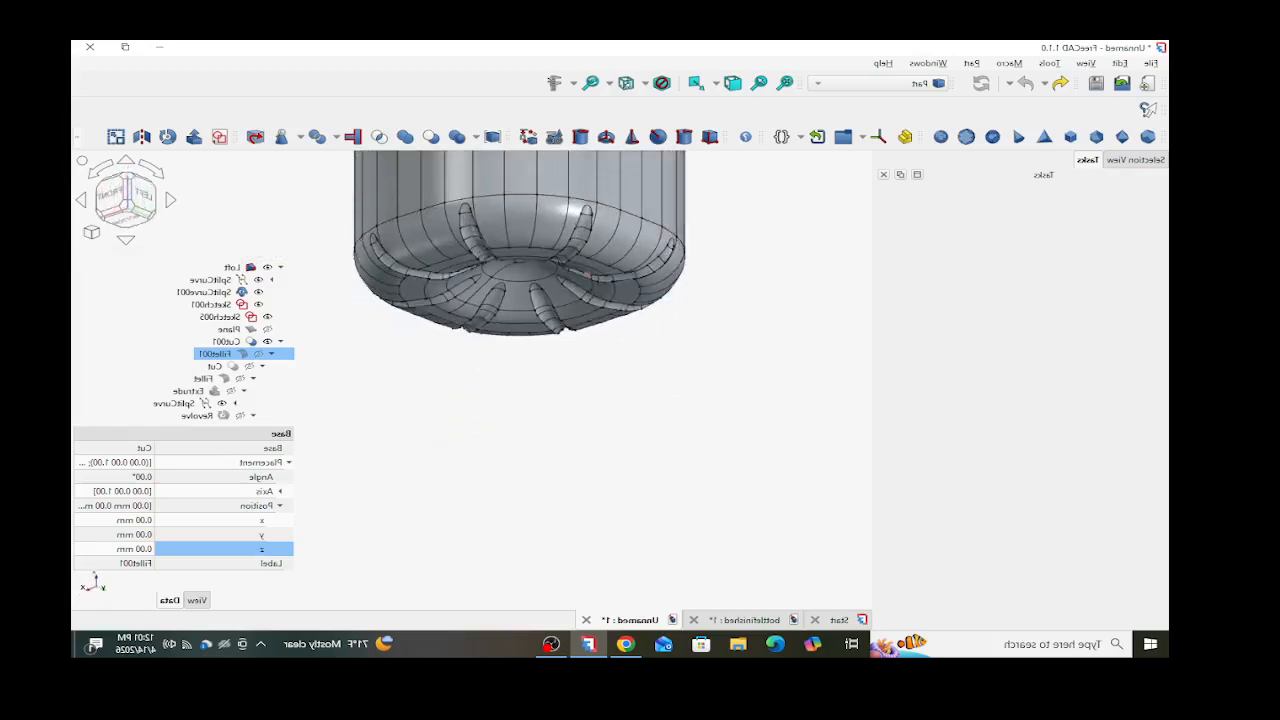
scroll(589, 334, down, 4)
scroll(576, 334, down, 4)
scroll(528, 168, up, 4)
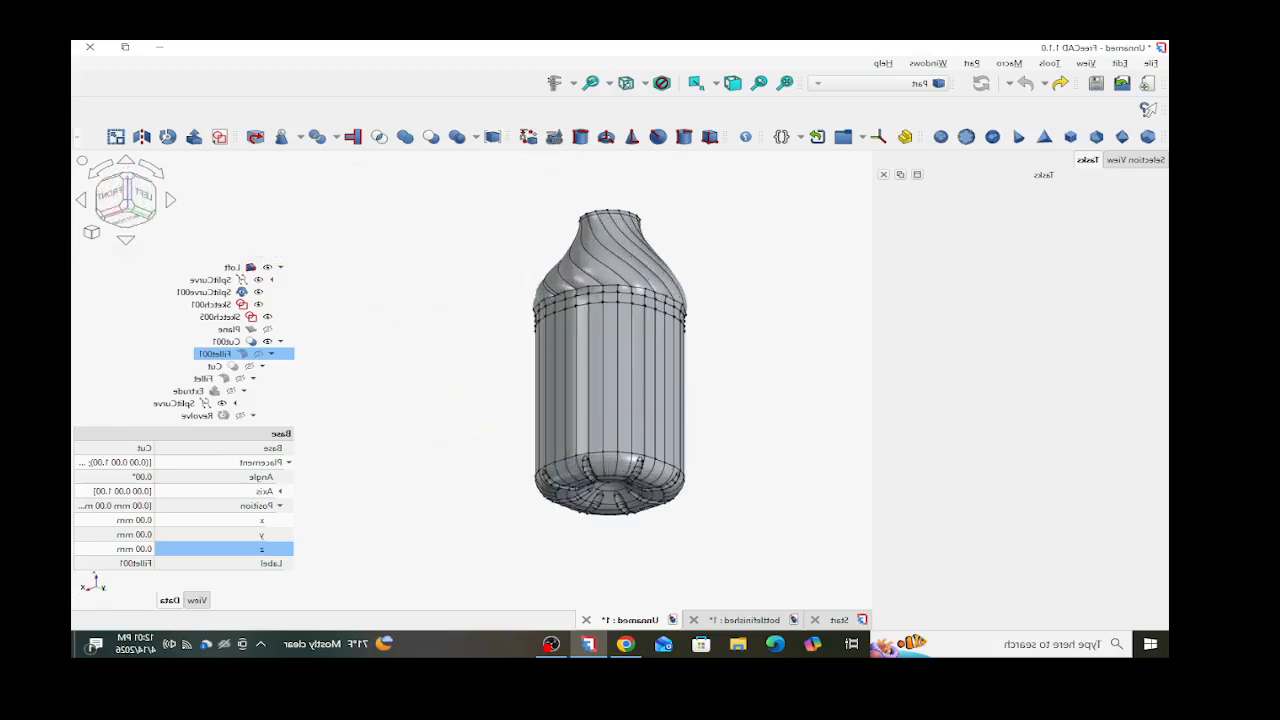
middle_drag(540, 285, 537, 333)
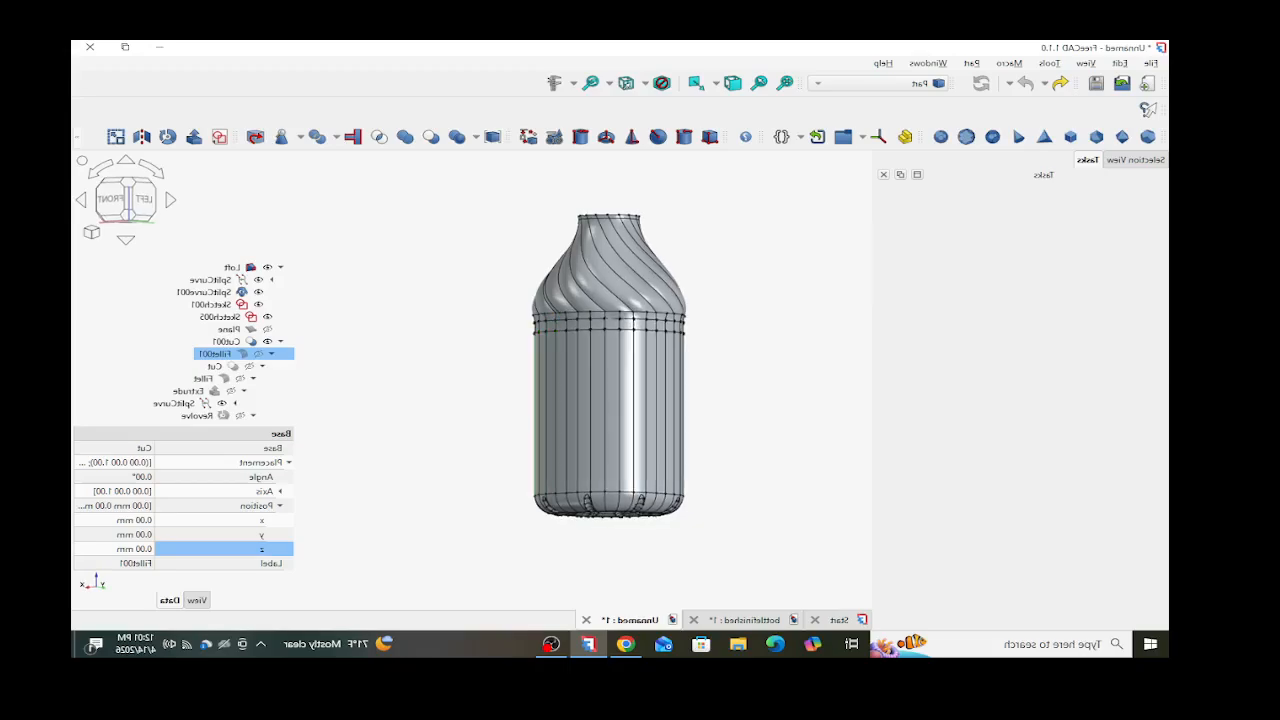
click(495, 380)
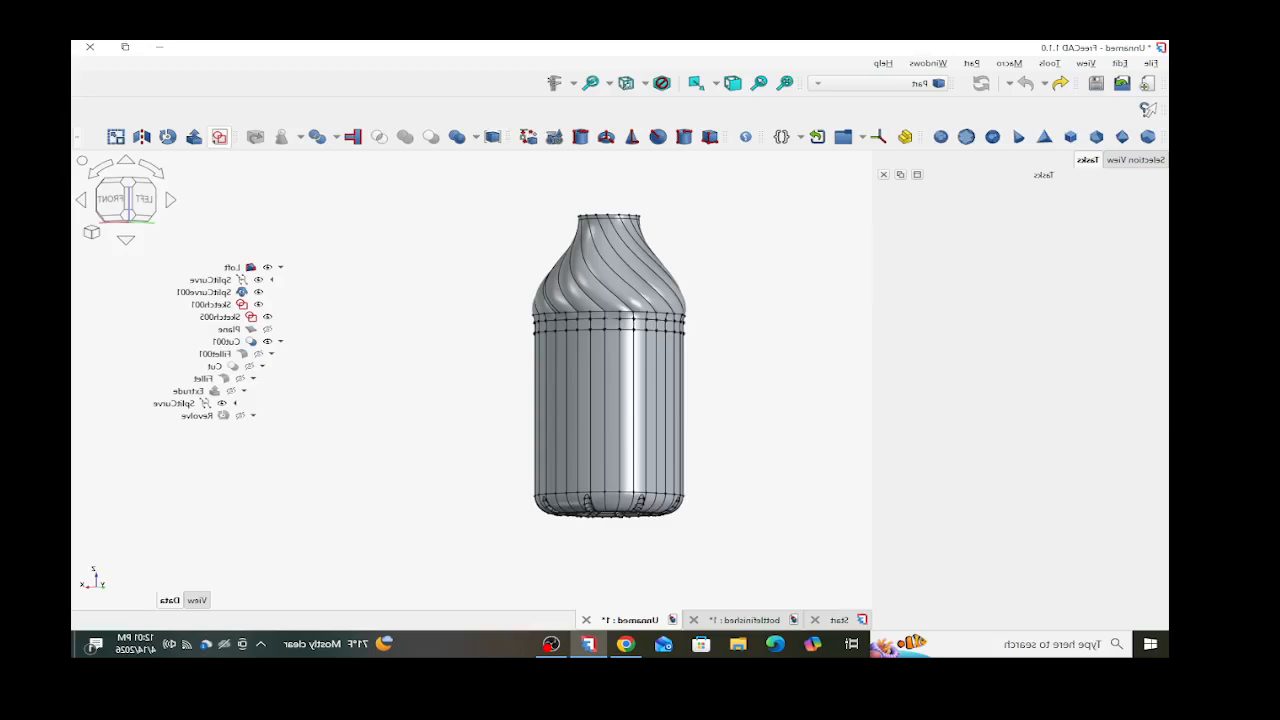
click(220, 137)
click(670, 312)
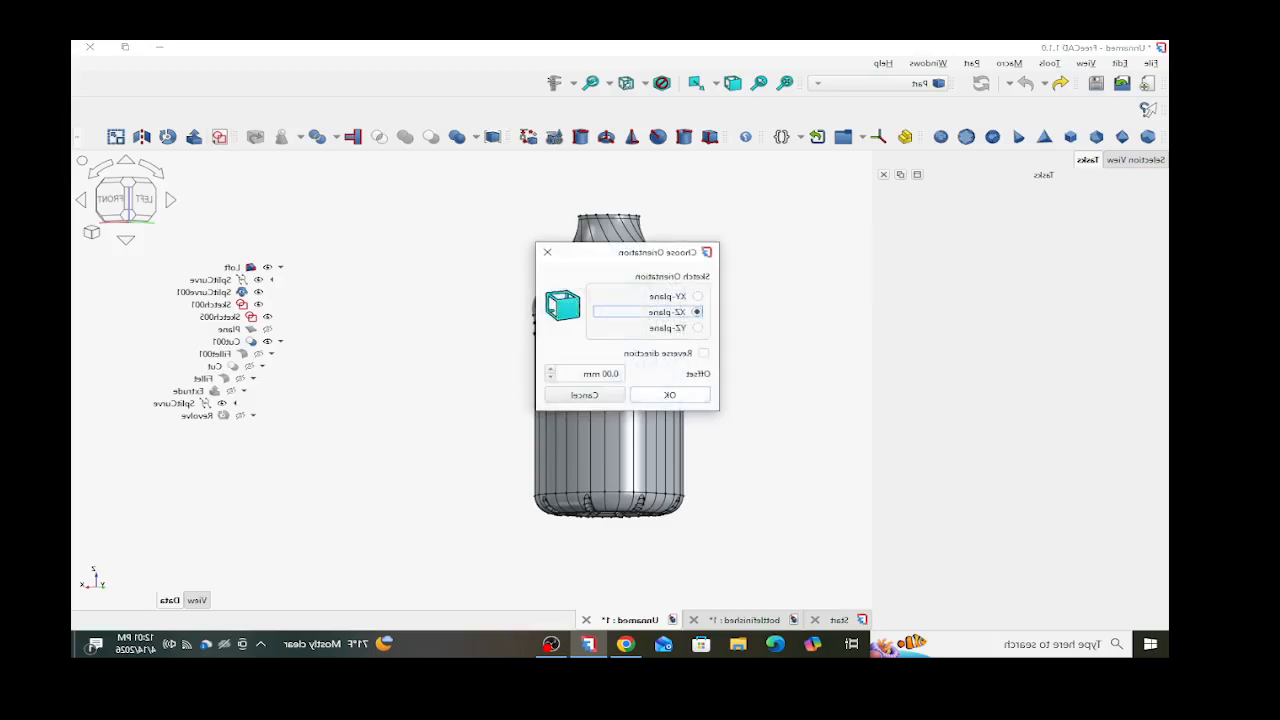
click(670, 395)
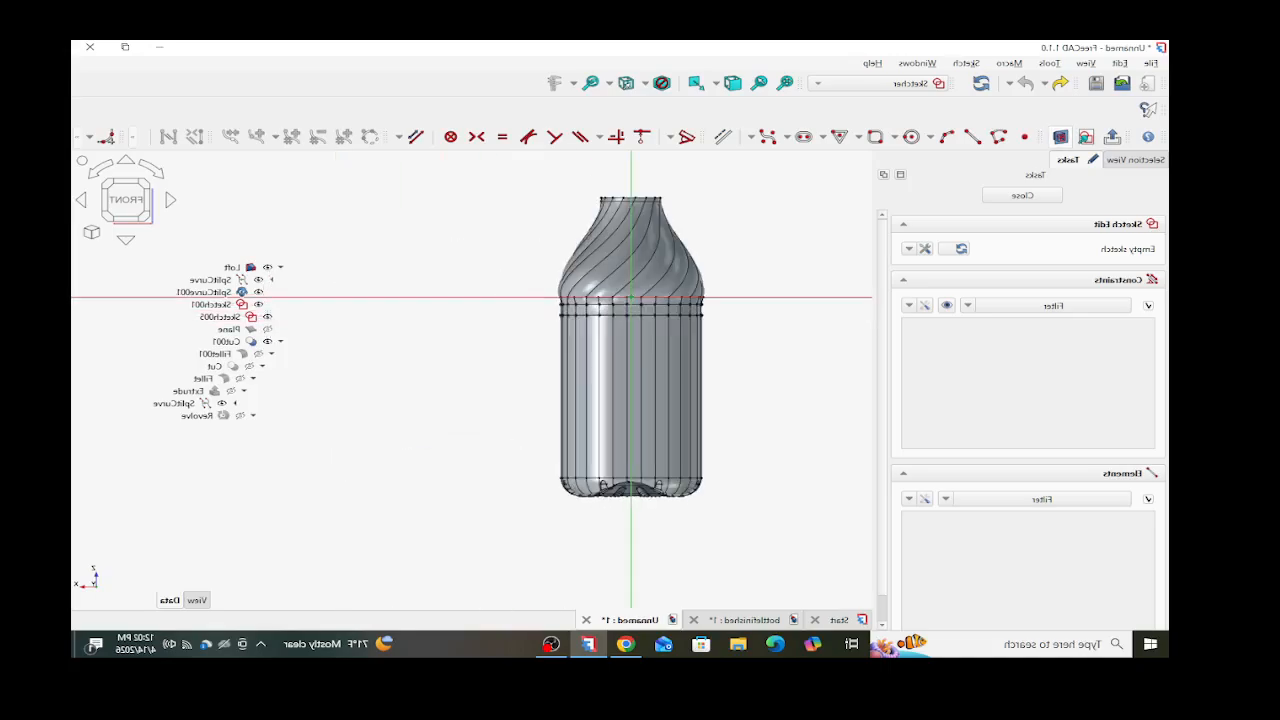
- Project two outer vertices of the straight bottle wall into the sketch: one at the lower seam below the shoulder, one where the base fillet starts
scroll(537, 336, up, 2)
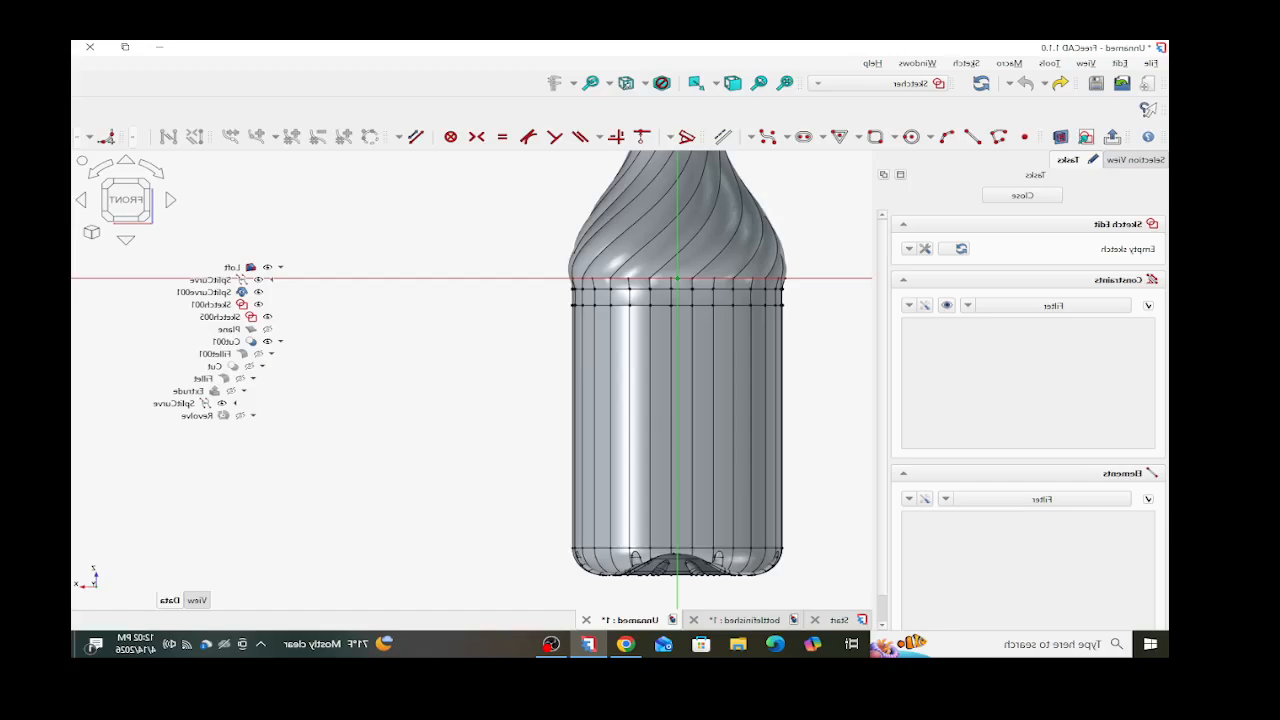
scroll(562, 308, up, 5)
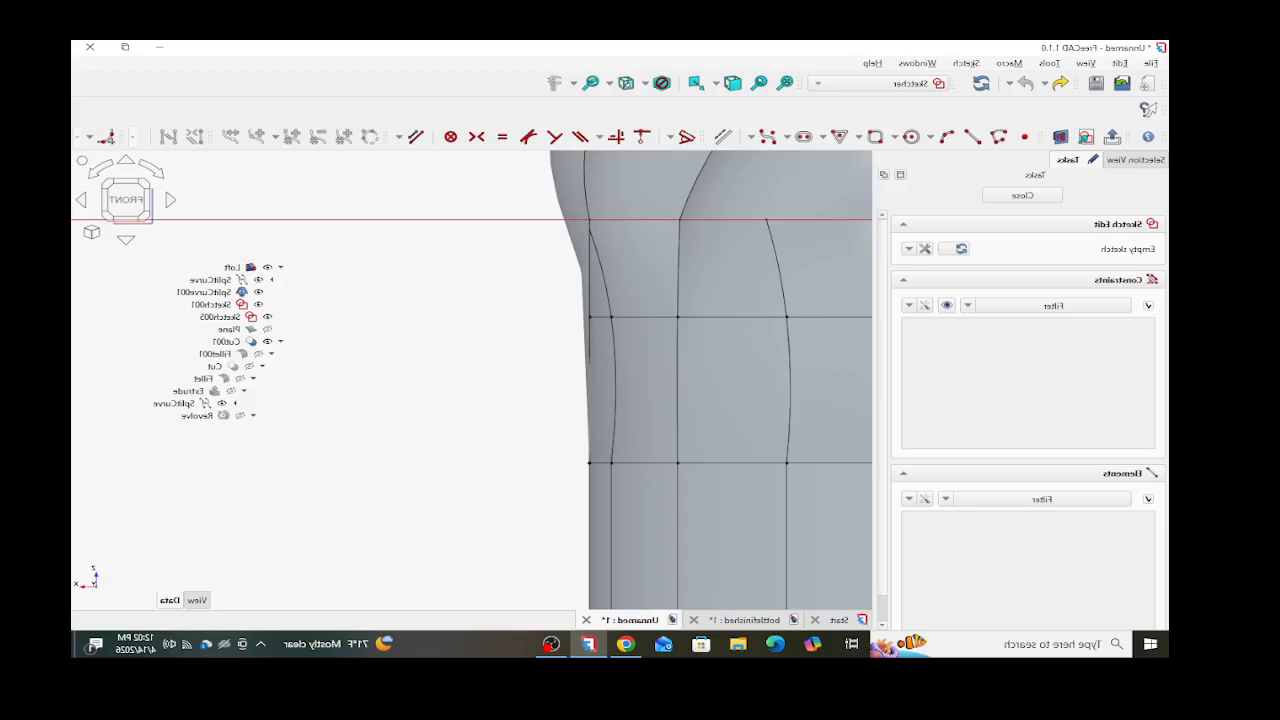
click(77, 137)
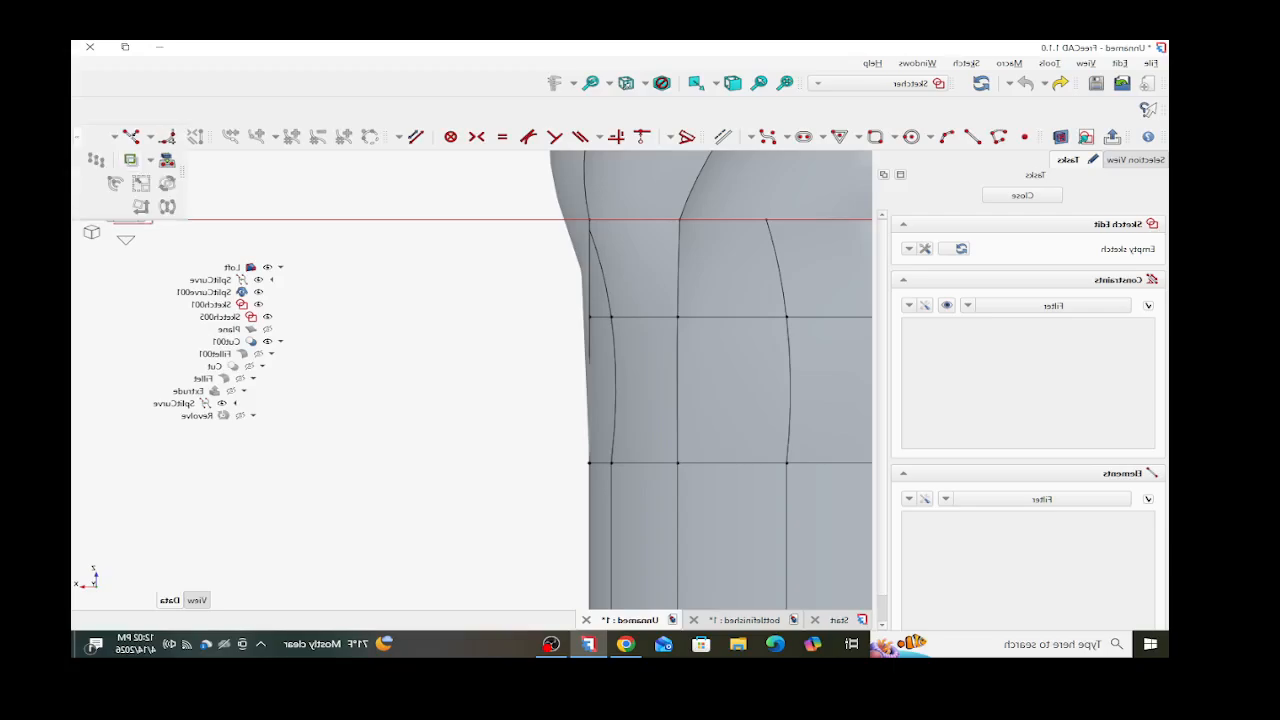
click(167, 160)
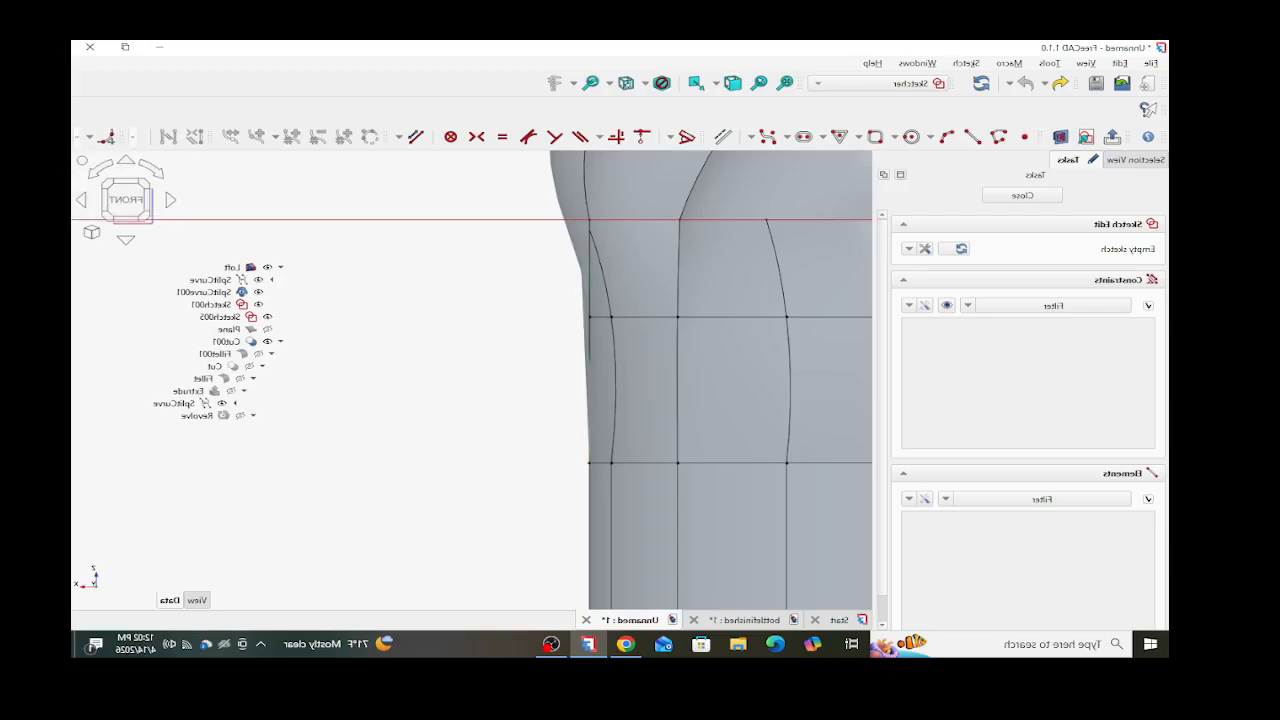
click(589, 463)
scroll(529, 456, down, 15)
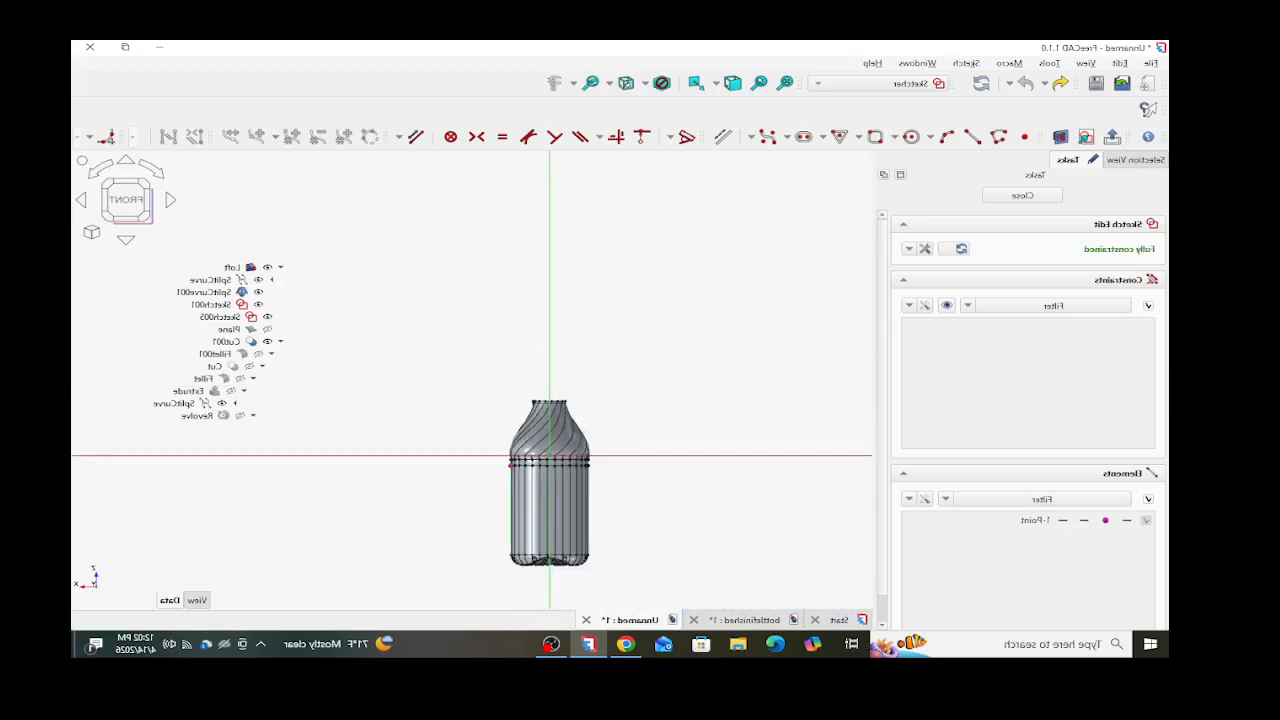
scroll(503, 460, up, 12)
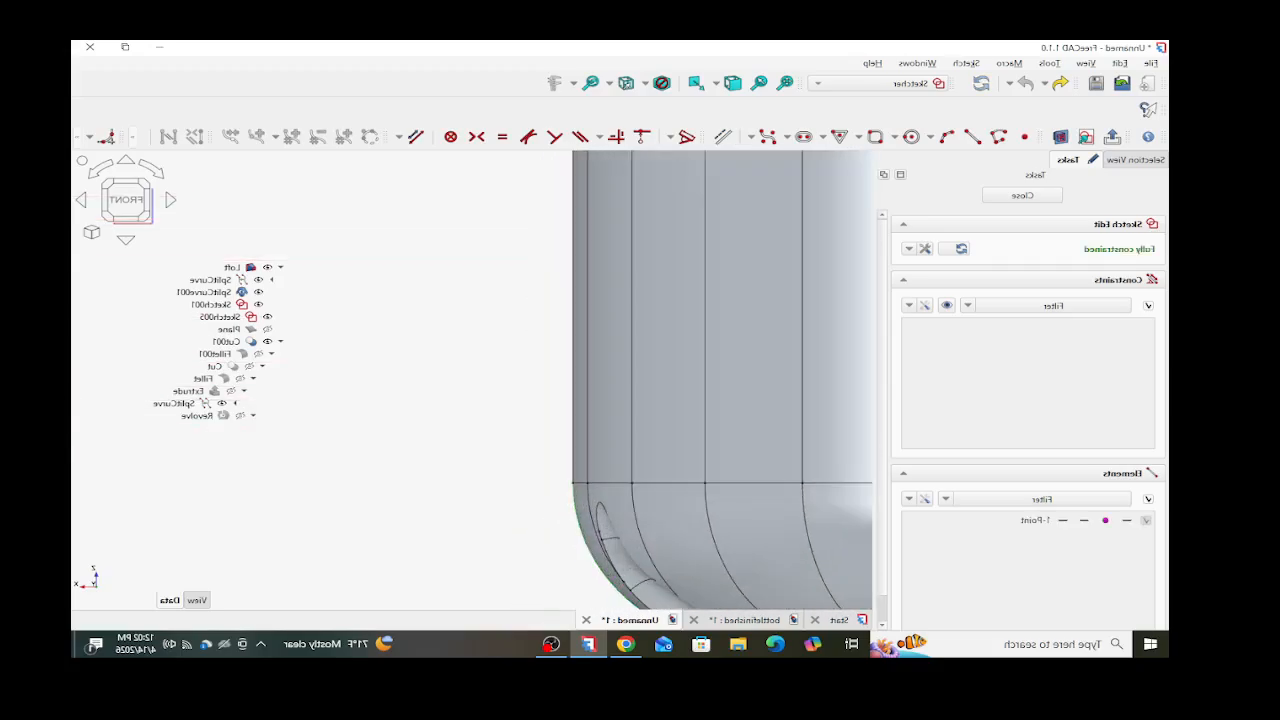
click(573, 483)
scroll(554, 488, down, 12)
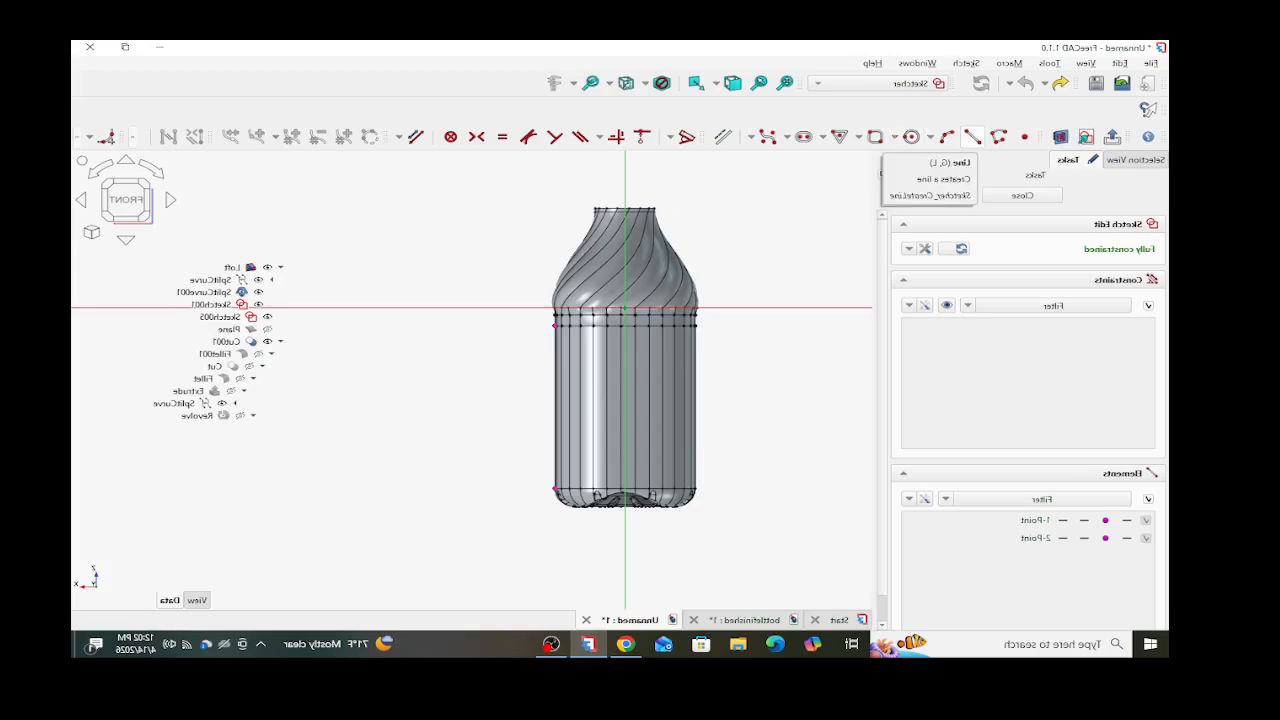
- Draw a line down the bottle's outer wall joining the two projected points, and select it
click(972, 136)
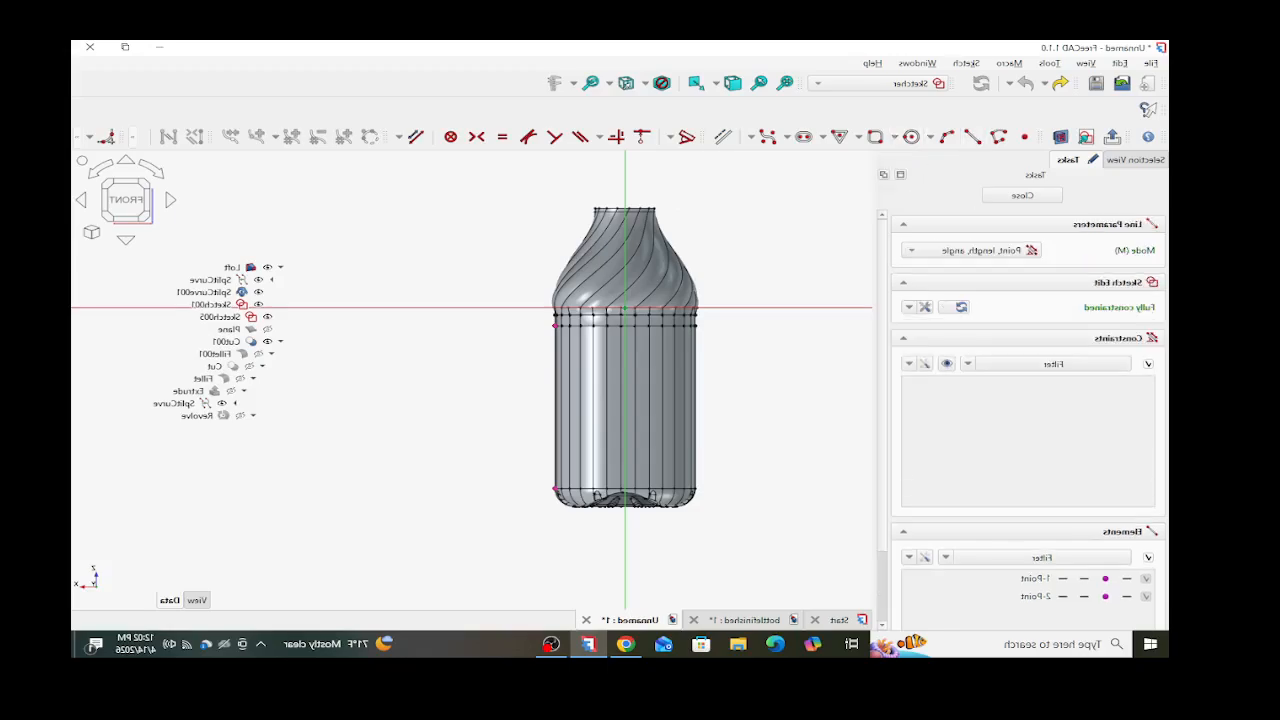
click(554, 322)
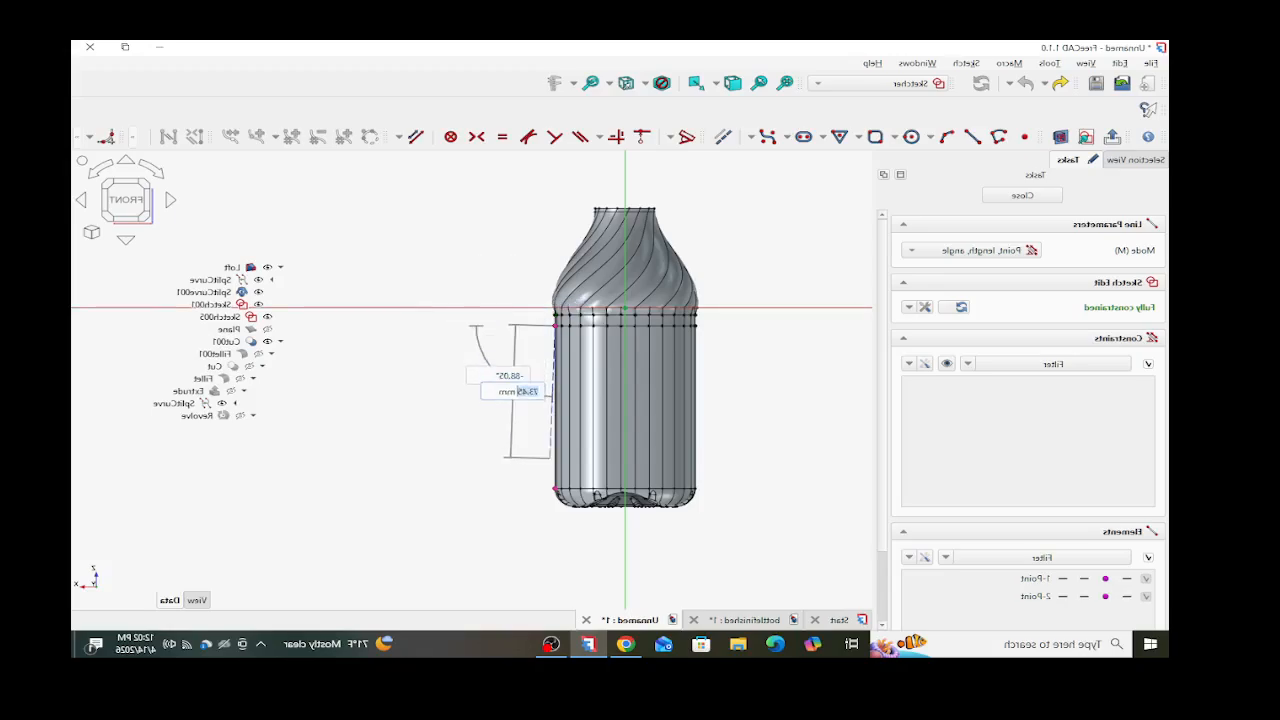
click(555, 490)
scroll(540, 383, up, 4)
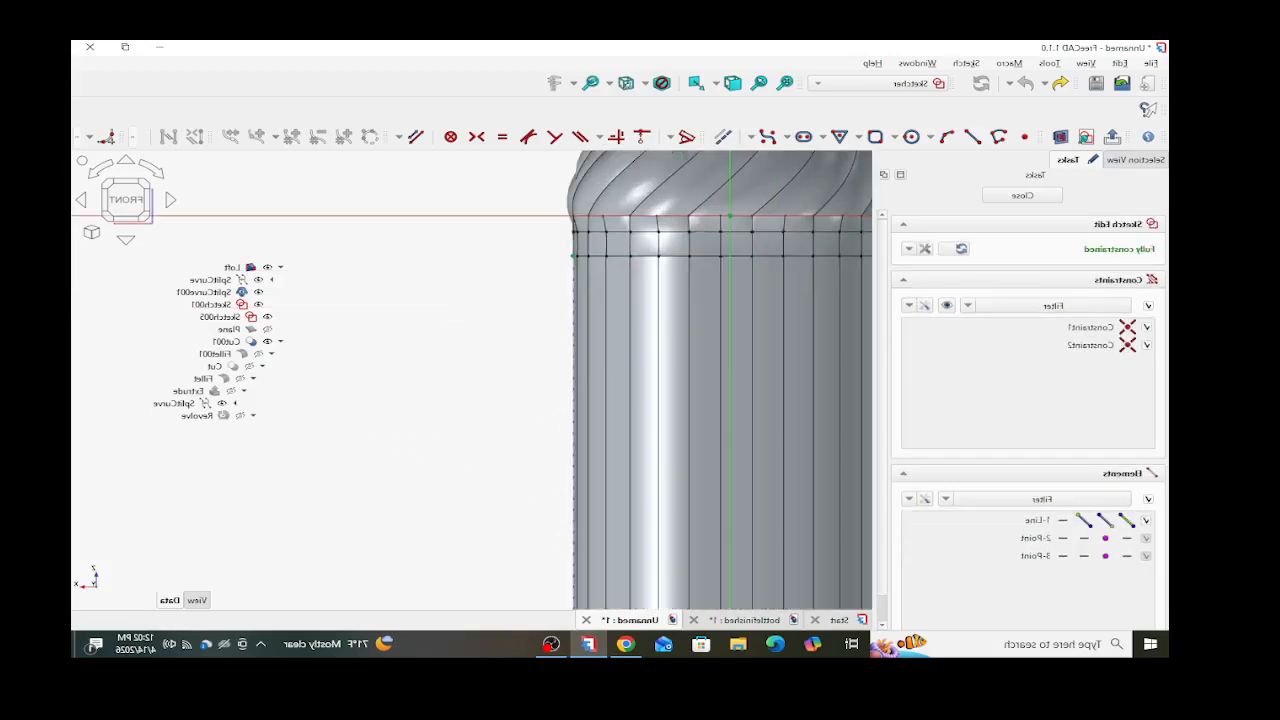
click(573, 400)
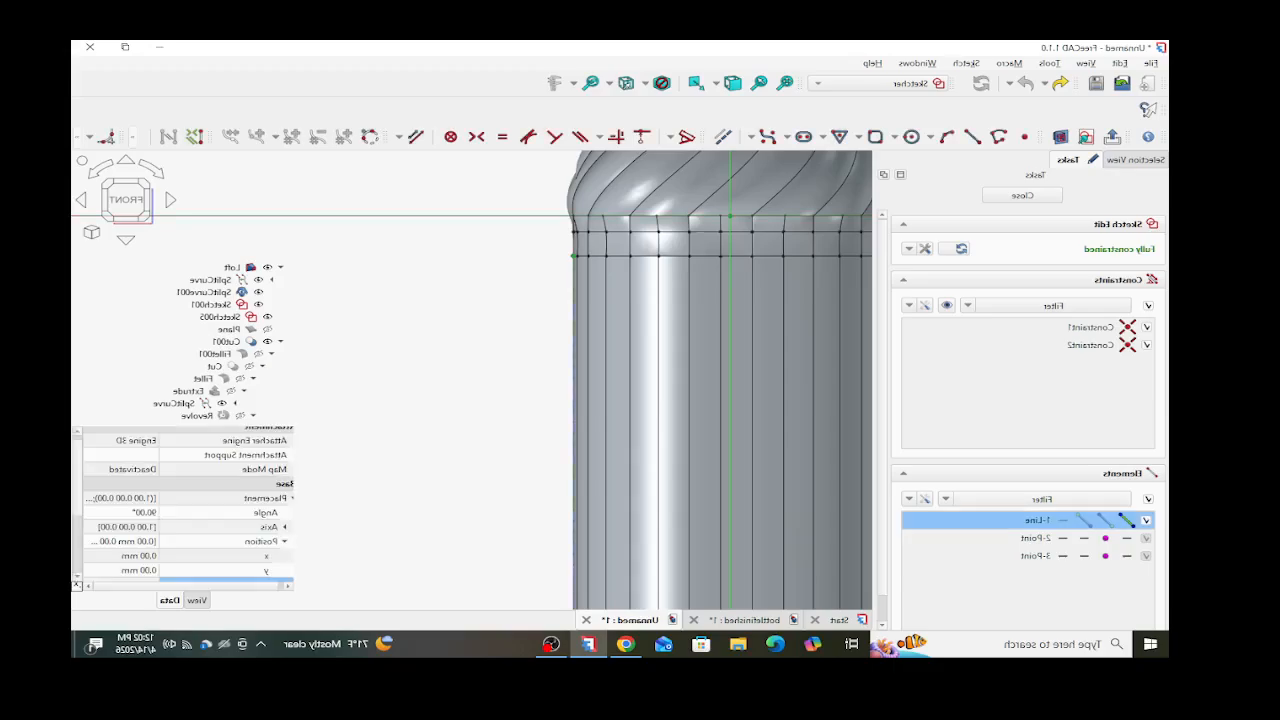
- Place three spaced 5 mm diameter circles centred on the wall line, running downward from below the shoulder seam
click(911, 137)
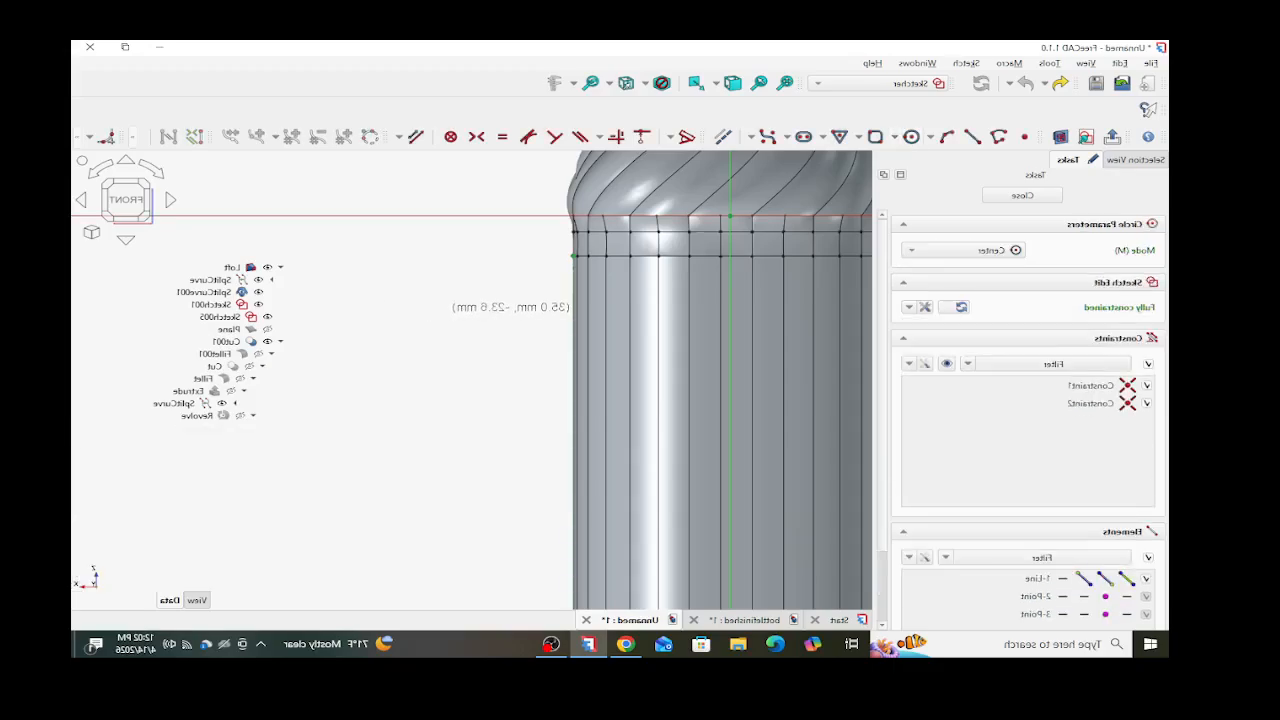
click(573, 331)
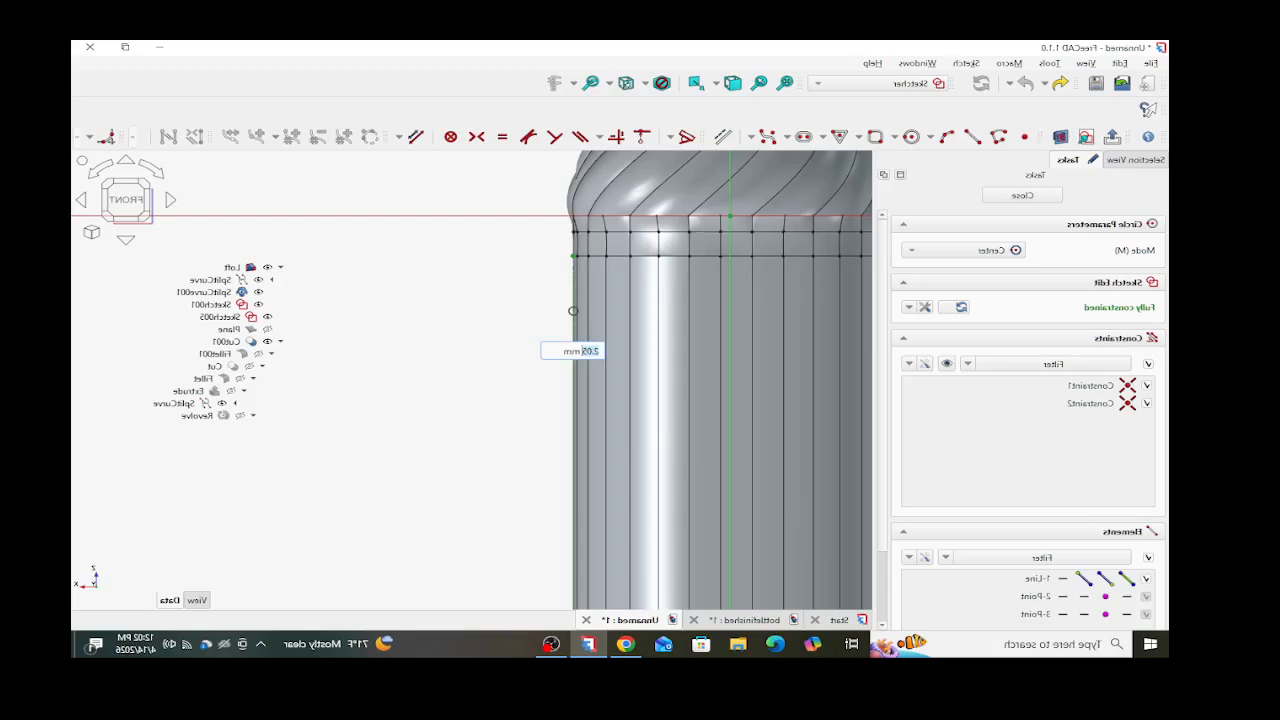
text(5)
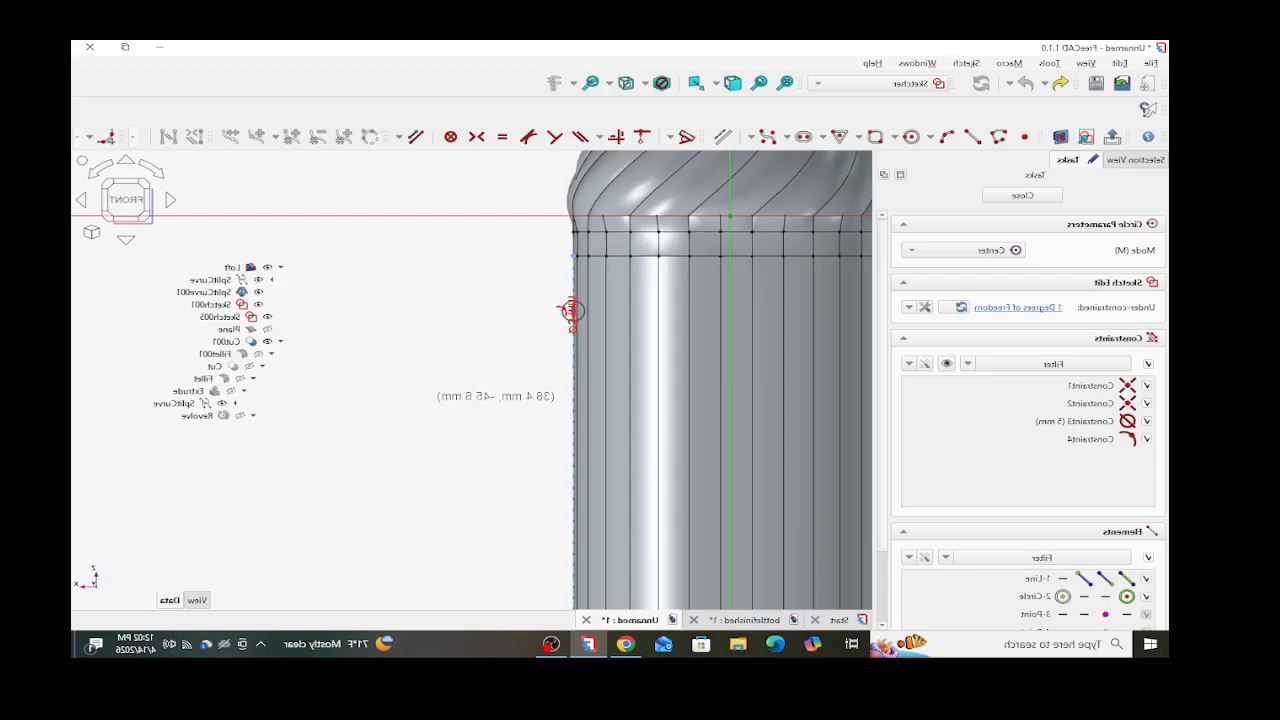
click(572, 406)
key(Return)
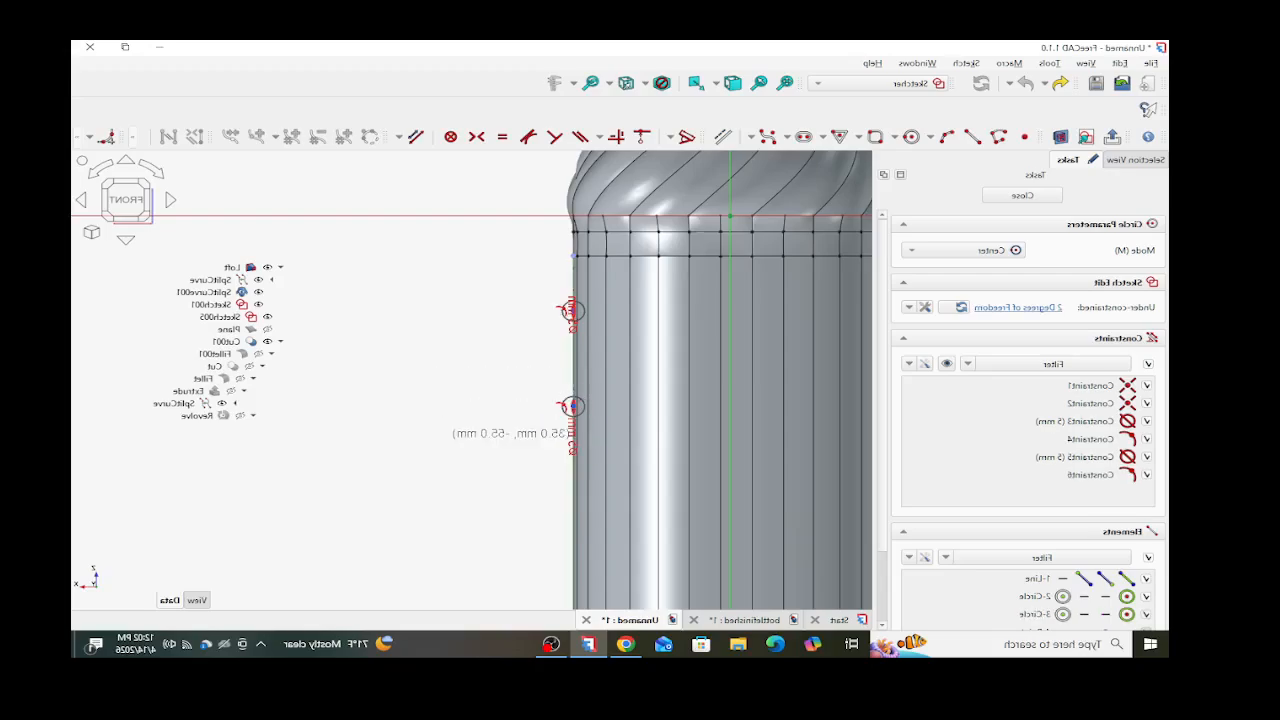
click(572, 508)
key(Return)
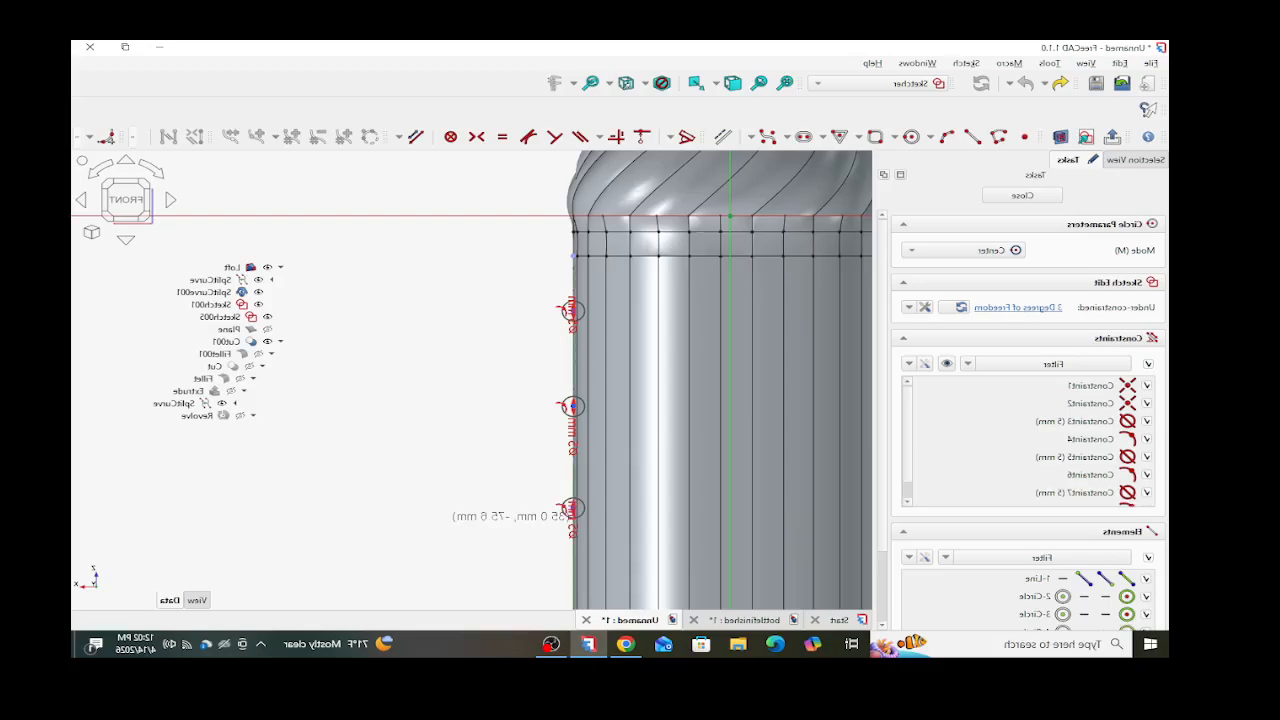
- Add two more 5 mm diameter circles on the wall line, between the third circle and the base fillet
scroll(470, 340, down, 3)
scroll(490, 445, up, 2)
scroll(558, 427, up, 3)
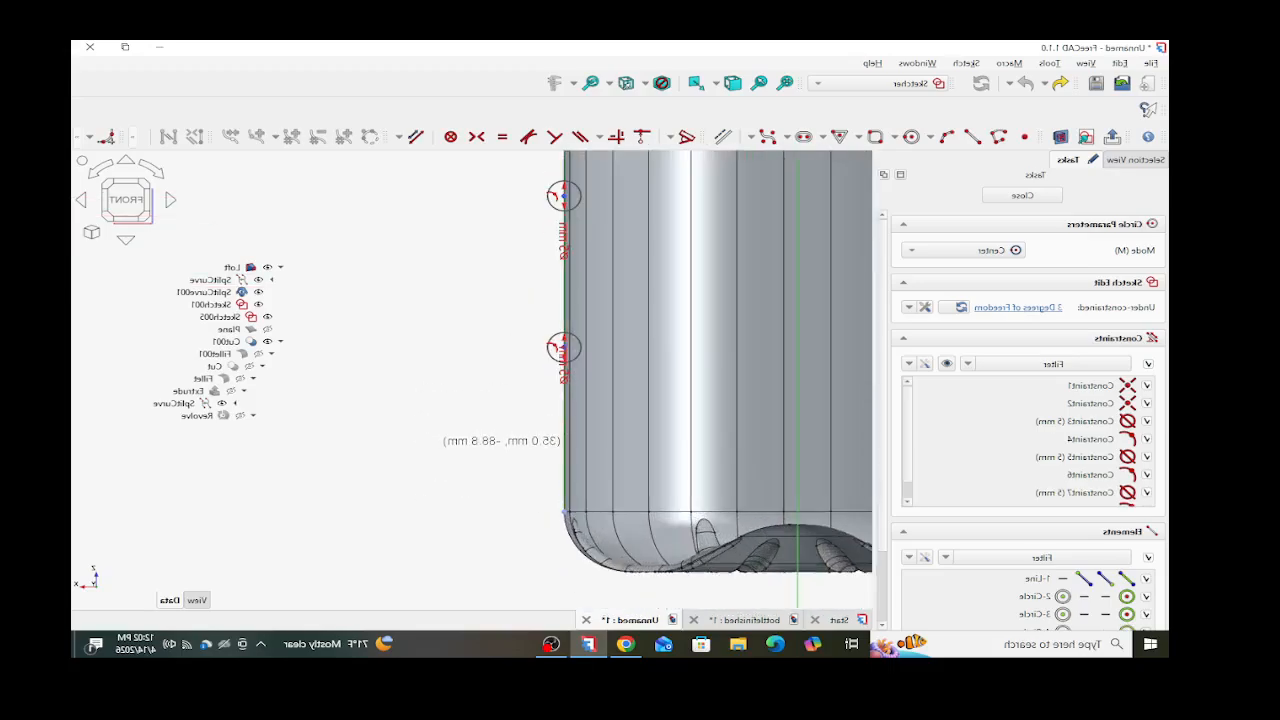
click(563, 438)
key(Return)
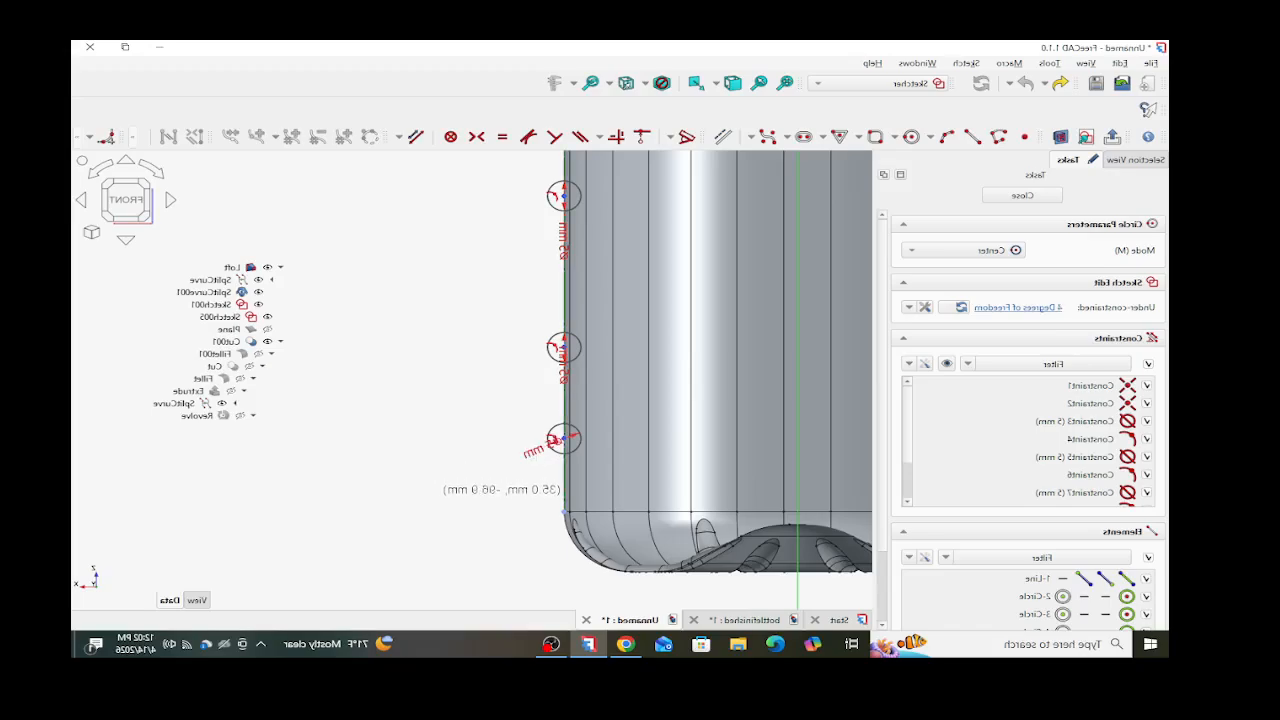
click(563, 492)
text(5)
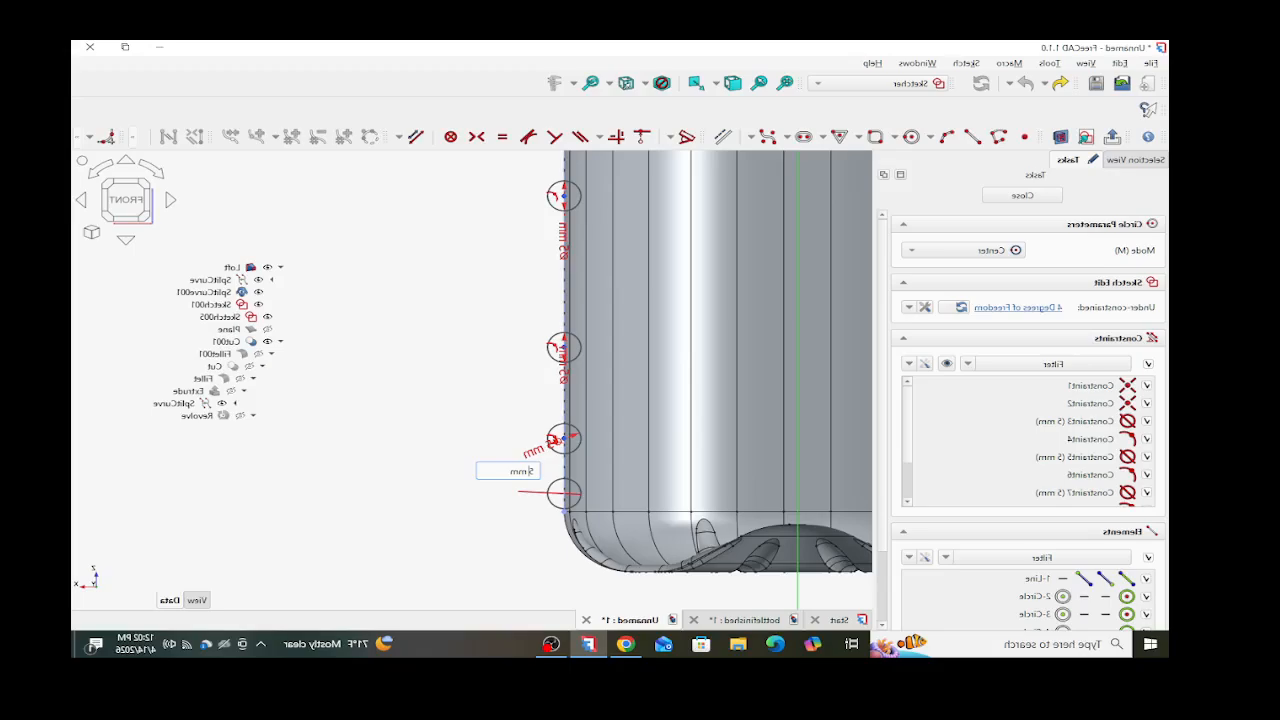
key(Return)
scroll(531, 465, down, 1)
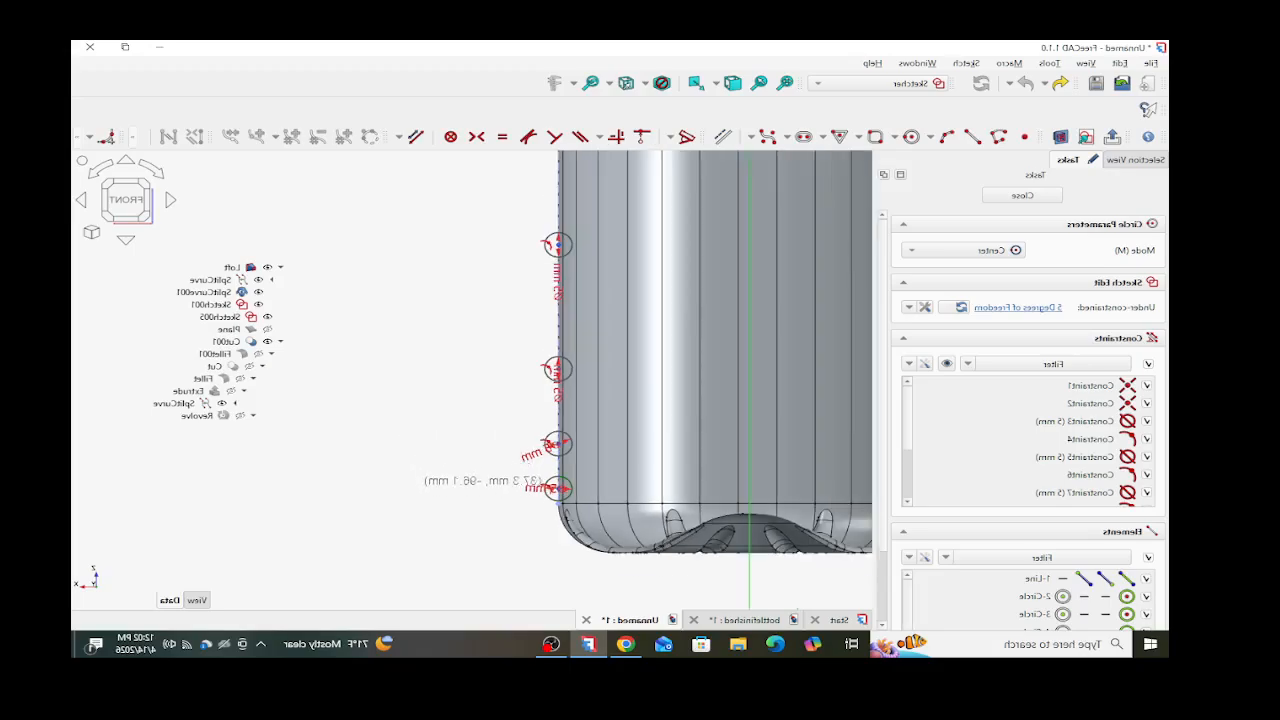
scroll(540, 402, down, 2)
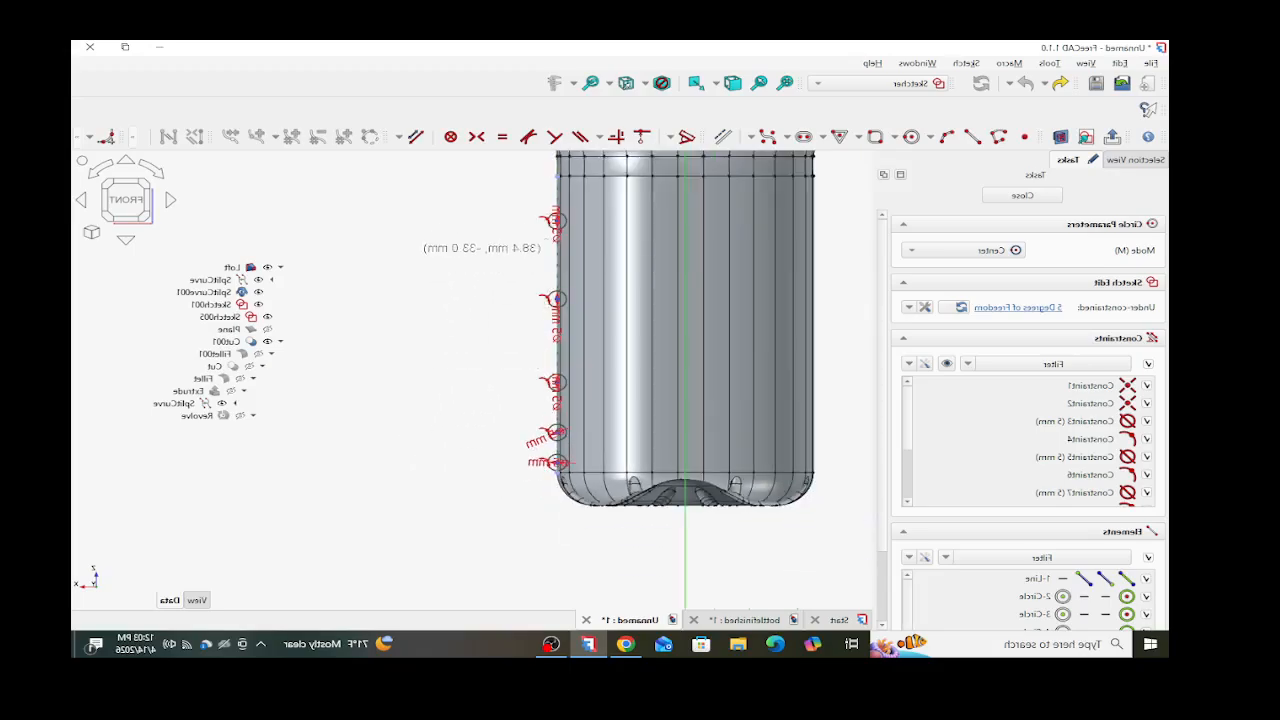
- Fill the two gaps between the three upper circles with one 5 mm diameter circle each, centred on the wall line
click(557, 298)
text(50)
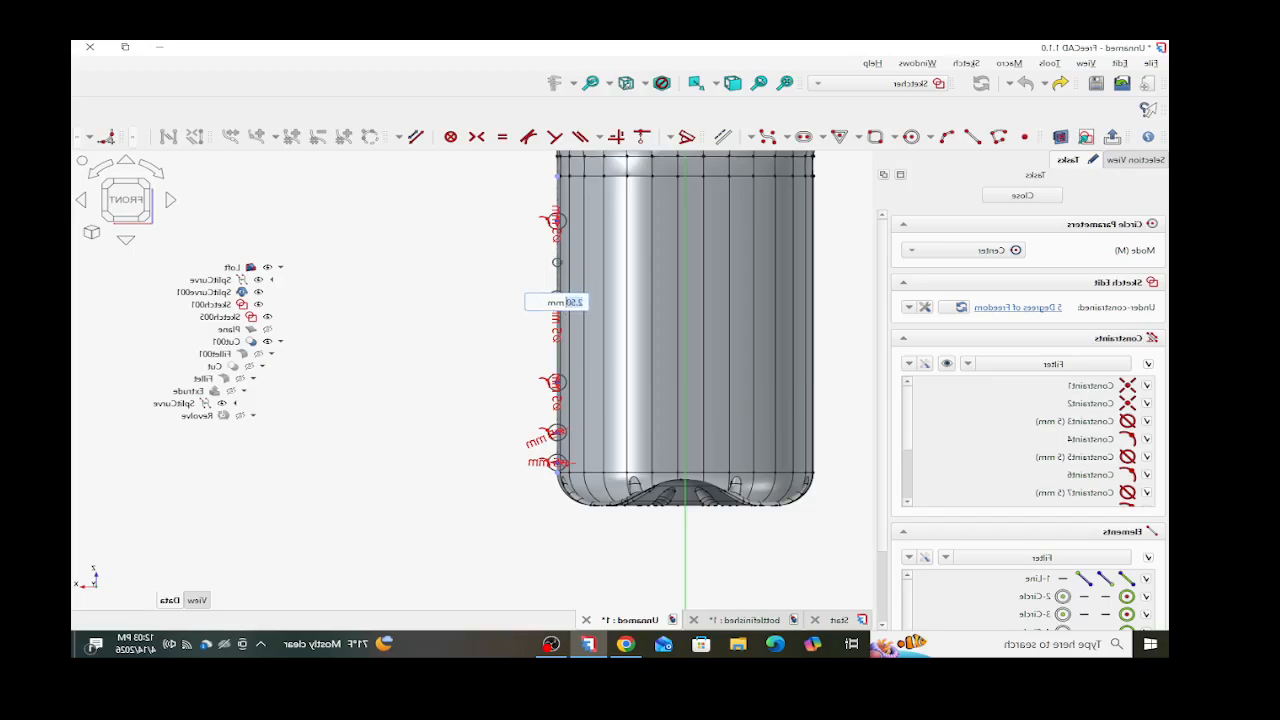
key(Return)
click(557, 262)
text(5)
key(Return)
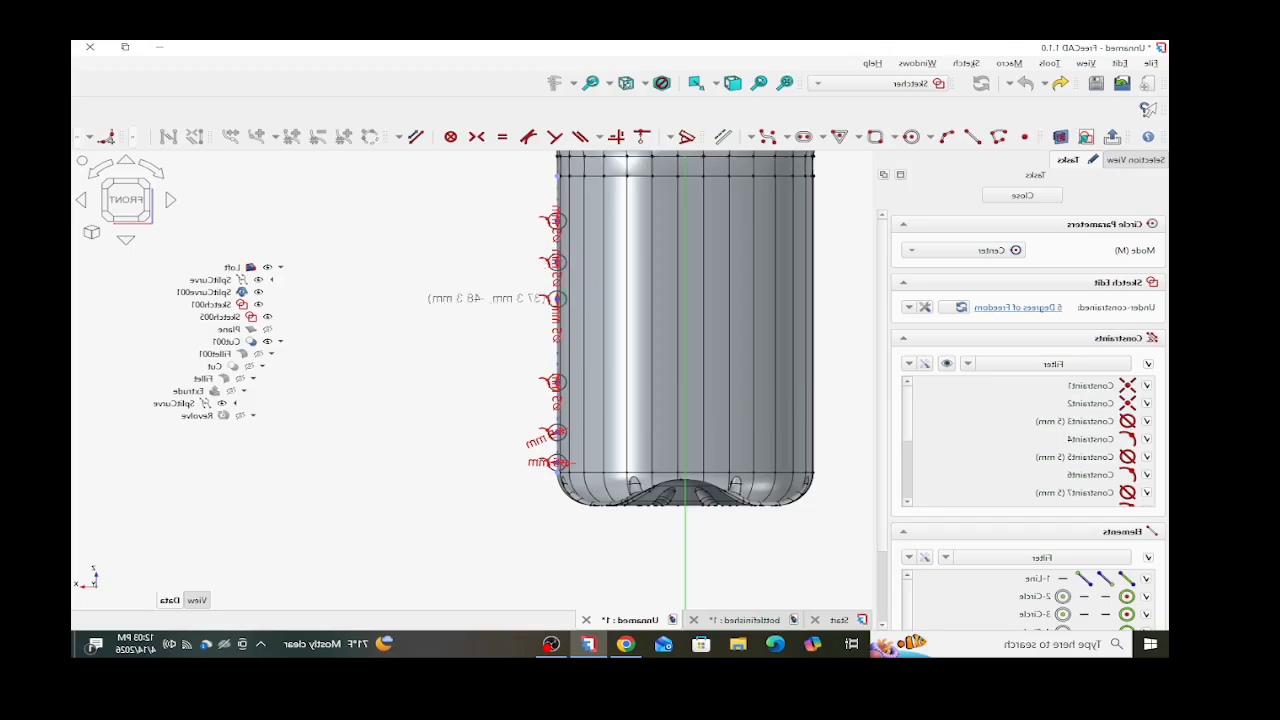
click(557, 343)
text(5)
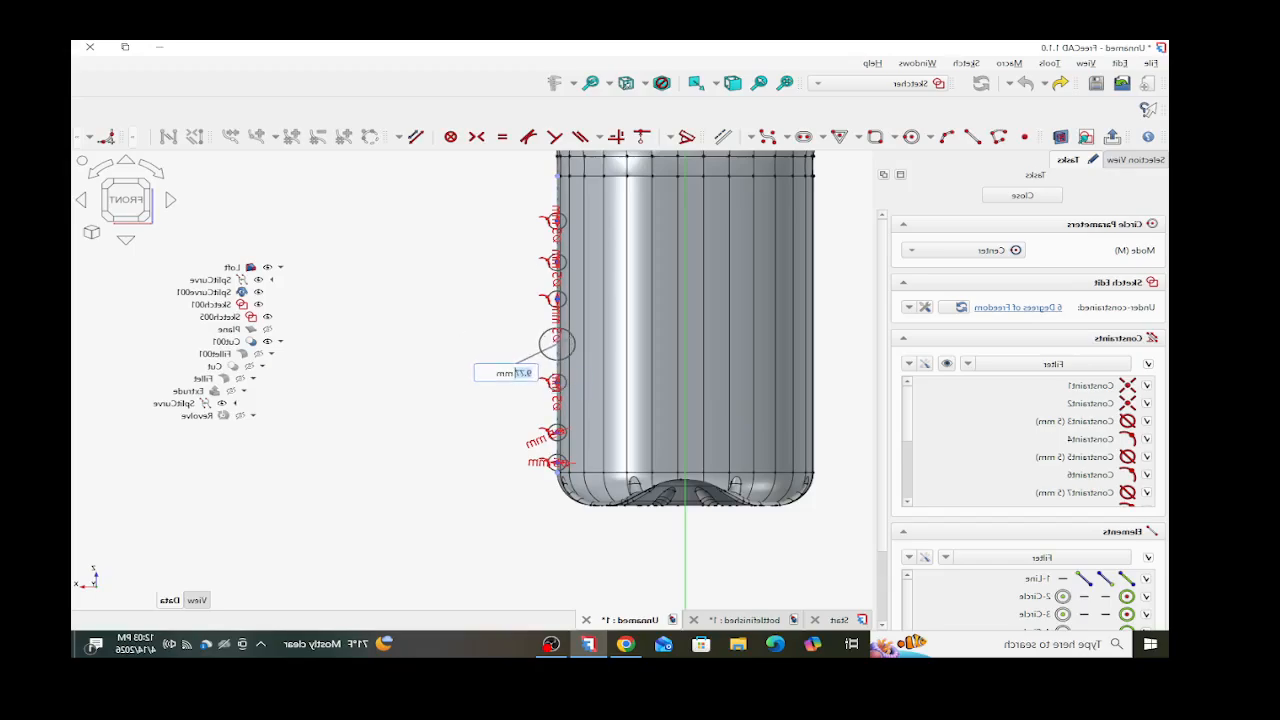
key(Return)
key(Escape)
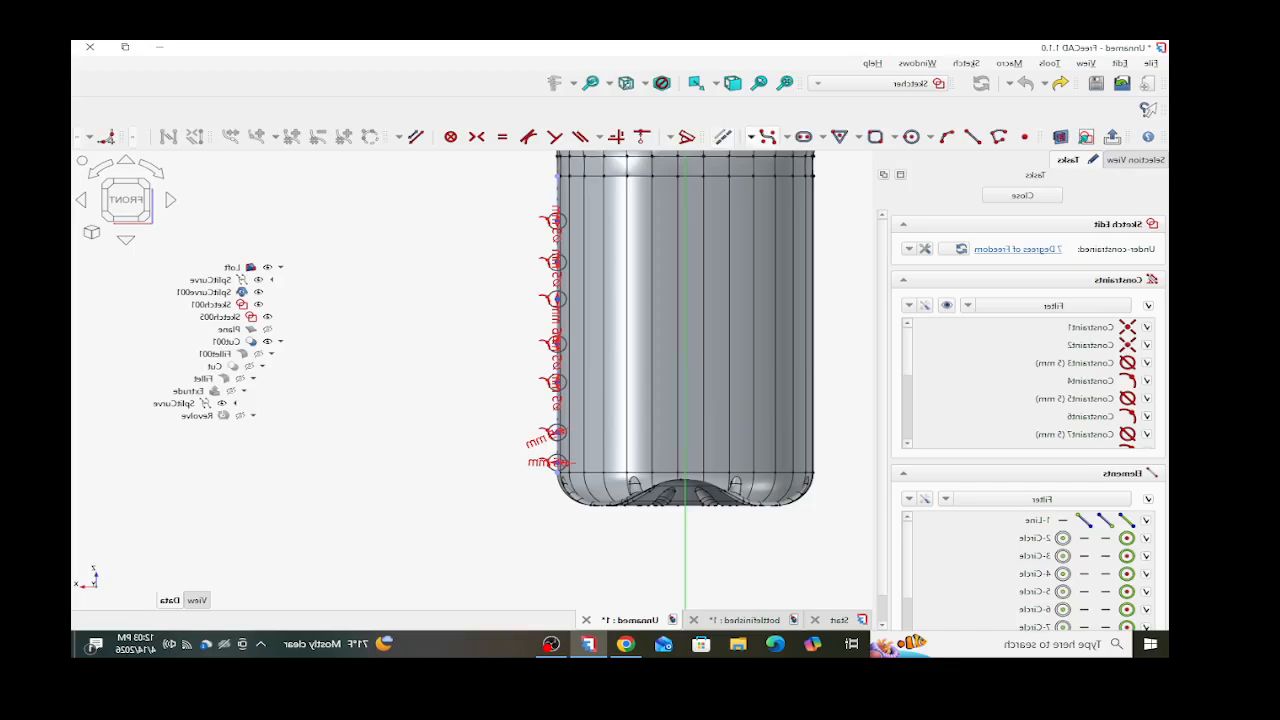
- Draw separate line segments from the upper projected point to the first circle's centre, then on to the second and third centres
click(973, 137)
scroll(550, 189, up, 2)
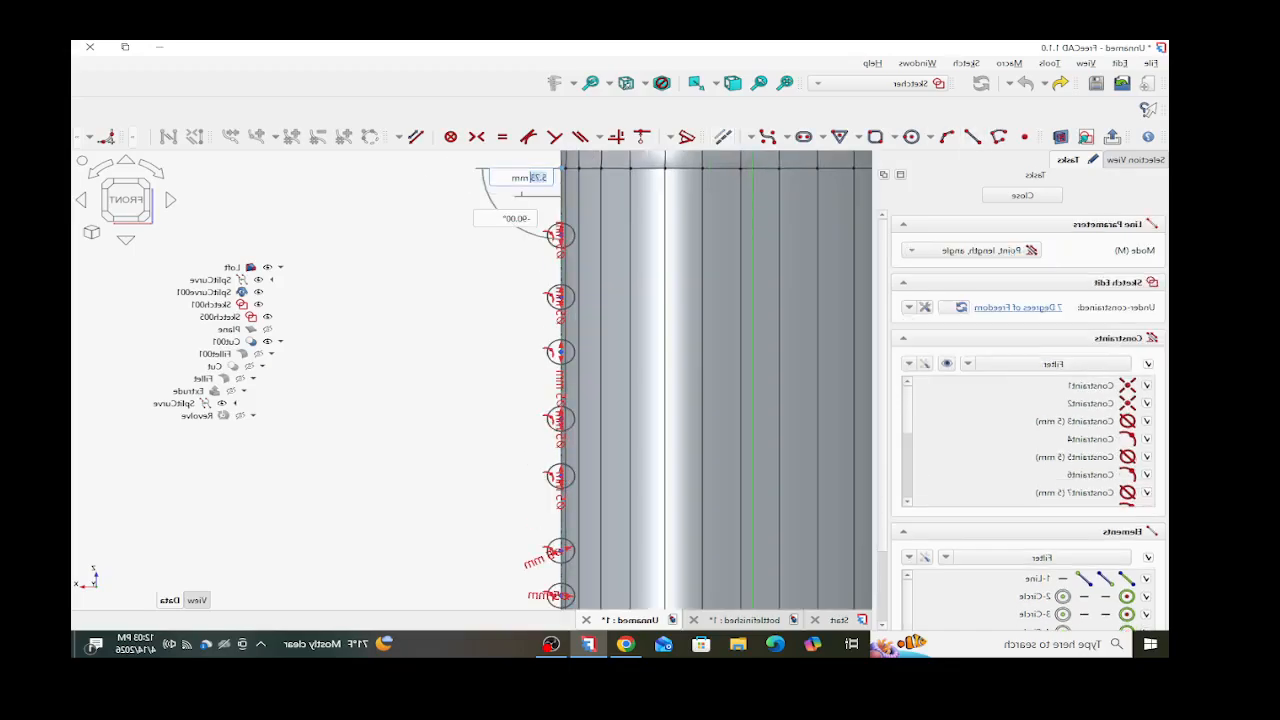
scroll(555, 220, up, 3)
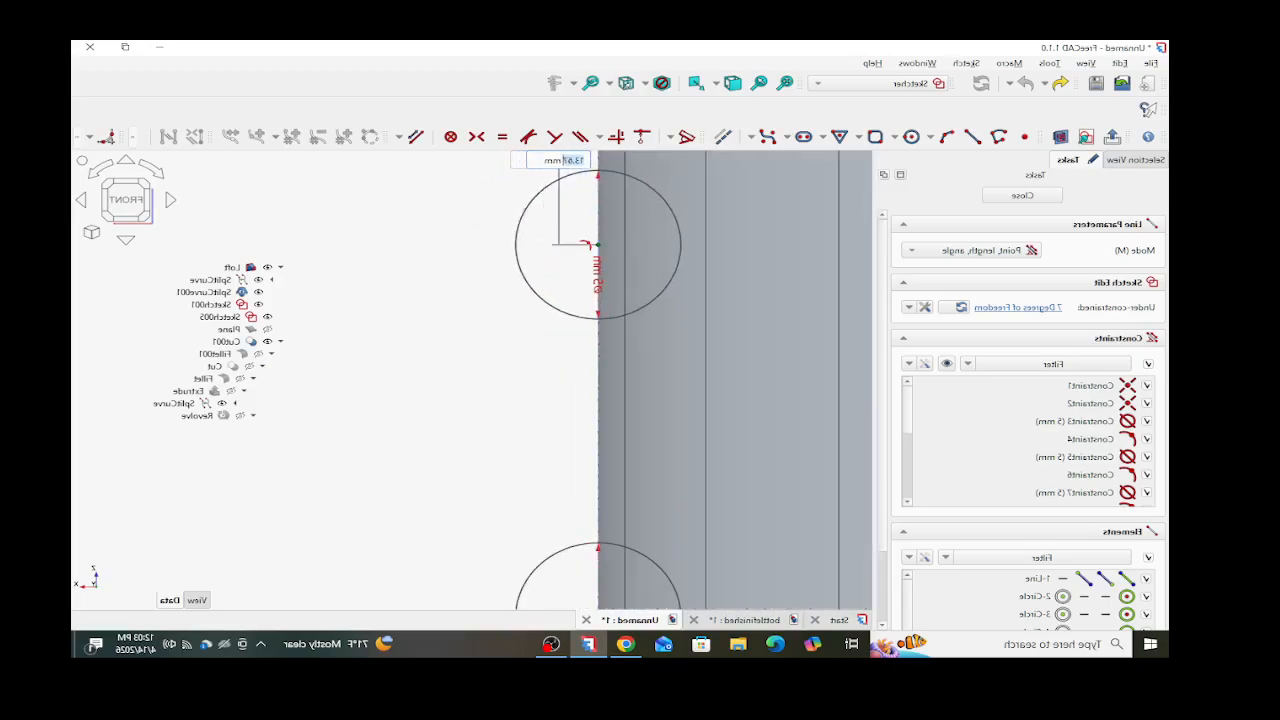
click(591, 244)
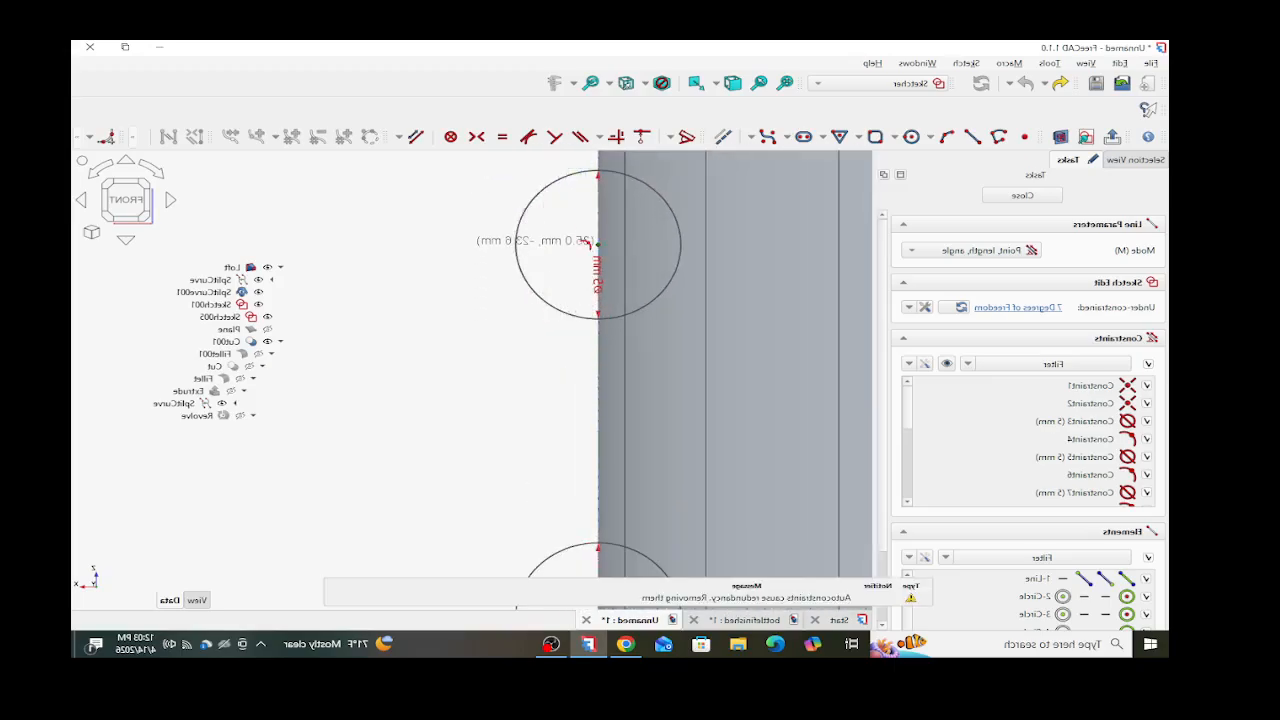
scroll(591, 241, down, 4)
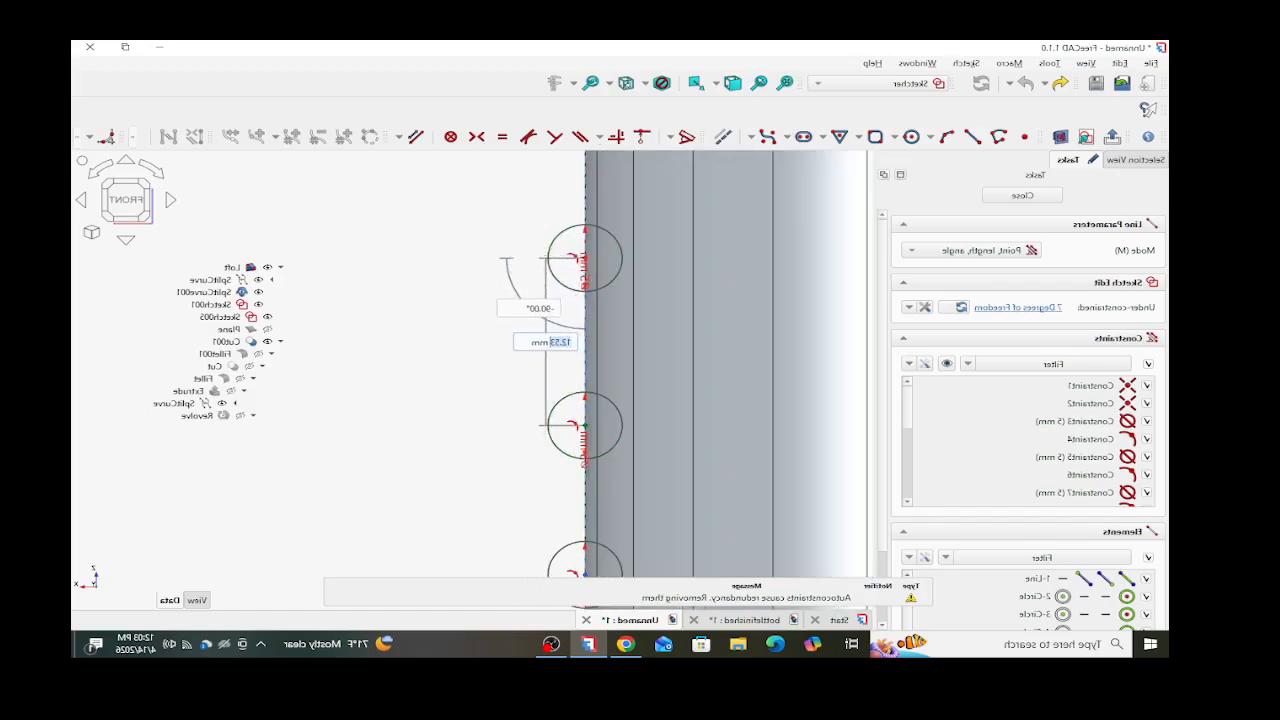
click(585, 425)
scroll(585, 425, down, 3)
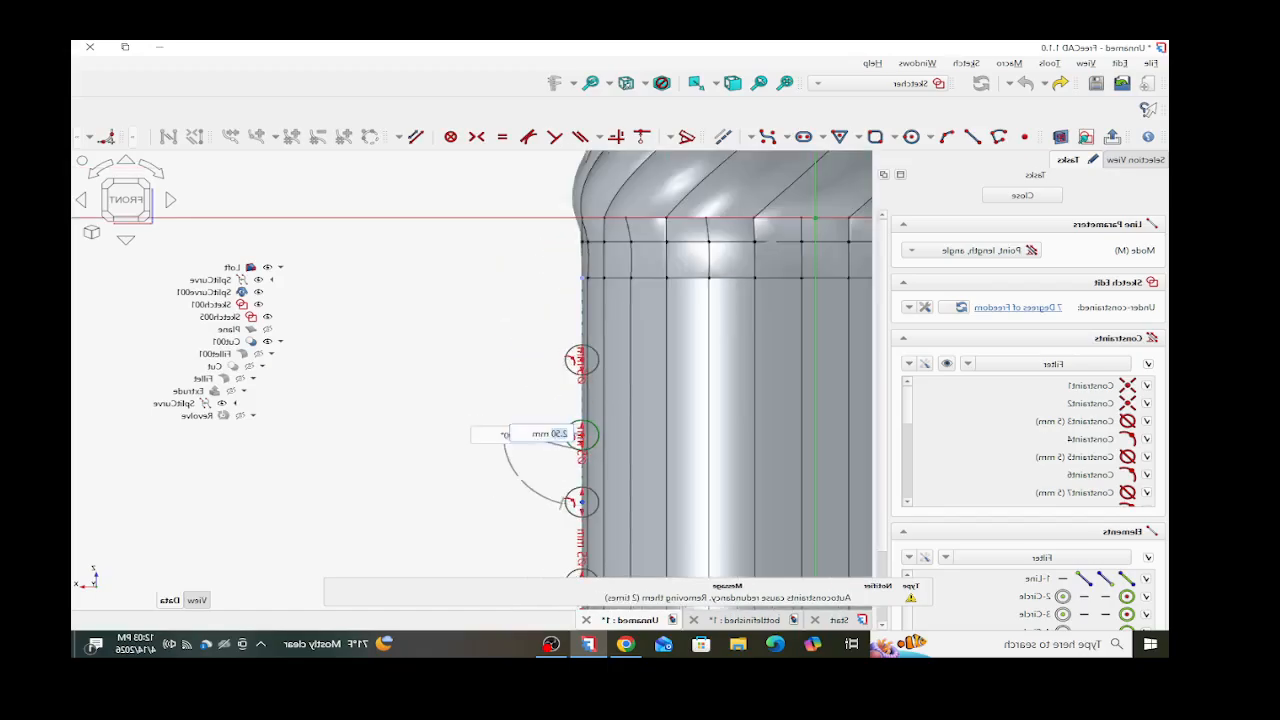
click(578, 502)
- Draw line segments joining the third circle's centre to the fourth and the fourth to the fifth
scroll(575, 440, down, 3)
scroll(572, 437, up, 4)
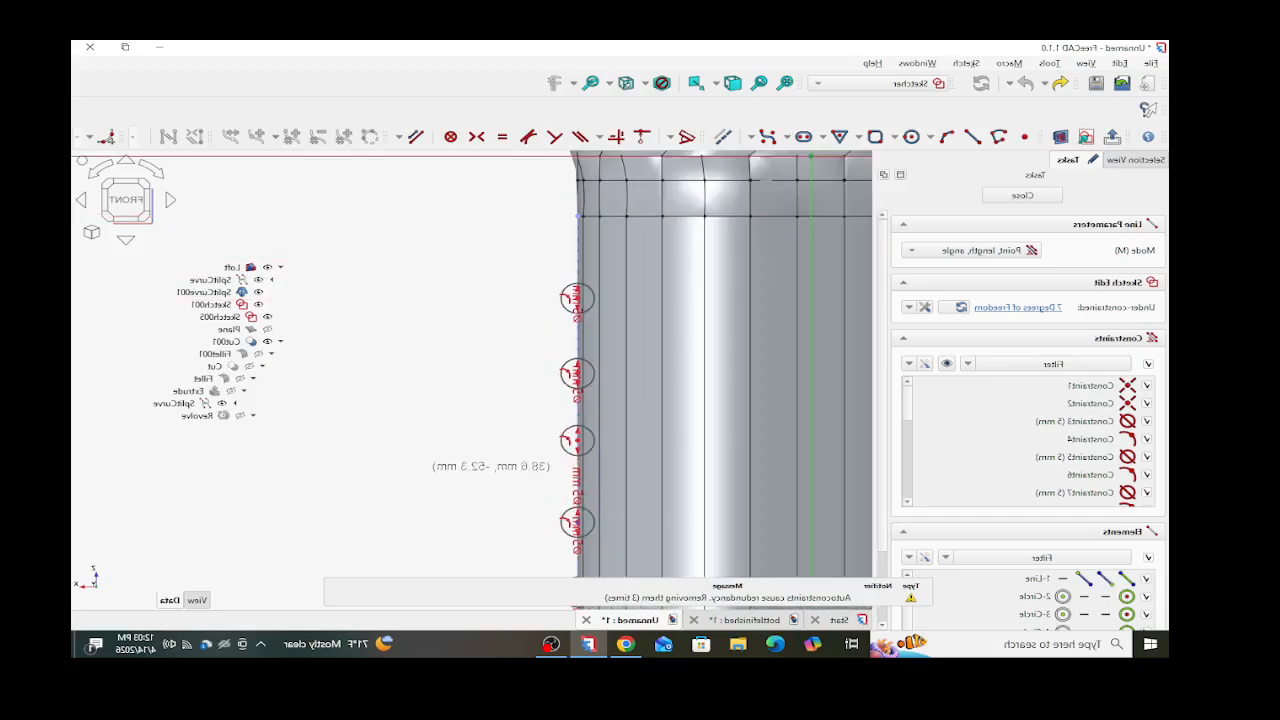
click(576, 440)
click(577, 522)
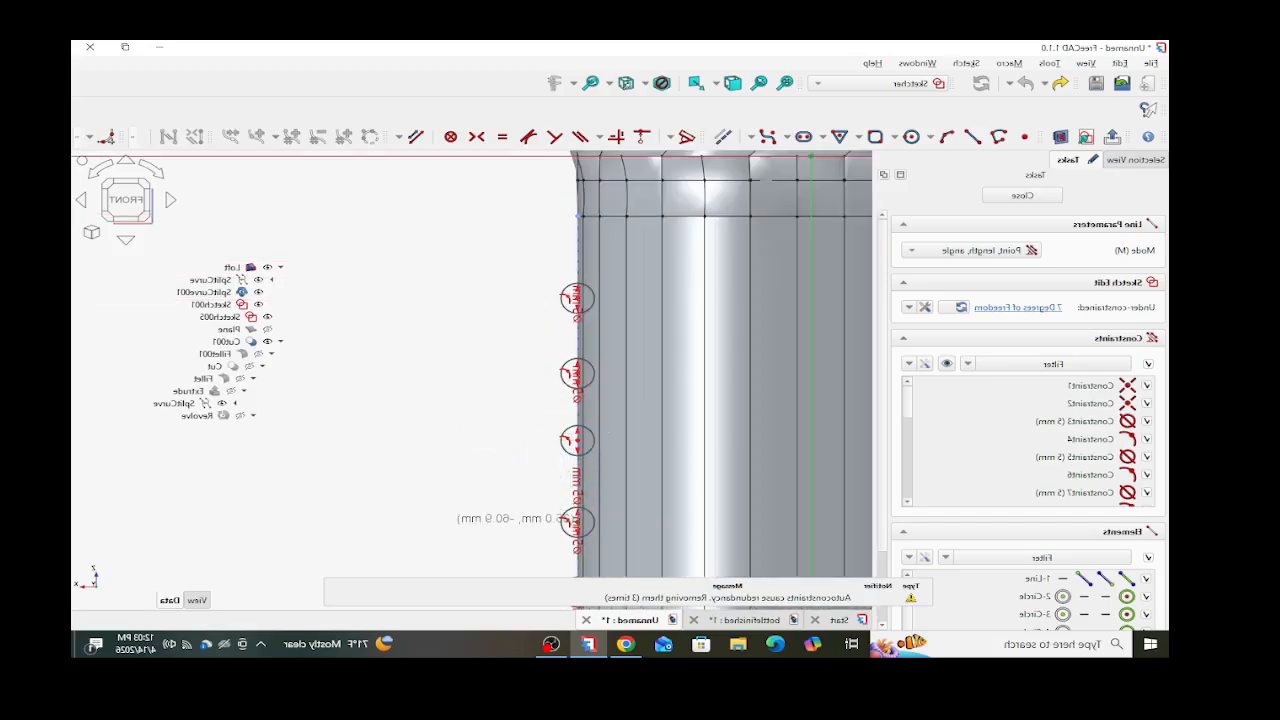
scroll(482, 464, down, 2)
scroll(500, 520, up, 2)
scroll(545, 500, up, 2)
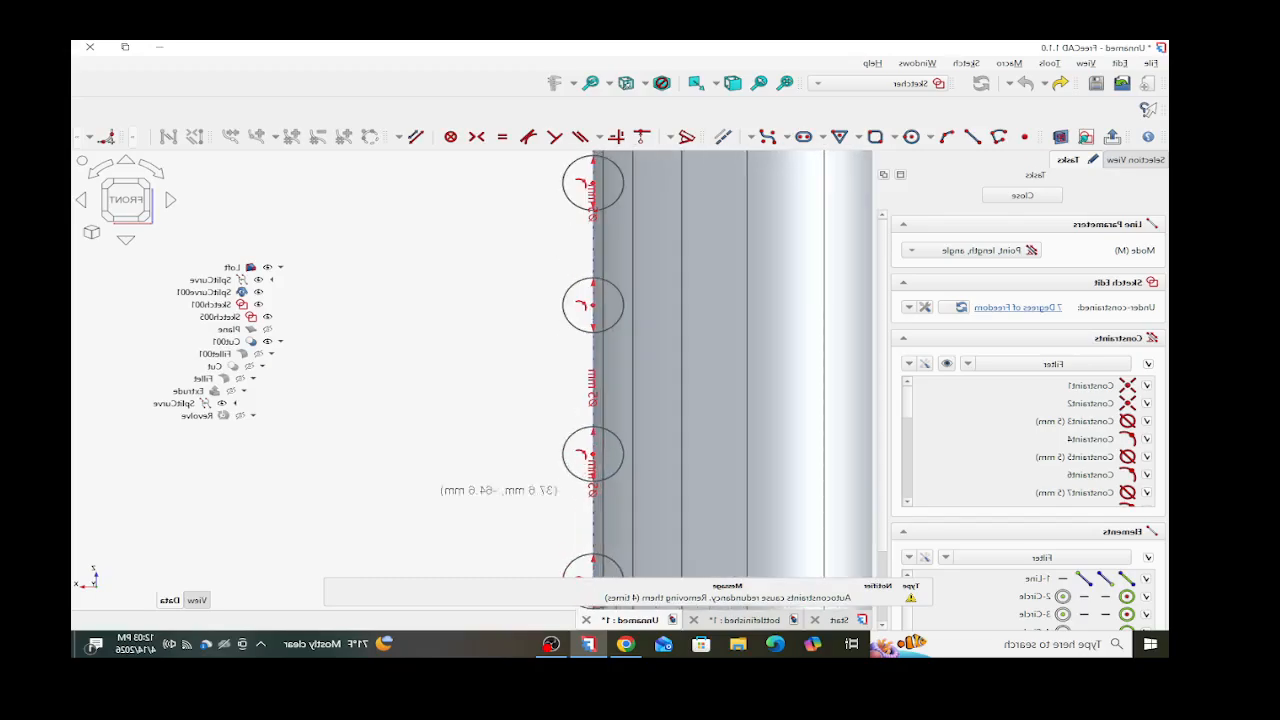
click(593, 454)
scroll(577, 500, down, 2)
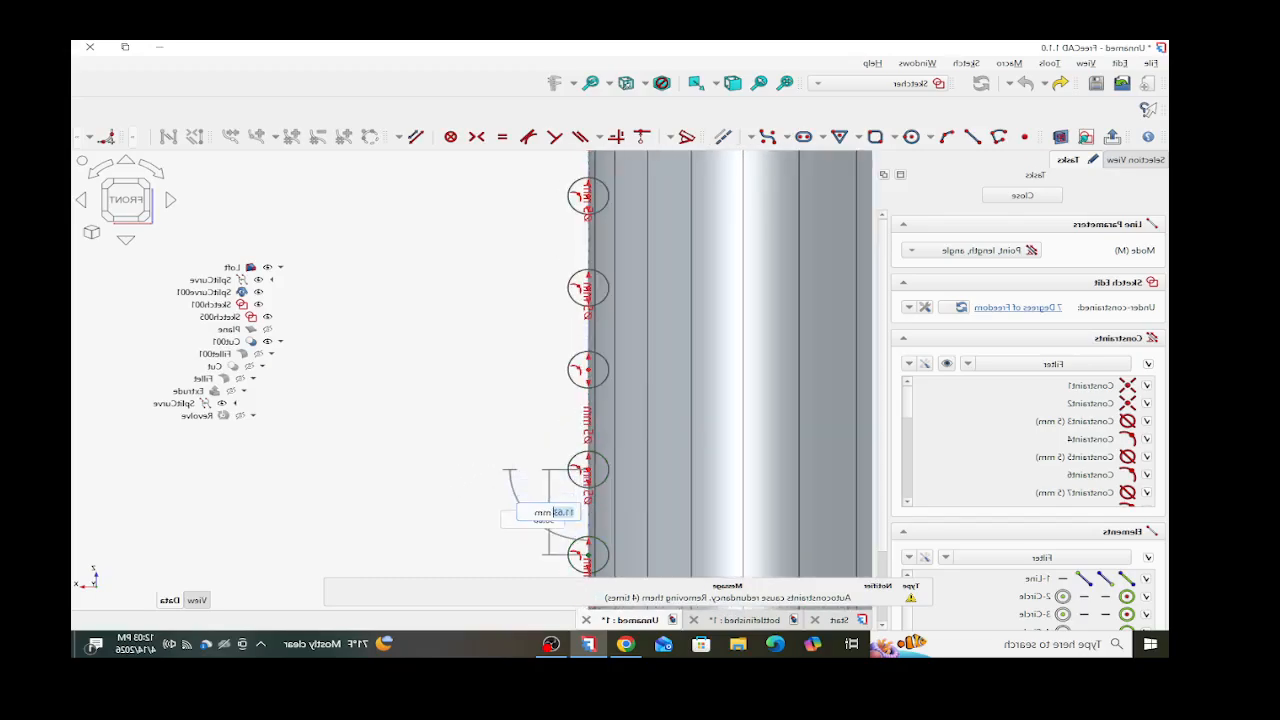
click(588, 554)
- Draw line segments through the fifth, sixth and seventh circle centres, ending at the lower projected point
scroll(588, 554, down, 3)
scroll(585, 520, up, 4)
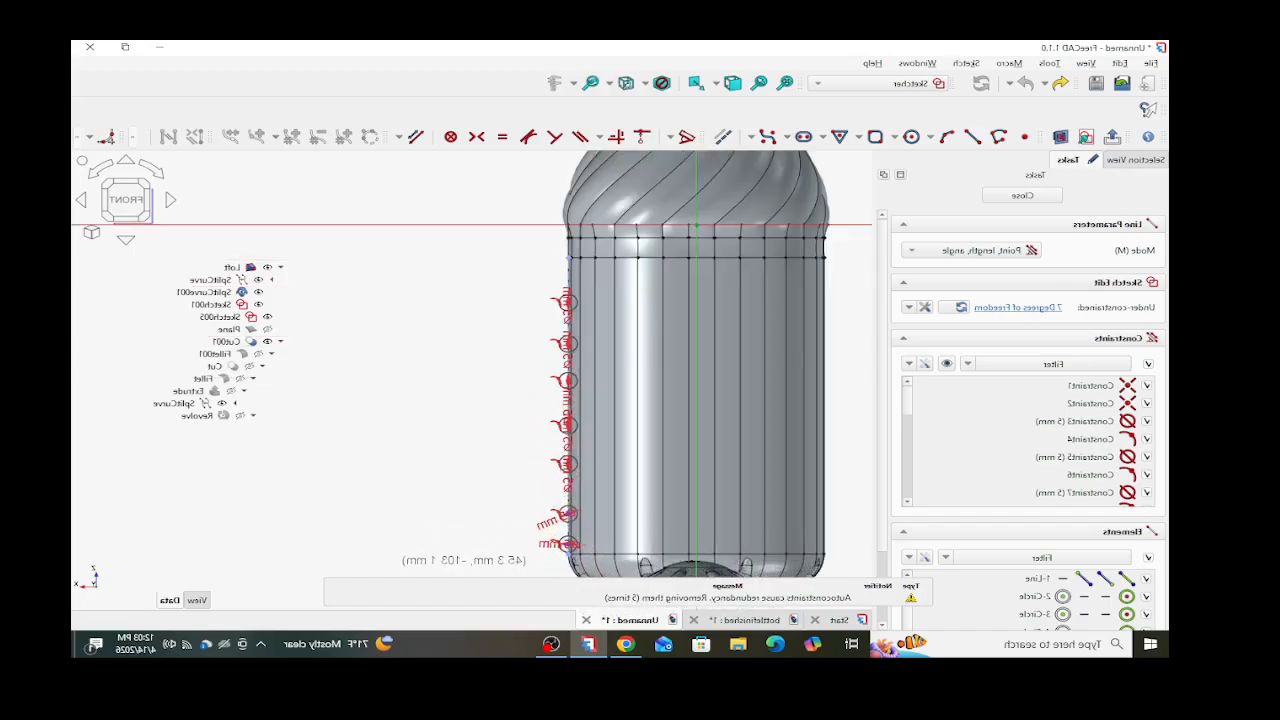
click(583, 418)
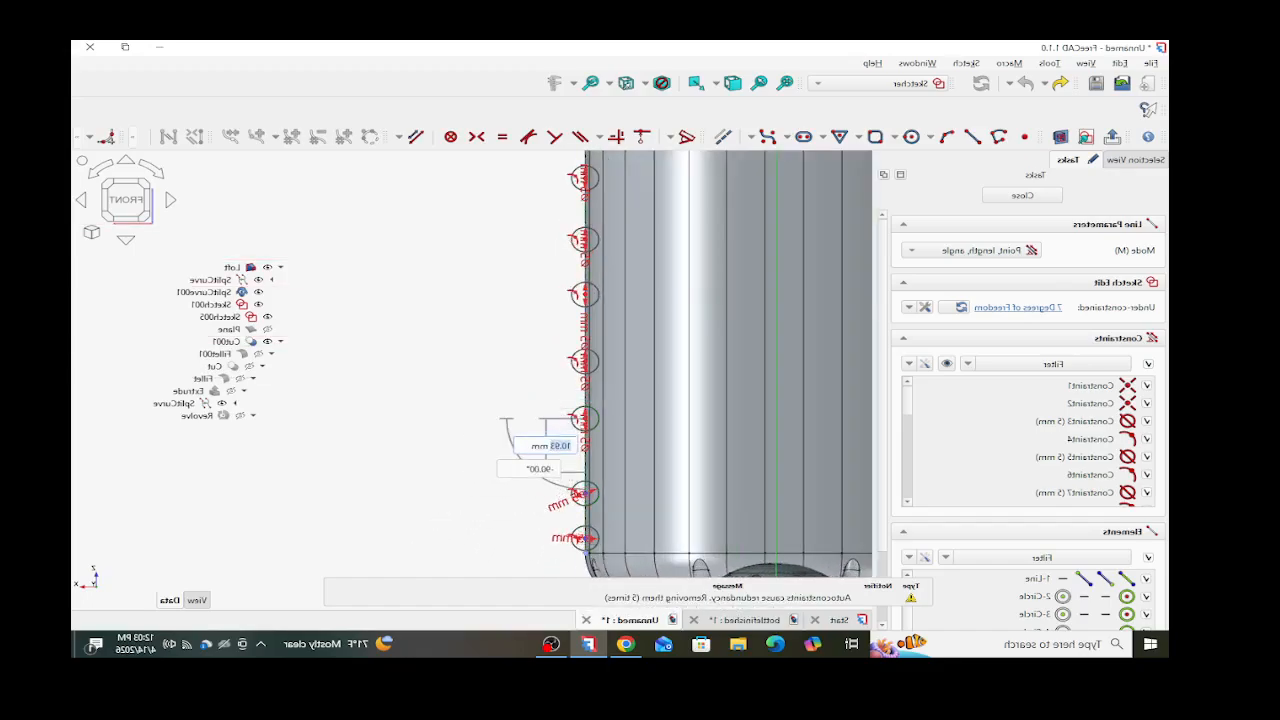
scroll(583, 493, up, 2)
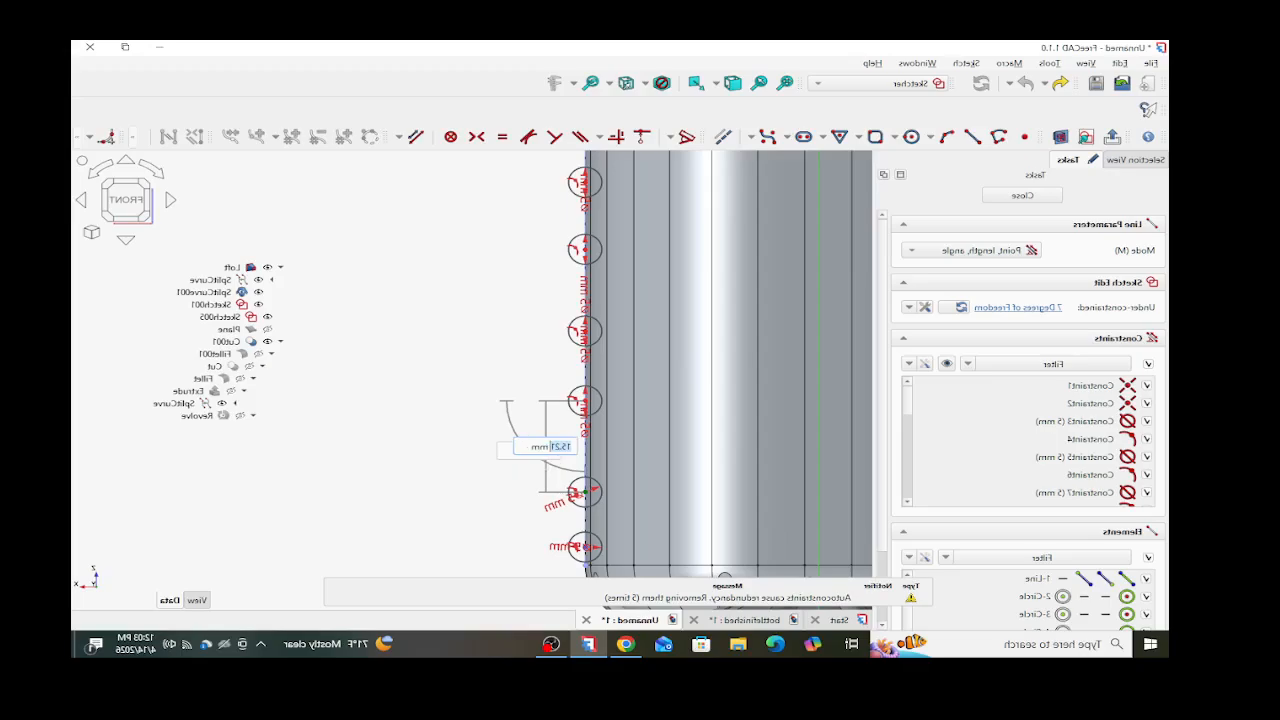
click(583, 490)
click(585, 490)
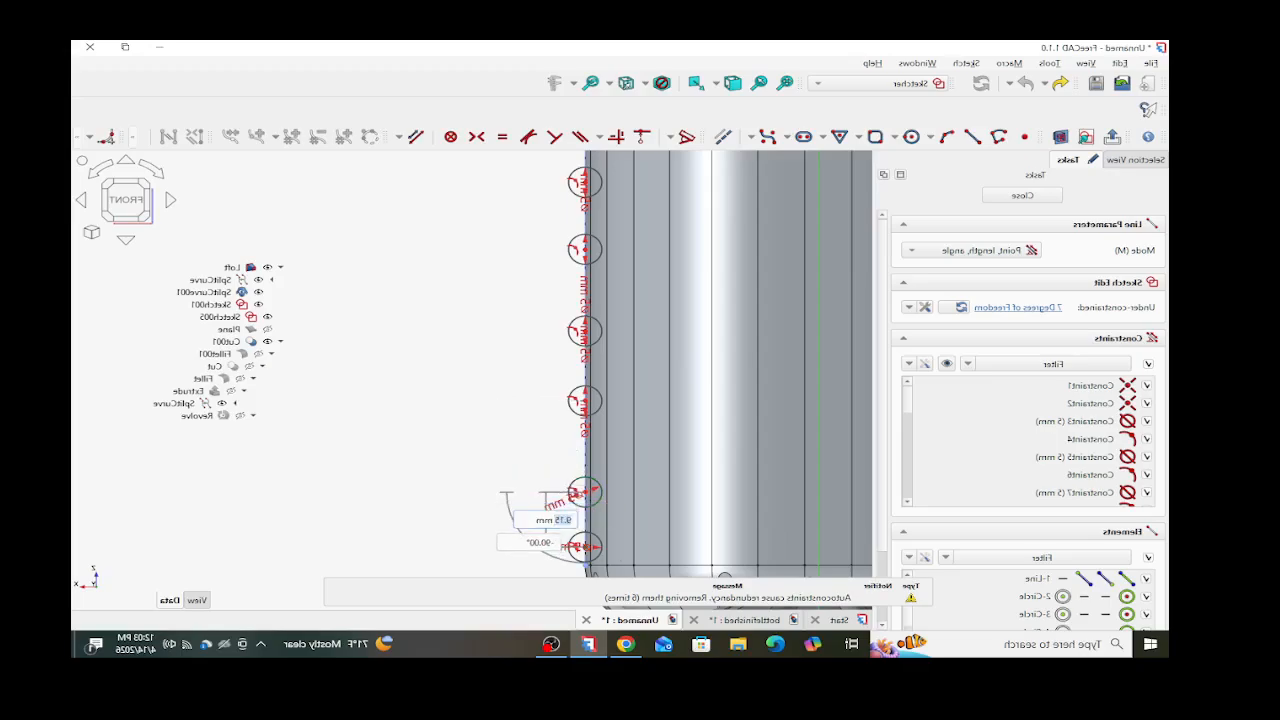
click(585, 545)
click(585, 547)
click(586, 565)
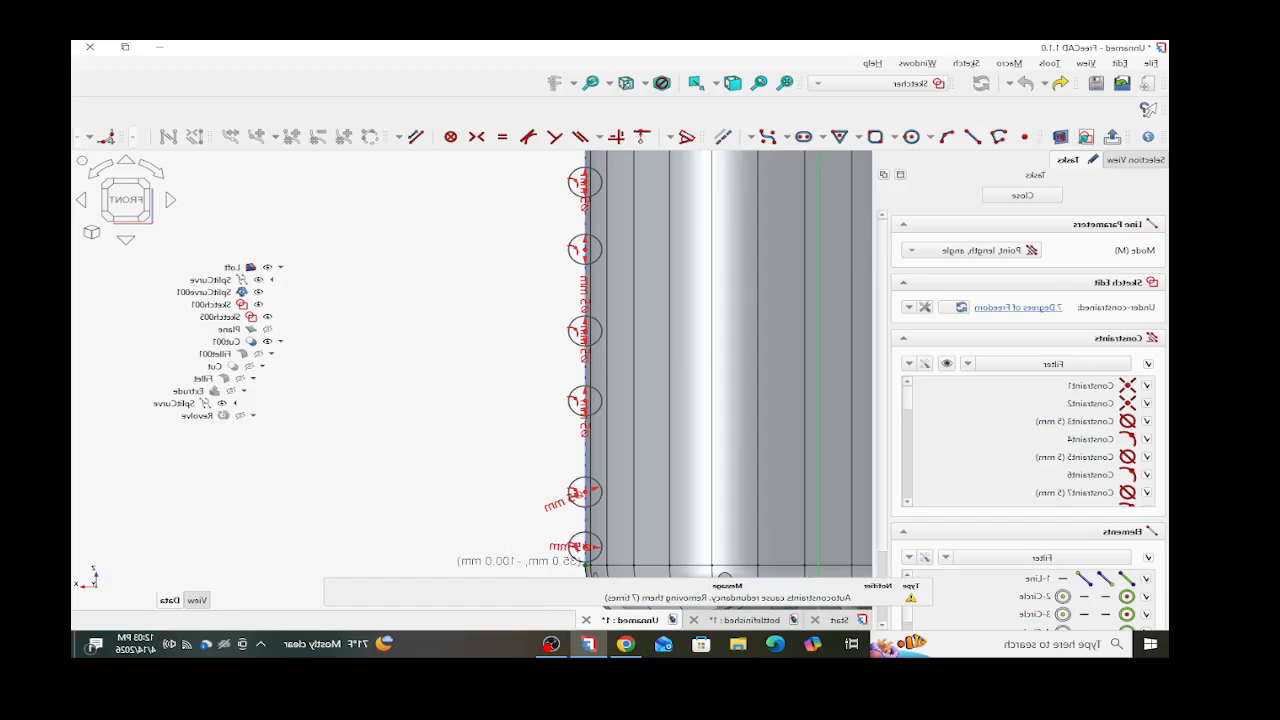
key(Escape)
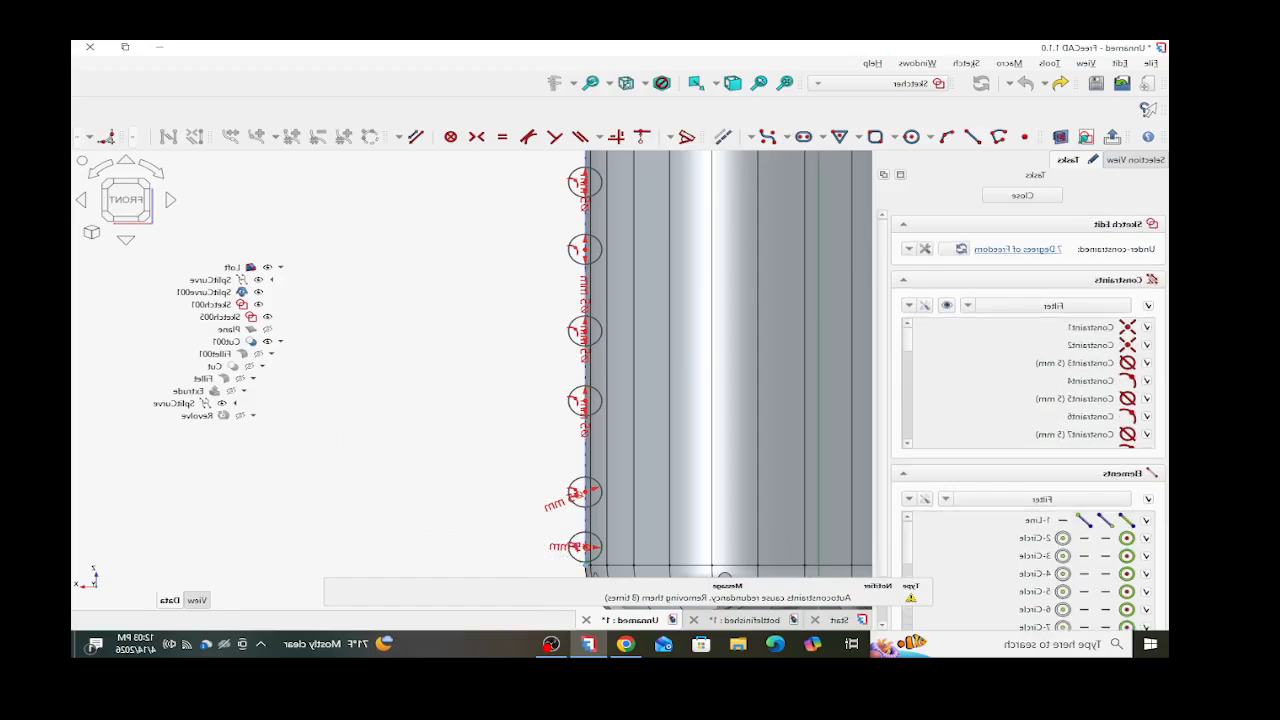
- Constrain the eight line segments along the bottle's side wall to equal length and close the sketch
scroll(1040, 564, down, 5)
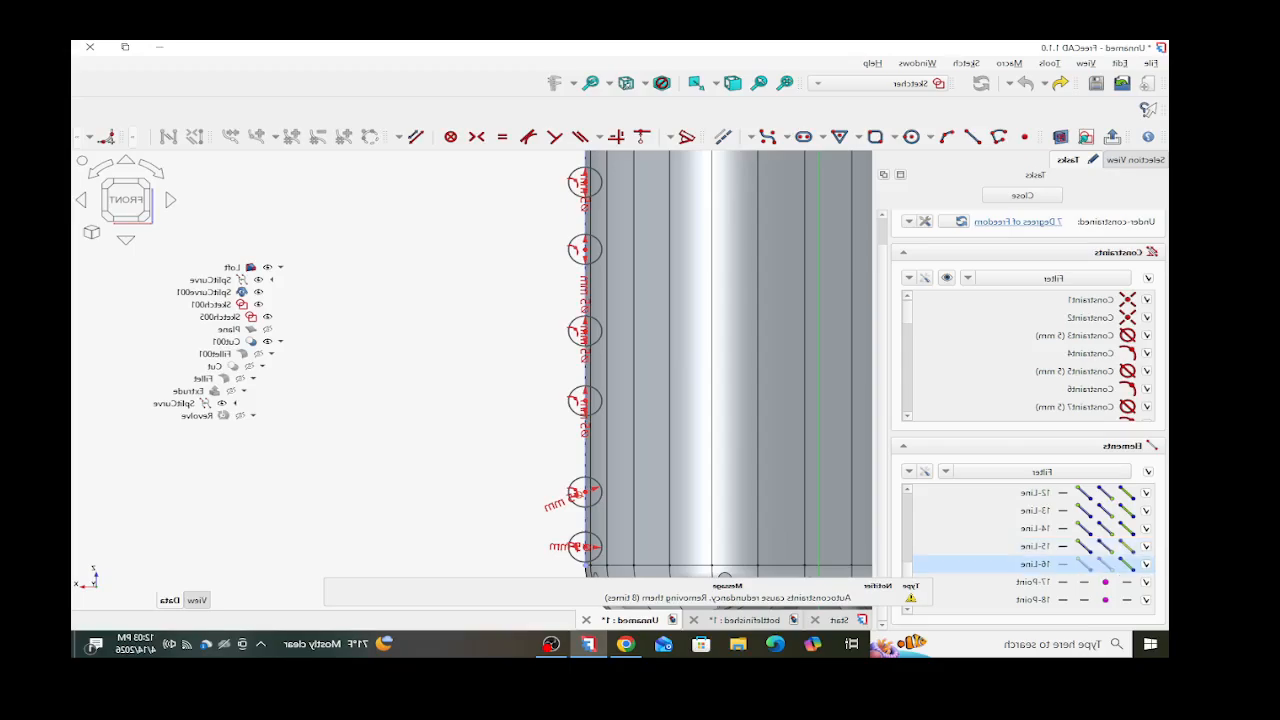
click(1040, 564)
scroll(1040, 564, up, 2)
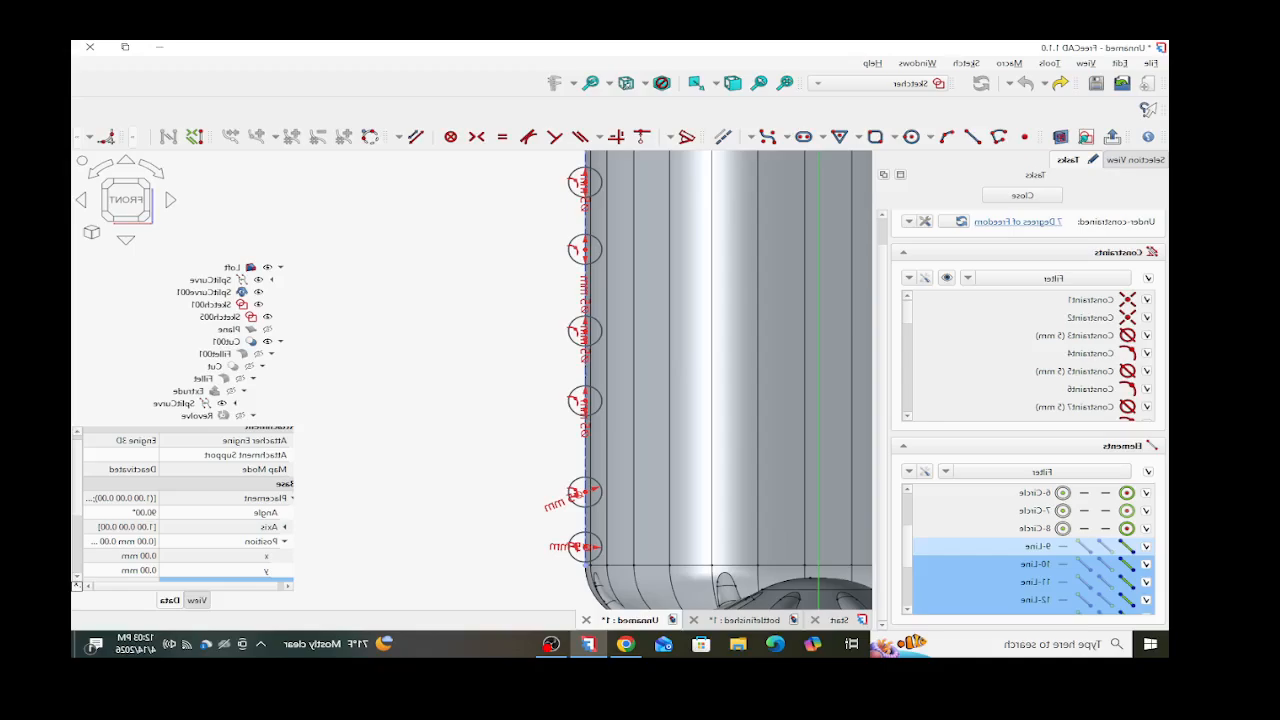
scroll(1040, 545, up, 2)
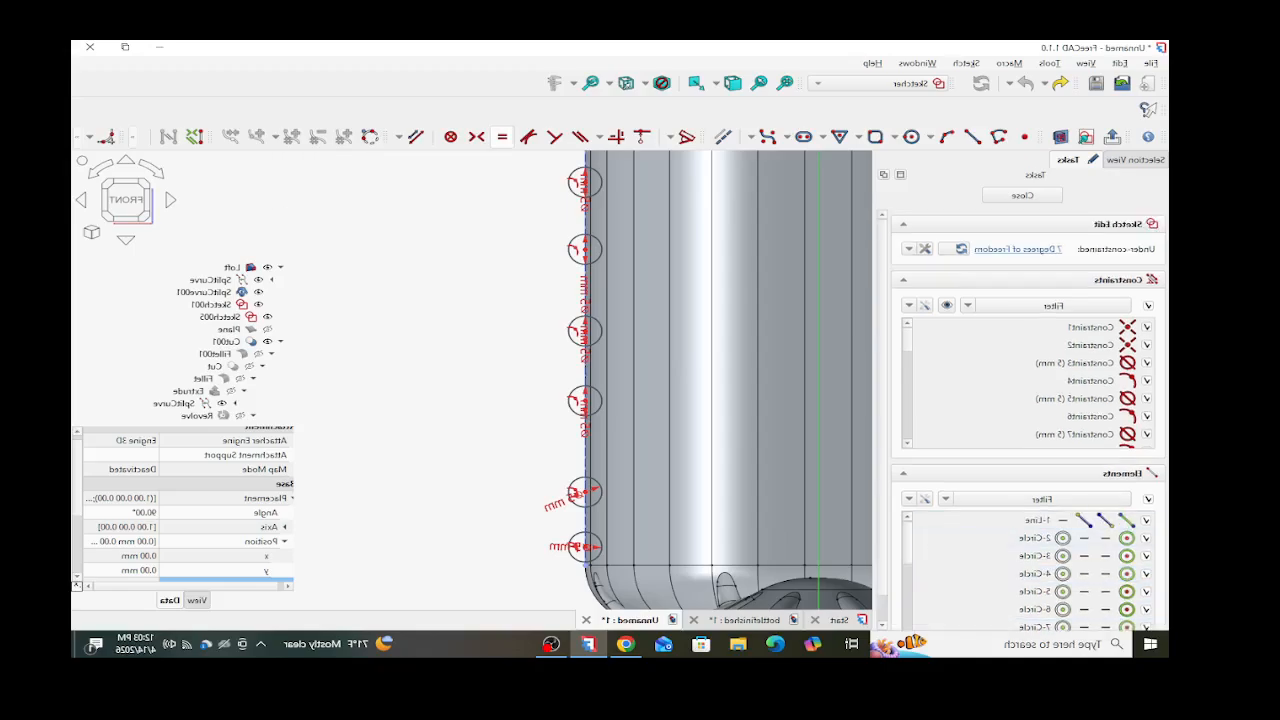
click(502, 136)
scroll(695, 380, down, 2)
scroll(489, 315, down, 3)
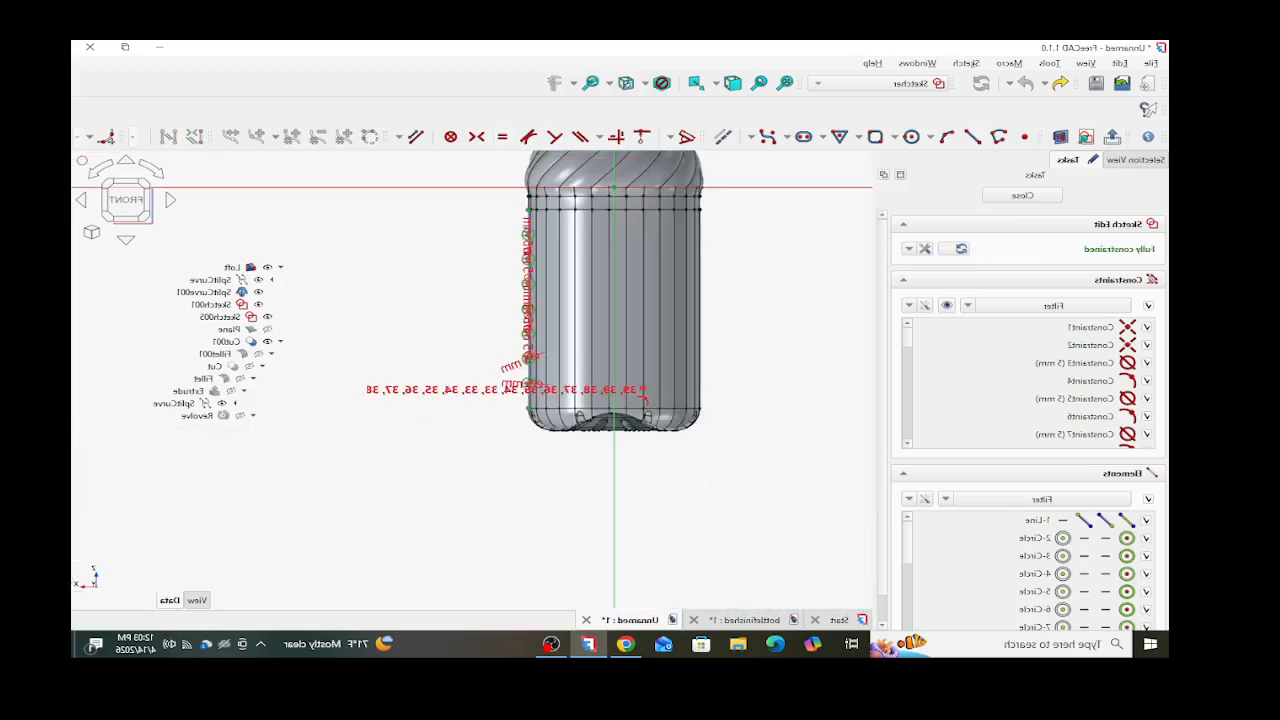
scroll(450, 228, up, 3)
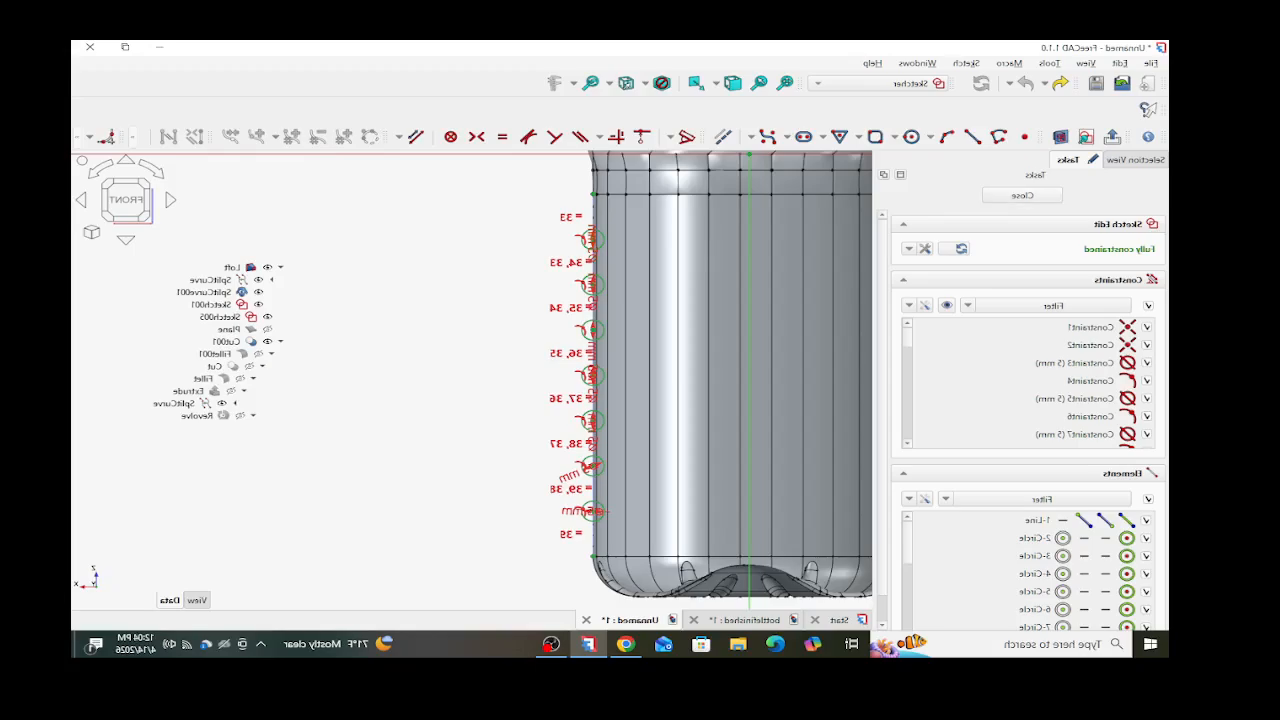
scroll(1033, 542, down, 5)
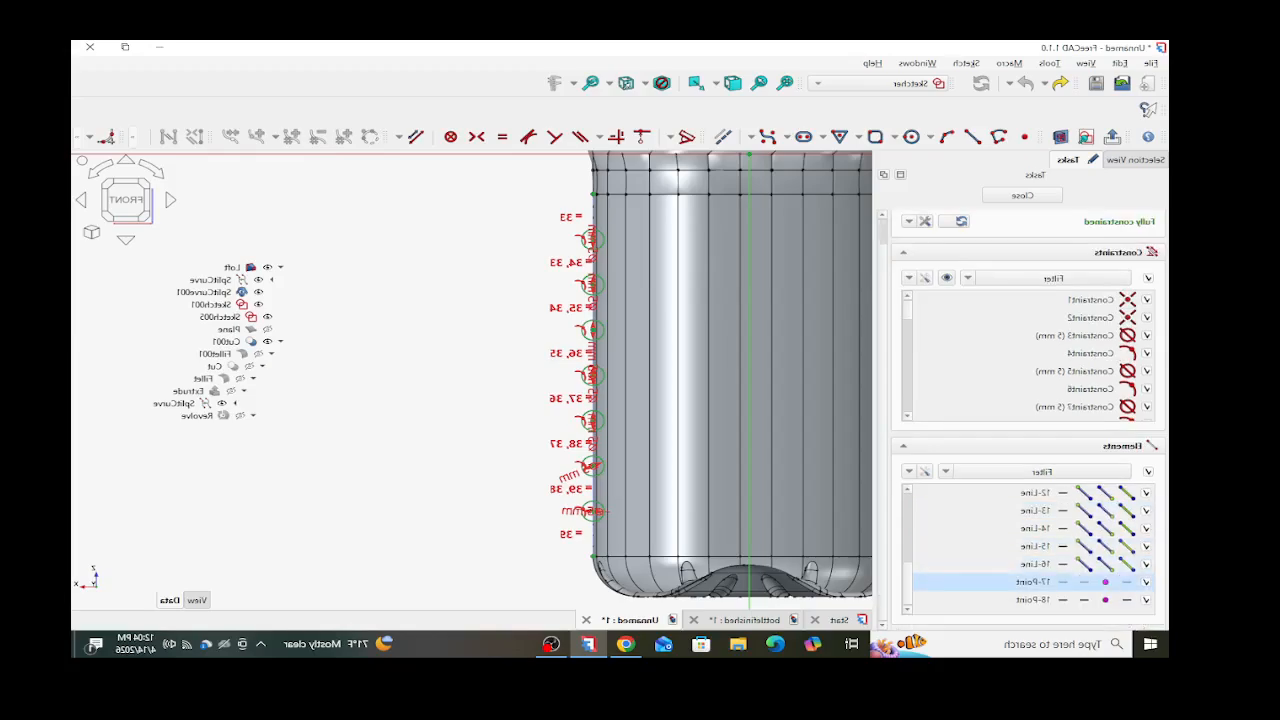
click(1033, 582)
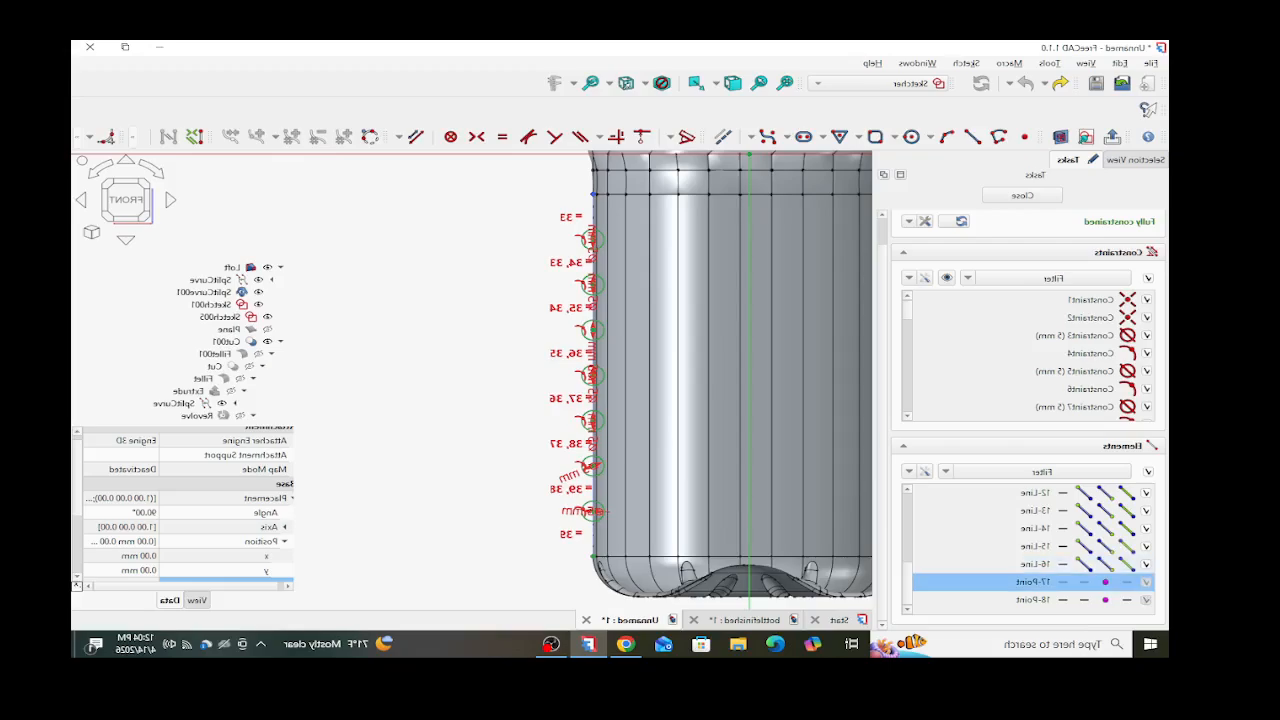
click(1022, 195)
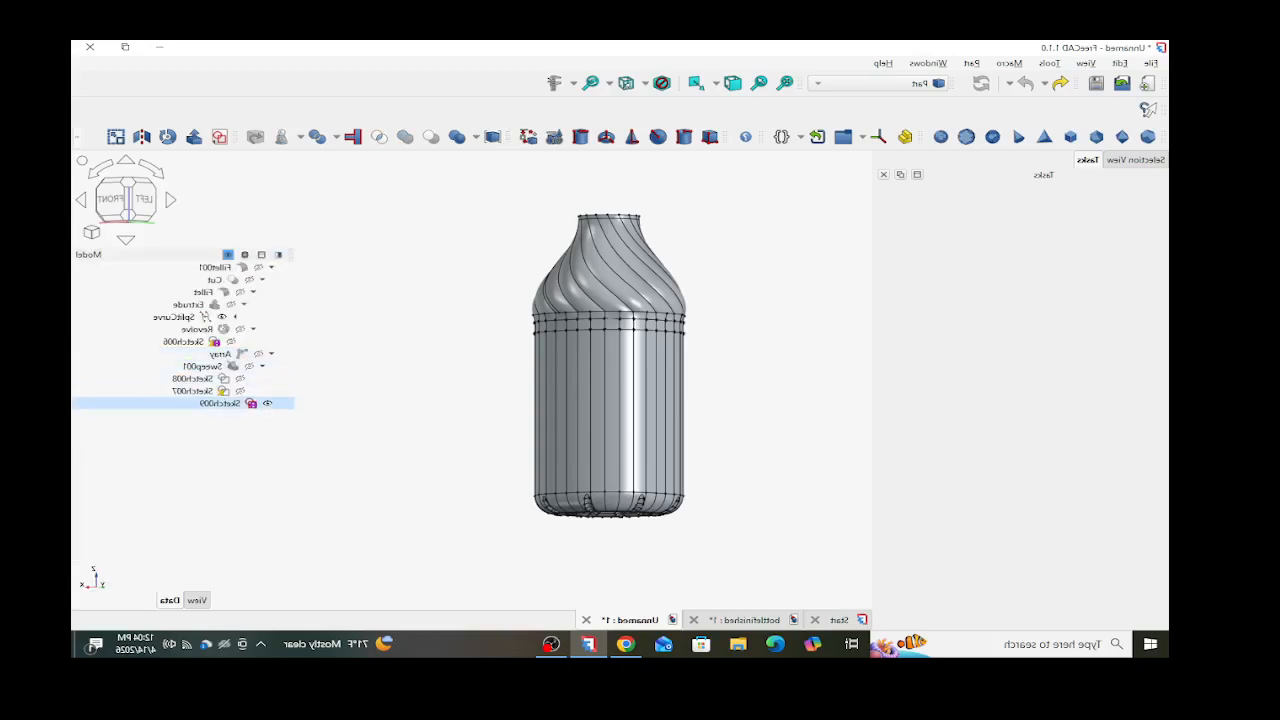
- Explode the Sketch009 compound into separate pieces and expand the resulting group in the model tree
click(971, 63)
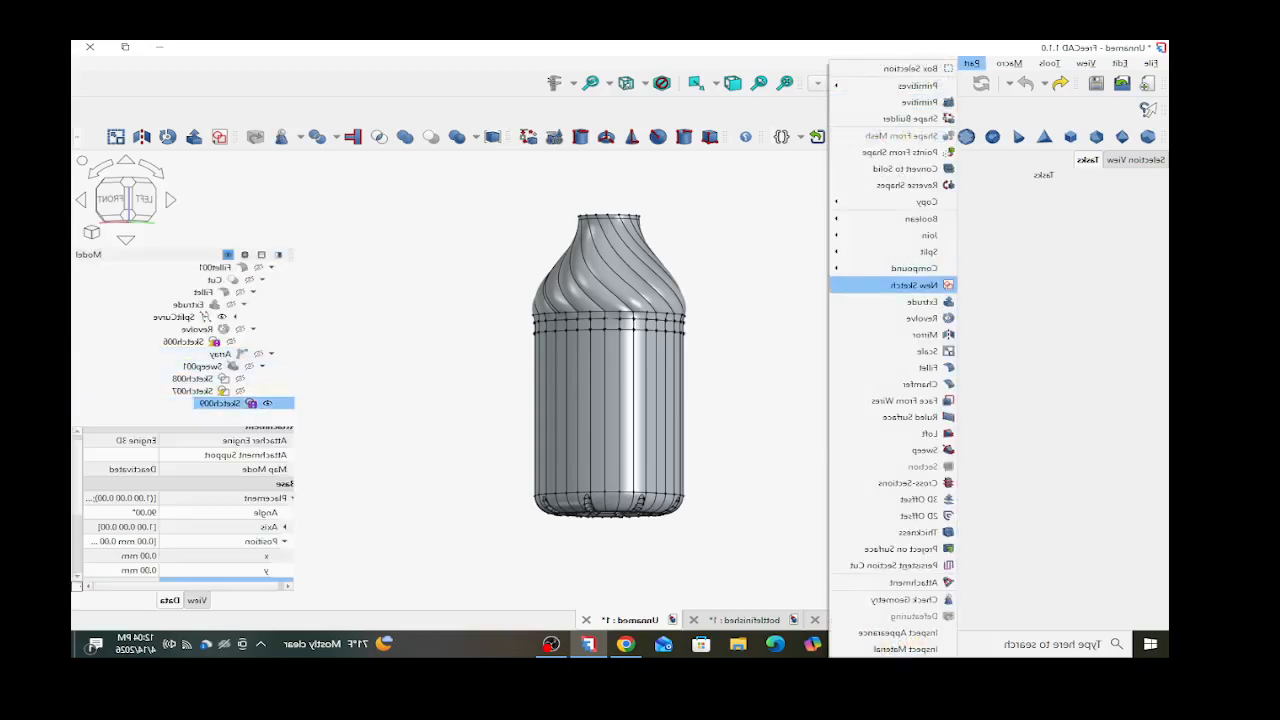
mouse_move(920, 251)
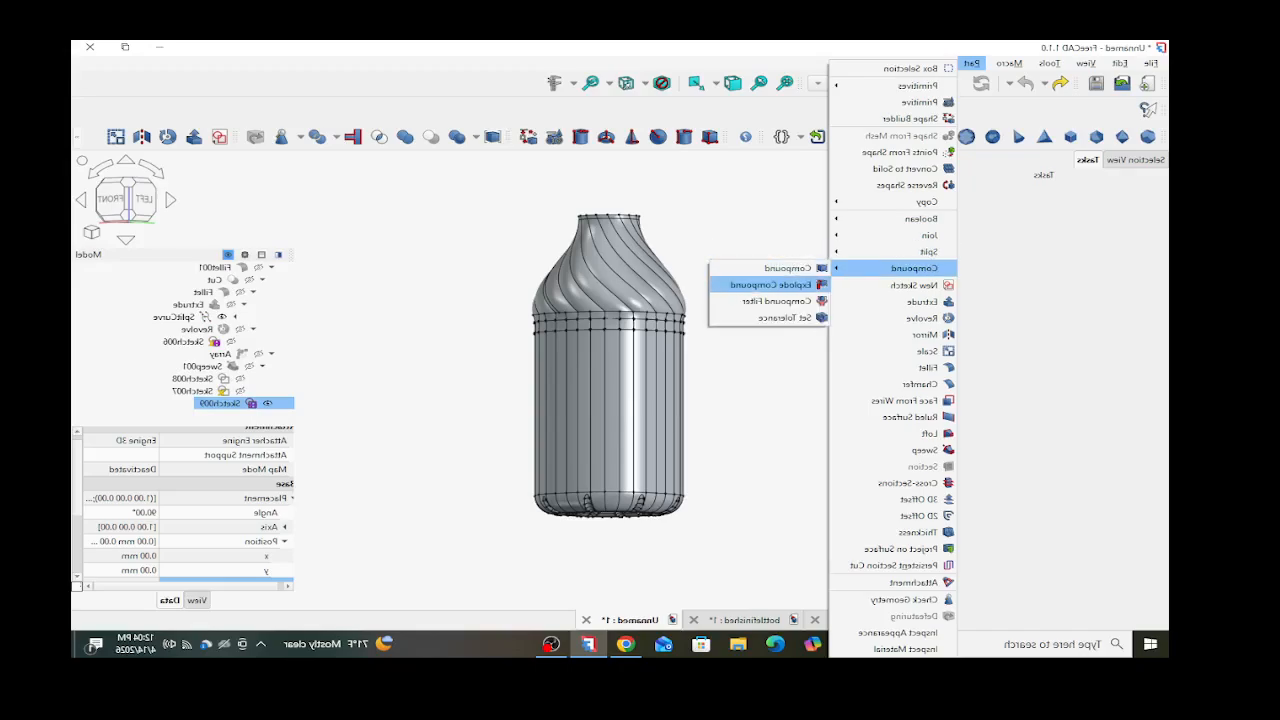
click(770, 284)
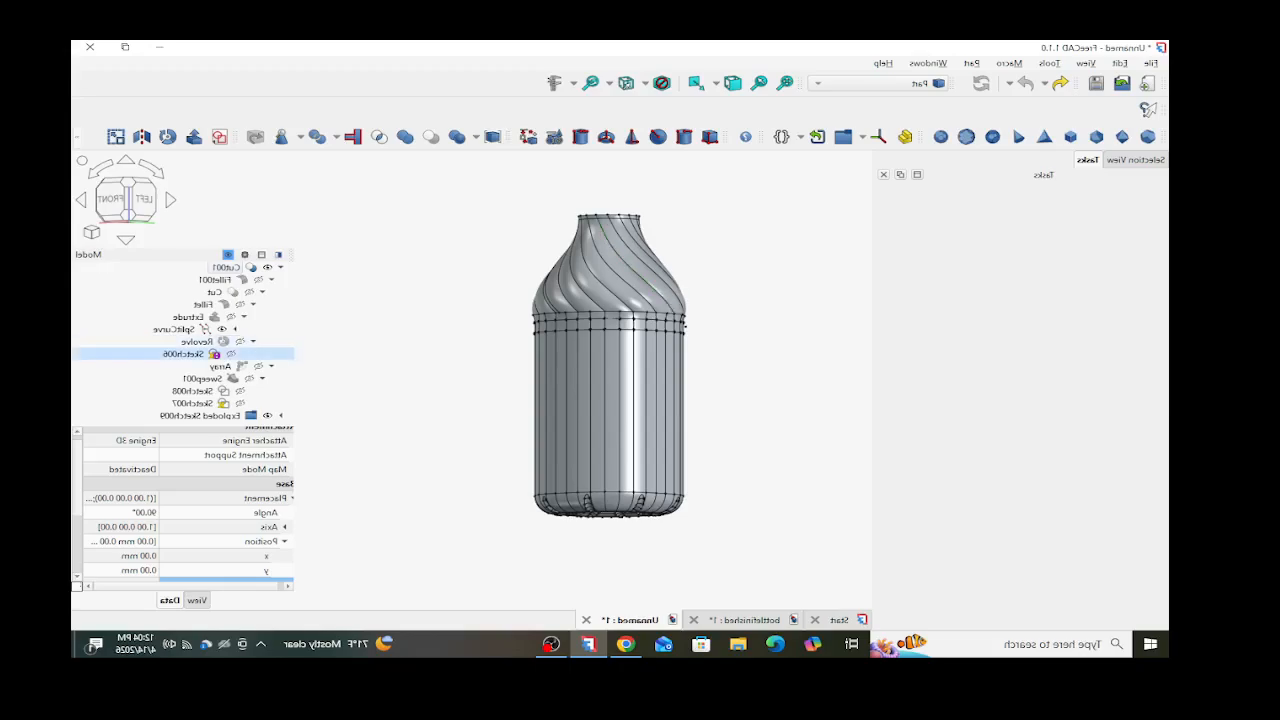
scroll(278, 366, down, 1)
click(281, 403)
scroll(281, 403, down, 3)
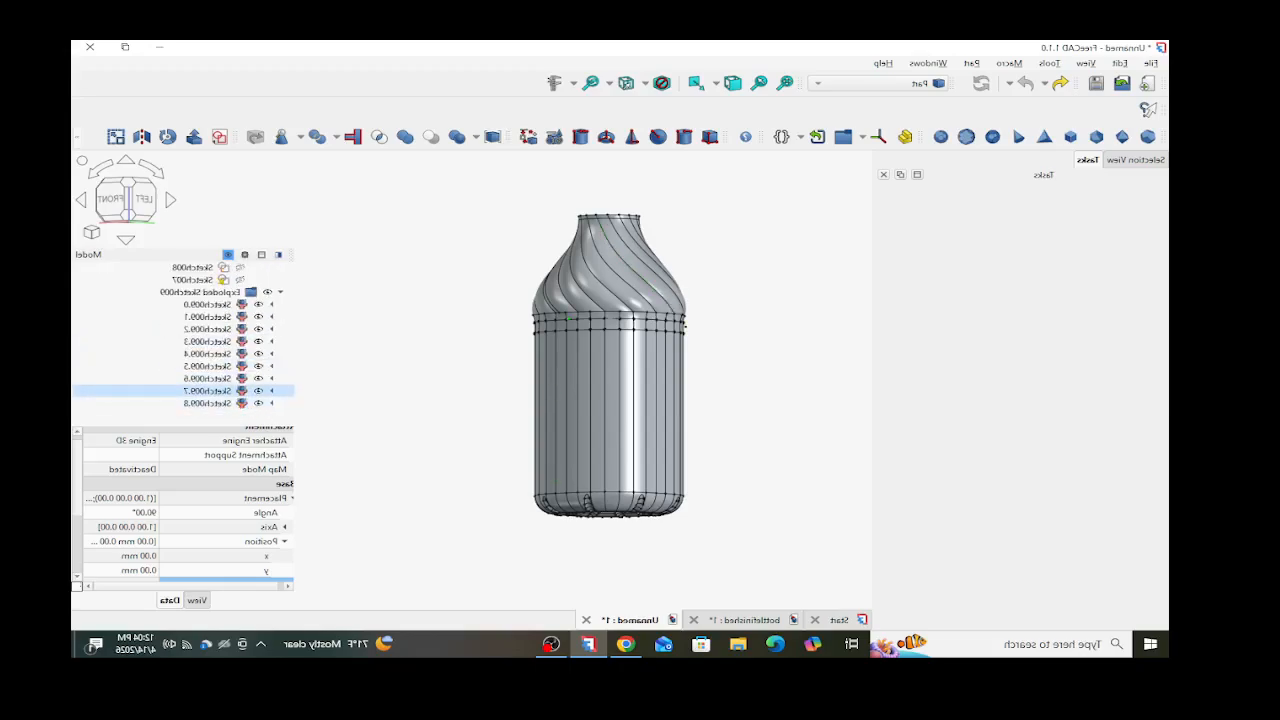
click(208, 403)
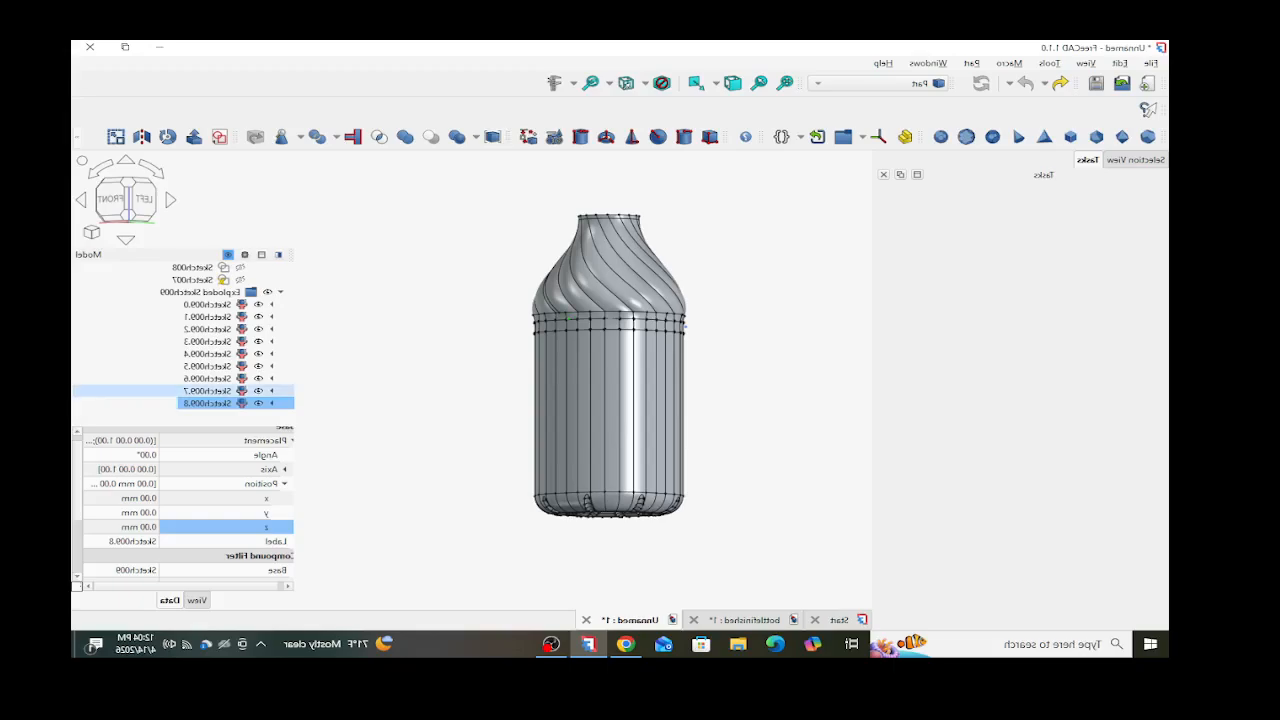
double_click(208, 391)
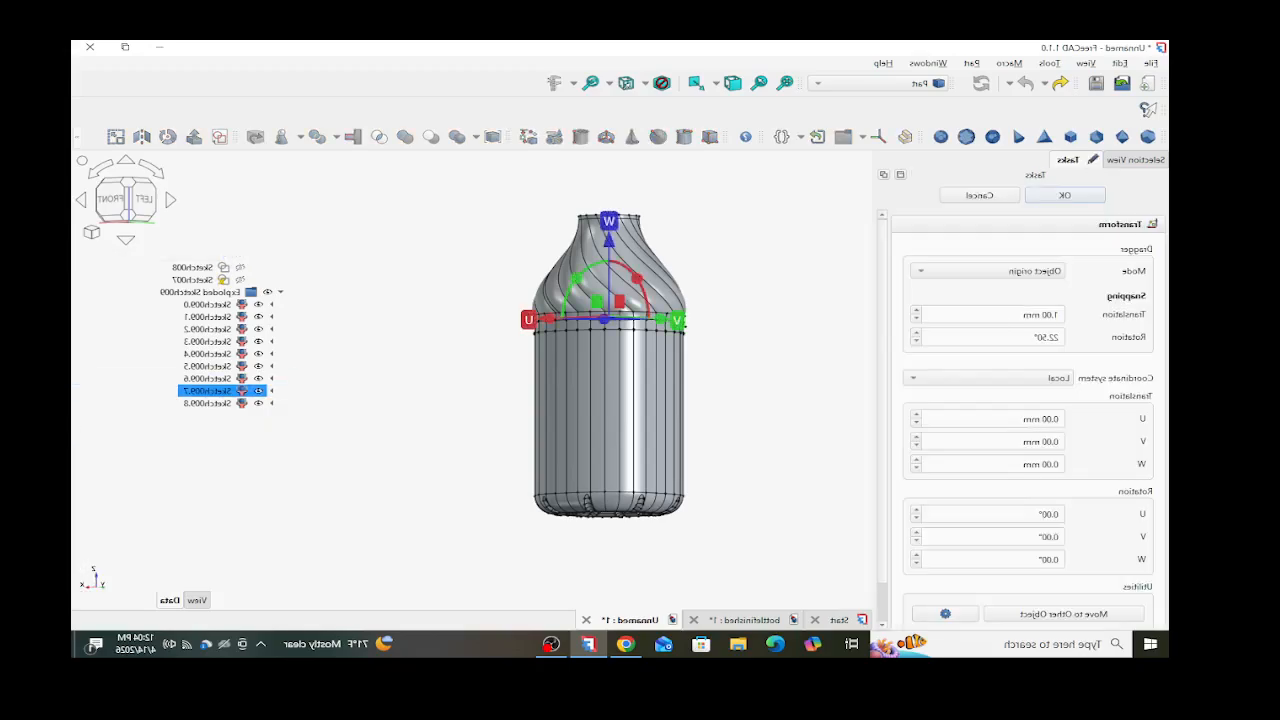
click(979, 195)
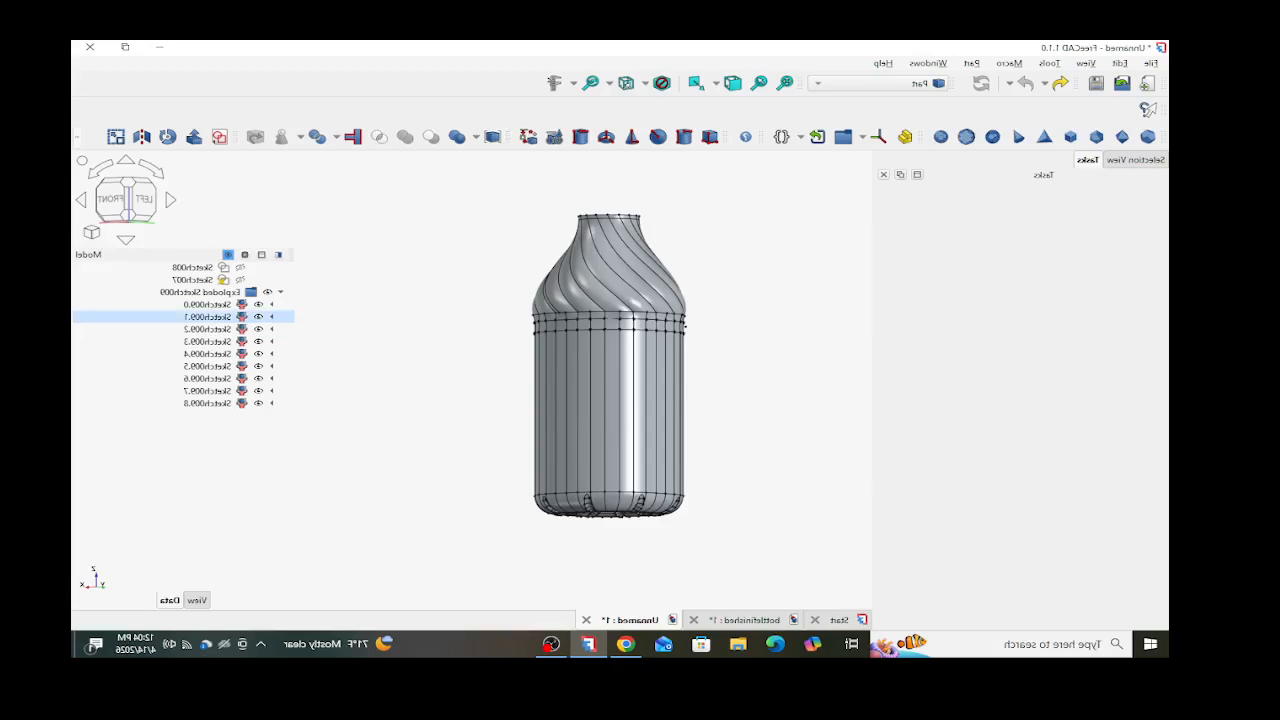
- Hide the Cut001, Loft and Sweep bodies, leaving the circles and ring curves exposed
scroll(208, 317, up, 1)
scroll(240, 317, up, 4)
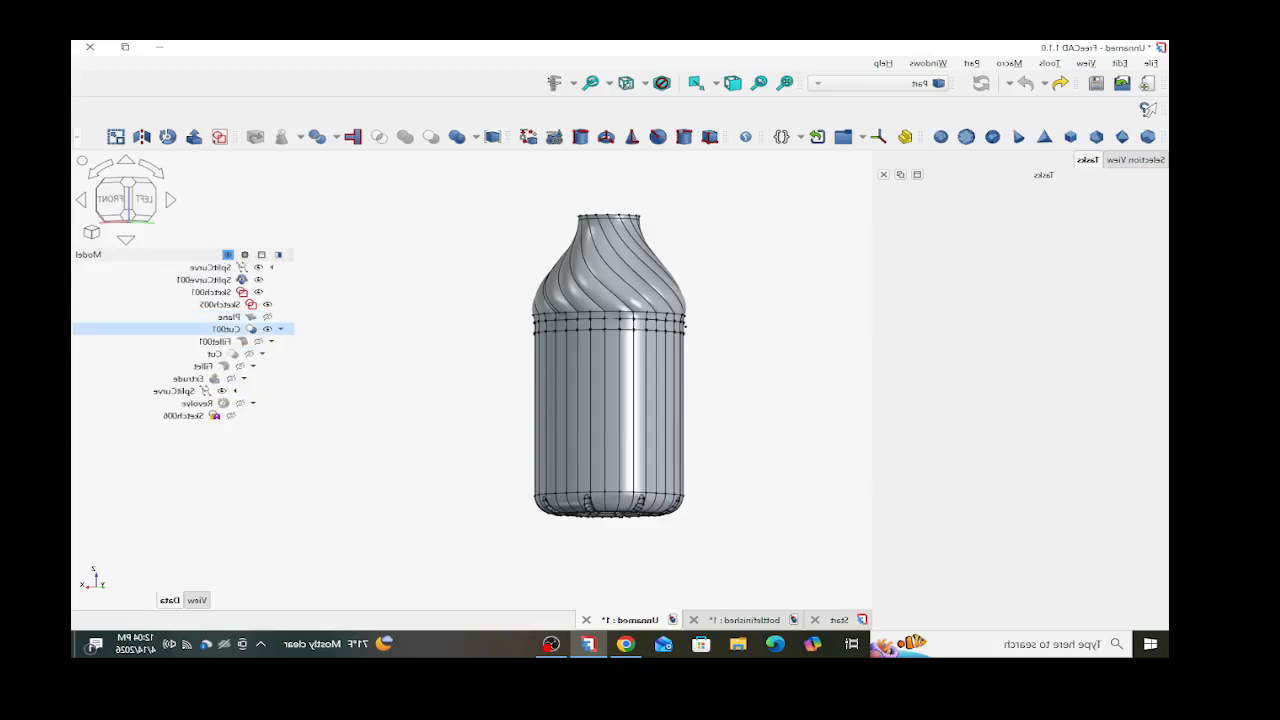
click(267, 329)
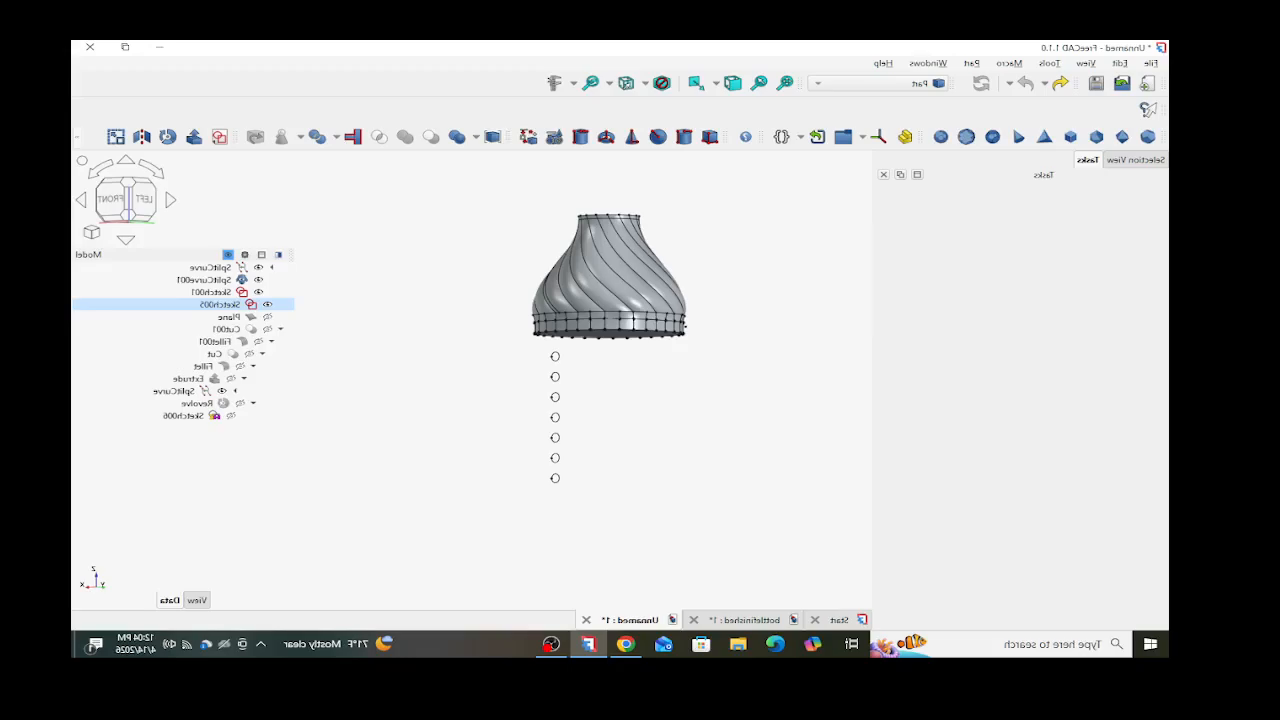
scroll(240, 304, up, 2)
click(266, 329)
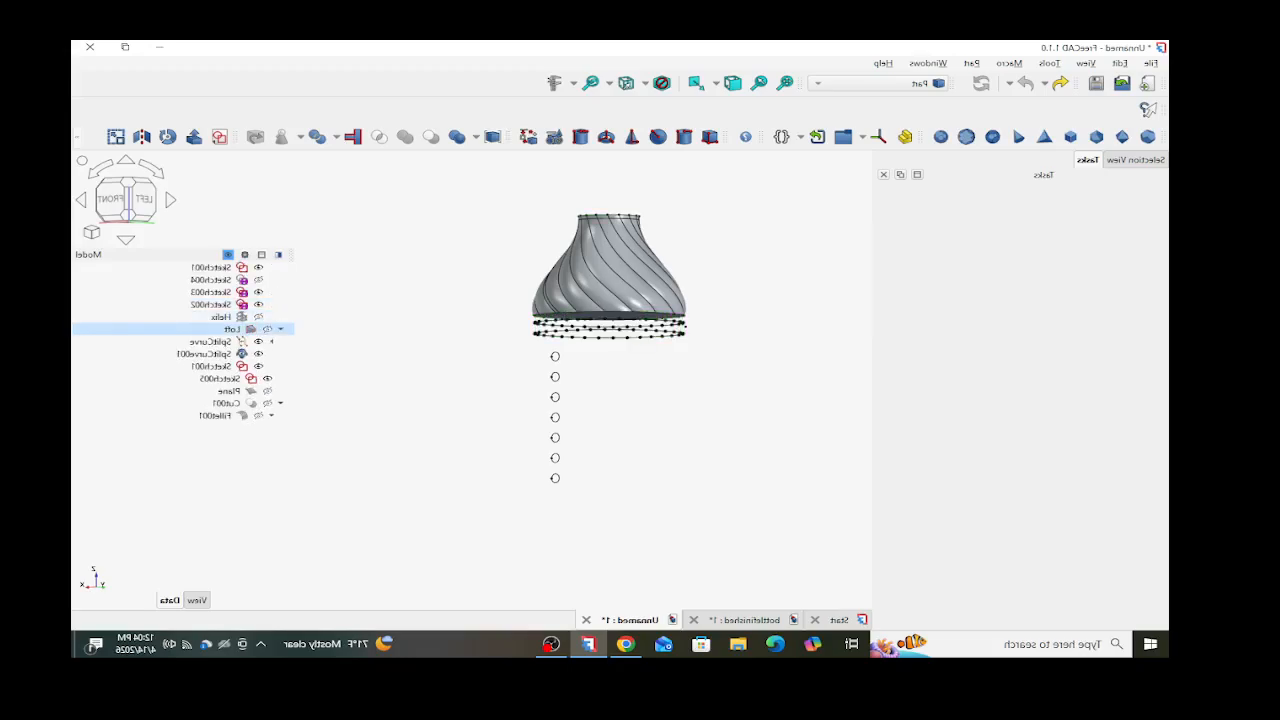
scroll(260, 325, up, 1)
click(266, 291)
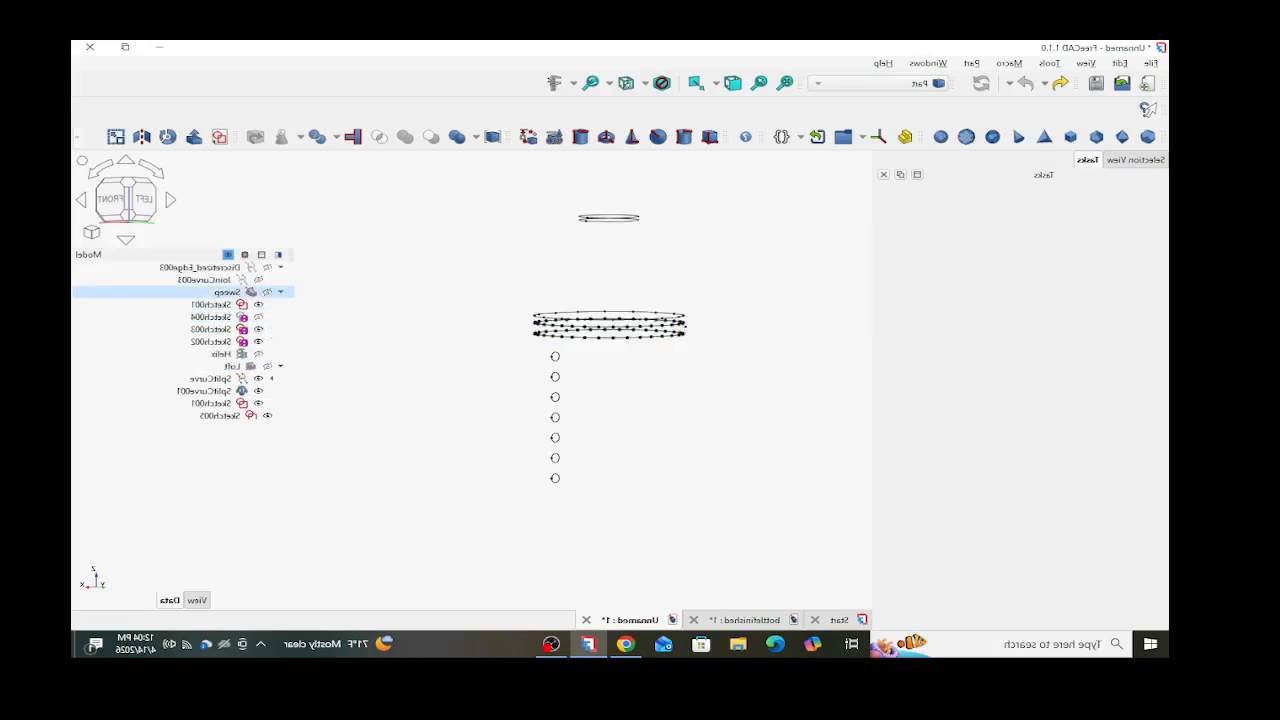
- Delete the exploded pieces Sketch009.7 and Sketch009.8, keeping the seven circle pieces
scroll(250, 330, down, 4)
scroll(250, 353, down, 1)
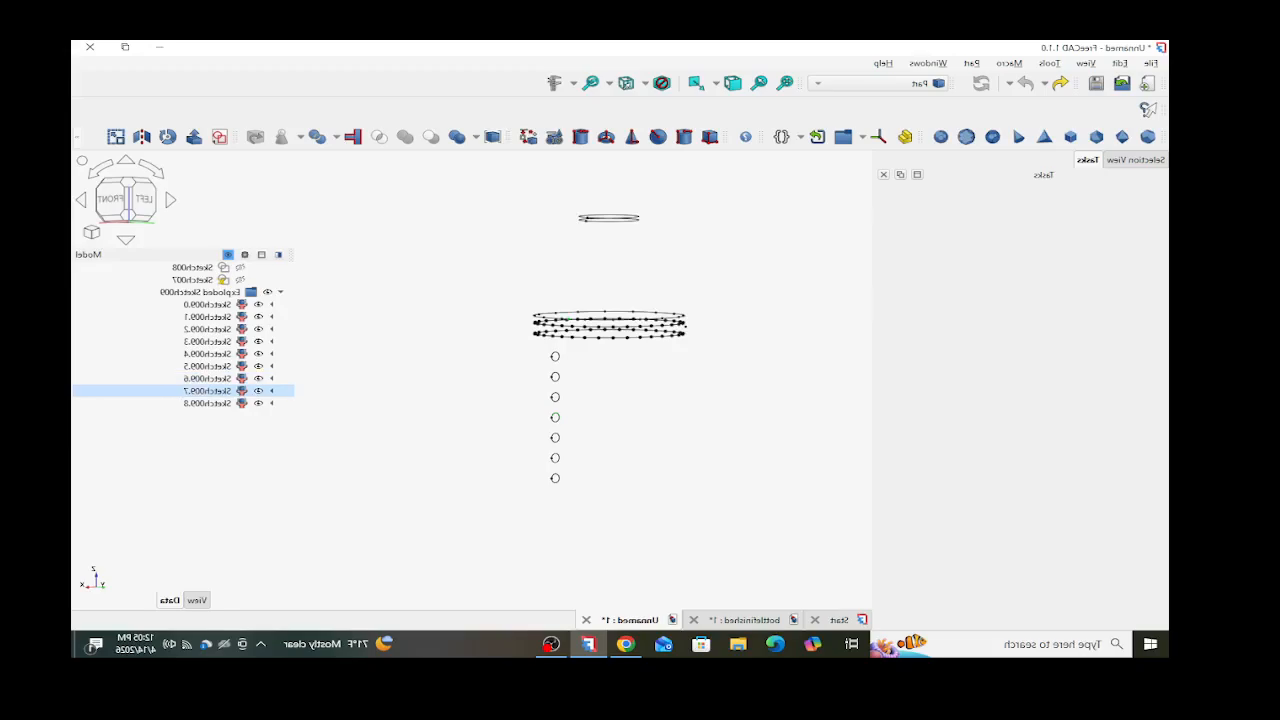
click(207, 391)
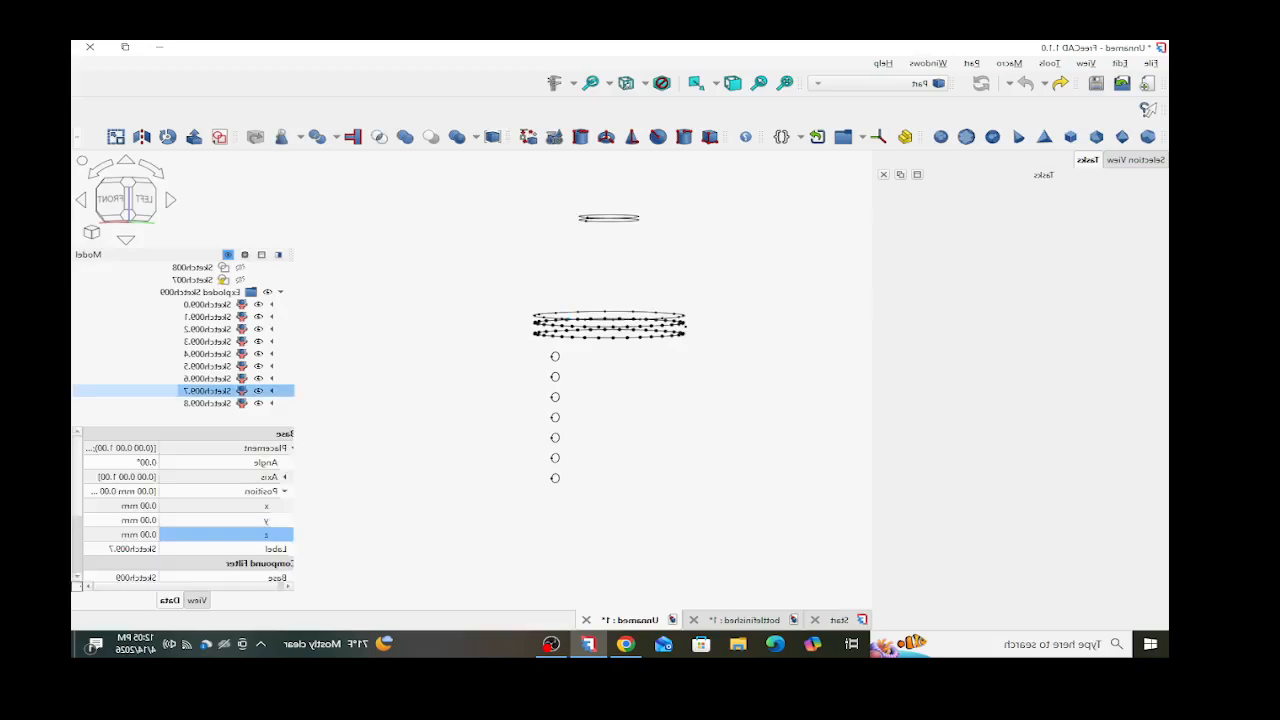
key(Delete)
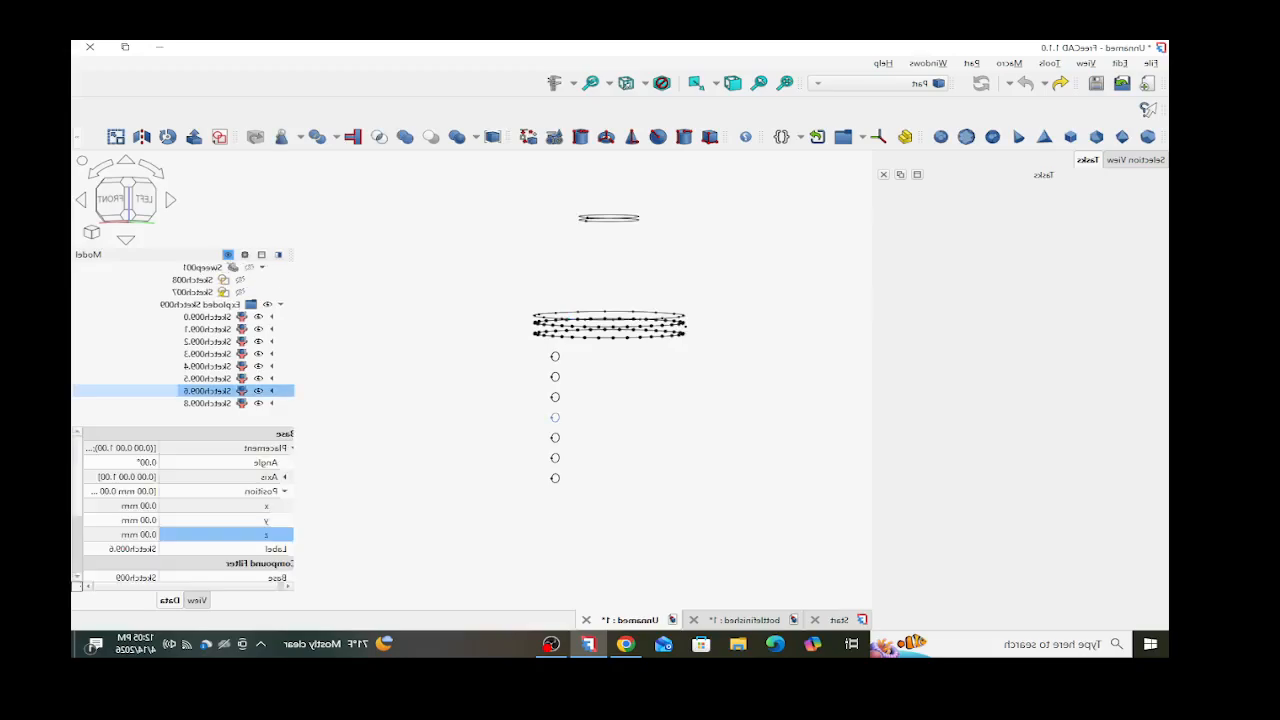
click(207, 403)
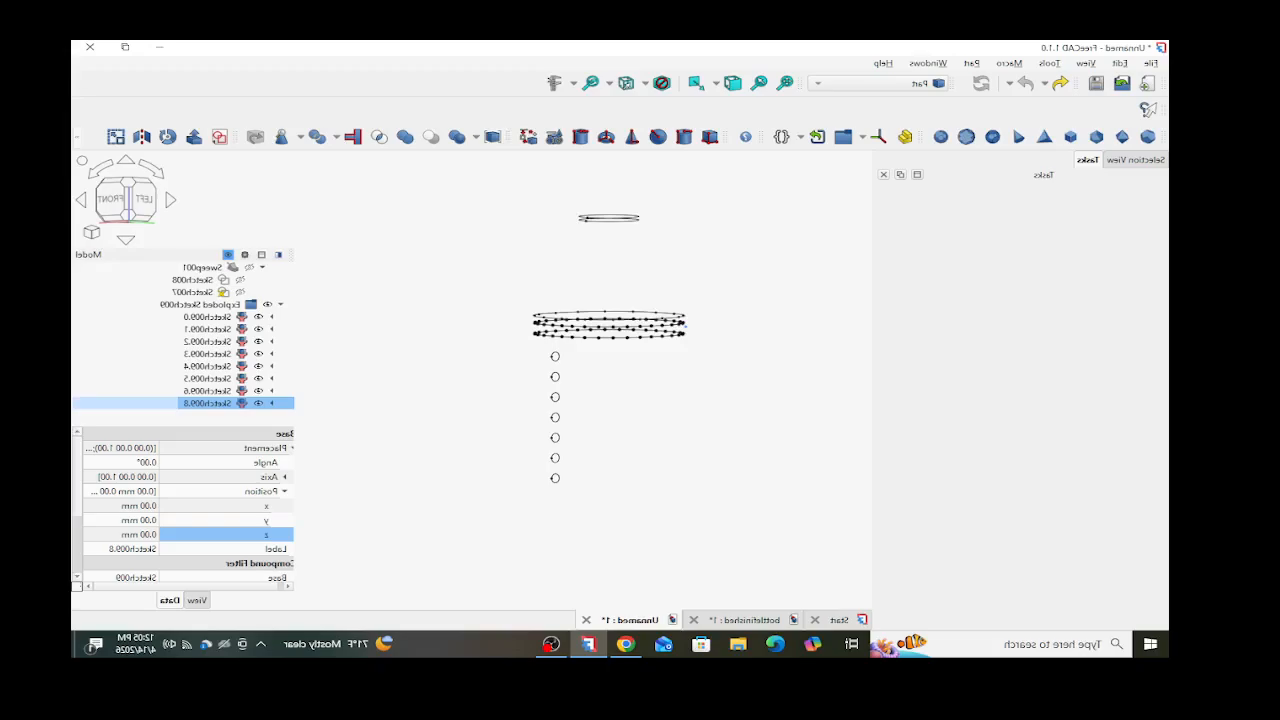
key(Delete)
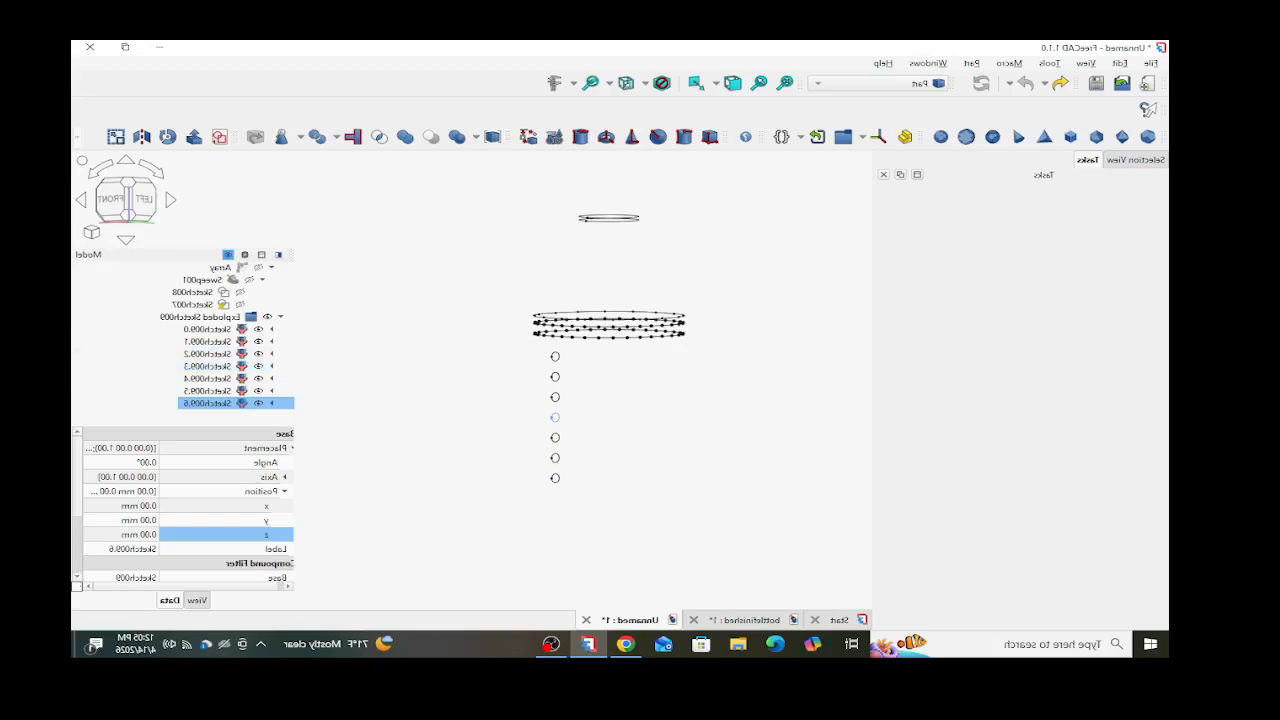
key(Escape)
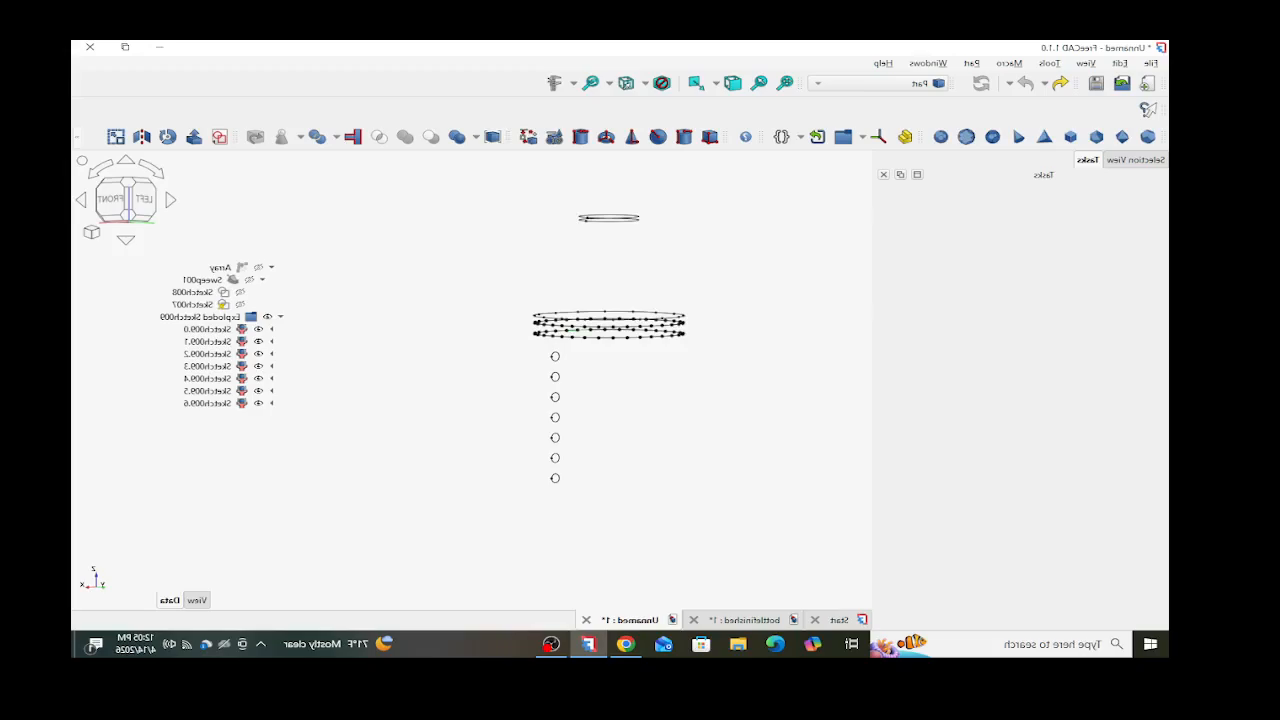
- Hide the SplitCurve of the lowest ring and show its source curve JoinCurve004 instead
scroll(574, 342, up, 3)
scroll(584, 332, up, 2)
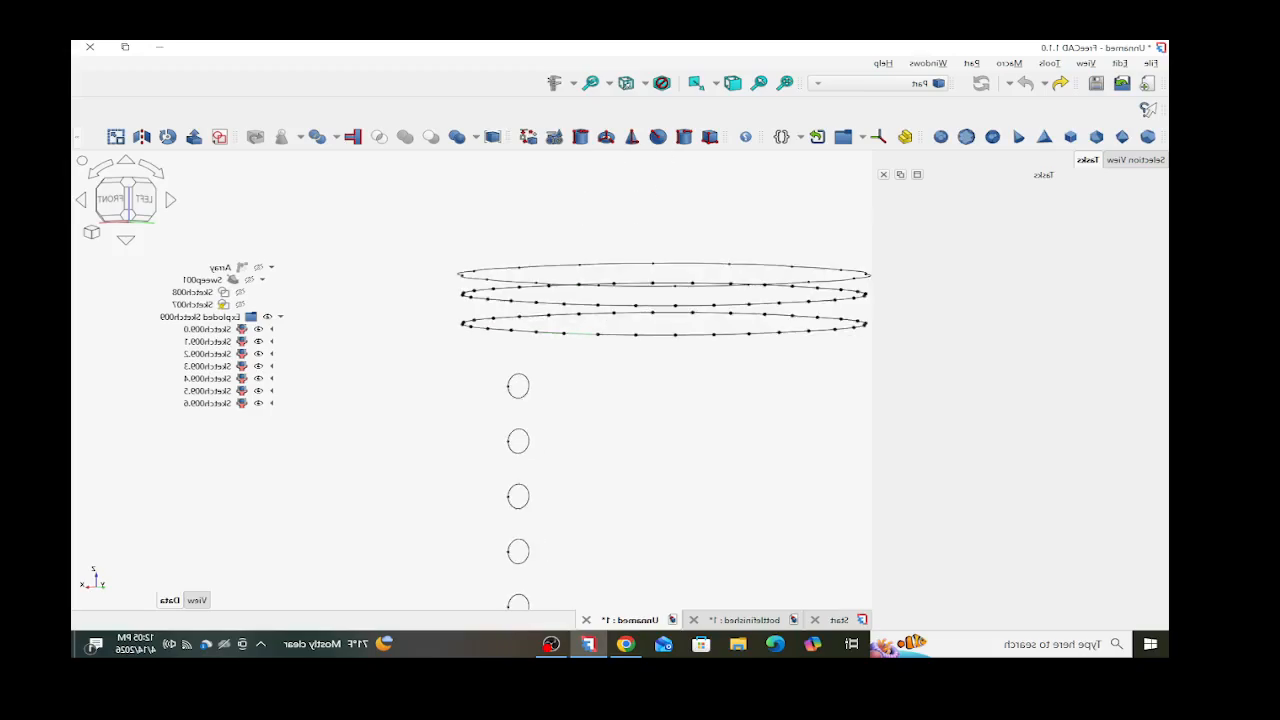
click(584, 333)
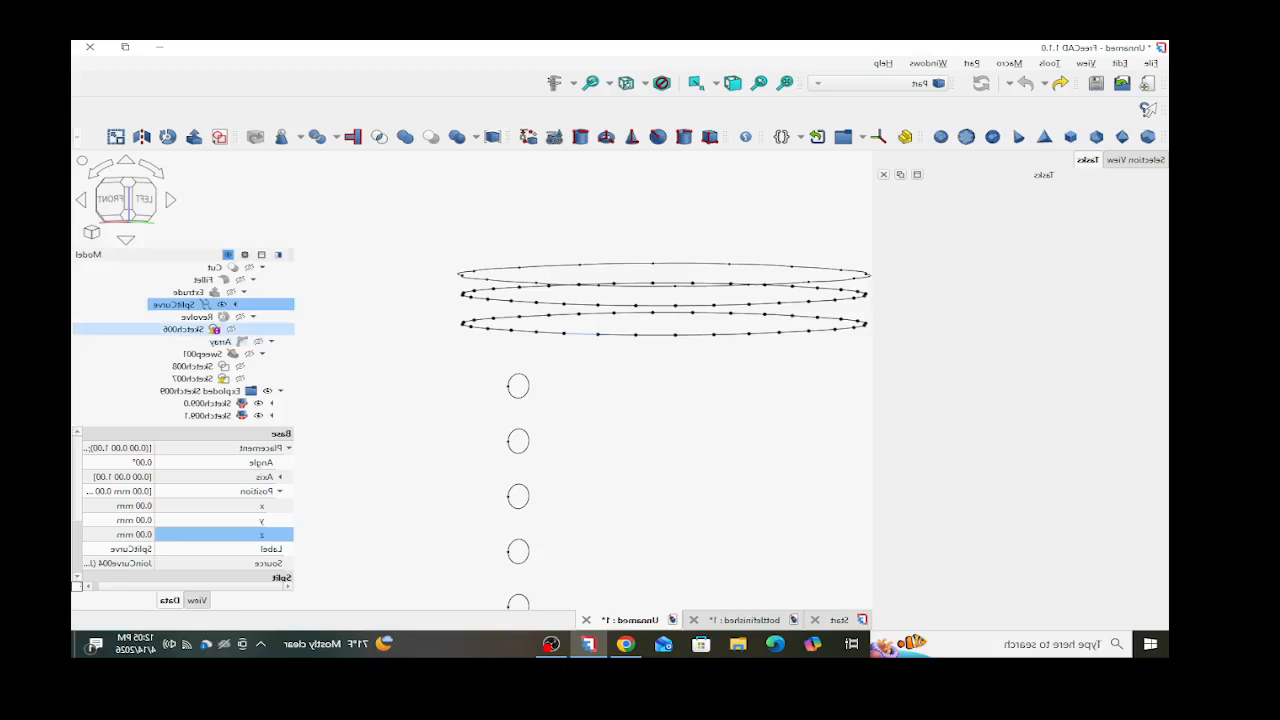
click(183, 329)
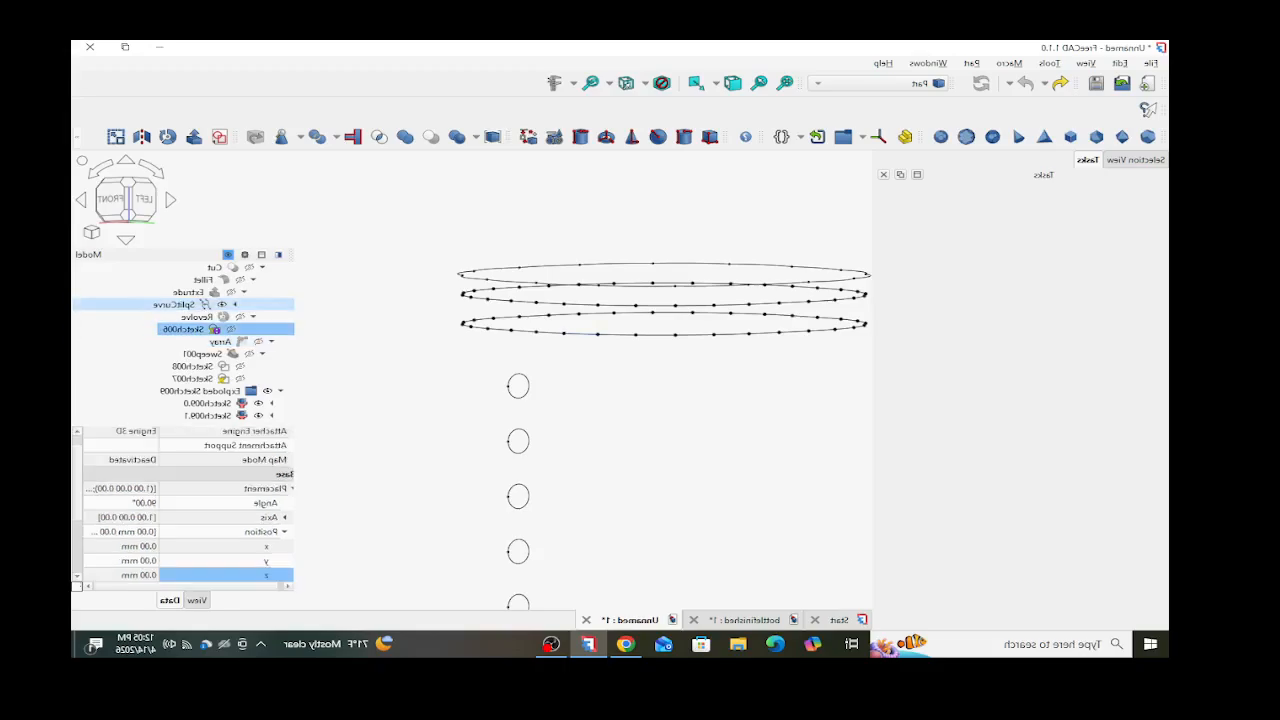
scroll(225, 304, up, 1)
click(235, 342)
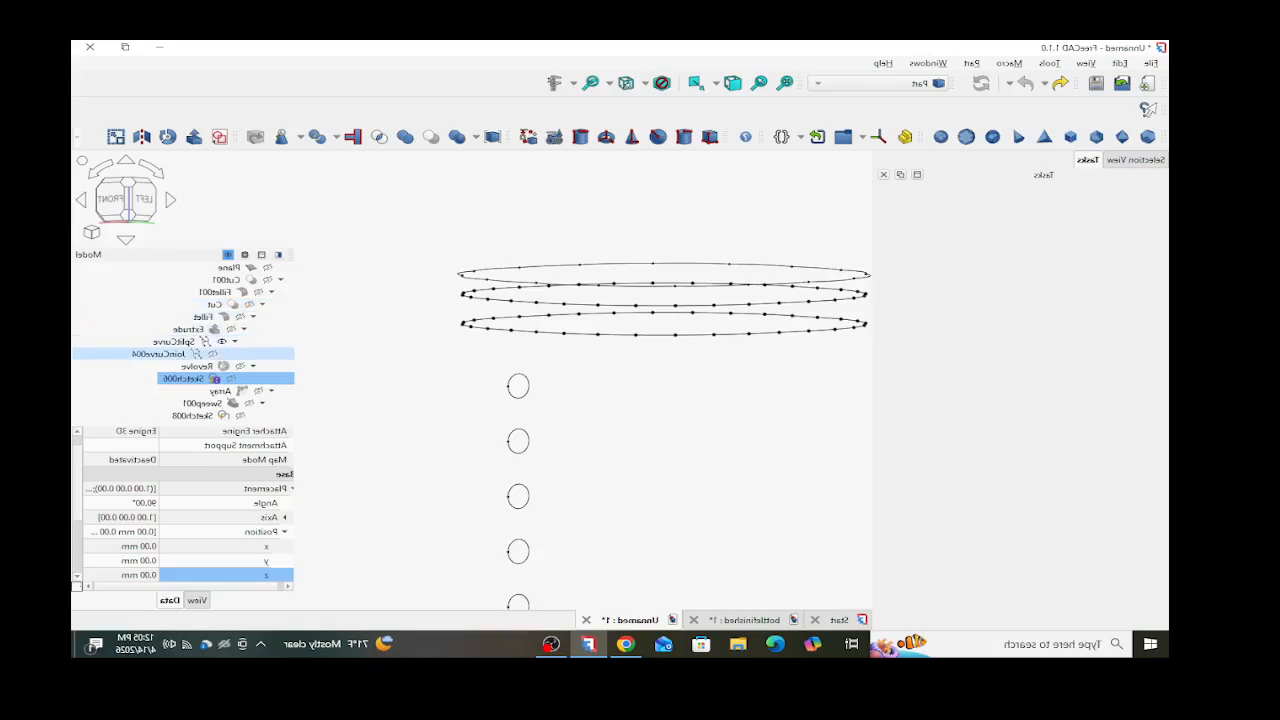
click(165, 354)
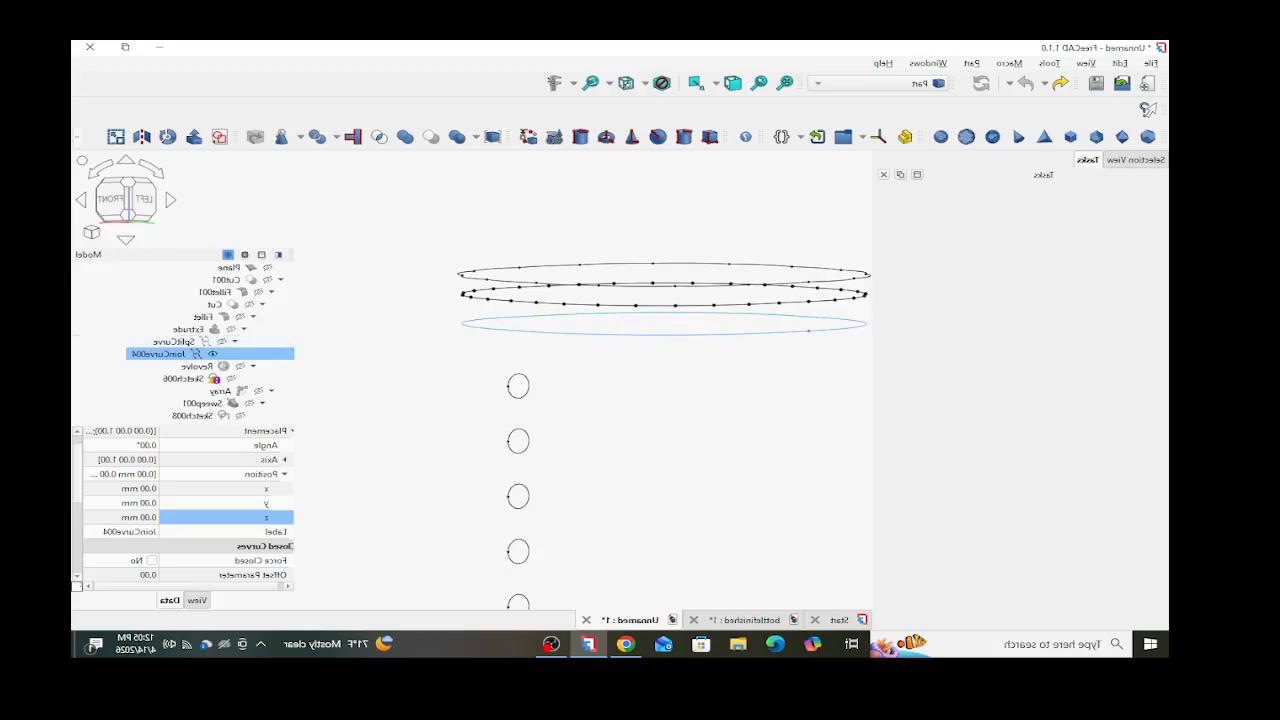
click(352, 290)
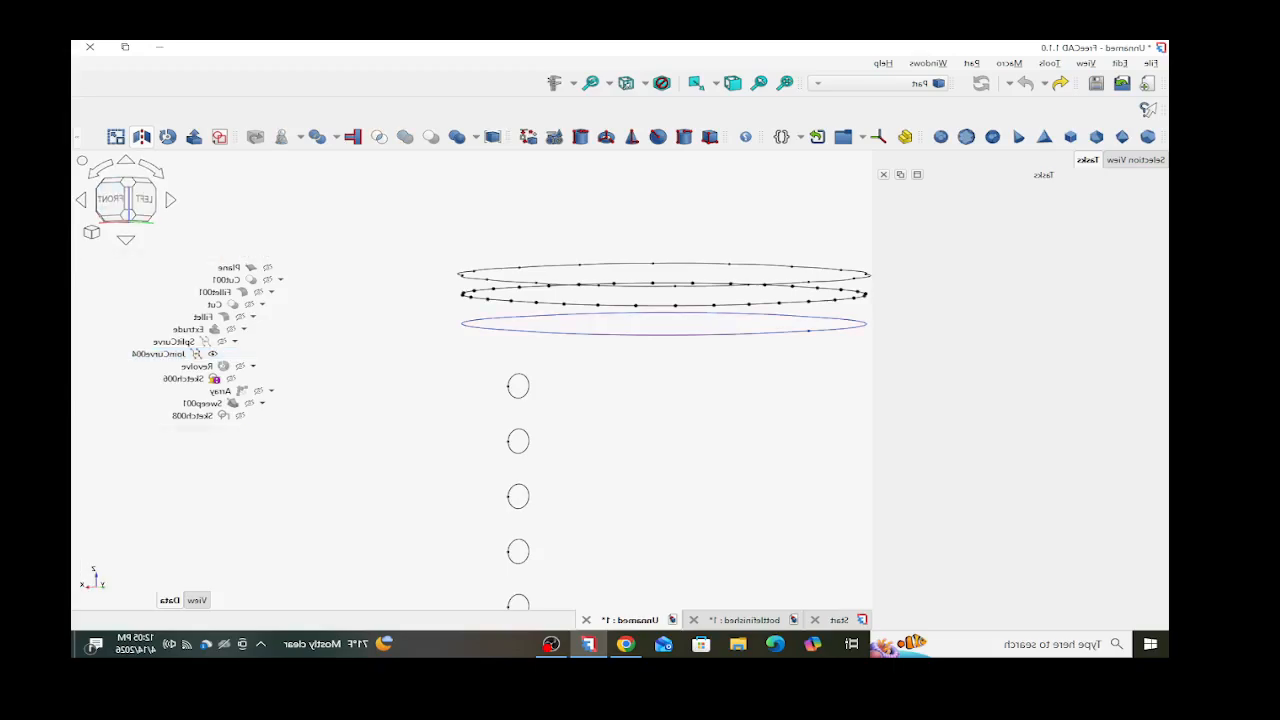
- Sweep the topmost circle, Sketch009.0, along the lowest ring curve JoinCurve004 with the Create solid and Frenet options
click(78, 136)
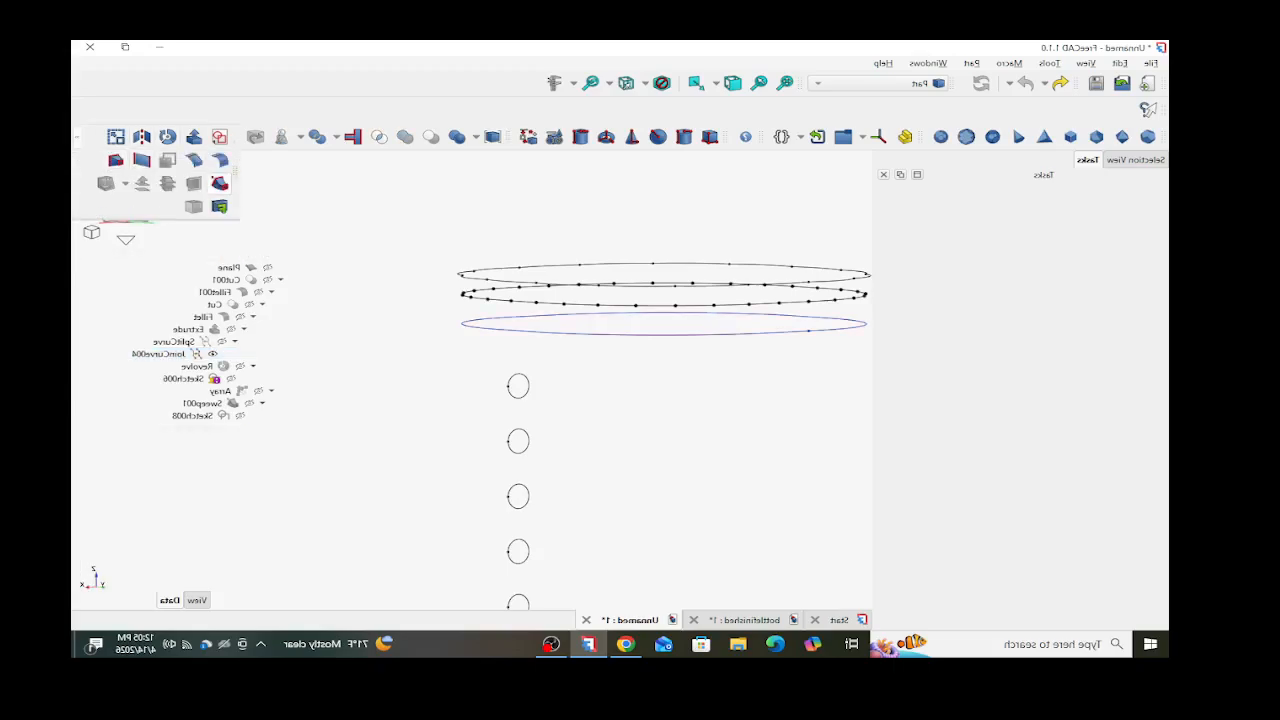
click(219, 183)
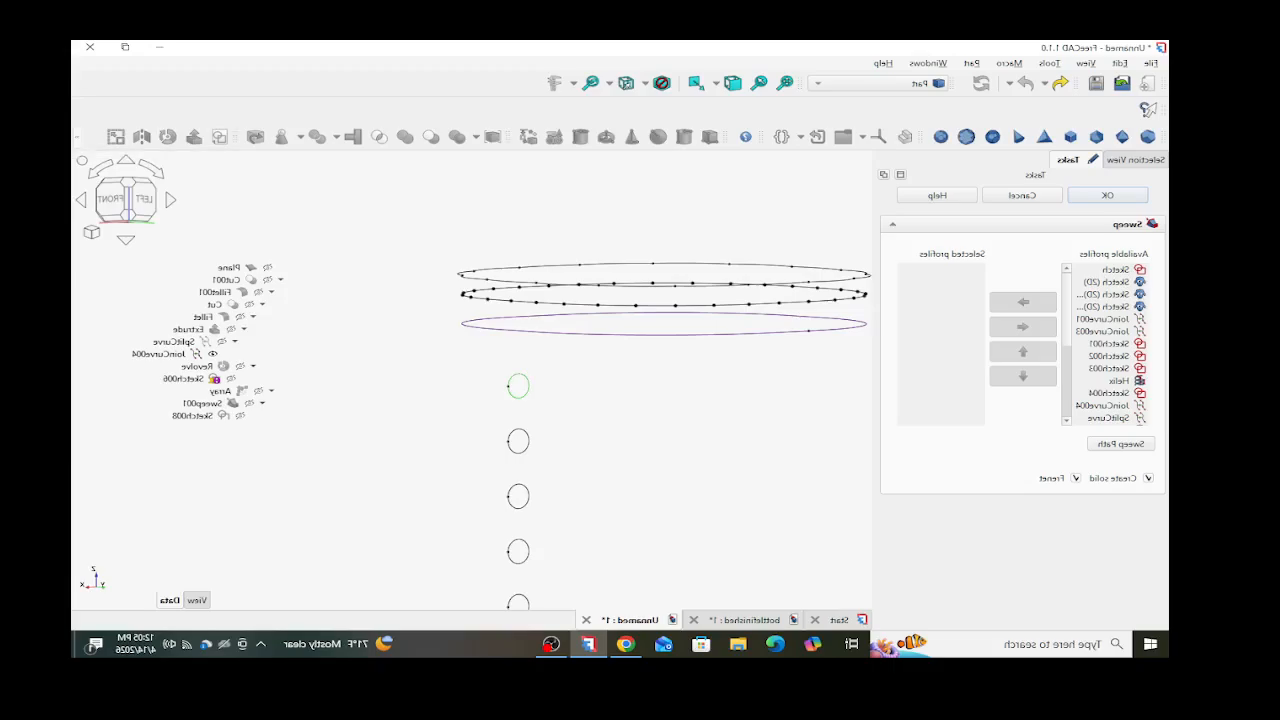
click(518, 386)
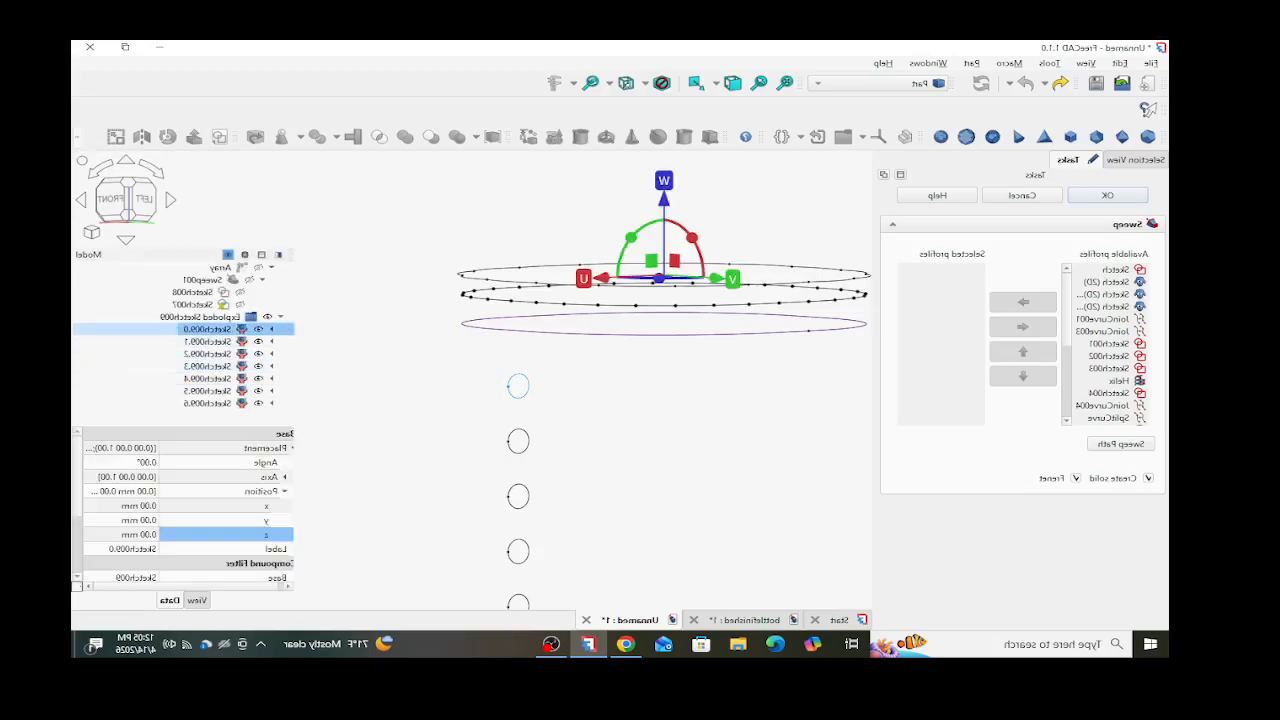
double_click(207, 329)
scroll(1105, 405, down, 4)
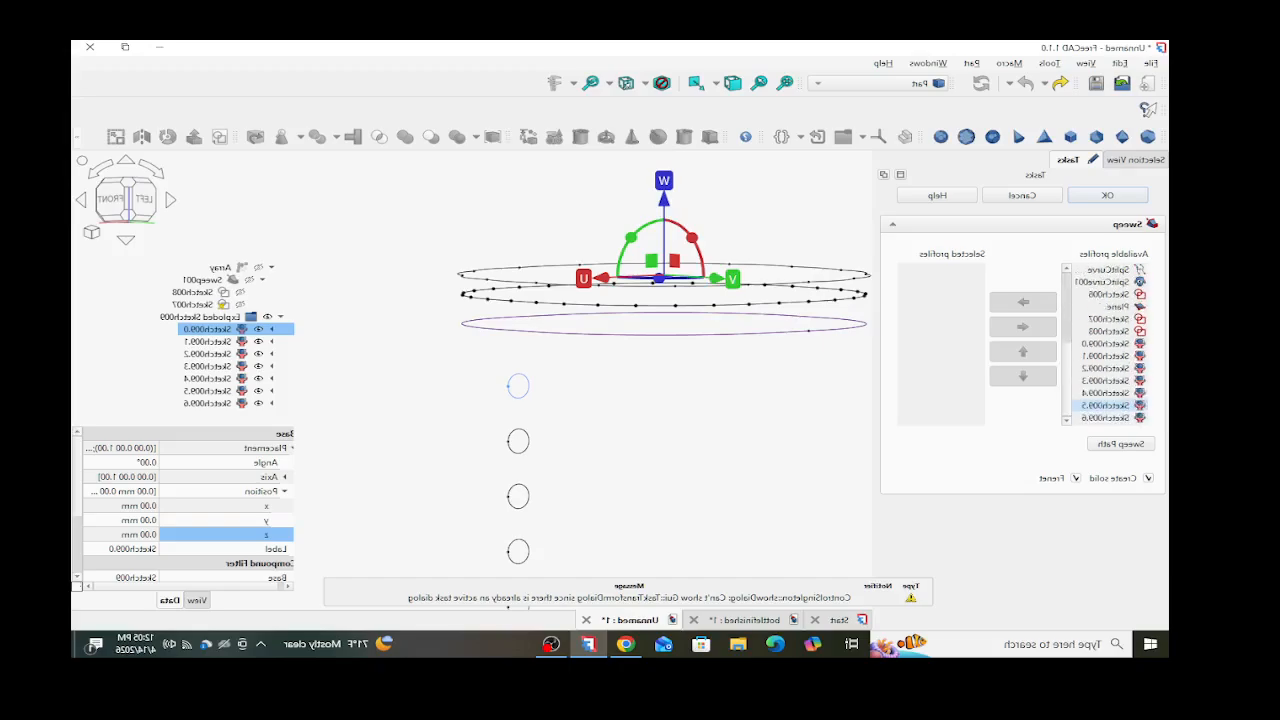
click(1022, 326)
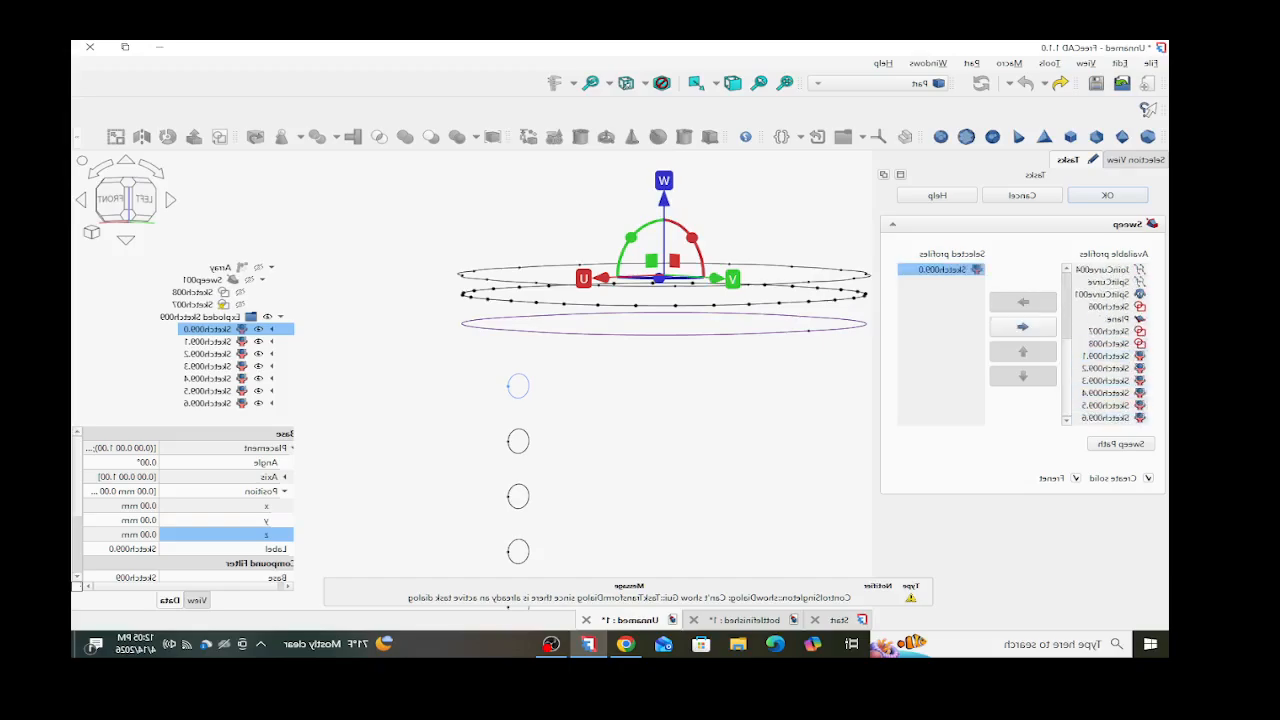
click(1121, 443)
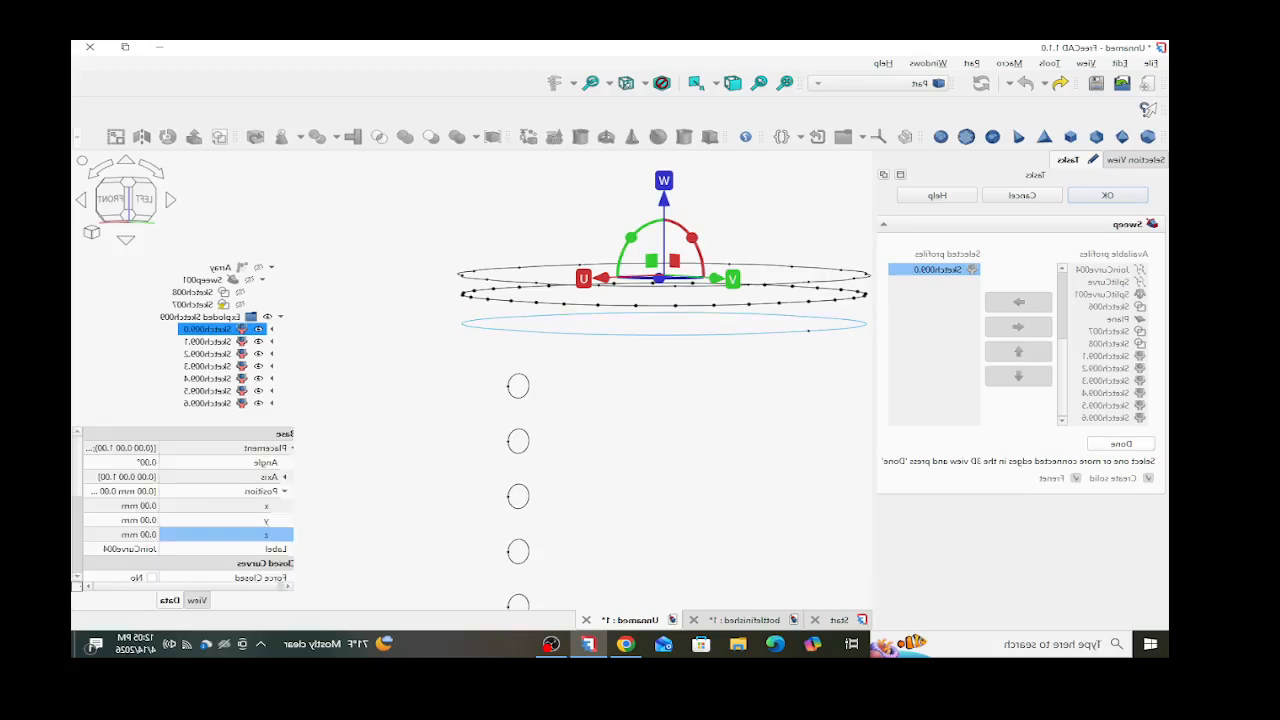
click(1121, 443)
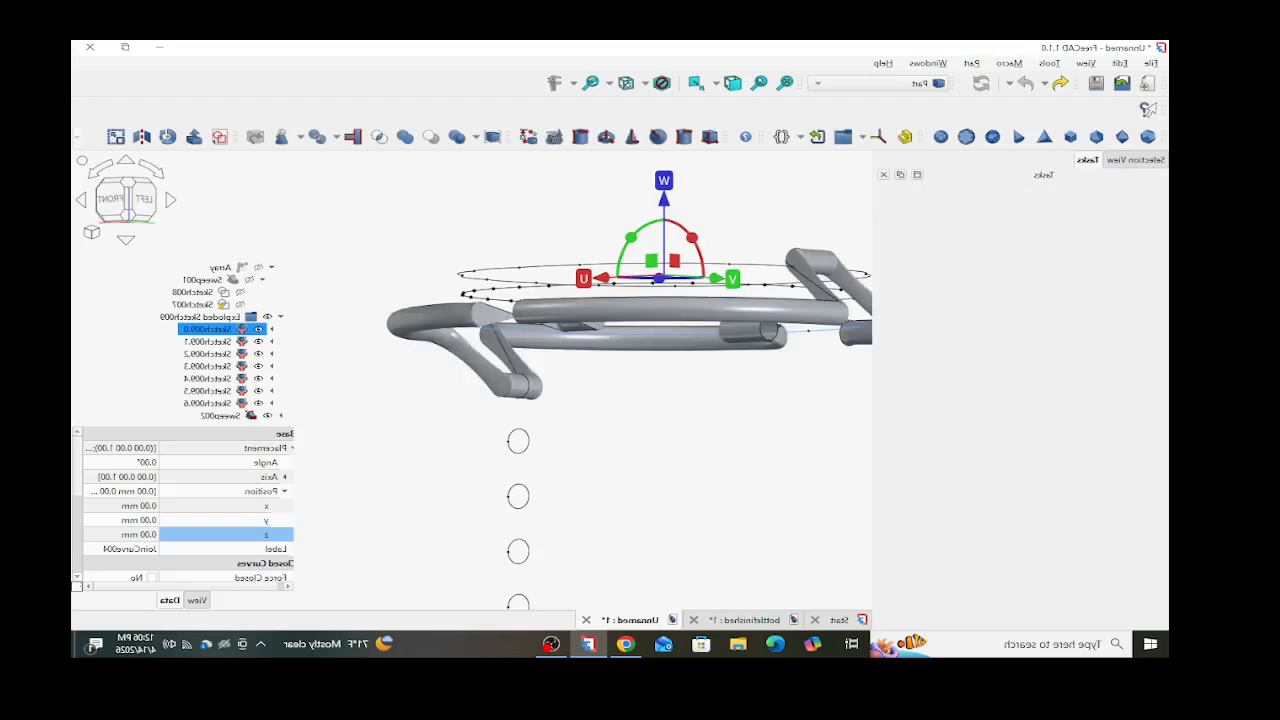
- Examine the shape of the new sweep around the ring and check its entry against the exploded circle pieces in the model tree
mouse_move(606, 383)
middle_down()
mouse_move(606, 443)
mouse_move(610, 378)
mouse_move(645, 372)
mouse_move(645, 452)
mouse_move(645, 308)
mouse_move(645, 344)
middle_up()
scroll(618, 384, down, 4)
scroll(607, 390, up, 5)
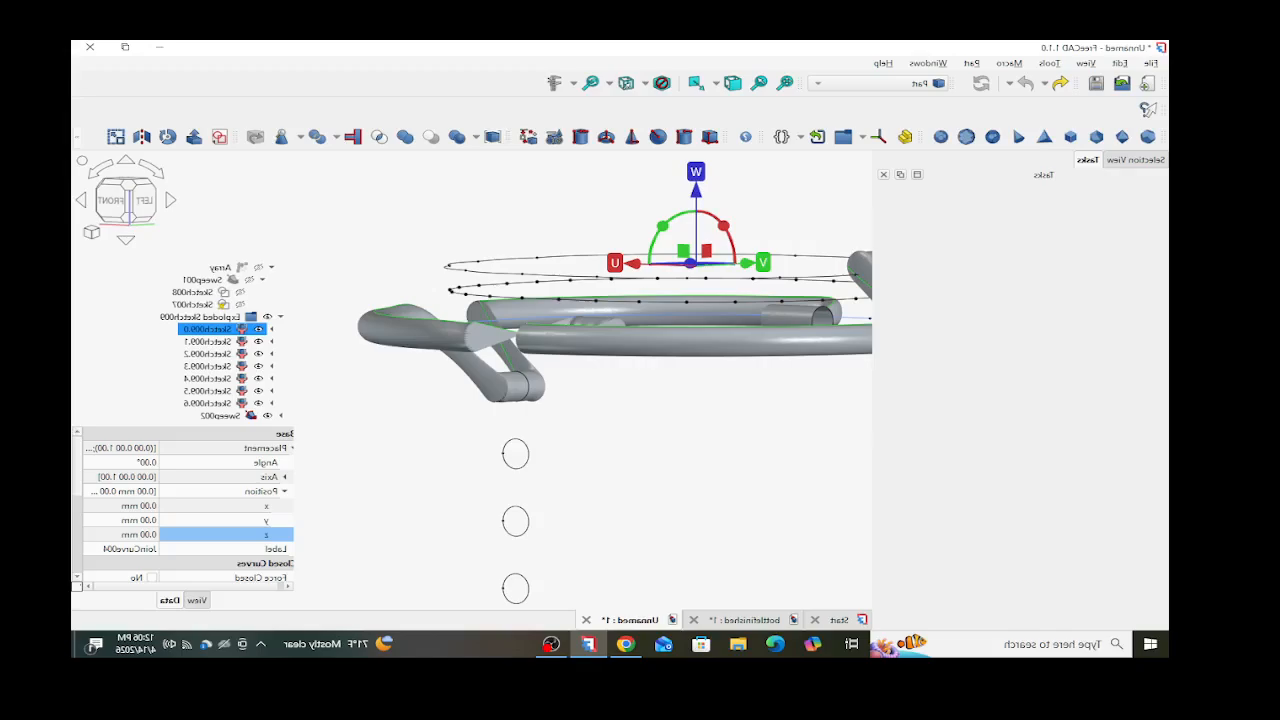
scroll(200, 390, down, 1)
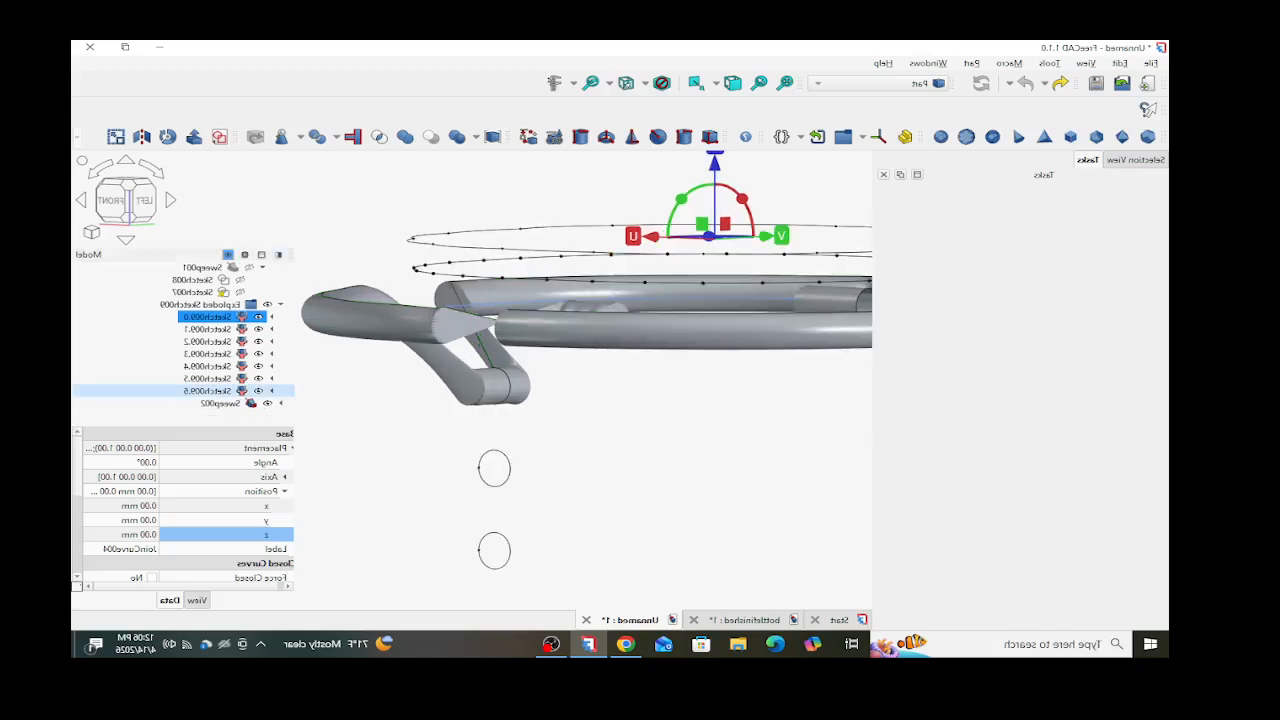
click(220, 403)
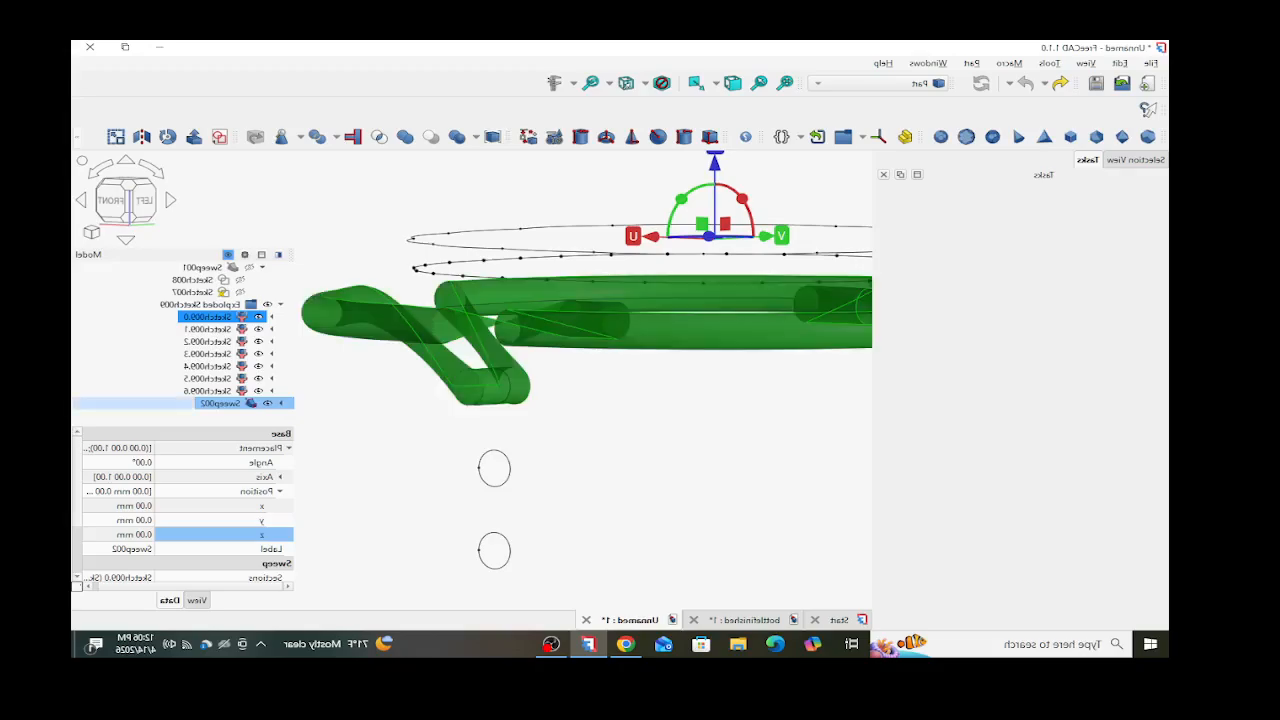
click(335, 394)
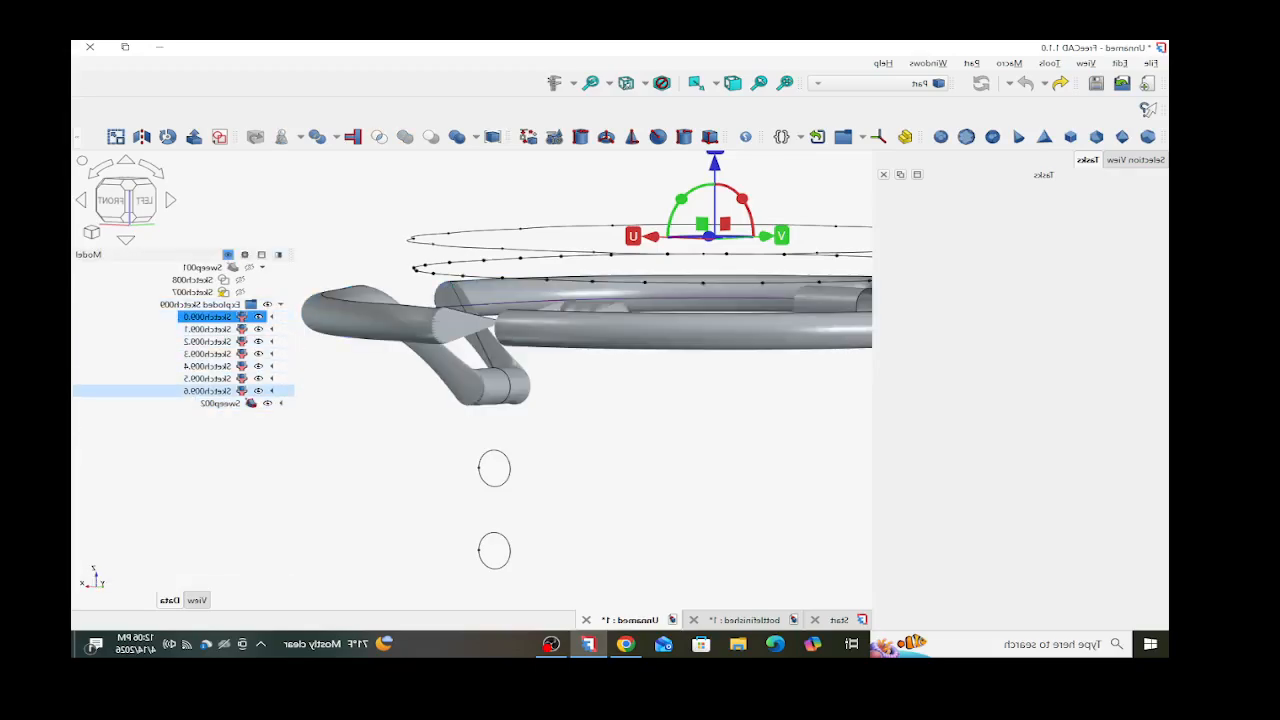
click(221, 403)
click(208, 317)
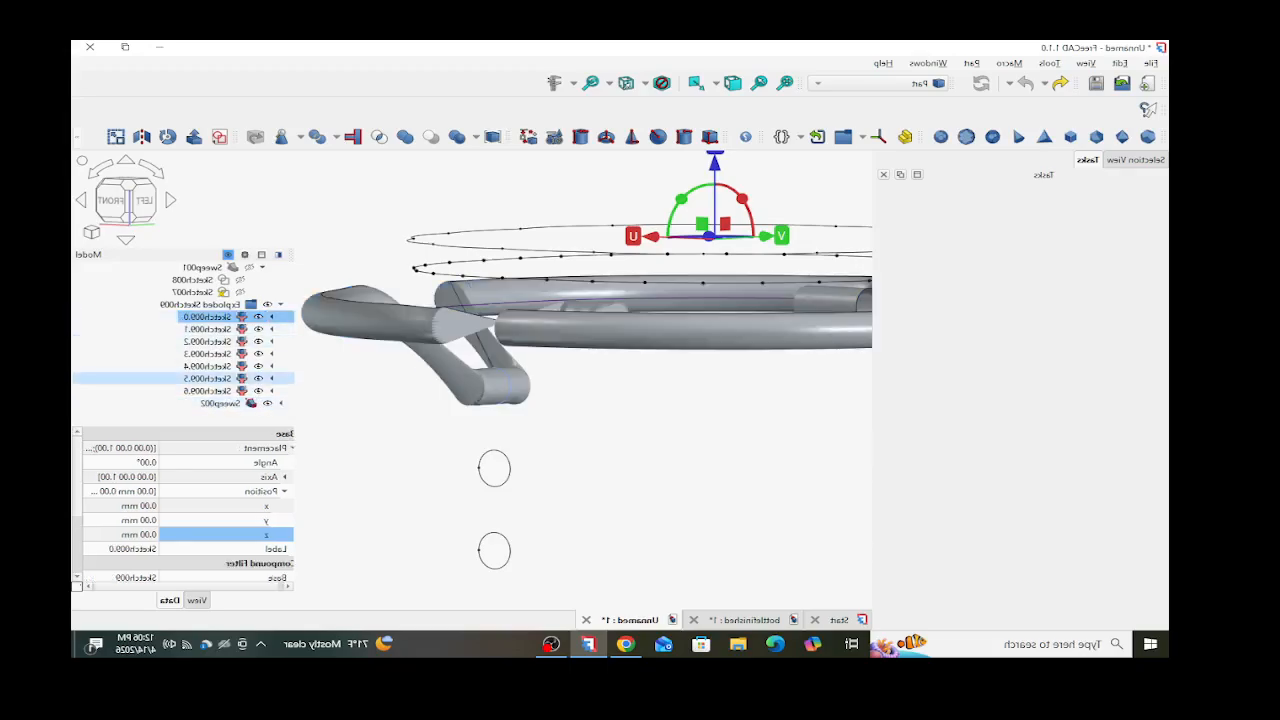
click(338, 396)
click(204, 304)
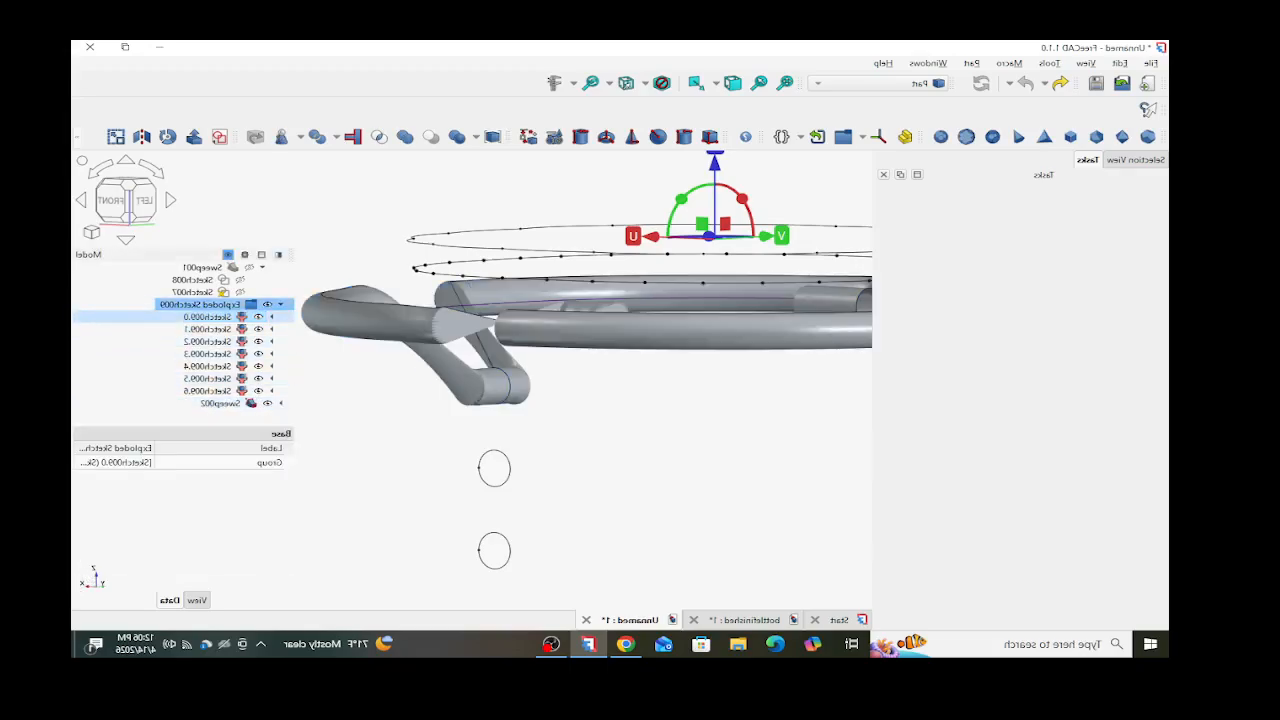
click(208, 317)
double_click(204, 304)
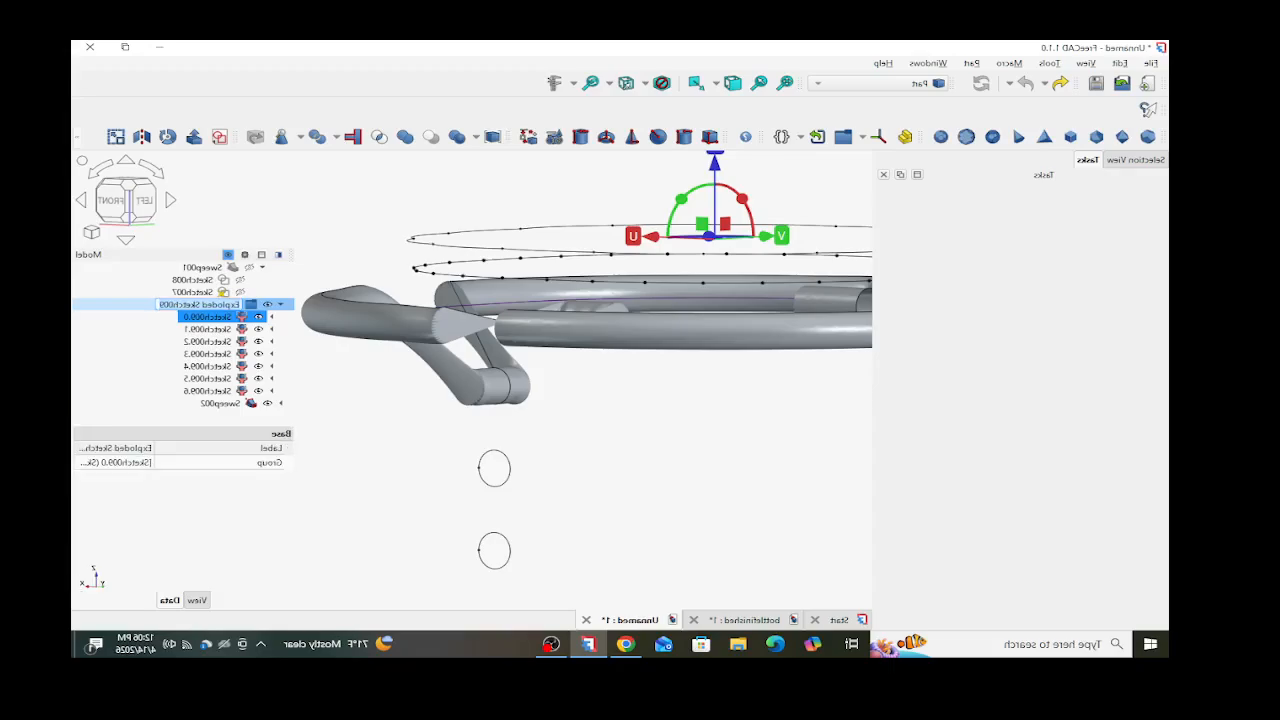
click(281, 304)
click(220, 403)
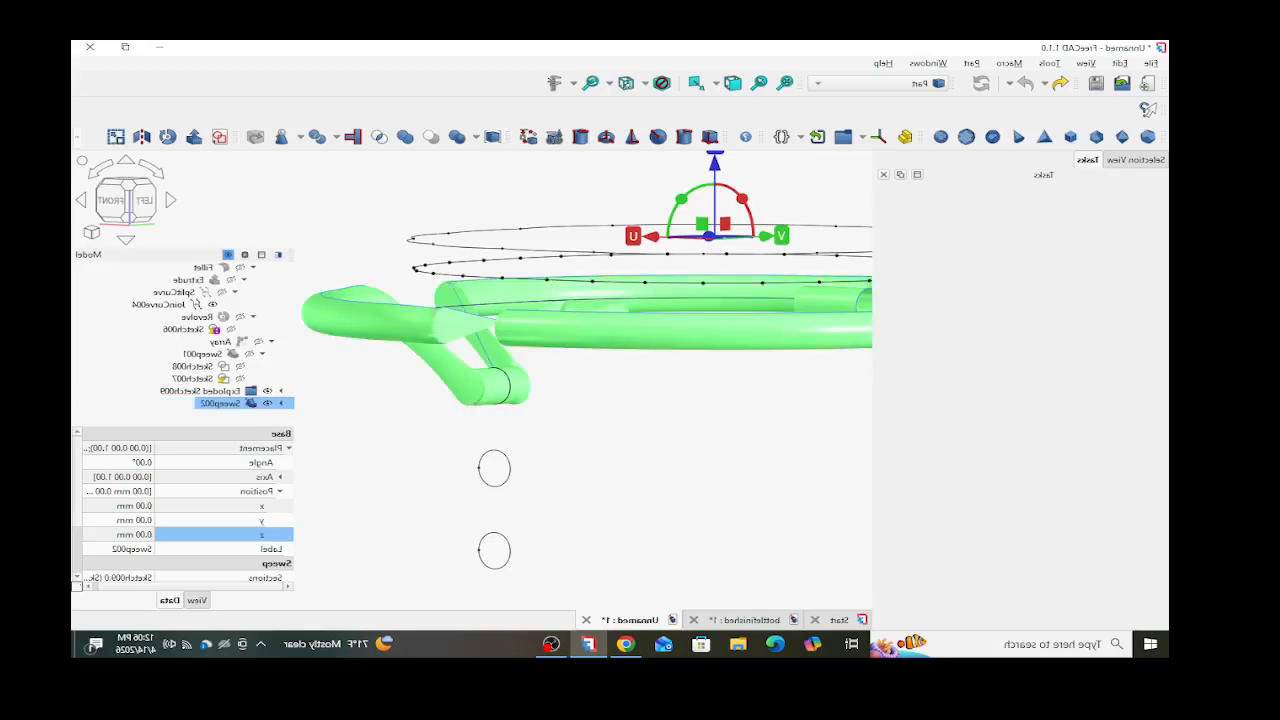
click(400, 470)
scroll(596, 364, down, 4)
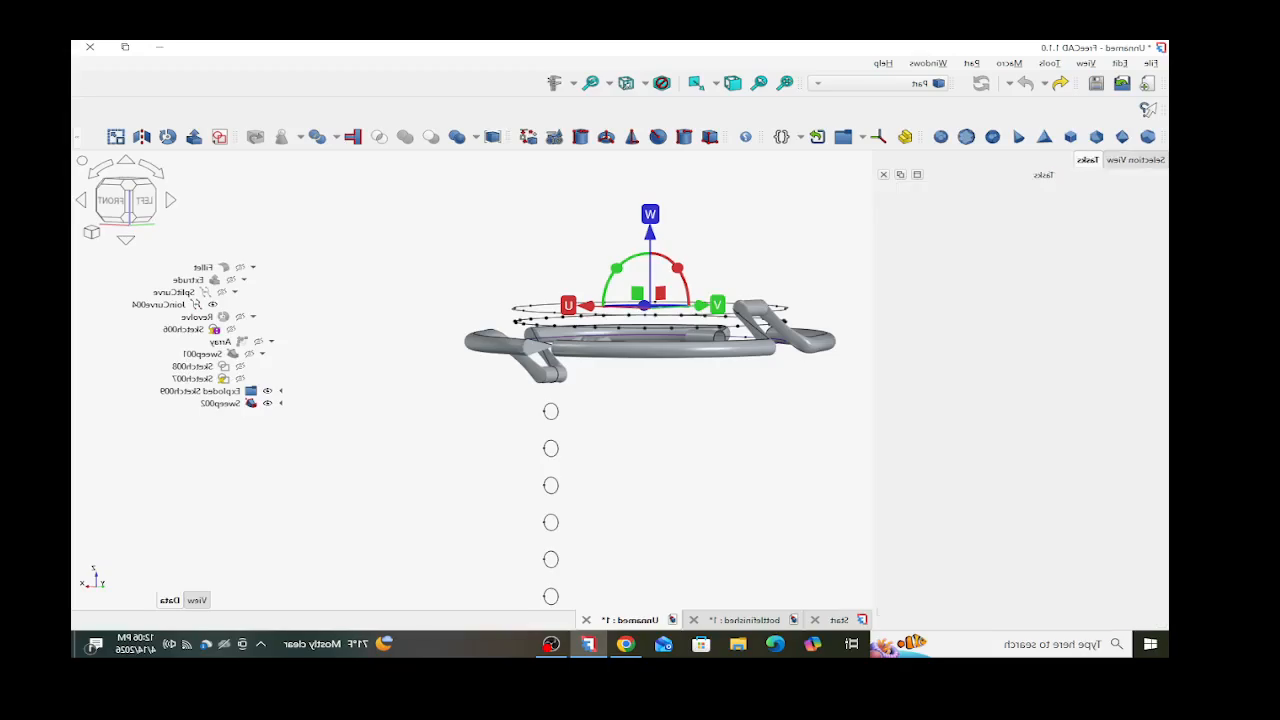
scroll(382, 357, down, 2)
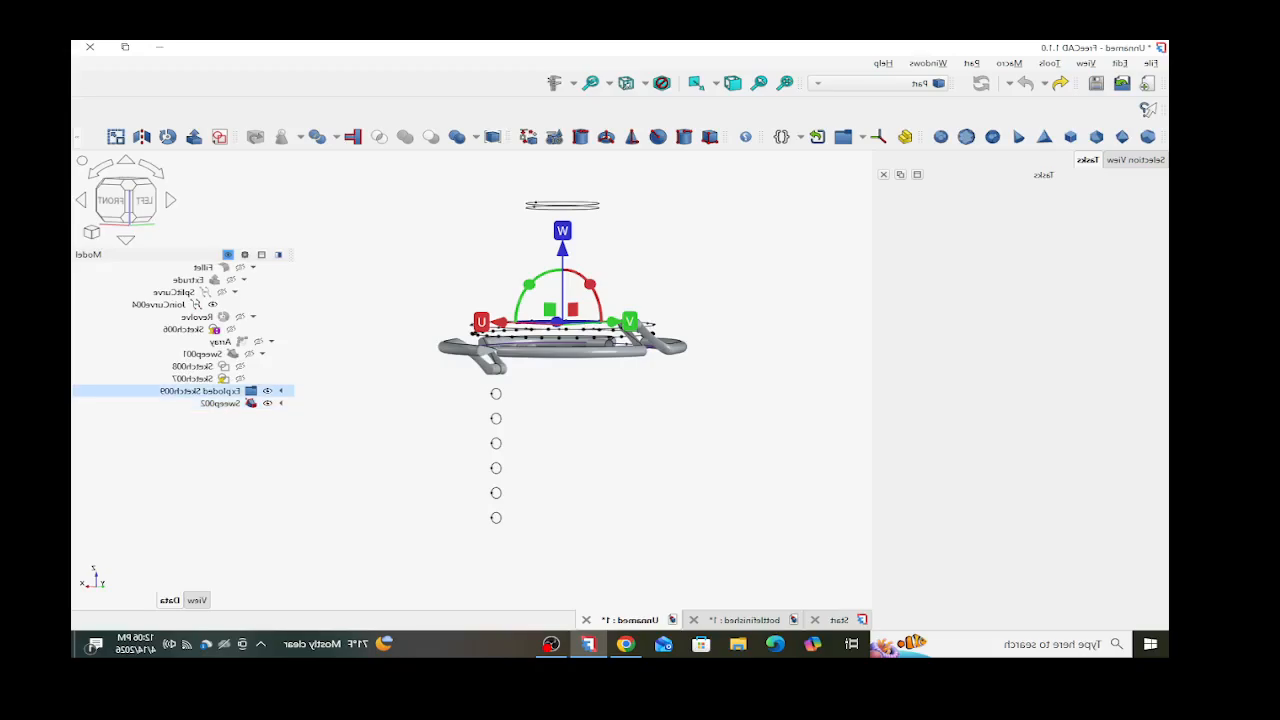
- Expand the exploded Sketch009 group and delete Sweep002, keeping the seven circle pieces
click(281, 391)
double_click(207, 403)
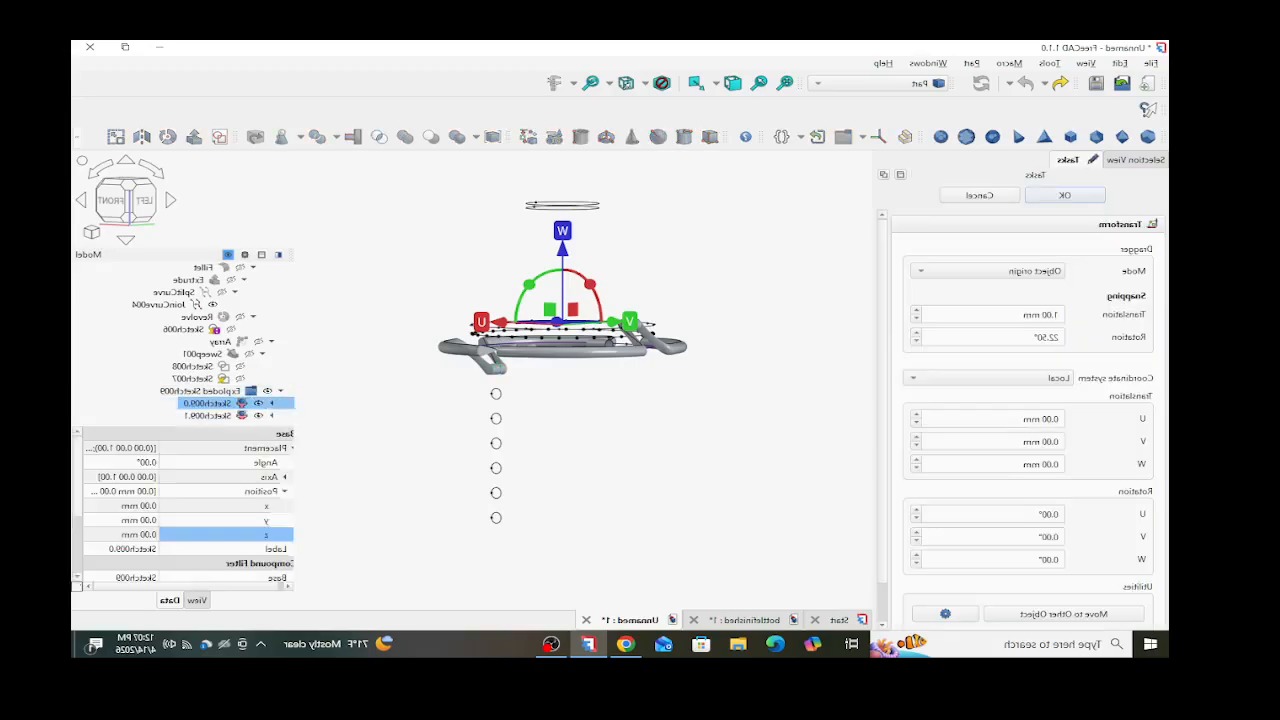
click(978, 194)
scroll(220, 403, down, 3)
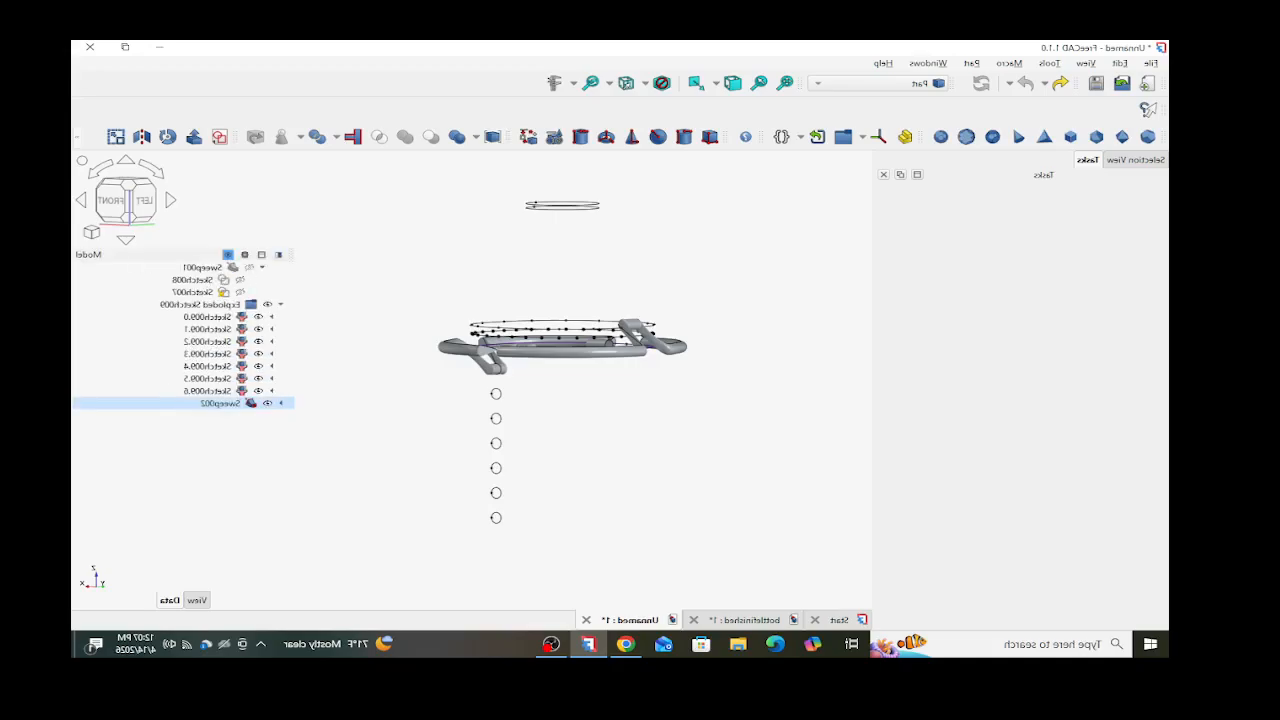
click(220, 403)
key(Delete)
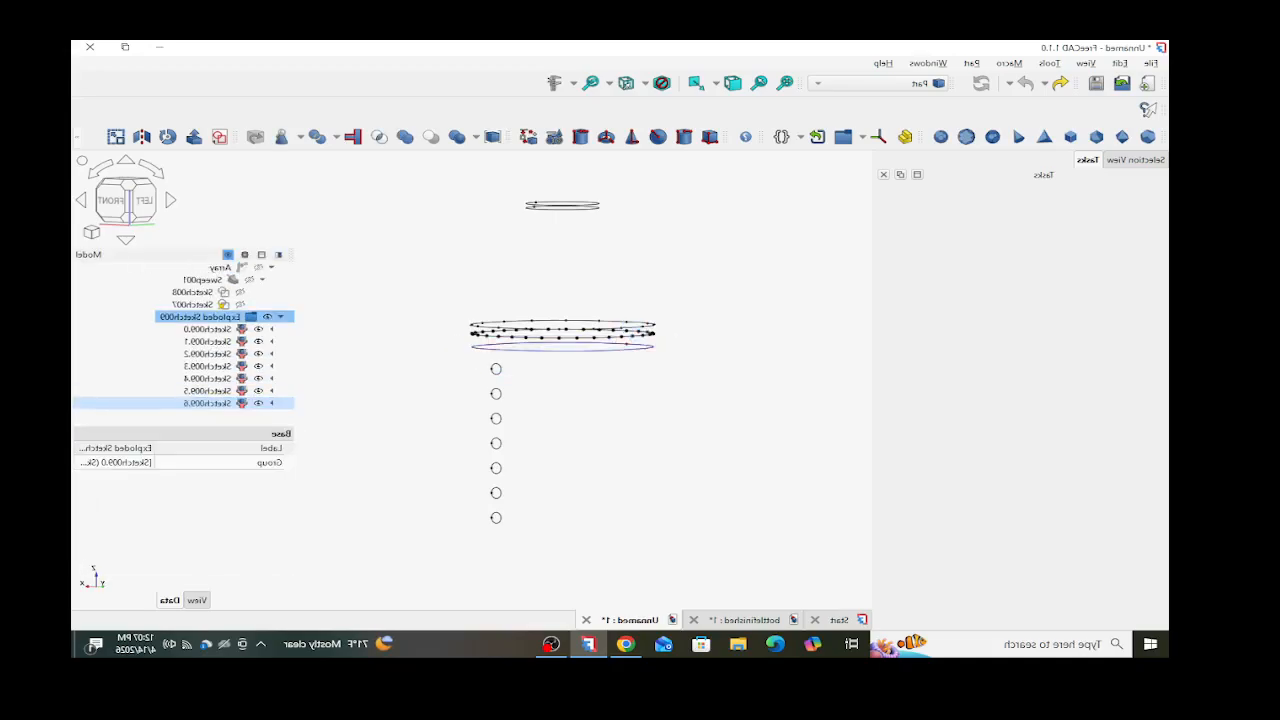
- Retry the solid Frenet sweep with Sketch009.0 as the only profile and JoinCurve004 as the path
scroll(472, 375, up, 3)
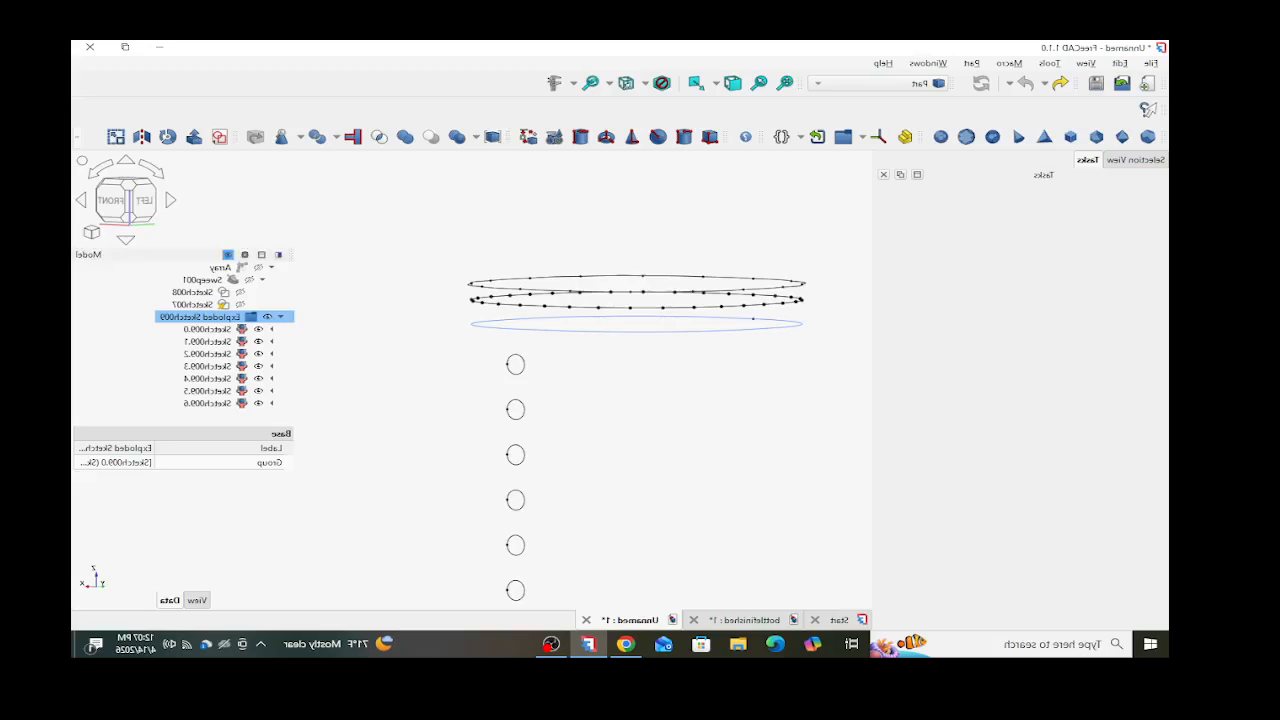
click(500, 329)
click(532, 366)
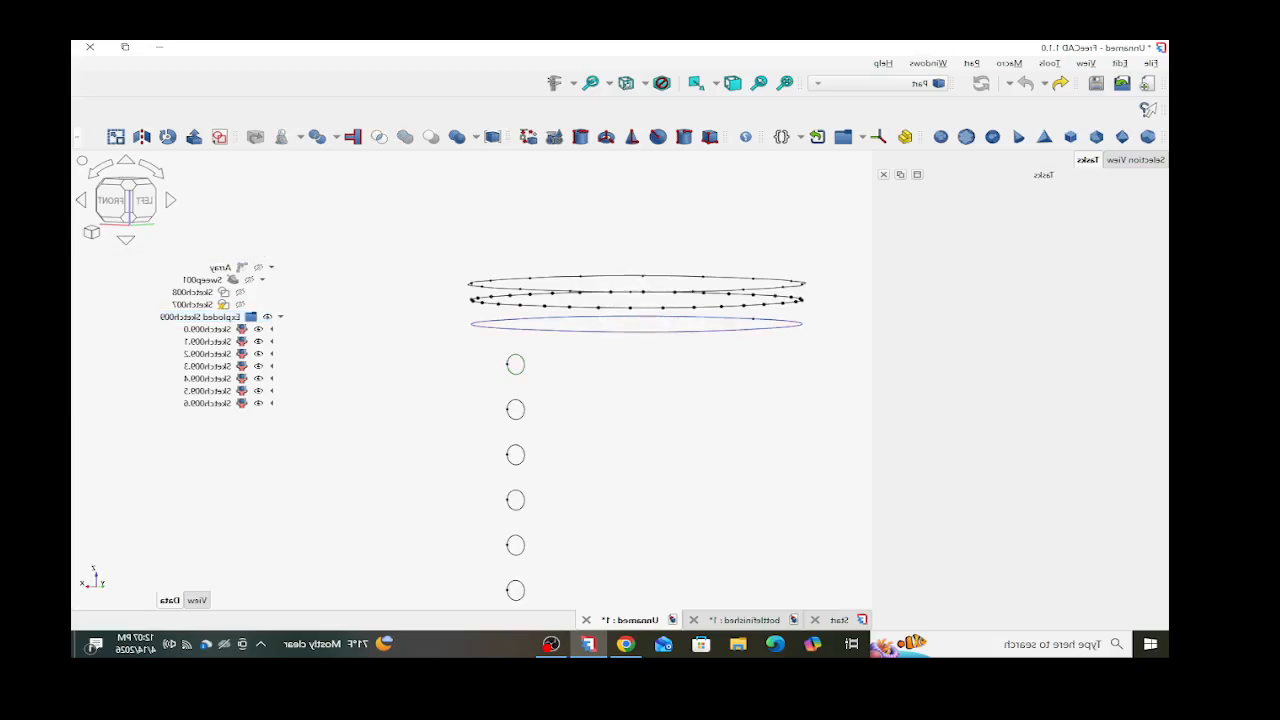
click(77, 137)
click(220, 186)
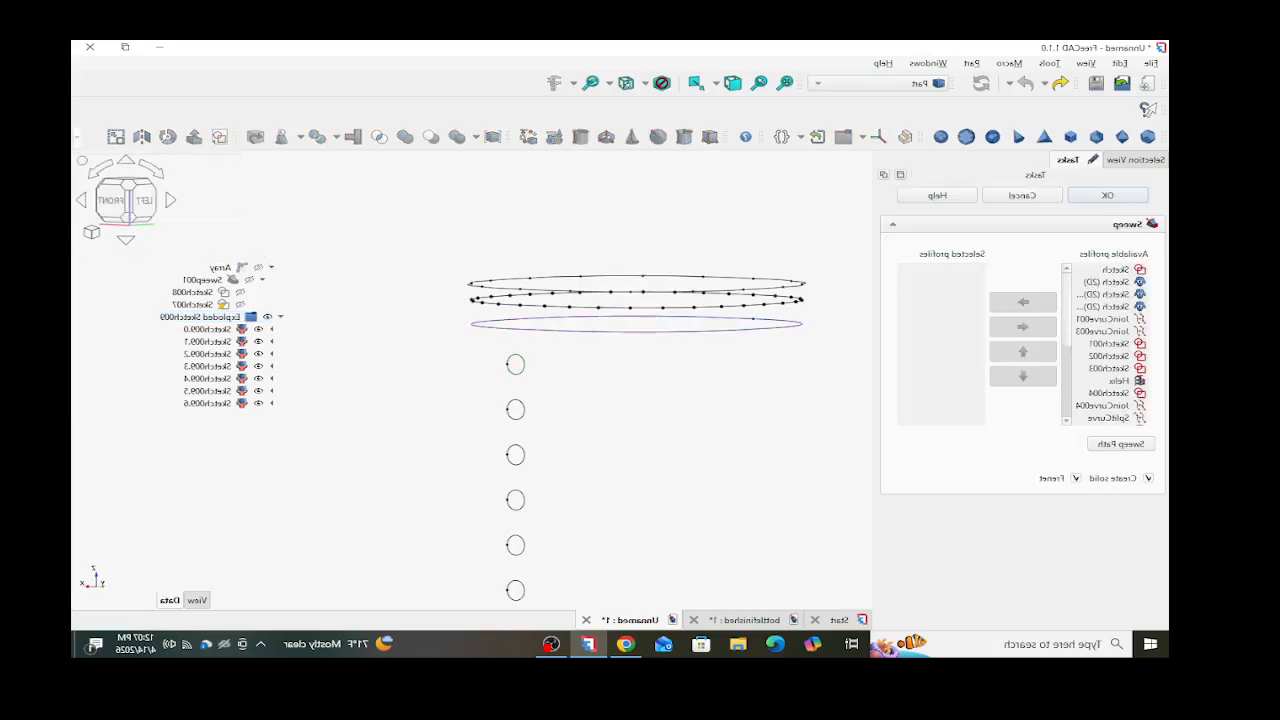
scroll(1110, 343, down, 4)
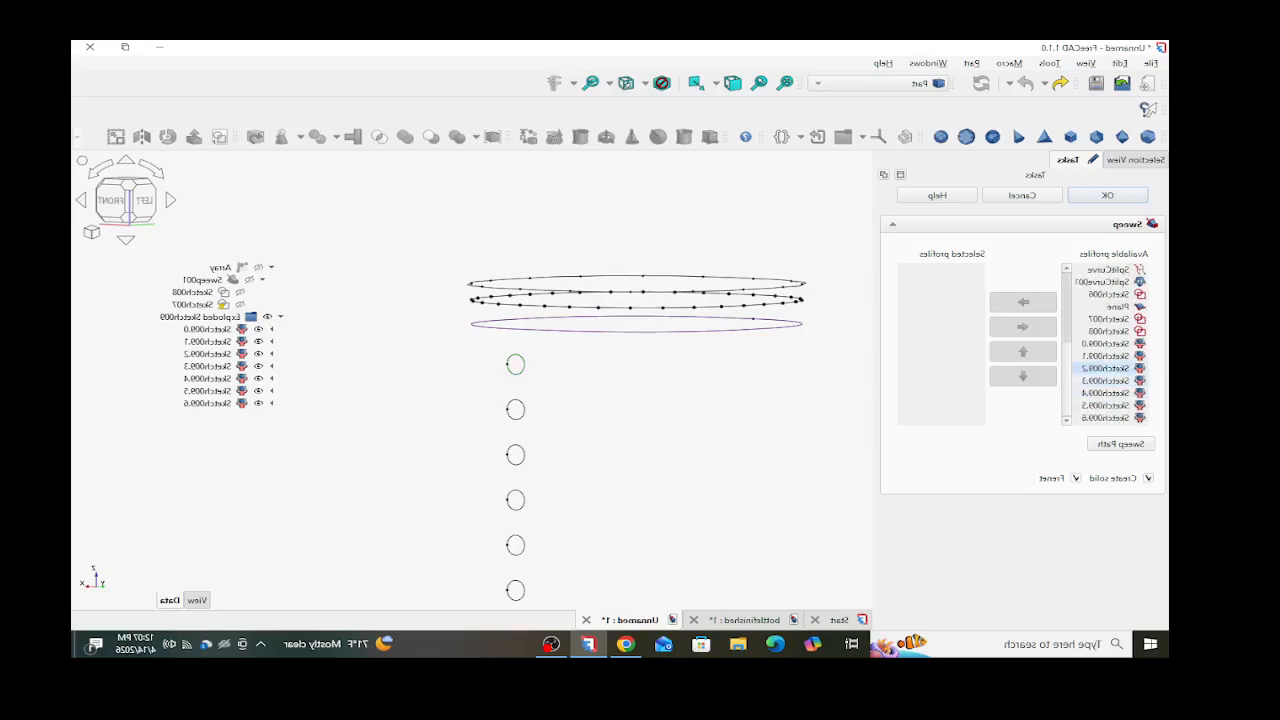
double_click(1105, 344)
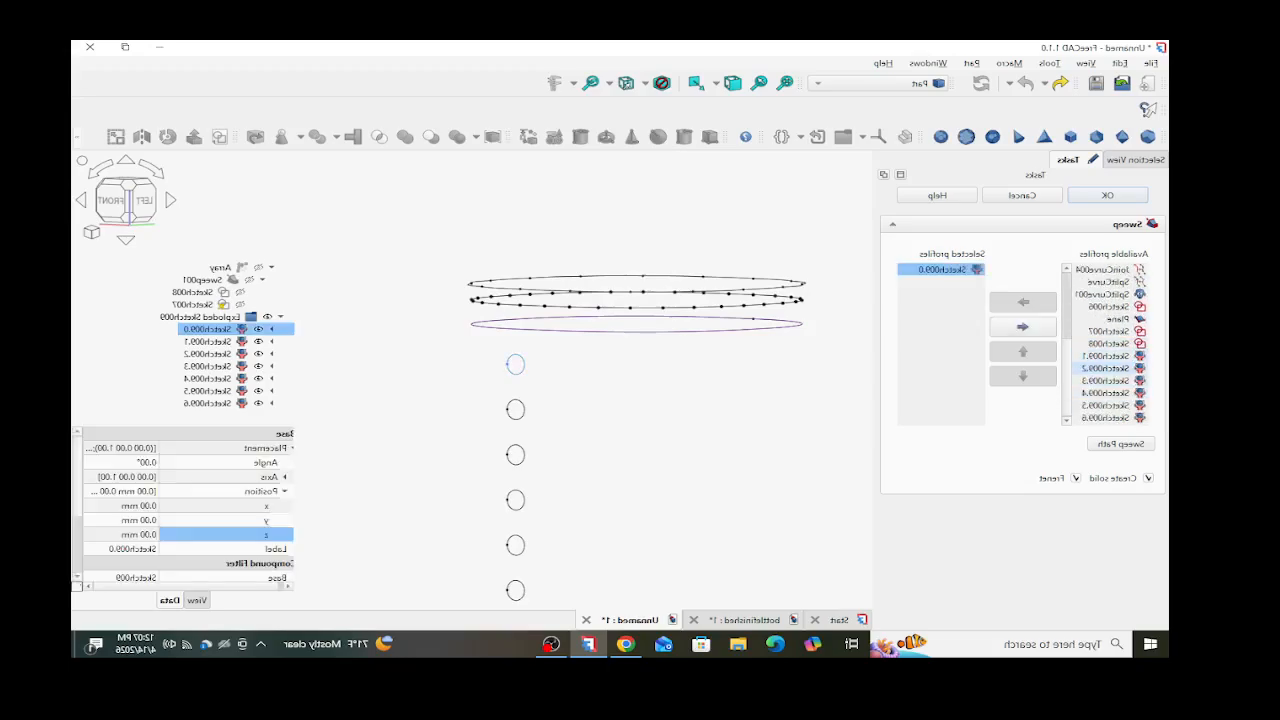
click(1121, 443)
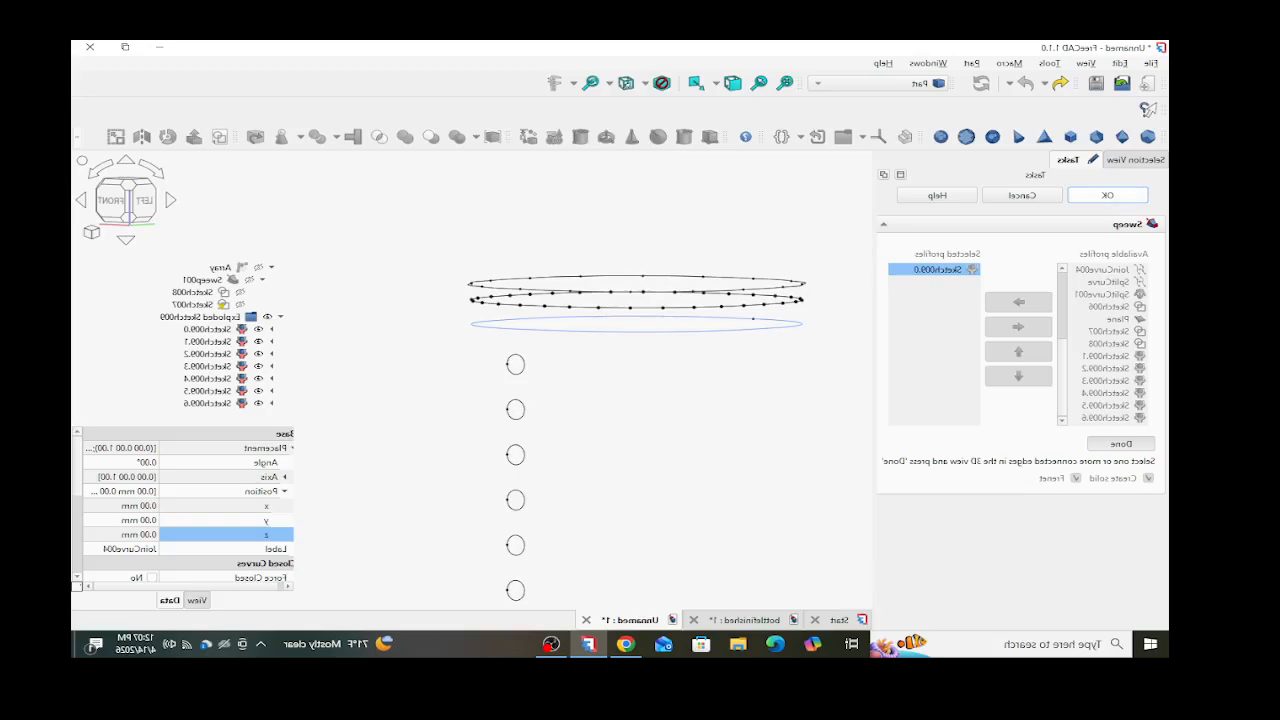
click(1121, 443)
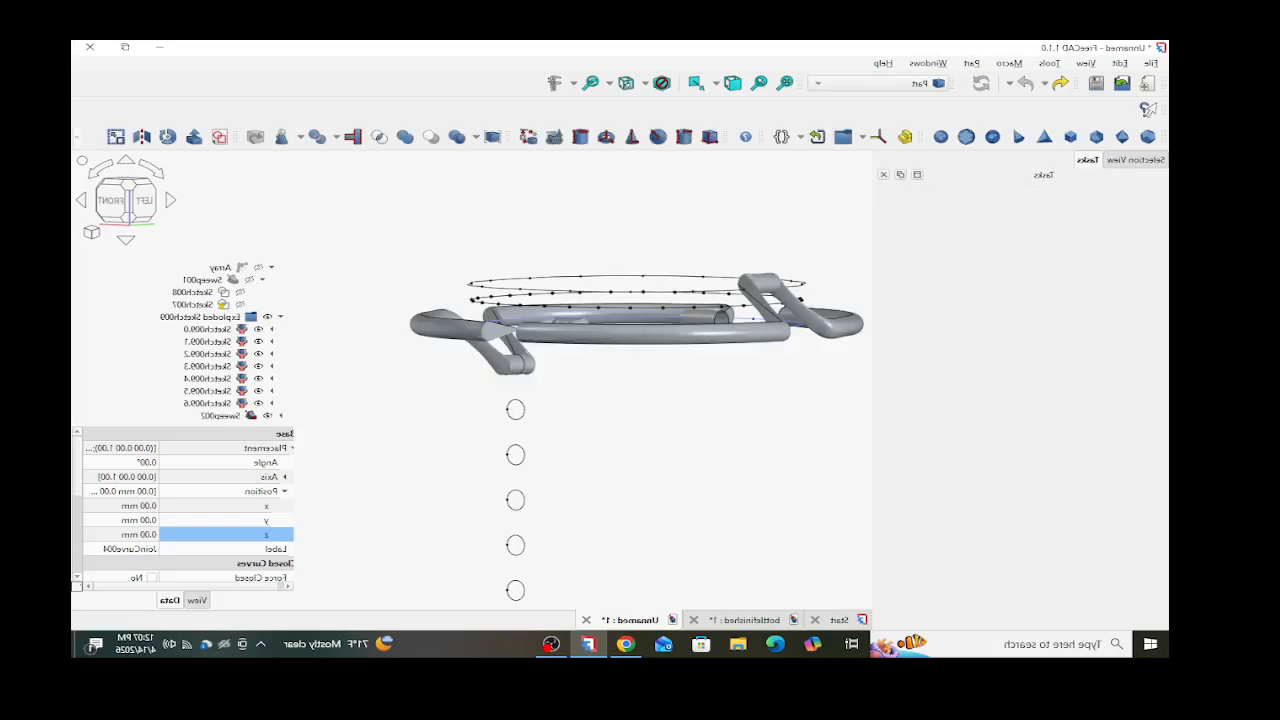
- Delete the repeated sweep of the topmost circle
click(212, 403)
key(Delete)
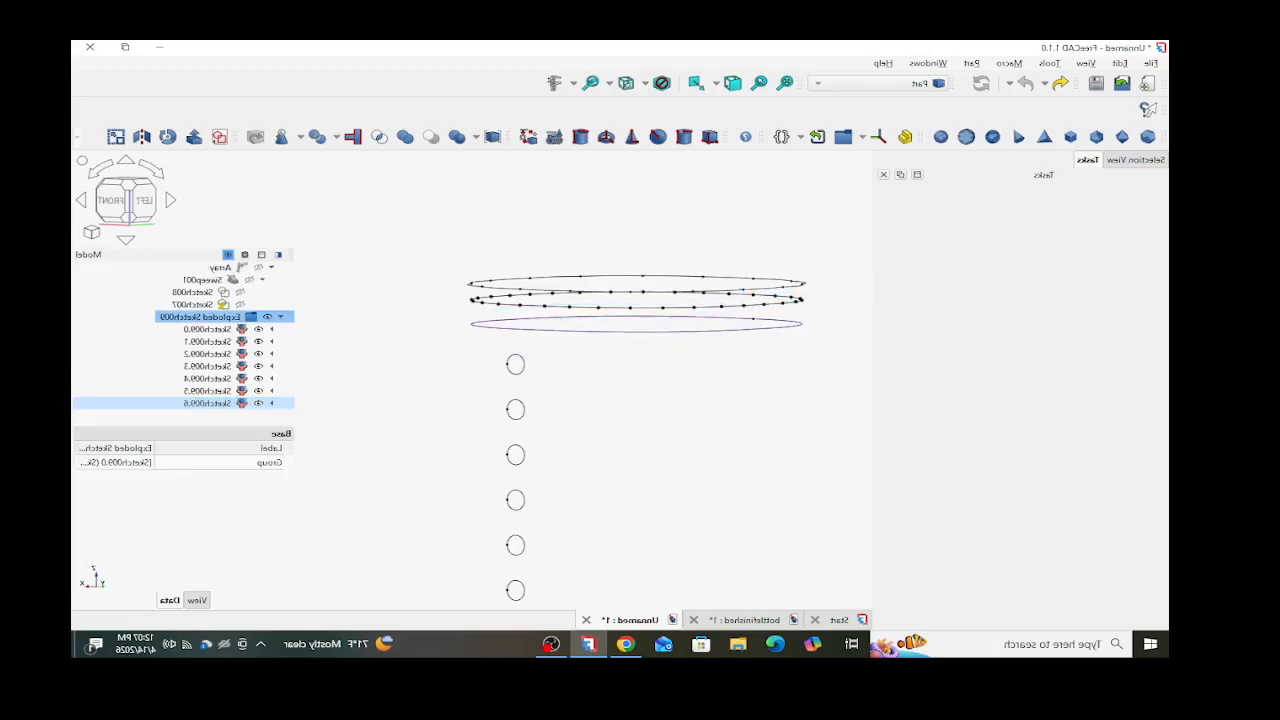
scroll(506, 302, up, 4)
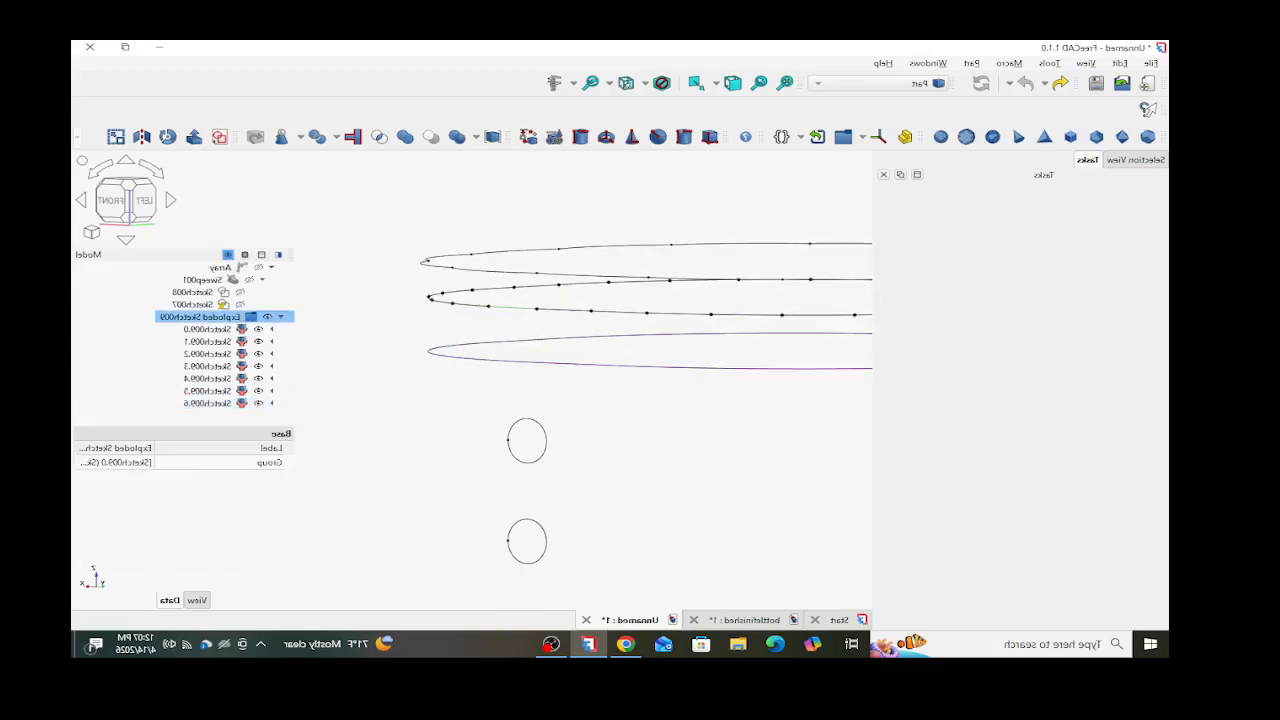
- Select a segment of the middle dotted ring and make Sketch006 visible in the model tree
click(512, 307)
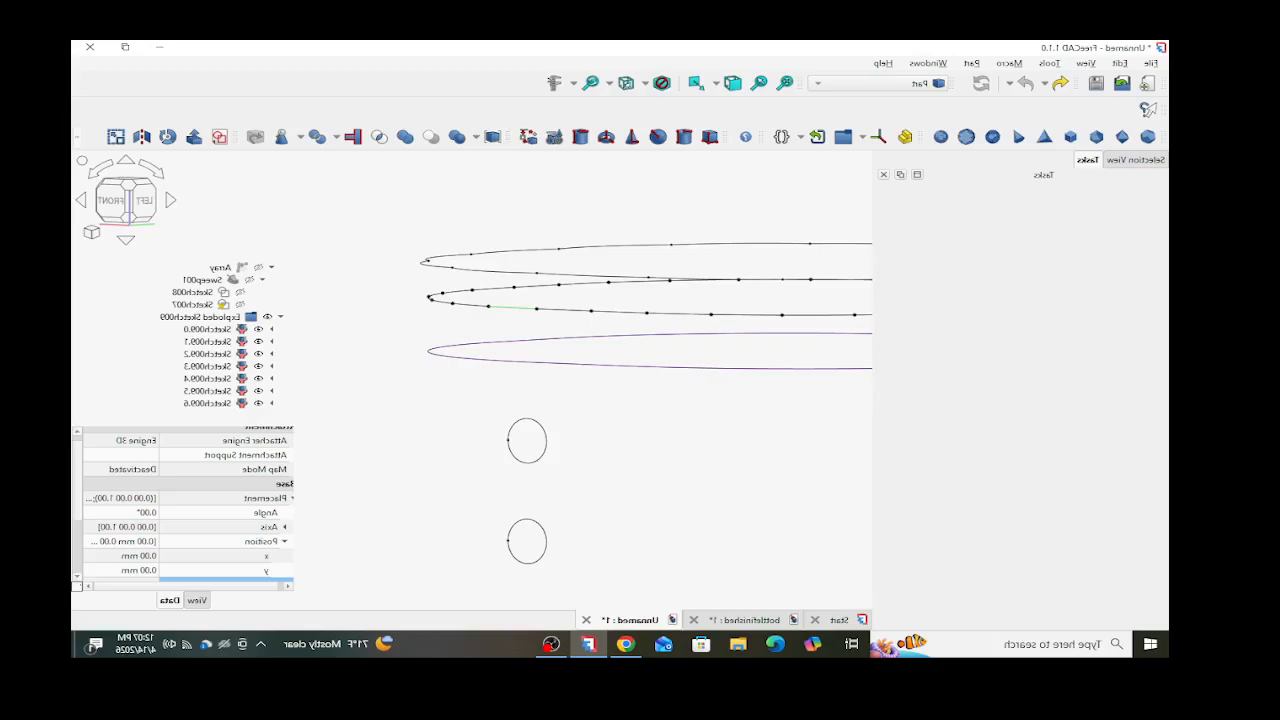
click(510, 307)
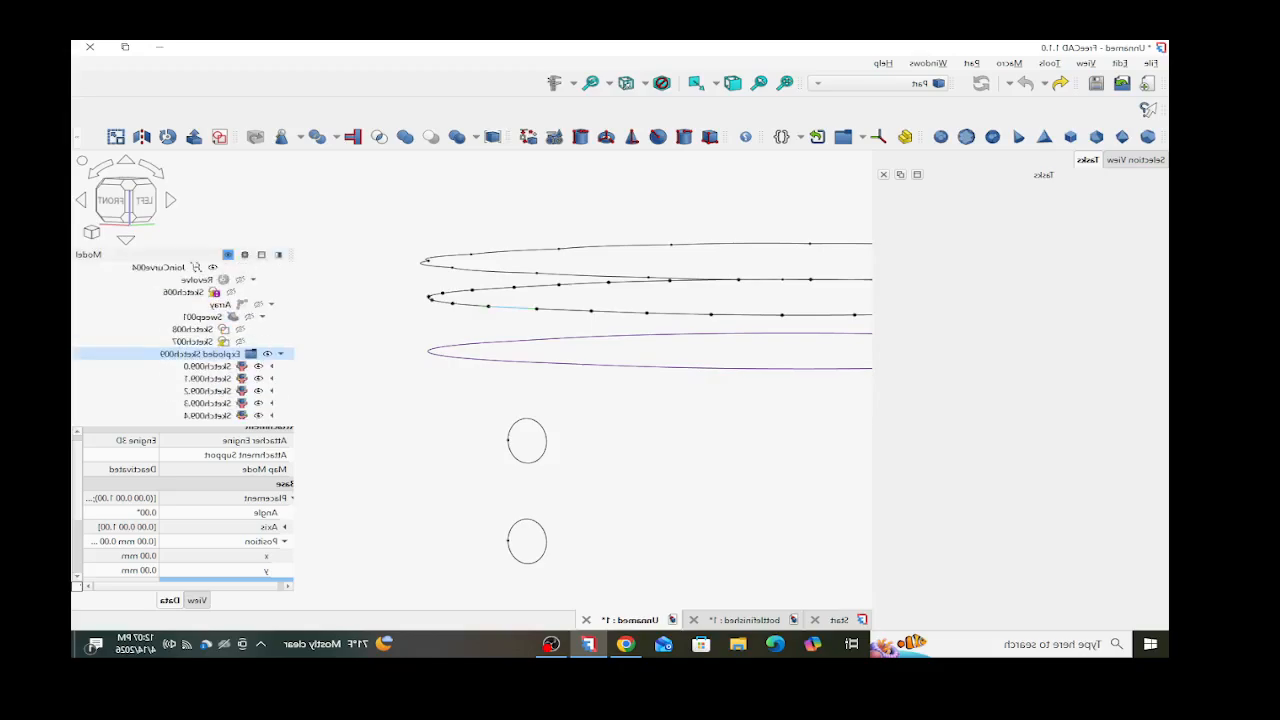
click(184, 292)
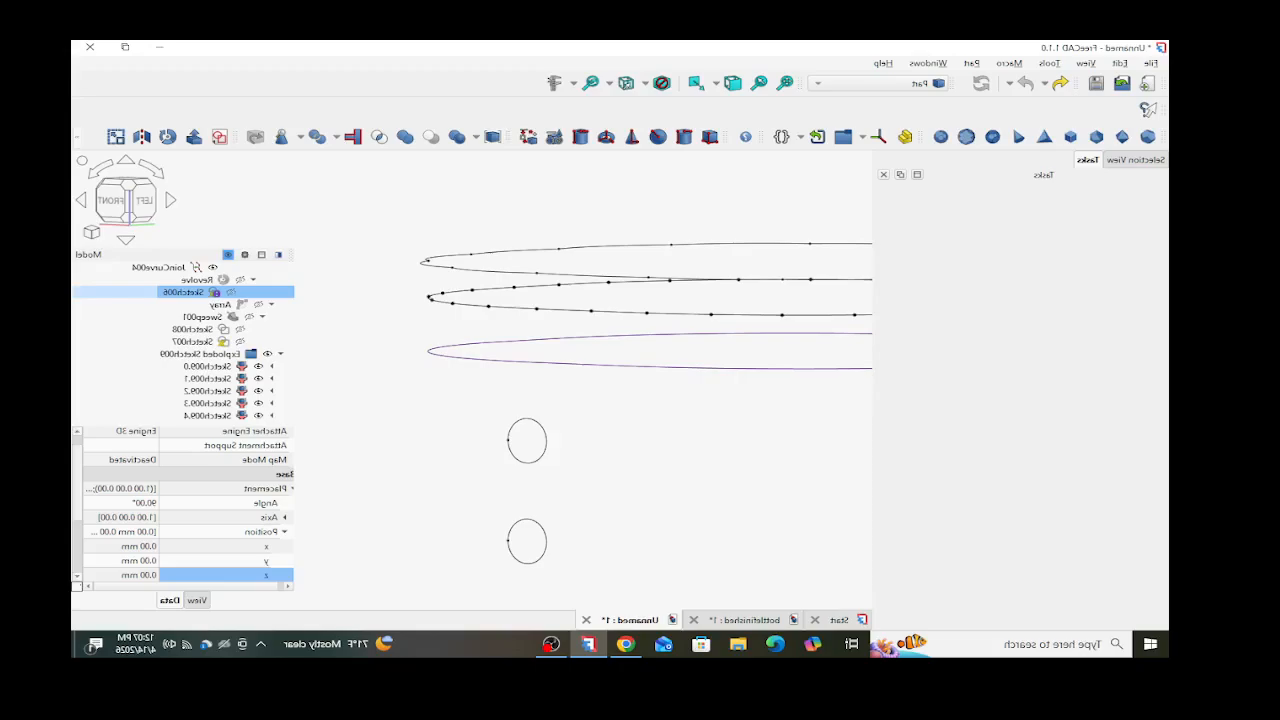
scroll(363, 350, down, 7)
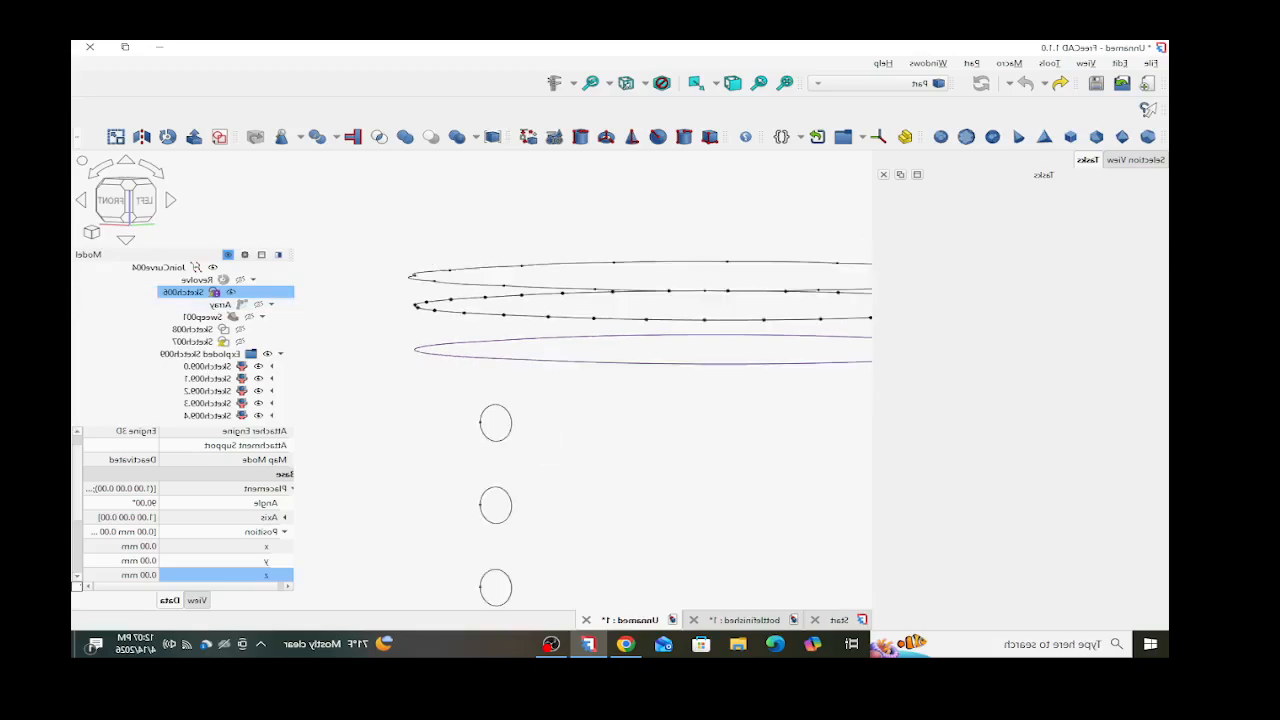
scroll(364, 352, up, 2)
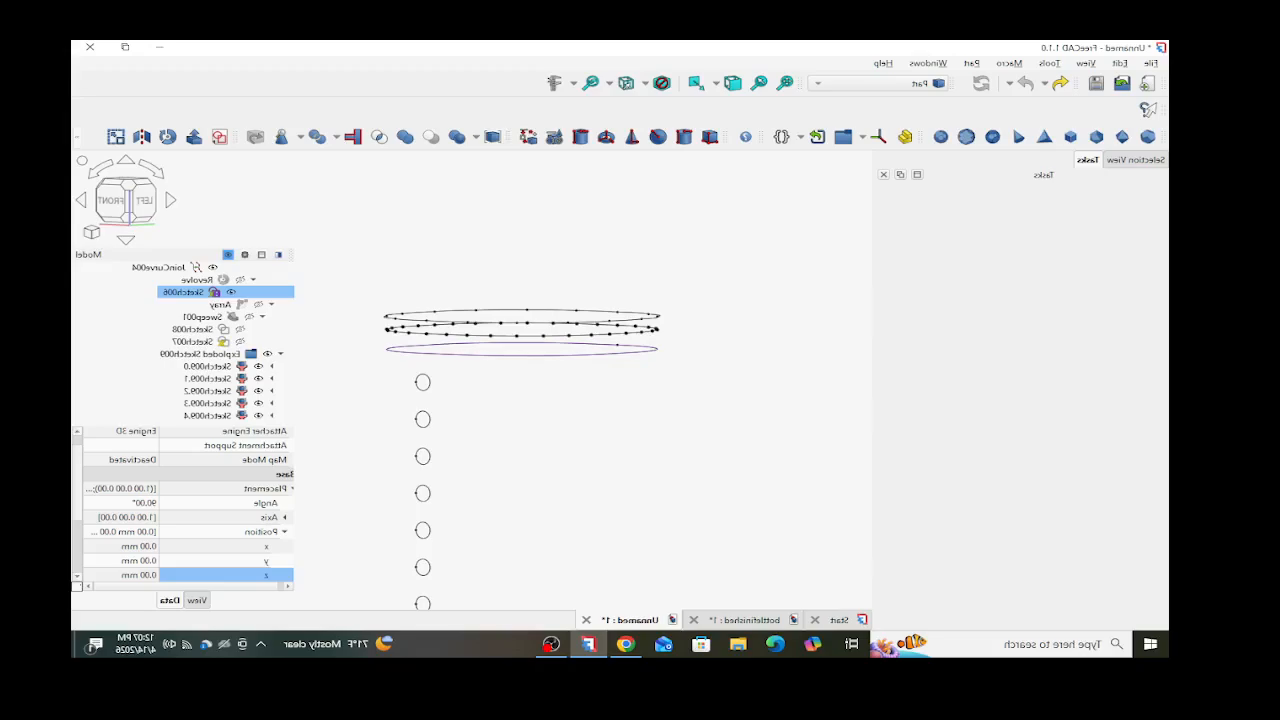
scroll(200, 354, up, 2)
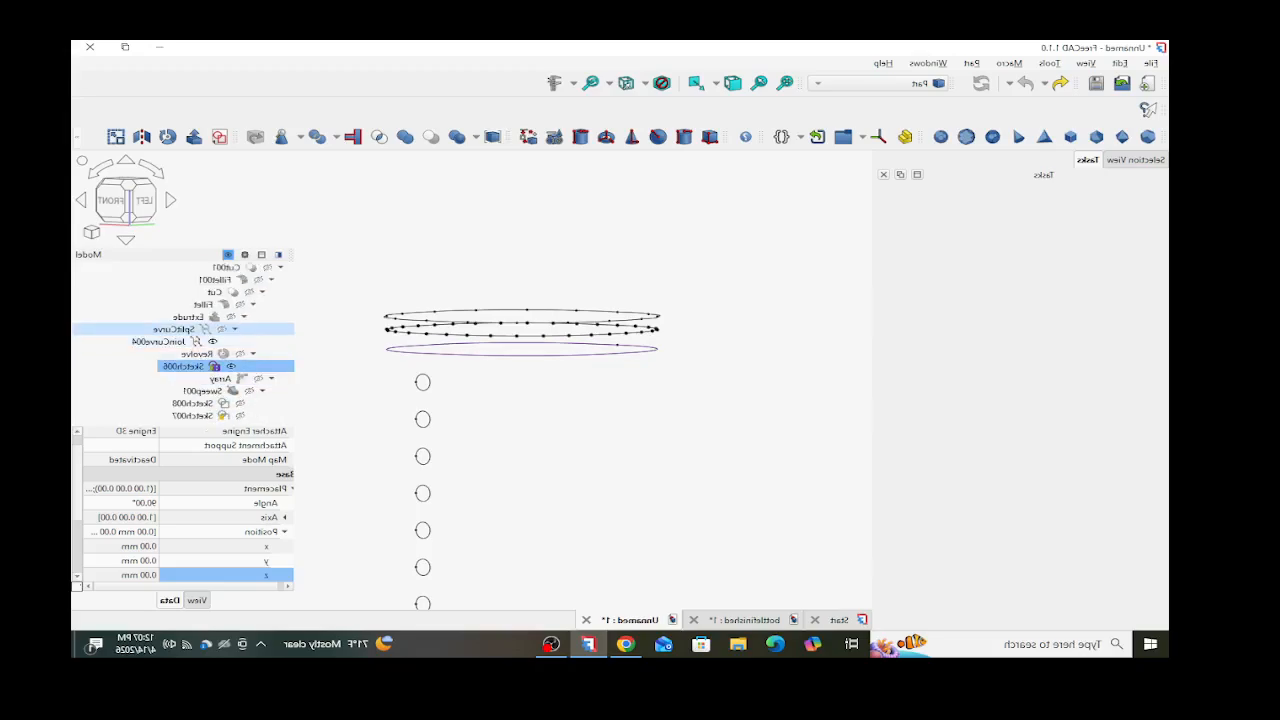
- Create a solid Frenet sweep with Sketch009.0 as the only profile and the wavy upper ring Sketch001 as the path
scroll(200, 291, up, 1)
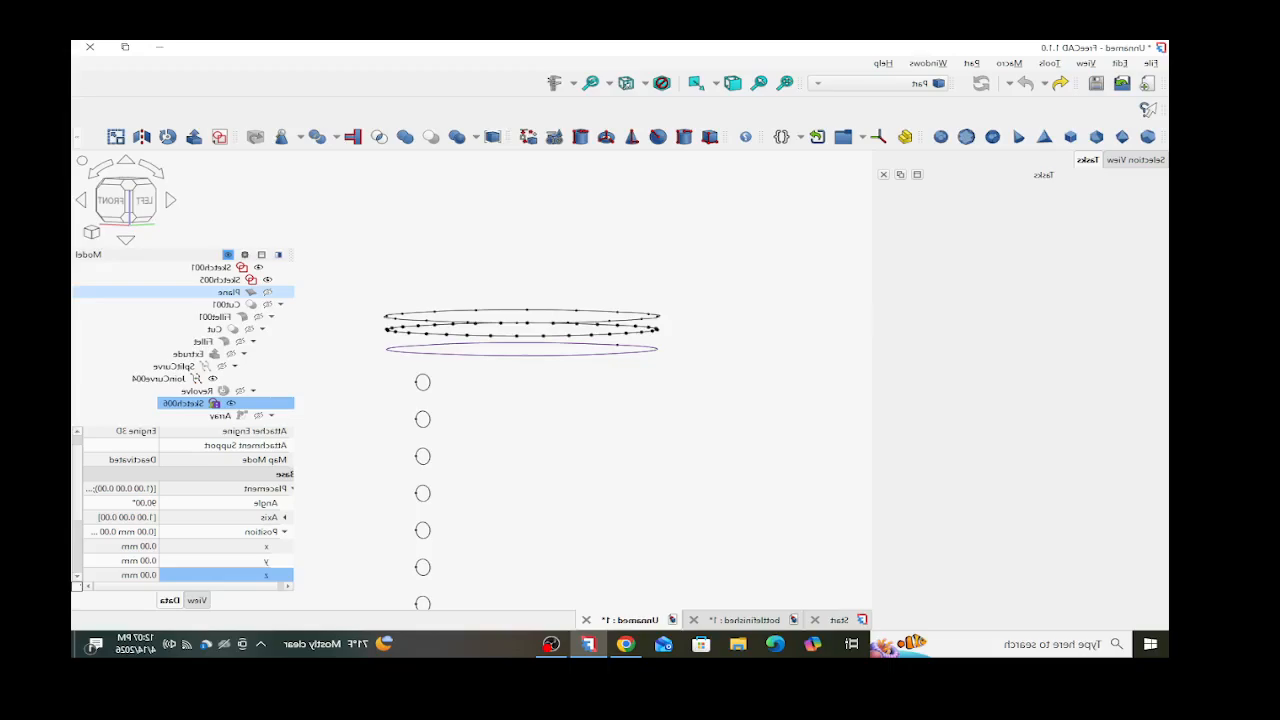
scroll(200, 354, up, 2)
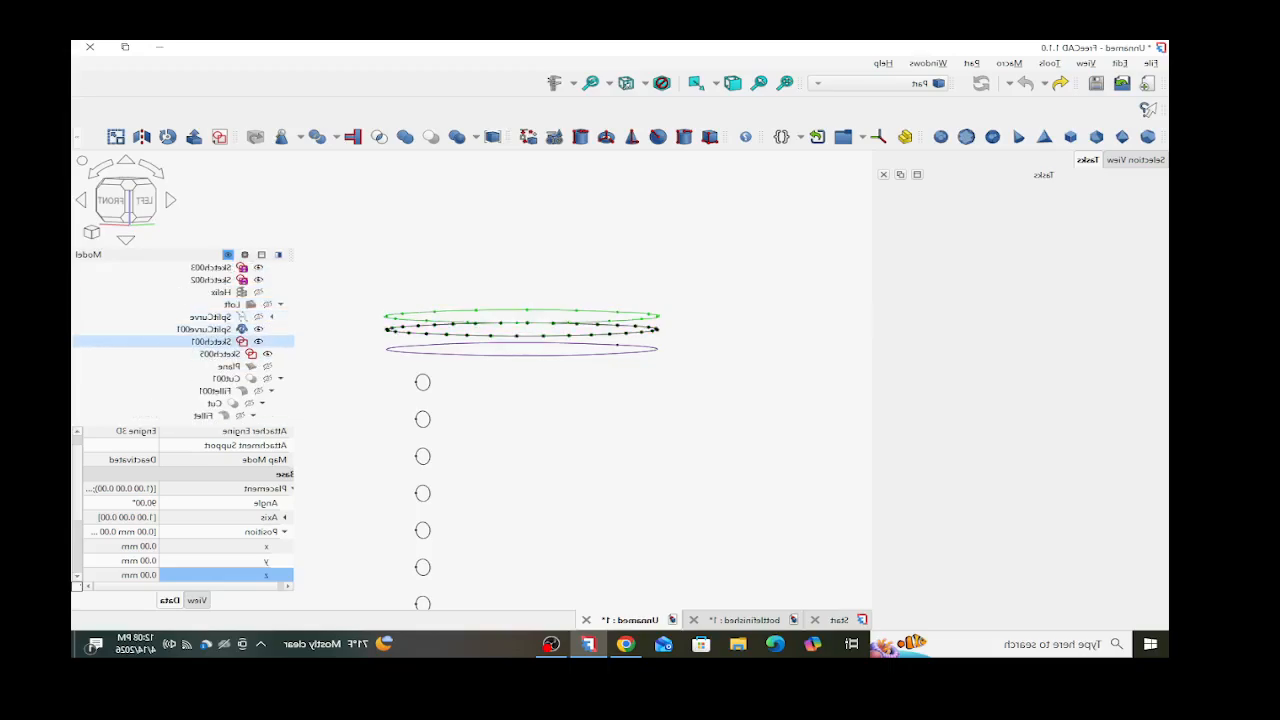
click(345, 400)
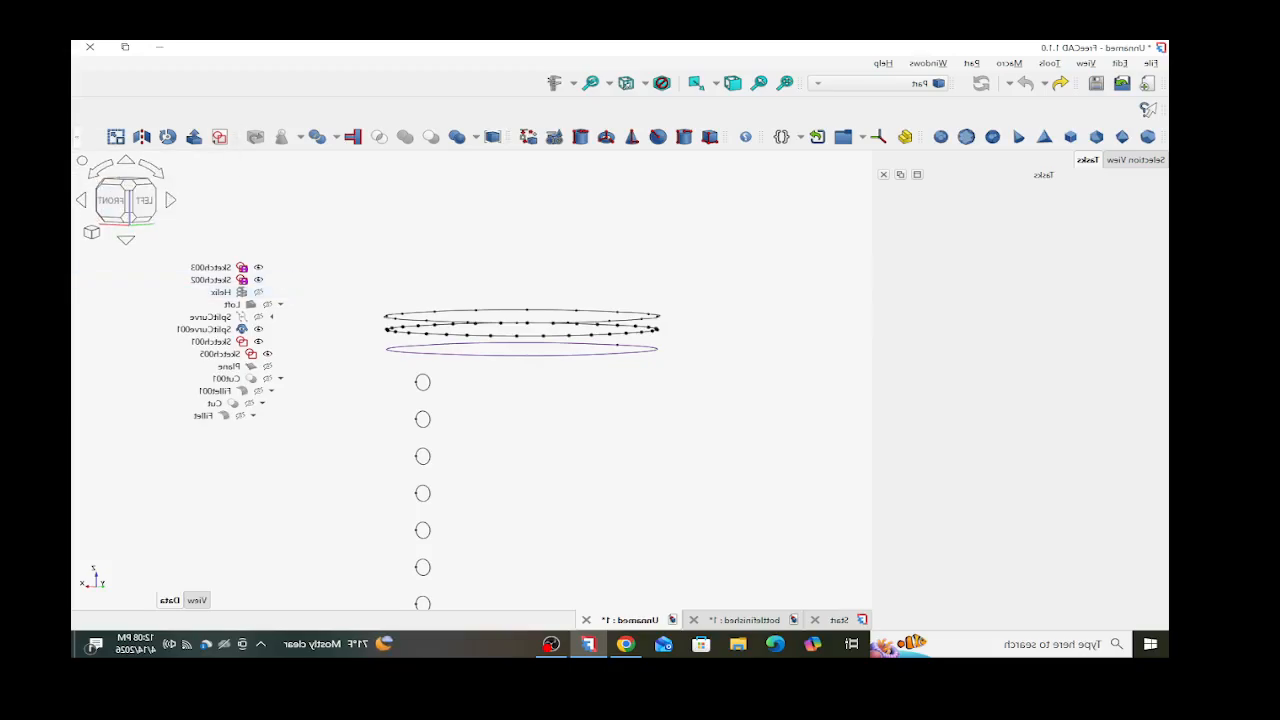
click(220, 184)
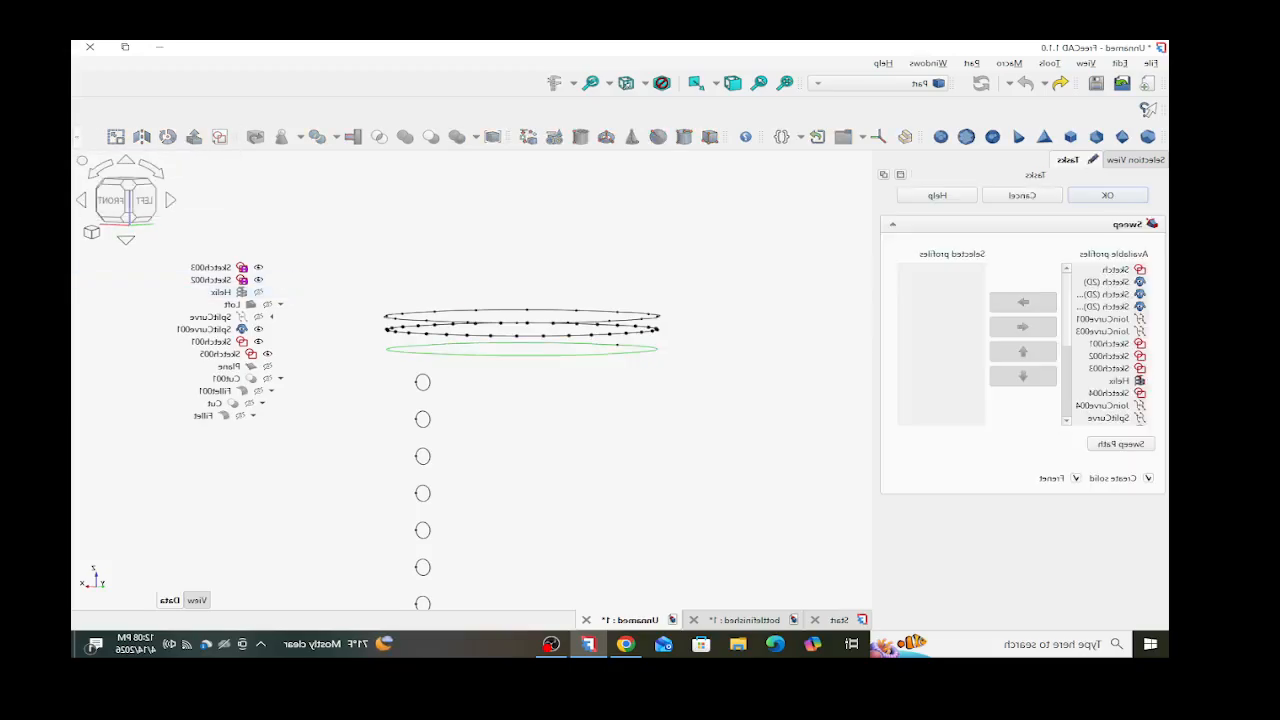
scroll(1110, 343, down, 3)
scroll(1105, 343, down, 1)
double_click(1105, 343)
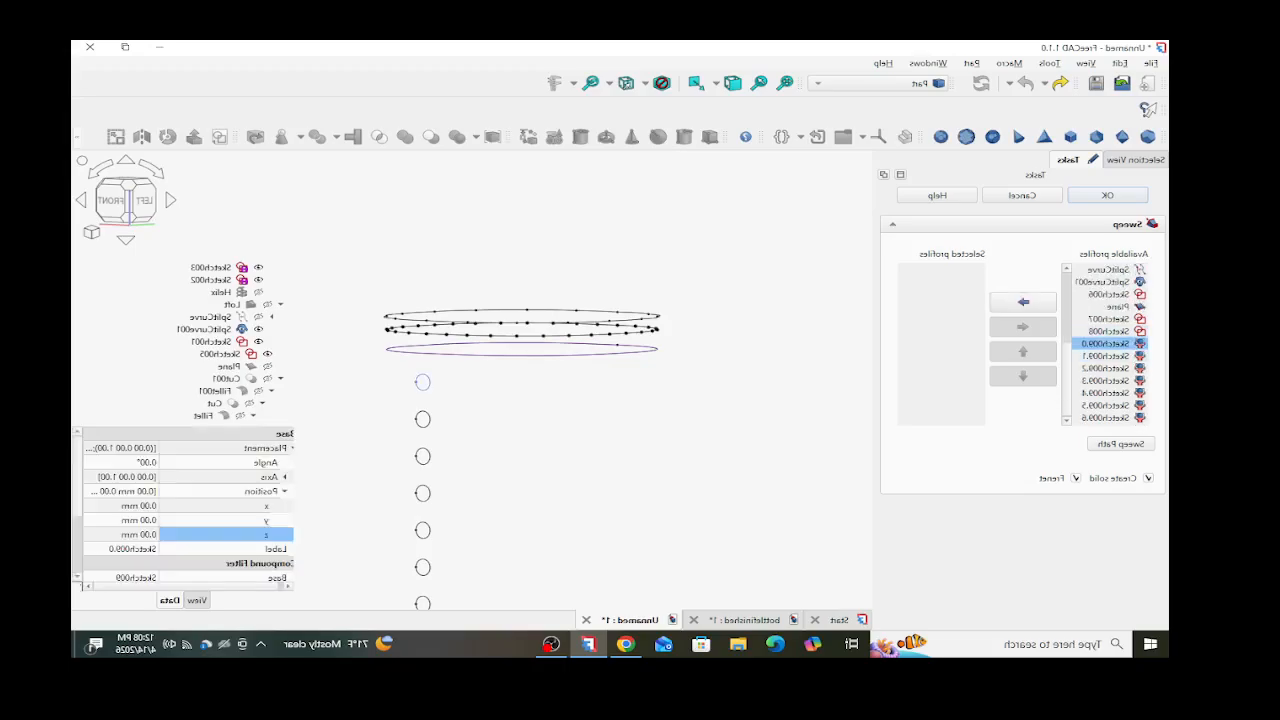
scroll(1105, 343, up, 1)
scroll(1110, 343, up, 3)
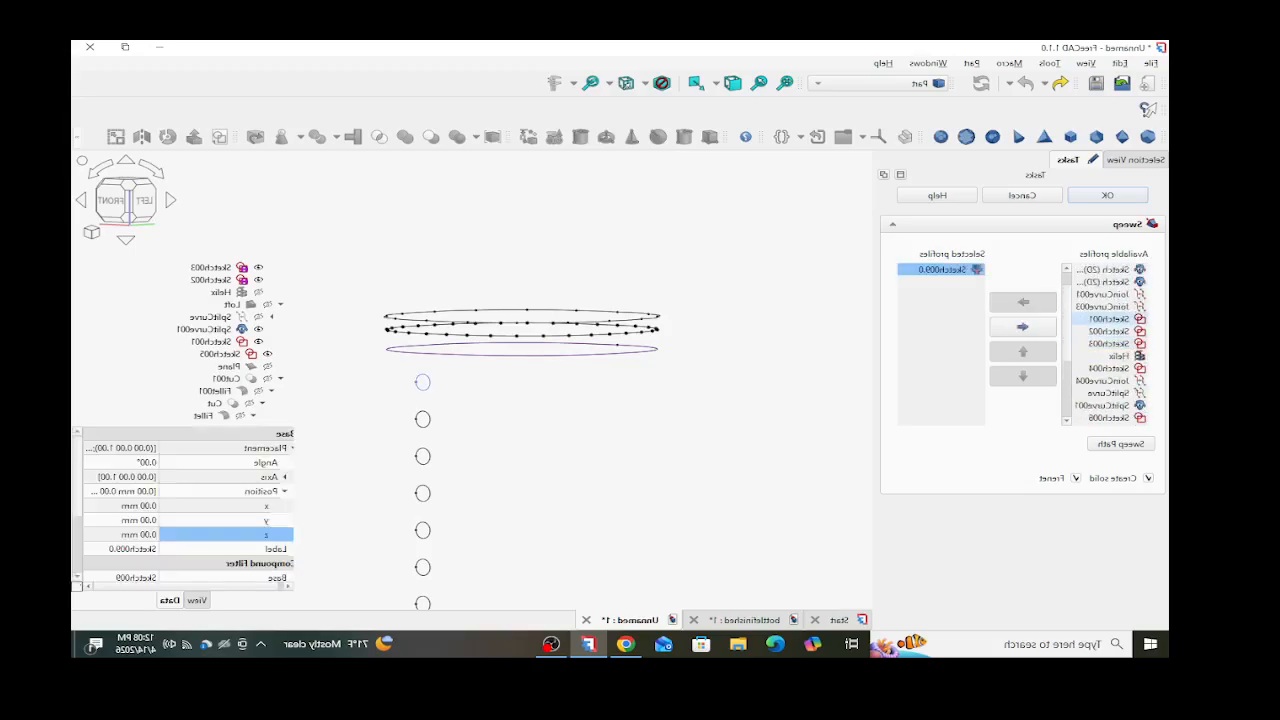
click(1121, 443)
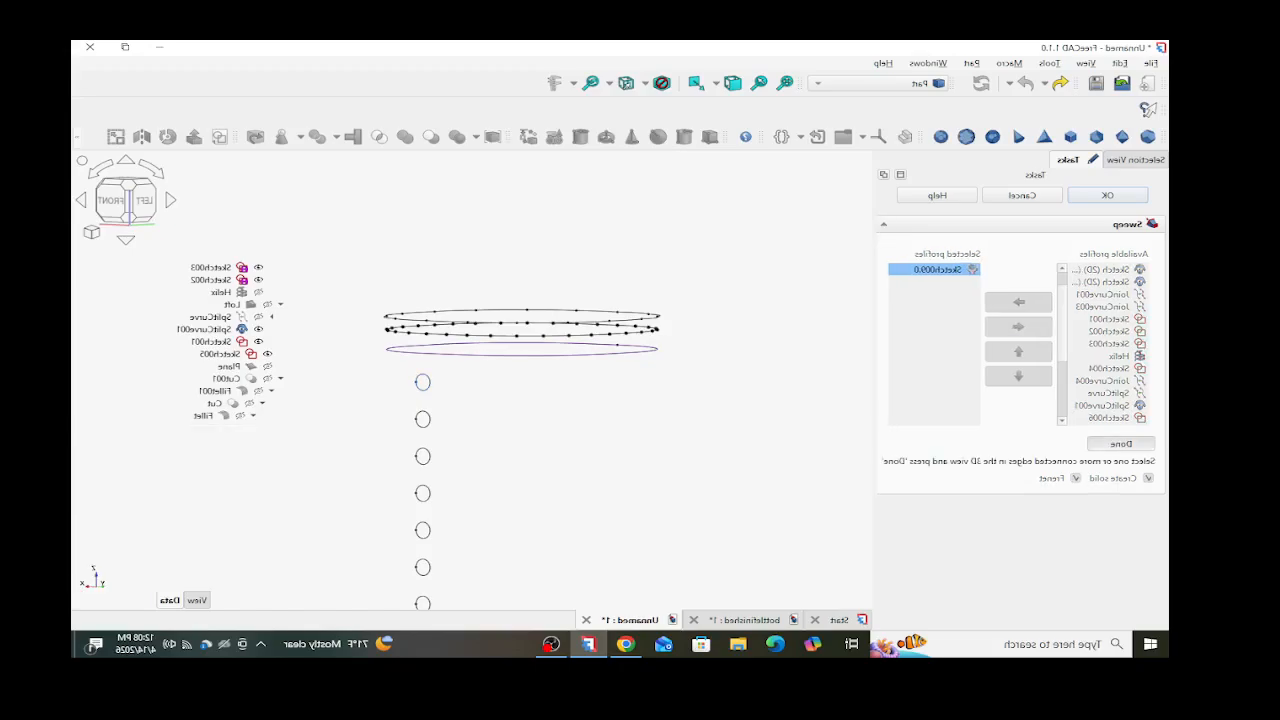
click(212, 341)
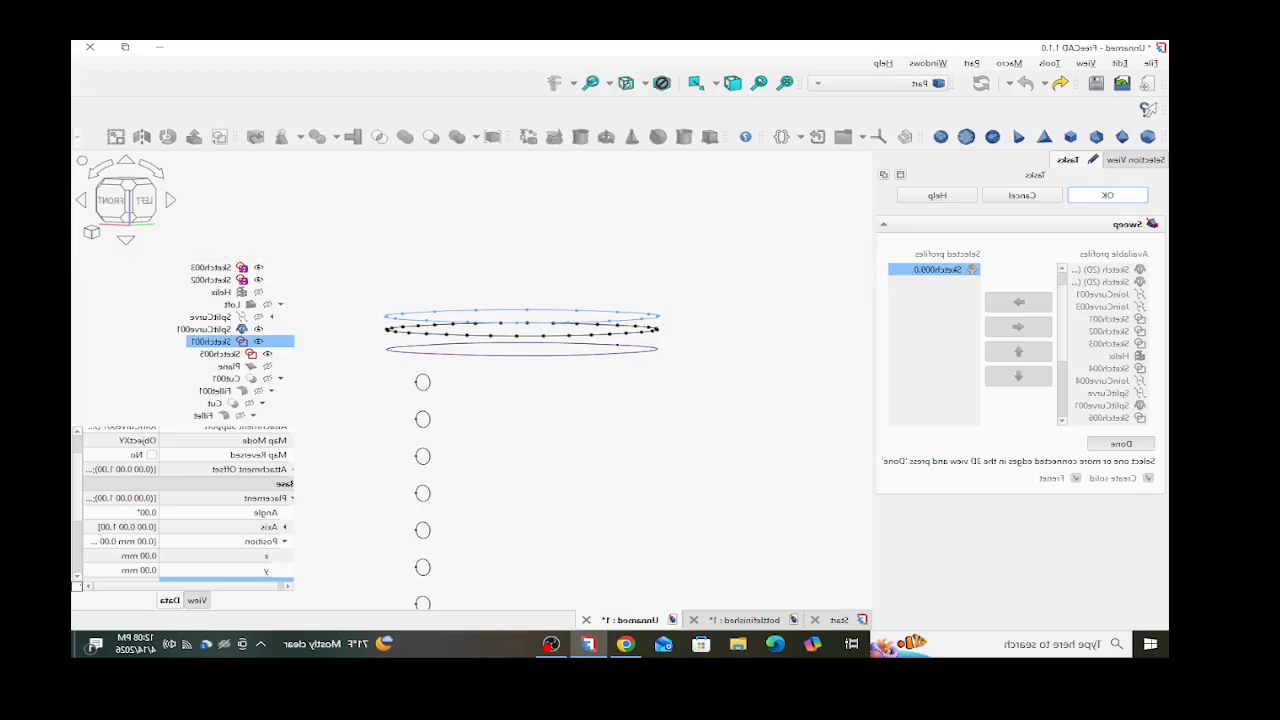
click(1121, 443)
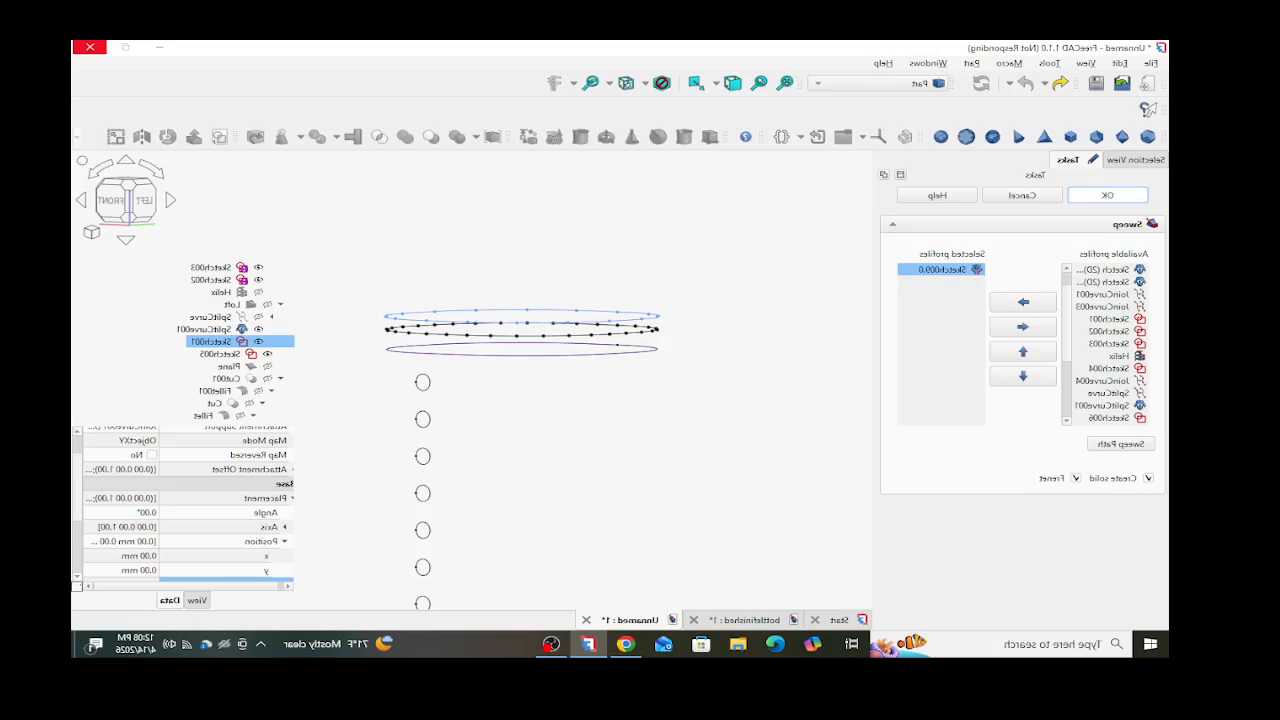
- Inspect the sweep around the ring and delete Sweep002 from the model tree
mouse_move(492, 421)
middle_down()
mouse_move(492, 485)
mouse_move(502, 418)
middle_up()
scroll(508, 418, down, 5)
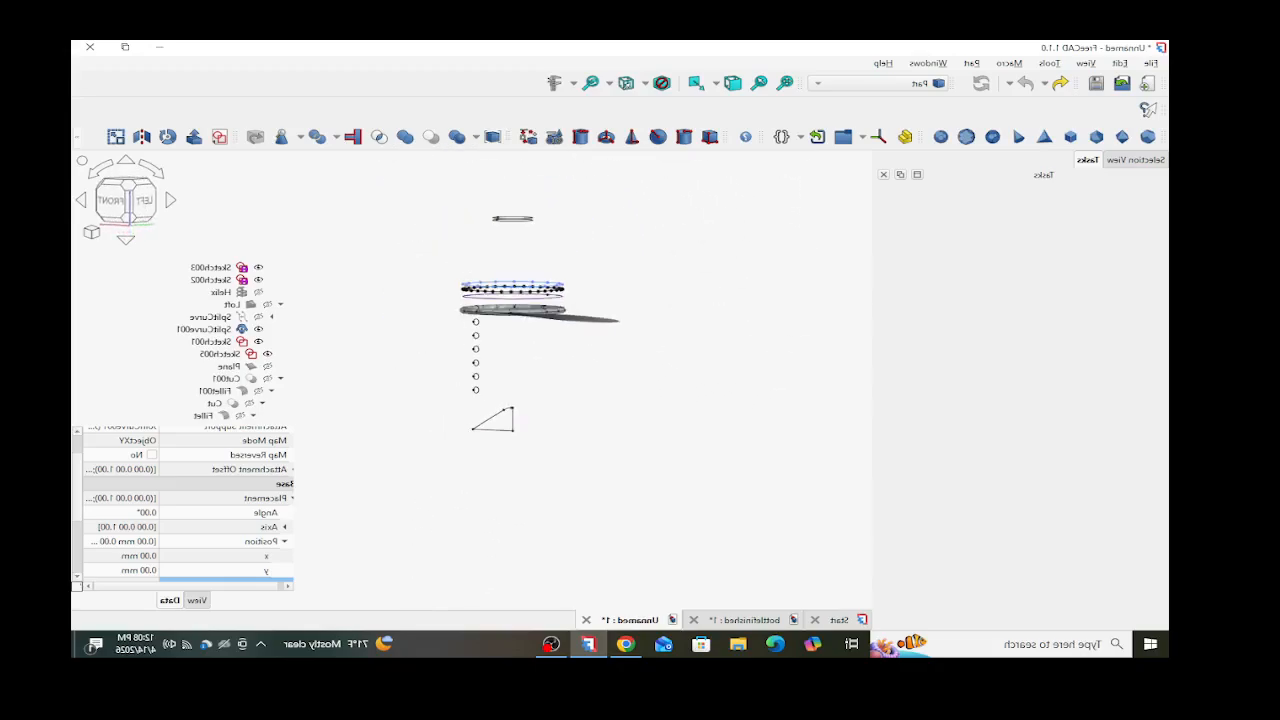
scroll(502, 278, up, 3)
scroll(490, 323, up, 3)
middle_drag(508, 334, 508, 392)
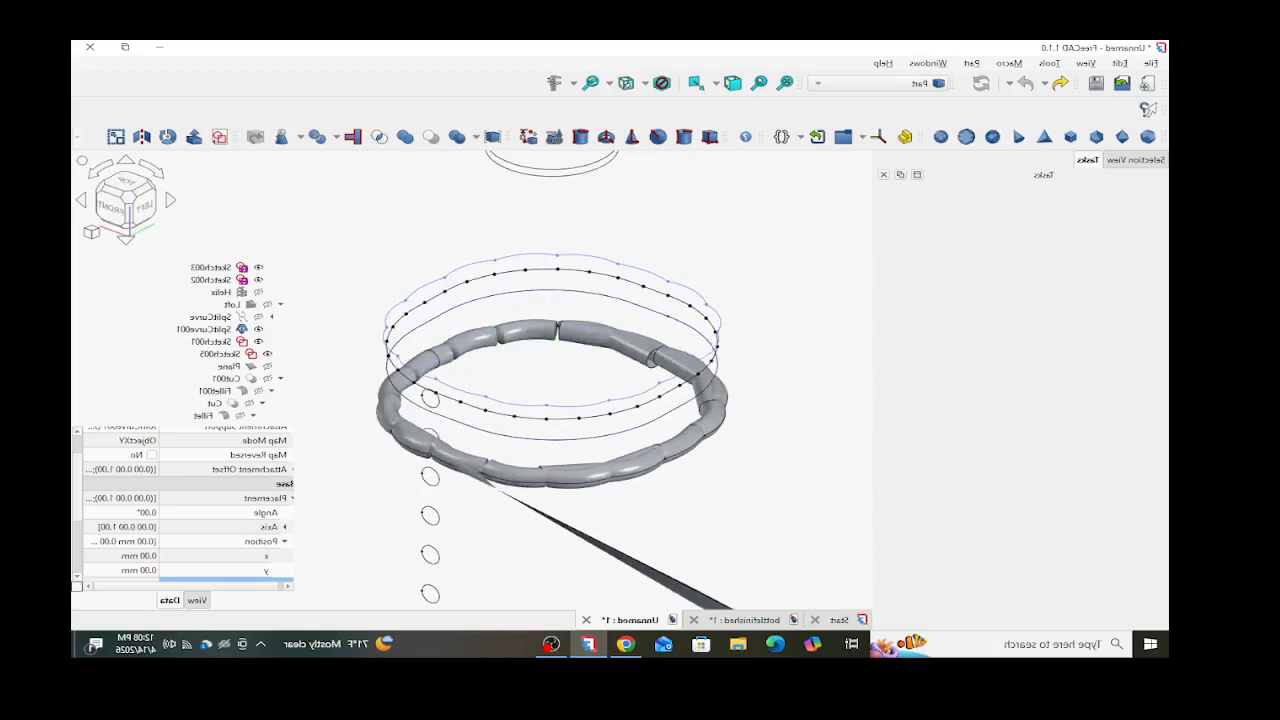
scroll(193, 374, down, 2)
scroll(193, 380, down, 4)
click(194, 403)
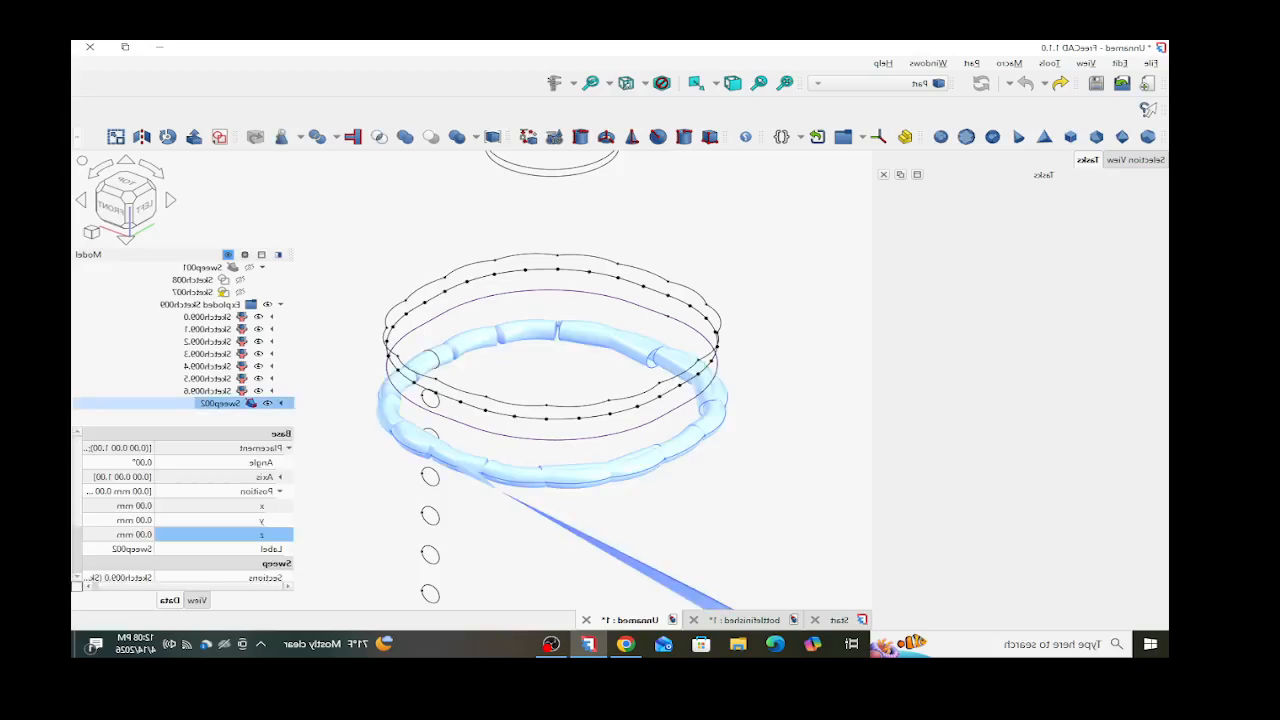
key(Delete)
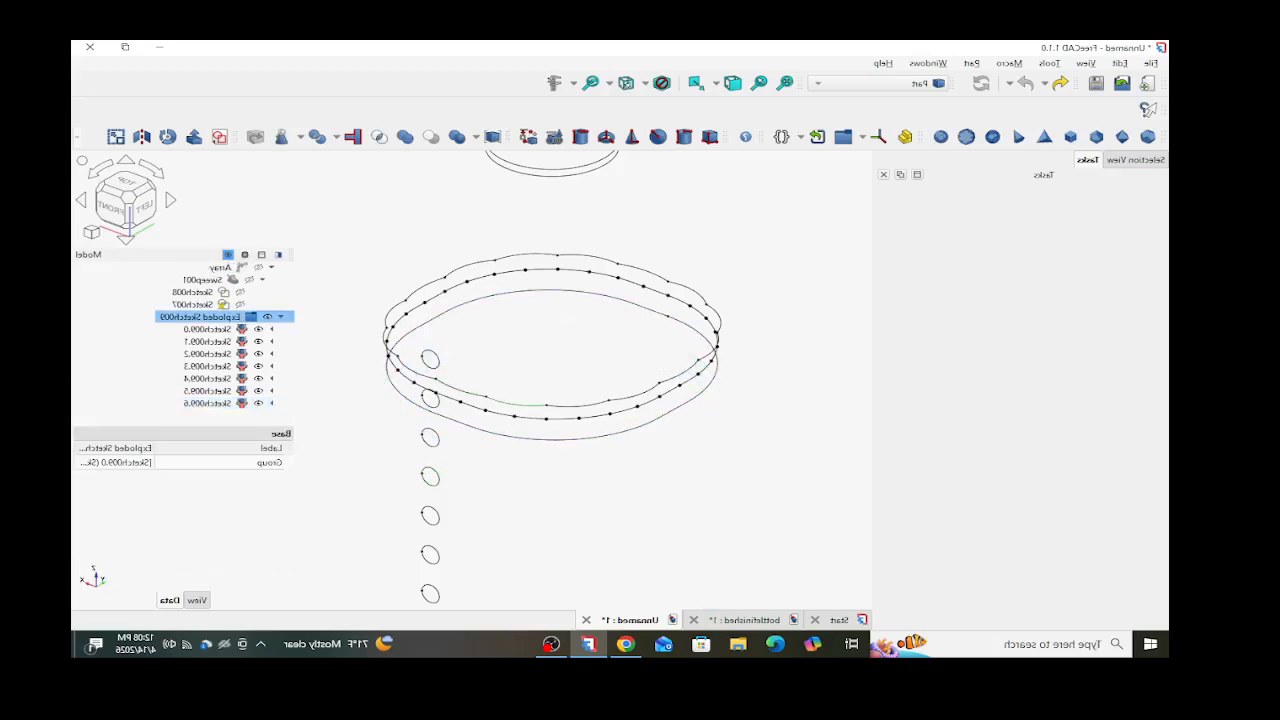
- Select the middle dotted ring and examine its position relative to the other rings and the circle column
click(500, 412)
scroll(200, 366, up, 2)
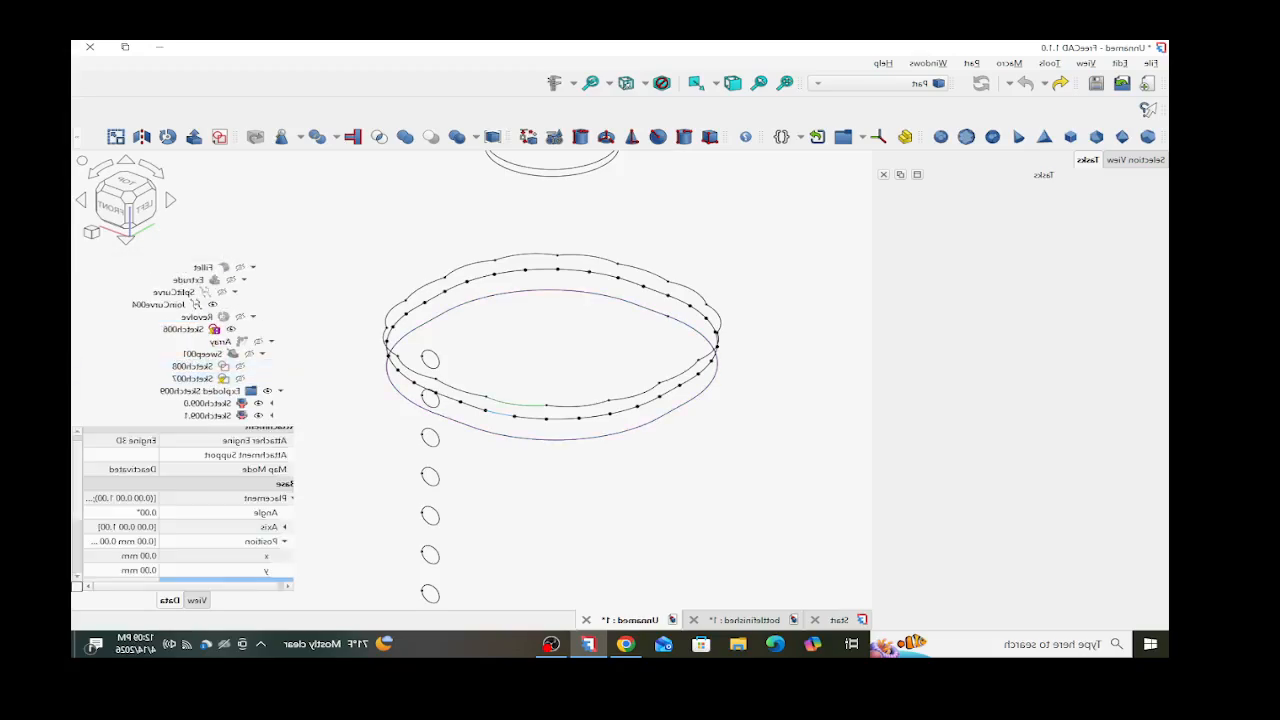
click(495, 411)
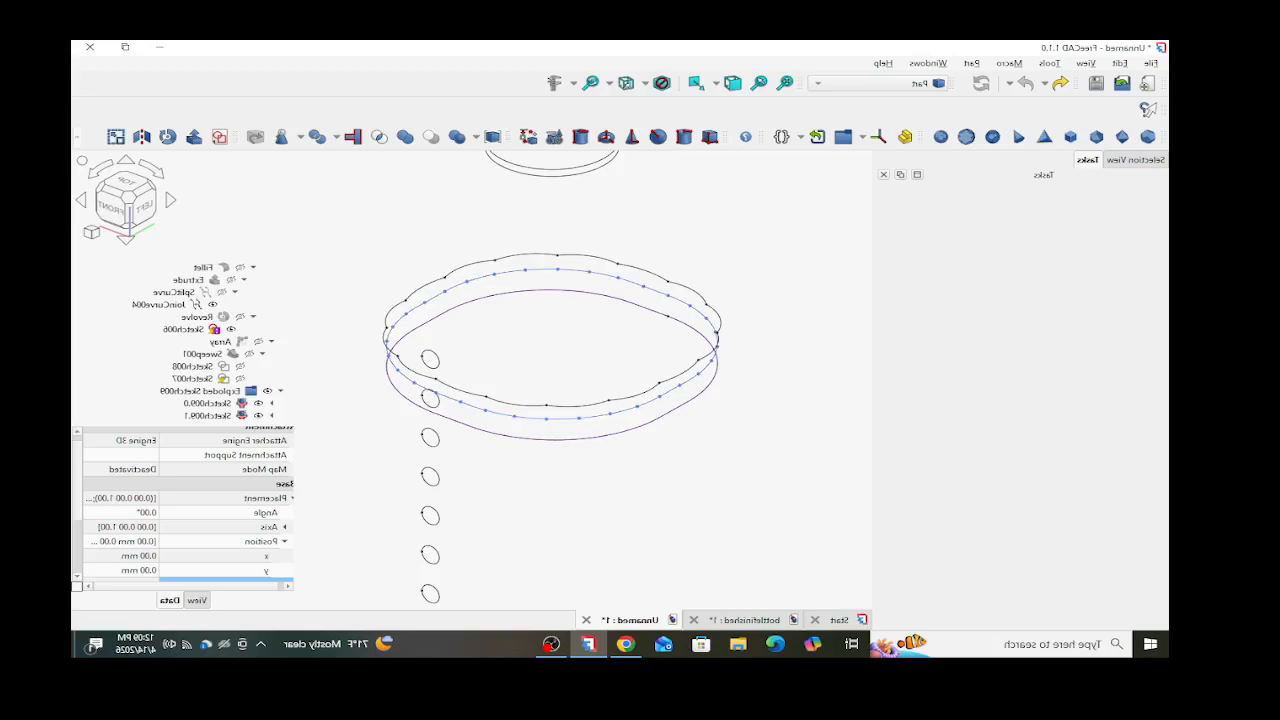
middle_drag(392, 432, 535, 378)
scroll(543, 375, down, 5)
scroll(376, 415, up, 5)
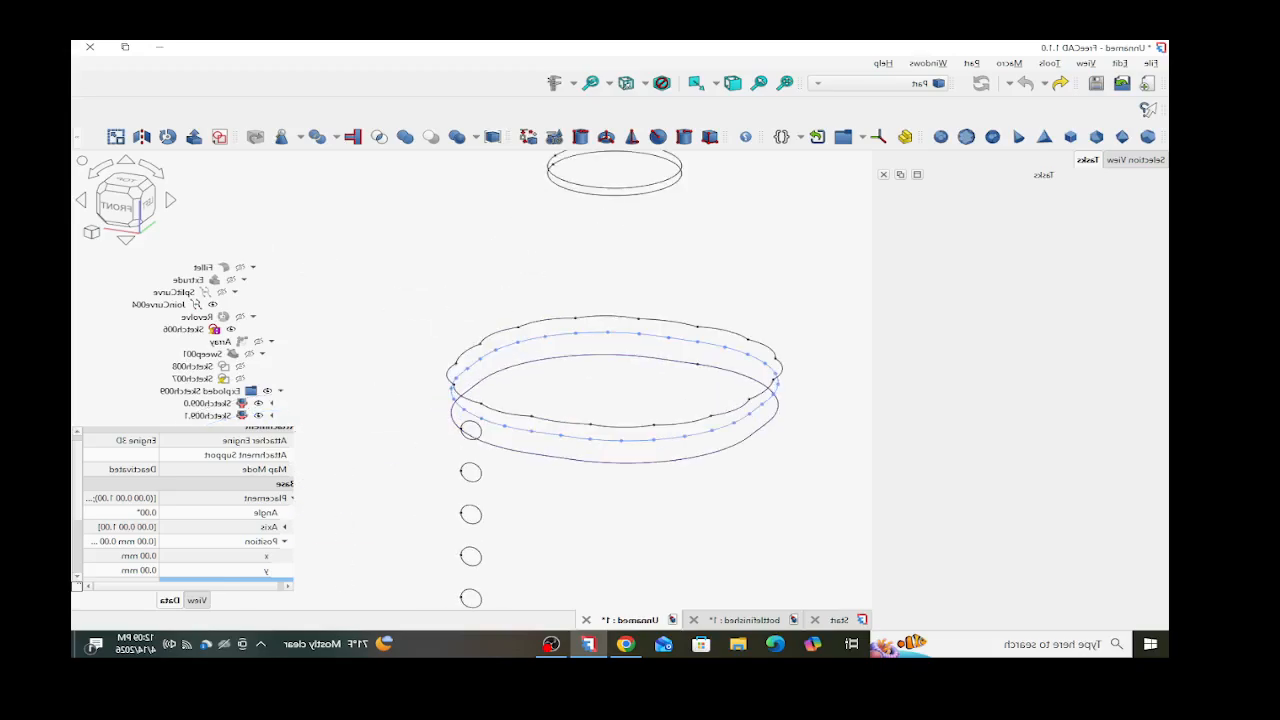
mouse_move(390, 417)
middle_down()
mouse_move(425, 415)
mouse_move(475, 385)
mouse_move(372, 392)
mouse_move(370, 458)
middle_up()
- Select the lowest ring curve JoinCurve004 and clone it with the Draft workbench
click(665, 331)
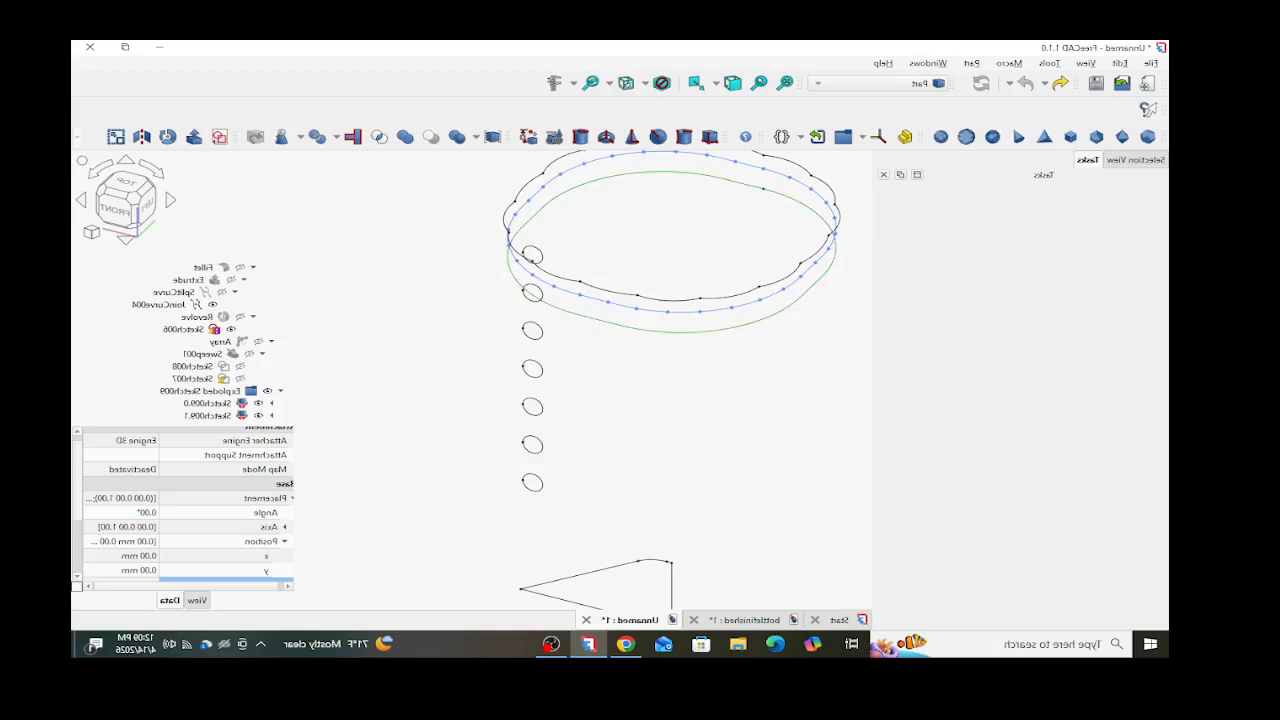
click(665, 331)
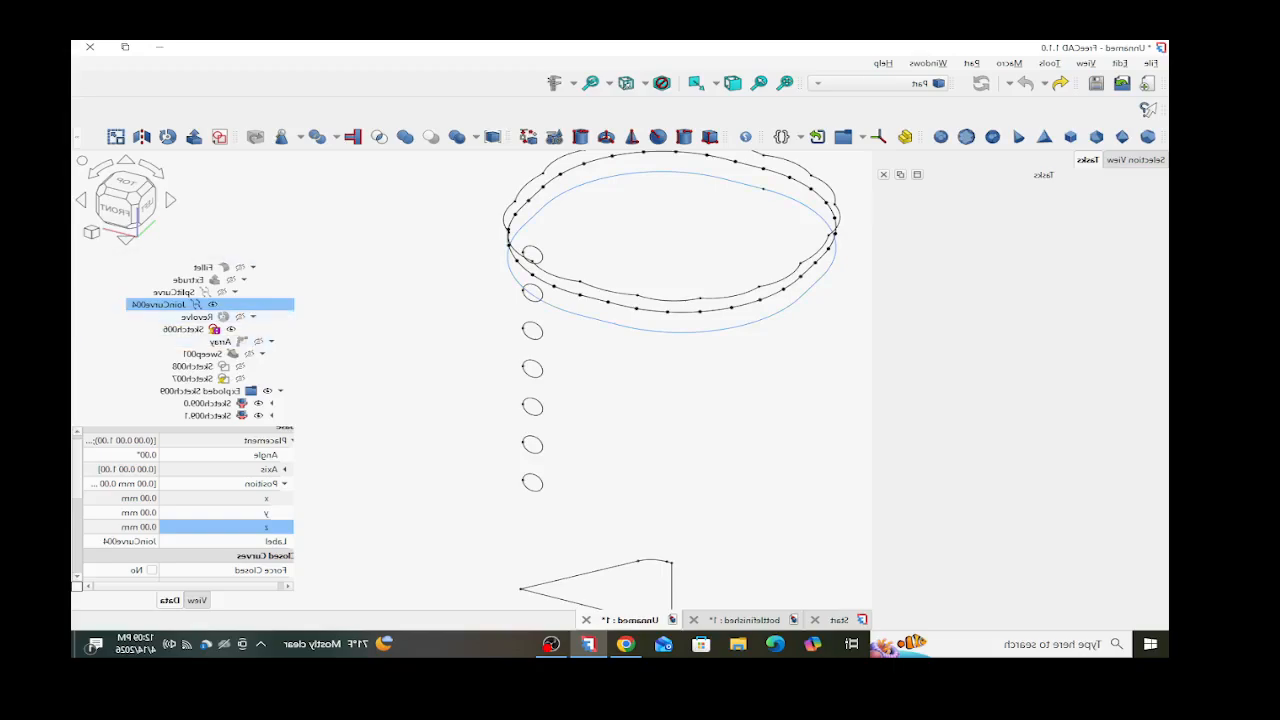
click(880, 83)
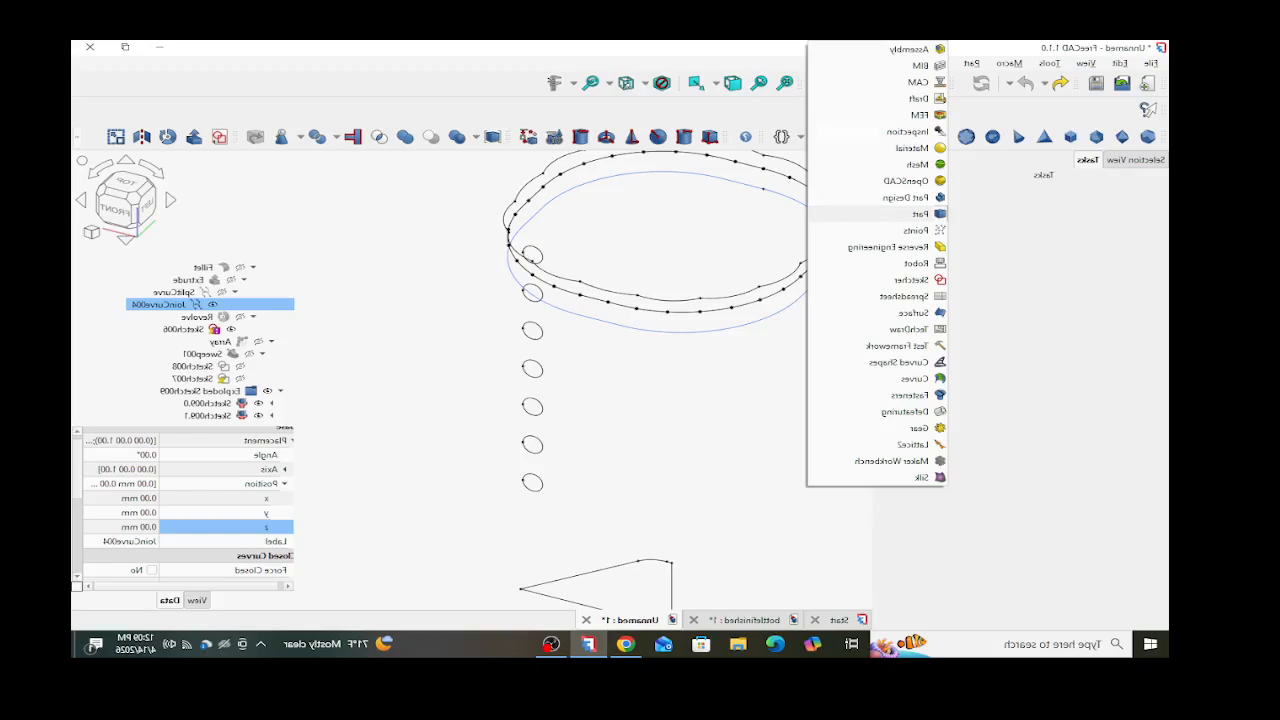
click(918, 98)
click(77, 137)
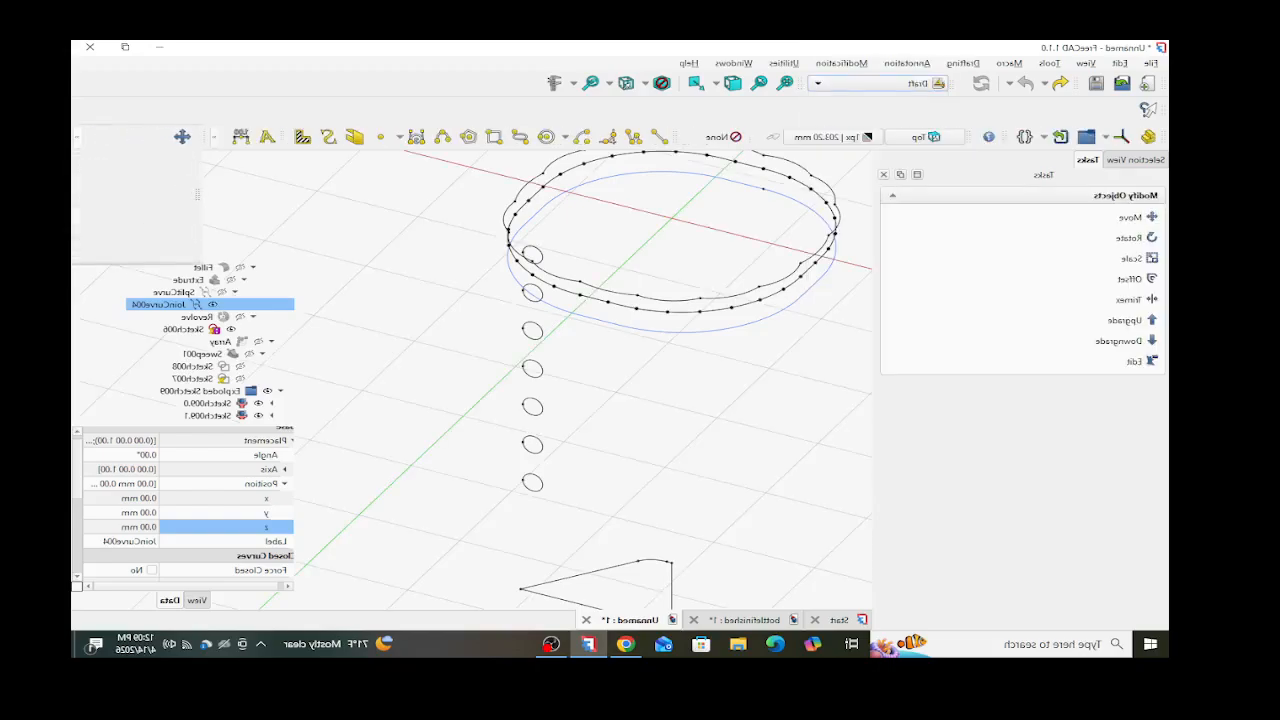
click(96, 160)
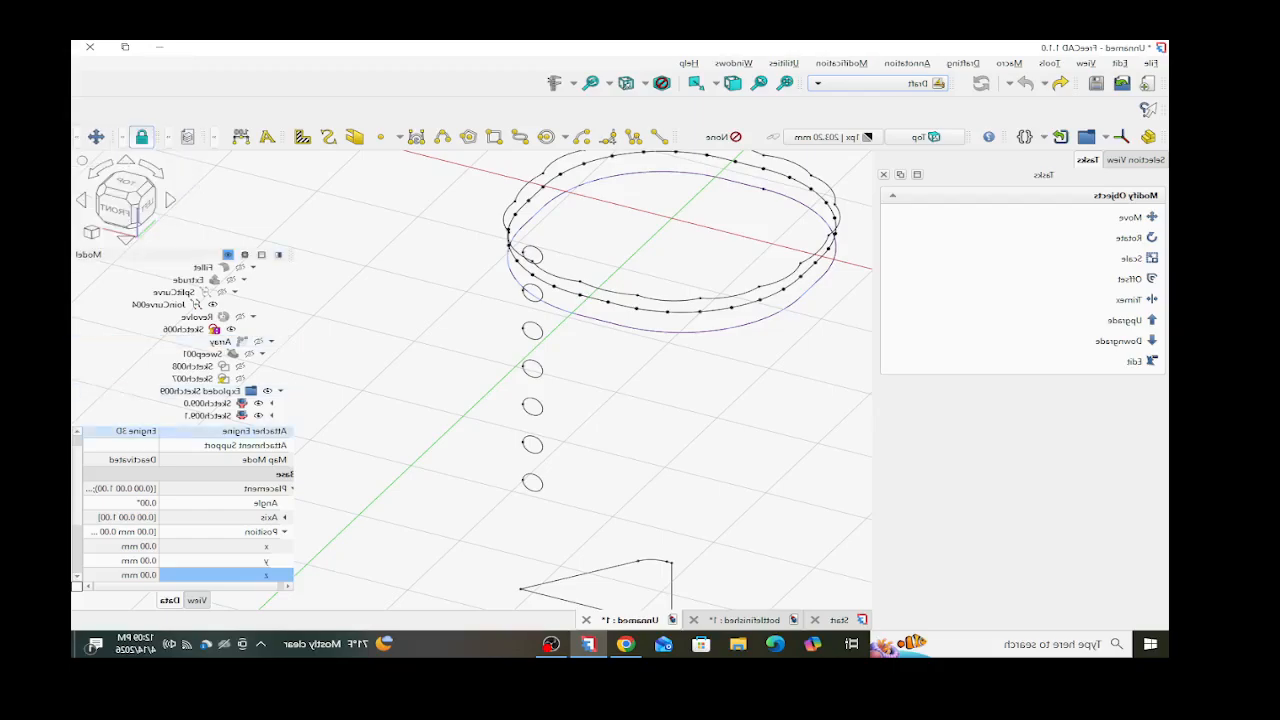
scroll(205, 391, down, 3)
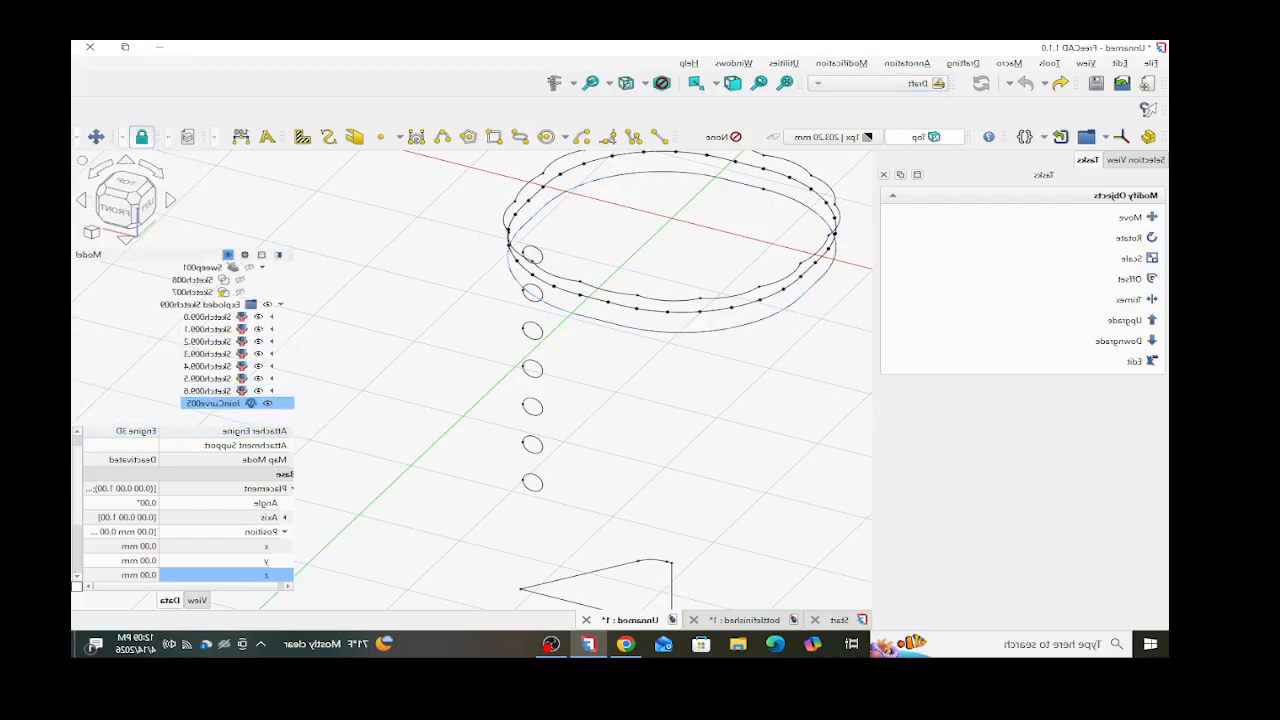
- Return to the Part workbench and transform the cloned ring by -90° about its W axis, using a 90° rotation snap
click(870, 83)
click(922, 214)
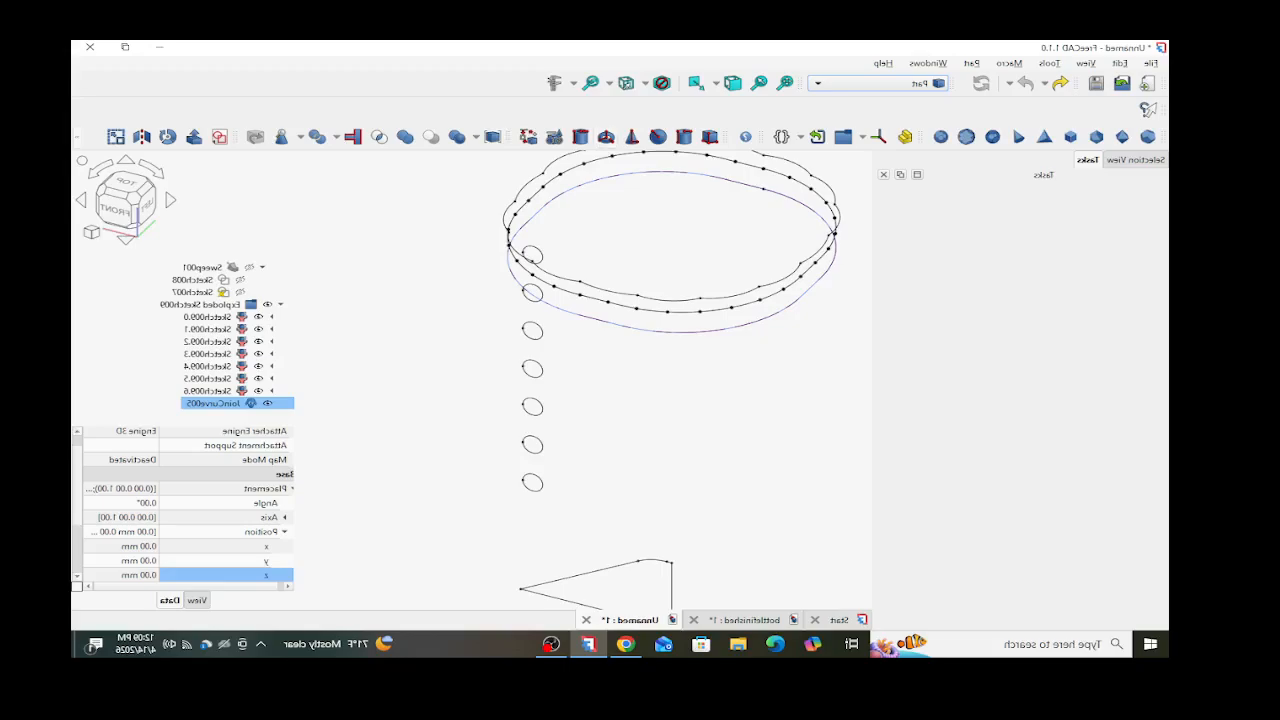
right_click(240, 403)
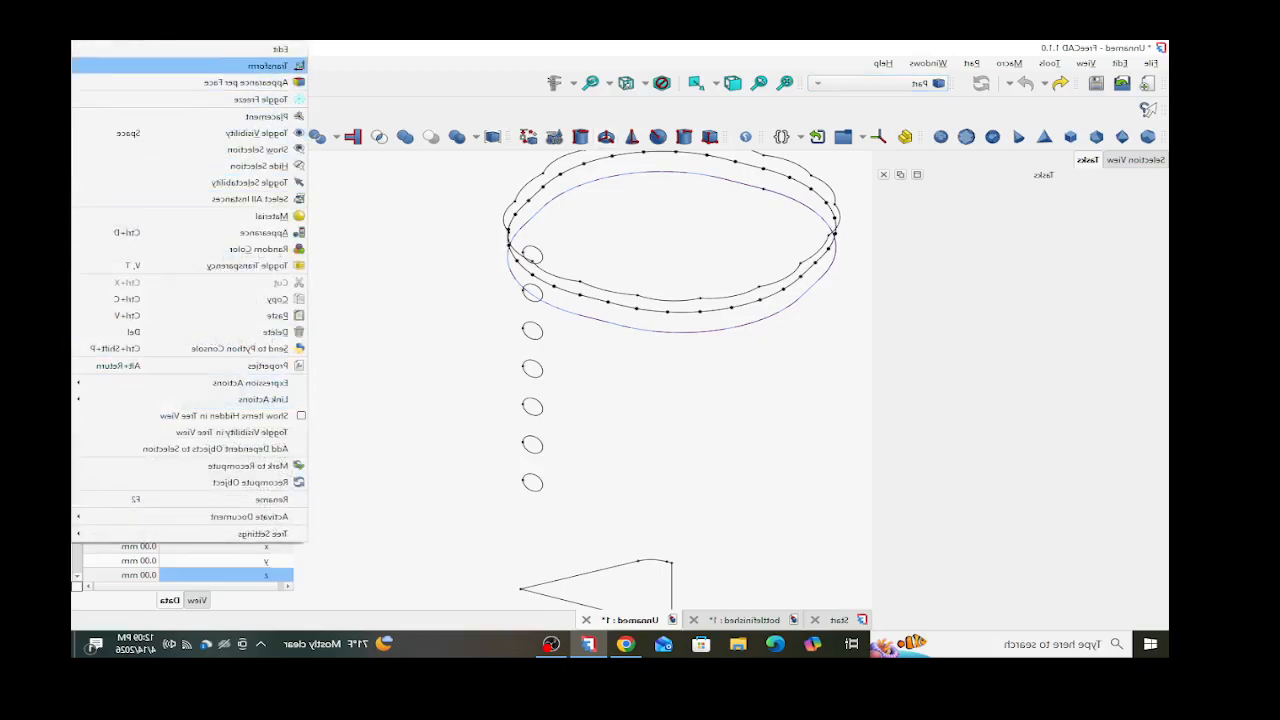
click(267, 66)
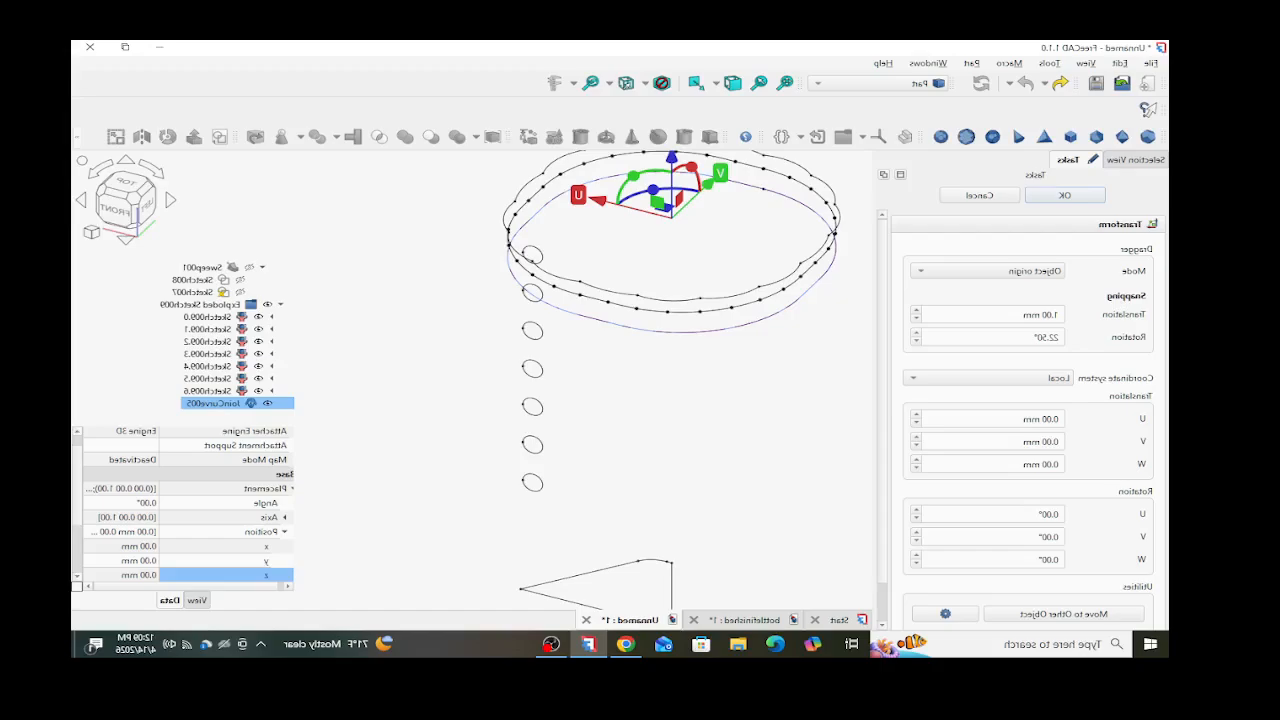
double_click(1040, 337)
text(90)
drag(653, 190, 630, 215)
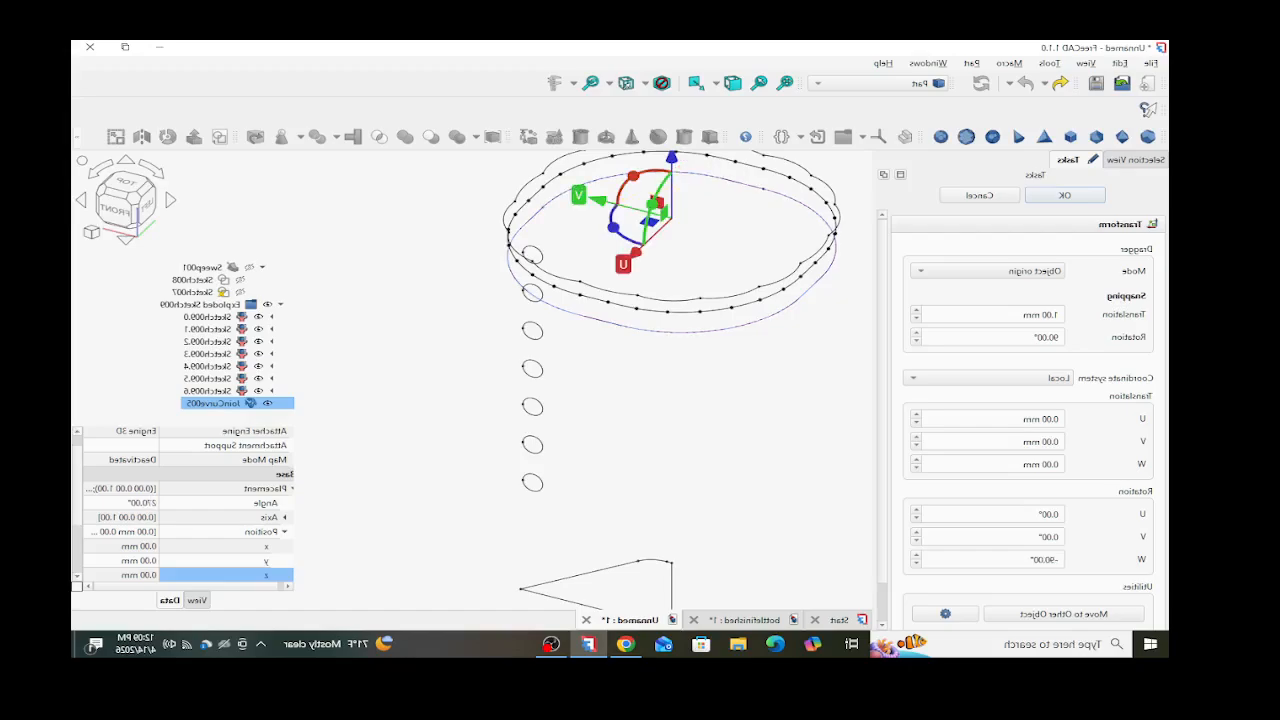
click(1065, 195)
- Examine the rotated ring clone from several sides, checking its edge joints against the column of circles
middle_drag(430, 262, 563, 251)
scroll(600, 246, down, 7)
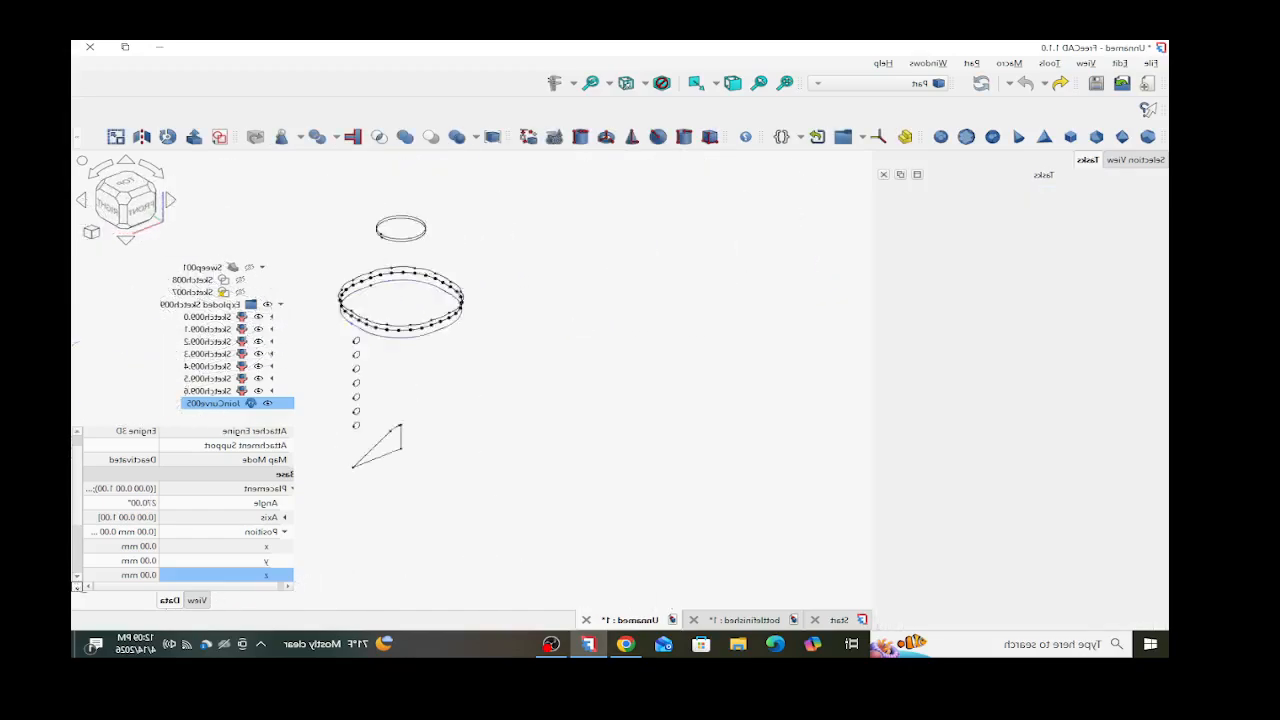
scroll(420, 266, up, 5)
scroll(478, 330, up, 3)
middle_drag(481, 341, 530, 341)
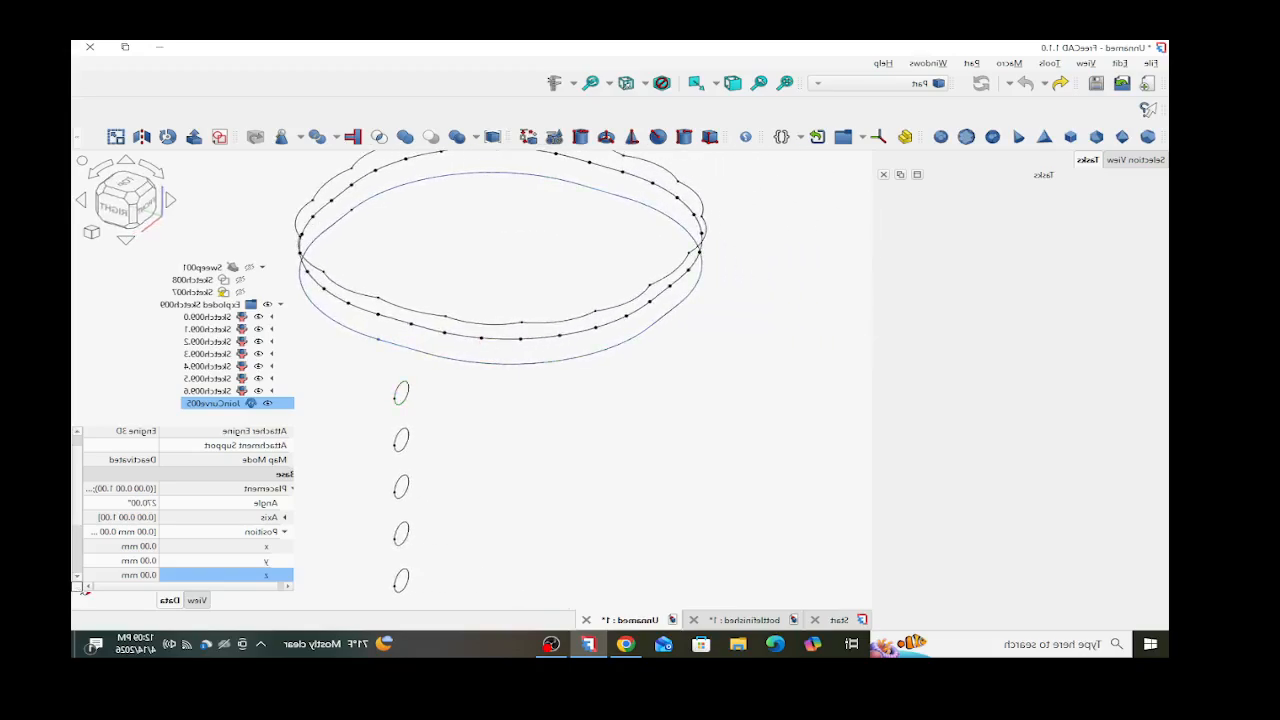
middle_drag(384, 360, 560, 335)
scroll(650, 280, down, 3)
scroll(394, 325, up, 3)
middle_drag(386, 331, 455, 312)
scroll(452, 312, down, 2)
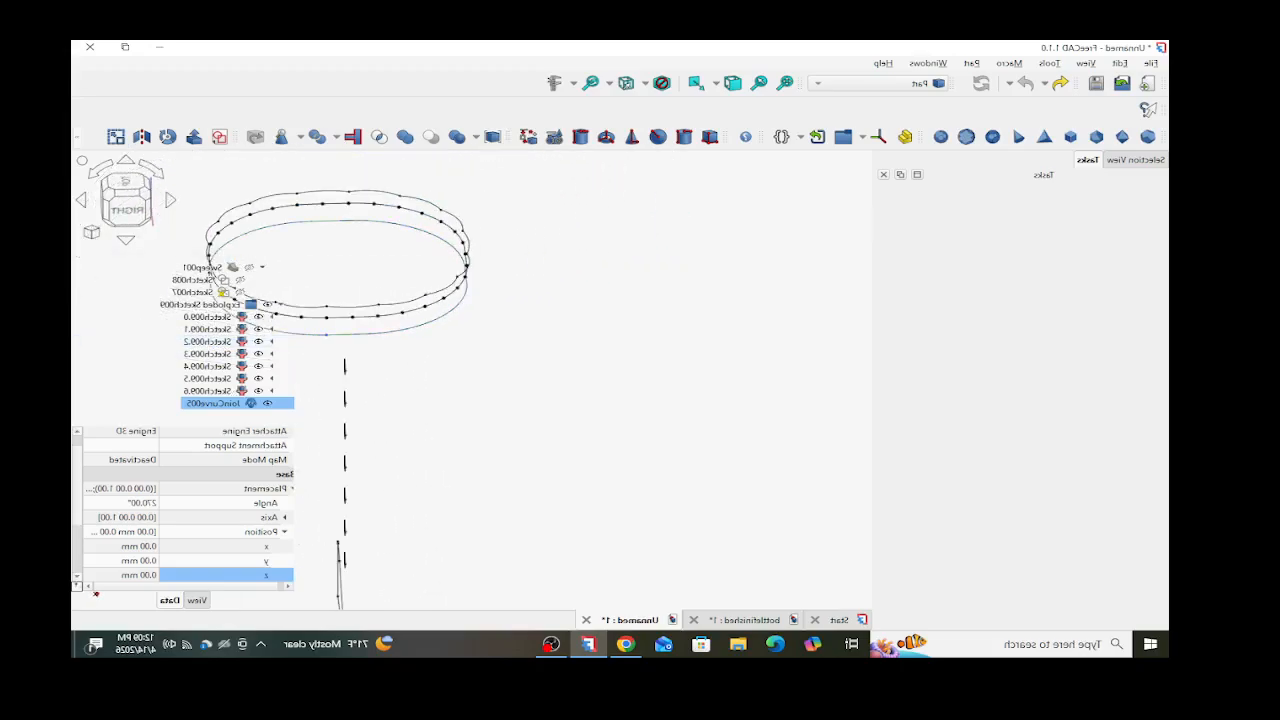
scroll(190, 330, up, 3)
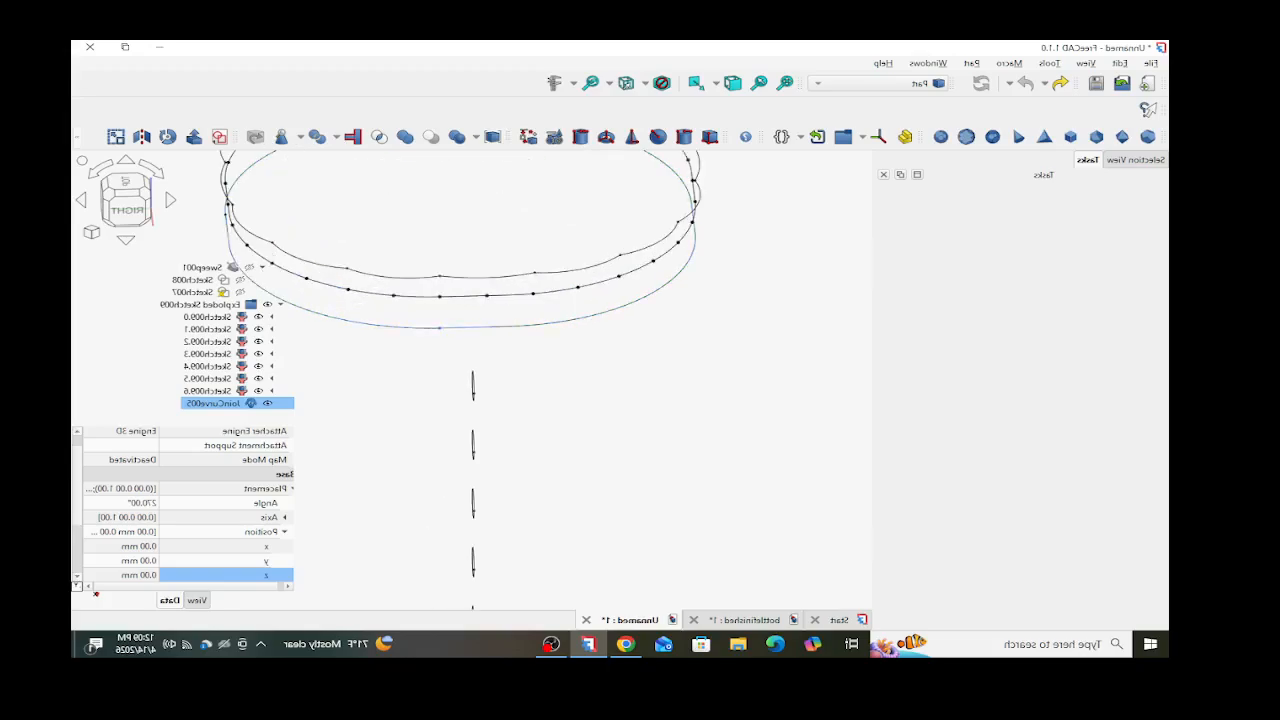
middle_drag(420, 346, 312, 334)
scroll(438, 336, down, 2)
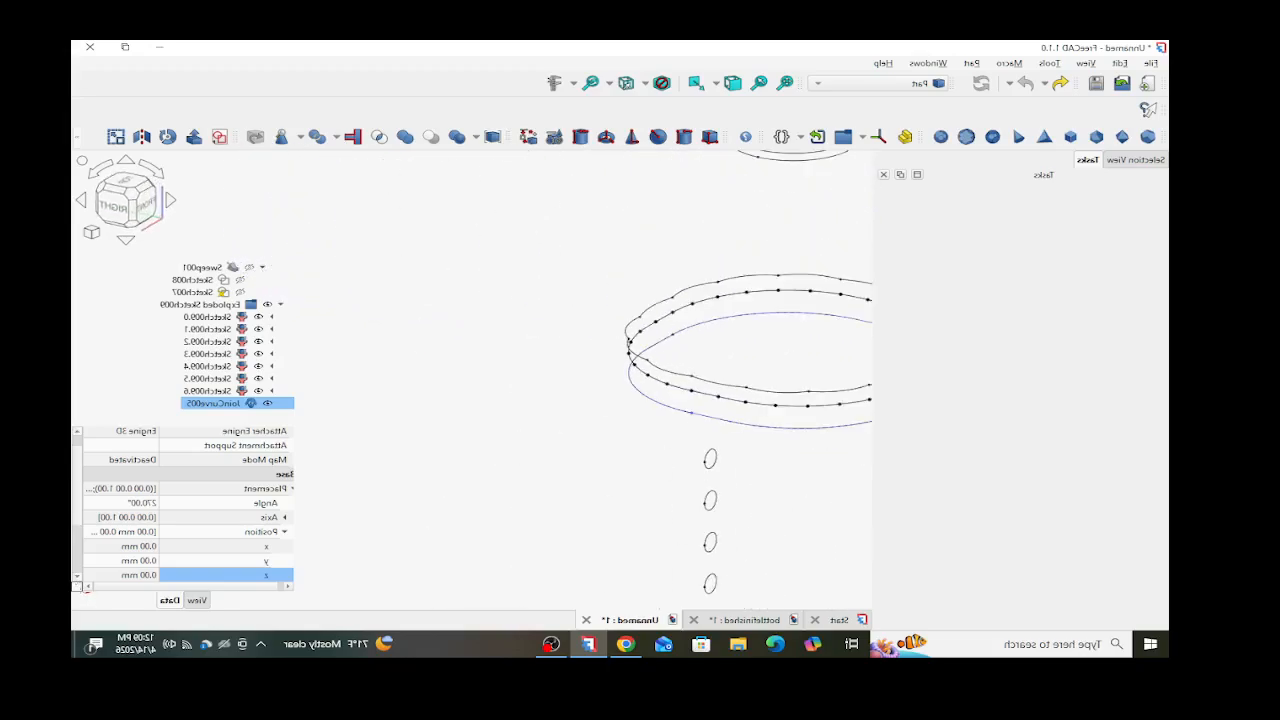
scroll(405, 335, down, 3)
scroll(674, 390, up, 4)
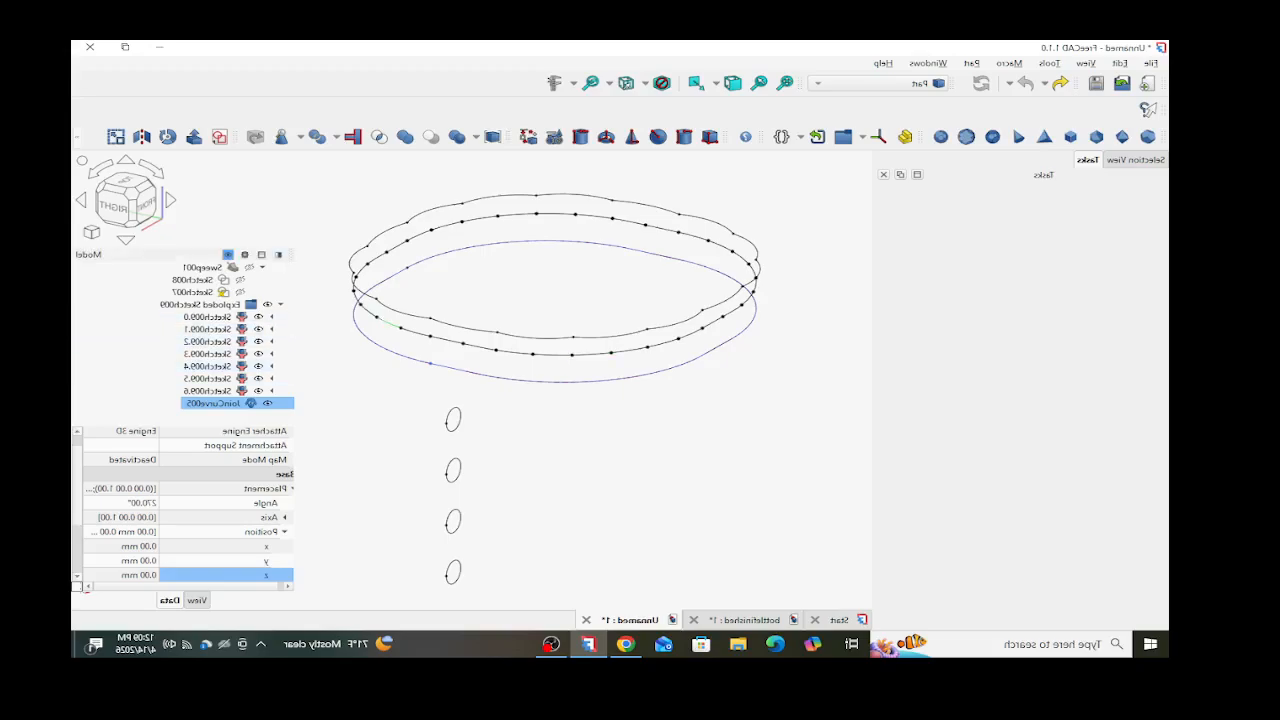
- Compare the 2D ring curves by toggling the visibility of Sketch (2D) and Sketch (2D) (2D), and select Sketch (2D) as path candidate
click(515, 352)
scroll(192, 350, up, 4)
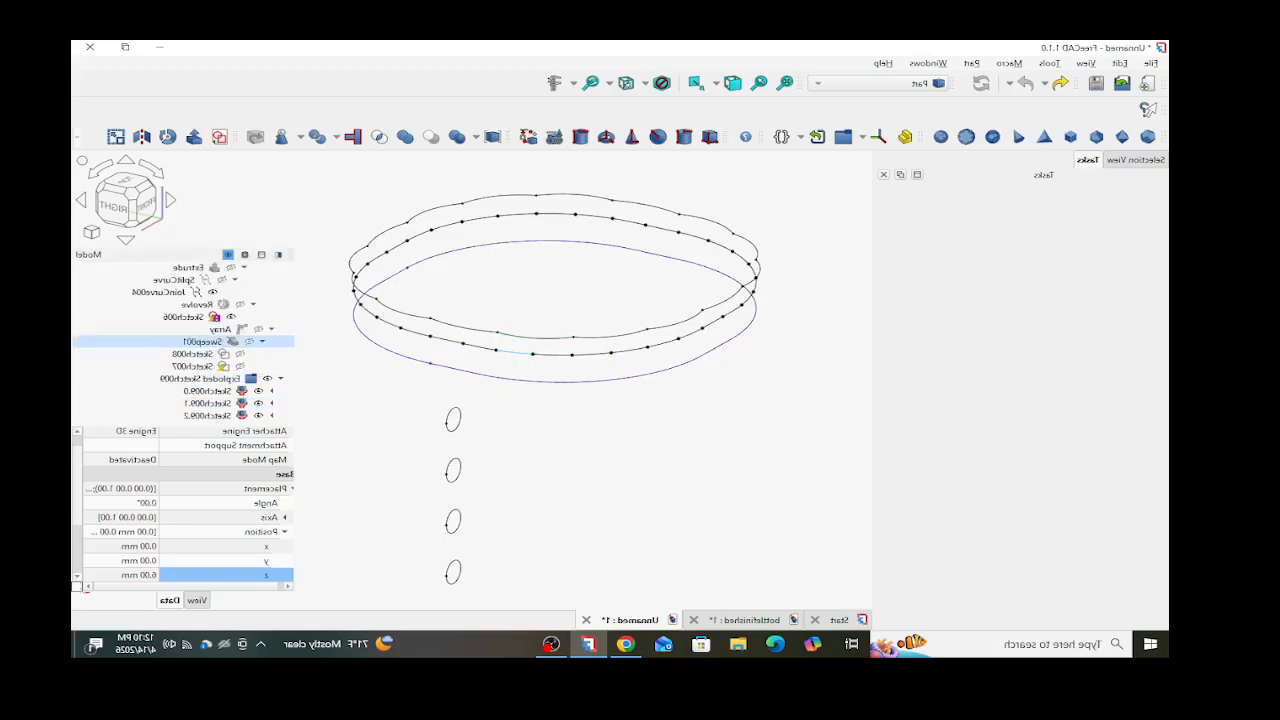
scroll(192, 340, up, 2)
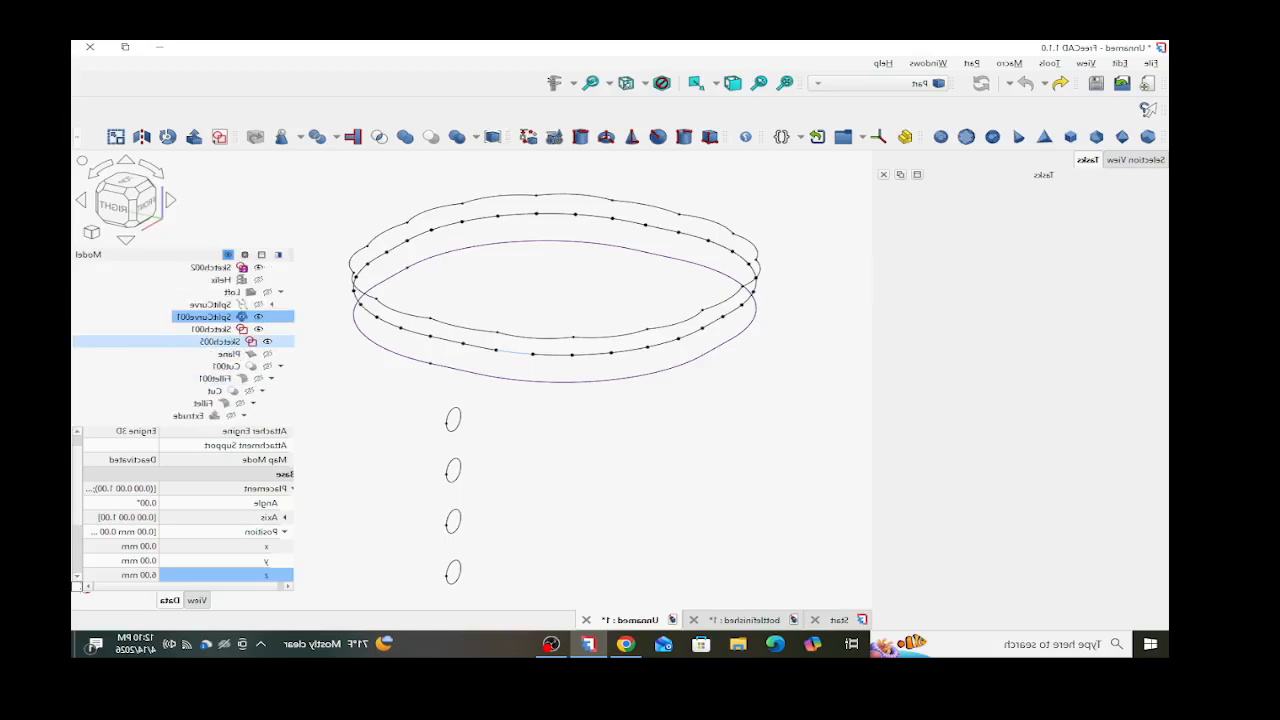
scroll(200, 320, up, 1)
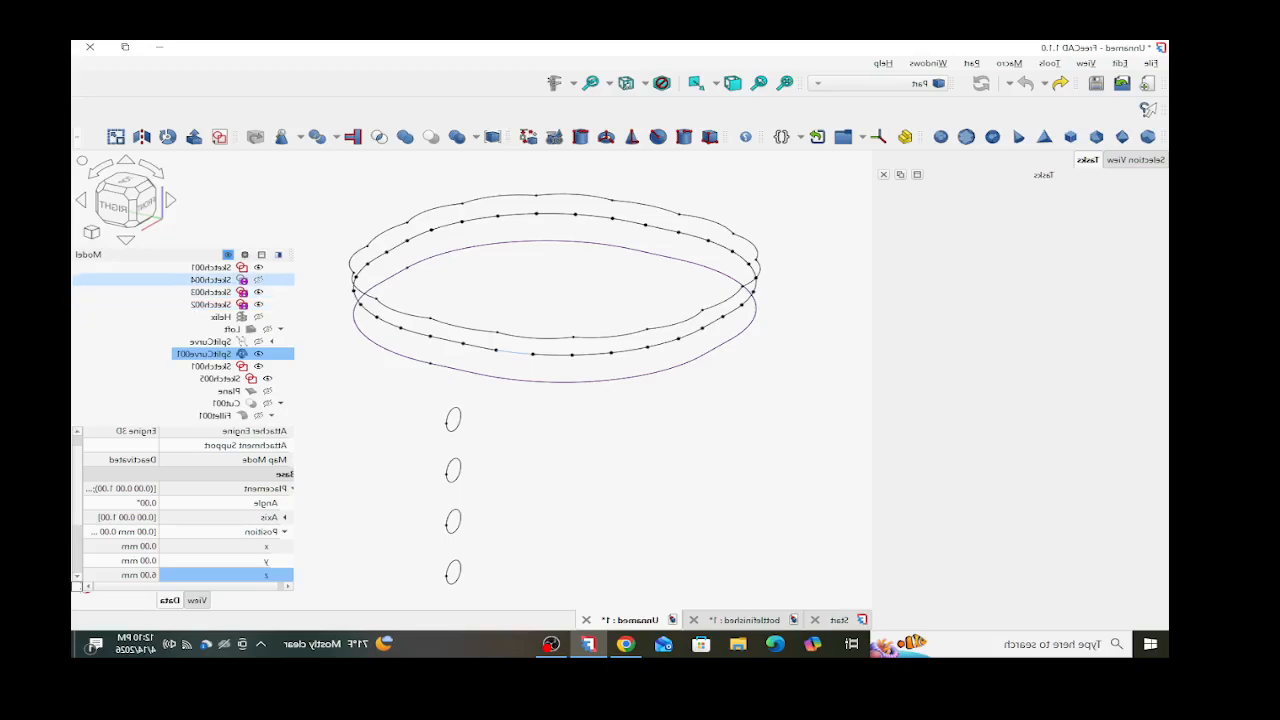
scroll(220, 300, up, 2)
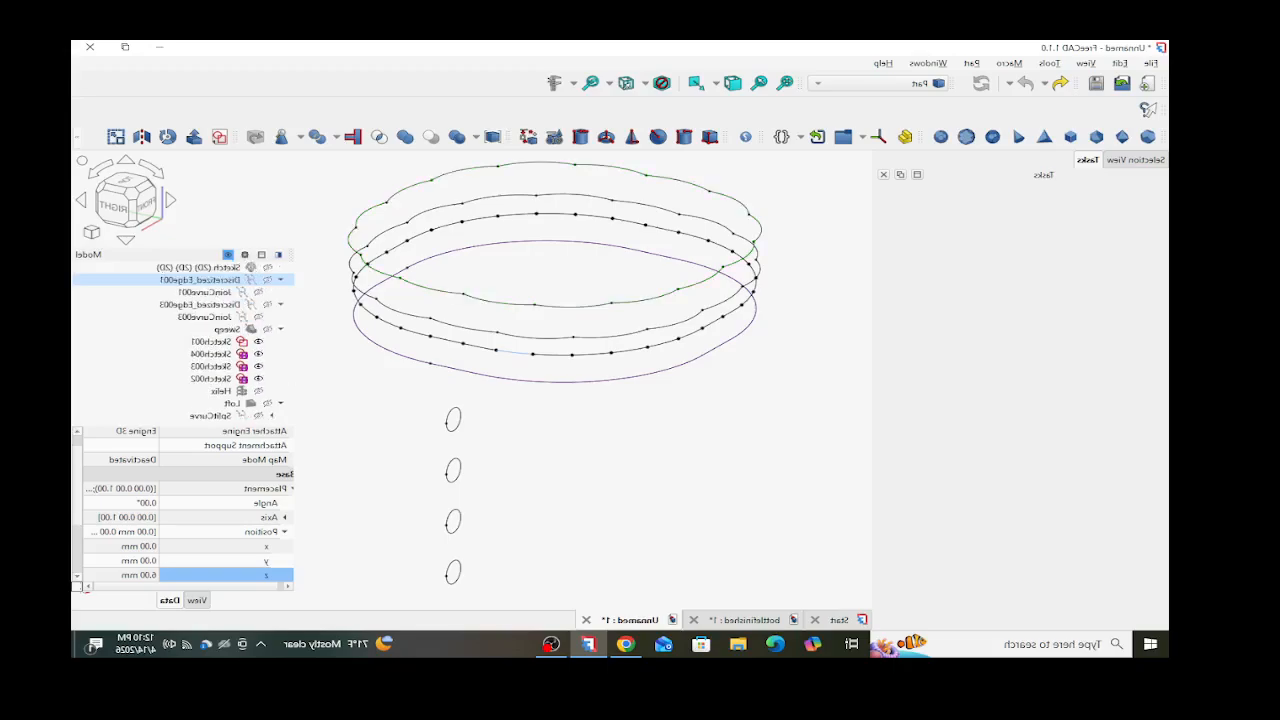
scroll(220, 310, up, 2)
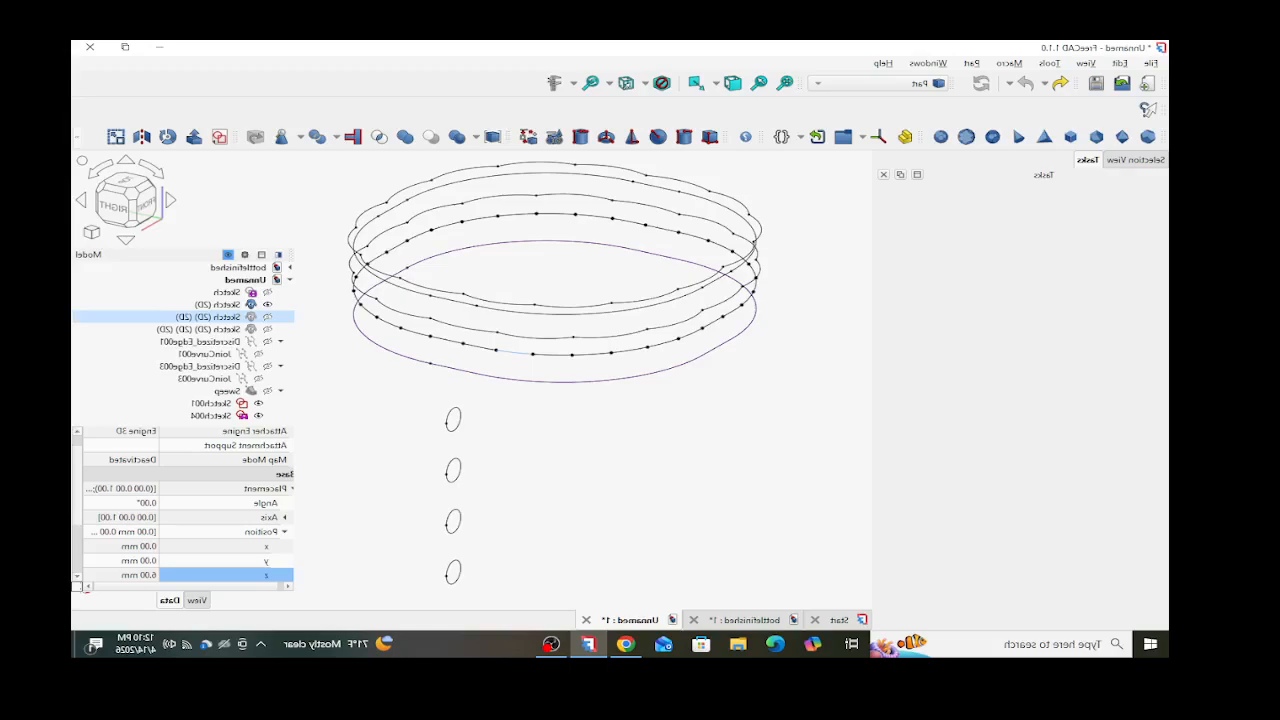
key(space)
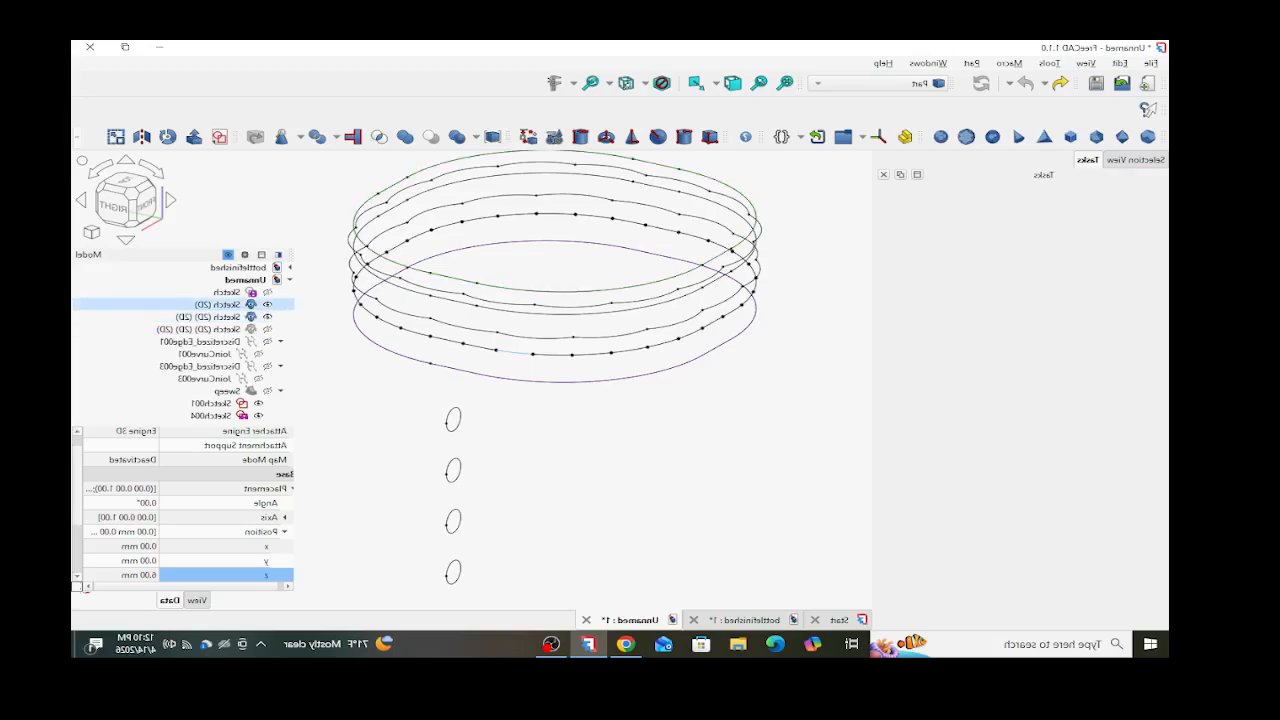
click(267, 304)
click(267, 304)
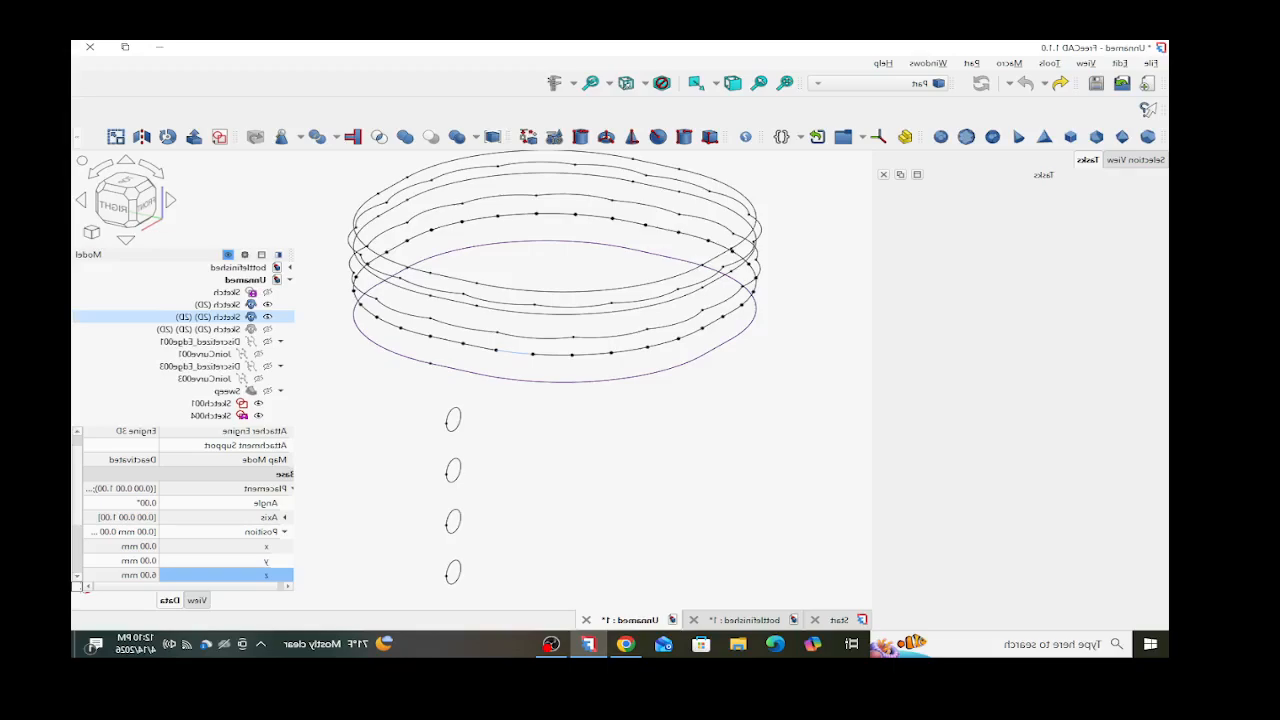
click(267, 317)
click(218, 304)
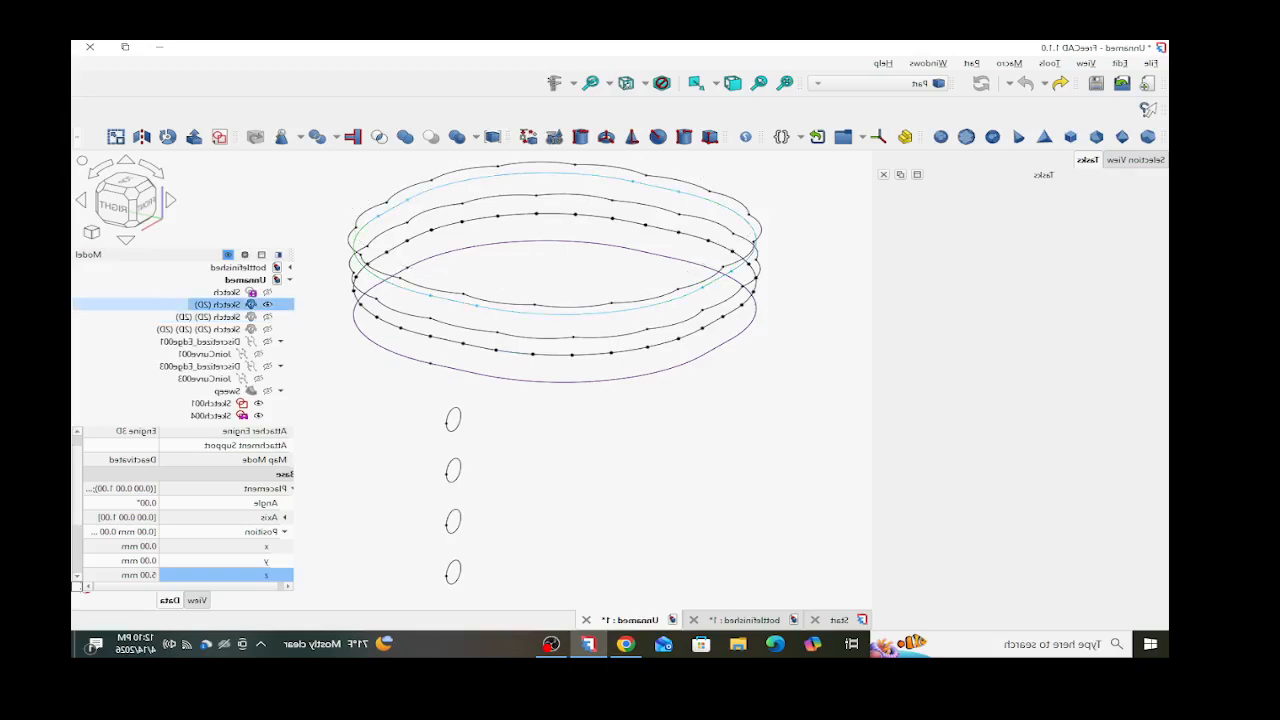
- Start a Part Sweep and add the uppermost circle, Sketch009.0, as its profile
click(77, 137)
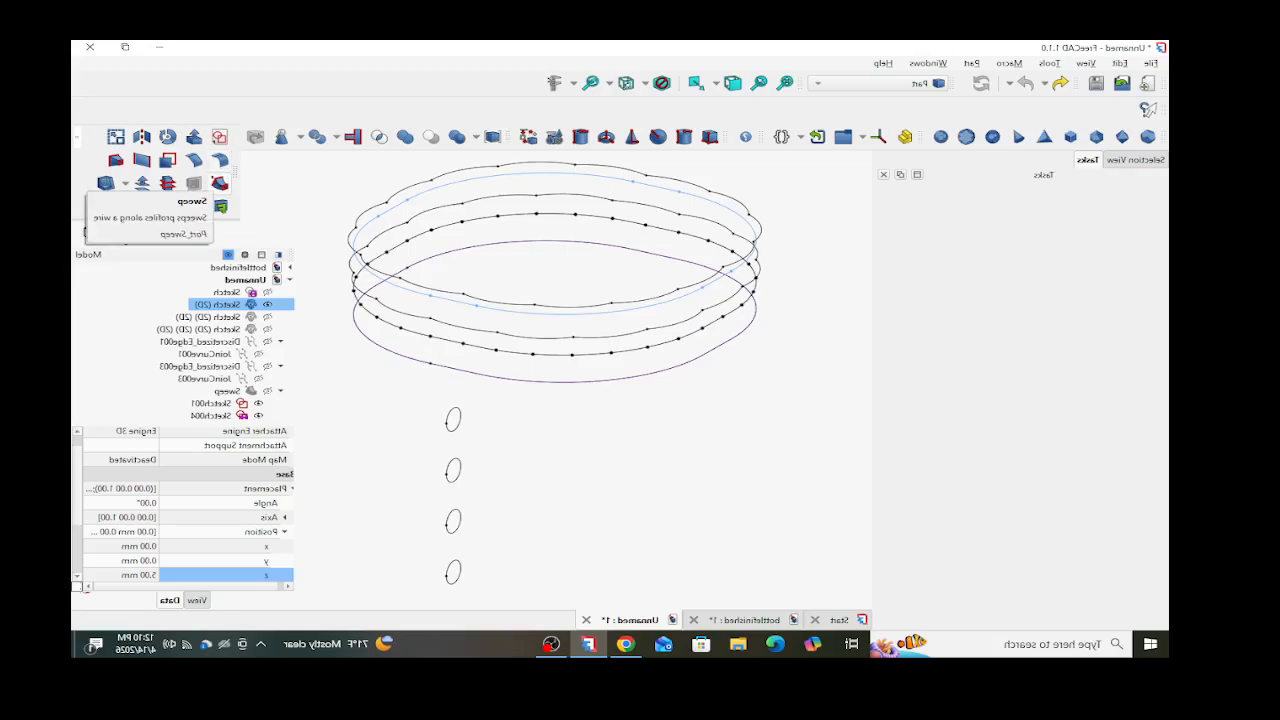
click(220, 206)
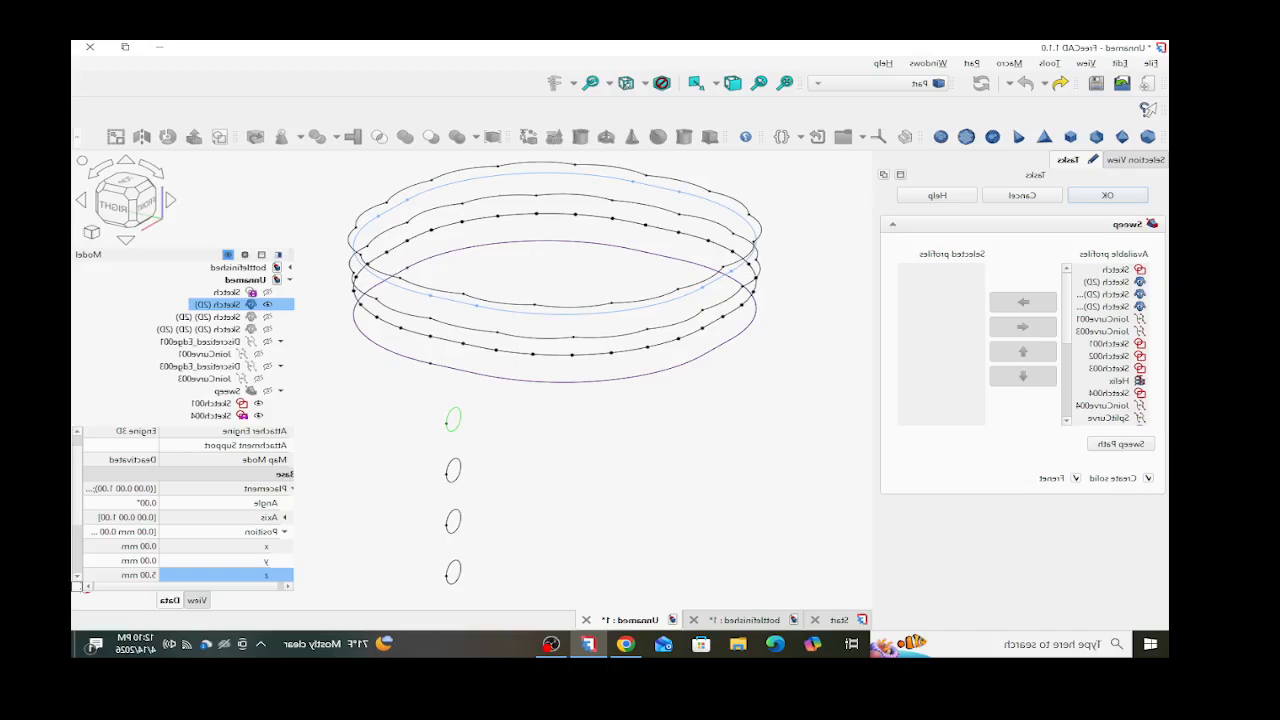
click(448, 421)
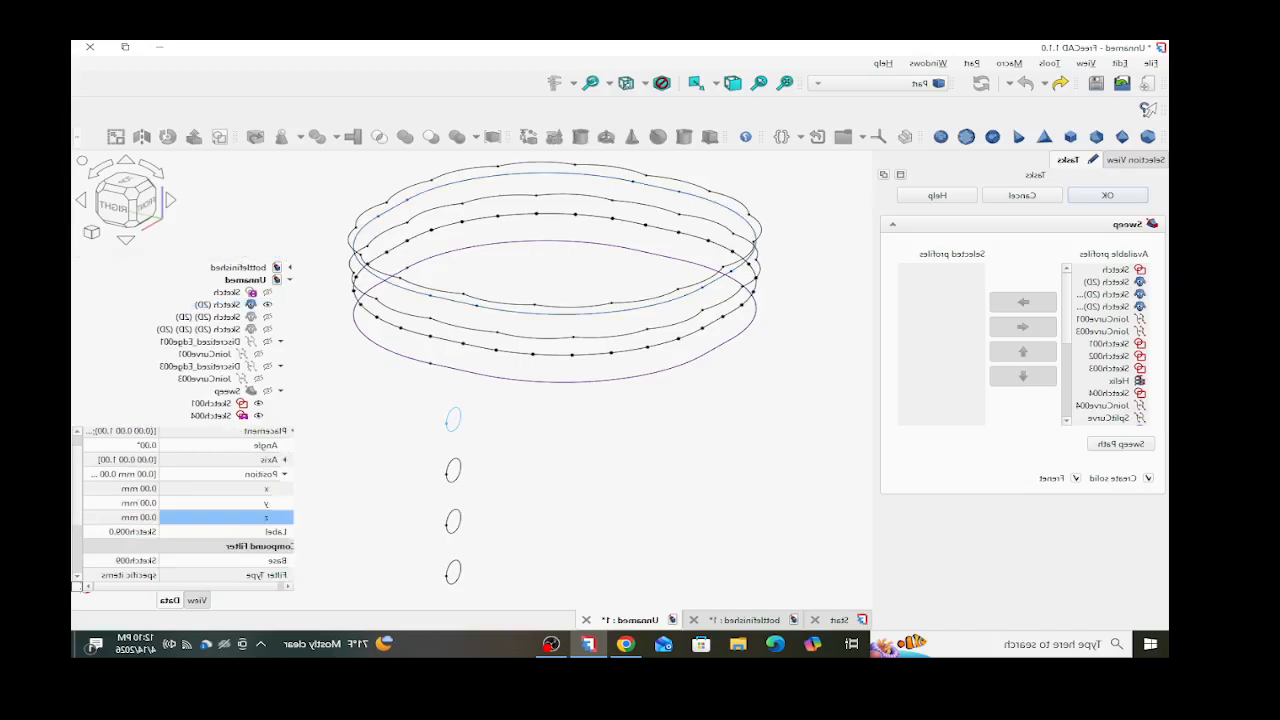
scroll(1105, 367, down, 5)
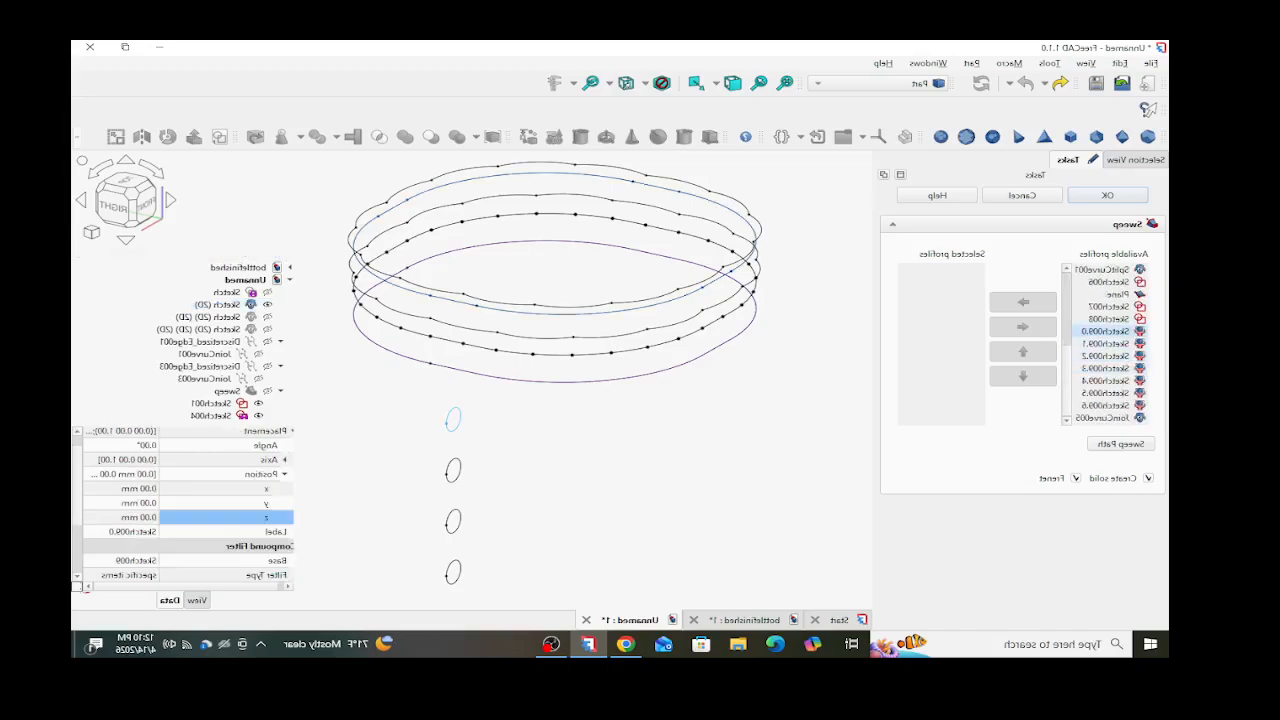
click(1022, 326)
scroll(1108, 330, up, 2)
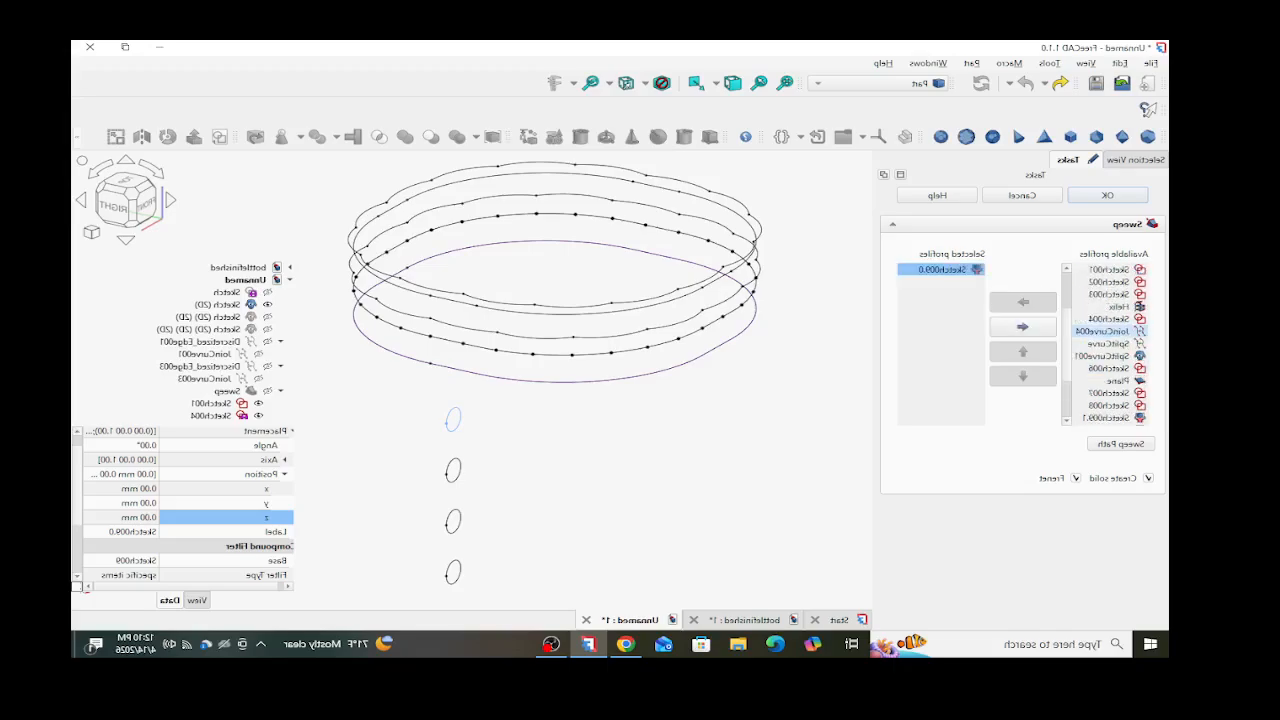
scroll(1108, 325, up, 1)
click(1108, 318)
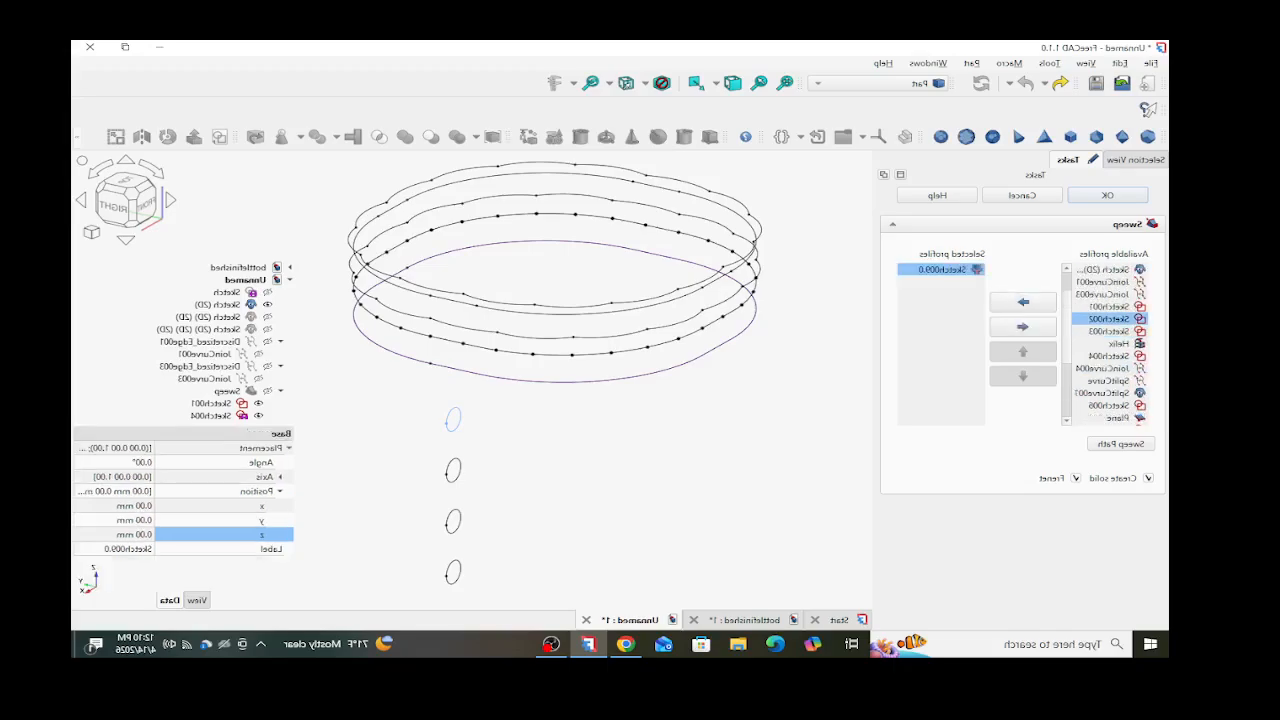
- Use the Sketch (2D) ring as the sweep path and create the first groove ring
click(1121, 444)
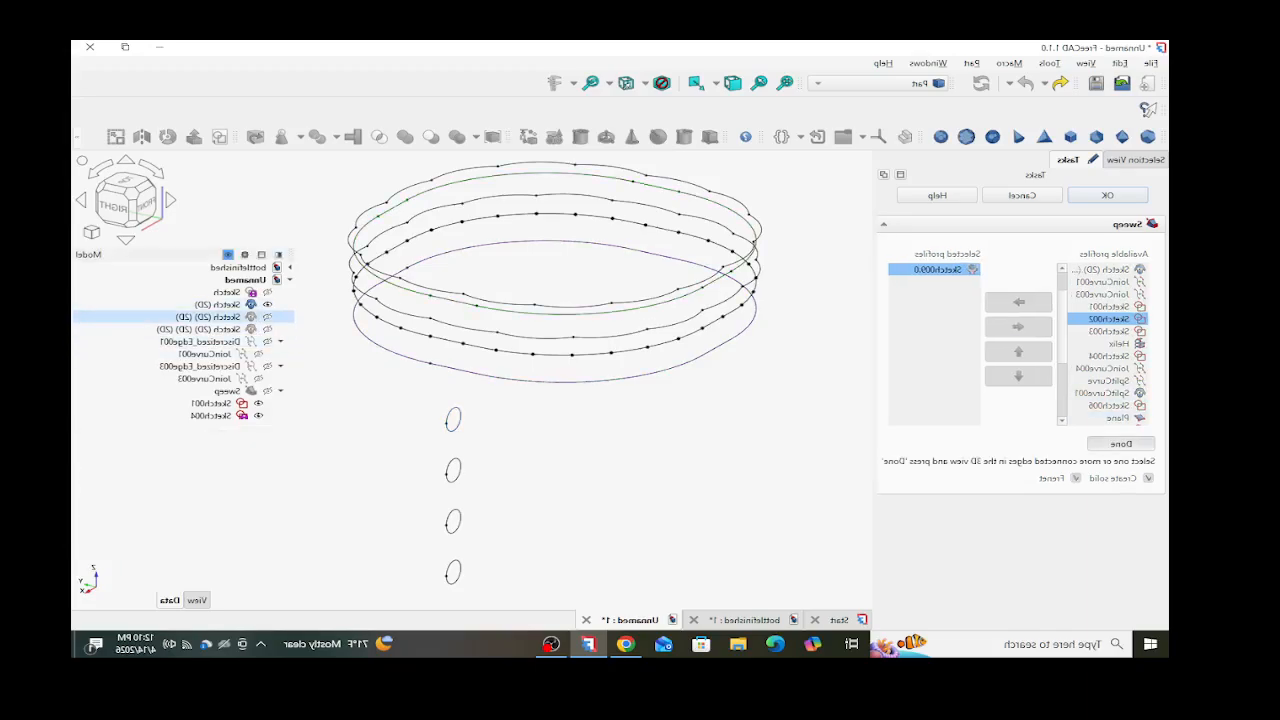
click(222, 304)
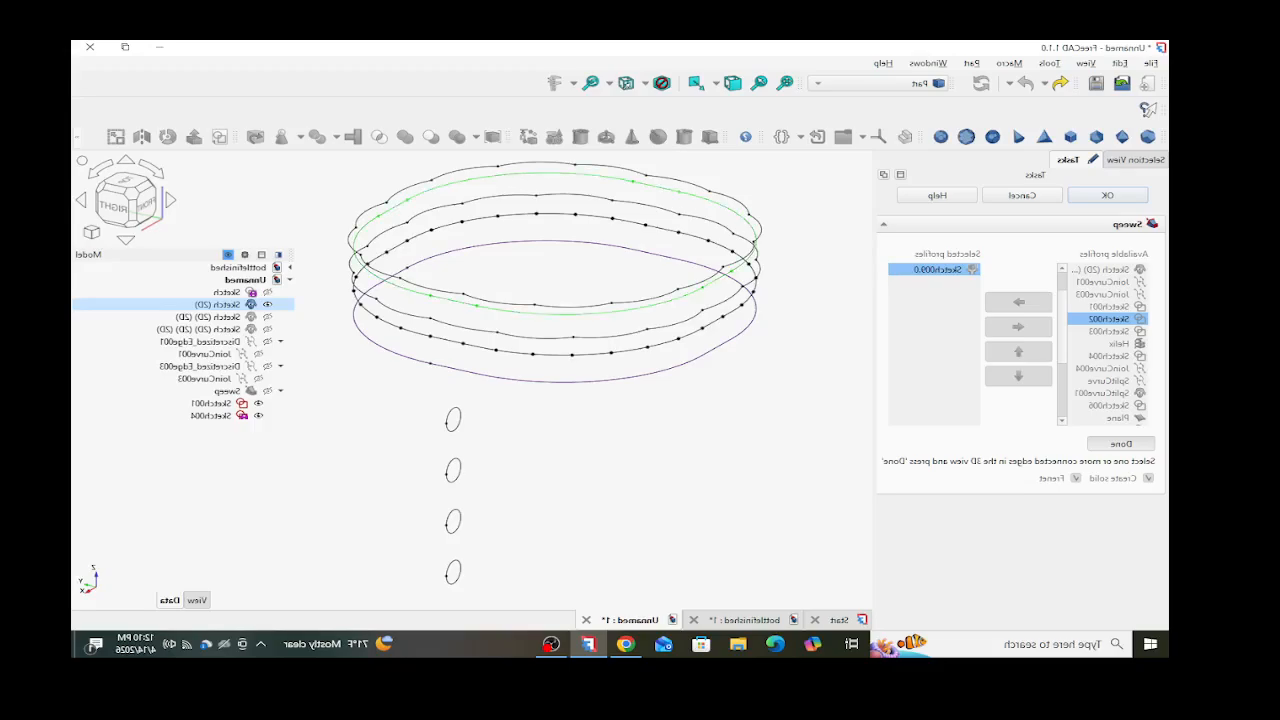
click(218, 304)
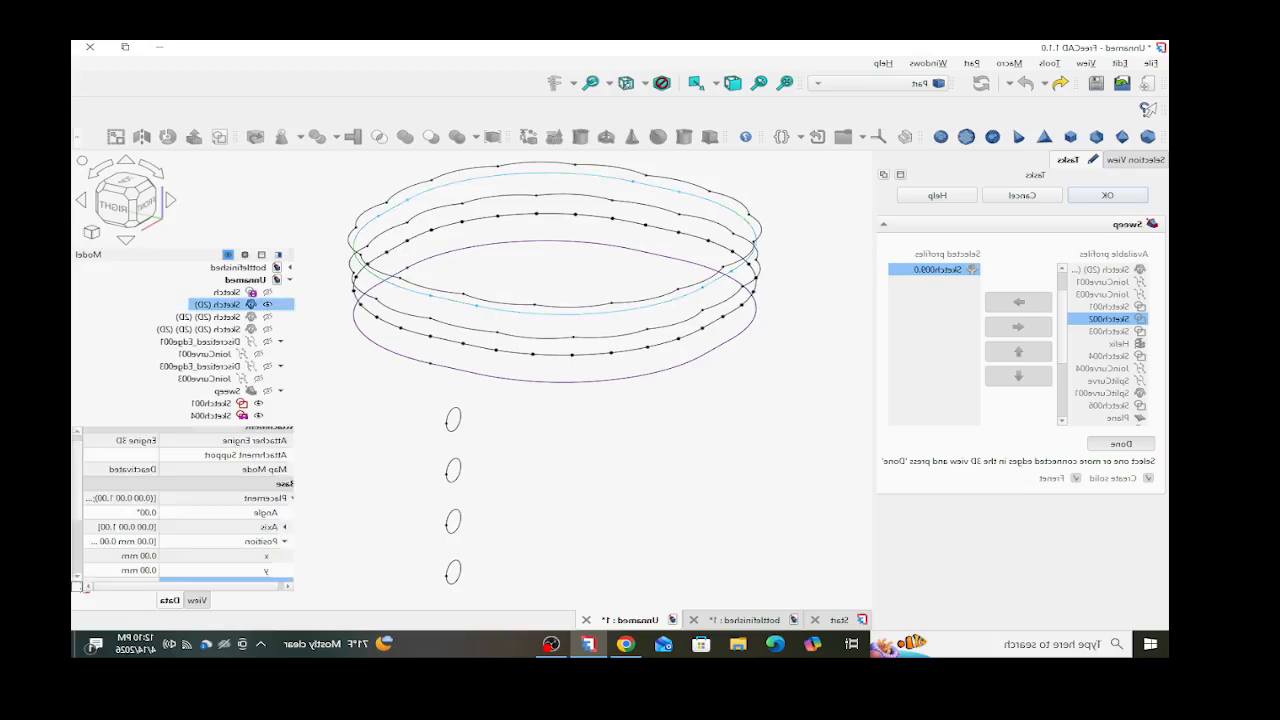
click(1121, 443)
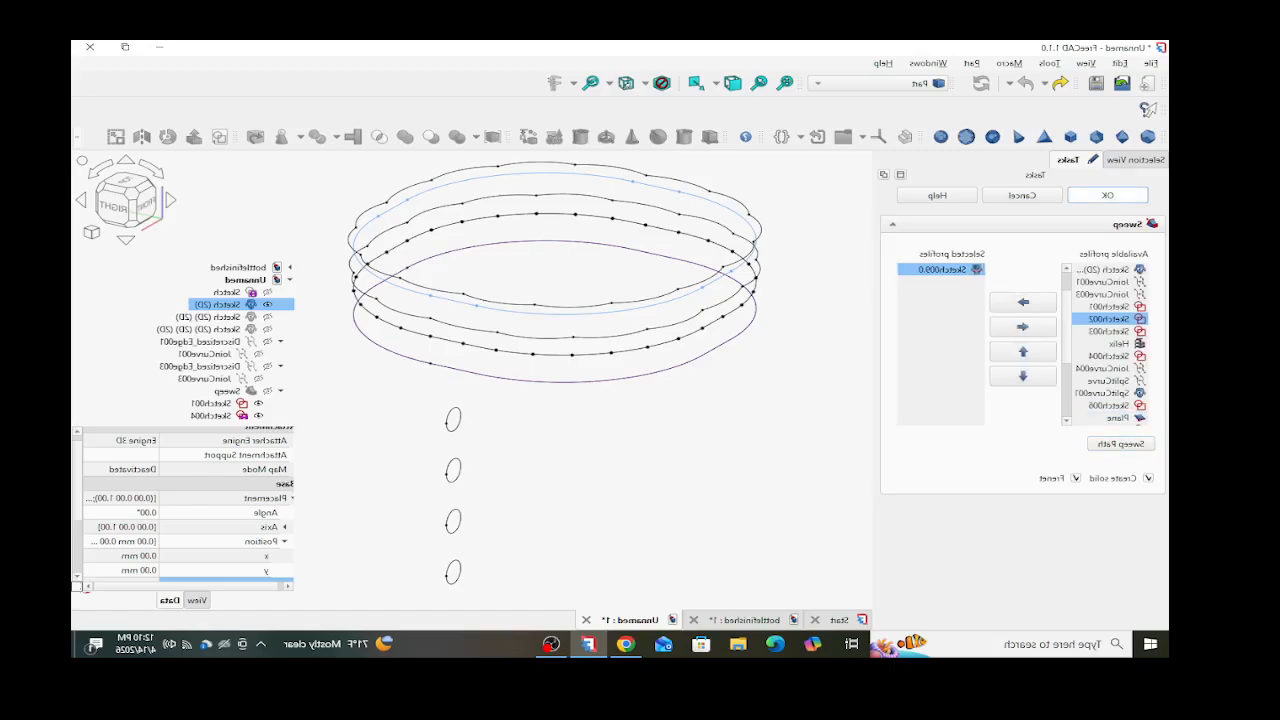
click(1107, 195)
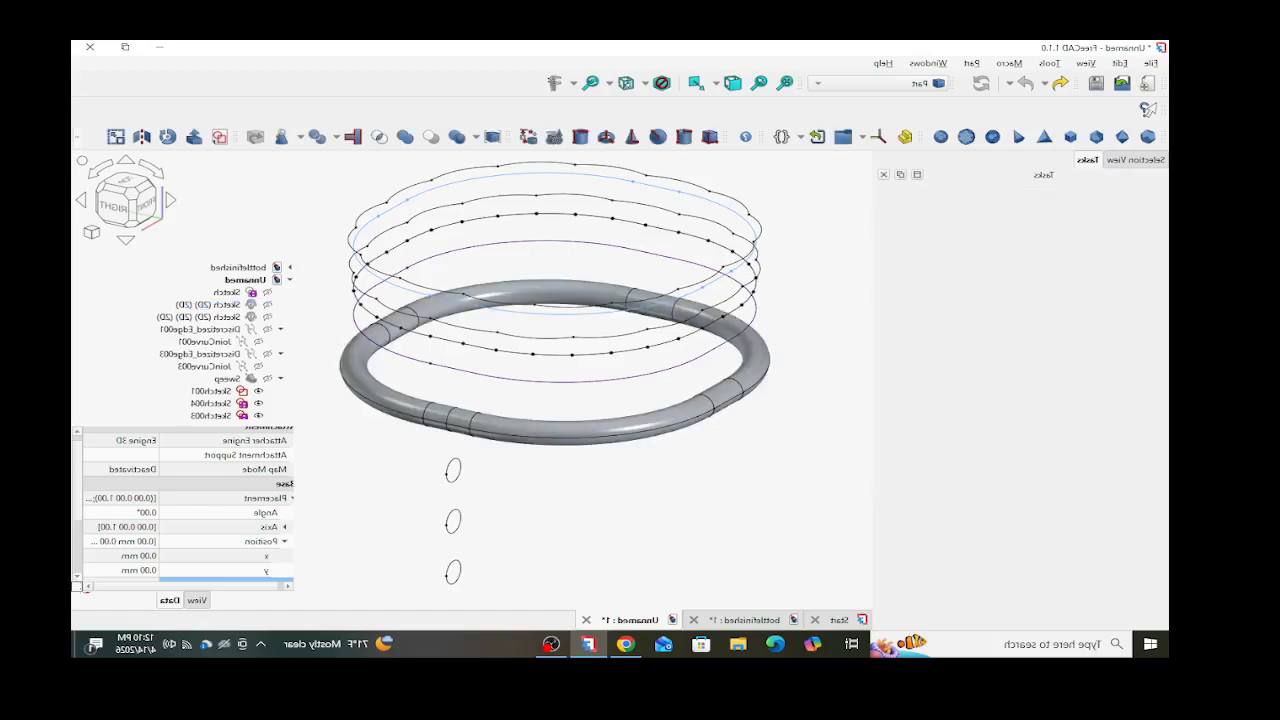
- Delete the unneeded rotated ring clone JoinCurve005
scroll(334, 450, down, 1)
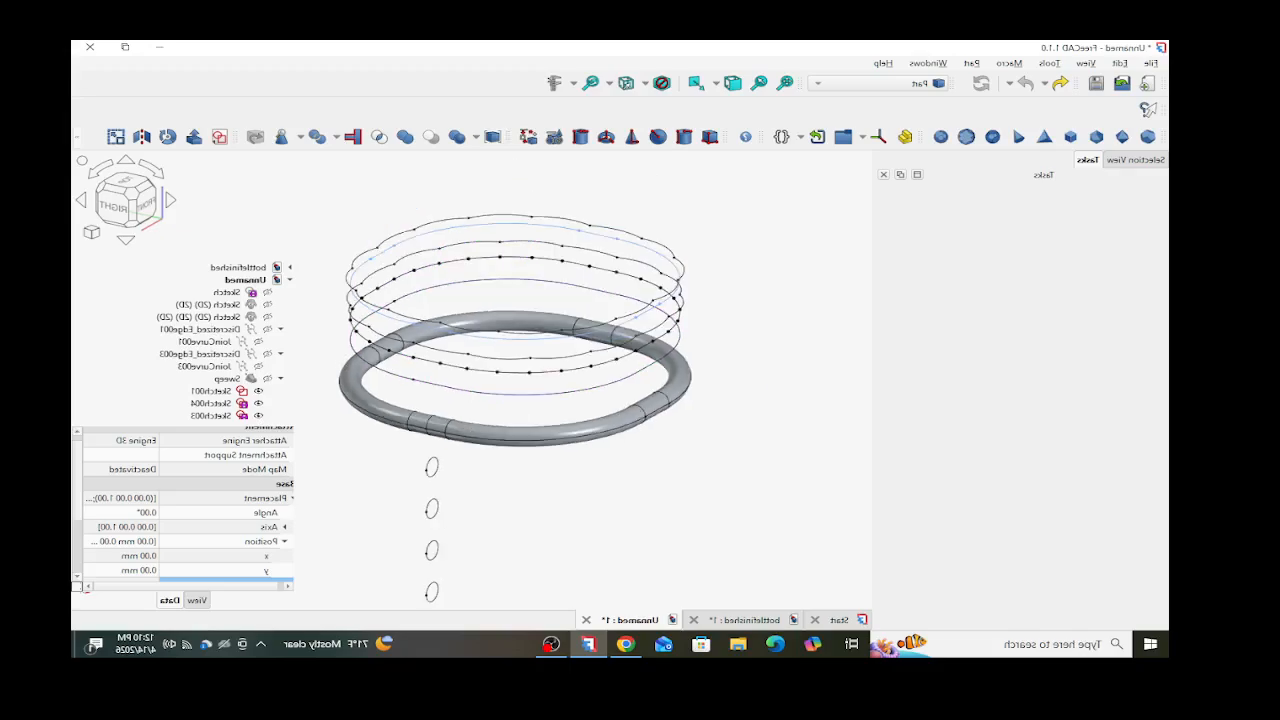
scroll(212, 366, down, 1)
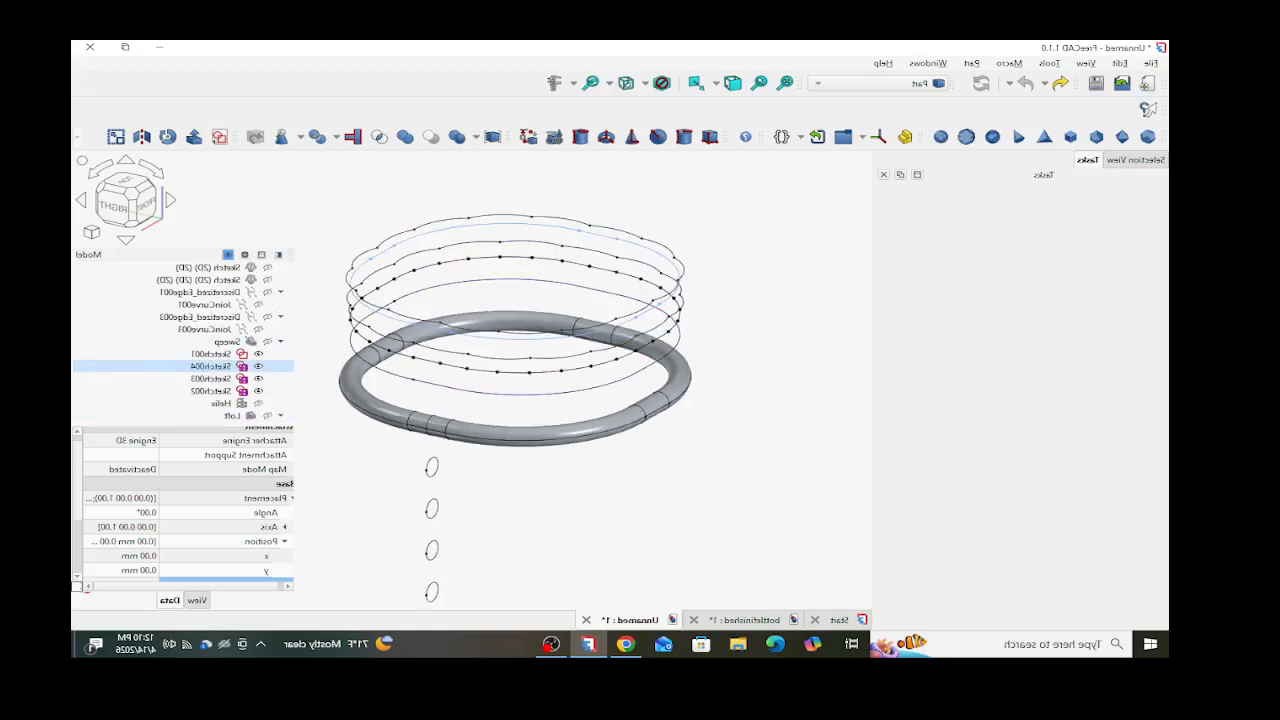
scroll(212, 366, down, 3)
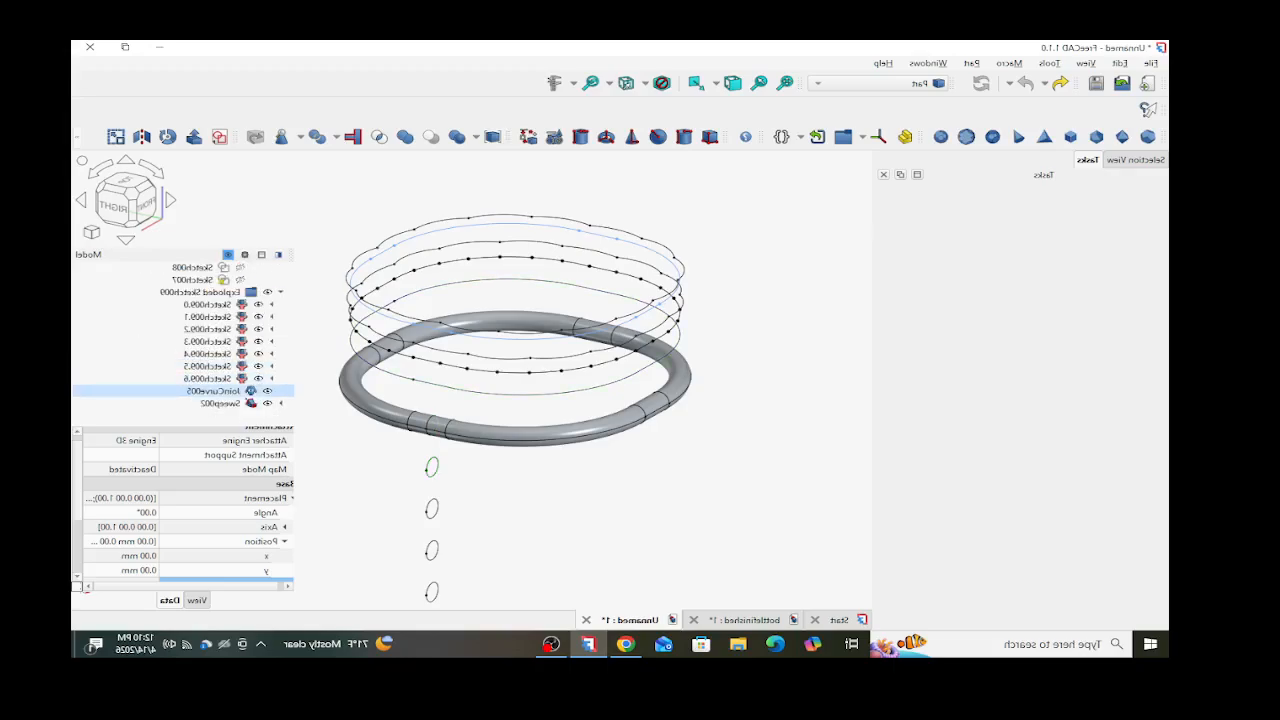
click(215, 390)
key(Delete)
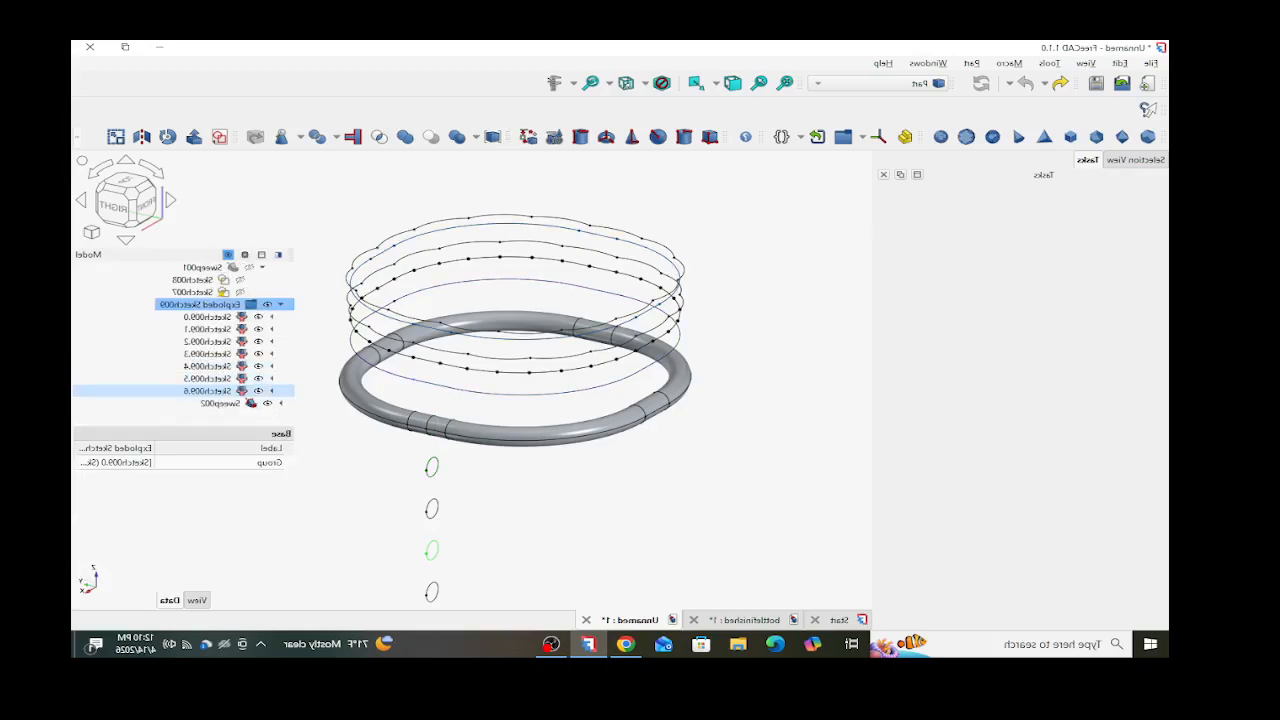
- Sweep the circle Sketch009.1 along the Sketch (2D) ring nested under the first sweep to create another groove ring
click(280, 403)
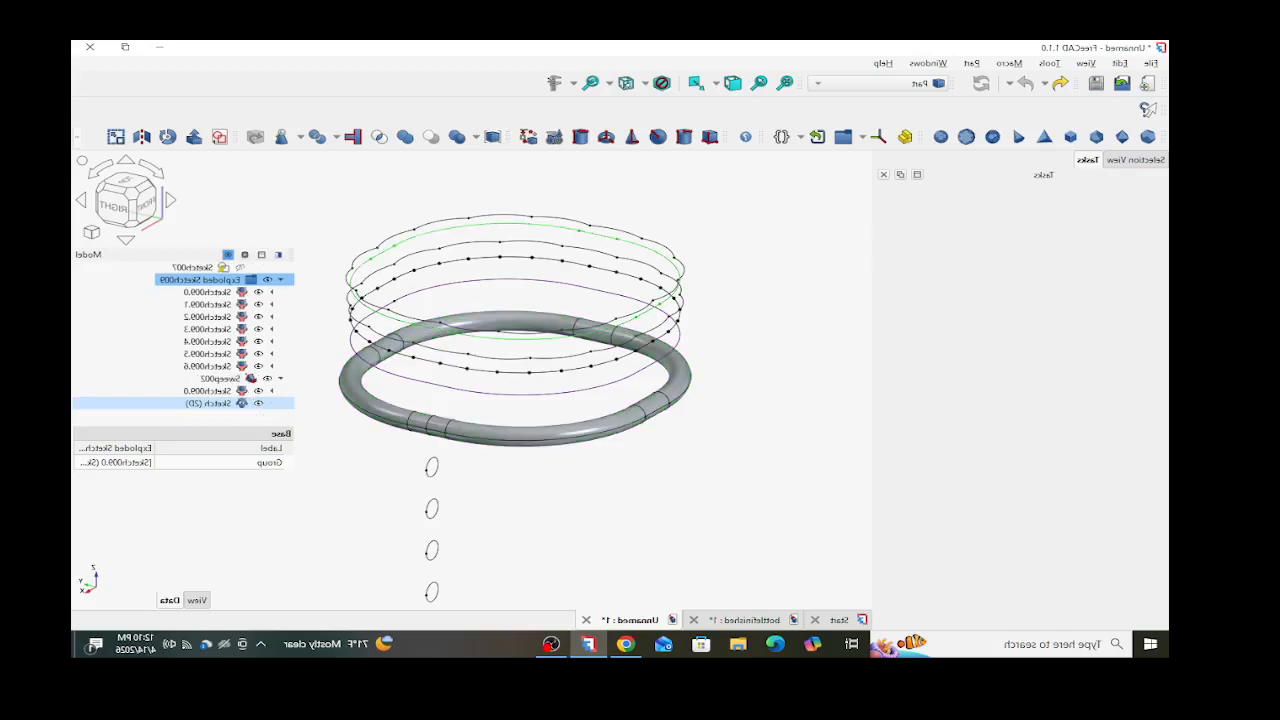
click(215, 200)
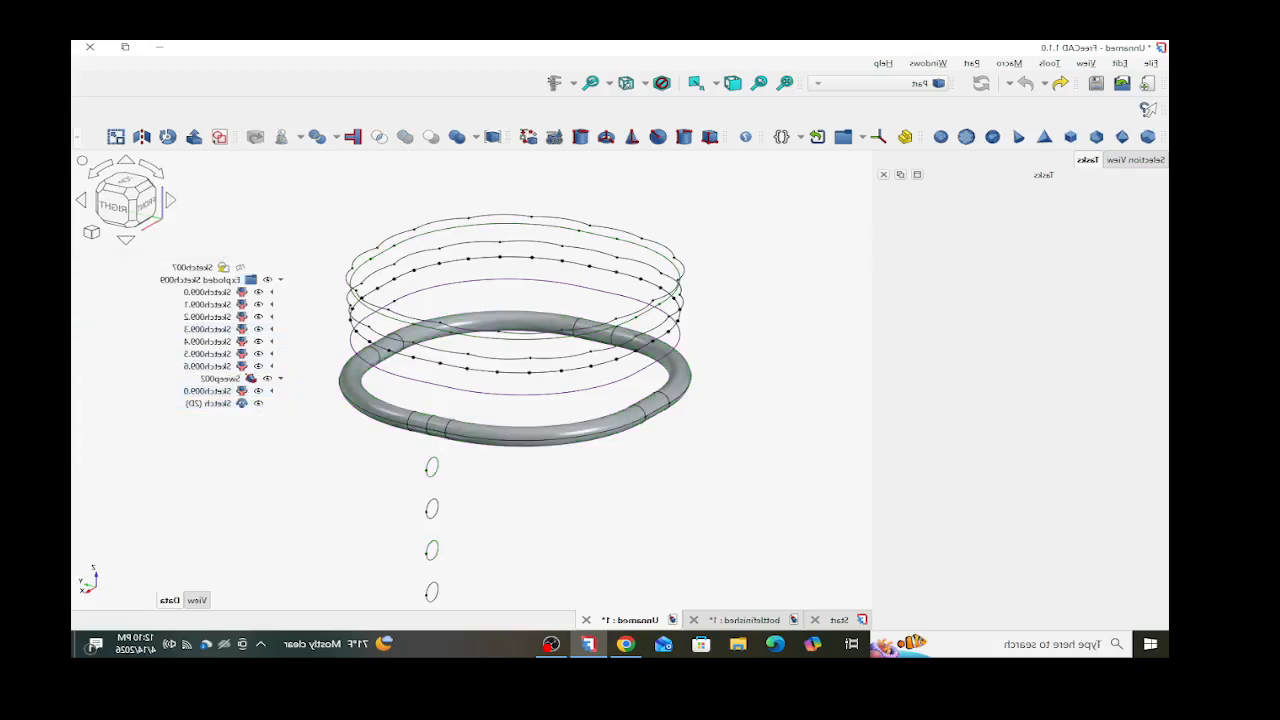
click(77, 137)
click(220, 184)
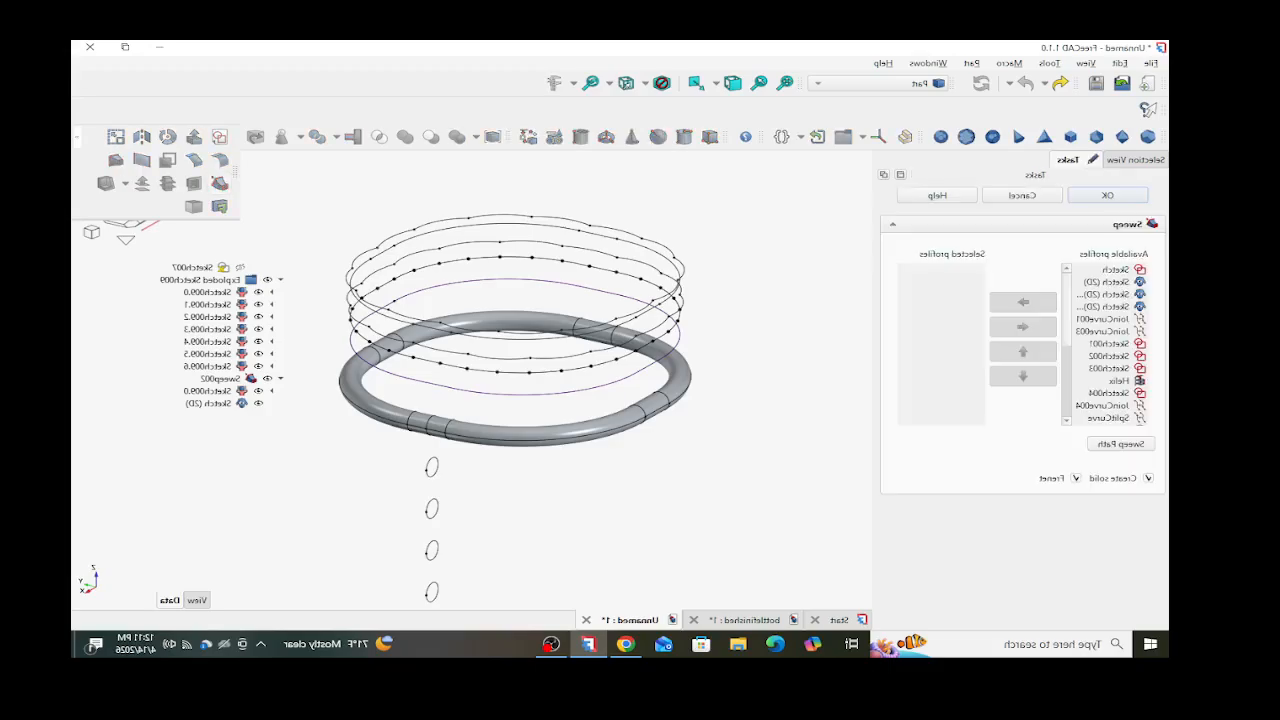
scroll(1105, 381, down, 4)
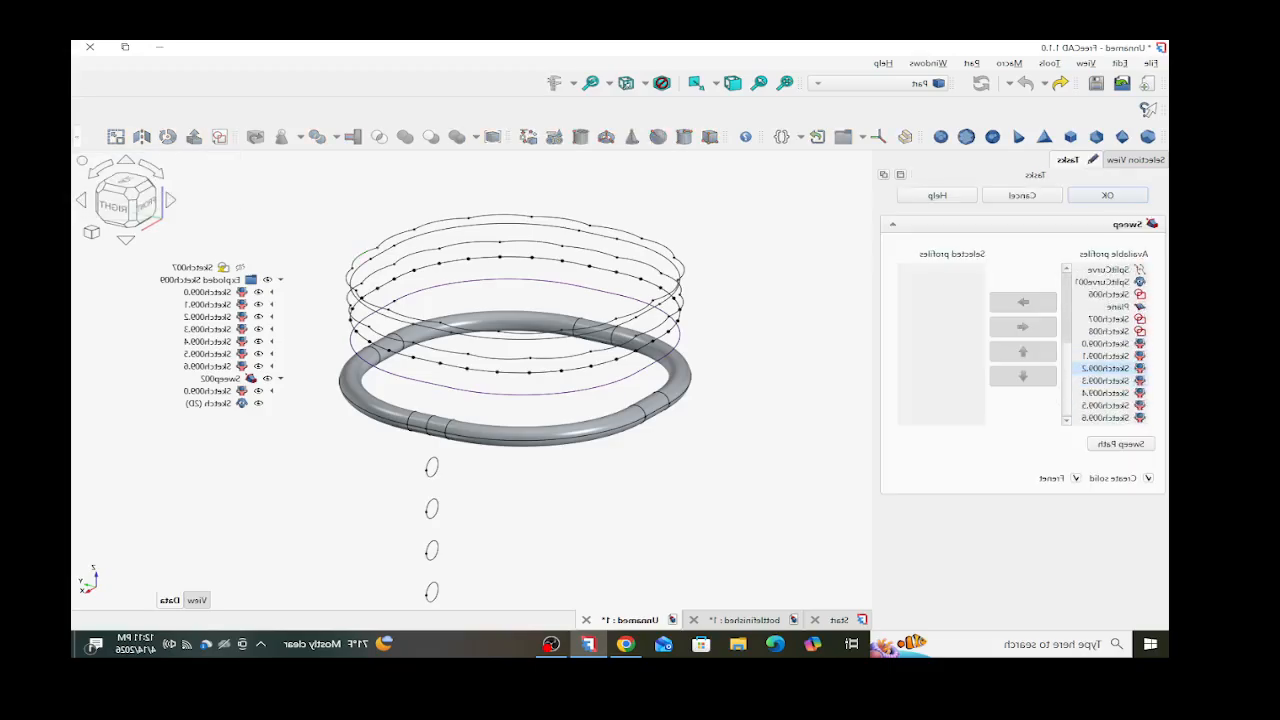
click(1105, 356)
click(1023, 301)
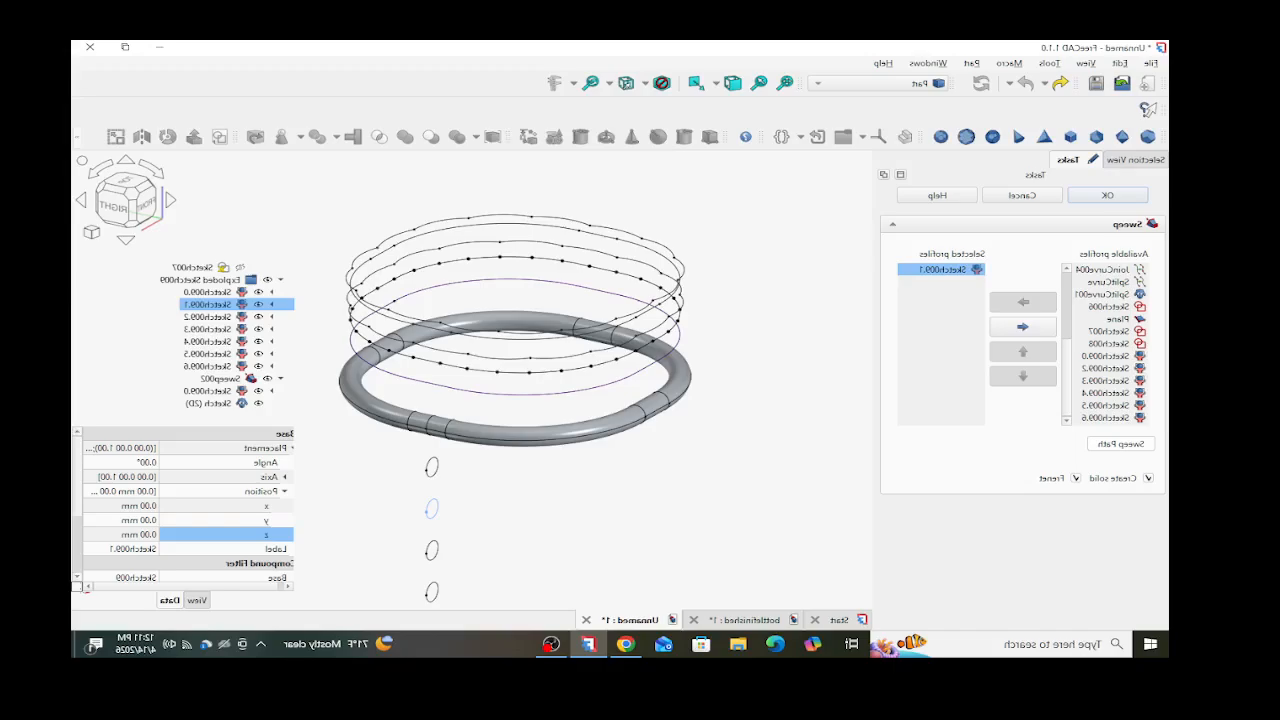
click(1121, 444)
click(208, 403)
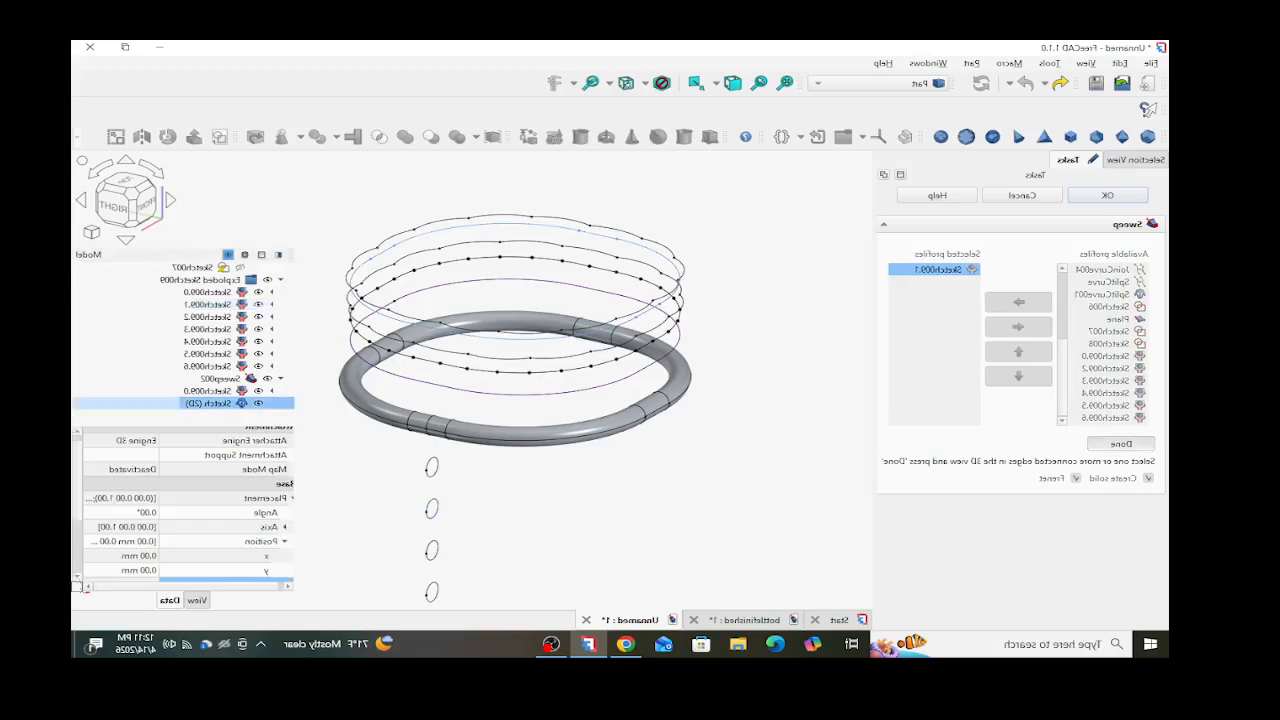
click(1121, 443)
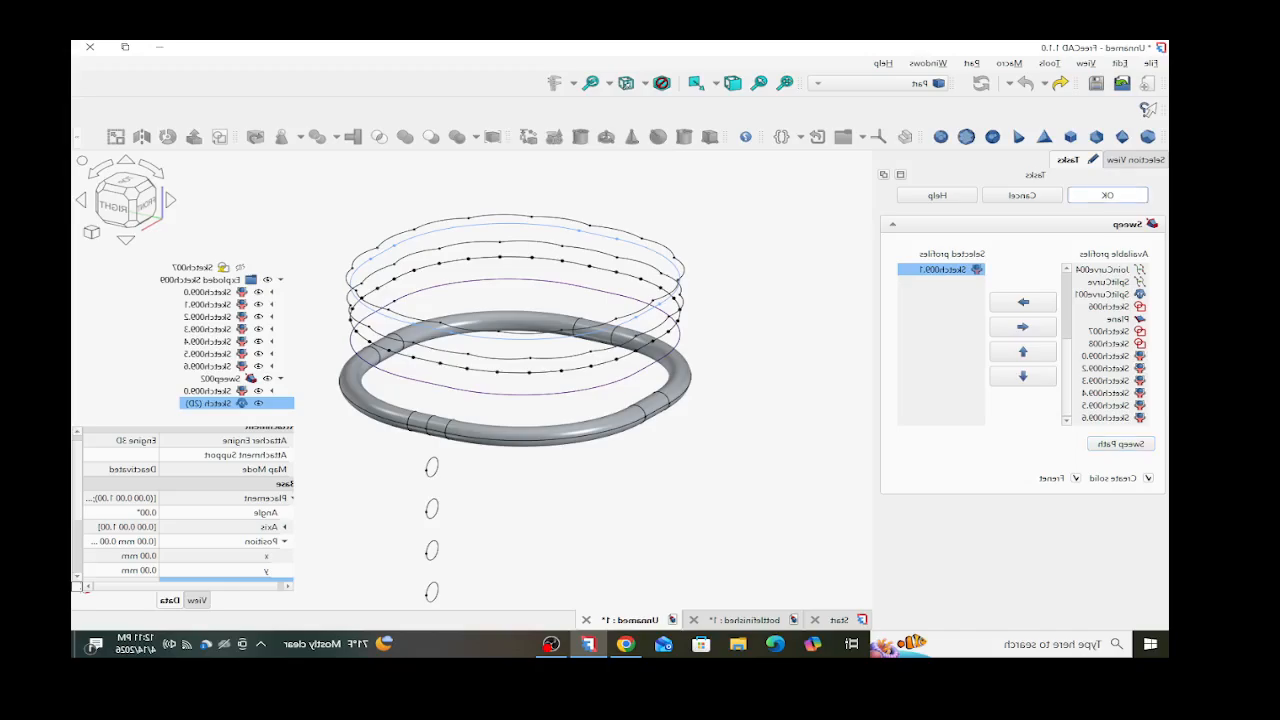
click(1107, 195)
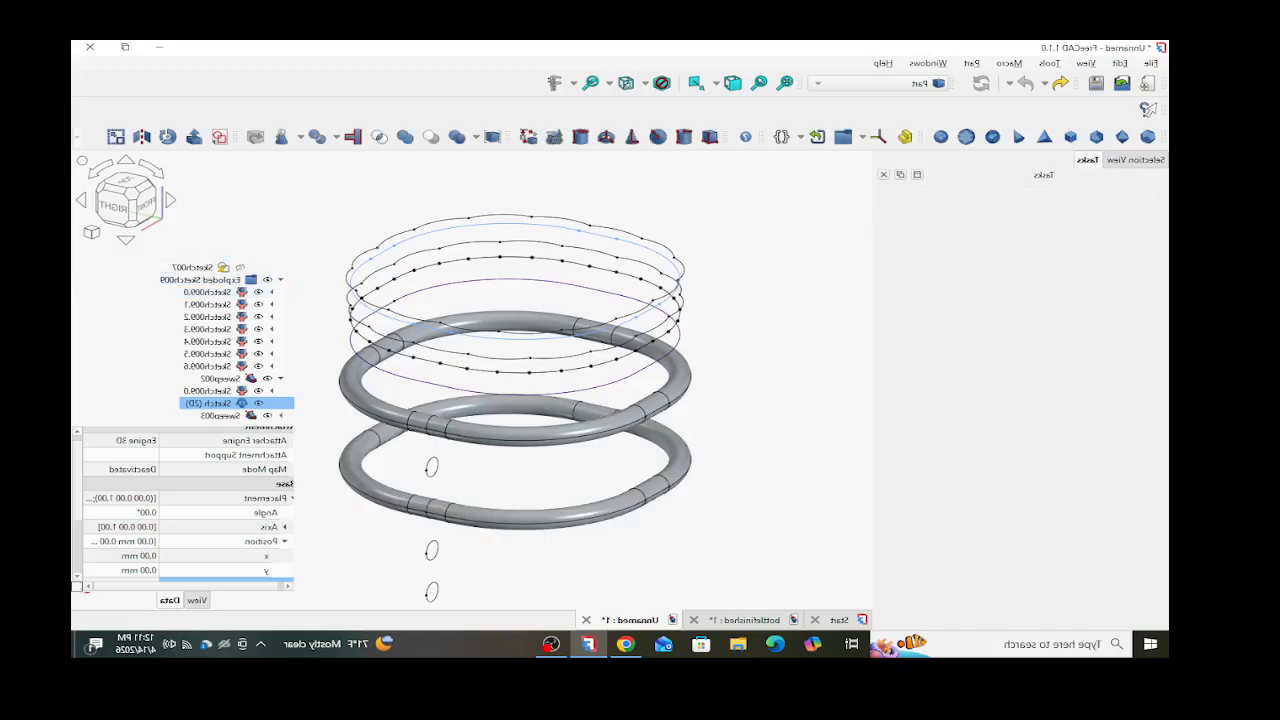
- Sweep the circle Sketch009.2 along the Sketch (2D) ring nested under Sweep002 to create the third solid groove ring
click(222, 205)
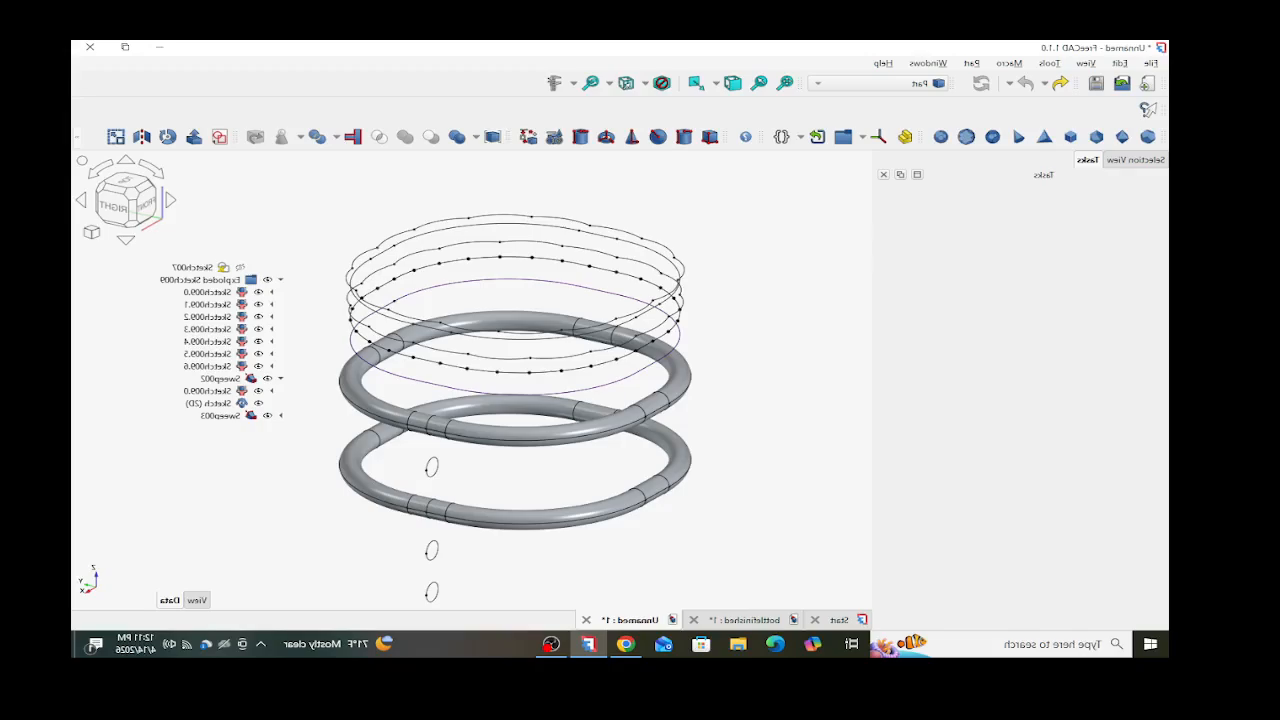
click(77, 137)
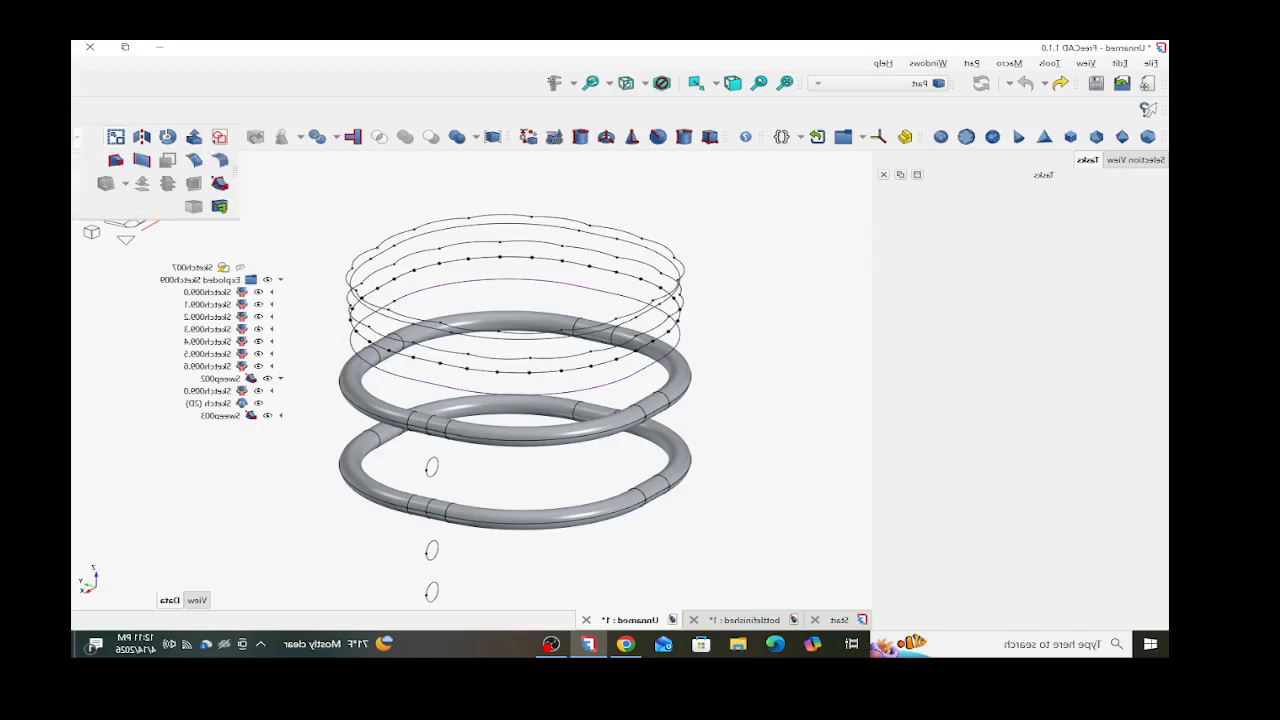
click(117, 160)
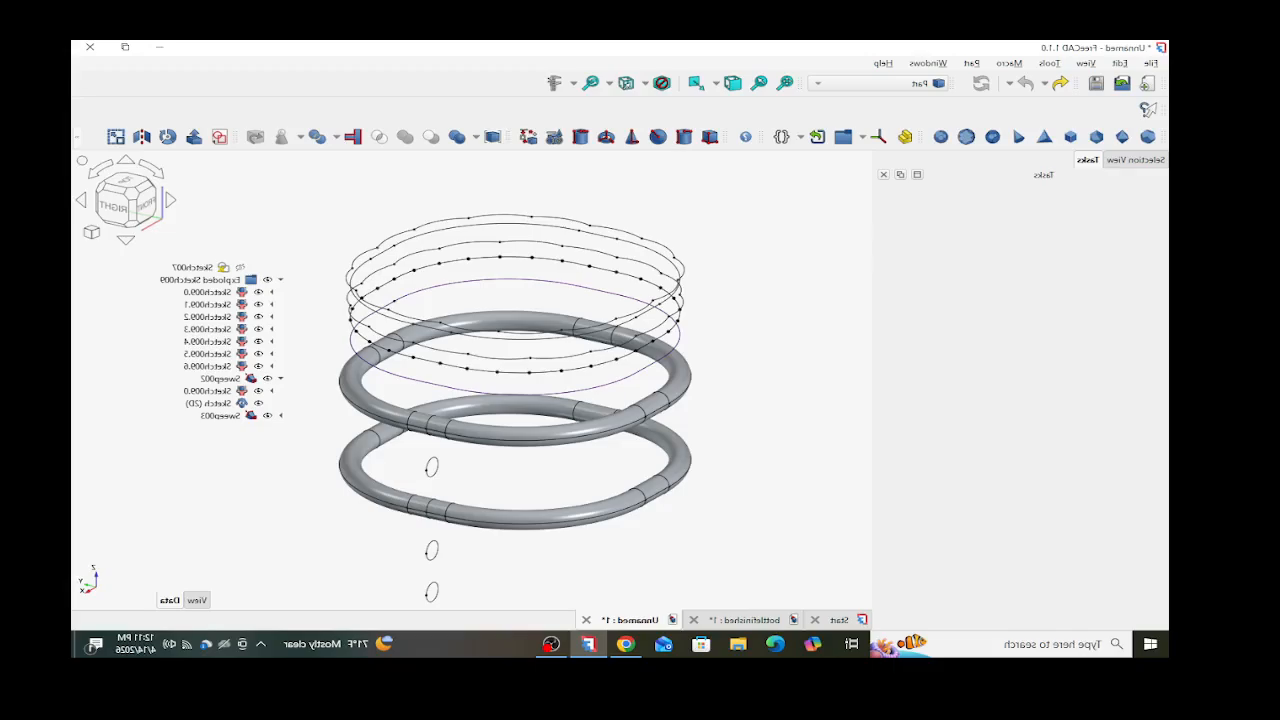
click(77, 137)
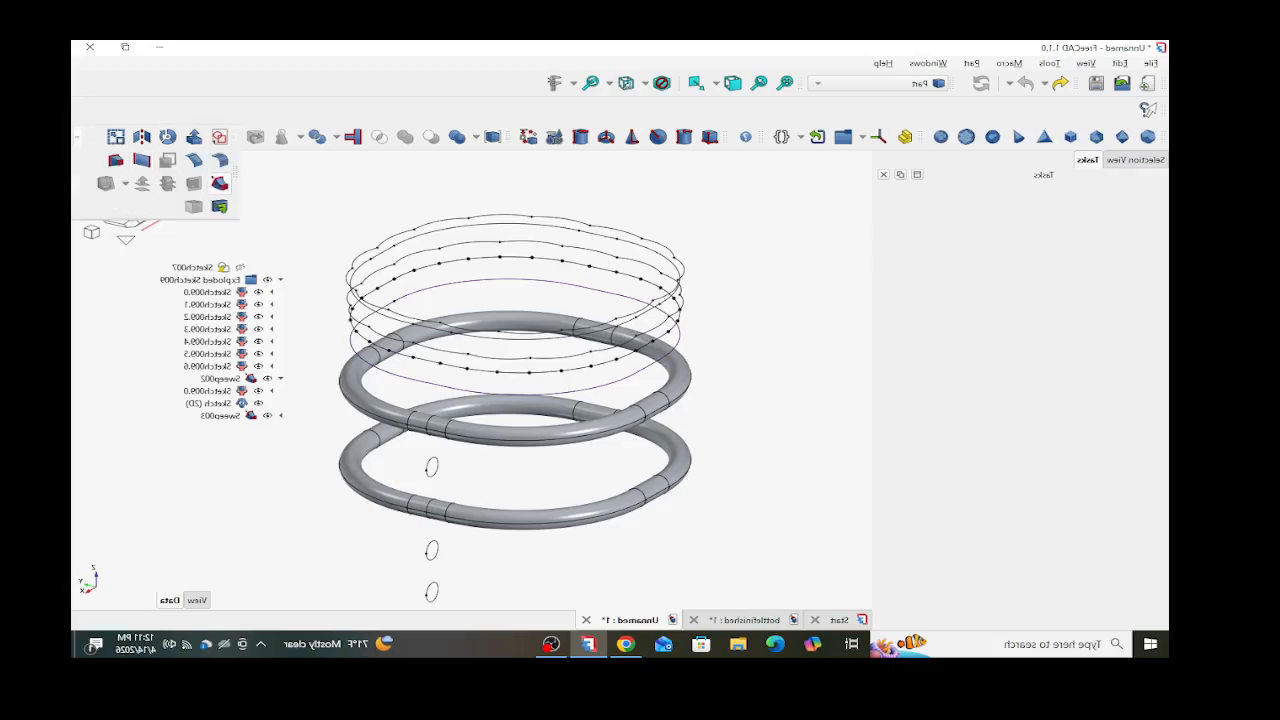
click(219, 183)
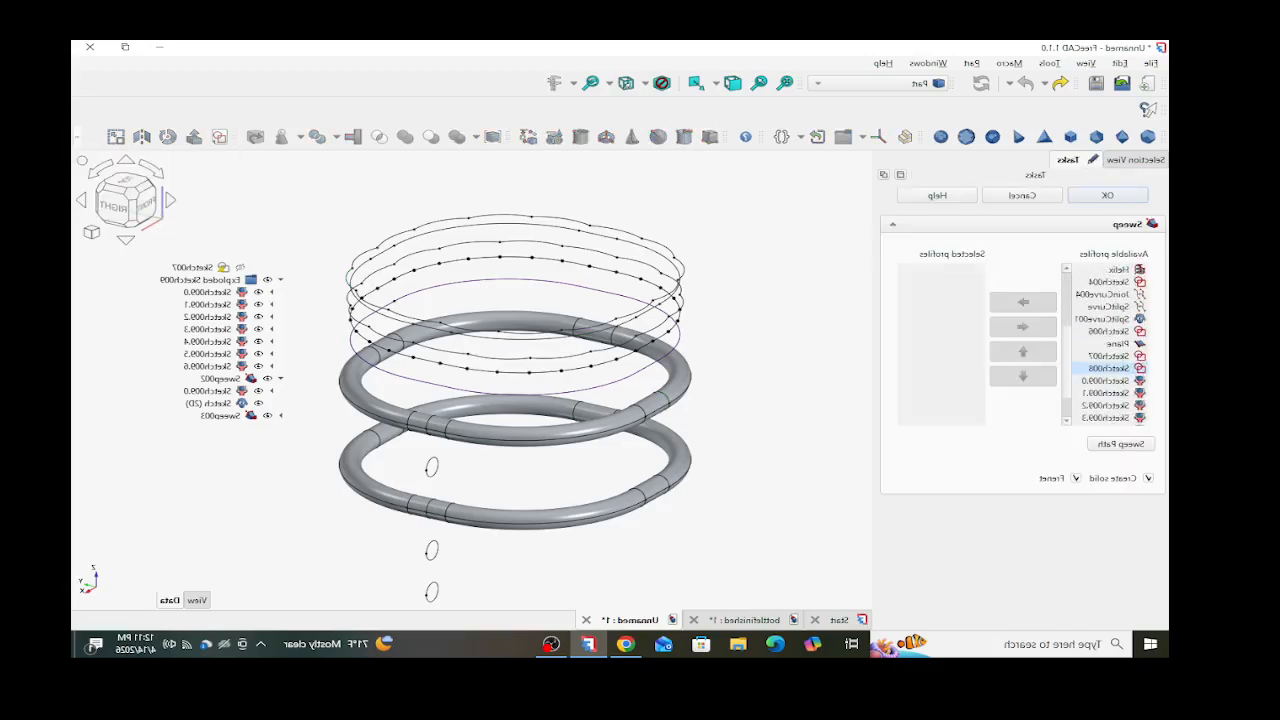
scroll(1110, 368, down, 1)
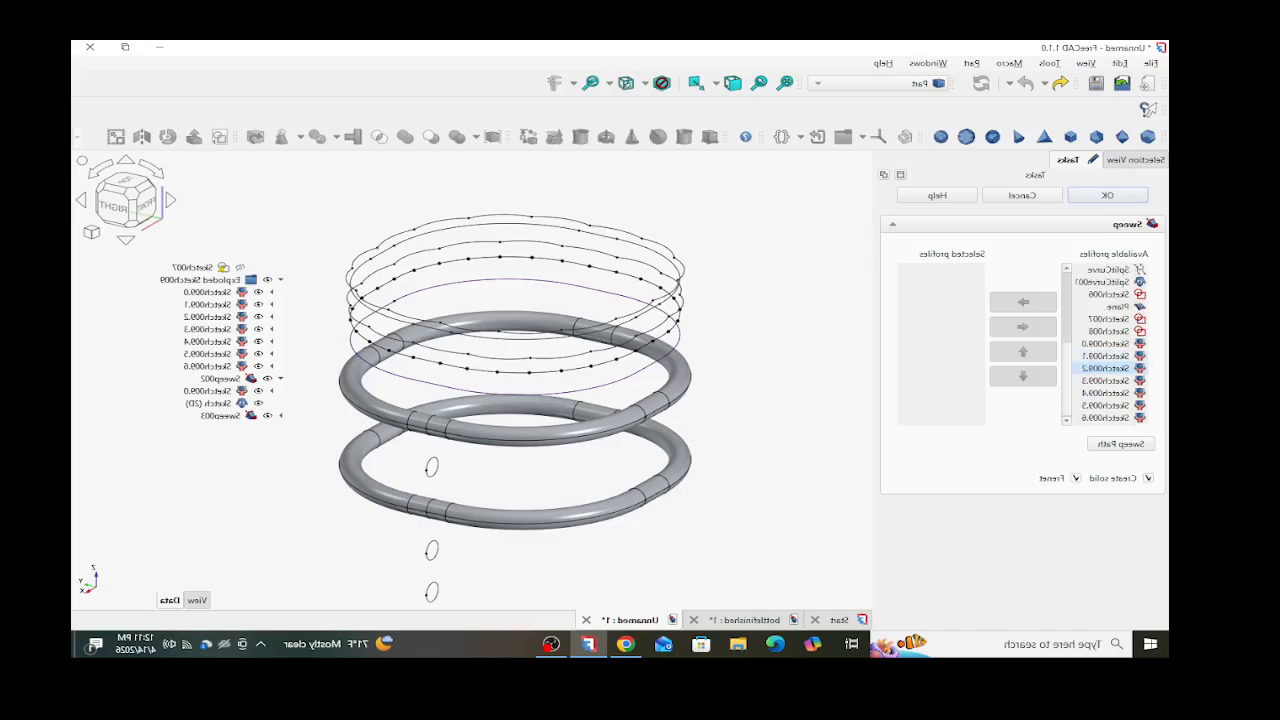
double_click(1105, 368)
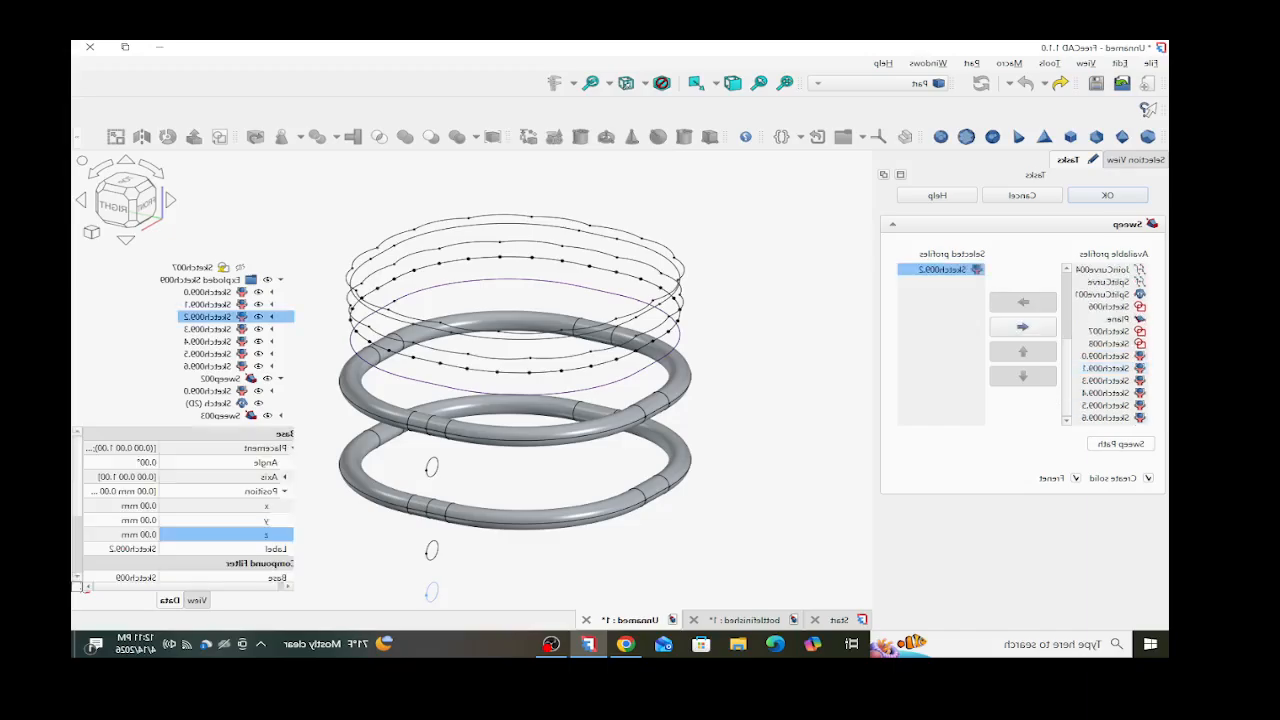
click(1120, 443)
click(207, 403)
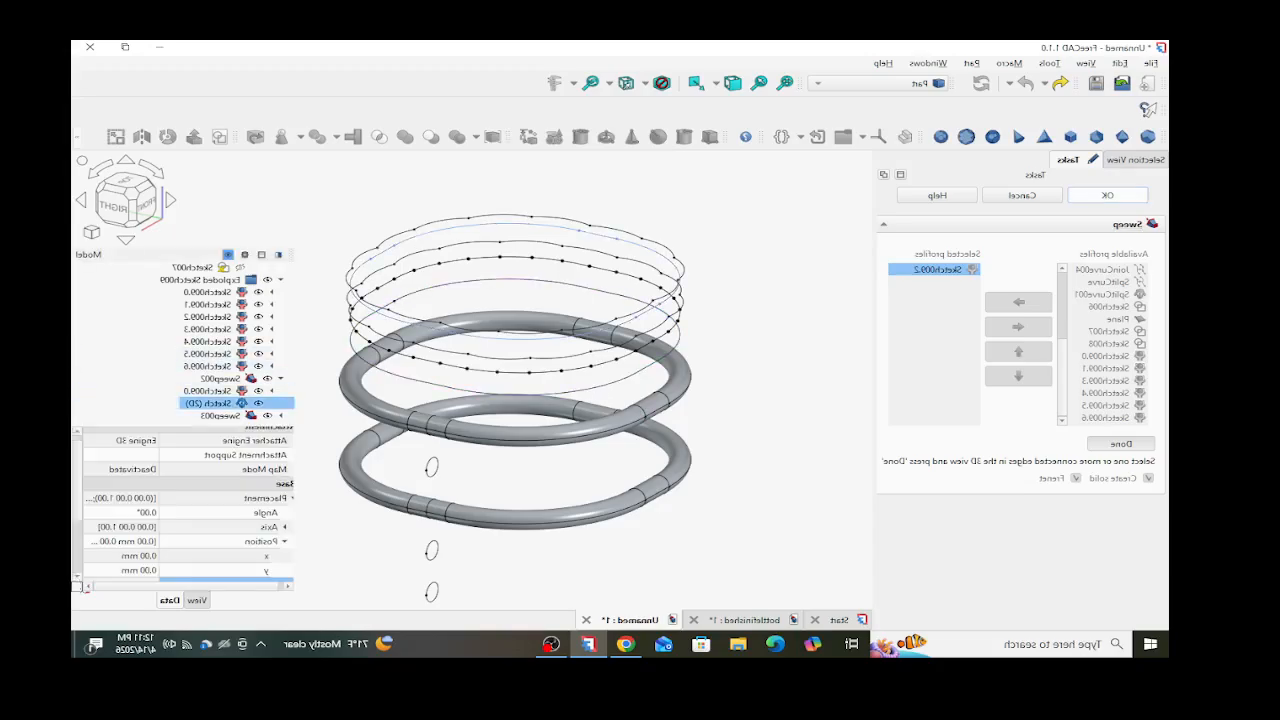
click(1120, 443)
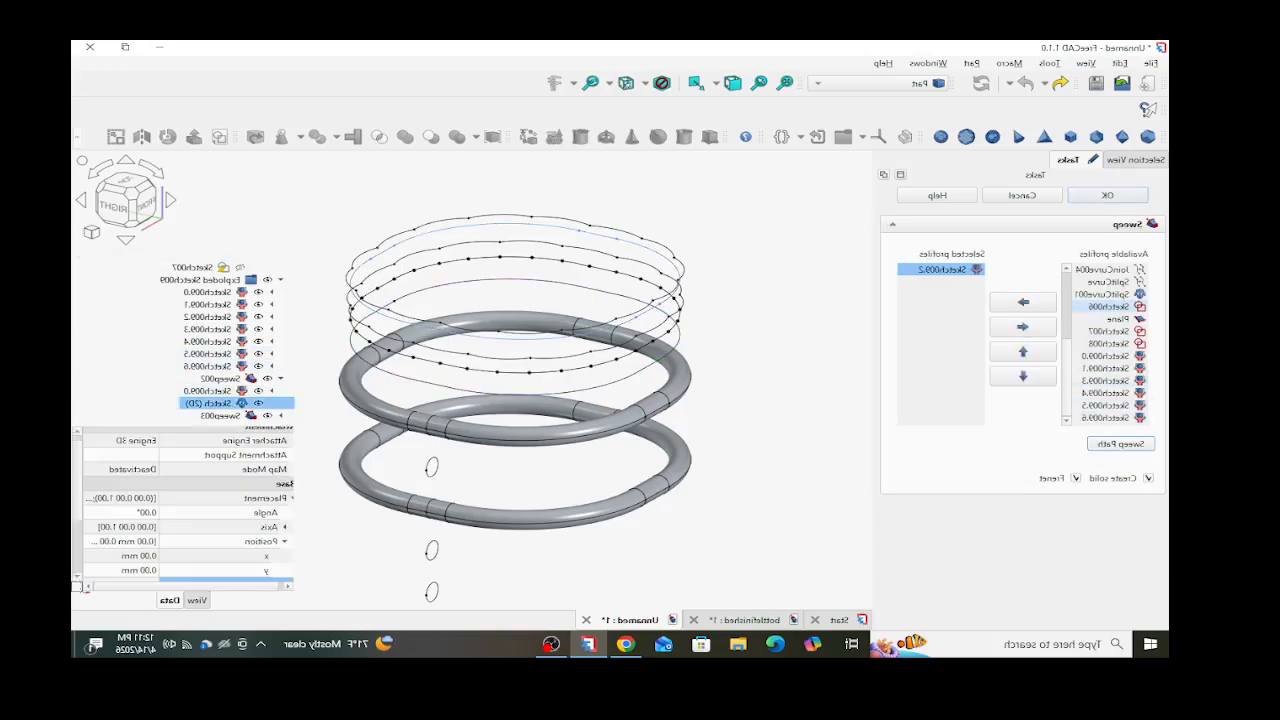
click(1107, 195)
- Sweep the circle Sketch009.3 along the same Sketch (2D) ring to create the fourth solid groove ring
scroll(461, 344, down, 3)
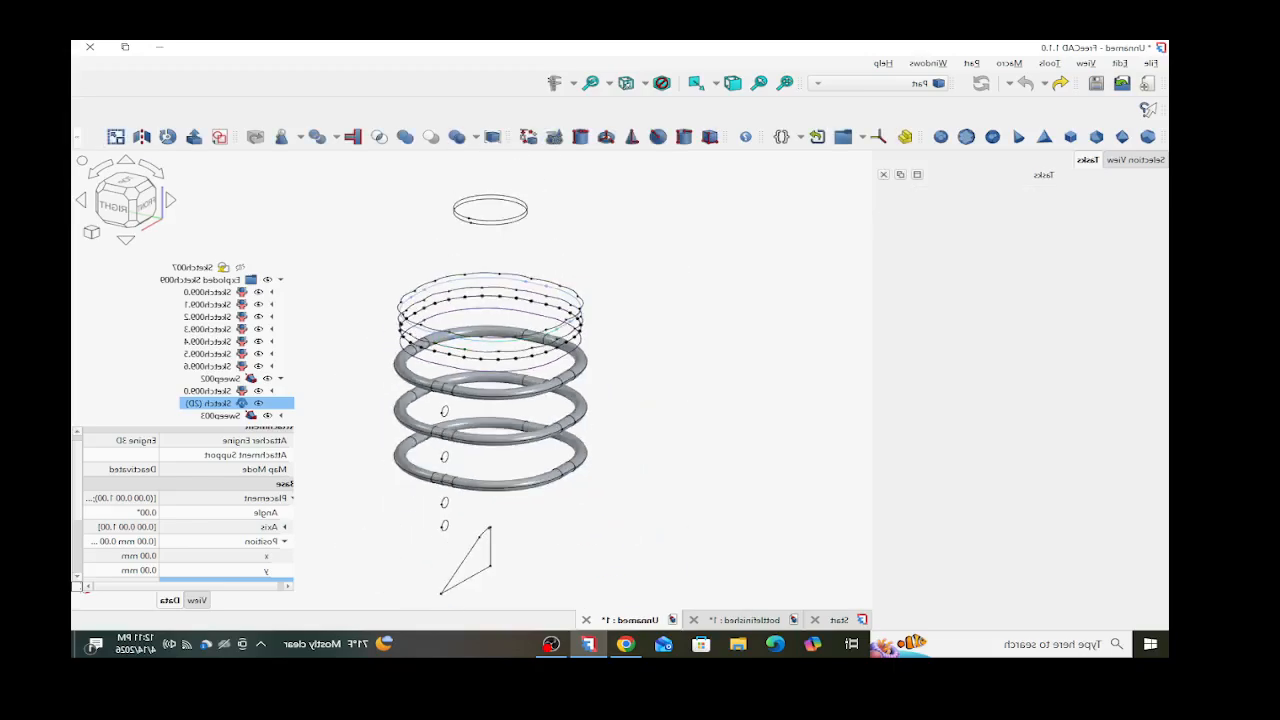
click(77, 137)
click(220, 184)
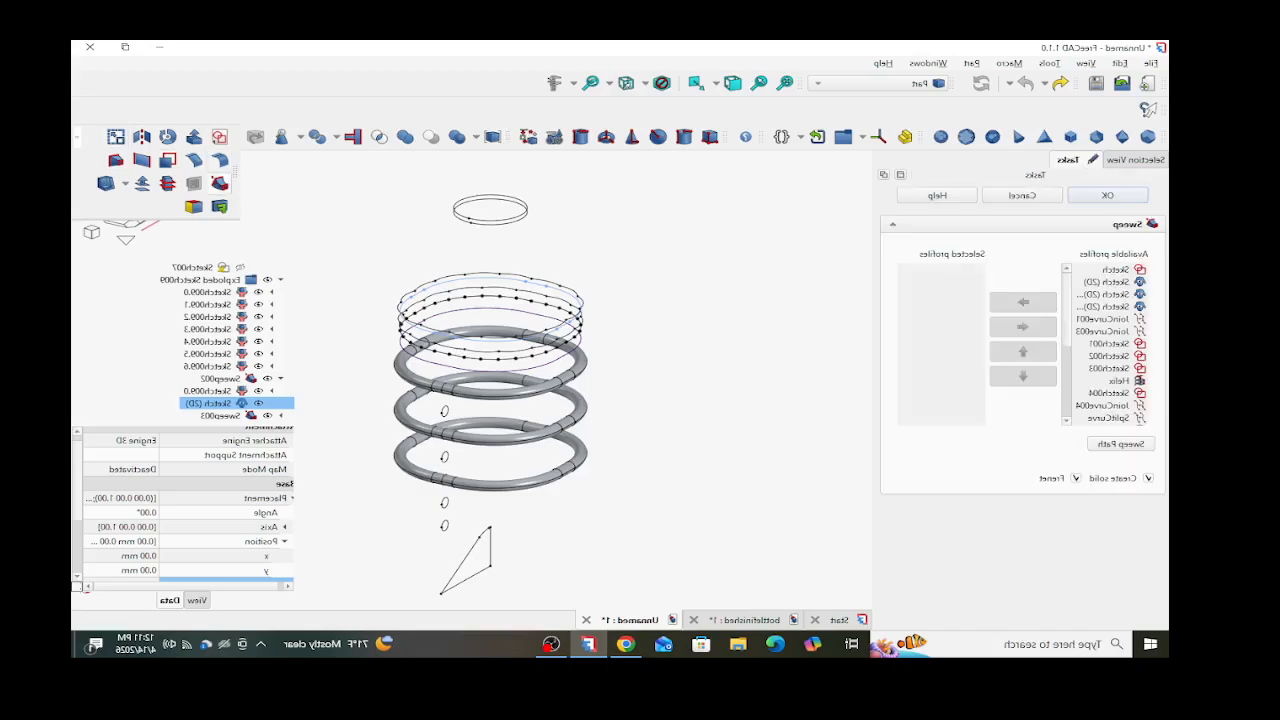
scroll(1108, 369, down, 2)
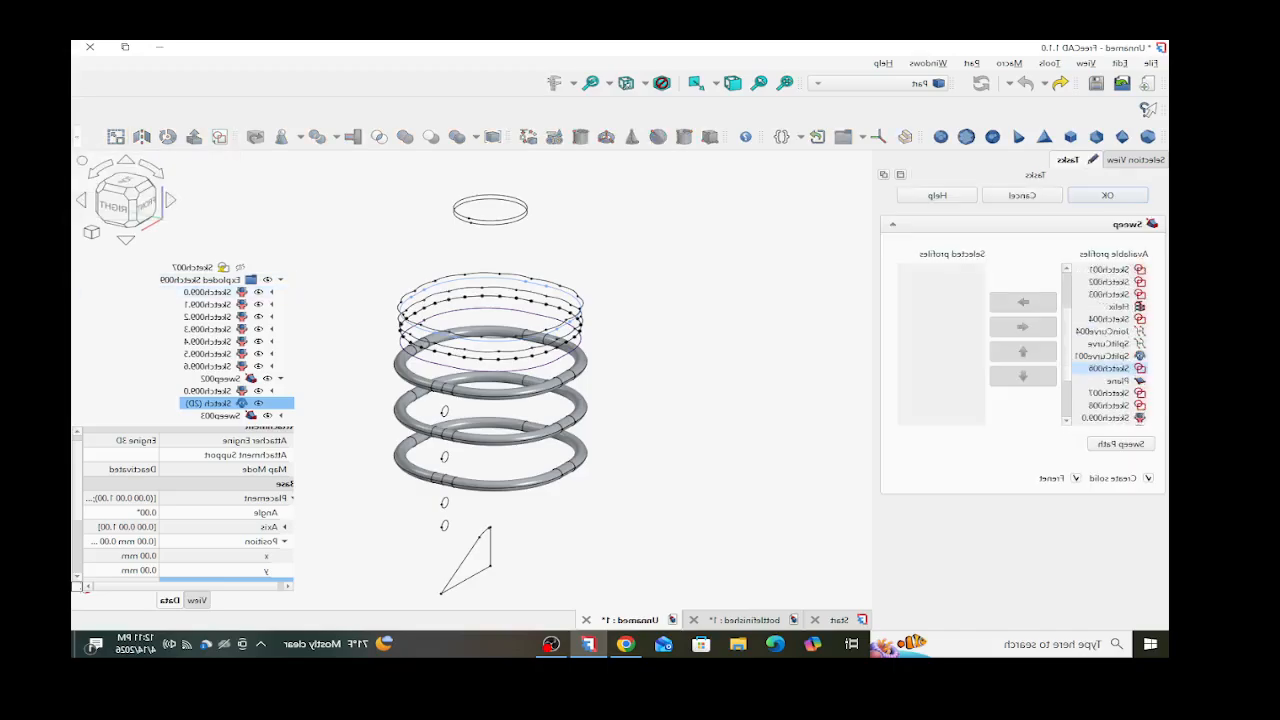
scroll(1108, 369, down, 2)
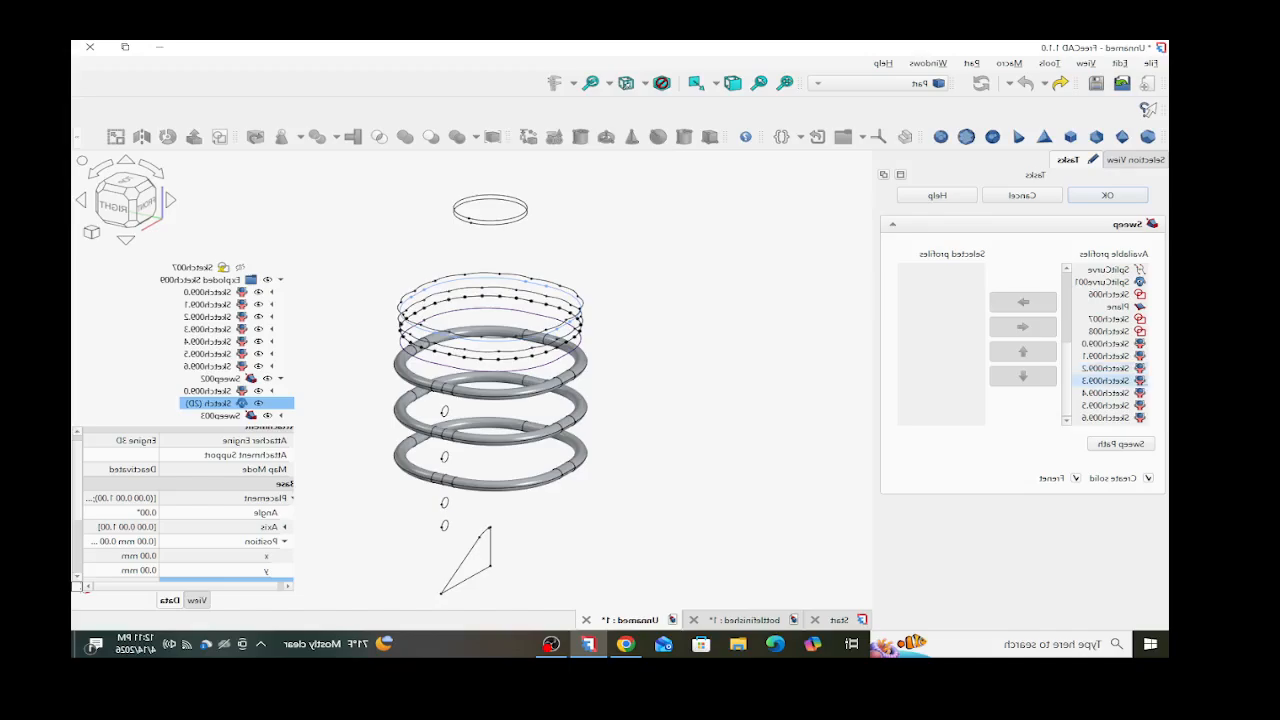
double_click(1110, 380)
click(1121, 443)
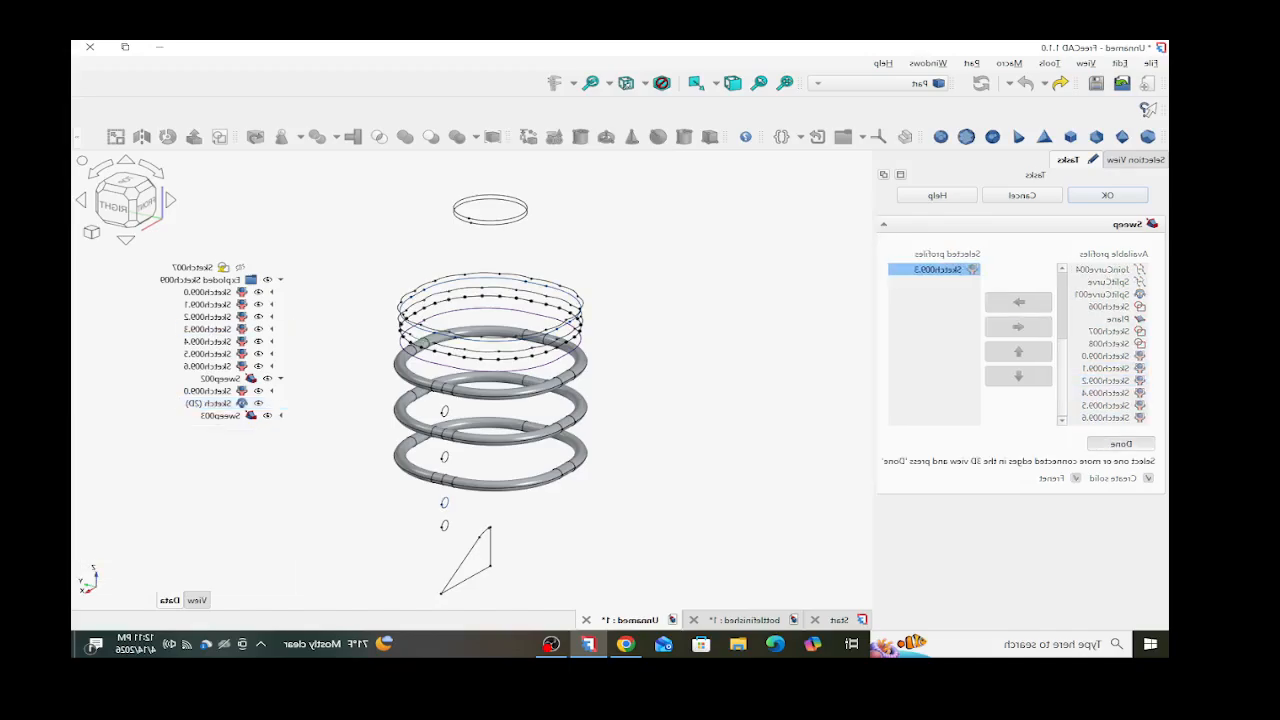
click(210, 403)
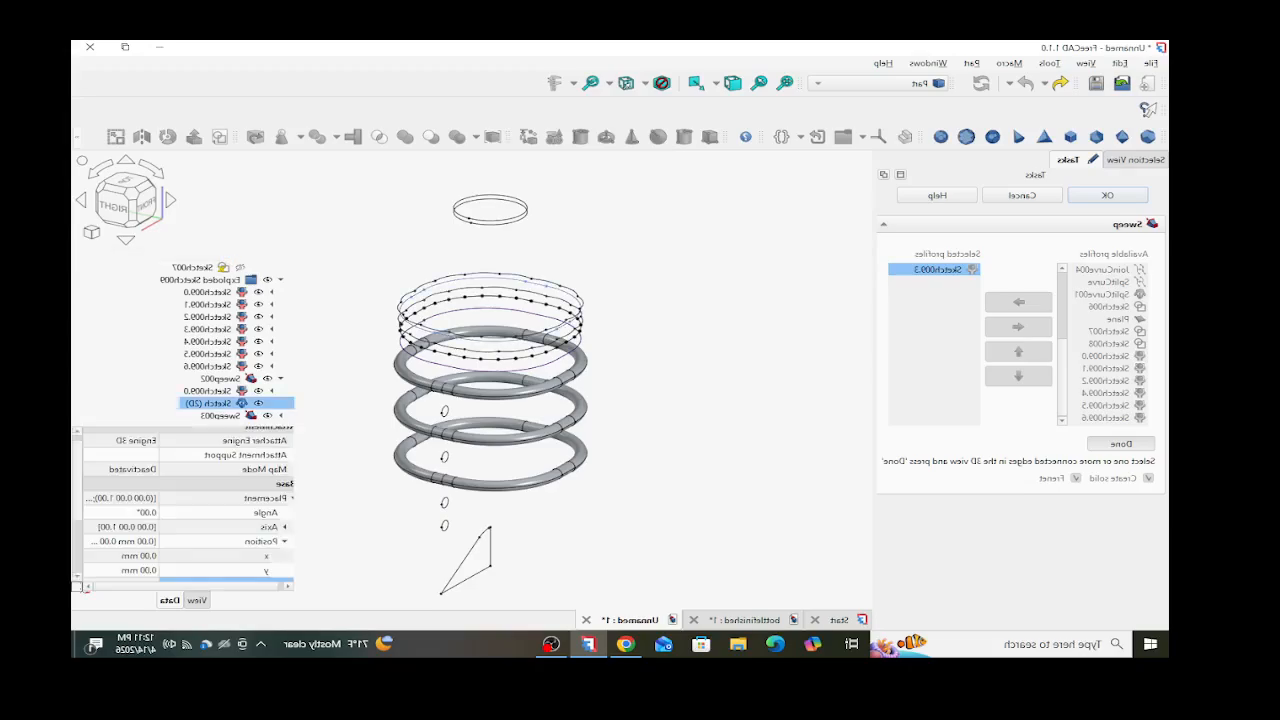
click(1121, 443)
click(1108, 195)
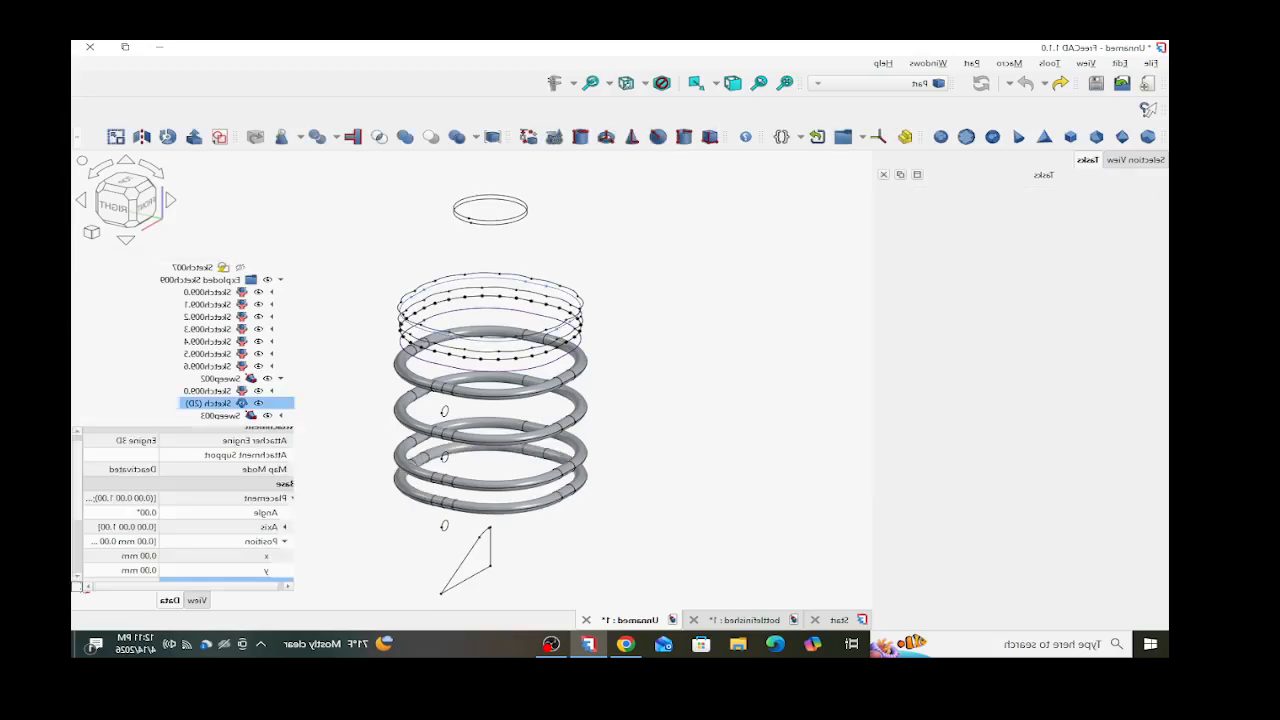
- Create the fifth groove ring with a Part Sweep of circle Sketch009.4 along the Sketch (2D) ring
click(77, 137)
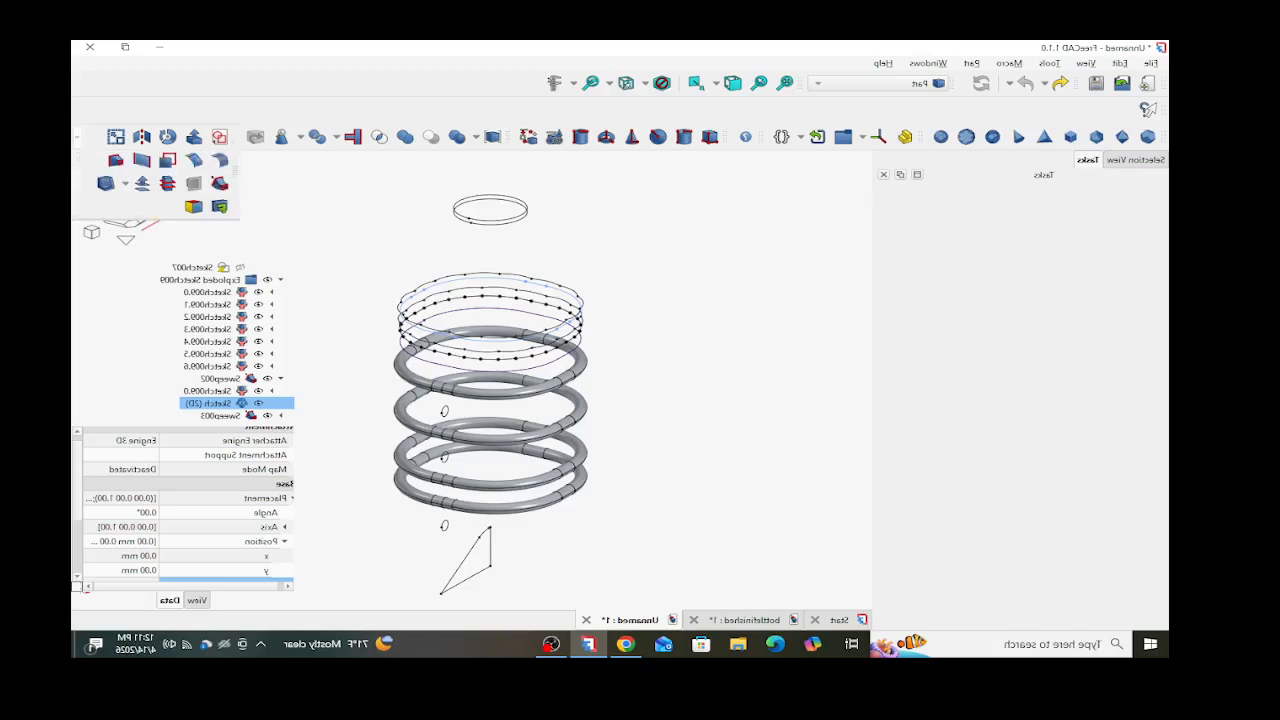
click(219, 183)
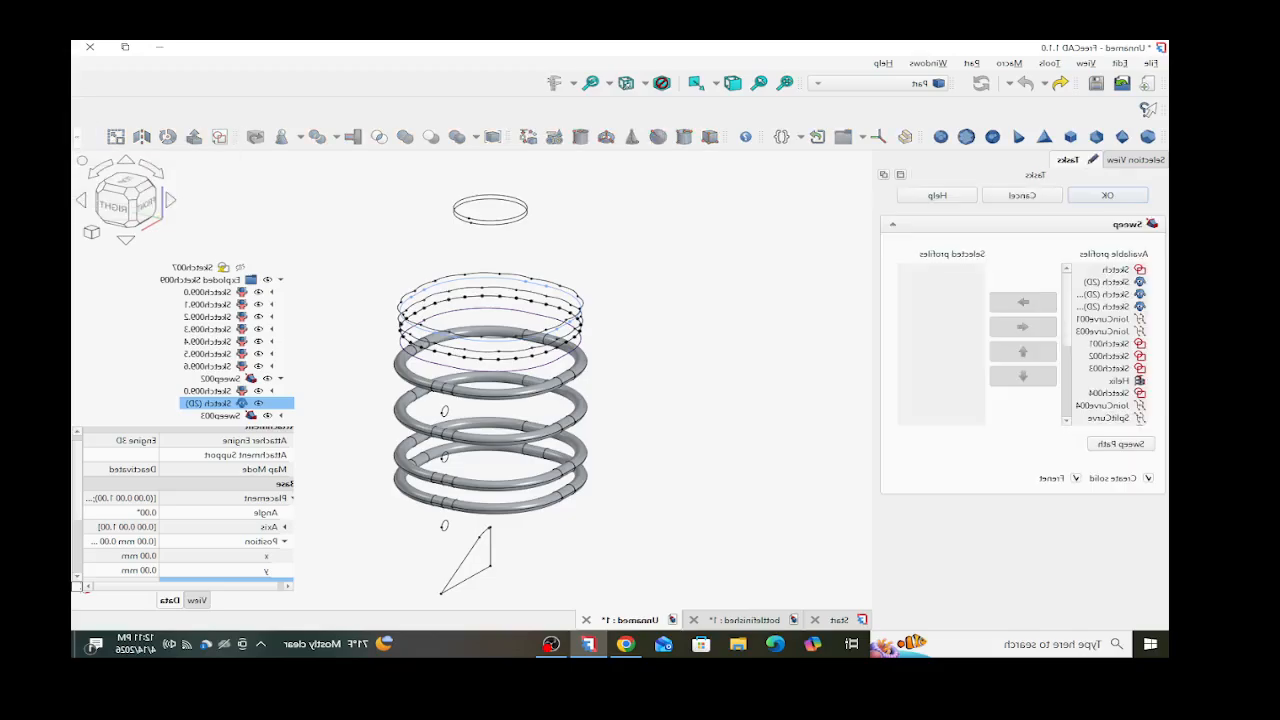
scroll(1105, 380, down, 4)
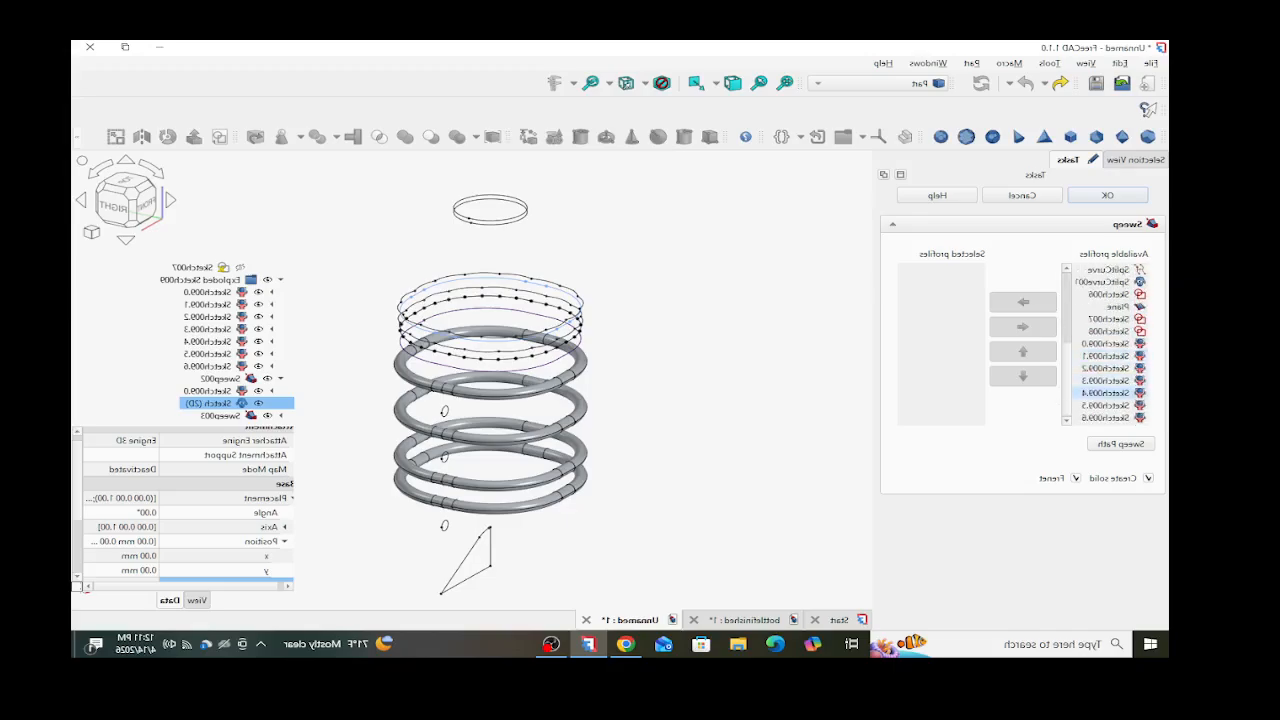
click(1022, 301)
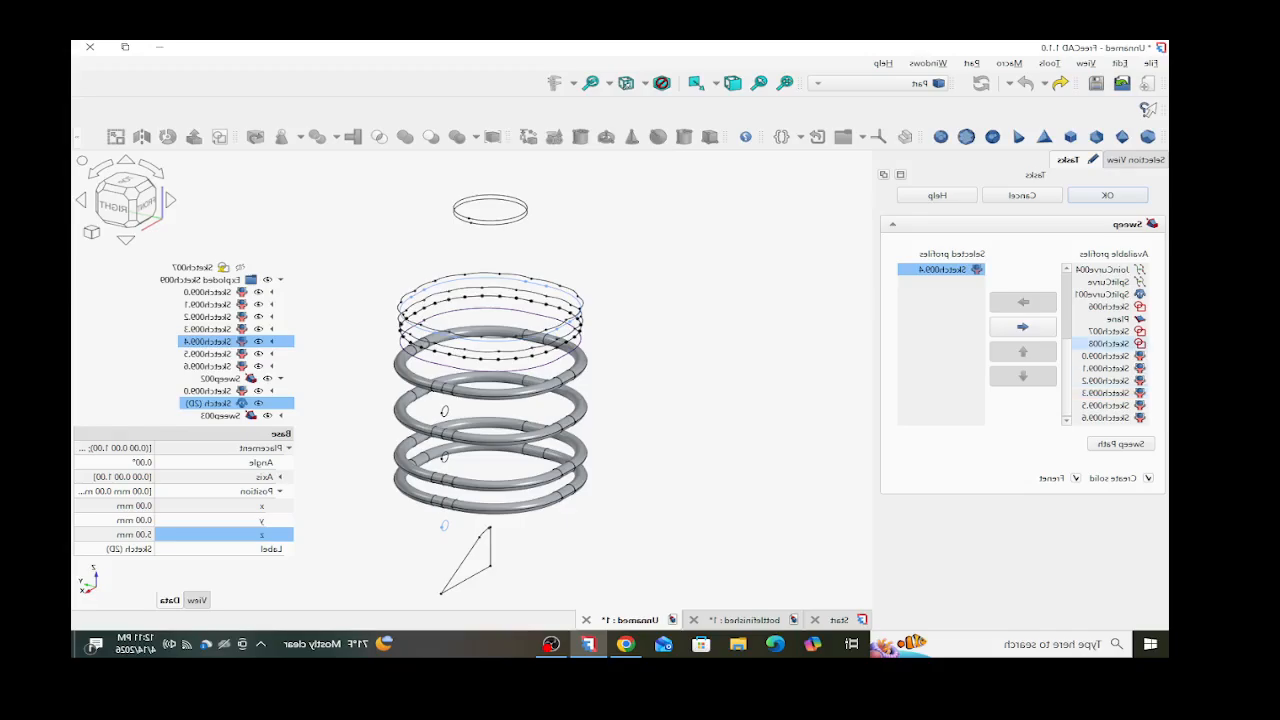
click(1120, 444)
click(209, 403)
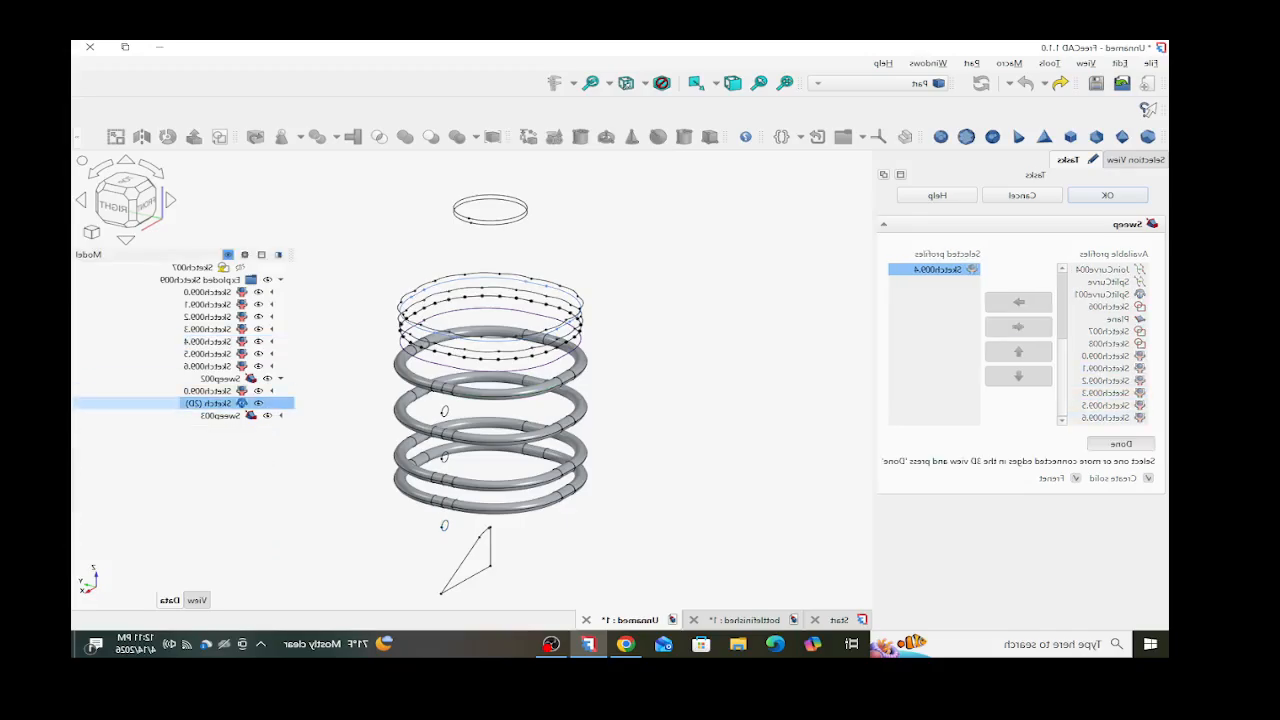
click(1120, 444)
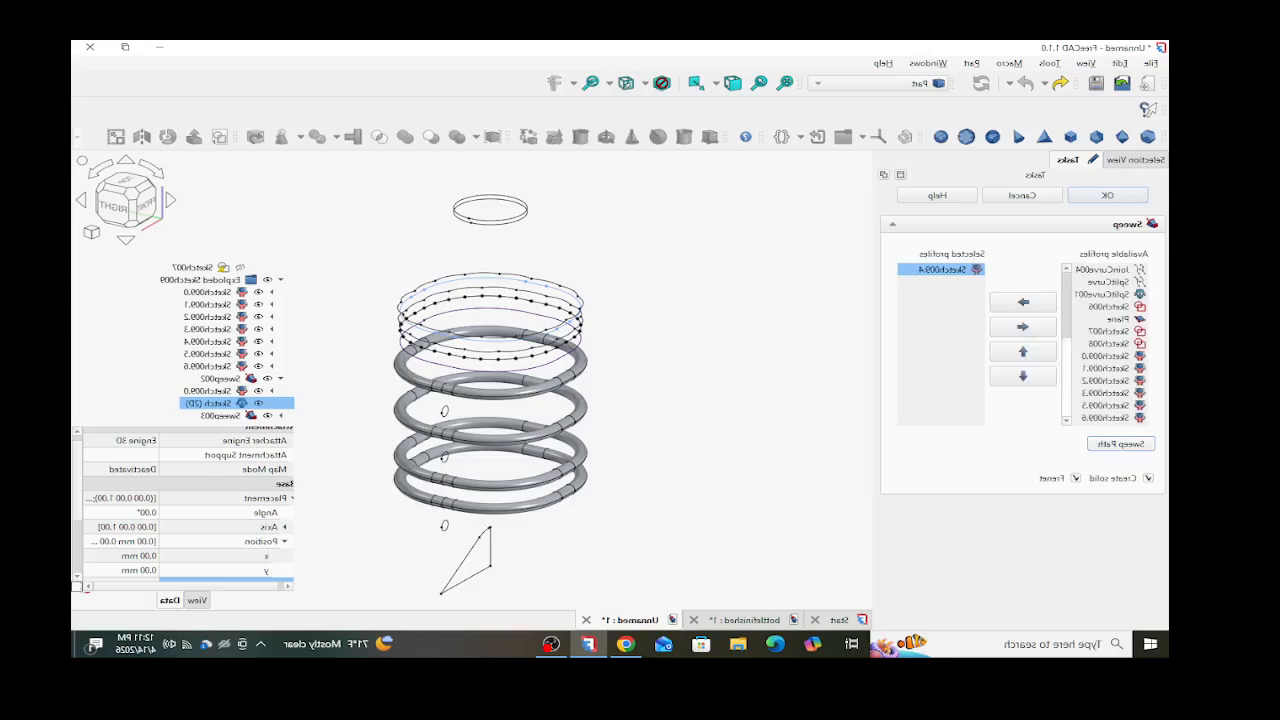
click(1107, 195)
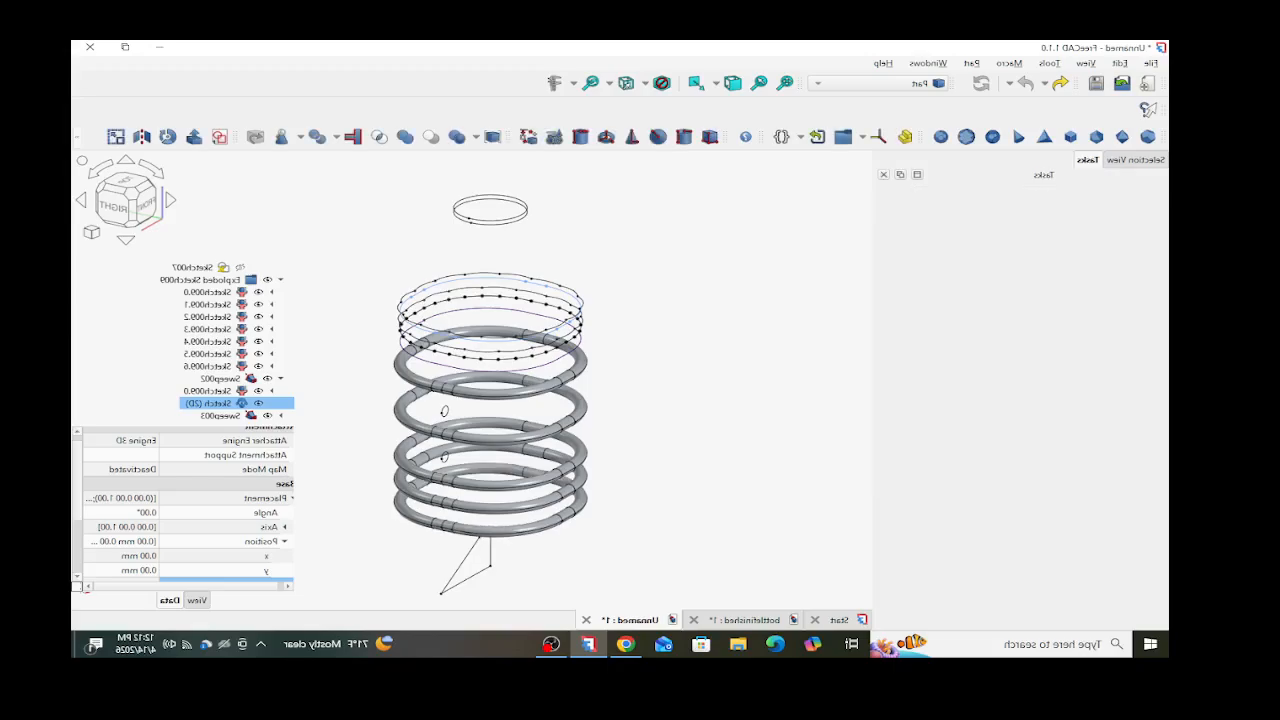
- Create the sixth groove ring by sweeping circle Sketch009.5 along the Sketch (2D) ring under Sweep002
scroll(210, 403, down, 2)
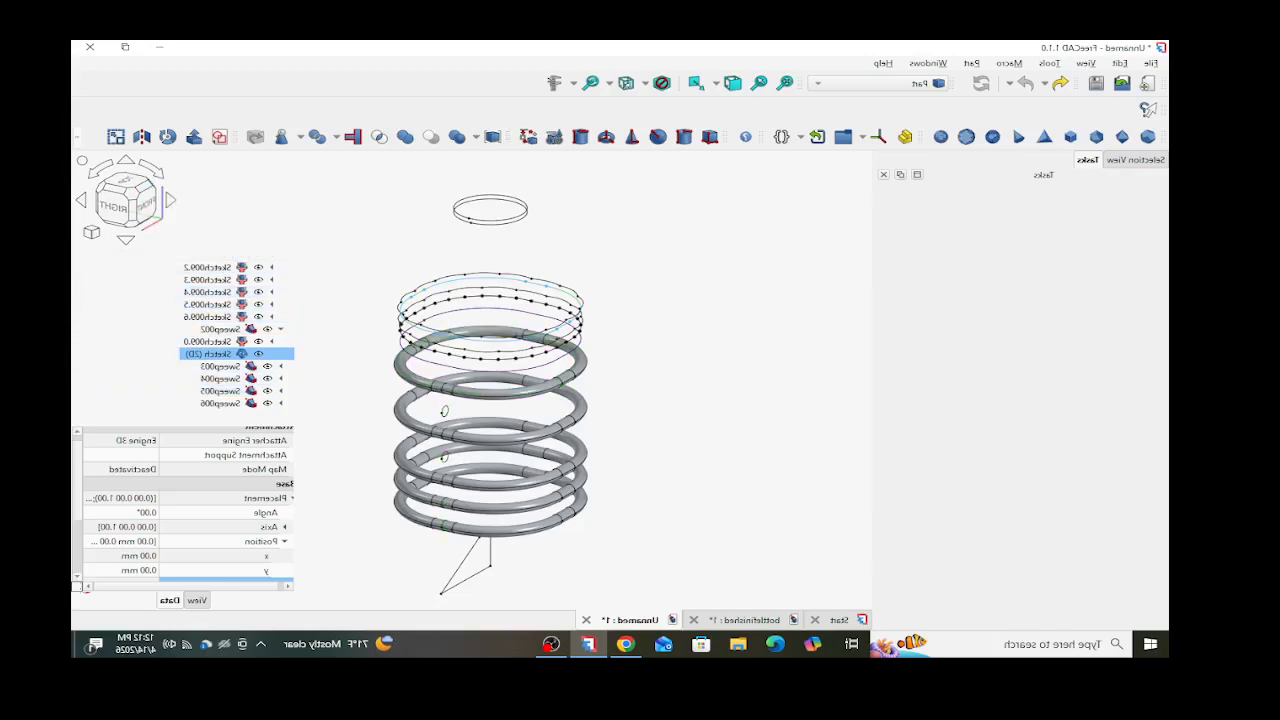
click(77, 137)
click(220, 183)
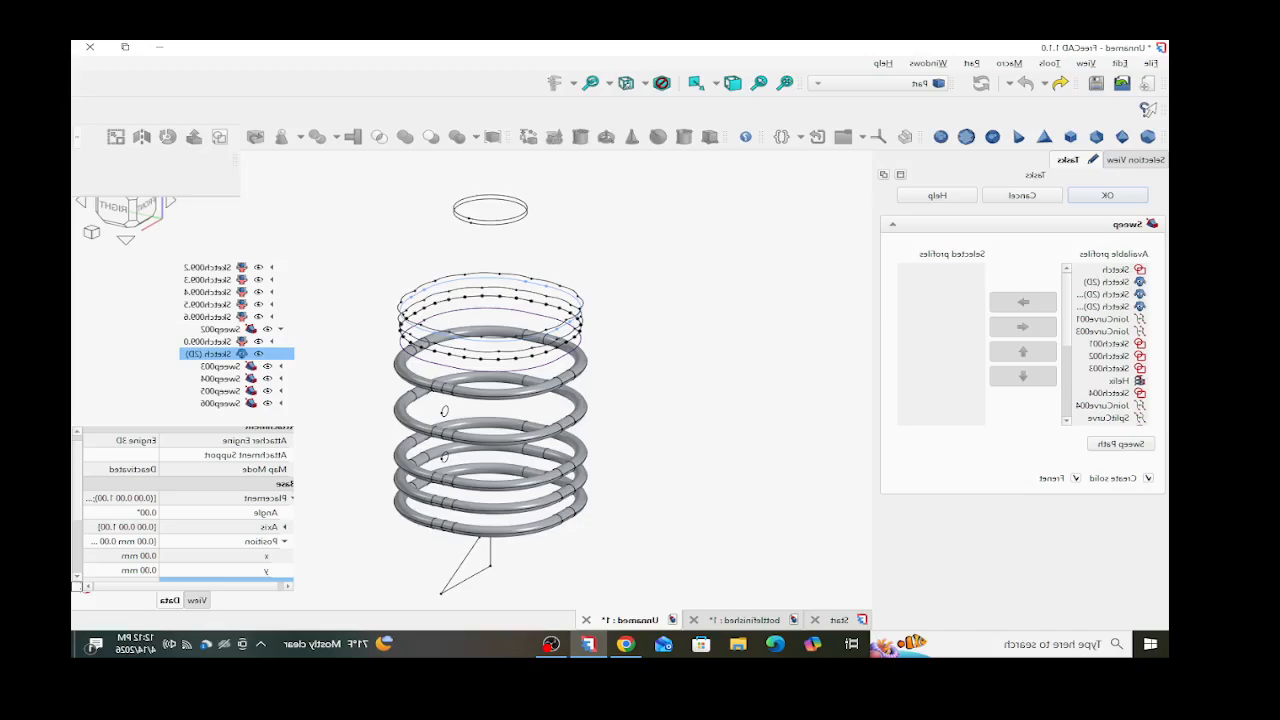
scroll(1105, 380, down, 4)
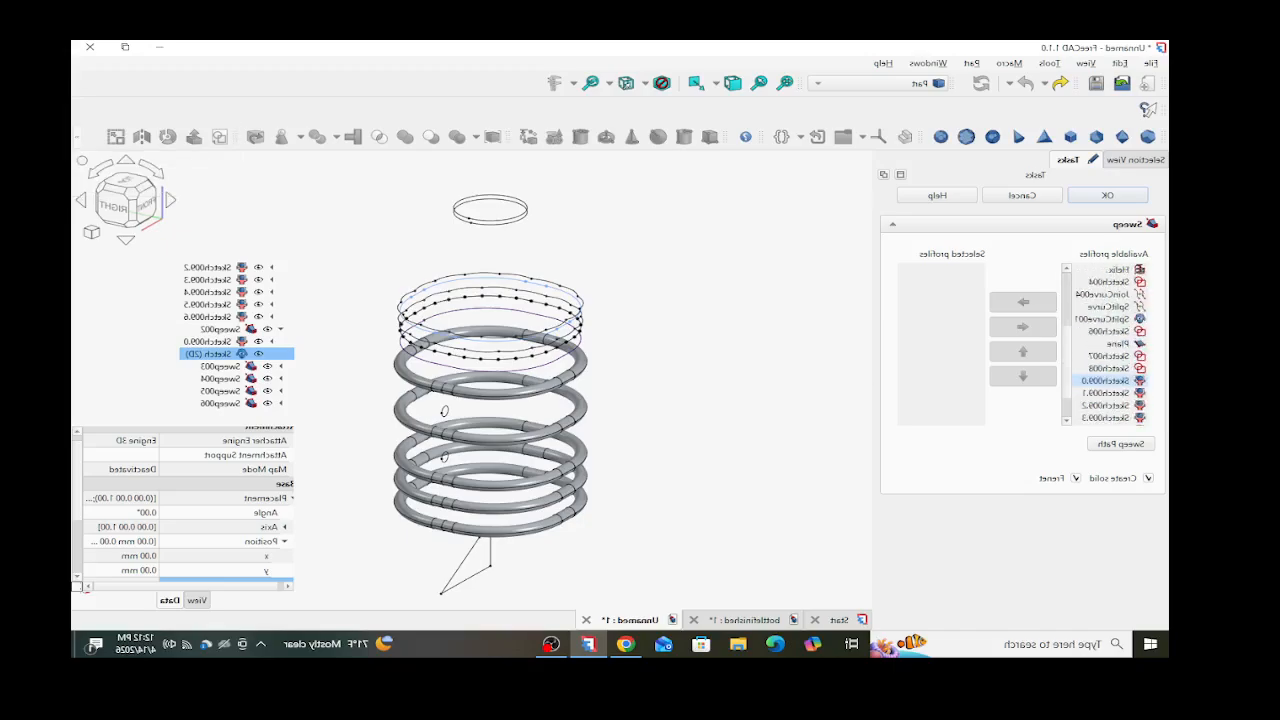
click(1105, 405)
click(1023, 301)
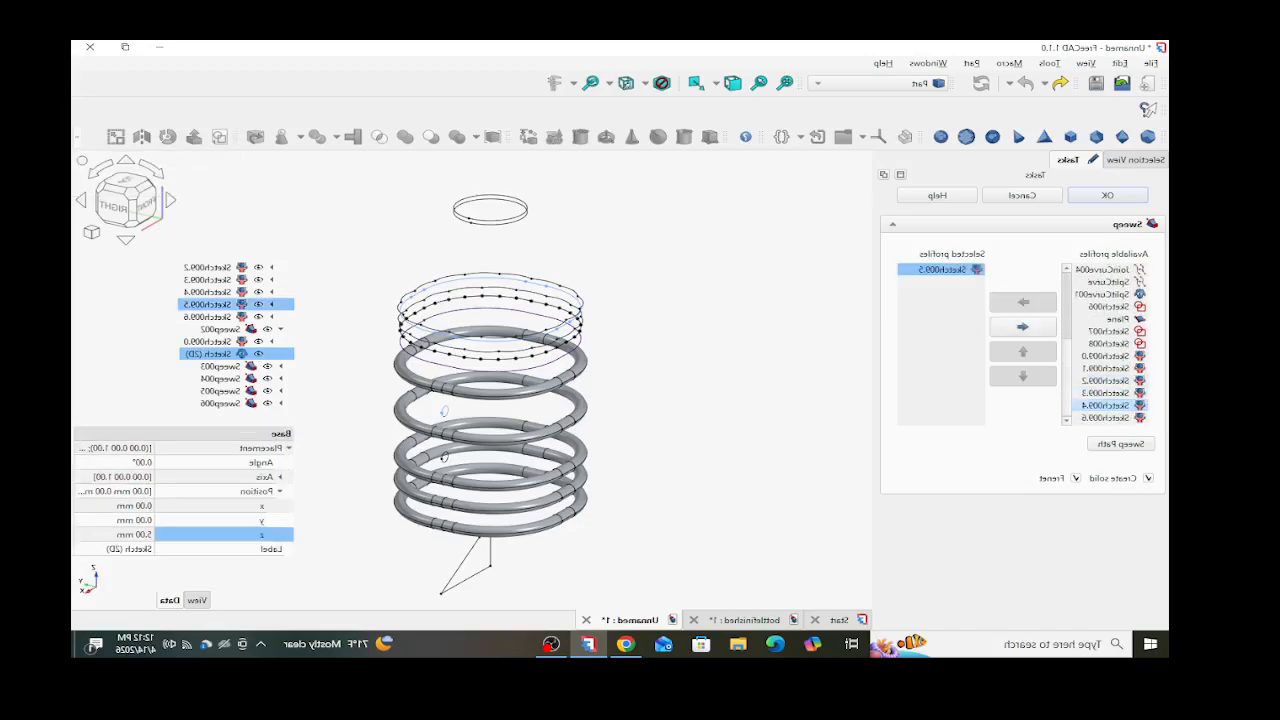
click(1120, 443)
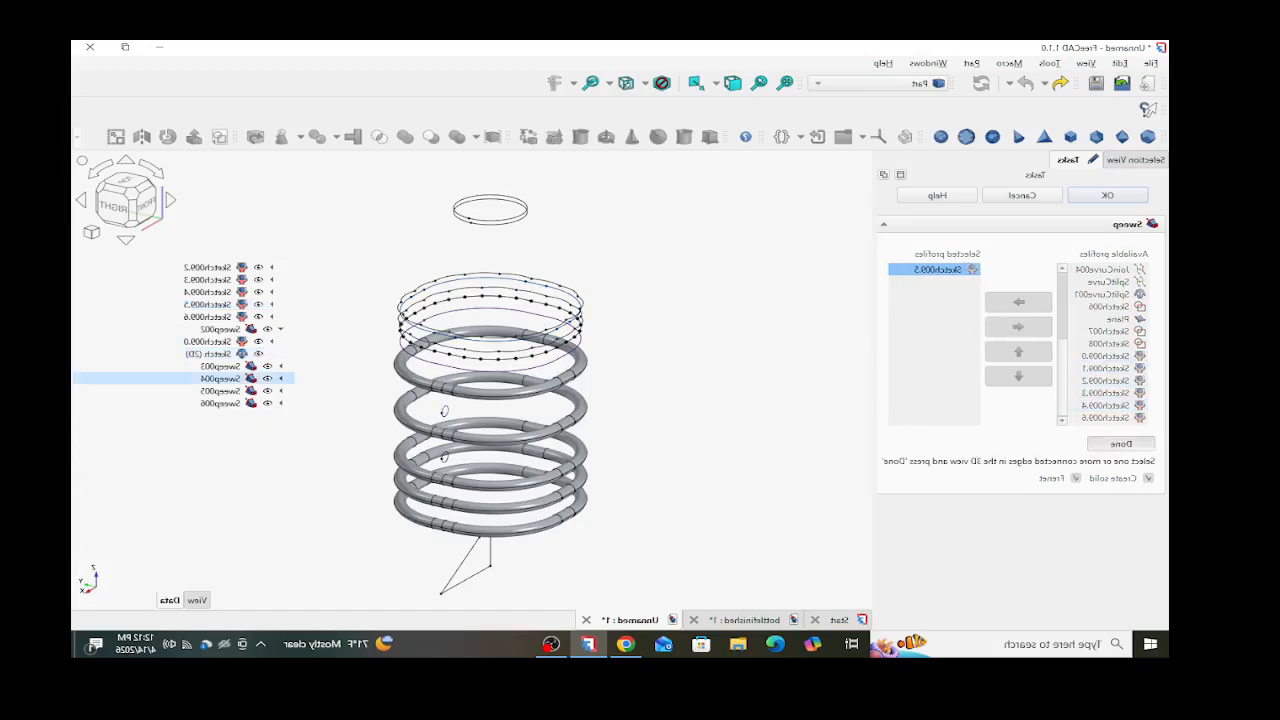
click(210, 354)
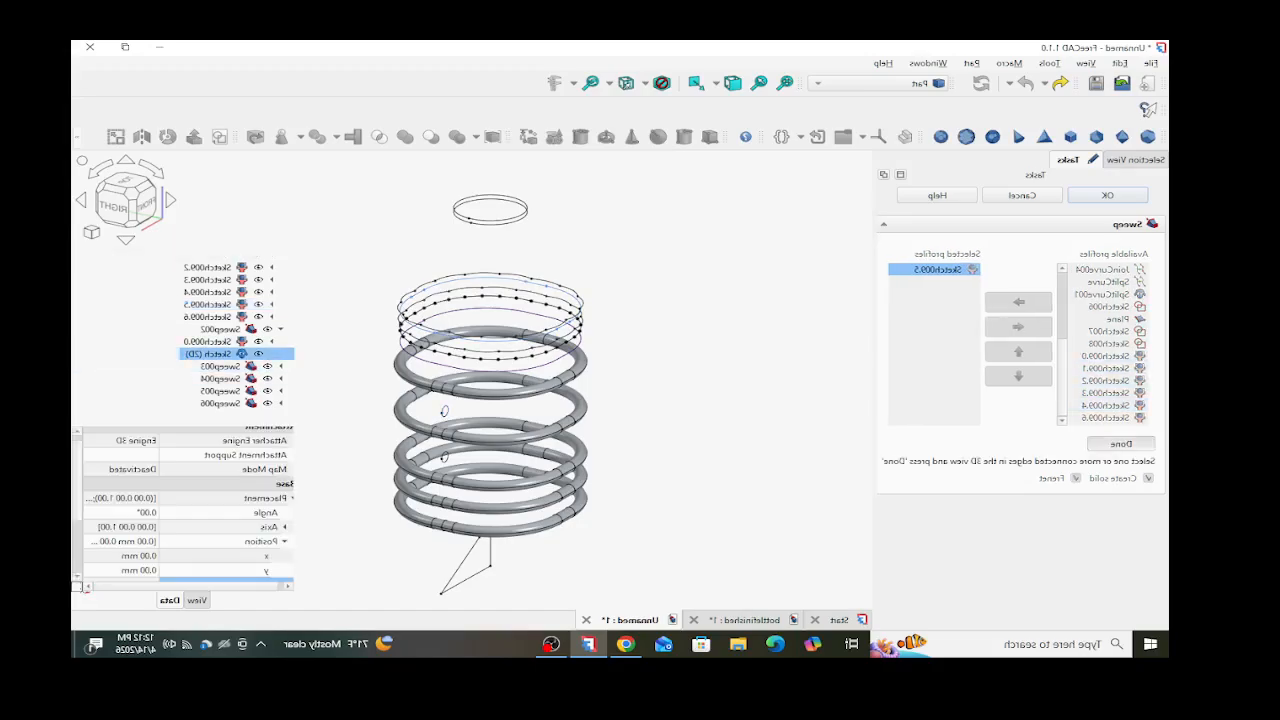
click(1120, 443)
click(1107, 195)
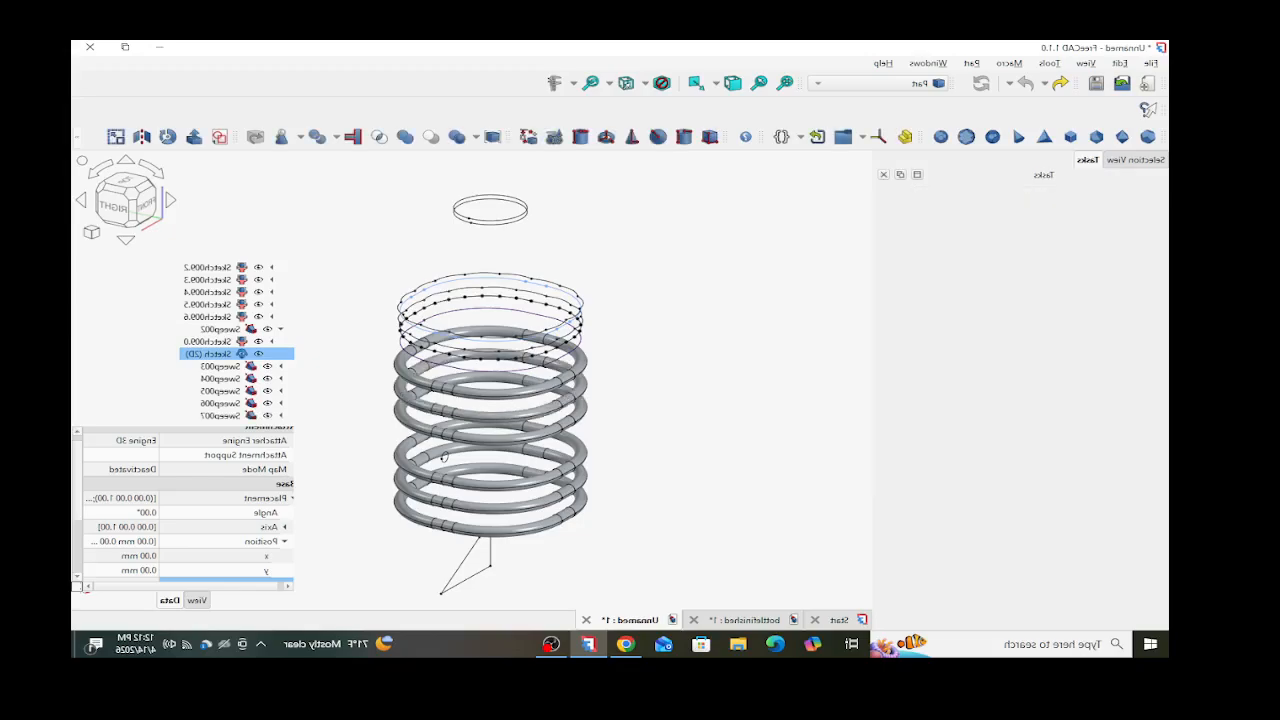
- Sweep the circle Sketch009.6 along the Sketch (2D) ring under Sweep002 to create the seventh solid groove ring
click(77, 137)
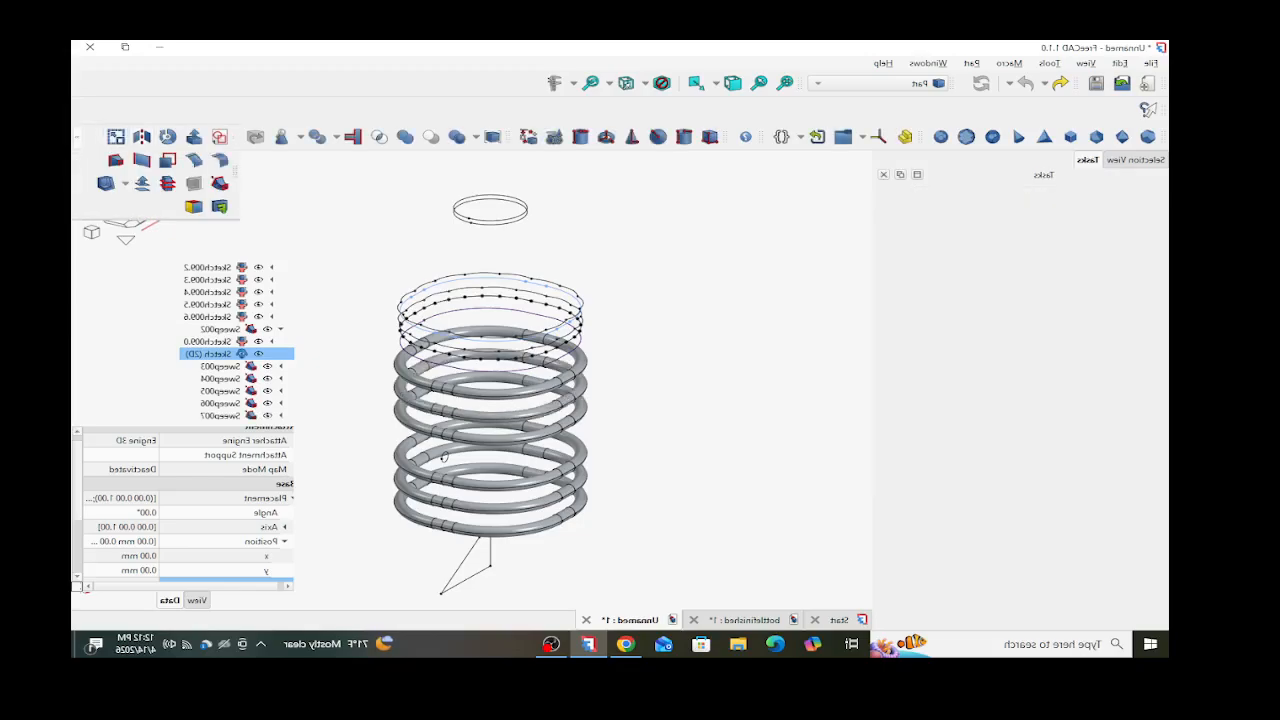
click(219, 183)
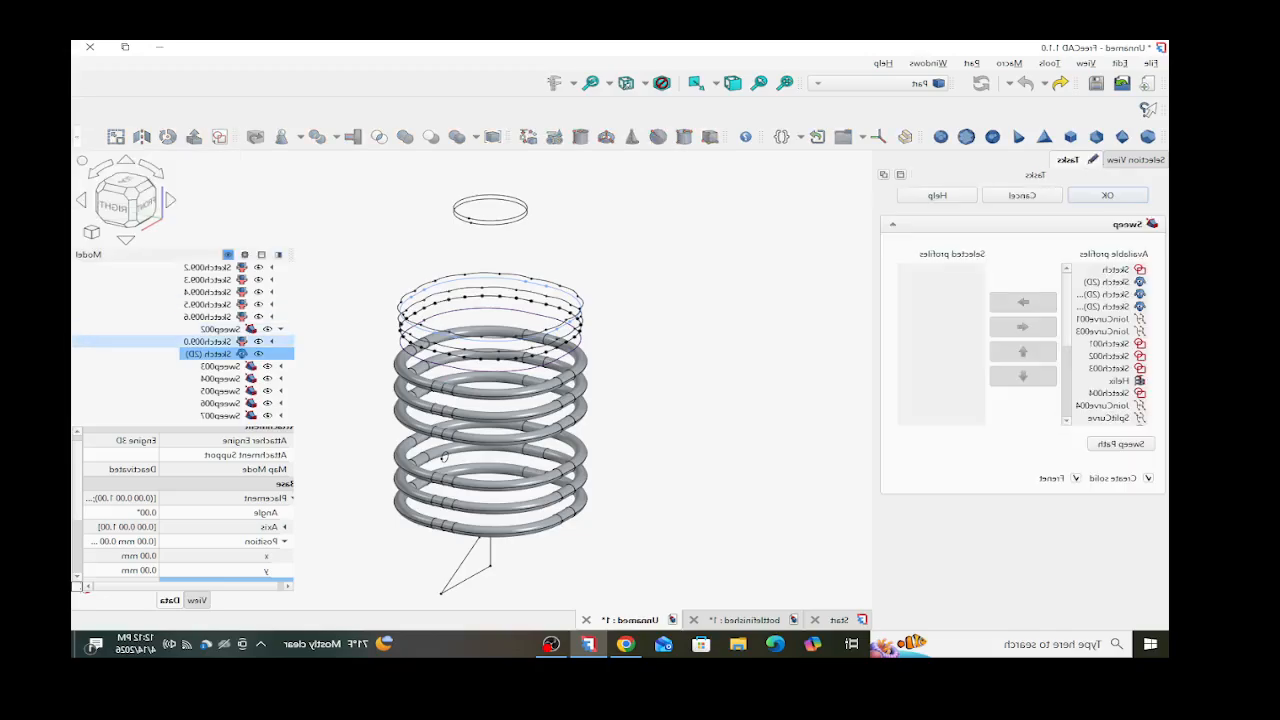
scroll(1108, 355, down, 4)
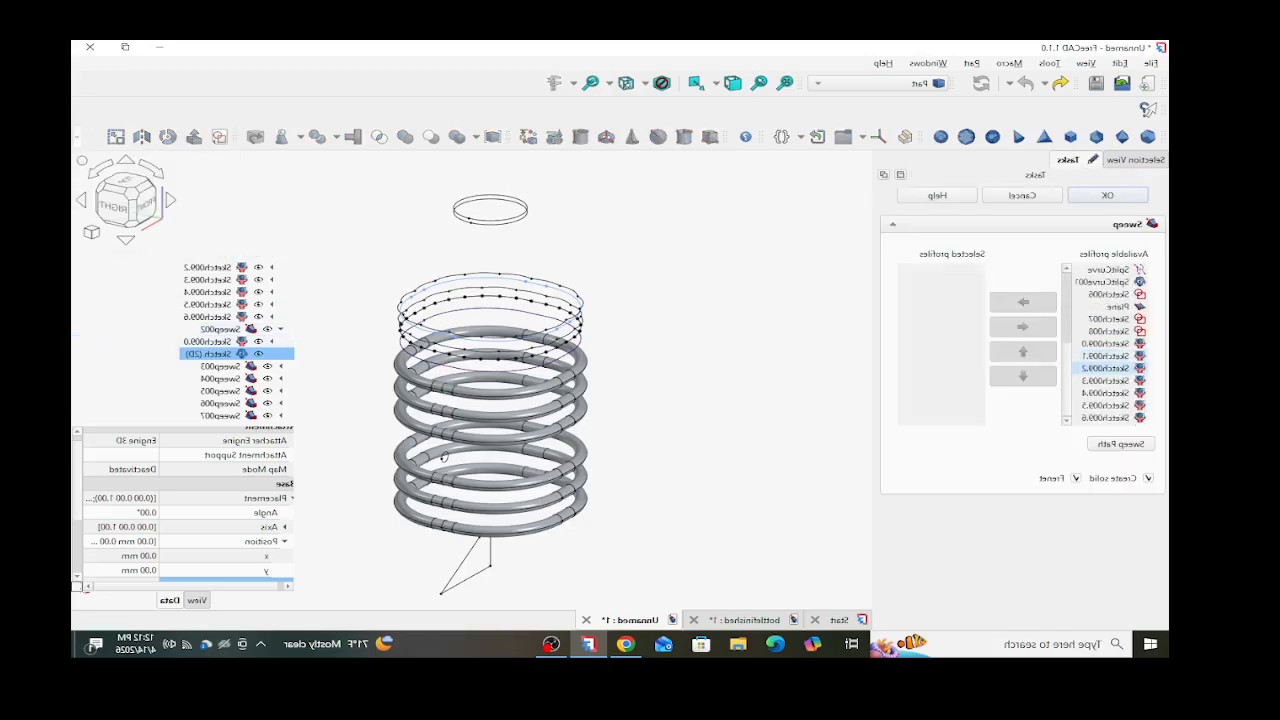
click(1023, 301)
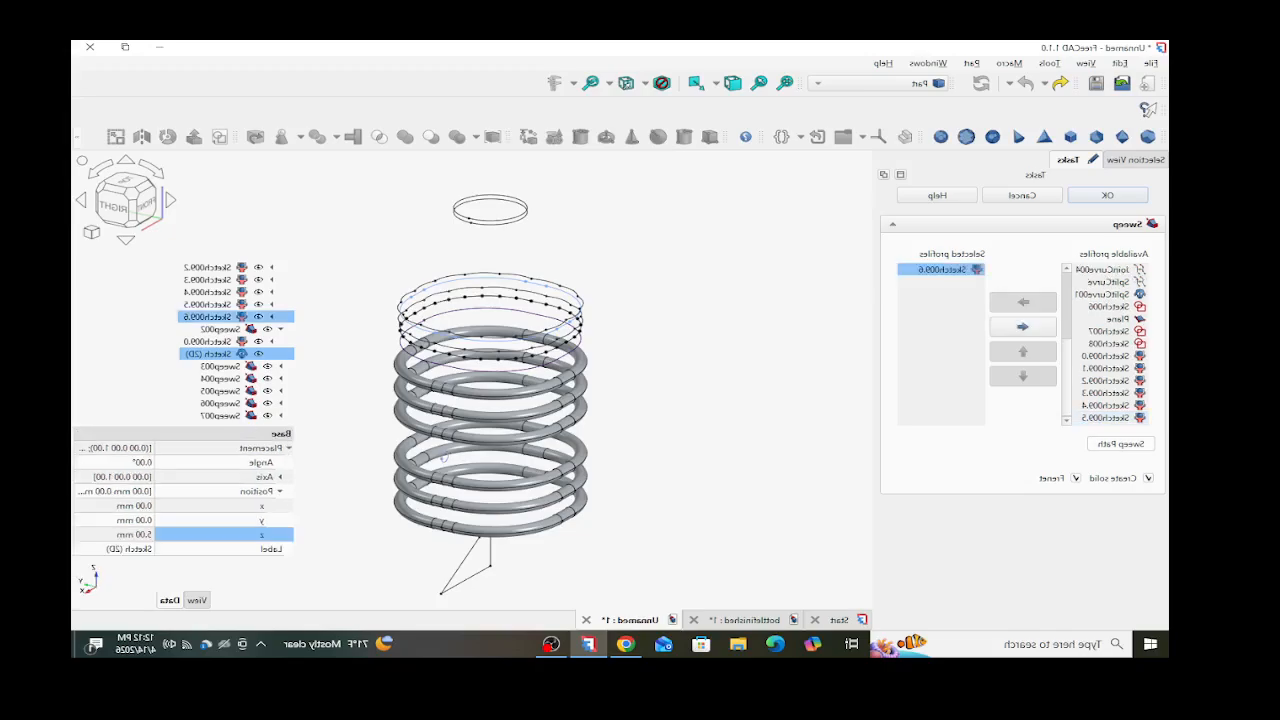
click(1120, 443)
click(215, 354)
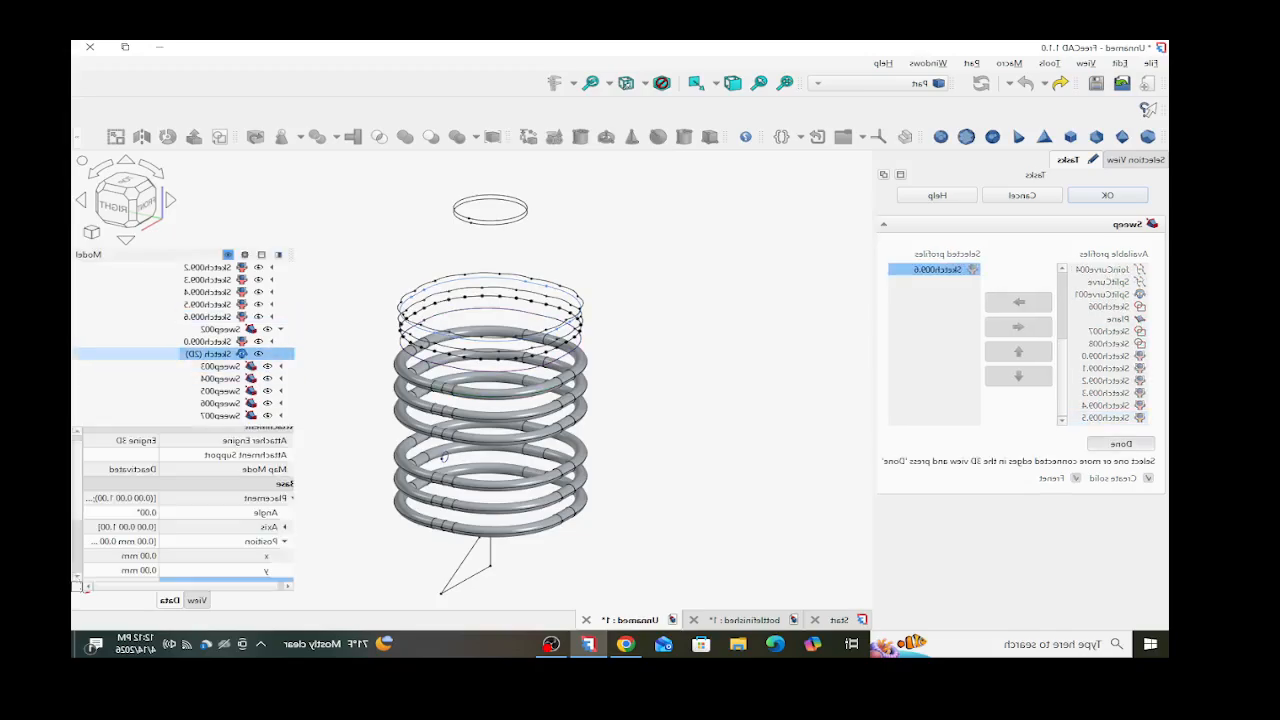
click(1120, 443)
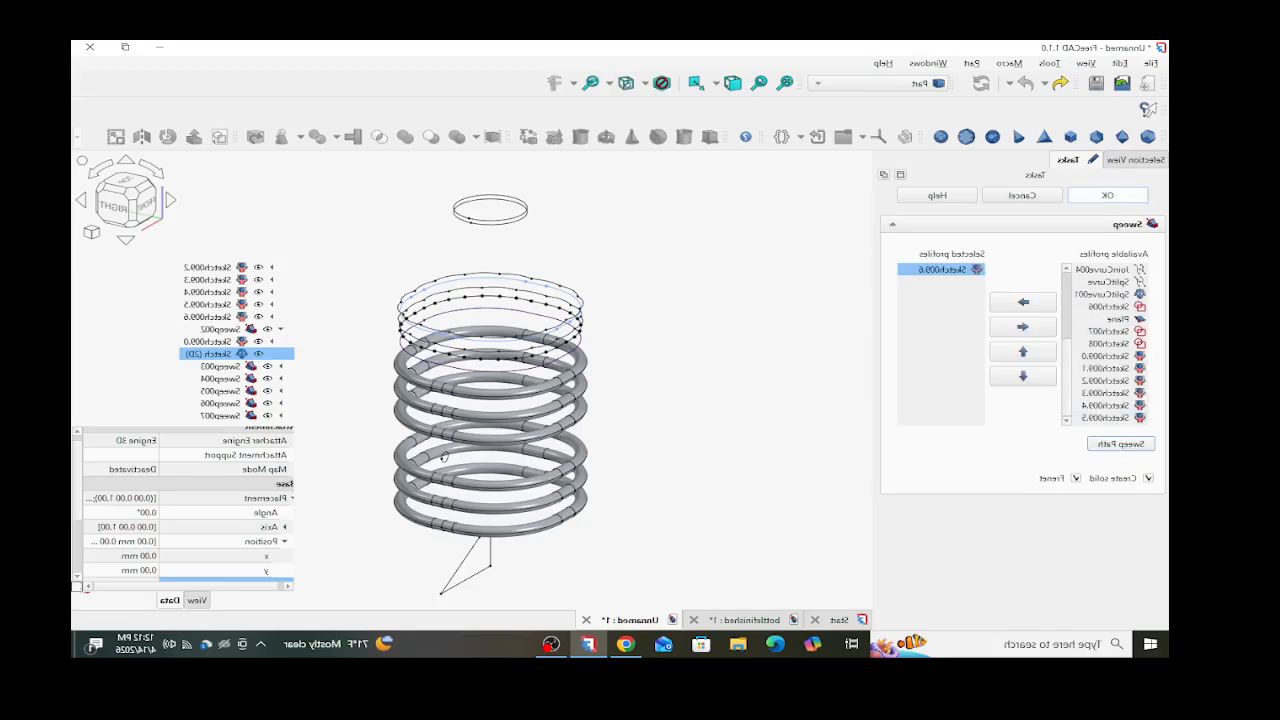
click(1108, 195)
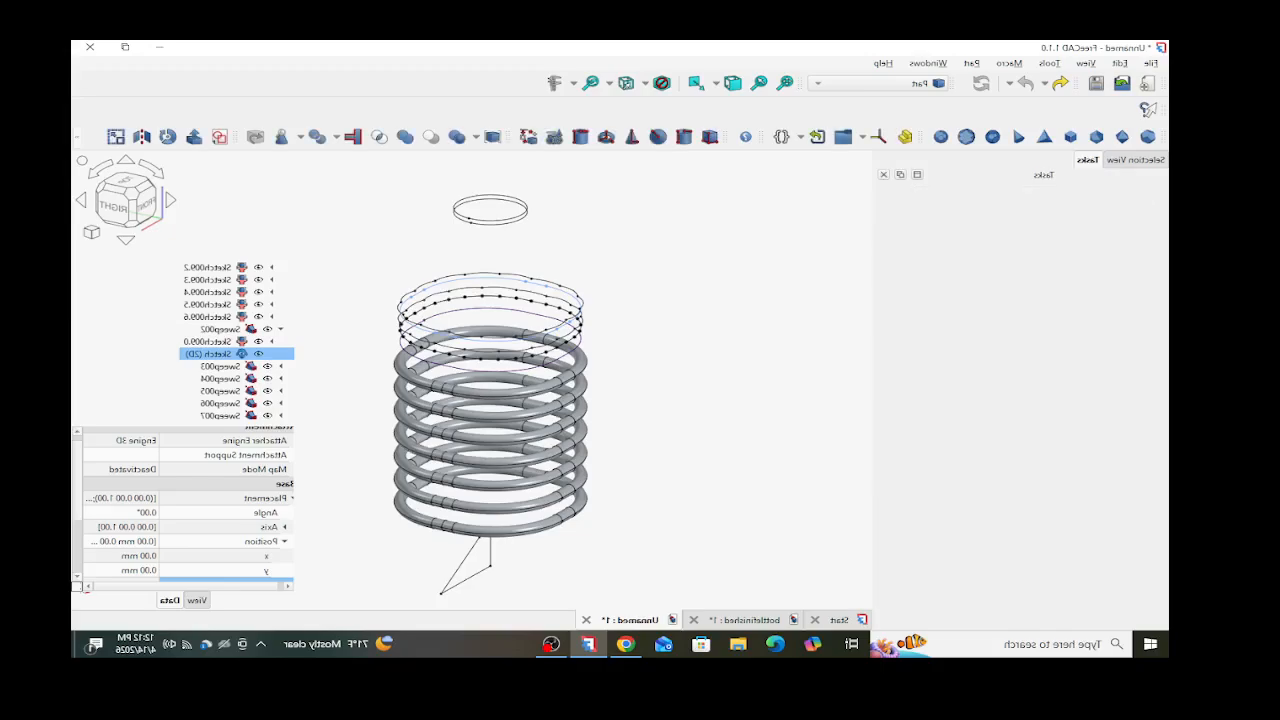
- Combine the seven groove rings, Sweep002 through Sweep008, into one Part Compound
scroll(678, 347, down, 1)
scroll(215, 374, down, 1)
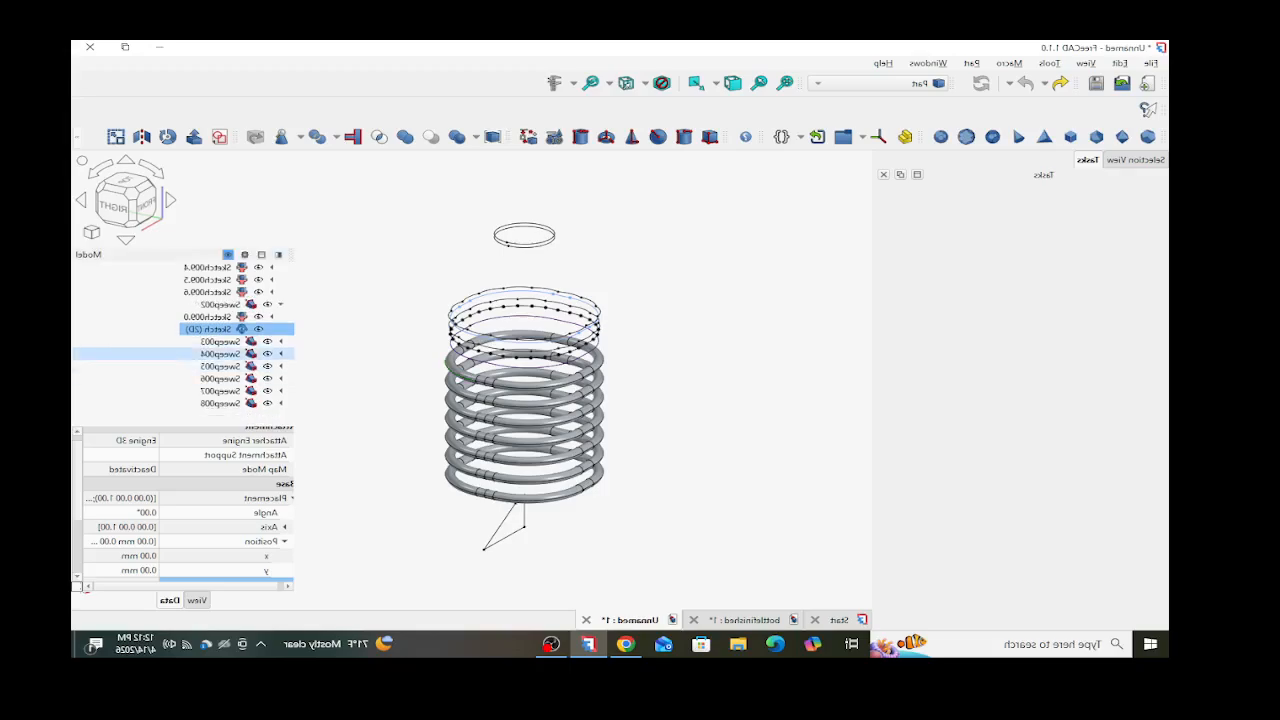
scroll(215, 316, up, 3)
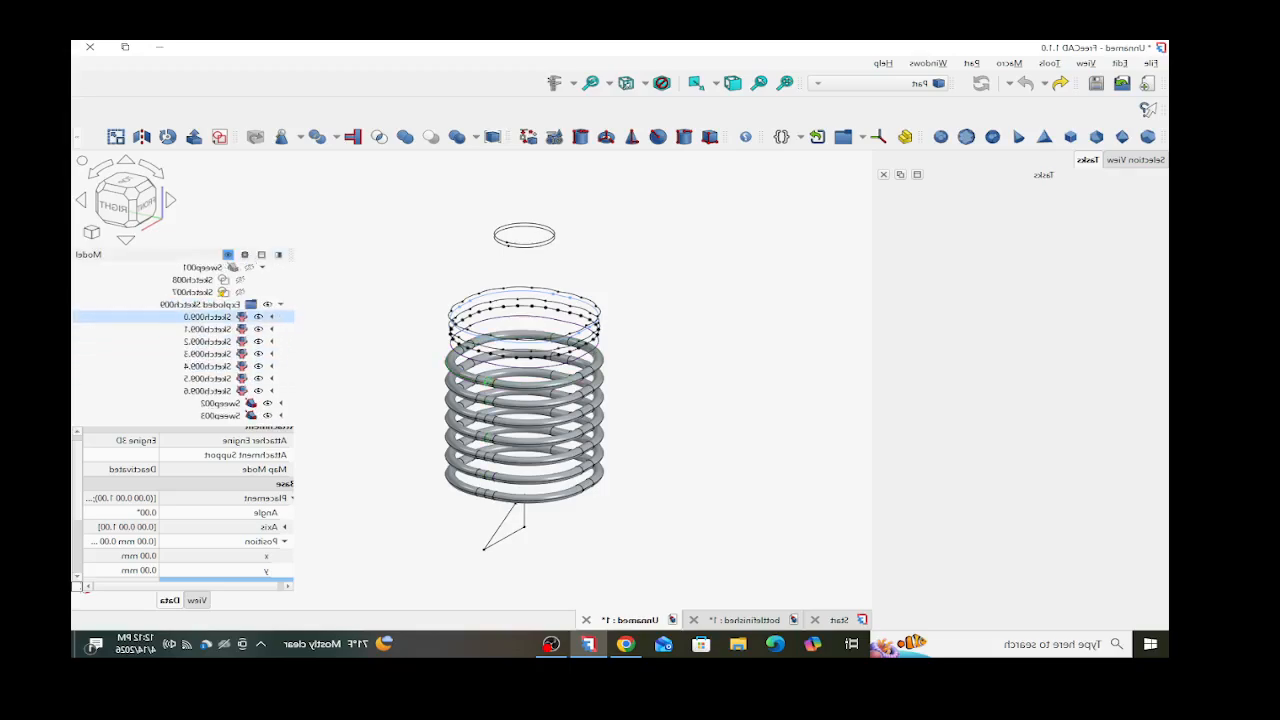
click(281, 304)
scroll(270, 316, up, 1)
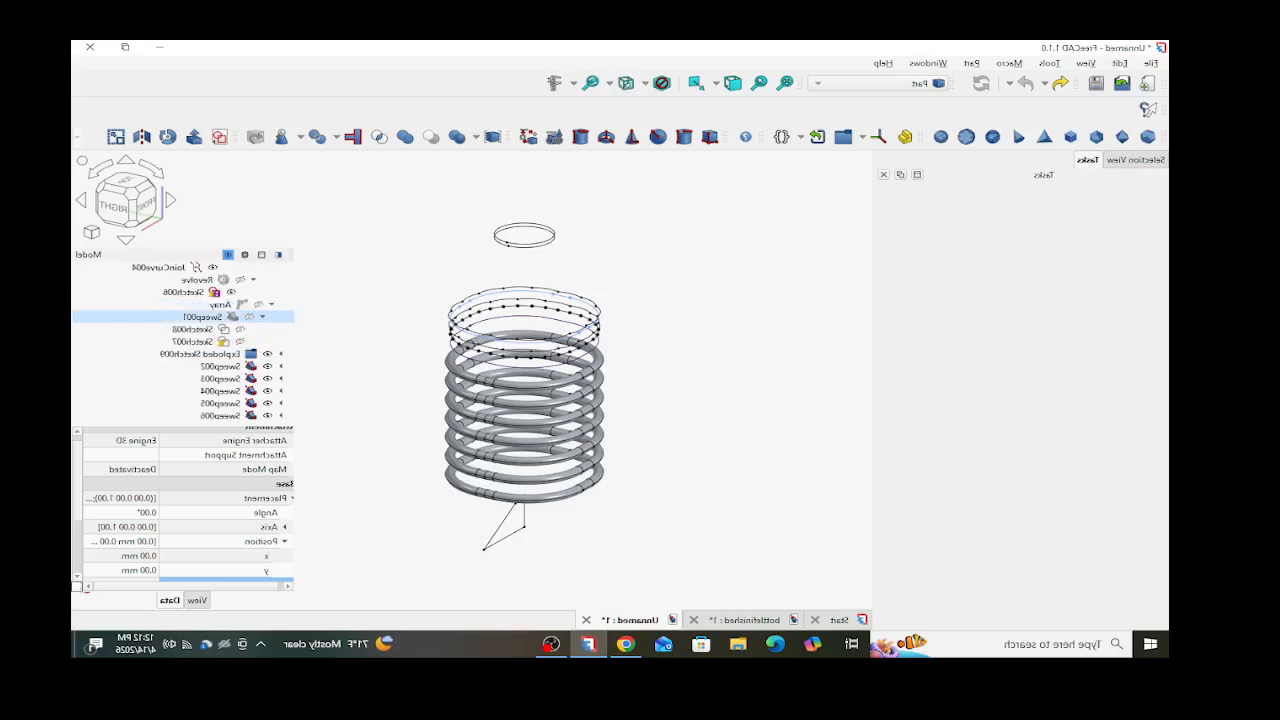
click(271, 304)
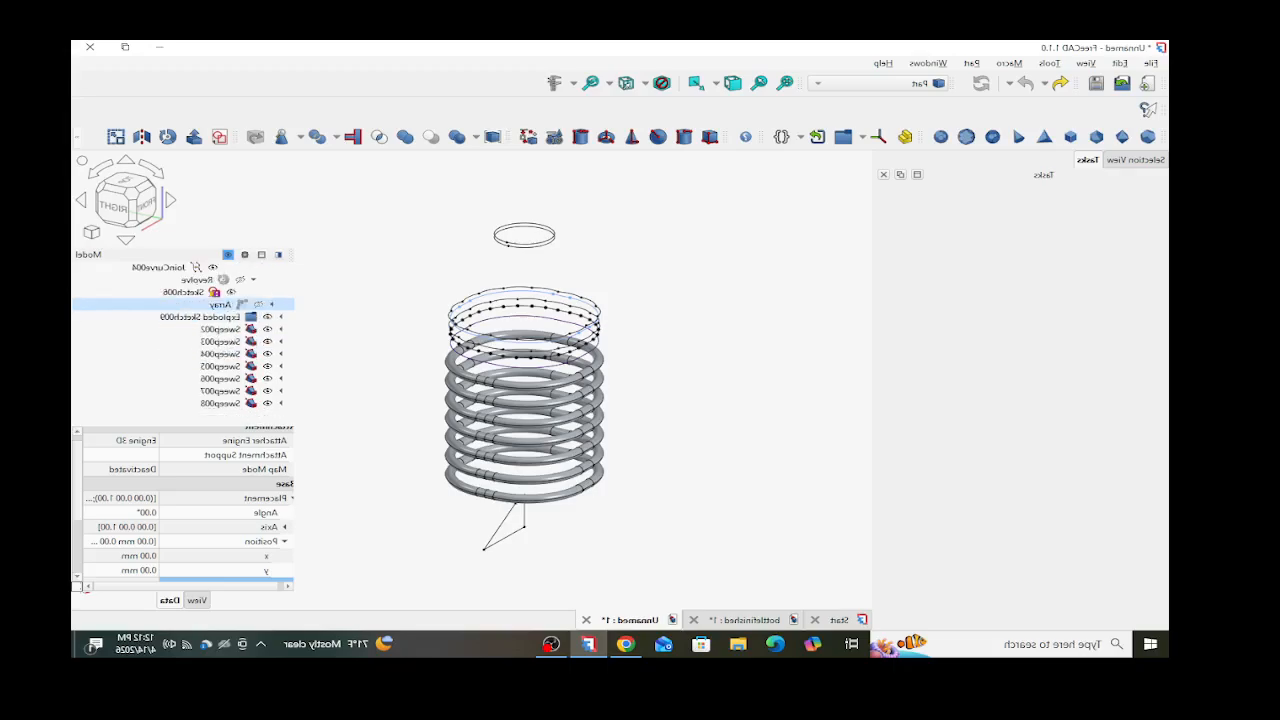
click(222, 329)
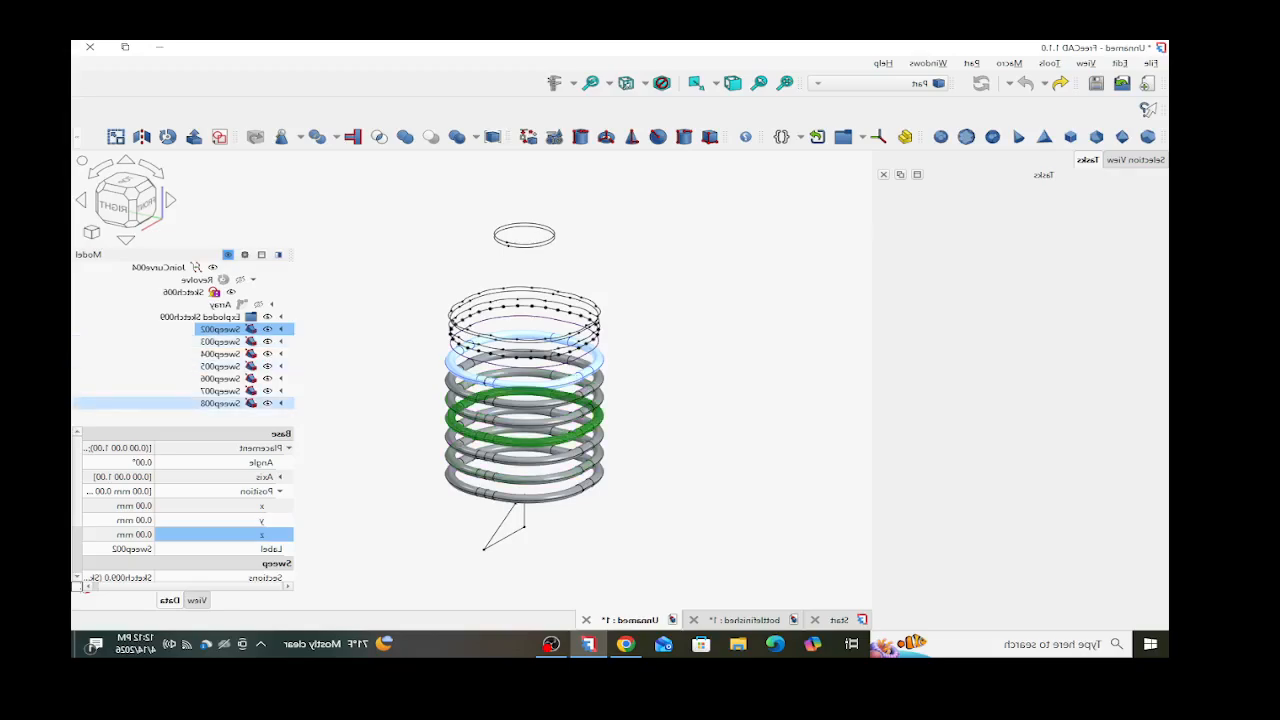
shift+click(222, 403)
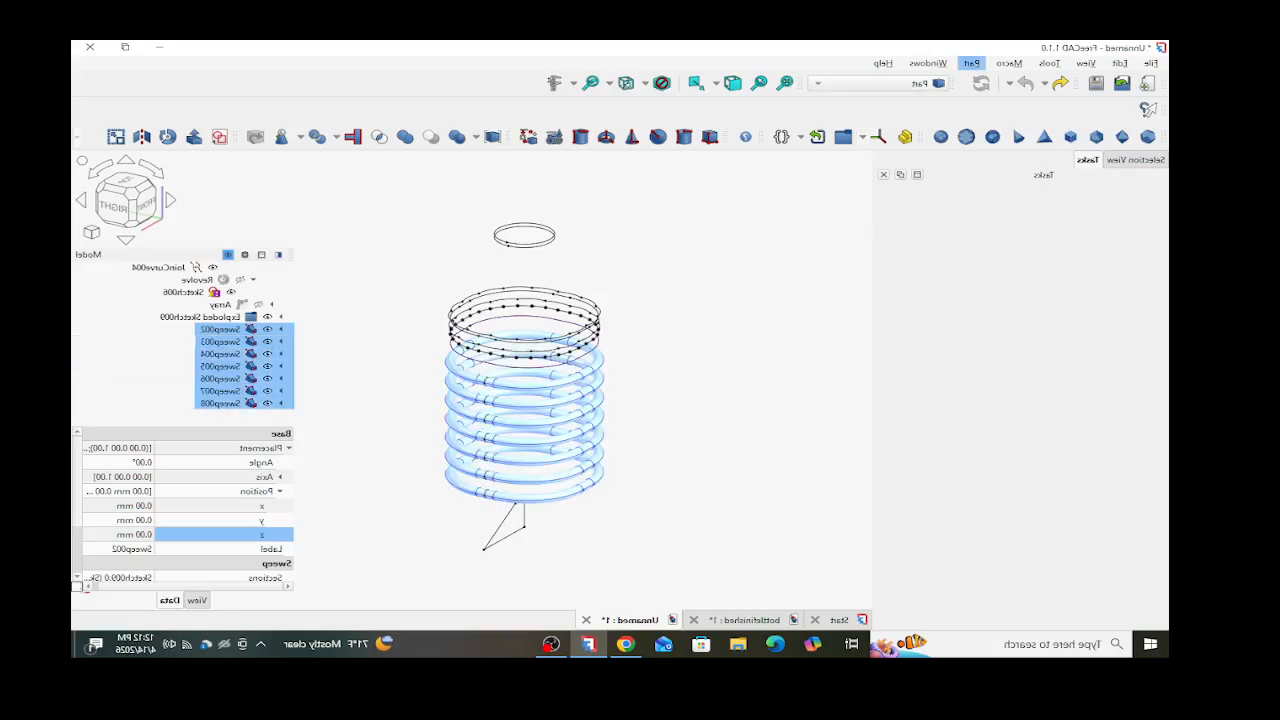
click(971, 63)
mouse_move(905, 251)
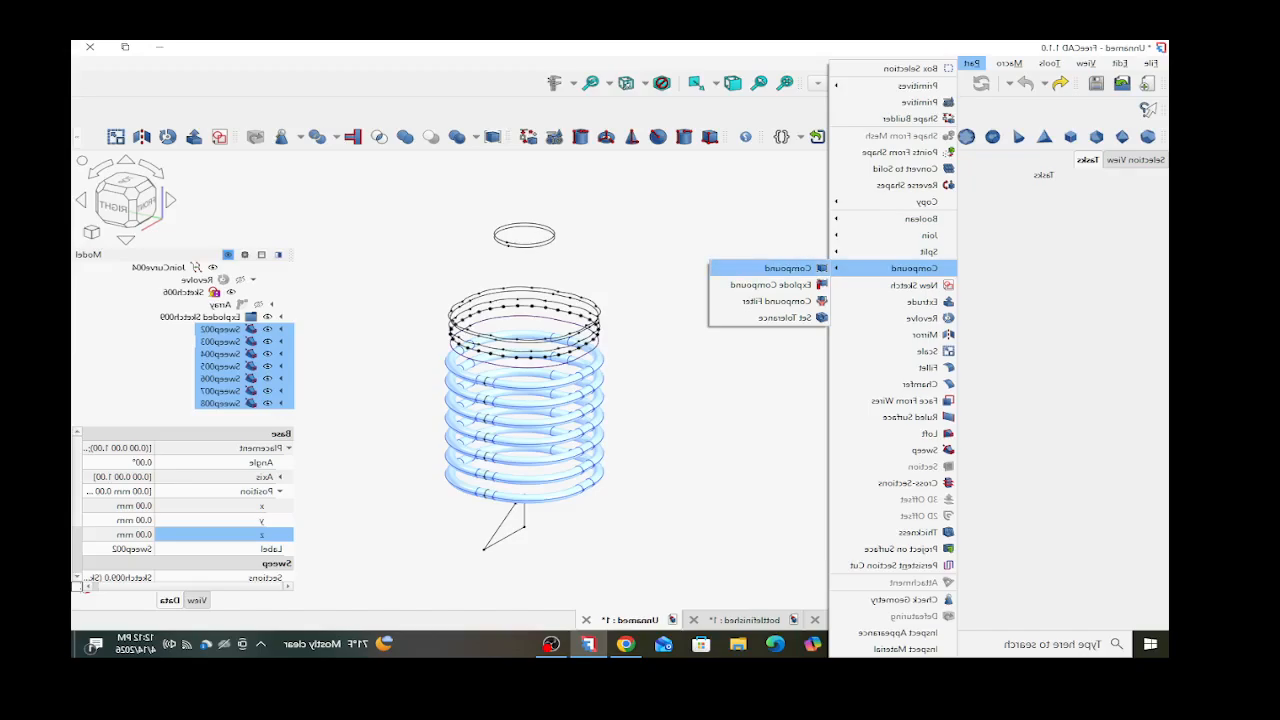
click(785, 268)
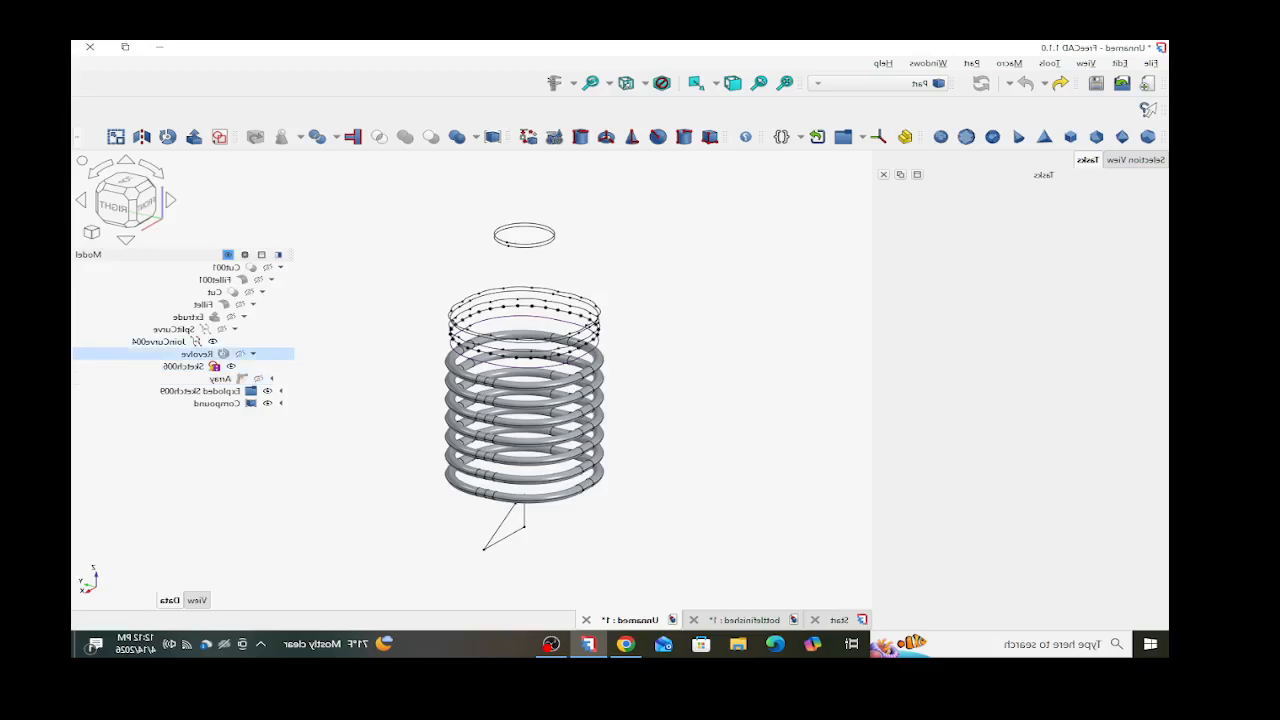
- Locate the bottle body Cut001 in the model tree, collapse its nested features and make it visible
scroll(200, 353, up, 1)
scroll(200, 353, down, 1)
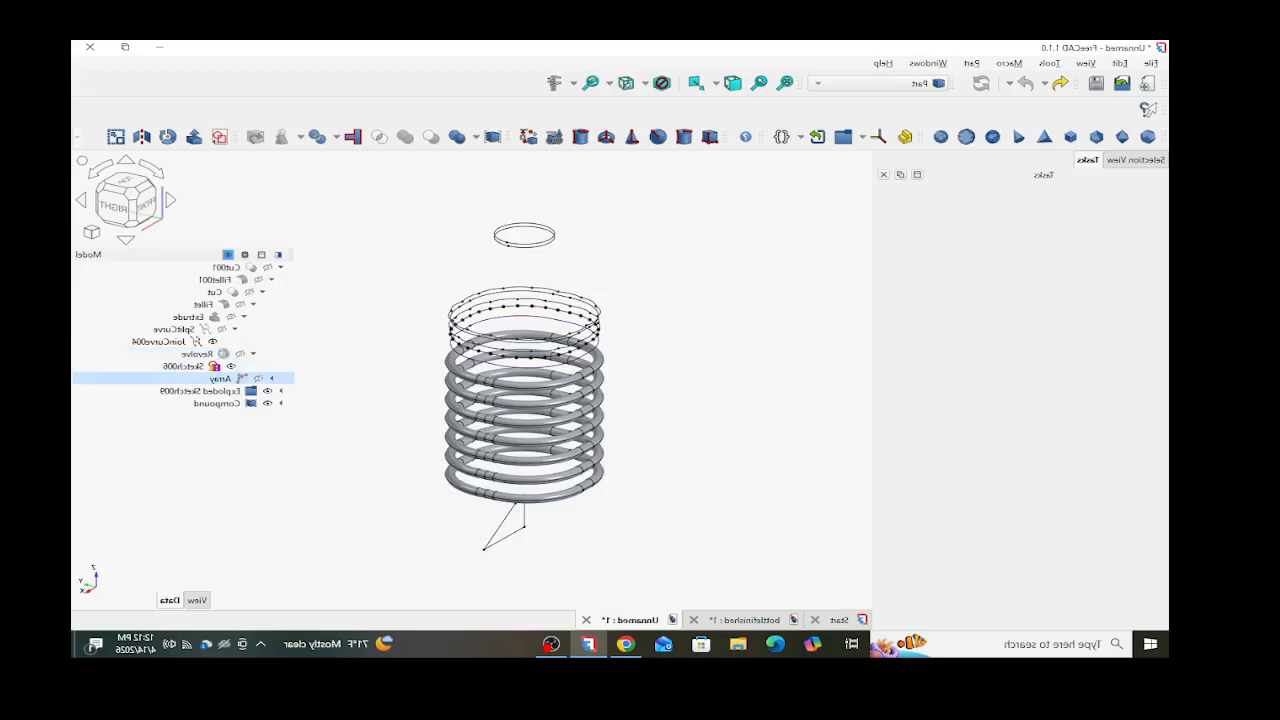
scroll(200, 372, up, 3)
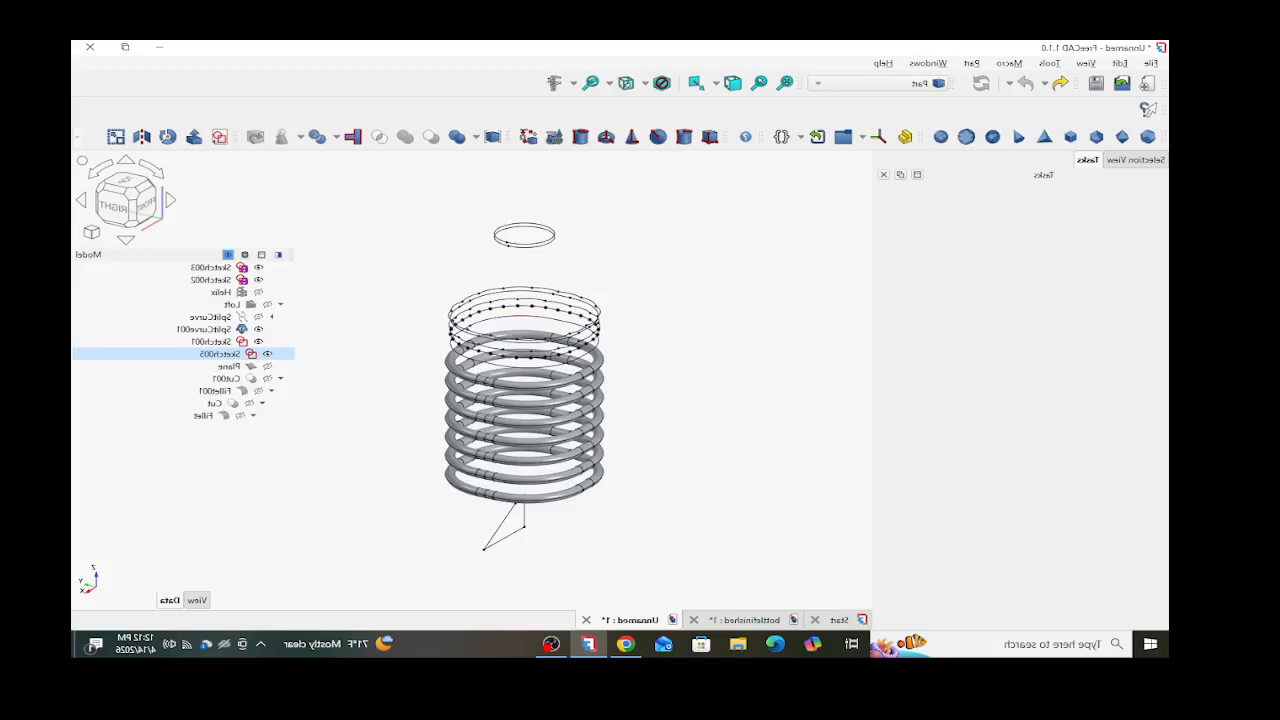
scroll(200, 353, up, 5)
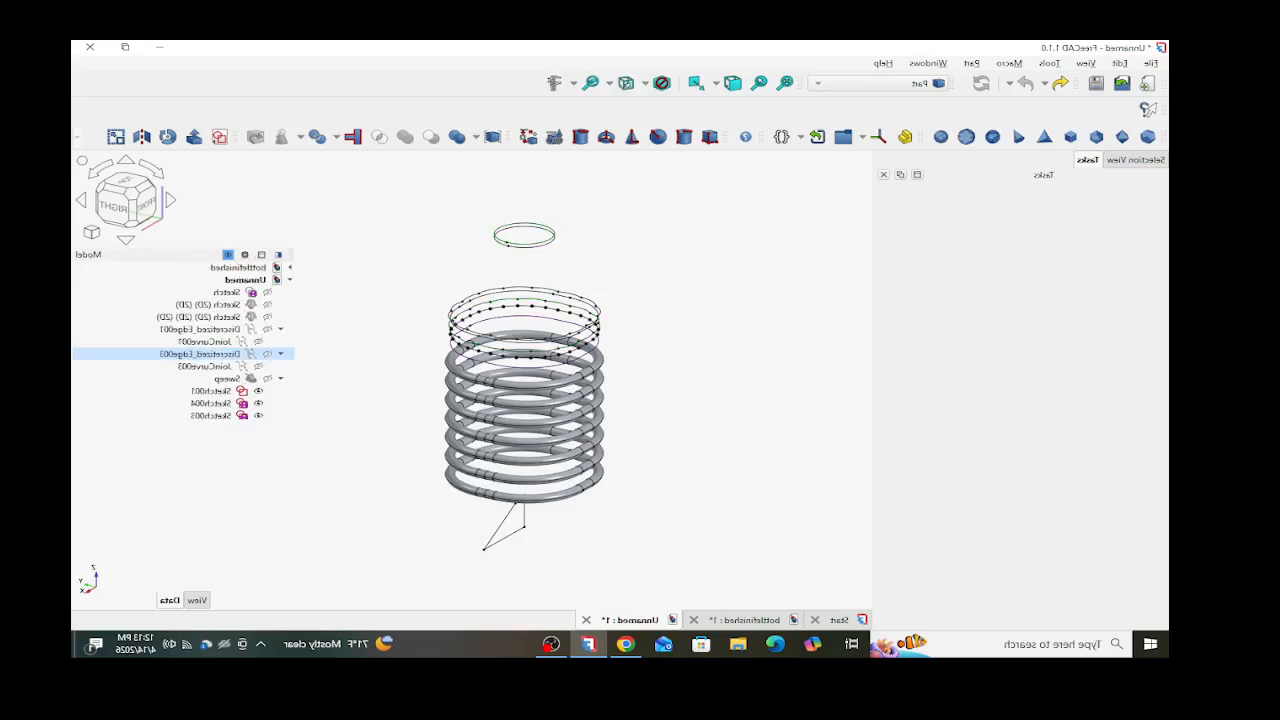
scroll(200, 353, down, 5)
scroll(200, 353, down, 2)
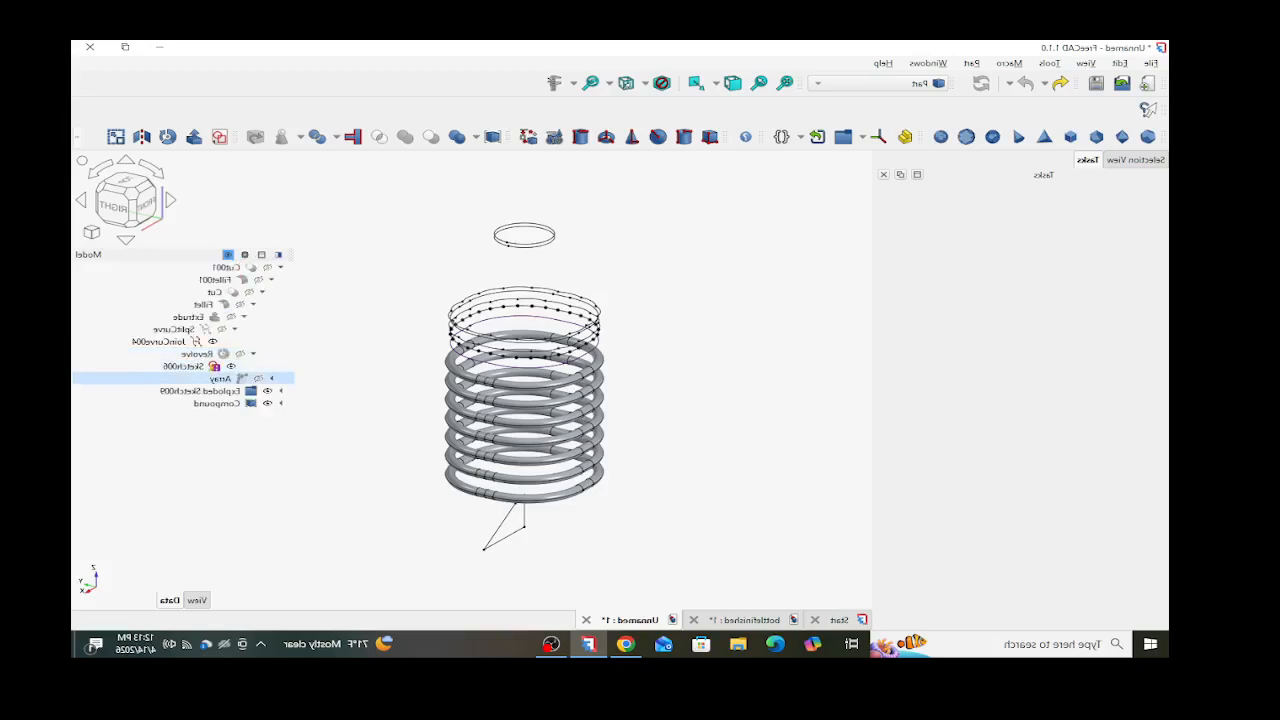
scroll(200, 378, down, 1)
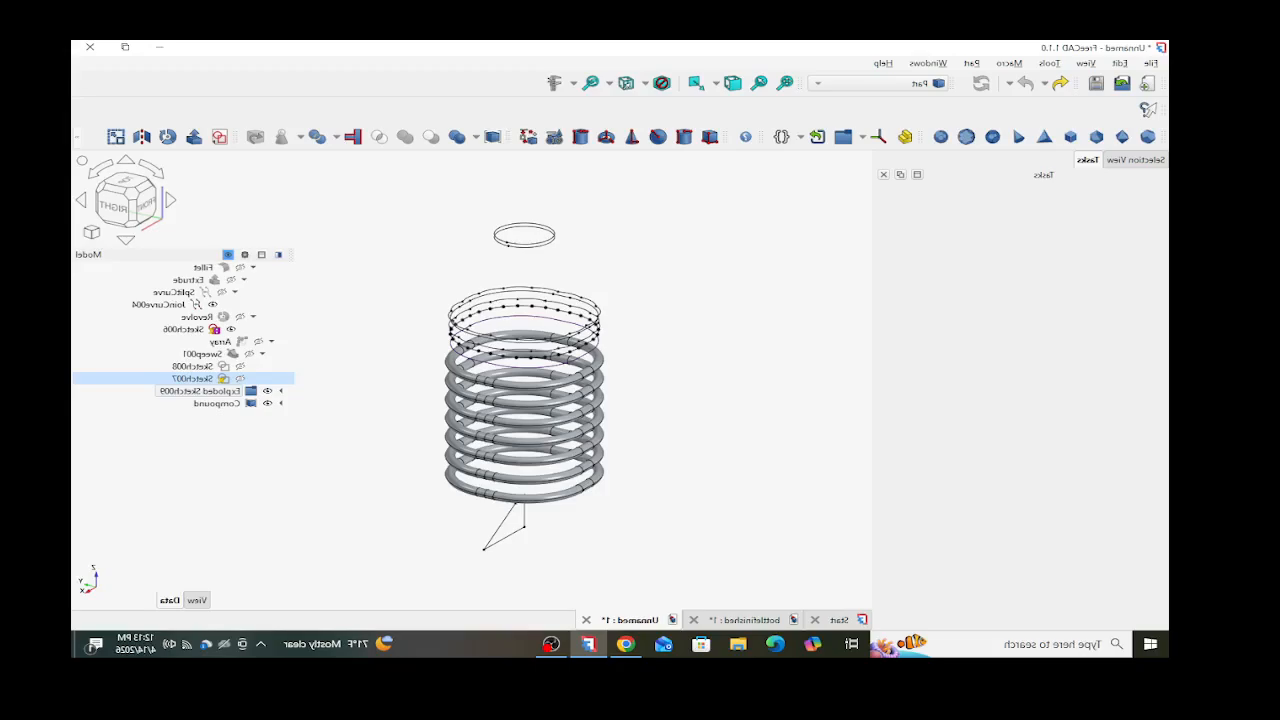
scroll(200, 330, up, 4)
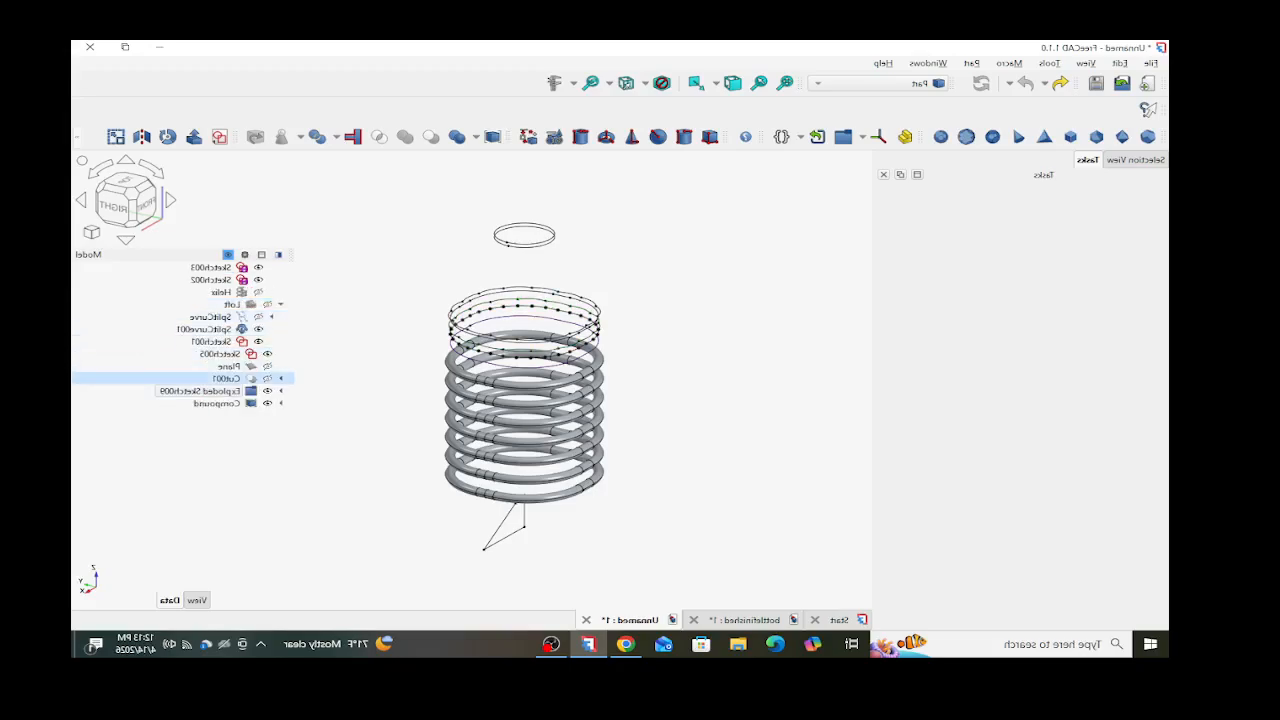
click(267, 379)
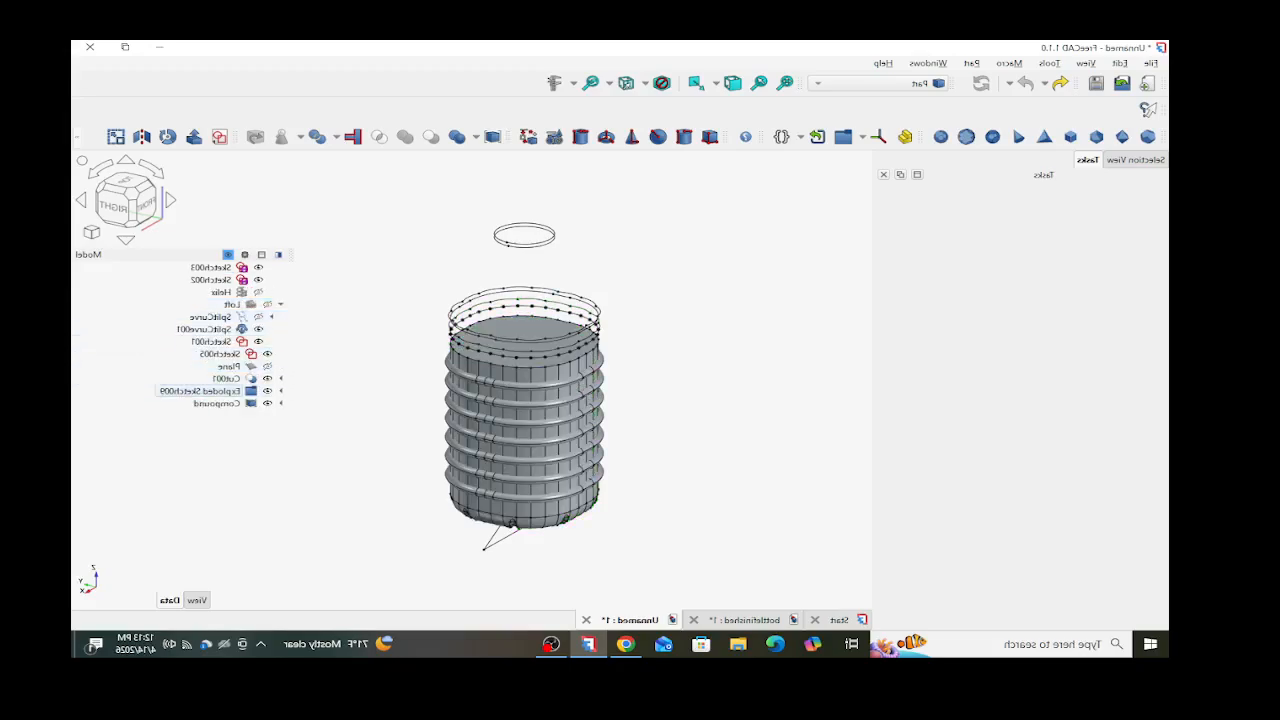
- Subtract the Compound of groove rings from the Cut001 body with a boolean Cut
click(227, 379)
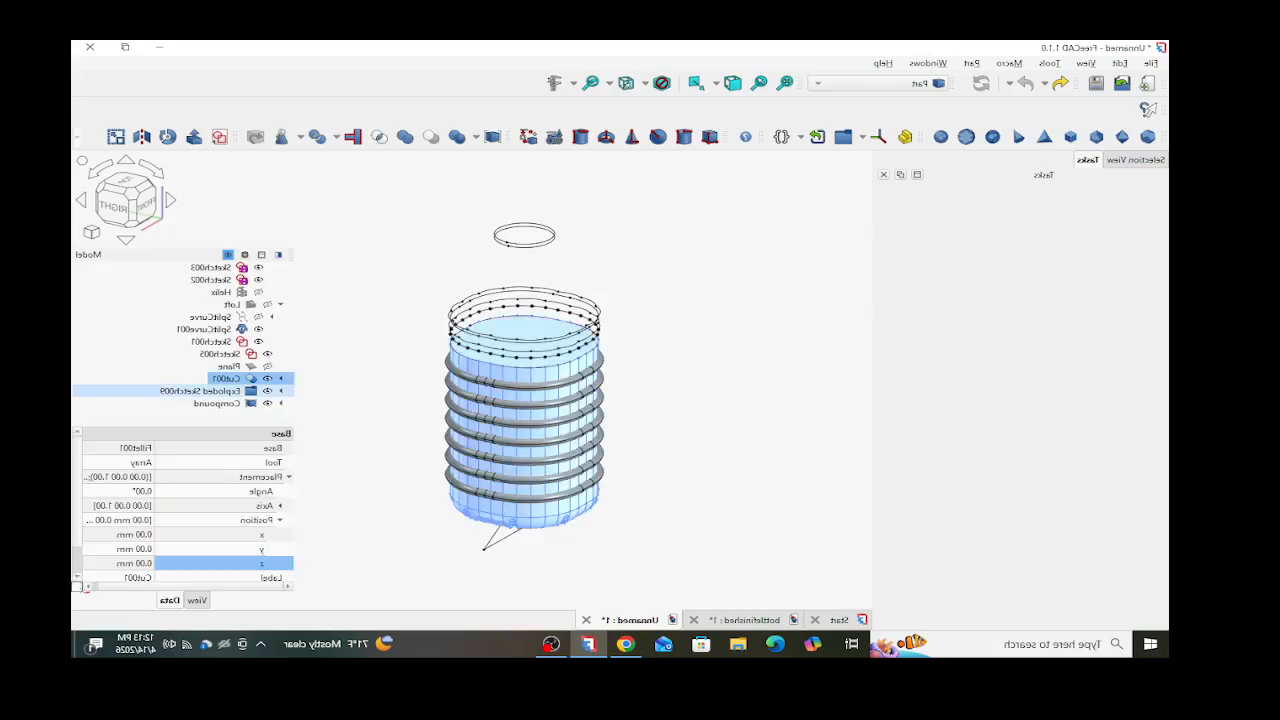
ctrl+click(218, 403)
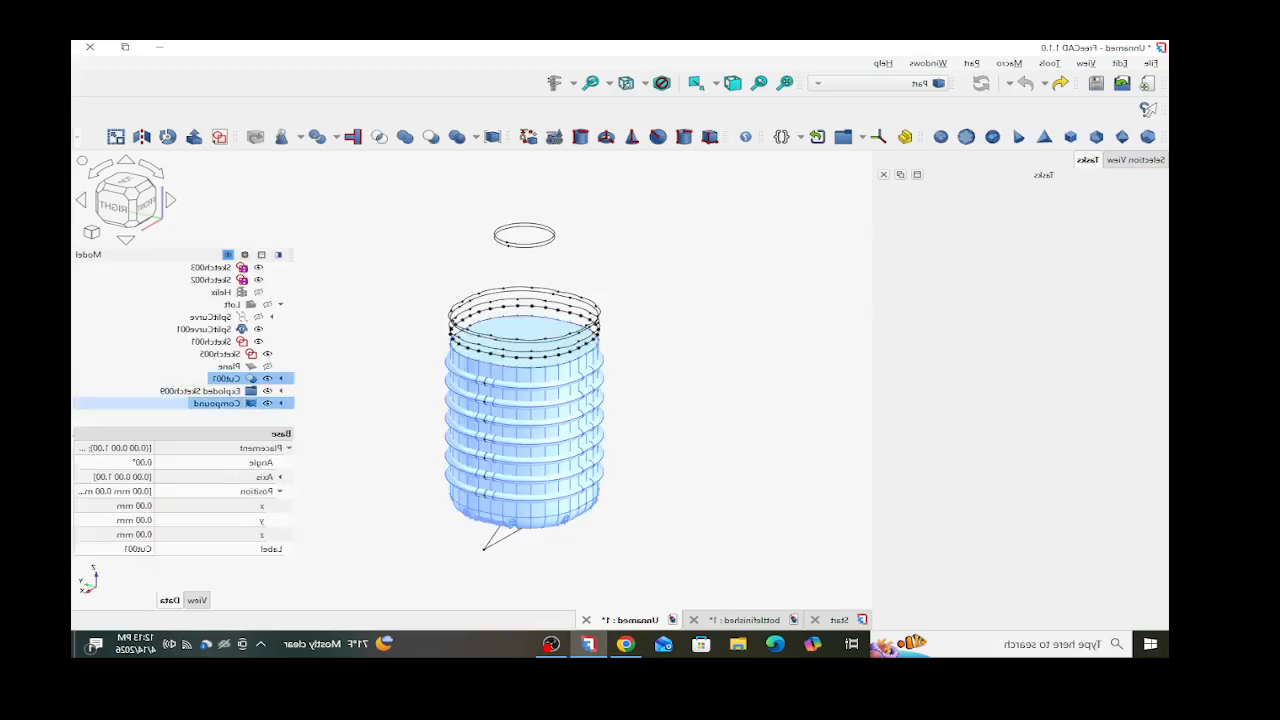
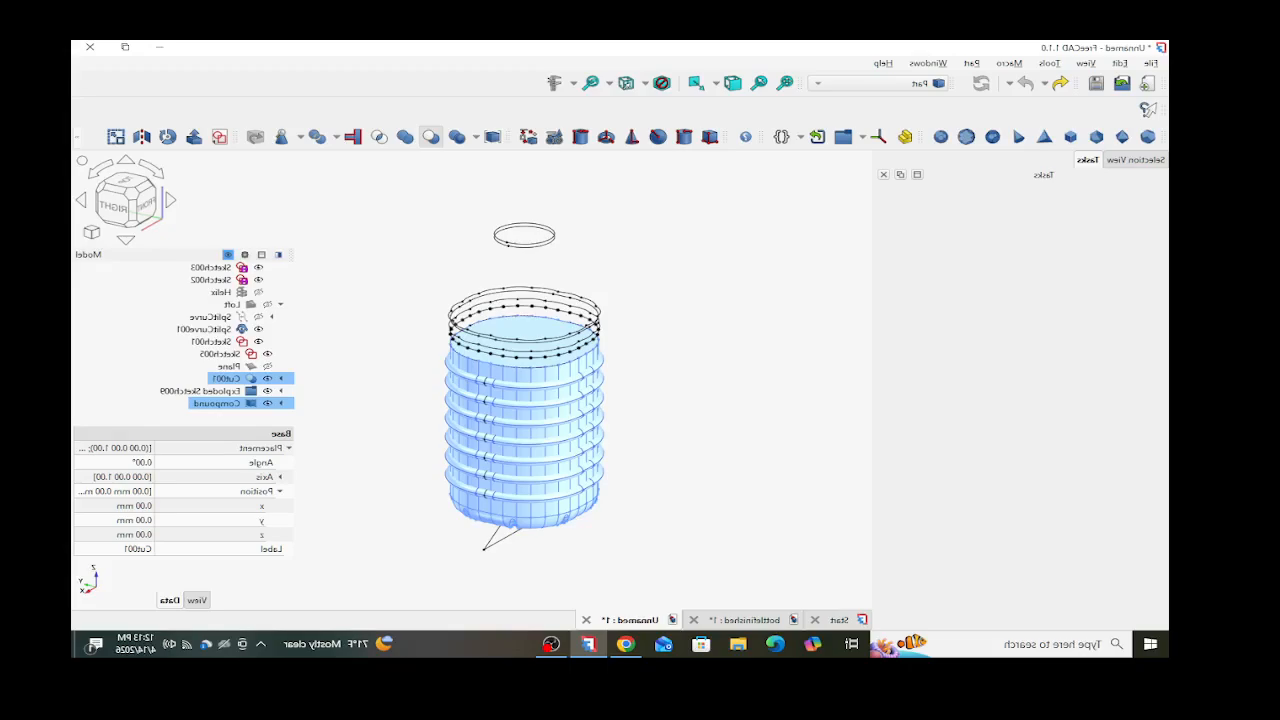
click(430, 136)
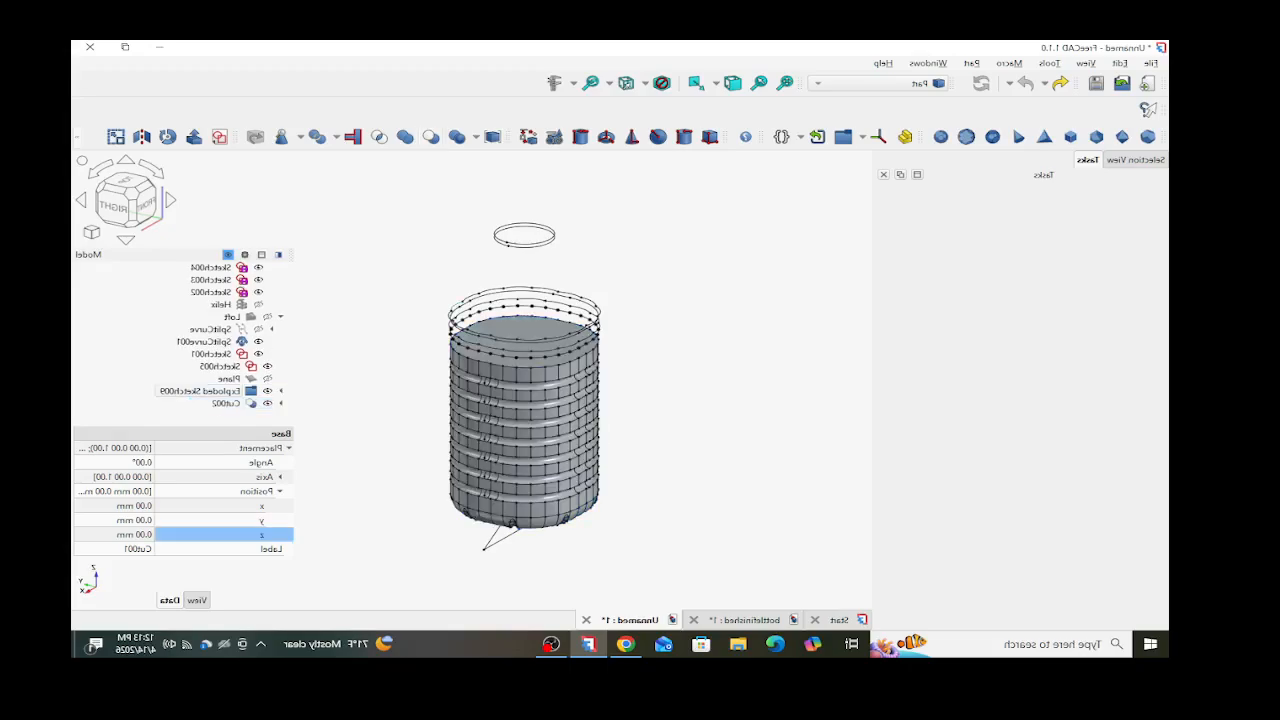
- Inspect the grooved side wall of the bottle and hide the Exploded Sketch009 group
scroll(493, 320, up, 3)
mouse_move(522, 430)
middle_down()
mouse_move(522, 378)
mouse_move(522, 430)
middle_up()
scroll(466, 470, down, 2)
middle_drag(466, 470, 457, 396)
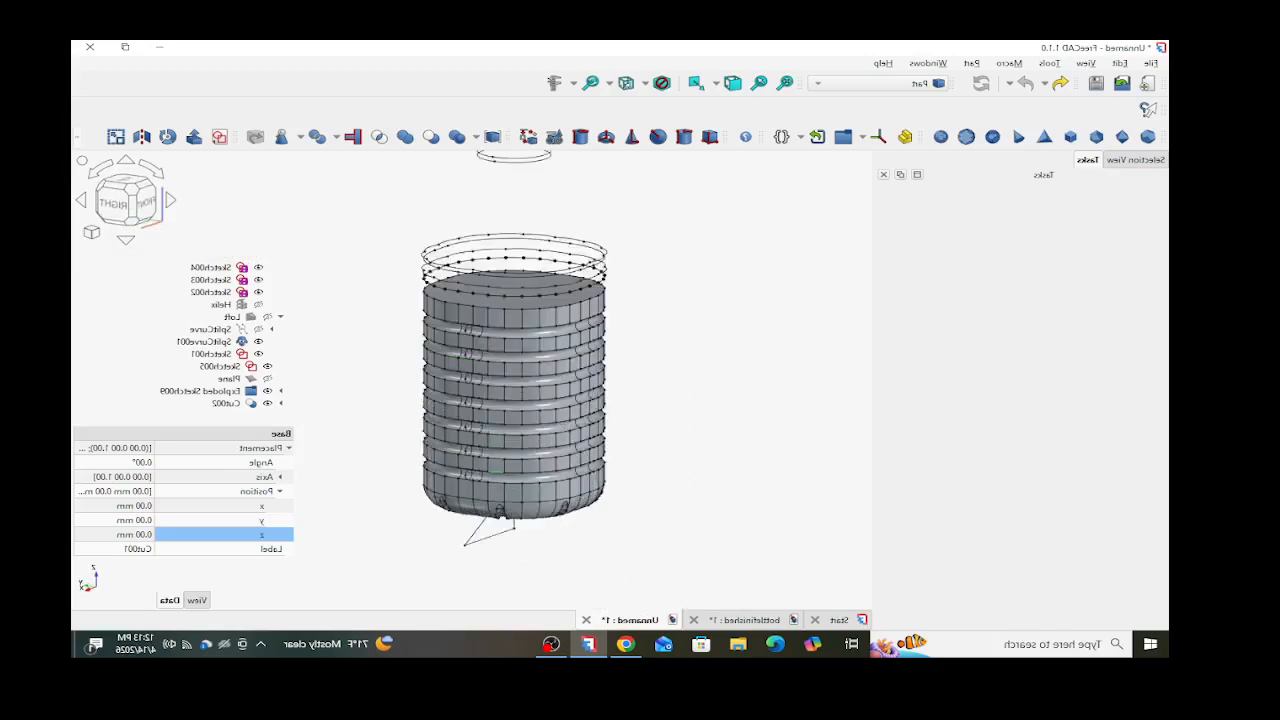
scroll(485, 490, up, 1)
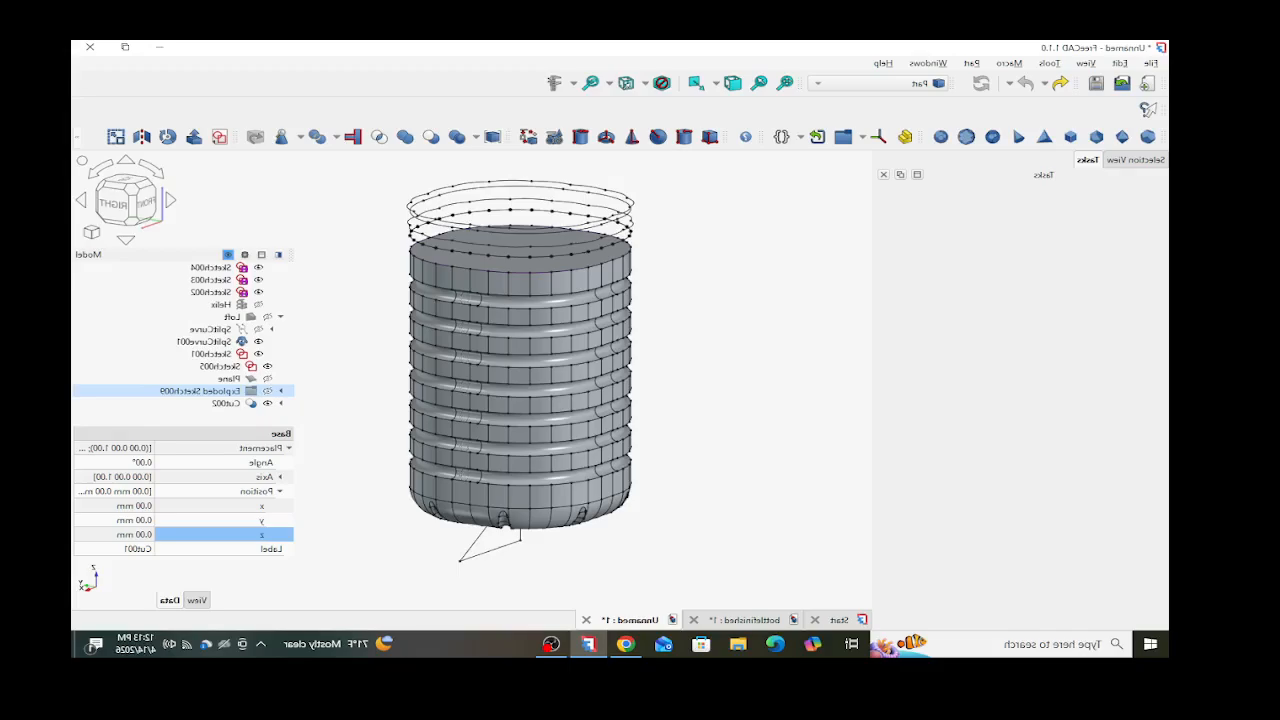
- Examine the features nested under Cut002, including Cut001, its base-groove Array and the Compound of sweeps
click(227, 403)
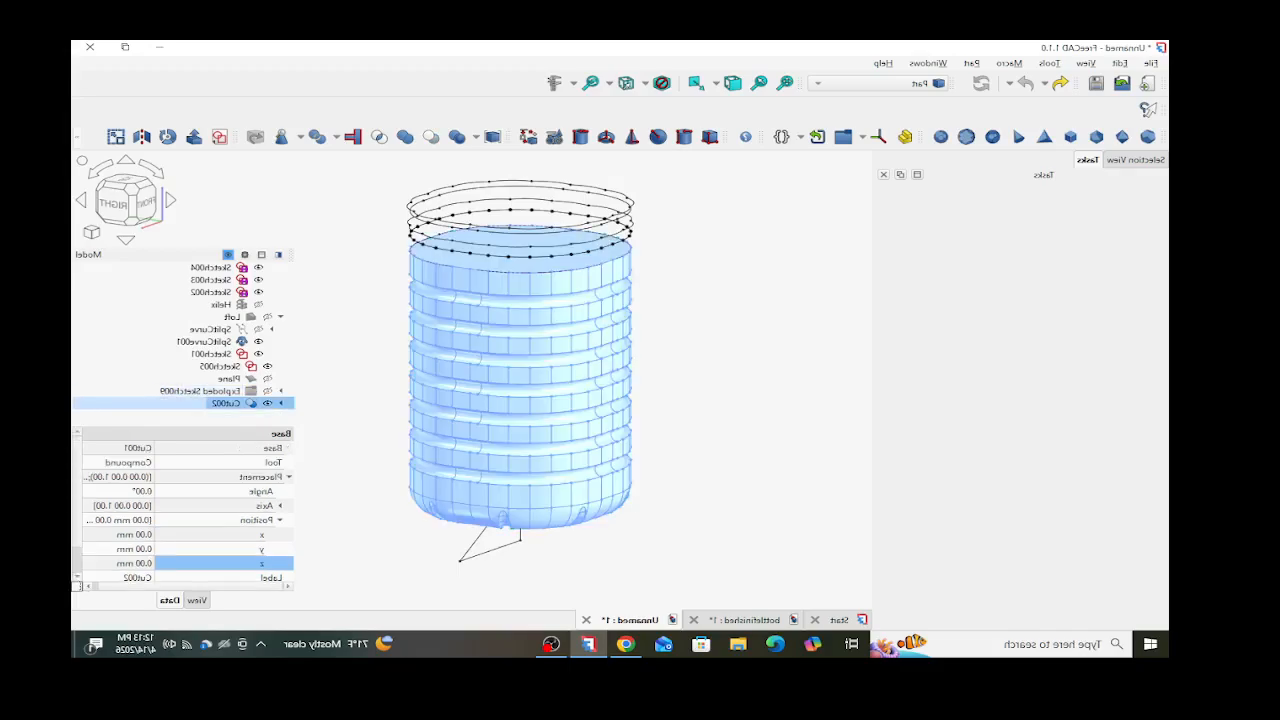
click(281, 403)
scroll(278, 403, down, 1)
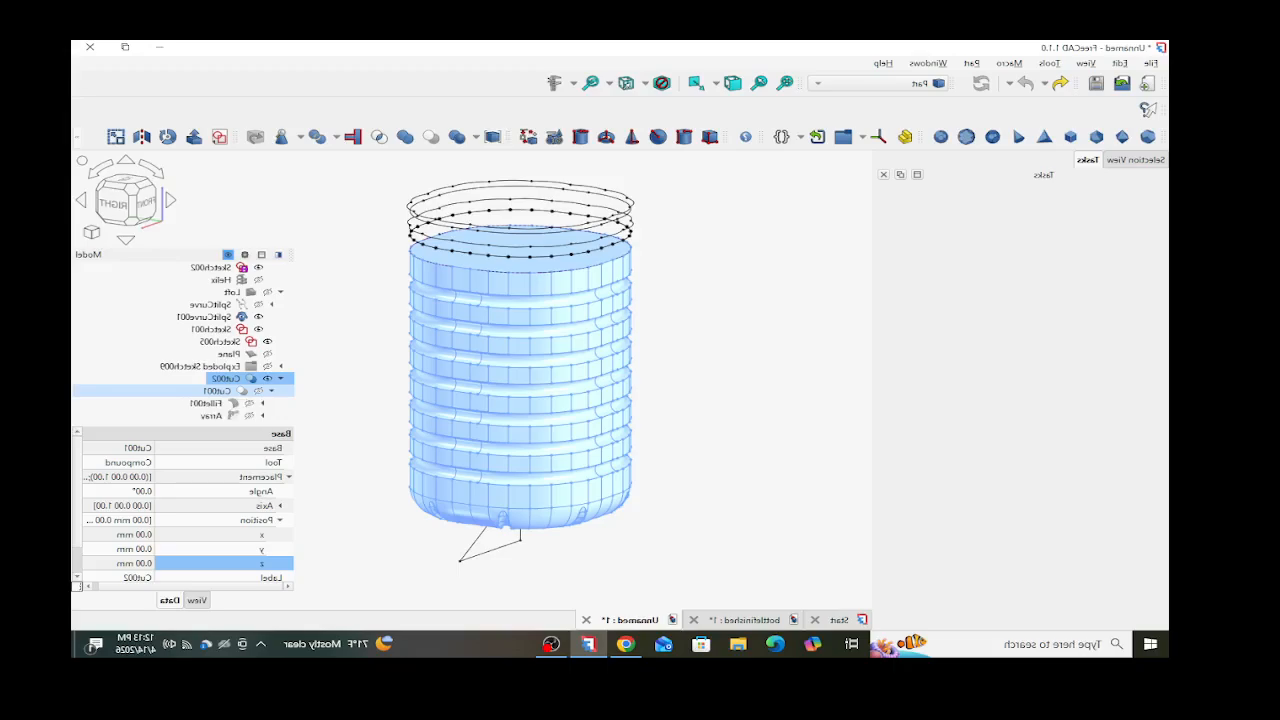
click(271, 390)
scroll(271, 390, down, 1)
scroll(271, 379, down, 1)
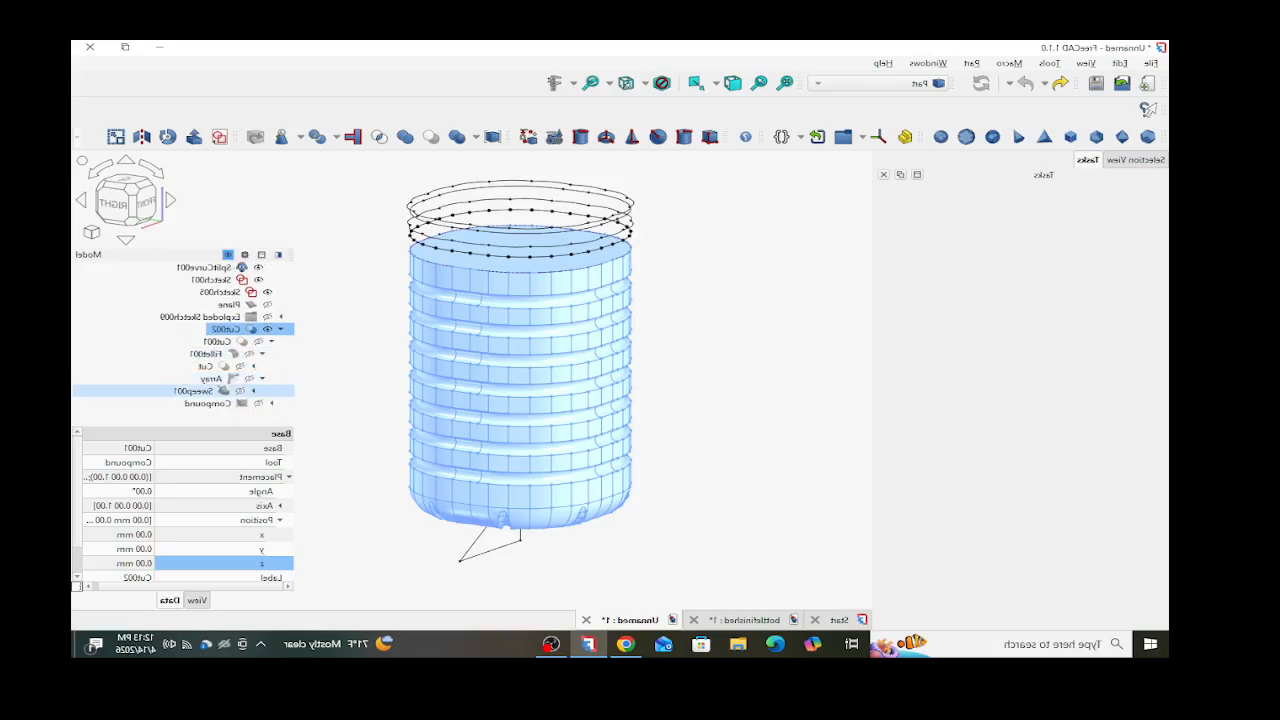
click(235, 403)
click(271, 403)
scroll(271, 403, down, 3)
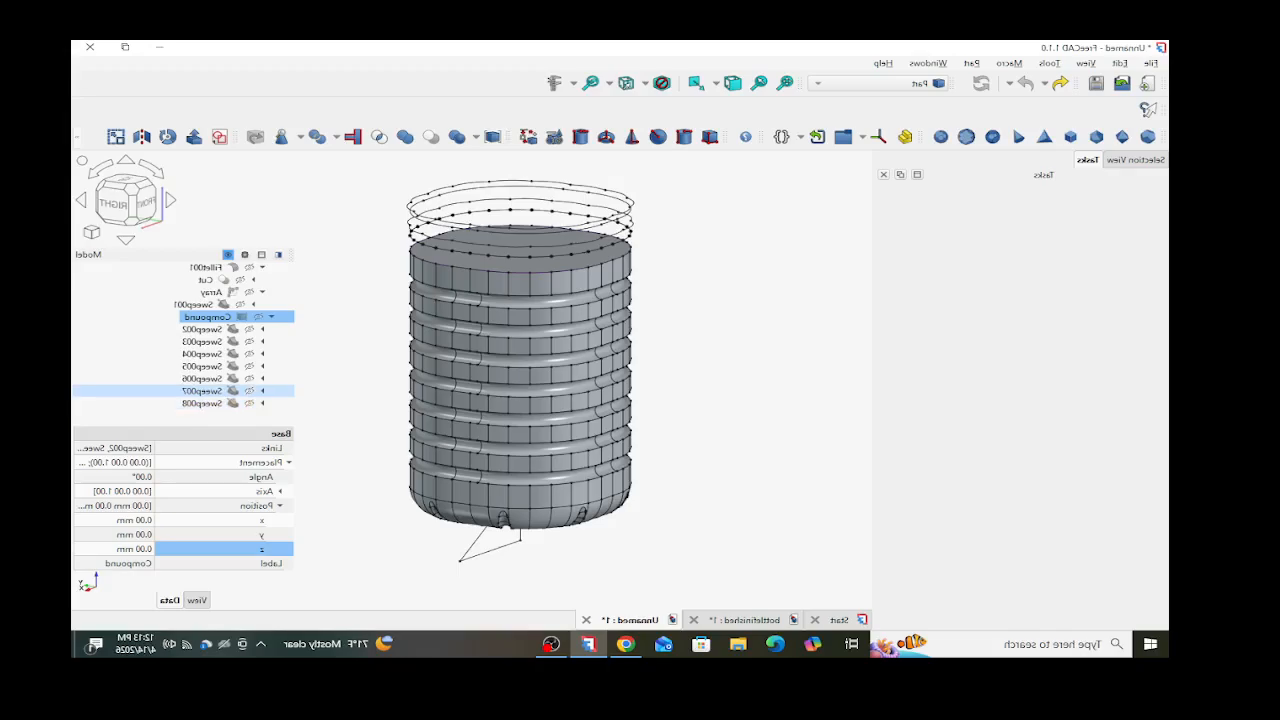
scroll(271, 390, up, 3)
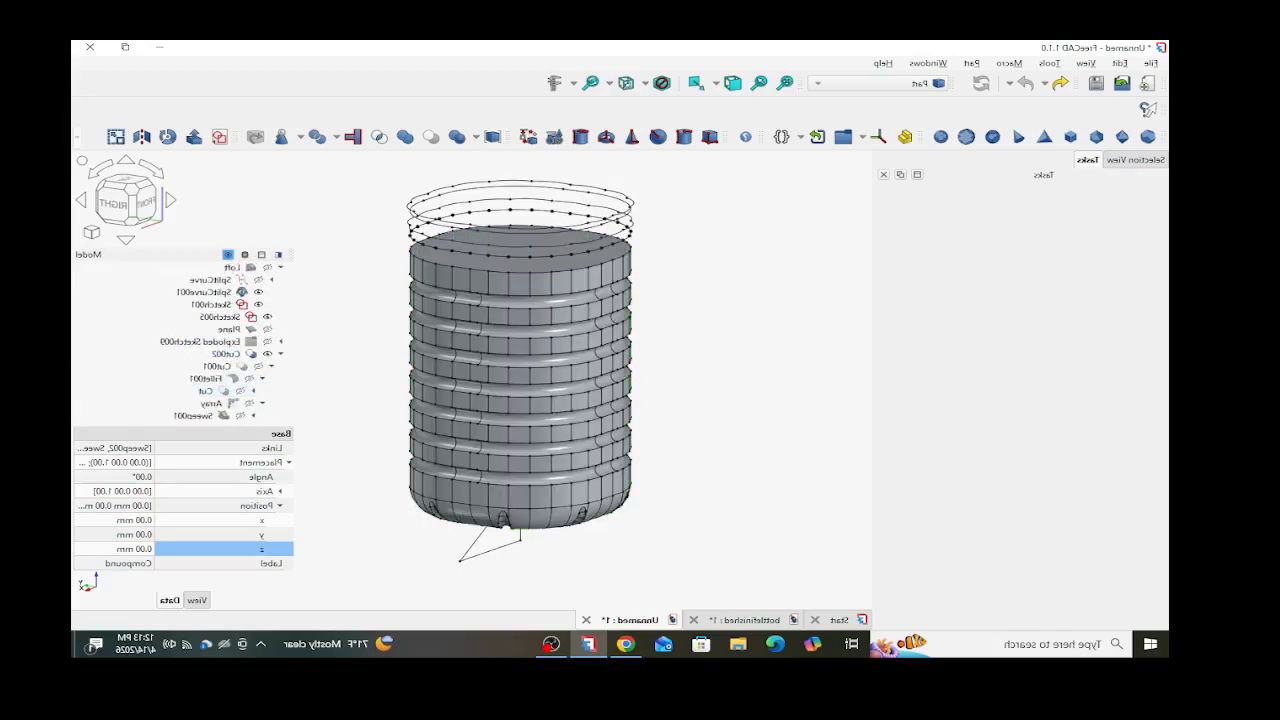
- Try a 1 mm fillet on the lower edge of the top band of Cut002, then undo it
click(345, 385)
scroll(519, 291, up, 5)
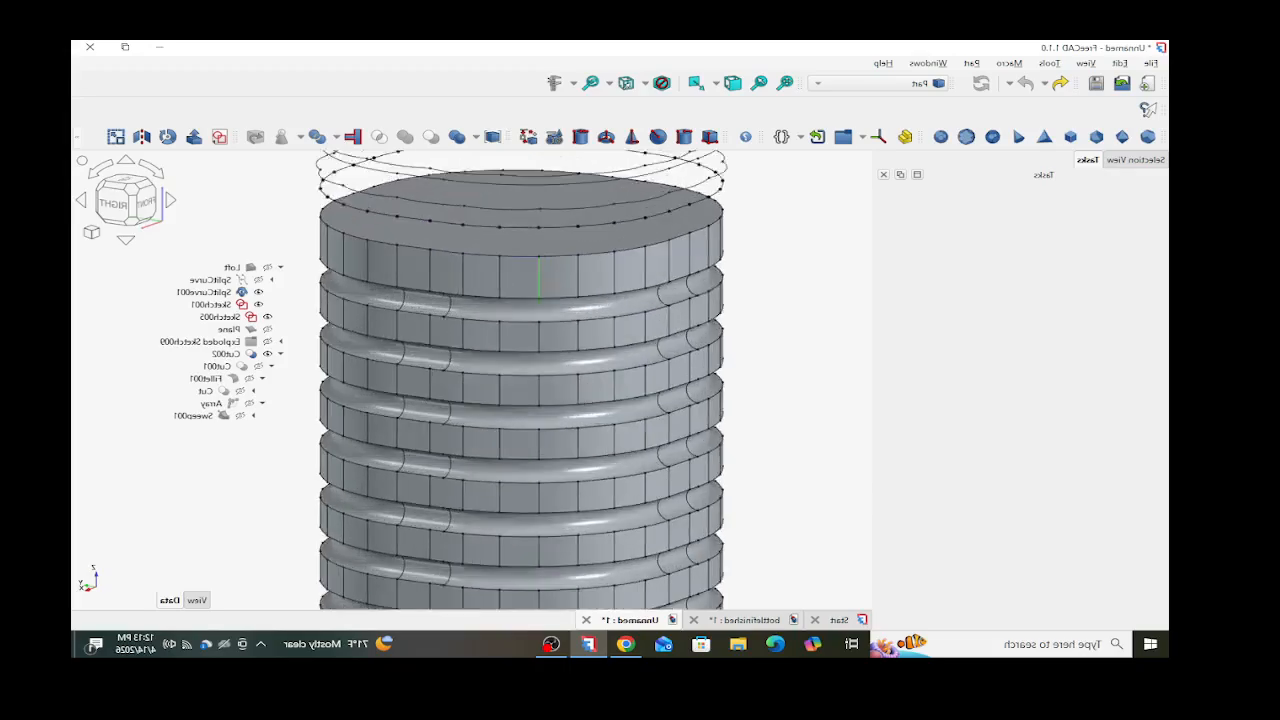
click(225, 353)
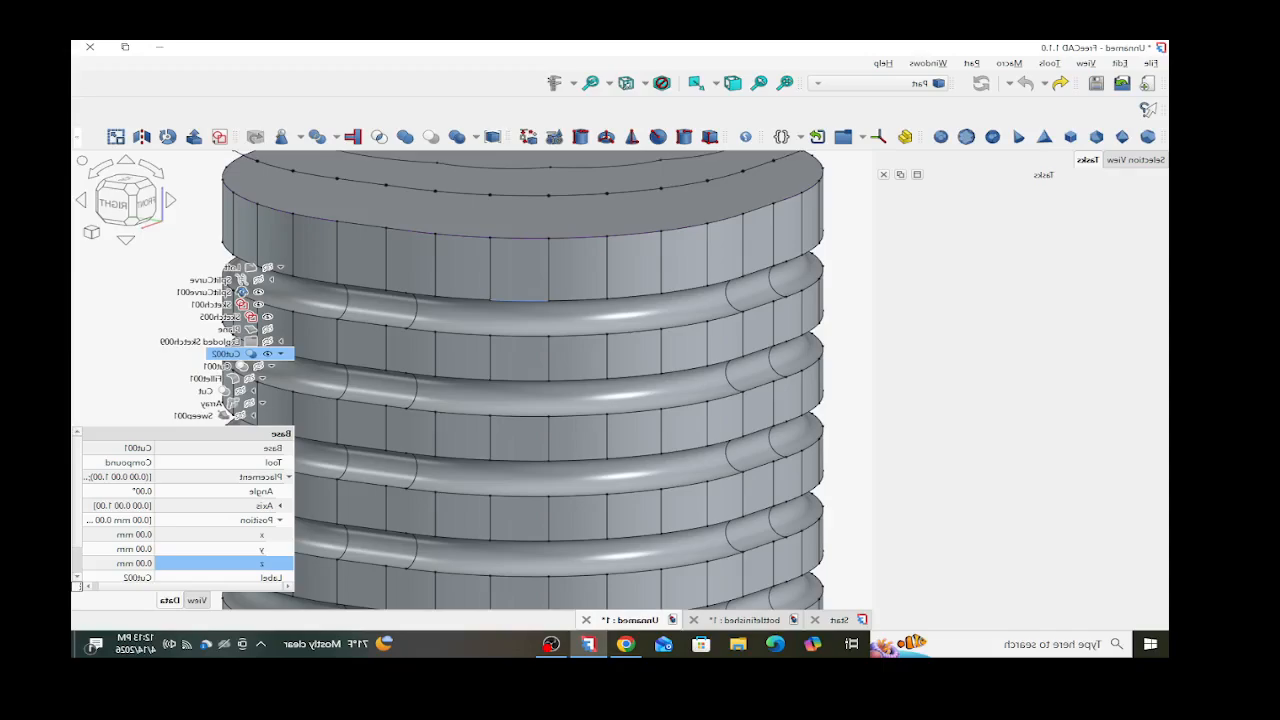
click(77, 137)
click(220, 161)
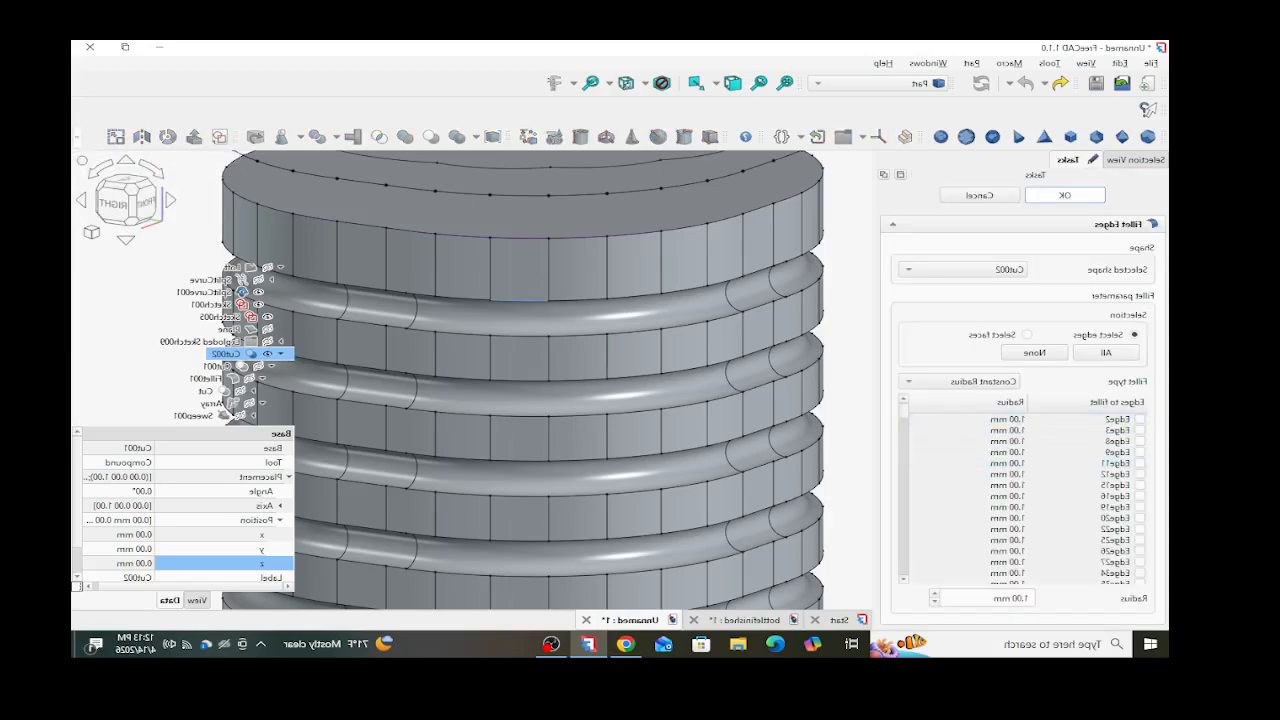
click(1065, 195)
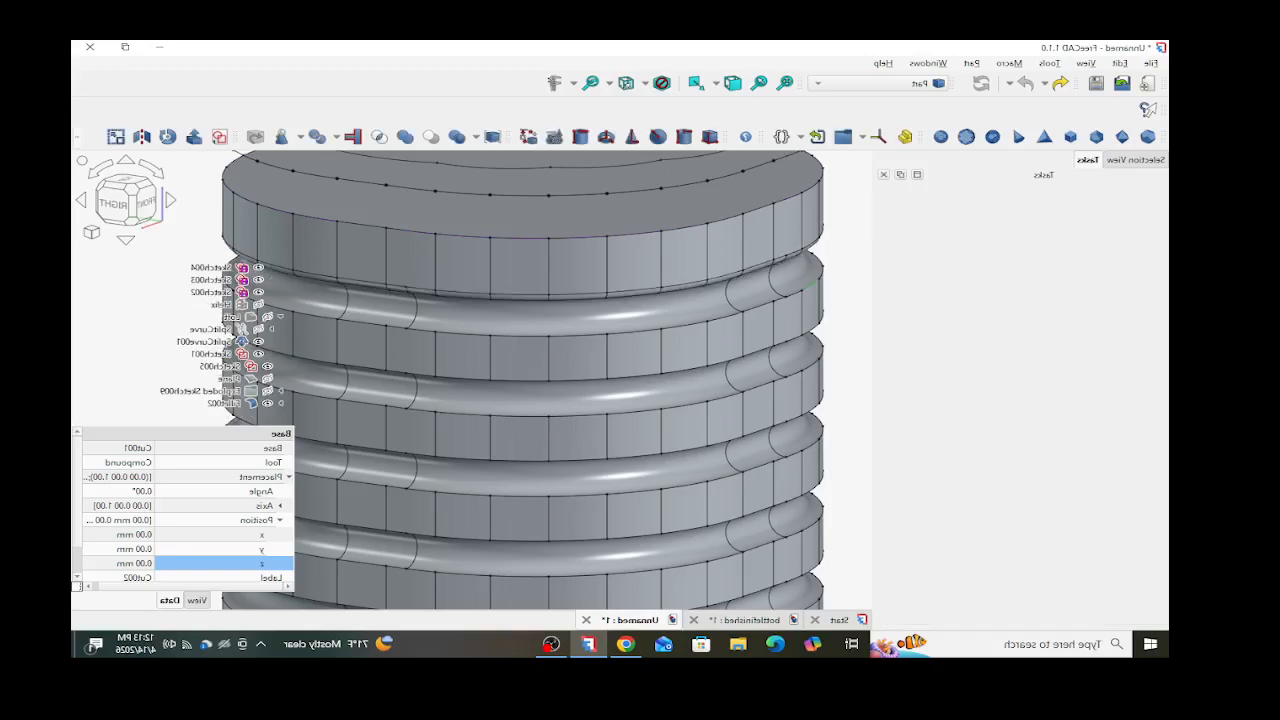
click(1120, 63)
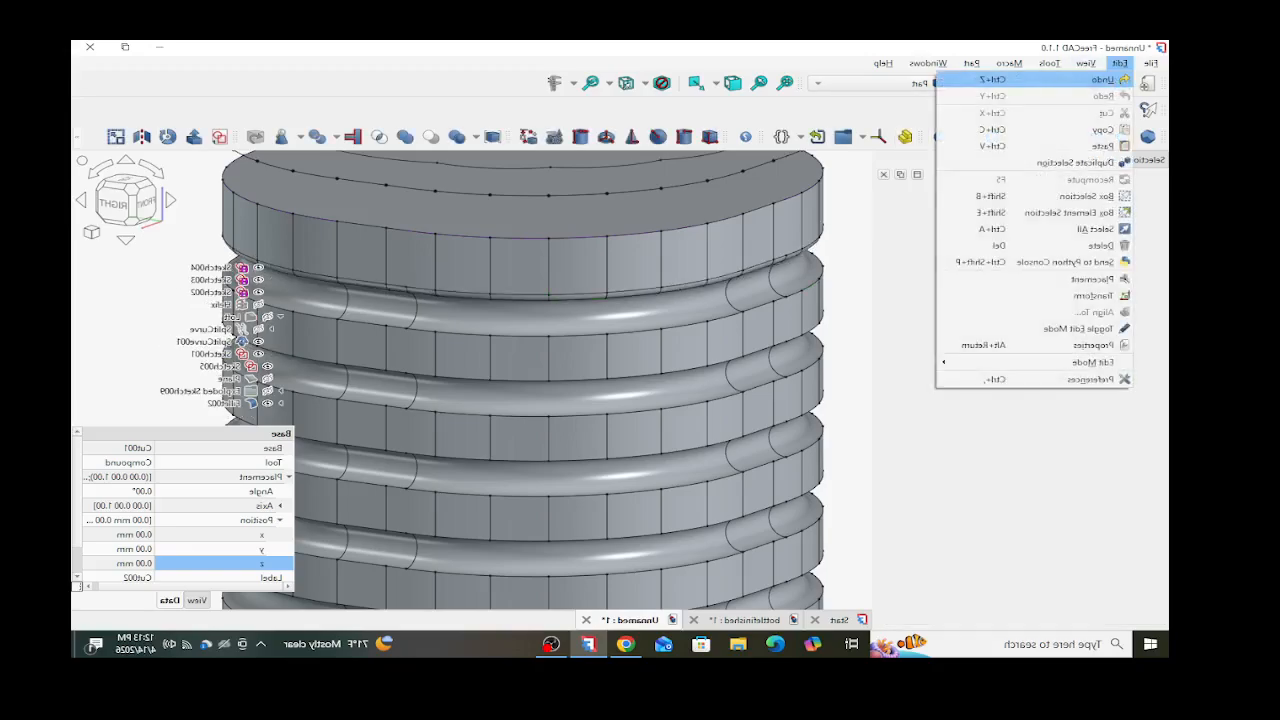
click(1096, 79)
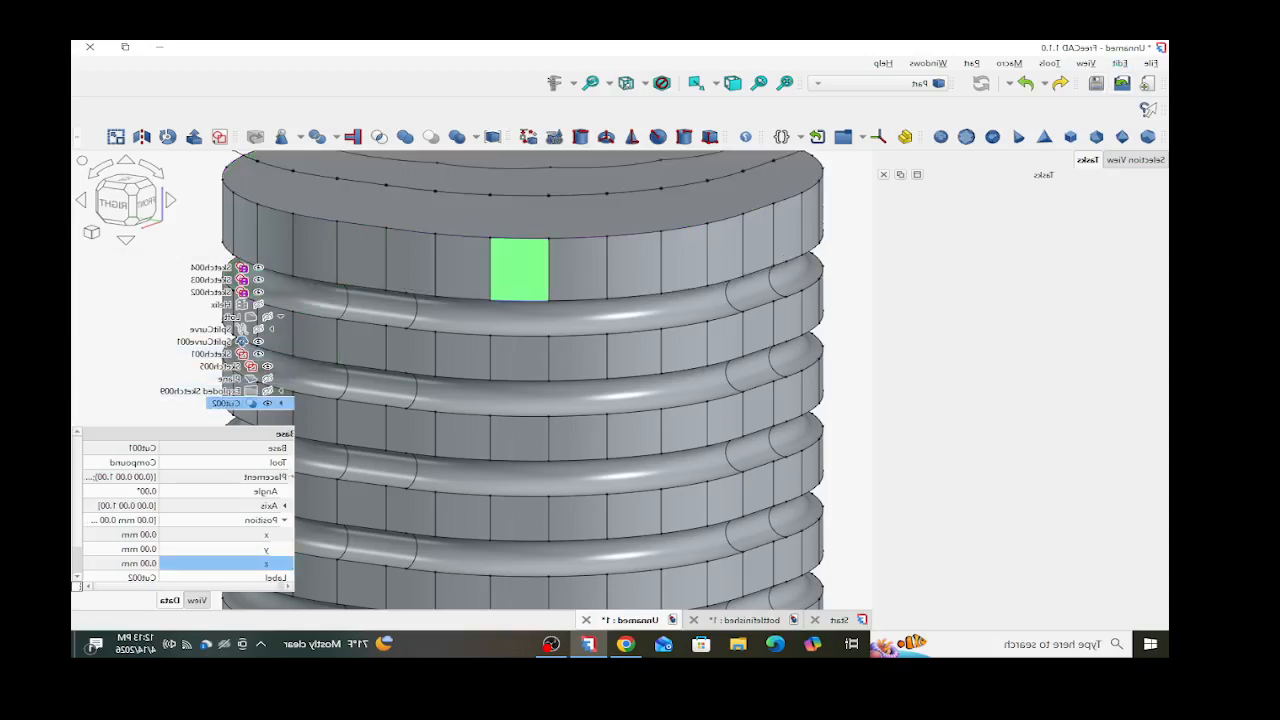
- Fillet the side-wall groove edges of Cut002 with a constant 2 mm radius, leaving out the topmost groove's upper edge
click(519, 336)
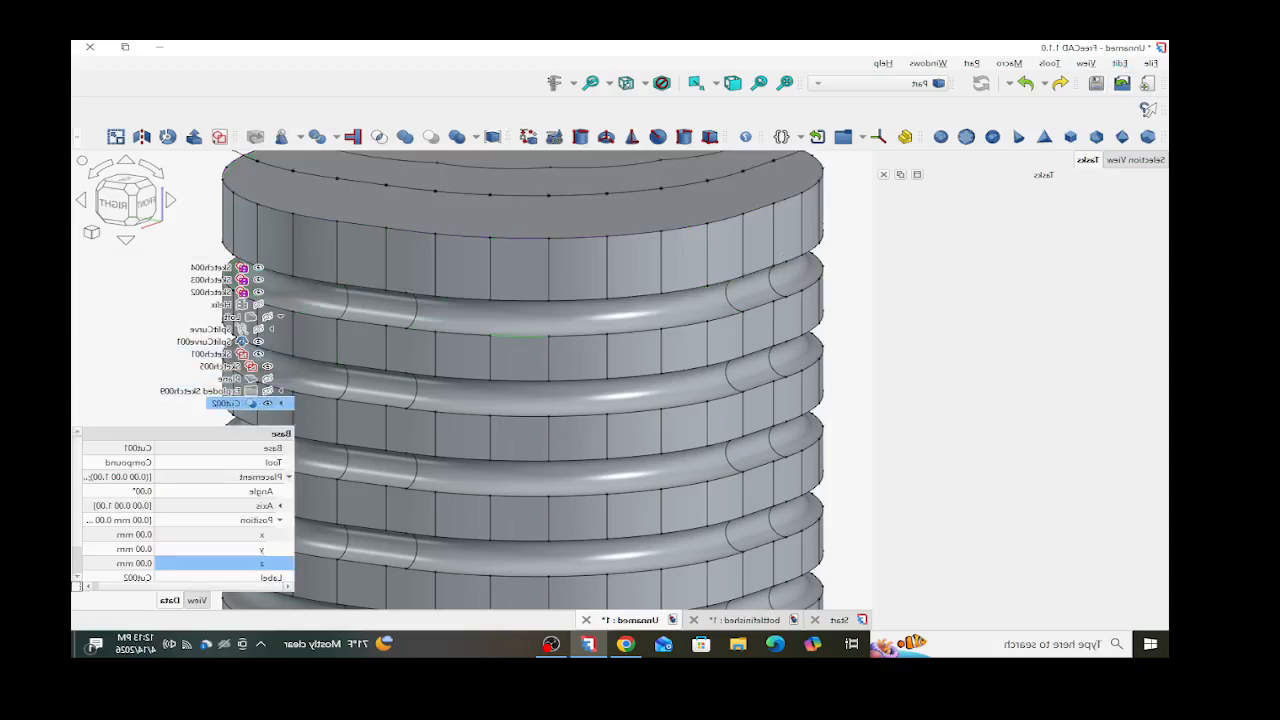
ctrl+click(519, 380)
ctrl+click(519, 416)
scroll(516, 506, down, 3)
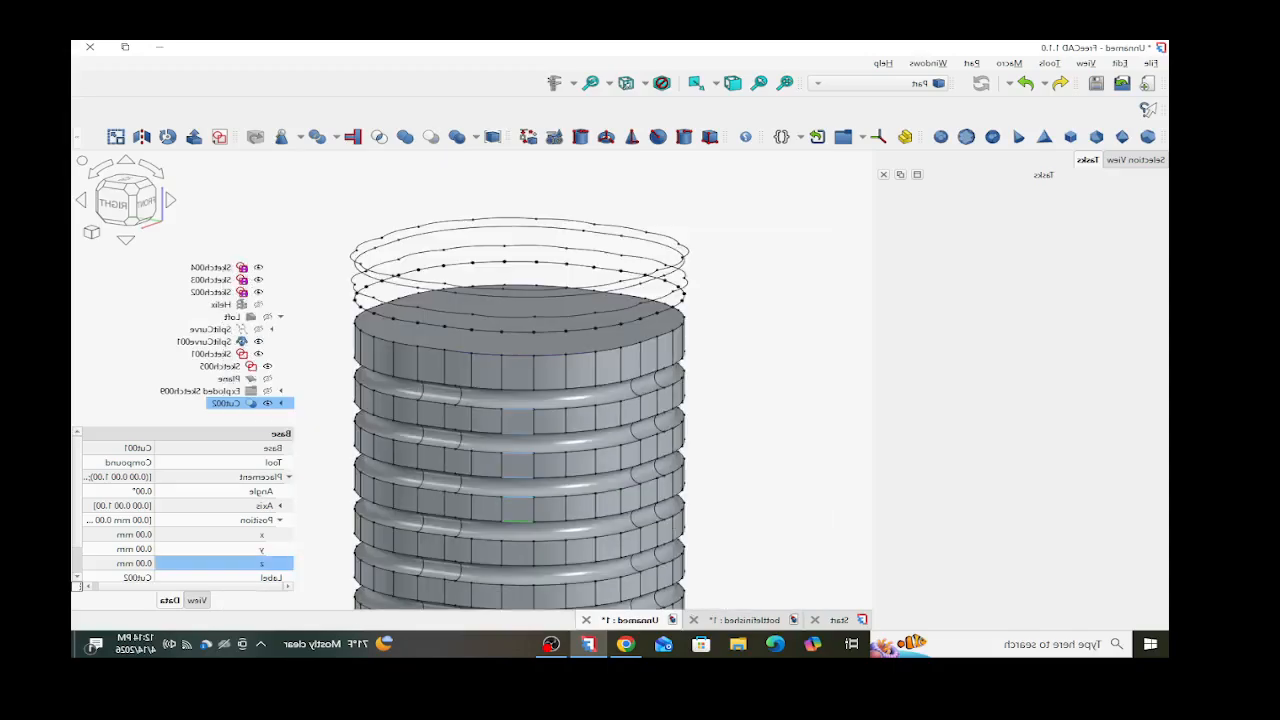
ctrl+click(517, 521)
ctrl+click(517, 541)
scroll(516, 470, down, 4)
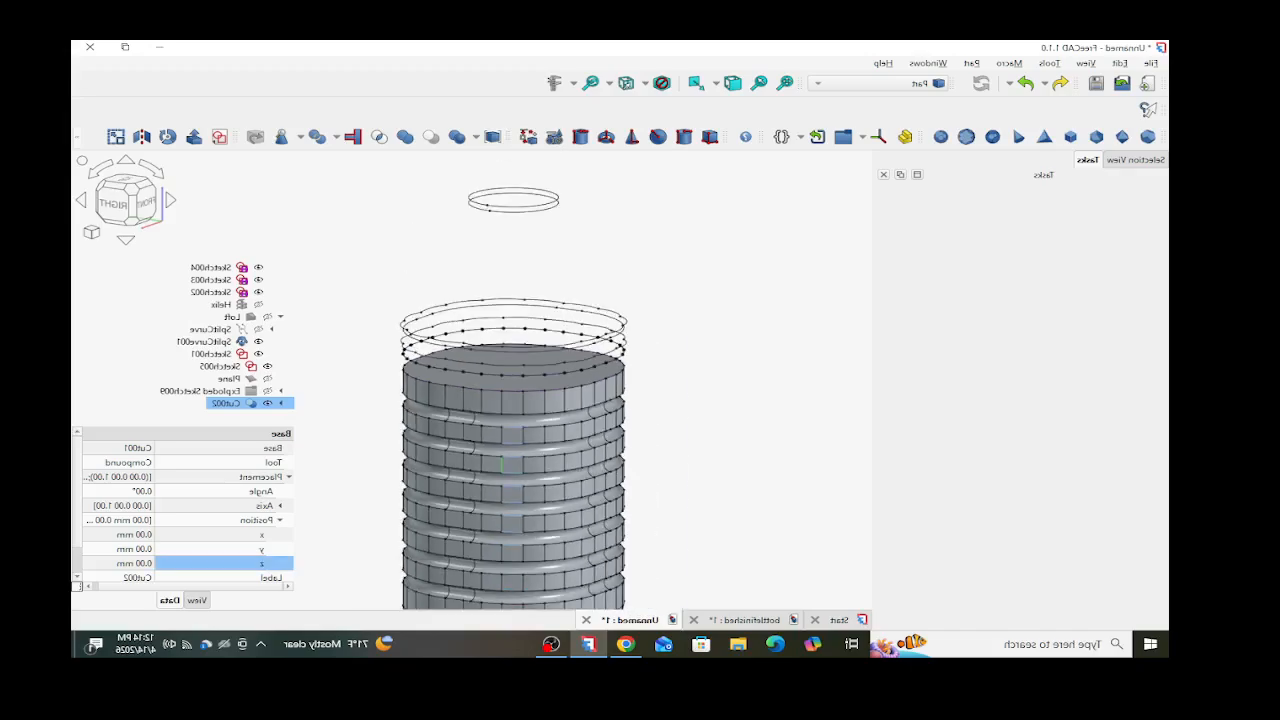
scroll(516, 470, up, 3)
scroll(516, 470, up, 3)
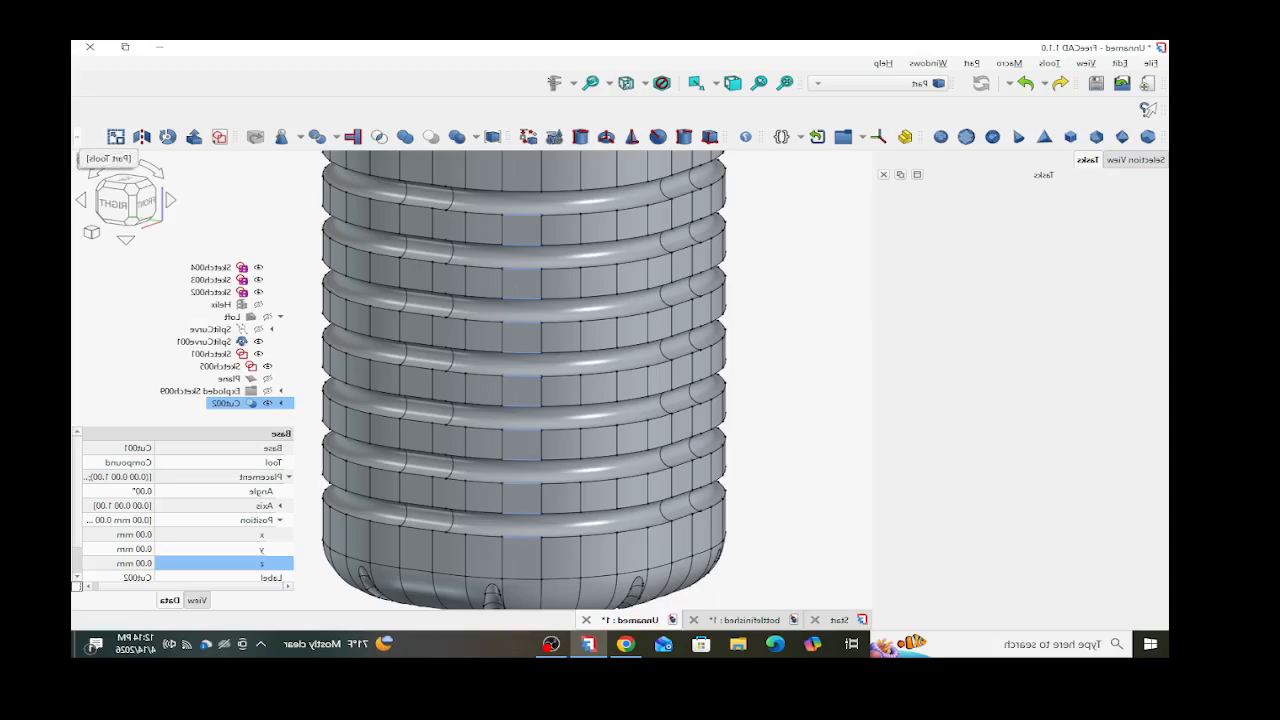
click(77, 137)
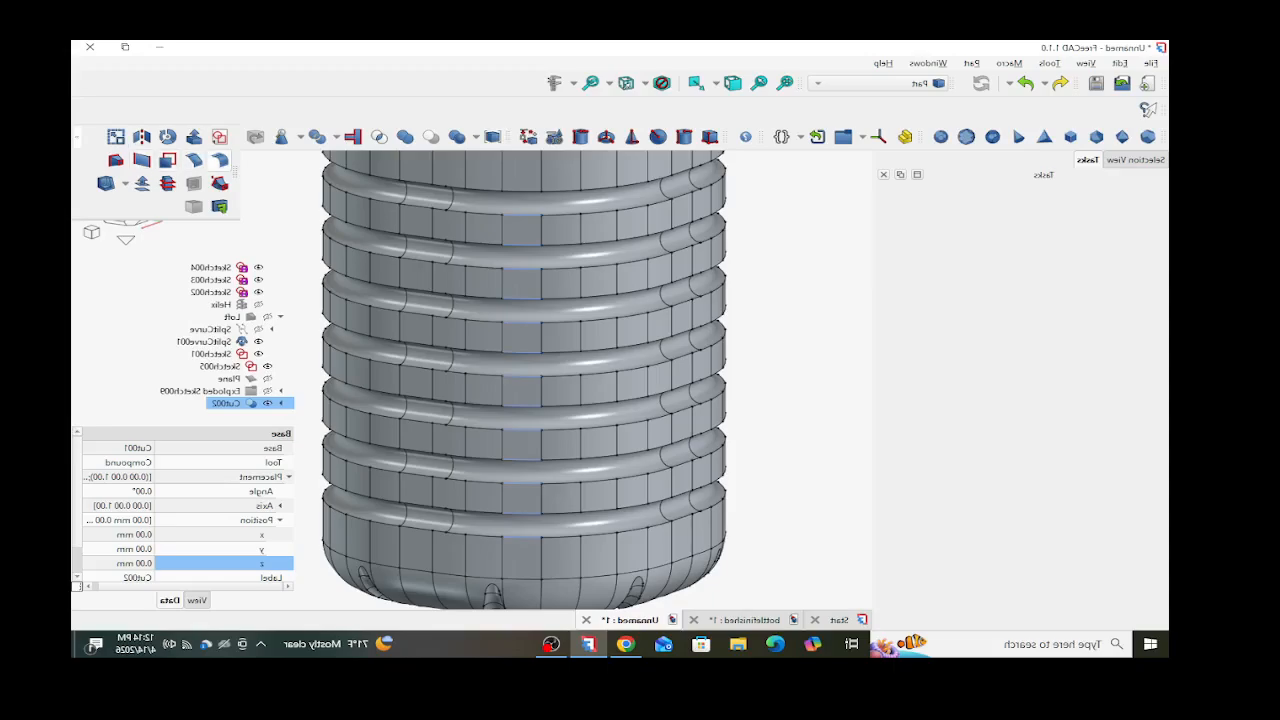
click(220, 160)
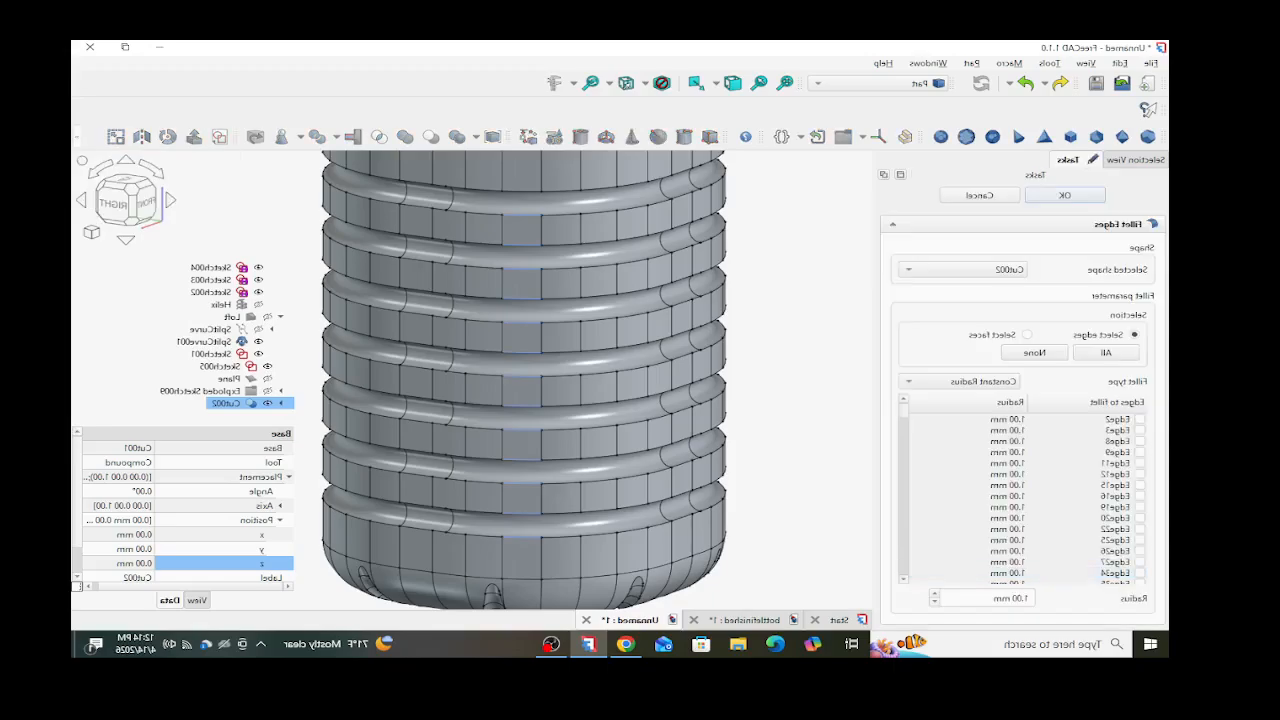
click(1024, 598)
key(BackSpace)
text(2)
click(1065, 195)
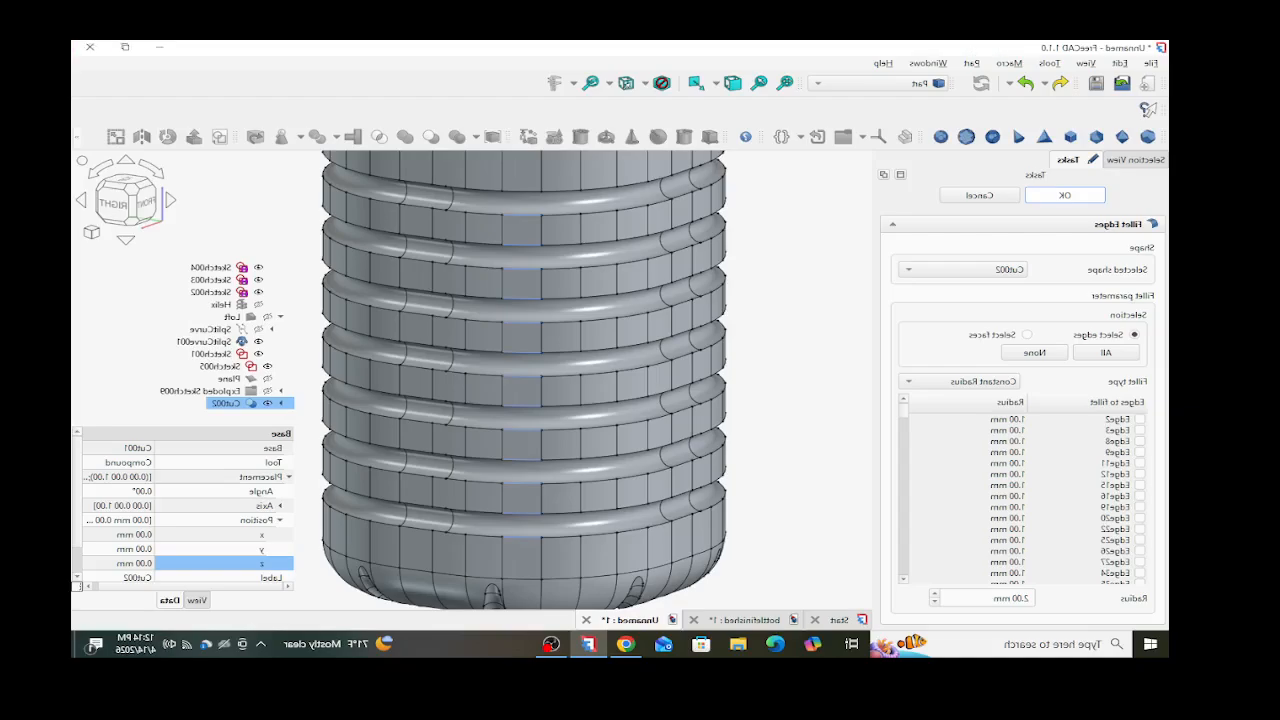
- Fillet the remaining upper edge of the topmost side-wall groove with a 2 mm radius
scroll(662, 314, down, 2)
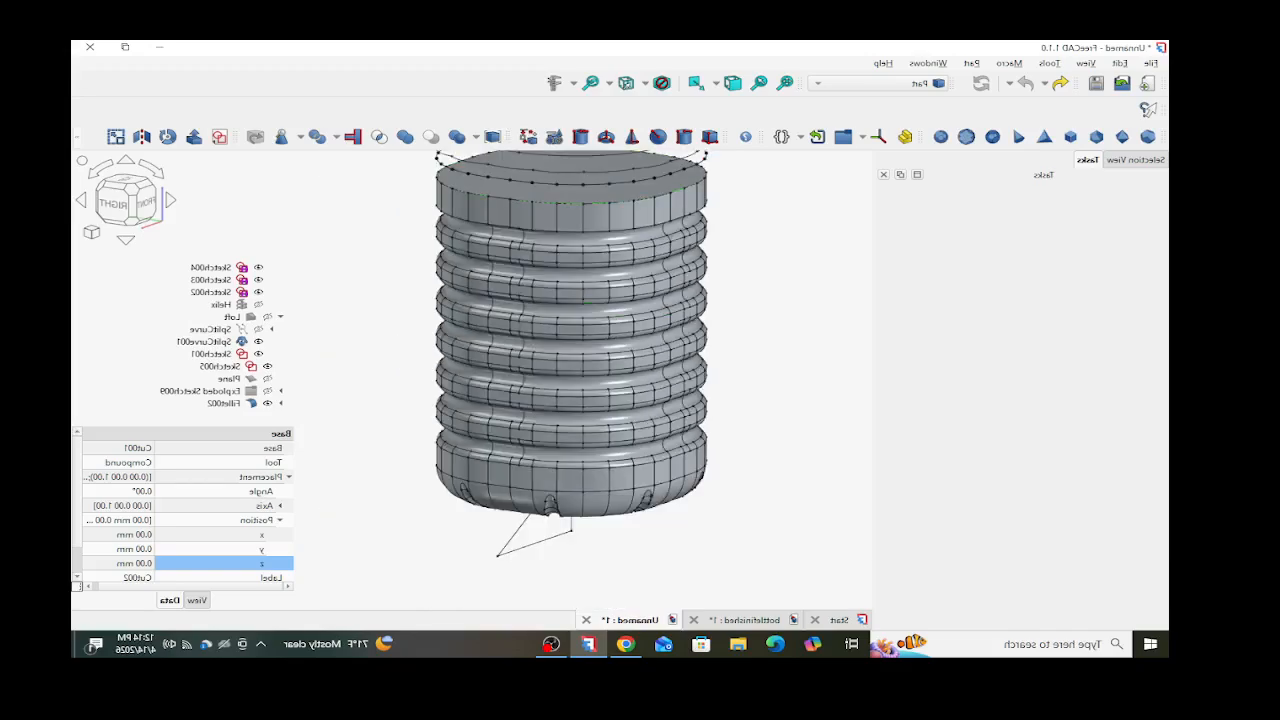
scroll(546, 215, up, 4)
mouse_move(577, 265)
middle_down()
mouse_move(588, 236)
mouse_move(588, 328)
mouse_move(598, 258)
middle_up()
click(600, 257)
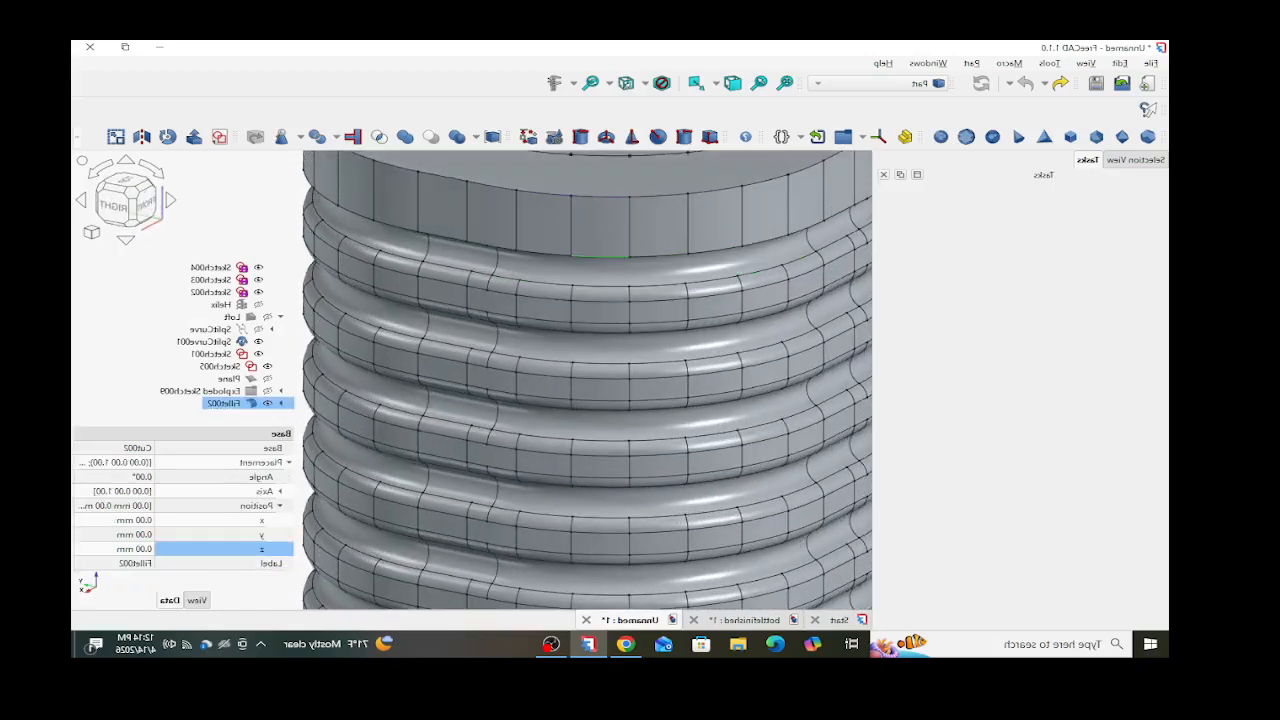
click(77, 137)
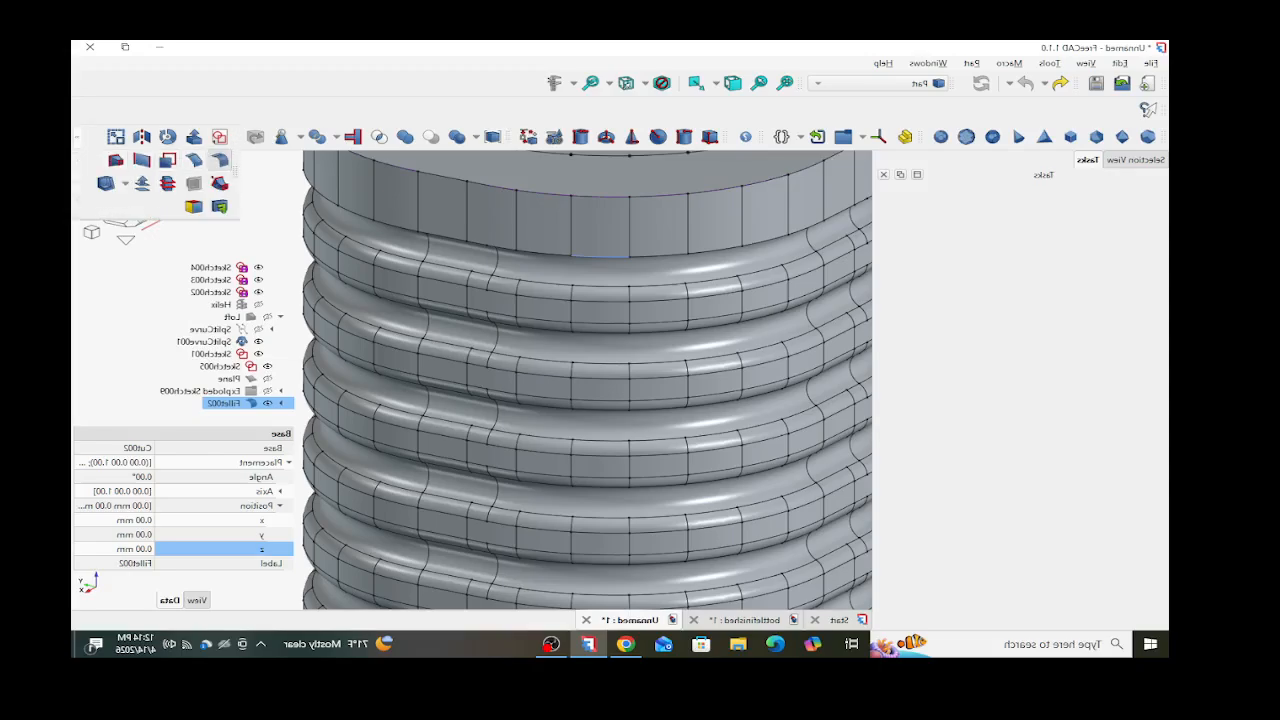
click(219, 160)
click(1026, 598)
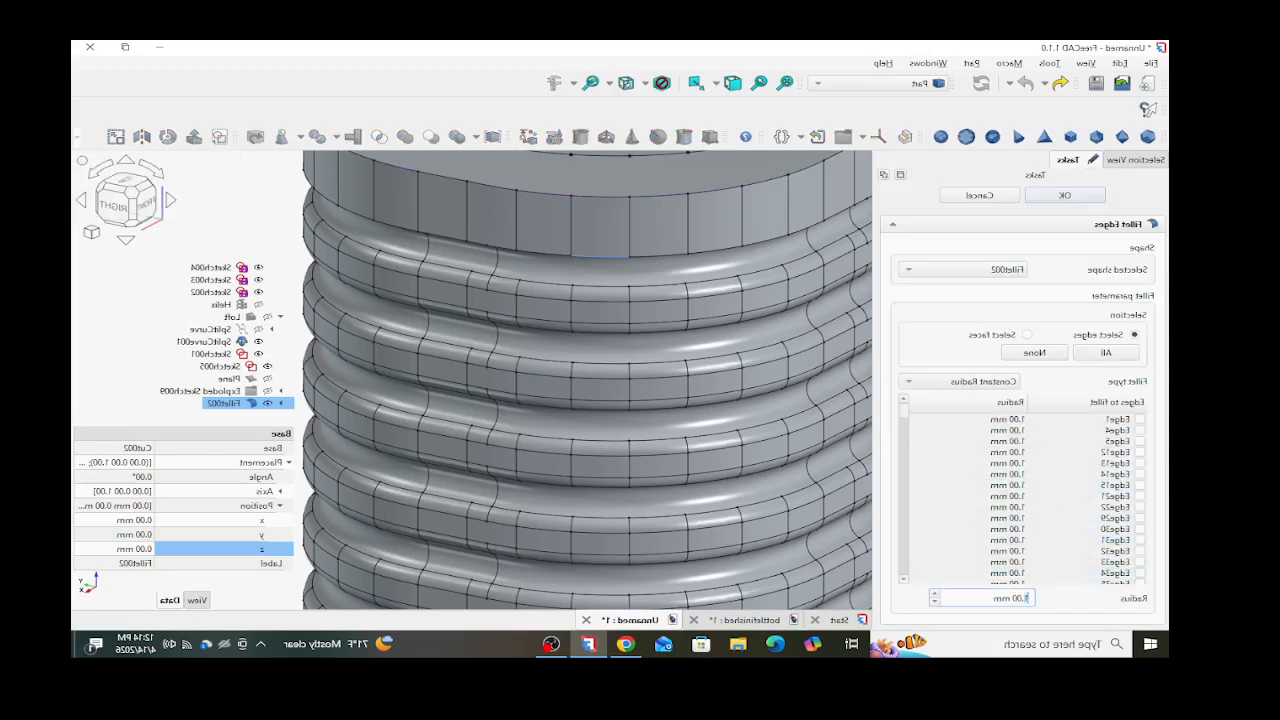
text(2)
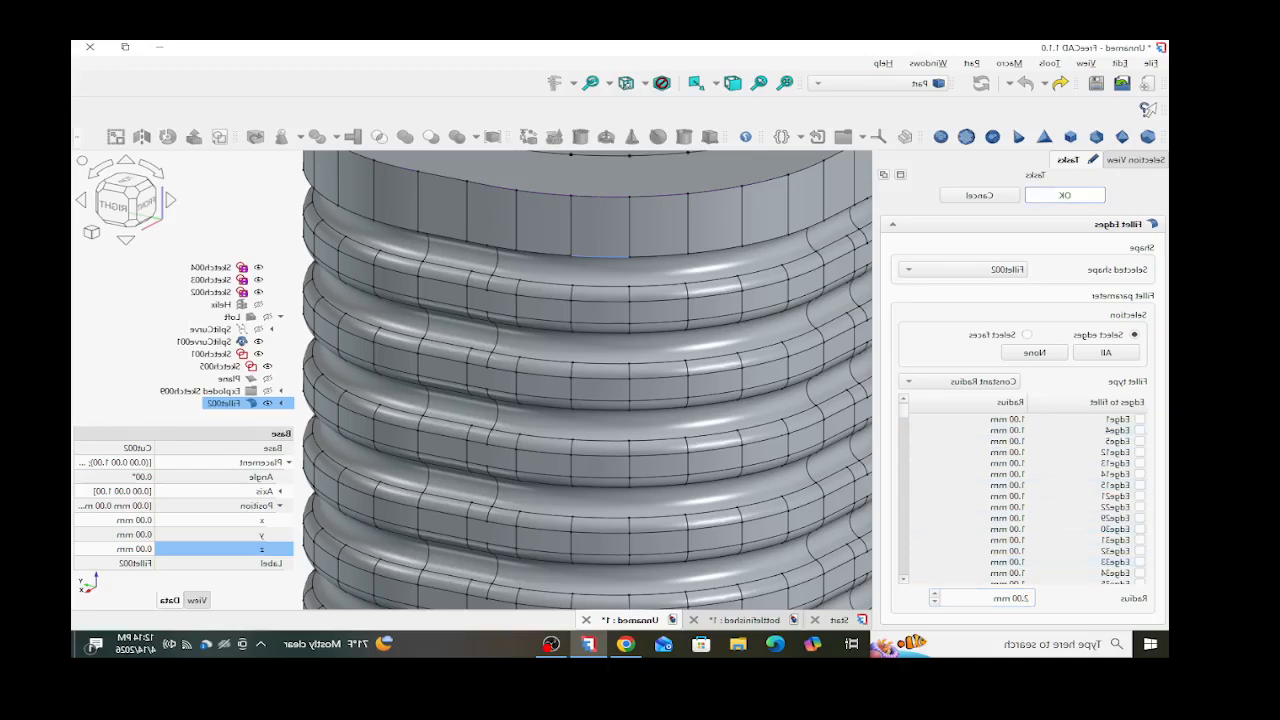
click(1065, 195)
- Locate the Sweep feature in the model tree and show the twisted shoulder above the bottle body
scroll(594, 403, down, 5)
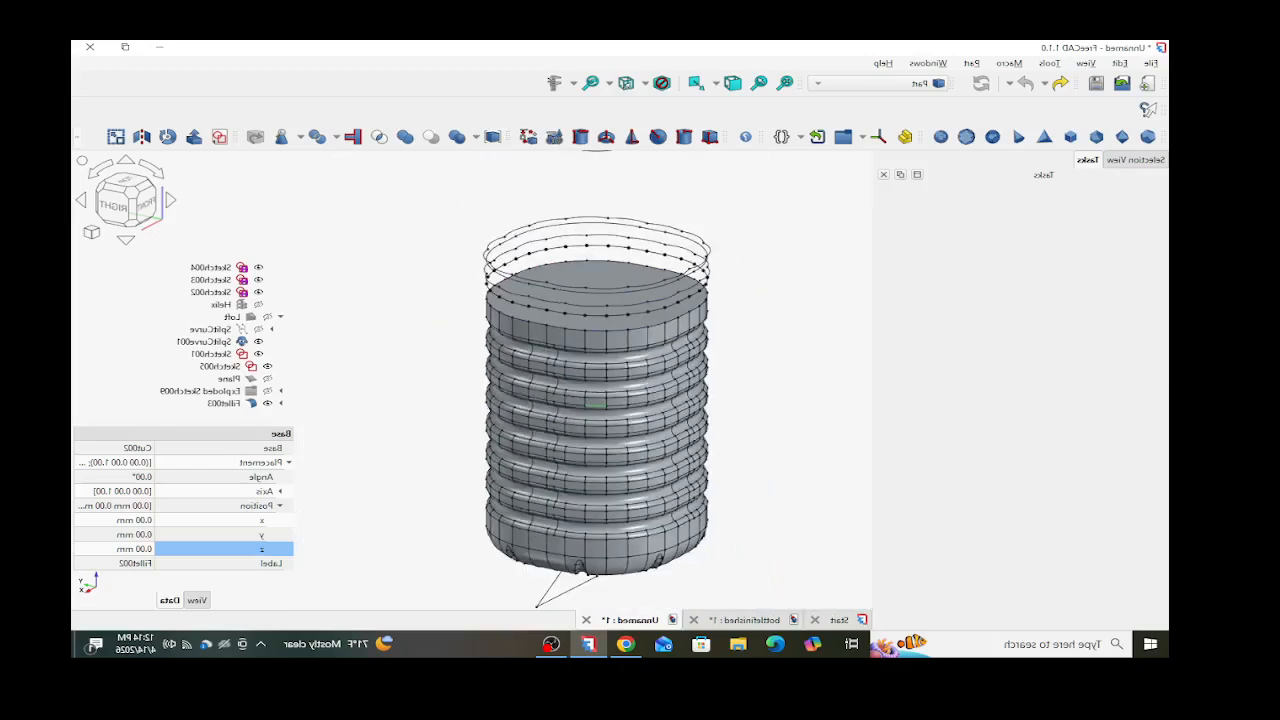
mouse_move(594, 403)
middle_down()
mouse_move(592, 325)
mouse_move(590, 380)
middle_up()
scroll(440, 405, down, 3)
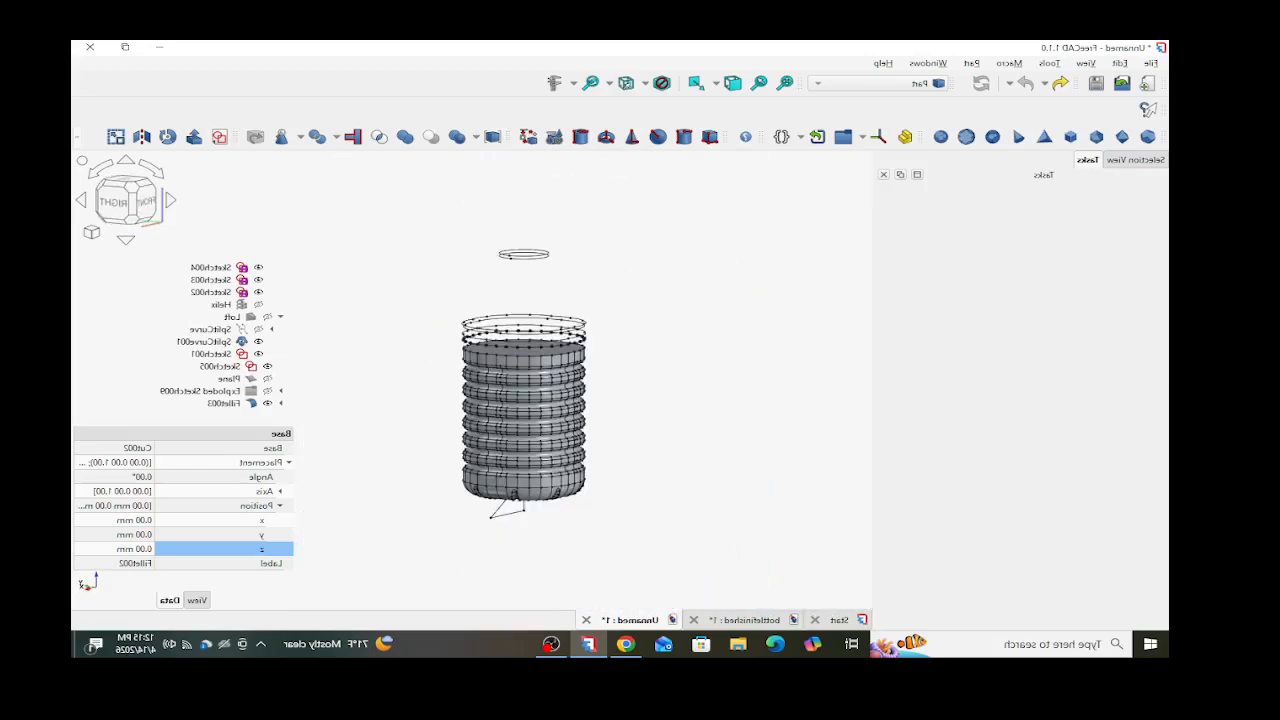
scroll(475, 279, up, 3)
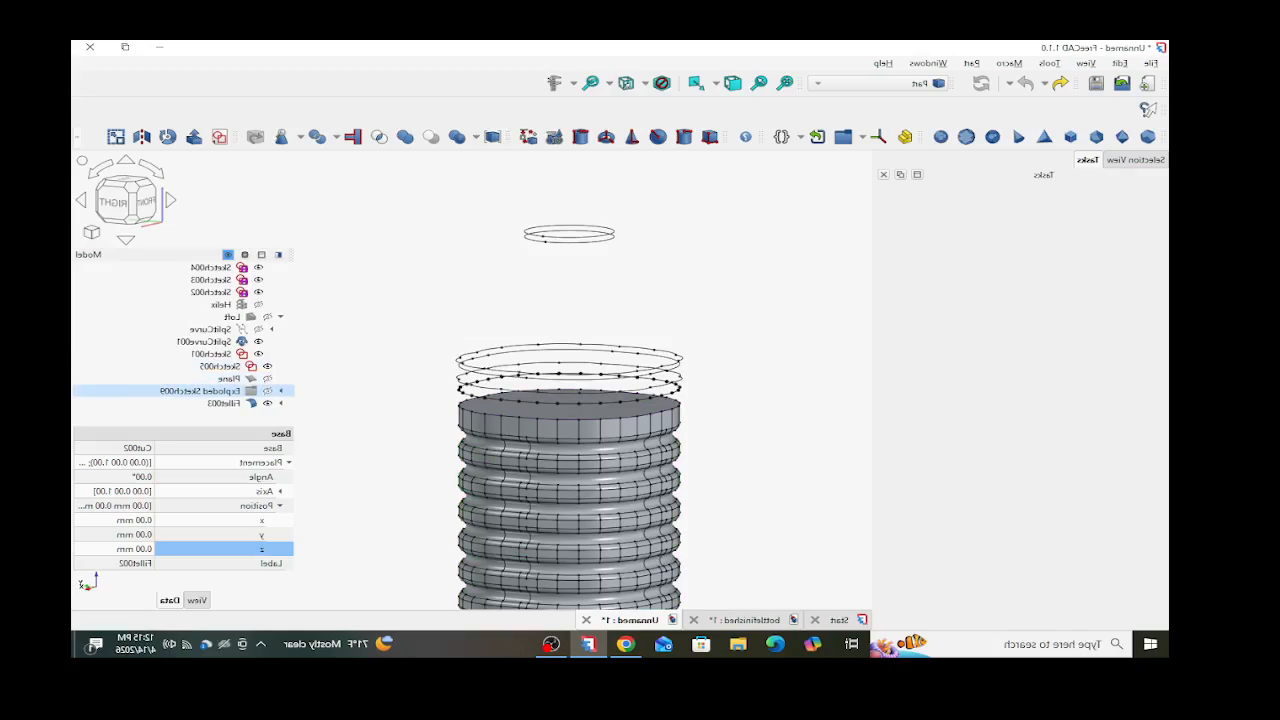
scroll(200, 395, up, 1)
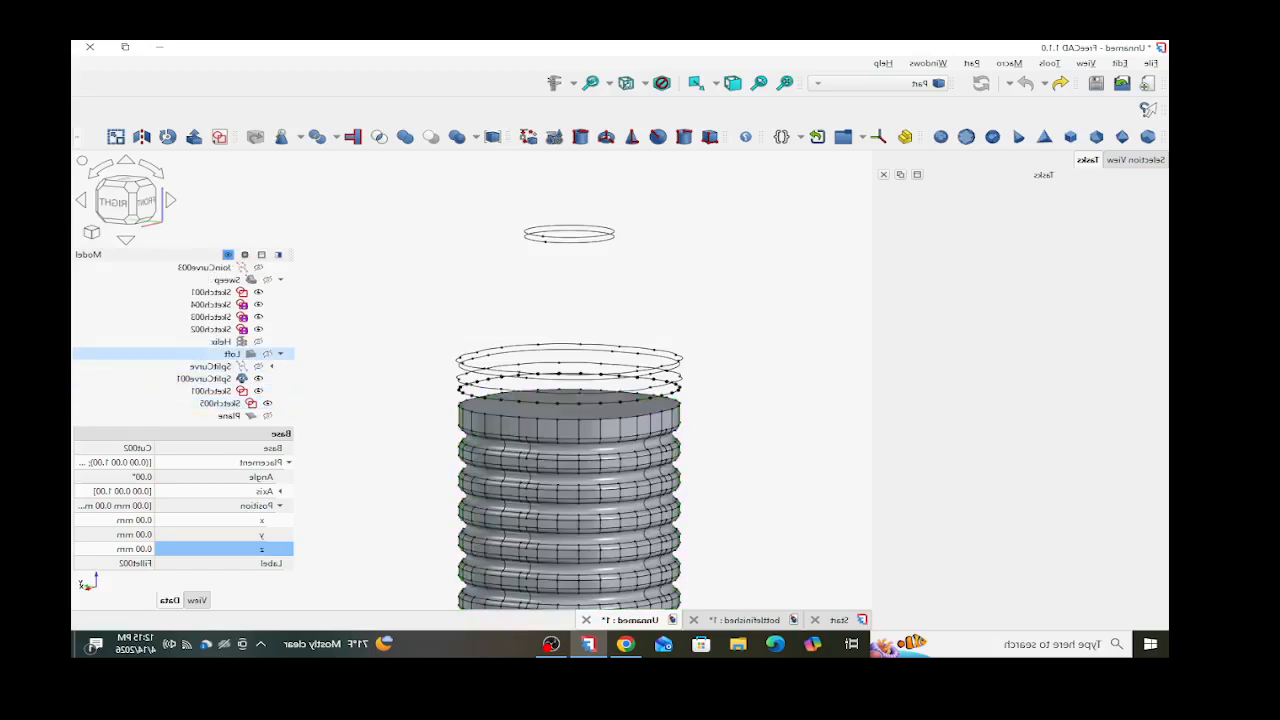
scroll(230, 353, up, 2)
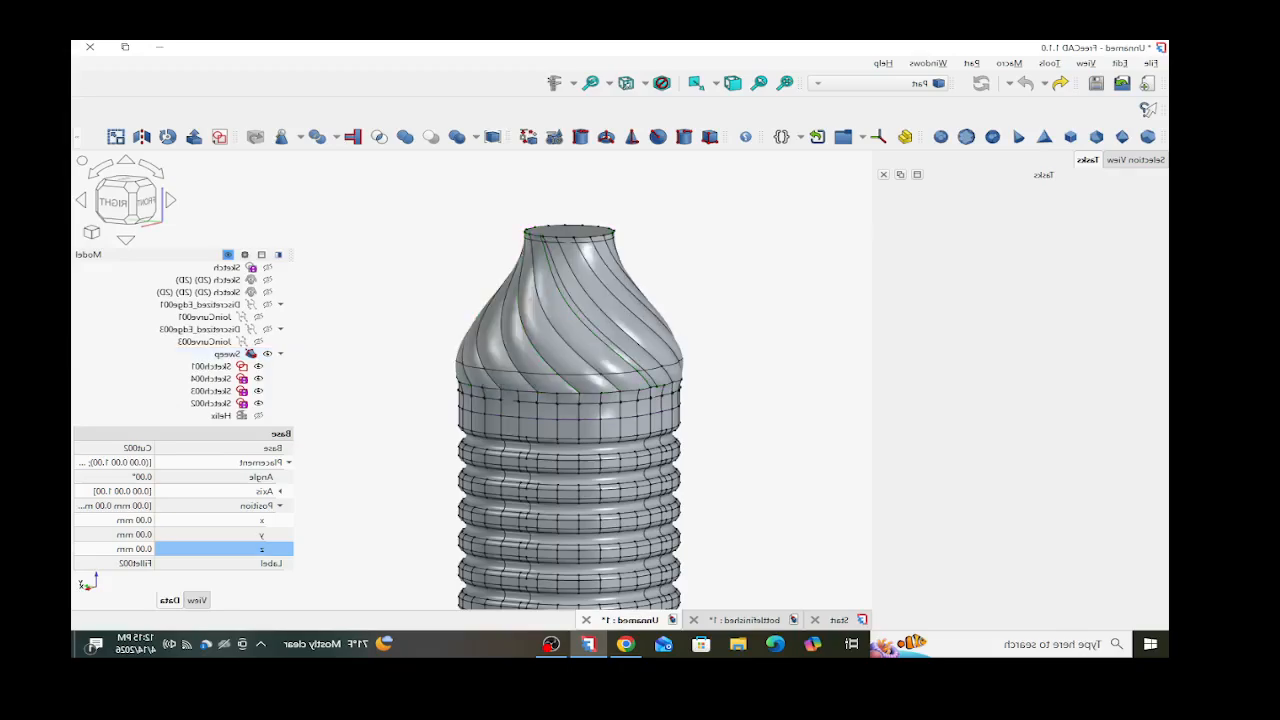
click(421, 366)
mouse_move(421, 366)
middle_down()
mouse_move(428, 325)
mouse_move(427, 432)
mouse_move(426, 348)
middle_up()
scroll(568, 240, up, 4)
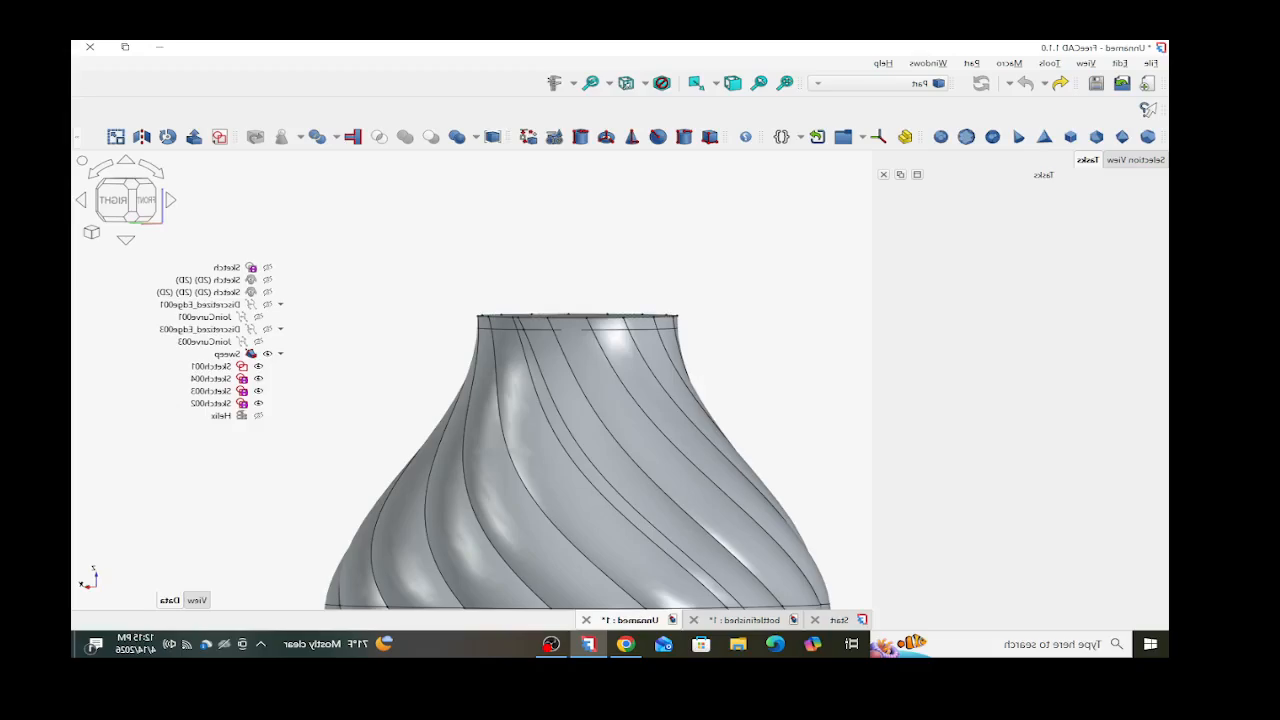
- Create a new sketch on the XZ-plane and turn on the section view to cut through the bottle's neck
click(220, 136)
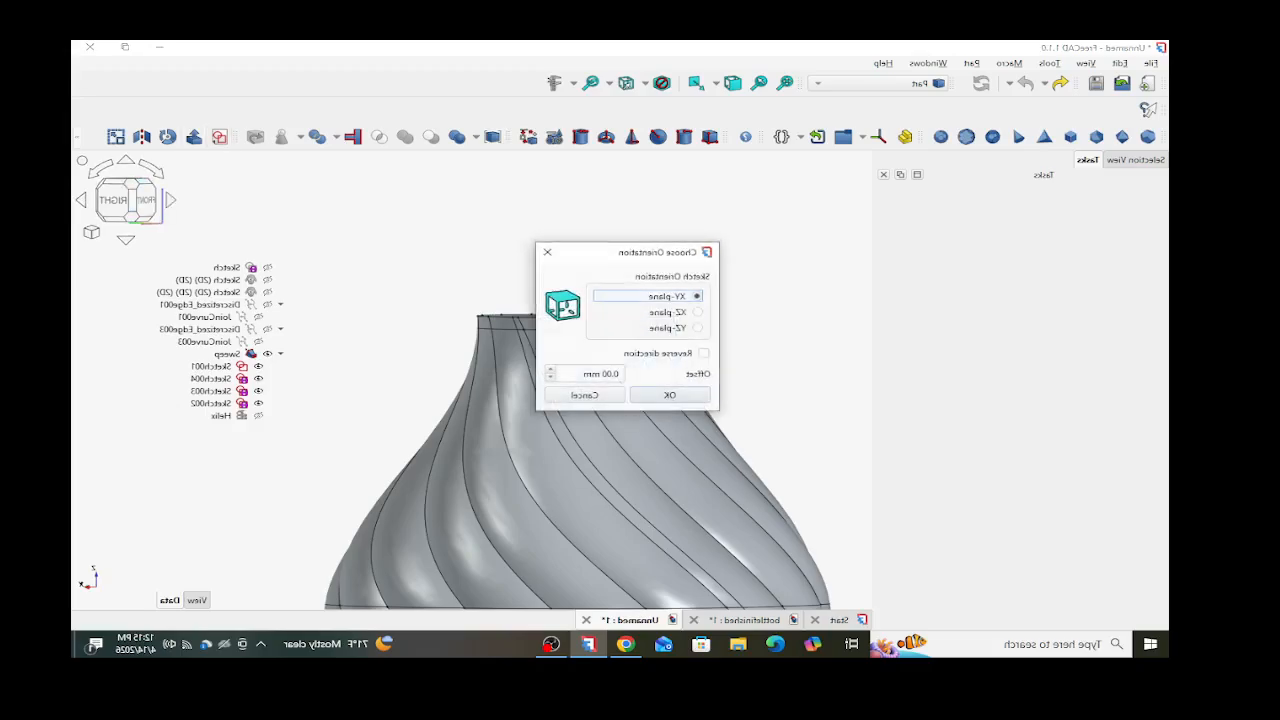
click(697, 312)
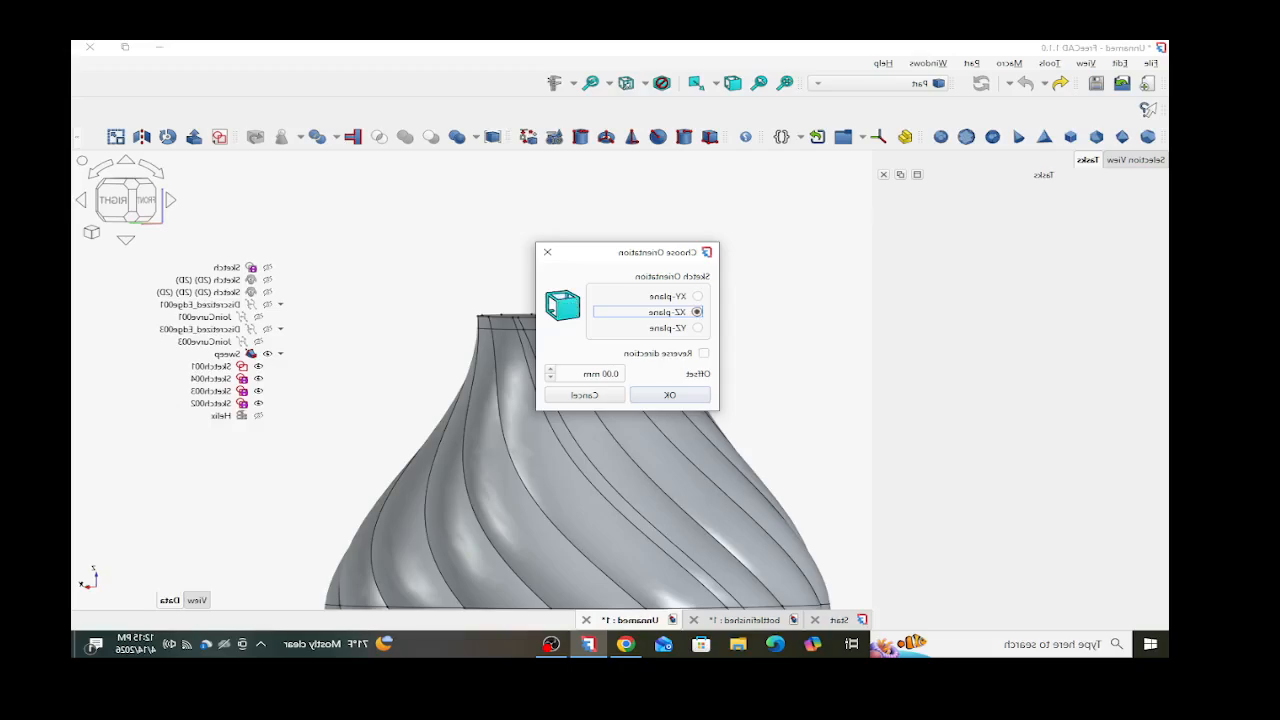
click(678, 395)
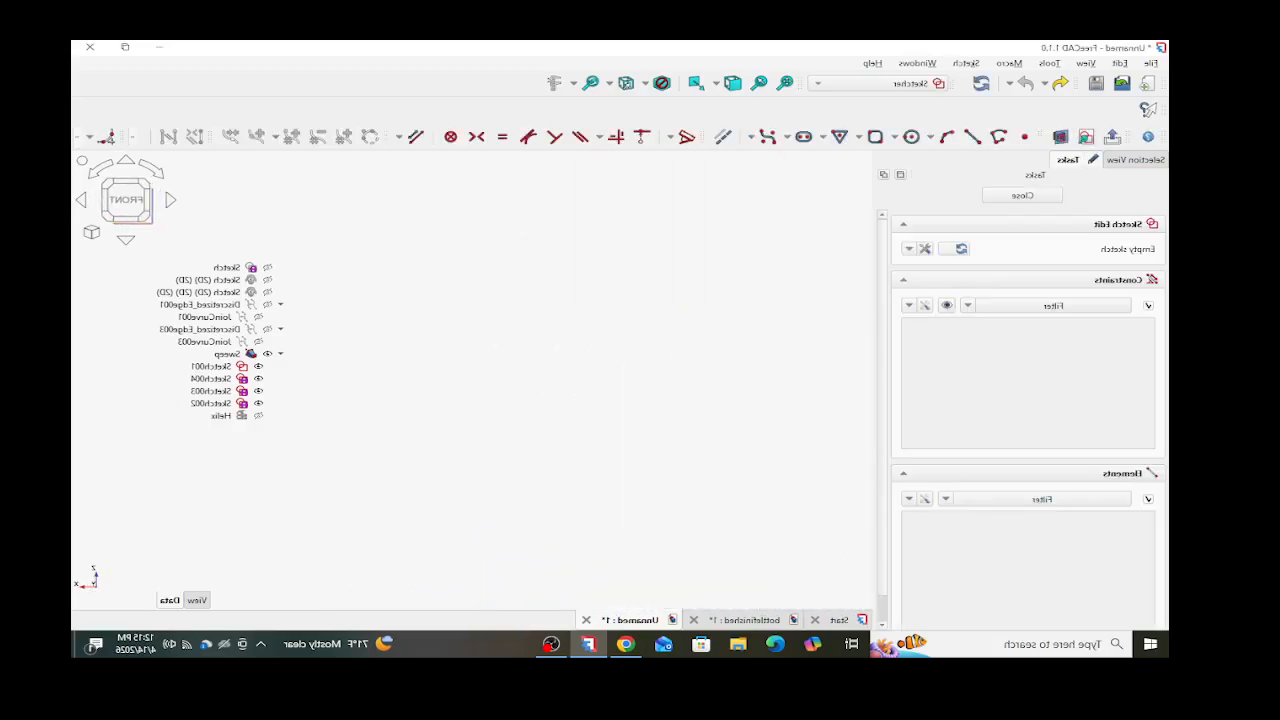
scroll(806, 382, up, 1)
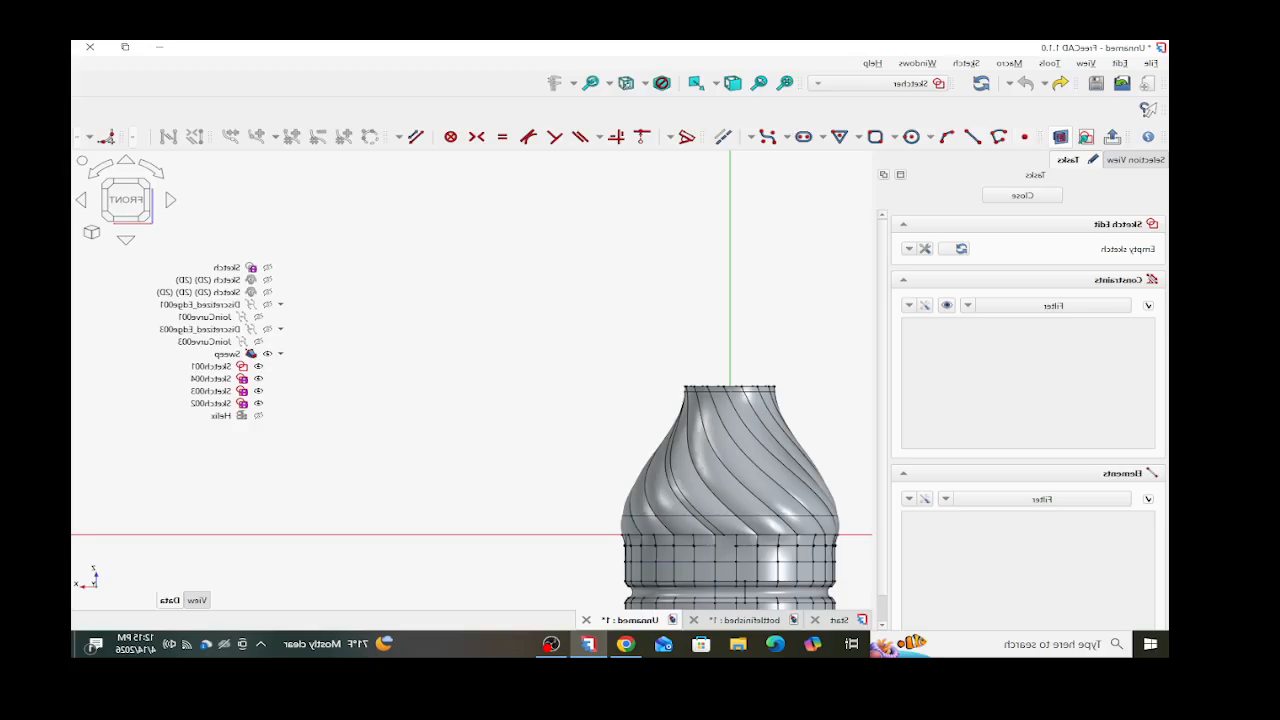
click(1061, 137)
scroll(771, 385, up, 4)
scroll(684, 379, up, 3)
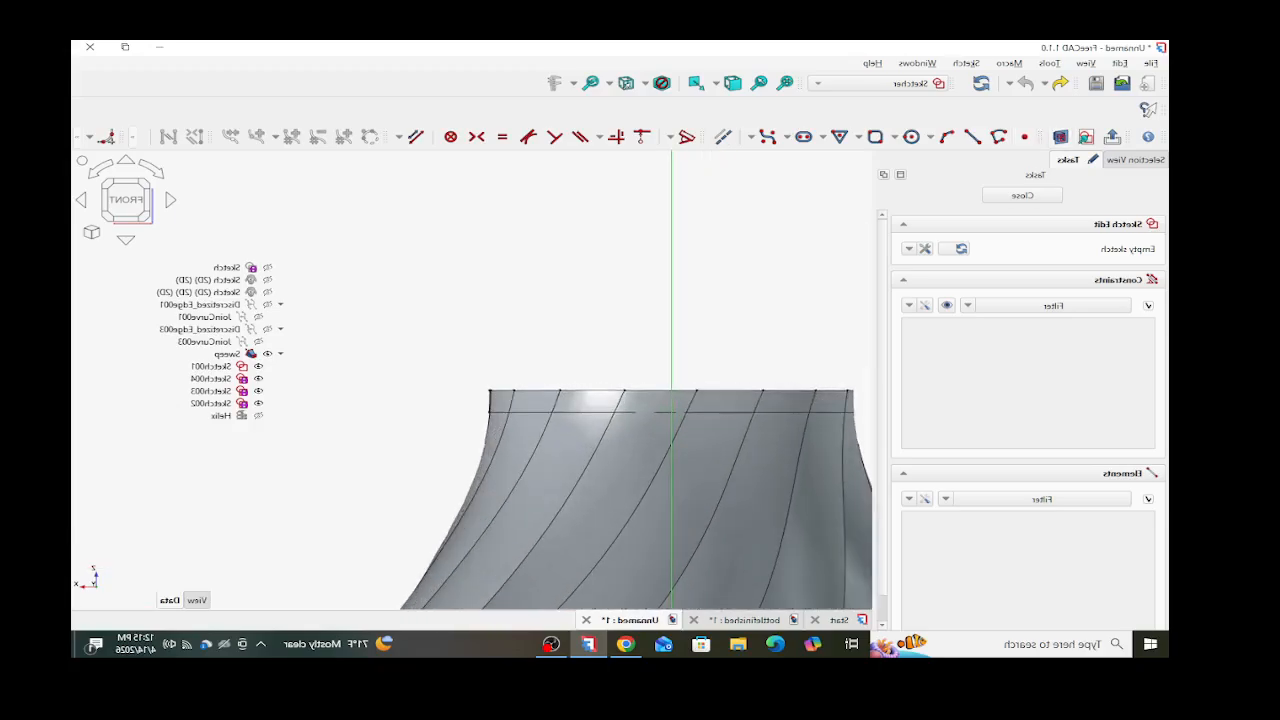
- Project the neck's top rim edge into the sketch as external geometry with External Projection
click(77, 137)
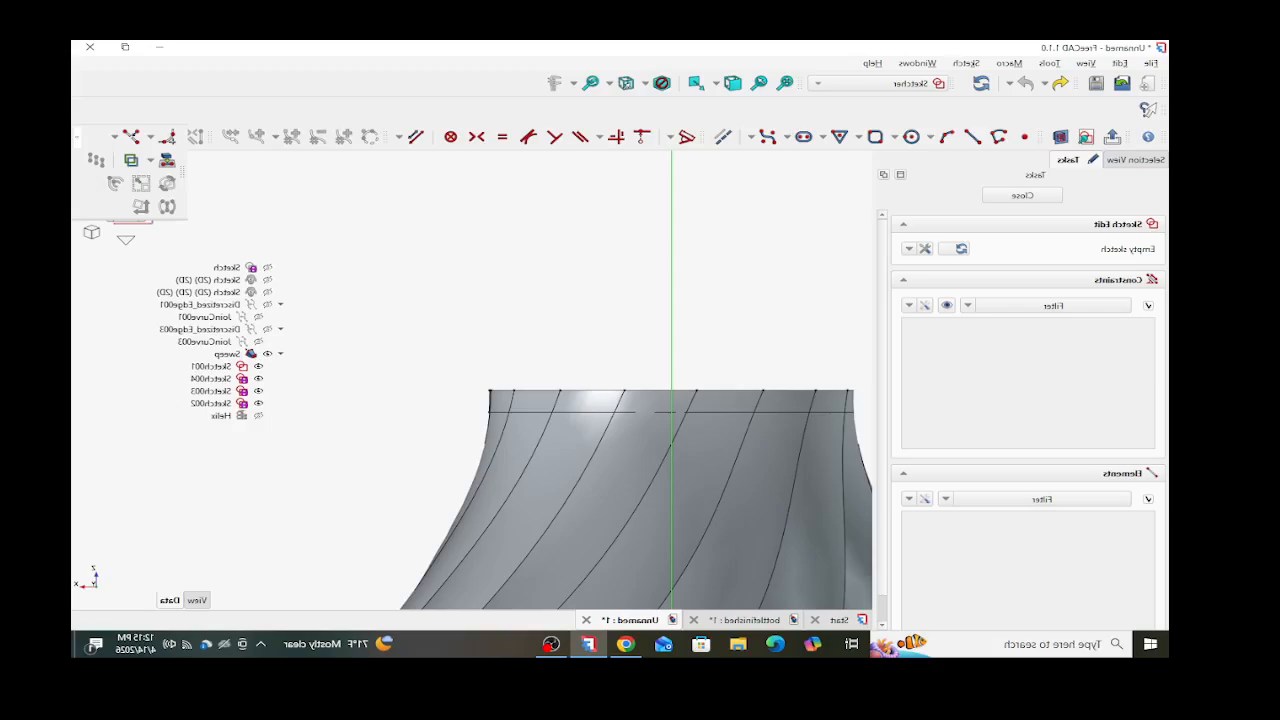
click(151, 160)
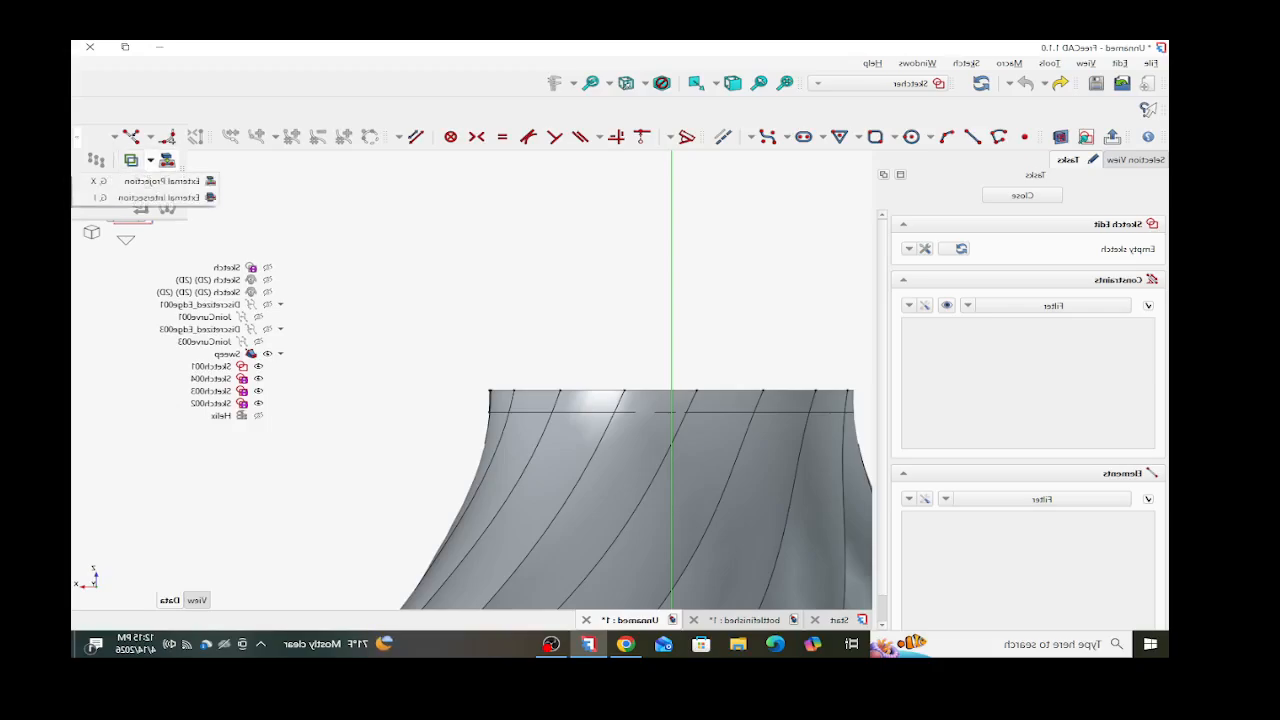
click(162, 181)
scroll(488, 388, up, 9)
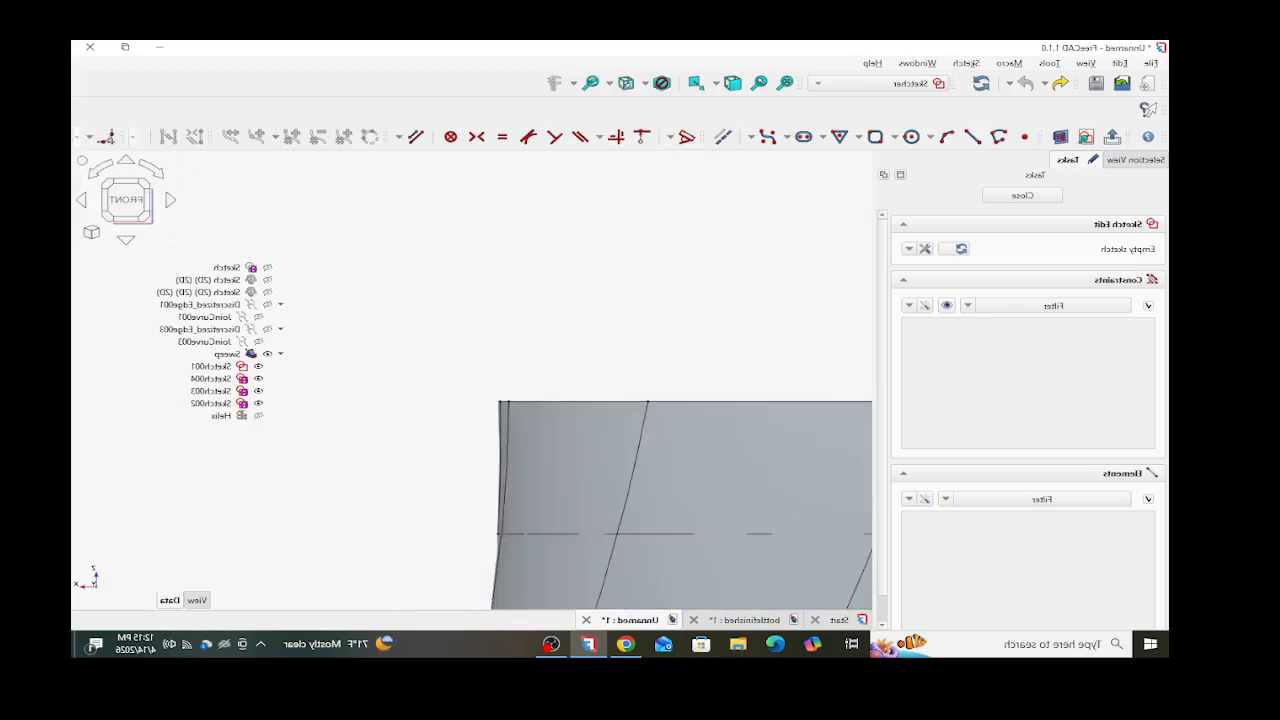
scroll(499, 401, up, 9)
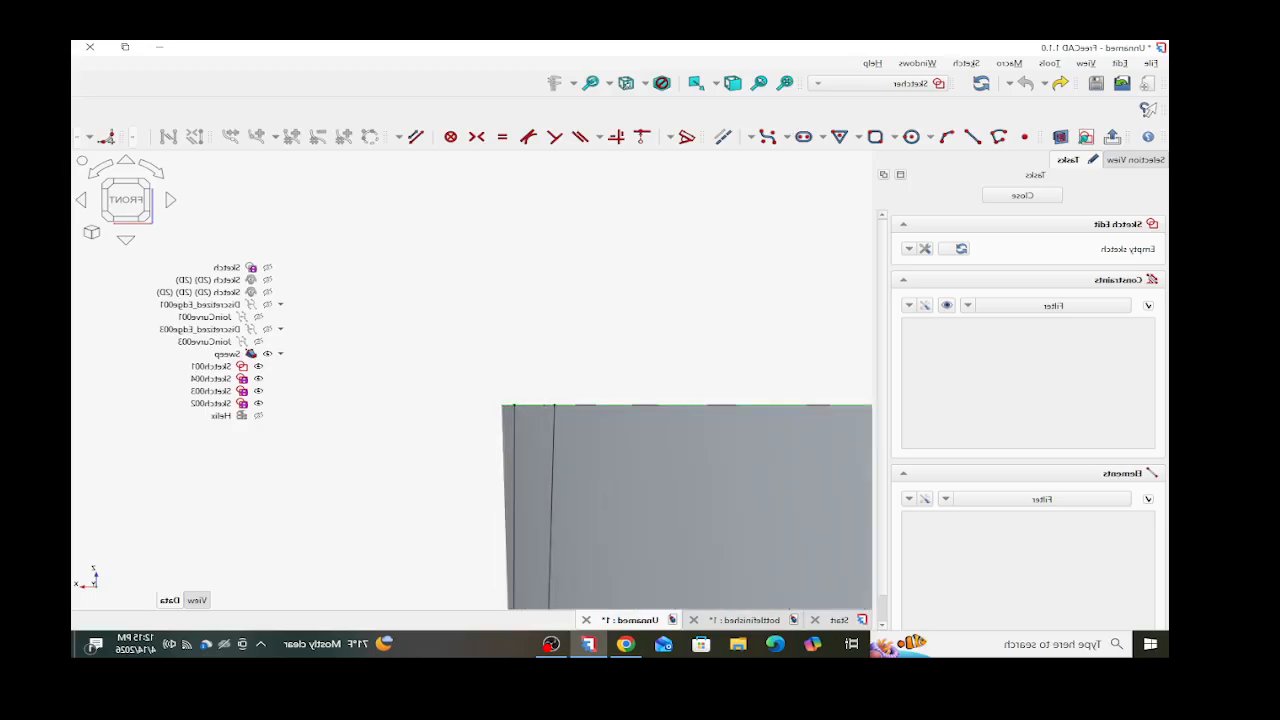
scroll(496, 399, up, 4)
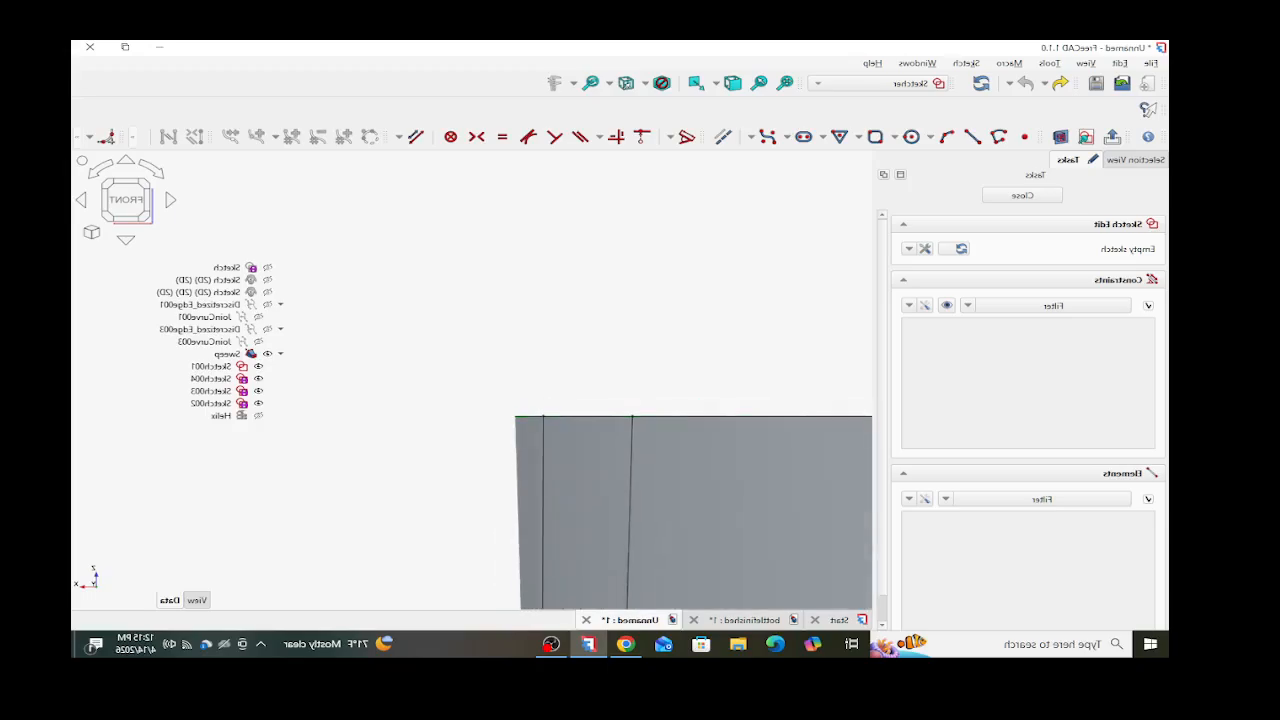
click(568, 416)
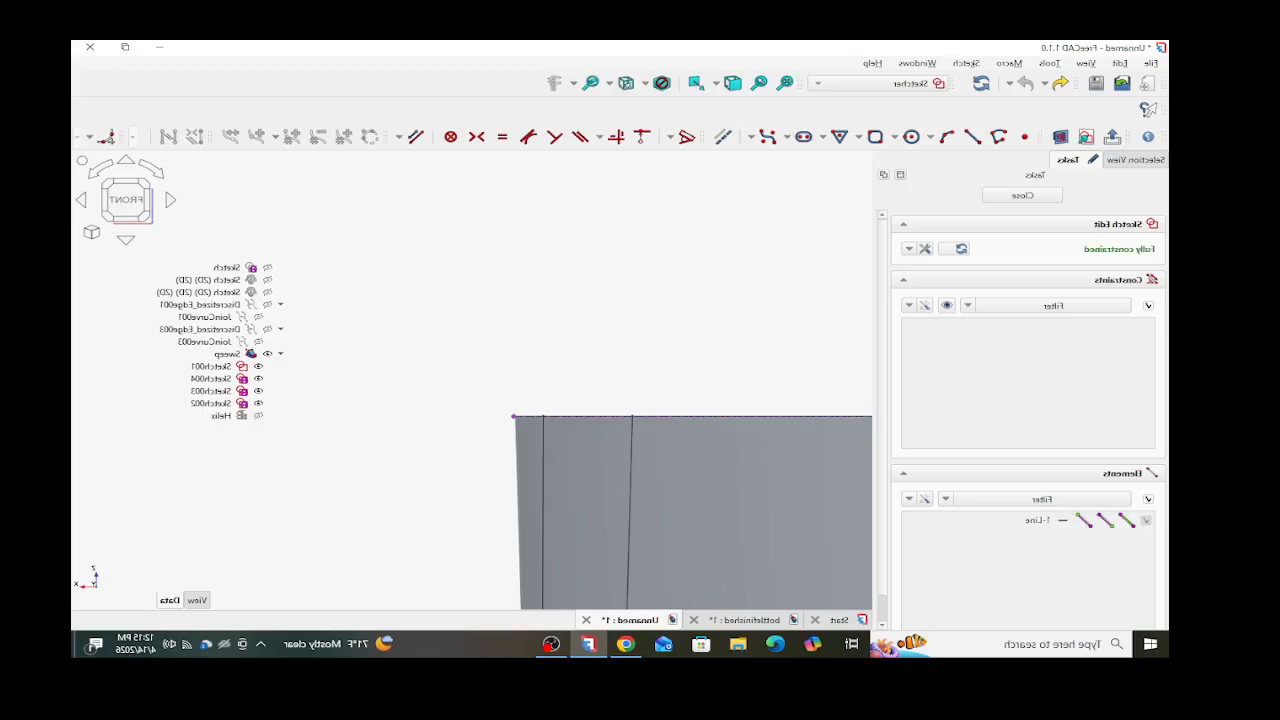
- Toggle the construction mode of the projected rim edge
scroll(460, 373, down, 3)
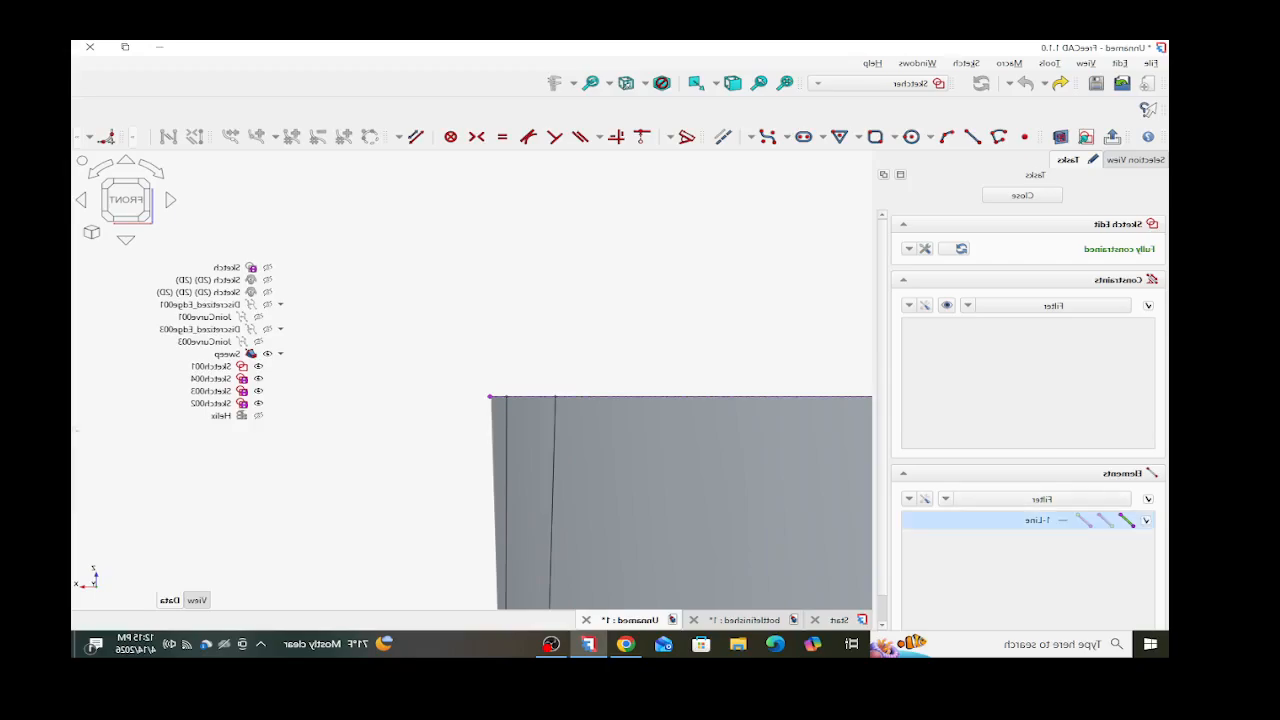
click(1038, 520)
click(723, 137)
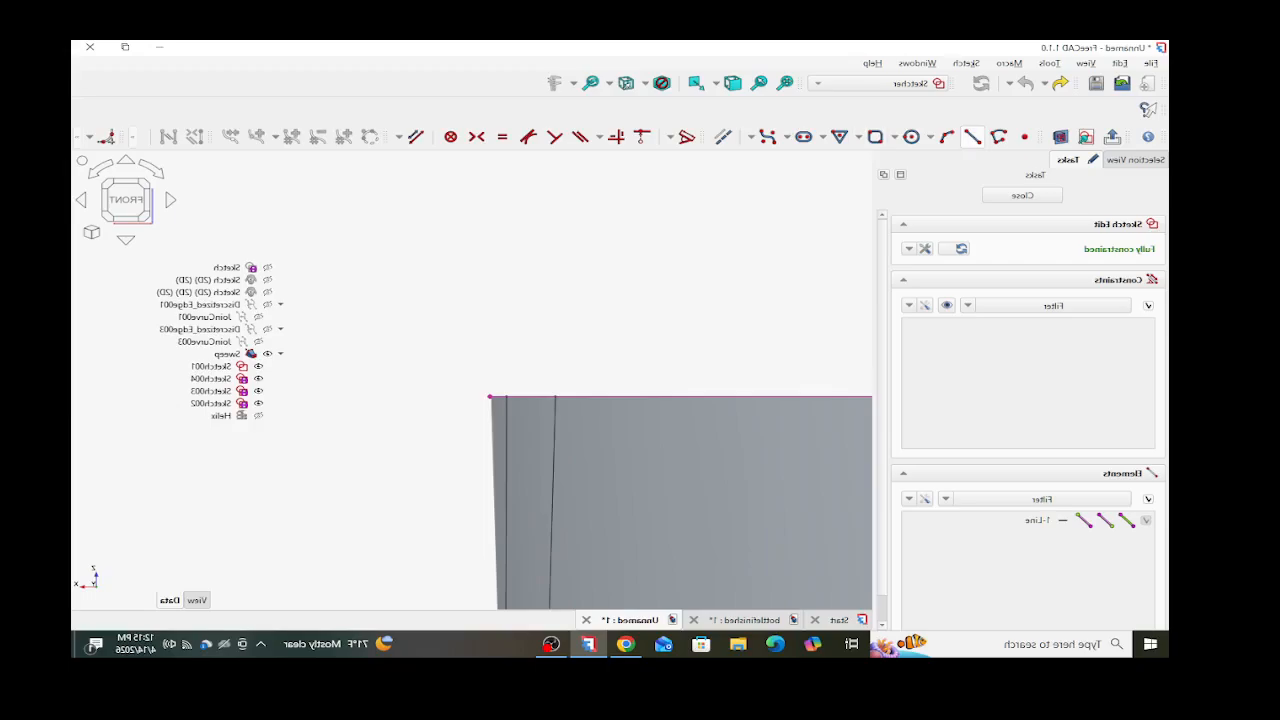
- Draw connected lines from the rim's outer end: about 0.2 mm up, about 0.3 mm outward, about 0.2 mm up, and back inward
click(998, 137)
click(489, 396)
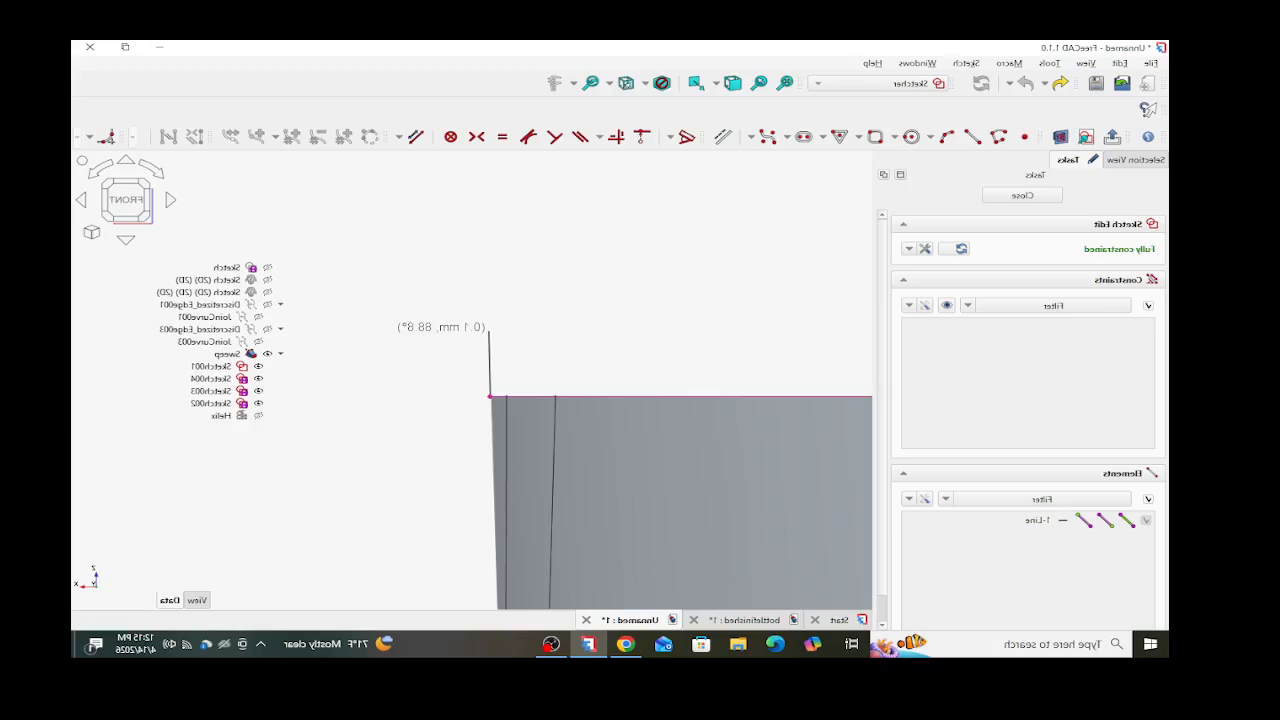
click(489, 316)
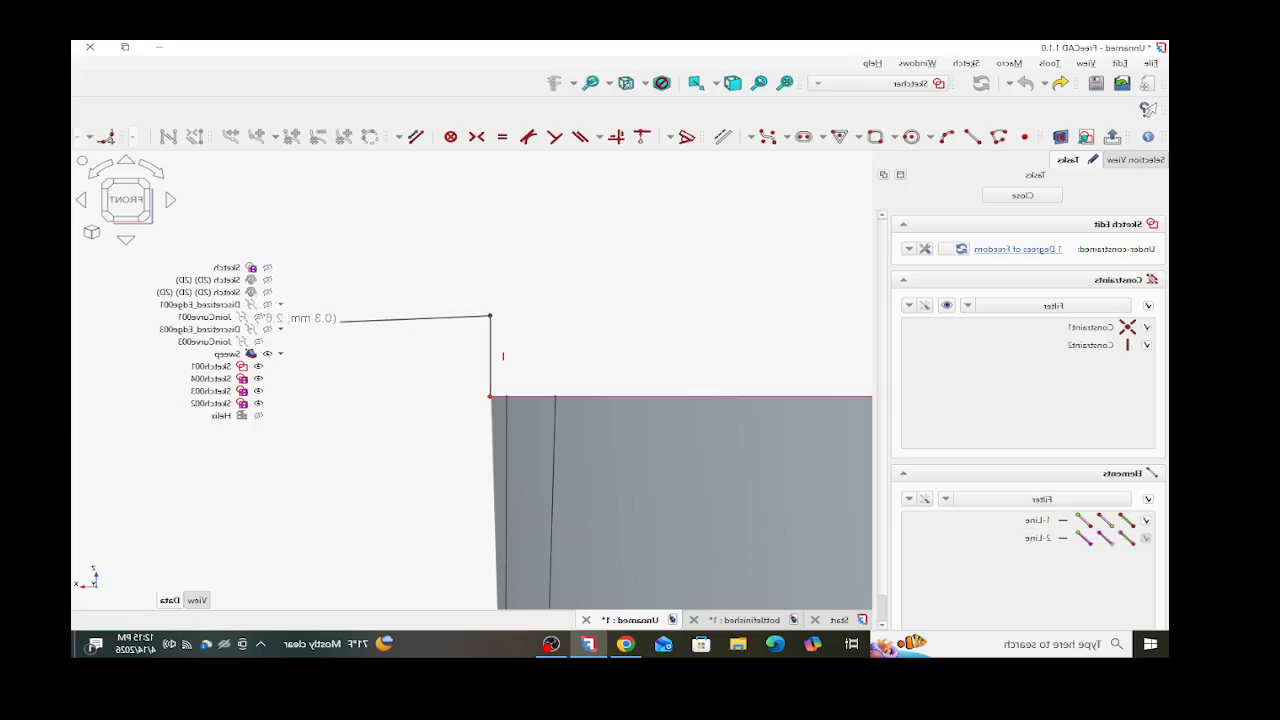
click(351, 316)
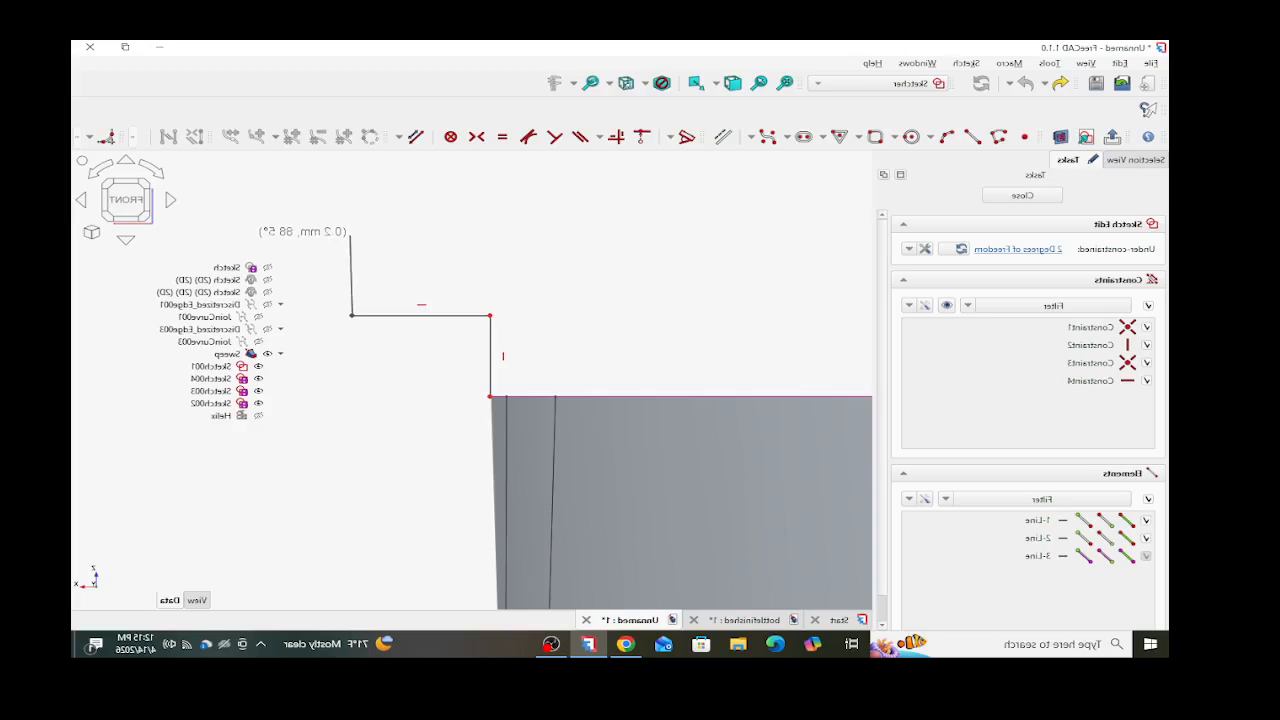
click(351, 232)
click(484, 230)
- Continue the profile about 0.6 mm up, about 14.6 mm inward to near the vertical axis, downward, and close it at the rim's outer end
scroll(484, 230, down, 3)
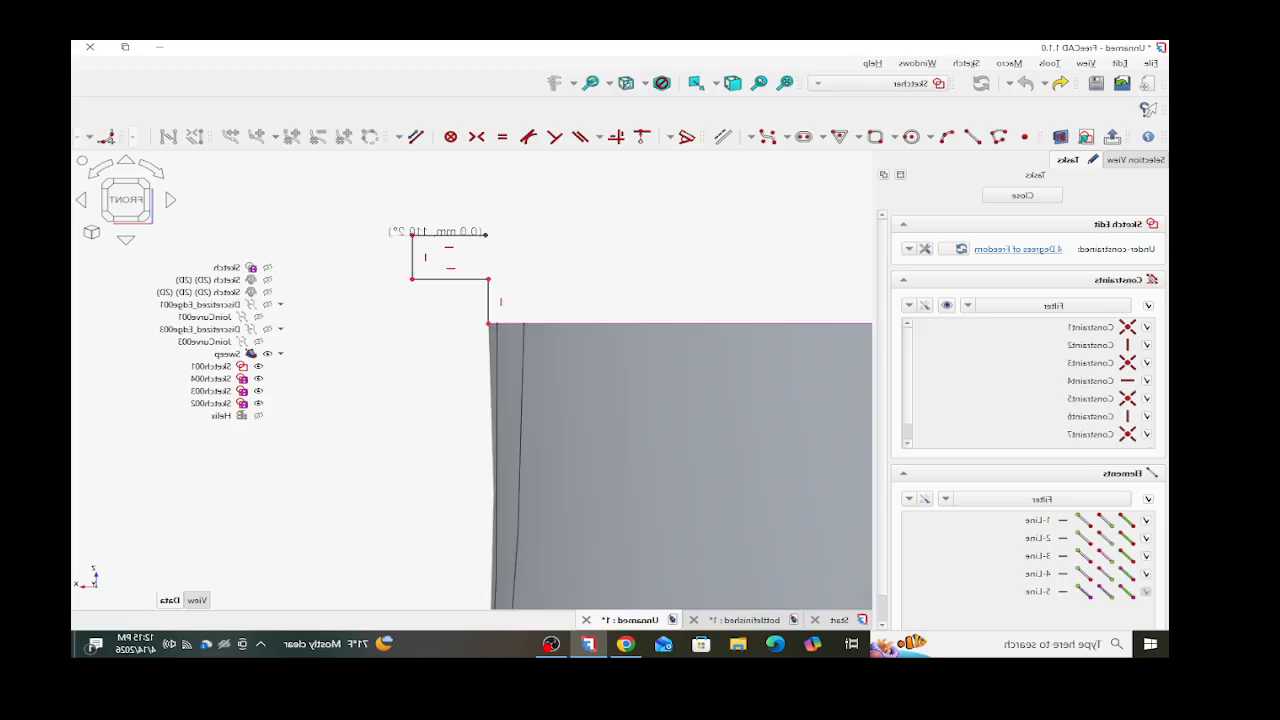
scroll(486, 232, down, 2)
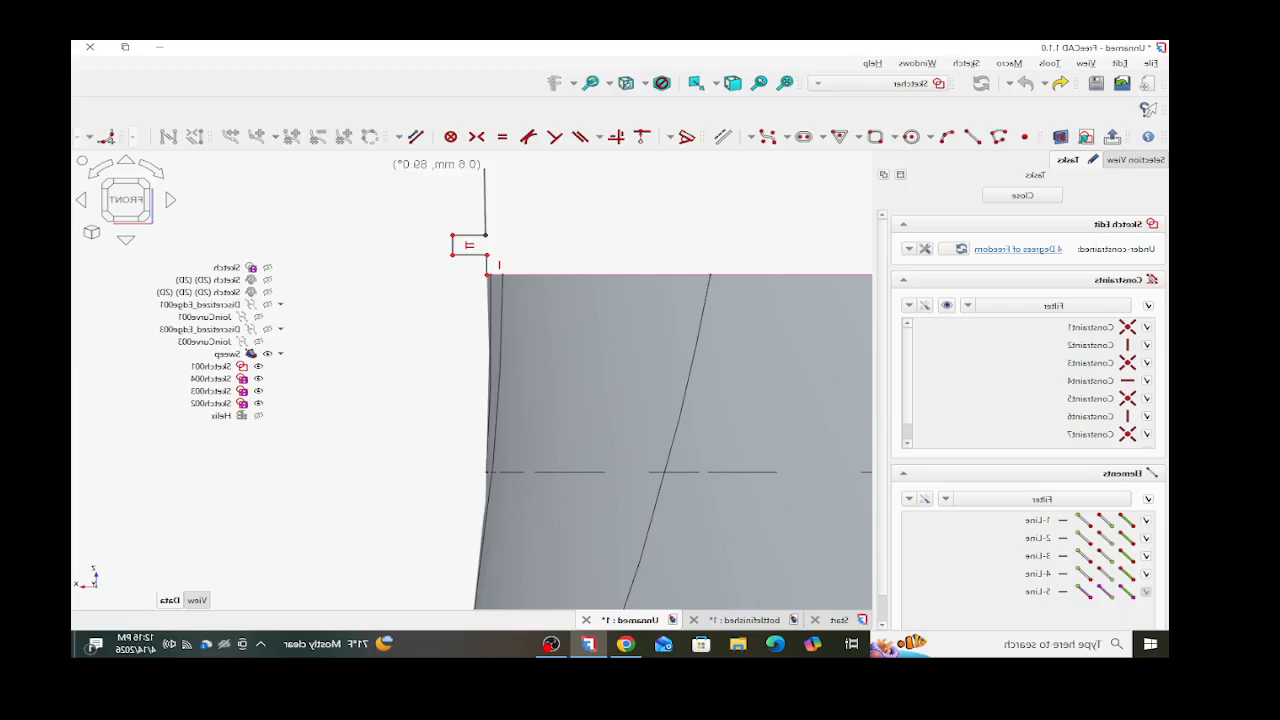
click(485, 168)
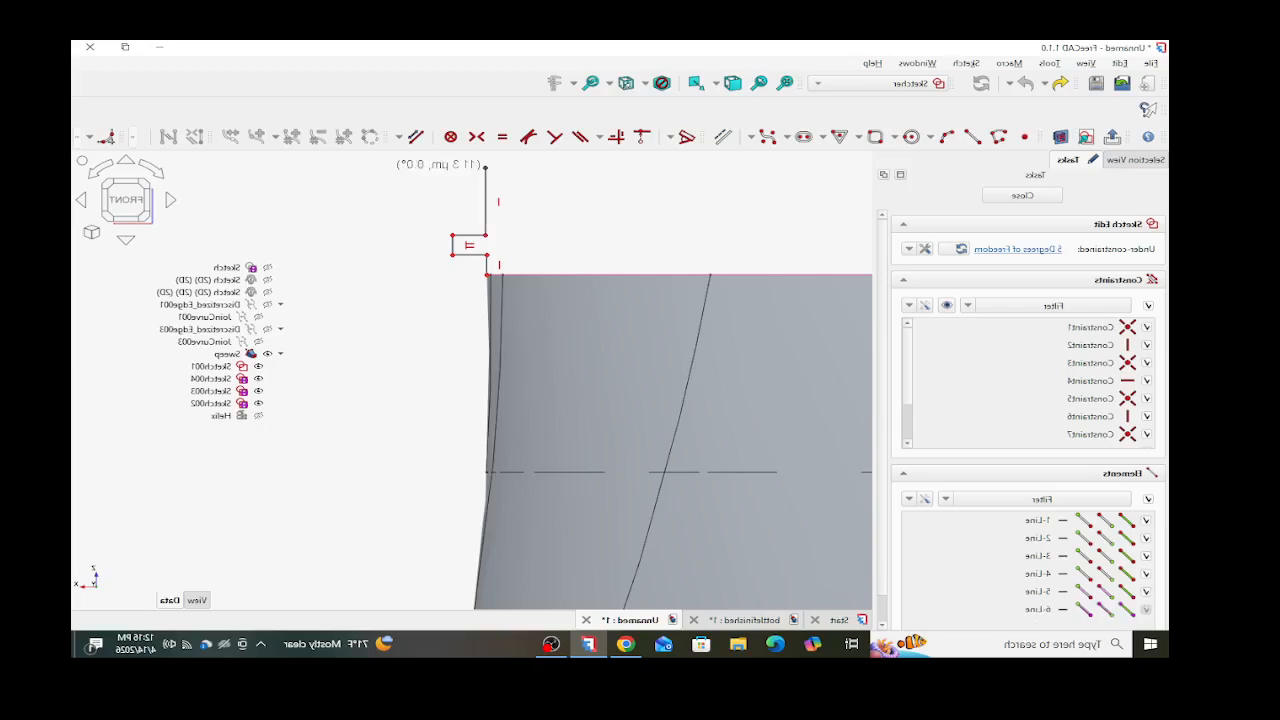
scroll(470, 247, down, 3)
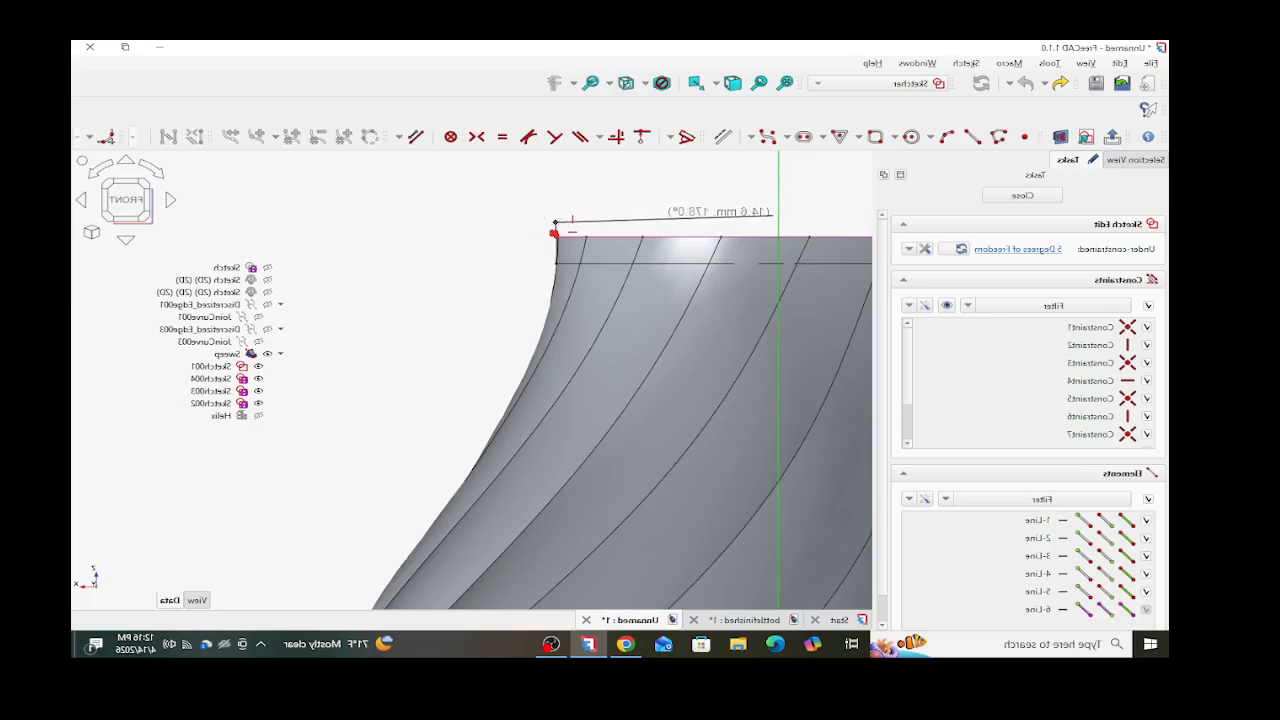
click(776, 222)
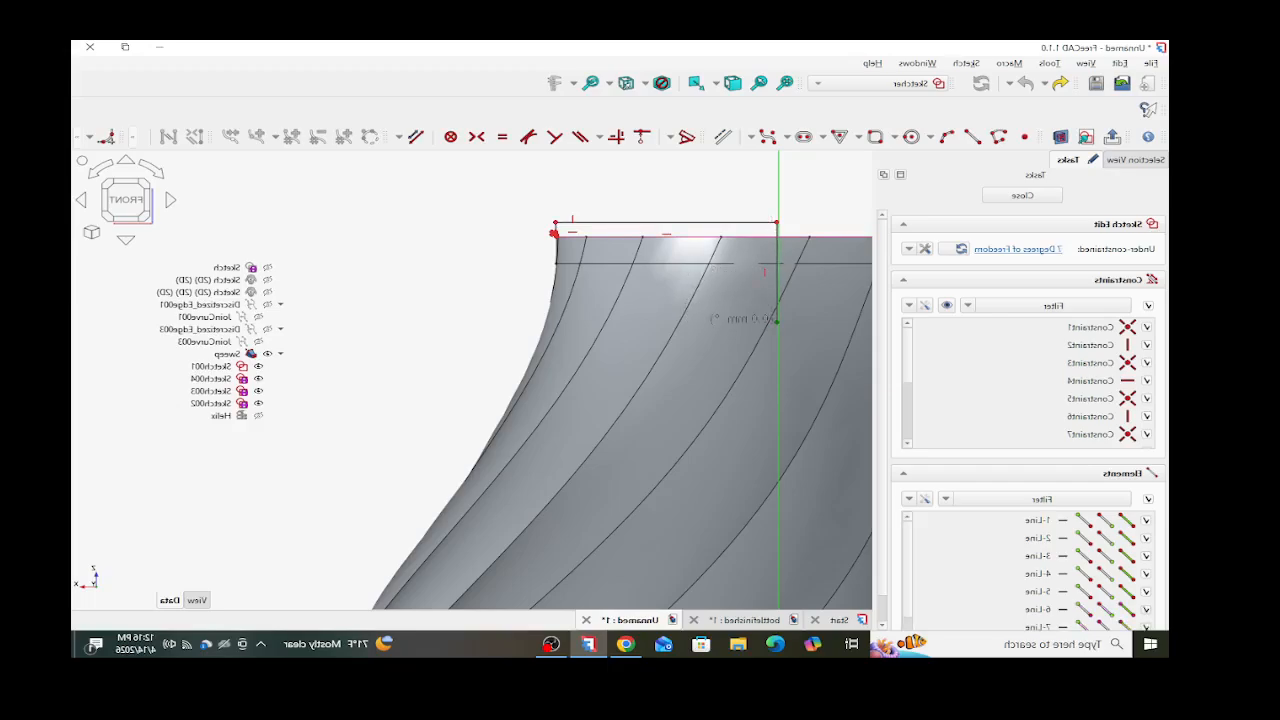
scroll(537, 212, up, 3)
scroll(537, 212, up, 3)
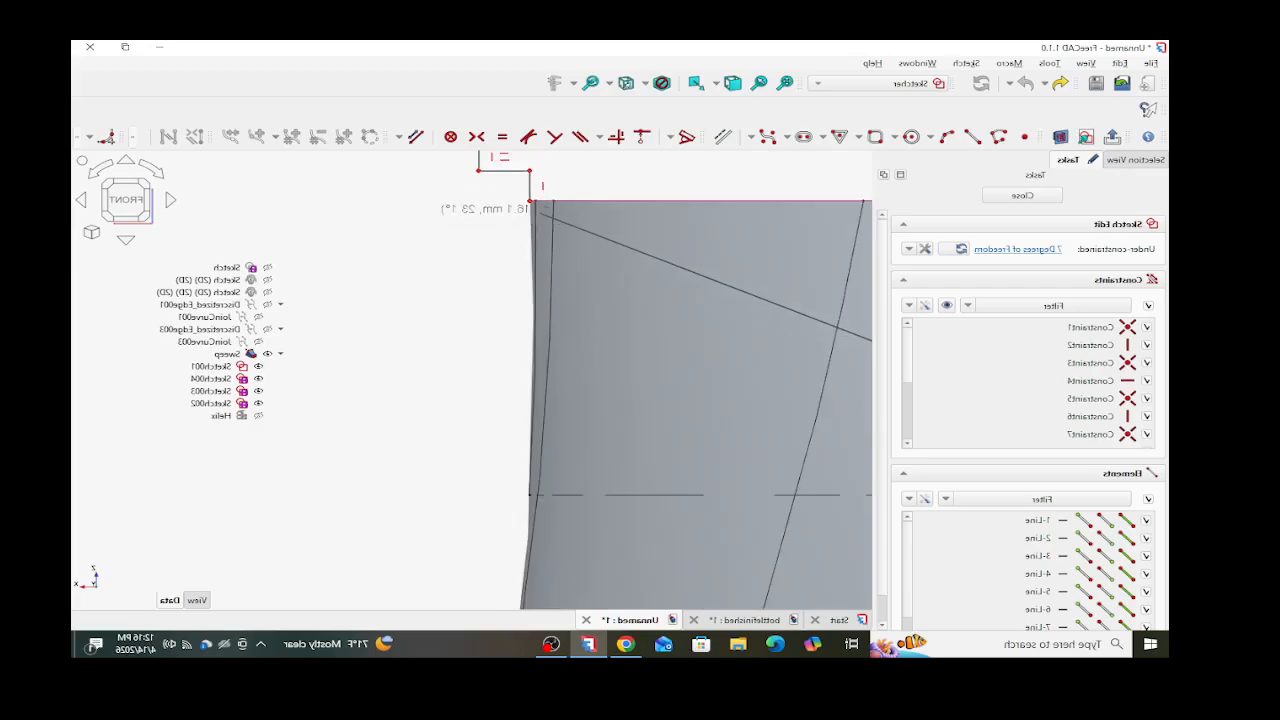
scroll(540, 210, down, 3)
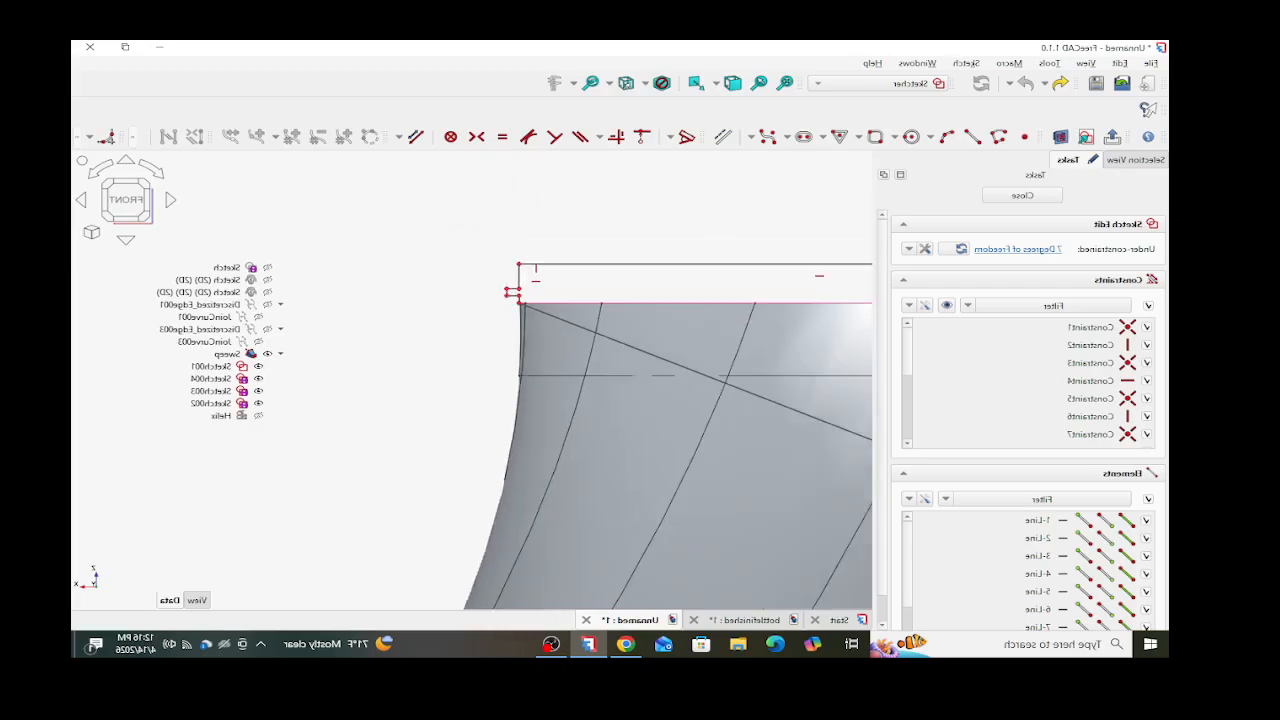
scroll(513, 393, up, 2)
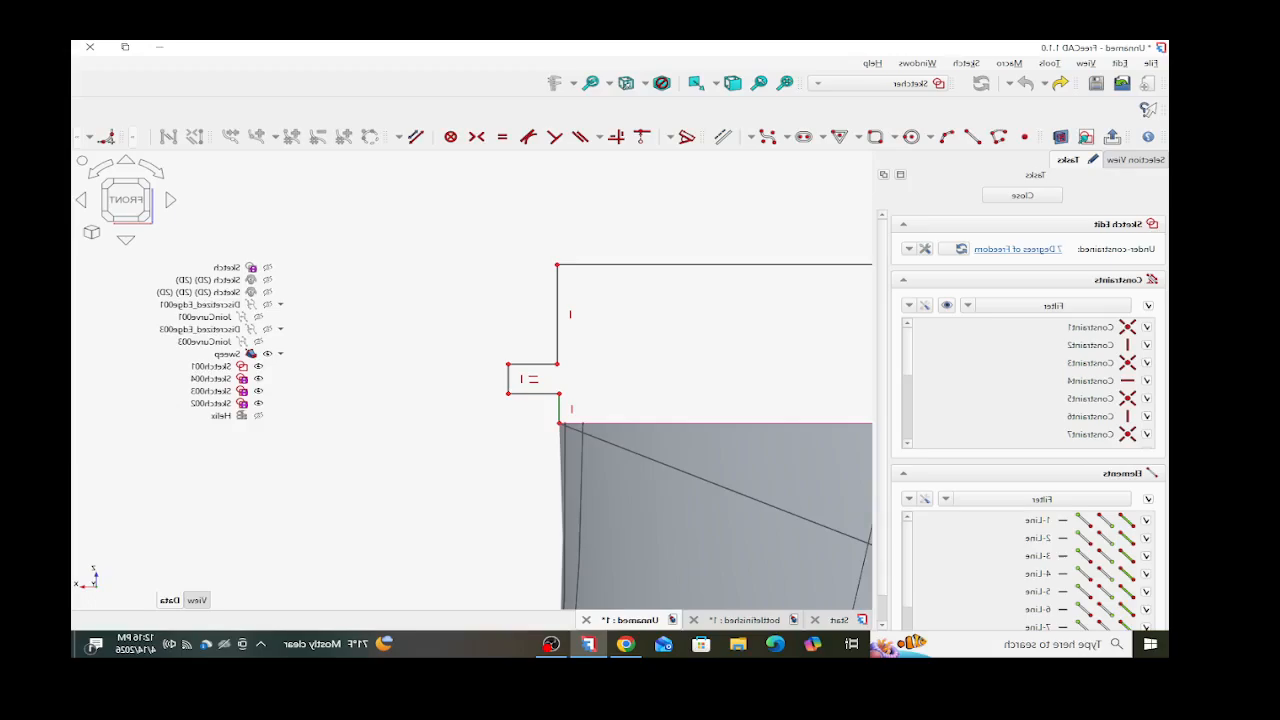
- Dimension the lower vertical line rising from the rim and set its length to 5 mm
scroll(559, 406, up, 5)
click(559, 407)
key(d)
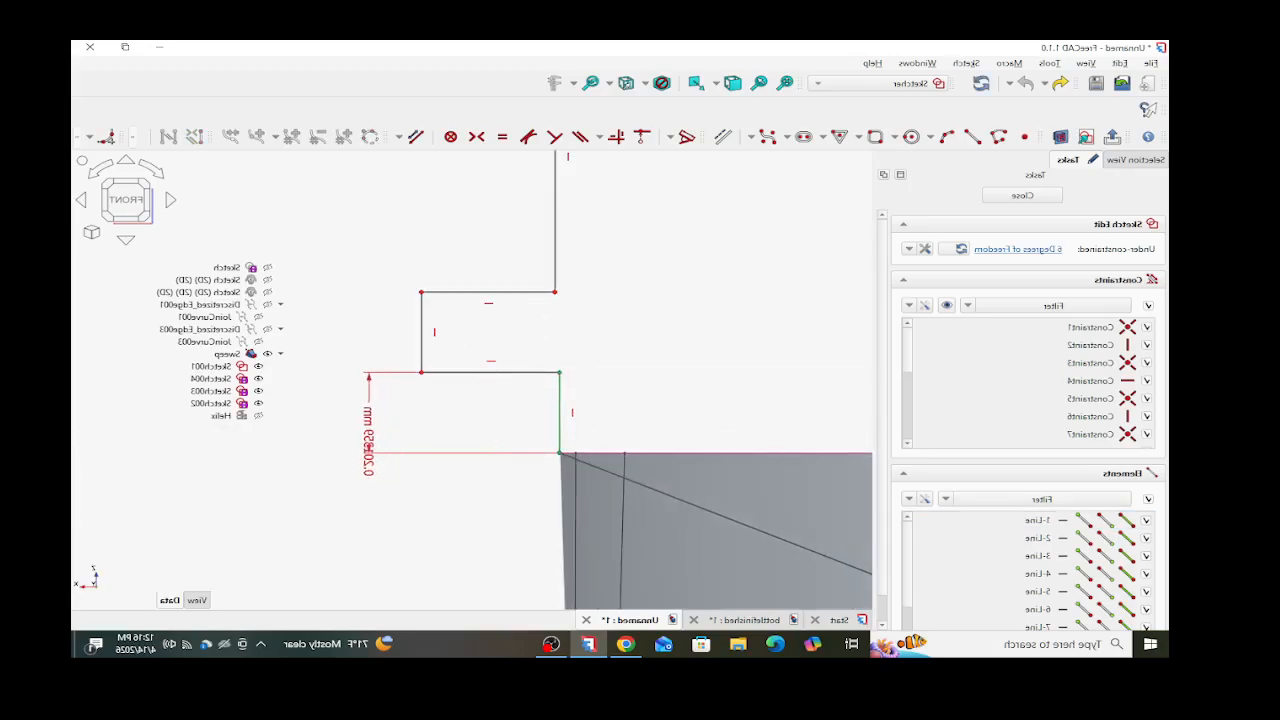
click(331, 452)
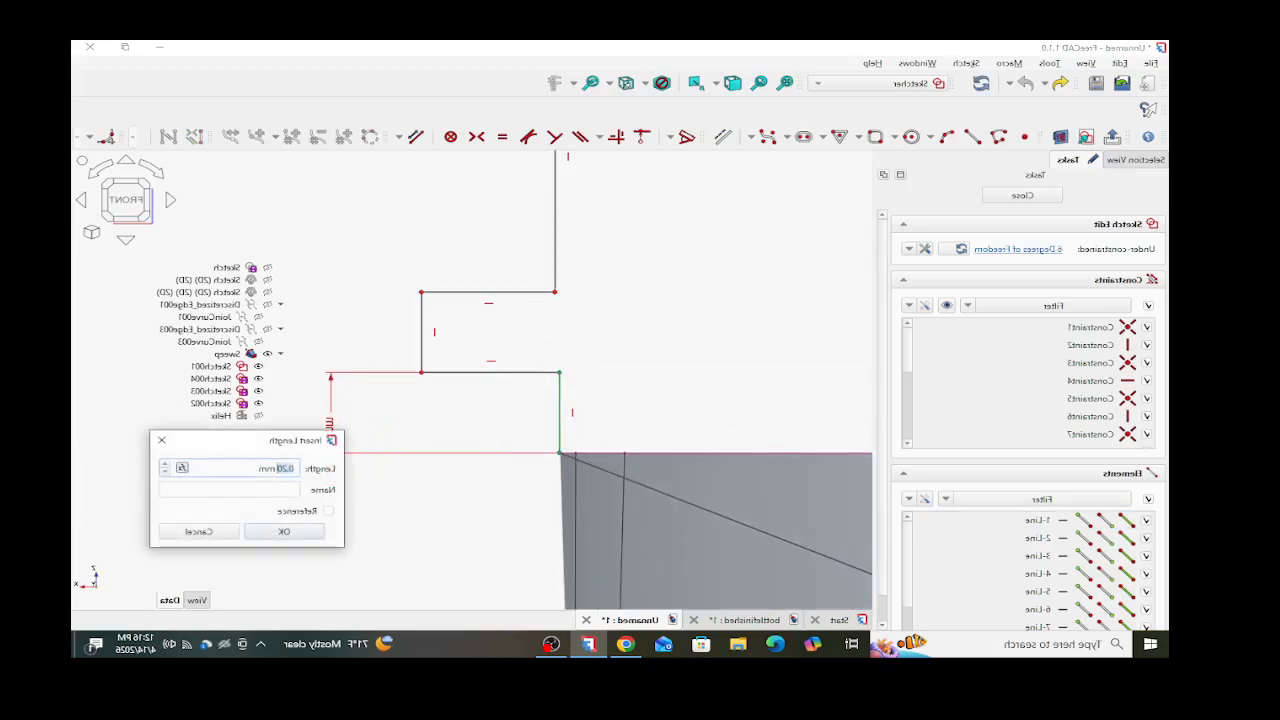
text(2)
key(Return)
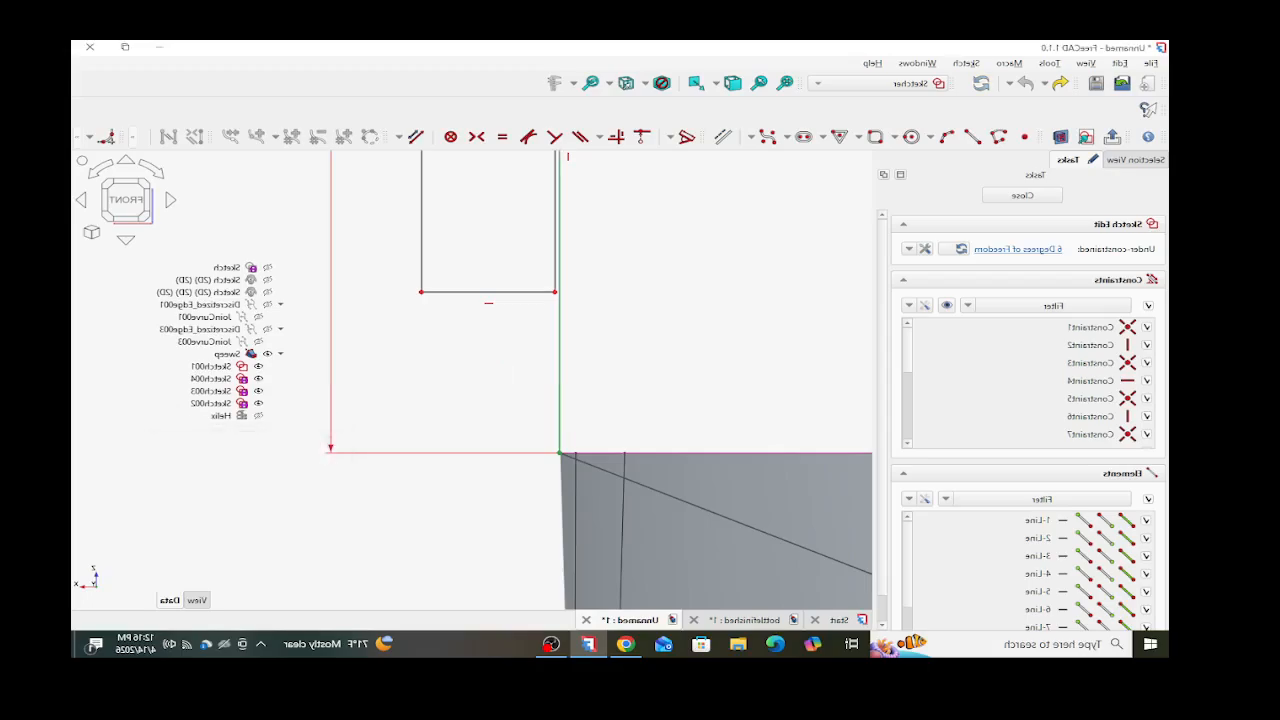
- Reposition the profile's upper lines above the lower vertical line so that the small ledge is untangled
scroll(398, 431, down, 4)
scroll(412, 371, down, 3)
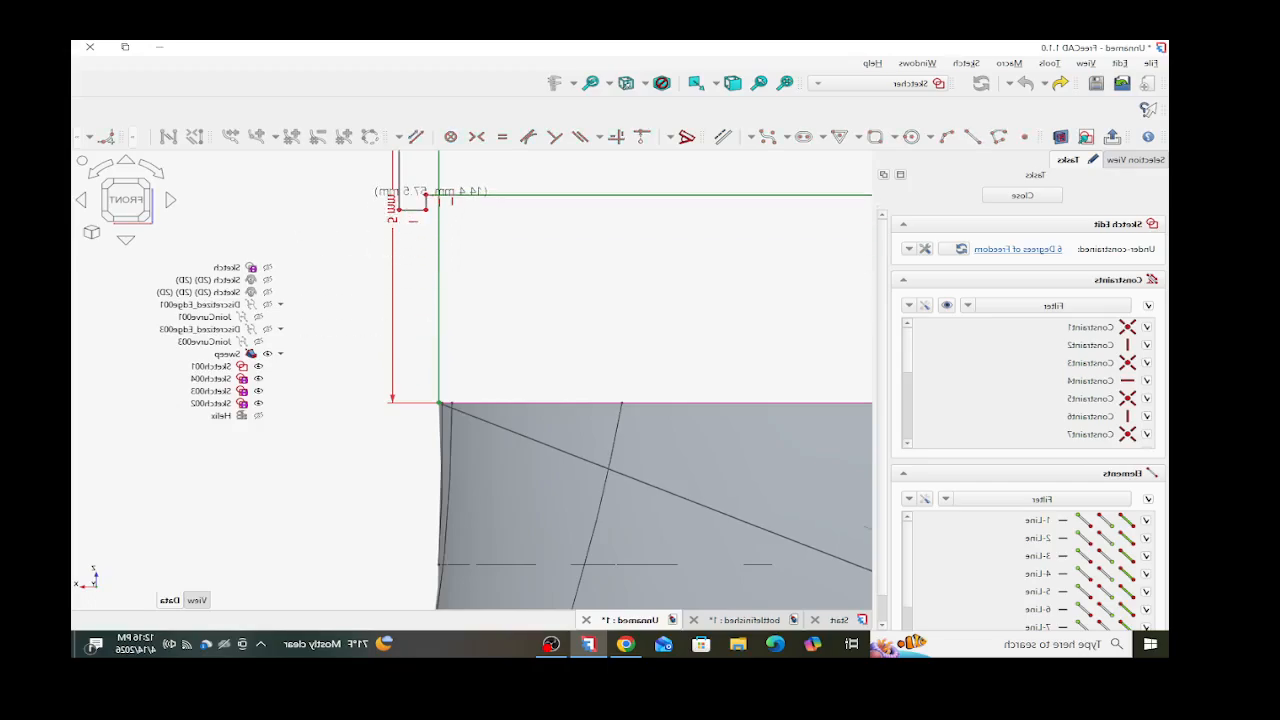
scroll(690, 256, down, 4)
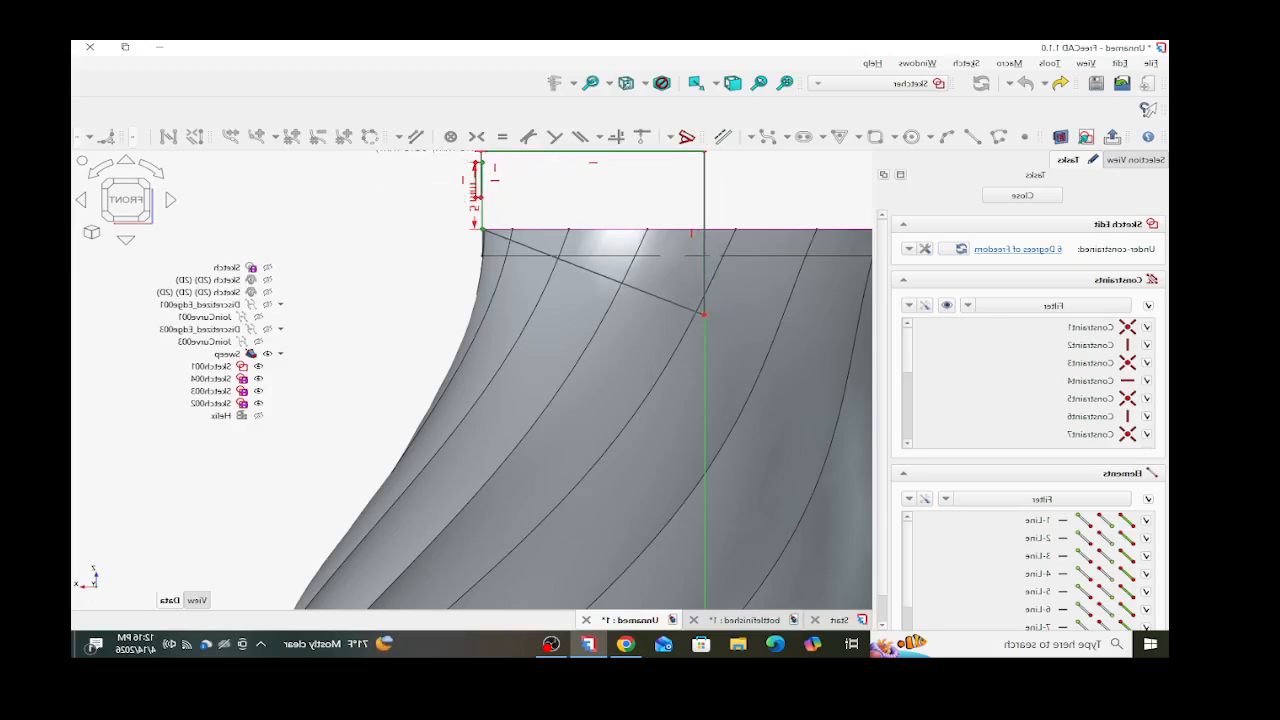
scroll(660, 300, down, 5)
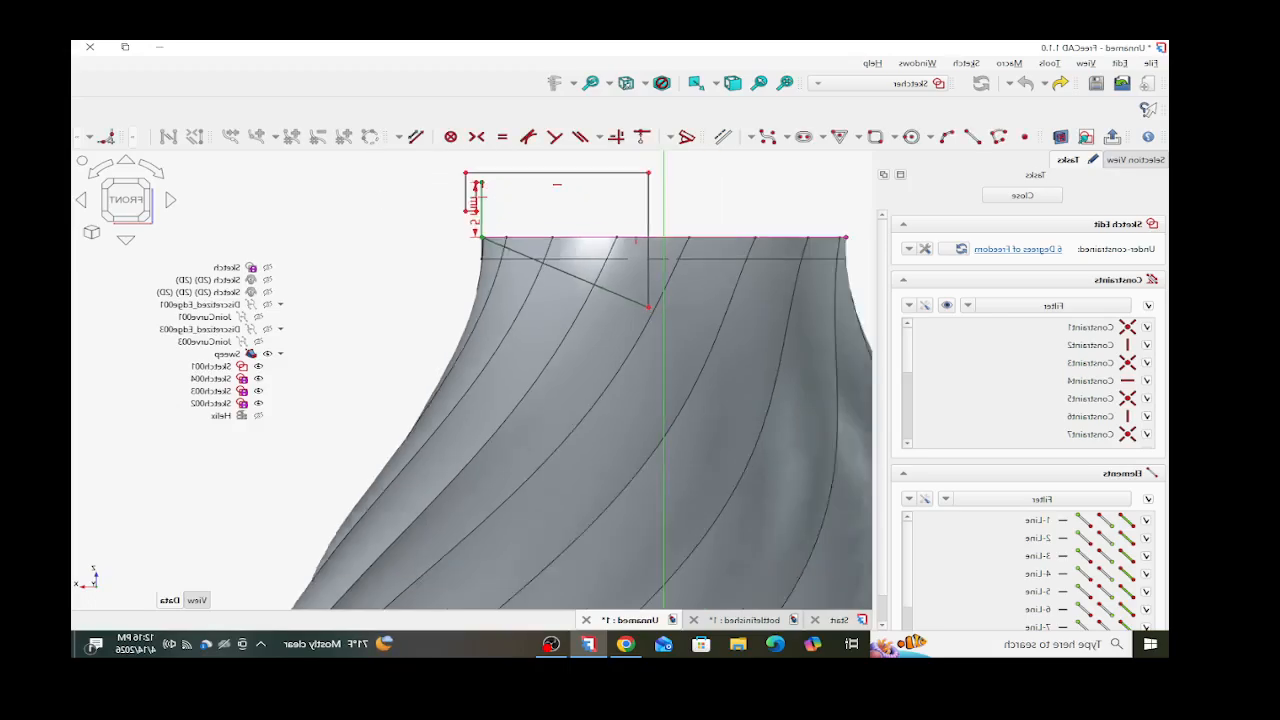
scroll(637, 357, up, 4)
scroll(637, 357, up, 5)
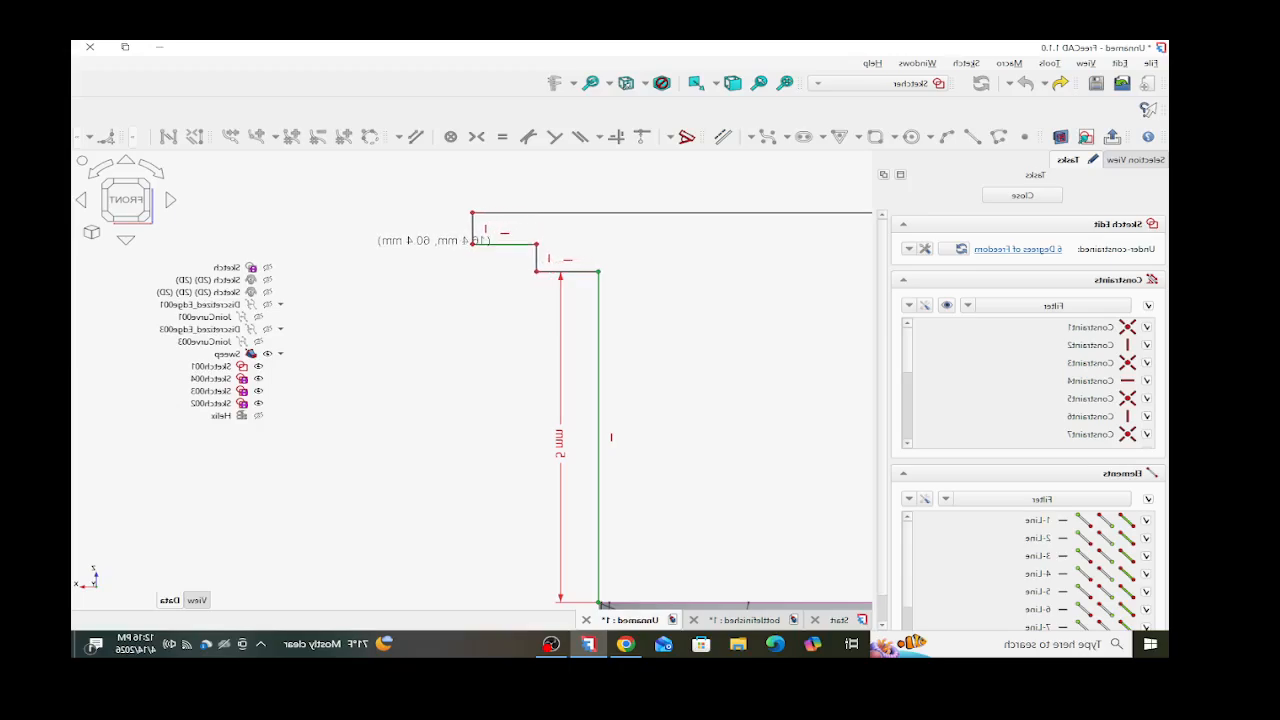
- Set the length of the ledge's lower horizontal edge to 3 mm
click(561, 271)
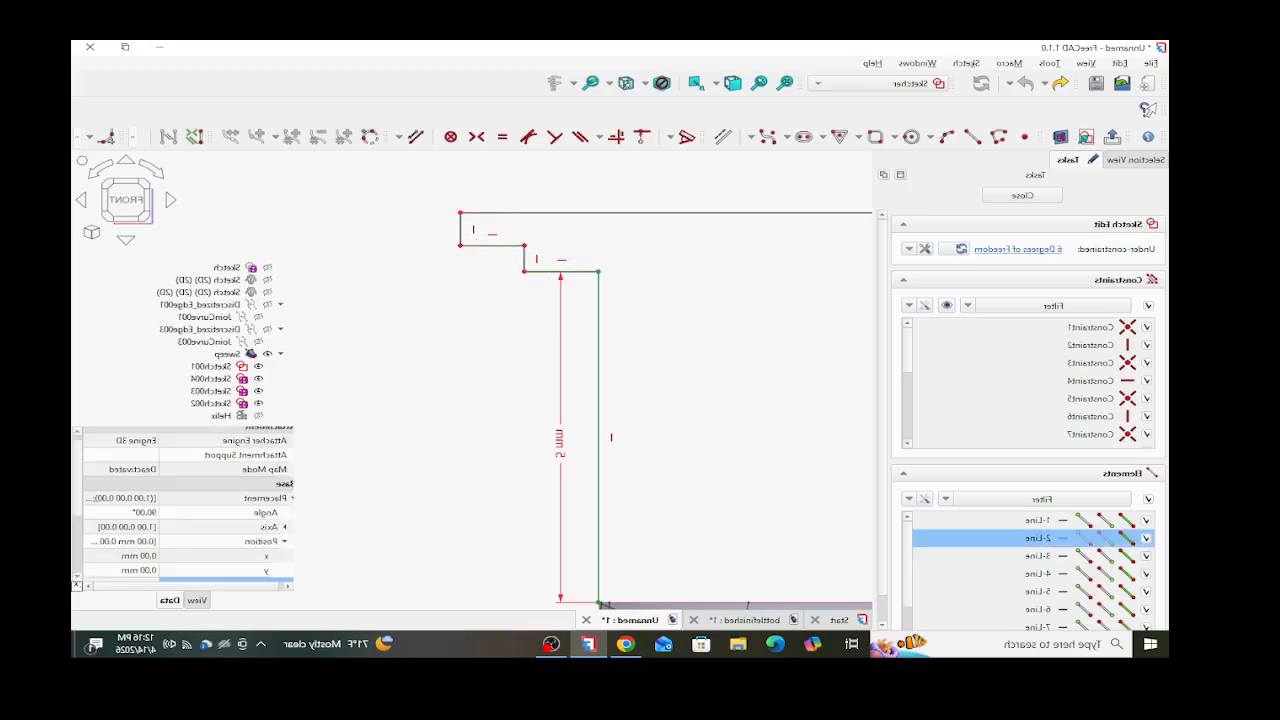
key(d)
click(486, 397)
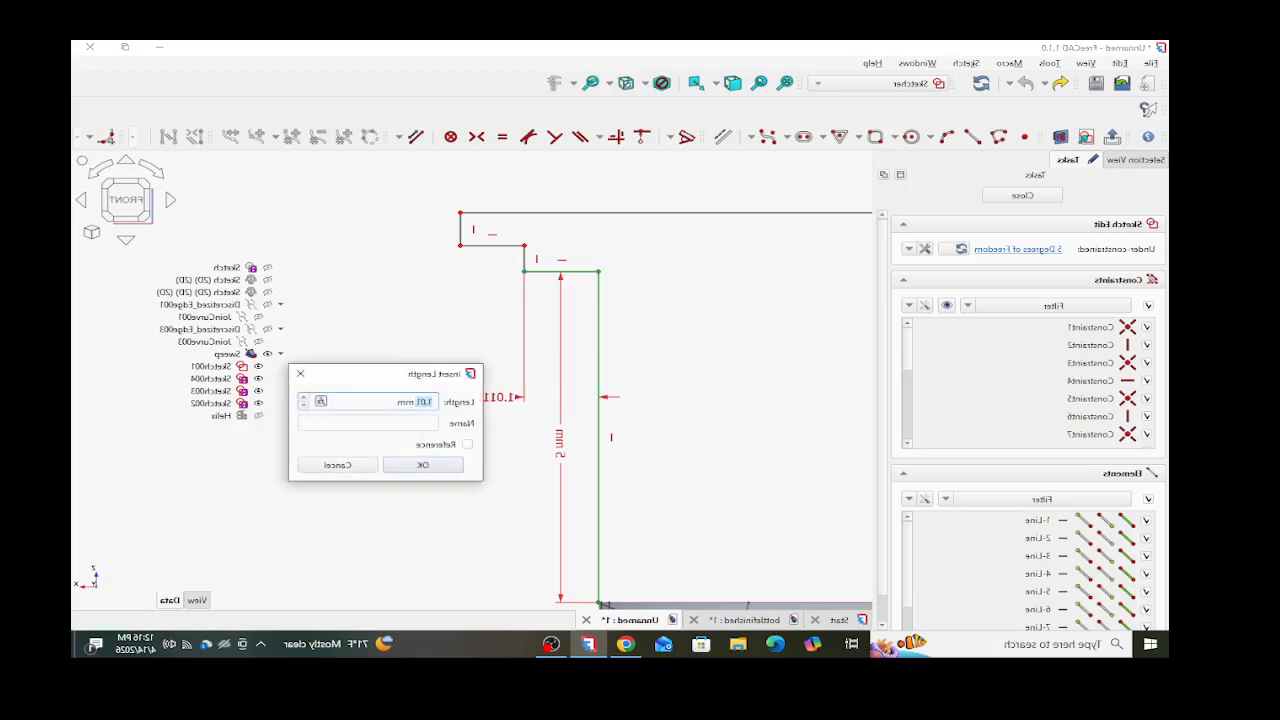
text(3)
key(Return)
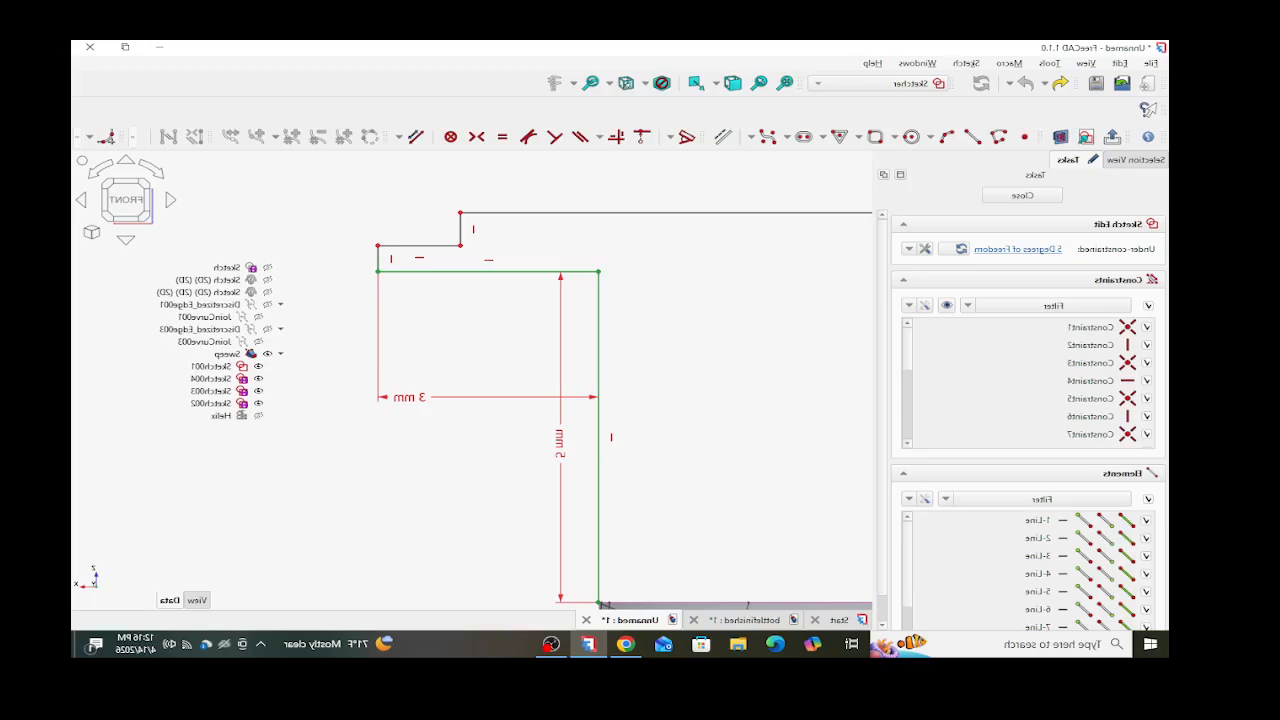
- Set the height of the ledge's outer vertical edge to 3 mm
click(378, 258)
click(313, 250)
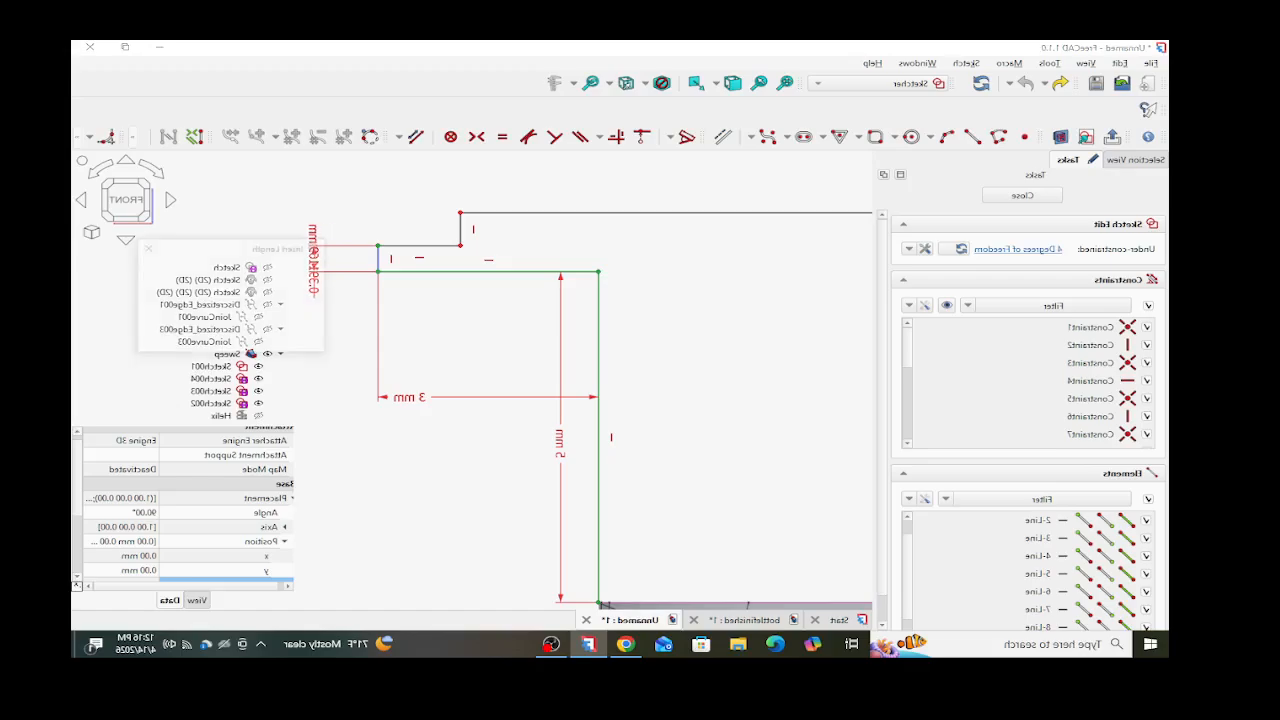
text(3)
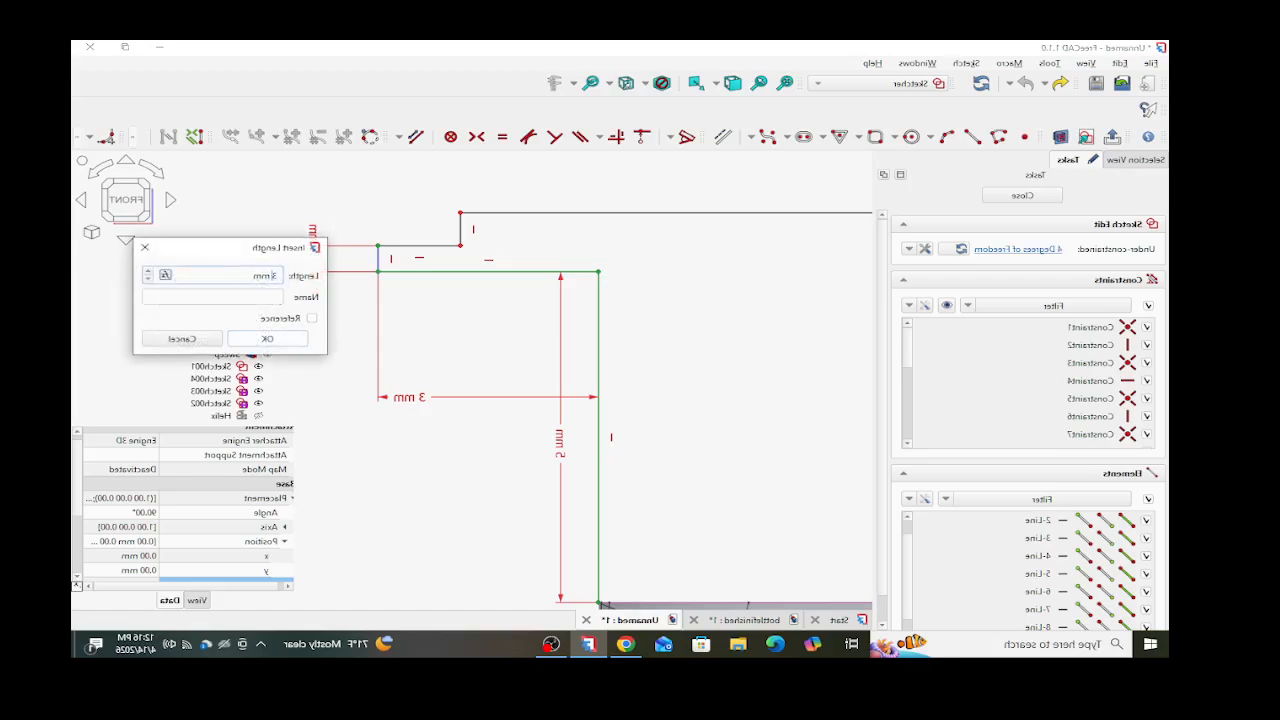
click(260, 339)
scroll(385, 300, down, 6)
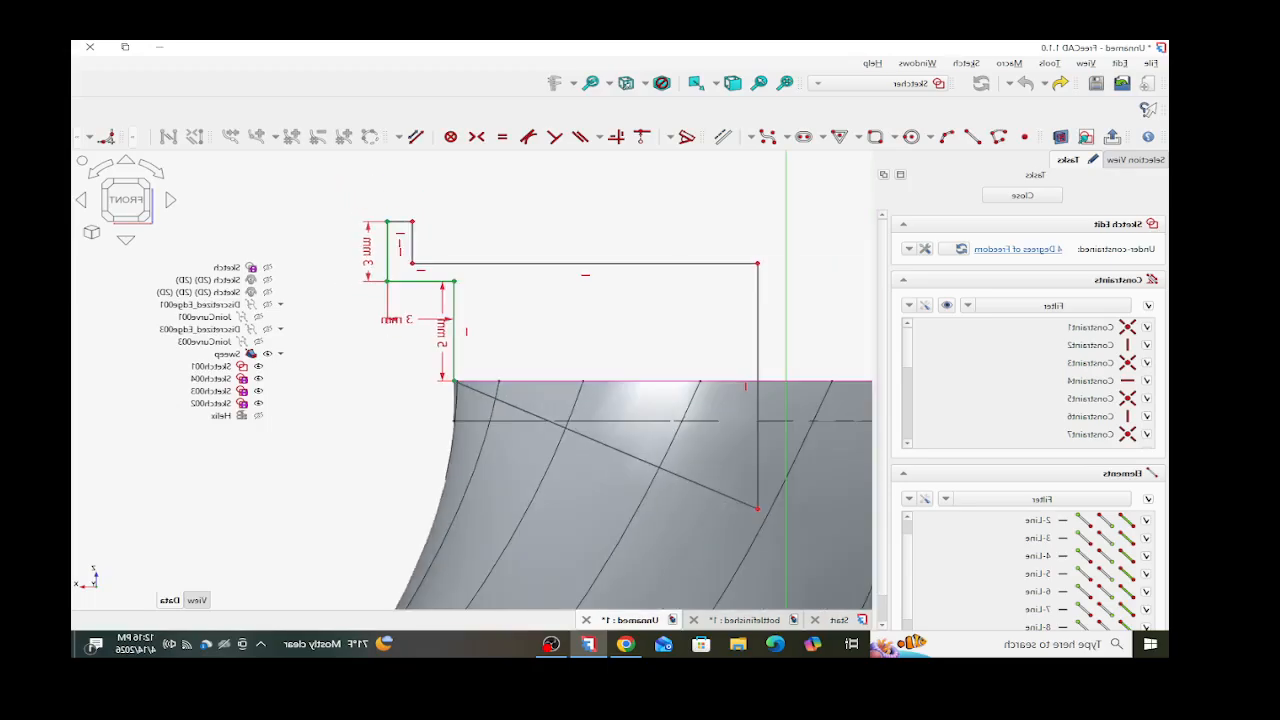
click(387, 221)
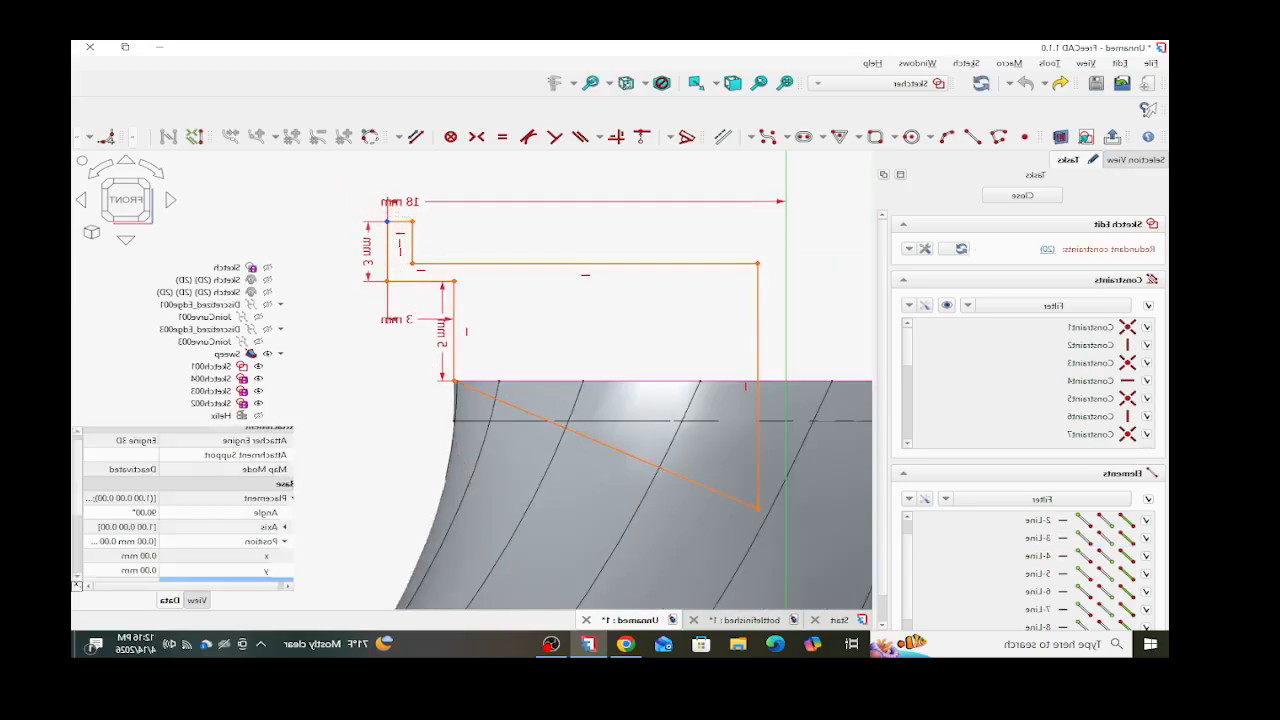
key(Escape)
key(Escape)
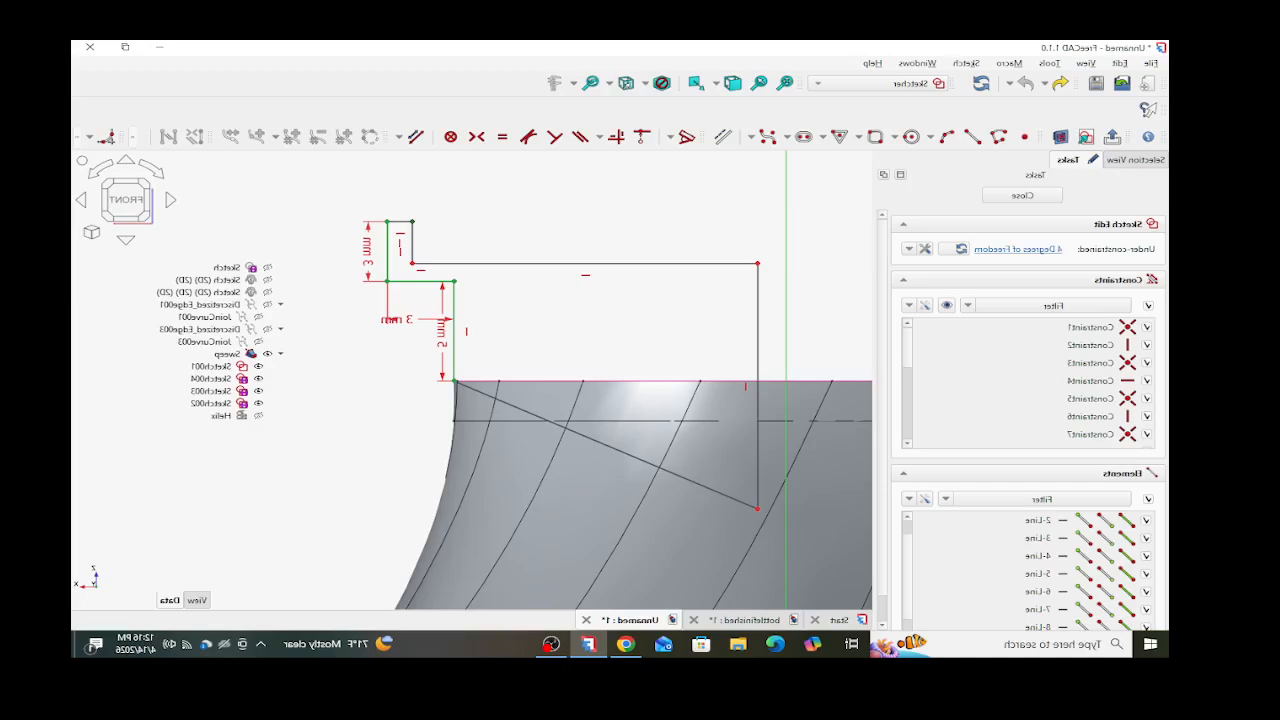
- Set the length of the ledge's upper horizontal edge to 3 mm
scroll(401, 220, up, 4)
click(401, 222)
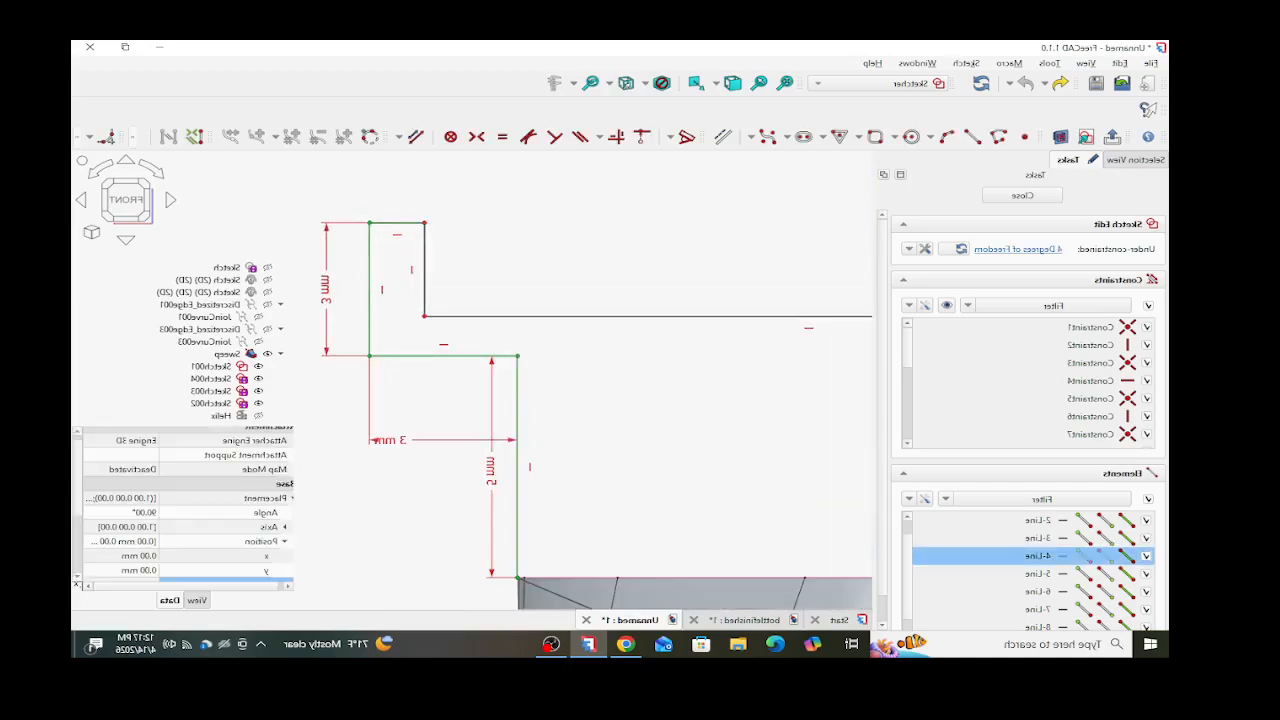
key(d)
click(382, 181)
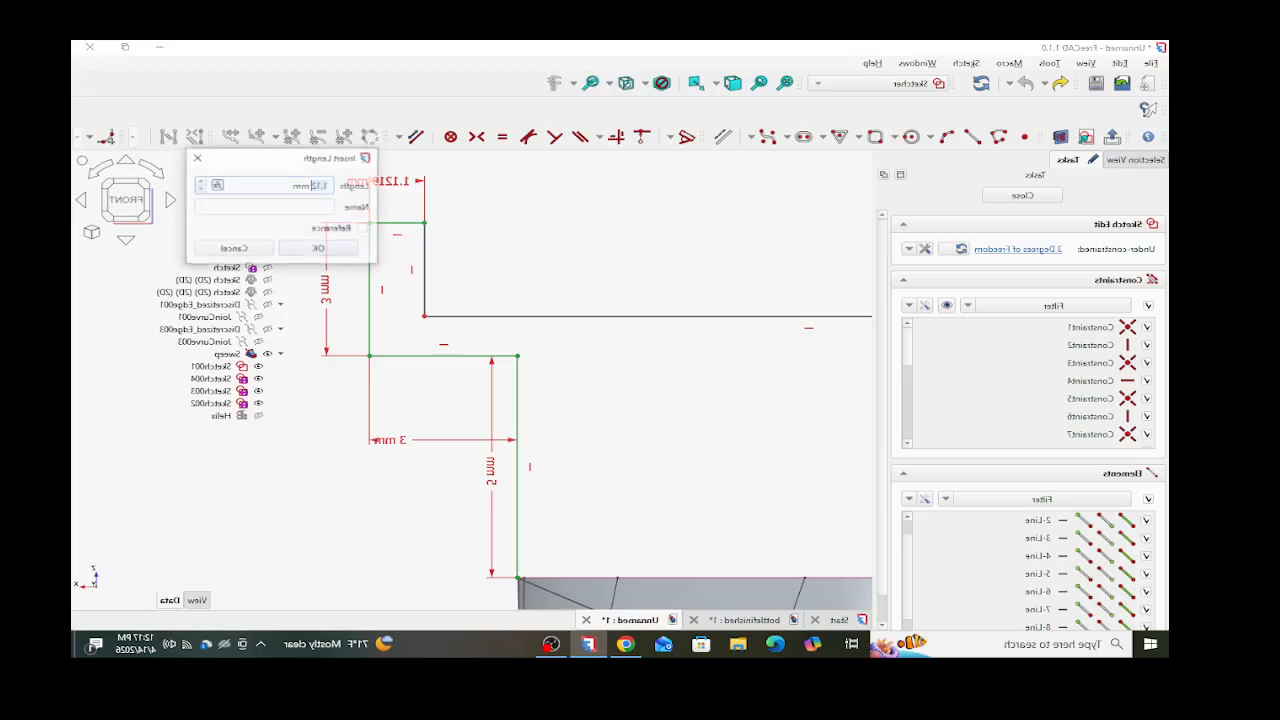
text(3)
key(Return)
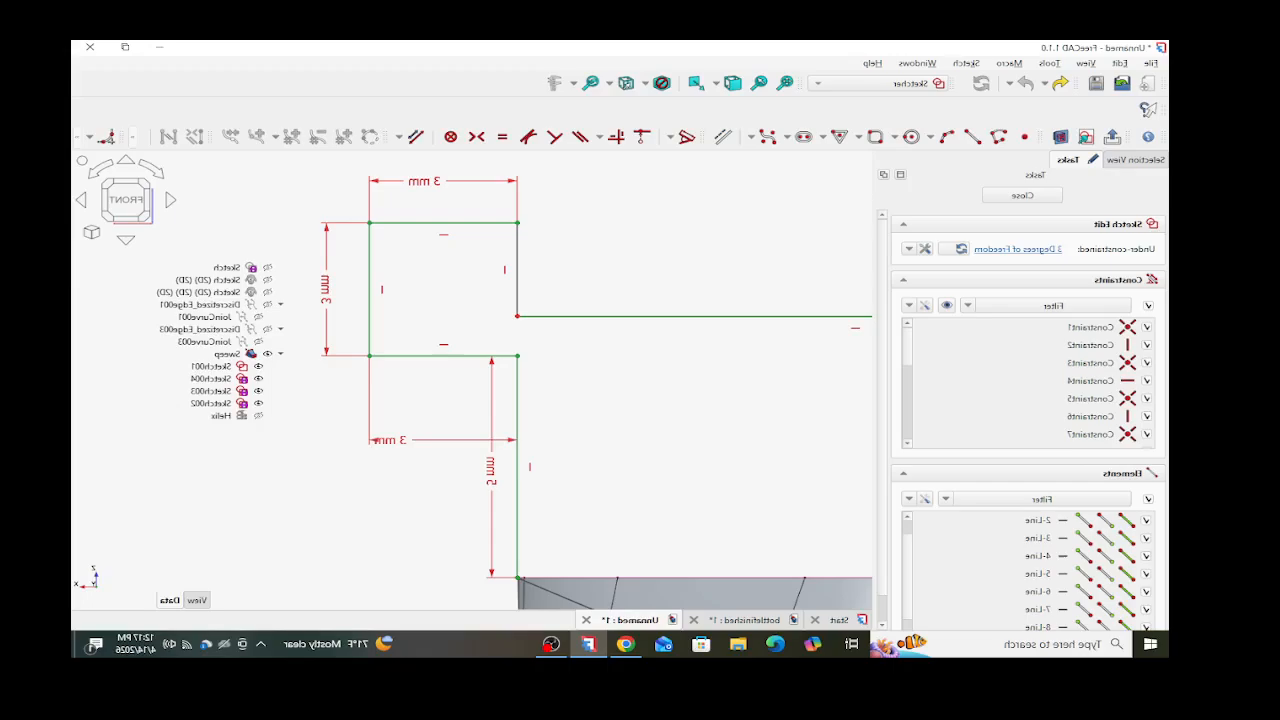
- Move the profile's top edge above the ledge and set the vertical line between them to 10 mm
drag(589, 318, 589, 212)
scroll(568, 348, down, 5)
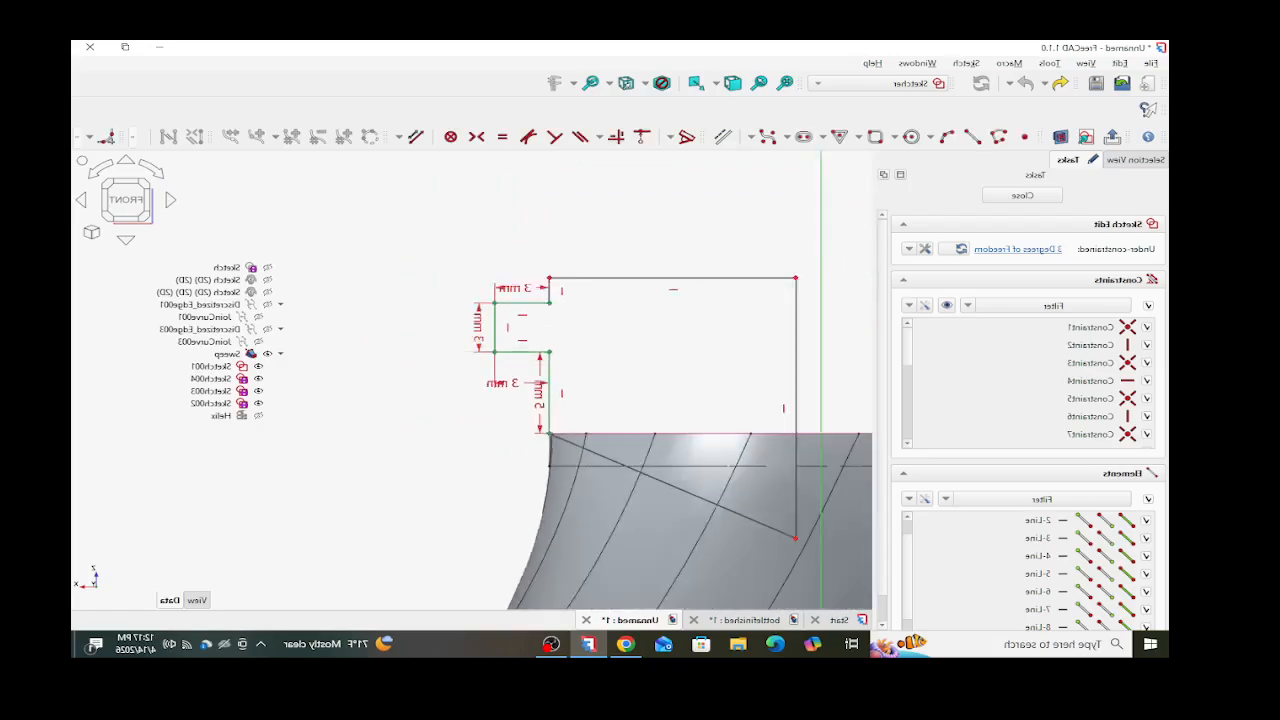
scroll(607, 180, up, 2)
click(520, 347)
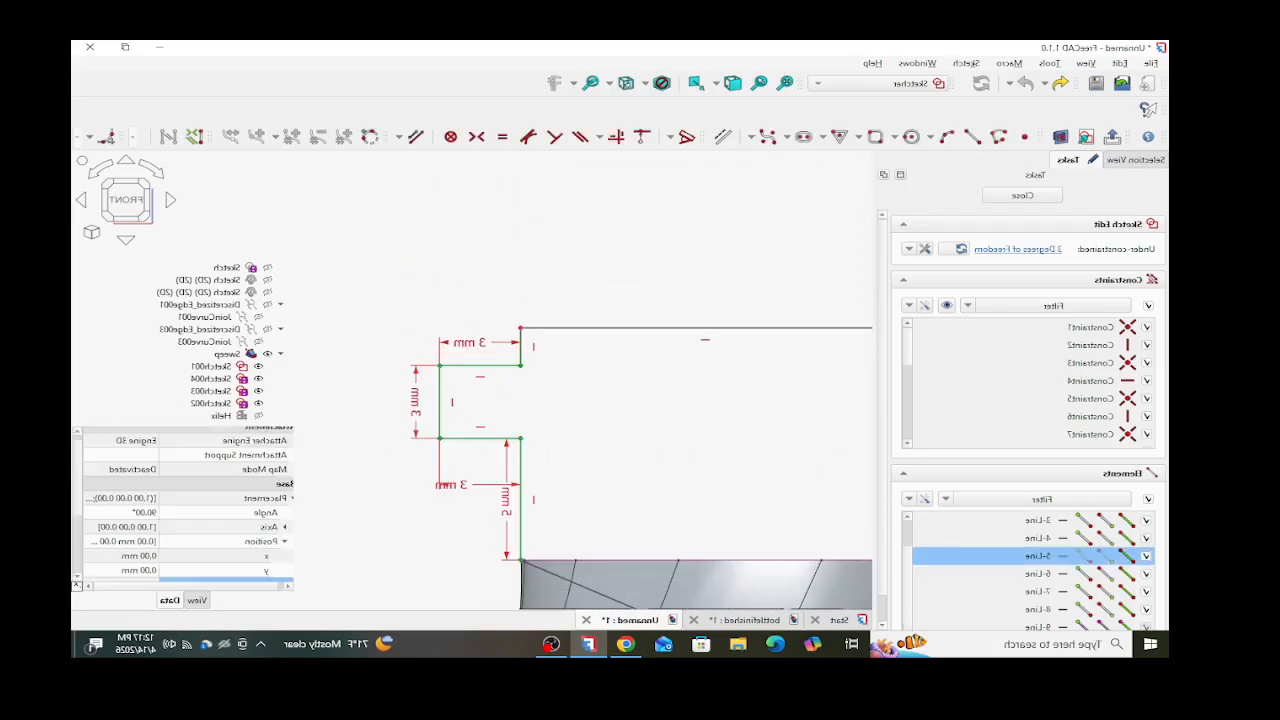
key(d)
click(371, 314)
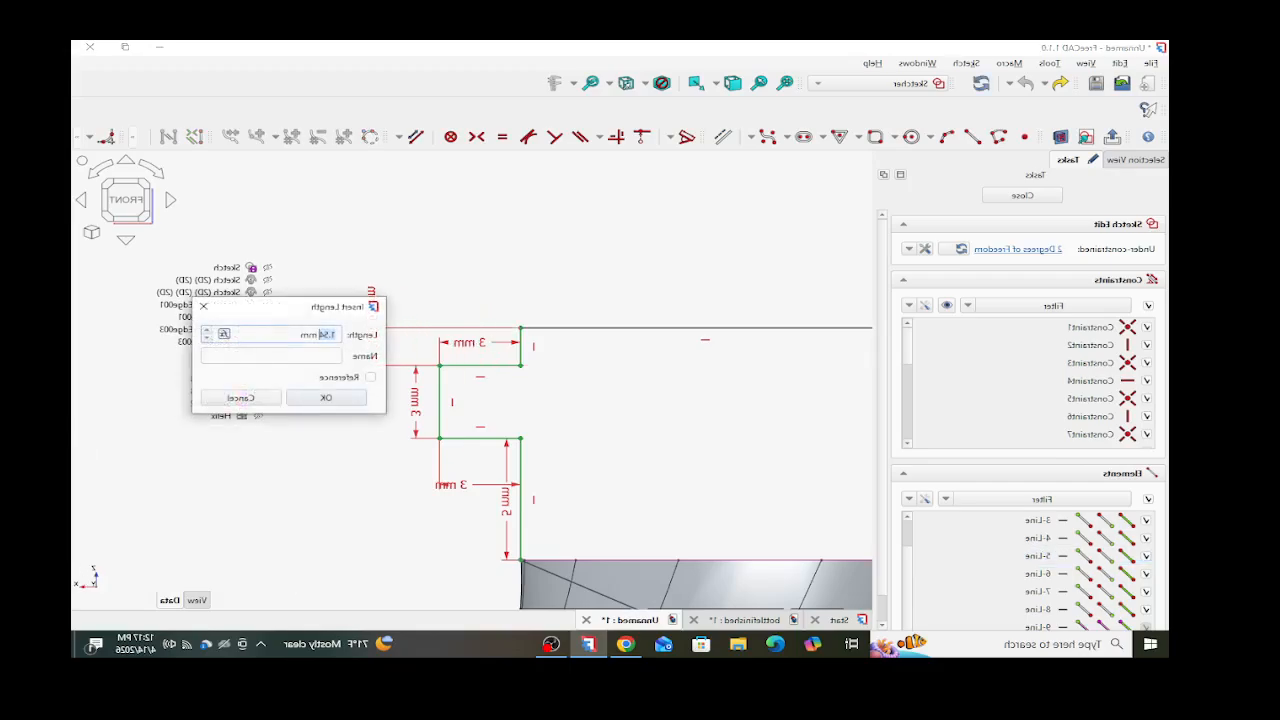
text(10)
key(Return)
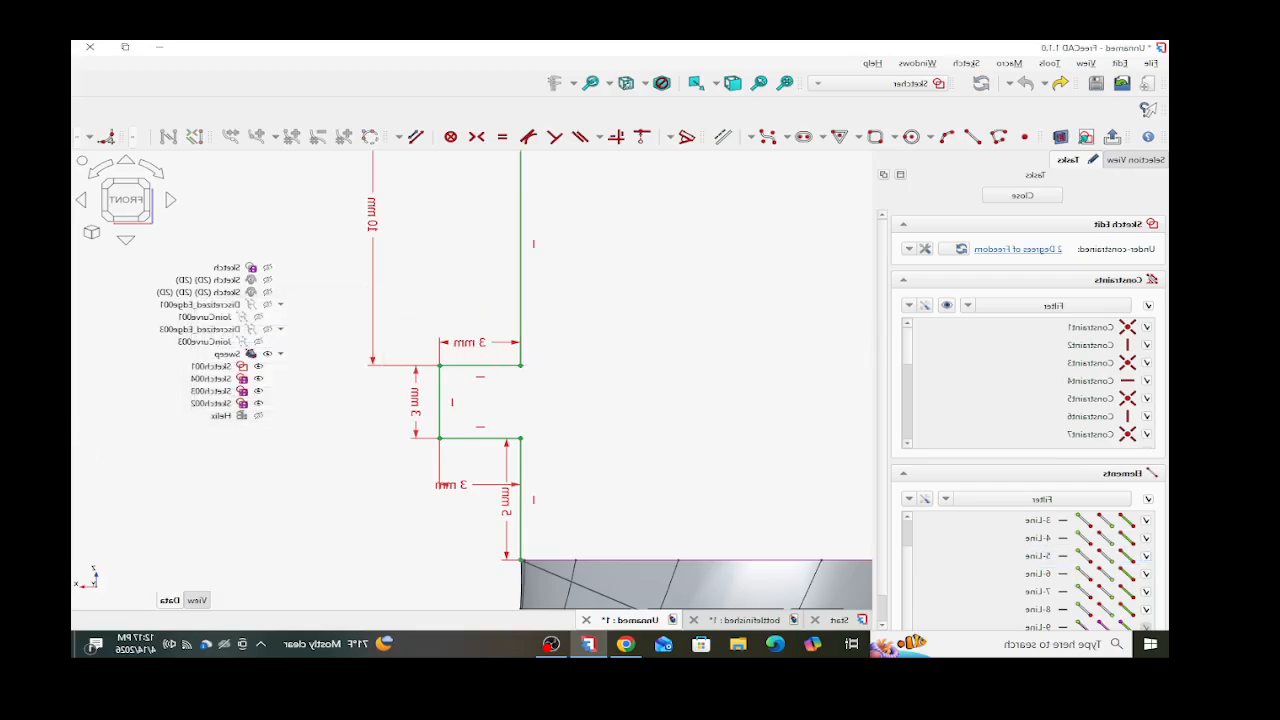
- Constrain the free end of the neck profile's top edge onto the sketch's vertical axis
scroll(470, 314, down, 4)
scroll(726, 212, up, 1)
scroll(726, 216, up, 2)
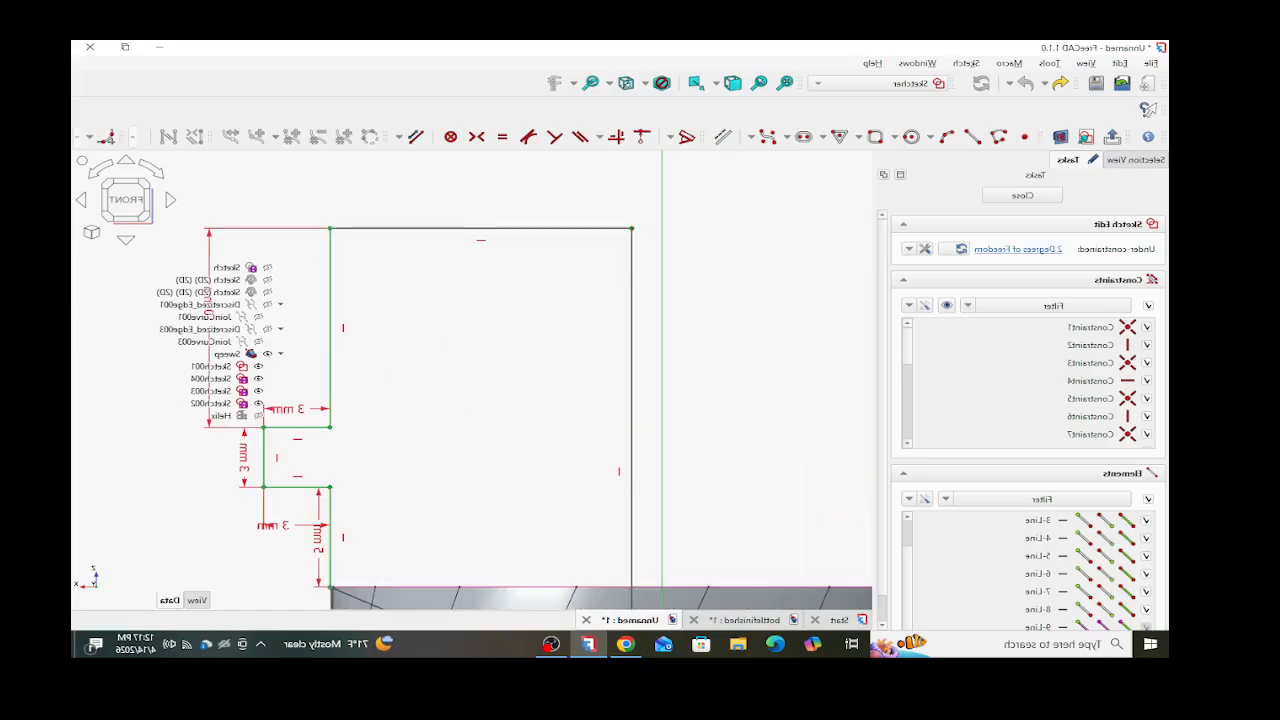
click(632, 228)
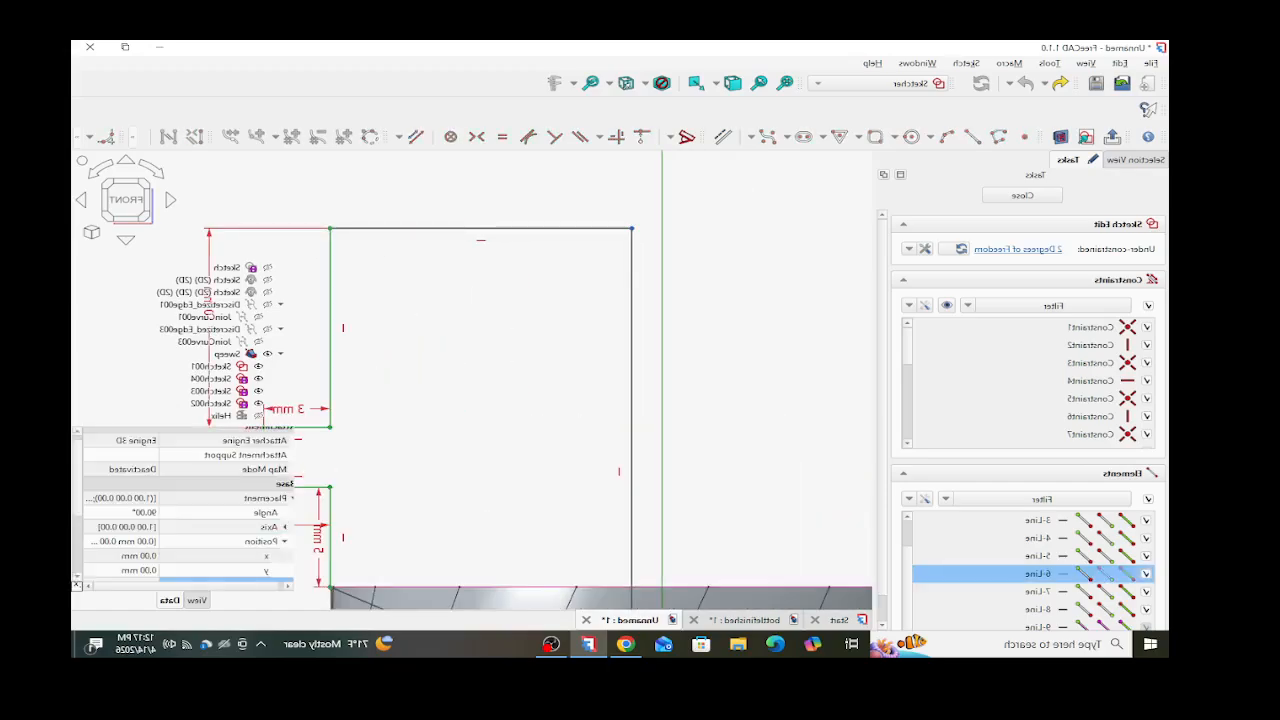
click(662, 212)
click(641, 137)
- Set the length of the profile's vertical line on the axis to 25 mm and close the sketch
scroll(611, 310, down, 4)
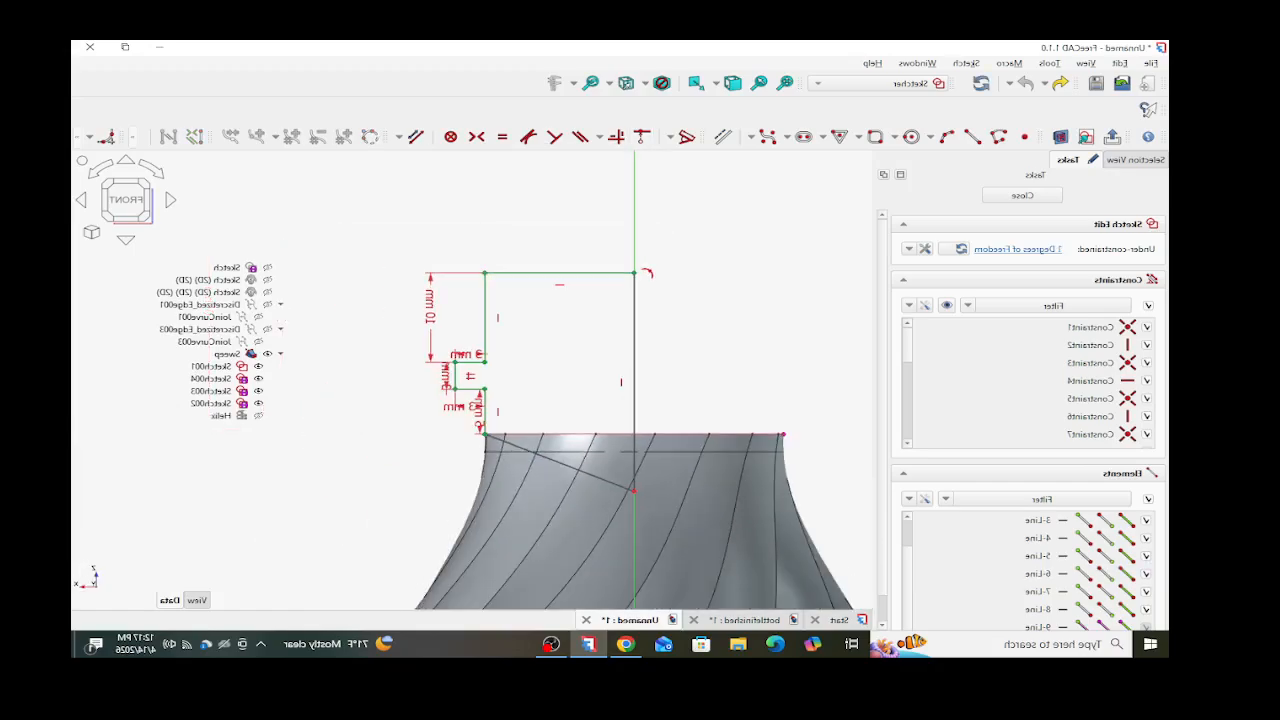
mouse_move(632, 491)
mouse_down()
mouse_move(628, 471)
mouse_move(633, 487)
mouse_up()
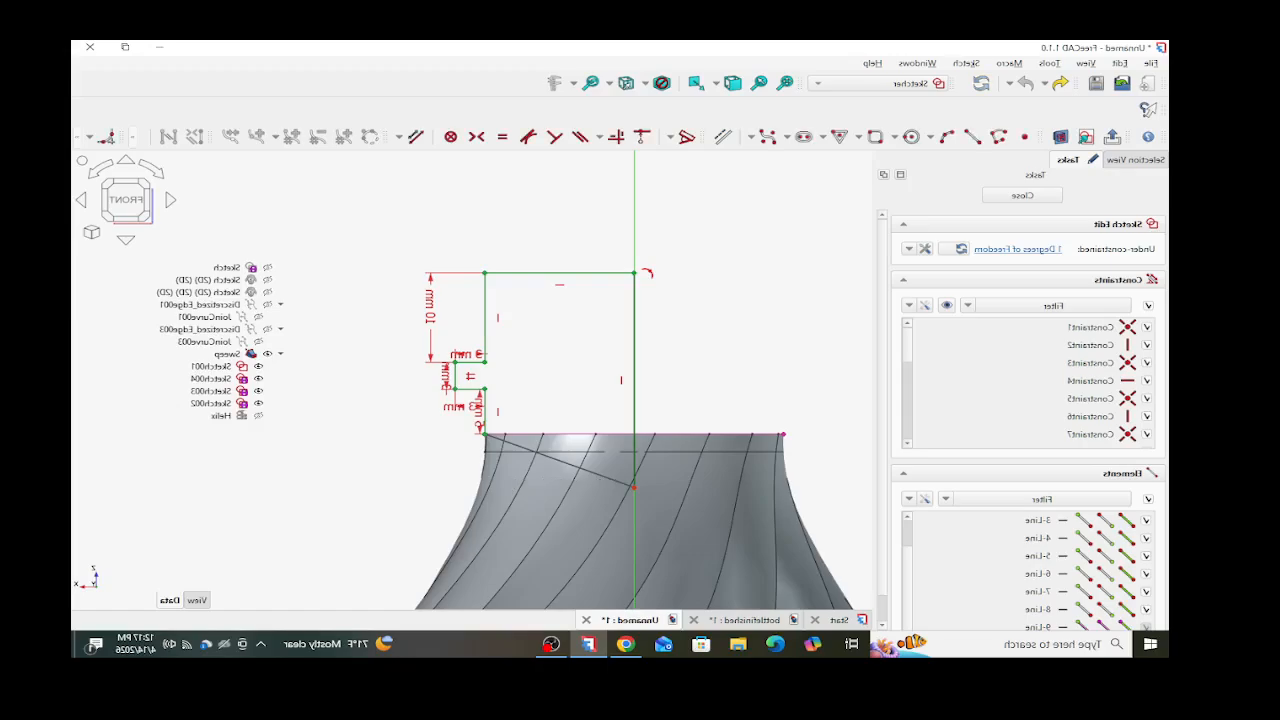
click(634, 448)
key(d)
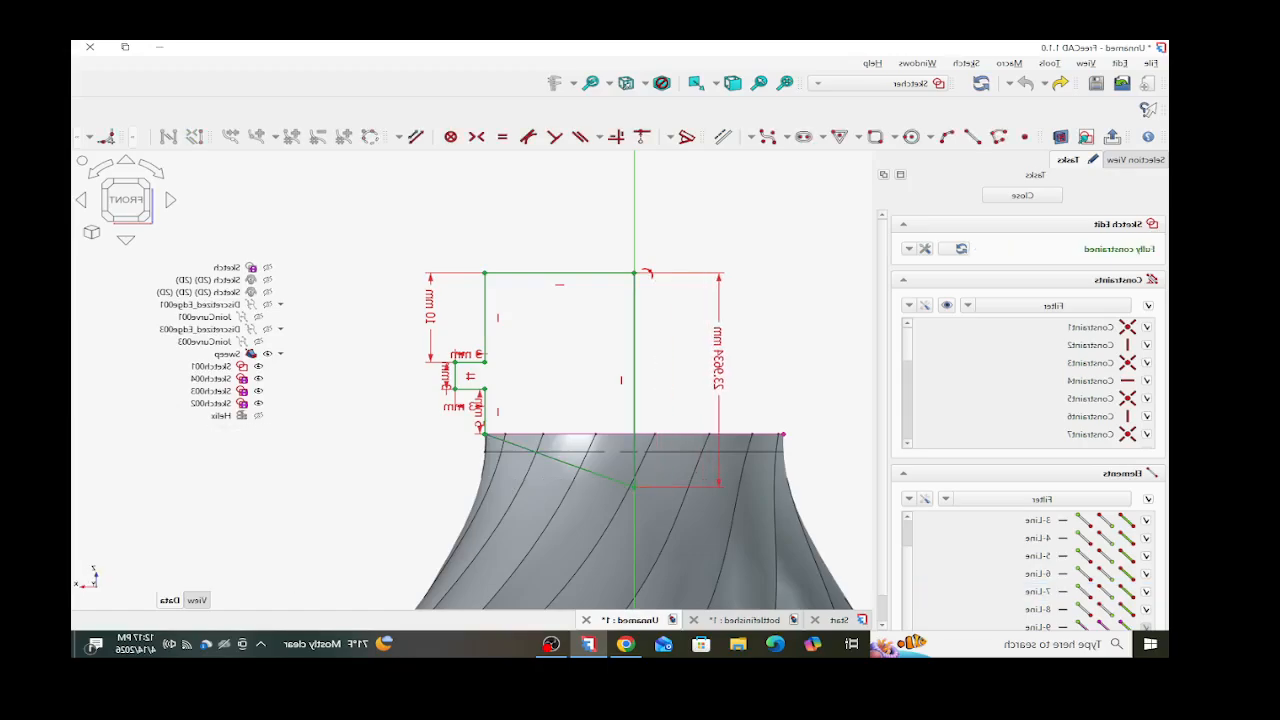
click(777, 343)
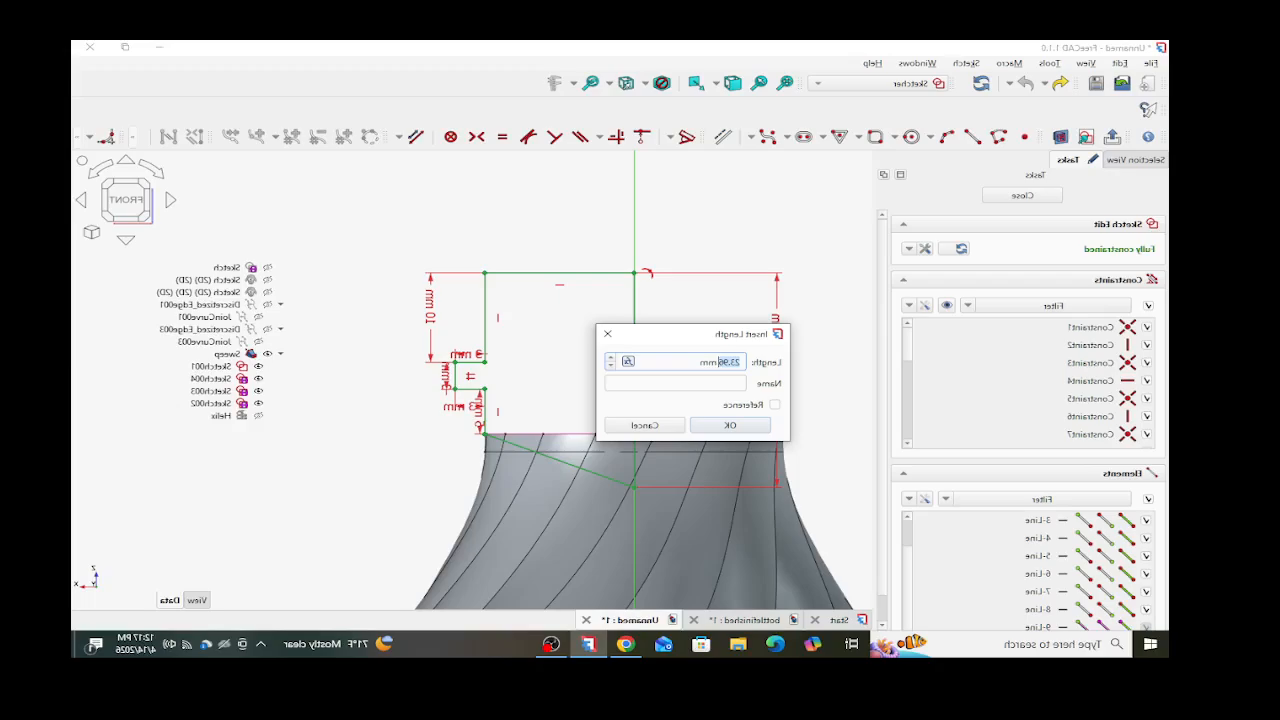
text(25)
key(Return)
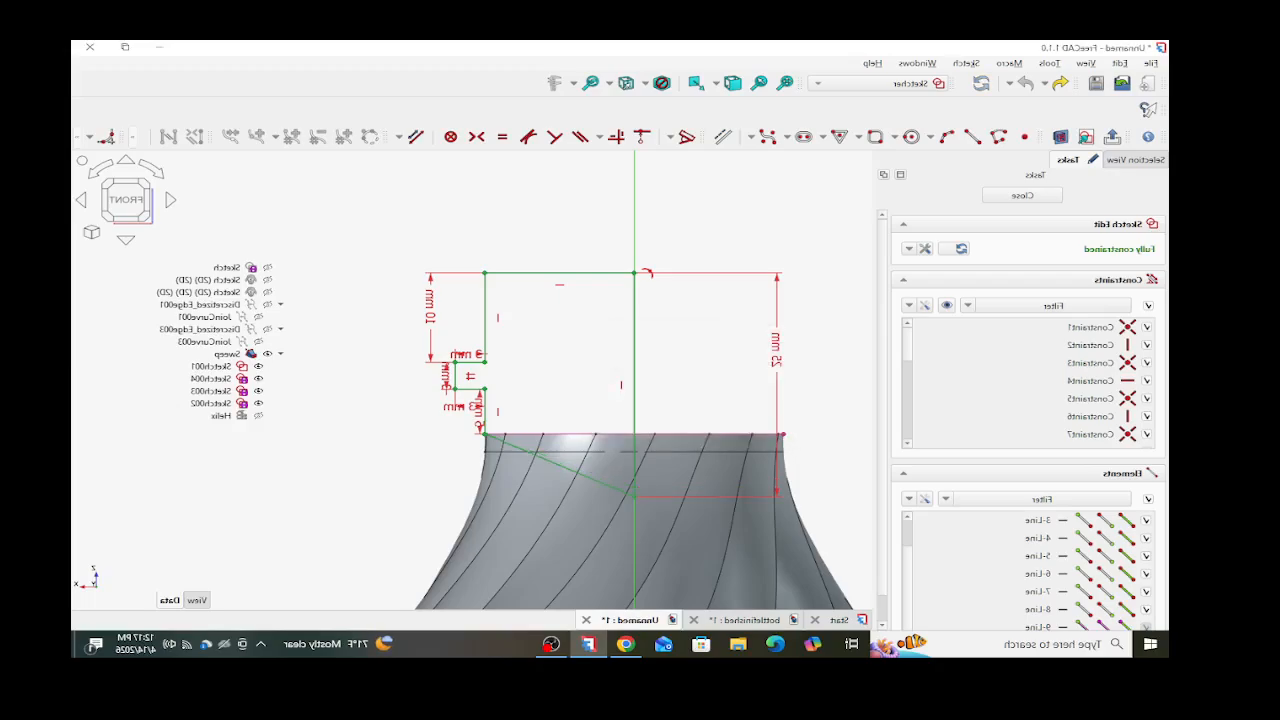
click(1022, 195)
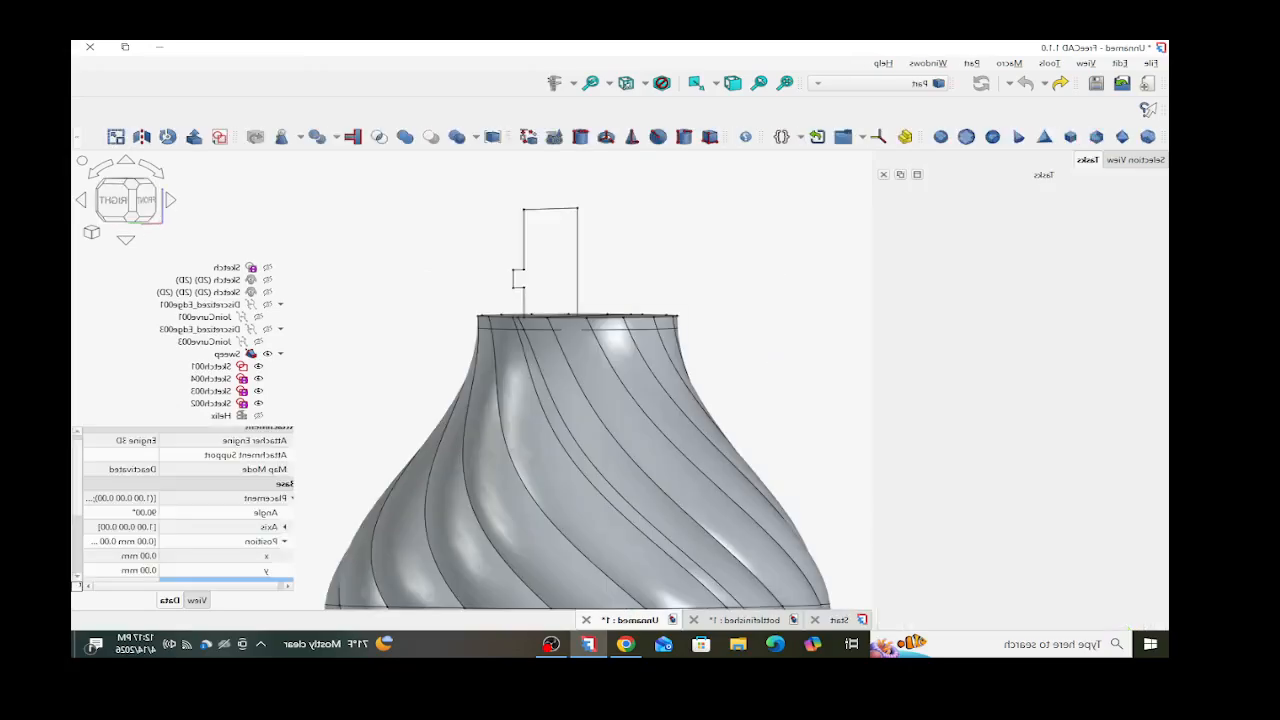
- Revolve the neck profile Sketch010 by 360° about its long vertical centre edge, with Create solid enabled
click(168, 137)
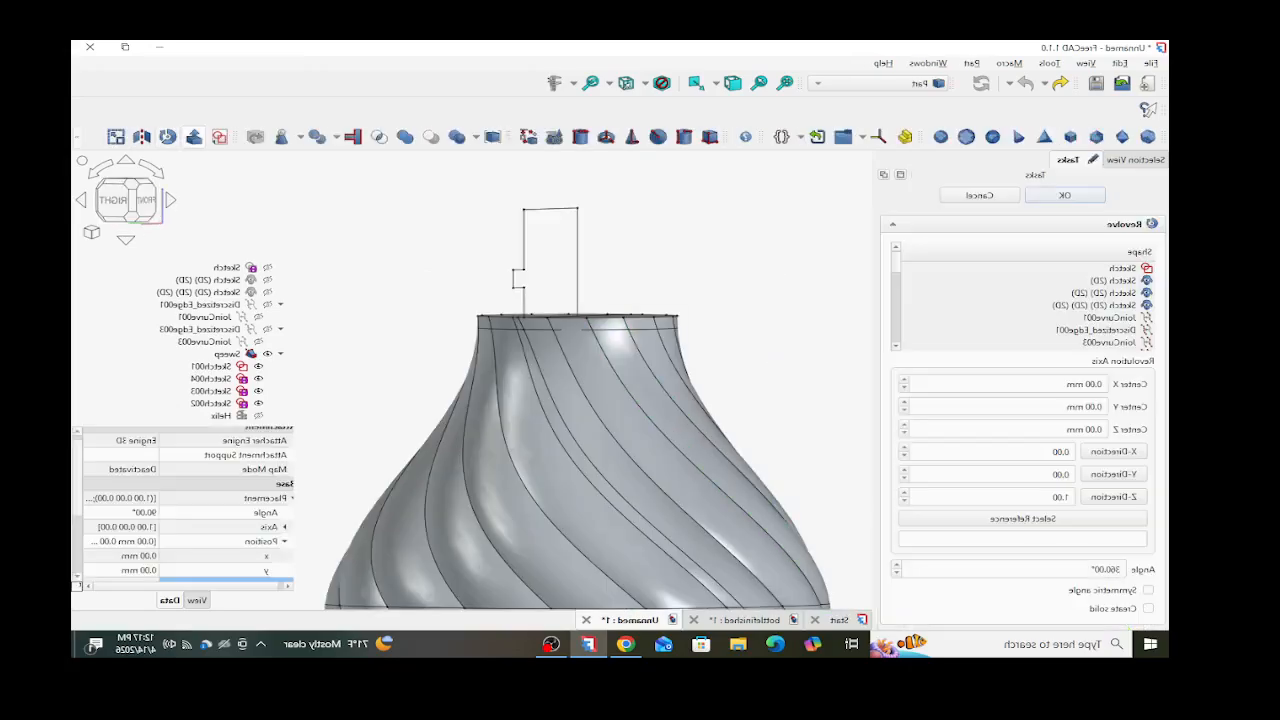
scroll(1100, 317, down, 7)
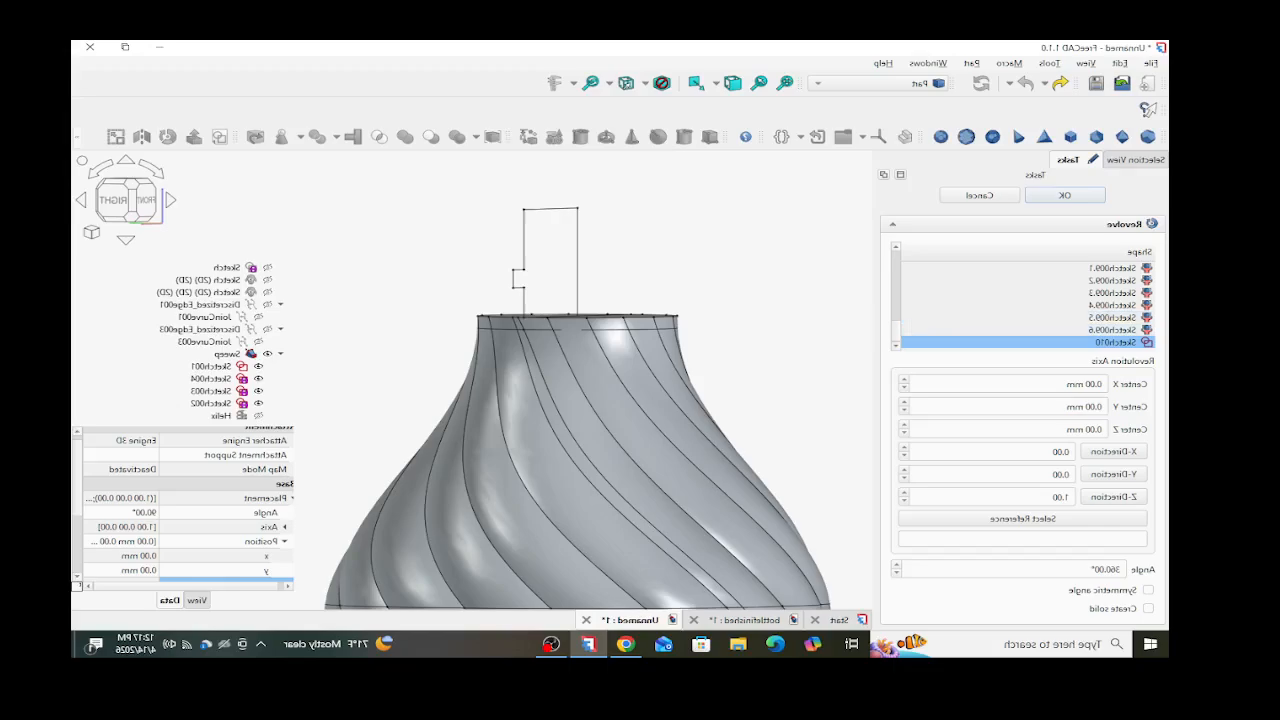
click(1022, 519)
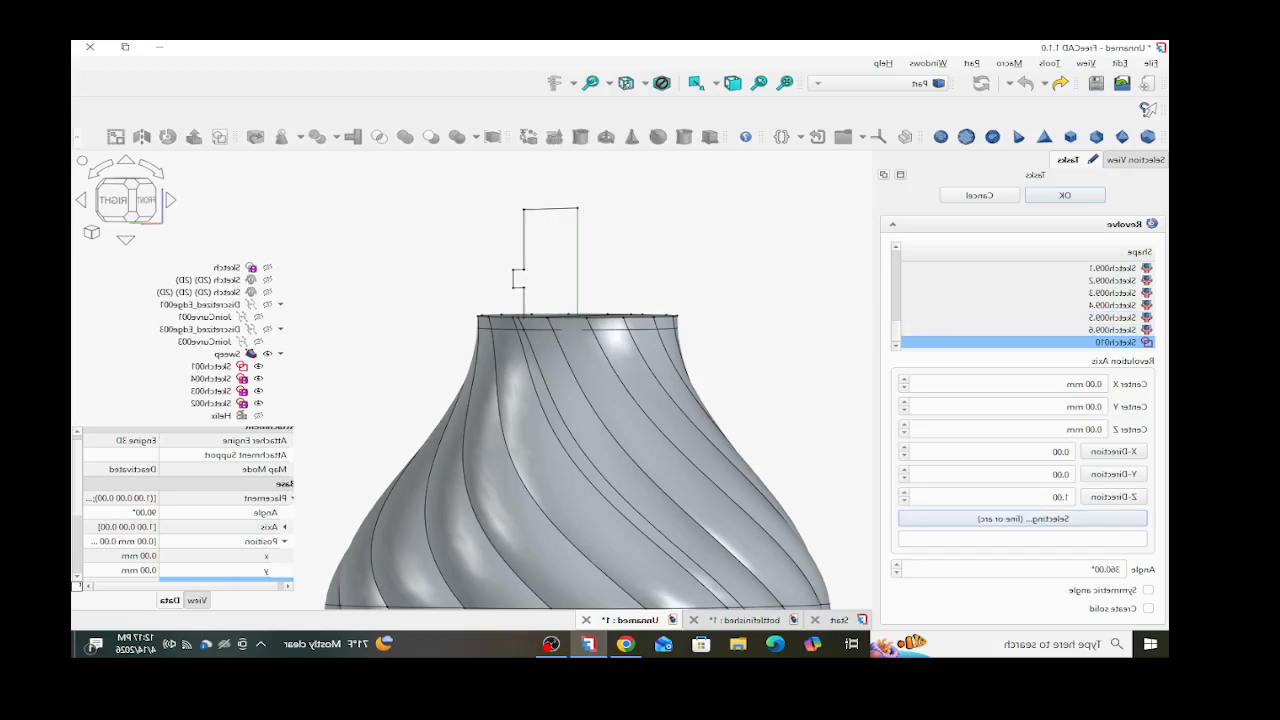
click(577, 262)
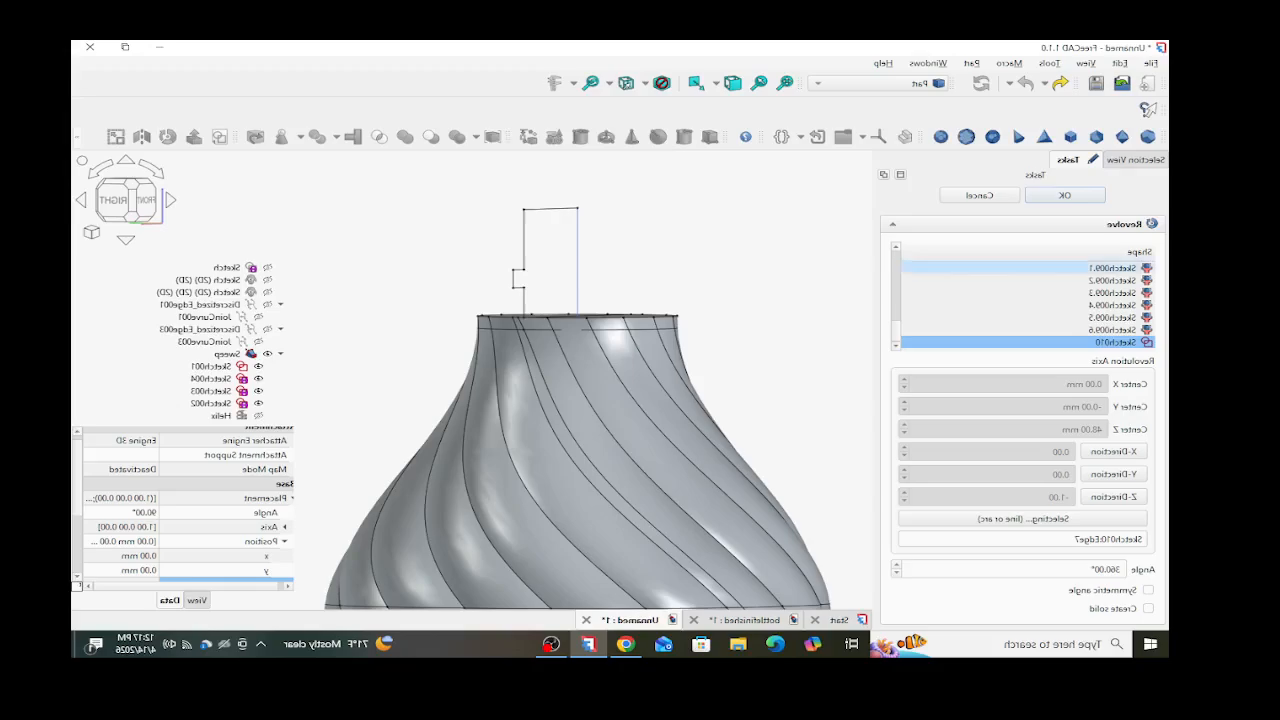
click(1148, 608)
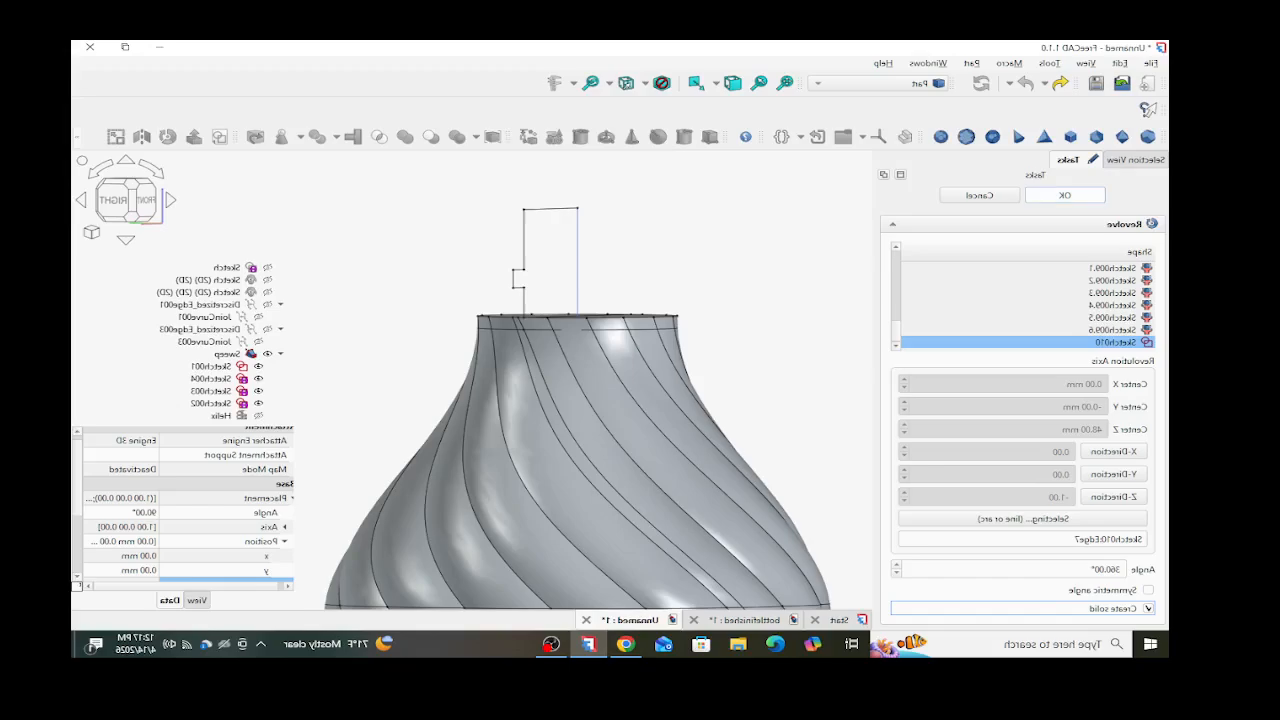
click(1065, 195)
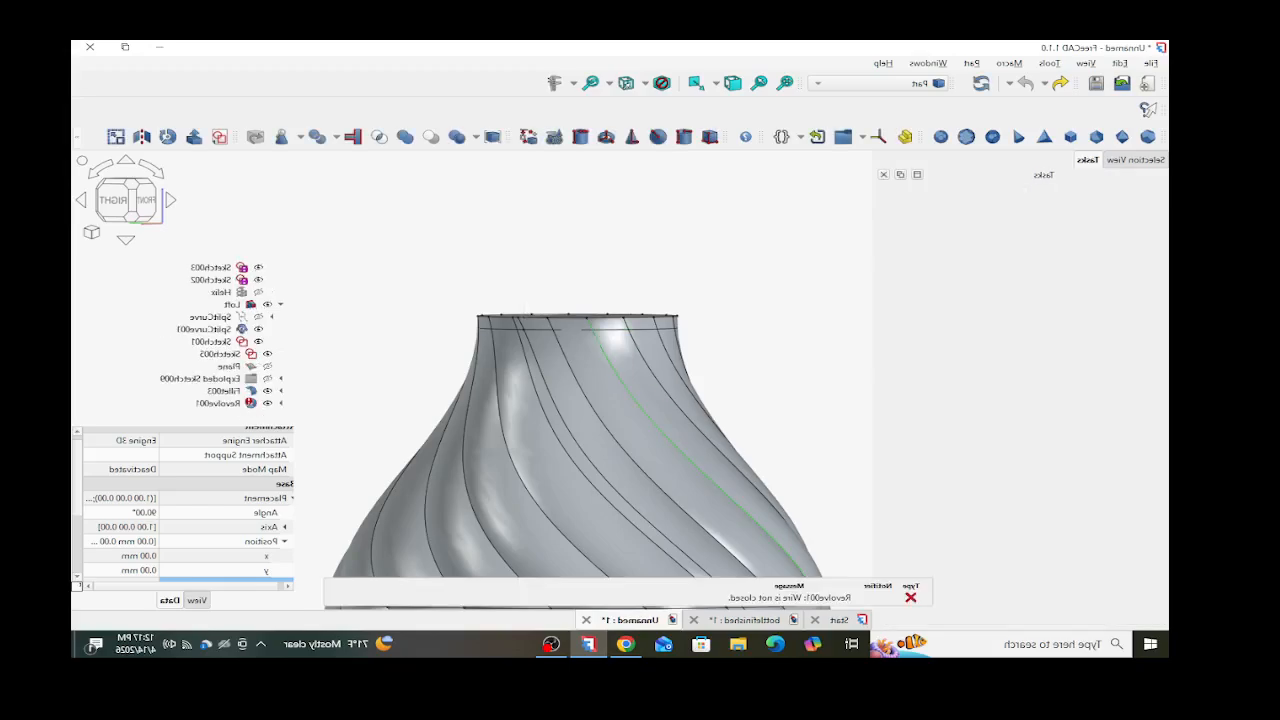
- Open Sketch010 under Revolve001 in the model tree for editing
click(281, 403)
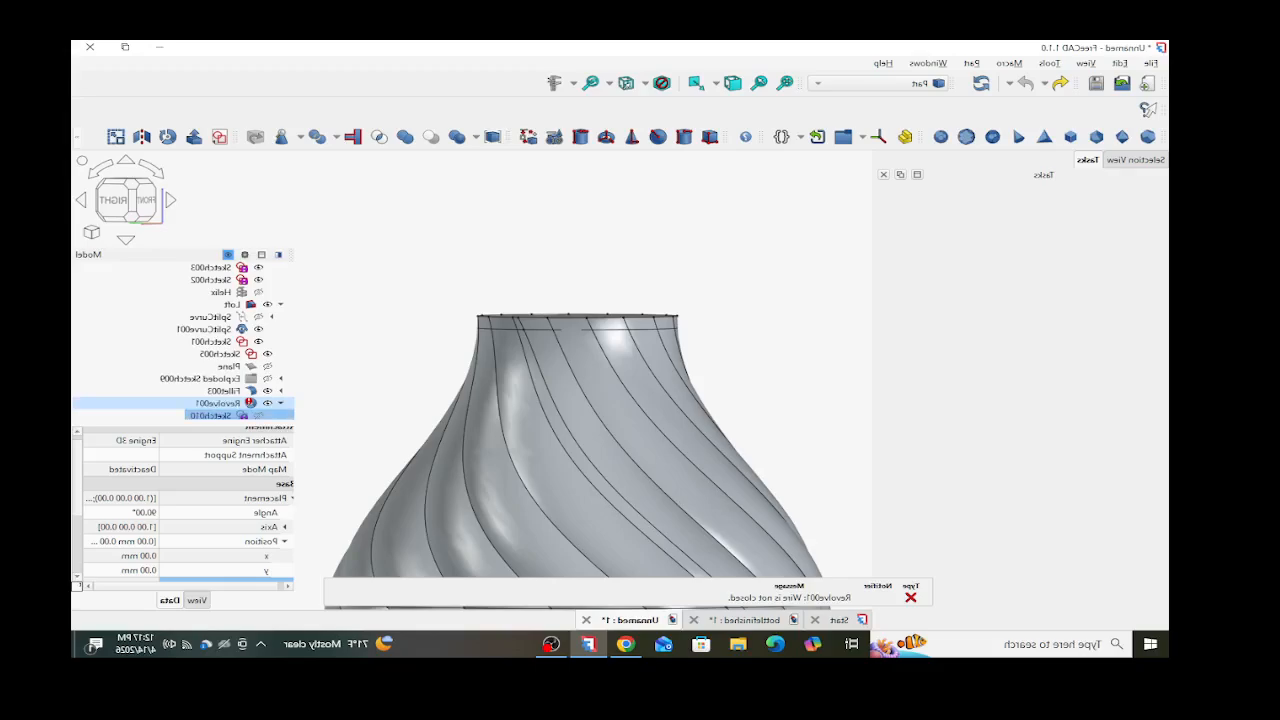
click(212, 415)
double_click(212, 403)
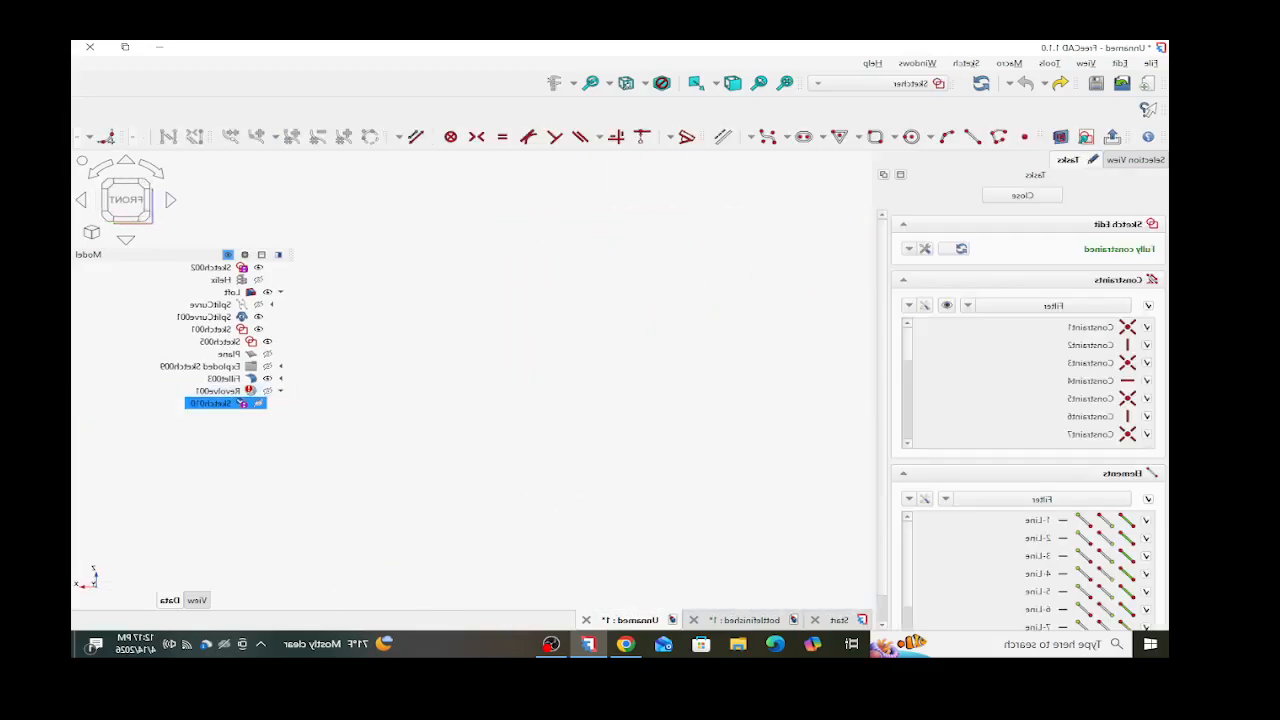
- Examine the neck profile's corners at the rim and axis and its listed line elements for gaps or stray geometry
scroll(812, 318, up, 10)
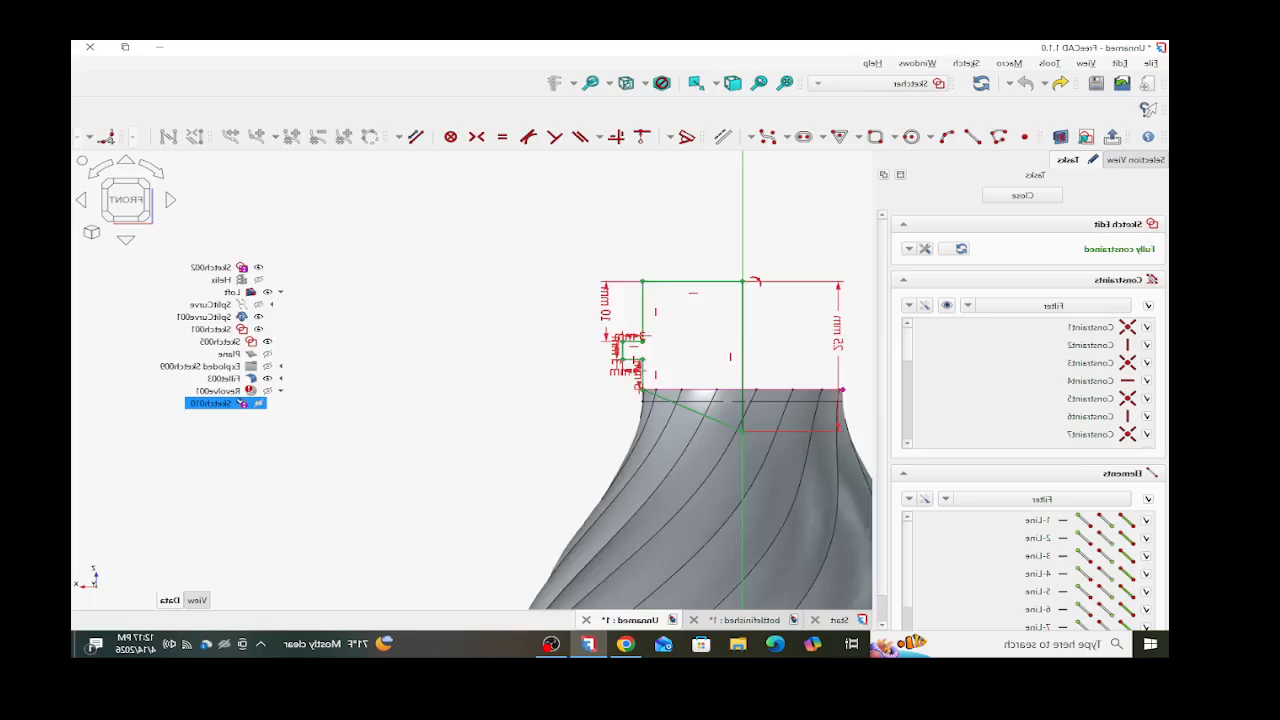
scroll(752, 206, up, 6)
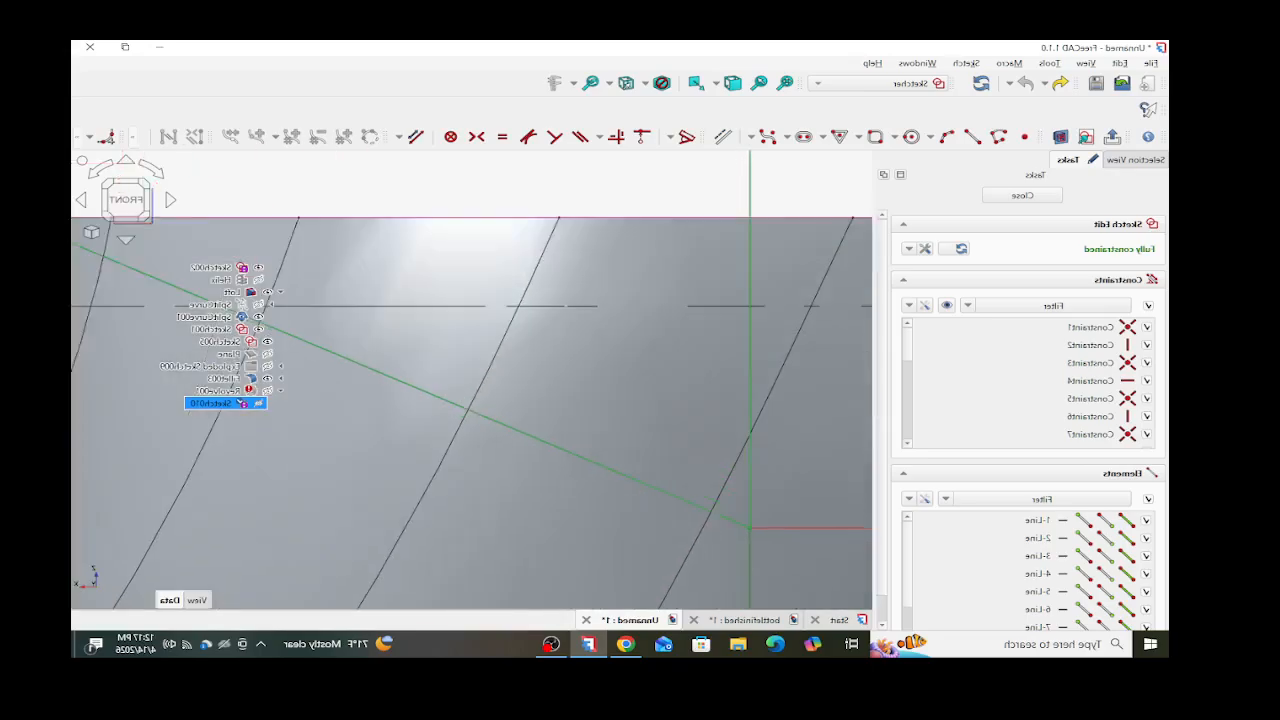
scroll(722, 465, down, 20)
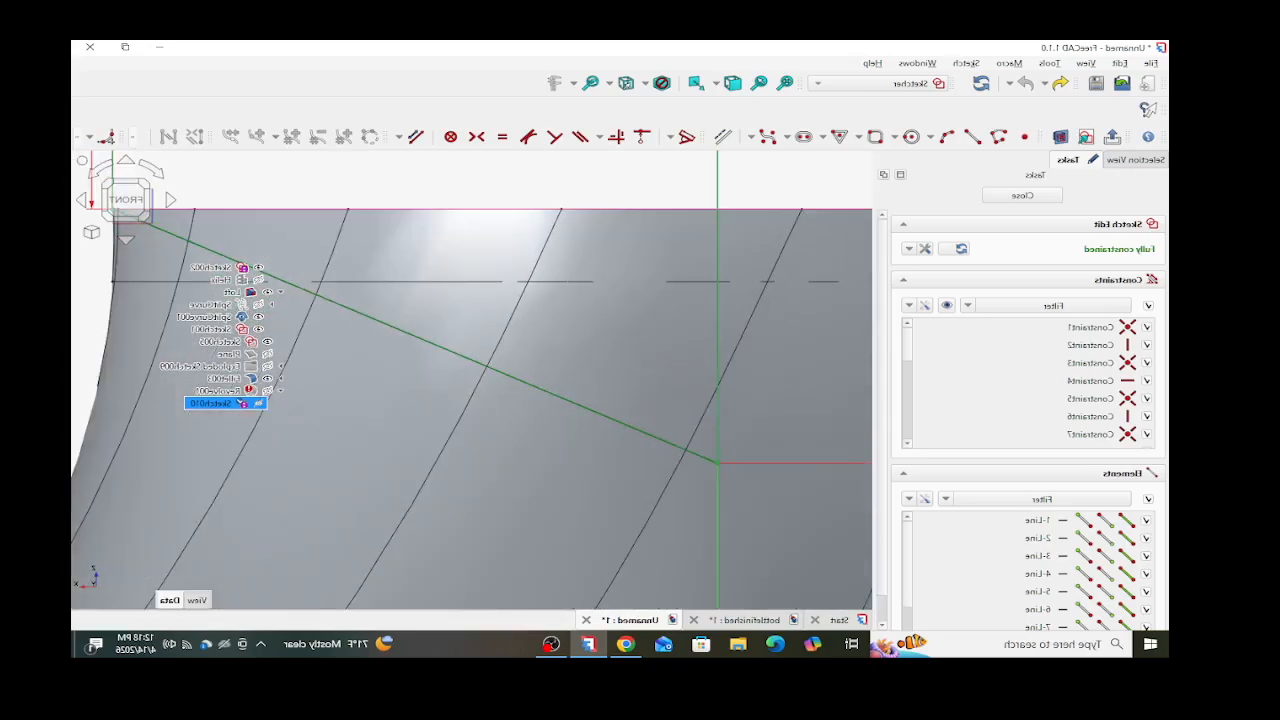
scroll(632, 430, up, 4)
scroll(555, 400, up, 8)
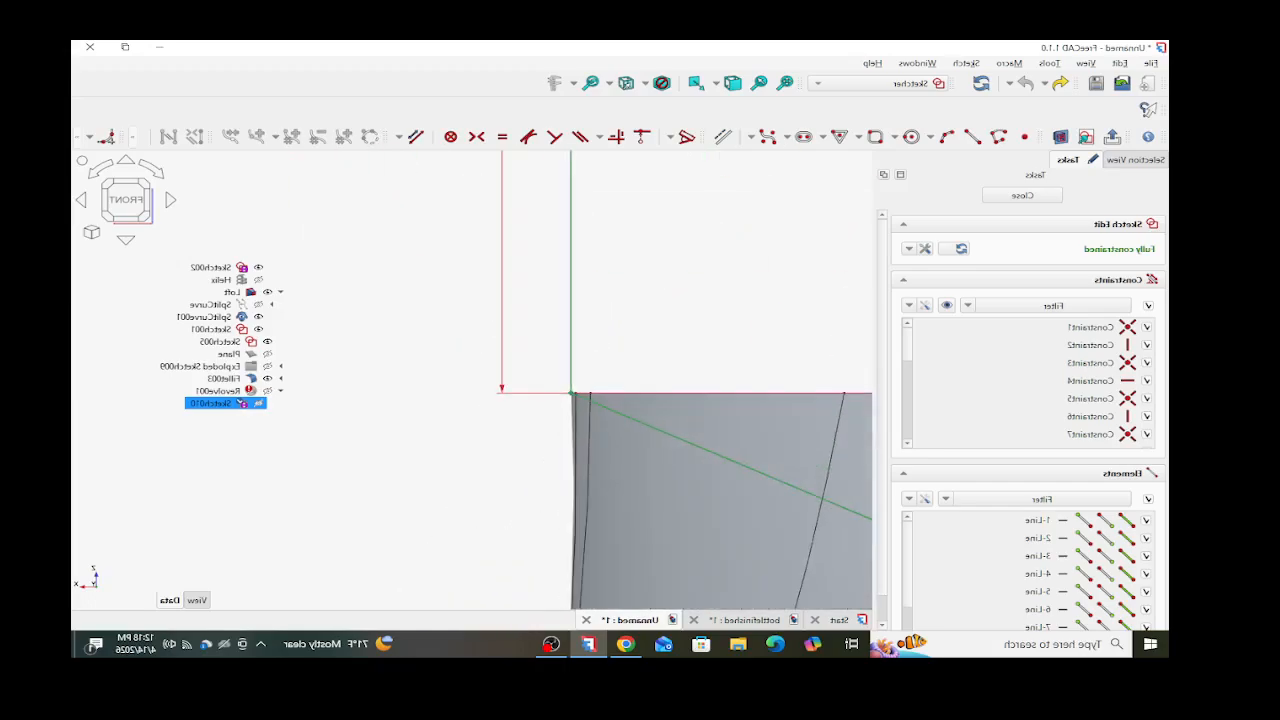
scroll(616, 331, up, 18)
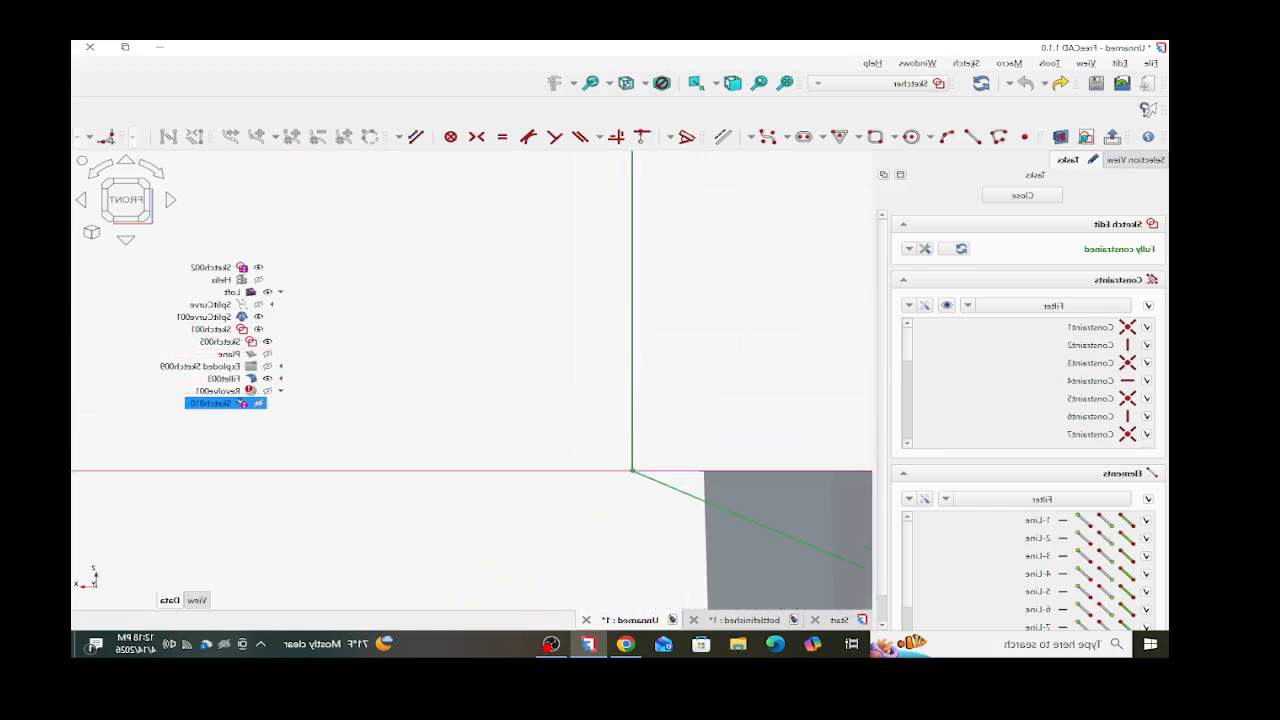
scroll(662, 430, down, 5)
scroll(667, 497, up, 6)
middle_drag(667, 497, 497, 337)
scroll(500, 448, down, 20)
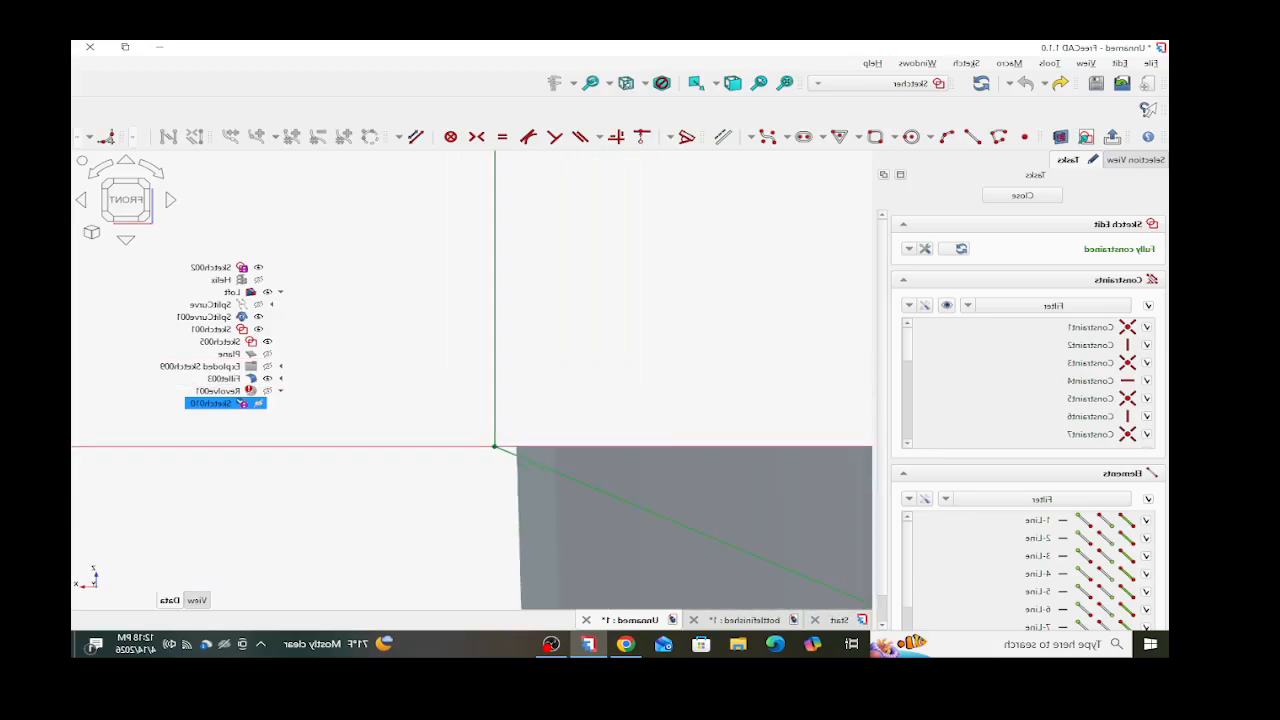
scroll(484, 430, down, 8)
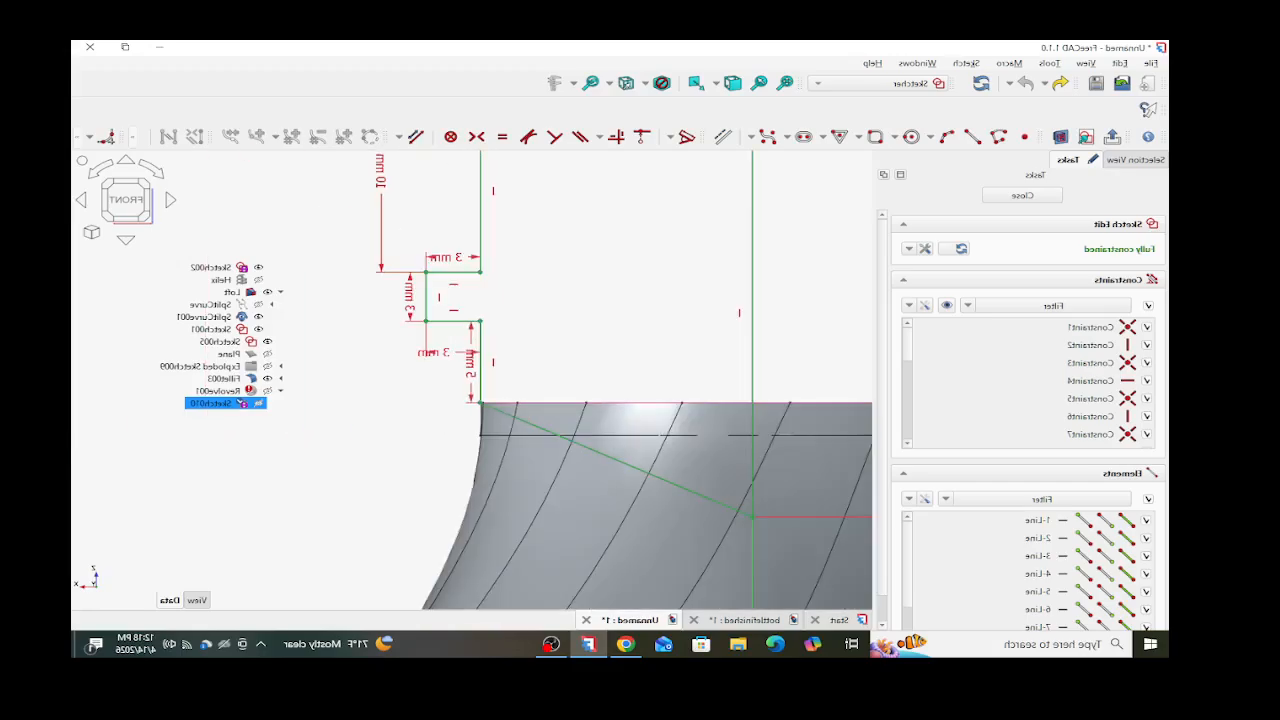
scroll(467, 293, down, 4)
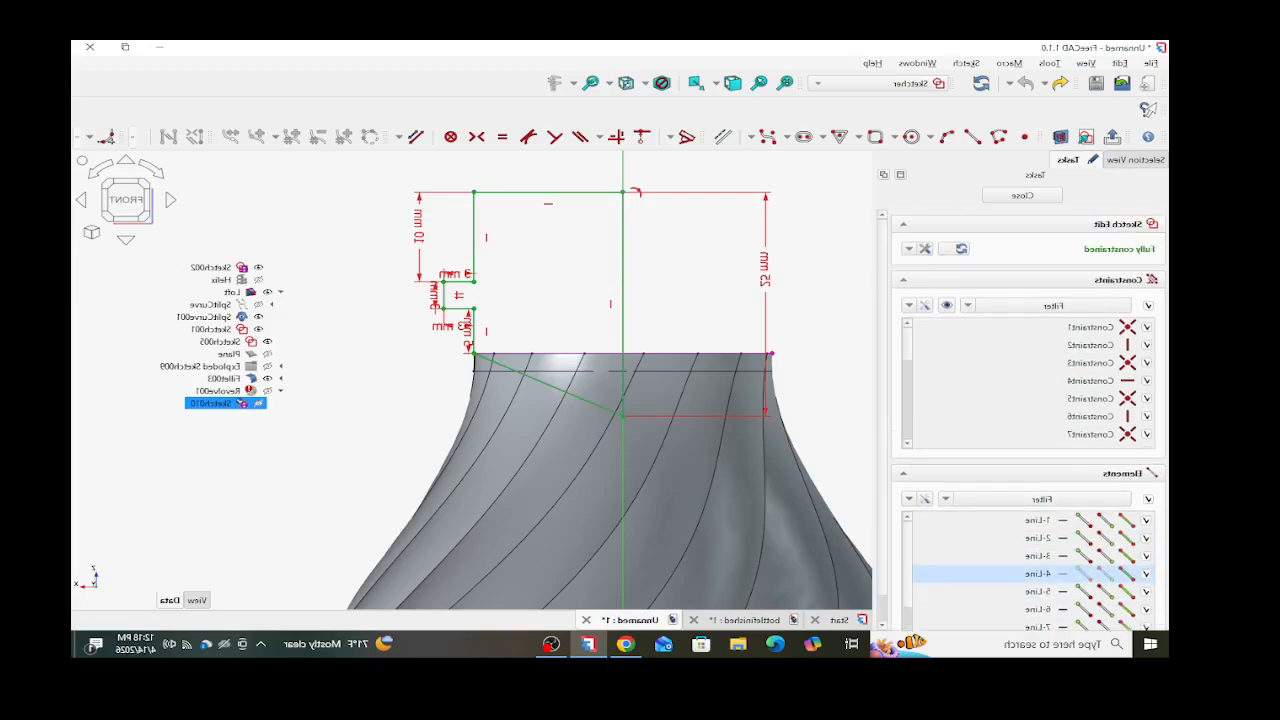
scroll(1040, 565, down, 3)
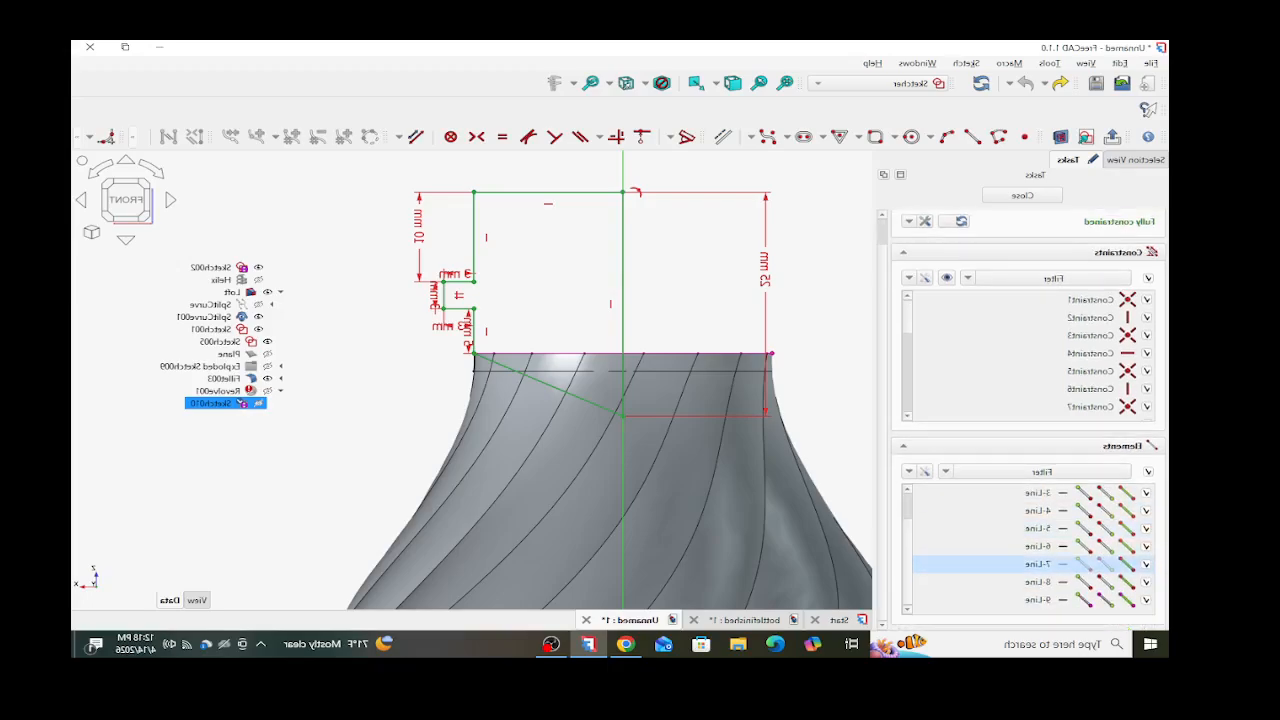
scroll(1040, 565, up, 3)
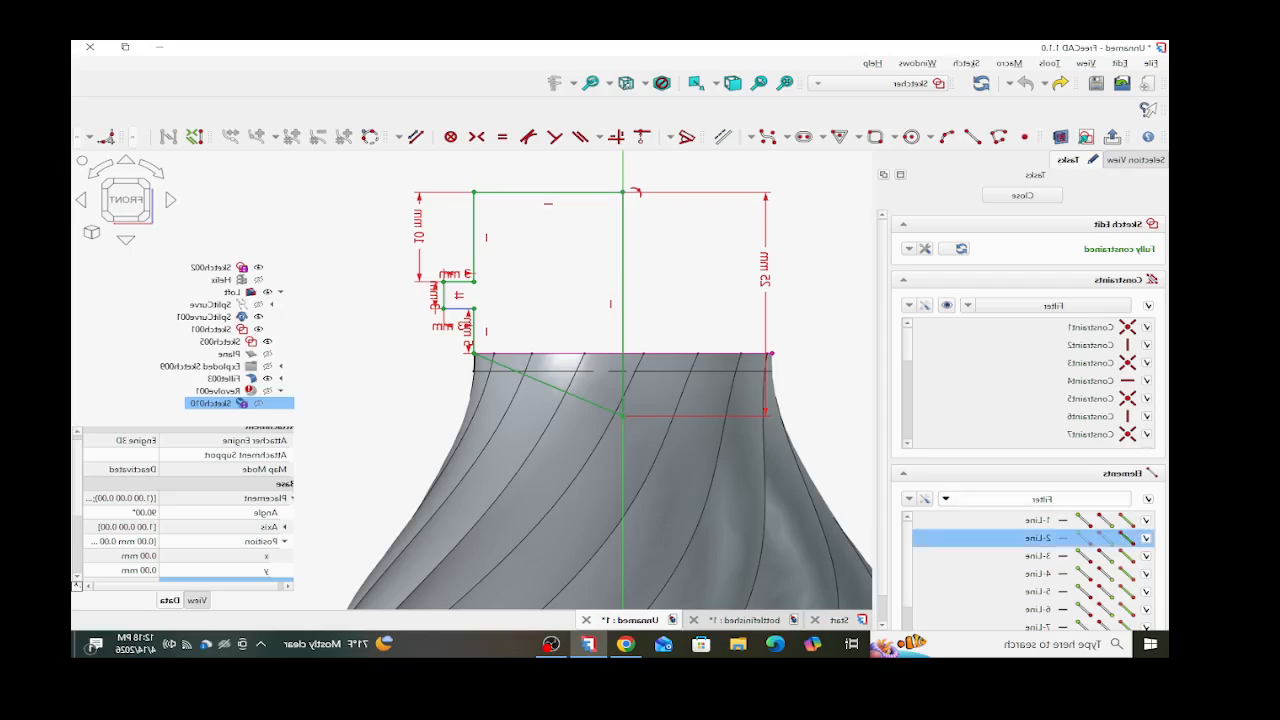
click(723, 137)
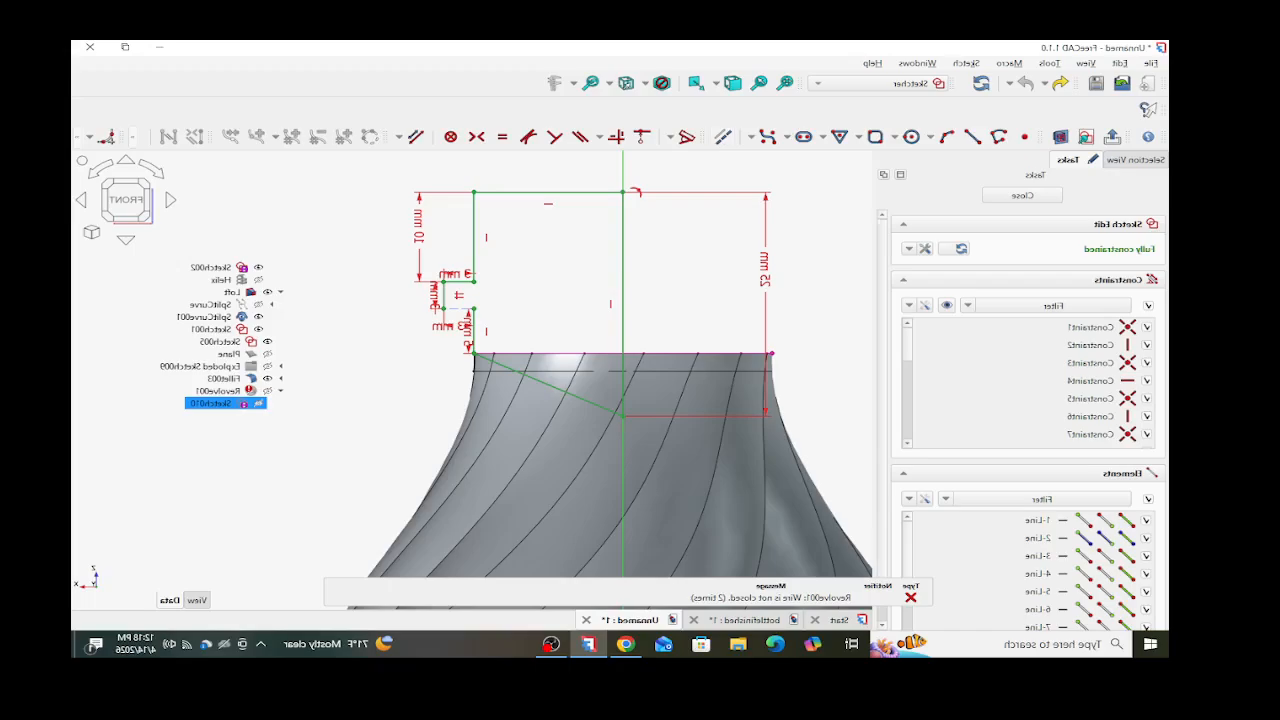
scroll(1080, 580, down, 3)
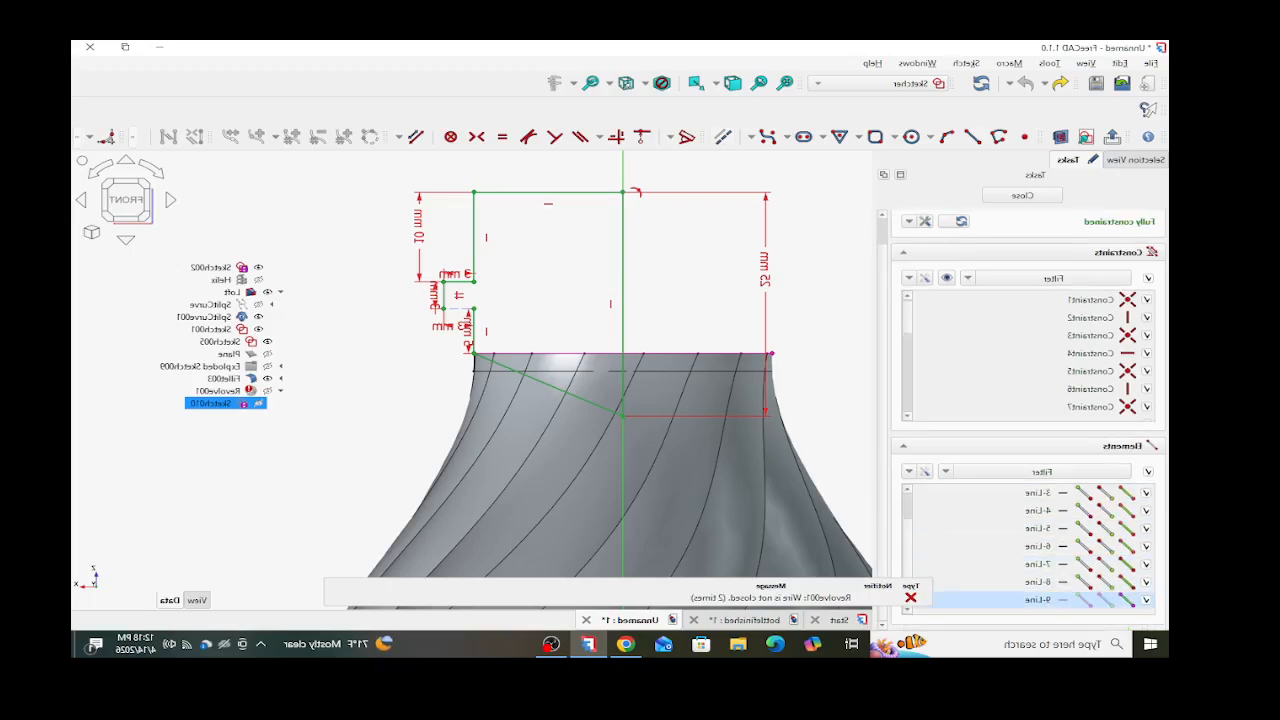
click(1038, 511)
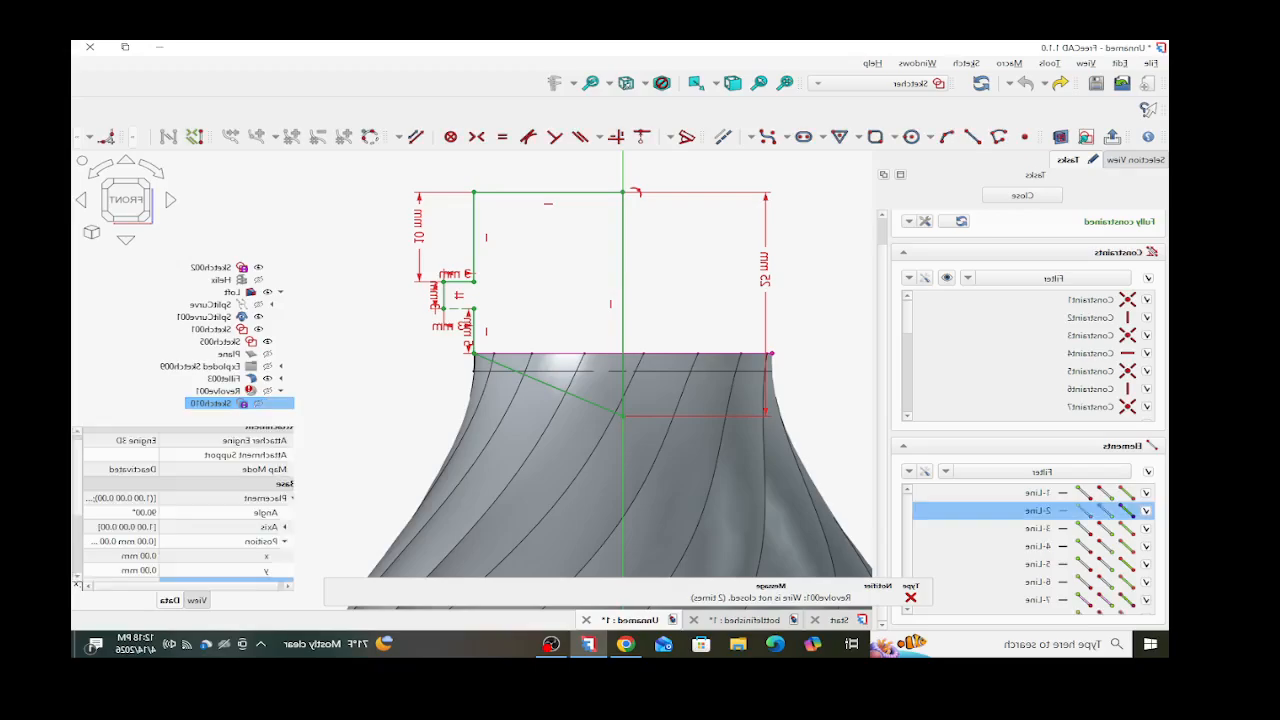
click(724, 137)
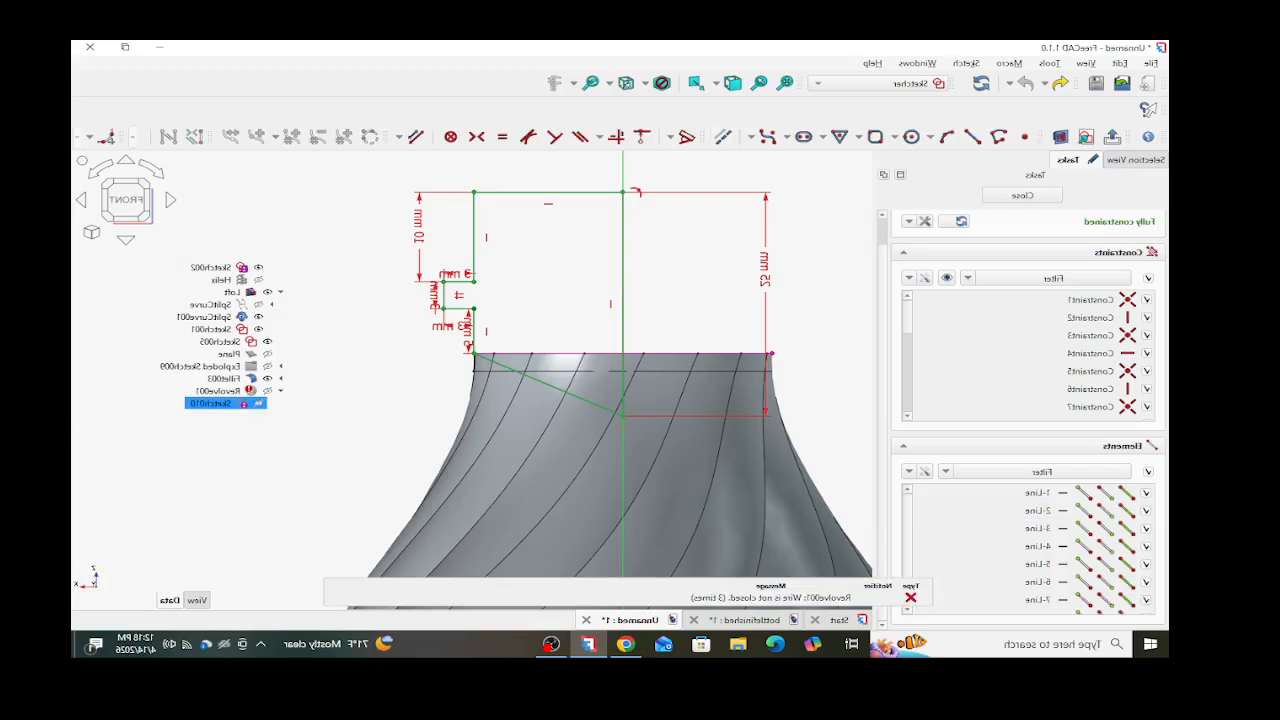
- Toggle the projected rim line to construction geometry, then close the sketch and inspect the revolved neck
click(690, 353)
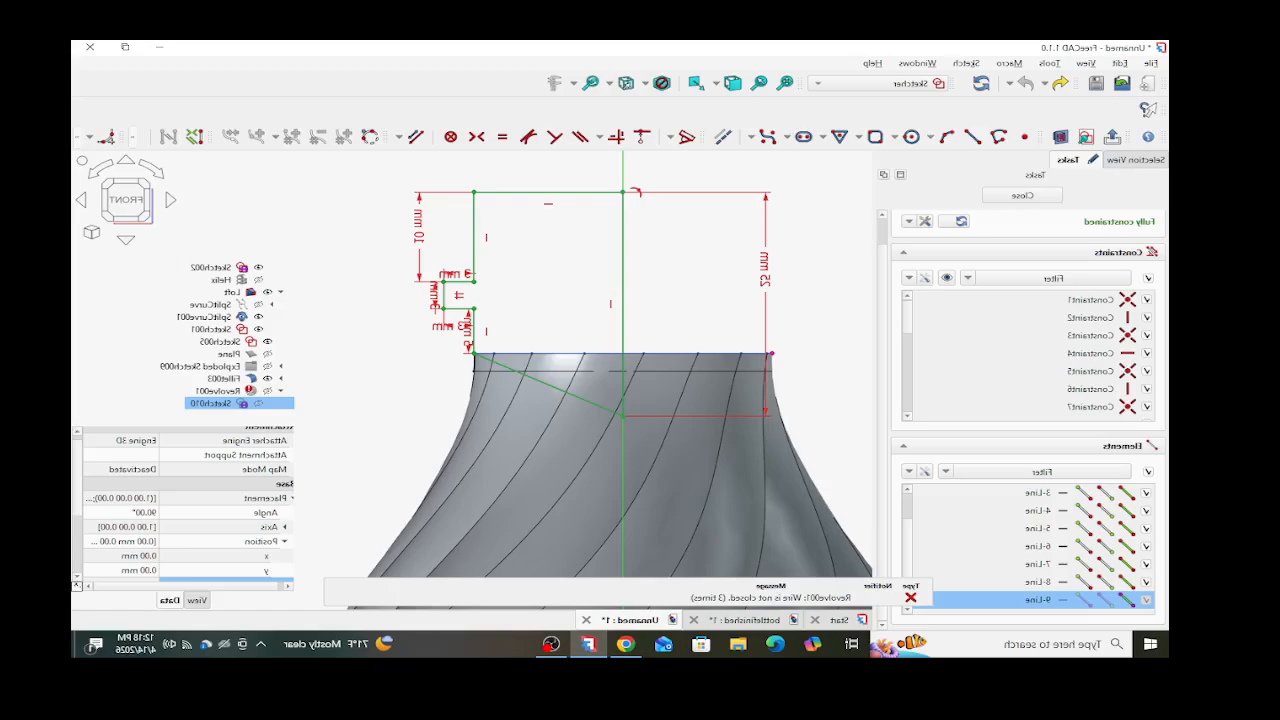
click(724, 137)
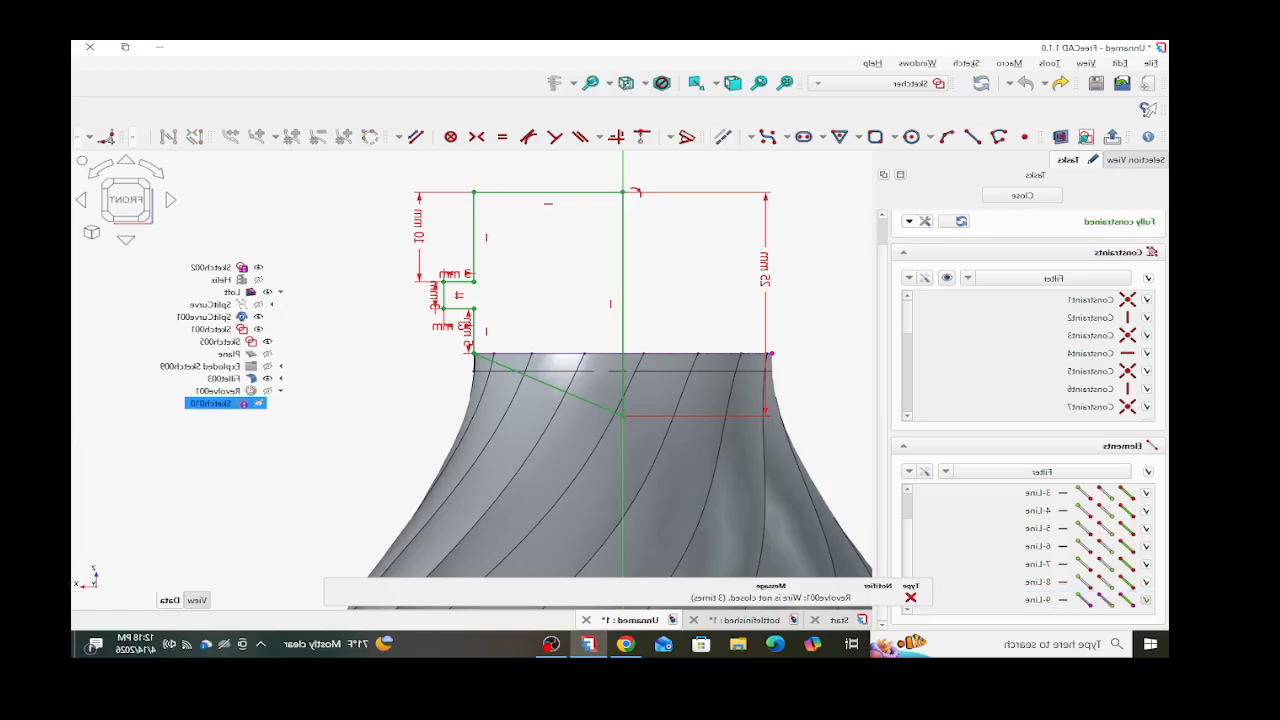
click(1022, 195)
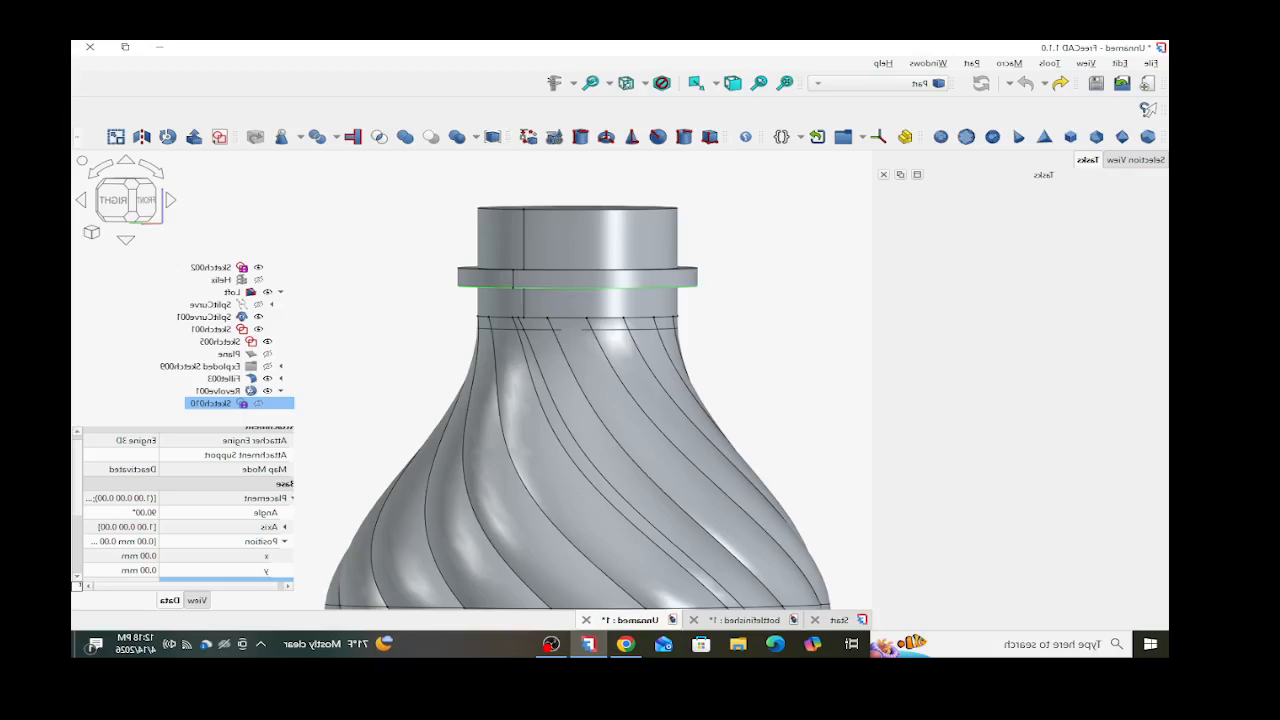
scroll(464, 285, down, 3)
scroll(479, 205, up, 3)
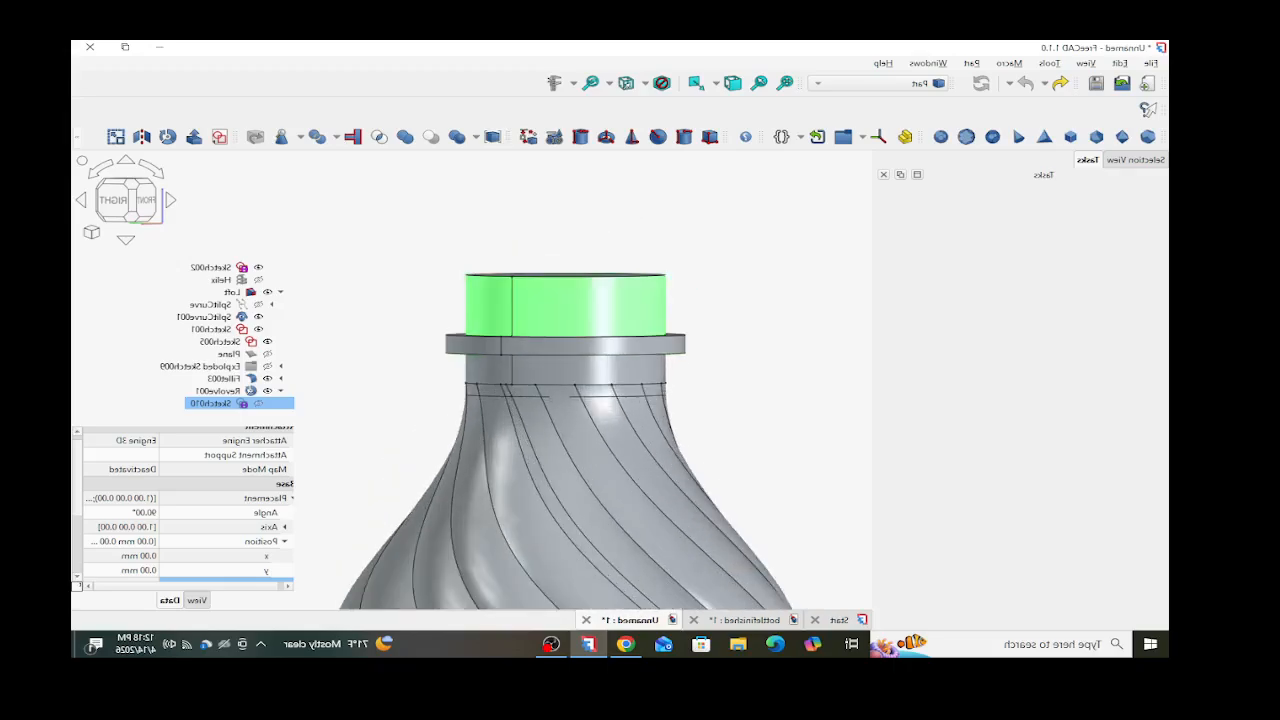
middle_drag(538, 302, 538, 347)
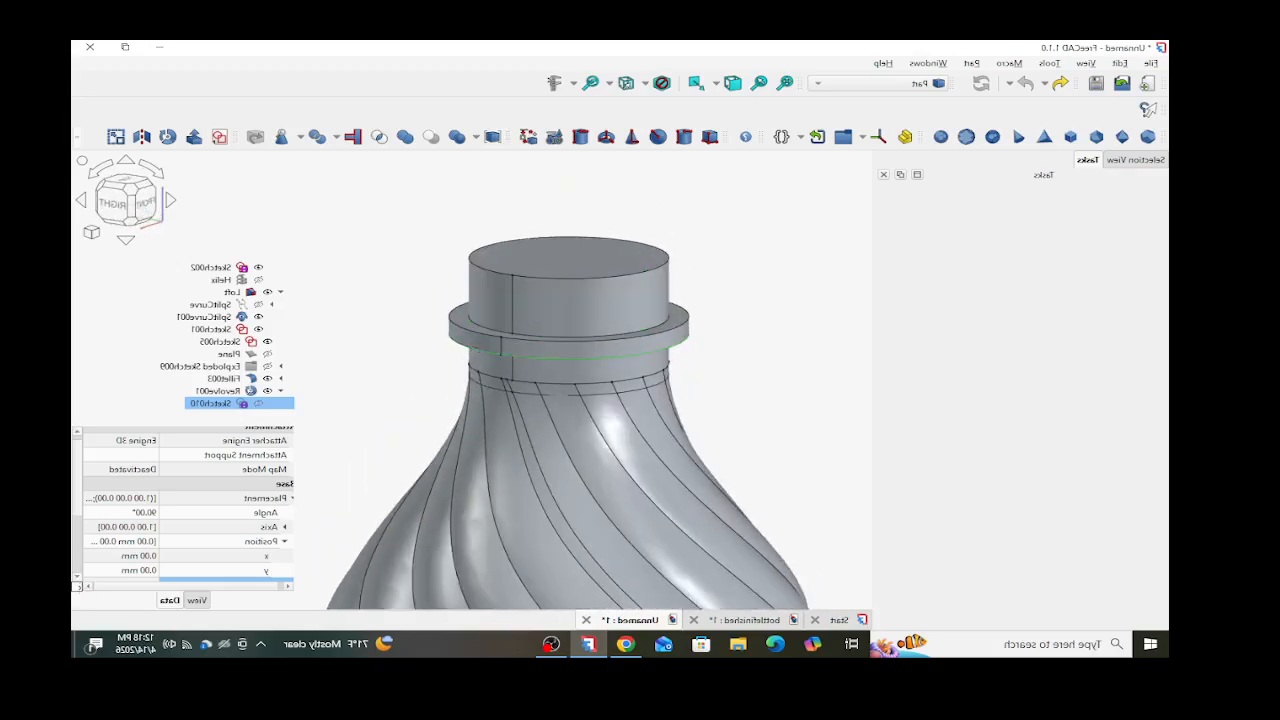
- Fuse the filleted grooved body Fillet003 with the revolved neck Revolve001 using a Boolean union
click(220, 390)
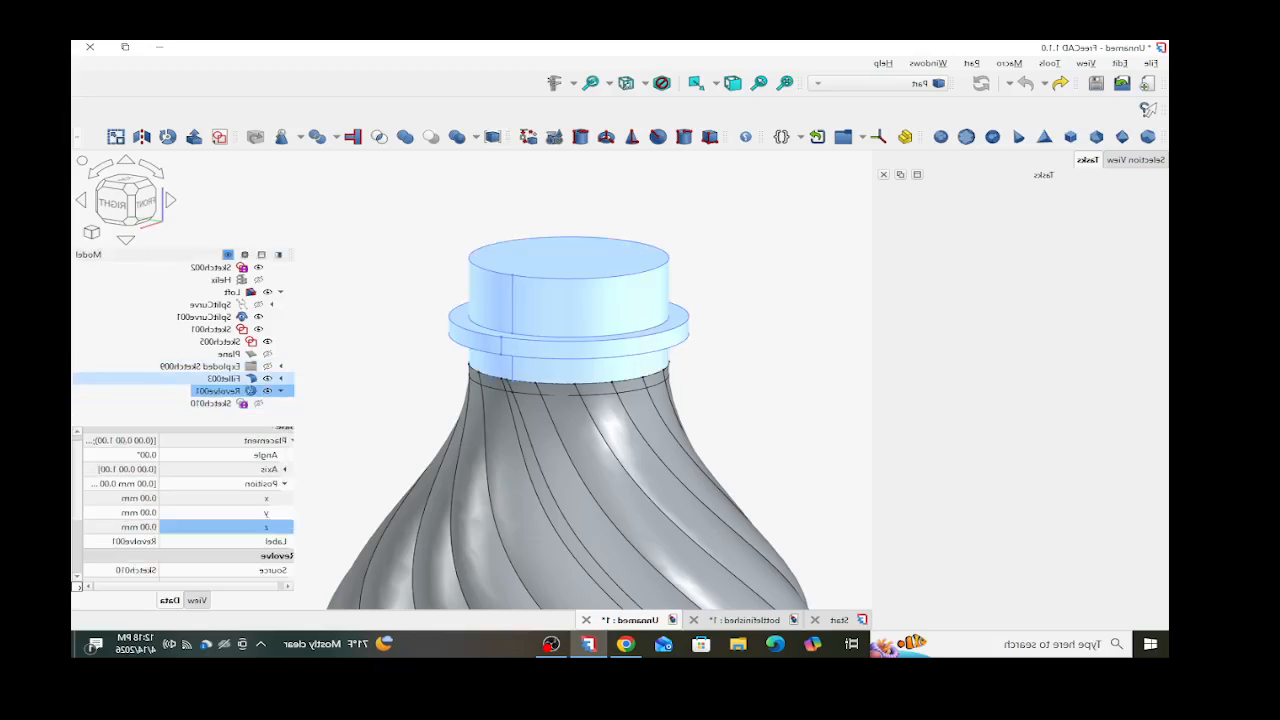
ctrl+click(223, 378)
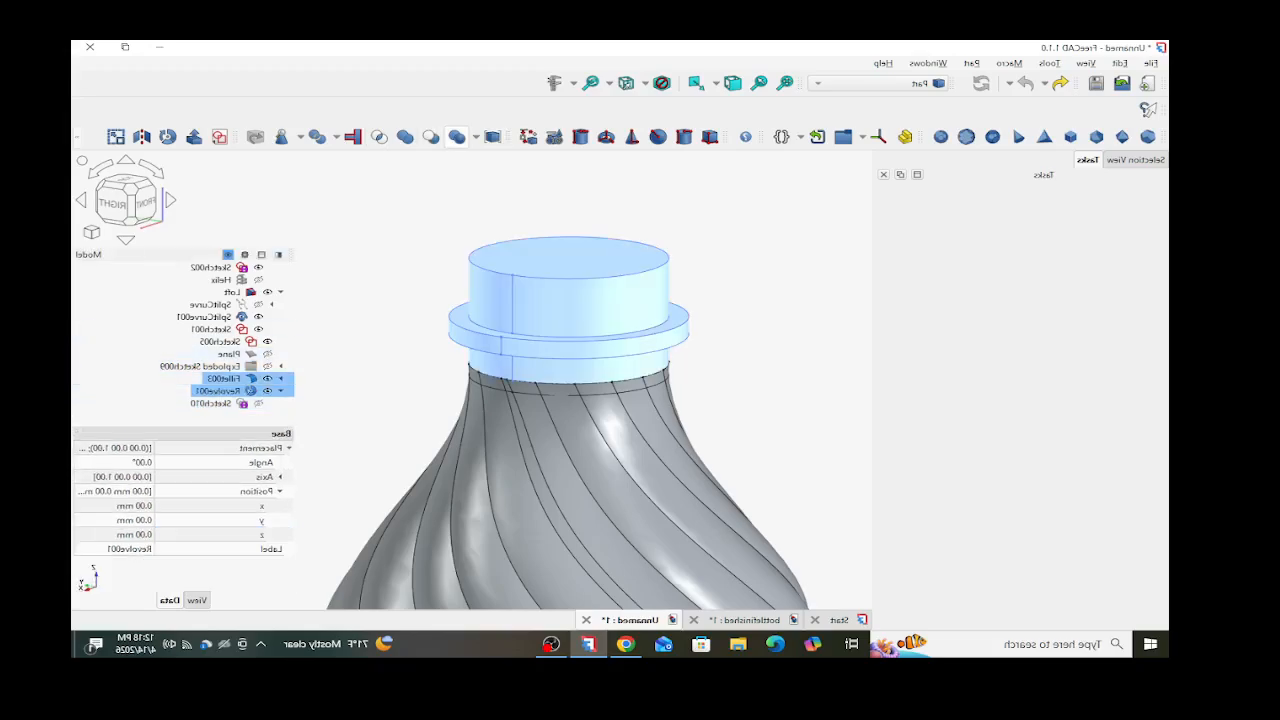
click(457, 136)
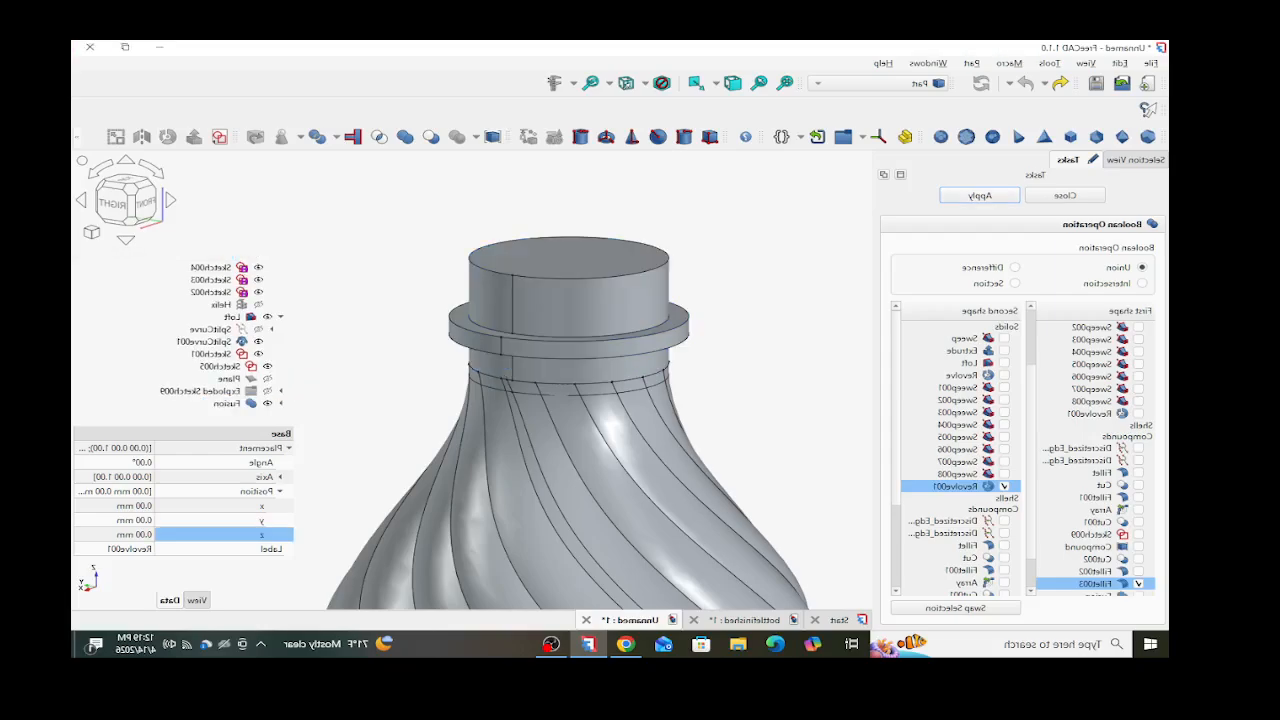
click(1065, 195)
scroll(546, 320, down, 8)
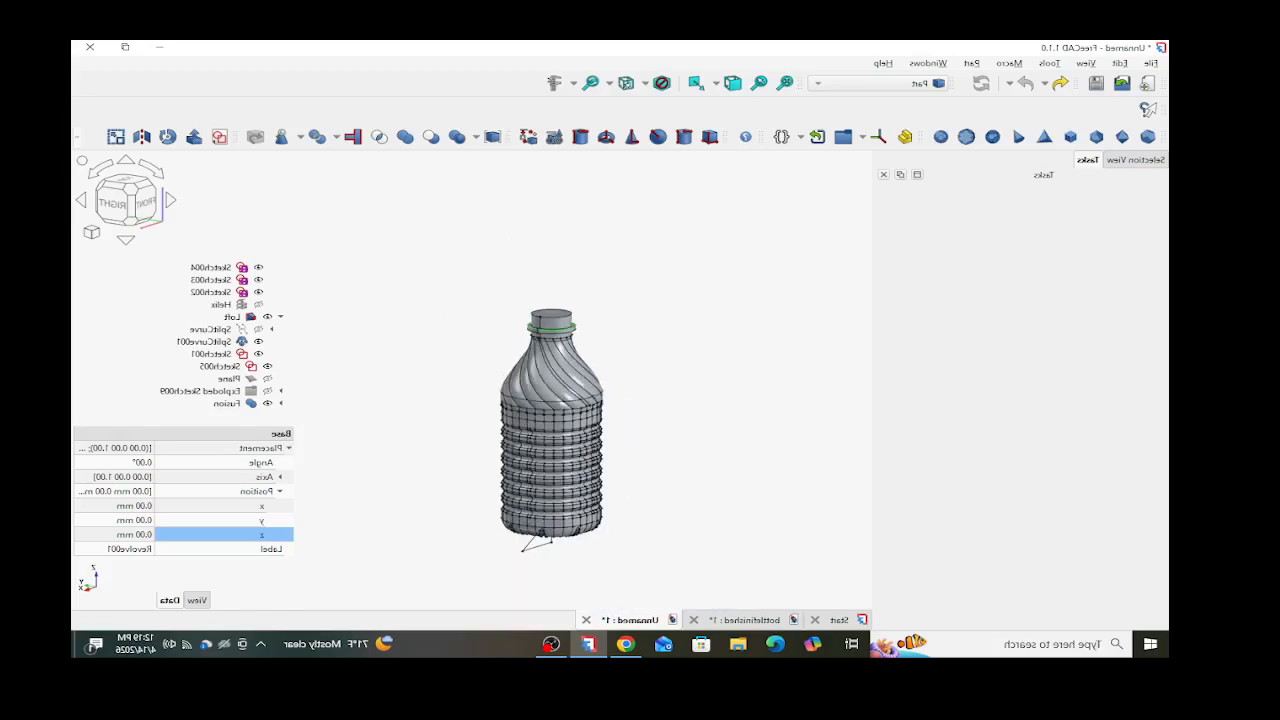
- Fuse the twisted shoulder Sweep with the Loft section below it using a Boolean union
scroll(522, 413, up, 3)
scroll(210, 379, up, 1)
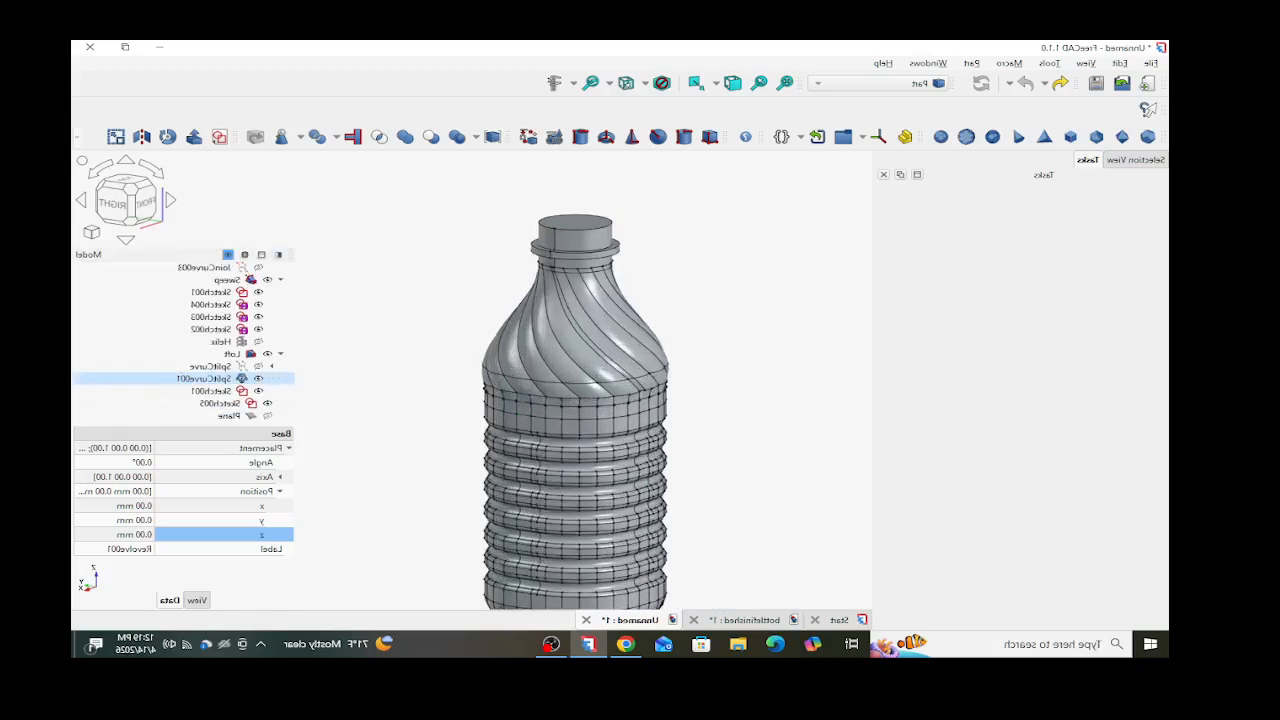
click(231, 353)
scroll(231, 353, down, 1)
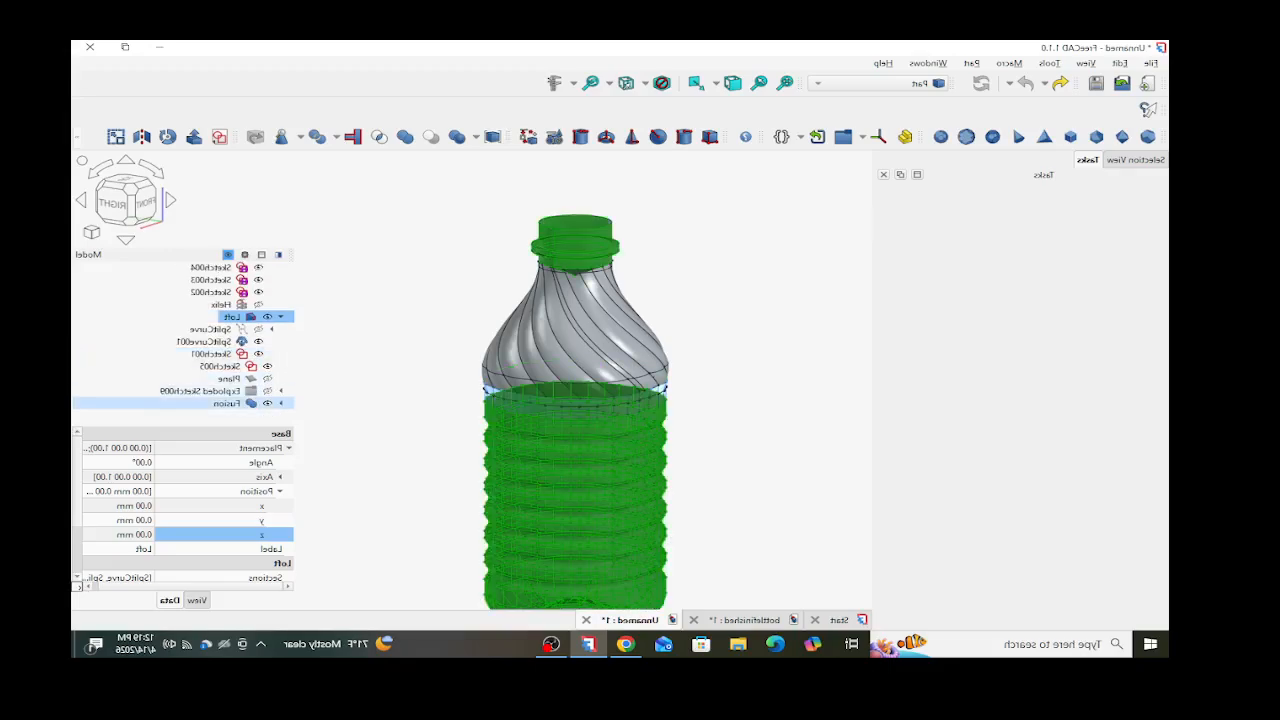
ctrl+click(228, 403)
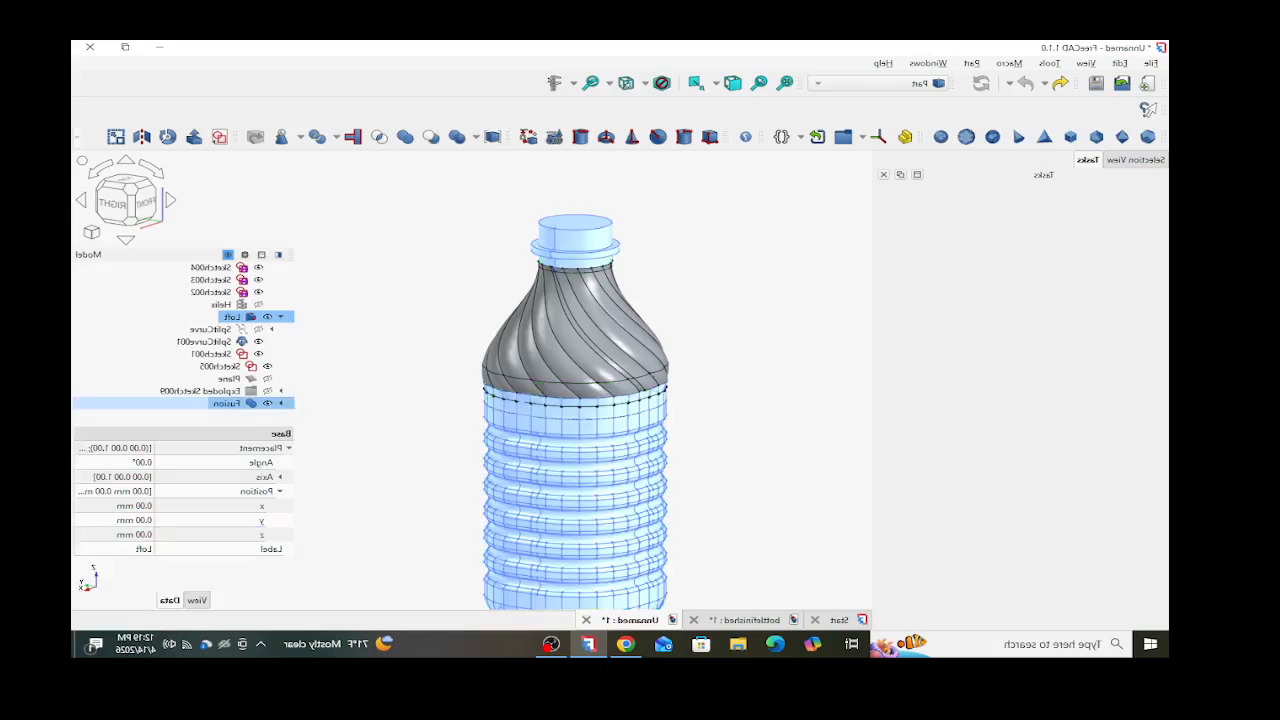
scroll(228, 390, up, 2)
ctrl+click(228, 316)
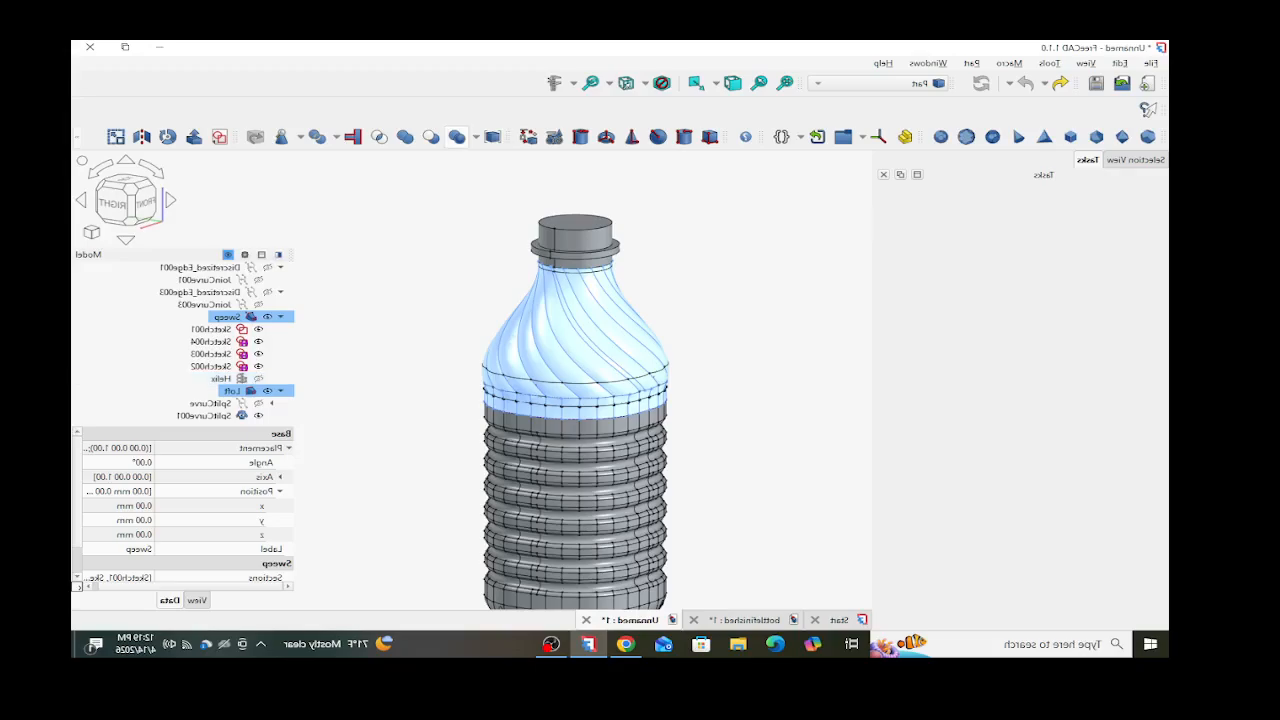
click(456, 136)
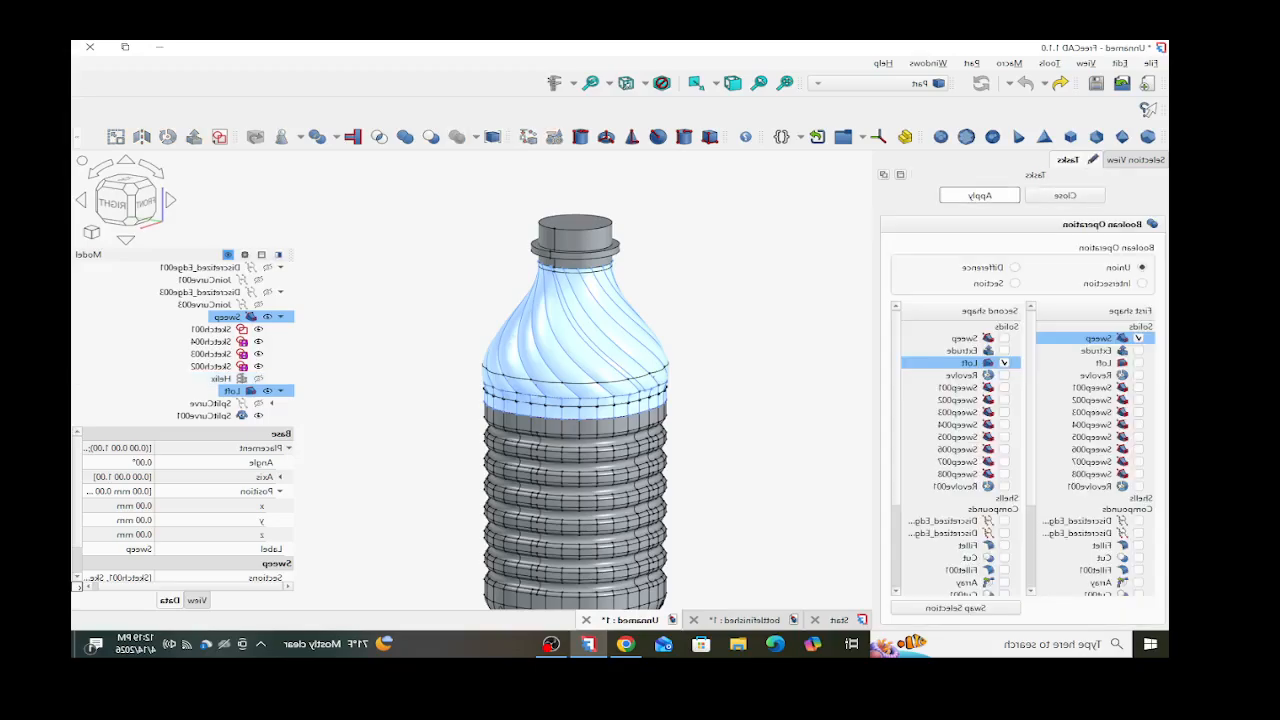
click(979, 195)
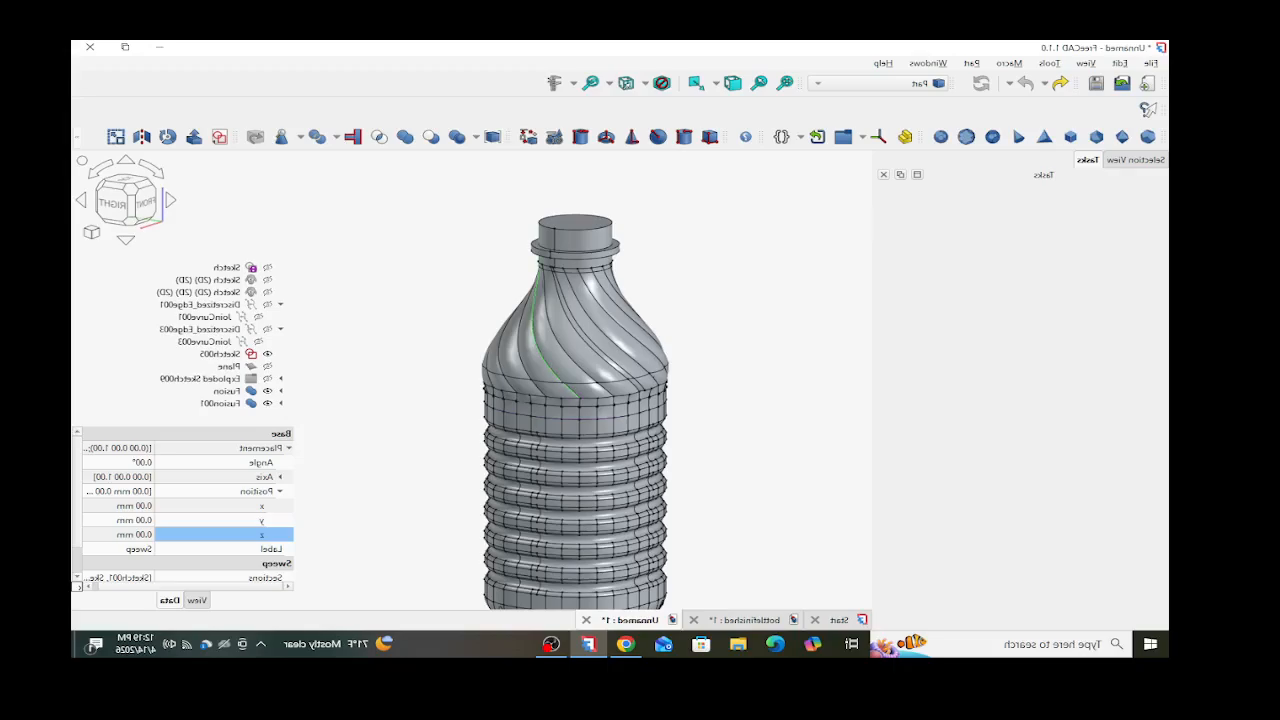
- Unite Fusion and Fusion001 into one bottle solid with a Boolean union
click(220, 403)
click(227, 391)
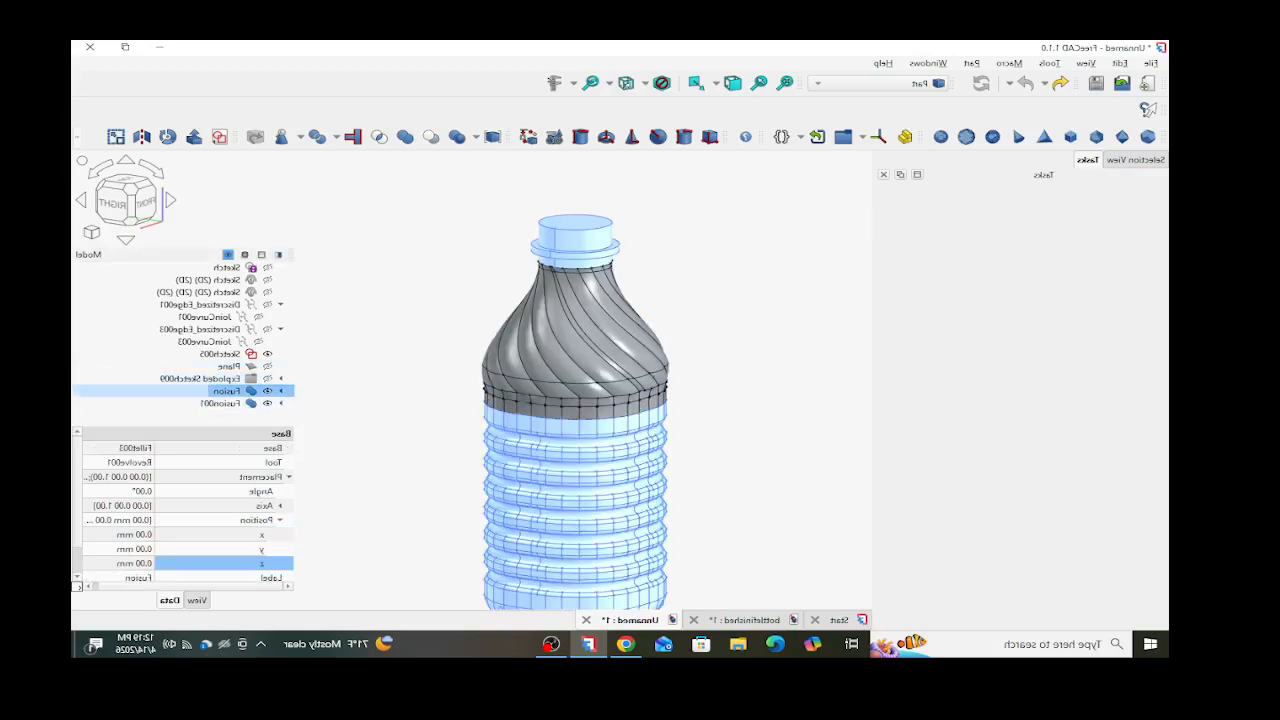
ctrl+click(220, 403)
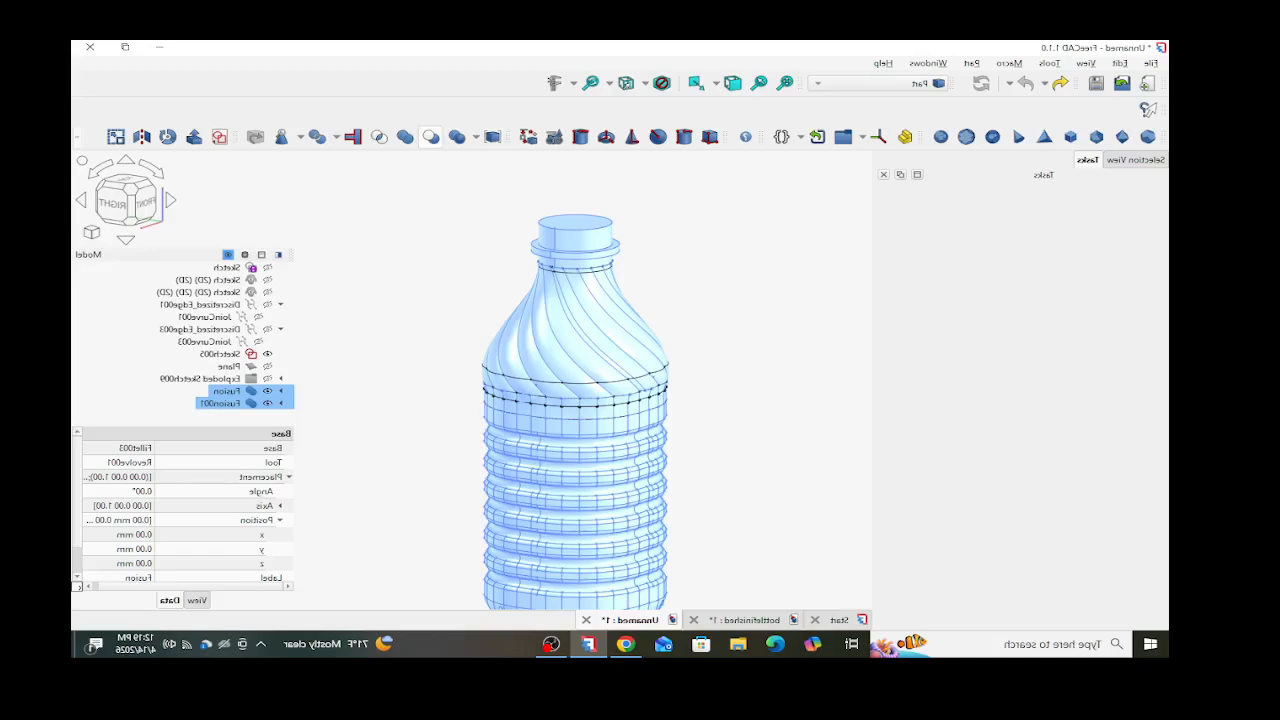
click(457, 136)
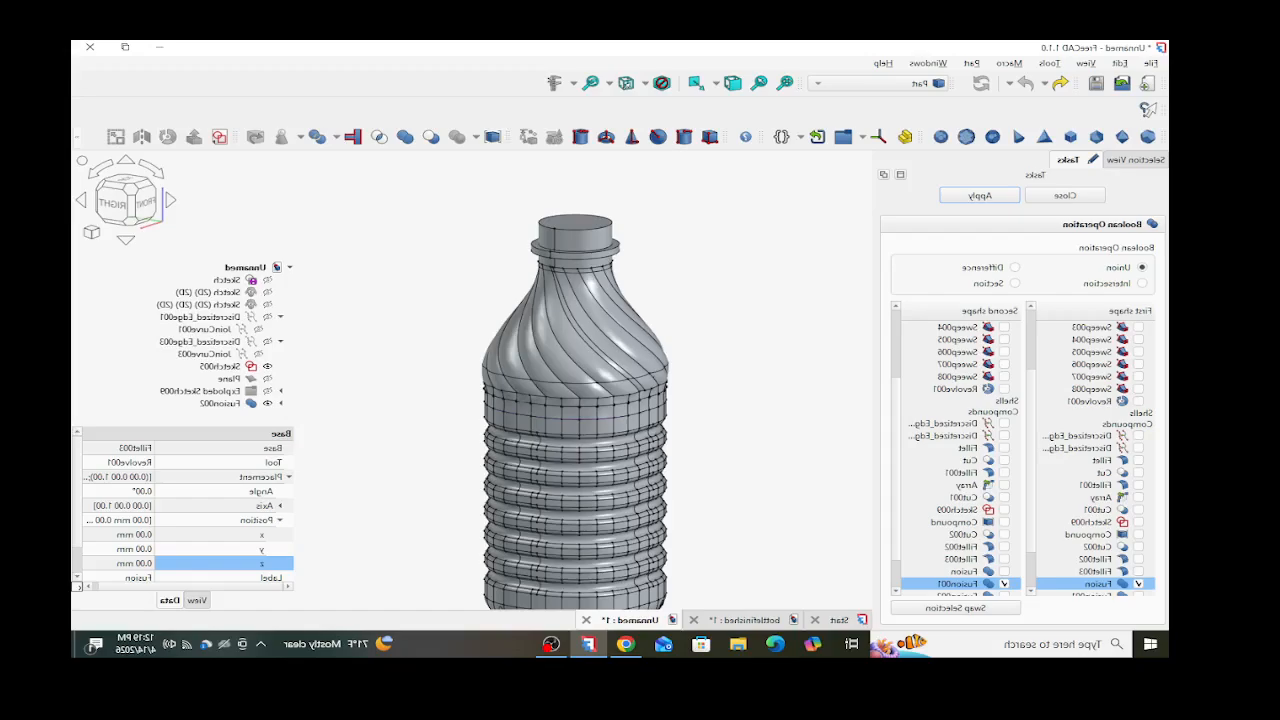
click(1065, 195)
scroll(450, 330, down, 3)
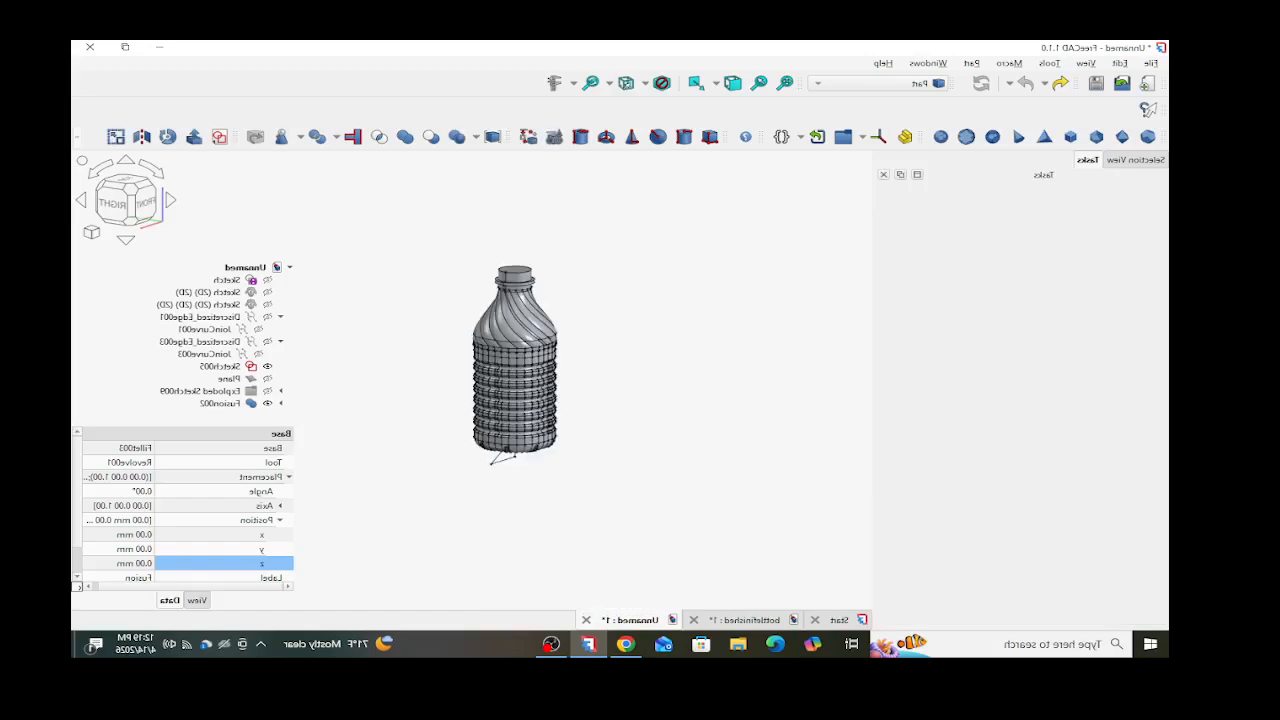
- Switch to the bottlefinished document and examine the nested features that build its body, toggling the groove Array's visibility
click(744, 620)
scroll(655, 440, down, 3)
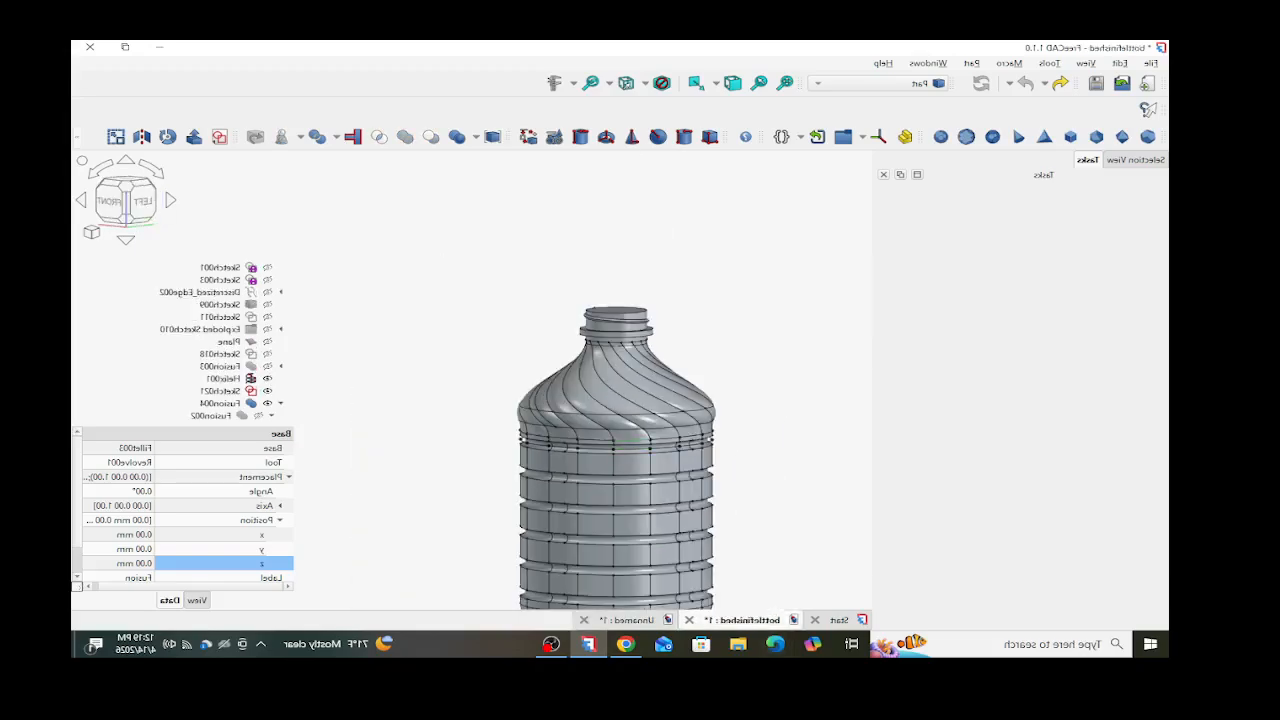
scroll(183, 378, down, 5)
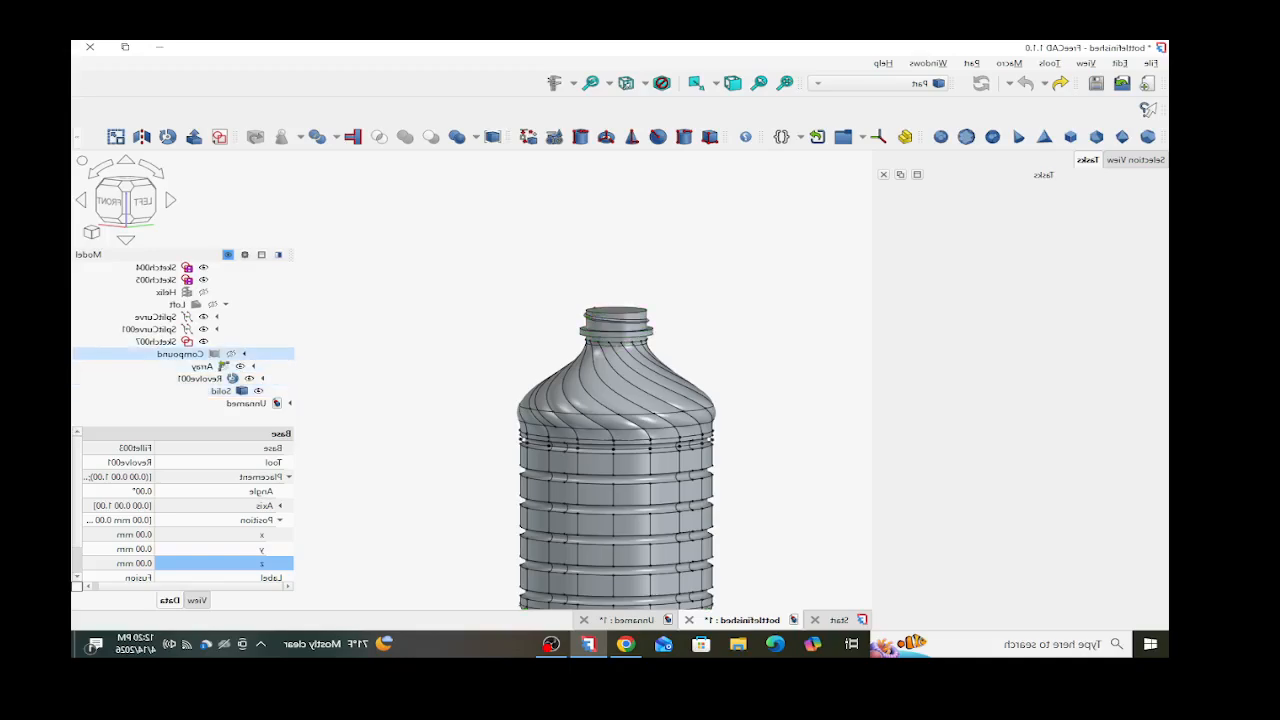
scroll(180, 354, up, 1)
scroll(180, 354, up, 2)
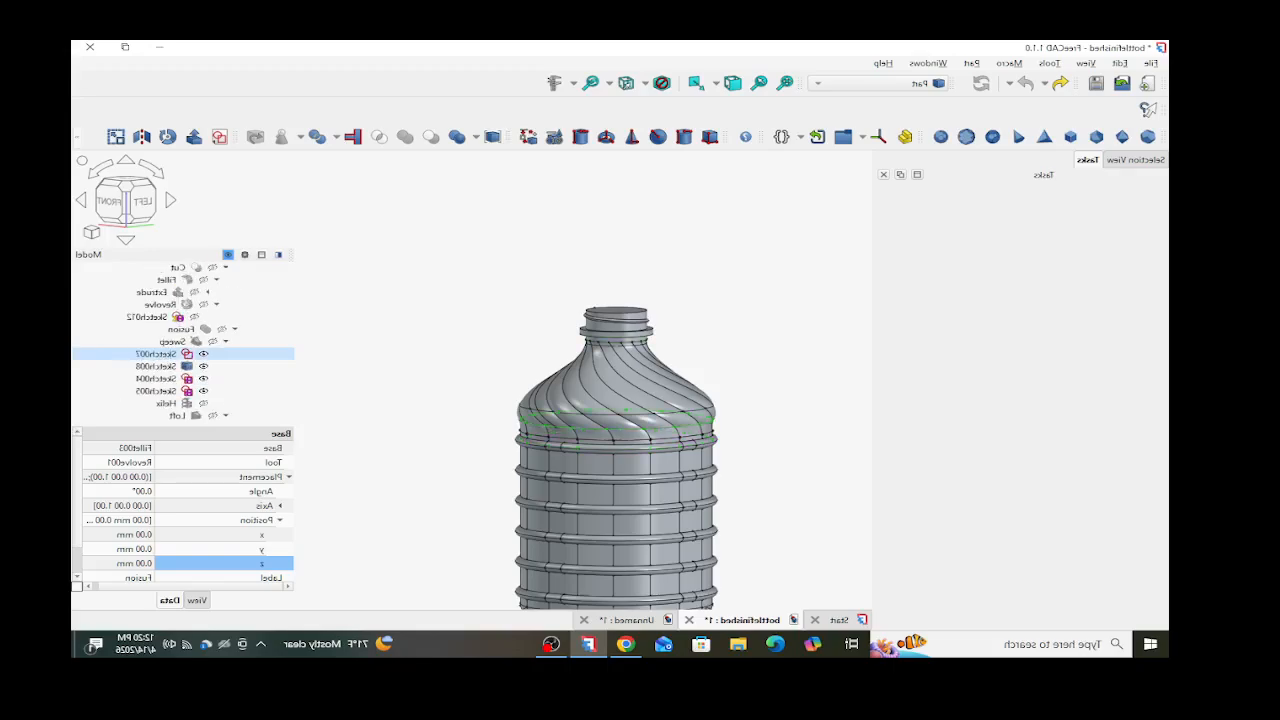
scroll(180, 360, up, 1)
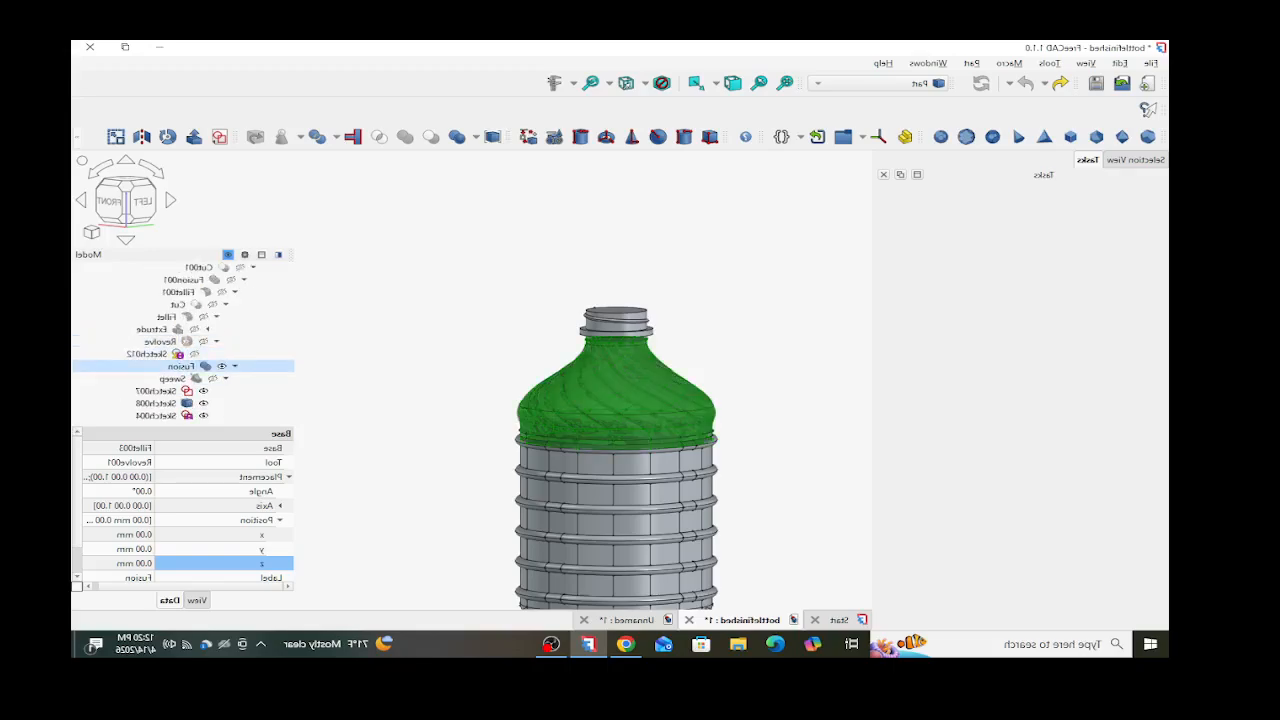
scroll(180, 354, up, 3)
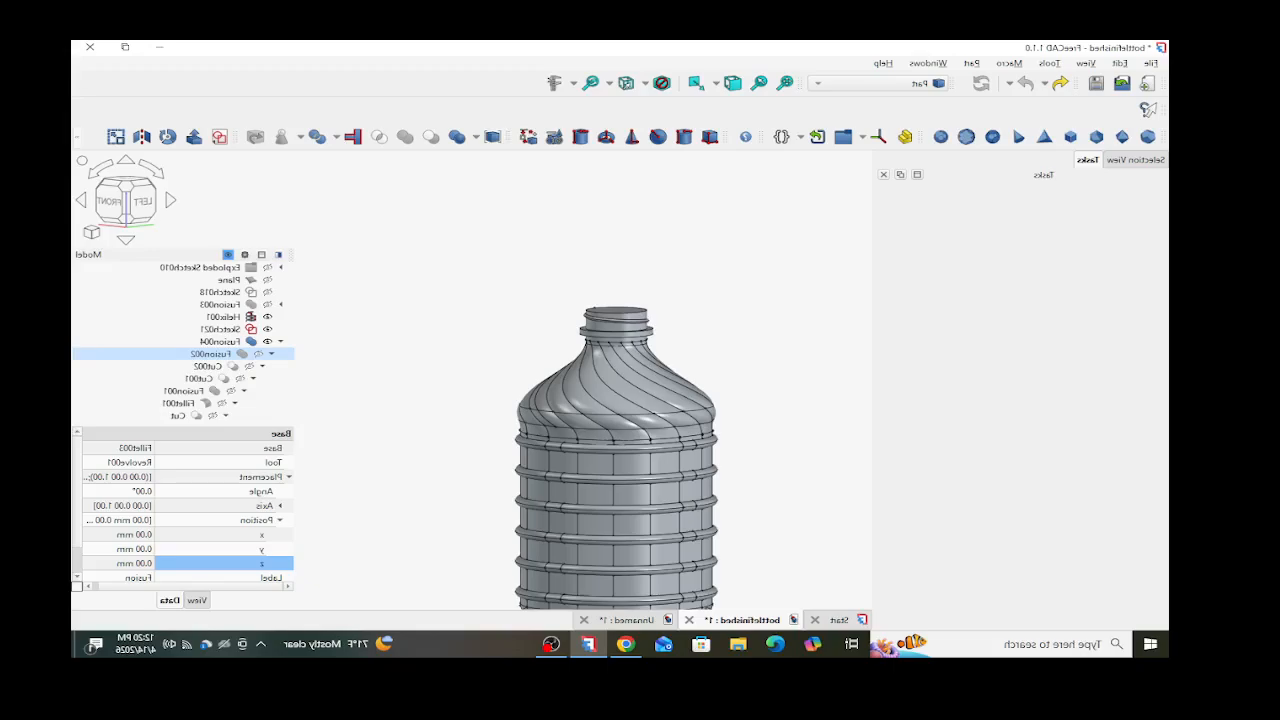
- Inspect the finished bottle from the side, toggling the visibility of Fusion002, the handle Fusion003 and the groove Array
click(258, 354)
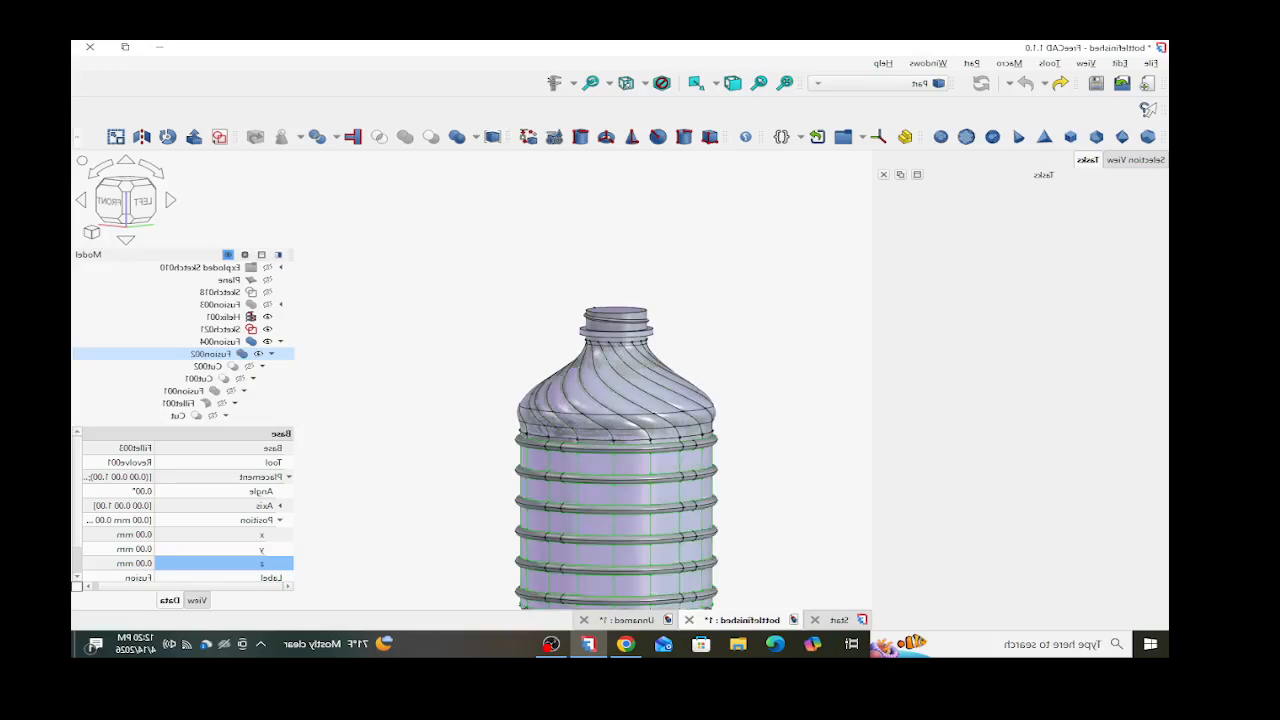
scroll(180, 354, up, 2)
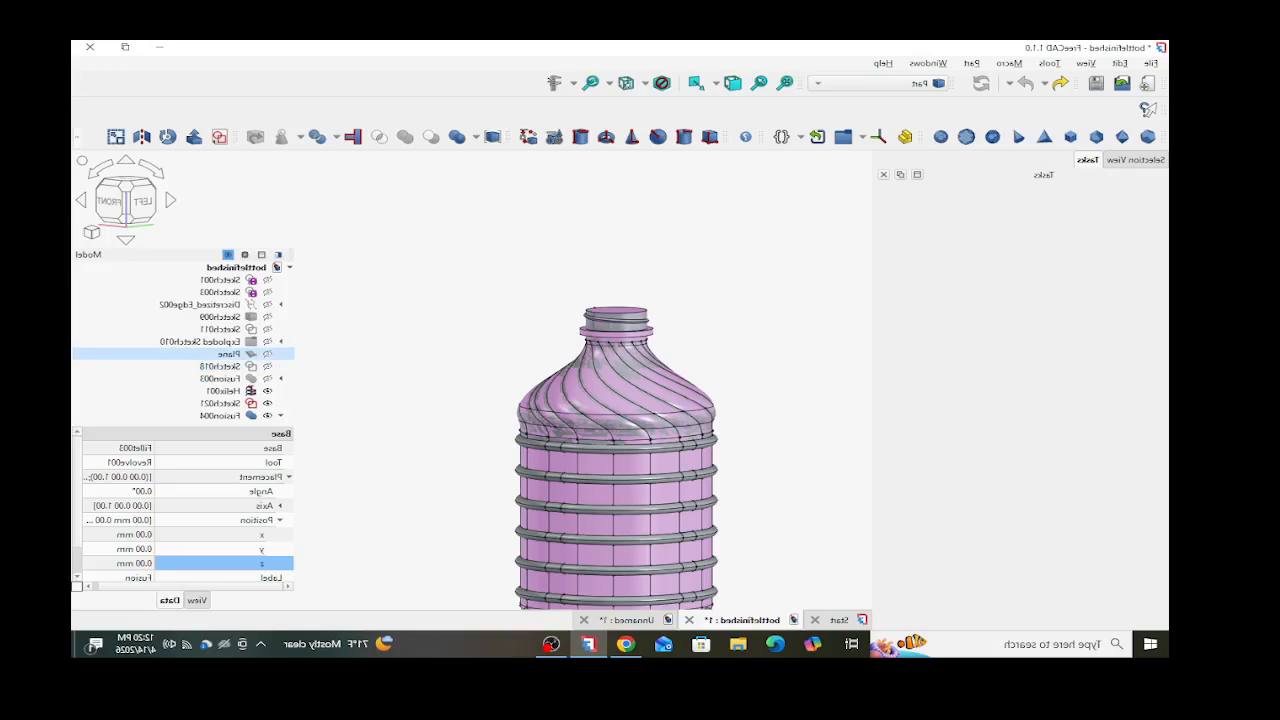
scroll(180, 354, down, 1)
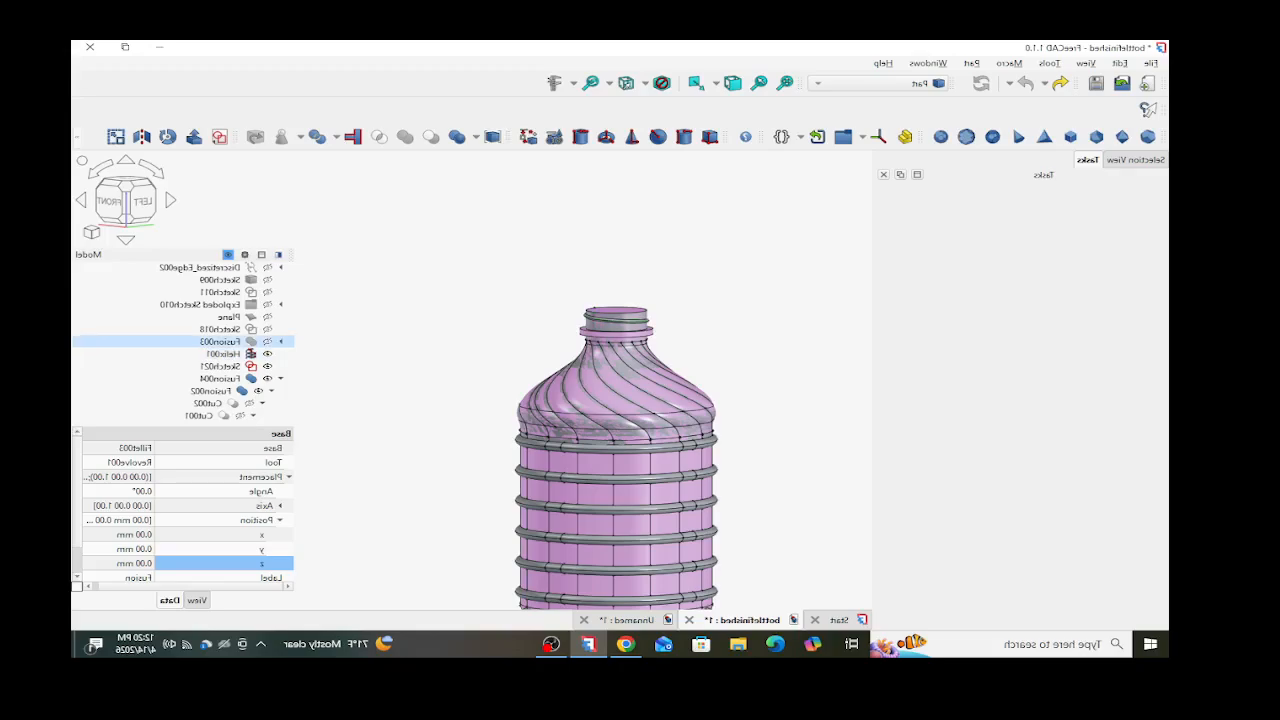
middle_drag(500, 400, 612, 404)
mouse_move(532, 432)
middle_down()
mouse_move(715, 428)
mouse_move(678, 417)
middle_up()
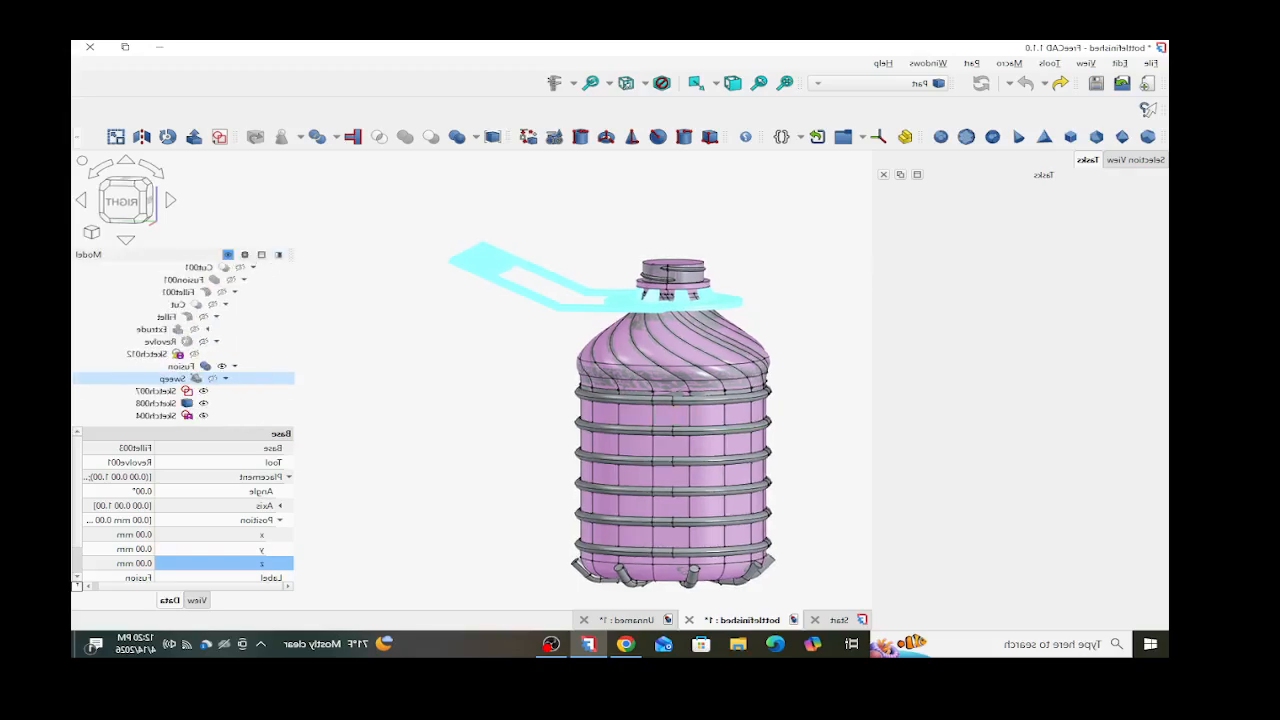
scroll(220, 360, down, 2)
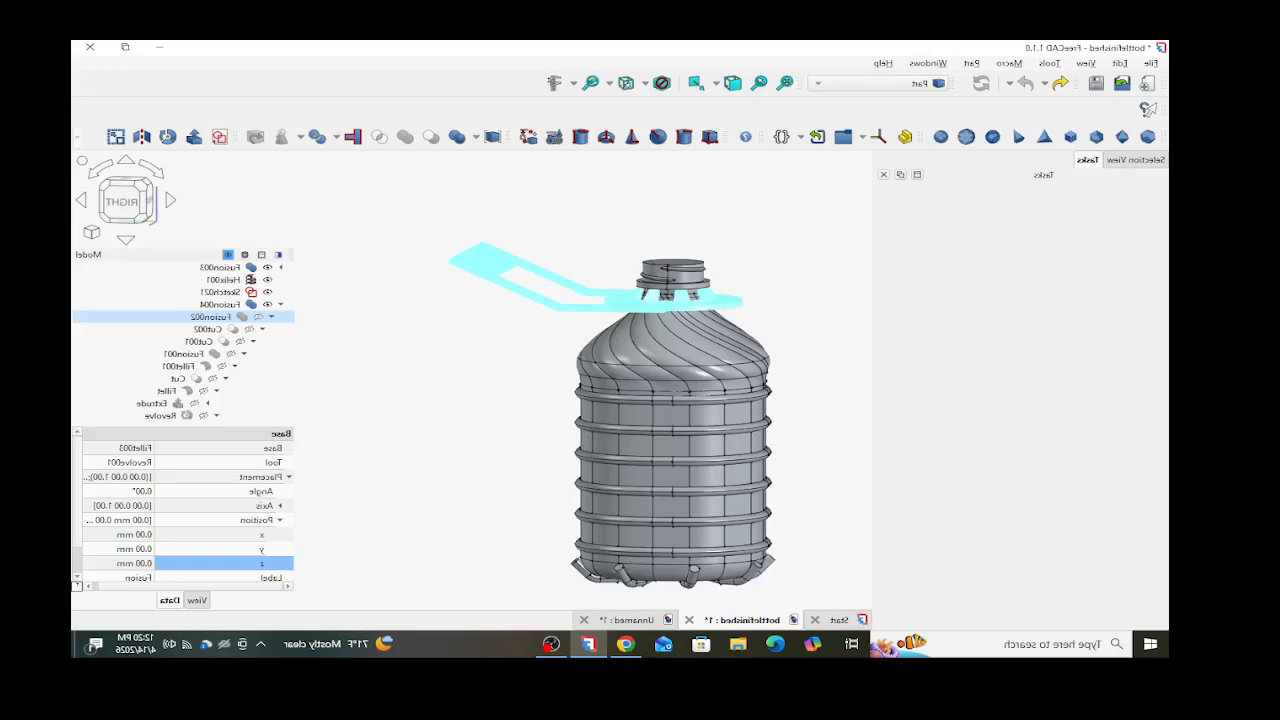
scroll(200, 354, down, 2)
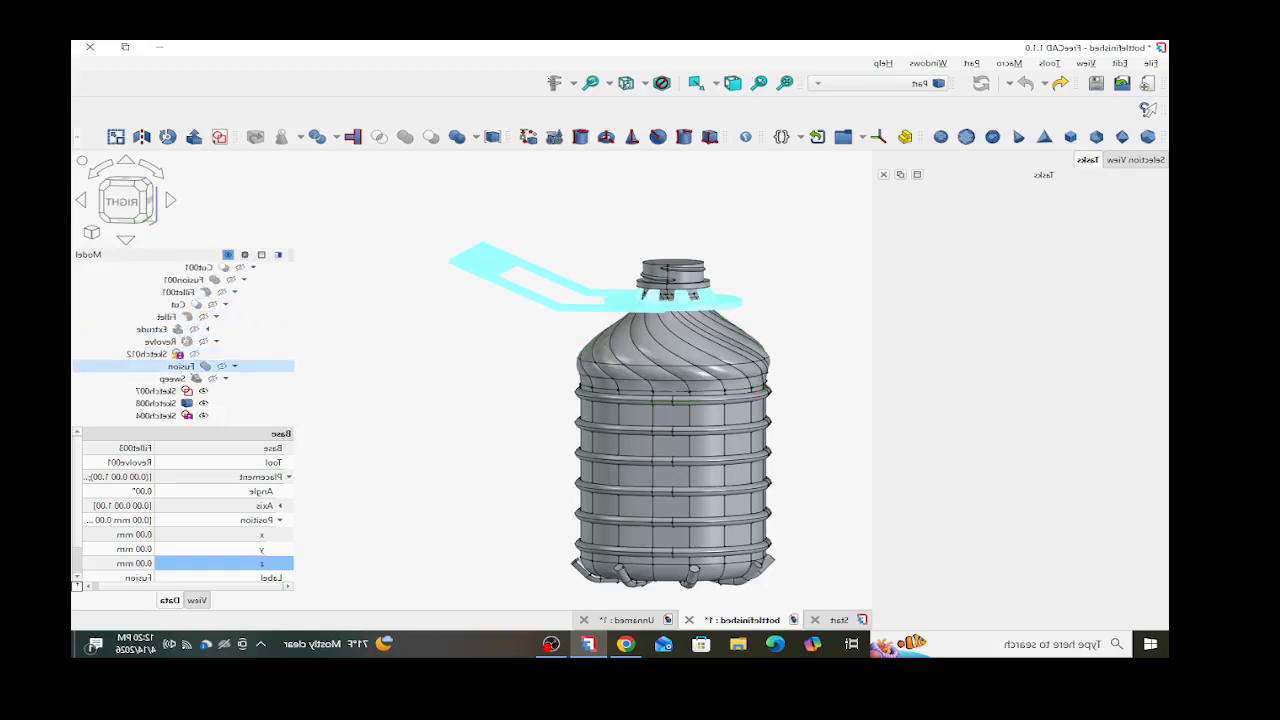
scroll(200, 356, down, 4)
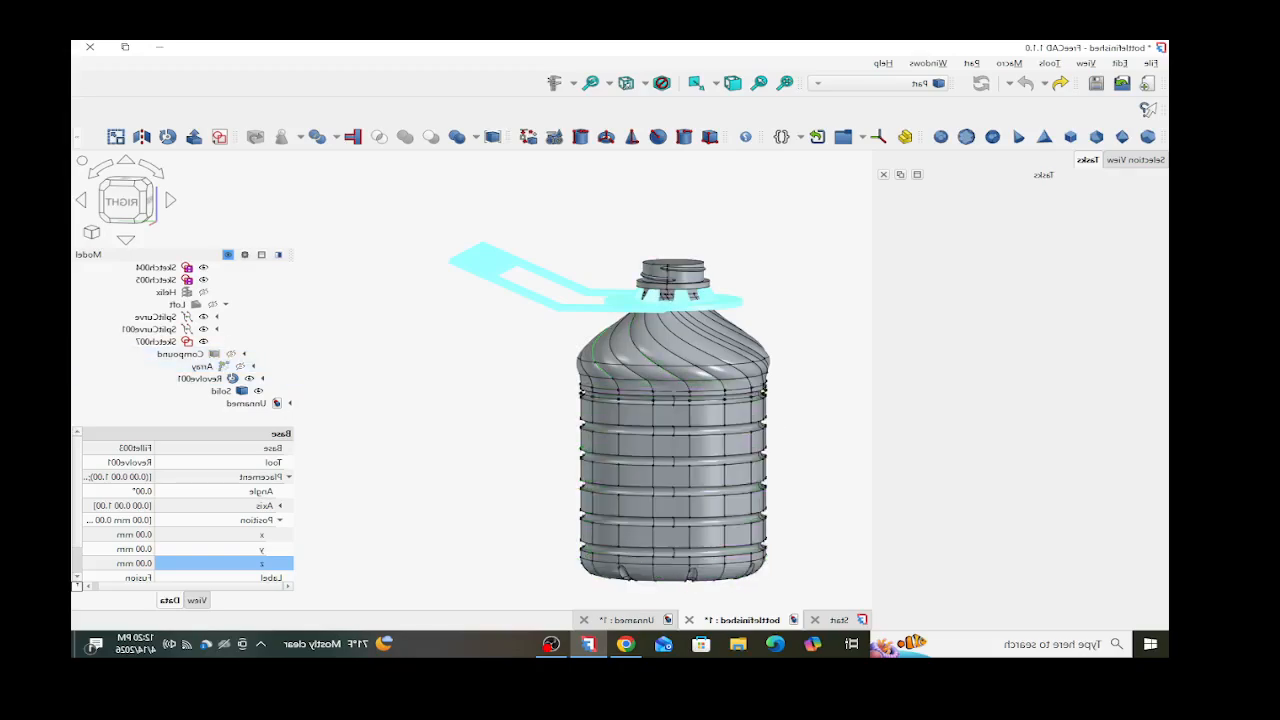
mouse_move(612, 365)
middle_down()
mouse_move(618, 425)
mouse_move(612, 348)
middle_up()
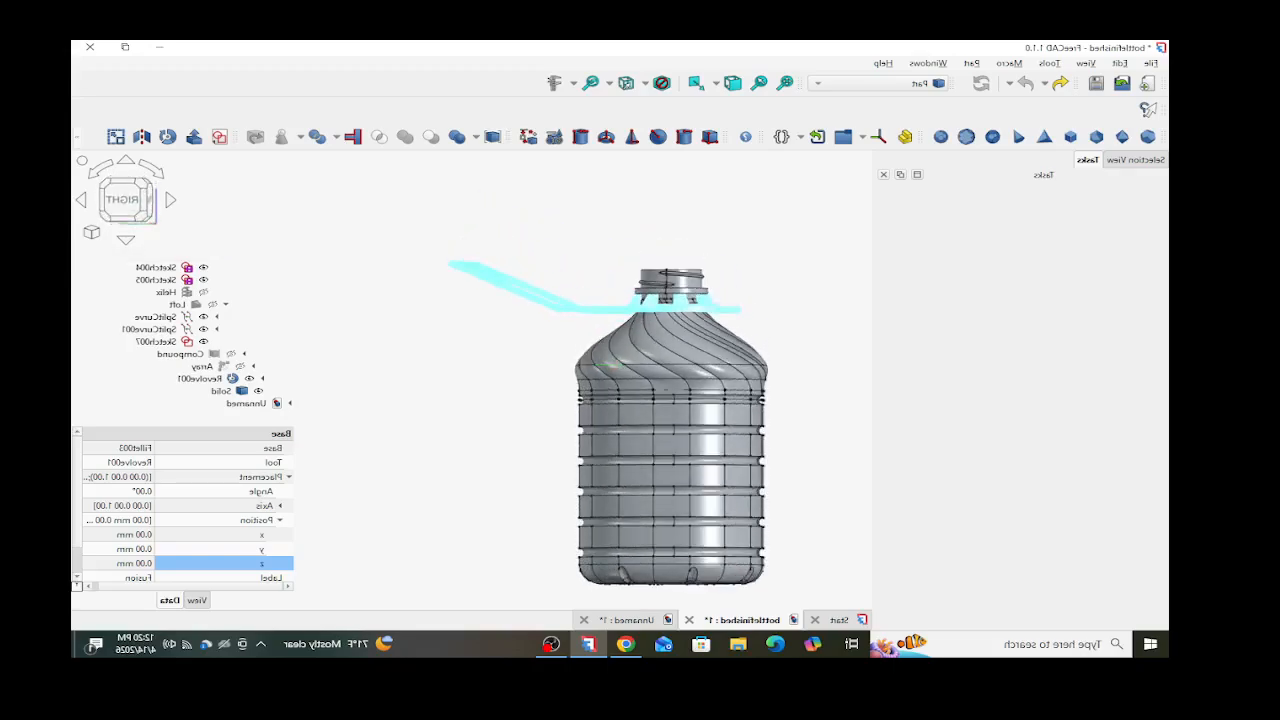
- Return to the Unnamed document and select the flat circular top face of the fused bottle's neck
click(628, 620)
scroll(459, 441, up, 3)
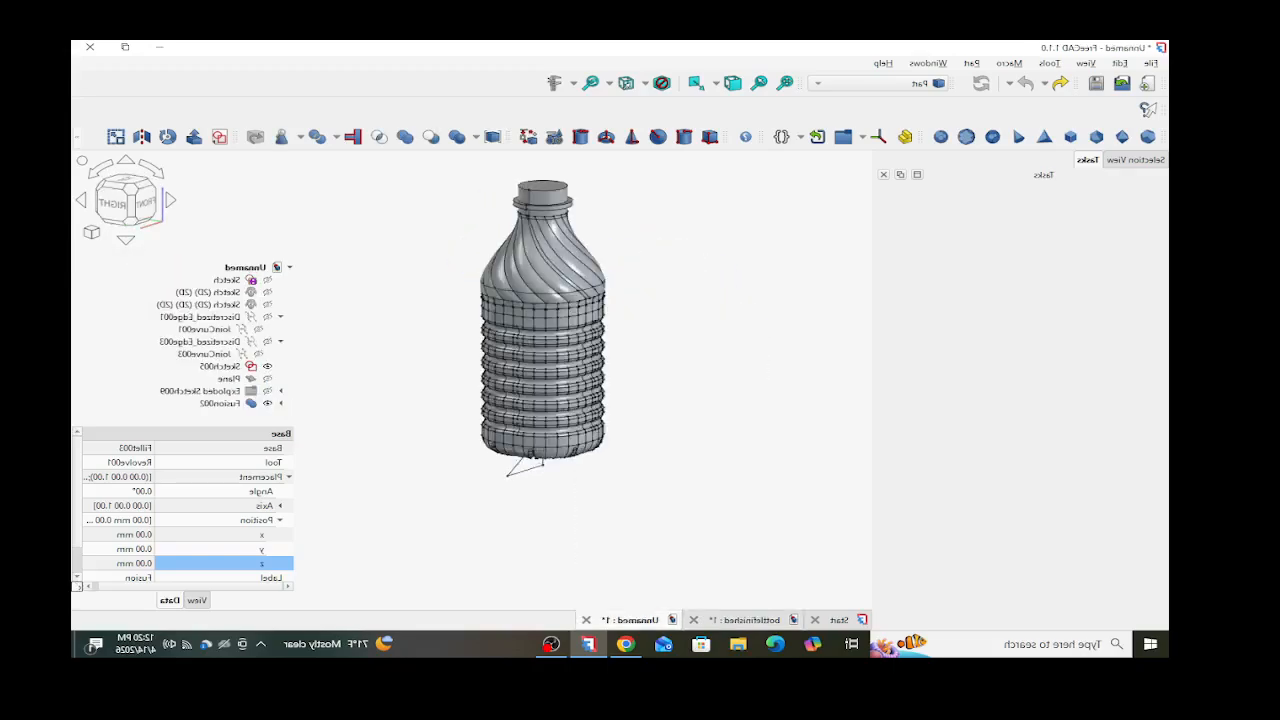
middle_drag(459, 441, 472, 418)
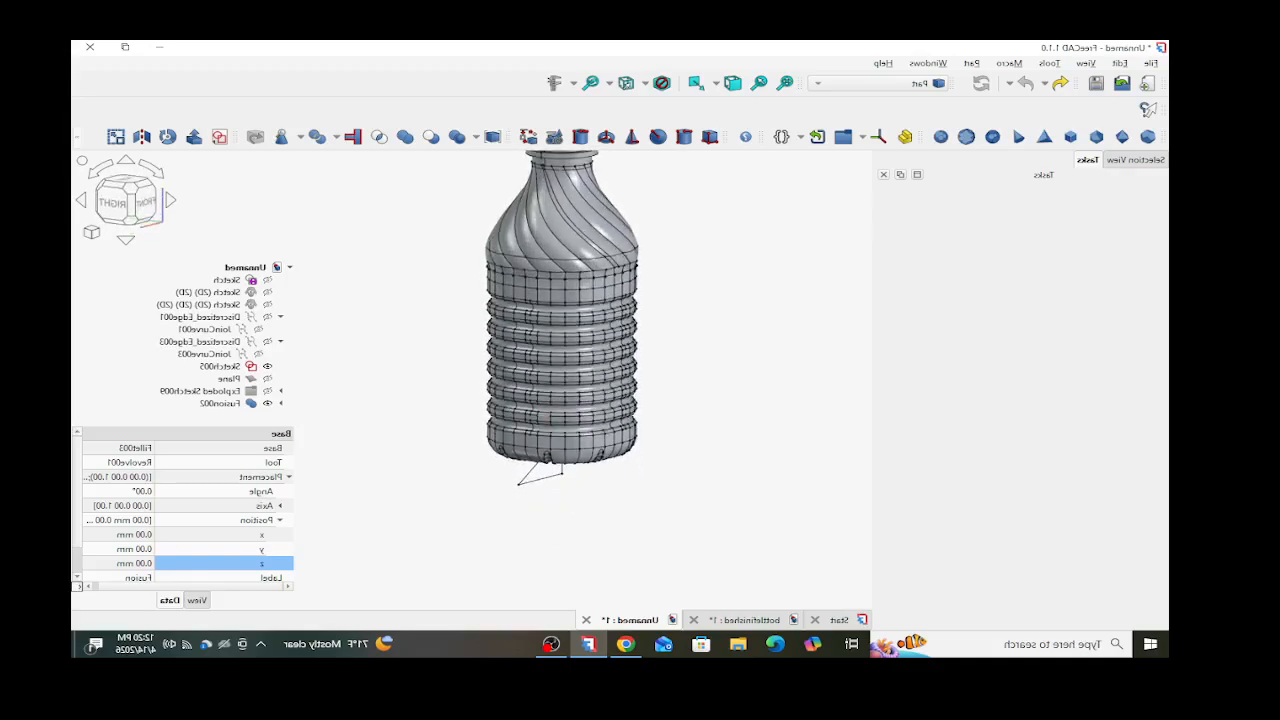
scroll(520, 400, down, 3)
scroll(540, 266, up, 5)
scroll(561, 273, up, 5)
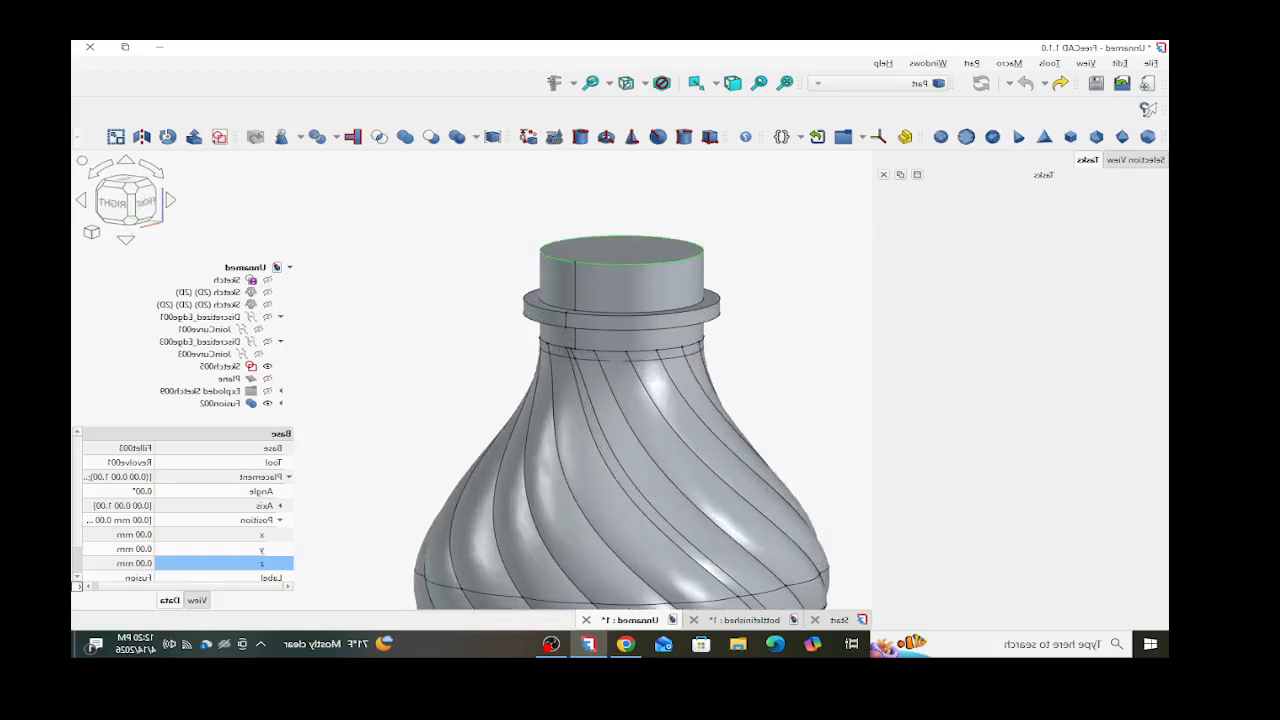
click(622, 246)
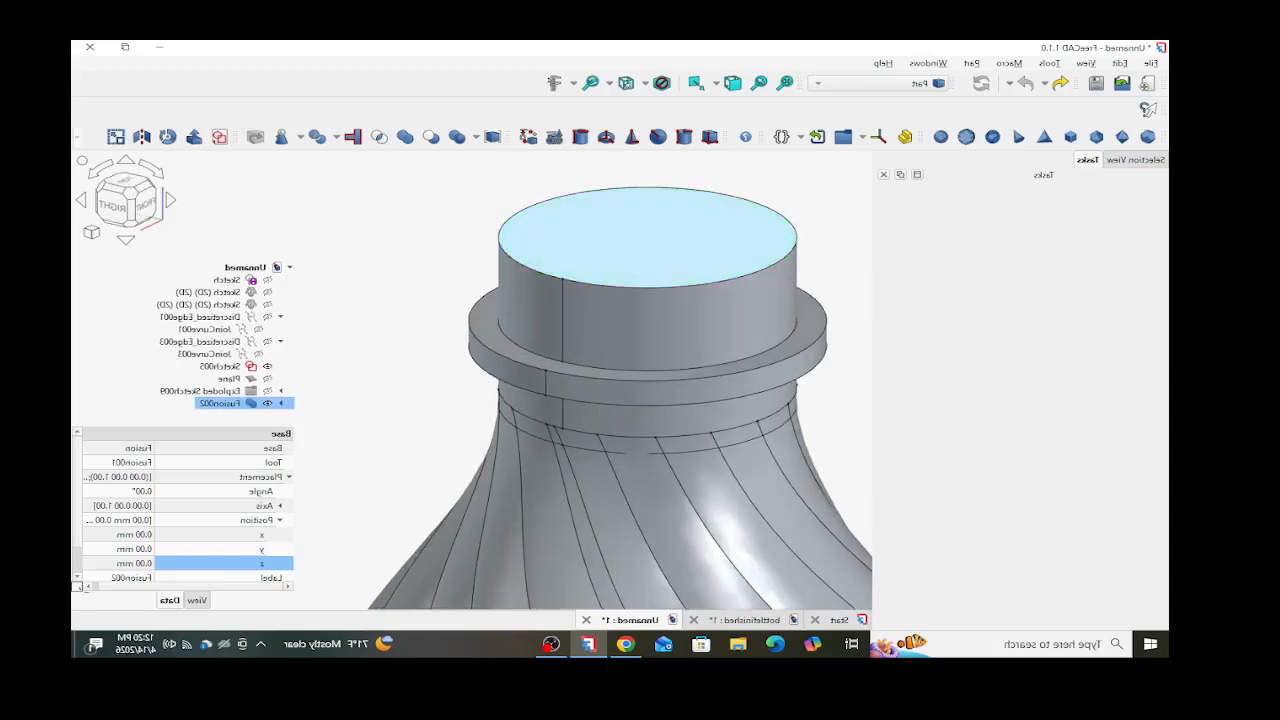